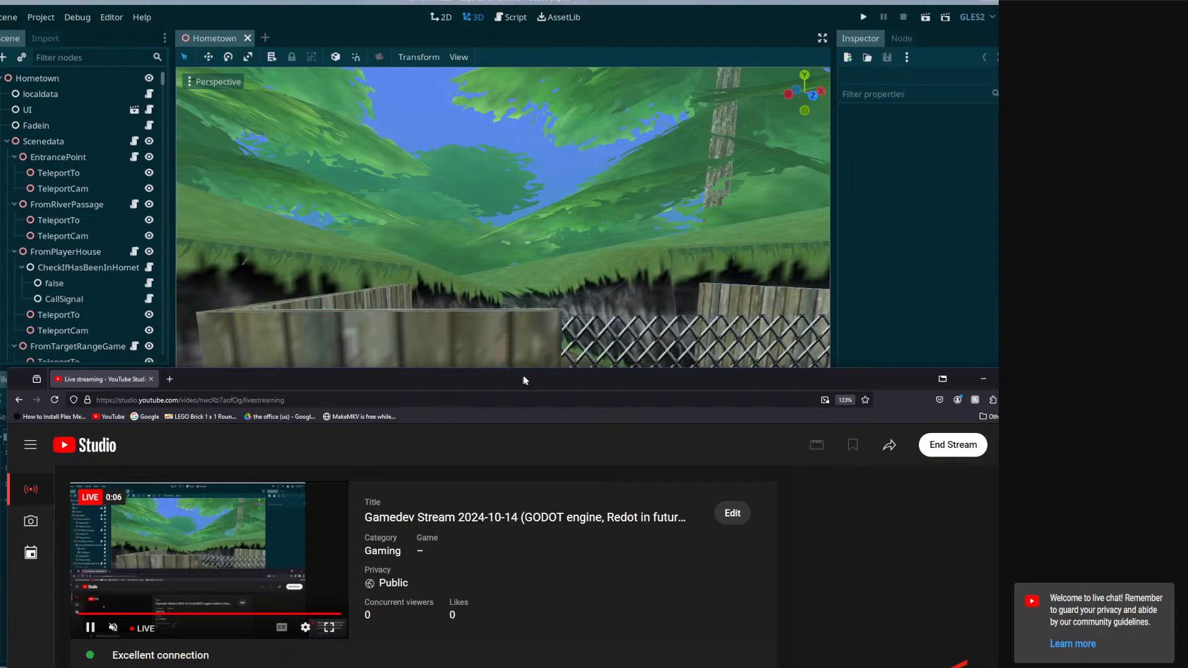
Open the DeepWoods level scene from the Levels folder in the file system.
{"action": "left_click_drag", "start_coordinate": [553, 384], "coordinate": [559, 635]}
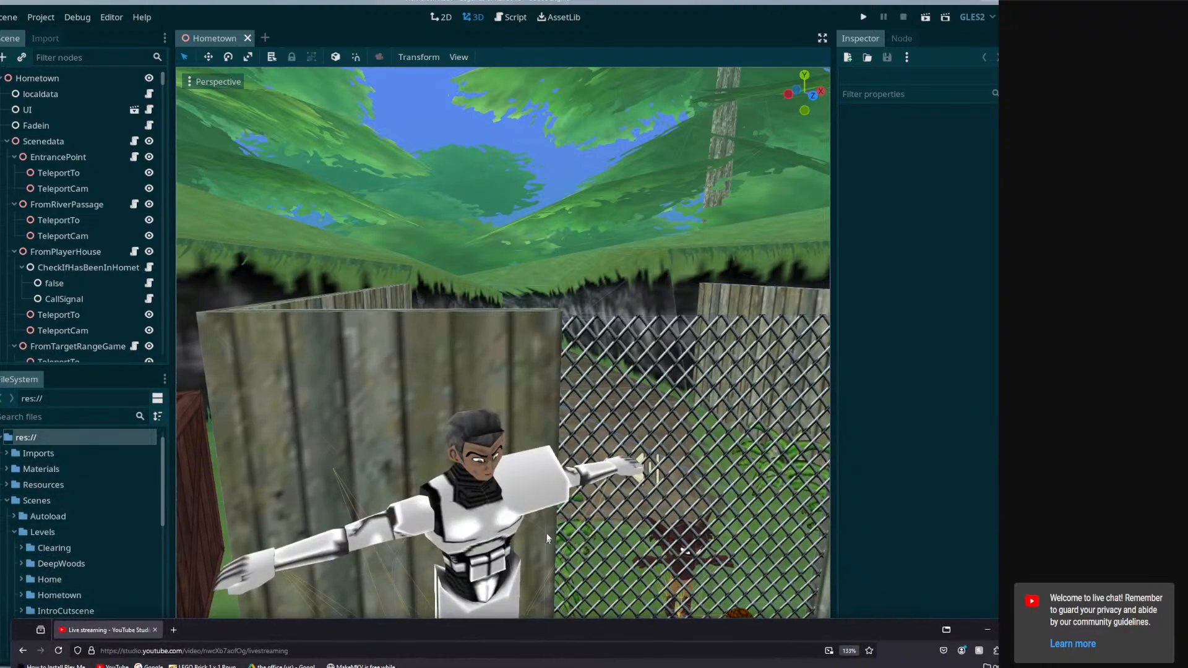
{"action": "middle_click_drag", "start_coordinate": [609, 370], "coordinate": [595, 364]}
{"action": "scroll", "coordinate": [595, 364], "scroll_direction": "down", "scroll_amount": 12}
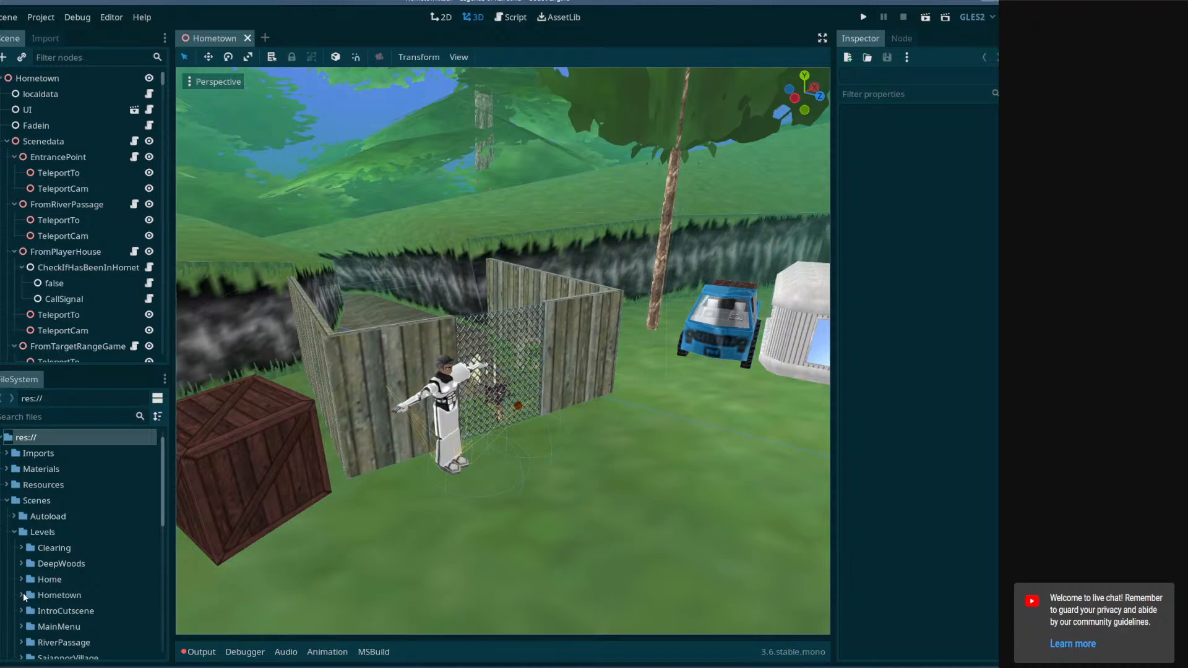
{"action": "scroll", "coordinate": [25, 595], "scroll_direction": "down", "scroll_amount": 1}
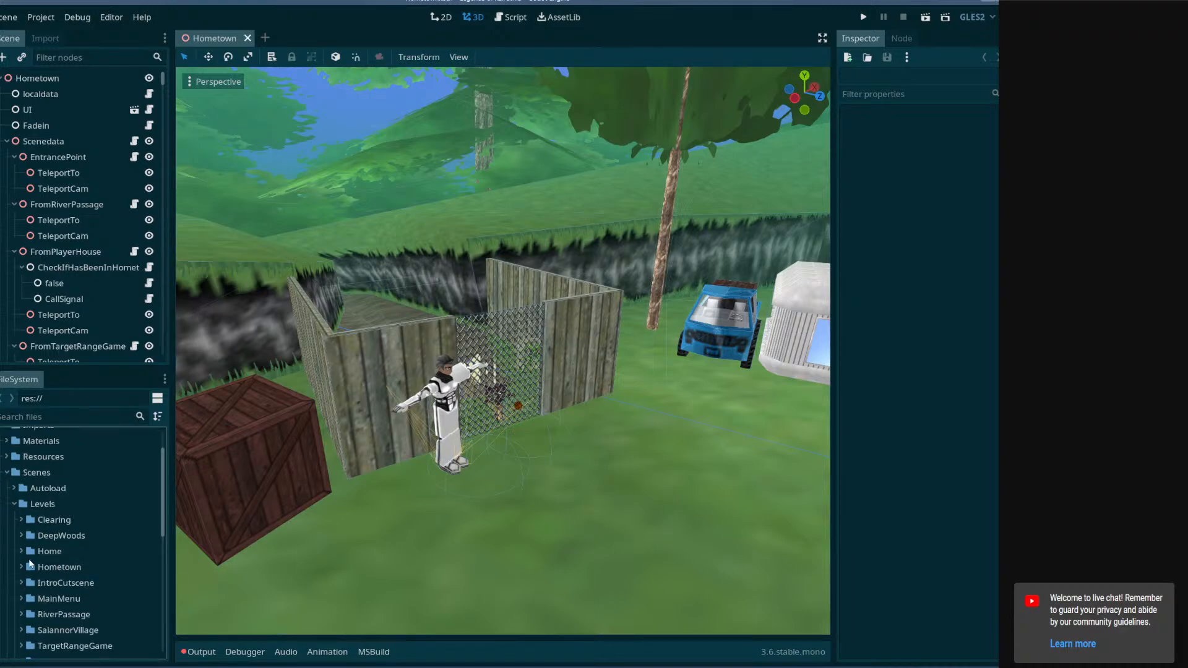
{"action": "left_click", "coordinate": [21, 536]}
{"action": "left_click", "coordinate": [92, 552]}
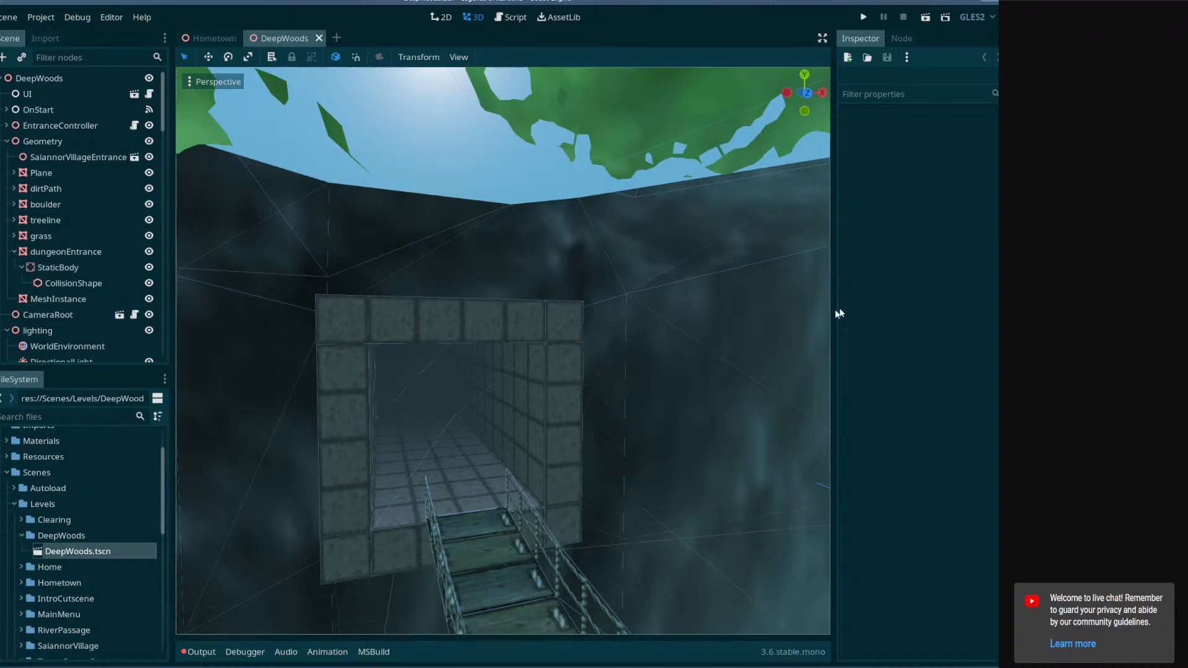
Select the dungeon entrance mesh in the viewport and save the scene.
{"action": "left_click_drag", "start_coordinate": [1007, 299], "coordinate": [1021, 300]}
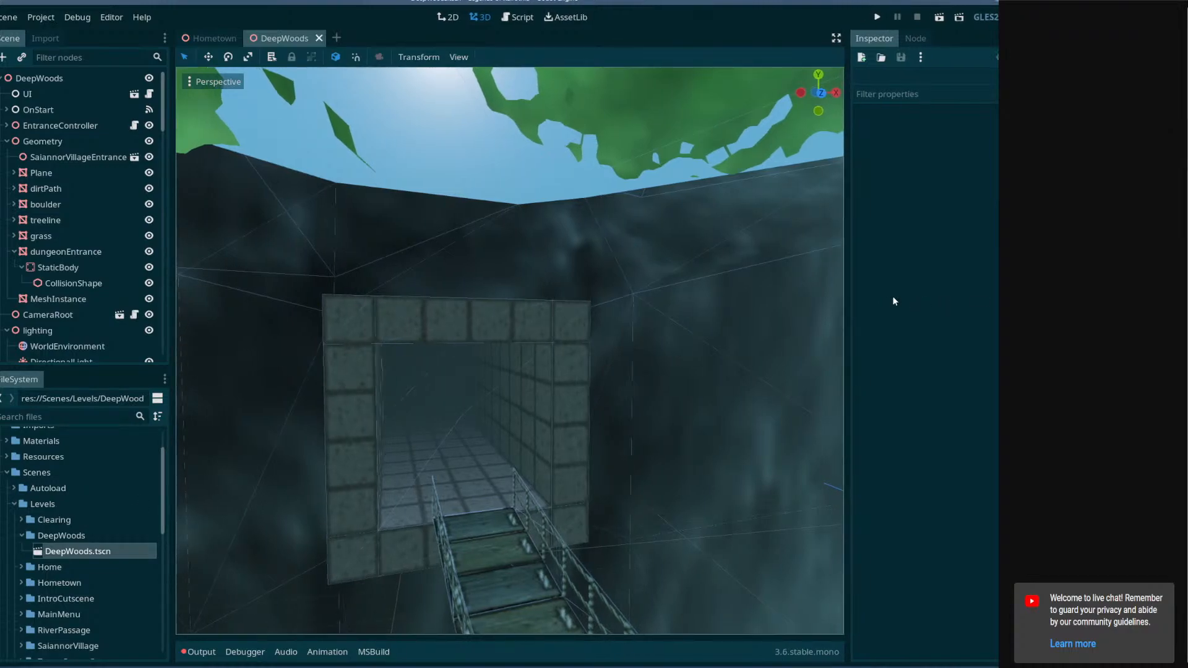
{"action": "right_click_drag", "start_coordinate": [583, 321], "coordinate": [561, 269]}
{"action": "key", "text": "w"}
{"action": "key", "text": "e"}
{"action": "key", "text": "s"}
{"action": "left_click", "coordinate": [562, 345]}
{"action": "scroll", "coordinate": [562, 347], "scroll_direction": "down", "scroll_amount": 4}
{"action": "mouse_move", "coordinate": [579, 427]}
{"action": "left_mouse_down"}
{"action": "mouse_move", "coordinate": [559, 447]}
{"action": "mouse_move", "coordinate": [592, 442]}
{"action": "left_mouse_up"}
{"action": "key", "text": "ctrl+s"}
Fly around the dungeon entrance mesh to inspect it from different angles.
{"action": "right_click_drag", "start_coordinate": [593, 441], "coordinate": [485, 395]}
{"action": "key", "text": "w"}
{"action": "key", "text": "w"}
{"action": "key", "text": "s"}
{"action": "right_click_drag", "start_coordinate": [622, 443], "coordinate": [587, 378]}
{"action": "key", "text": "s"}
{"action": "key", "text": "s"}
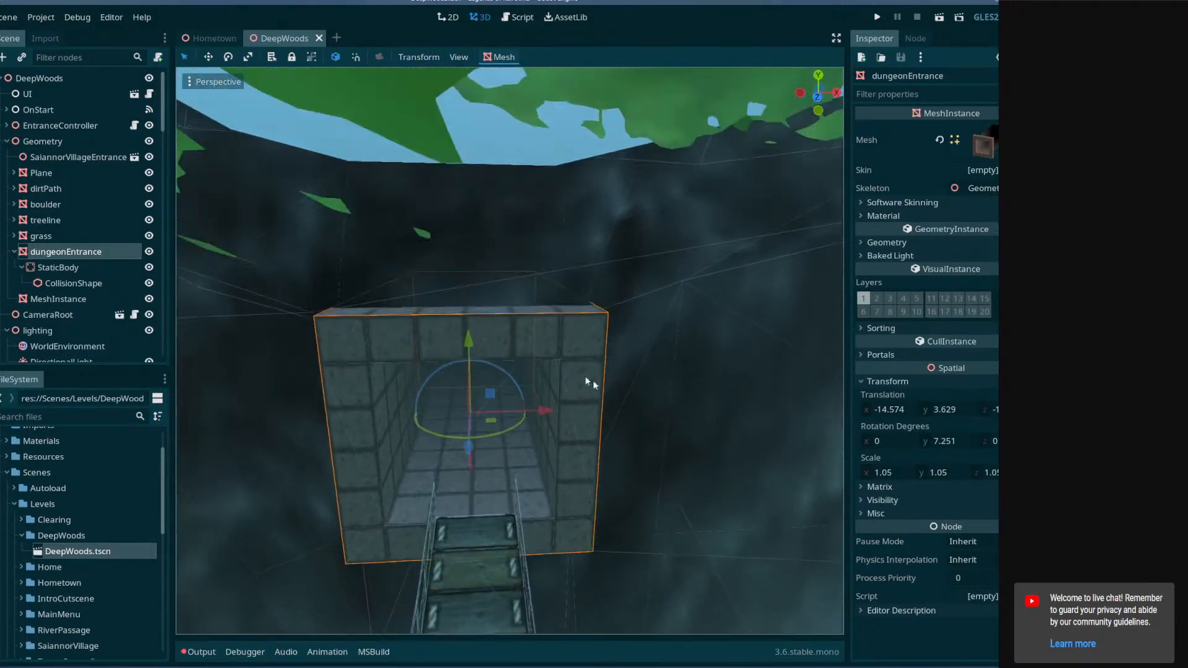
{"action": "middle_click_drag", "start_coordinate": [399, 351], "coordinate": [317, 231]}
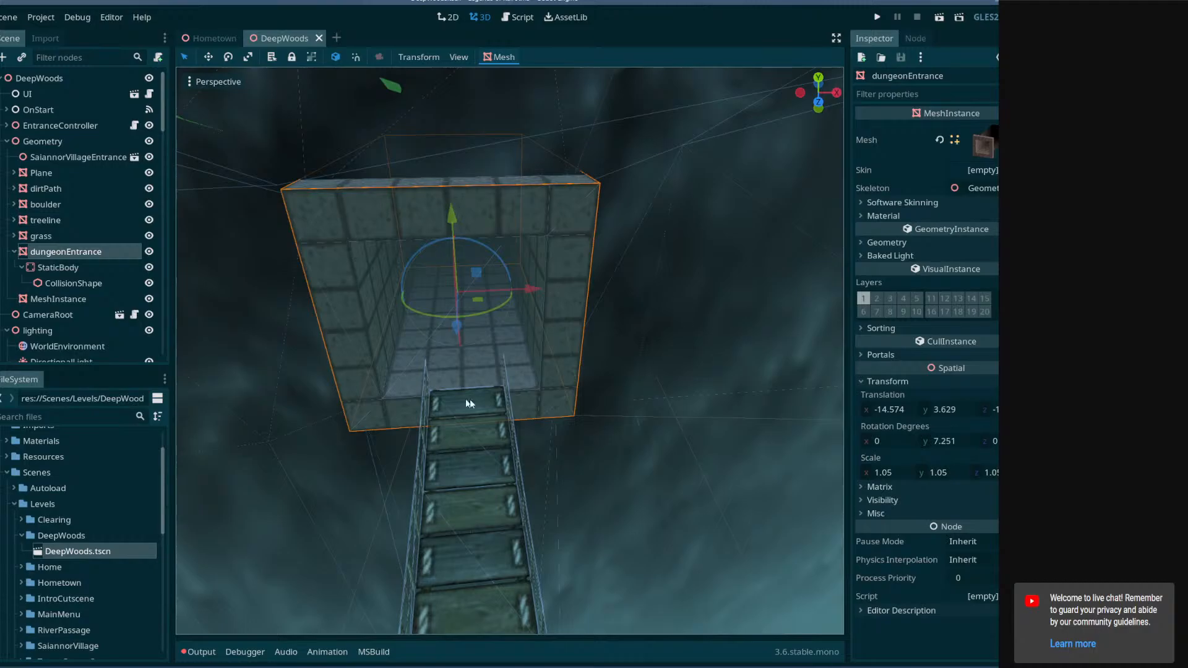
{"action": "right_click_drag", "start_coordinate": [525, 339], "coordinate": [582, 349]}
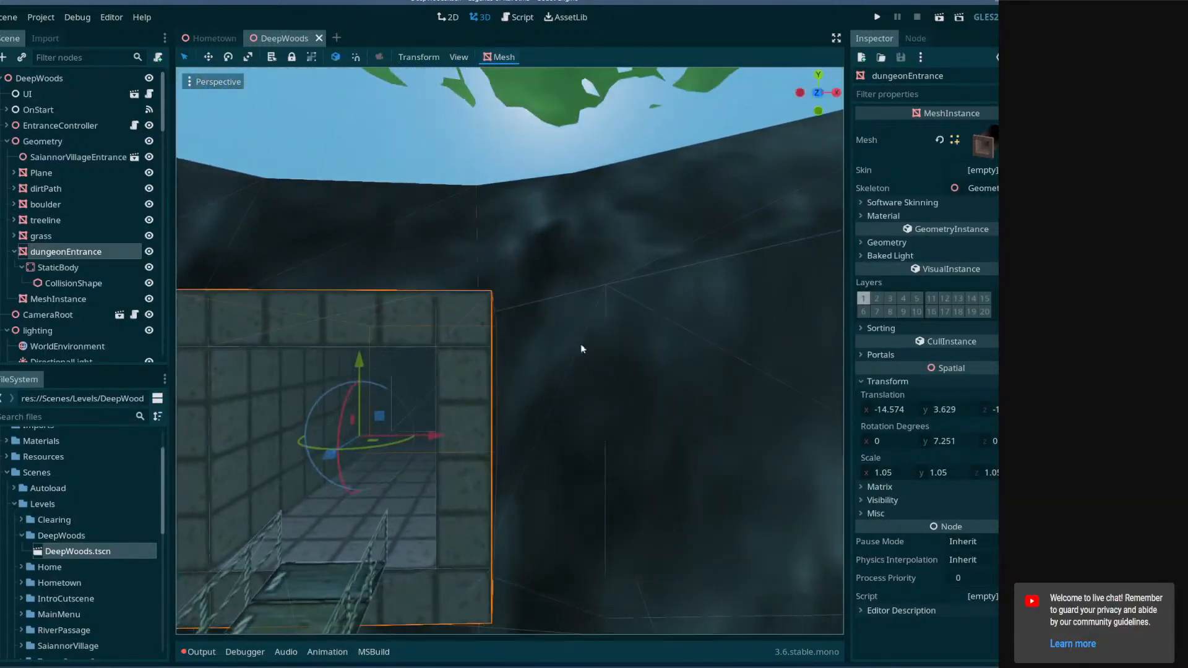
{"action": "right_click_drag", "start_coordinate": [444, 552], "coordinate": [500, 328]}
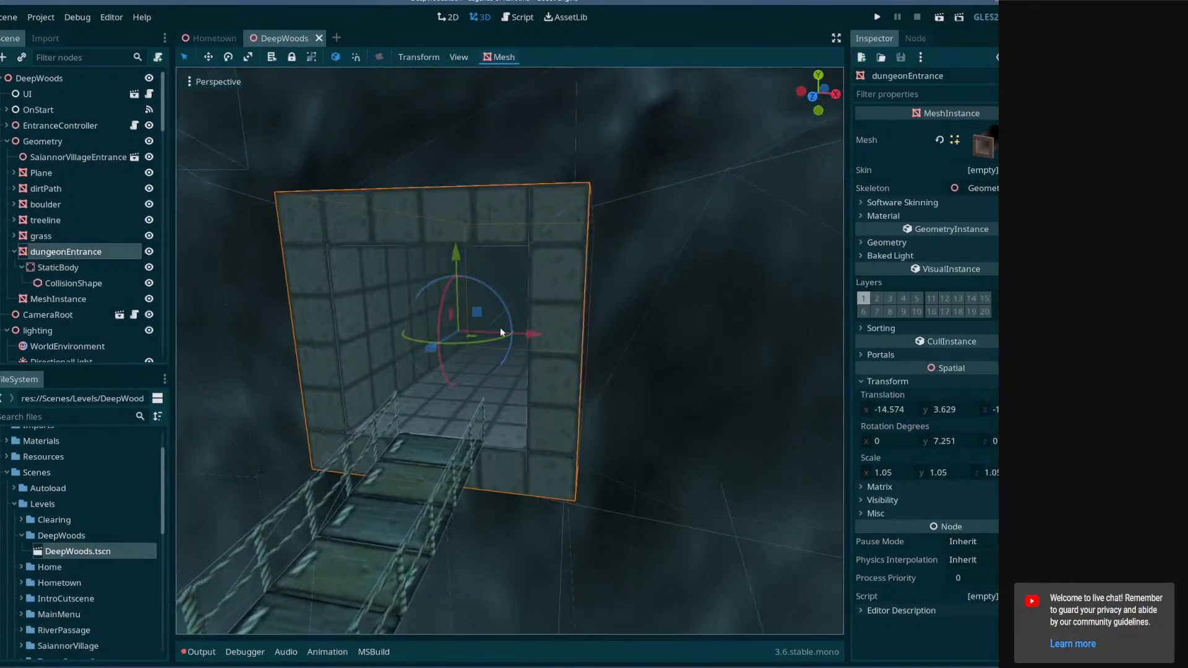
{"action": "right_click_drag", "start_coordinate": [542, 376], "coordinate": [507, 356]}
{"action": "key", "text": "w"}
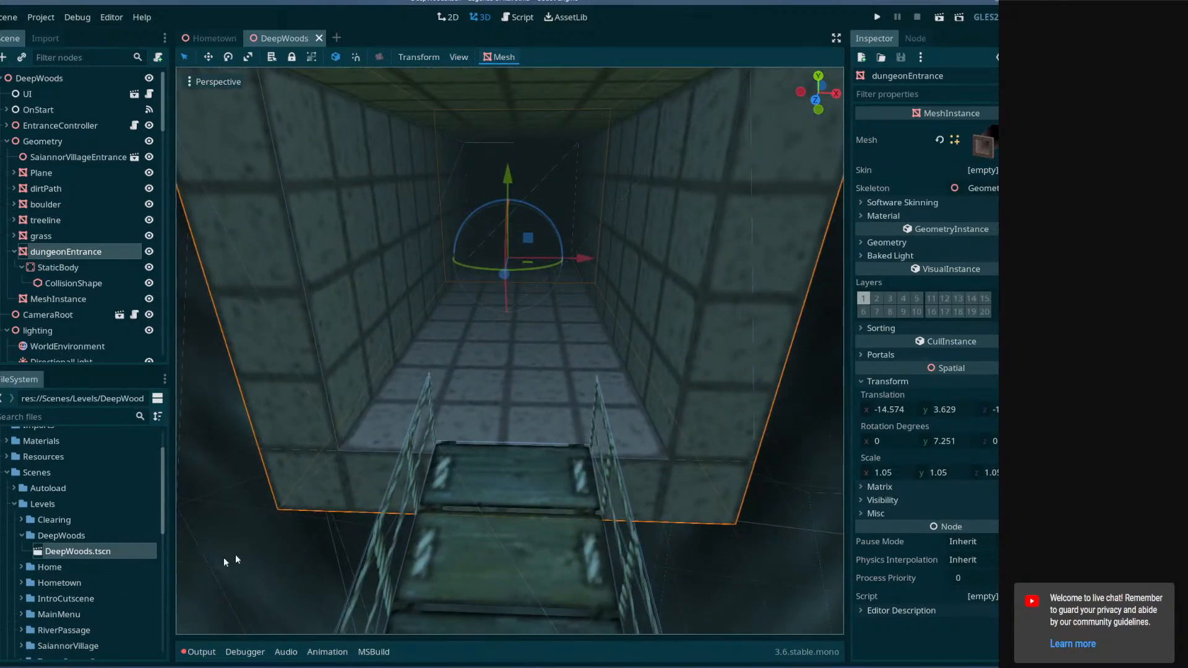
{"action": "right_click_drag", "start_coordinate": [484, 429], "coordinate": [484, 371]}
{"action": "left_click_drag", "start_coordinate": [498, 387], "coordinate": [540, 399]}
{"action": "right_click_drag", "start_coordinate": [539, 399], "coordinate": [604, 403]}
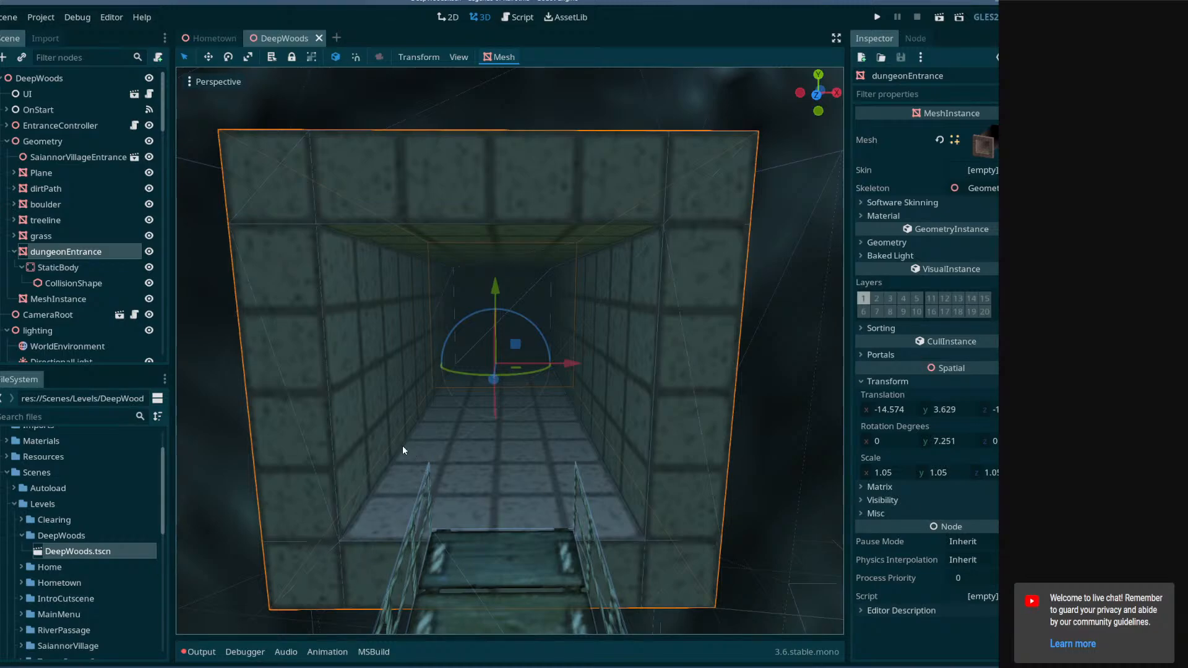
{"action": "key", "text": "s"}
{"action": "right_click_drag", "start_coordinate": [432, 467], "coordinate": [461, 376]}
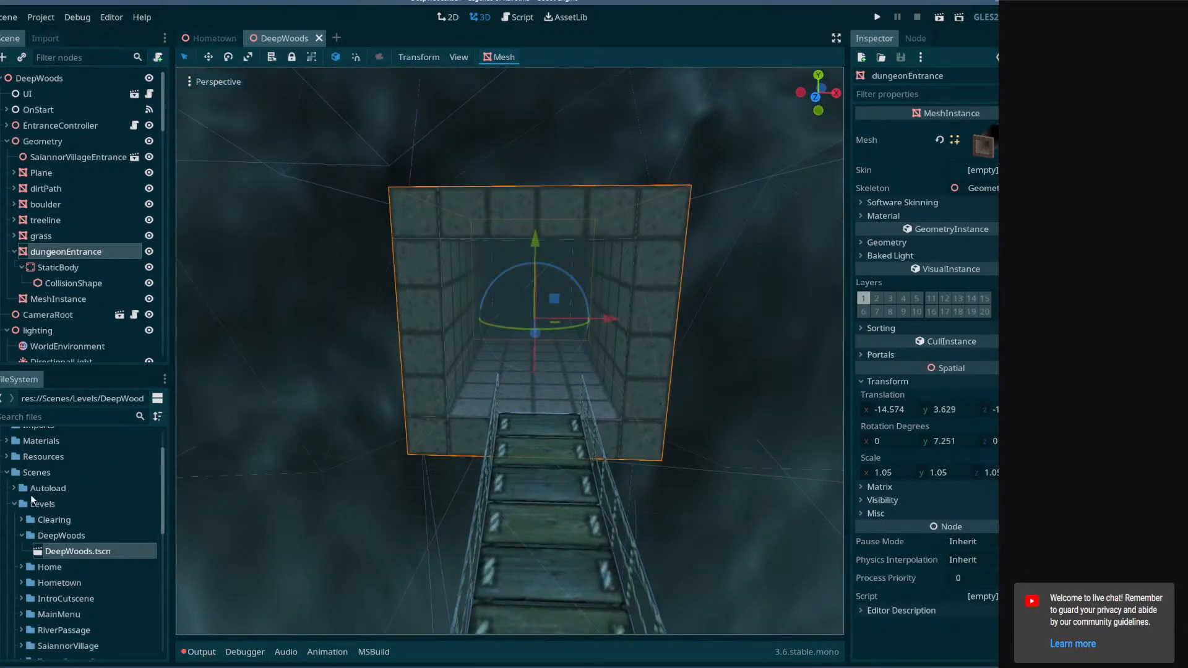
Open dungeon1.tscn from the dungeons/dungeon1 folder.
{"action": "scroll", "coordinate": [36, 570], "scroll_direction": "down", "scroll_amount": 3}
{"action": "scroll", "coordinate": [30, 512], "scroll_direction": "down", "scroll_amount": 3}
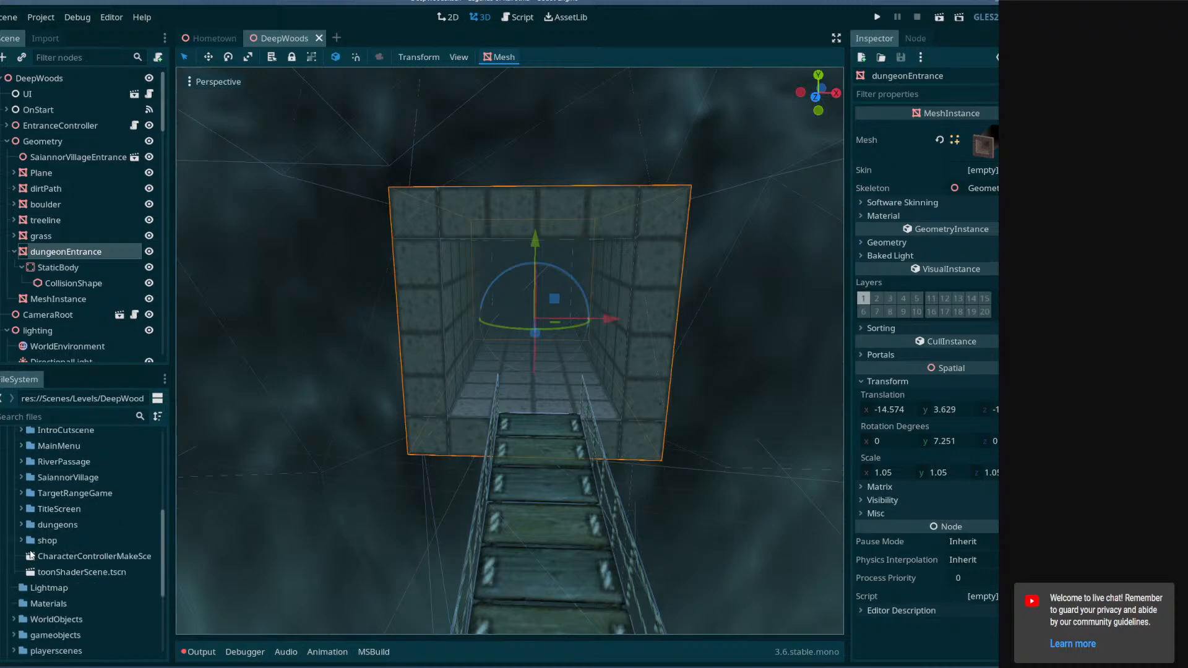
{"action": "left_click", "coordinate": [23, 525]}
{"action": "left_click", "coordinate": [29, 540]}
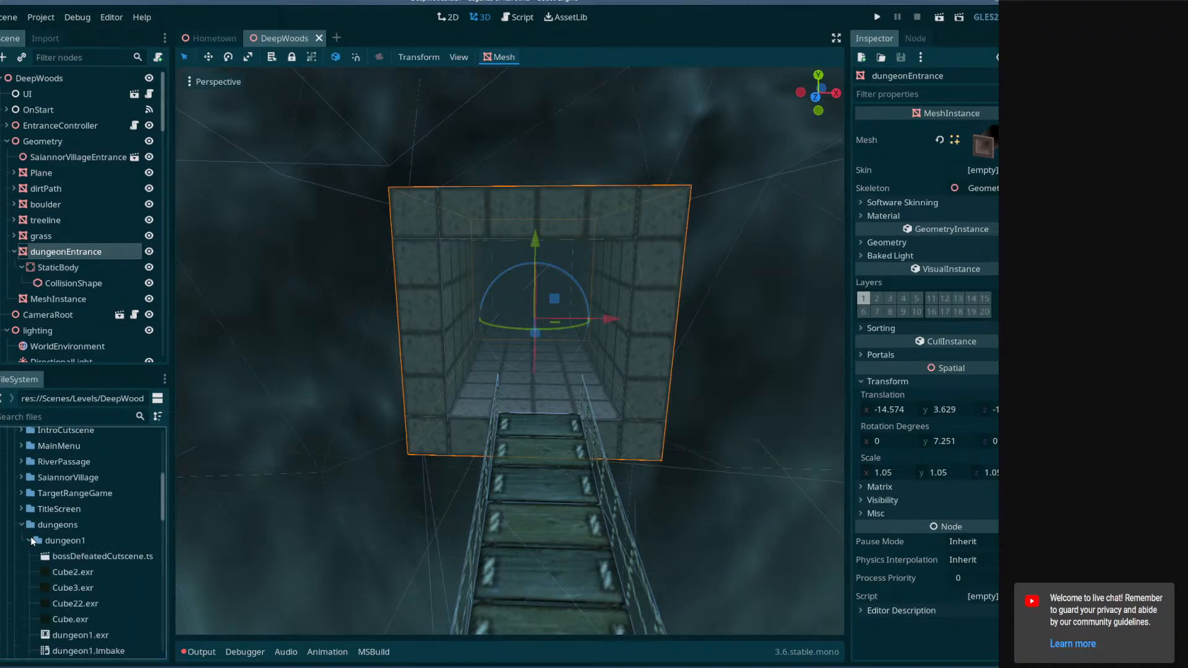
{"action": "scroll", "coordinate": [113, 556], "scroll_direction": "down", "scroll_amount": 5}
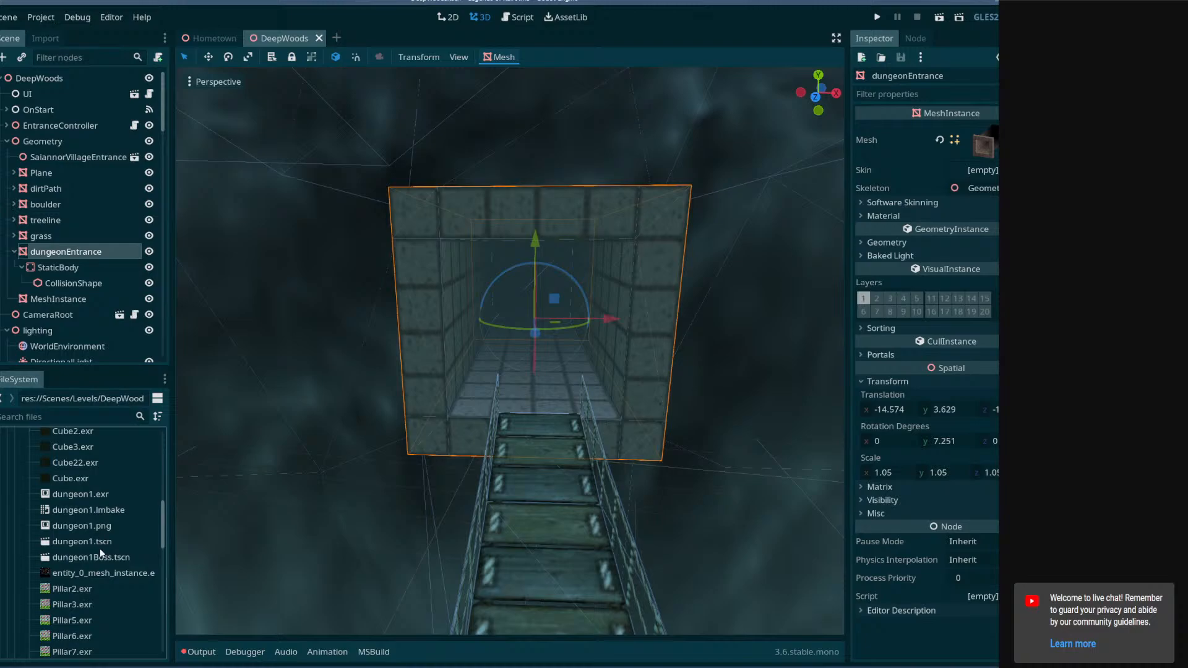
{"action": "double_click", "coordinate": [96, 542]}
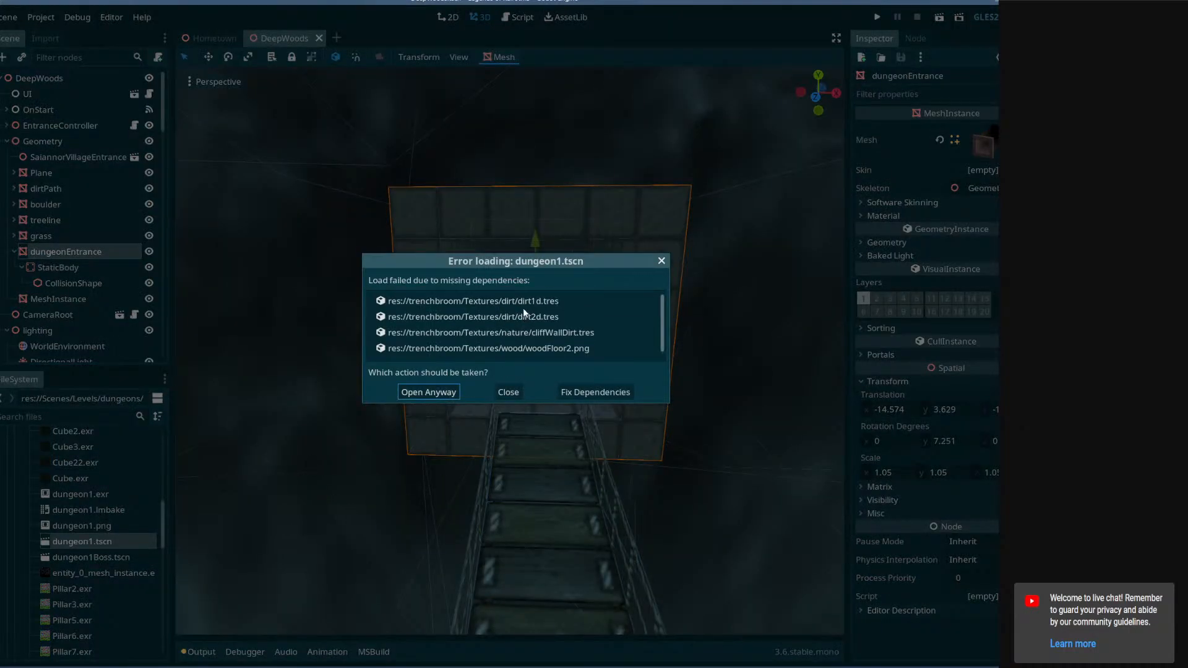
Open the dependency fixer for dungeon1.tscn and browse for a replacement for cliffWallDirt.tres.
{"action": "left_click", "coordinate": [523, 303]}
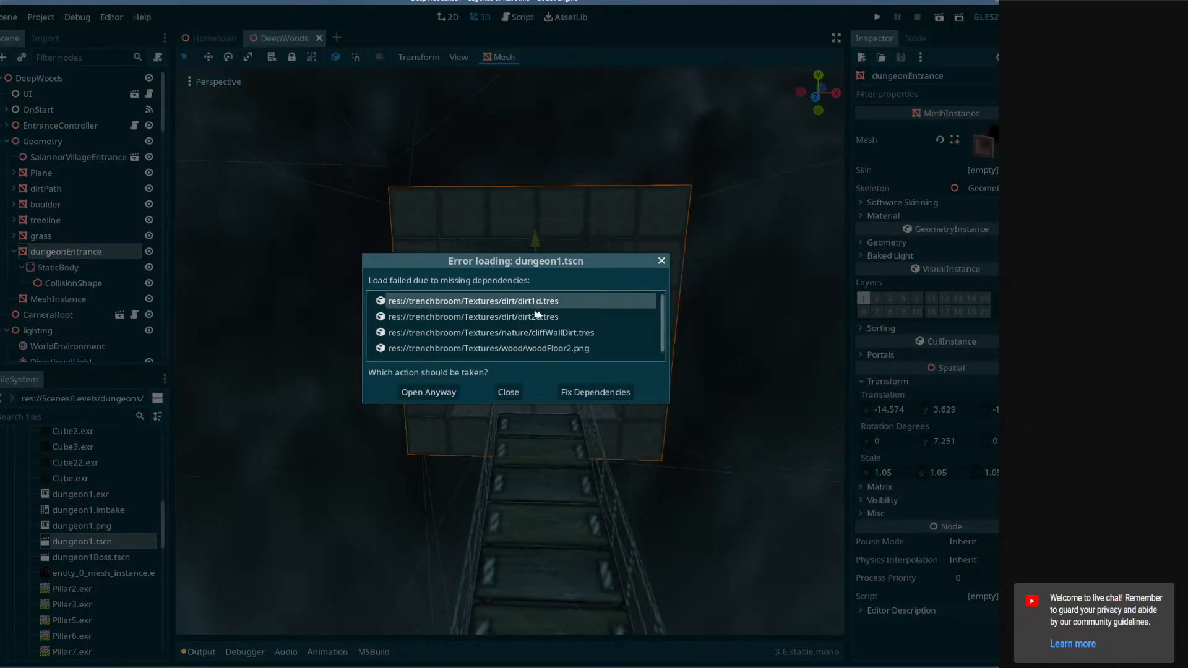
{"action": "left_click", "coordinate": [586, 392]}
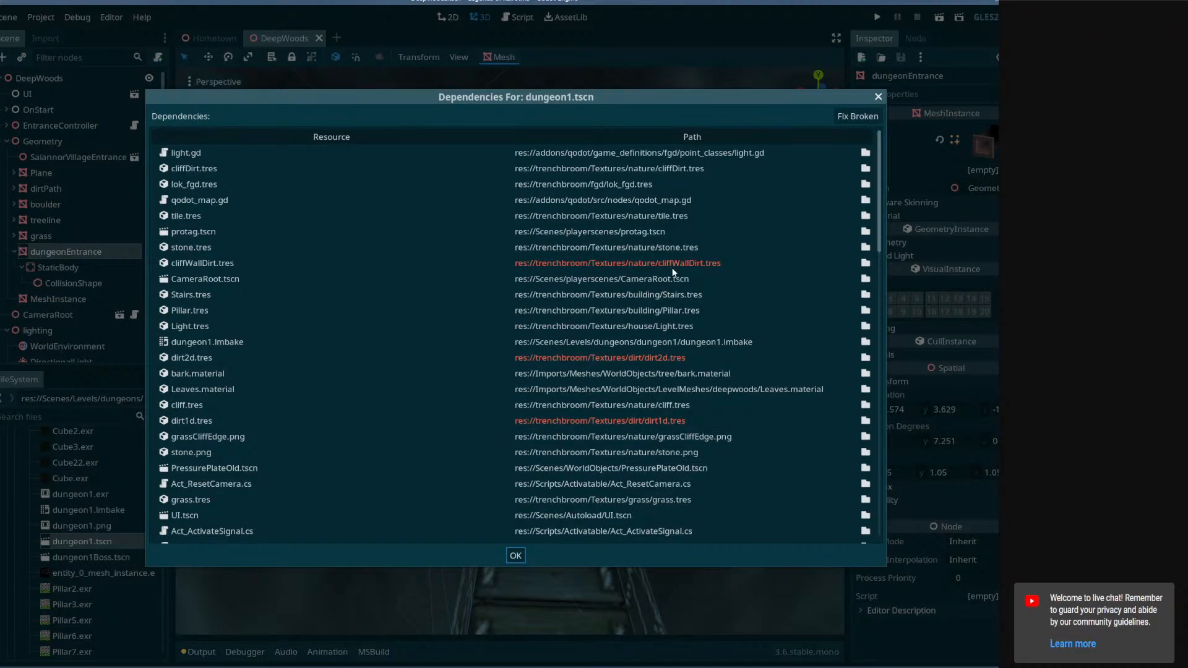
{"action": "left_click", "coordinate": [823, 264]}
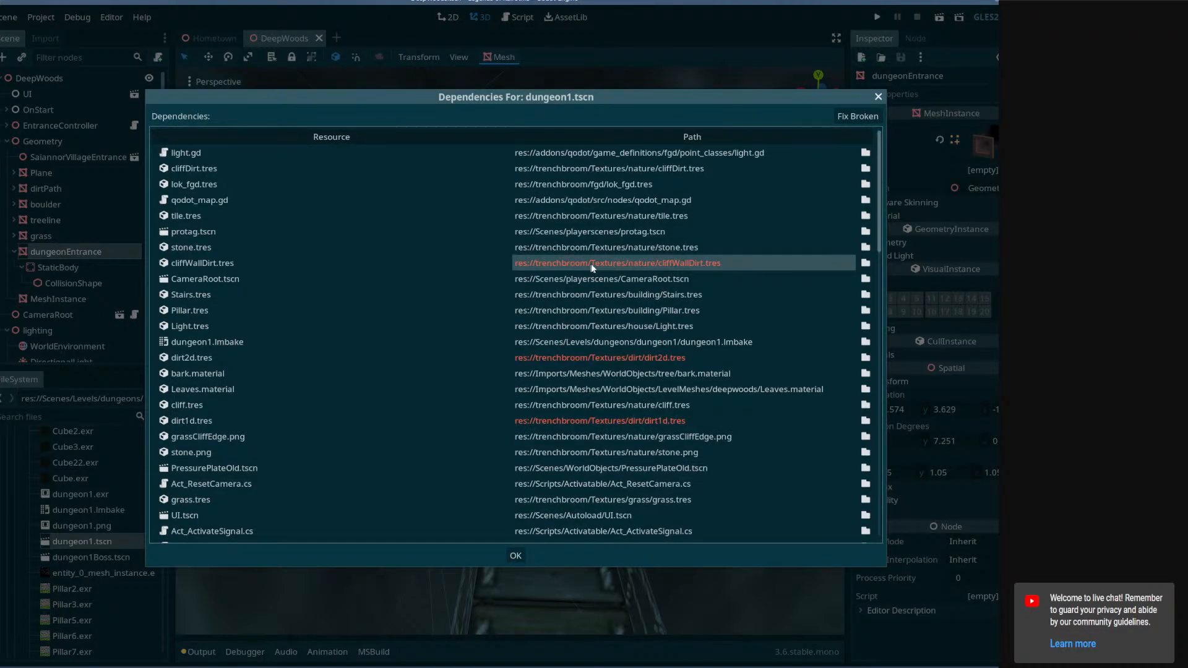
{"action": "left_click", "coordinate": [866, 263]}
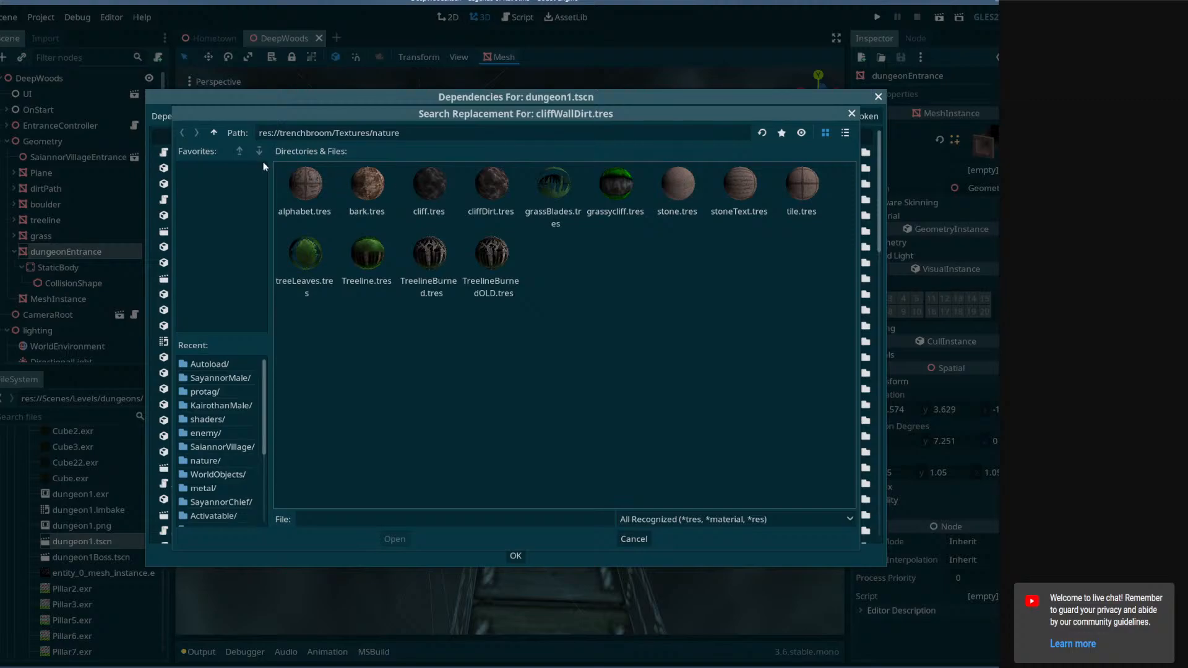
Replace the missing cliffWallDirt.tres with cliffDirt.tres from the nature textures folder.
{"action": "left_click", "coordinate": [214, 133]}
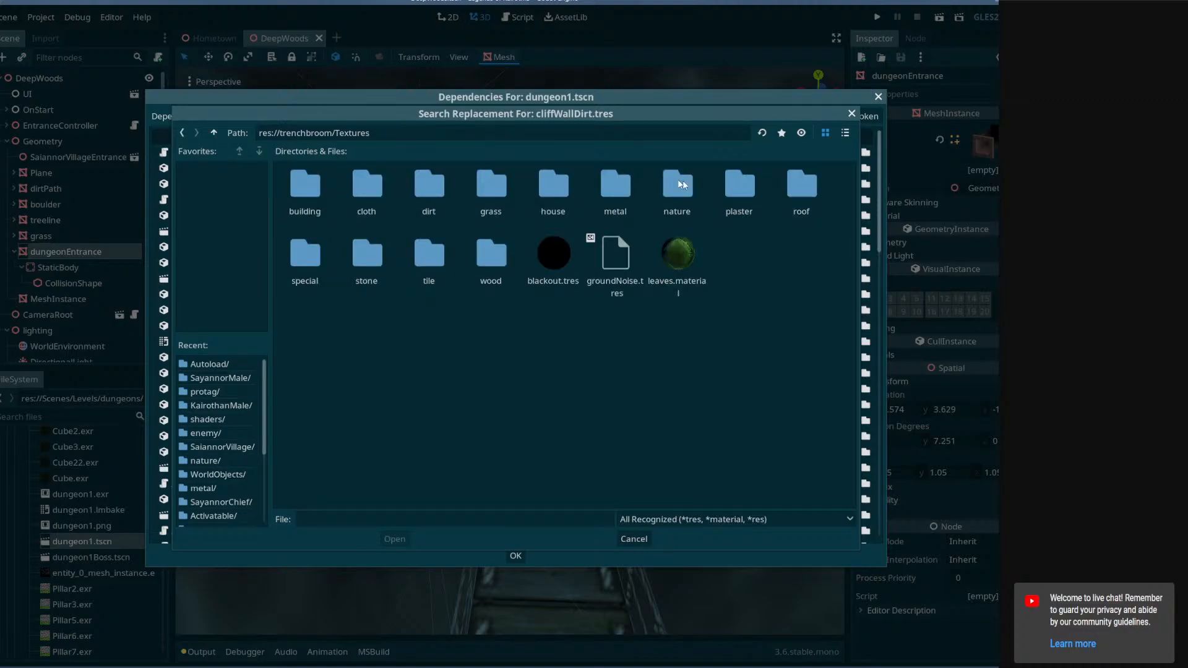
{"action": "double_click", "coordinate": [445, 202]}
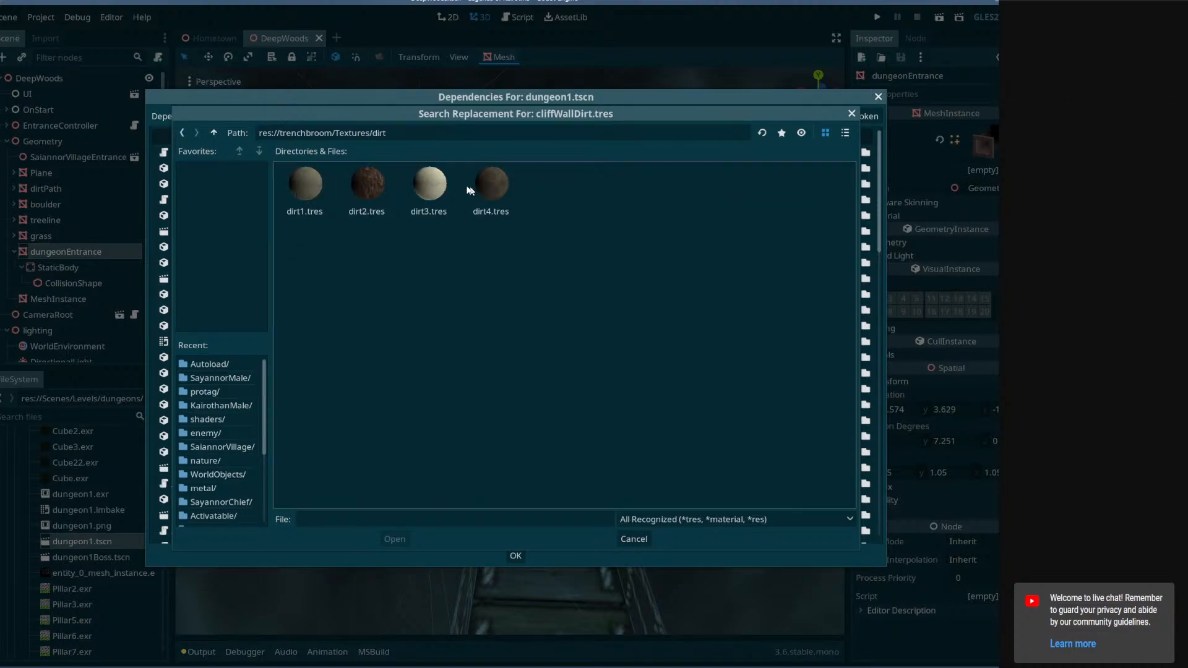
{"action": "left_click", "coordinate": [214, 133]}
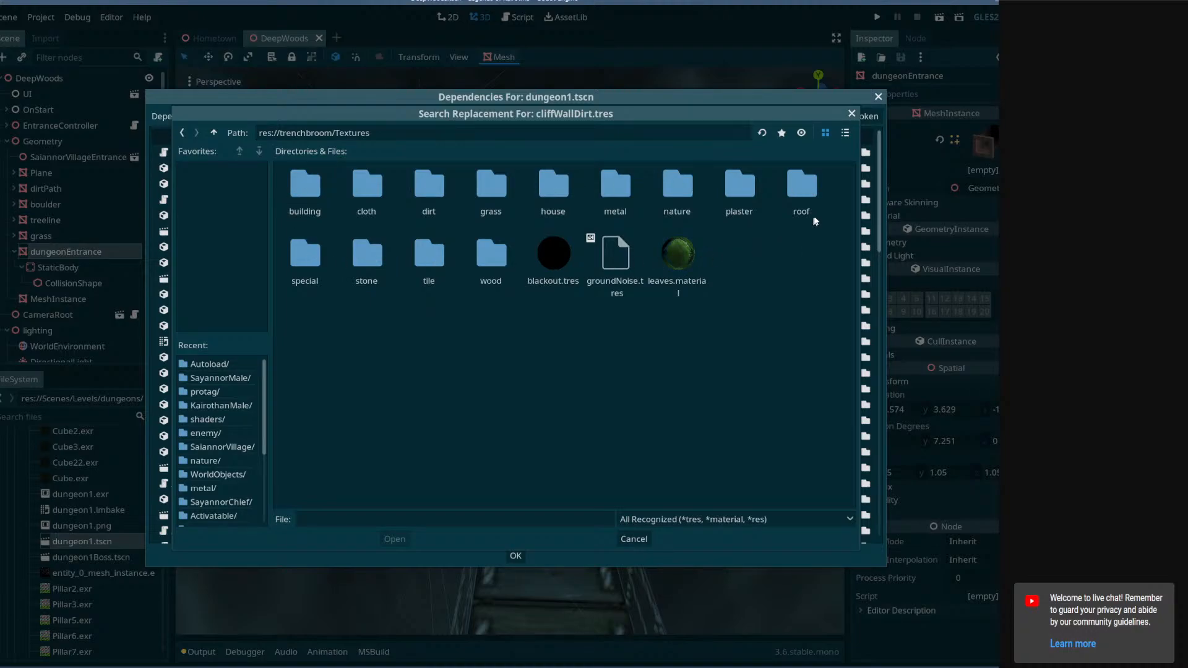
{"action": "double_click", "coordinate": [744, 189]}
{"action": "left_click", "coordinate": [214, 133]}
{"action": "double_click", "coordinate": [379, 260]}
{"action": "left_click", "coordinate": [214, 133]}
{"action": "double_click", "coordinate": [681, 195]}
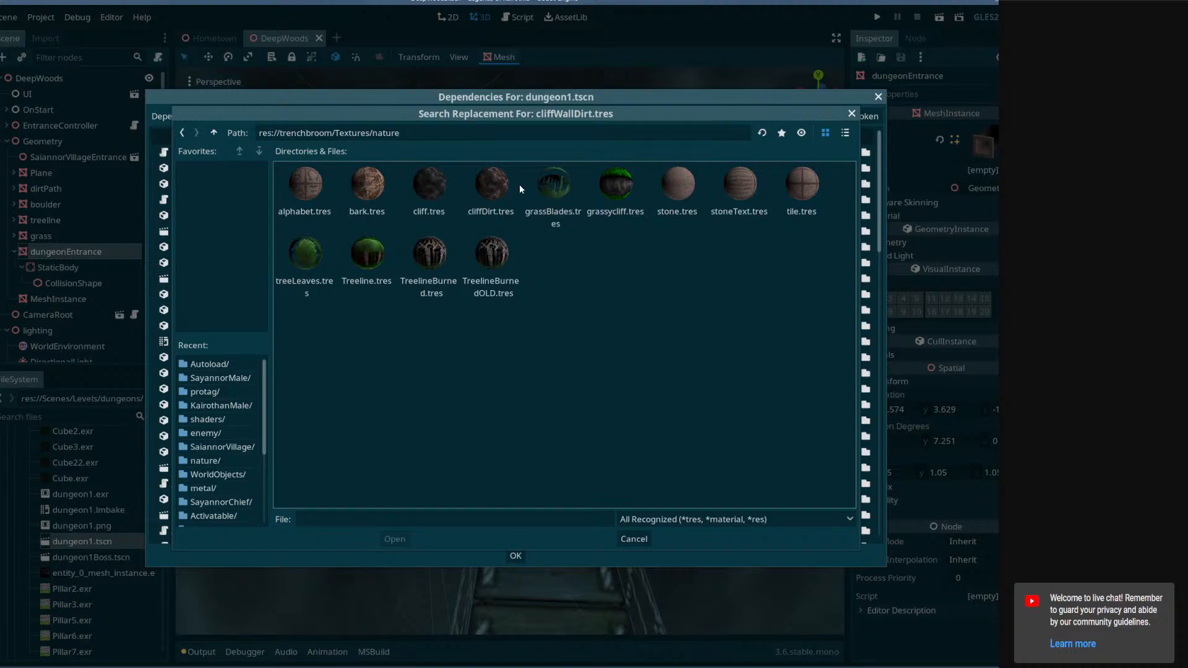
{"action": "left_click", "coordinate": [496, 184]}
{"action": "left_click", "coordinate": [394, 539]}
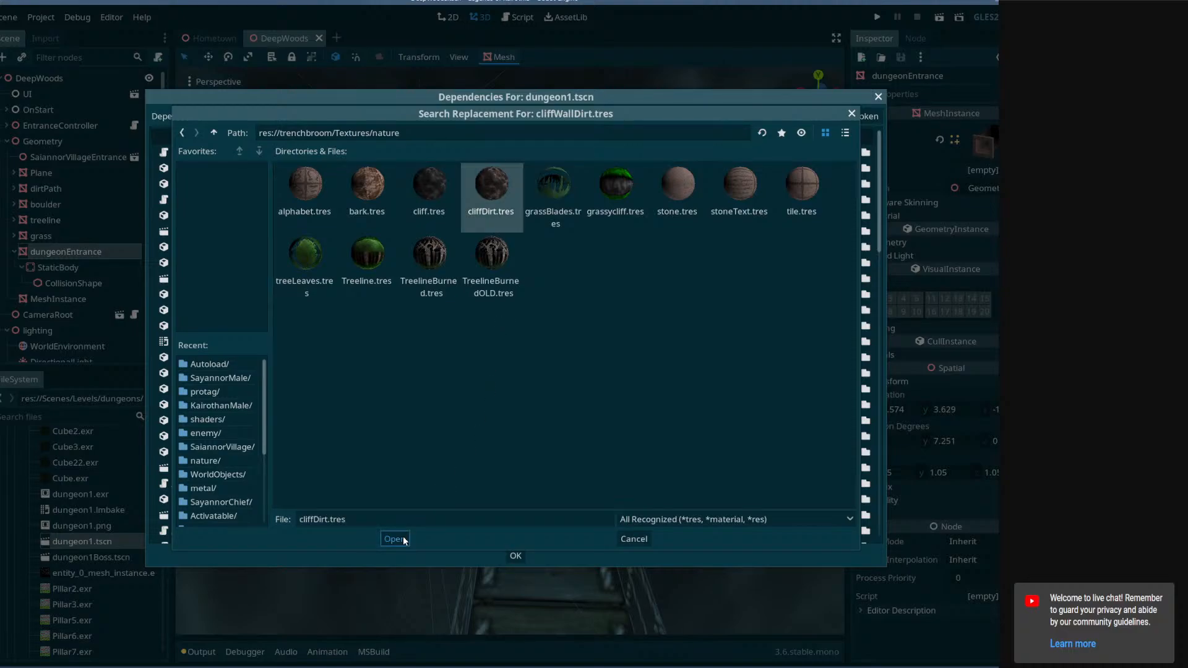
Replace the missing dirt2d.tres dependency with dirt2.tres from the dirt textures folder.
{"action": "left_click", "coordinate": [866, 358]}
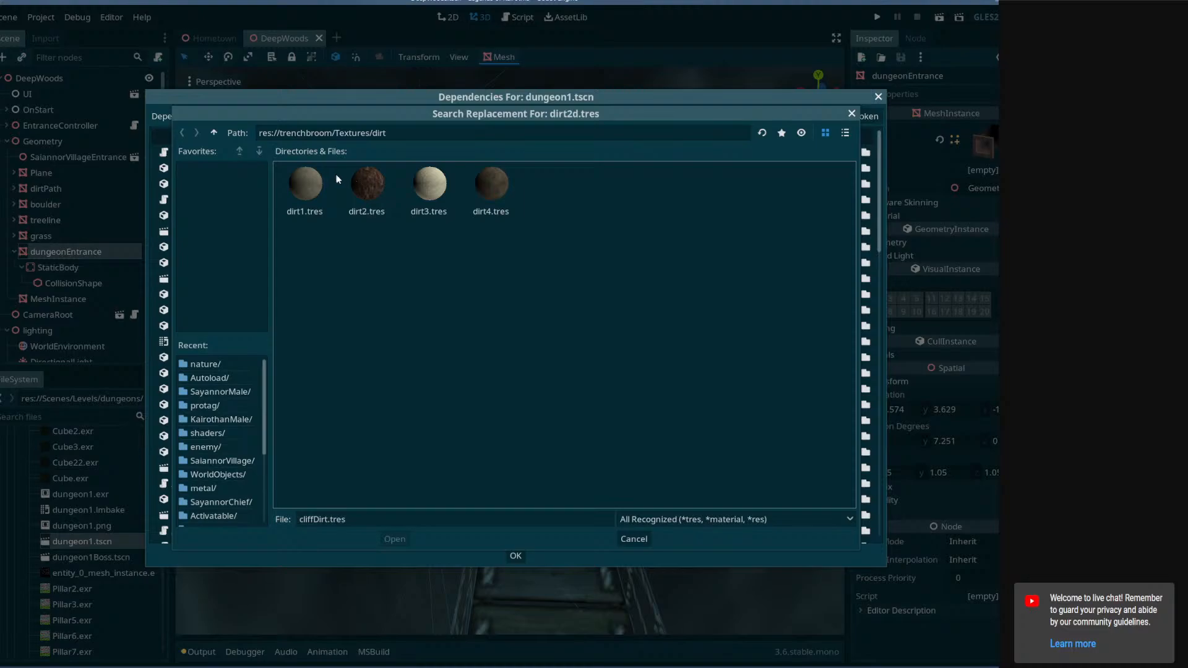
{"action": "left_click", "coordinate": [368, 183]}
{"action": "left_click_drag", "start_coordinate": [387, 115], "coordinate": [459, 469]}
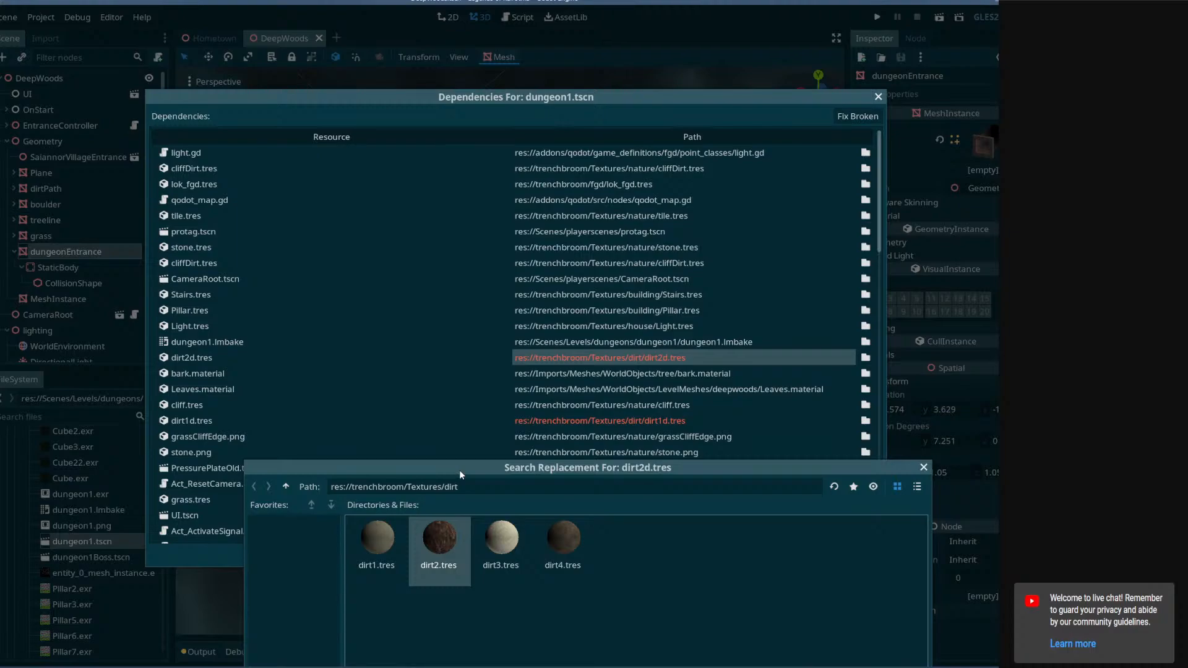
{"action": "left_click_drag", "start_coordinate": [459, 470], "coordinate": [408, 188]}
{"action": "left_click", "coordinate": [417, 613]}
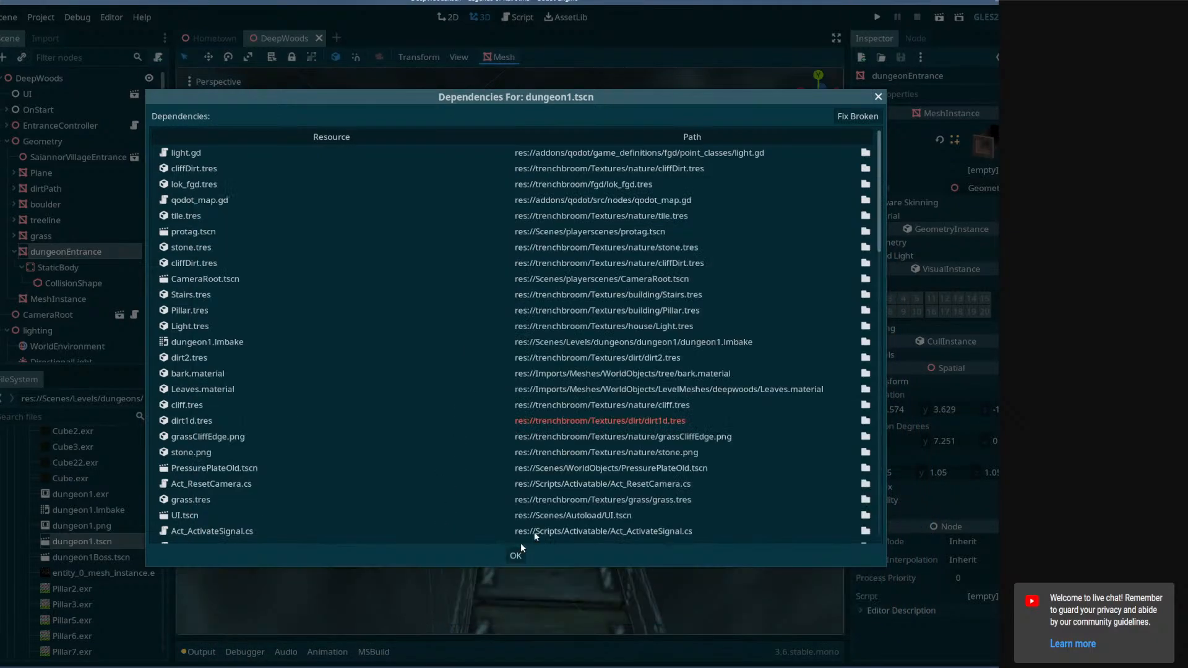
Replace the missing dirt1d.tres dependency with dirt1.tres.
{"action": "left_click", "coordinate": [865, 423]}
{"action": "left_click", "coordinate": [305, 186]}
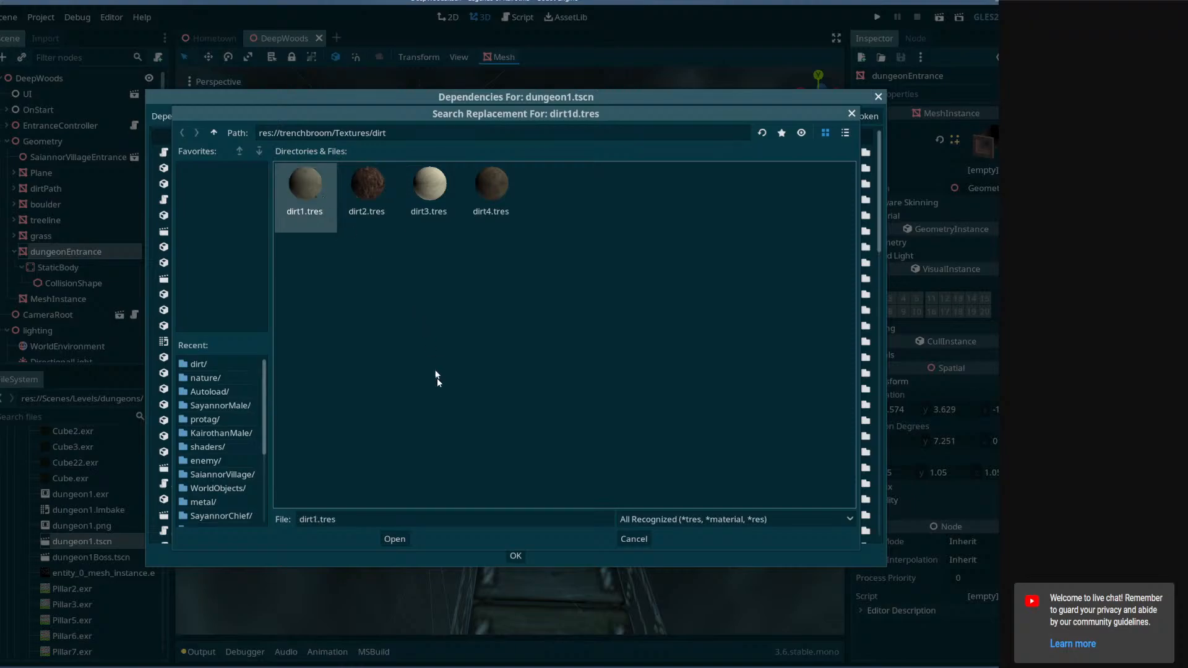
{"action": "left_click", "coordinate": [399, 539]}
Replace the missing woodFloor2.png dependency with WoodPattern1.tres from the wood textures folder.
{"action": "scroll", "coordinate": [543, 431], "scroll_direction": "down", "scroll_amount": 15}
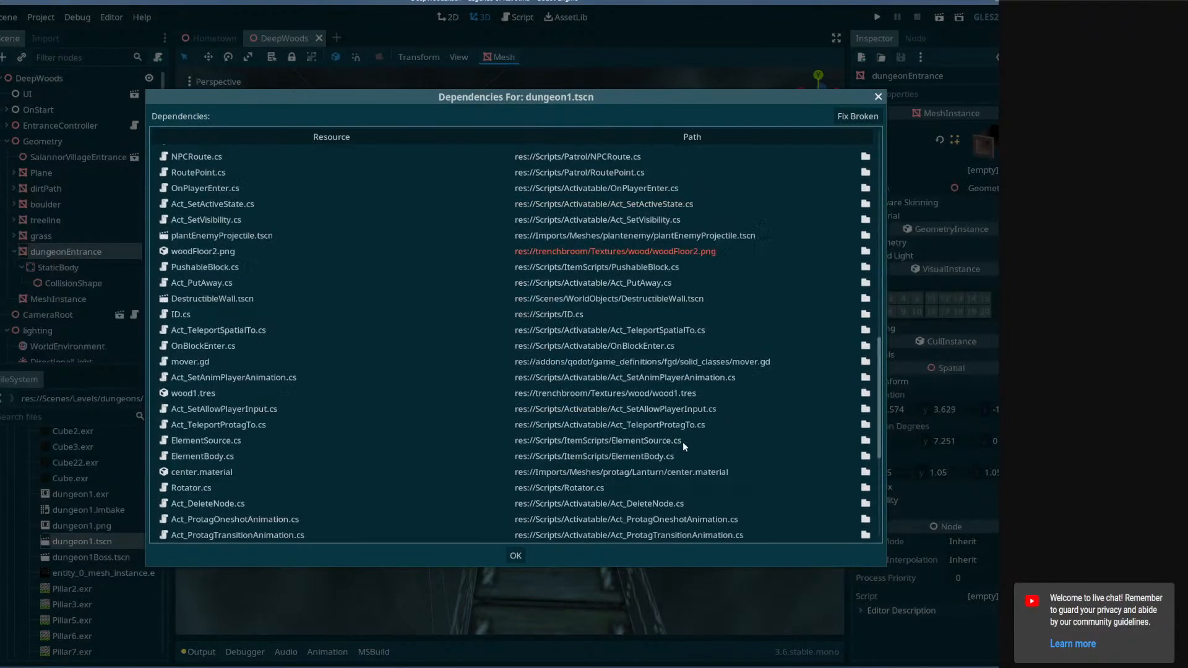
{"action": "left_click", "coordinate": [693, 256]}
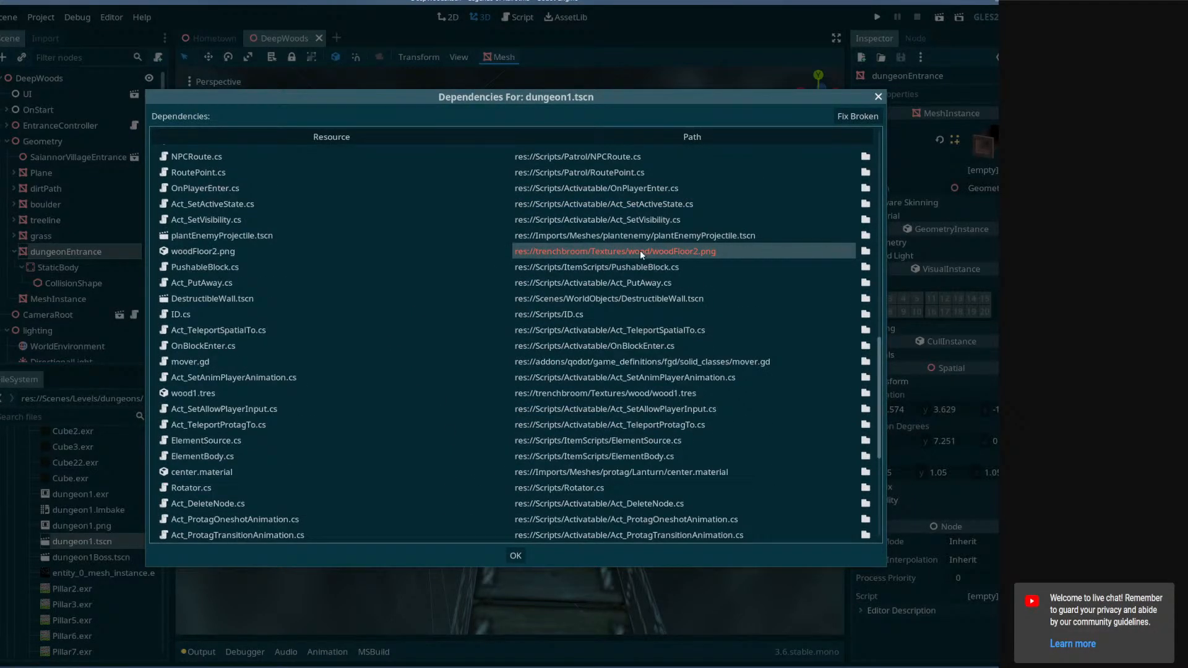
{"action": "left_click", "coordinate": [866, 251]}
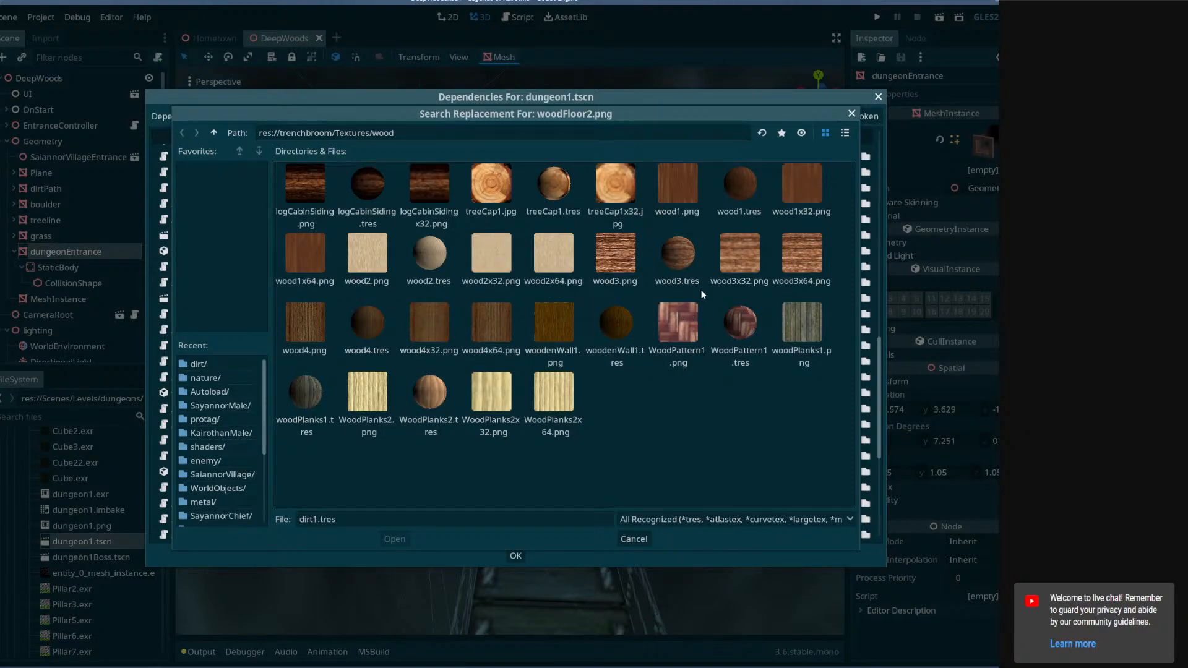
{"action": "left_click", "coordinate": [737, 322]}
{"action": "left_click", "coordinate": [395, 540]}
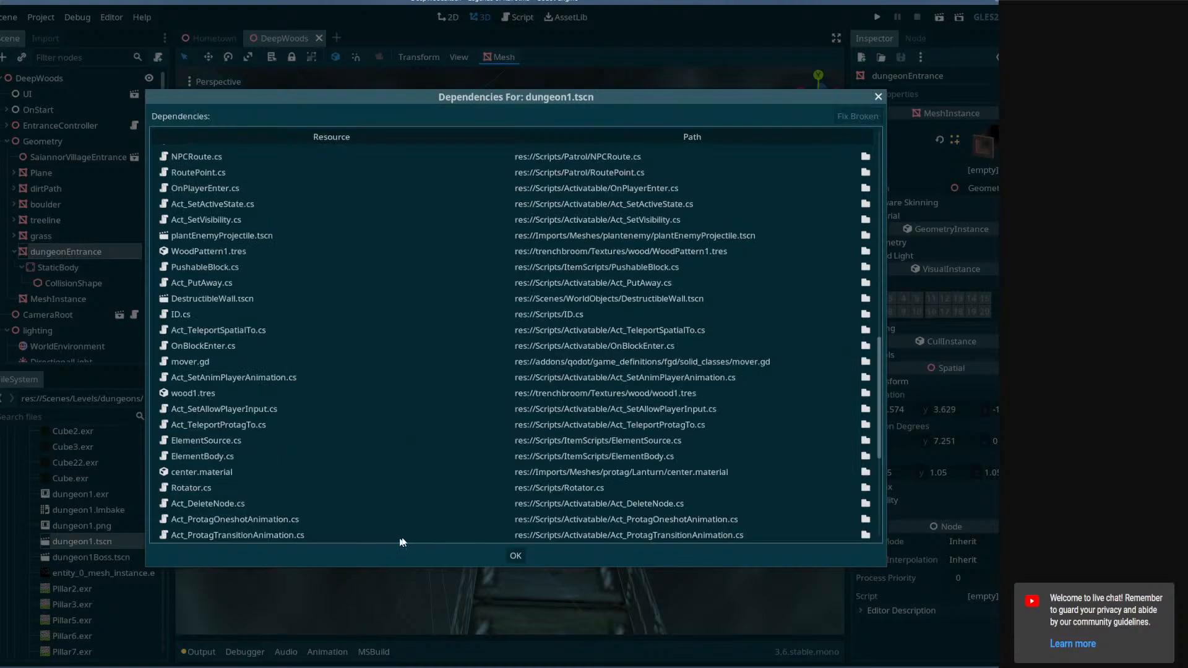
Confirm the dependency fixes and open dungeon1.tscn anyway.
{"action": "scroll", "coordinate": [723, 444], "scroll_direction": "down", "scroll_amount": 5}
{"action": "left_click", "coordinate": [516, 556]}
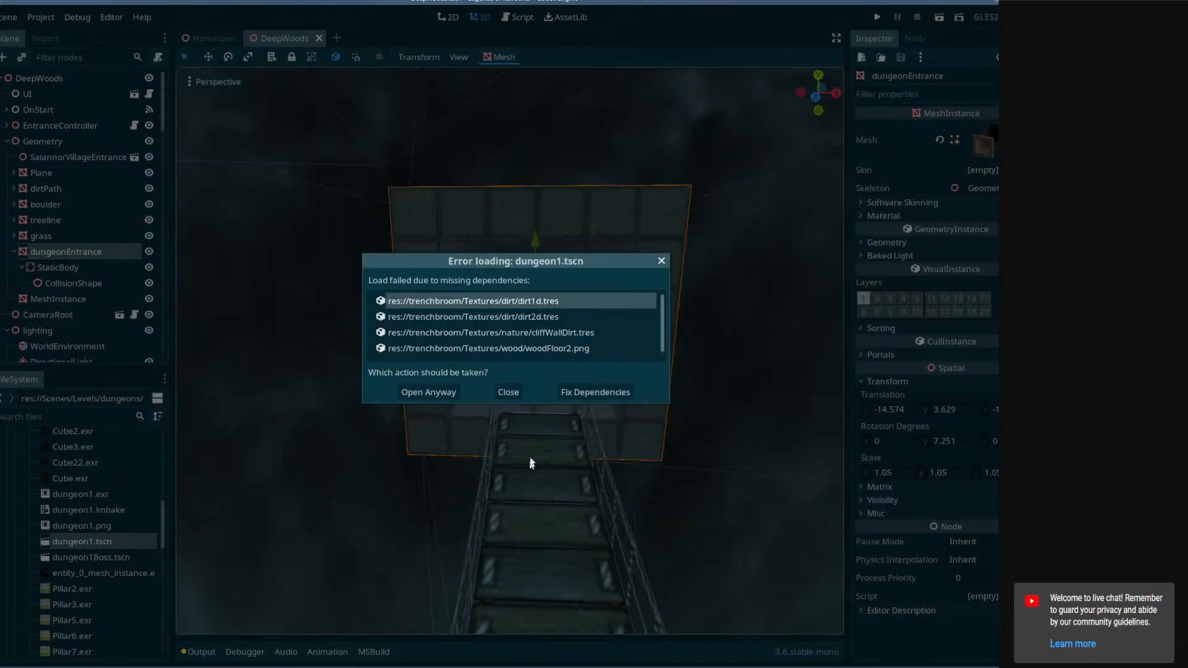
{"action": "left_click", "coordinate": [432, 386]}
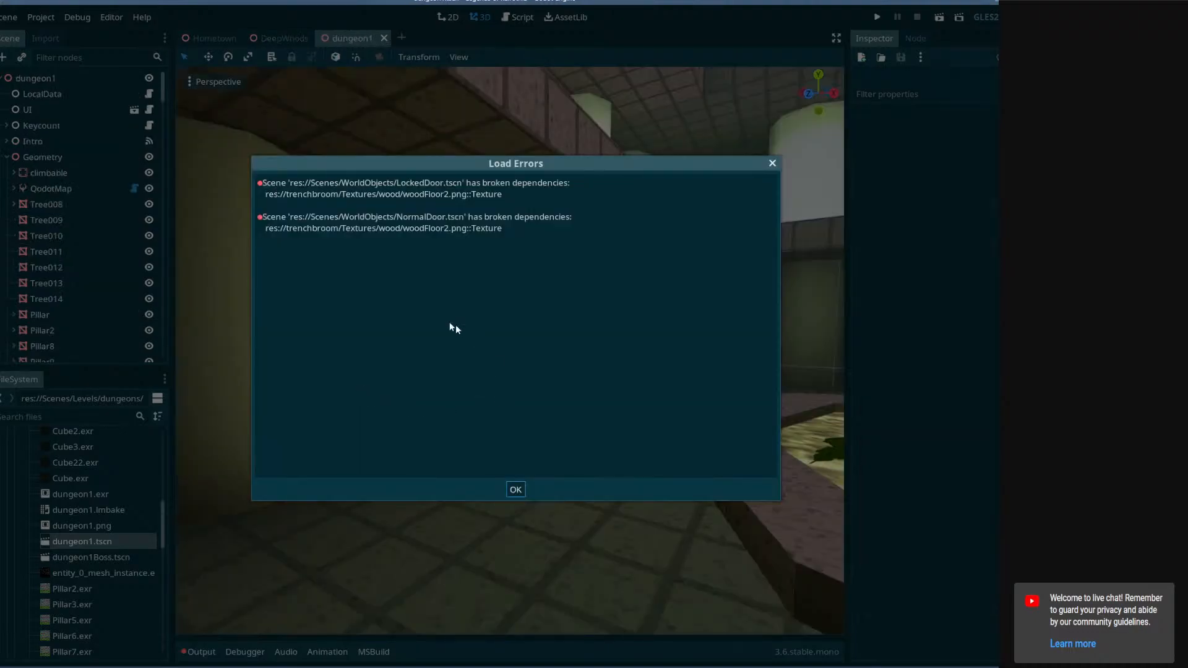
Close the load errors and fly through the dungeon scene's 3D viewport to inspect its textures.
{"action": "left_click", "coordinate": [518, 488]}
{"action": "mouse_move", "coordinate": [510, 351]}
{"action": "right_mouse_down"}
{"action": "mouse_move", "coordinate": [433, 378]}
{"action": "mouse_move", "coordinate": [200, 334]}
{"action": "mouse_move", "coordinate": [186, 353]}
{"action": "mouse_move", "coordinate": [297, 346]}
{"action": "mouse_move", "coordinate": [186, 383]}
{"action": "mouse_move", "coordinate": [186, 427]}
{"action": "mouse_move", "coordinate": [421, 371]}
{"action": "mouse_move", "coordinate": [365, 381]}
{"action": "mouse_move", "coordinate": [371, 415]}
{"action": "mouse_move", "coordinate": [505, 418]}
{"action": "mouse_move", "coordinate": [557, 377]}
{"action": "mouse_move", "coordinate": [501, 347]}
{"action": "mouse_move", "coordinate": [396, 353]}
{"action": "mouse_move", "coordinate": [576, 353]}
{"action": "mouse_move", "coordinate": [427, 347]}
{"action": "mouse_move", "coordinate": [489, 353]}
{"action": "right_mouse_up"}
{"action": "key", "text": "w"}
{"action": "key", "text": "w"}
{"action": "key", "text": "e"}
{"action": "key", "text": "w"}
{"action": "key", "text": "w"}
{"action": "key", "text": "w"}
{"action": "key", "text": "w"}
{"action": "key", "text": "w"}
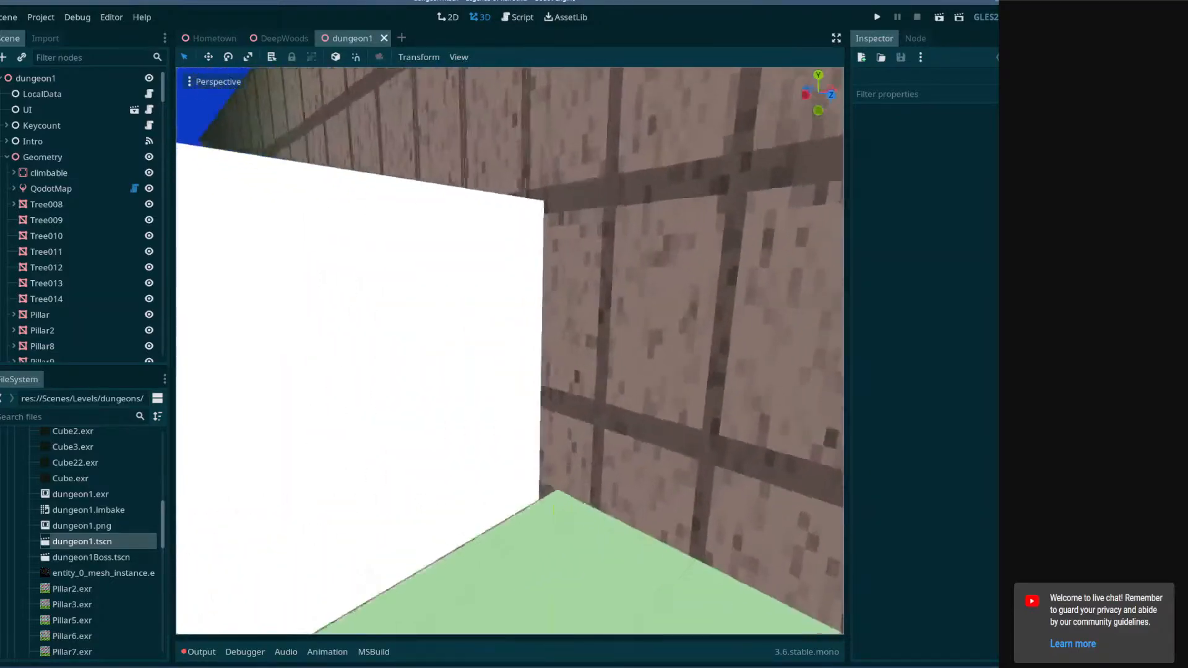
{"action": "key", "text": "w"}
{"action": "right_click_drag", "start_coordinate": [510, 351], "coordinate": [560, 331]}
{"action": "key", "text": "w"}
{"action": "key", "text": "a"}
{"action": "key", "text": "d"}
{"action": "key", "text": "a"}
{"action": "key", "text": "d"}
{"action": "key", "text": "a"}
{"action": "key", "text": "w"}
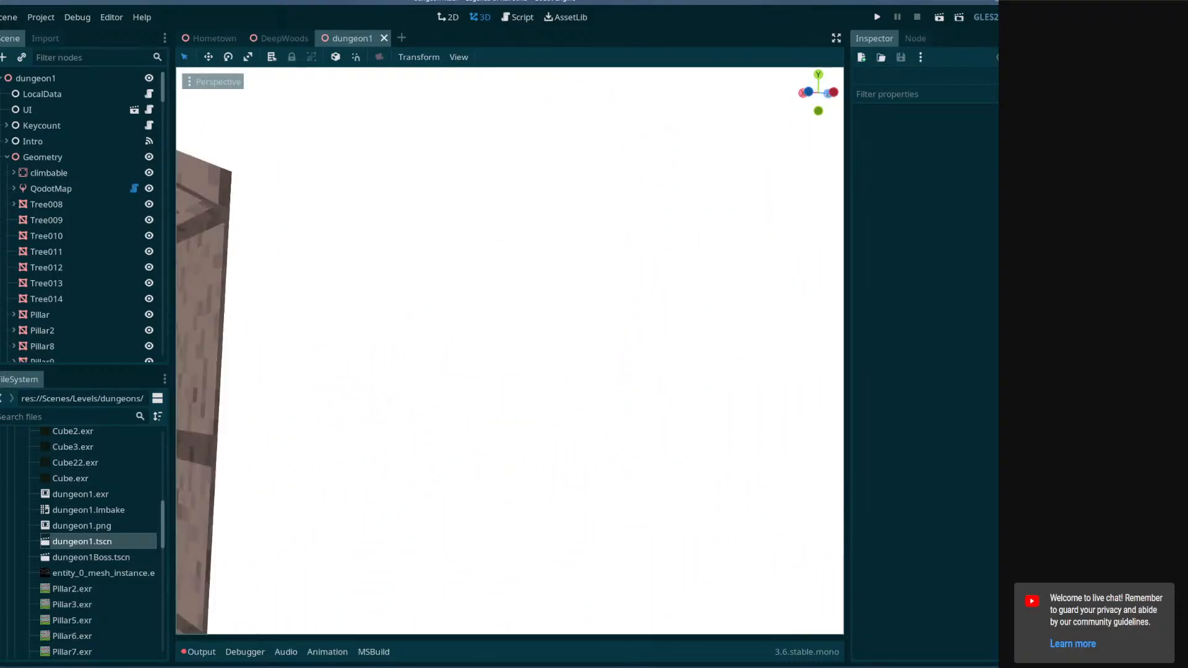
{"action": "right_click_drag", "start_coordinate": [532, 402], "coordinate": [562, 421]}
{"action": "key", "text": "s"}
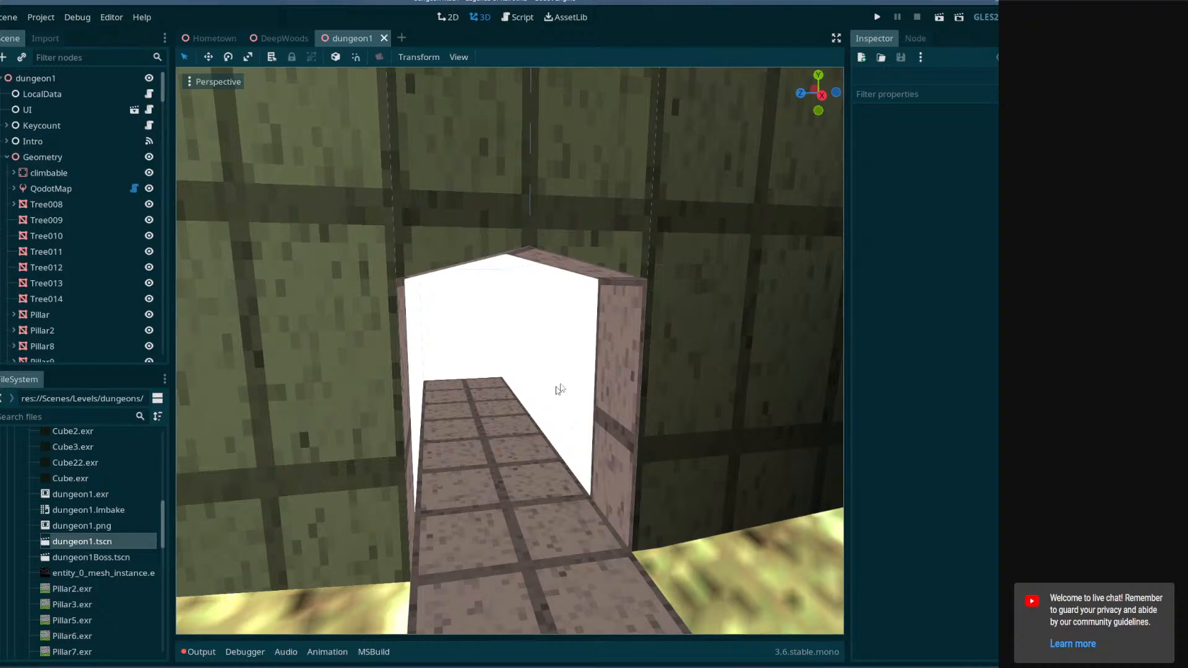
Select meshes in the viewport and keep inspecting the dungeon's walls, floors and pillars.
{"action": "left_click", "coordinate": [674, 370]}
{"action": "key", "text": "s"}
{"action": "right_click_drag", "start_coordinate": [625, 344], "coordinate": [736, 322]}
{"action": "key", "text": "s"}
{"action": "right_click_drag", "start_coordinate": [607, 354], "coordinate": [913, 367]}
{"action": "right_click_drag", "start_coordinate": [510, 351], "coordinate": [838, 380]}
{"action": "key", "text": "w"}
{"action": "key", "text": "w"}
{"action": "key", "text": "w"}
{"action": "key", "text": "w"}
{"action": "right_click_drag", "start_coordinate": [433, 359], "coordinate": [829, 355]}
{"action": "key", "text": "w"}
{"action": "key", "text": "w"}
{"action": "right_click_drag", "start_coordinate": [510, 351], "coordinate": [737, 380]}
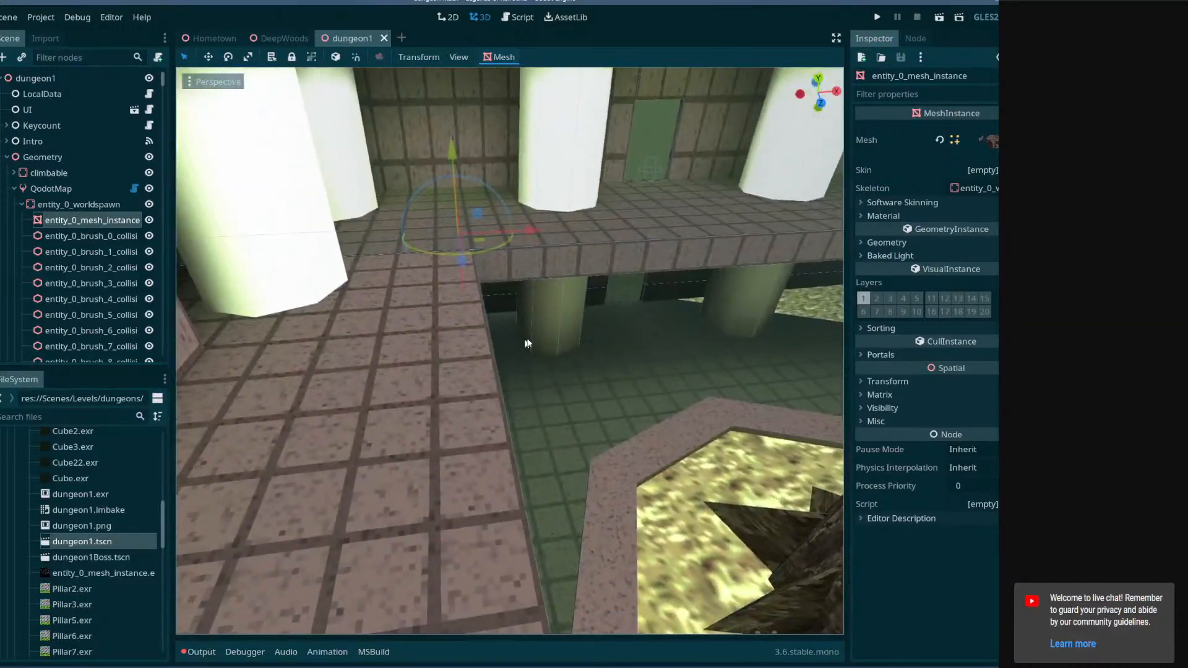
{"action": "right_click_drag", "start_coordinate": [527, 343], "coordinate": [473, 315]}
{"action": "key", "text": "w"}
{"action": "key", "text": "w"}
{"action": "key", "text": "w"}
{"action": "right_click_drag", "start_coordinate": [510, 351], "coordinate": [799, 375]}
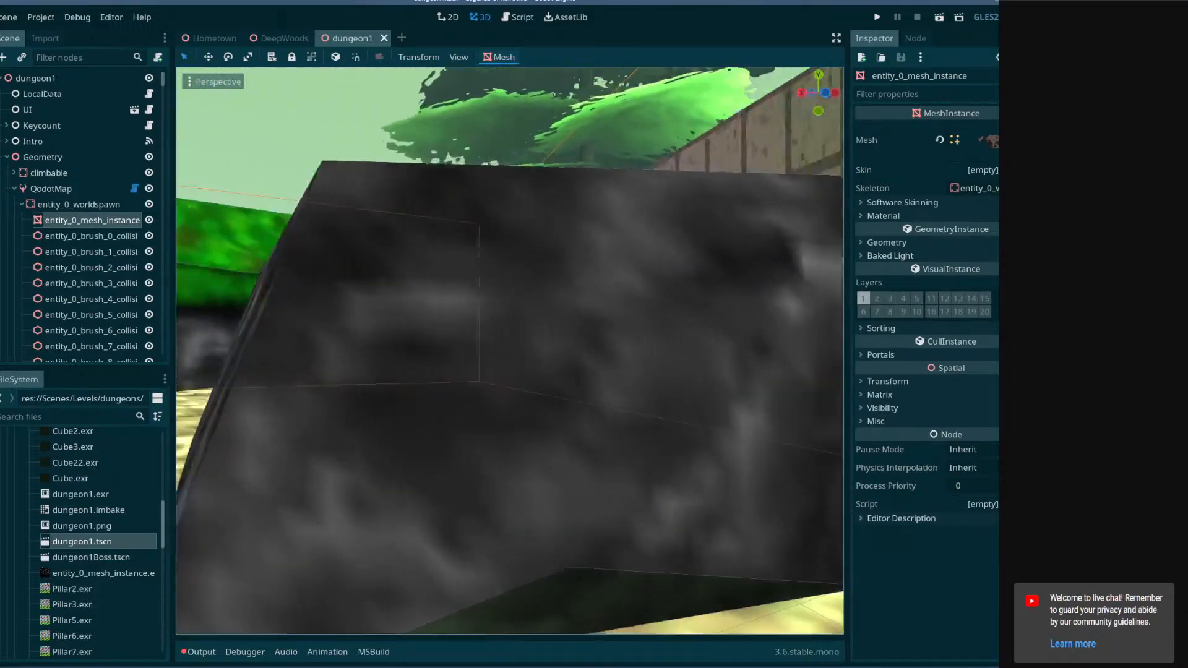
{"action": "right_click_drag", "start_coordinate": [510, 350], "coordinate": [603, 365]}
{"action": "left_click", "coordinate": [600, 328]}
{"action": "right_click_drag", "start_coordinate": [444, 297], "coordinate": [235, 288]}
{"action": "key", "text": "w"}
{"action": "right_click_drag", "start_coordinate": [427, 277], "coordinate": [594, 323]}
{"action": "key", "text": "s"}
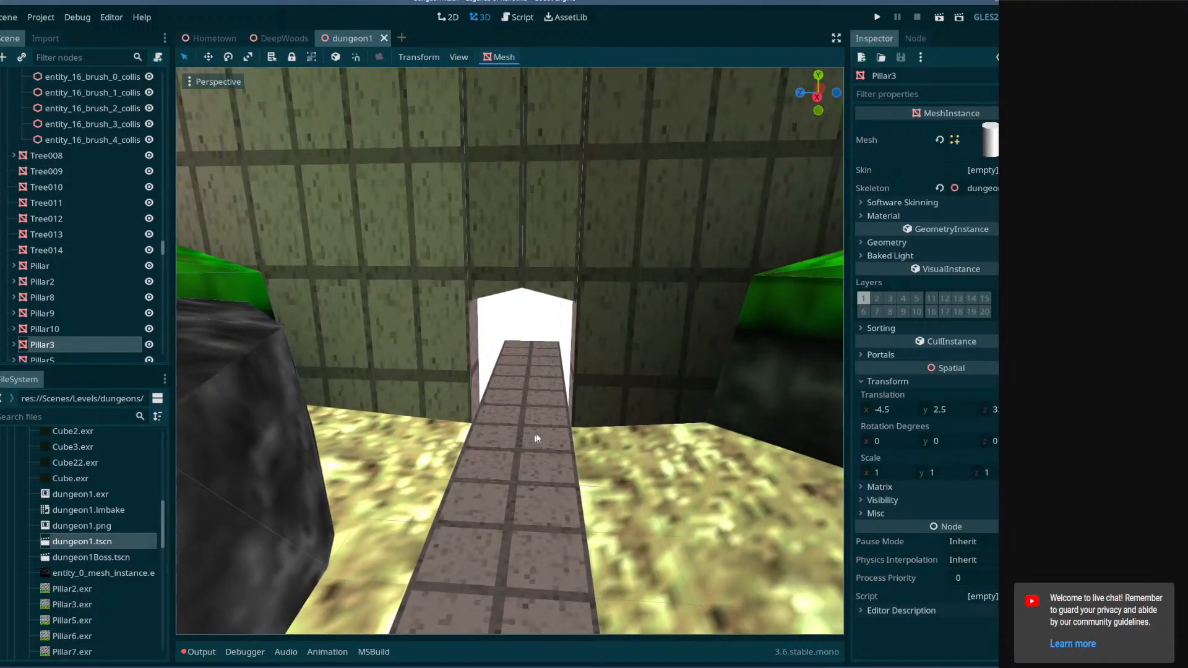
Open File Explorer.
{"action": "left_click", "coordinate": [2, 667]}
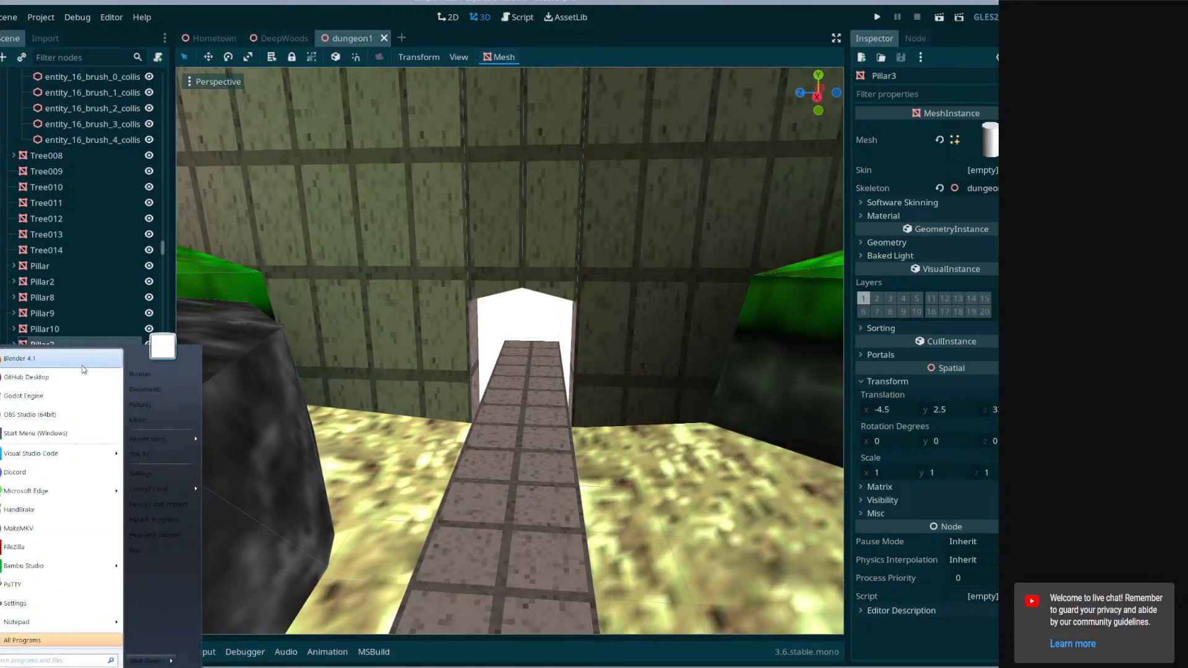
{"action": "left_click", "coordinate": [2, 667]}
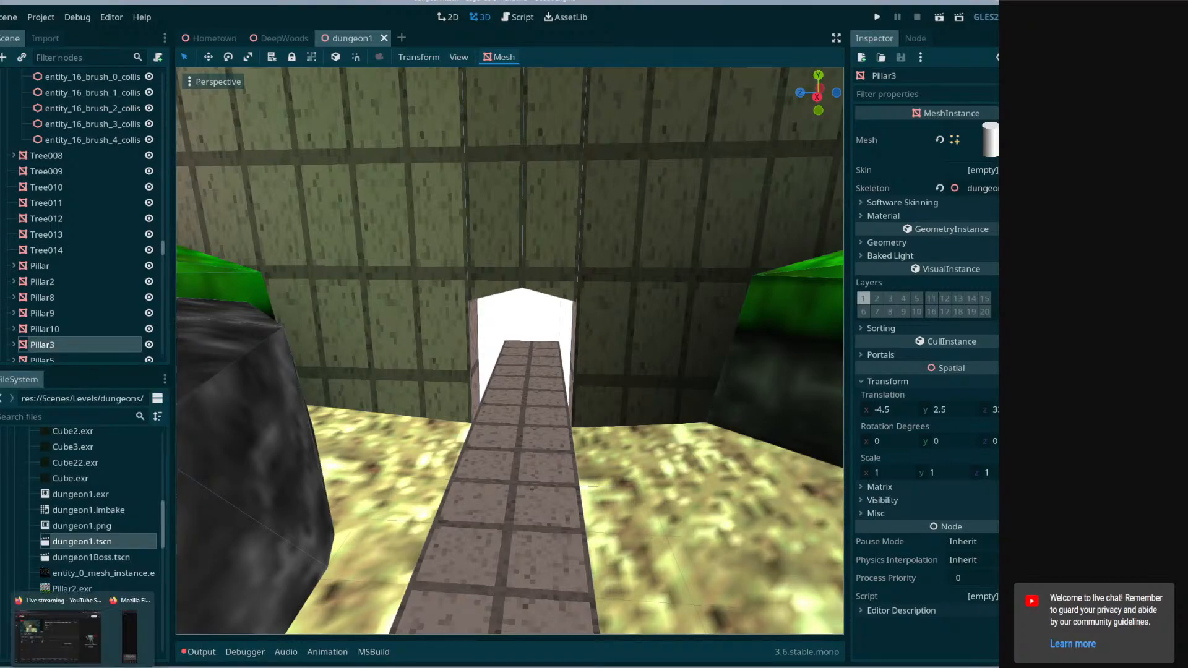
{"action": "left_click", "coordinate": [123, 667]}
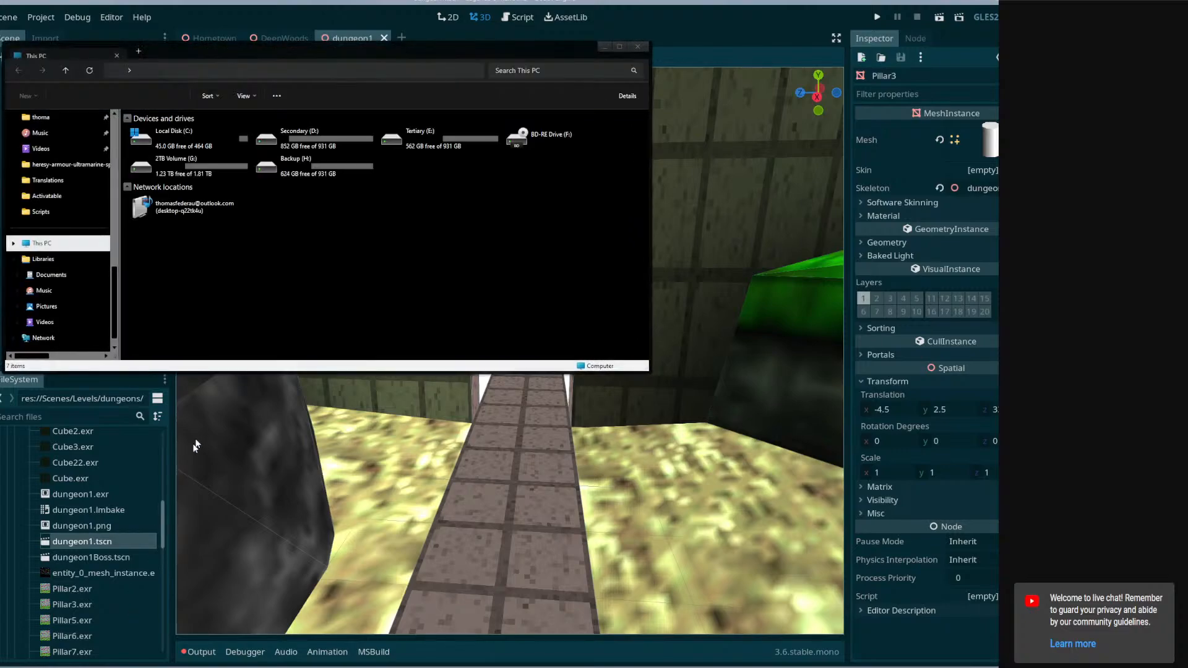
{"action": "scroll", "coordinate": [55, 223], "scroll_direction": "up", "scroll_amount": 3}
{"action": "scroll", "coordinate": [69, 216], "scroll_direction": "down", "scroll_amount": 3}
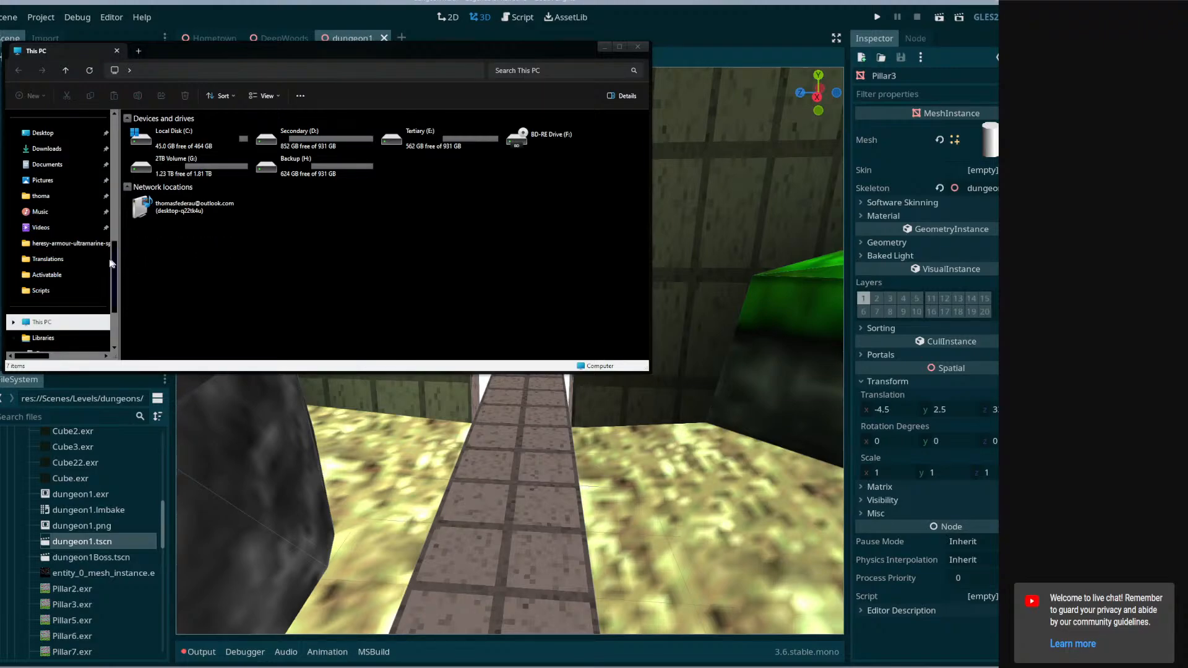
{"action": "scroll", "coordinate": [58, 302], "scroll_direction": "down", "scroll_amount": 1}
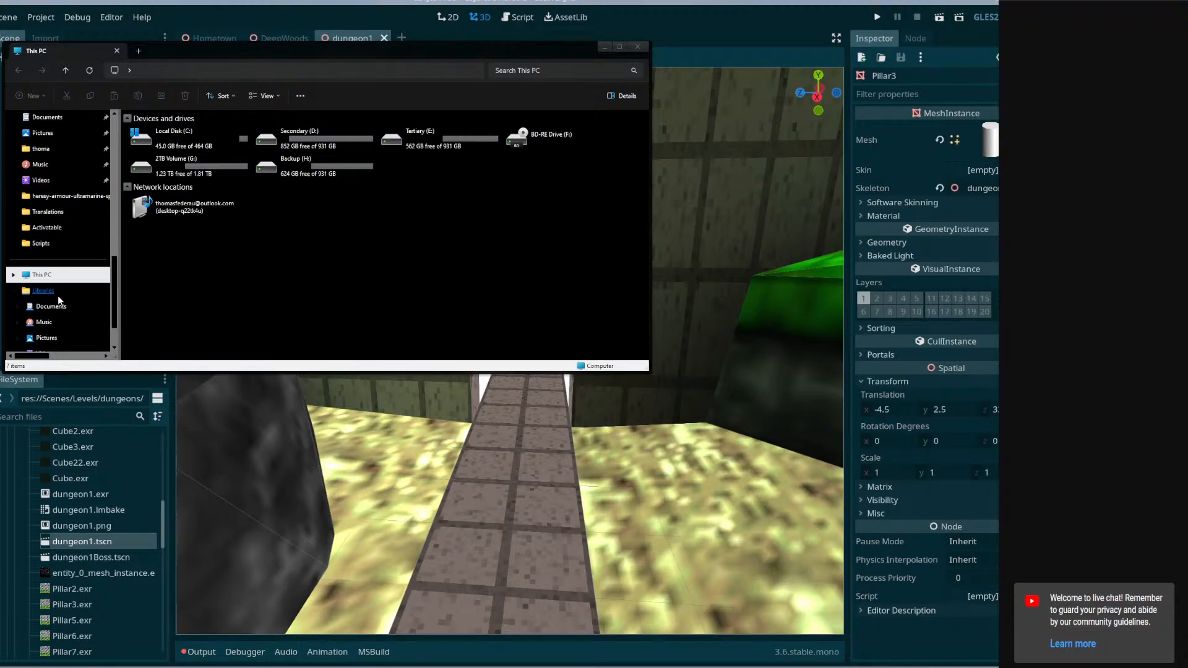
{"action": "scroll", "coordinate": [58, 303], "scroll_direction": "up", "scroll_amount": 2}
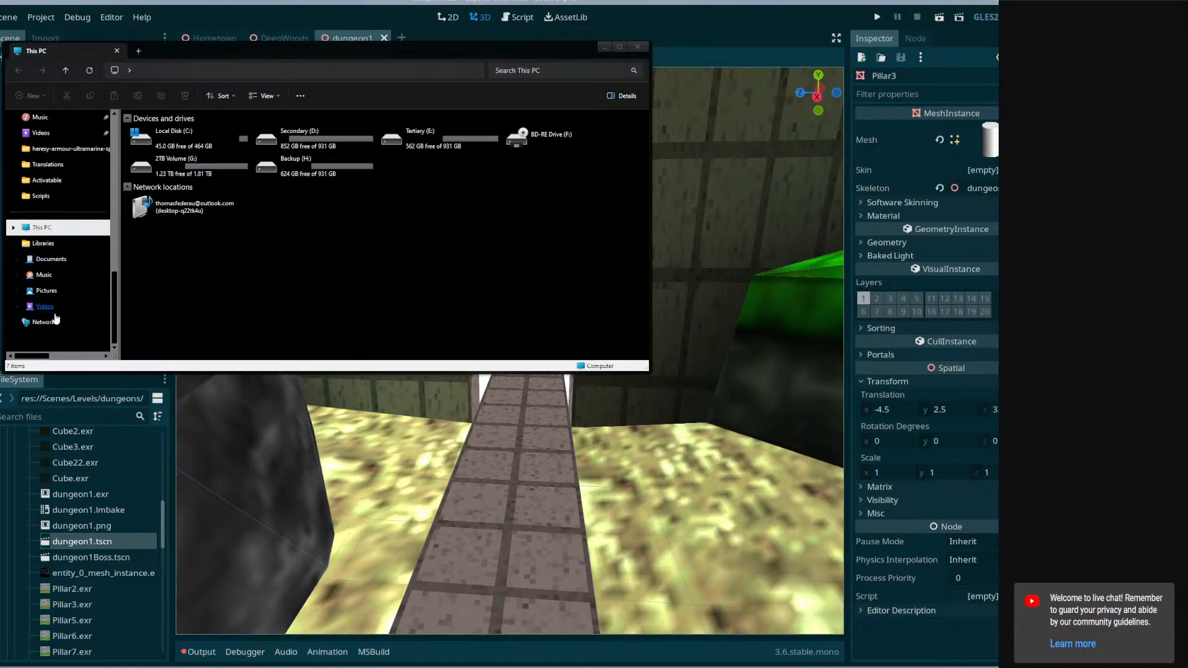
Go to the Desktop, open the TrenchBroom-Win64-v2021.1-Release folder and launch TrenchBroom.exe.
{"action": "left_click", "coordinate": [47, 182]}
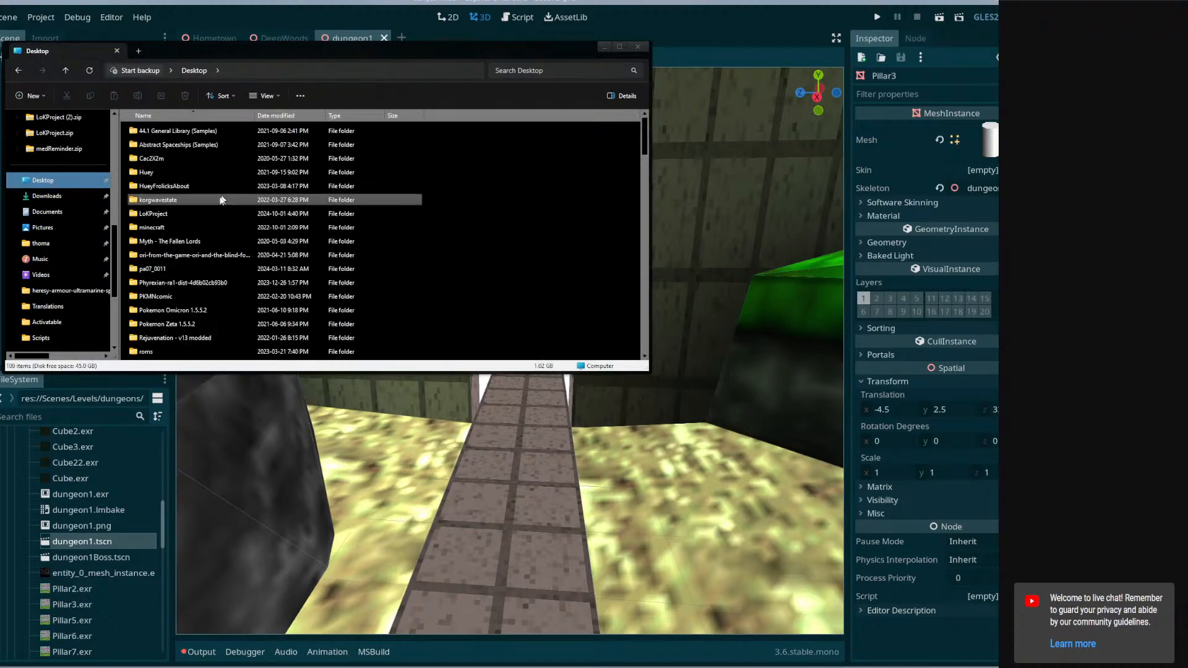
{"action": "scroll", "coordinate": [180, 297], "scroll_direction": "down", "scroll_amount": 2}
{"action": "double_click", "coordinate": [179, 313]}
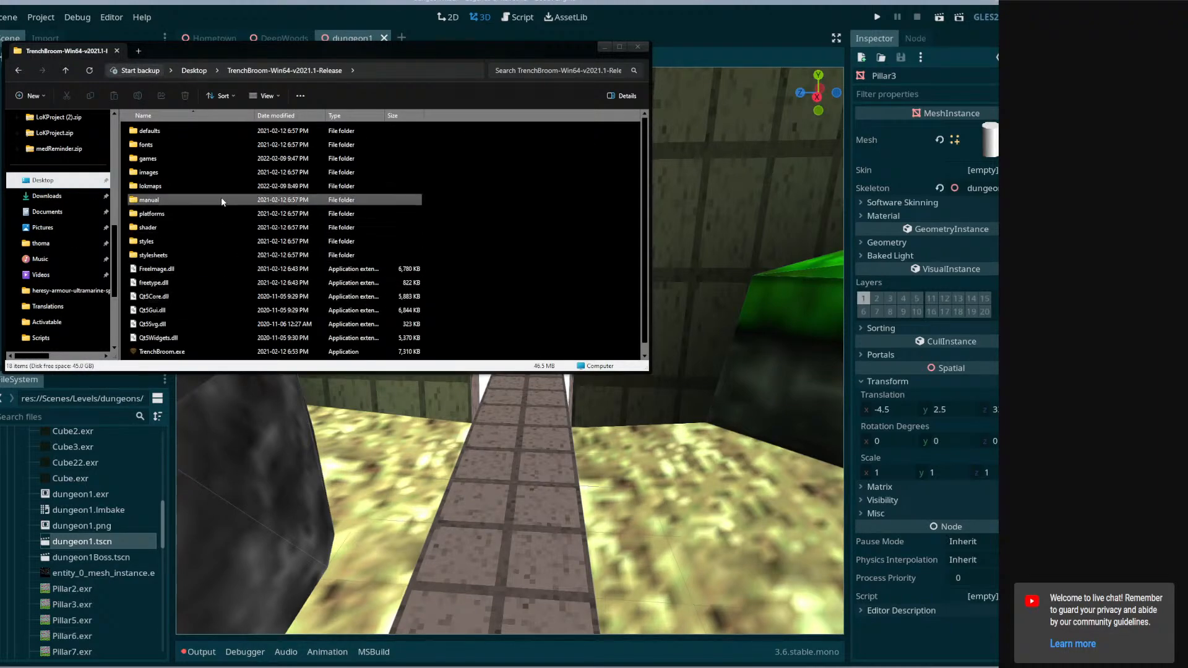
{"action": "scroll", "coordinate": [214, 279], "scroll_direction": "down", "scroll_amount": 1}
{"action": "double_click", "coordinate": [186, 341]}
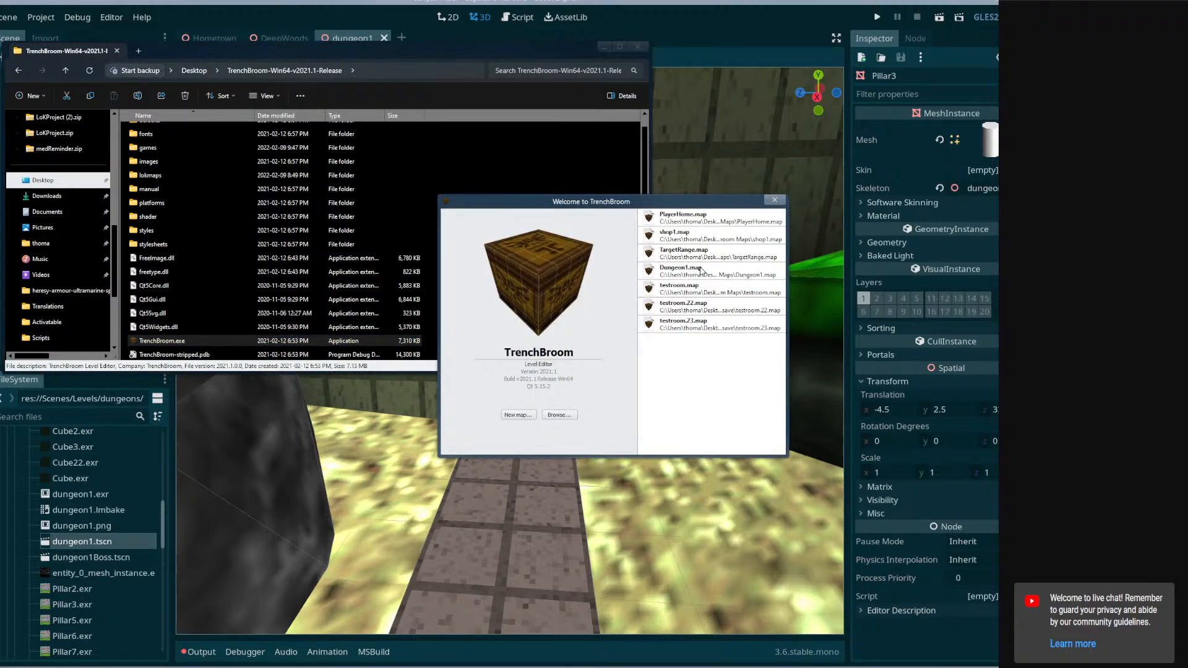
Open the recent Dungeon1.map and maximize the TrenchBroom window.
{"action": "double_click", "coordinate": [702, 270]}
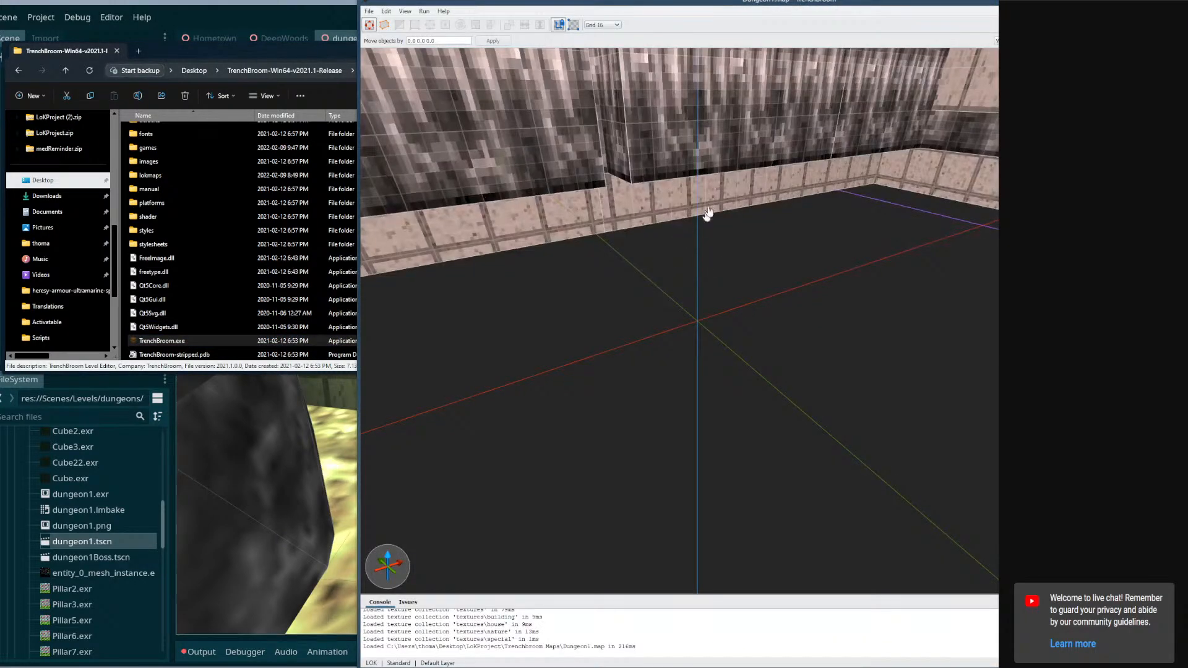
{"action": "left_click_drag", "start_coordinate": [755, 4], "coordinate": [0, 128]}
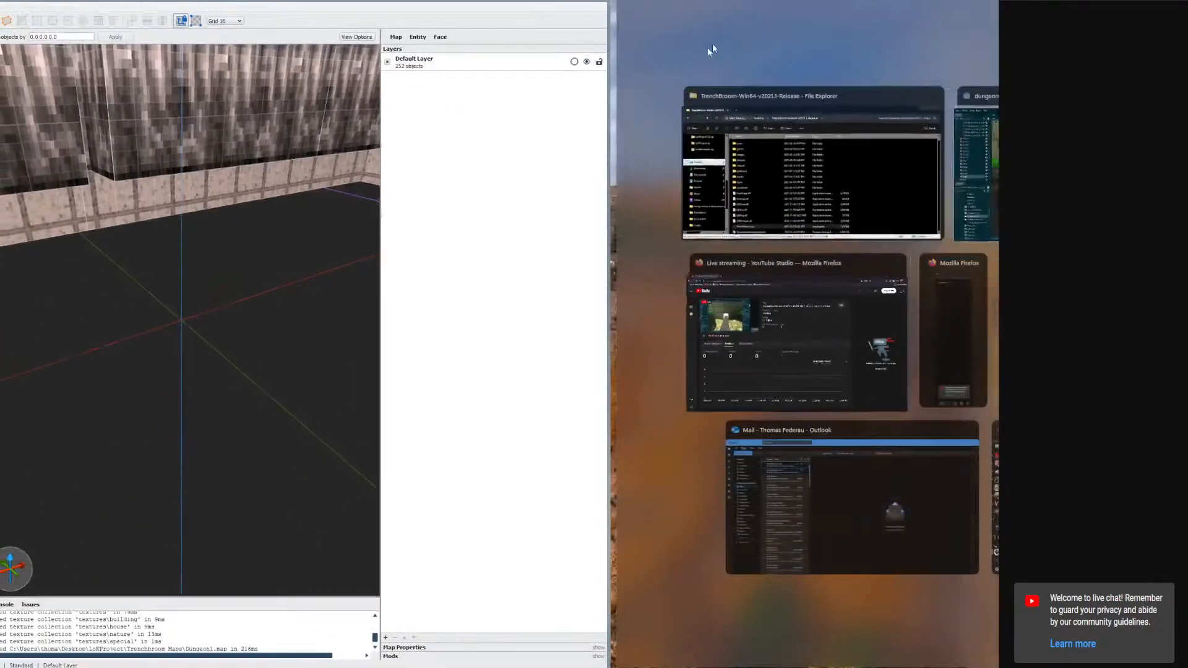
{"action": "left_click", "coordinate": [710, 46]}
{"action": "left_click", "coordinate": [606, 57]}
{"action": "left_click_drag", "start_coordinate": [610, 57], "coordinate": [1043, 64]}
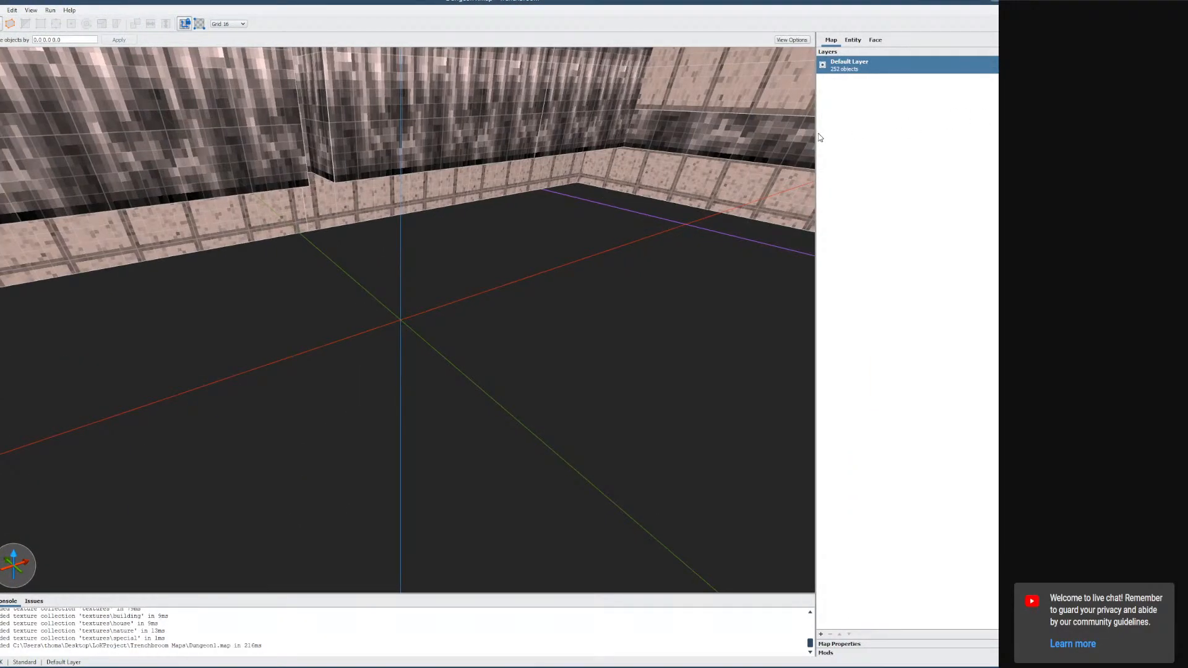
Select a brush group in the map and view its entity and face properties.
{"action": "left_click_drag", "start_coordinate": [816, 136], "coordinate": [886, 139]}
{"action": "right_click_drag", "start_coordinate": [575, 258], "coordinate": [496, 310]}
{"action": "left_click", "coordinate": [671, 224]}
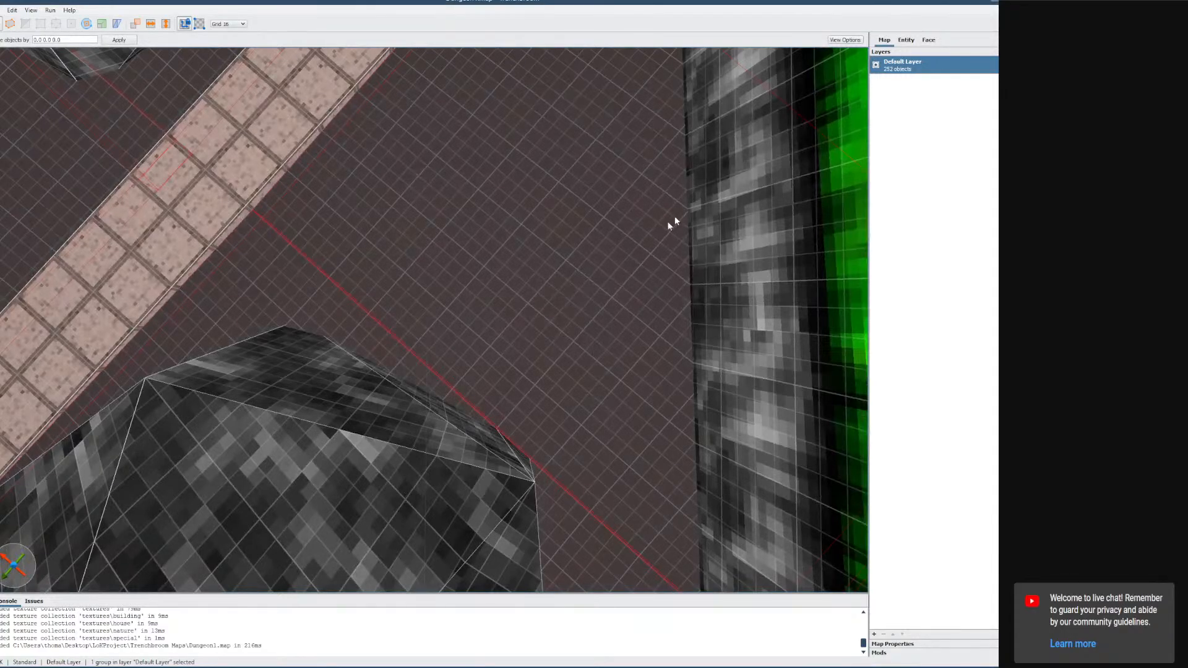
{"action": "left_click", "coordinate": [907, 41]}
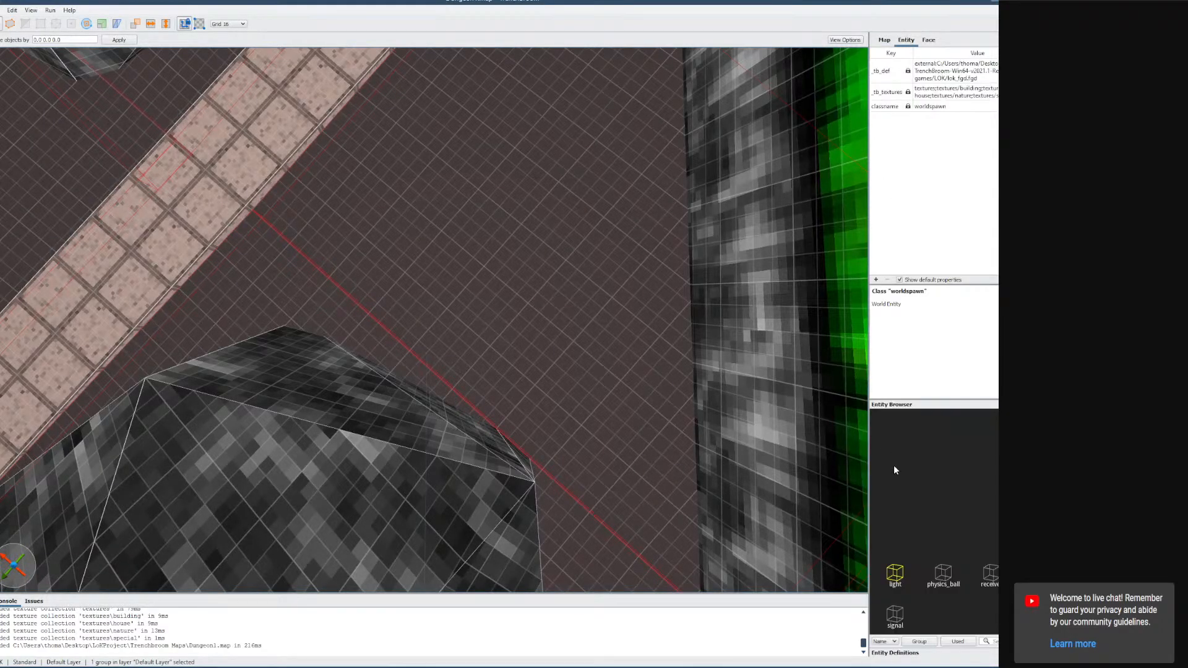
{"action": "left_click", "coordinate": [929, 40]}
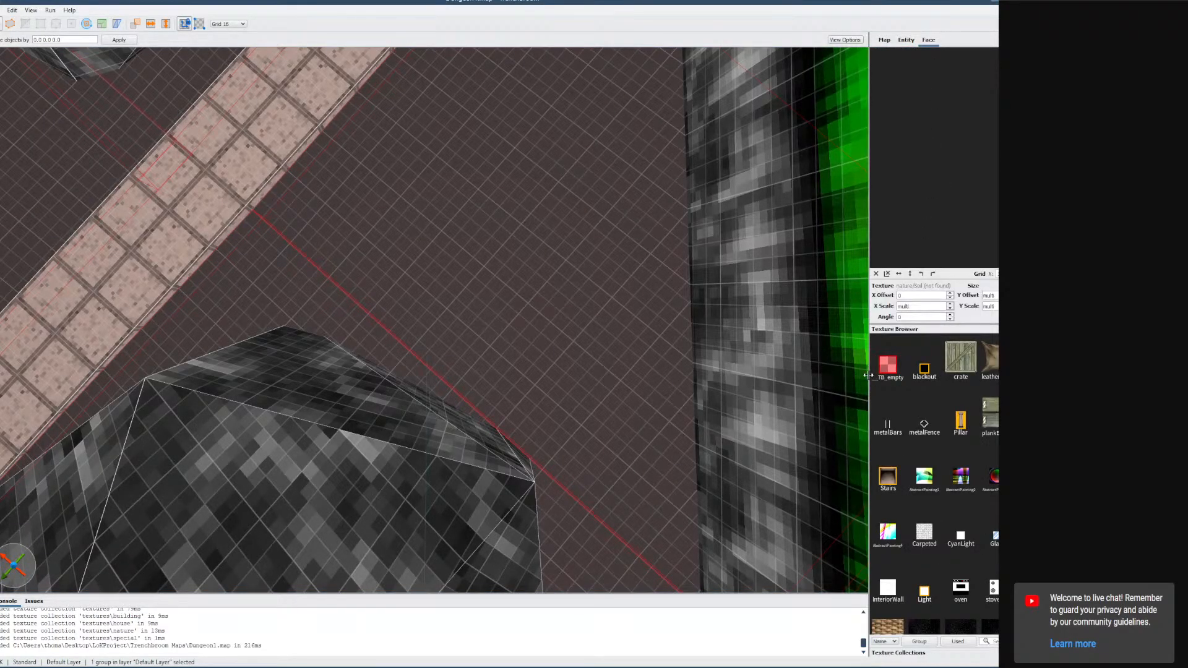
Show the texture collections in the face panel and refresh the enabled texture collections.
{"action": "left_click_drag", "start_coordinate": [869, 376], "coordinate": [830, 377]}
{"action": "left_click", "coordinate": [872, 654]}
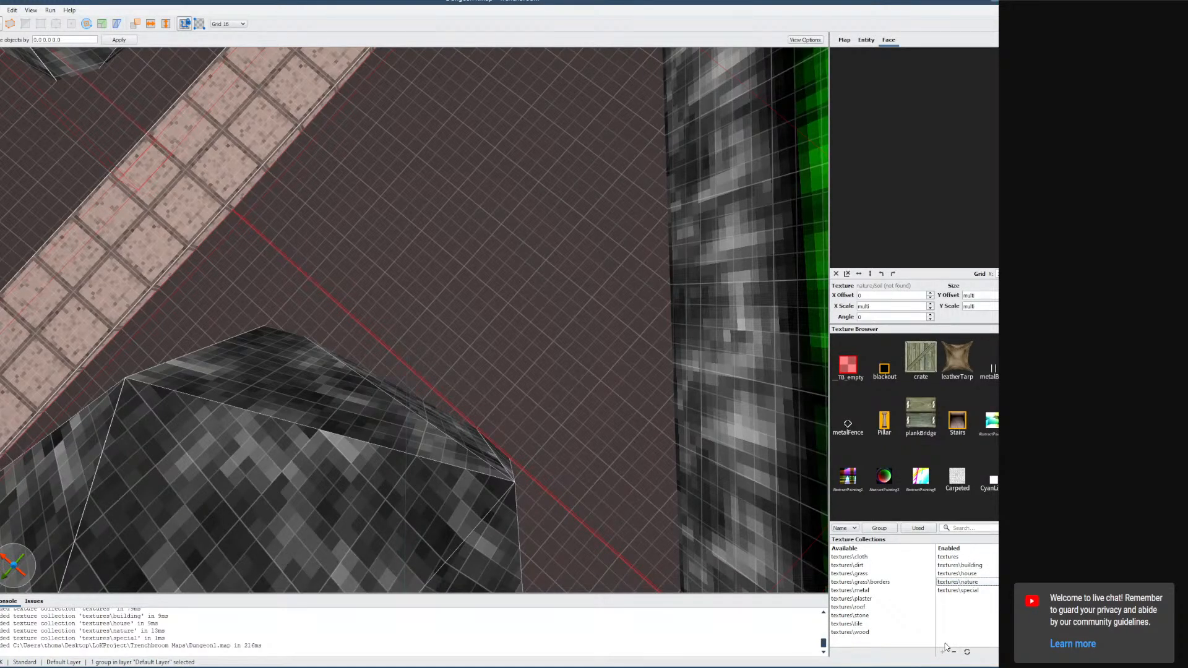
{"action": "scroll", "coordinate": [937, 477], "scroll_direction": "down", "scroll_amount": 6}
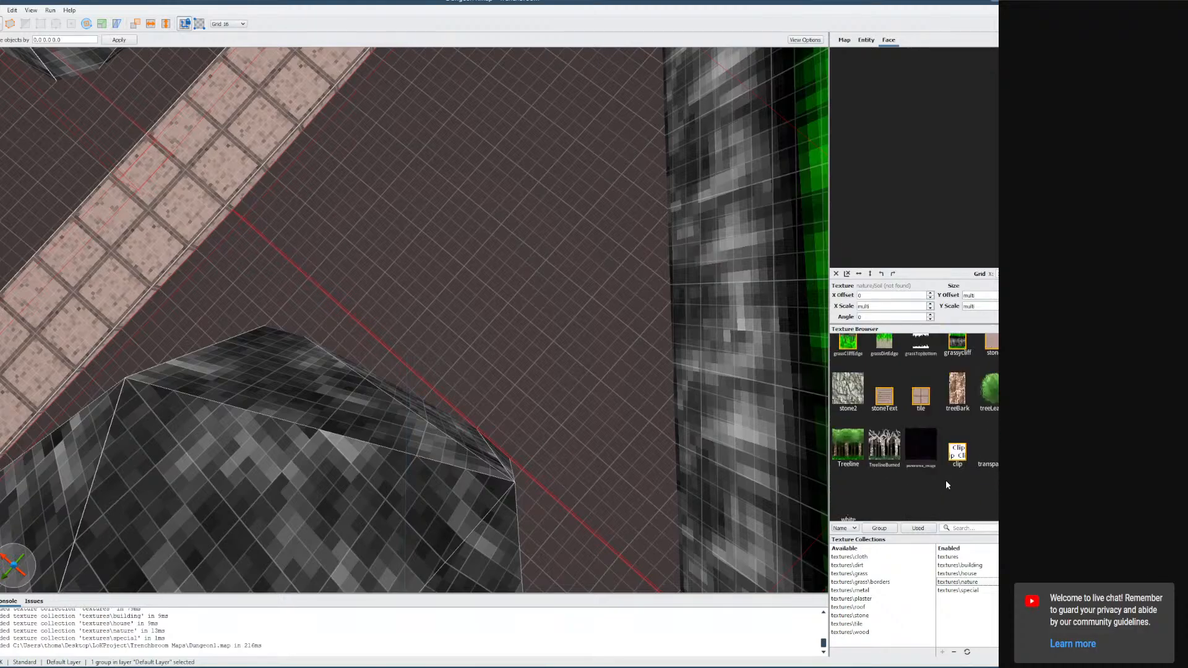
{"action": "scroll", "coordinate": [945, 482], "scroll_direction": "up", "scroll_amount": 1}
{"action": "scroll", "coordinate": [940, 464], "scroll_direction": "up", "scroll_amount": 4}
{"action": "scroll", "coordinate": [940, 459], "scroll_direction": "up", "scroll_amount": 1}
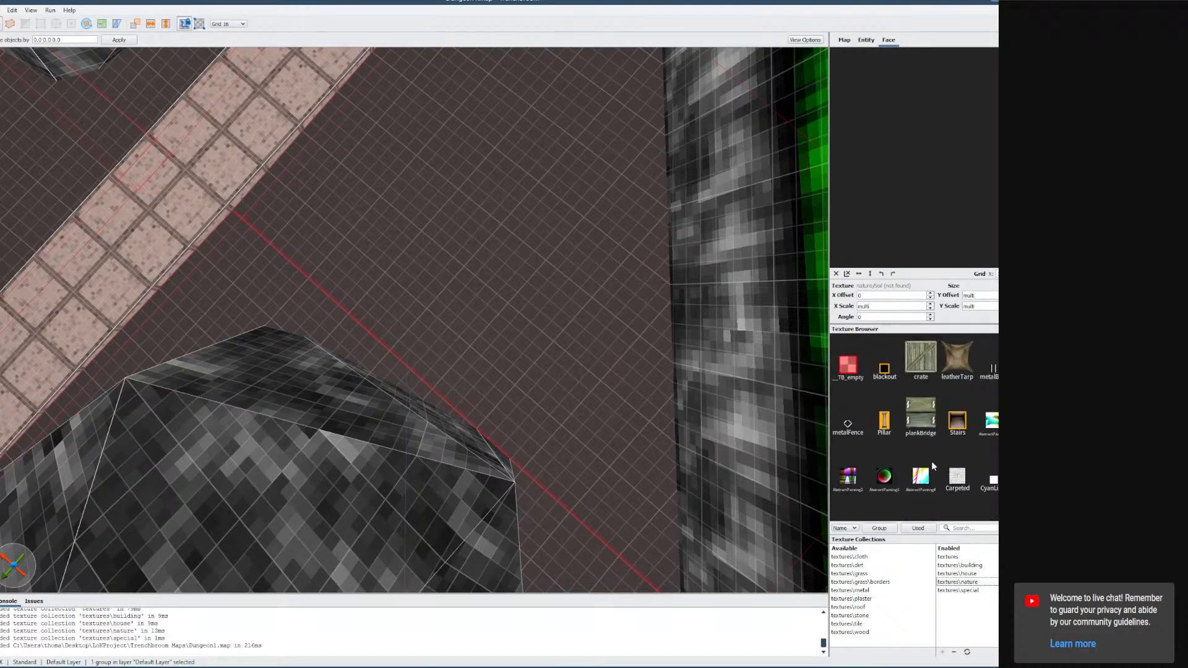
{"action": "scroll", "coordinate": [933, 457], "scroll_direction": "down", "scroll_amount": 3}
{"action": "right_click_drag", "start_coordinate": [638, 437], "coordinate": [611, 421]}
{"action": "key", "text": "w"}
{"action": "scroll", "coordinate": [957, 466], "scroll_direction": "down", "scroll_amount": 3}
{"action": "scroll", "coordinate": [957, 475], "scroll_direction": "up", "scroll_amount": 2}
{"action": "scroll", "coordinate": [956, 474], "scroll_direction": "up", "scroll_amount": 5}
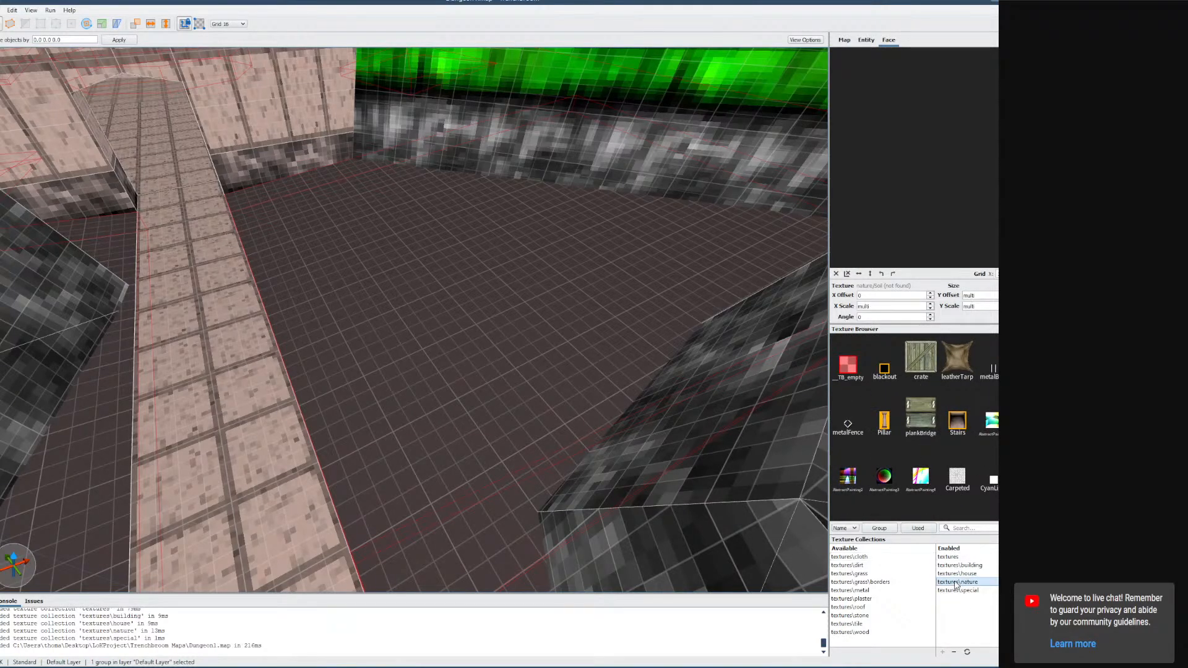
{"action": "left_click", "coordinate": [969, 653]}
Browse the reloaded textures and open the Dirt group to select and inspect its brushes.
{"action": "scroll", "coordinate": [966, 474], "scroll_direction": "down", "scroll_amount": 6}
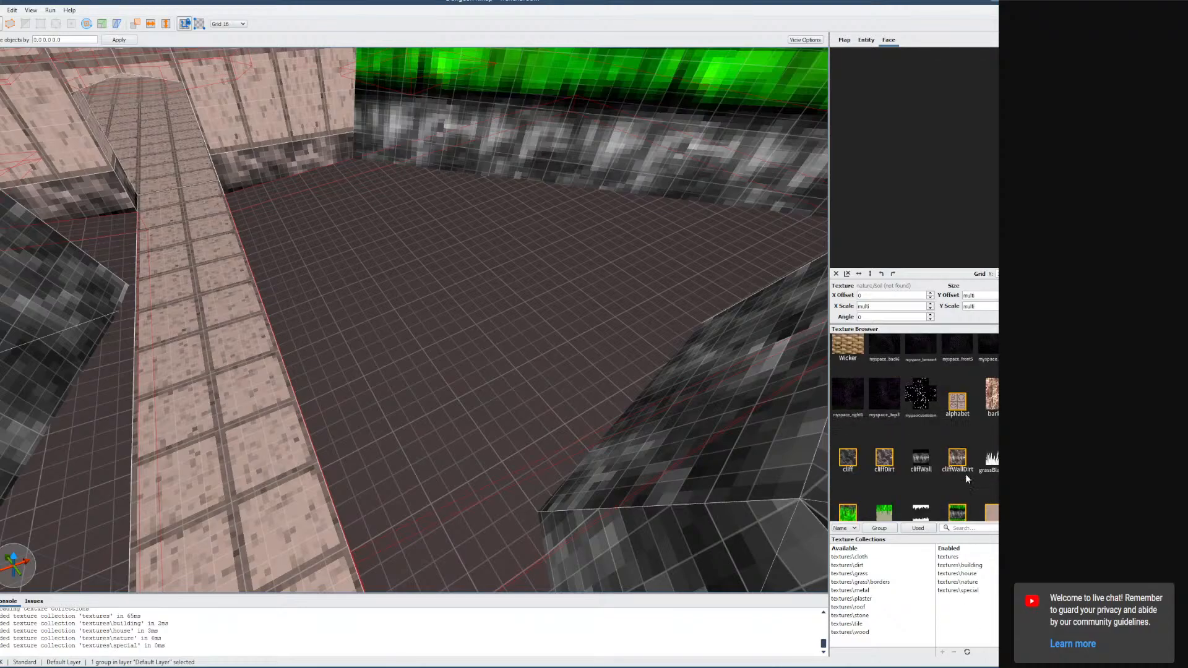
{"action": "scroll", "coordinate": [965, 488], "scroll_direction": "up", "scroll_amount": 2}
{"action": "scroll", "coordinate": [964, 488], "scroll_direction": "down", "scroll_amount": 2}
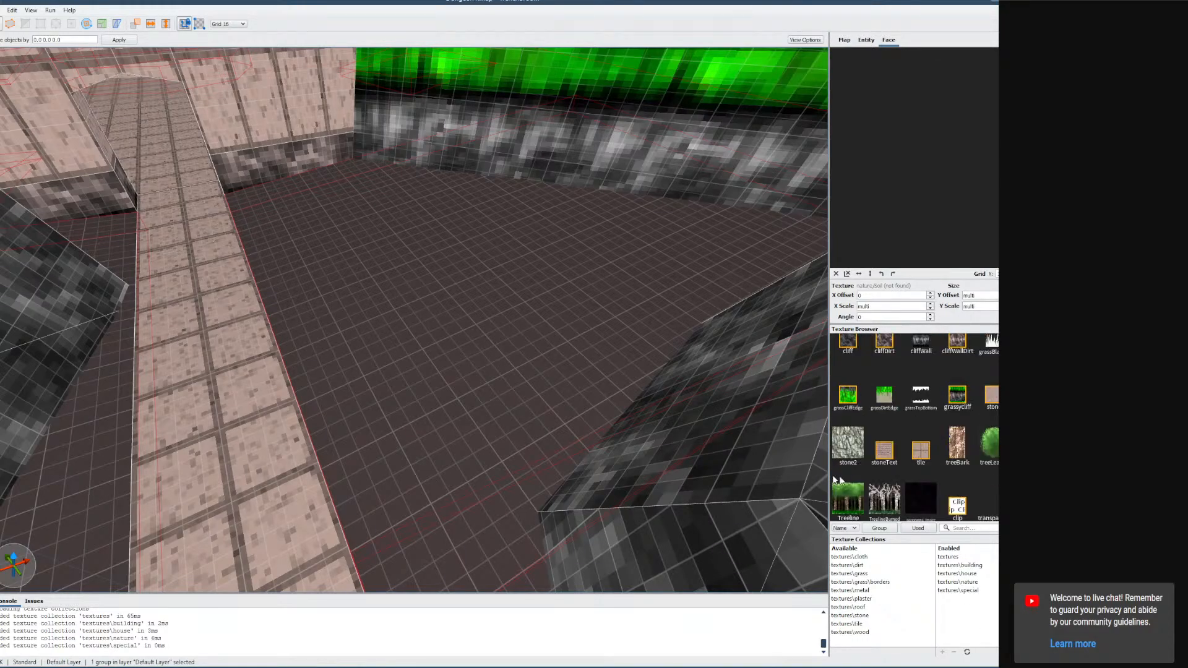
{"action": "right_click_drag", "start_coordinate": [675, 446], "coordinate": [560, 424]}
{"action": "double_click", "coordinate": [595, 415]}
{"action": "left_click", "coordinate": [479, 449]}
{"action": "right_click_drag", "start_coordinate": [481, 451], "coordinate": [476, 459]}
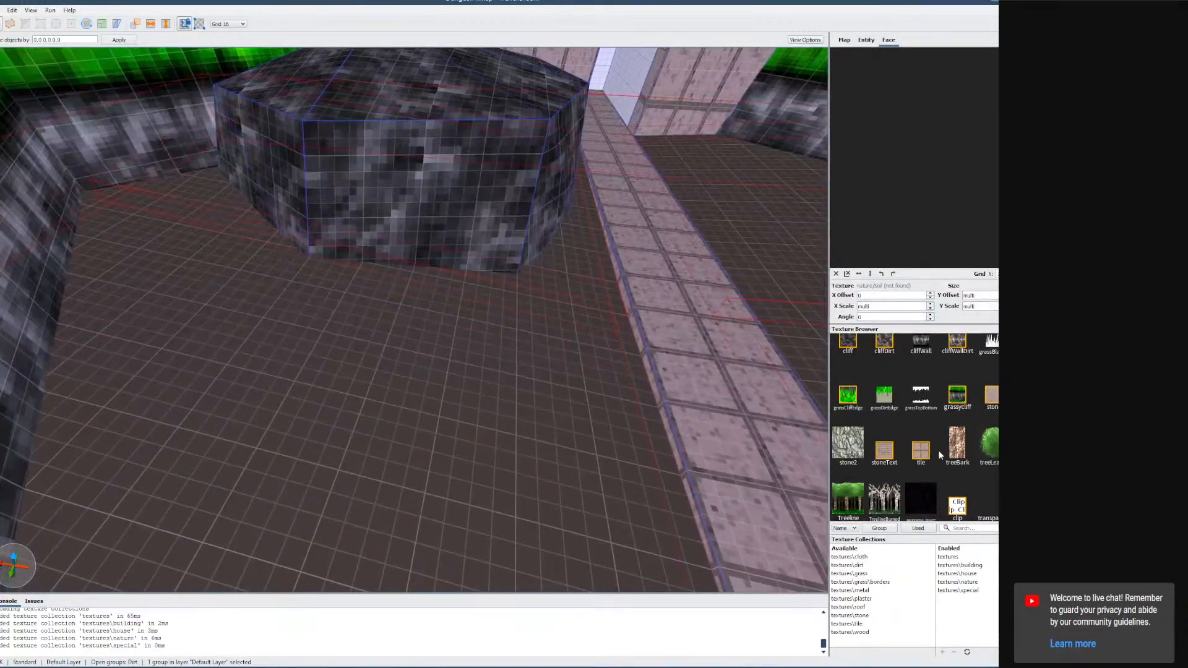
{"action": "scroll", "coordinate": [939, 451], "scroll_direction": "up", "scroll_amount": 2}
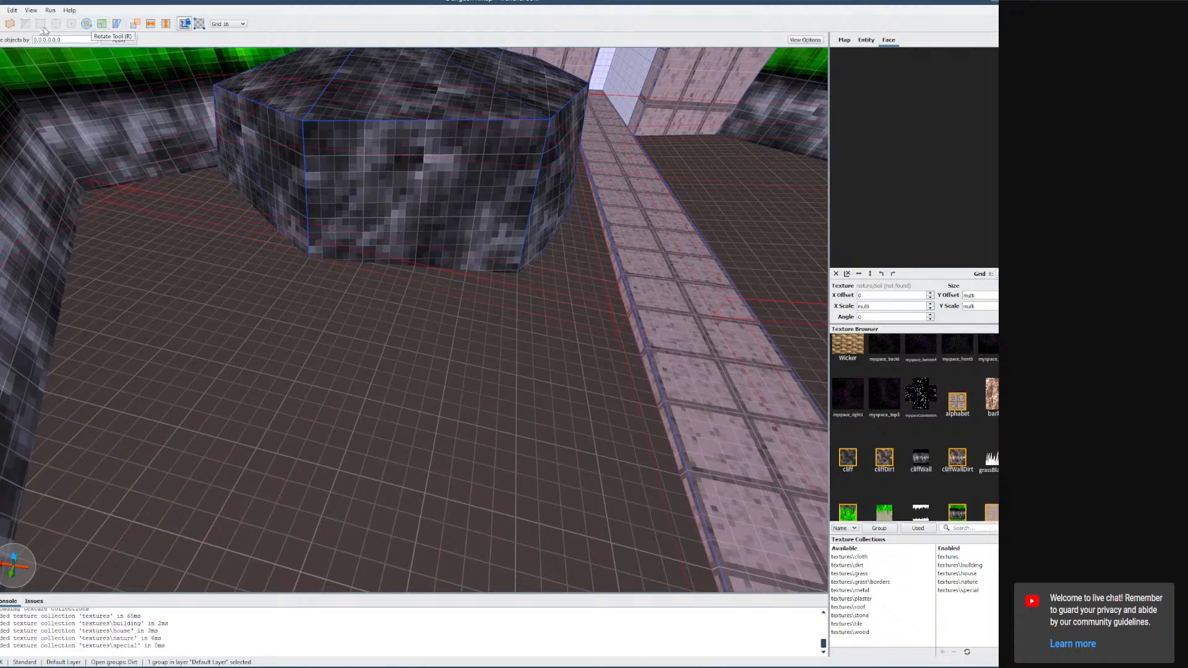
{"action": "double_click", "coordinate": [375, 358]}
{"action": "left_click", "coordinate": [375, 359]}
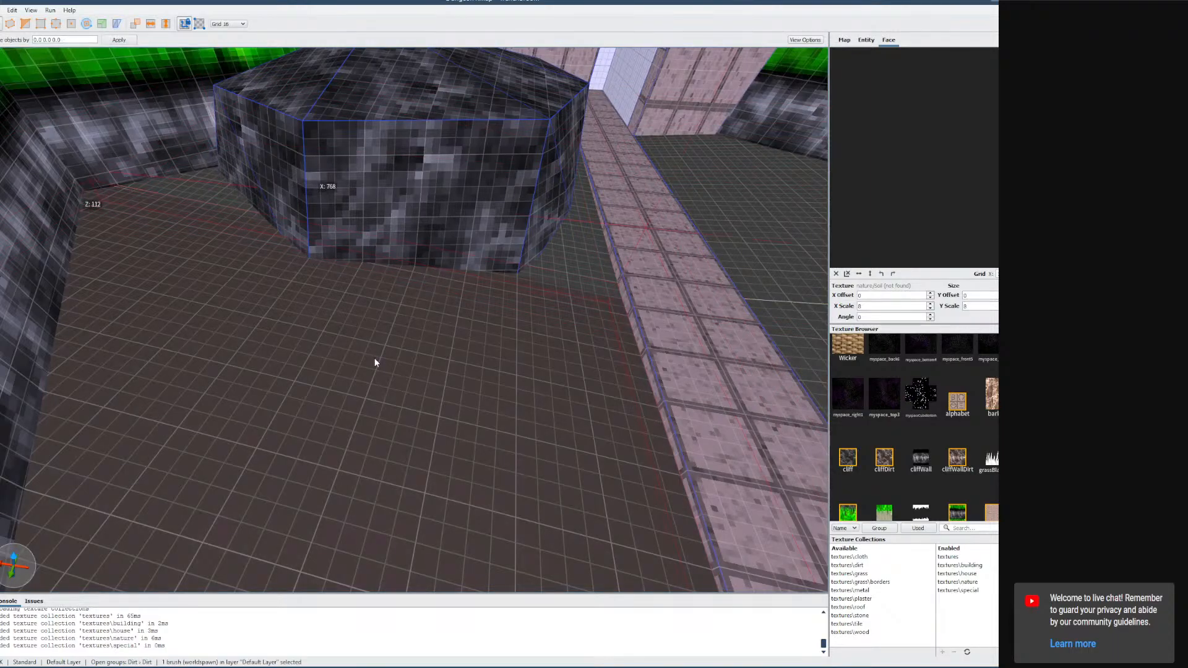
{"action": "right_click_drag", "start_coordinate": [666, 238], "coordinate": [756, 236]}
{"action": "scroll", "coordinate": [757, 236], "scroll_direction": "up", "scroll_amount": 5}
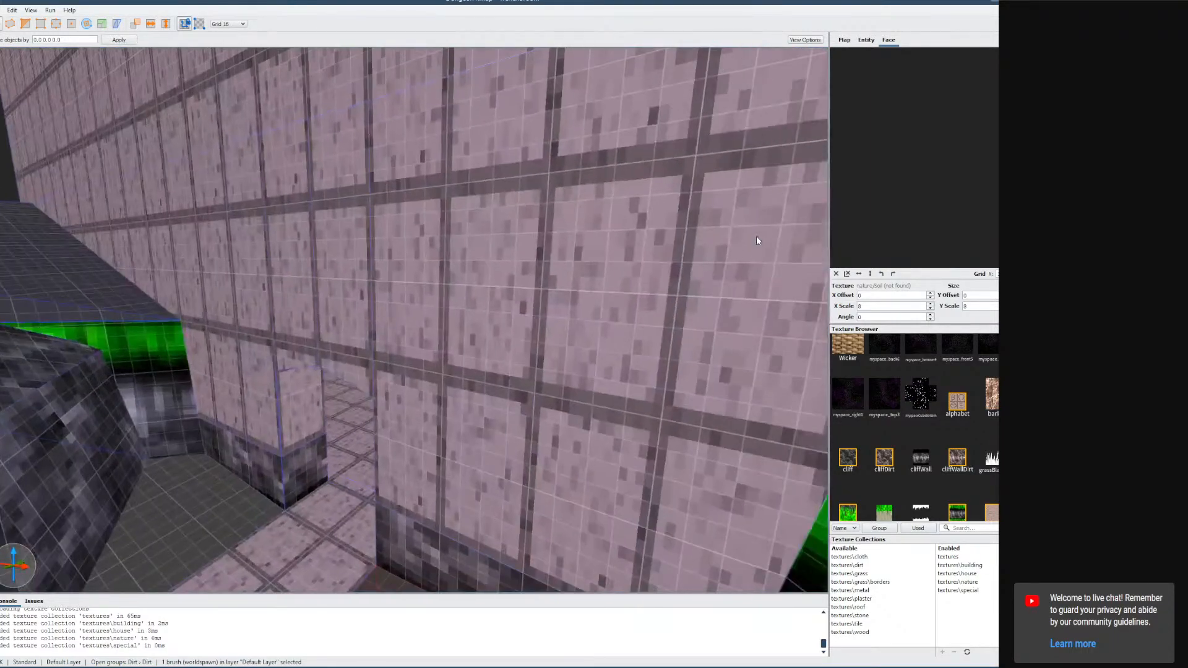
{"action": "scroll", "coordinate": [615, 271], "scroll_direction": "up", "scroll_amount": 5}
{"action": "right_click_drag", "start_coordinate": [614, 271], "coordinate": [548, 349]}
Deselect everything, then select another brush group and browse the texture list.
{"action": "key", "text": "Escape"}
{"action": "key", "text": "Escape"}
{"action": "key", "text": "Escape"}
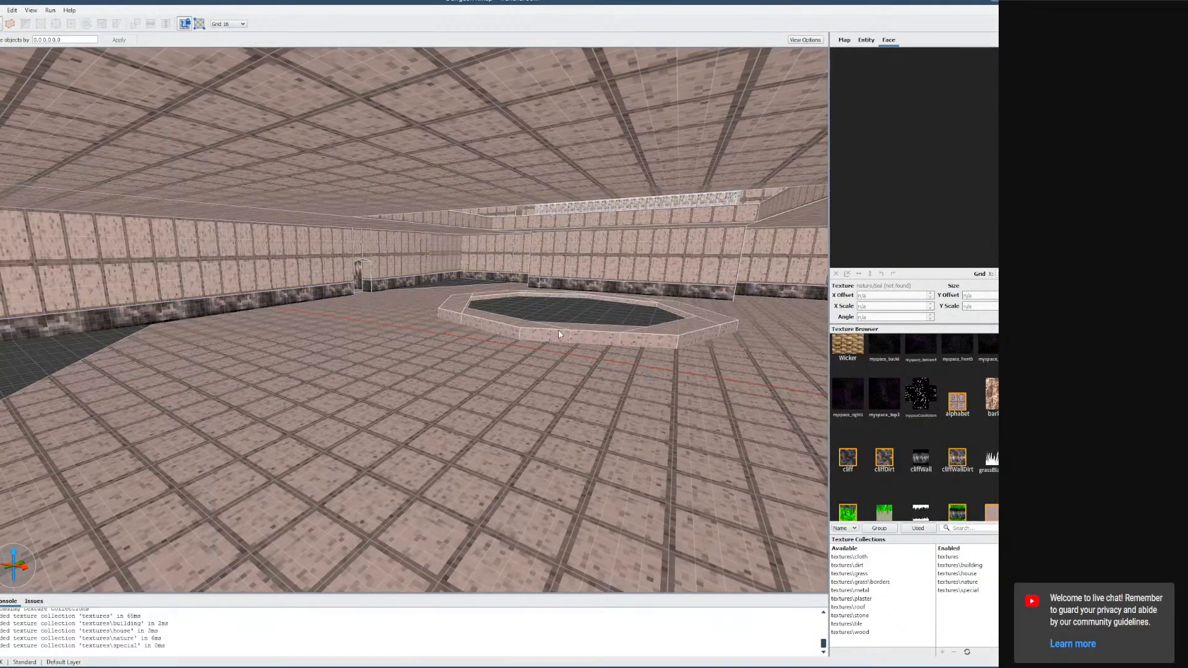
{"action": "left_click", "coordinate": [559, 331]}
{"action": "key", "text": "Escape"}
{"action": "scroll", "coordinate": [448, 347], "scroll_direction": "up", "scroll_amount": 5}
{"action": "right_click_drag", "start_coordinate": [559, 331], "coordinate": [433, 345]}
{"action": "scroll", "coordinate": [433, 344], "scroll_direction": "up", "scroll_amount": 5}
{"action": "left_click", "coordinate": [406, 432]}
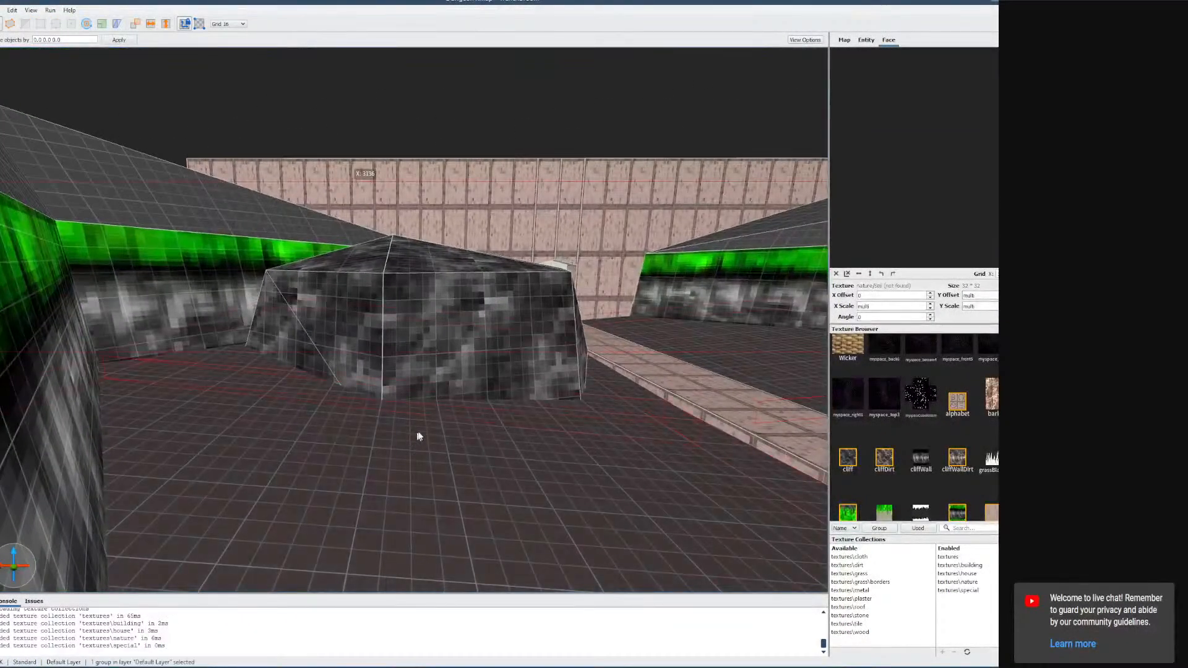
{"action": "scroll", "coordinate": [978, 407], "scroll_direction": "down", "scroll_amount": 10}
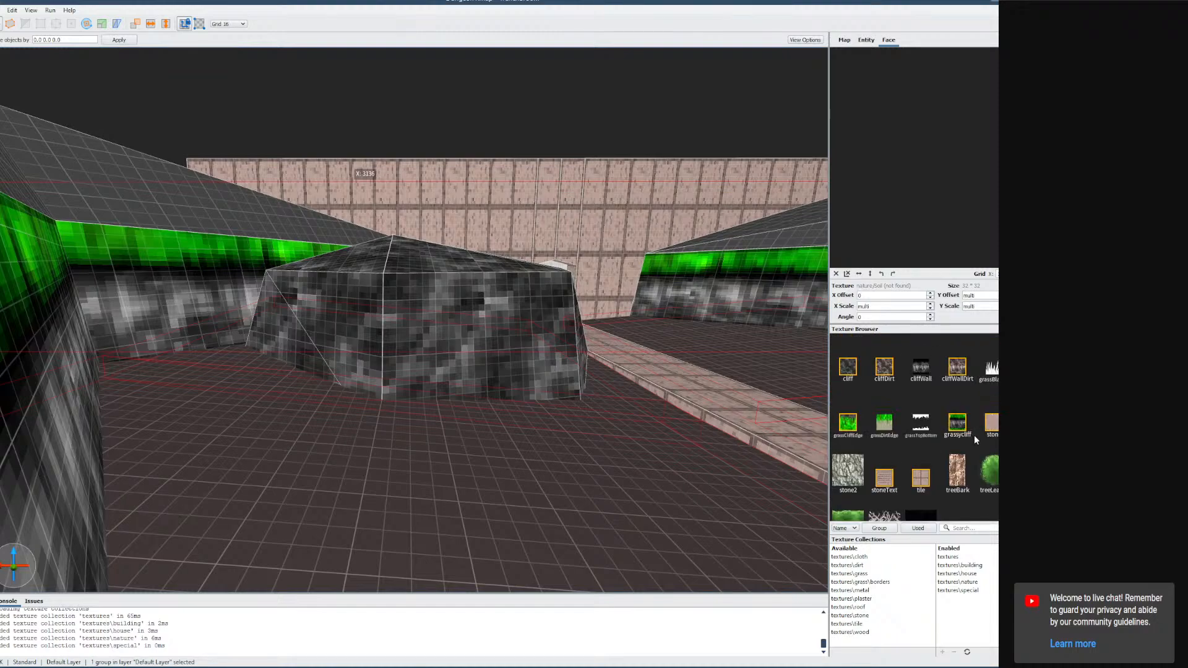
{"action": "scroll", "coordinate": [974, 439], "scroll_direction": "down", "scroll_amount": 10}
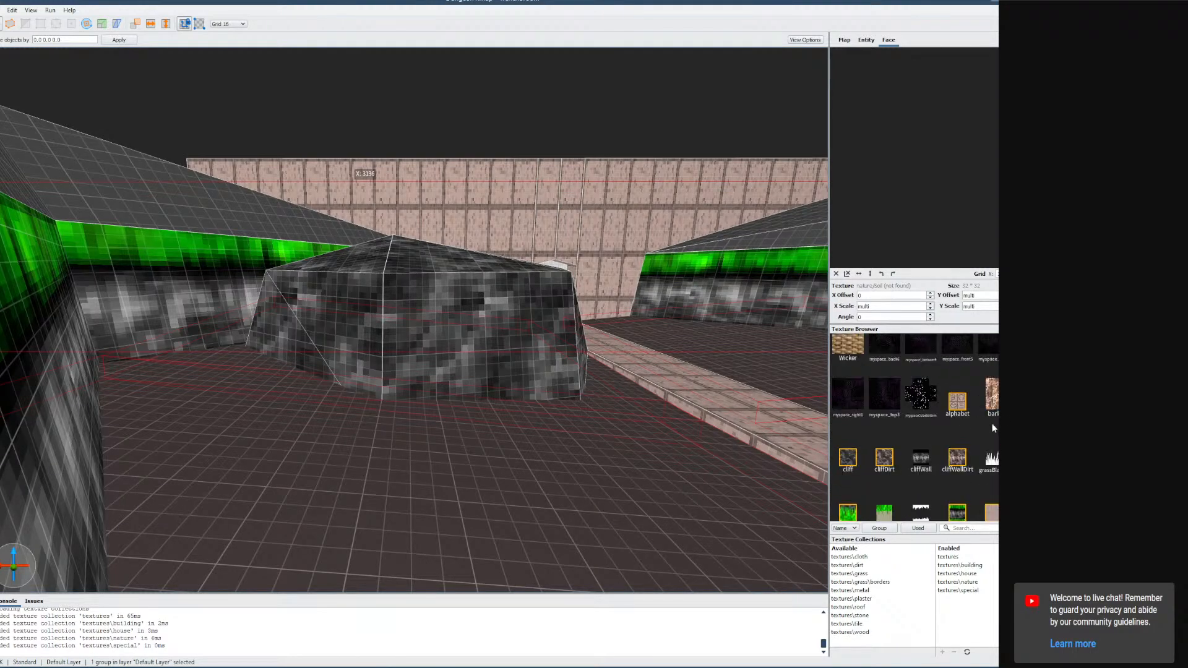
Enable the textures\dirt texture collection for the map.
{"action": "scroll", "coordinate": [972, 433], "scroll_direction": "down", "scroll_amount": 3}
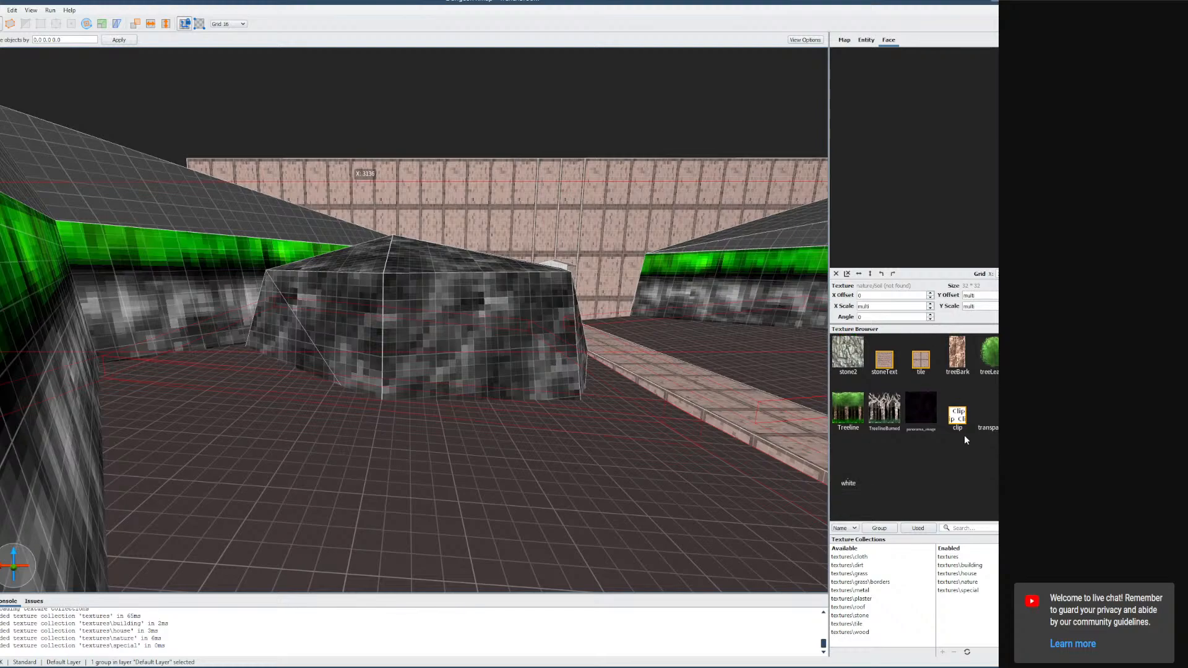
{"action": "scroll", "coordinate": [964, 436], "scroll_direction": "up", "scroll_amount": 3}
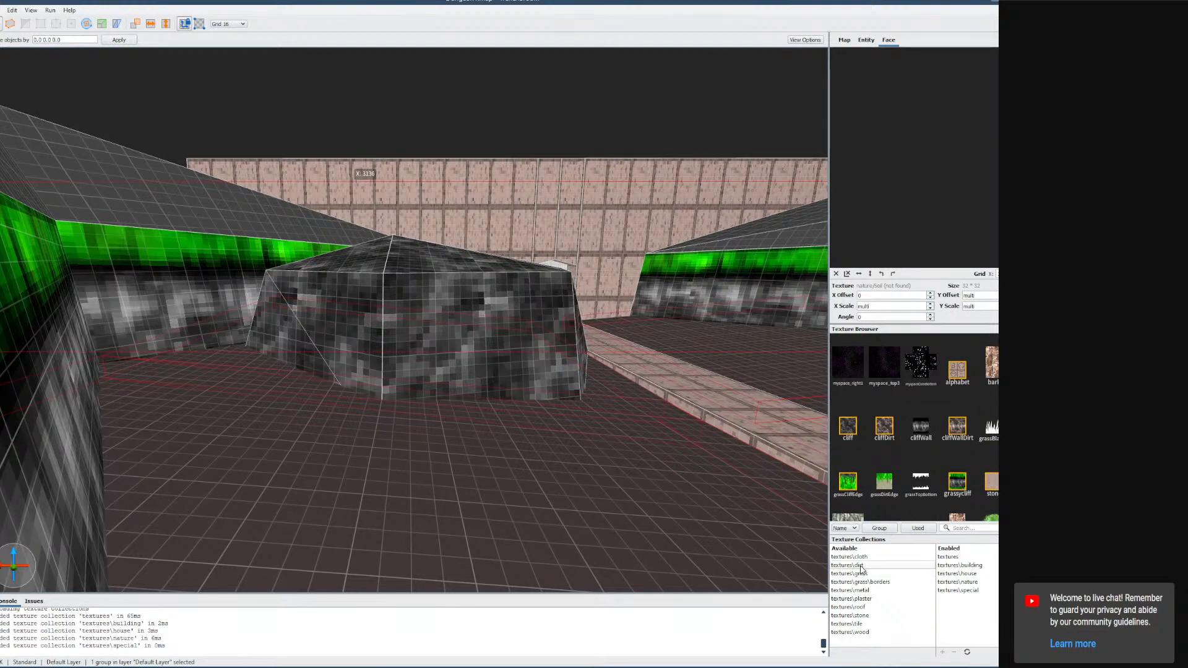
{"action": "left_click", "coordinate": [929, 565]}
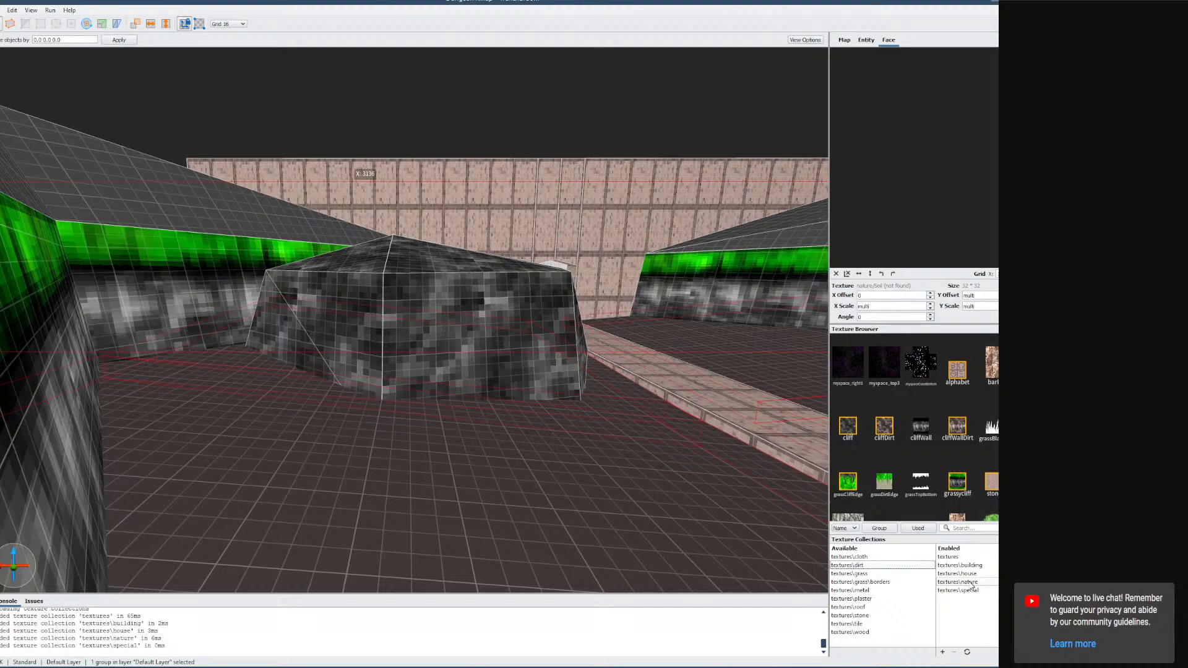
{"action": "left_click", "coordinate": [865, 568]}
{"action": "left_click", "coordinate": [943, 653]}
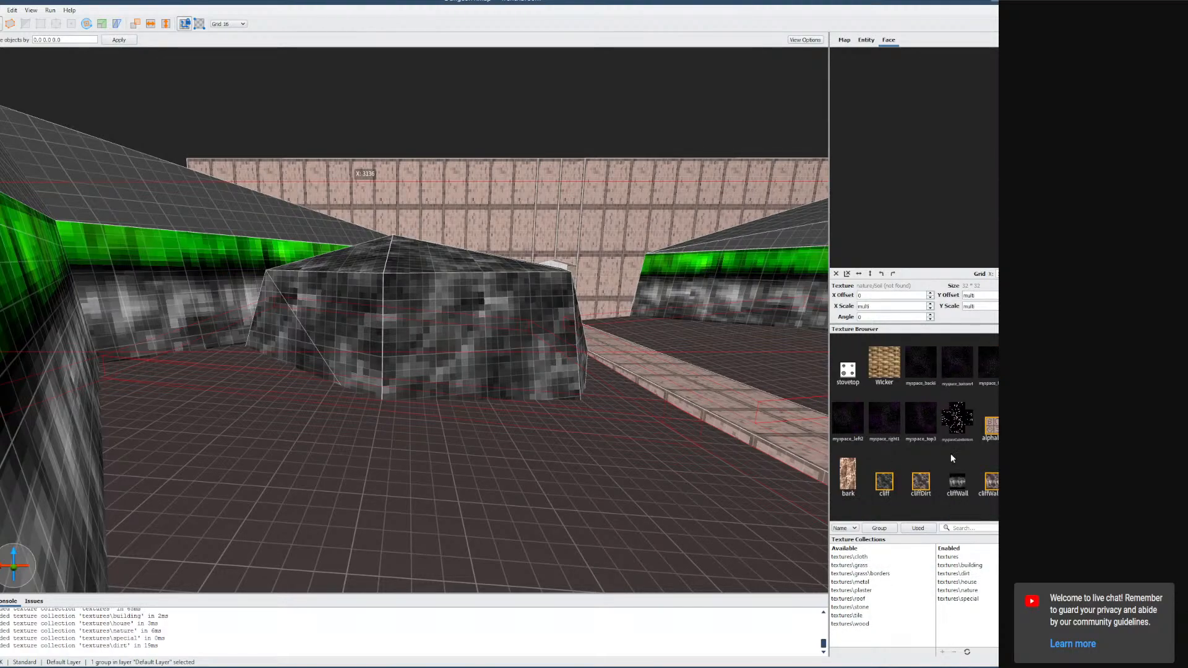
Apply the dirt2 texture to the selected floor brushes.
{"action": "scroll", "coordinate": [951, 455], "scroll_direction": "down", "scroll_amount": 3}
{"action": "scroll", "coordinate": [949, 455], "scroll_direction": "up", "scroll_amount": 3}
{"action": "scroll", "coordinate": [956, 456], "scroll_direction": "down", "scroll_amount": 1}
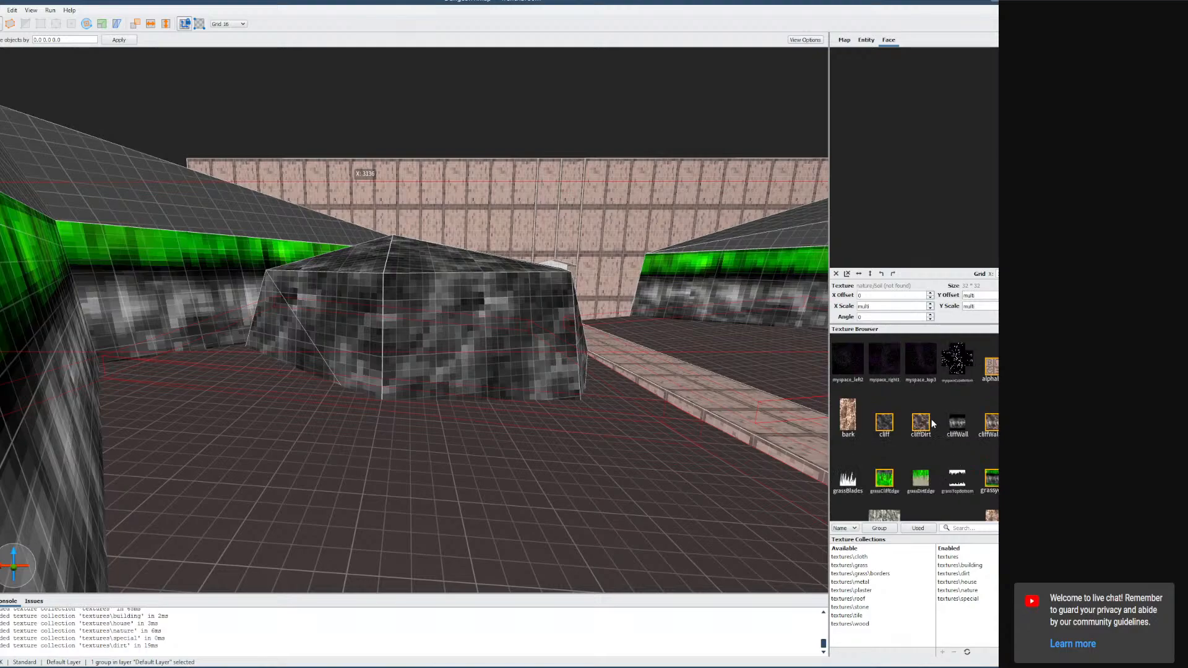
{"action": "left_click", "coordinate": [992, 424]}
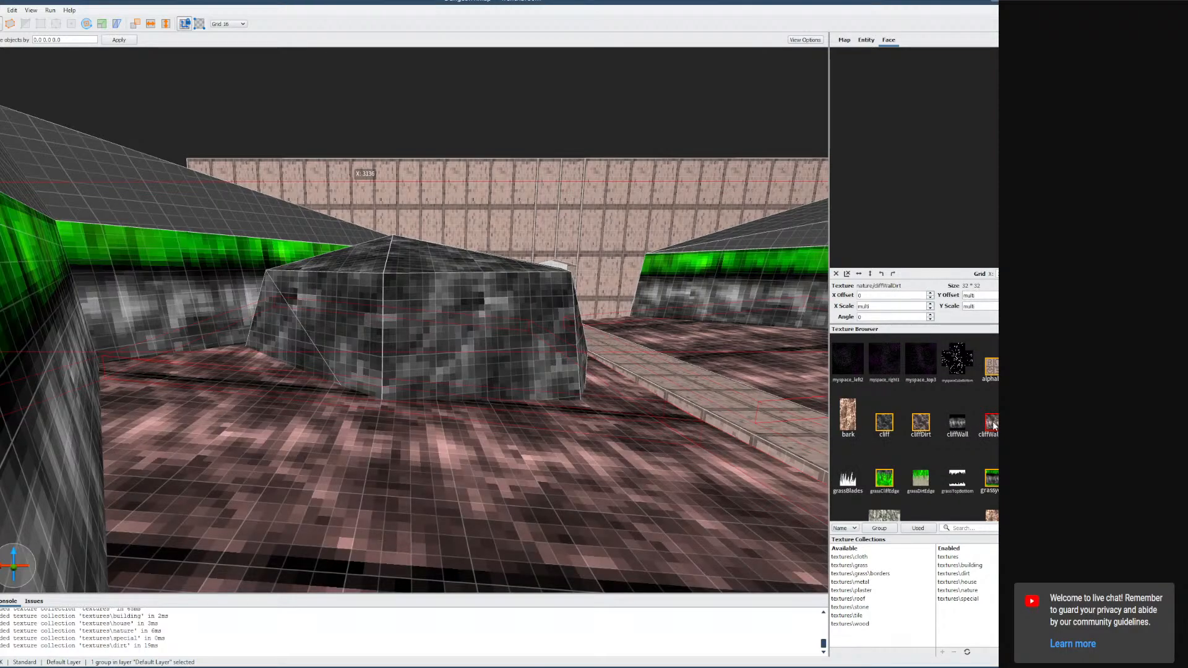
{"action": "scroll", "coordinate": [967, 430], "scroll_direction": "down", "scroll_amount": 2}
{"action": "scroll", "coordinate": [960, 434], "scroll_direction": "up", "scroll_amount": 4}
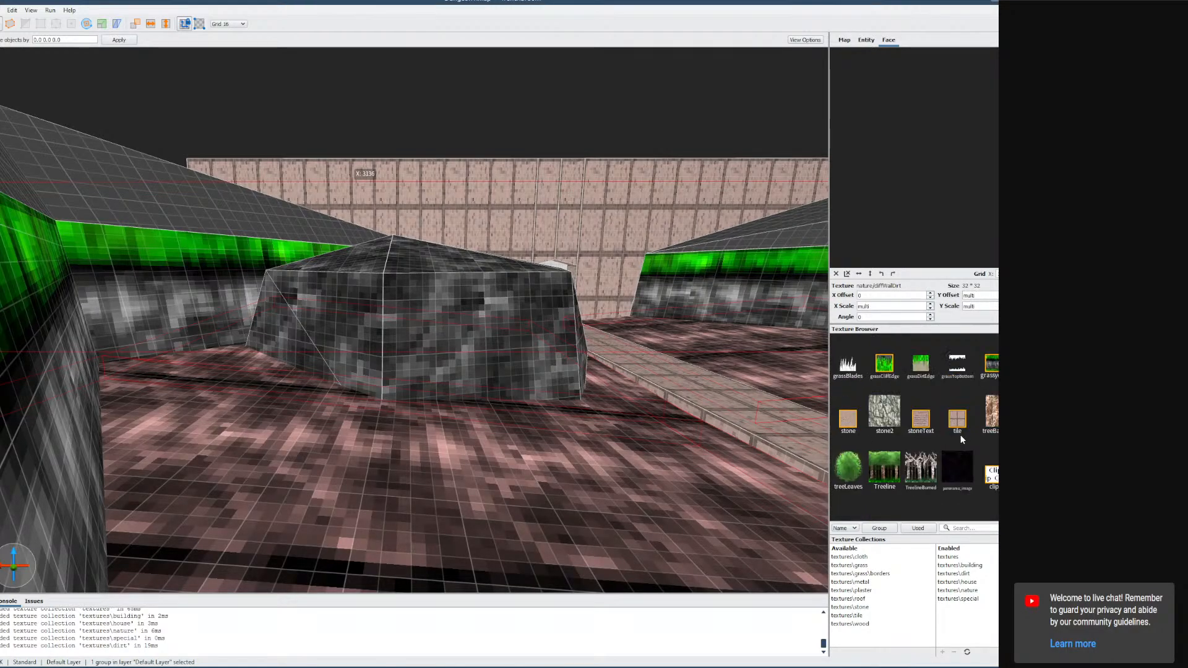
{"action": "scroll", "coordinate": [959, 440], "scroll_direction": "up", "scroll_amount": 3}
{"action": "left_click", "coordinate": [850, 388]}
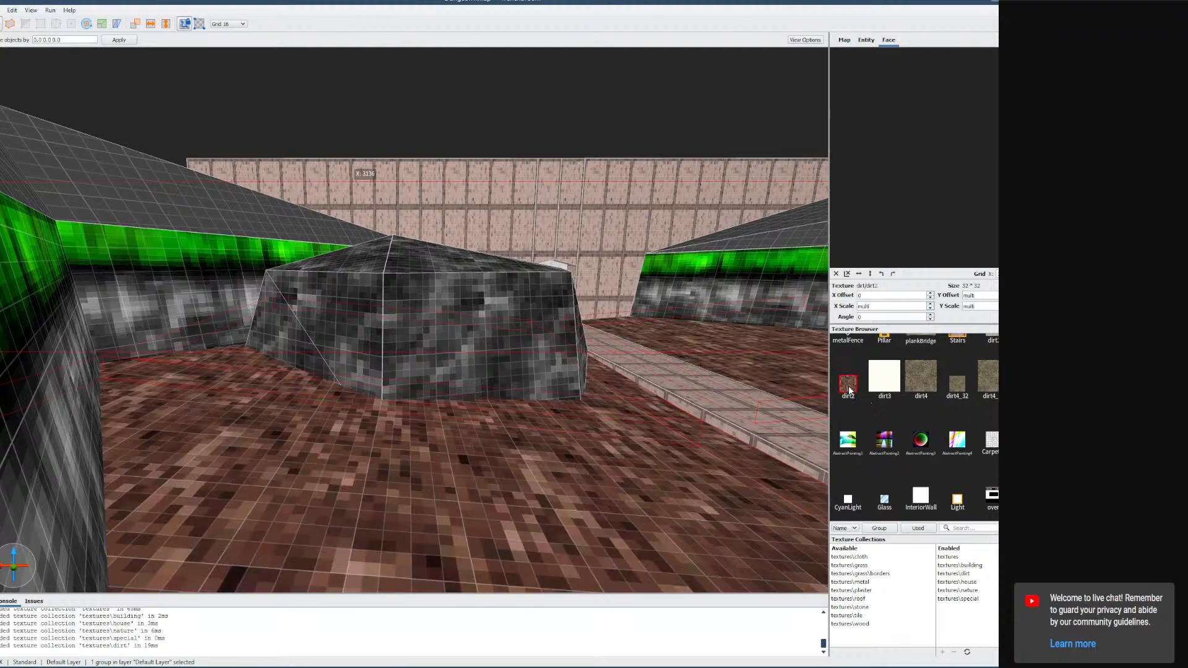
Select a raised ledge brush and enable the textures\grass texture collection.
{"action": "mouse_move", "coordinate": [644, 412]}
{"action": "right_mouse_down"}
{"action": "mouse_move", "coordinate": [682, 431]}
{"action": "mouse_move", "coordinate": [645, 374]}
{"action": "mouse_move", "coordinate": [582, 437]}
{"action": "mouse_move", "coordinate": [504, 392]}
{"action": "right_mouse_up"}
{"action": "key", "text": "w"}
{"action": "left_click", "coordinate": [284, 340]}
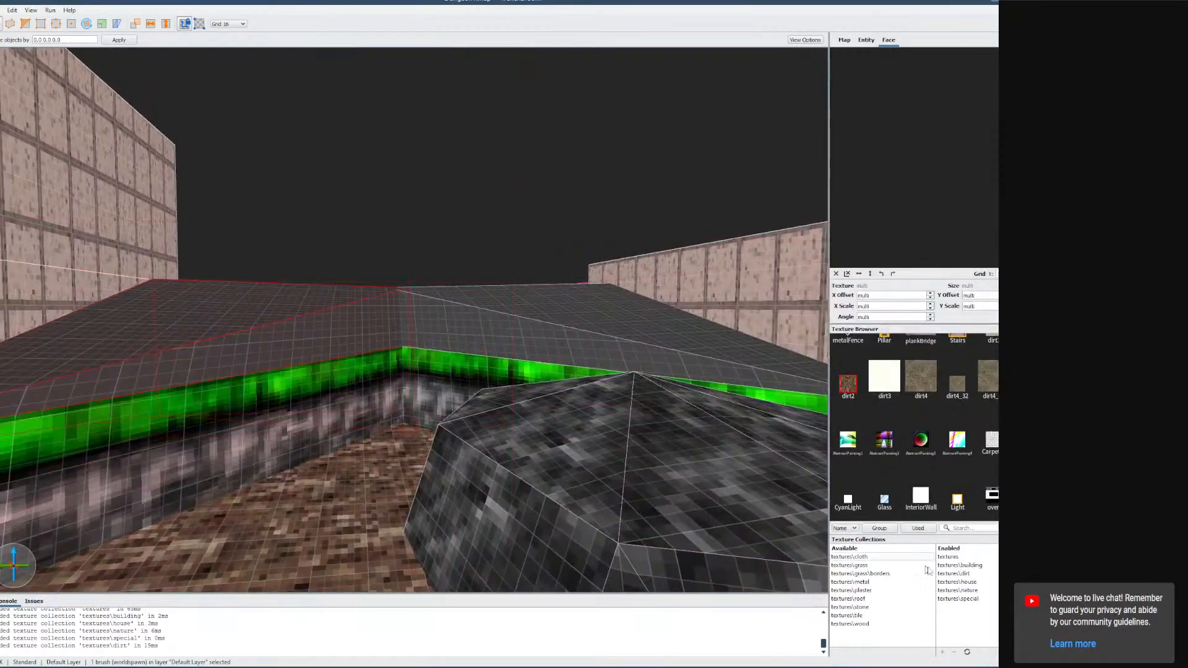
{"action": "left_click", "coordinate": [868, 566]}
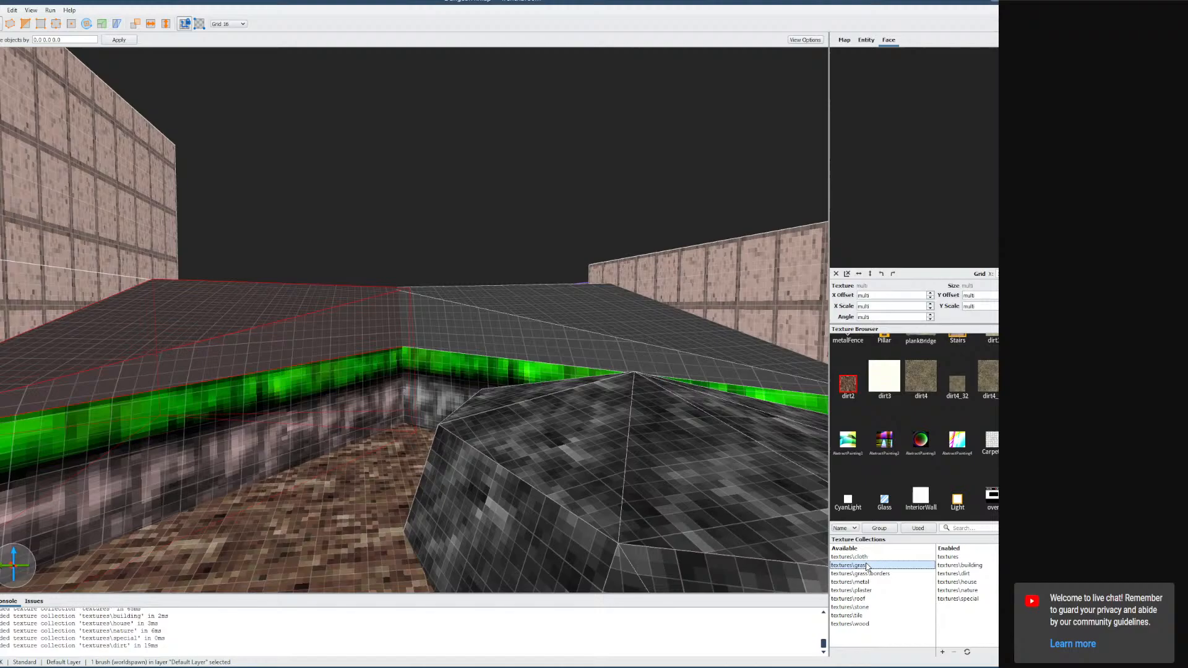
{"action": "left_click", "coordinate": [942, 653]}
Try applying the grass texture to the raised ledge brush and its faces, undoing each attempt.
{"action": "right_click_drag", "start_coordinate": [432, 369], "coordinate": [404, 391]}
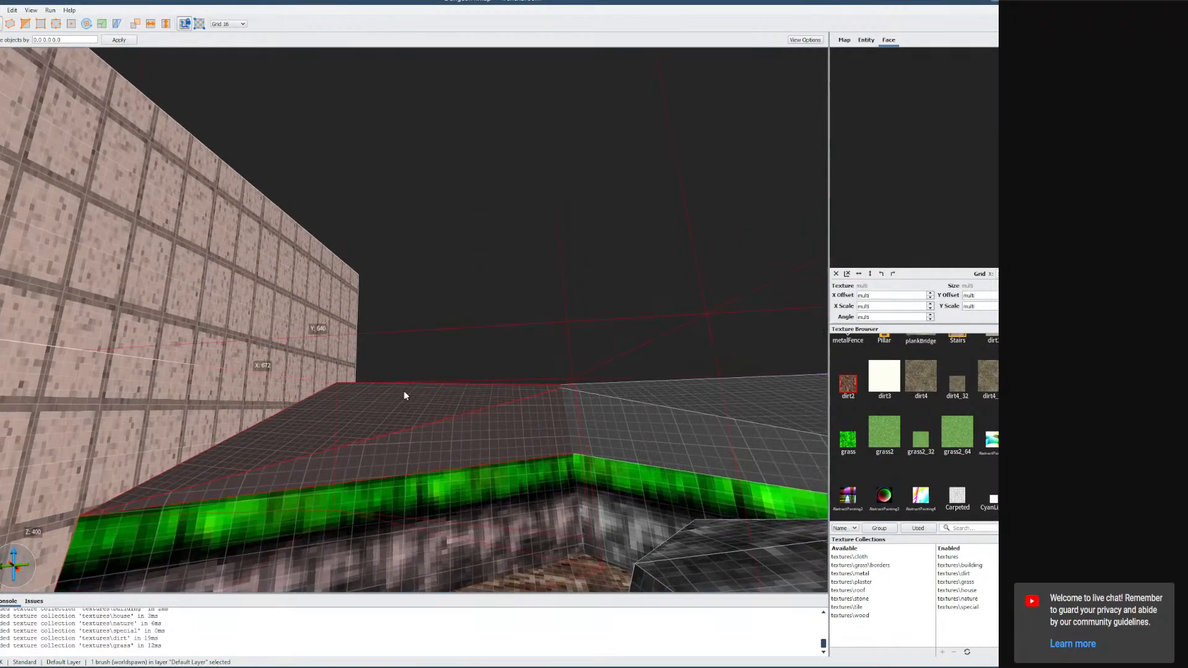
{"action": "left_click", "coordinate": [848, 439]}
{"action": "key", "text": "ctrl+z"}
{"action": "double_click", "coordinate": [528, 440]}
{"action": "key", "text": "ctrl+z"}
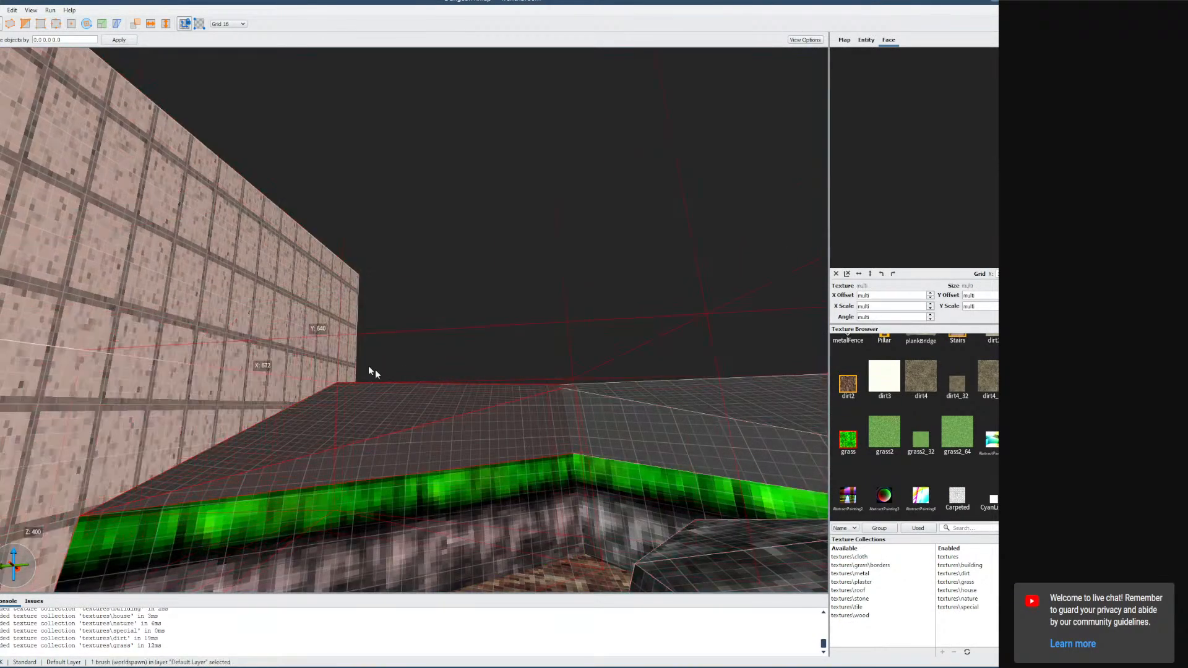
{"action": "left_click", "coordinate": [71, 23]}
{"action": "left_click", "coordinate": [477, 436]}
{"action": "left_click", "coordinate": [380, 409]}
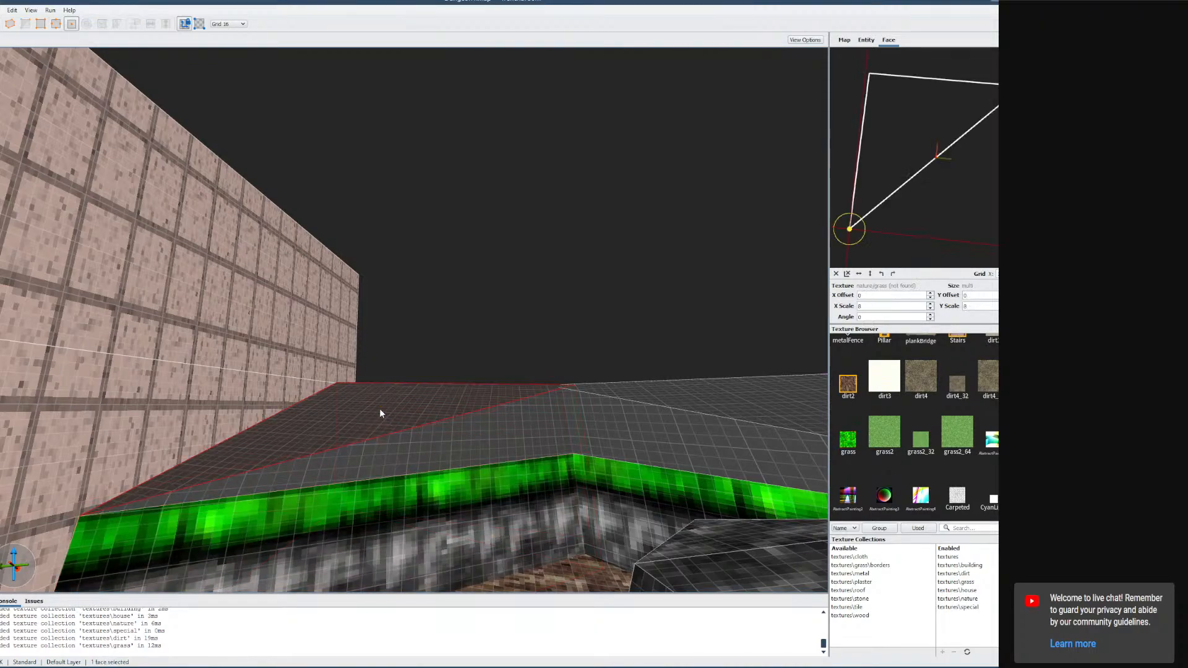
{"action": "left_click", "coordinate": [488, 440]}
{"action": "left_click", "coordinate": [476, 440]}
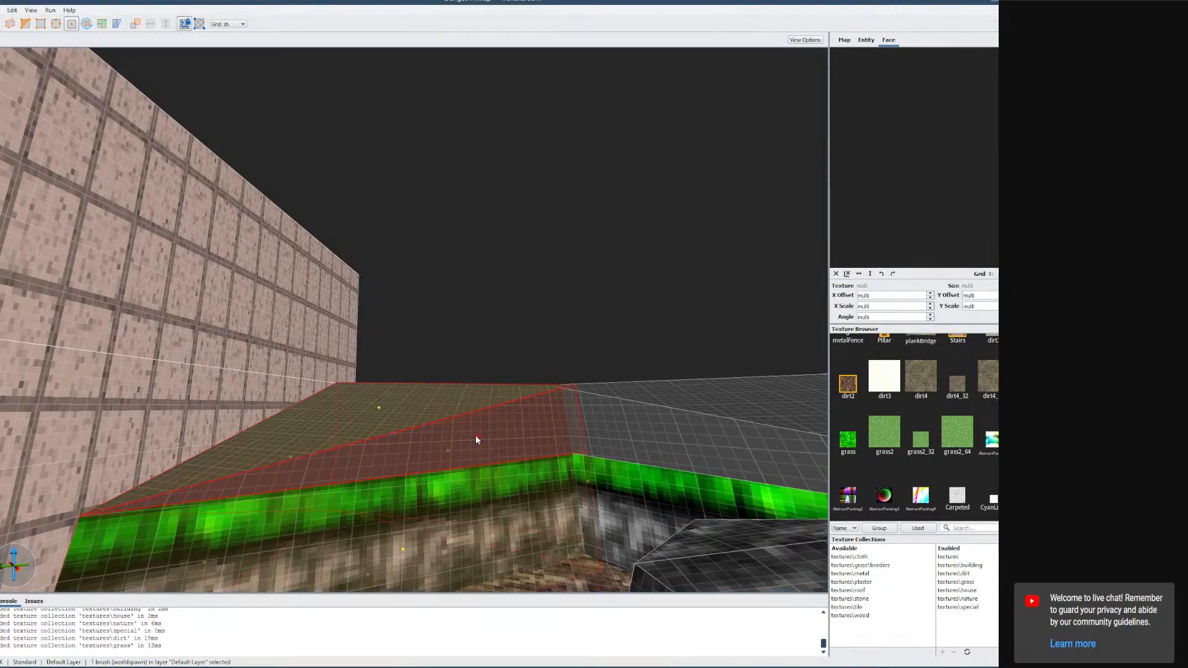
{"action": "left_click", "coordinate": [847, 440]}
{"action": "key", "text": "ctrl+z"}
{"action": "left_click", "coordinate": [516, 435]}
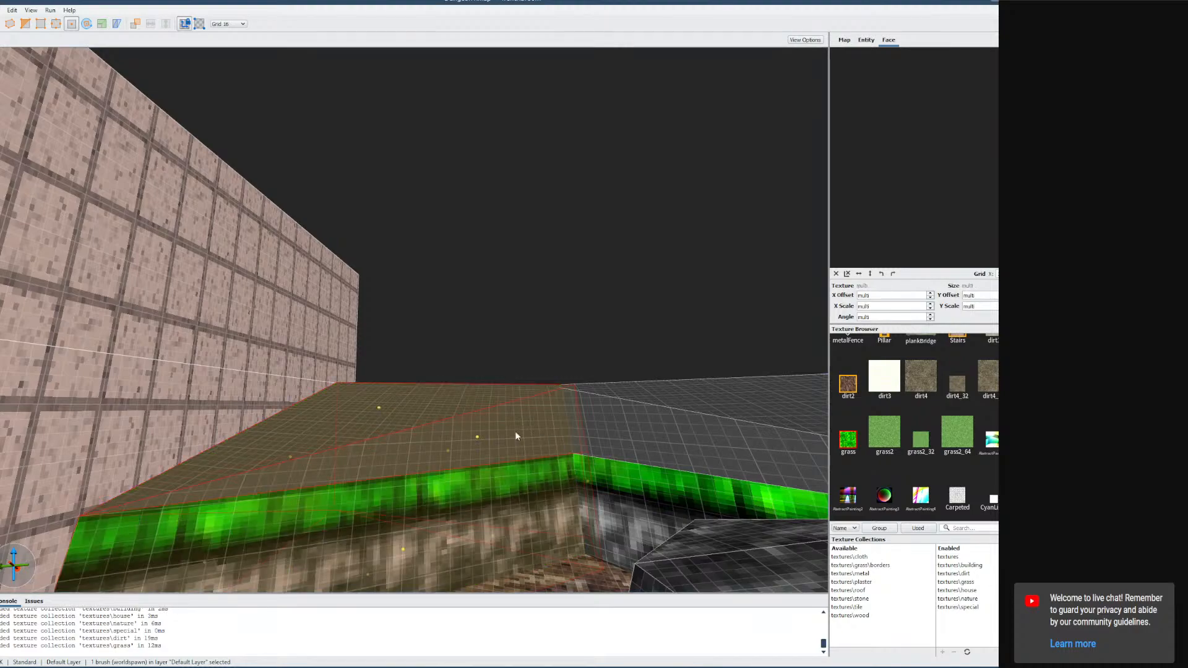
{"action": "key", "text": "ctrl+a"}
{"action": "left_click", "coordinate": [511, 432]}
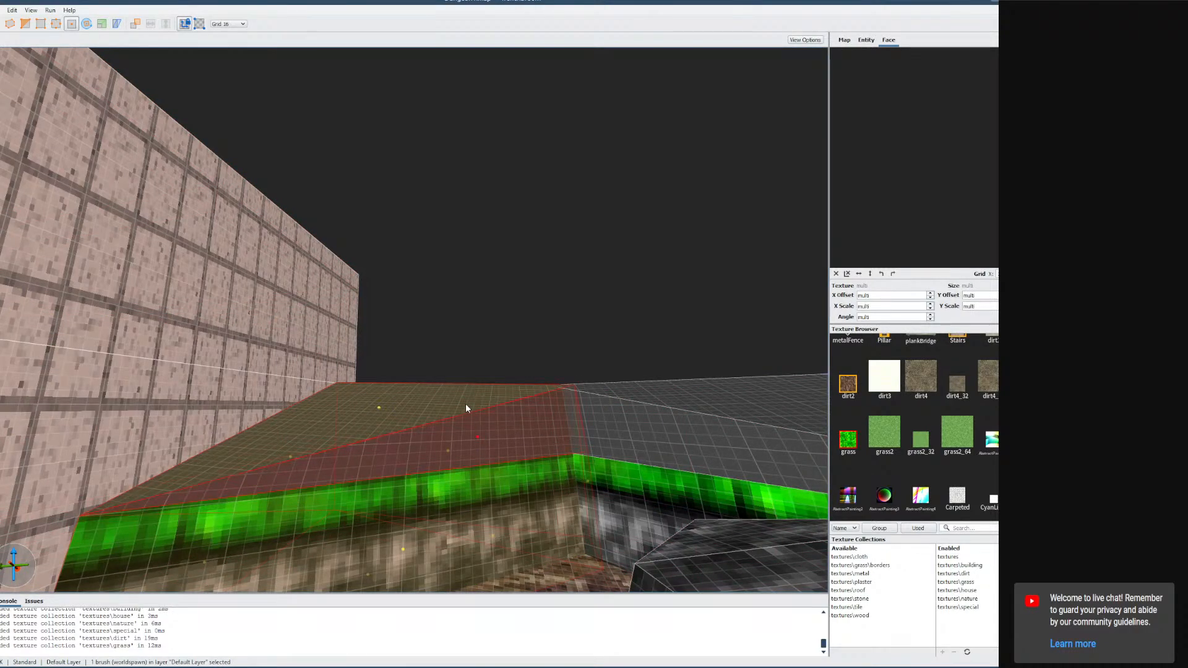
{"action": "left_click", "coordinate": [381, 406]}
{"action": "key", "text": "Escape"}
{"action": "key", "text": "Escape"}
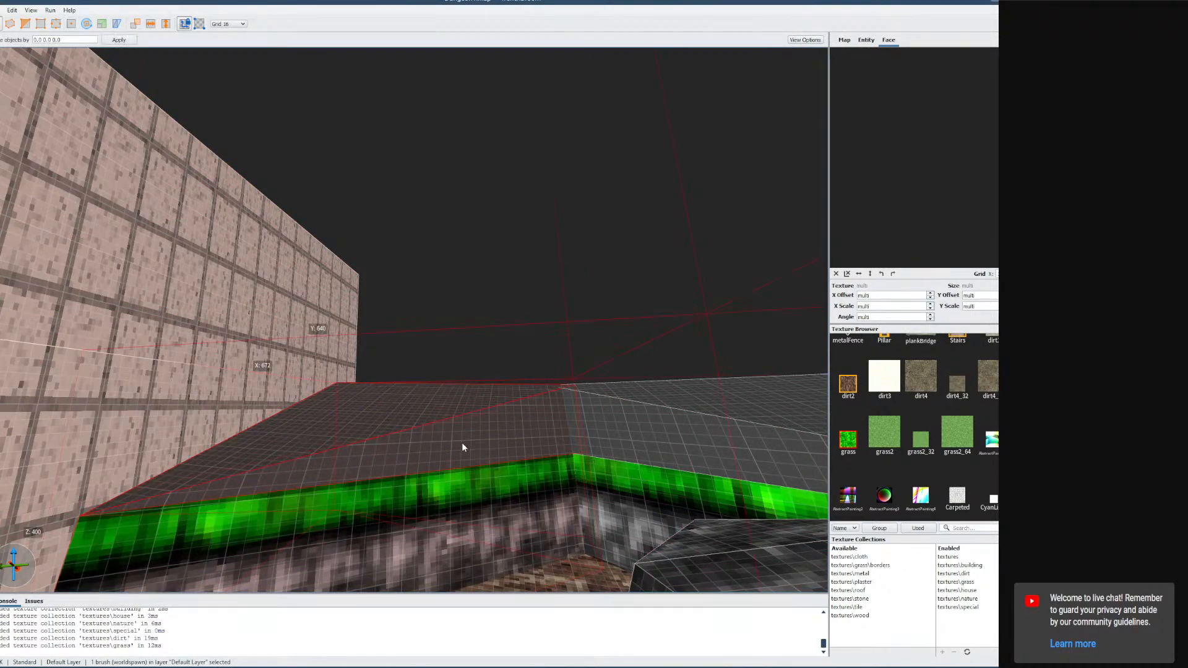
{"action": "key", "text": "f"}
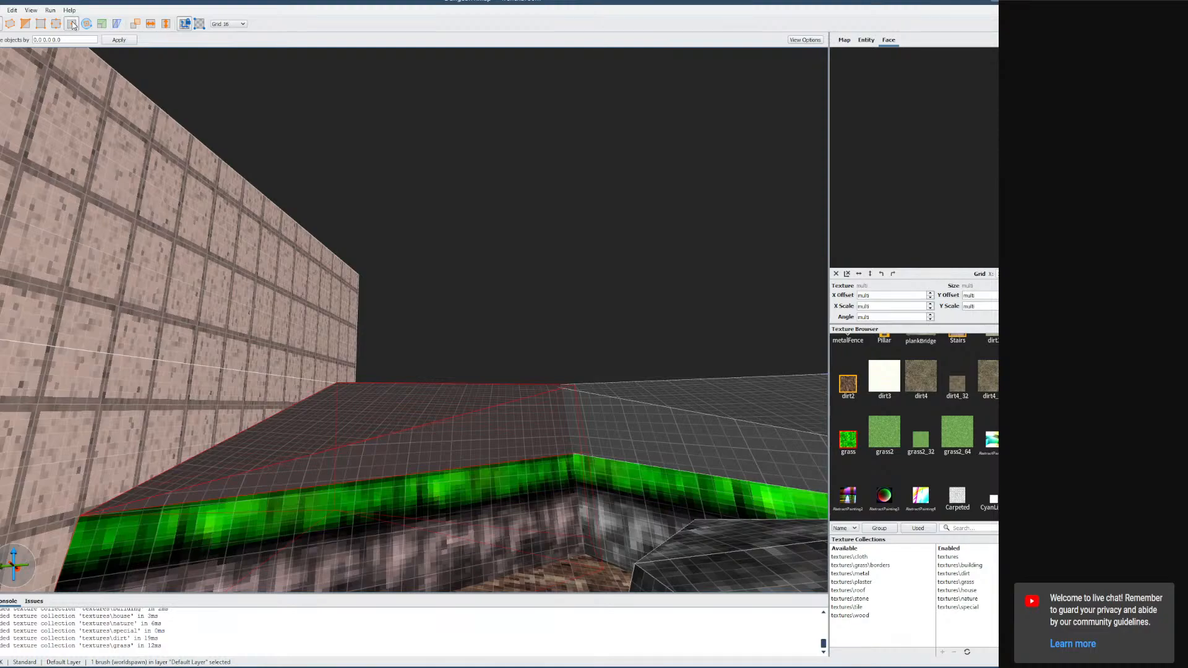
Try applying grass to all faces of the ledge brush, undoing it twice.
{"action": "left_click", "coordinate": [476, 438]}
{"action": "double_click", "coordinate": [476, 438], "text": "shift"}
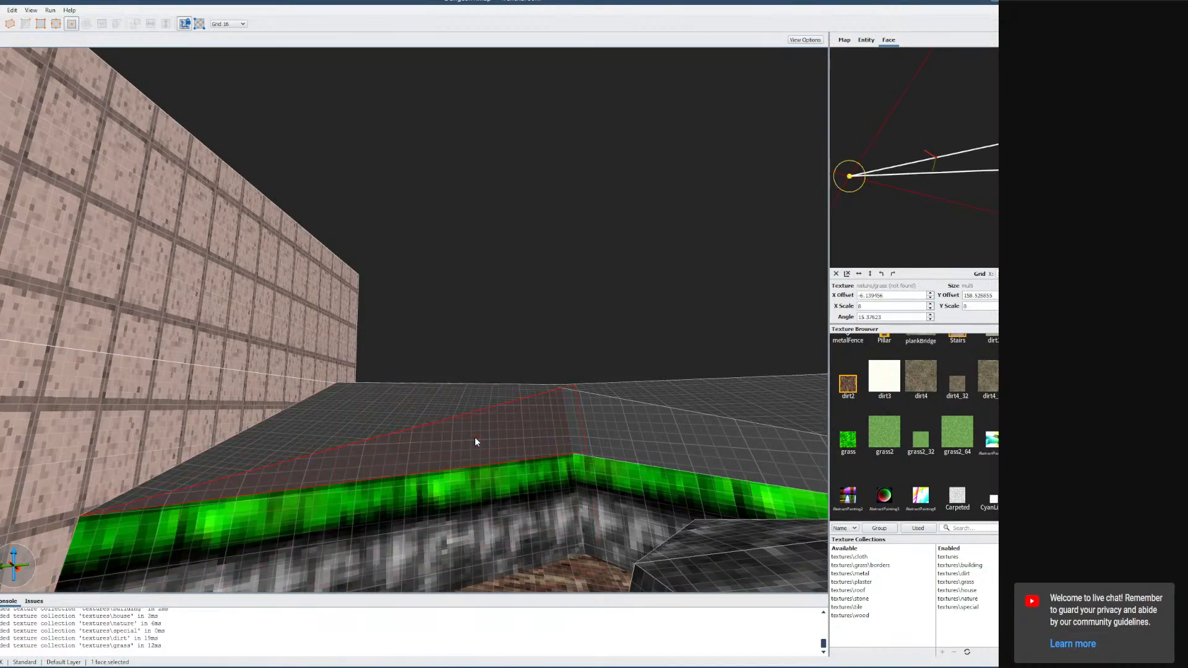
{"action": "left_click", "coordinate": [848, 440]}
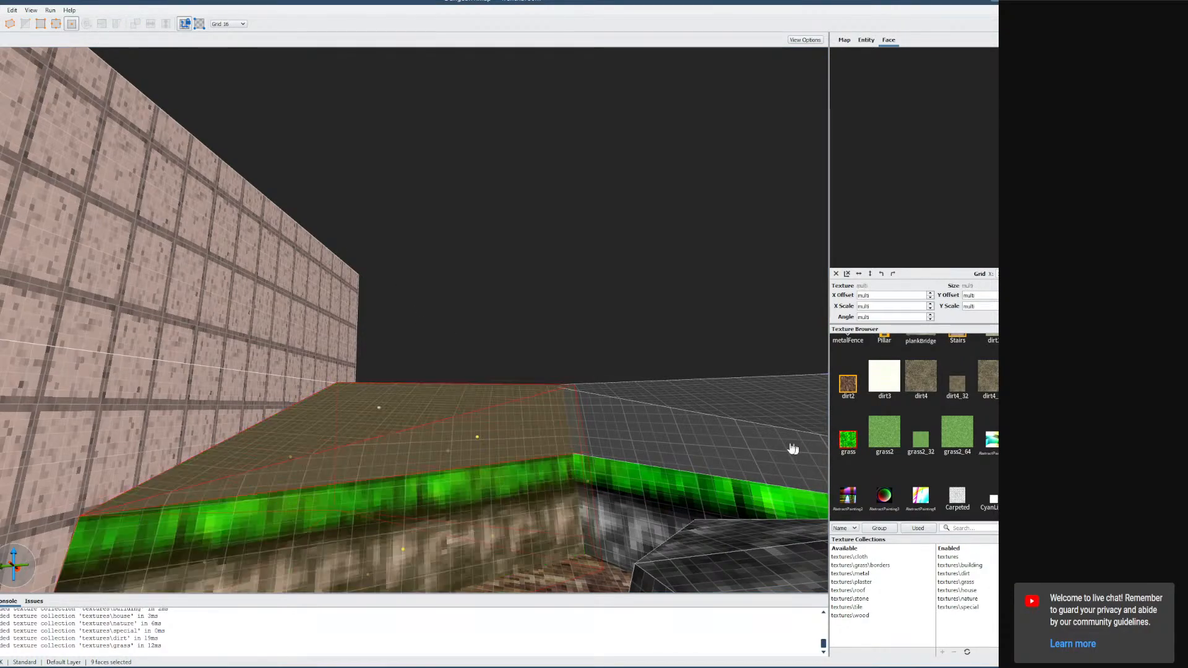
{"action": "left_click", "coordinate": [850, 442]}
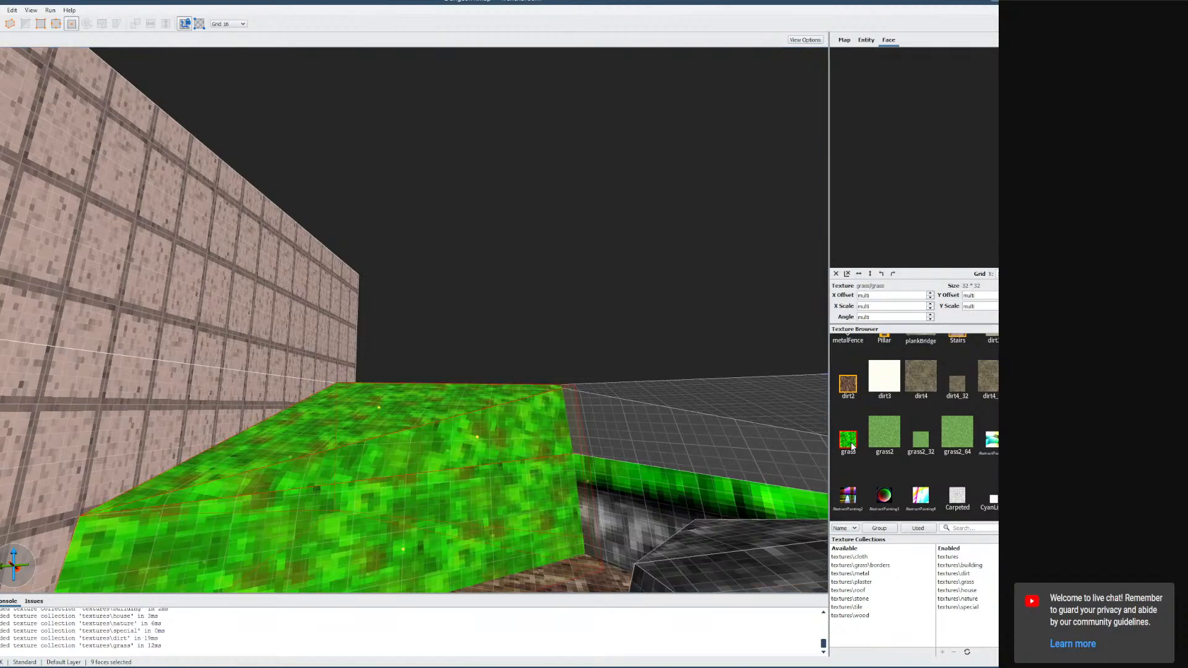
{"action": "key", "text": "ctrl+z"}
{"action": "mouse_move", "coordinate": [697, 444]}
{"action": "right_mouse_down"}
{"action": "mouse_move", "coordinate": [597, 401]}
{"action": "mouse_move", "coordinate": [611, 471]}
{"action": "right_mouse_up"}
{"action": "scroll", "coordinate": [612, 471], "scroll_direction": "down", "scroll_amount": 2}
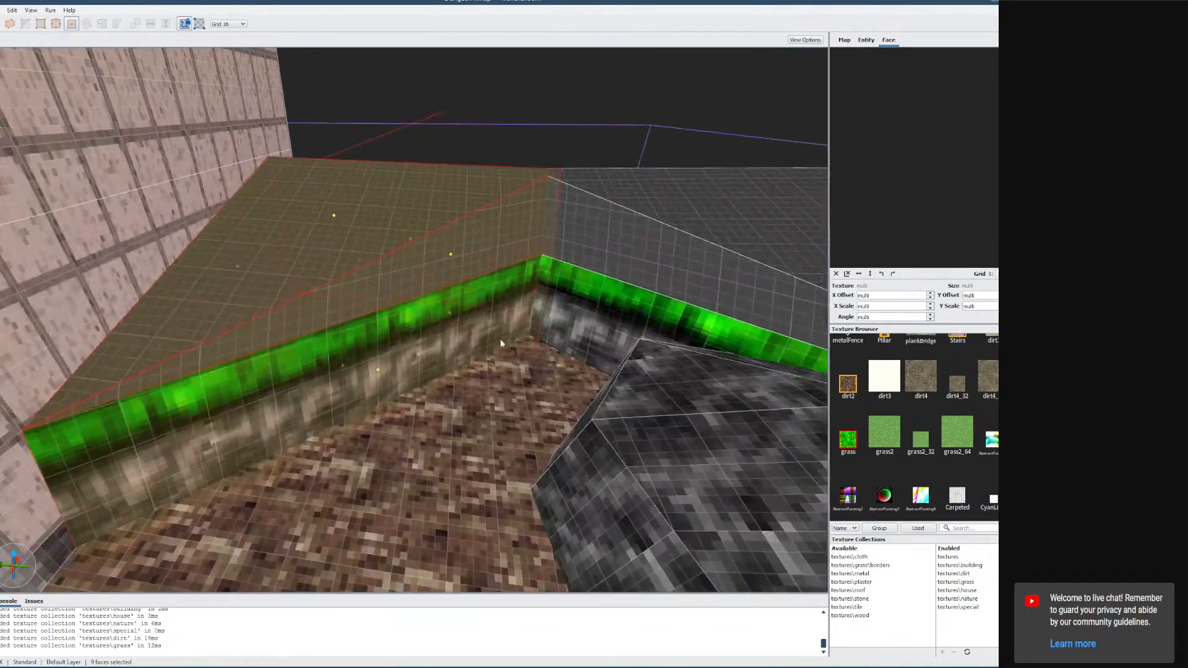
{"action": "left_click", "coordinate": [851, 441]}
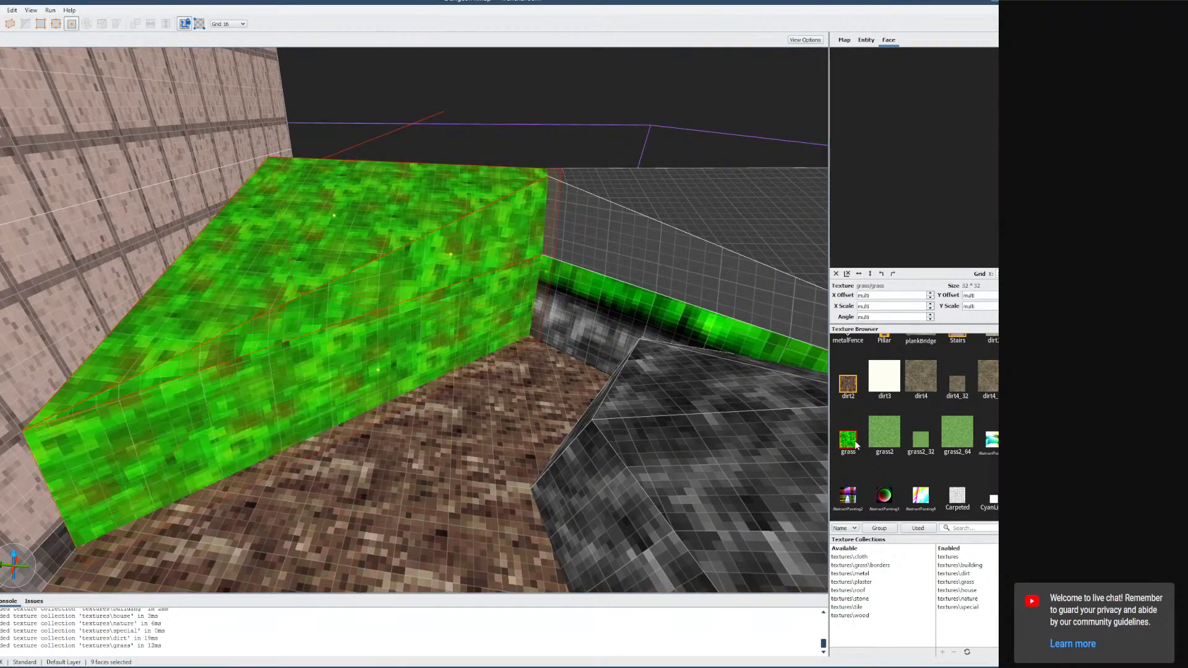
{"action": "key", "text": "ctrl+z"}
Apply the grass texture face by face to the top and slanted faces of the ledge.
{"action": "left_click", "coordinate": [465, 264]}
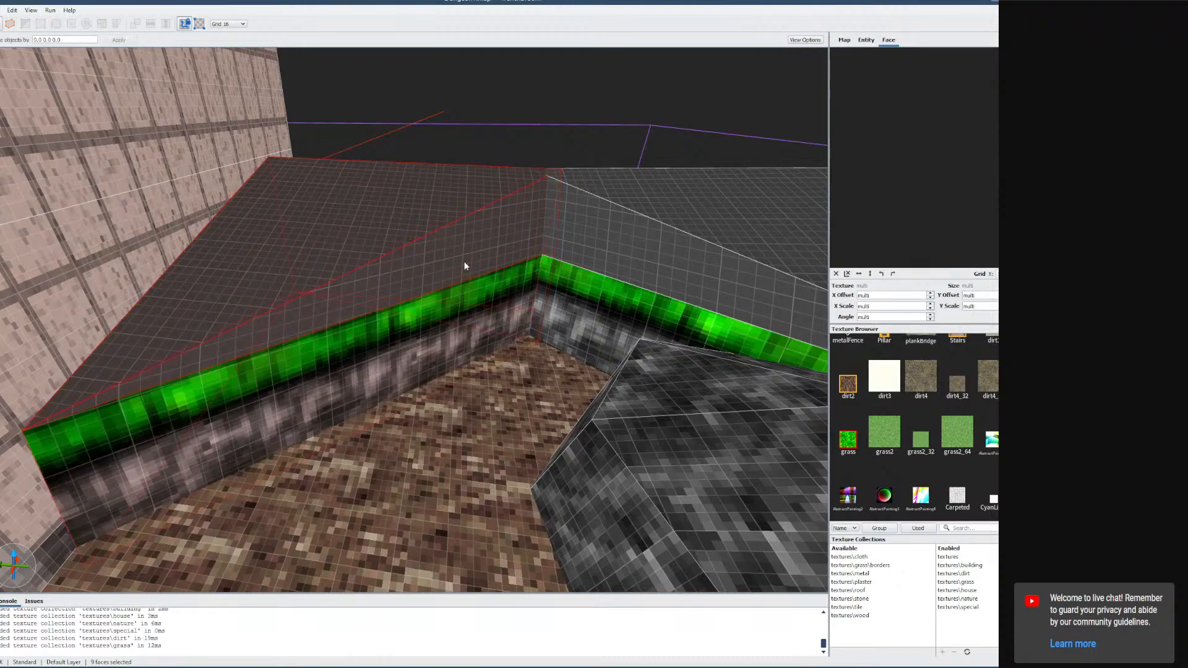
{"action": "left_click", "coordinate": [455, 247], "text": "shift"}
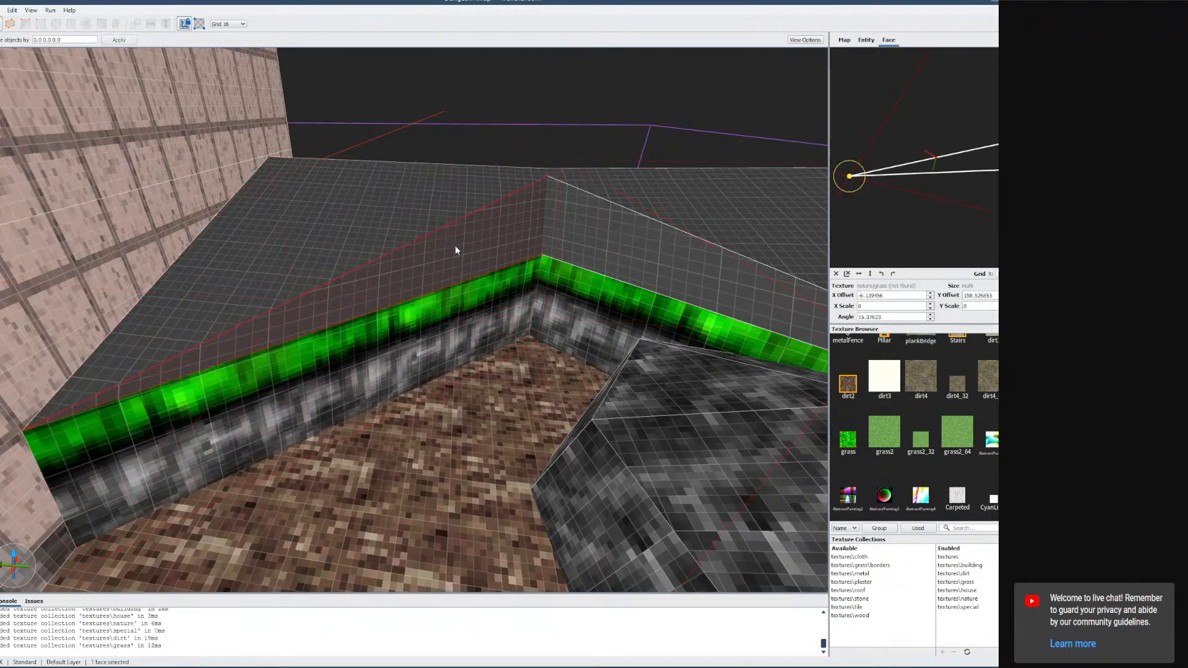
{"action": "left_click", "coordinate": [853, 444]}
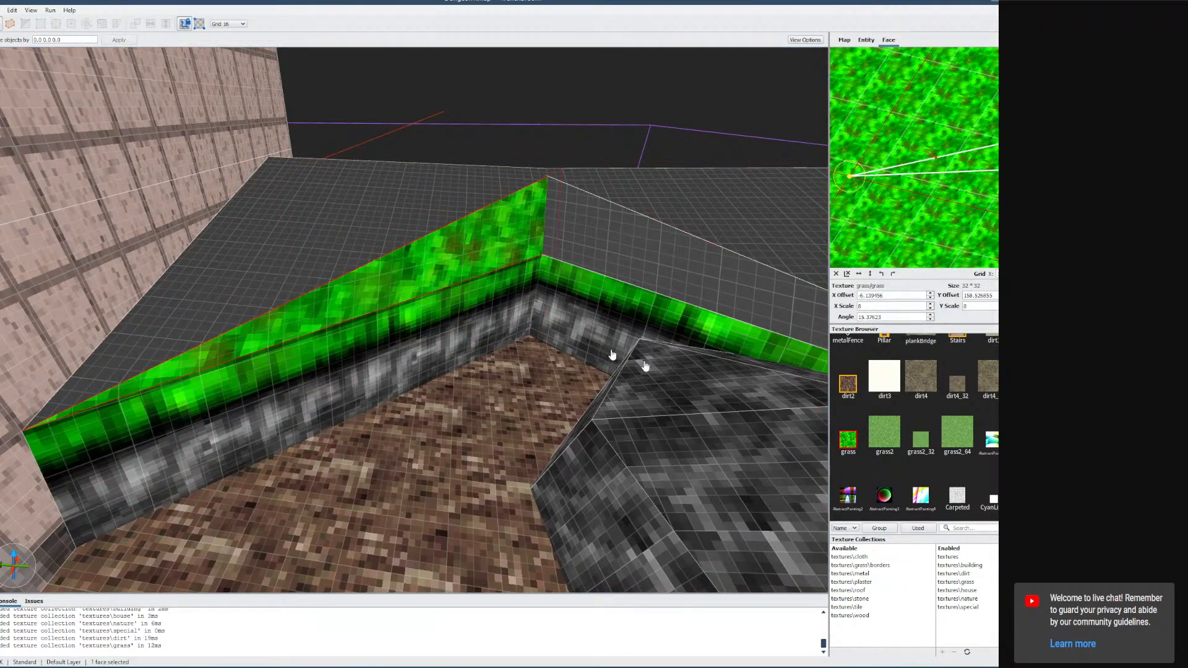
{"action": "left_click", "coordinate": [398, 234], "text": "alt"}
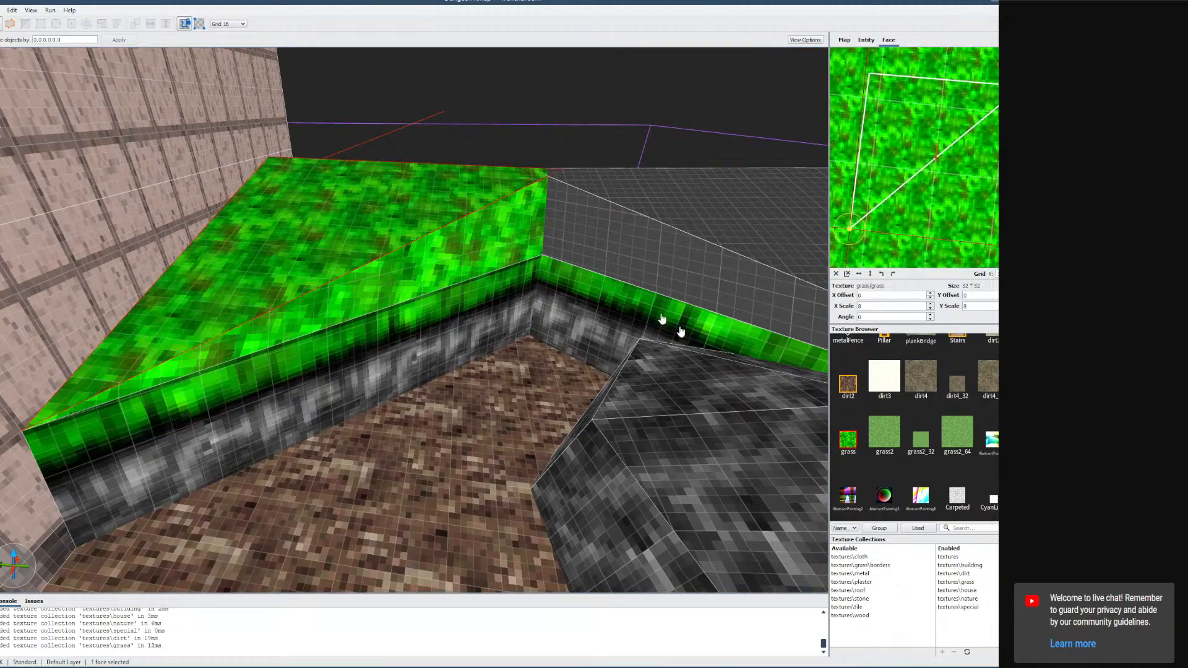
{"action": "left_click", "coordinate": [857, 441]}
{"action": "left_click", "coordinate": [695, 219], "text": "shift"}
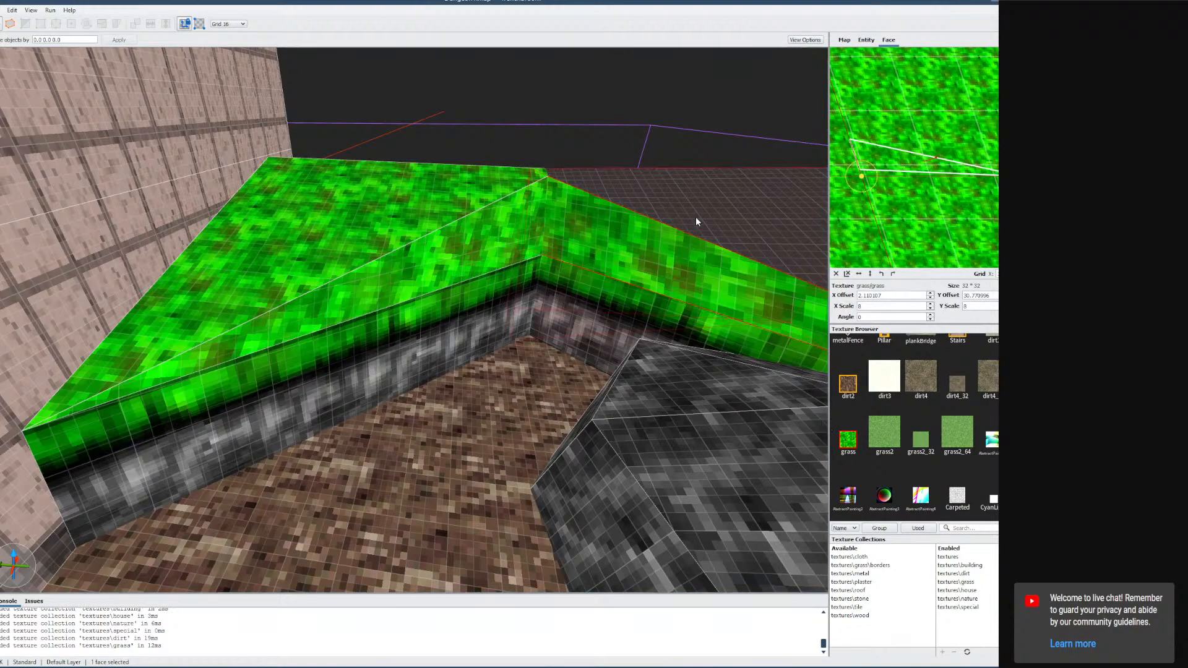
{"action": "left_click", "coordinate": [842, 443]}
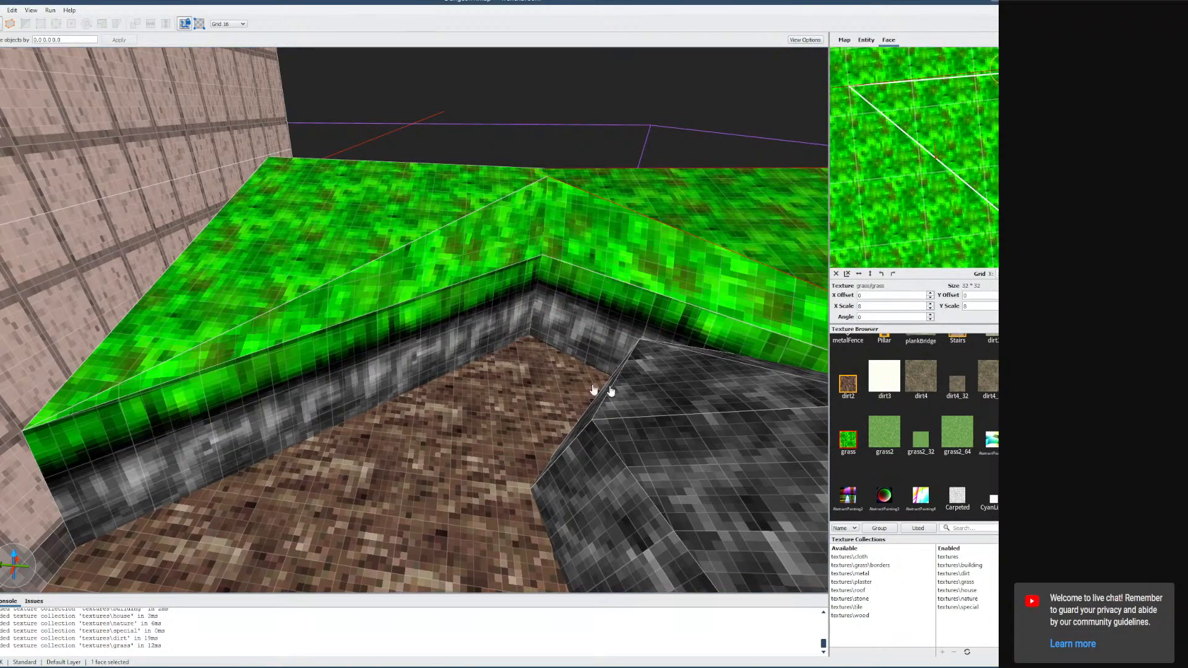
Apply the grass texture to the faces of the ledge section on the far side.
{"action": "right_click_drag", "start_coordinate": [603, 387], "coordinate": [691, 371]}
{"action": "left_click", "coordinate": [552, 310], "text": "shift"}
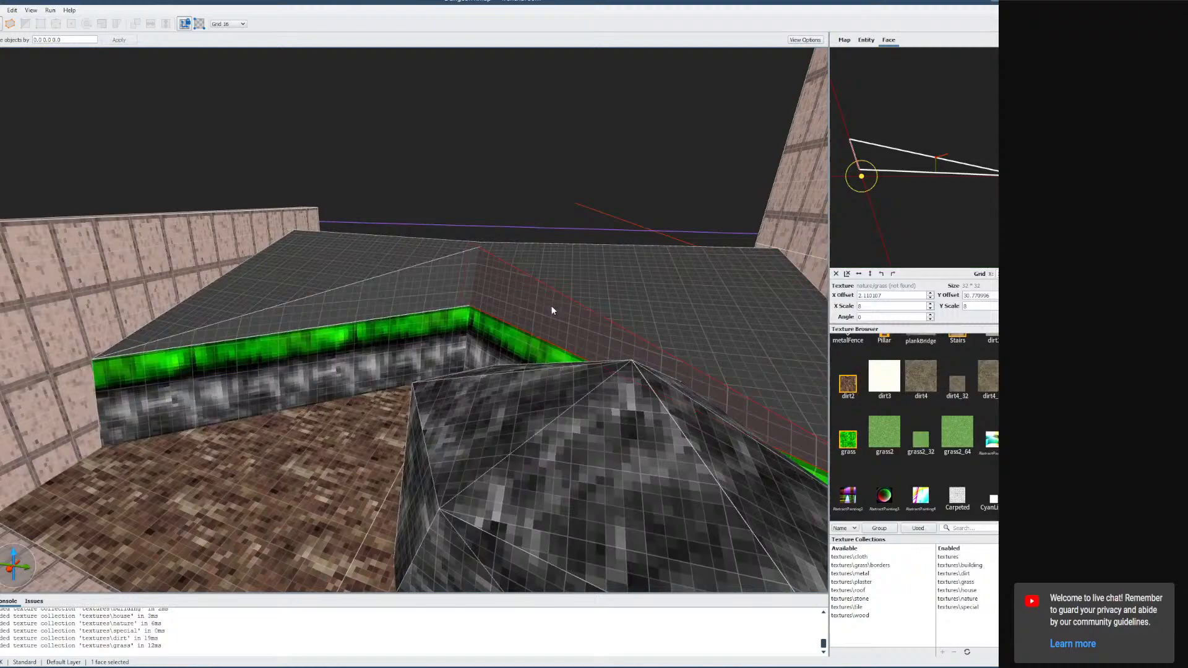
{"action": "left_click", "coordinate": [851, 441]}
{"action": "double_click", "coordinate": [696, 318], "text": "shift"}
{"action": "left_click", "coordinate": [846, 441]}
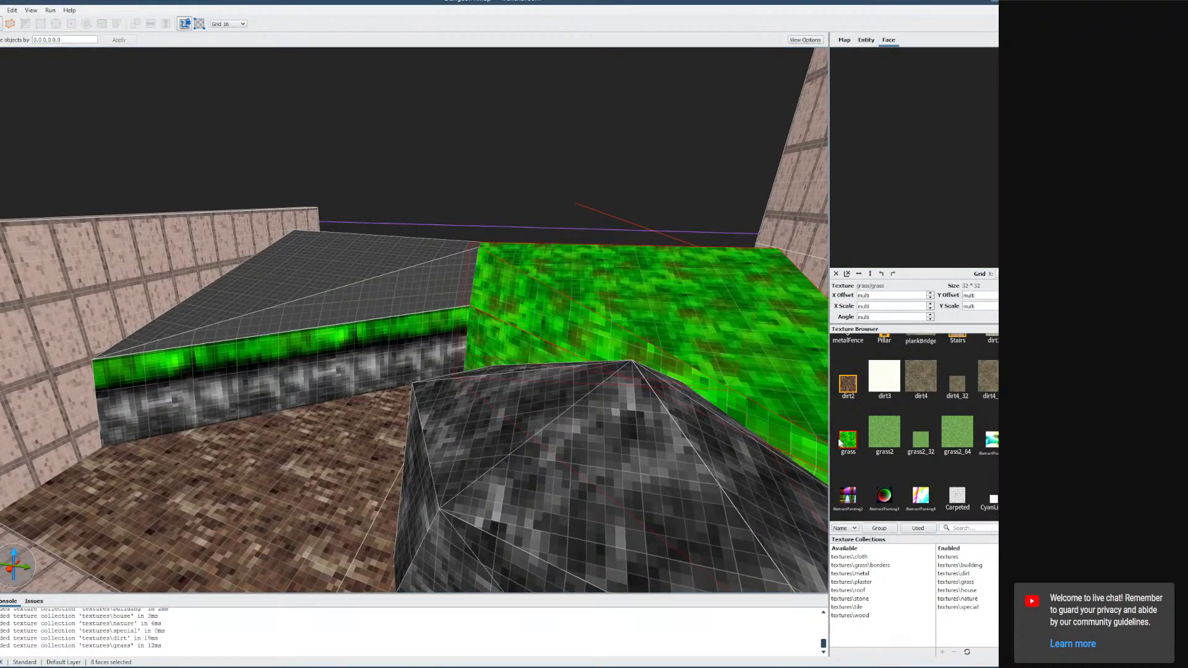
{"action": "key", "text": "ctrl+z"}
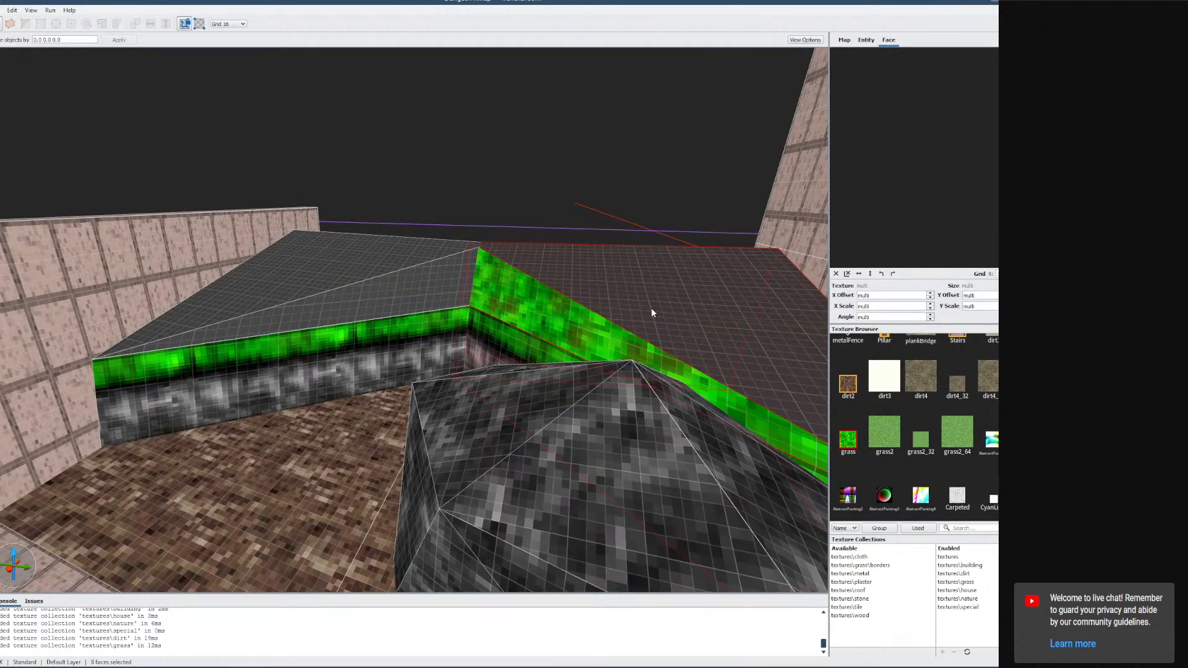
{"action": "double_click", "coordinate": [652, 309], "text": "shift"}
{"action": "left_click", "coordinate": [651, 309], "text": "shift"}
{"action": "left_click", "coordinate": [851, 442]}
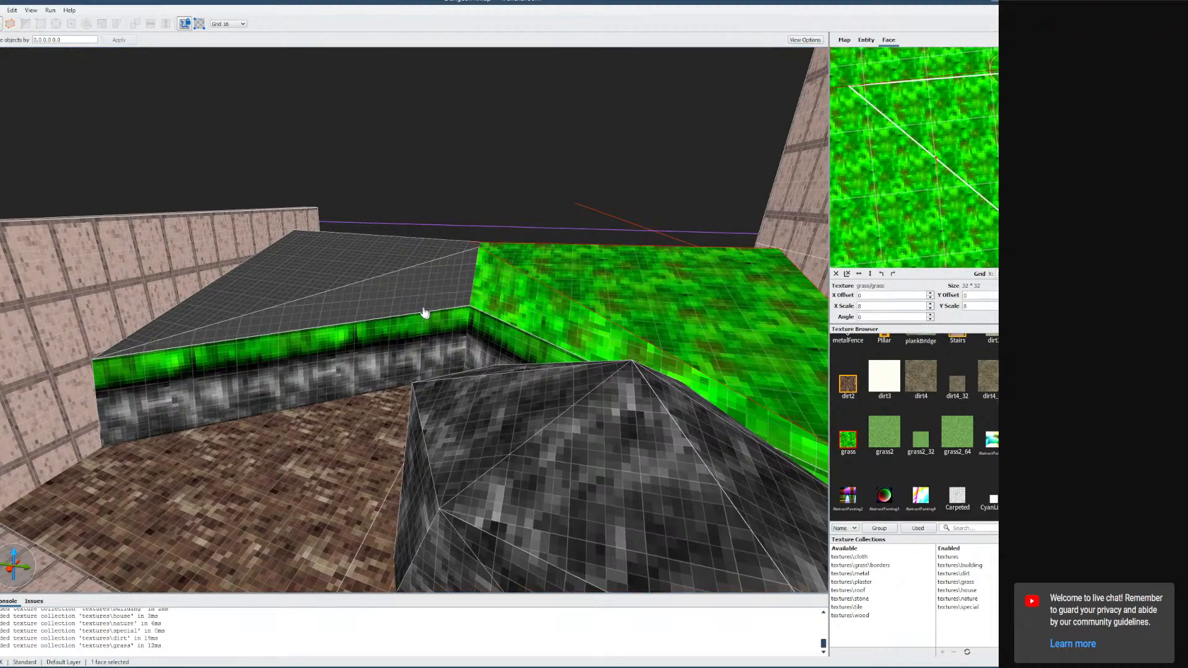
Apply the grass texture to the top face and then all faces of the left ledge brush.
{"action": "left_click", "coordinate": [413, 302]}
{"action": "left_click", "coordinate": [842, 439]}
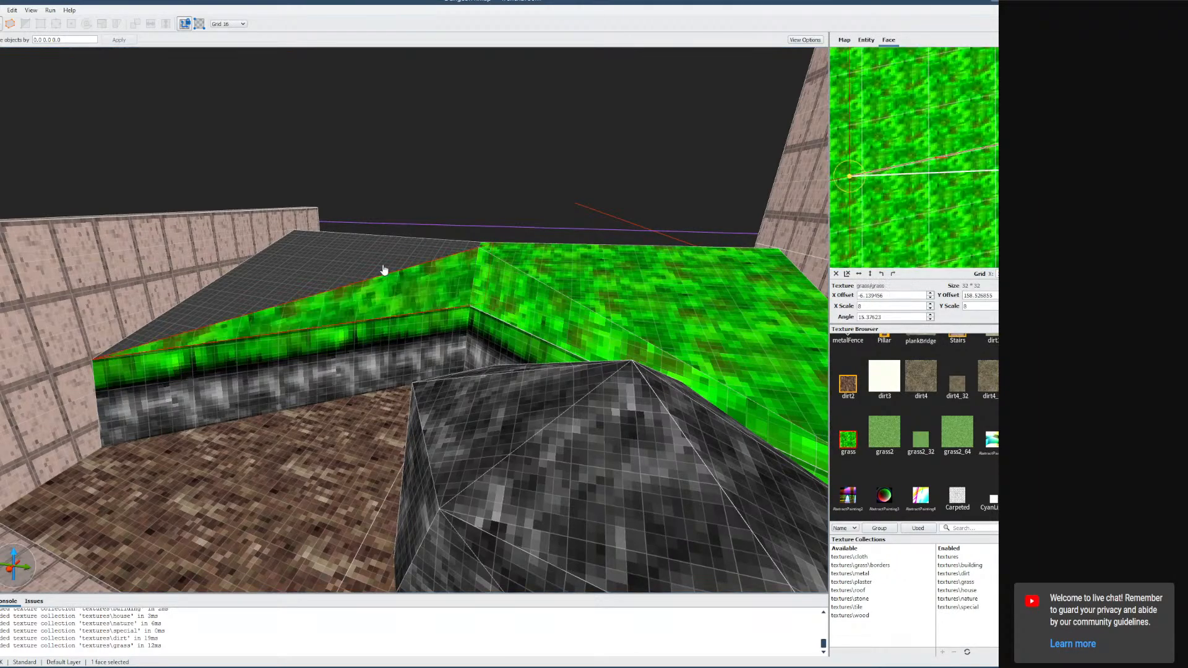
{"action": "double_click", "coordinate": [378, 261], "text": "shift"}
{"action": "left_click", "coordinate": [848, 440]}
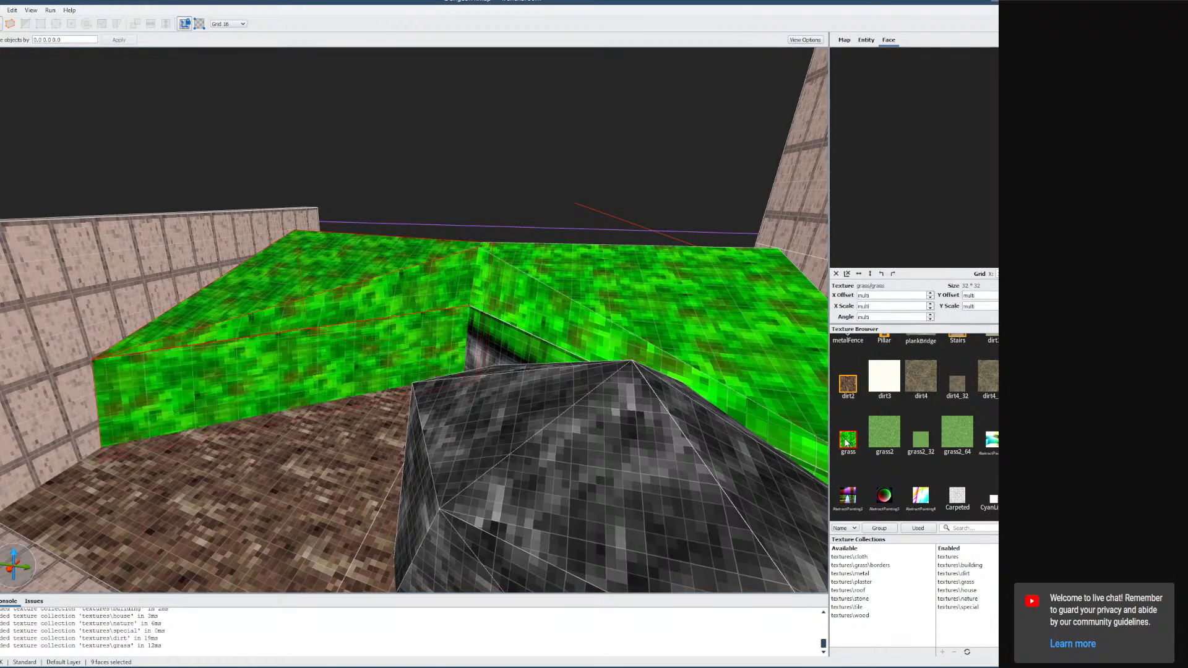
Undo the all-faces grass change and apply the grass texture to the left ledge's top face only.
{"action": "key", "text": "ctrl+z"}
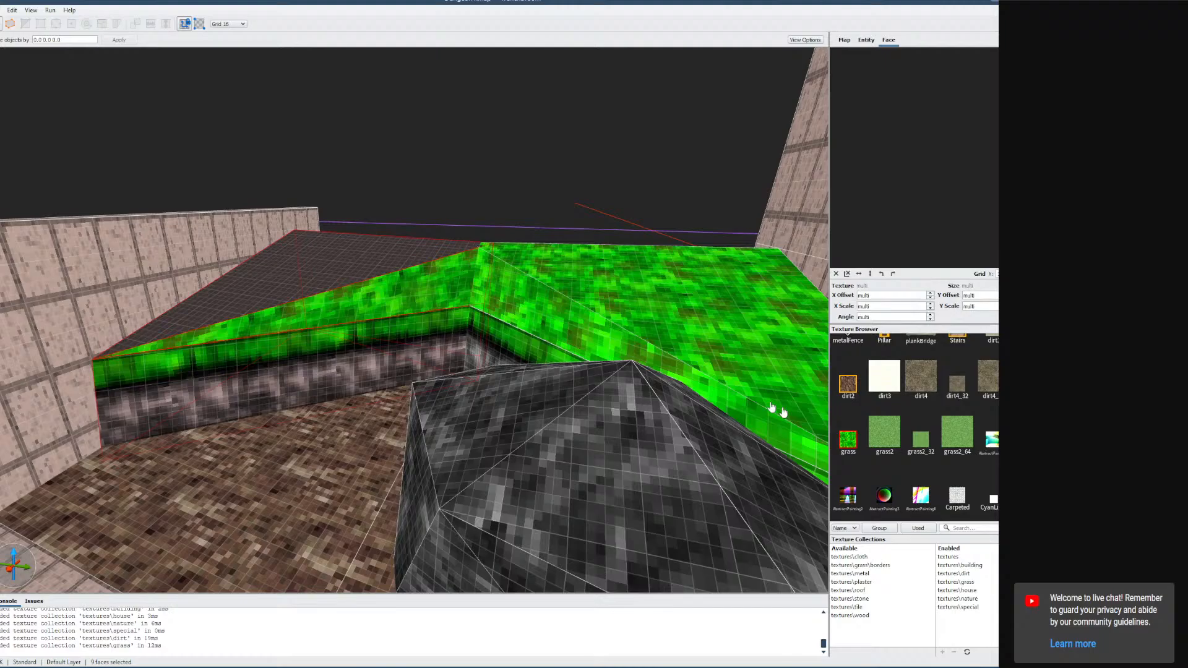
{"action": "left_click", "coordinate": [375, 260]}
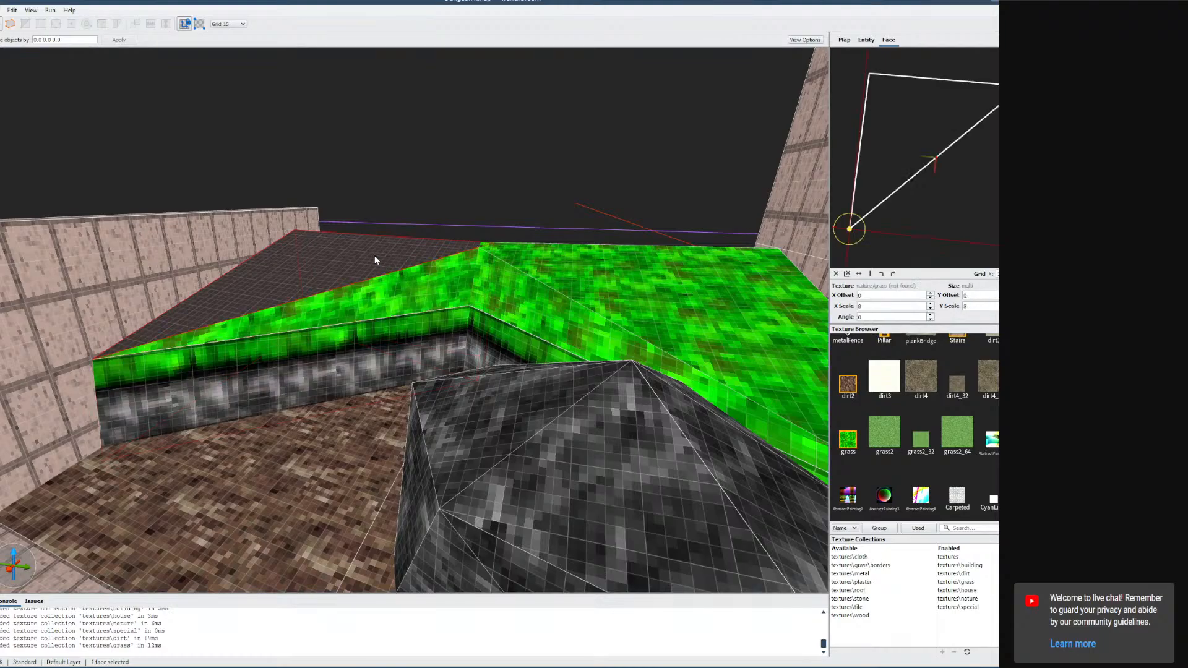
{"action": "left_click", "coordinate": [847, 448]}
Fly the camera through the dungeon rooms to inspect the map and the narrow passage doorway.
{"action": "right_click_drag", "start_coordinate": [616, 413], "coordinate": [807, 399]}
{"action": "key", "text": "w"}
{"action": "key", "text": "s"}
{"action": "key", "text": "s"}
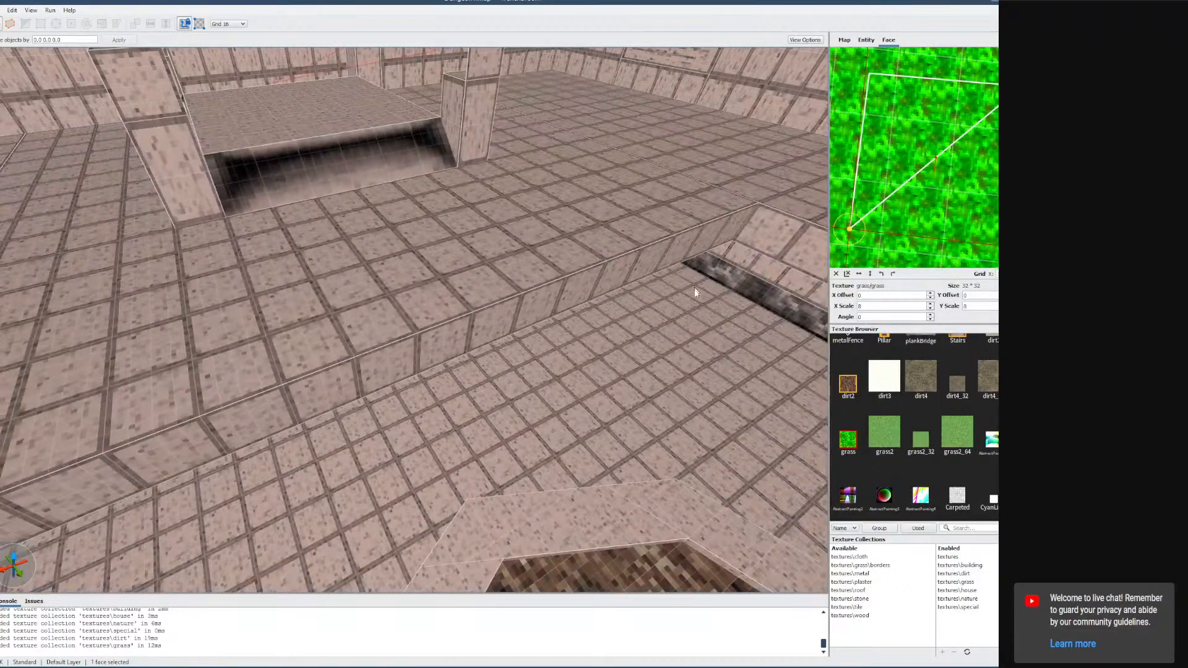
{"action": "right_click_drag", "start_coordinate": [700, 322], "coordinate": [693, 303]}
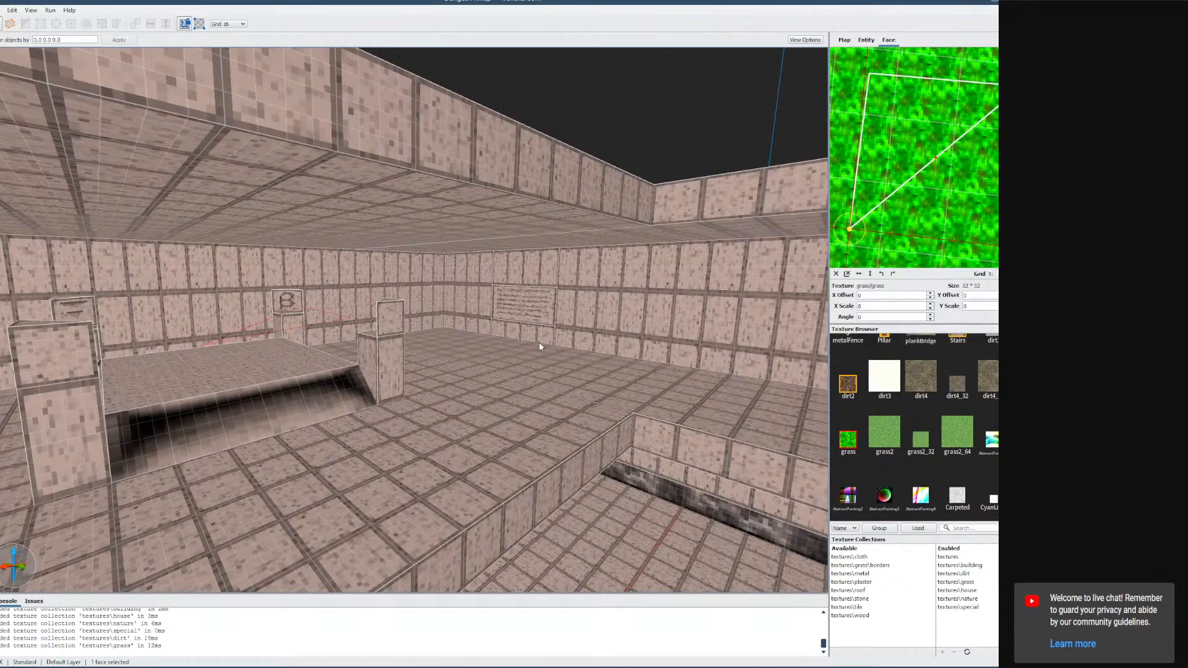
{"action": "key", "text": "d"}
{"action": "mouse_move", "coordinate": [535, 369]}
{"action": "right_mouse_down"}
{"action": "mouse_move", "coordinate": [525, 391]}
{"action": "mouse_move", "coordinate": [655, 396]}
{"action": "mouse_move", "coordinate": [671, 376]}
{"action": "mouse_move", "coordinate": [701, 375]}
{"action": "mouse_move", "coordinate": [588, 379]}
{"action": "mouse_move", "coordinate": [624, 339]}
{"action": "mouse_move", "coordinate": [570, 371]}
{"action": "mouse_move", "coordinate": [607, 366]}
{"action": "mouse_move", "coordinate": [544, 371]}
{"action": "mouse_move", "coordinate": [523, 388]}
{"action": "right_mouse_up"}
{"action": "key", "text": "a"}
{"action": "key", "text": "w"}
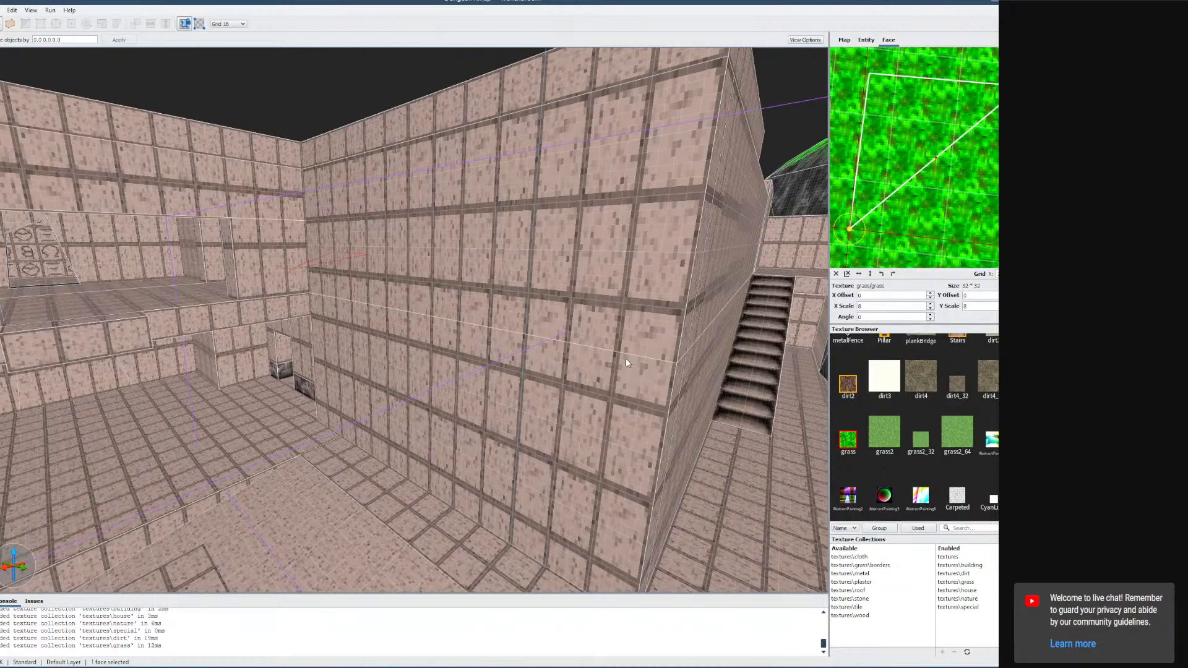
{"action": "right_click_drag", "start_coordinate": [583, 323], "coordinate": [535, 330]}
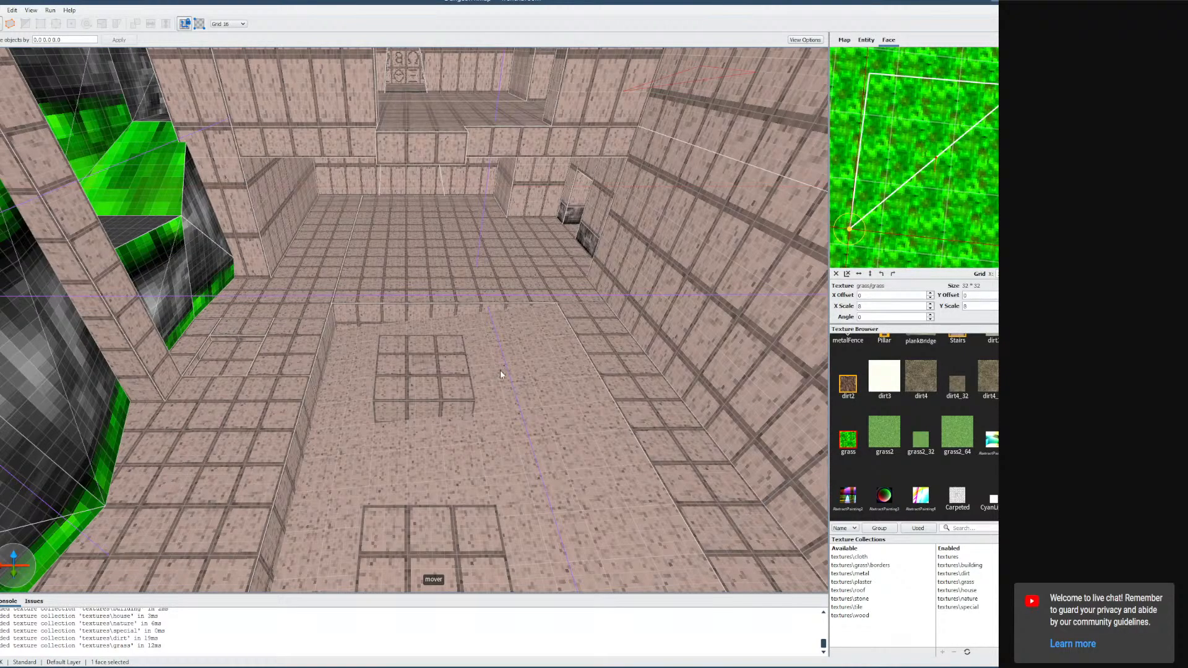
{"action": "right_click_drag", "start_coordinate": [501, 374], "coordinate": [506, 349]}
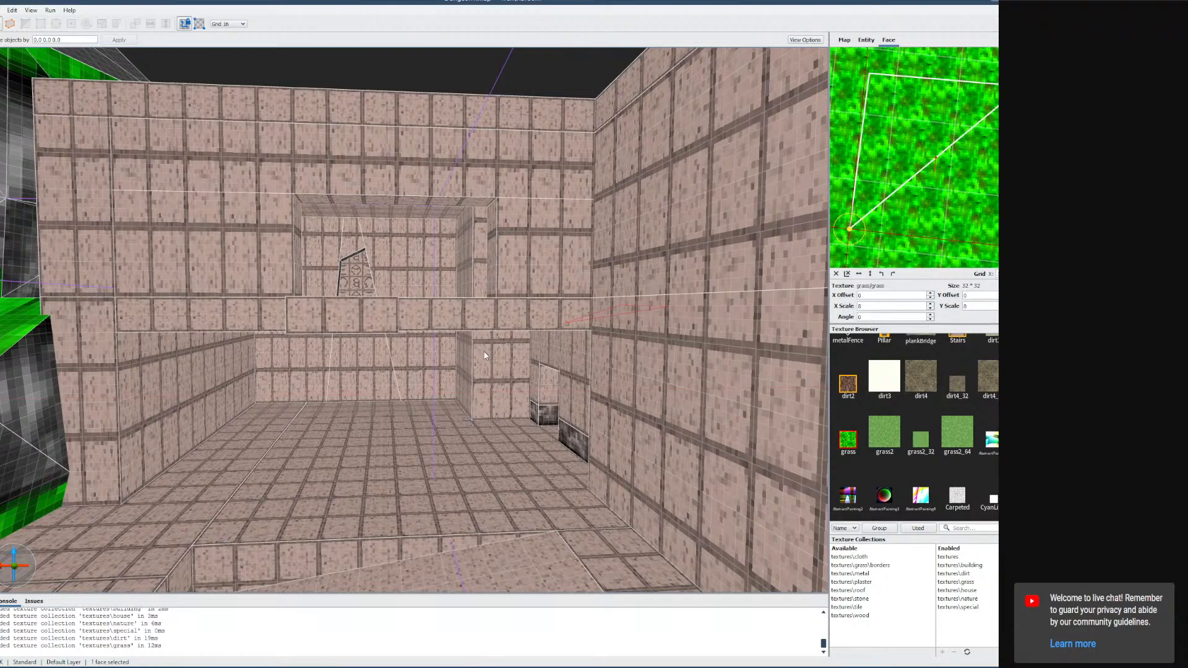
{"action": "scroll", "coordinate": [505, 339], "scroll_direction": "up", "scroll_amount": 5}
{"action": "scroll", "coordinate": [522, 337], "scroll_direction": "up", "scroll_amount": 5}
{"action": "right_click_drag", "start_coordinate": [504, 335], "coordinate": [434, 334]}
{"action": "scroll", "coordinate": [513, 342], "scroll_direction": "down", "scroll_amount": 4}
{"action": "scroll", "coordinate": [513, 343], "scroll_direction": "down", "scroll_amount": 3}
{"action": "scroll", "coordinate": [486, 351], "scroll_direction": "down", "scroll_amount": 2}
{"action": "scroll", "coordinate": [484, 353], "scroll_direction": "up", "scroll_amount": 2}
{"action": "key", "text": "w"}
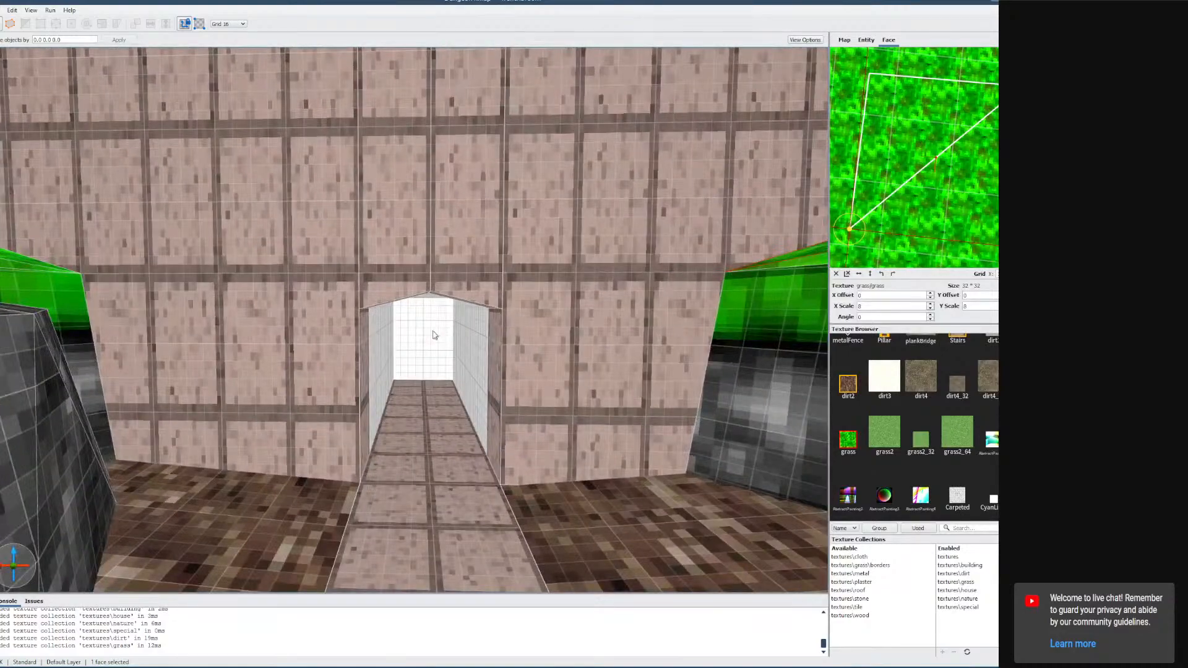
Select the brushes around the passage doorway and orbit to inspect the wall above it.
{"action": "left_click", "coordinate": [434, 334]}
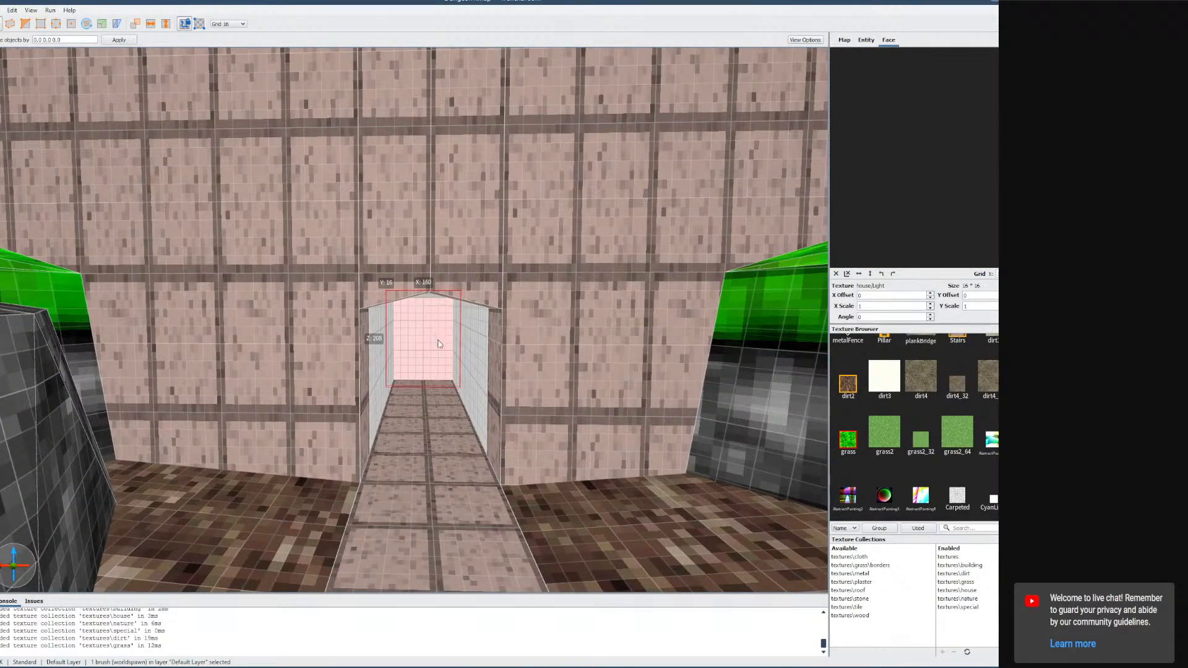
{"action": "left_click", "coordinate": [109, 84]}
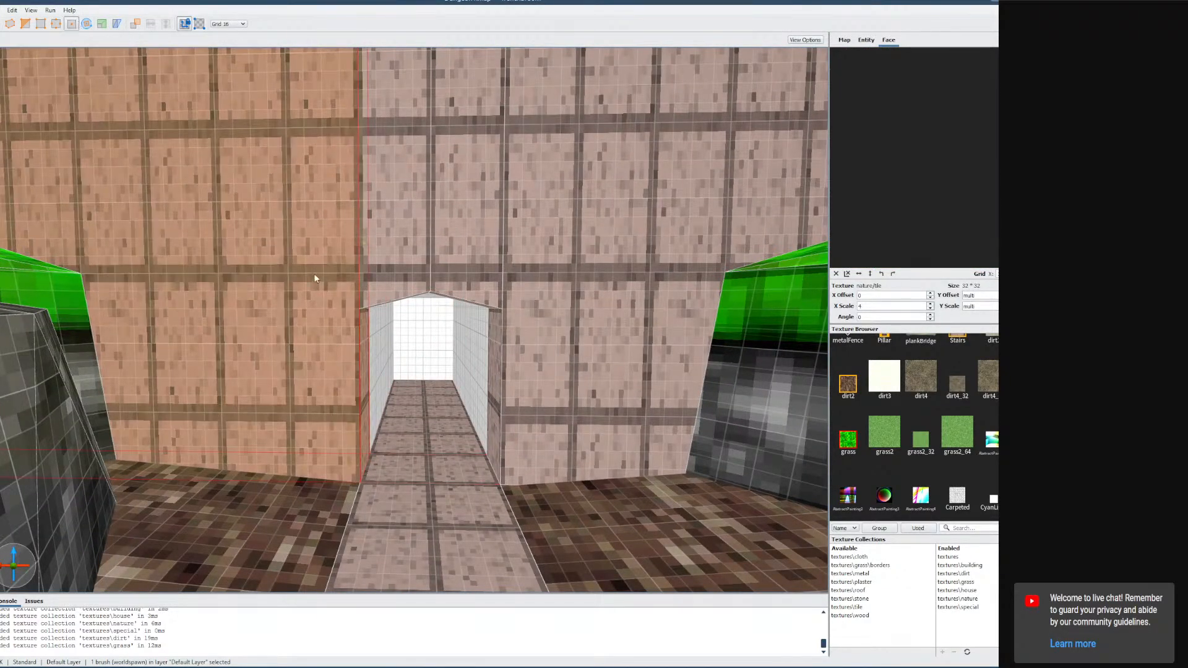
{"action": "right_click_drag", "start_coordinate": [313, 276], "coordinate": [353, 296]}
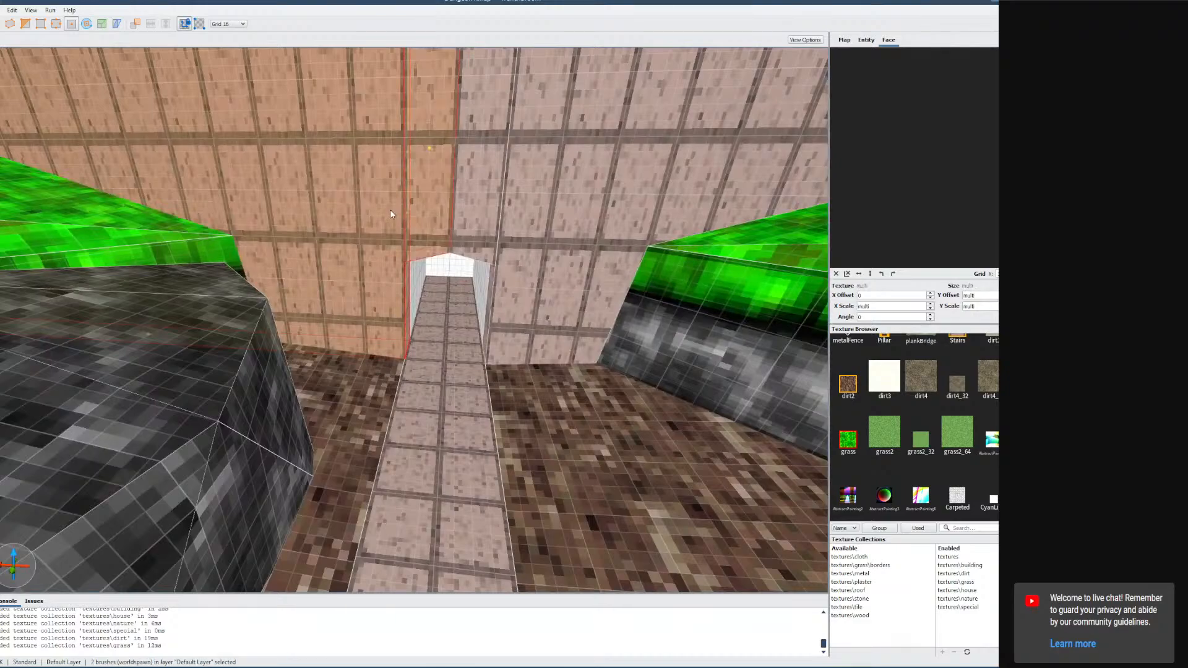
{"action": "right_click_drag", "start_coordinate": [389, 214], "coordinate": [525, 284]}
{"action": "key", "text": "Escape"}
{"action": "key", "text": "Escape"}
{"action": "mouse_move", "coordinate": [514, 324]}
{"action": "right_mouse_down"}
{"action": "mouse_move", "coordinate": [512, 310]}
{"action": "mouse_move", "coordinate": [442, 345]}
{"action": "mouse_move", "coordinate": [493, 277]}
{"action": "mouse_move", "coordinate": [494, 385]}
{"action": "mouse_move", "coordinate": [456, 386]}
{"action": "mouse_move", "coordinate": [447, 364]}
{"action": "right_mouse_up"}
{"action": "left_click", "coordinate": [442, 345]}
{"action": "key", "text": "w"}
{"action": "key", "text": "s"}
{"action": "key", "text": "d"}
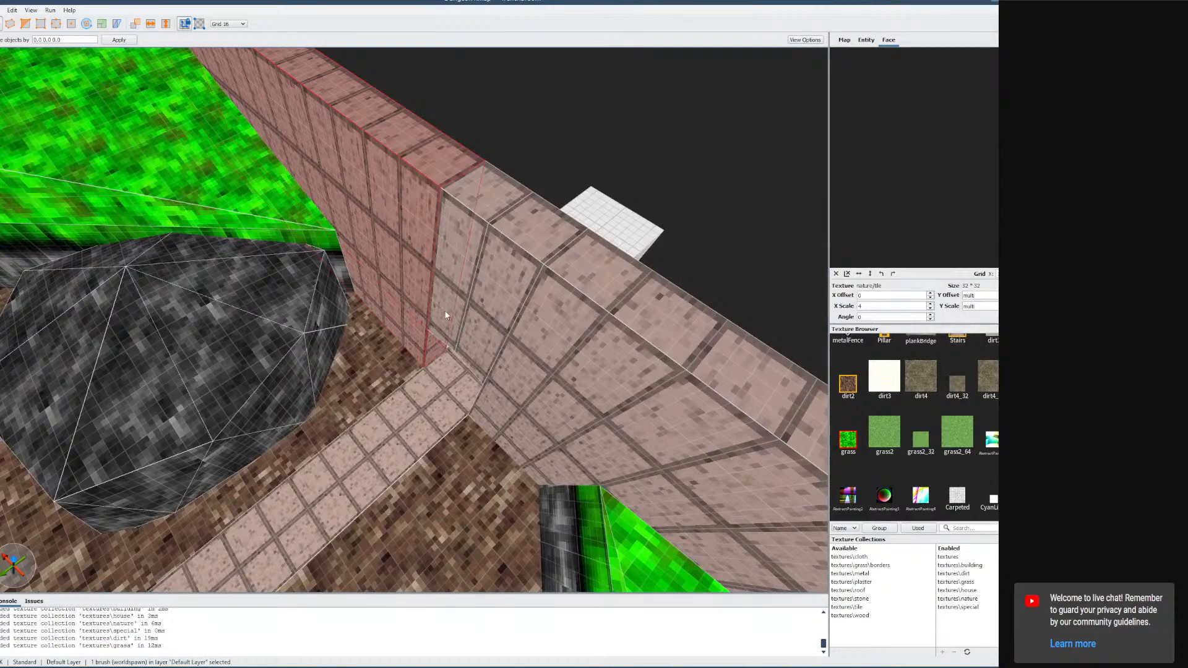
Switch to Google Chrome, opening it from the Start menu.
{"action": "mouse_move", "coordinate": [83, 667]}
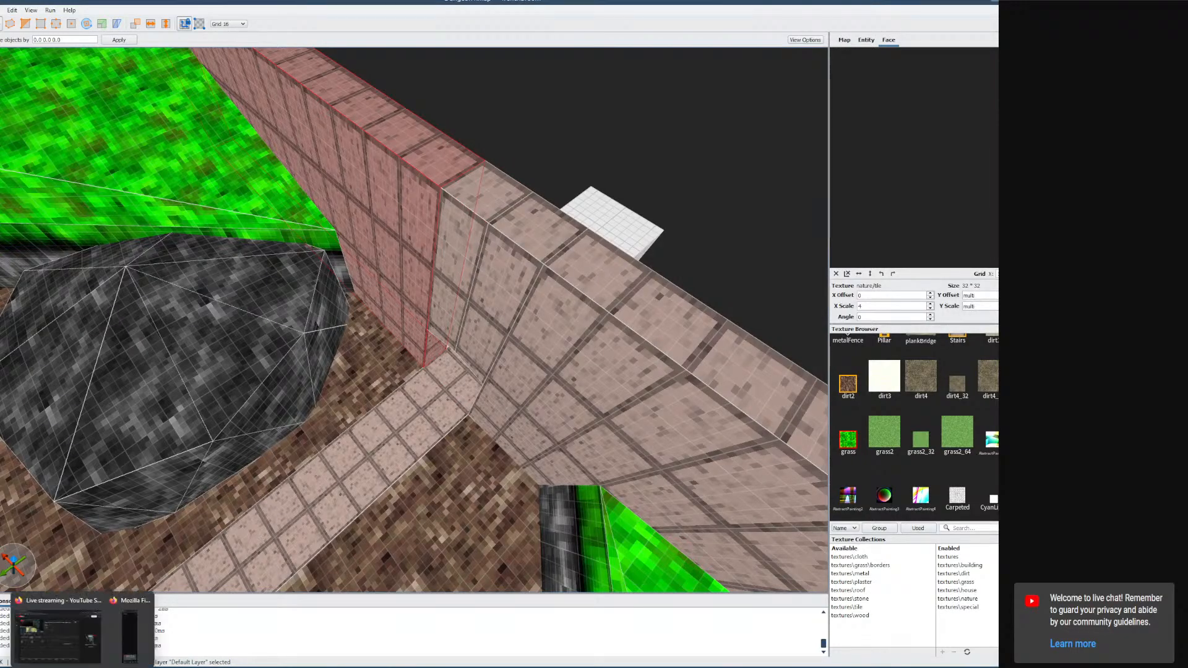
{"action": "key", "text": "super"}
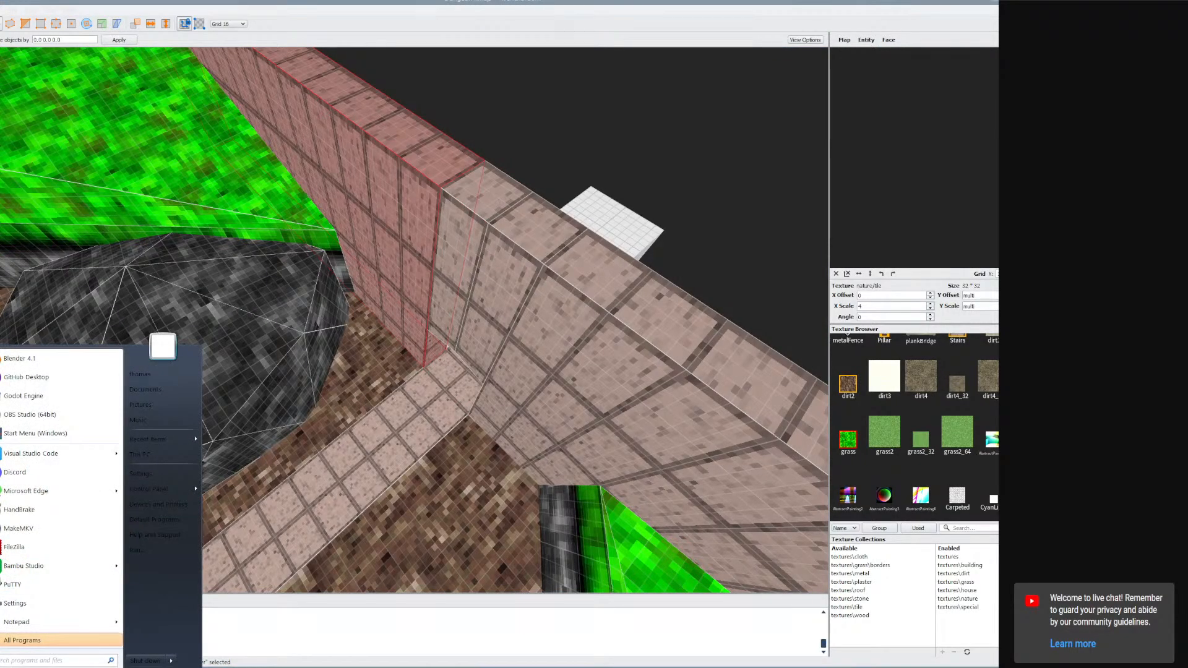
{"action": "type", "text": "calc"}
{"action": "key", "text": "Return"}
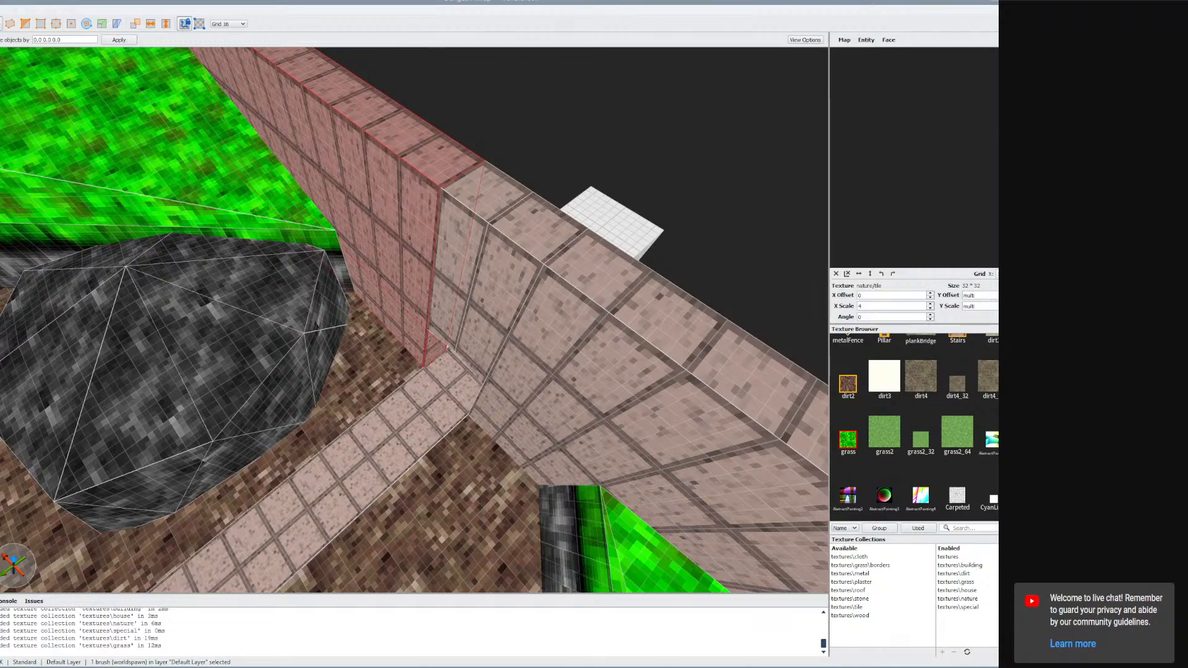
{"action": "key", "text": "super"}
{"action": "type", "text": "chrome"}
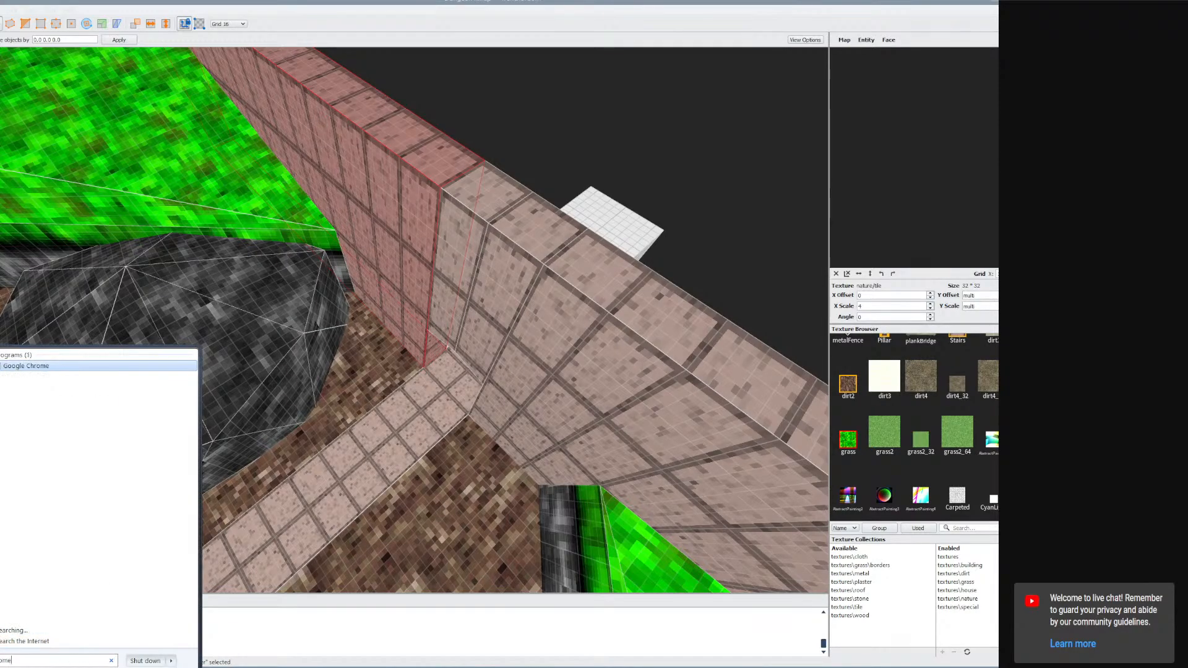
{"action": "left_click", "coordinate": [53, 516]}
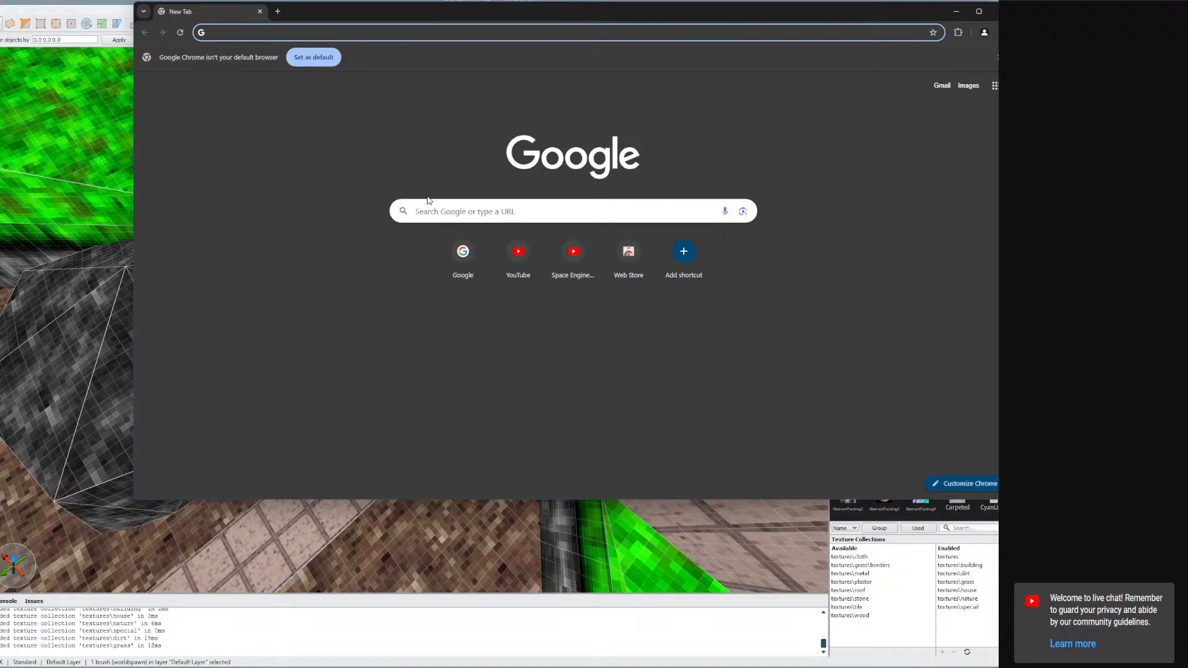
Search Google for concave and then convex, then close the browser.
{"action": "type", "text": "concave"}
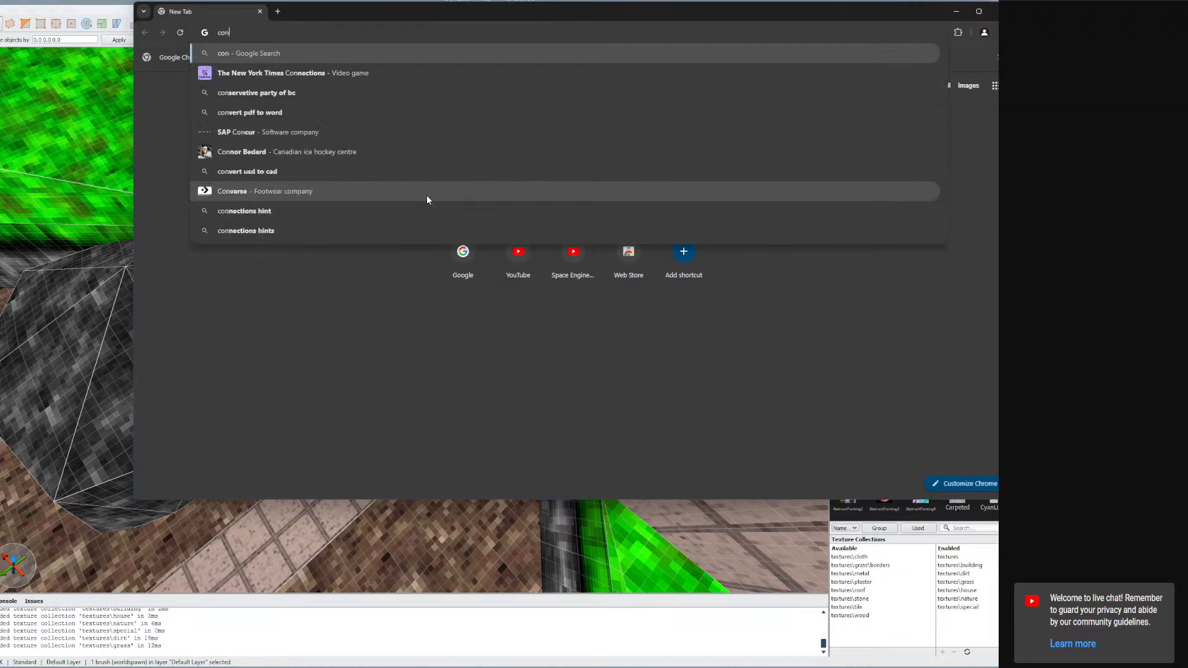
{"action": "key", "text": "Return"}
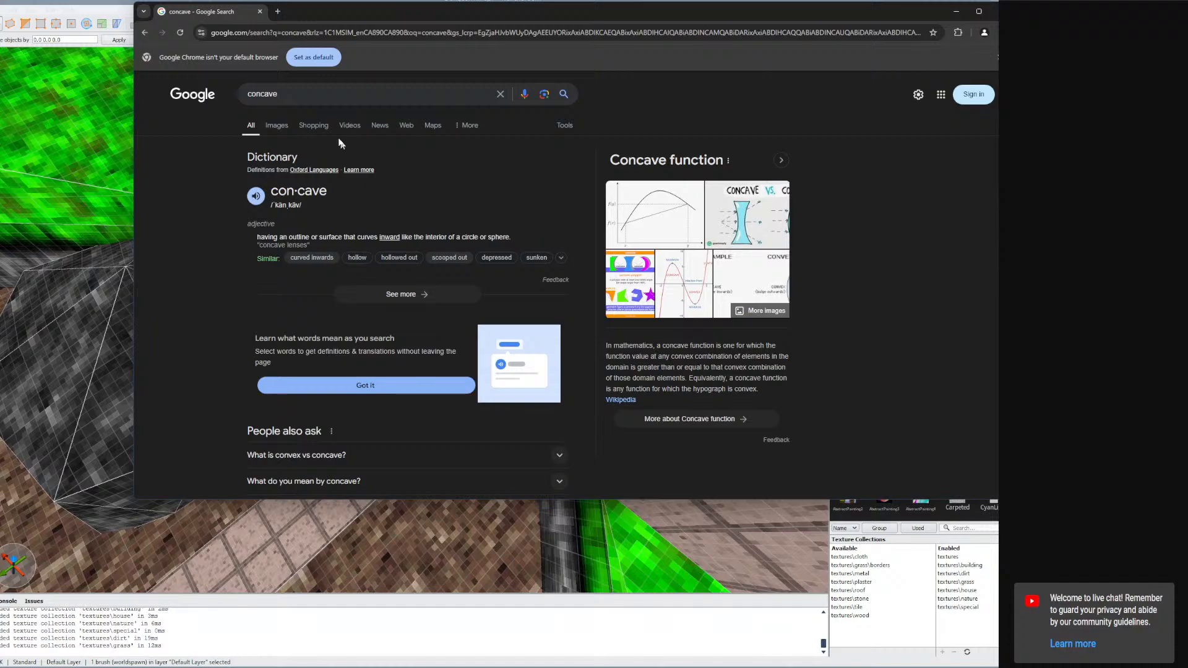
{"action": "type", "text": "convex"}
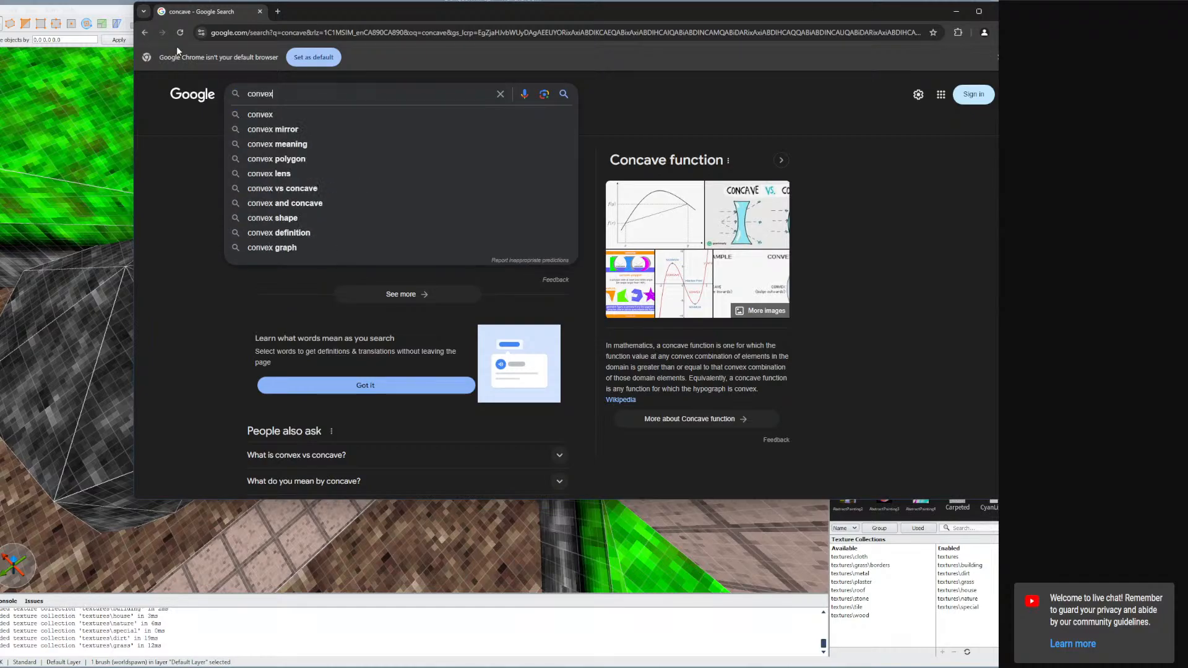
{"action": "key", "text": "Return"}
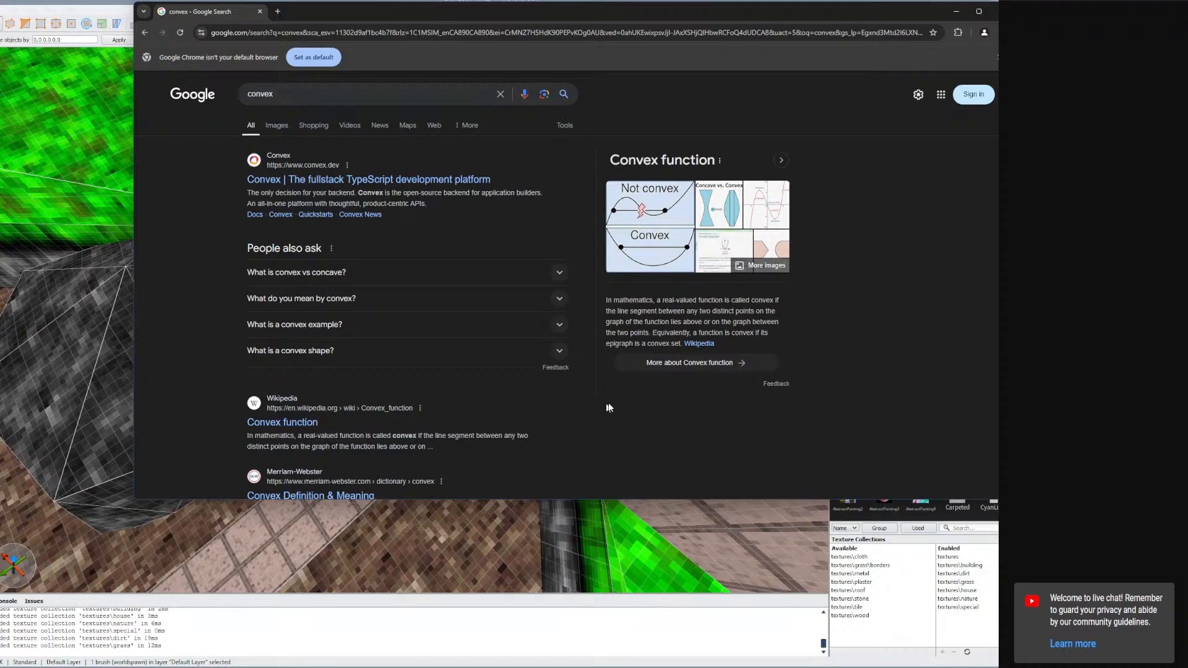
{"action": "left_click", "coordinate": [1002, 11]}
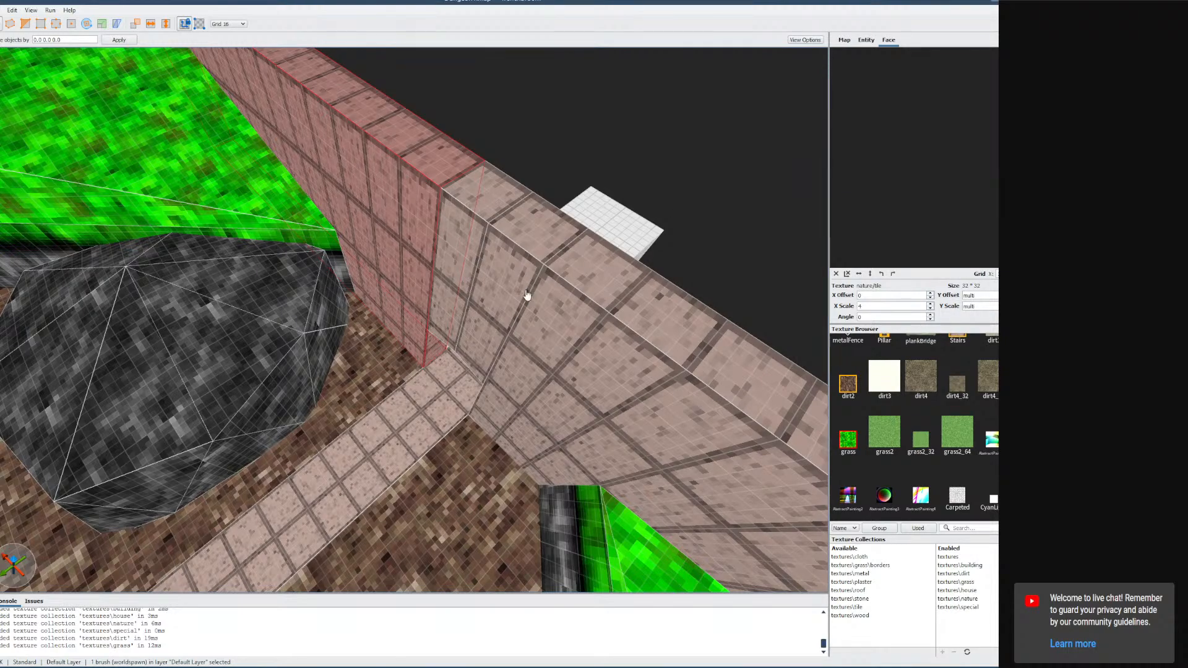
Navigate the camera back around the grass ledge and the room floor.
{"action": "right_click_drag", "start_coordinate": [527, 296], "coordinate": [460, 263]}
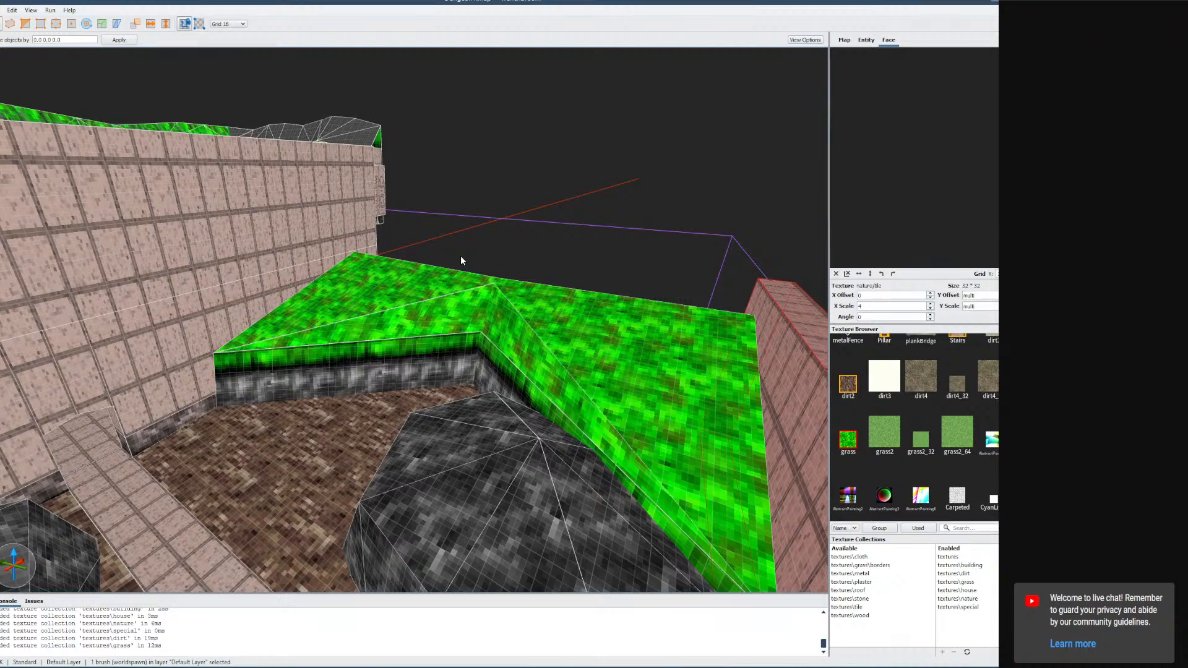
{"action": "mouse_move", "coordinate": [526, 339]}
{"action": "right_mouse_down"}
{"action": "mouse_move", "coordinate": [510, 324]}
{"action": "mouse_move", "coordinate": [515, 312]}
{"action": "mouse_move", "coordinate": [496, 310]}
{"action": "mouse_move", "coordinate": [580, 348]}
{"action": "mouse_move", "coordinate": [645, 347]}
{"action": "mouse_move", "coordinate": [646, 326]}
{"action": "mouse_move", "coordinate": [656, 336]}
{"action": "mouse_move", "coordinate": [636, 379]}
{"action": "mouse_move", "coordinate": [637, 335]}
{"action": "mouse_move", "coordinate": [638, 385]}
{"action": "mouse_move", "coordinate": [634, 348]}
{"action": "mouse_move", "coordinate": [644, 369]}
{"action": "mouse_move", "coordinate": [682, 308]}
{"action": "mouse_move", "coordinate": [834, 330]}
{"action": "mouse_move", "coordinate": [663, 303]}
{"action": "mouse_move", "coordinate": [742, 347]}
{"action": "mouse_move", "coordinate": [835, 375]}
{"action": "mouse_move", "coordinate": [763, 362]}
{"action": "right_mouse_up"}
{"action": "key", "text": "w"}
{"action": "key", "text": "d"}
{"action": "key", "text": "w"}
{"action": "key", "text": "w"}
{"action": "left_click", "coordinate": [494, 315]}
{"action": "key", "text": "w"}
{"action": "key", "text": "w"}
{"action": "key", "text": "w"}
{"action": "key", "text": "s"}
{"action": "key", "text": "w"}
Try dragging the selected floor brush face, undoing each attempt.
{"action": "left_click", "coordinate": [531, 342]}
{"action": "right_click_drag", "start_coordinate": [530, 343], "coordinate": [463, 342]}
{"action": "key", "text": "s"}
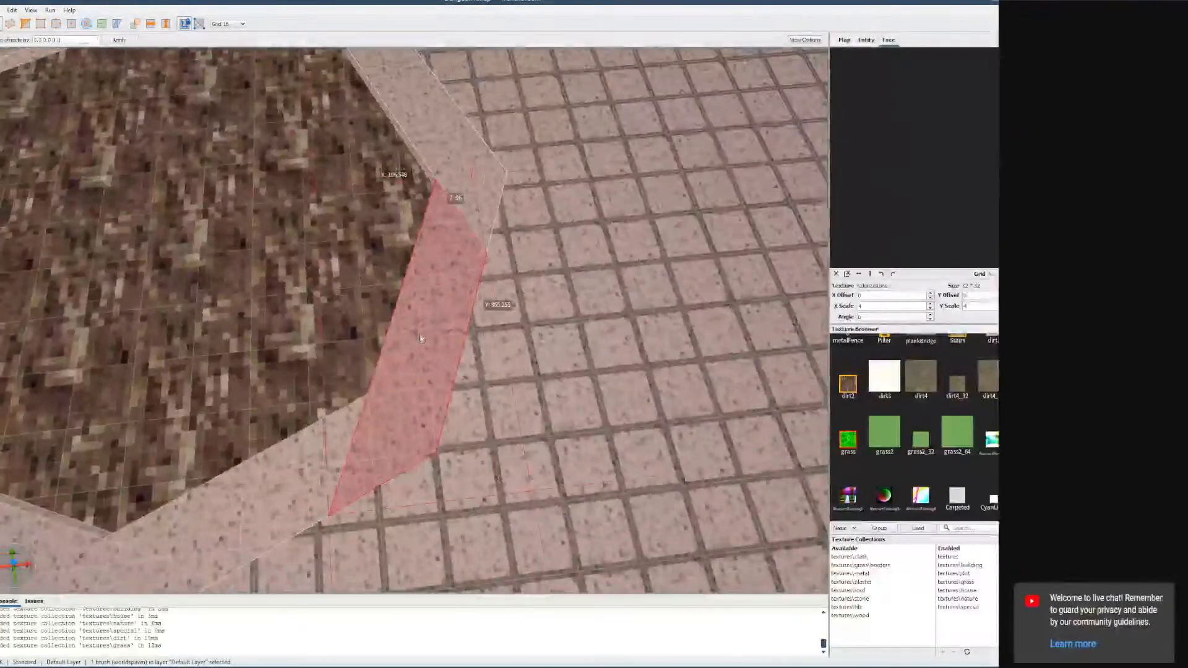
{"action": "mouse_move", "coordinate": [463, 342]}
{"action": "left_mouse_down"}
{"action": "mouse_move", "coordinate": [587, 406]}
{"action": "mouse_move", "coordinate": [687, 331]}
{"action": "left_mouse_up"}
{"action": "key", "text": "ctrl+z"}
{"action": "mouse_move", "coordinate": [687, 331]}
{"action": "right_mouse_down"}
{"action": "mouse_move", "coordinate": [602, 347]}
{"action": "mouse_move", "coordinate": [645, 338]}
{"action": "mouse_move", "coordinate": [615, 332]}
{"action": "mouse_move", "coordinate": [578, 353]}
{"action": "mouse_move", "coordinate": [551, 316]}
{"action": "mouse_move", "coordinate": [599, 343]}
{"action": "mouse_move", "coordinate": [529, 301]}
{"action": "mouse_move", "coordinate": [476, 363]}
{"action": "right_mouse_up"}
{"action": "key", "text": "s"}
{"action": "key", "text": "w"}
{"action": "key", "text": "s"}
{"action": "key", "text": "w"}
{"action": "key", "text": "s"}
{"action": "left_click", "coordinate": [477, 363]}
{"action": "mouse_move", "coordinate": [481, 361]}
{"action": "left_mouse_down"}
{"action": "mouse_move", "coordinate": [406, 438]}
{"action": "mouse_move", "coordinate": [443, 486]}
{"action": "left_mouse_up"}
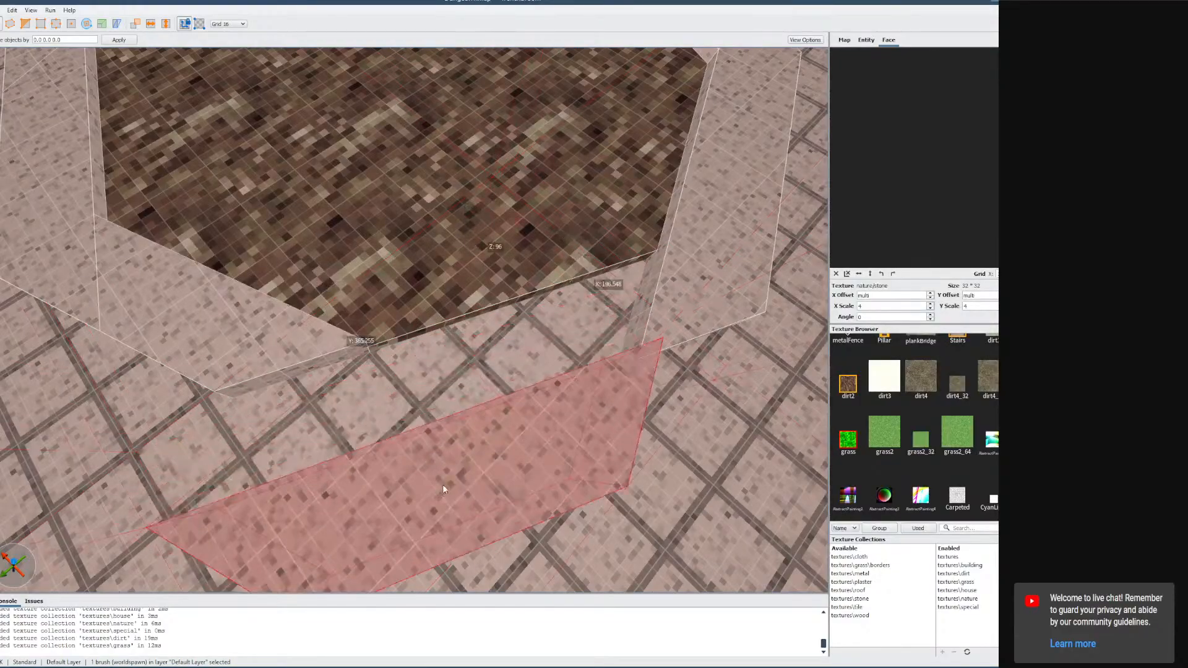
{"action": "key", "text": "ctrl+z"}
{"action": "mouse_move", "coordinate": [443, 485]}
{"action": "right_mouse_down"}
{"action": "mouse_move", "coordinate": [466, 467]}
{"action": "mouse_move", "coordinate": [463, 375]}
{"action": "mouse_move", "coordinate": [530, 465]}
{"action": "mouse_move", "coordinate": [644, 440]}
{"action": "mouse_move", "coordinate": [867, 433]}
{"action": "mouse_move", "coordinate": [727, 419]}
{"action": "mouse_move", "coordinate": [766, 419]}
{"action": "mouse_move", "coordinate": [500, 421]}
{"action": "mouse_move", "coordinate": [815, 417]}
{"action": "mouse_move", "coordinate": [811, 428]}
{"action": "mouse_move", "coordinate": [796, 426]}
{"action": "mouse_move", "coordinate": [802, 406]}
{"action": "mouse_move", "coordinate": [795, 421]}
{"action": "mouse_move", "coordinate": [578, 385]}
{"action": "right_mouse_up"}
Select the wall column above the passage doorway and delete it.
{"action": "key", "text": "w"}
{"action": "key", "text": "w"}
{"action": "left_click", "coordinate": [447, 309]}
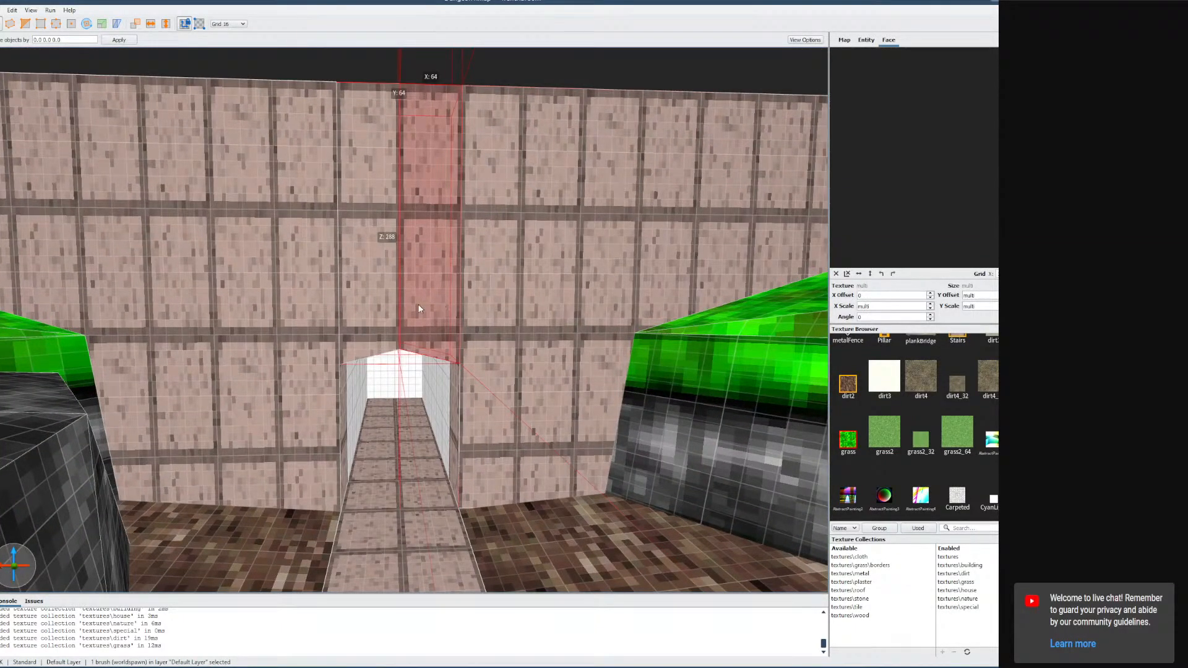
{"action": "key", "text": "Delete"}
Select the wall brush beside the opened gap and reshape it with the brush editing tools.
{"action": "left_click", "coordinate": [395, 301]}
{"action": "left_click", "coordinate": [73, 25]}
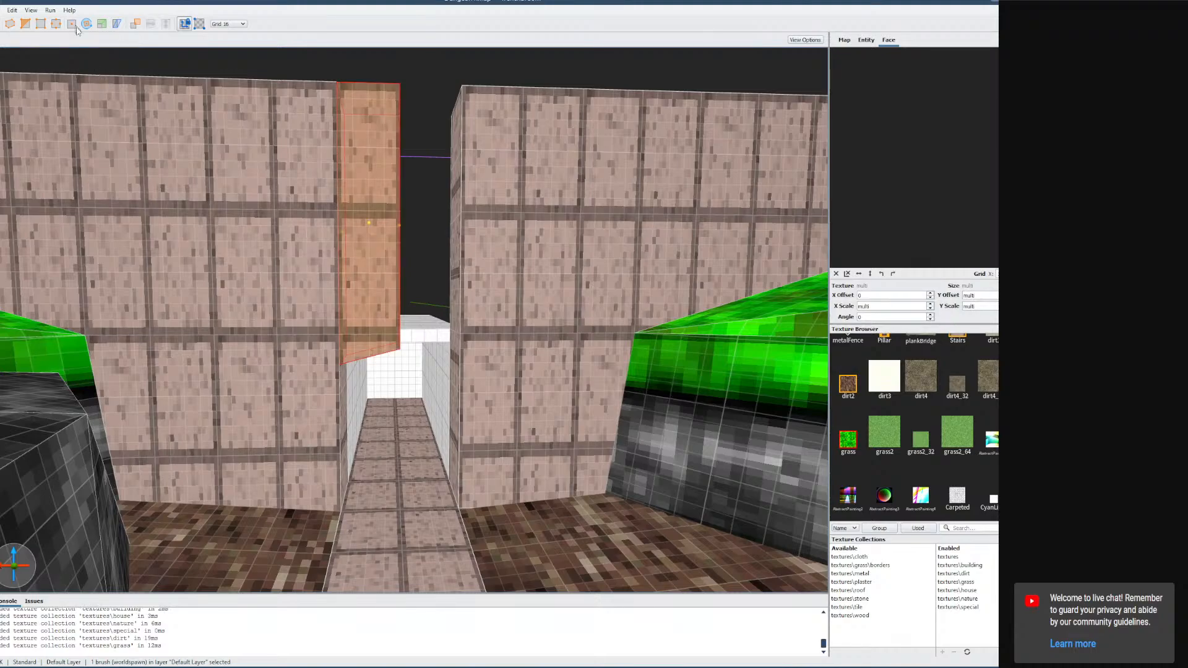
{"action": "left_click", "coordinate": [56, 25]}
{"action": "key", "text": "w"}
{"action": "mouse_move", "coordinate": [378, 272]}
{"action": "right_mouse_down"}
{"action": "mouse_move", "coordinate": [388, 313]}
{"action": "mouse_move", "coordinate": [382, 297]}
{"action": "right_mouse_up"}
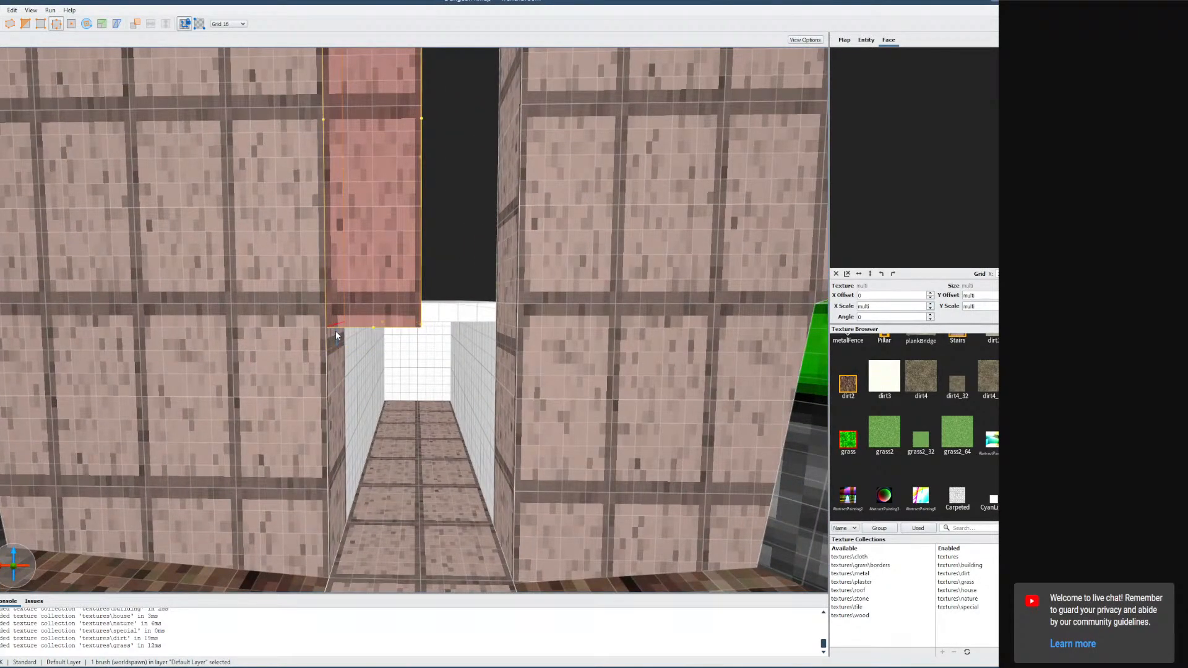
{"action": "left_click", "coordinate": [70, 27]}
{"action": "mouse_move", "coordinate": [337, 266]}
{"action": "right_mouse_down"}
{"action": "mouse_move", "coordinate": [356, 279]}
{"action": "mouse_move", "coordinate": [337, 313]}
{"action": "mouse_move", "coordinate": [325, 264]}
{"action": "mouse_move", "coordinate": [330, 310]}
{"action": "right_mouse_up"}
{"action": "key", "text": "s"}
{"action": "key", "text": "w"}
{"action": "key", "text": "s"}
{"action": "left_click_drag", "start_coordinate": [387, 238], "coordinate": [464, 233]}
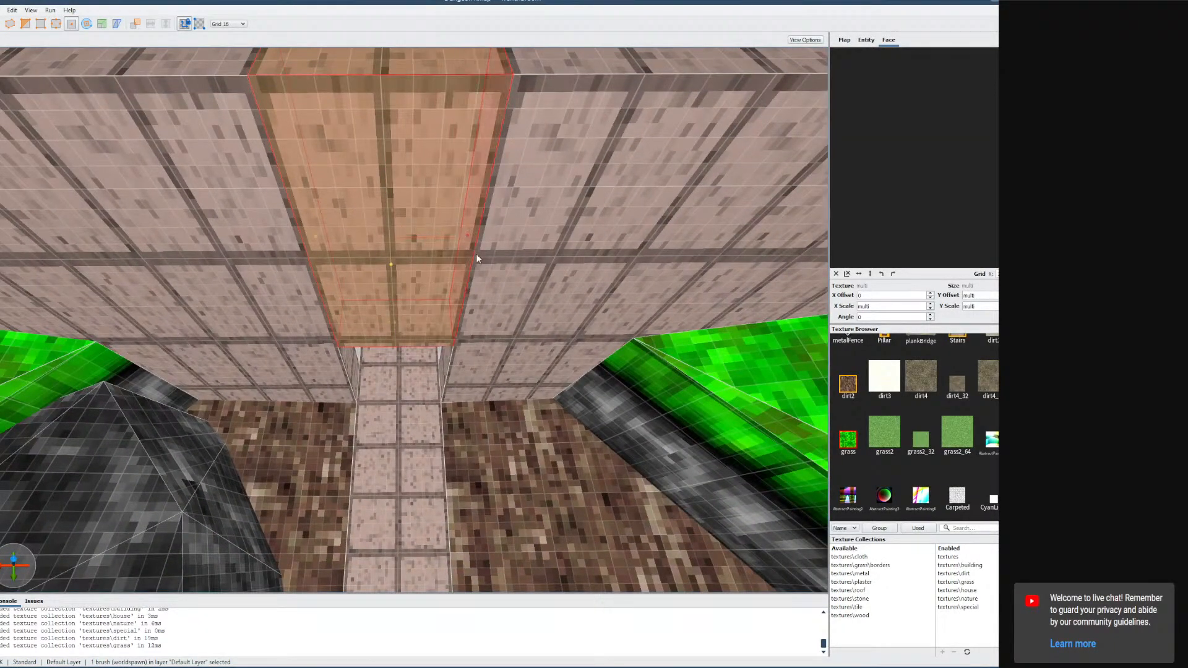
{"action": "key", "text": "s"}
{"action": "mouse_move", "coordinate": [348, 285]}
{"action": "right_mouse_down"}
{"action": "mouse_move", "coordinate": [349, 274]}
{"action": "mouse_move", "coordinate": [345, 328]}
{"action": "right_mouse_up"}
{"action": "left_click", "coordinate": [345, 327]}
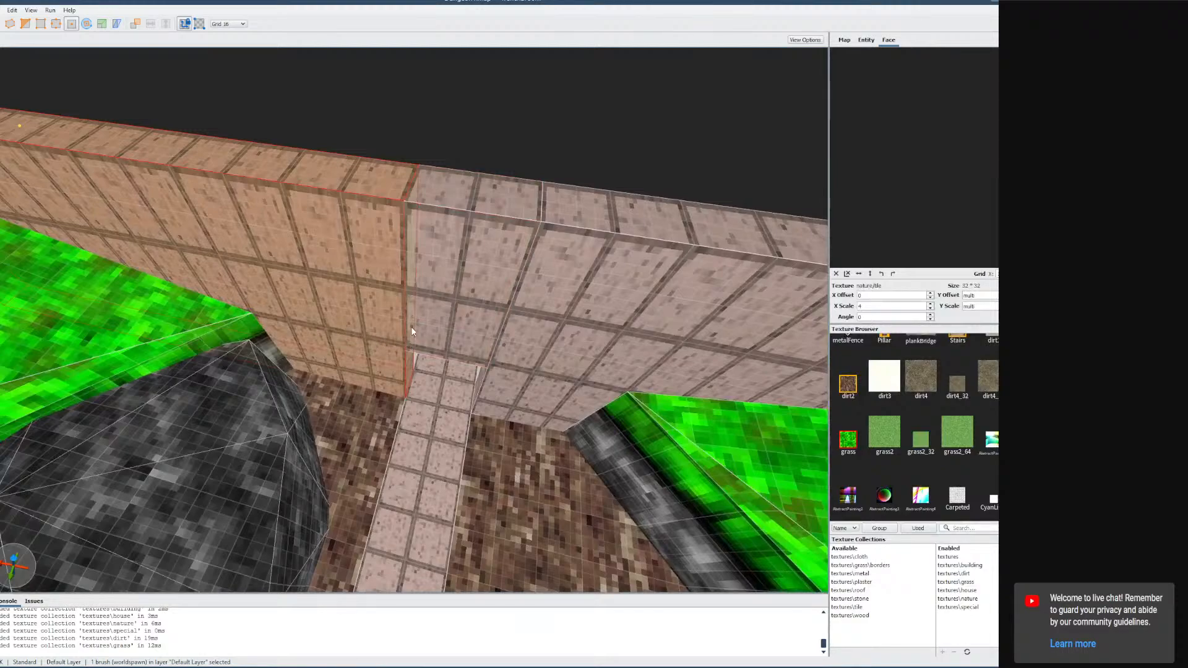
Shorten the wall brushes on both sides of the passage gap by pulling their faces back.
{"action": "left_click_drag", "start_coordinate": [411, 319], "coordinate": [373, 316]}
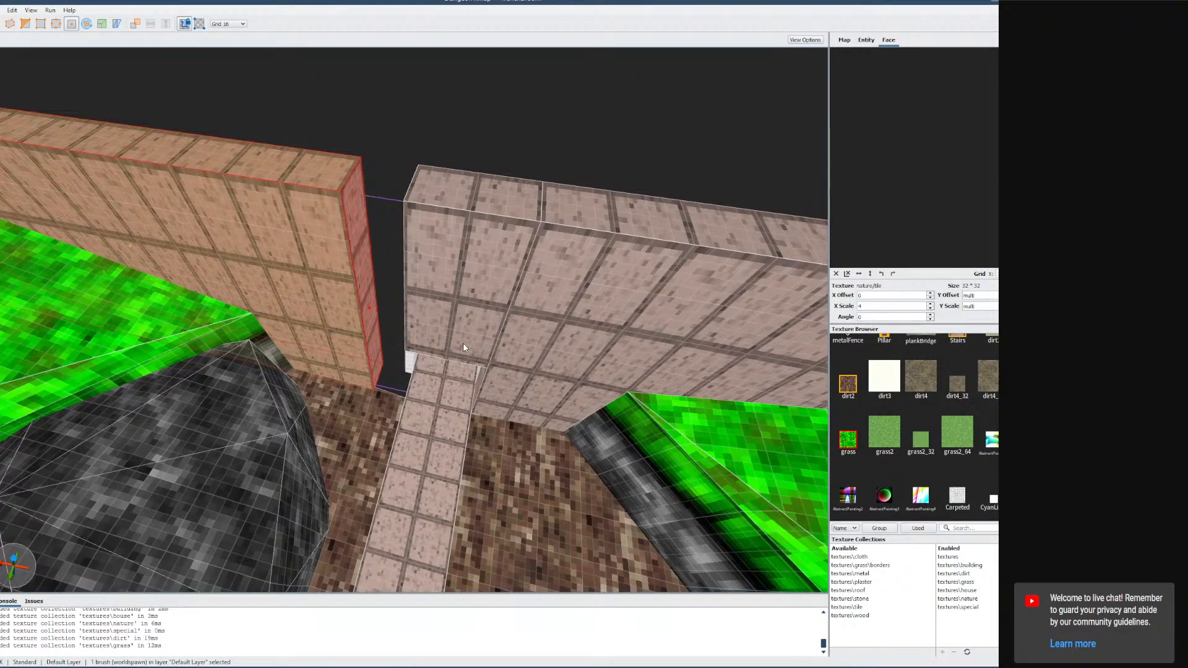
{"action": "mouse_move", "coordinate": [463, 343]}
{"action": "right_mouse_down"}
{"action": "mouse_move", "coordinate": [539, 378]}
{"action": "mouse_move", "coordinate": [507, 366]}
{"action": "right_mouse_up"}
{"action": "left_click", "coordinate": [464, 398]}
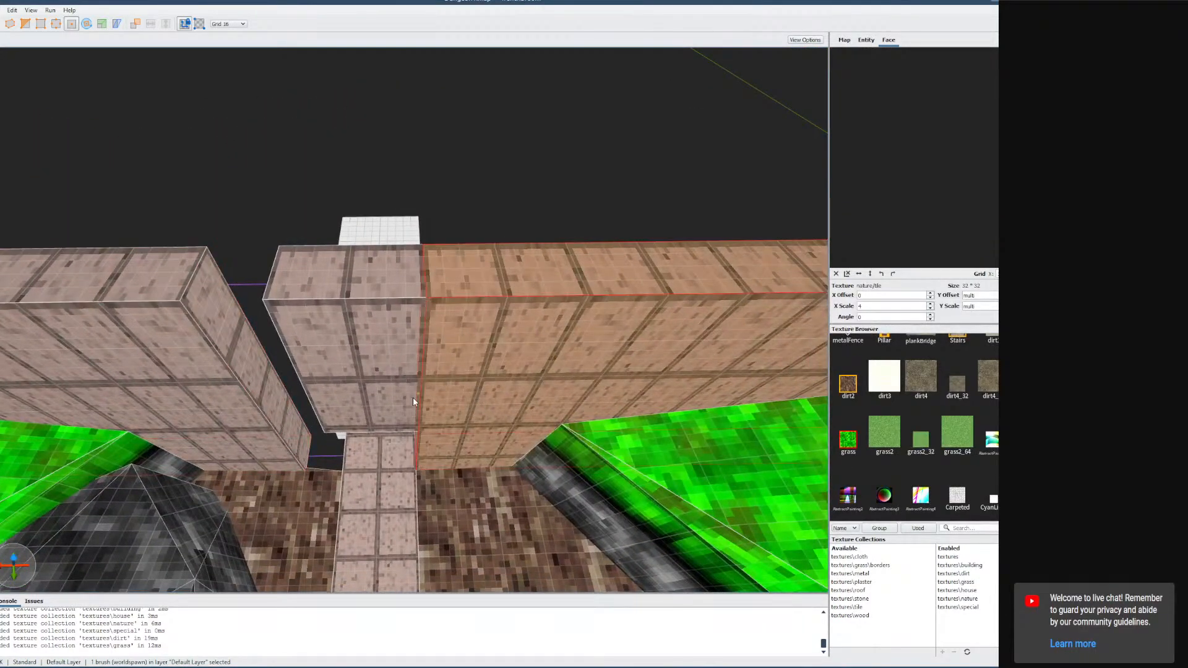
{"action": "mouse_move", "coordinate": [420, 392]}
{"action": "left_mouse_down"}
{"action": "mouse_move", "coordinate": [511, 386]}
{"action": "mouse_move", "coordinate": [466, 391]}
{"action": "left_mouse_up"}
{"action": "mouse_move", "coordinate": [469, 390]}
{"action": "right_mouse_down"}
{"action": "mouse_move", "coordinate": [476, 404]}
{"action": "mouse_move", "coordinate": [446, 413]}
{"action": "mouse_move", "coordinate": [429, 402]}
{"action": "mouse_move", "coordinate": [471, 394]}
{"action": "mouse_move", "coordinate": [460, 396]}
{"action": "mouse_move", "coordinate": [463, 372]}
{"action": "right_mouse_up"}
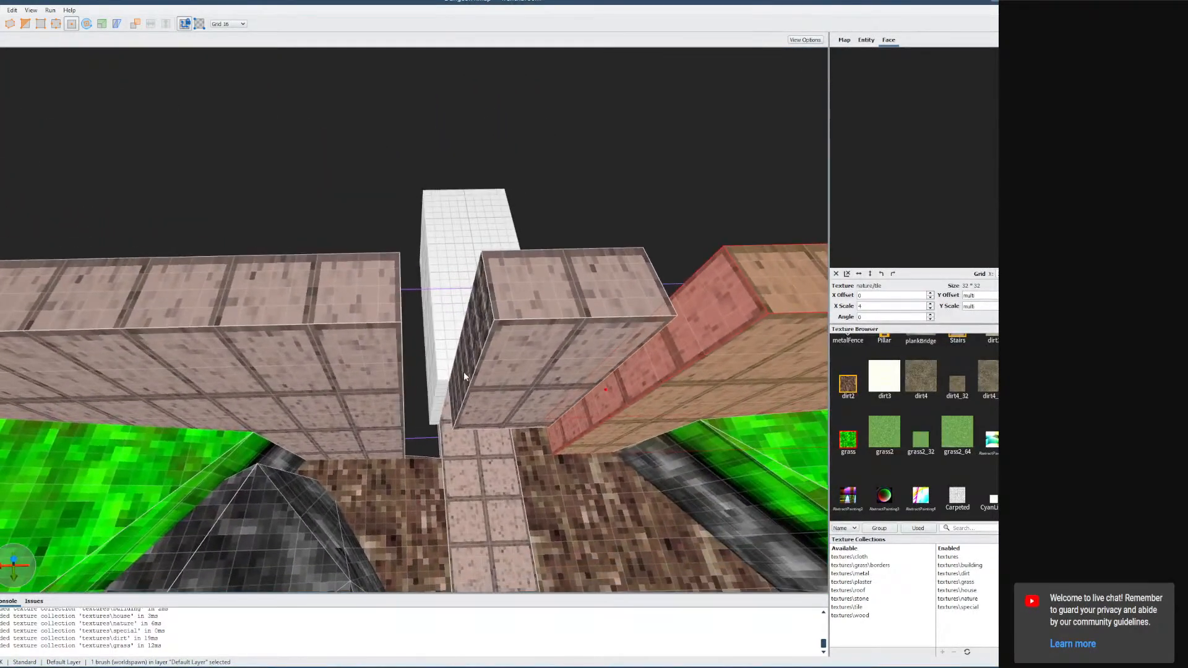
Select the brush above the passage doorway and raise its lower face to heighten the opening.
{"action": "left_click", "coordinate": [464, 365]}
{"action": "left_click_drag", "start_coordinate": [464, 365], "coordinate": [404, 364], "text": "shift"}
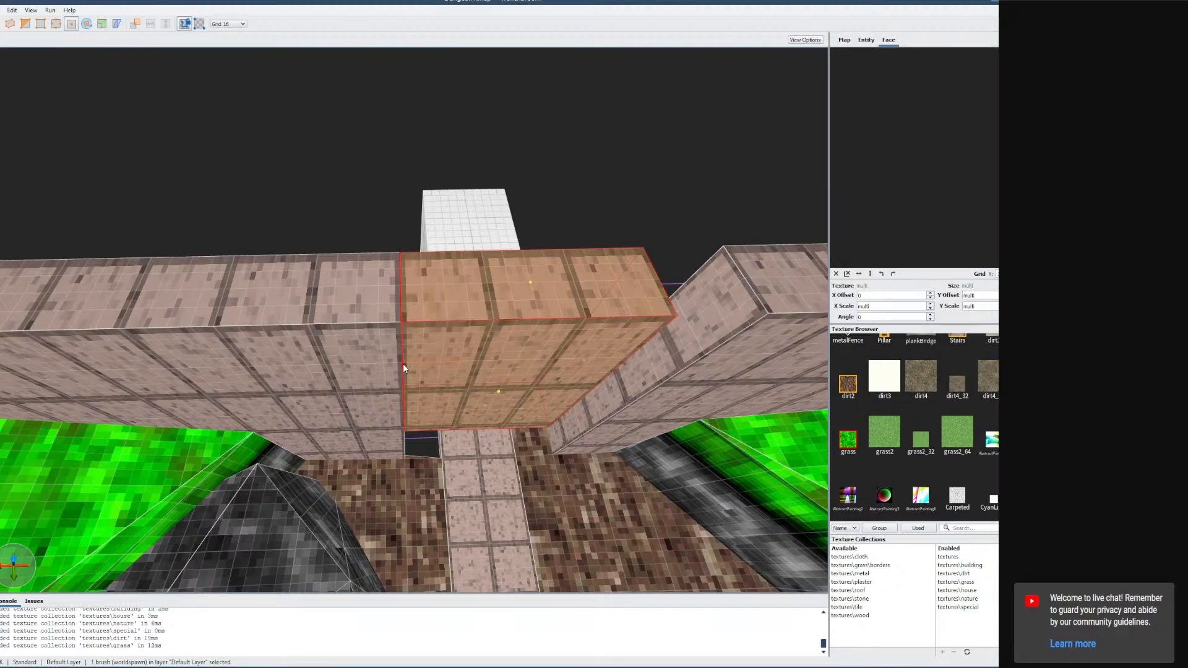
{"action": "mouse_move", "coordinate": [405, 364]}
{"action": "right_mouse_down"}
{"action": "mouse_move", "coordinate": [417, 367]}
{"action": "mouse_move", "coordinate": [373, 355]}
{"action": "right_mouse_up"}
{"action": "key", "text": "d"}
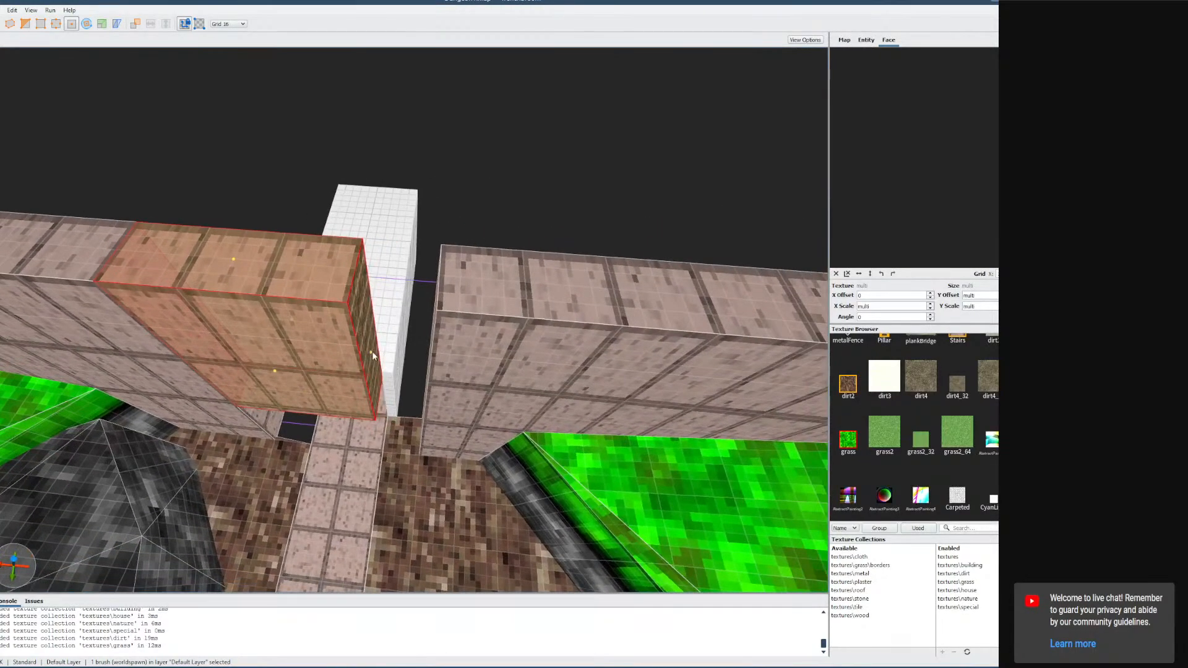
{"action": "left_click_drag", "start_coordinate": [374, 355], "coordinate": [424, 358], "text": "shift"}
{"action": "key", "text": "w"}
{"action": "mouse_move", "coordinate": [414, 414]}
{"action": "right_mouse_down"}
{"action": "mouse_move", "coordinate": [331, 441]}
{"action": "mouse_move", "coordinate": [449, 337]}
{"action": "mouse_move", "coordinate": [403, 345]}
{"action": "right_mouse_up"}
{"action": "key", "text": "s"}
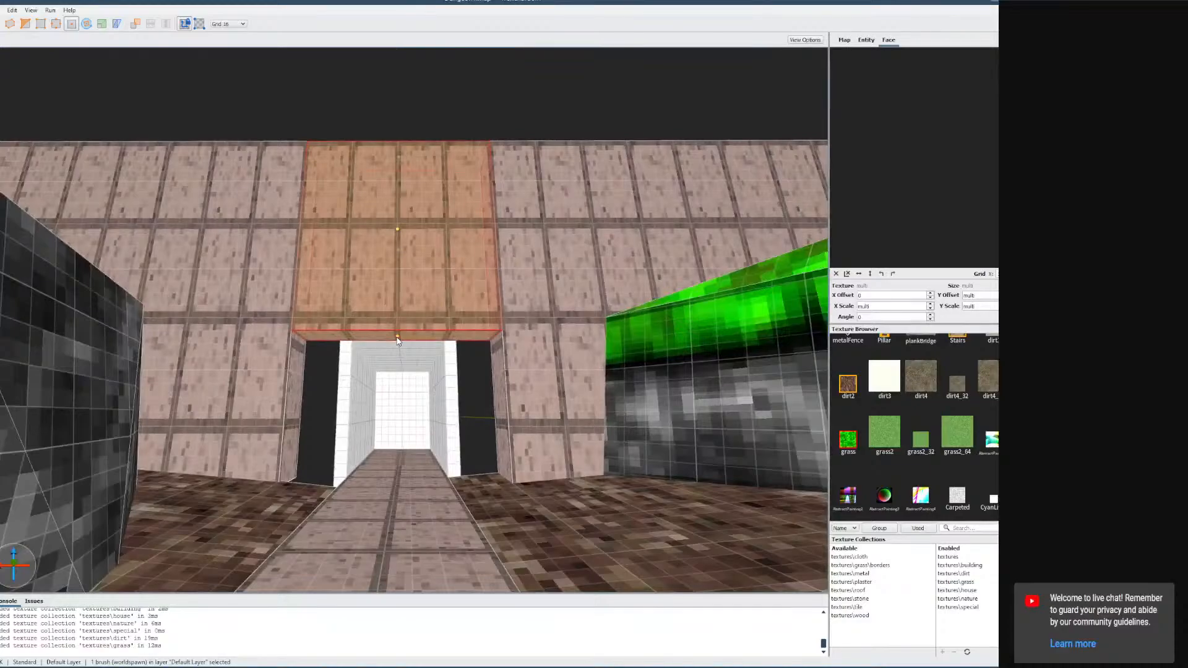
{"action": "left_click_drag", "start_coordinate": [398, 340], "coordinate": [399, 333], "text": "shift"}
{"action": "key", "text": "w"}
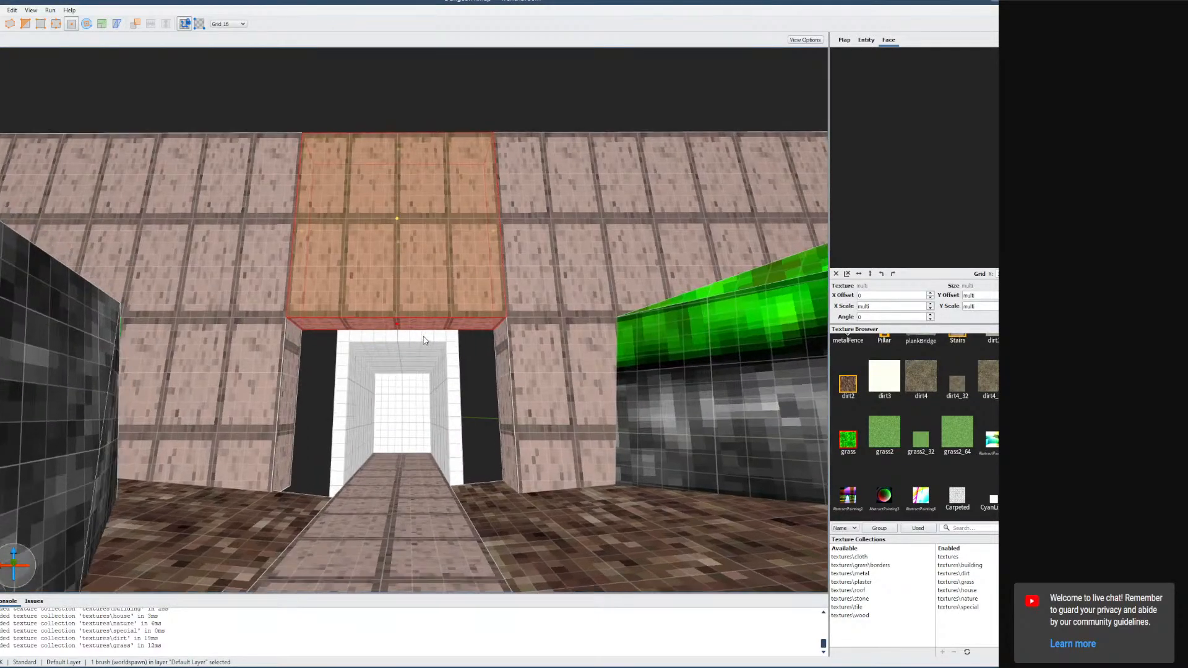
{"action": "right_click", "coordinate": [400, 336]}
{"action": "left_click_drag", "start_coordinate": [394, 327], "coordinate": [400, 199], "text": "shift"}
{"action": "right_click_drag", "start_coordinate": [440, 241], "coordinate": [444, 267]}
{"action": "key", "text": "s"}
{"action": "key", "text": "w"}
{"action": "key", "text": "Escape"}
Select and delete the light-textured passage brushes beyond the doorway one by one.
{"action": "left_click", "coordinate": [444, 268]}
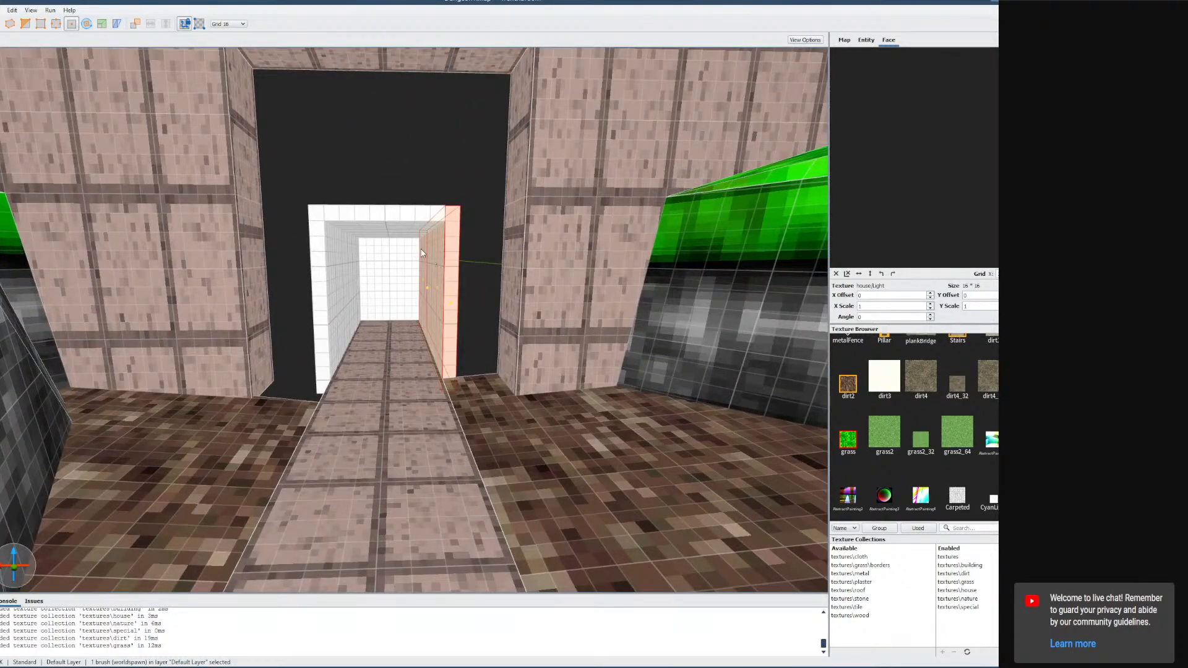
{"action": "key", "text": "Delete"}
{"action": "left_click", "coordinate": [404, 221]}
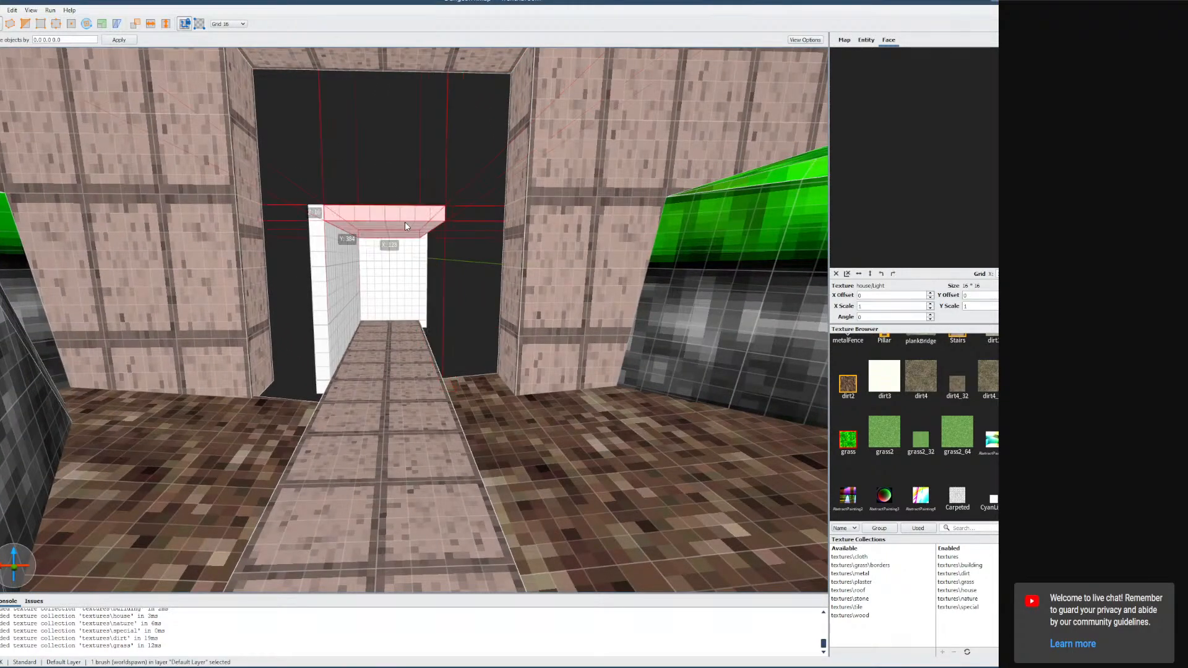
{"action": "key", "text": "Delete"}
{"action": "left_click", "coordinate": [350, 246]}
{"action": "key", "text": "Delete"}
{"action": "left_click", "coordinate": [394, 291]}
{"action": "key", "text": "Delete"}
Select the tiled floor path and shorten it so it ends at the doorway.
{"action": "left_click", "coordinate": [395, 323]}
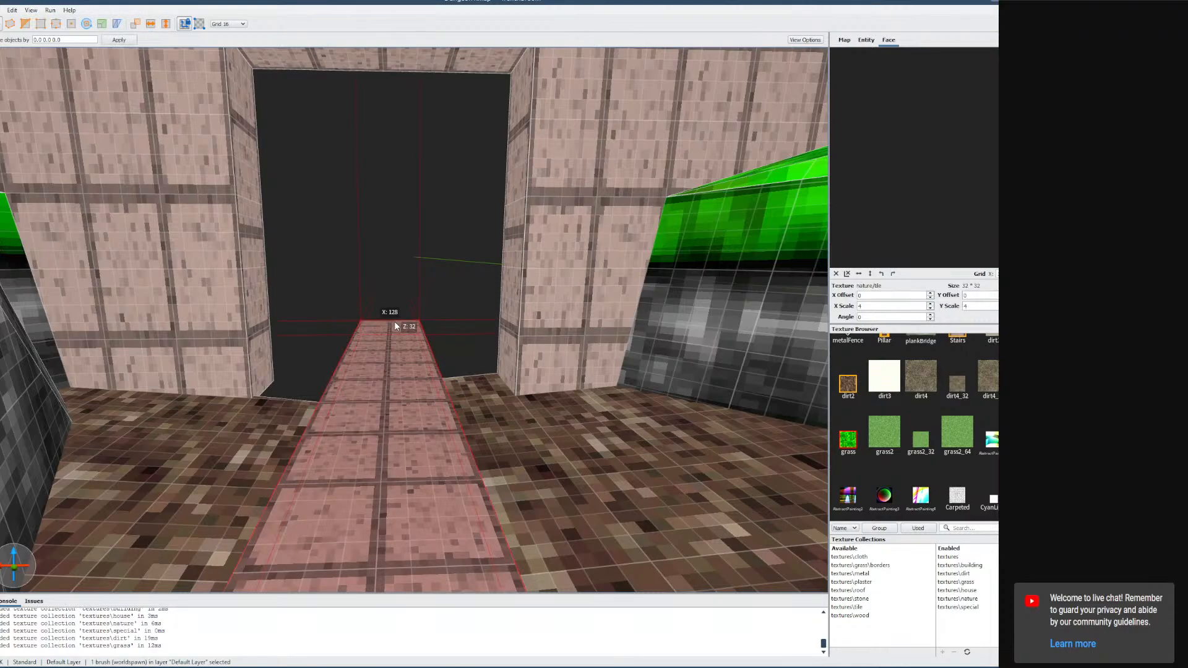
{"action": "mouse_move", "coordinate": [421, 339]}
{"action": "right_mouse_down"}
{"action": "mouse_move", "coordinate": [421, 322]}
{"action": "mouse_move", "coordinate": [420, 409]}
{"action": "mouse_move", "coordinate": [315, 404]}
{"action": "mouse_move", "coordinate": [328, 404]}
{"action": "right_mouse_up"}
{"action": "key", "text": "w"}
{"action": "key", "text": "s"}
{"action": "key", "text": "d"}
{"action": "left_click", "coordinate": [72, 25]}
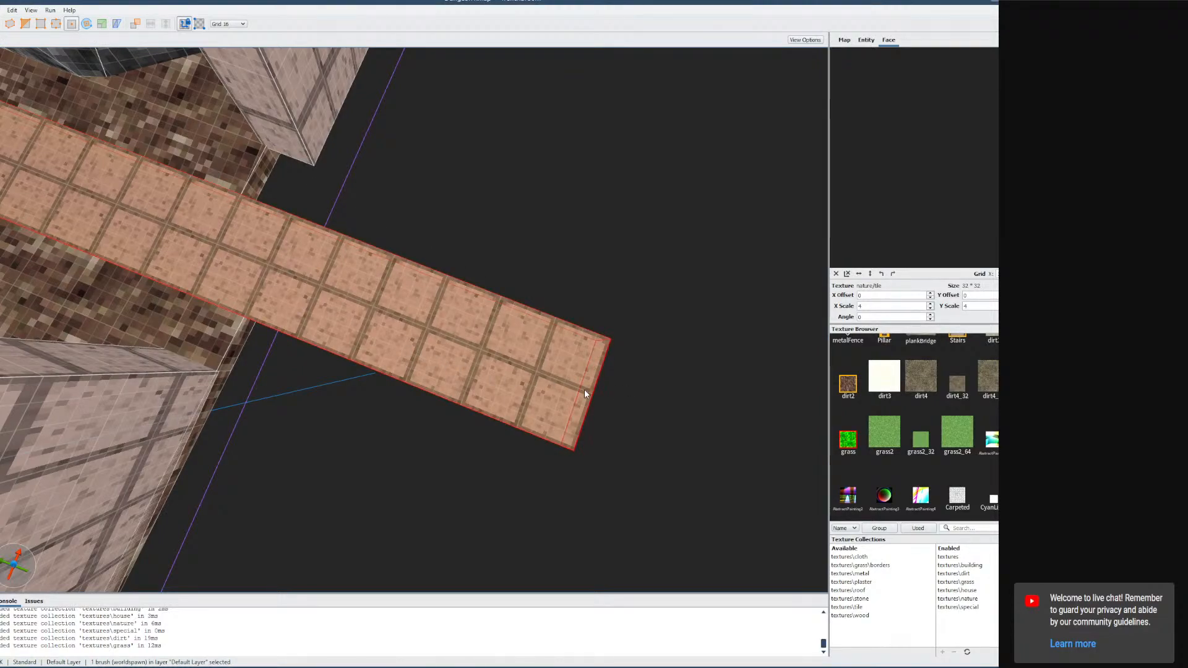
{"action": "mouse_move", "coordinate": [586, 391]}
{"action": "left_mouse_down"}
{"action": "mouse_move", "coordinate": [492, 365]}
{"action": "mouse_move", "coordinate": [225, 244]}
{"action": "left_mouse_up"}
{"action": "right_click_drag", "start_coordinate": [226, 244], "coordinate": [367, 205]}
{"action": "key", "text": "a"}
{"action": "key", "text": "s"}
{"action": "key", "text": "w"}
{"action": "key", "text": "s"}
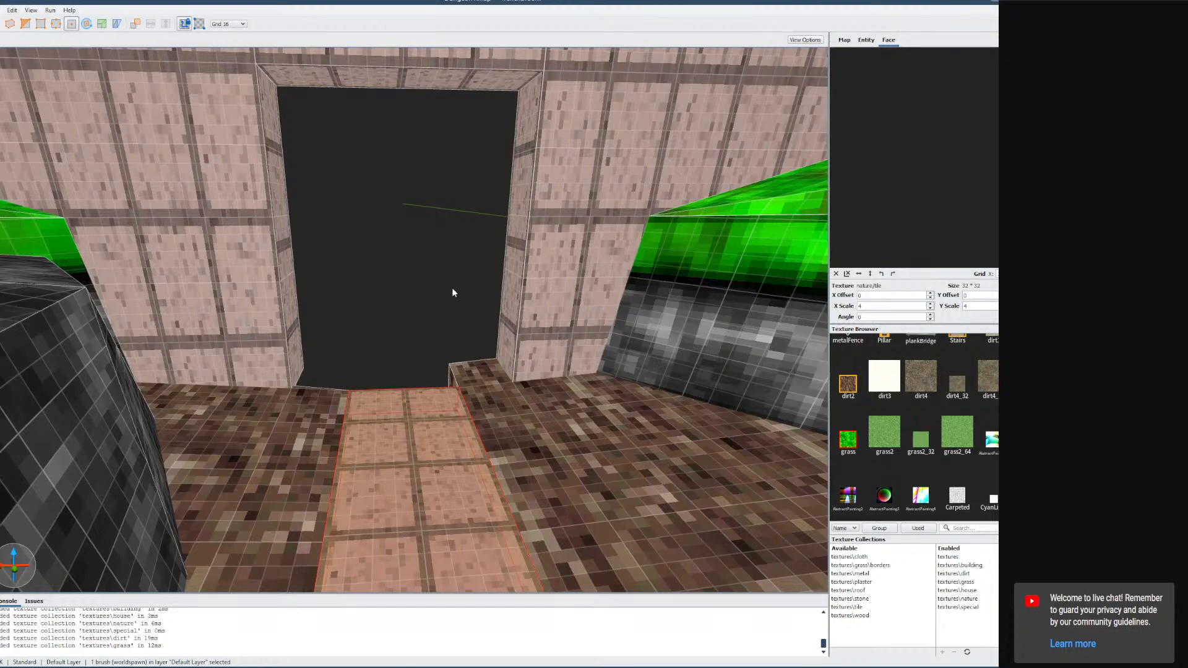
{"action": "key", "text": "Escape"}
Pick the tile texture, set the grid to 64, and draw a 256 x 64 x 64 step brush across the doorway.
{"action": "scroll", "coordinate": [933, 392], "scroll_direction": "up", "scroll_amount": 2}
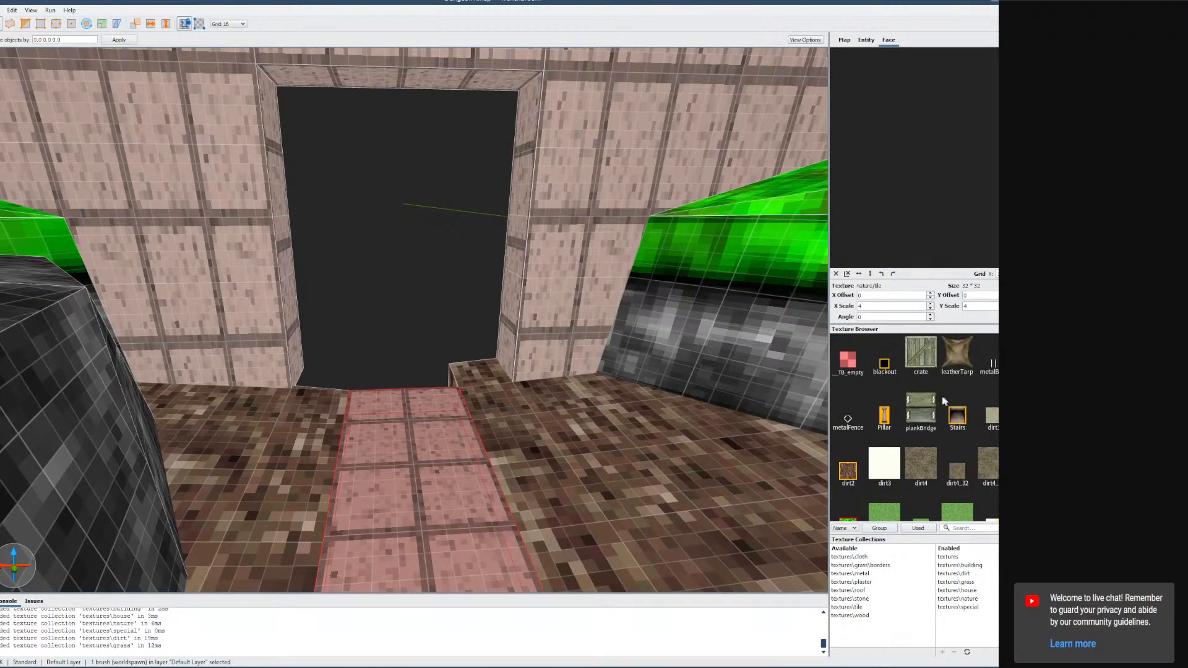
{"action": "scroll", "coordinate": [944, 400], "scroll_direction": "down", "scroll_amount": 10}
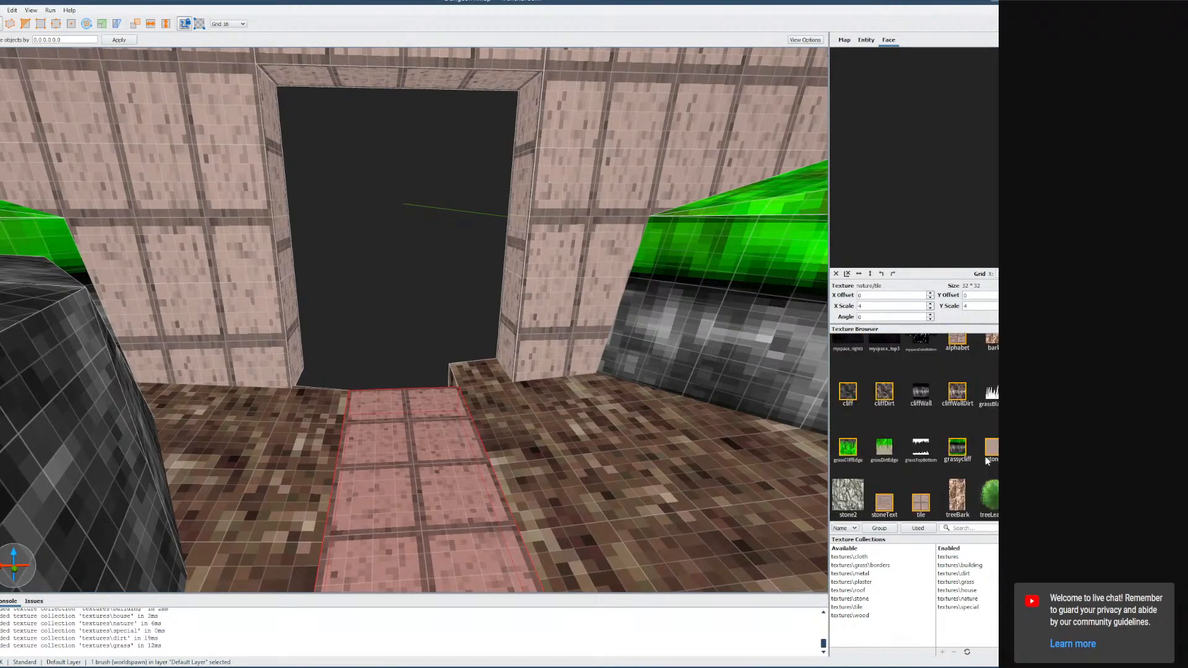
{"action": "left_click", "coordinate": [917, 507]}
{"action": "key", "text": "Escape"}
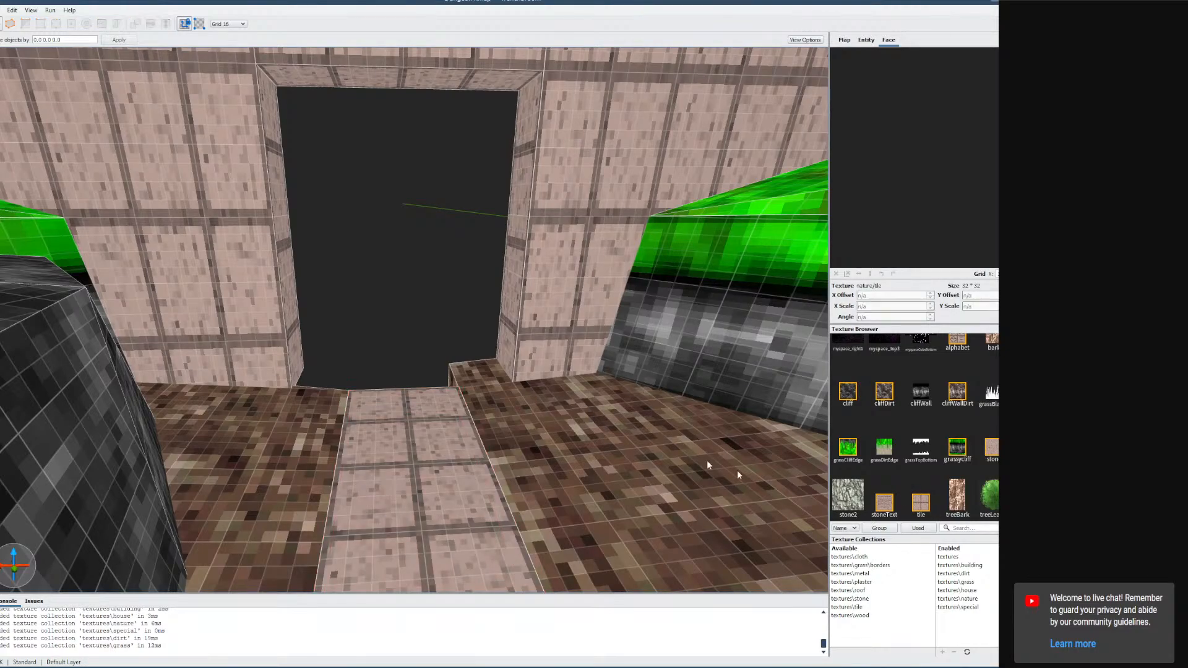
{"action": "key", "text": "minus"}
{"action": "key", "text": "plus"}
{"action": "key", "text": "plus"}
{"action": "key", "text": "plus"}
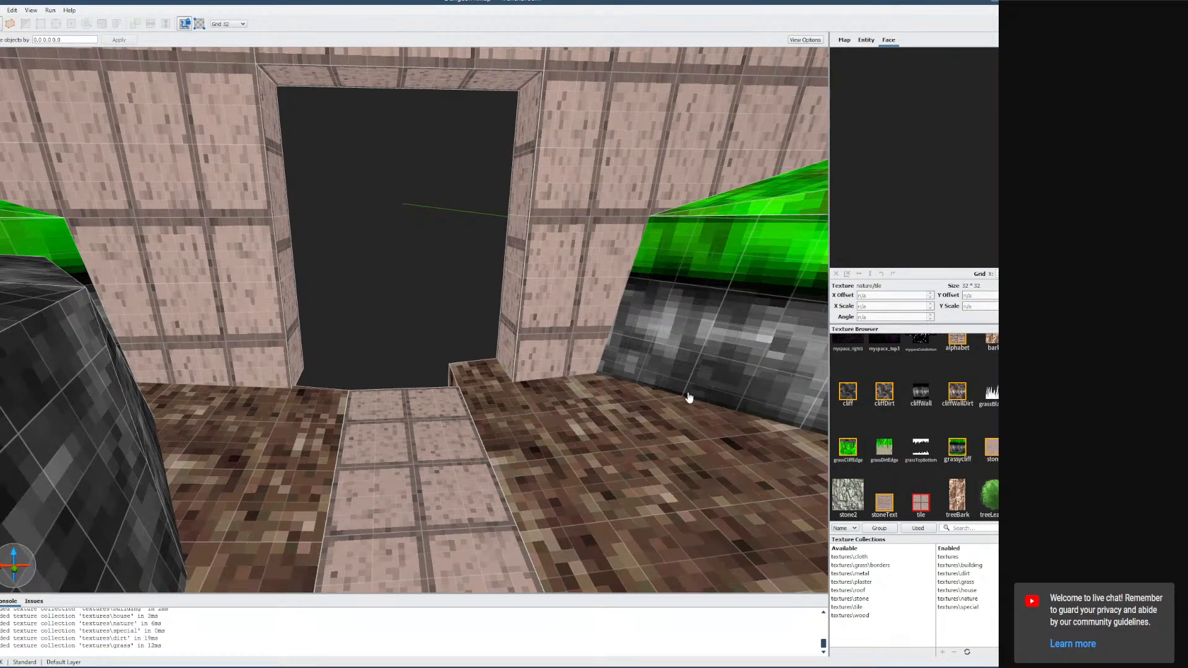
{"action": "right_click_drag", "start_coordinate": [601, 393], "coordinate": [497, 370]}
{"action": "left_click_drag", "start_coordinate": [343, 269], "coordinate": [487, 266]}
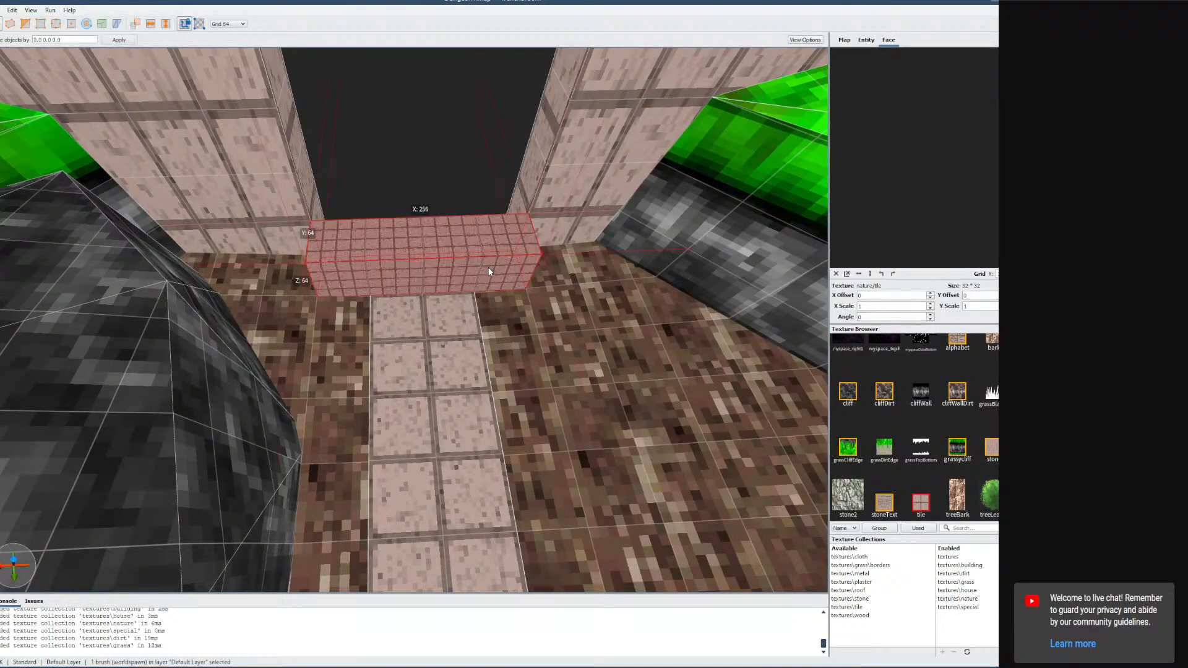
Set the new step brush's texture X and Y scale to 4.
{"action": "scroll", "coordinate": [526, 310], "scroll_direction": "up", "scroll_amount": 5}
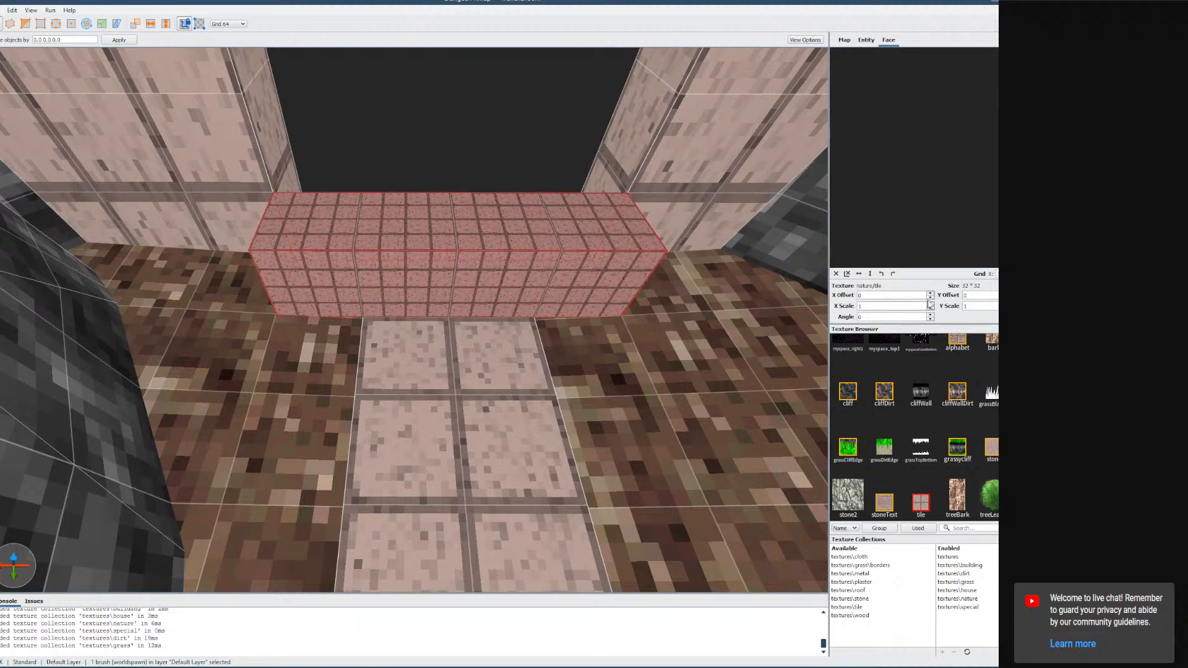
{"action": "key", "text": "Tab"}
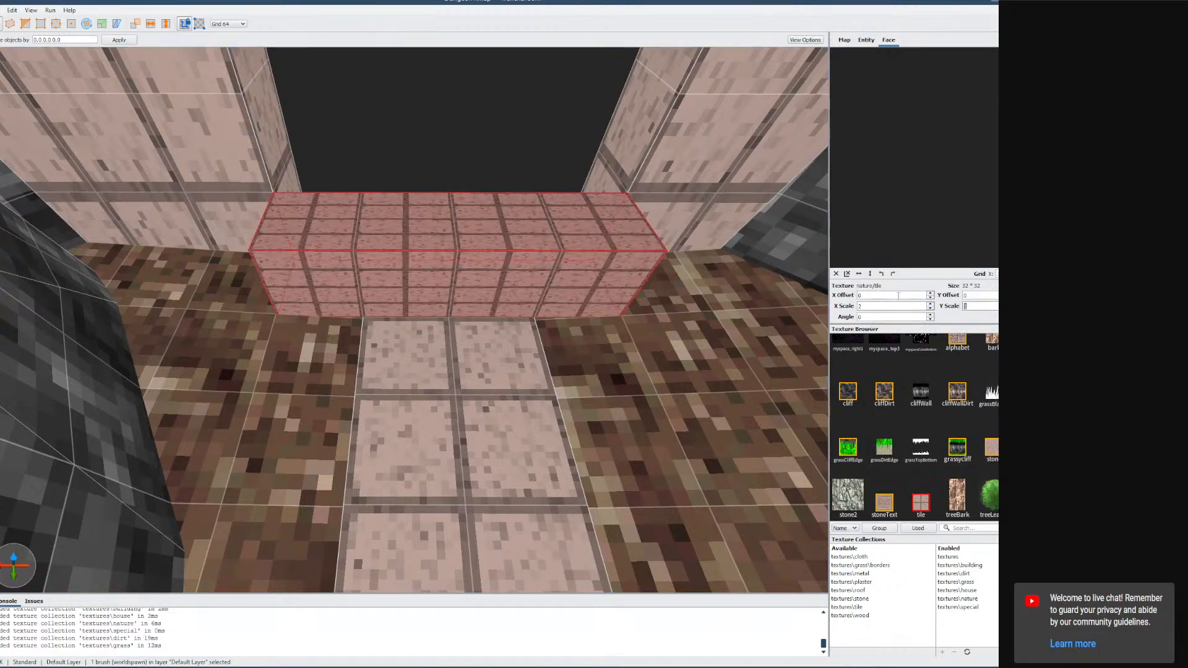
{"action": "type", "text": "2"}
{"action": "key", "text": "Tab"}
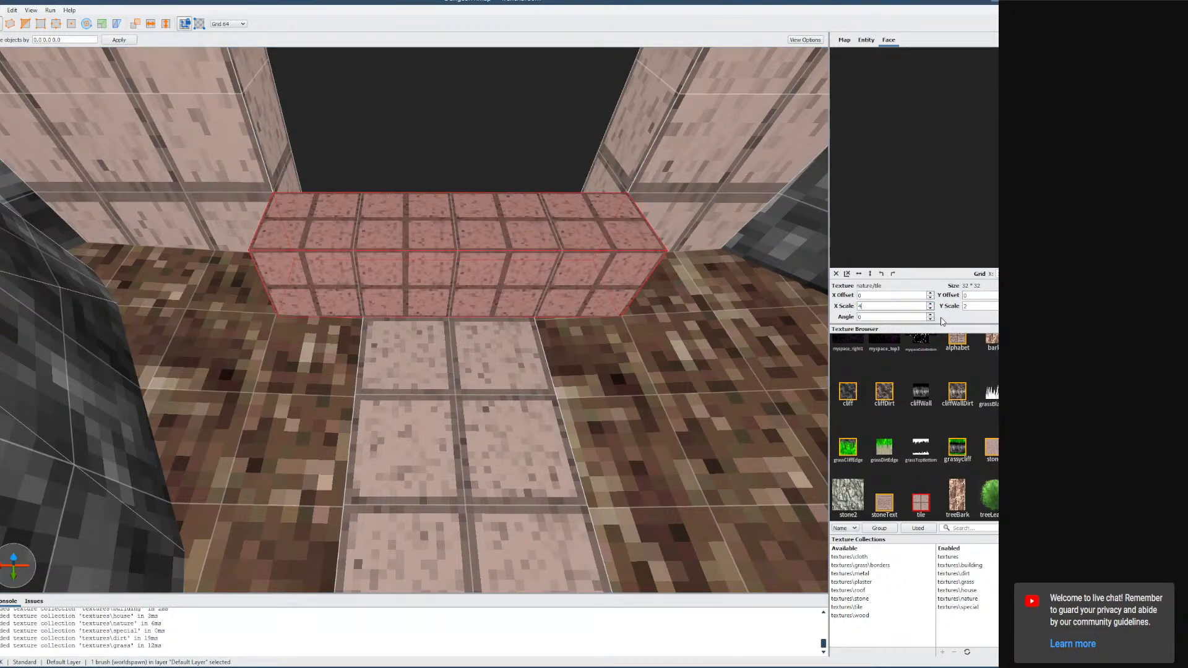
{"action": "key", "text": "Tab"}
{"action": "type", "text": "4"}
{"action": "key", "text": "Tab"}
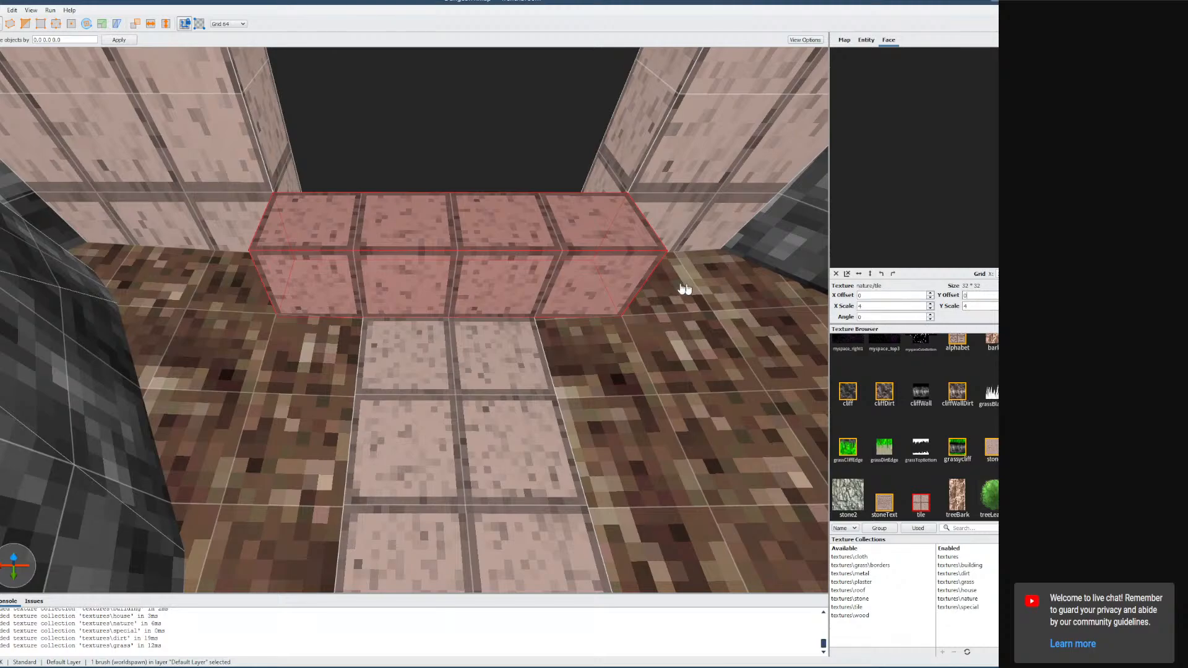
{"action": "key", "text": "s"}
{"action": "right_click_drag", "start_coordinate": [435, 256], "coordinate": [437, 254]}
{"action": "key", "text": "Escape"}
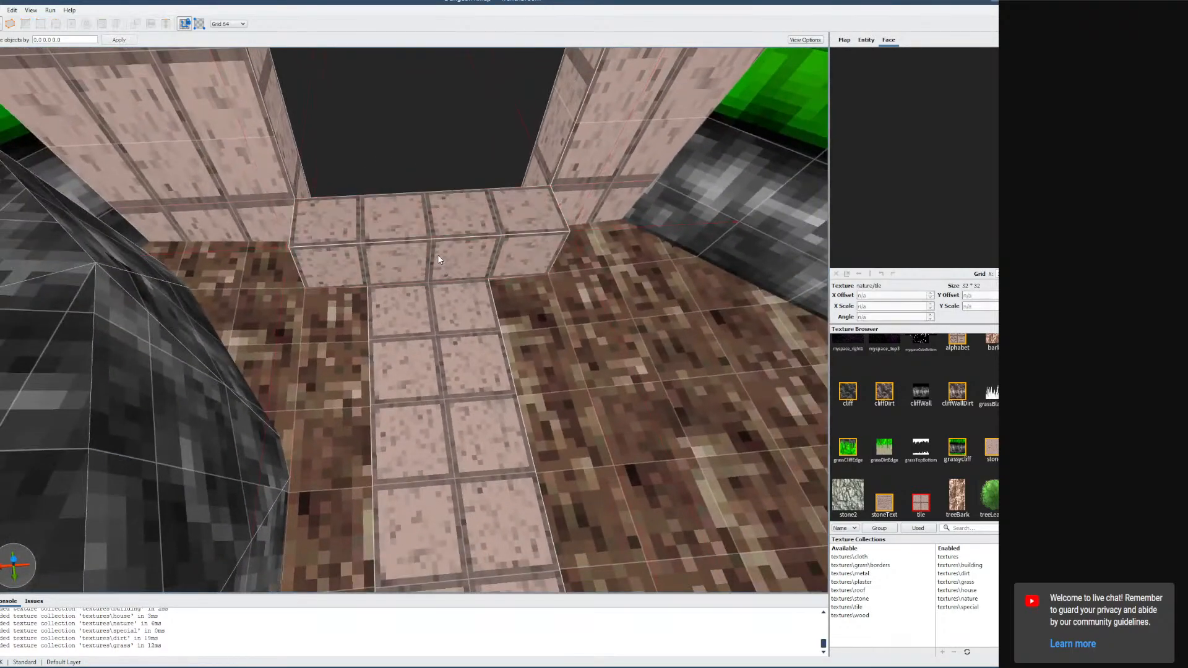
Draw a second 128 x 64 x 64 step brush in front of the first one.
{"action": "left_click_drag", "start_coordinate": [399, 320], "coordinate": [469, 317]}
{"action": "key", "text": "w"}
{"action": "key", "text": "a"}
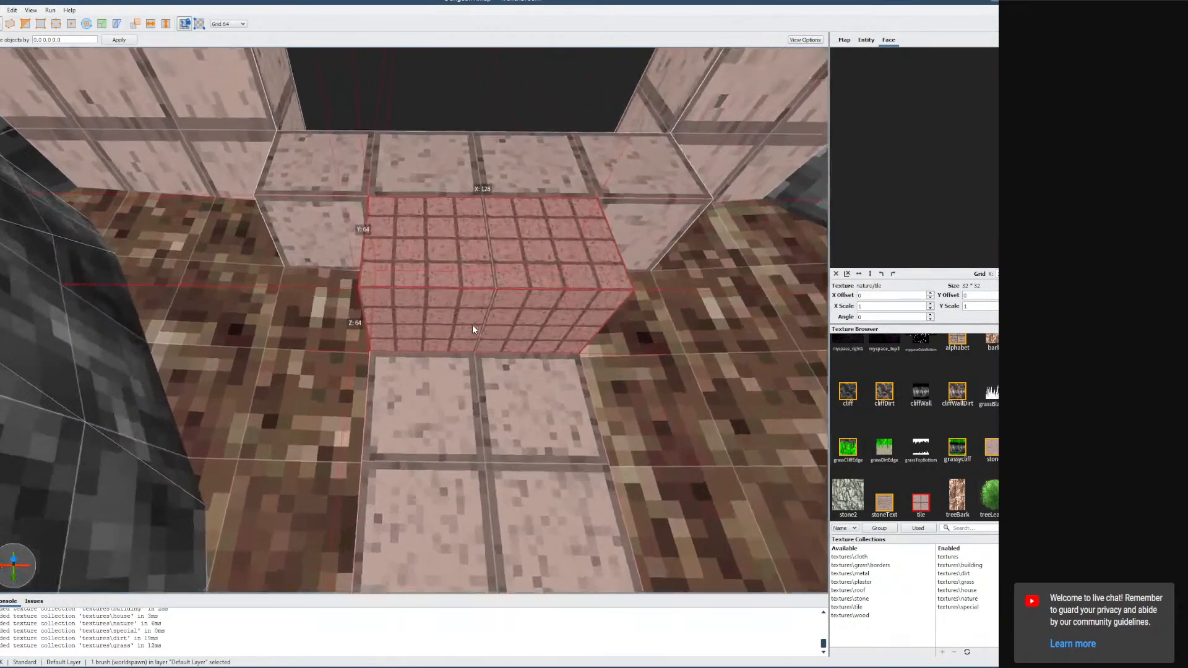
{"action": "mouse_move", "coordinate": [473, 325]}
{"action": "right_mouse_down"}
{"action": "mouse_move", "coordinate": [566, 301]}
{"action": "mouse_move", "coordinate": [538, 307]}
{"action": "right_mouse_up"}
{"action": "key", "text": "s"}
{"action": "key", "text": "d"}
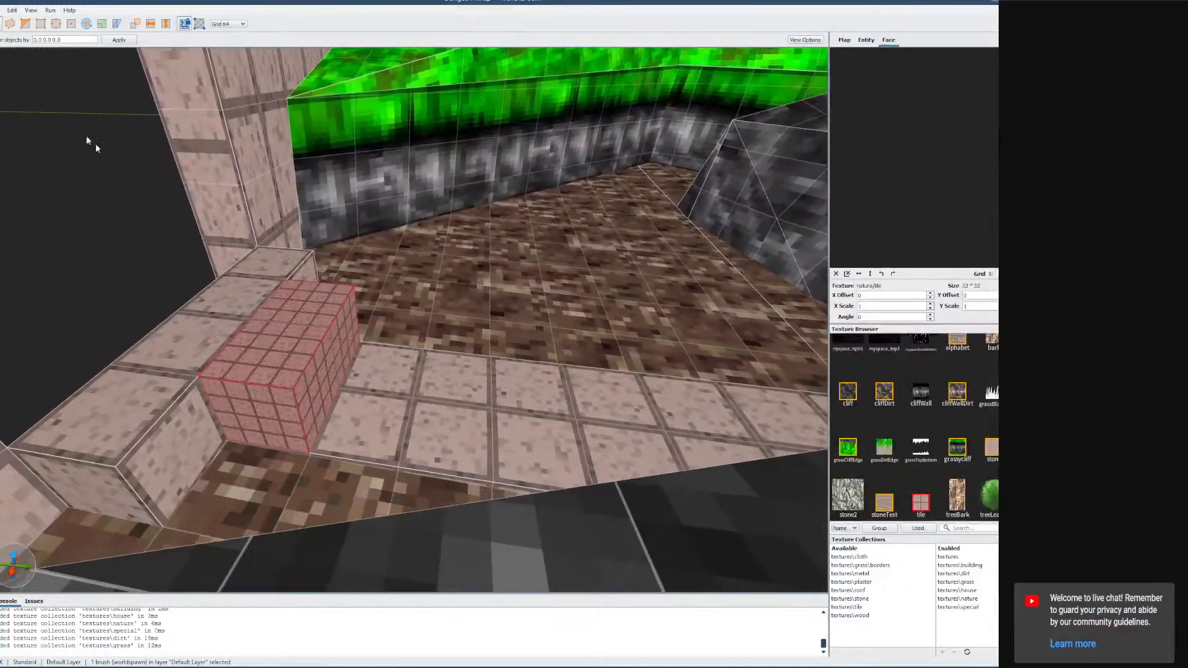
Drag the second step brush's top vertices down to turn it into a ramp.
{"action": "left_click", "coordinate": [70, 24]}
{"action": "mouse_move", "coordinate": [337, 362]}
{"action": "left_mouse_down"}
{"action": "mouse_move", "coordinate": [427, 374]}
{"action": "mouse_move", "coordinate": [413, 393]}
{"action": "left_mouse_up"}
{"action": "left_click", "coordinate": [56, 23]}
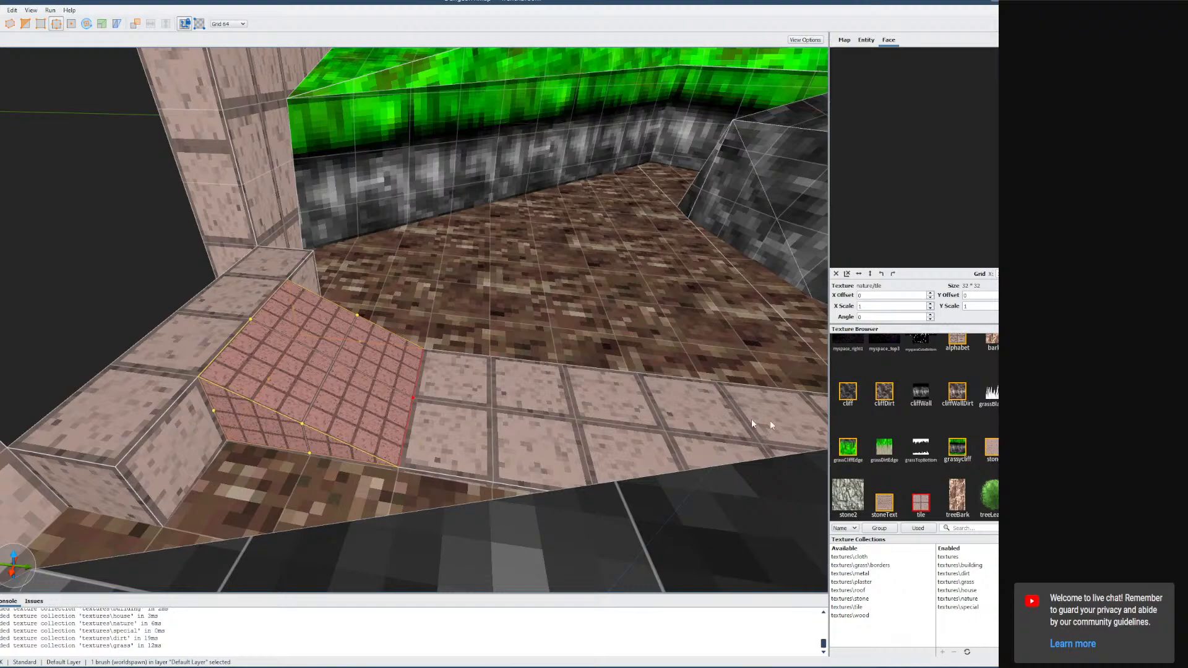
Apply the tile texture to the ramp and set its texture X and Y scale to 4.
{"action": "scroll", "coordinate": [970, 426], "scroll_direction": "up", "scroll_amount": 1}
{"action": "scroll", "coordinate": [964, 415], "scroll_direction": "down", "scroll_amount": 1}
{"action": "left_click", "coordinate": [921, 503]}
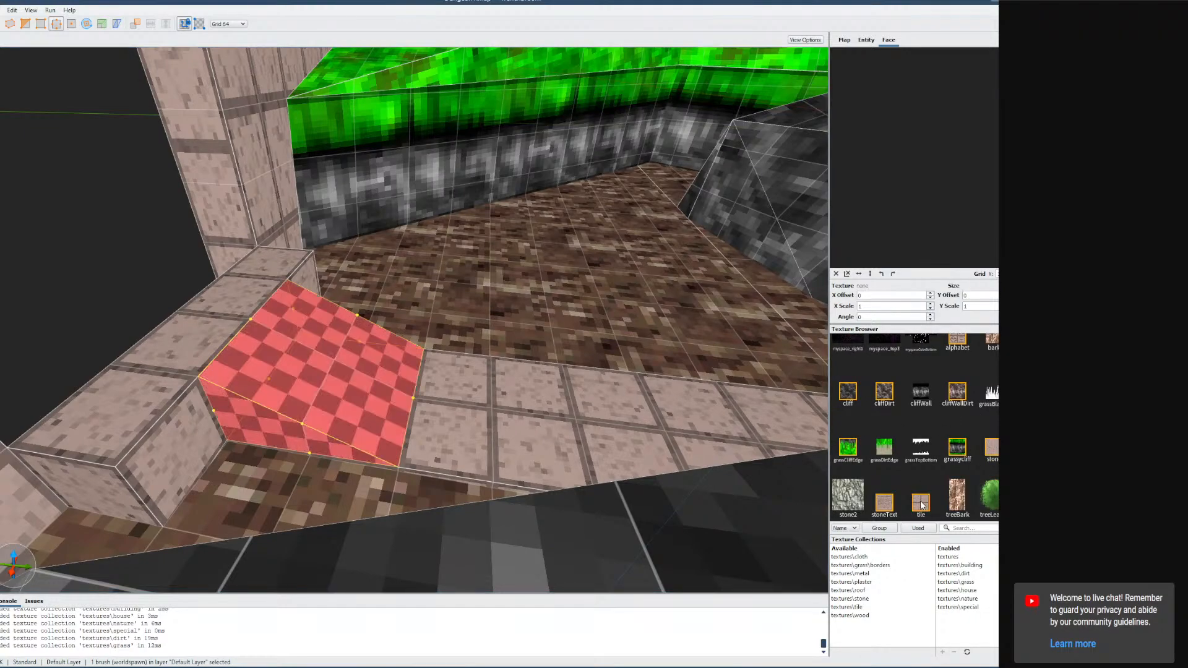
{"action": "left_click", "coordinate": [921, 503]}
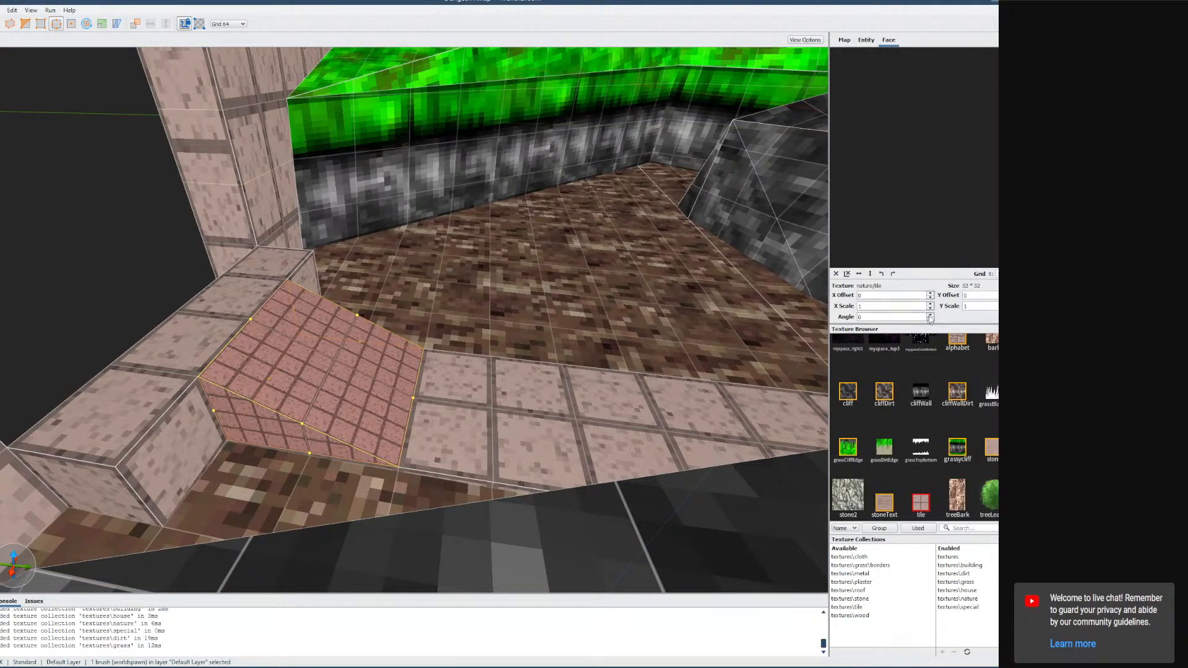
{"action": "left_click", "coordinate": [931, 307]}
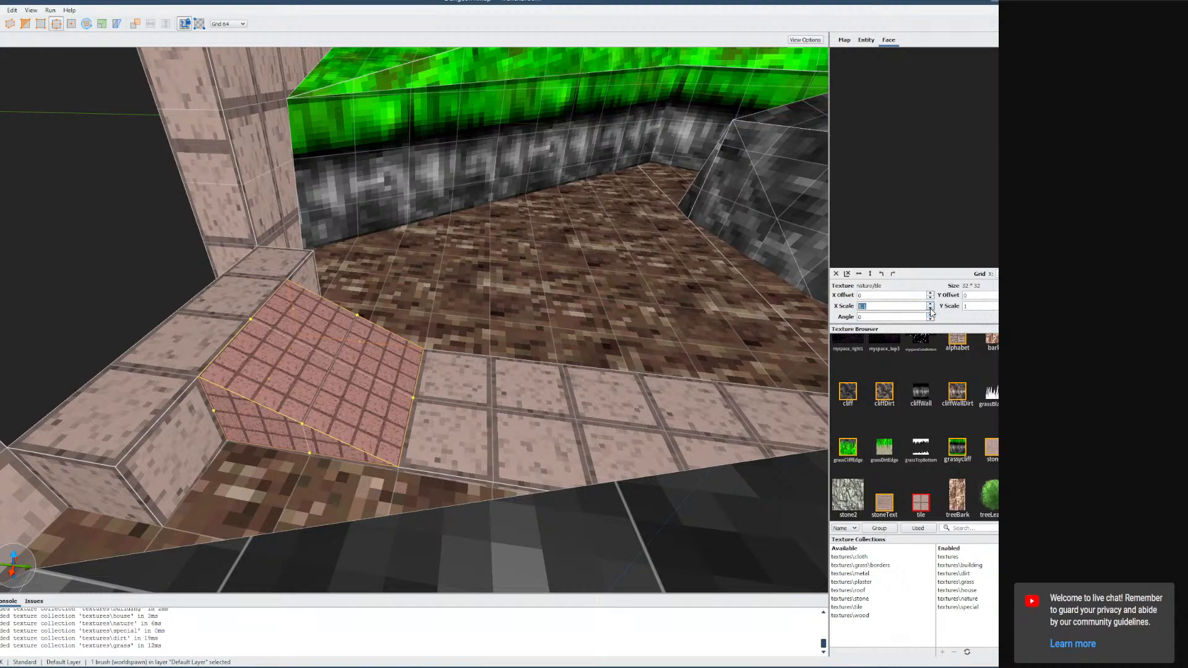
{"action": "type", "text": "1"}
{"action": "key", "text": "Tab"}
{"action": "type", "text": "2"}
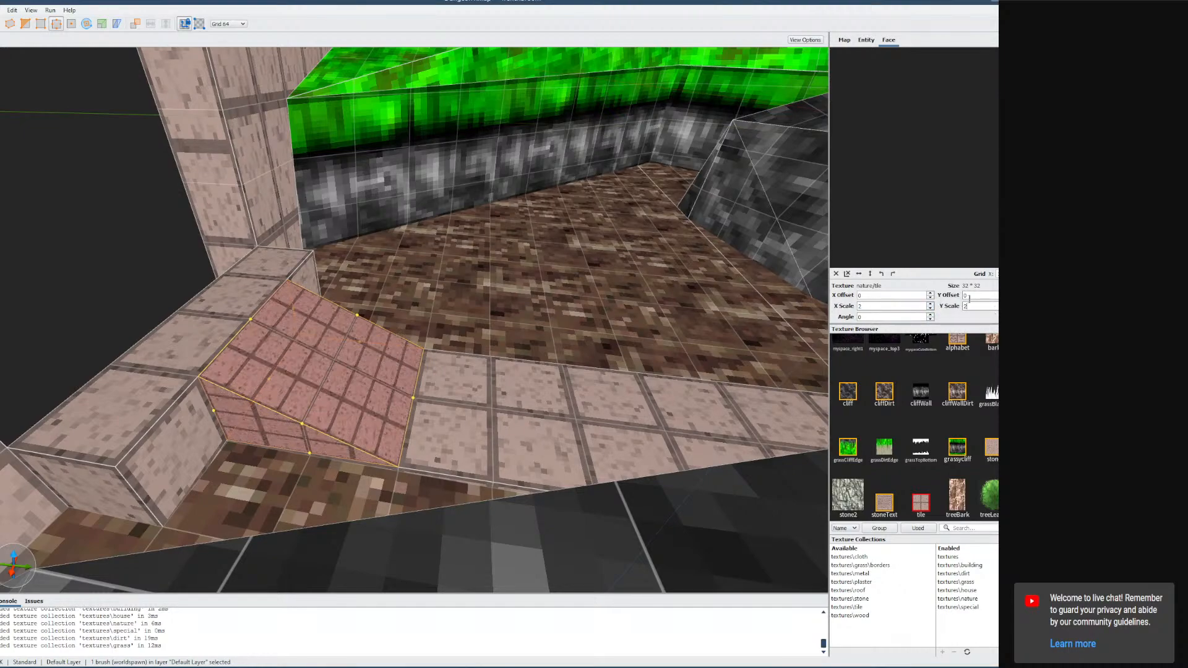
{"action": "left_click", "coordinate": [997, 296]}
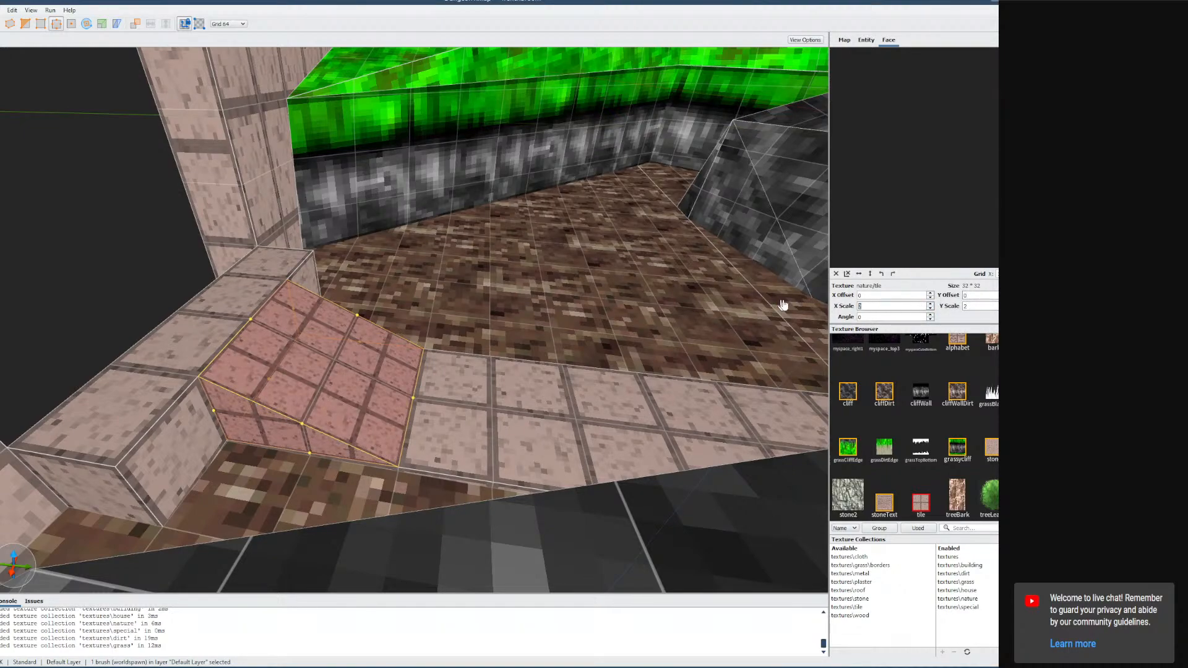
{"action": "double_click", "coordinate": [983, 305]}
{"action": "type", "text": "4"}
{"action": "mouse_move", "coordinate": [668, 309]}
{"action": "right_mouse_down"}
{"action": "mouse_move", "coordinate": [482, 313]}
{"action": "mouse_move", "coordinate": [628, 310]}
{"action": "mouse_move", "coordinate": [645, 321]}
{"action": "mouse_move", "coordinate": [525, 299]}
{"action": "mouse_move", "coordinate": [588, 286]}
{"action": "mouse_move", "coordinate": [545, 293]}
{"action": "mouse_move", "coordinate": [578, 292]}
{"action": "right_mouse_up"}
{"action": "key", "text": "Escape"}
{"action": "key", "text": "Escape"}
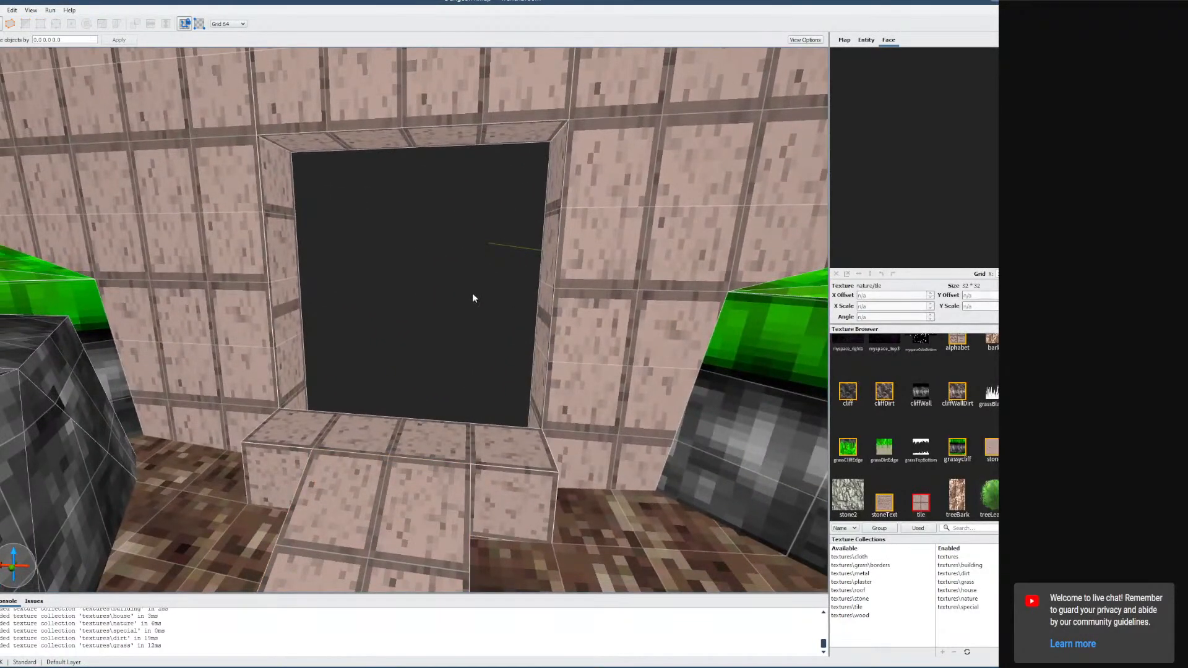
{"action": "mouse_move", "coordinate": [472, 297]}
{"action": "right_mouse_down"}
{"action": "mouse_move", "coordinate": [479, 314]}
{"action": "mouse_move", "coordinate": [506, 318]}
{"action": "right_mouse_up"}
{"action": "key", "text": "s"}
{"action": "key", "text": "w"}
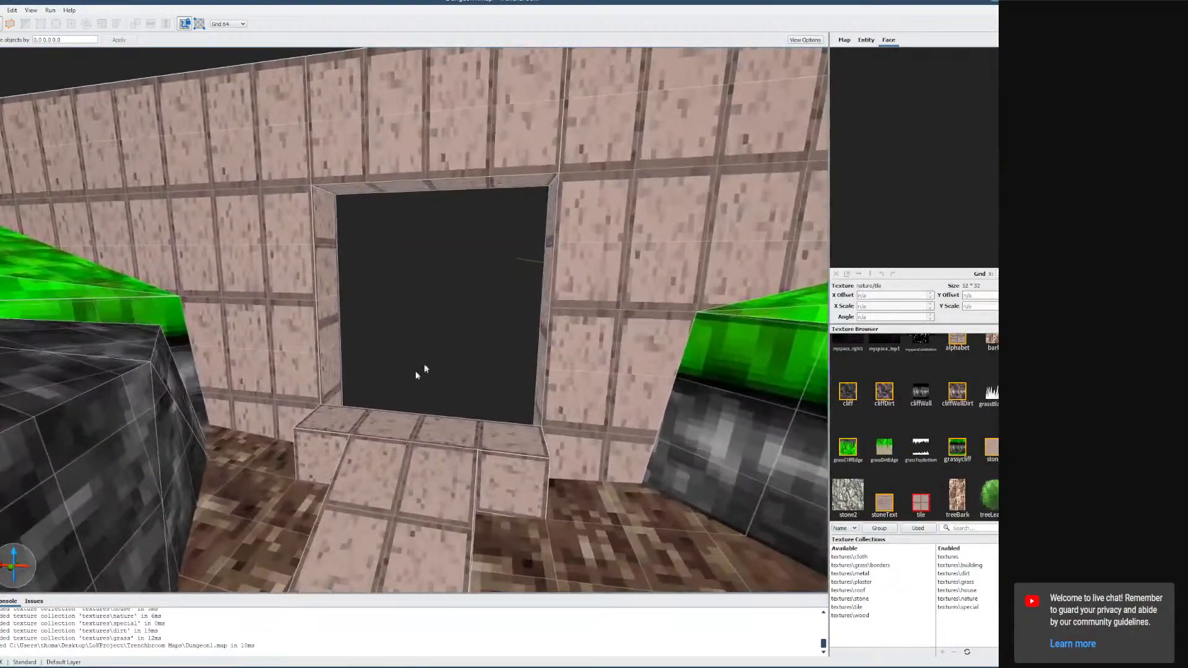
Switch to Godot and open the DeepWoods scene tab.
{"action": "mouse_move", "coordinate": [83, 667]}
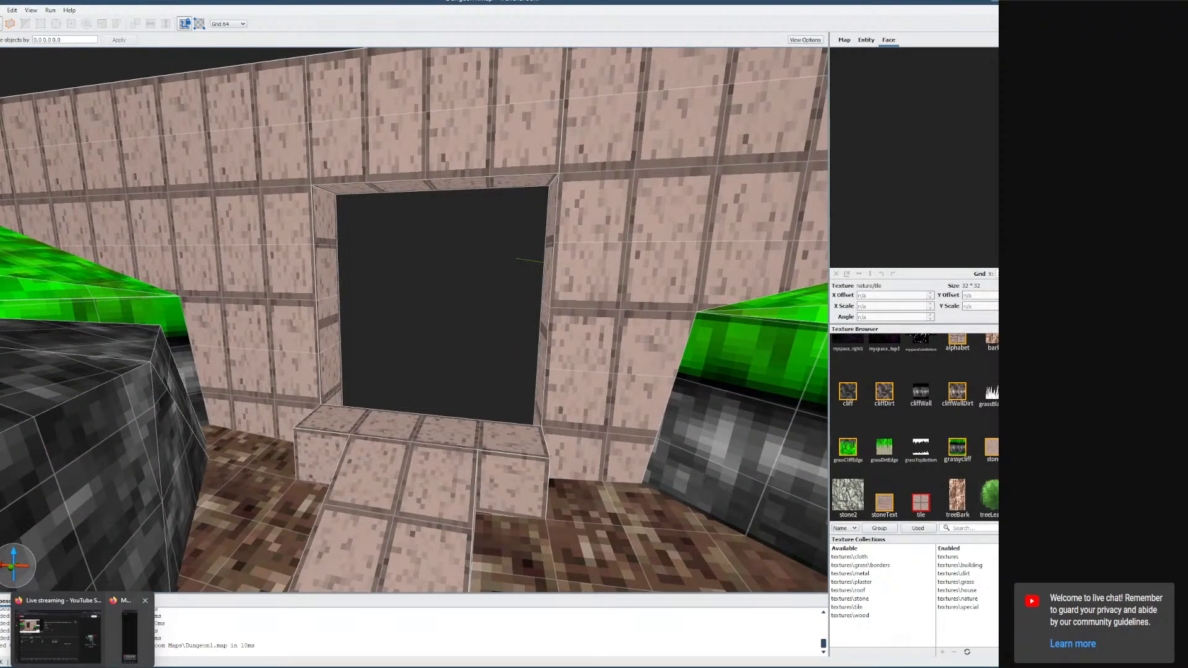
{"action": "left_click", "coordinate": [193, 666]}
{"action": "right_click_drag", "start_coordinate": [468, 472], "coordinate": [565, 408]}
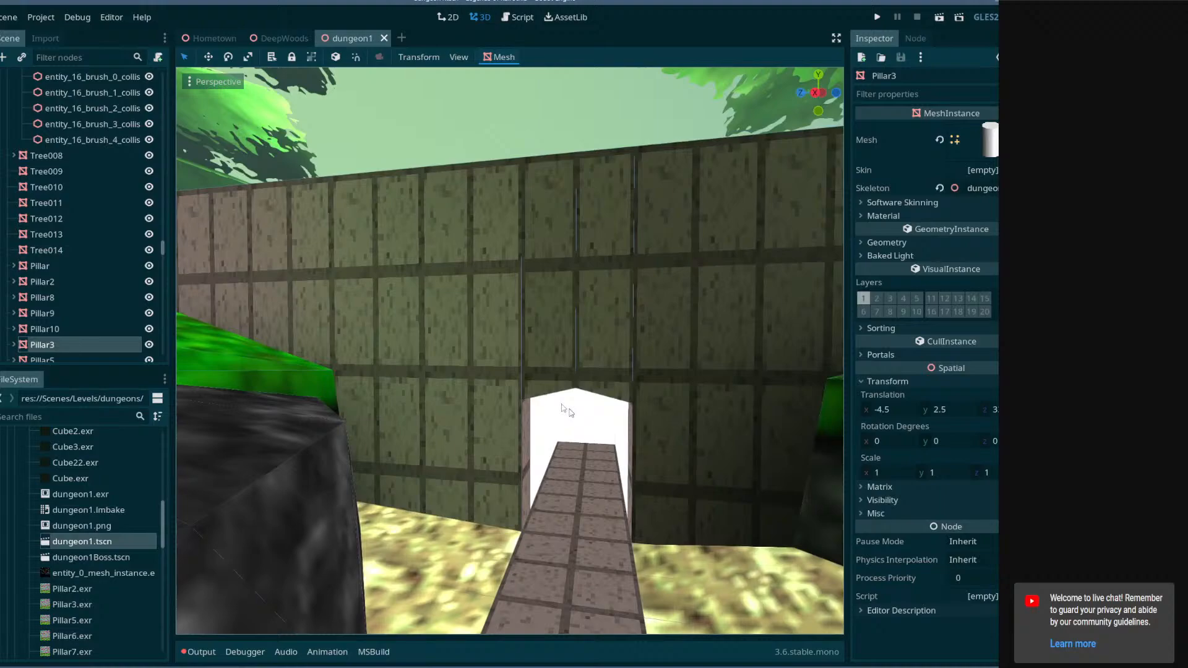
{"action": "left_click", "coordinate": [285, 41]}
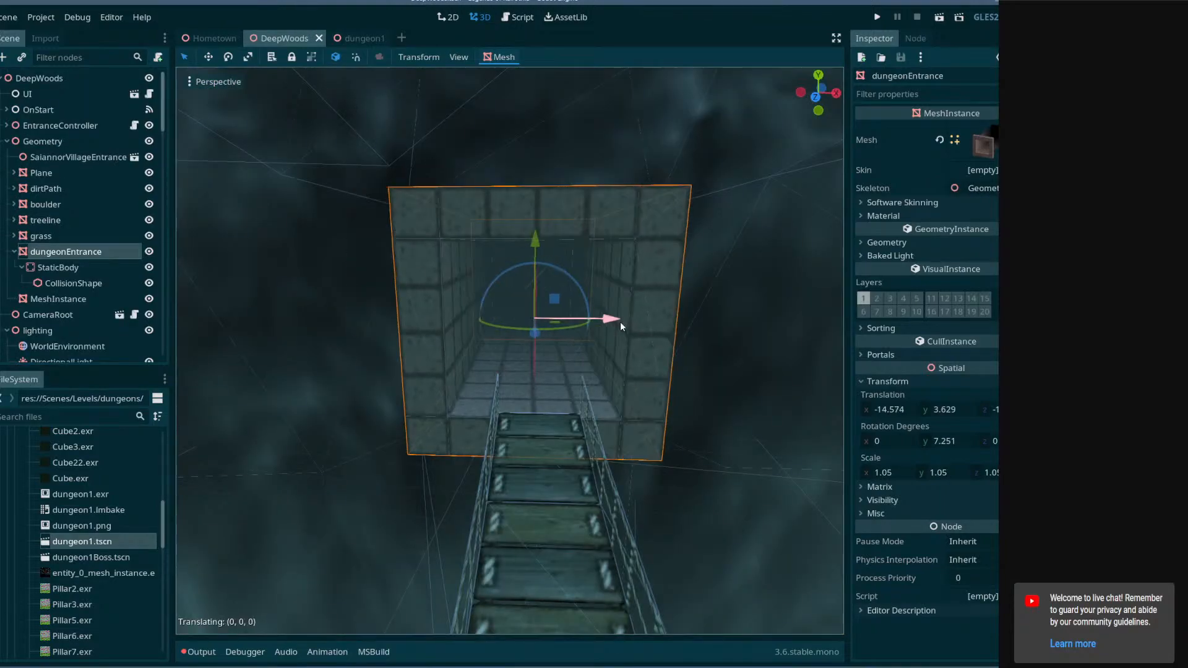
Open the dungeon1 scene tab, then inspect the new doorway steps in TrenchBroom's 3D view.
{"action": "left_click", "coordinate": [370, 39]}
{"action": "right_click_drag", "start_coordinate": [187, 453], "coordinate": [192, 456]}
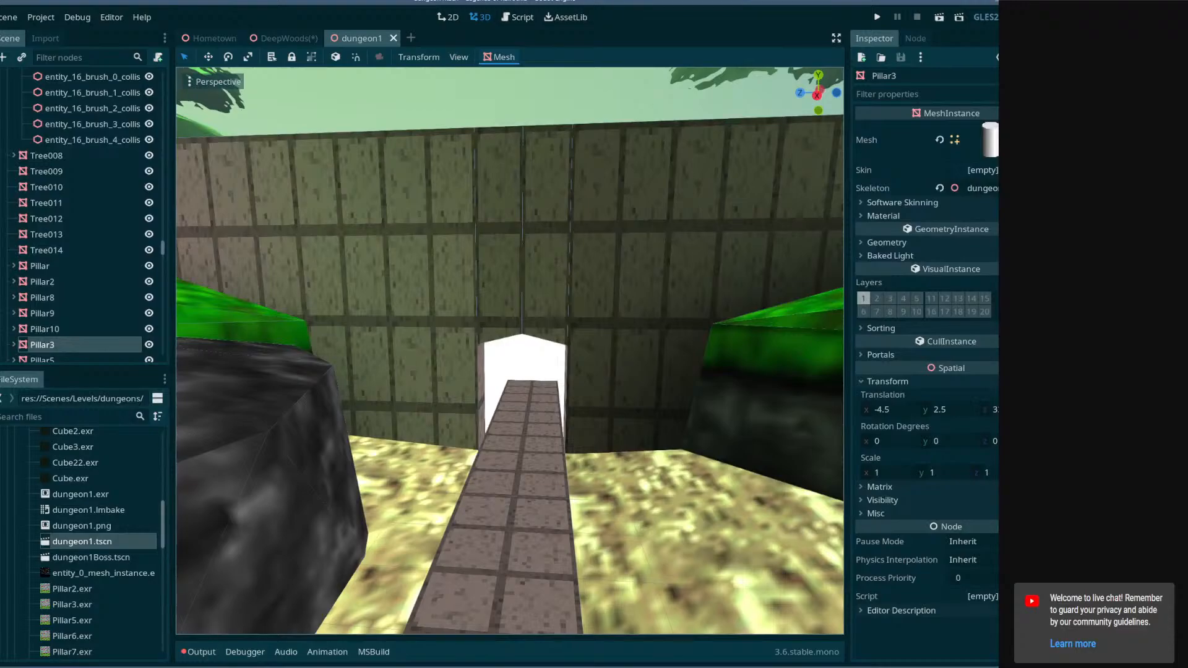
{"action": "key", "text": "alt+Tab"}
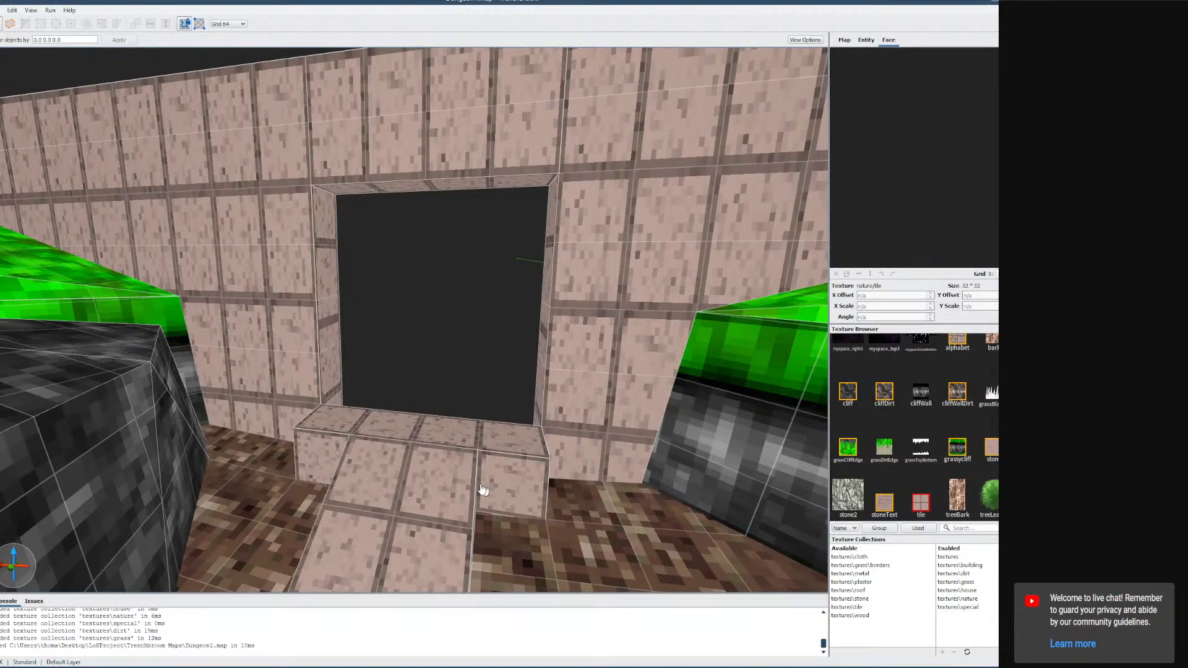
{"action": "right_click_drag", "start_coordinate": [464, 476], "coordinate": [454, 417]}
{"action": "key", "text": "s"}
{"action": "key", "text": "a"}
{"action": "key", "text": "d"}
{"action": "key", "text": "w"}
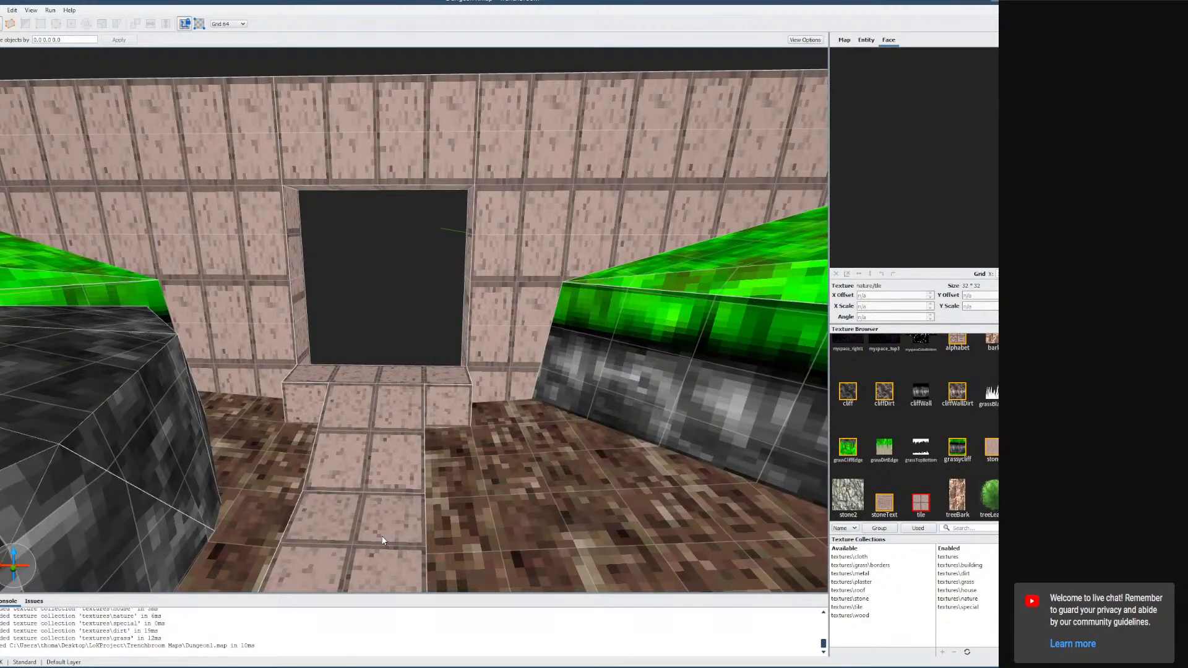
{"action": "right_click_drag", "start_coordinate": [520, 441], "coordinate": [779, 413]}
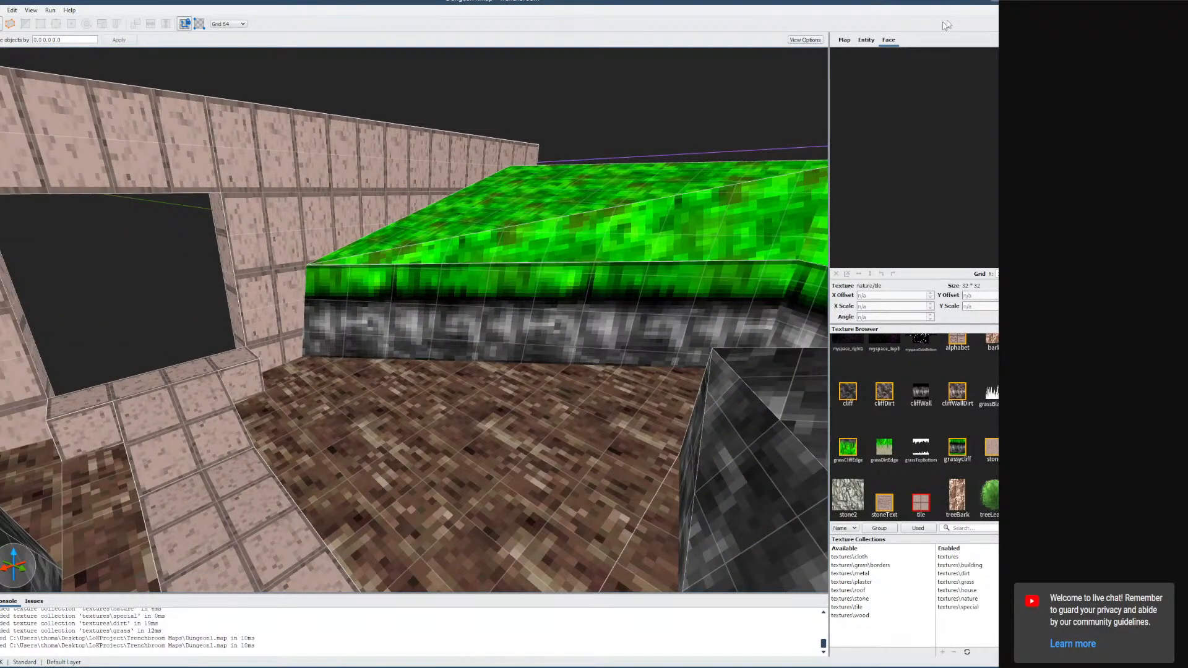
{"action": "left_click", "coordinate": [996, 2]}
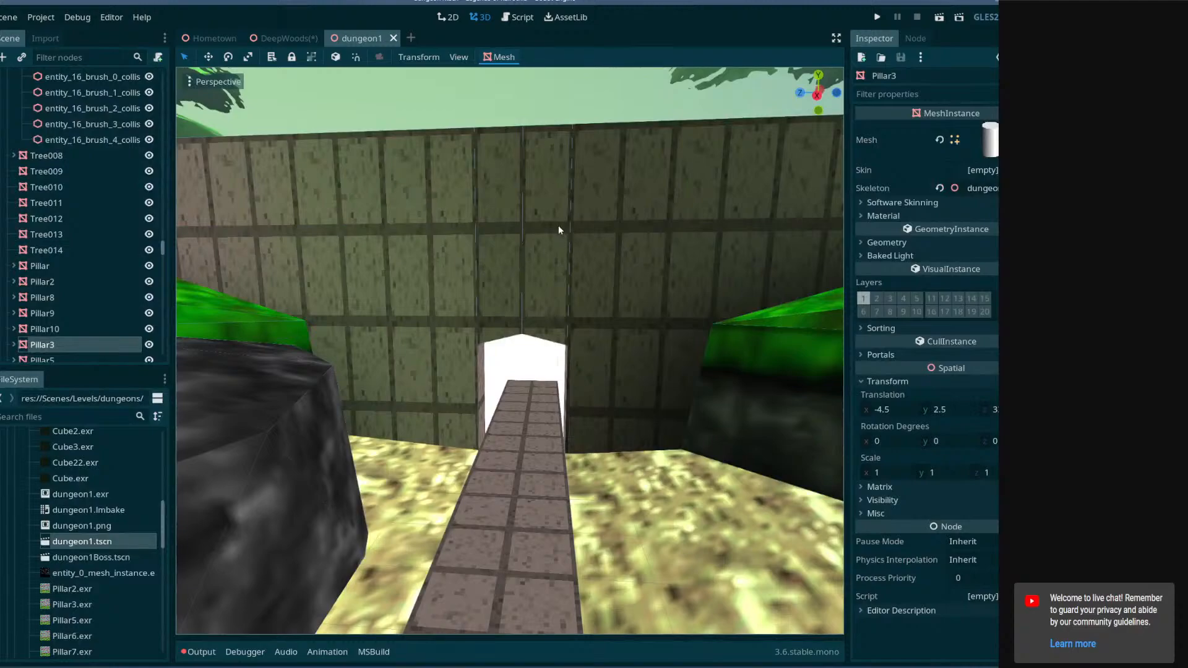
Select the QodotMap node and run a Full Build to reimport the edited map.
{"action": "left_click", "coordinate": [303, 218]}
{"action": "scroll", "coordinate": [76, 164], "scroll_direction": "up", "scroll_amount": 3}
{"action": "left_click", "coordinate": [65, 193]}
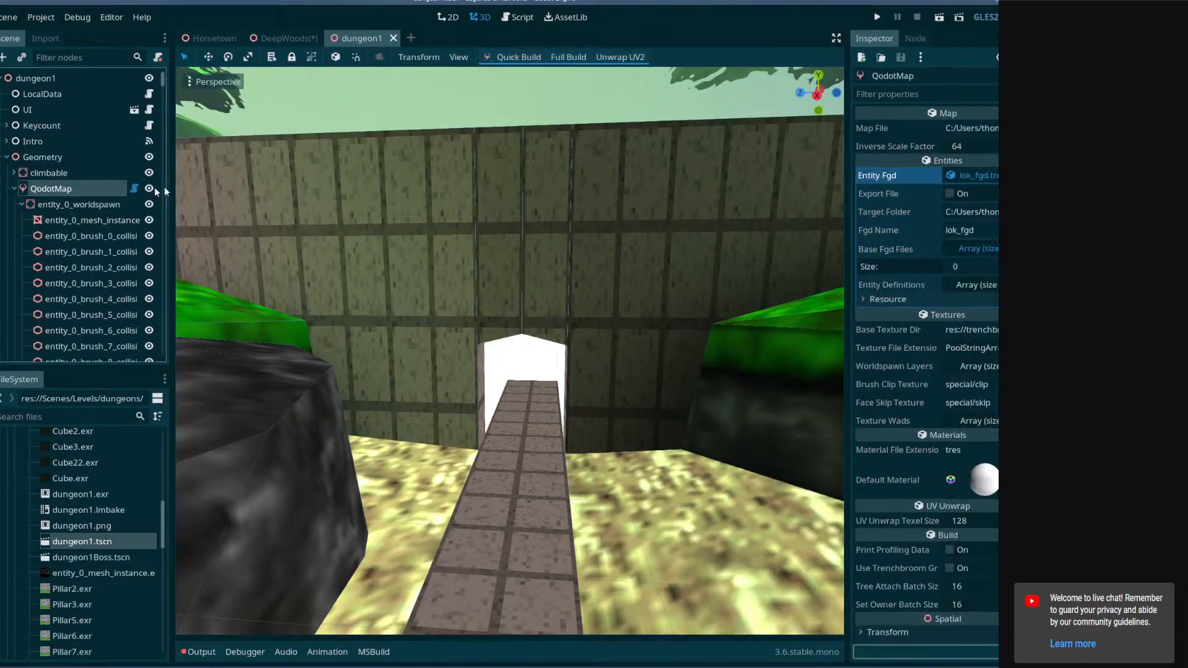
{"action": "left_click", "coordinate": [574, 56]}
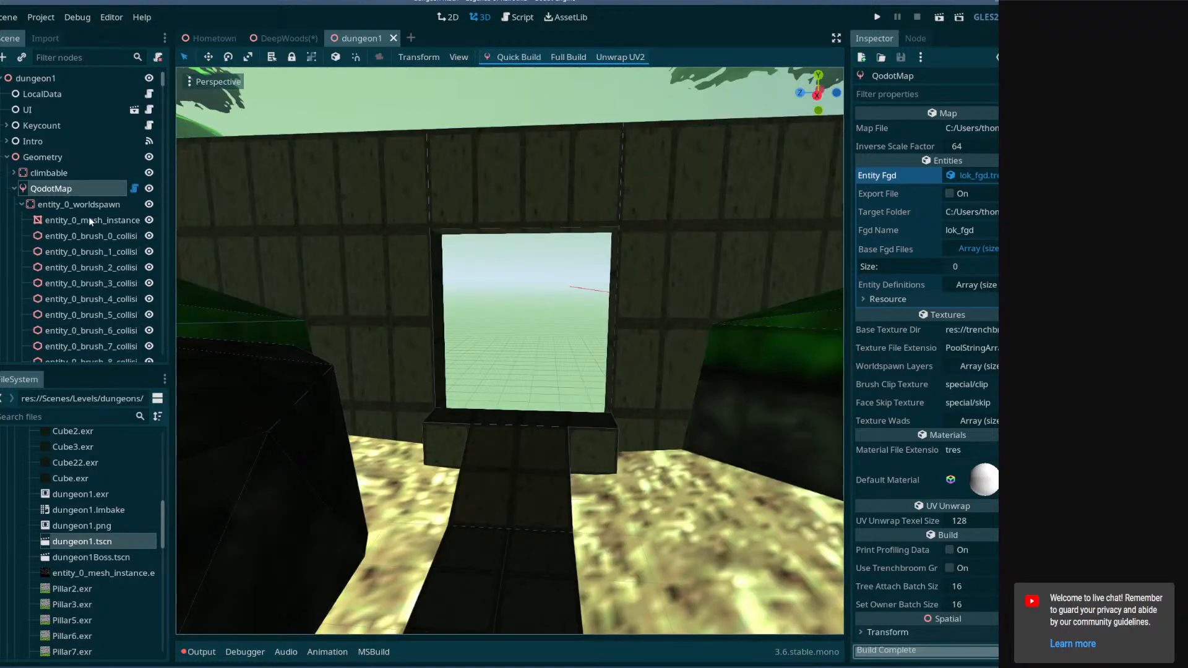
Inspect the rebuilt doorway and steps in the 3D viewport.
{"action": "right_click_drag", "start_coordinate": [372, 266], "coordinate": [580, 299]}
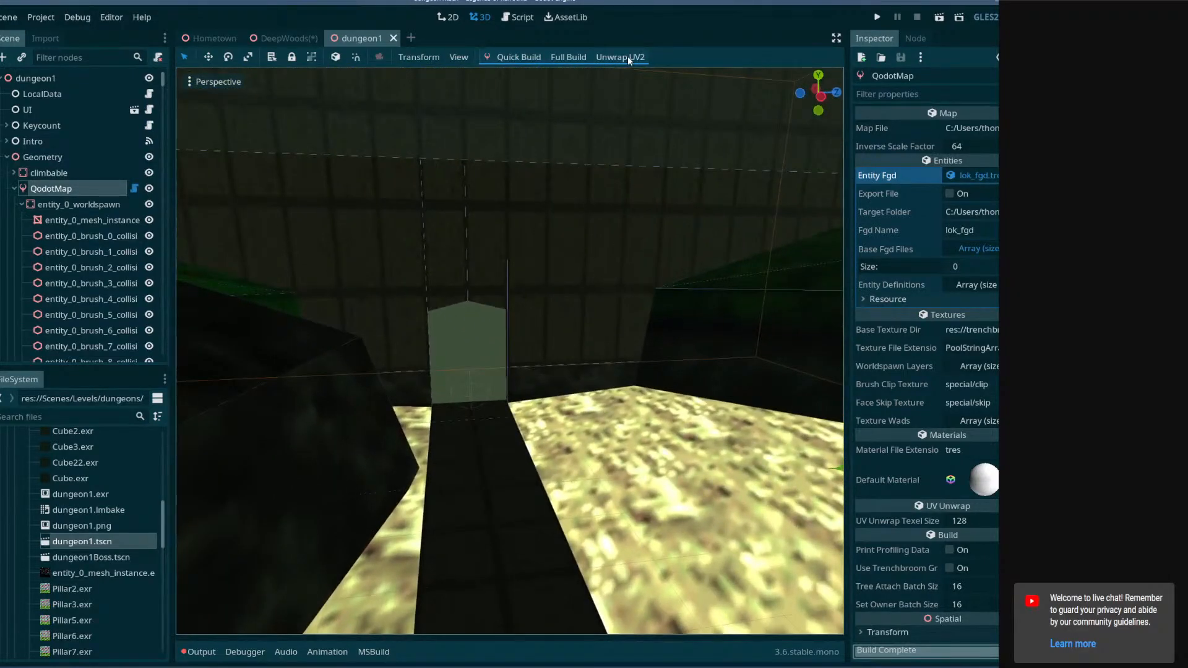
{"action": "right_click_drag", "start_coordinate": [762, 411], "coordinate": [655, 397]}
{"action": "key", "text": "w"}
{"action": "key", "text": "w"}
{"action": "key", "text": "w"}
{"action": "key", "text": "s"}
{"action": "key", "text": "s"}
{"action": "key", "text": "w"}
{"action": "key", "text": "s"}
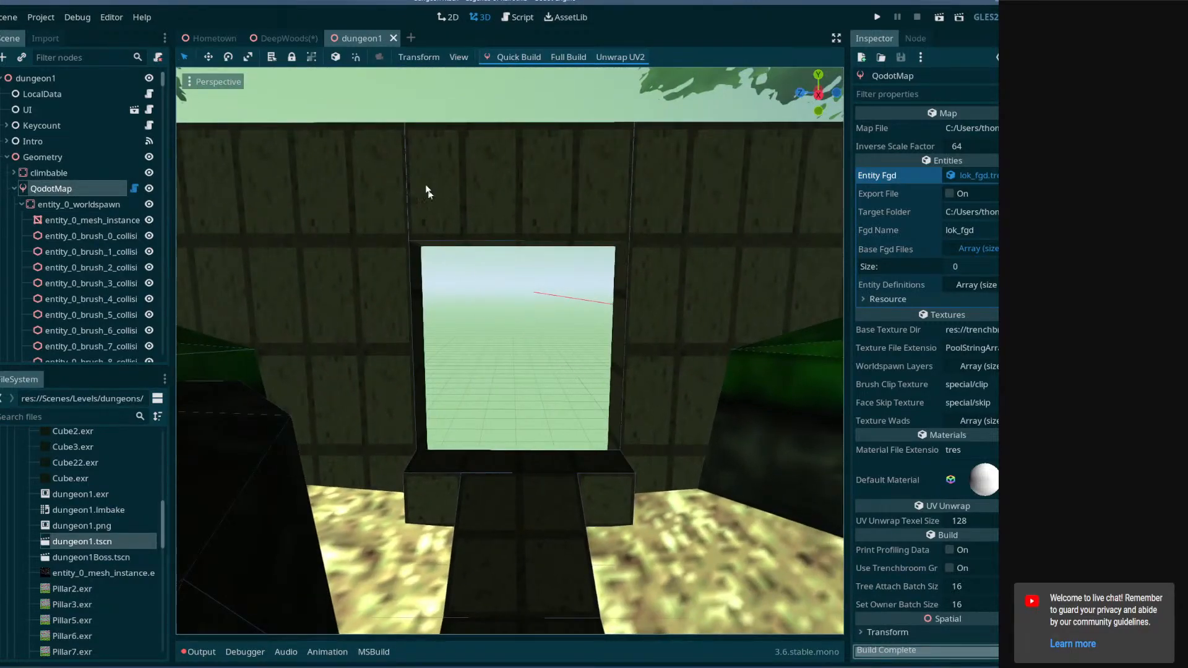
Check the dungeonEntrance node in the DeepWoods scene, then return to the dungeon1 scene.
{"action": "left_click", "coordinate": [282, 41]}
{"action": "left_click", "coordinate": [79, 241]}
{"action": "left_click", "coordinate": [92, 249]}
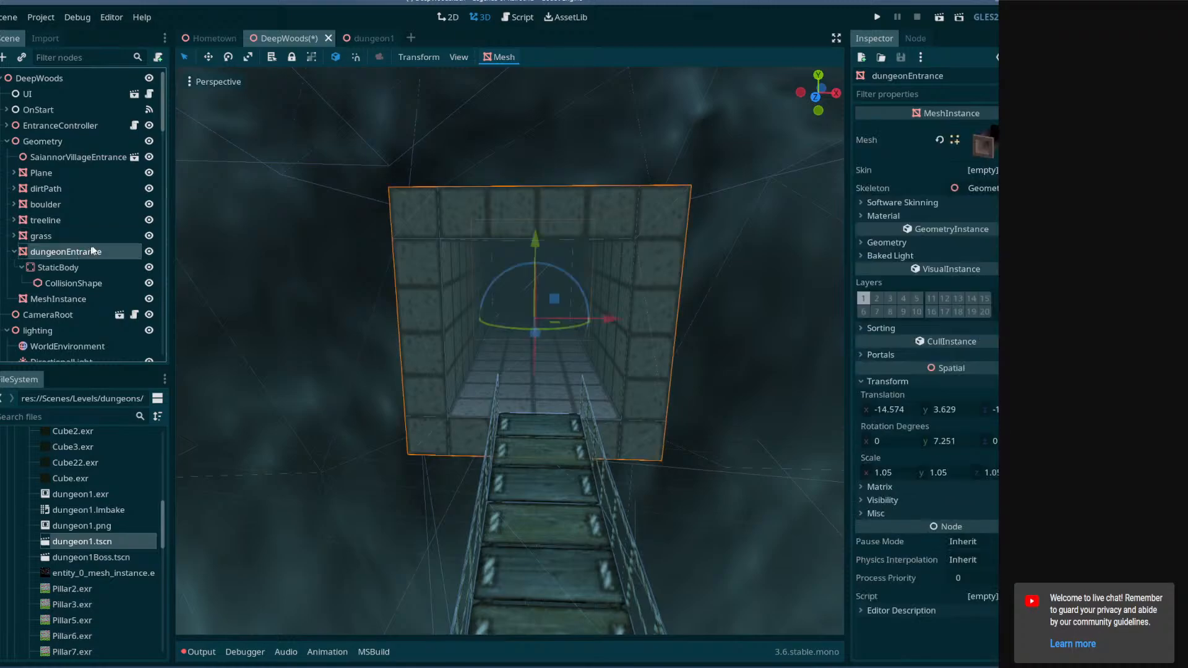
{"action": "left_click", "coordinate": [359, 34]}
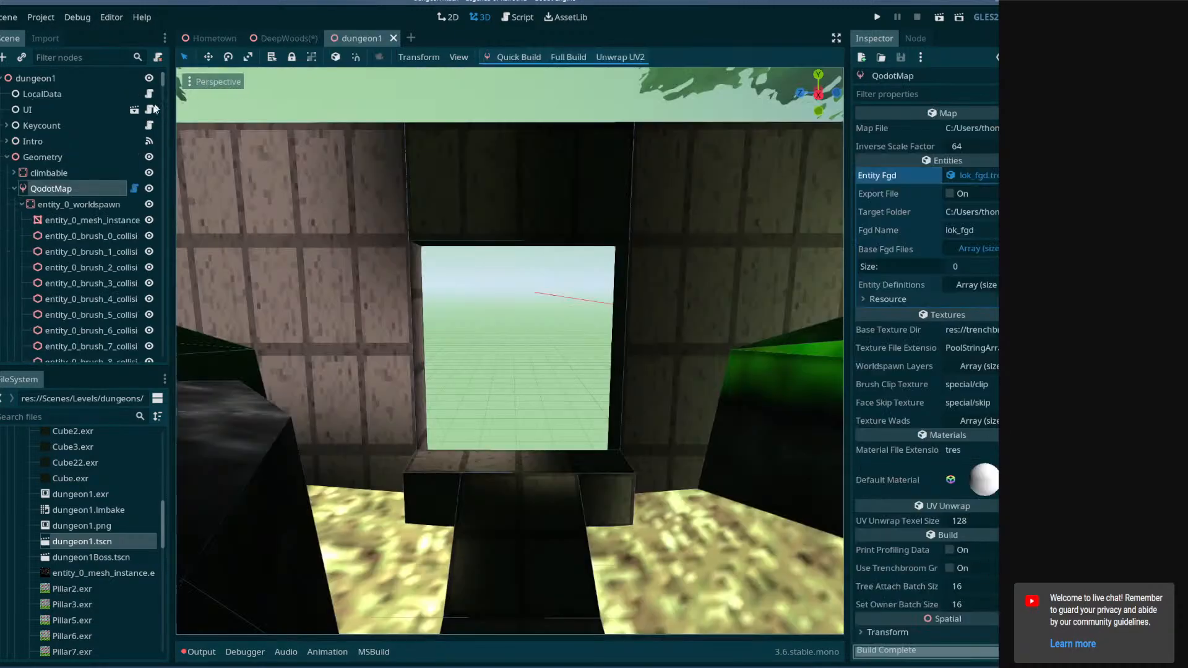
Browse the Geometry and QodotMap nodes in the dungeon1 scene tree.
{"action": "left_click", "coordinate": [6, 158]}
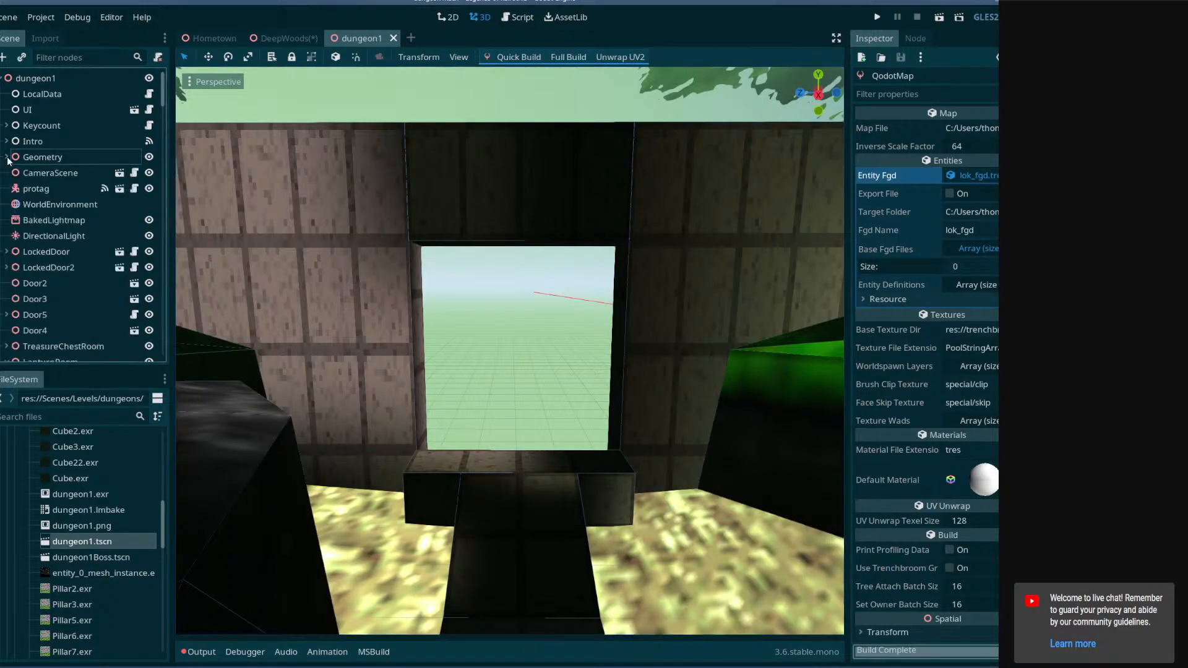
{"action": "left_click", "coordinate": [7, 157]}
{"action": "left_click", "coordinate": [14, 190]}
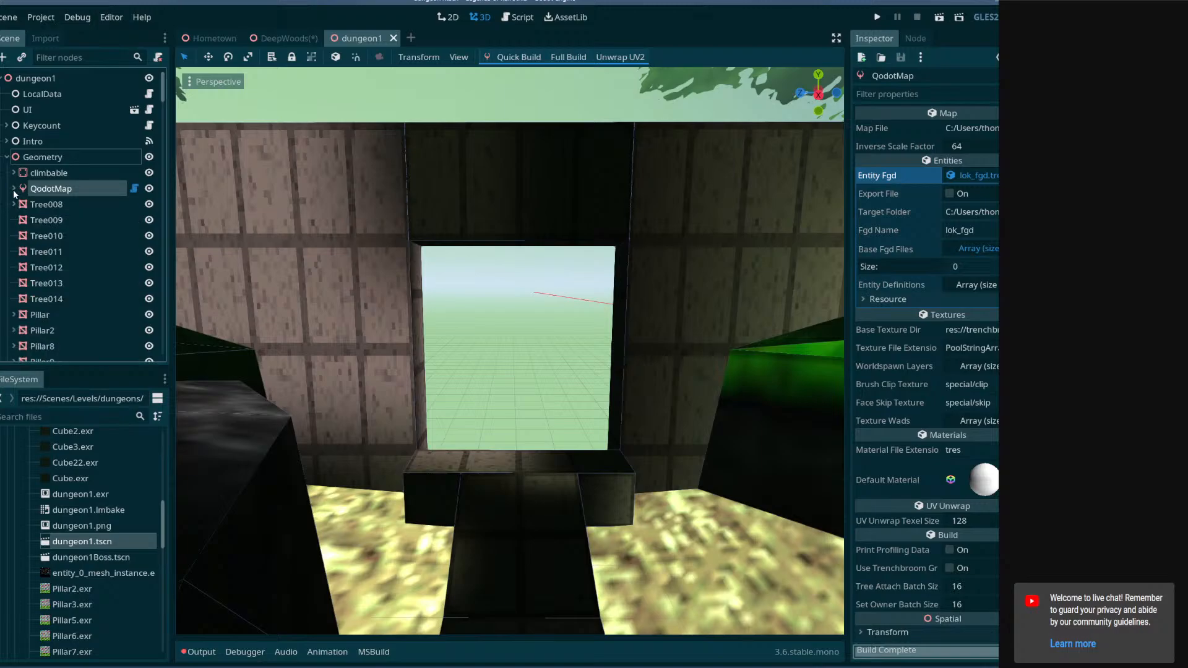
{"action": "left_click", "coordinate": [14, 190]}
{"action": "key", "text": "w"}
{"action": "right_click_drag", "start_coordinate": [520, 299], "coordinate": [669, 303]}
{"action": "key", "text": "w"}
{"action": "right_click_drag", "start_coordinate": [427, 297], "coordinate": [533, 327]}
{"action": "left_click", "coordinate": [508, 326]}
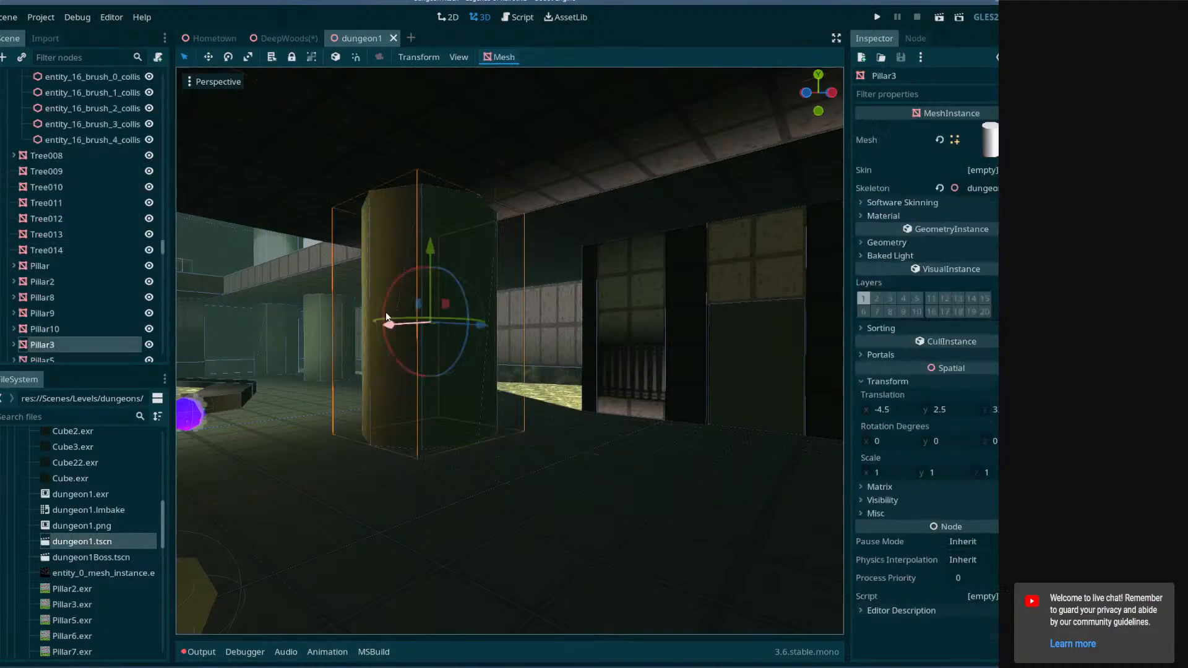
{"action": "scroll", "coordinate": [49, 338], "scroll_direction": "up", "scroll_amount": 10}
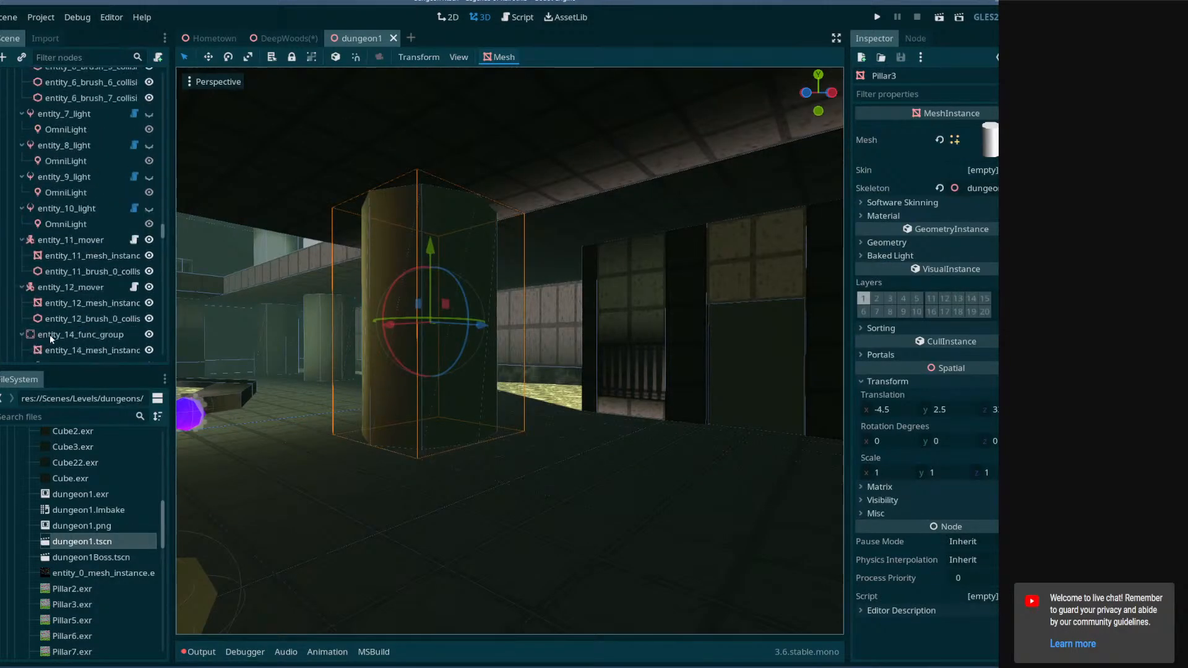
{"action": "scroll", "coordinate": [50, 337], "scroll_direction": "up", "scroll_amount": 20}
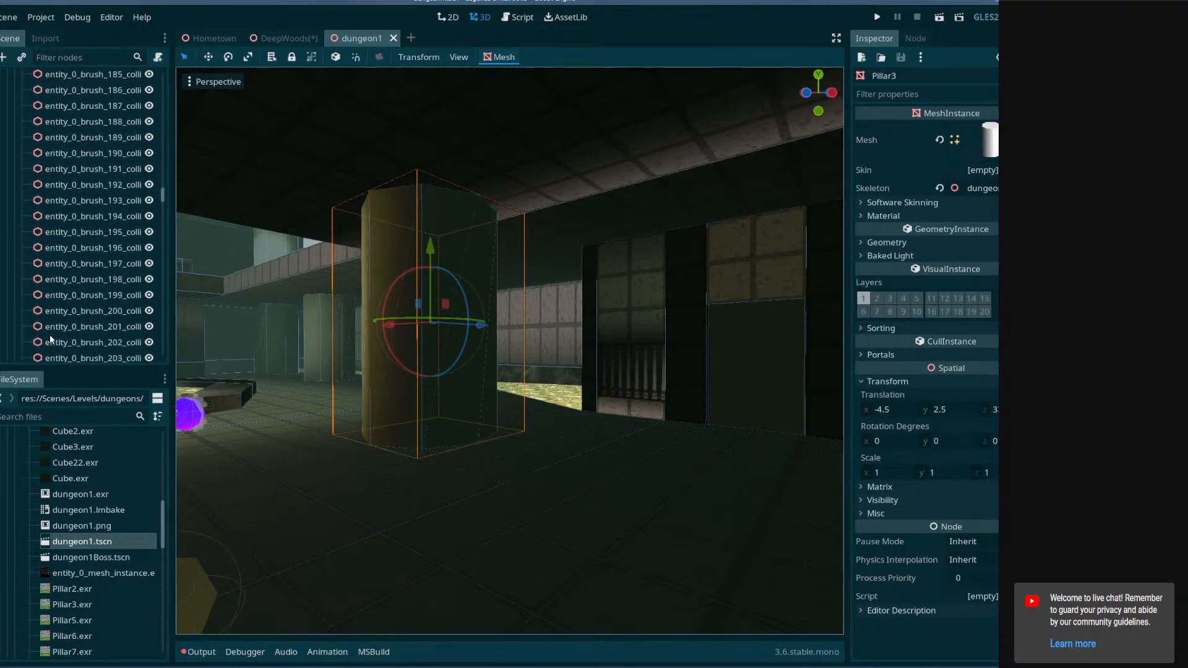
{"action": "scroll", "coordinate": [49, 337], "scroll_direction": "up", "scroll_amount": 20}
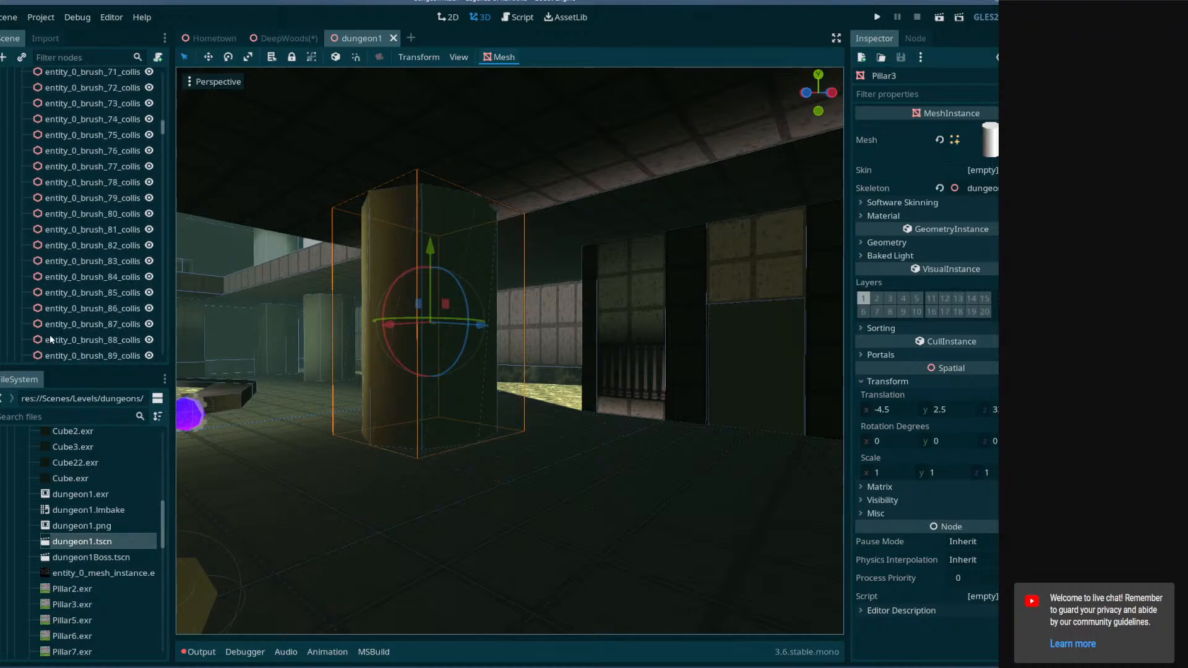
{"action": "scroll", "coordinate": [42, 338], "scroll_direction": "up", "scroll_amount": 7}
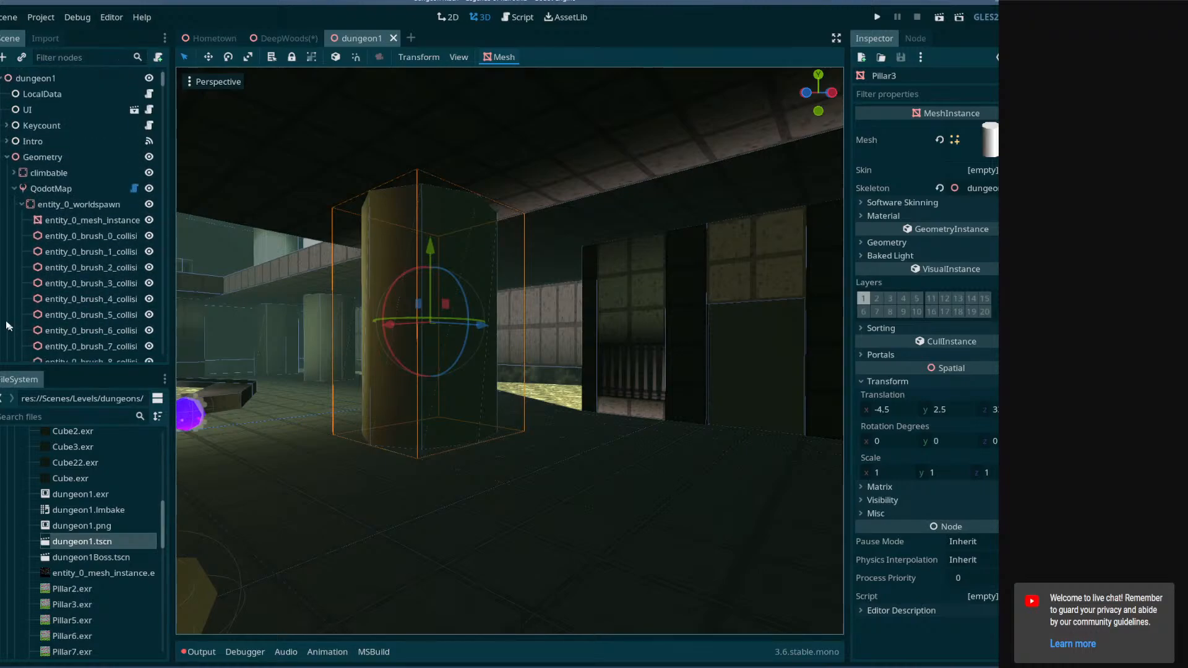
{"action": "left_click", "coordinate": [14, 189]}
{"action": "scroll", "coordinate": [28, 248], "scroll_direction": "down", "scroll_amount": 5}
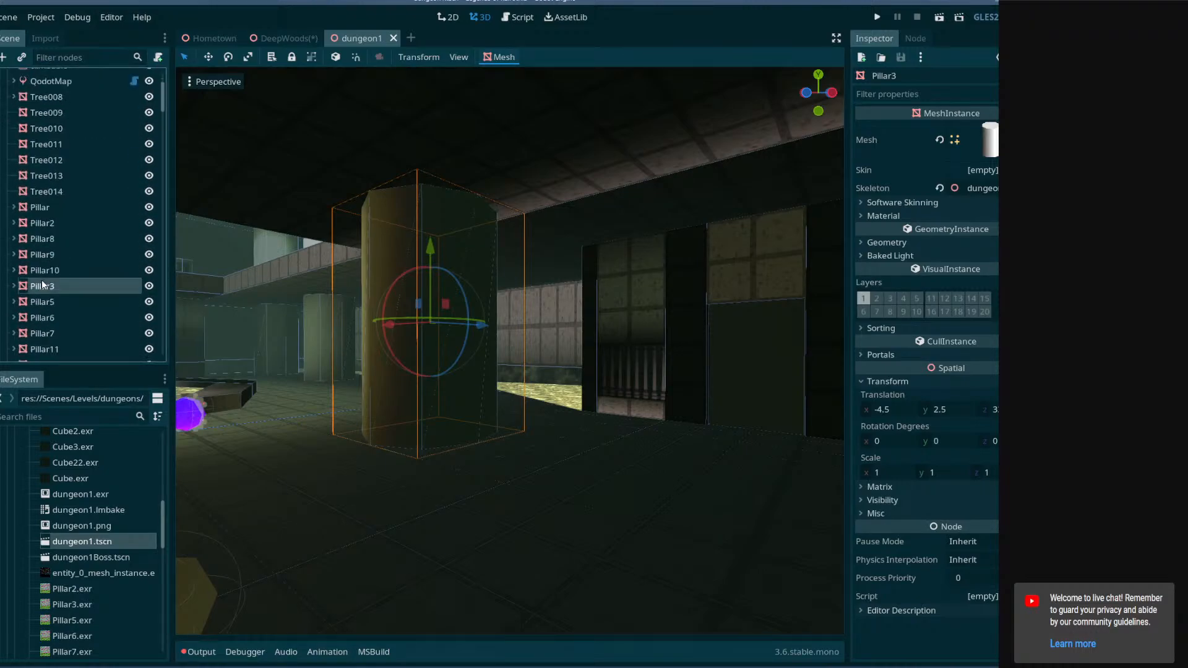
{"action": "scroll", "coordinate": [40, 285], "scroll_direction": "up", "scroll_amount": 5}
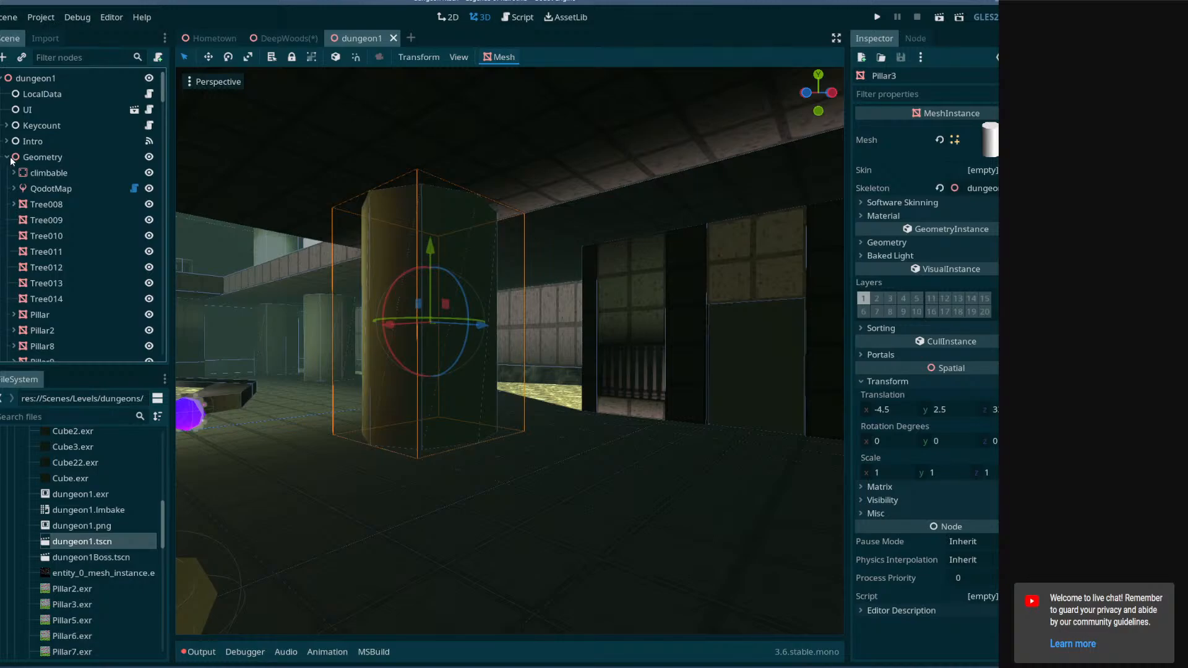
{"action": "right_click", "coordinate": [31, 157]}
{"action": "left_click", "coordinate": [73, 171]}
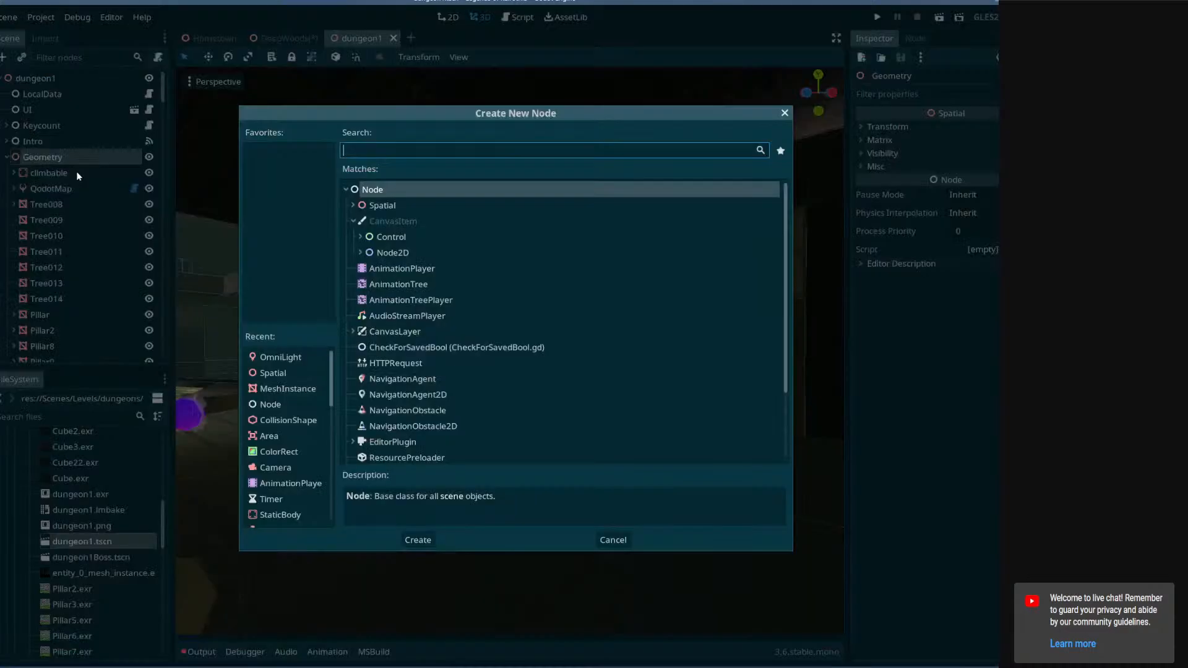
{"action": "left_click", "coordinate": [619, 545]}
Browse the scene tree's room nodes and inspect the doorway area in the viewport.
{"action": "scroll", "coordinate": [87, 284], "scroll_direction": "down", "scroll_amount": 10}
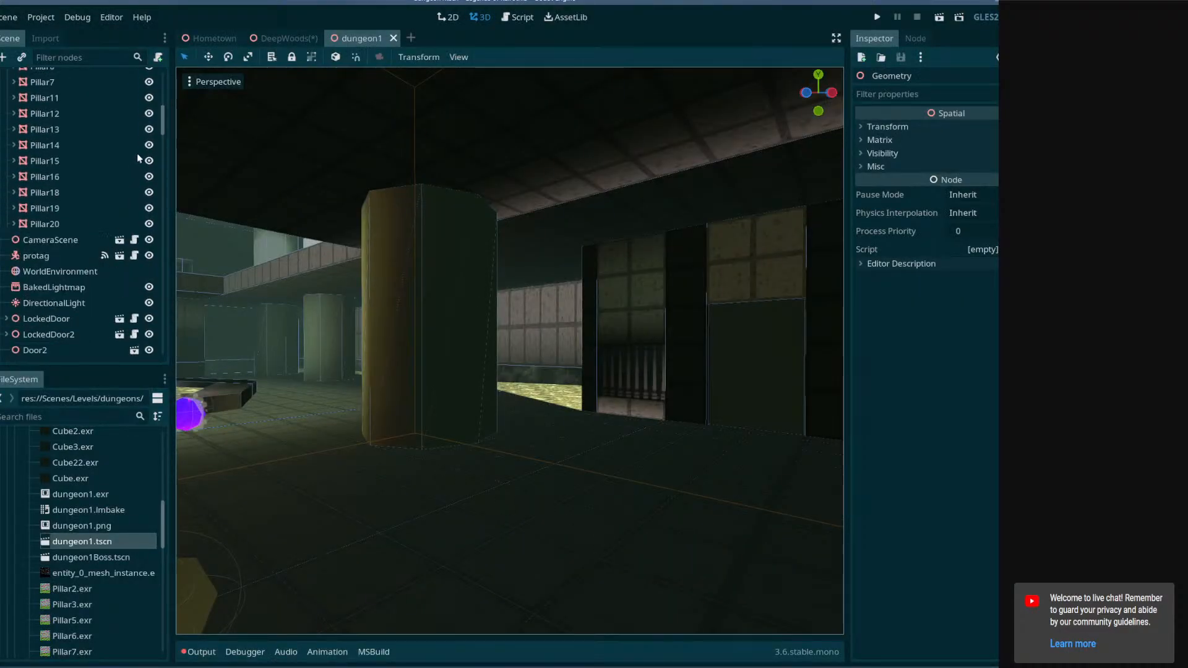
{"action": "scroll", "coordinate": [162, 143], "scroll_direction": "down", "scroll_amount": 10}
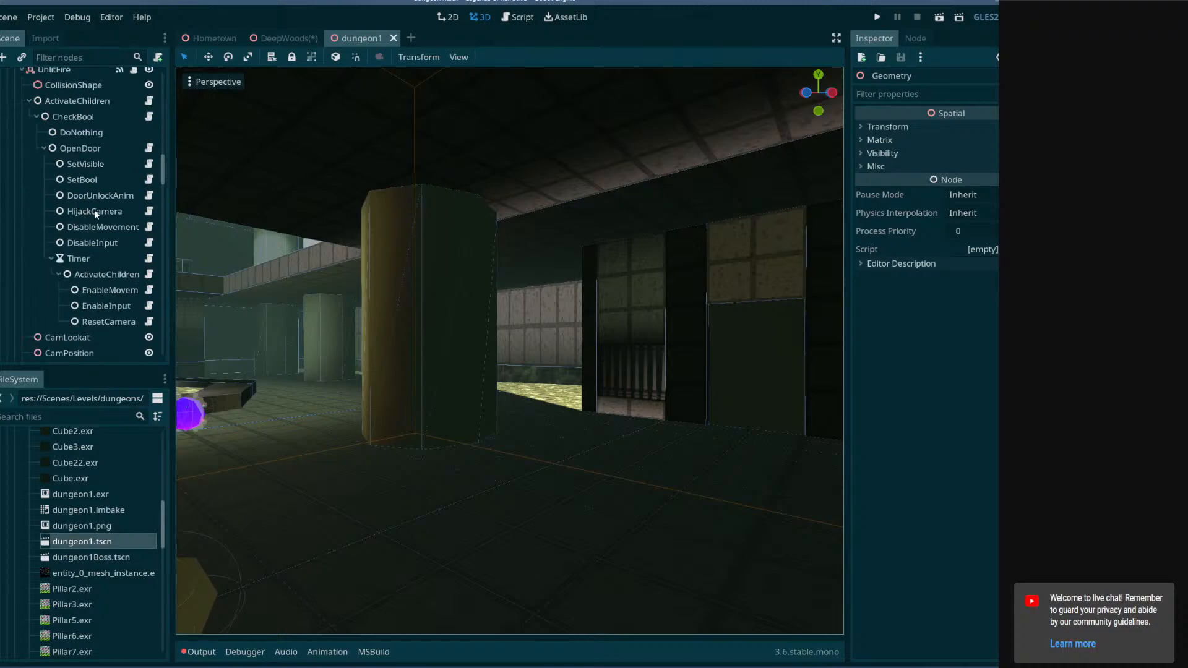
{"action": "scroll", "coordinate": [104, 223], "scroll_direction": "down", "scroll_amount": 8}
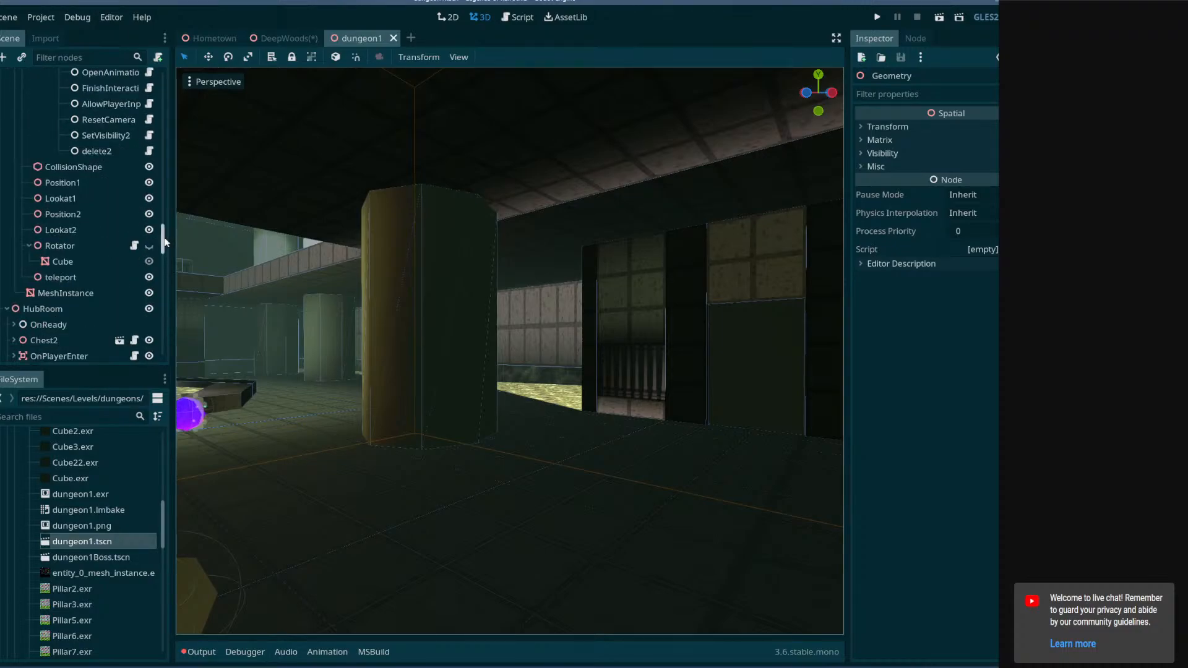
{"action": "left_click_drag", "start_coordinate": [166, 243], "coordinate": [169, 181]}
{"action": "left_click", "coordinate": [14, 313]}
{"action": "scroll", "coordinate": [29, 330], "scroll_direction": "down", "scroll_amount": 4}
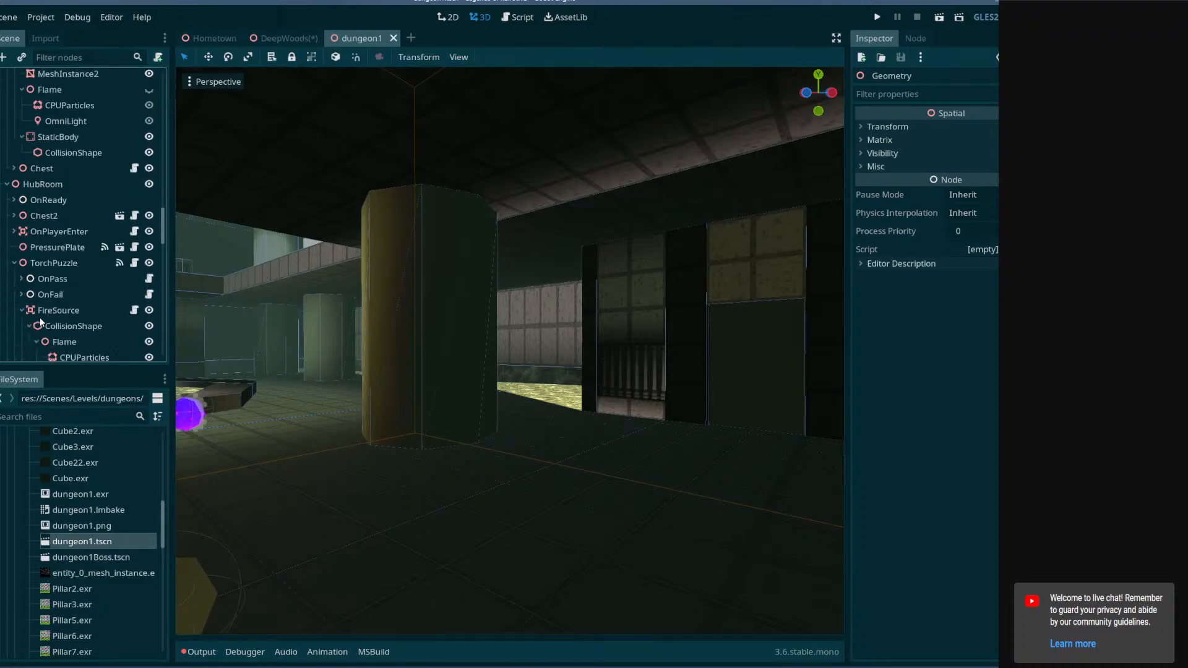
{"action": "key", "text": "w"}
{"action": "right_click_drag", "start_coordinate": [271, 291], "coordinate": [1157, 281]}
{"action": "key", "text": "s"}
{"action": "key", "text": "w"}
{"action": "key", "text": "w"}
{"action": "key", "text": "w"}
{"action": "key", "text": "w"}
{"action": "key", "text": "w"}
{"action": "right_click_drag", "start_coordinate": [510, 351], "coordinate": [513, 393]}
{"action": "key", "text": "w"}
{"action": "key", "text": "e"}
Select the Outside node and toggle its visibility to inspect the outdoor area.
{"action": "left_click", "coordinate": [8, 185]}
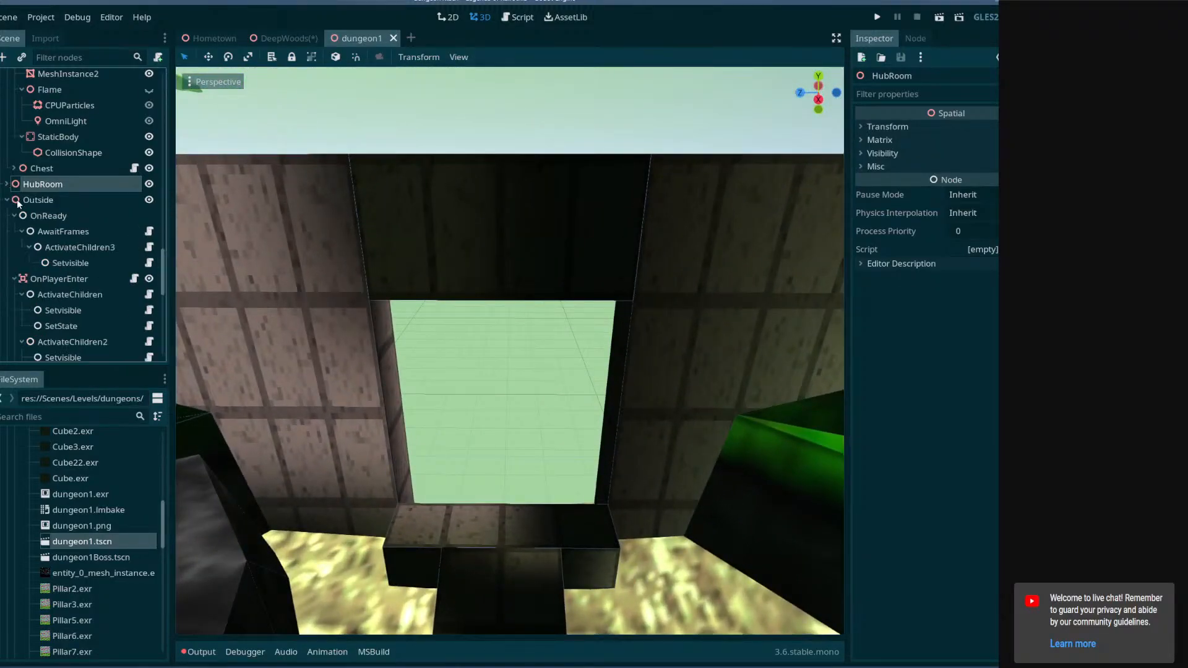
{"action": "left_click", "coordinate": [27, 201]}
{"action": "right_click_drag", "start_coordinate": [310, 235], "coordinate": [186, 242]}
{"action": "key", "text": "s"}
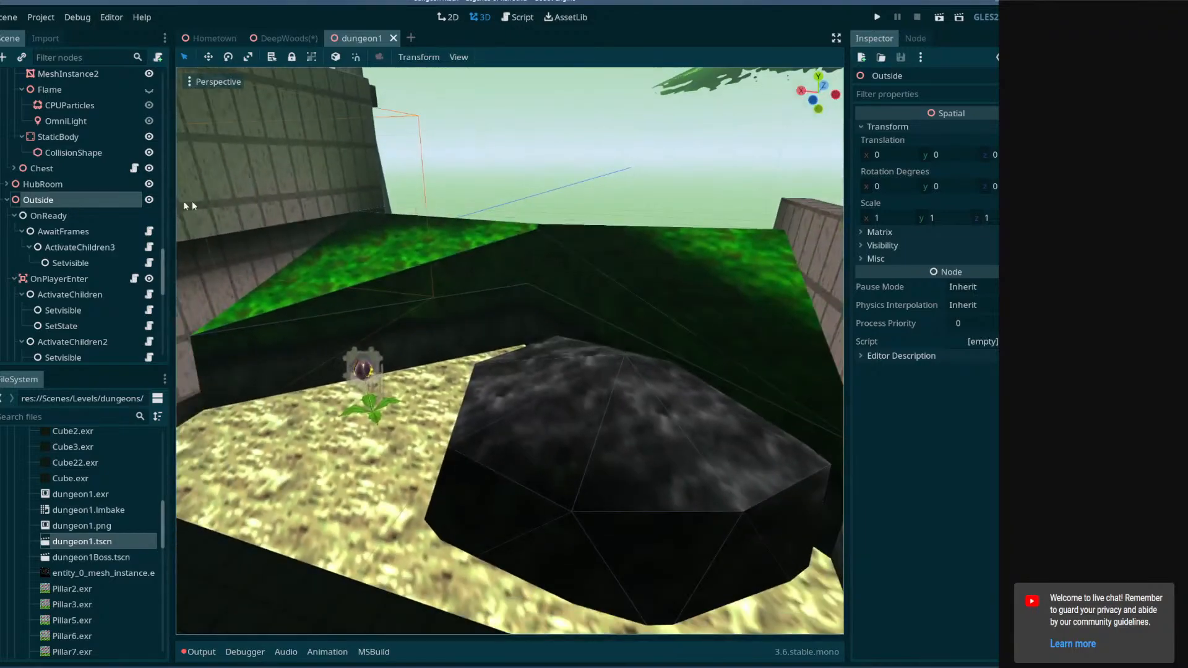
{"action": "left_click", "coordinate": [152, 201]}
{"action": "left_click", "coordinate": [152, 201]}
{"action": "right_click_drag", "start_coordinate": [260, 235], "coordinate": [148, 251]}
{"action": "key", "text": "s"}
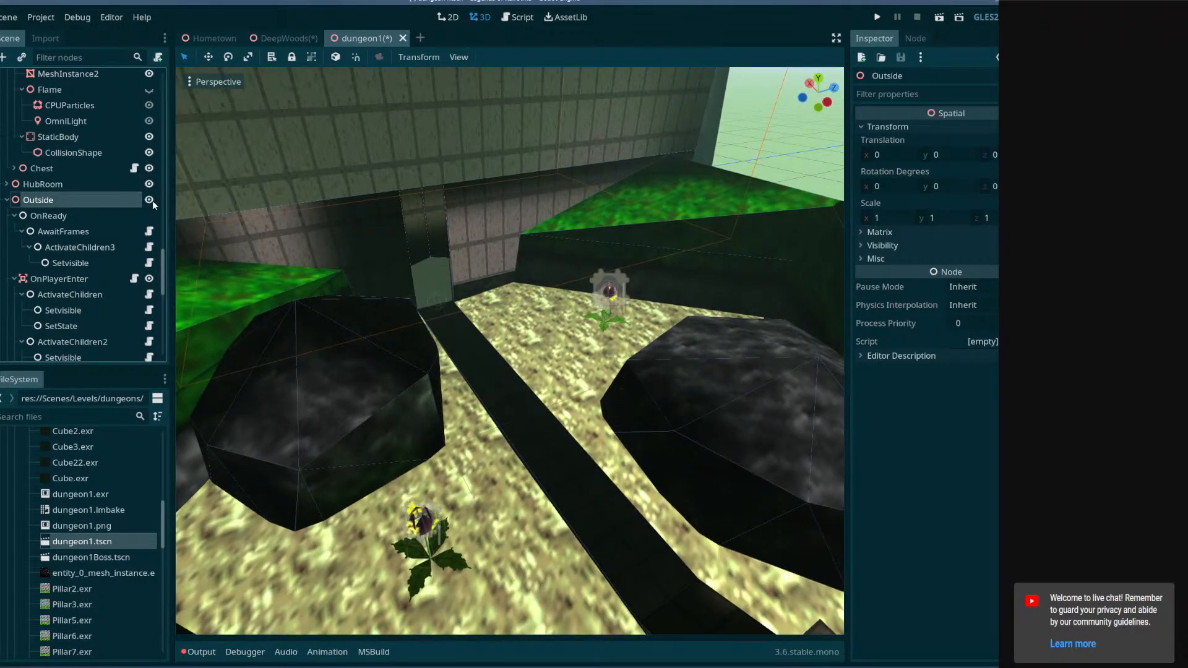
{"action": "right_click_drag", "start_coordinate": [260, 242], "coordinate": [211, 186]}
{"action": "key", "text": "w"}
{"action": "right_click_drag", "start_coordinate": [334, 303], "coordinate": [391, 285]}
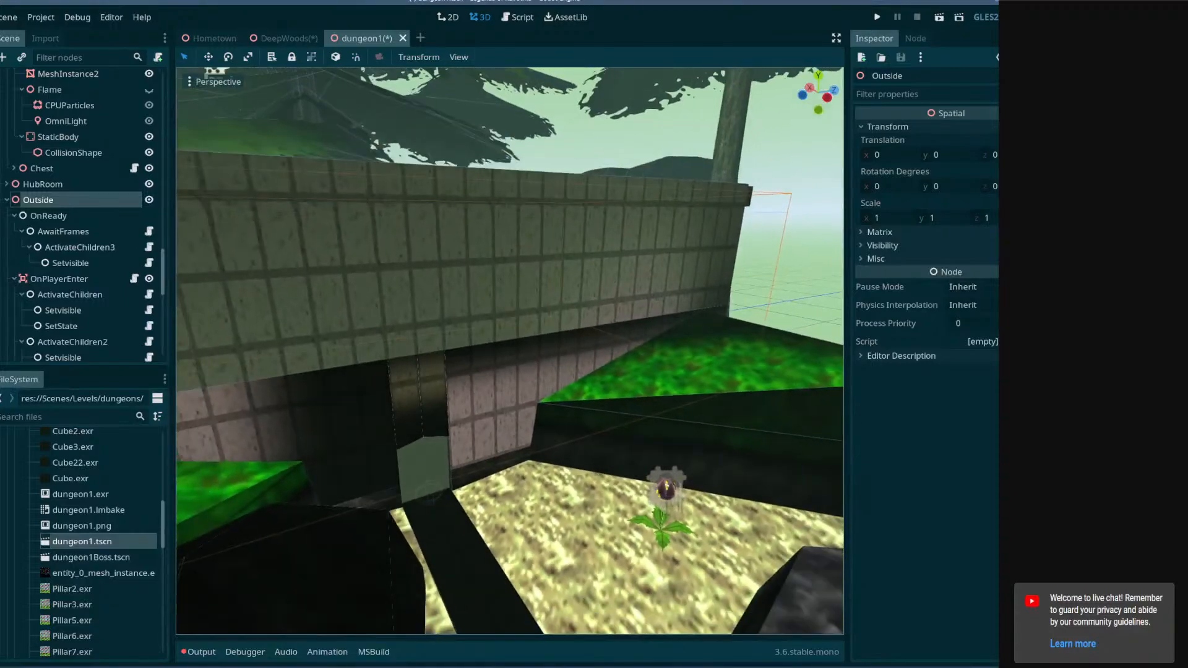
Collapse the expanded room nodes and select the TreasureChestRoom node.
{"action": "left_click", "coordinate": [8, 203]}
{"action": "scroll", "coordinate": [26, 269], "scroll_direction": "up", "scroll_amount": 10}
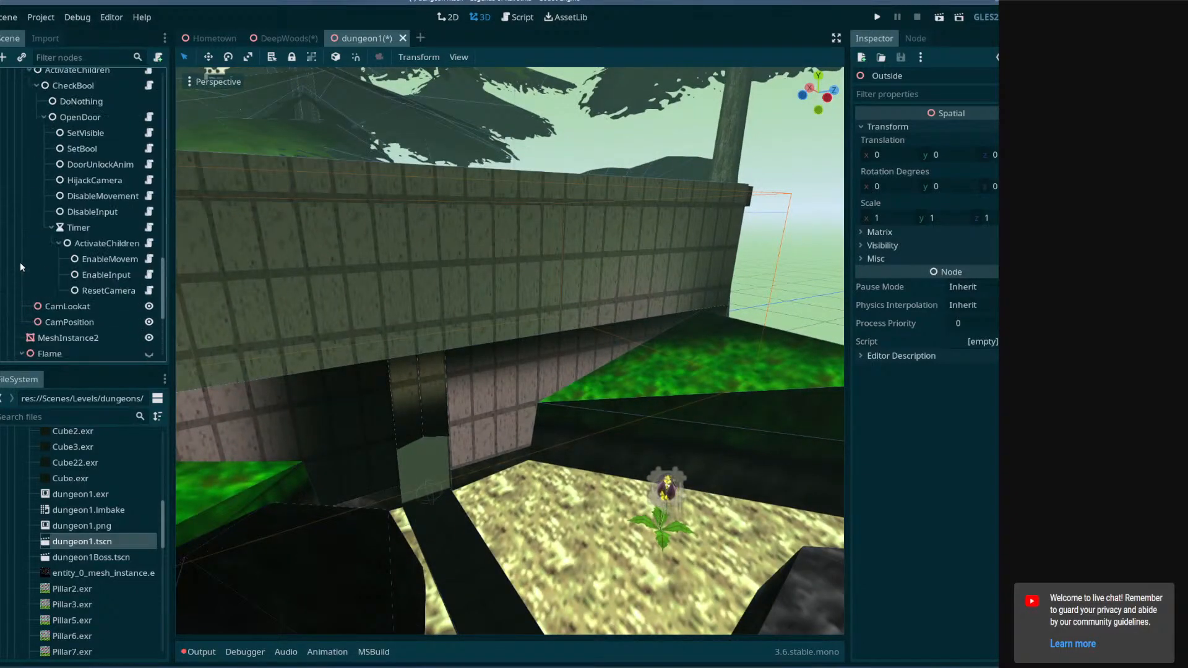
{"action": "left_click", "coordinate": [14, 174]}
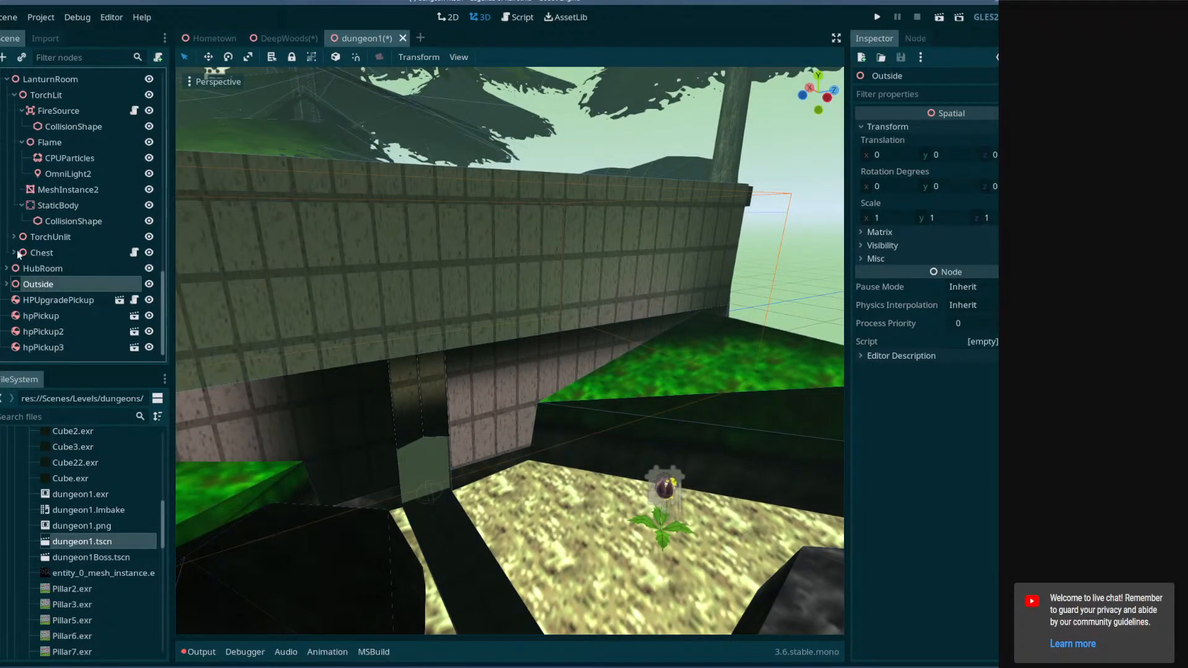
{"action": "scroll", "coordinate": [18, 254], "scroll_direction": "up", "scroll_amount": 5}
{"action": "left_click", "coordinate": [7, 224]}
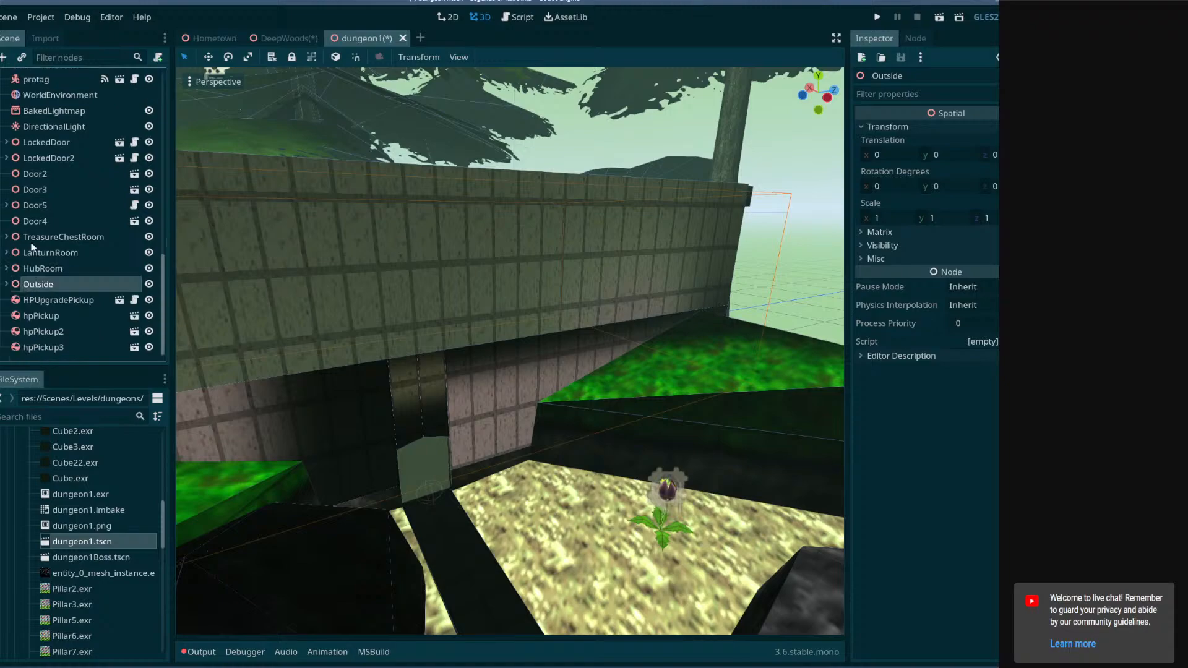
{"action": "left_click", "coordinate": [39, 238]}
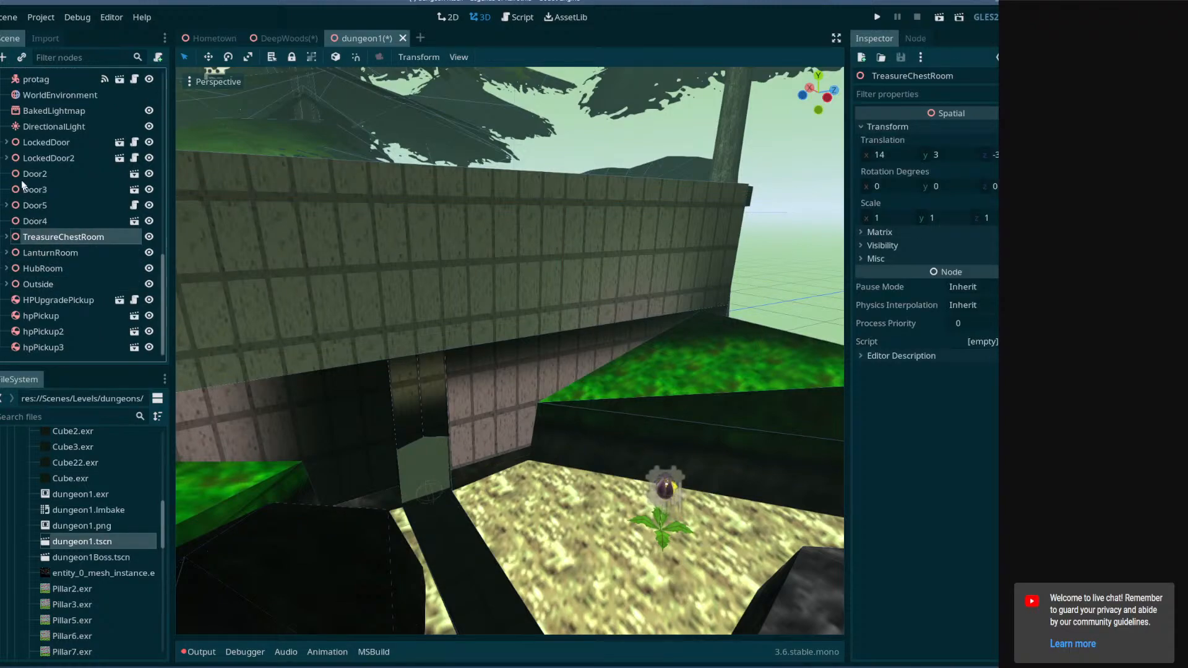
{"action": "scroll", "coordinate": [105, 283], "scroll_direction": "up", "scroll_amount": 5}
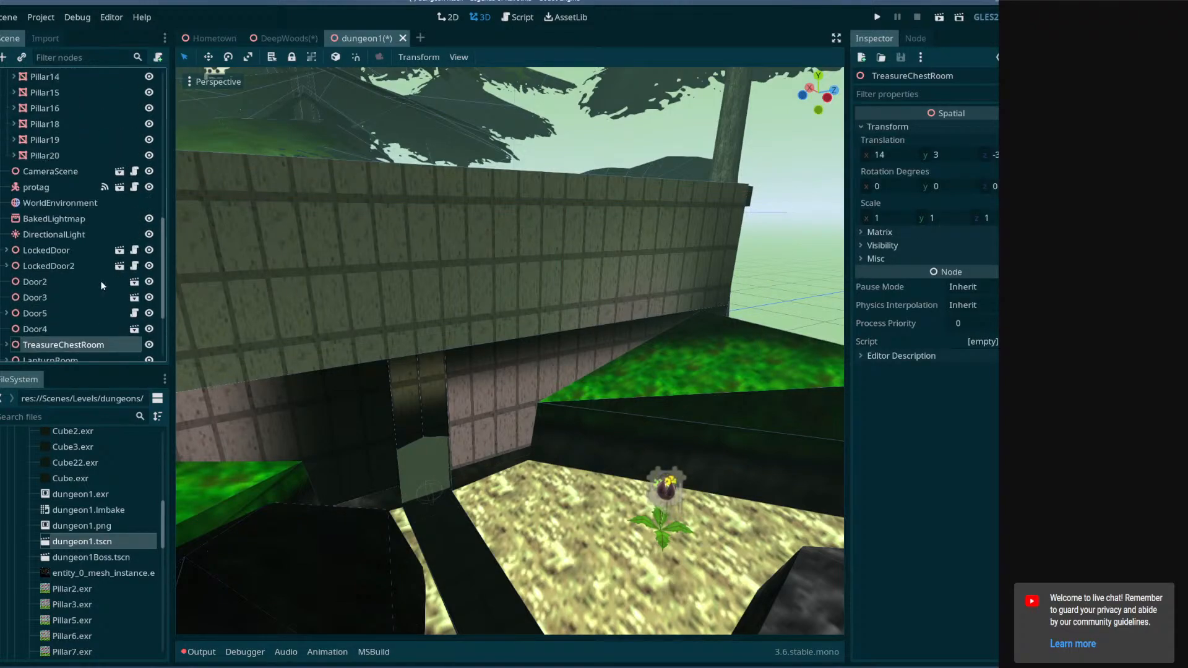
{"action": "scroll", "coordinate": [54, 264], "scroll_direction": "up", "scroll_amount": 1}
{"action": "right_click_drag", "start_coordinate": [297, 272], "coordinate": [390, 307]}
{"action": "scroll", "coordinate": [68, 268], "scroll_direction": "up", "scroll_amount": 10}
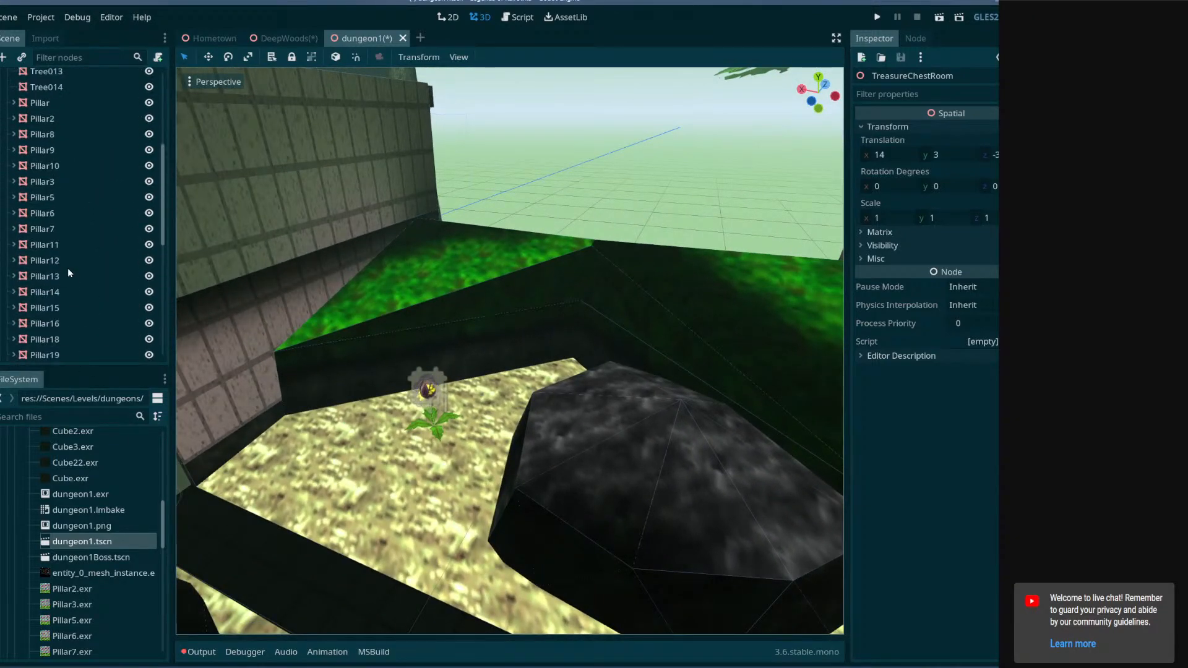
Toggle the HubRoom node's visibility and fly through the viewport to inspect the hub and passage area.
{"action": "scroll", "coordinate": [35, 239], "scroll_direction": "down", "scroll_amount": 4}
{"action": "scroll", "coordinate": [35, 239], "scroll_direction": "down", "scroll_amount": 5}
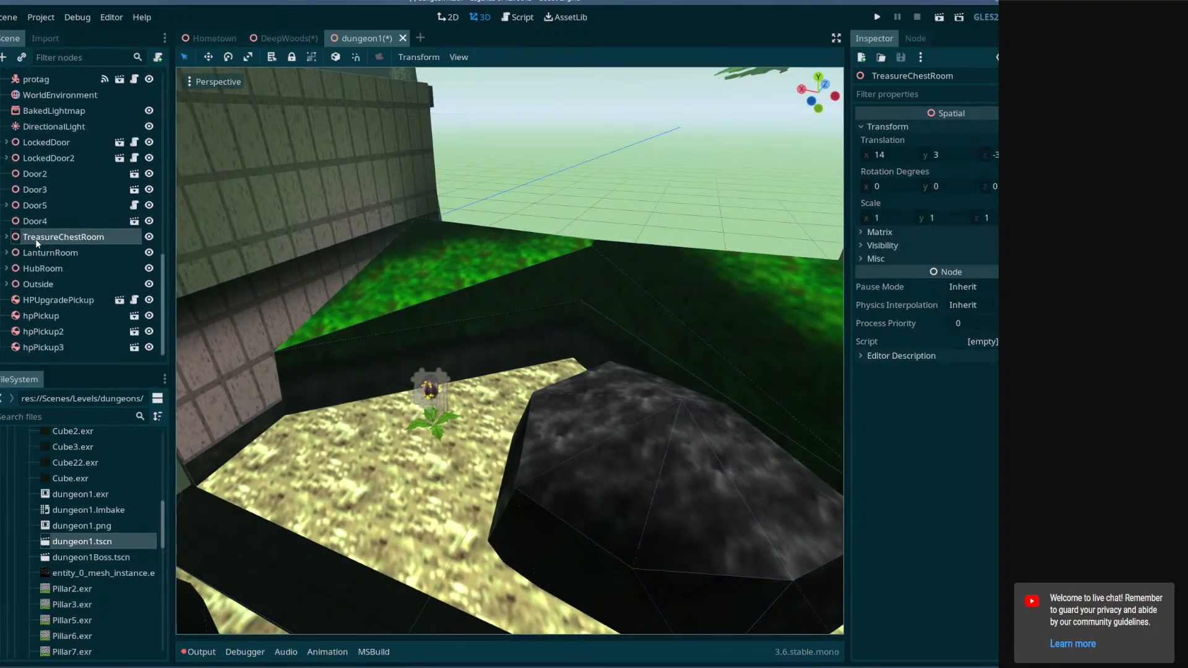
{"action": "scroll", "coordinate": [43, 292], "scroll_direction": "down", "scroll_amount": 1}
{"action": "left_click", "coordinate": [35, 286]}
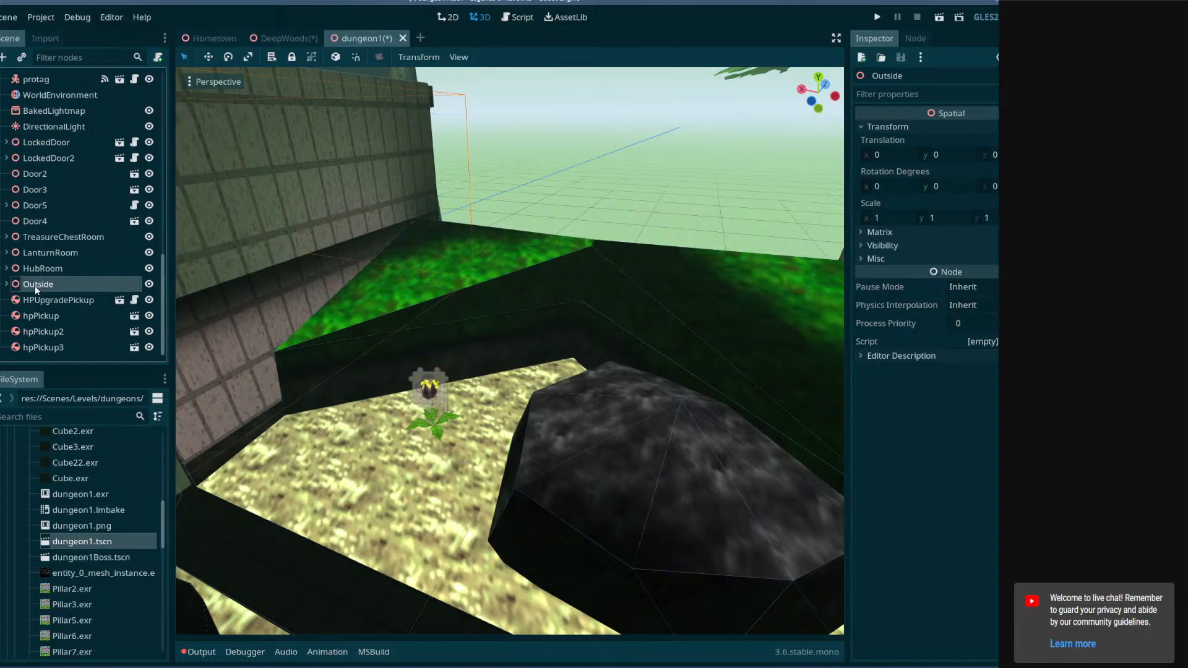
{"action": "left_click", "coordinate": [148, 269]}
{"action": "middle_click_drag", "start_coordinate": [374, 296], "coordinate": [209, 274]}
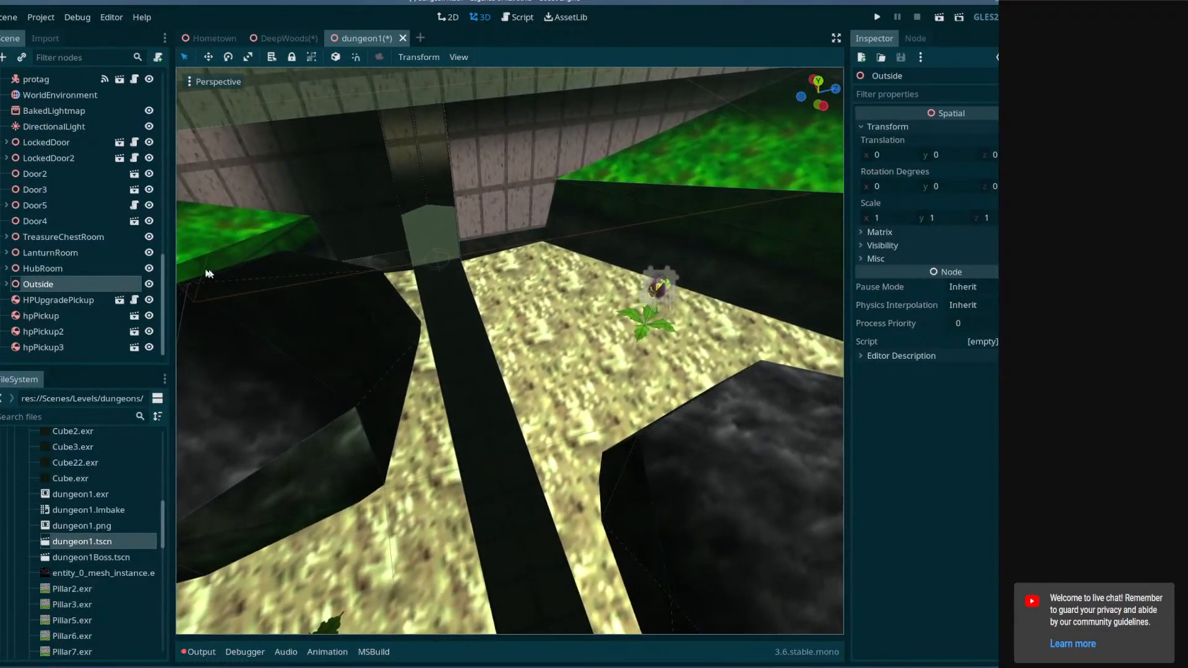
{"action": "left_click", "coordinate": [148, 268]}
{"action": "left_click", "coordinate": [148, 269]}
{"action": "right_click_drag", "start_coordinate": [495, 312], "coordinate": [465, 318]}
{"action": "key", "text": "w"}
{"action": "key", "text": "w"}
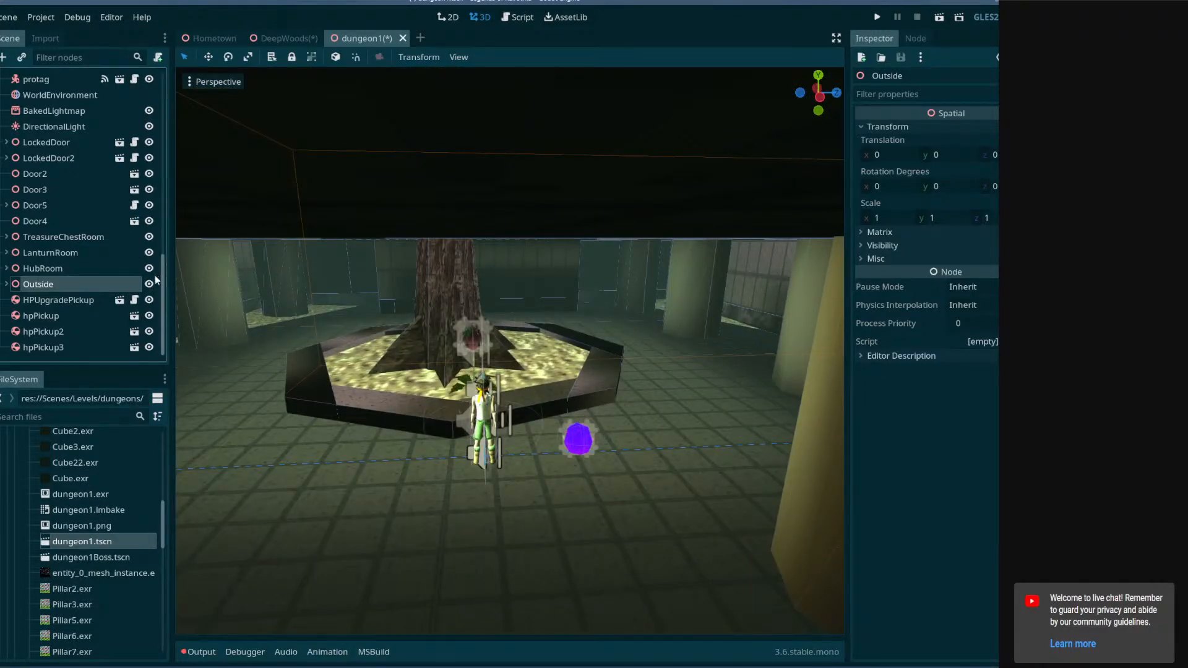
{"action": "key", "text": "w"}
{"action": "right_click_drag", "start_coordinate": [347, 303], "coordinate": [473, 290]}
{"action": "key", "text": "w"}
{"action": "key", "text": "w"}
Add a Spatial child node under the dungeon1 root, name it EntranceZone, and save the scene.
{"action": "scroll", "coordinate": [42, 99], "scroll_direction": "up", "scroll_amount": 6}
{"action": "scroll", "coordinate": [40, 99], "scroll_direction": "up", "scroll_amount": 5}
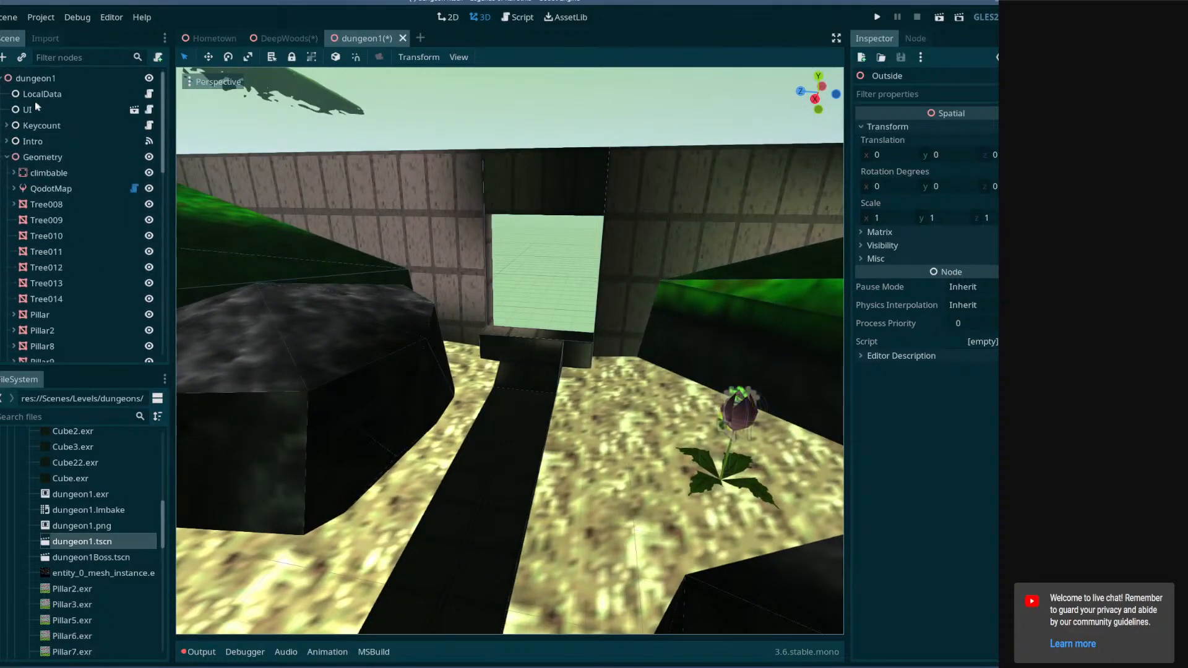
{"action": "left_click", "coordinate": [7, 157]}
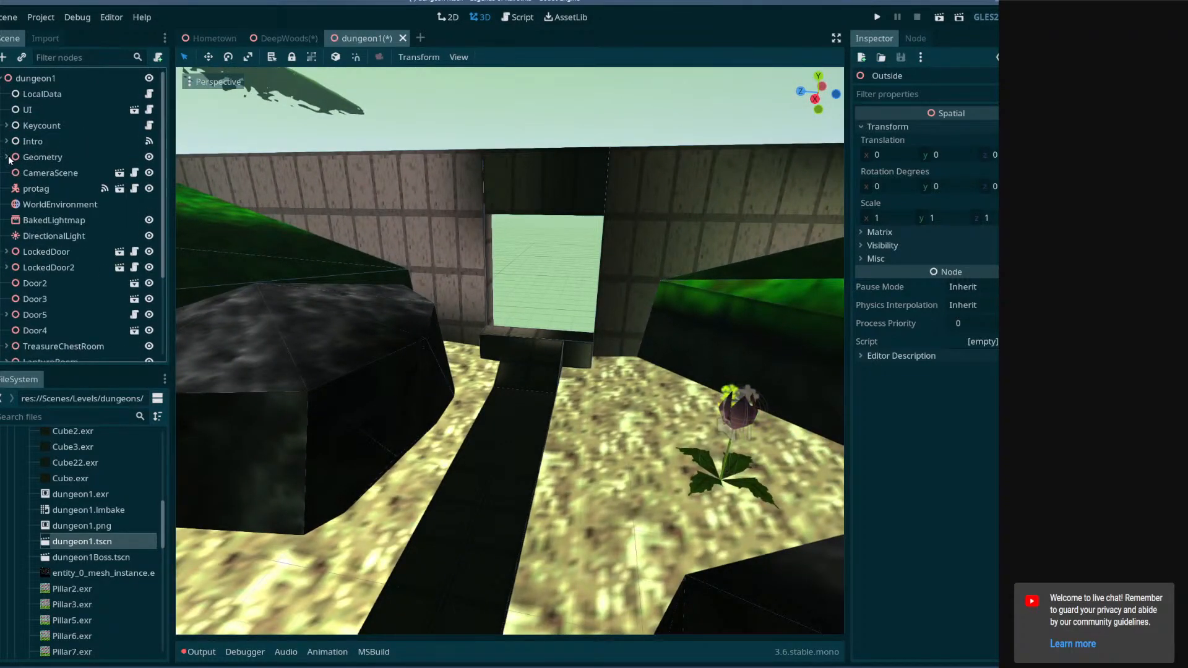
{"action": "right_click", "coordinate": [19, 95]}
{"action": "left_click", "coordinate": [48, 95]}
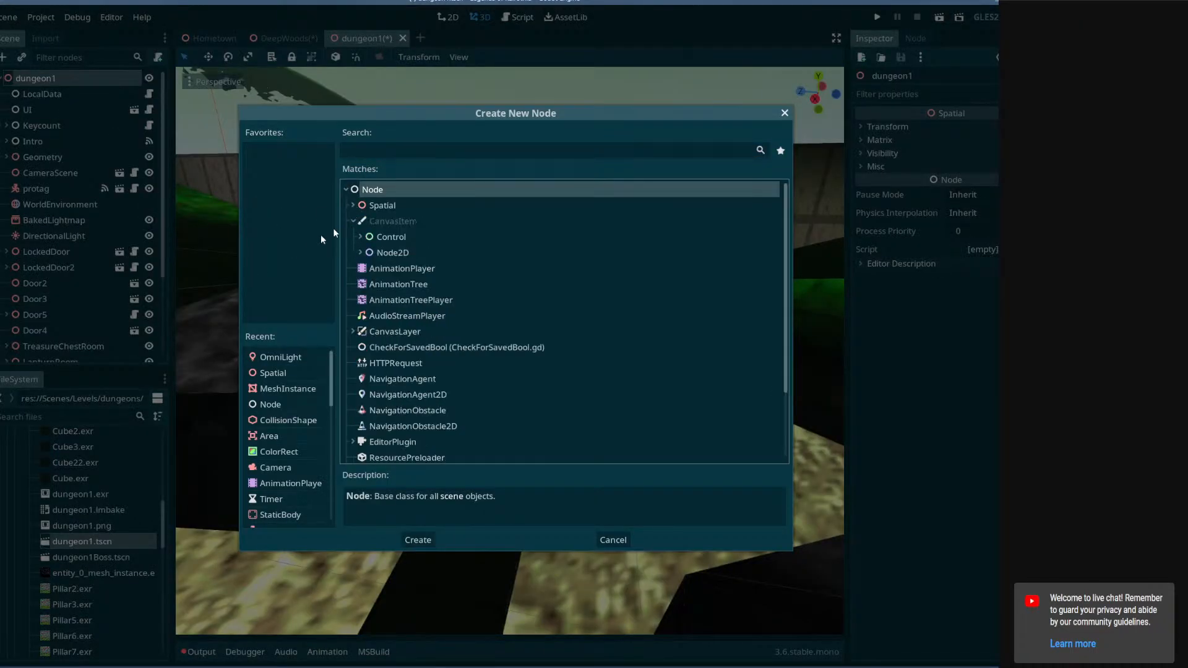
{"action": "double_click", "coordinate": [388, 207]}
{"action": "left_click_drag", "start_coordinate": [44, 276], "coordinate": [61, 248]}
{"action": "double_click", "coordinate": [61, 248]}
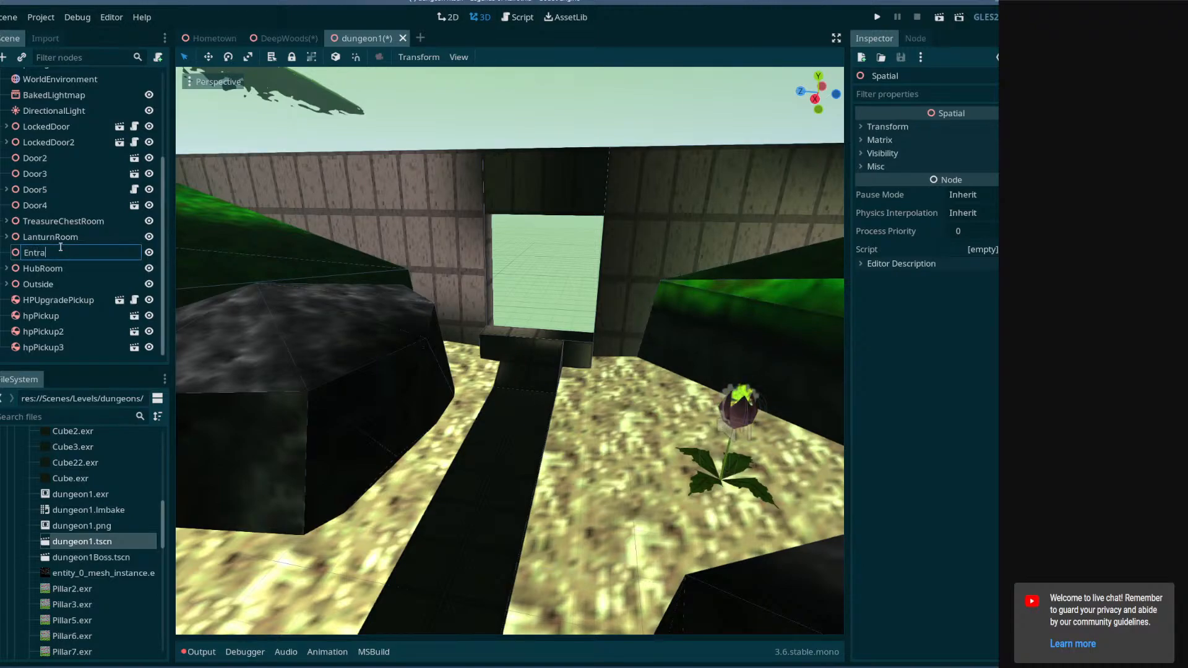
{"action": "type", "text": "EntranceZone"}
{"action": "key", "text": "Return"}
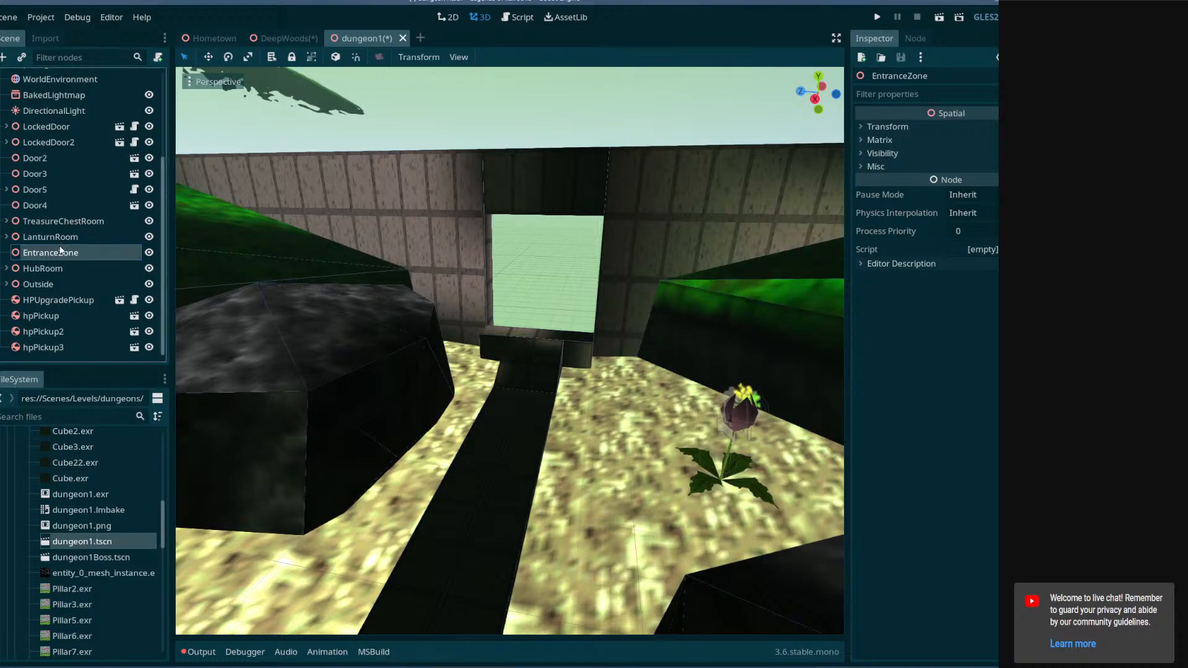
{"action": "key", "text": "ctrl+s"}
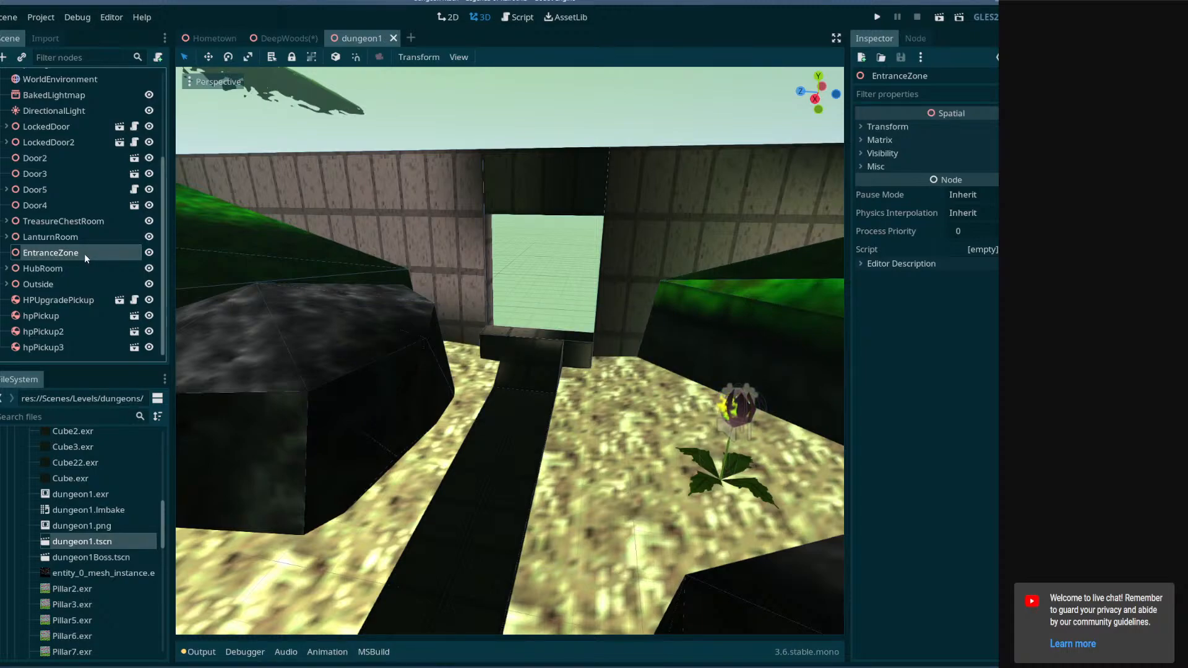
Rename the new node to EntranceRoom and save the scene.
{"action": "double_click", "coordinate": [87, 255]}
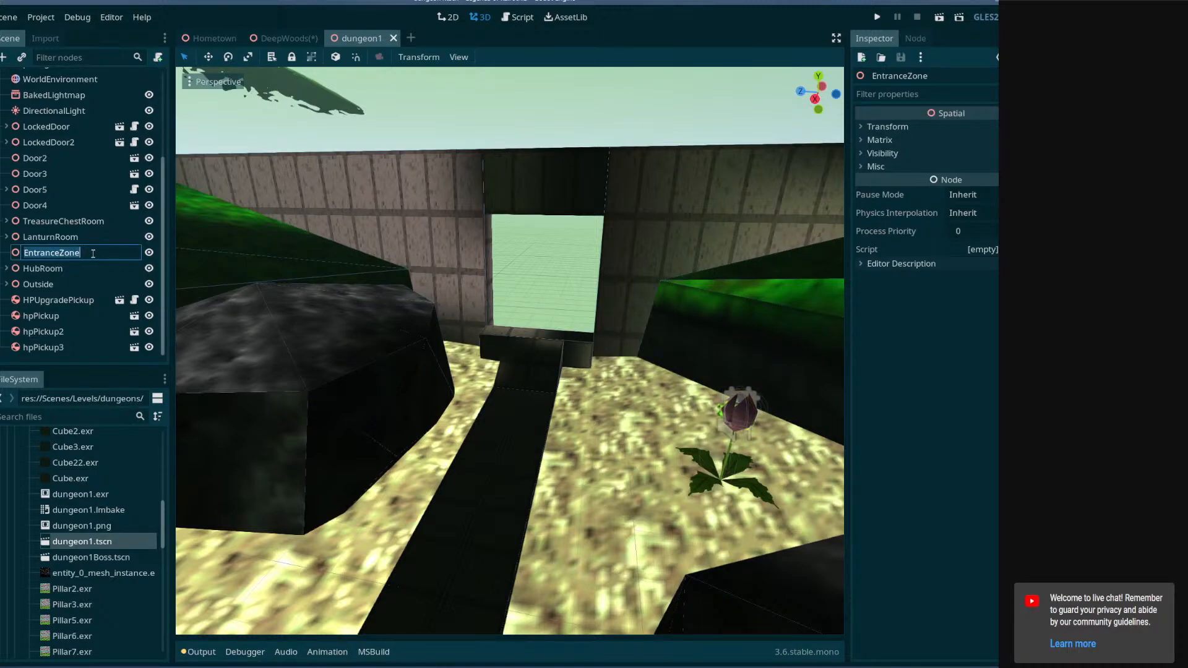
{"action": "left_click", "coordinate": [87, 252]}
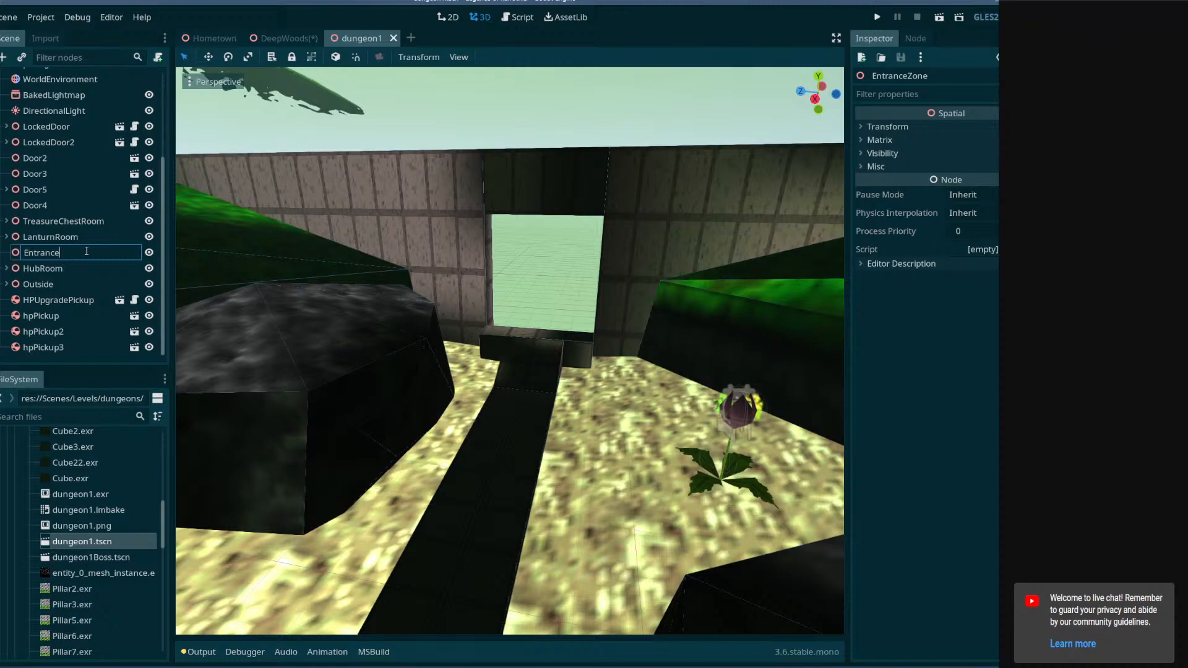
{"action": "type", "text": "Room"}
{"action": "key", "text": "Return"}
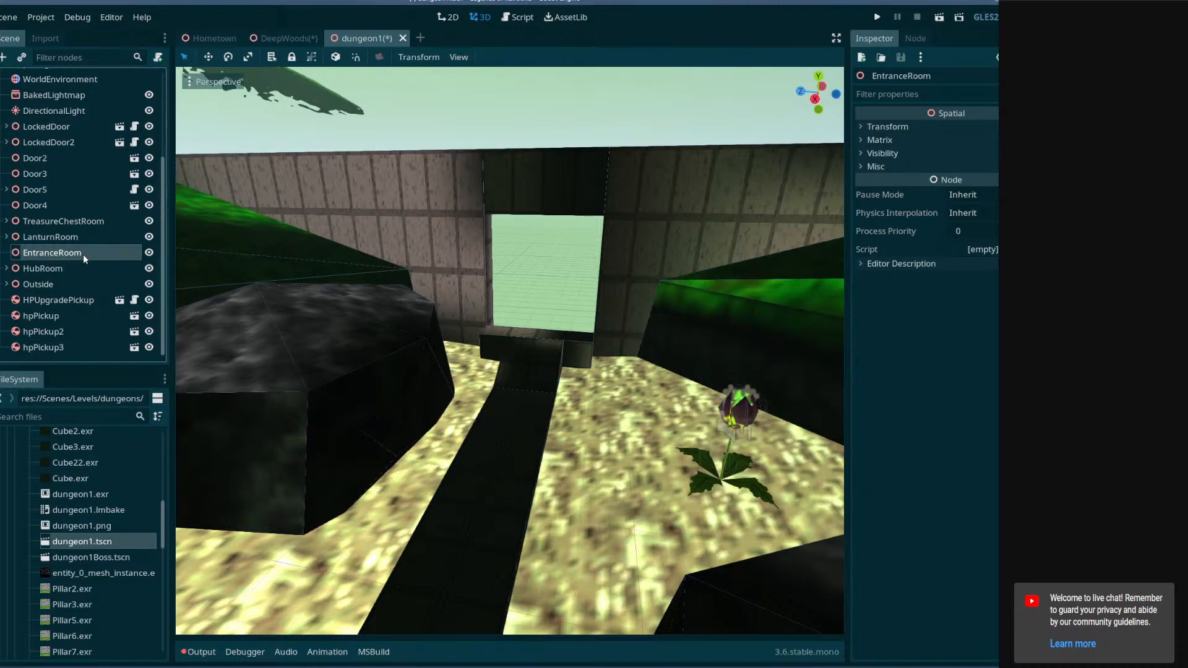
{"action": "key", "text": "ctrl+s"}
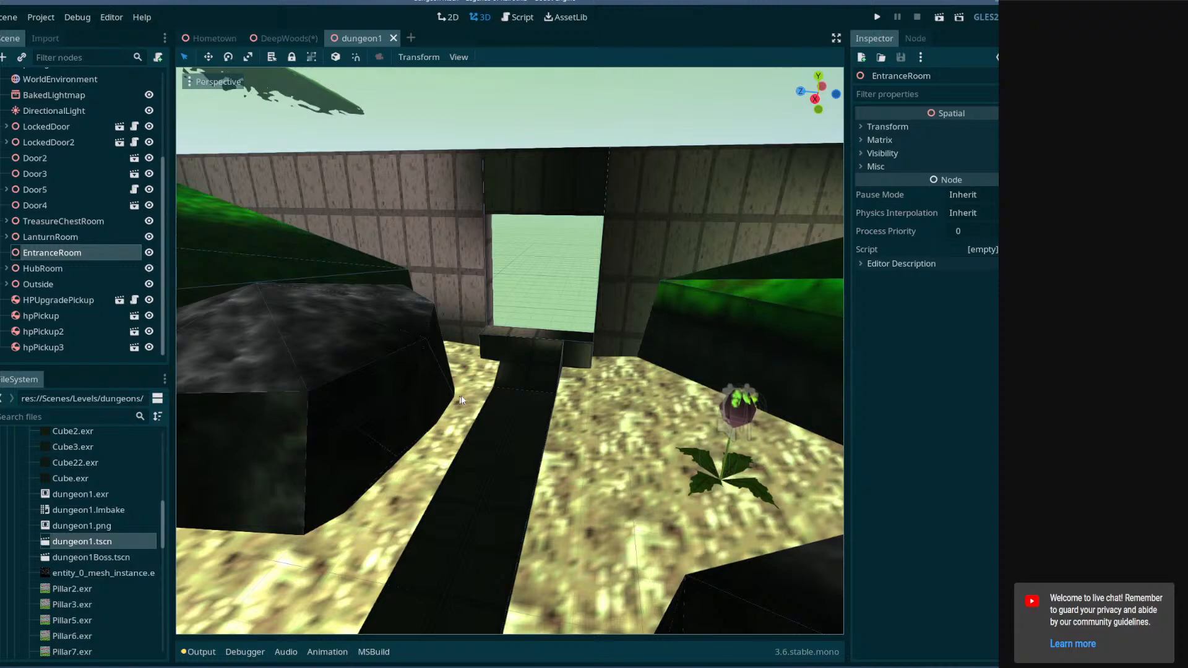
Copy the dungeonEntrance mesh from the DeepWoods scene and paste it under EntranceRoom in dungeon1.
{"action": "right_click_drag", "start_coordinate": [521, 432], "coordinate": [290, 423]}
{"action": "key", "text": "w"}
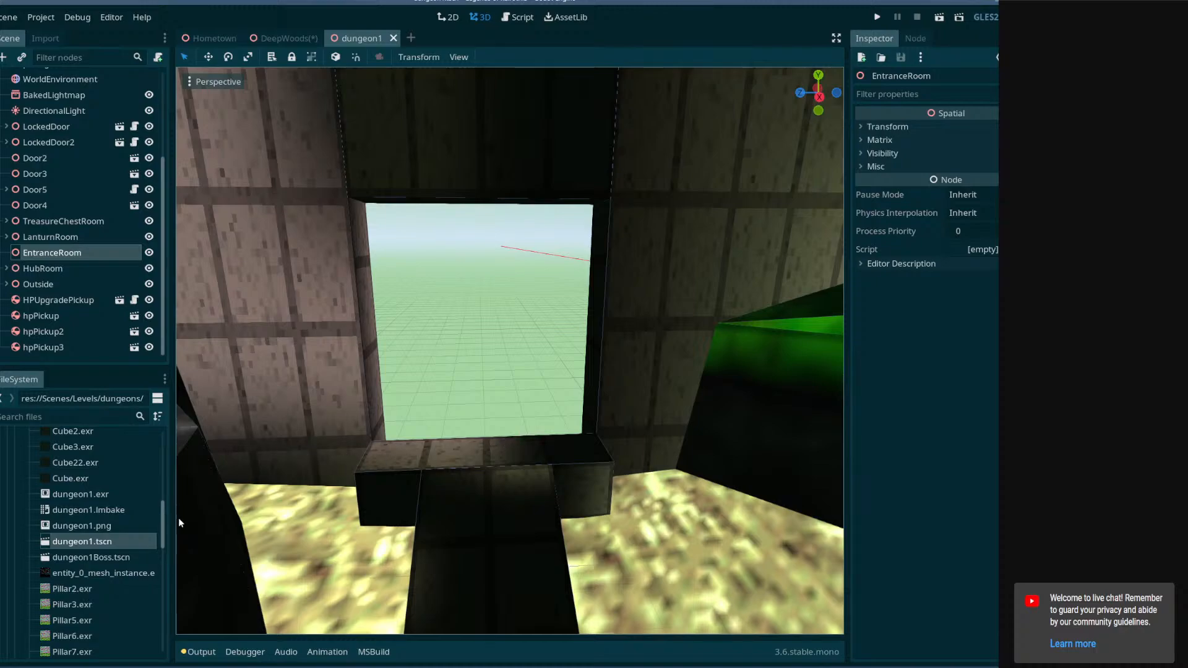
{"action": "scroll", "coordinate": [134, 507], "scroll_direction": "up", "scroll_amount": 4}
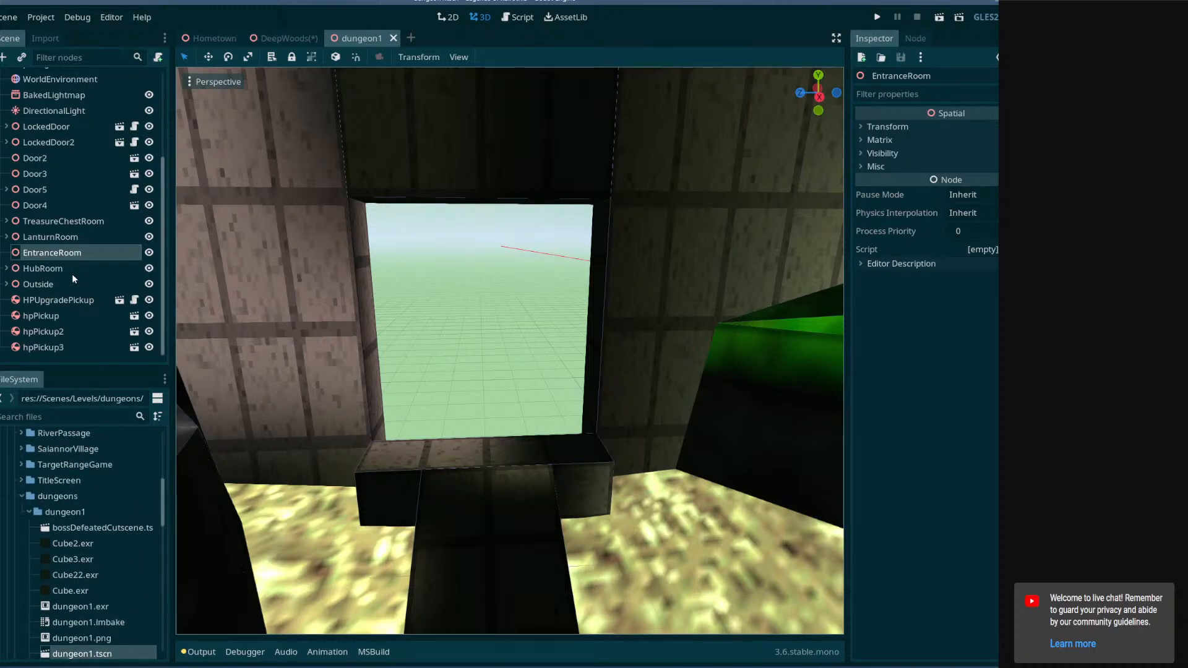
{"action": "left_click", "coordinate": [285, 38]}
{"action": "left_click", "coordinate": [98, 251]}
{"action": "left_click", "coordinate": [370, 40]}
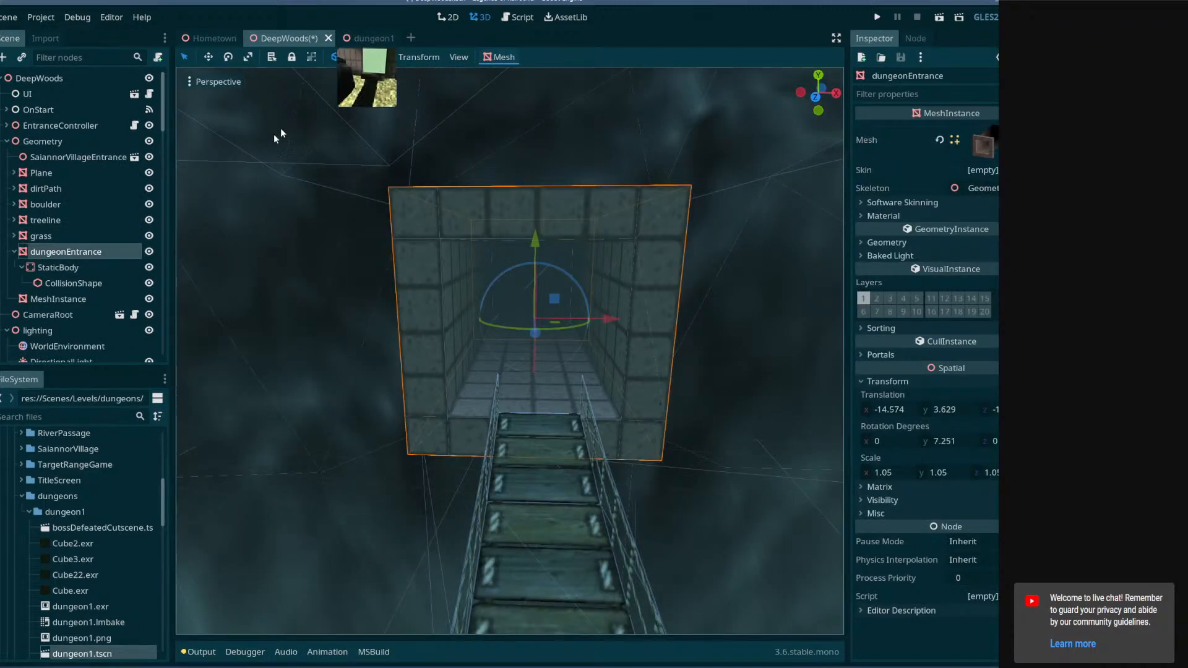
{"action": "left_click", "coordinate": [65, 255]}
{"action": "key", "text": "ctrl+v"}
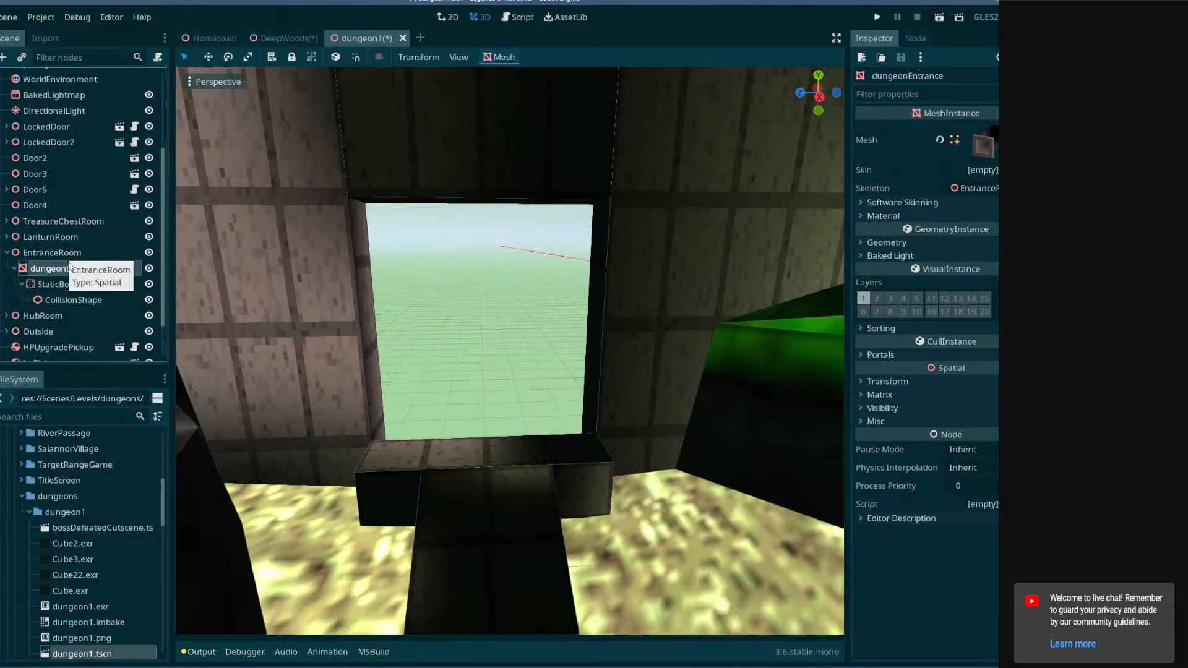
Move the pasted dungeonEntrance mesh to the passage doorway and set its Y rotation to 90 degrees.
{"action": "key", "text": "f"}
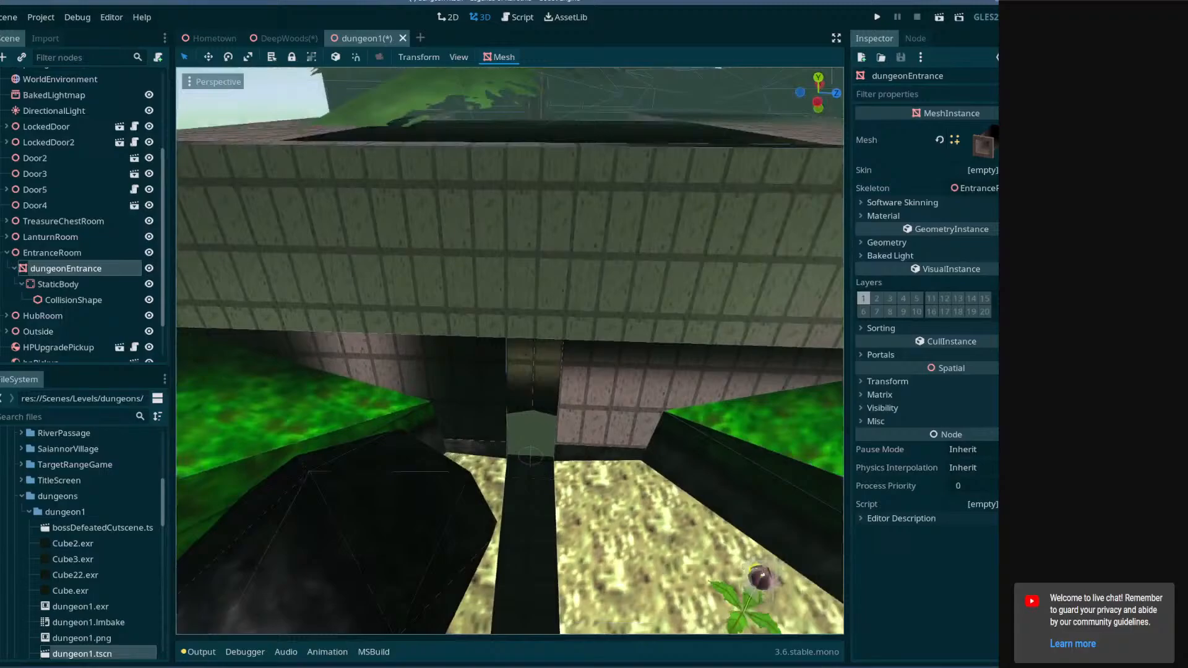
{"action": "middle_click_drag", "start_coordinate": [510, 351], "coordinate": [576, 340]}
{"action": "middle_click_drag", "start_coordinate": [328, 186], "coordinate": [551, 174]}
{"action": "left_click_drag", "start_coordinate": [553, 176], "coordinate": [696, 432]}
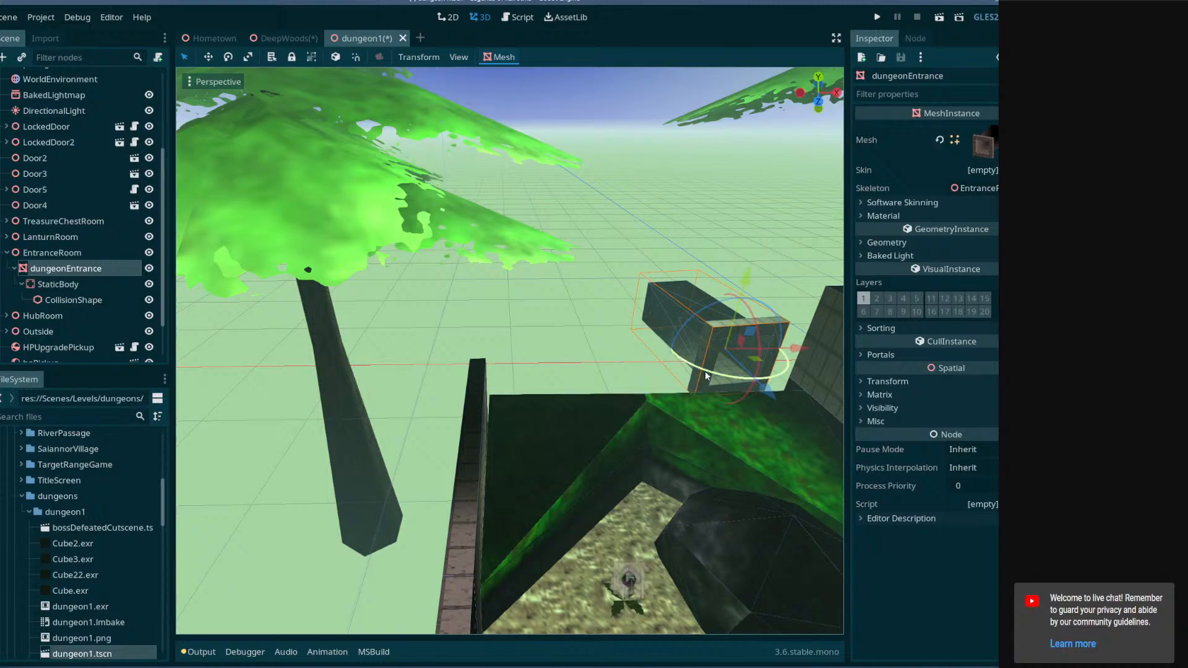
{"action": "left_click_drag", "start_coordinate": [705, 370], "coordinate": [767, 370]}
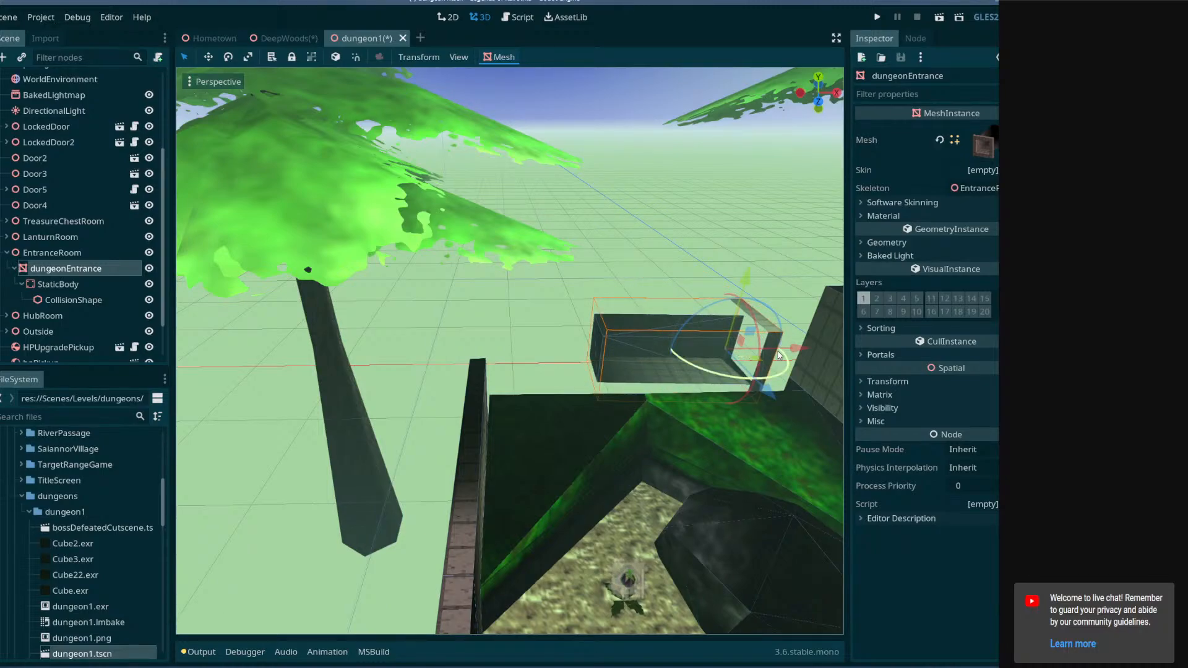
{"action": "middle_click_drag", "start_coordinate": [754, 362], "coordinate": [742, 369]}
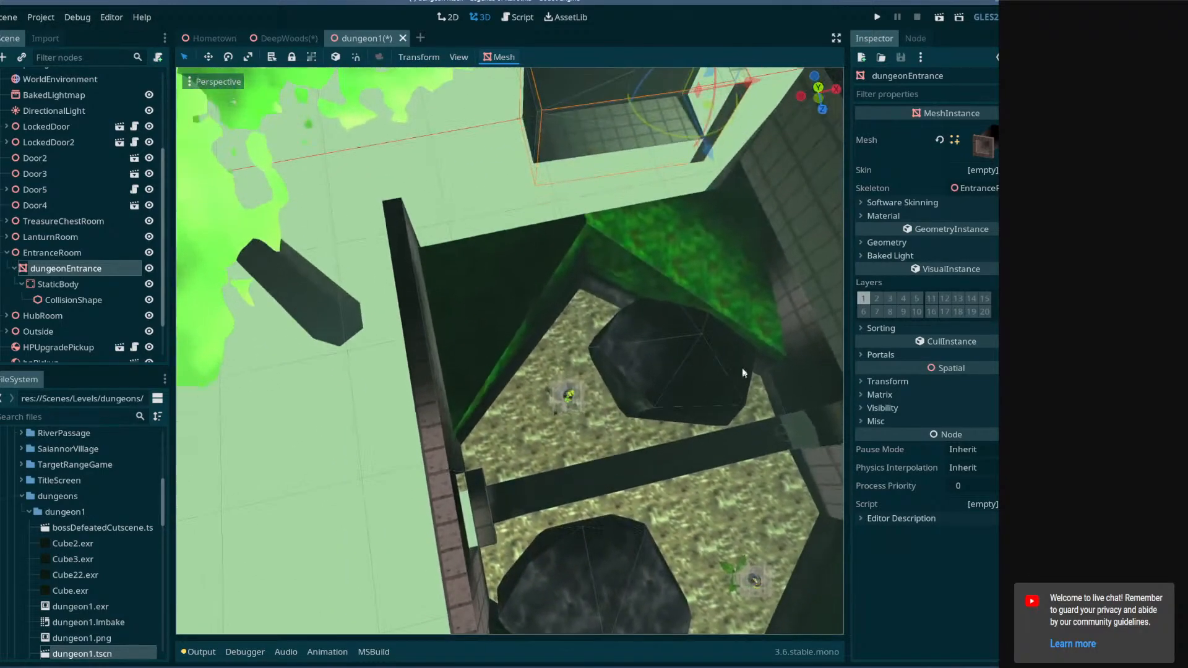
{"action": "left_click_drag", "start_coordinate": [706, 115], "coordinate": [476, 558]}
{"action": "middle_click_drag", "start_coordinate": [476, 559], "coordinate": [366, 506]}
{"action": "scroll", "coordinate": [367, 506], "scroll_direction": "up", "scroll_amount": 8}
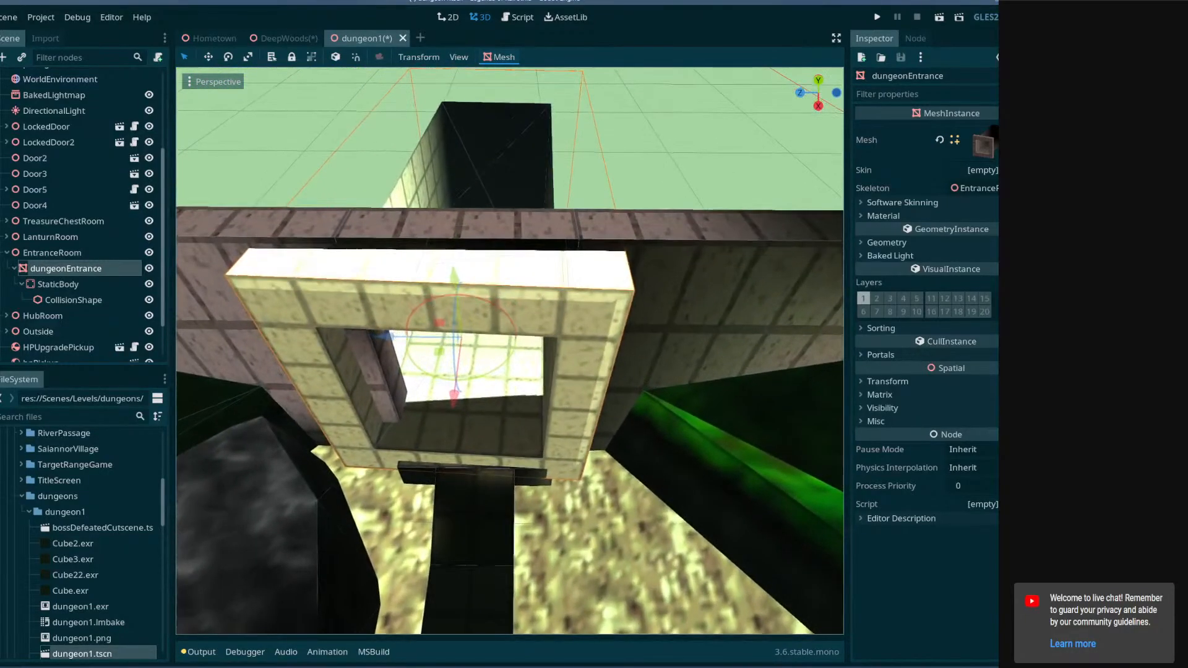
{"action": "left_click", "coordinate": [892, 381]}
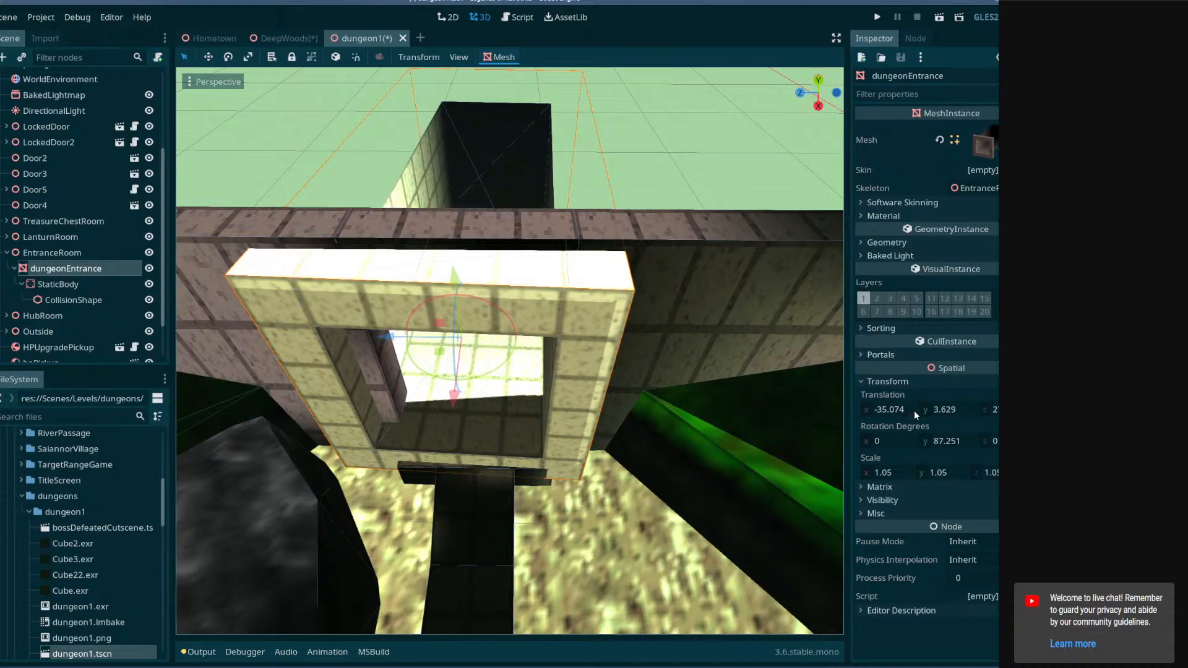
{"action": "left_click", "coordinate": [945, 442]}
{"action": "type", "text": "90"}
{"action": "key", "text": "Return"}
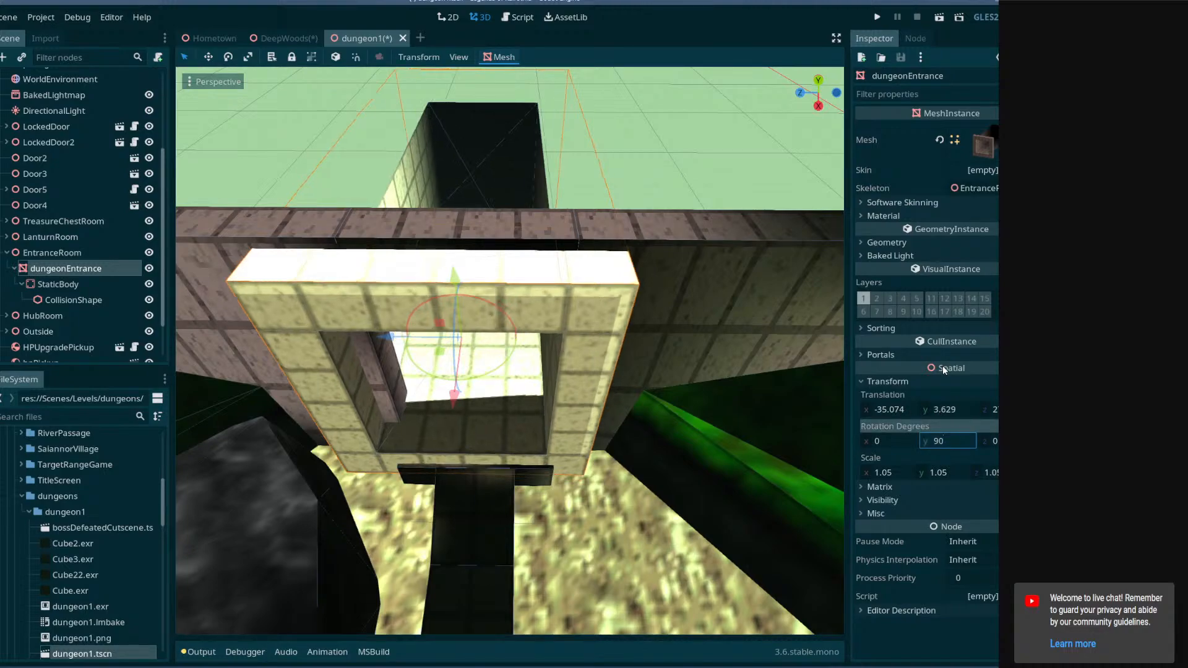
Nudge the entrance mesh slightly and set its scale to 1 on all three axes.
{"action": "left_click_drag", "start_coordinate": [388, 338], "coordinate": [401, 339]}
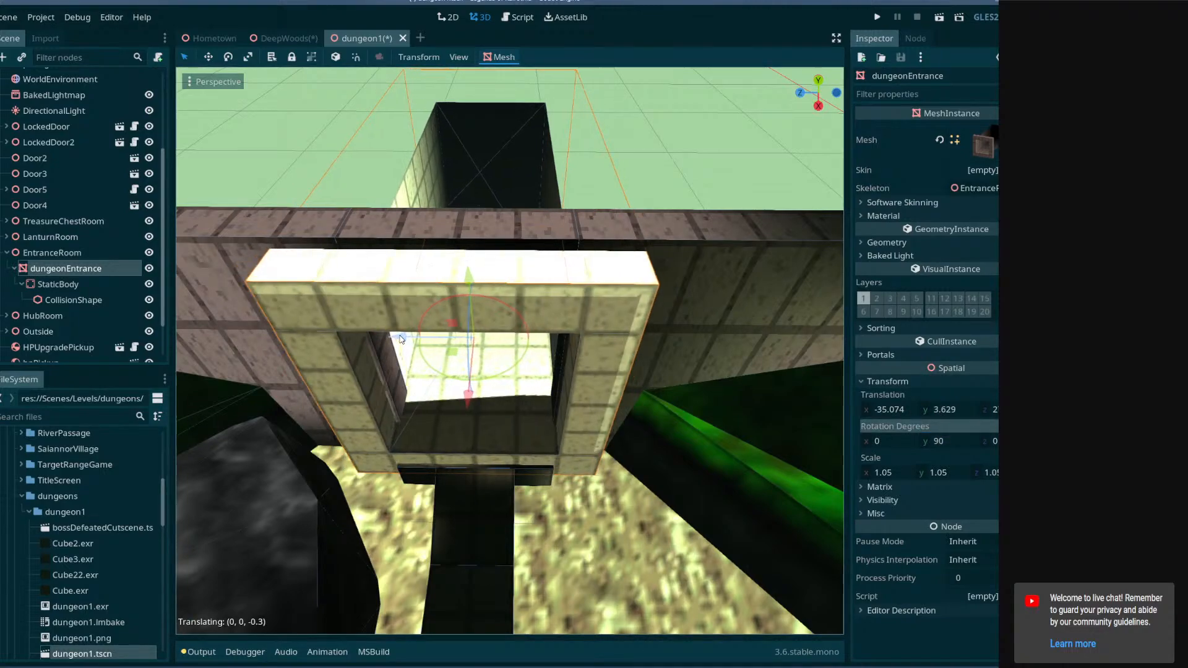
{"action": "middle_click_drag", "start_coordinate": [431, 366], "coordinate": [436, 291]}
{"action": "mouse_move", "coordinate": [706, 420]}
{"action": "right_mouse_down"}
{"action": "mouse_move", "coordinate": [706, 409]}
{"action": "mouse_move", "coordinate": [675, 410]}
{"action": "mouse_move", "coordinate": [707, 420]}
{"action": "right_mouse_up"}
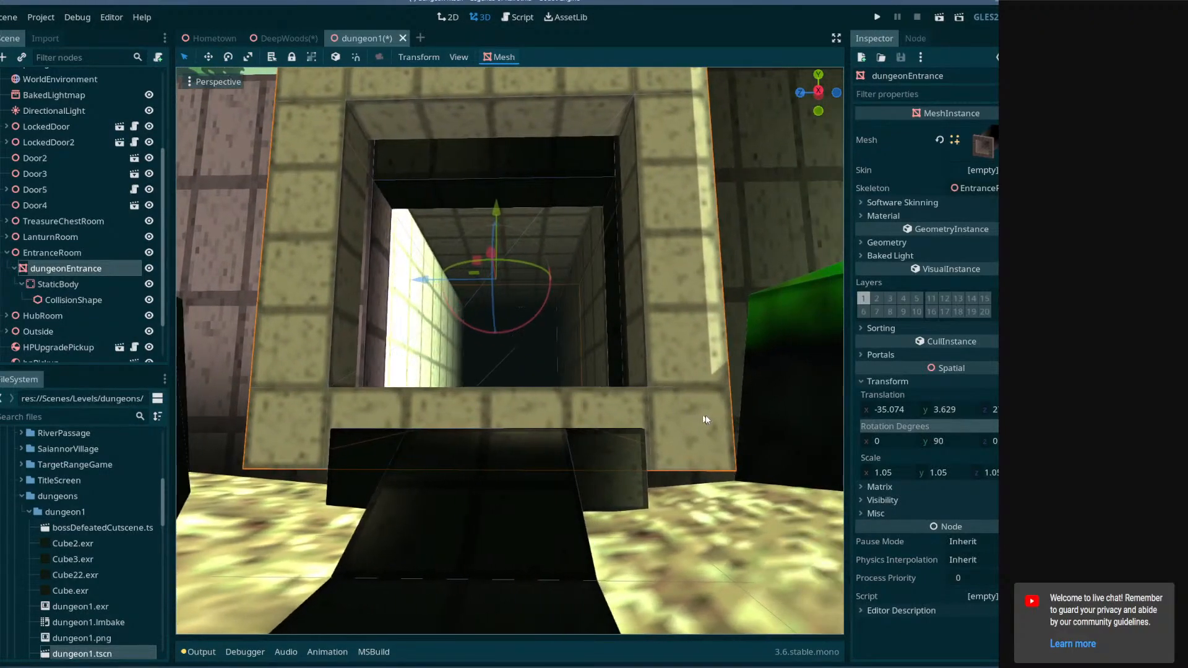
{"action": "left_click", "coordinate": [895, 475]}
{"action": "type", "text": "1"}
{"action": "left_click", "coordinate": [933, 476]}
{"action": "left_click", "coordinate": [996, 475]}
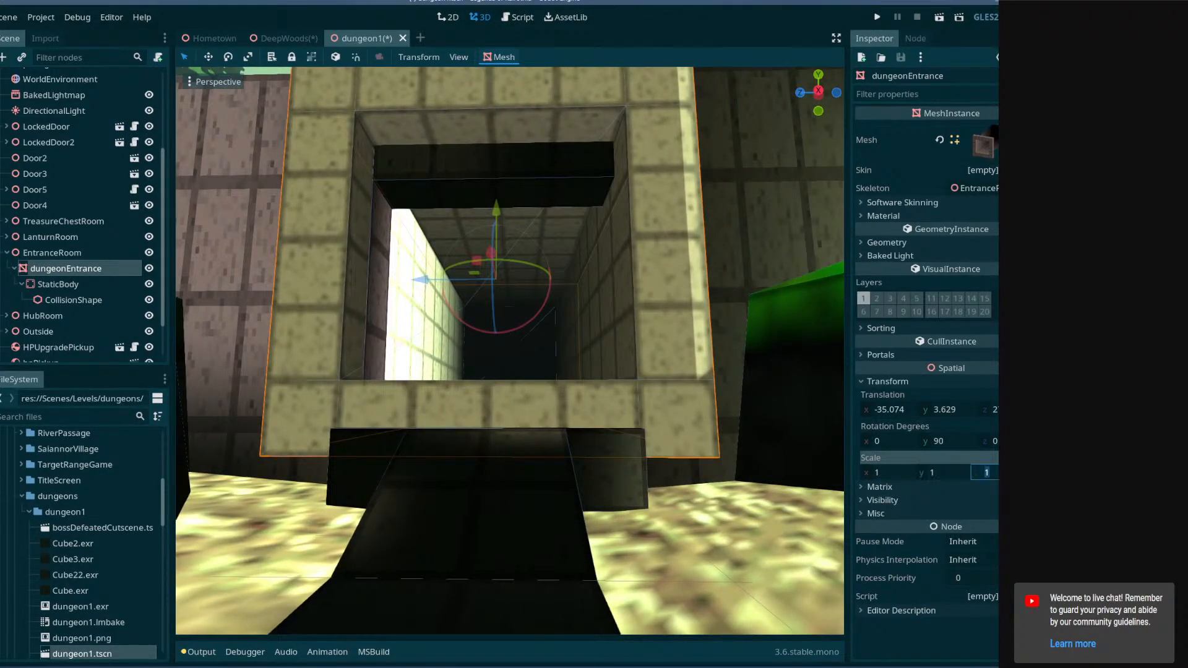
{"action": "right_click_drag", "start_coordinate": [767, 455], "coordinate": [767, 495]}
{"action": "key", "text": "e"}
{"action": "key", "text": "w"}
{"action": "right_click_drag", "start_coordinate": [489, 334], "coordinate": [489, 338]}
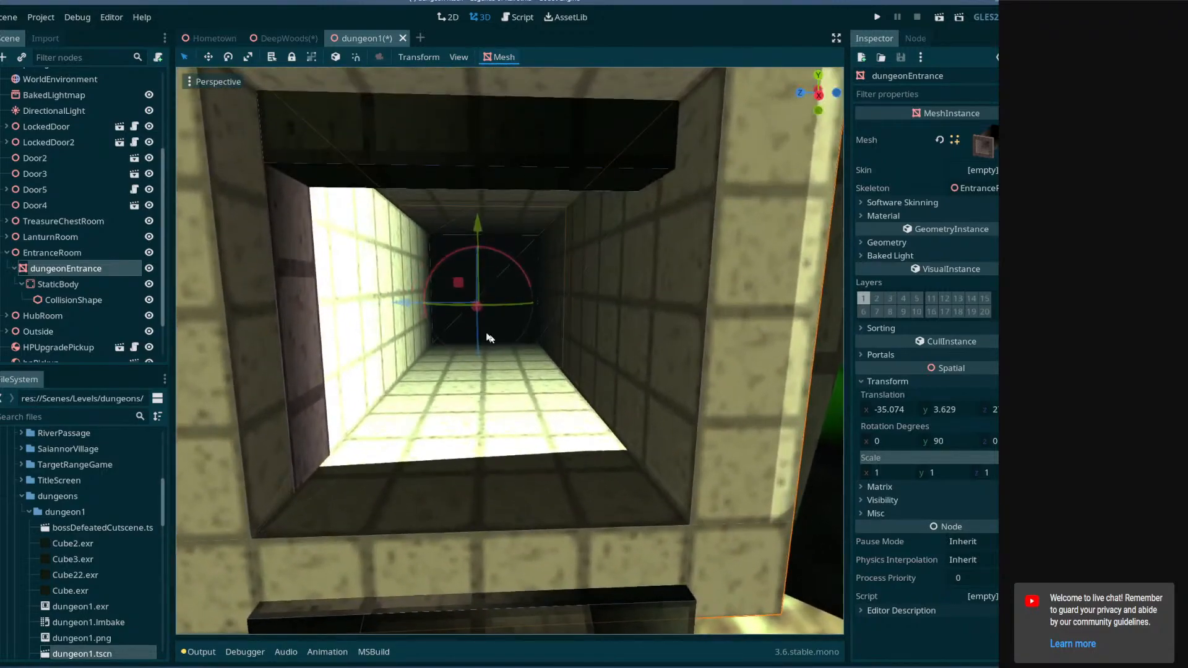
Round the entrance mesh's translation to X -35 and Y 3.
{"action": "left_click", "coordinate": [891, 410]}
{"action": "left_click", "coordinate": [911, 412]}
{"action": "key", "text": "BackSpace"}
{"action": "key", "text": "BackSpace"}
{"action": "key", "text": "Return"}
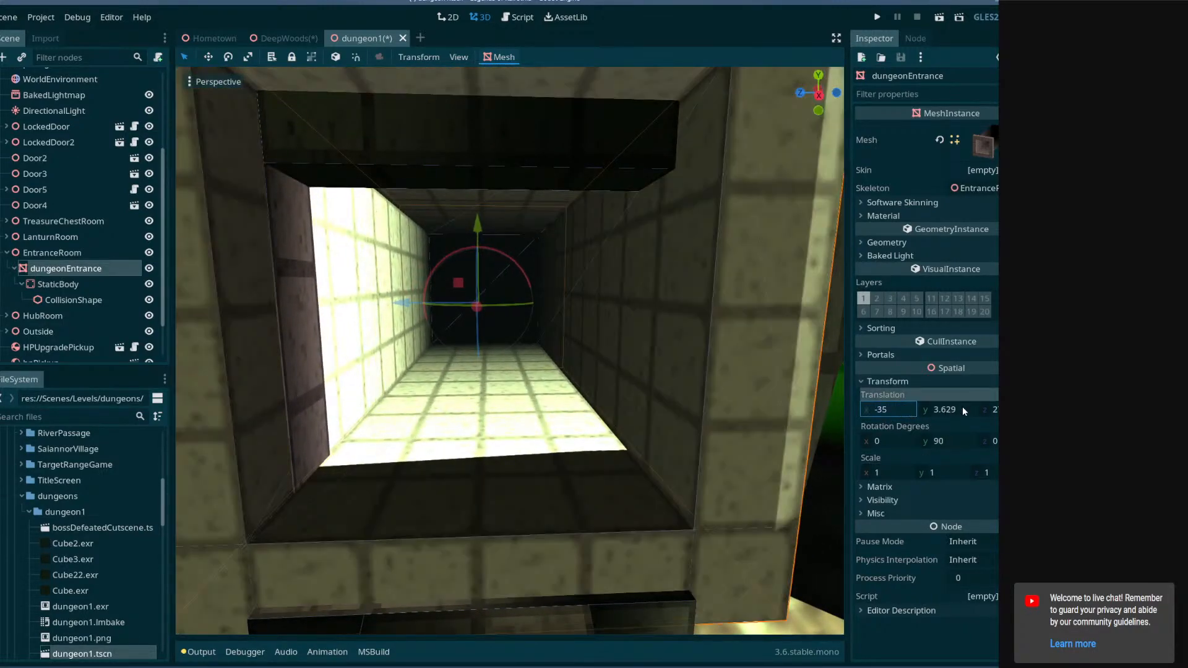
{"action": "key", "text": "BackSpace"}
{"action": "key", "text": "Return"}
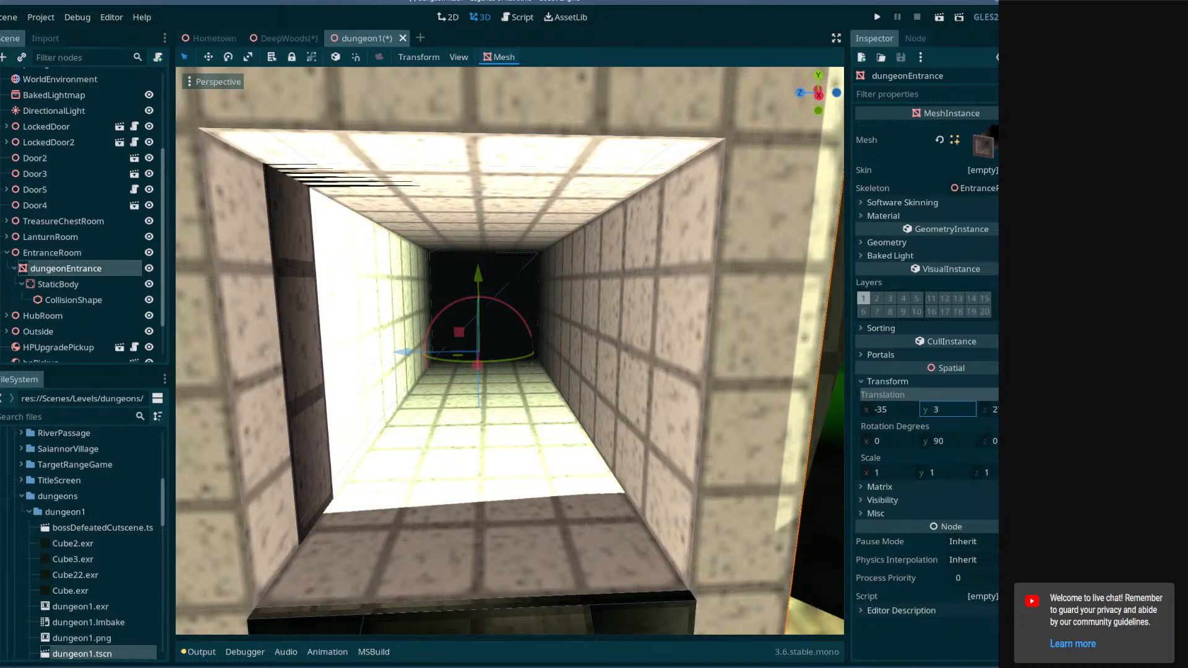
{"action": "left_click", "coordinate": [992, 410]}
{"action": "key", "text": "Return"}
Try shifting the entrance mesh along the X axis in the viewport.
{"action": "right_click_drag", "start_coordinate": [625, 371], "coordinate": [607, 436]}
{"action": "key", "text": "s"}
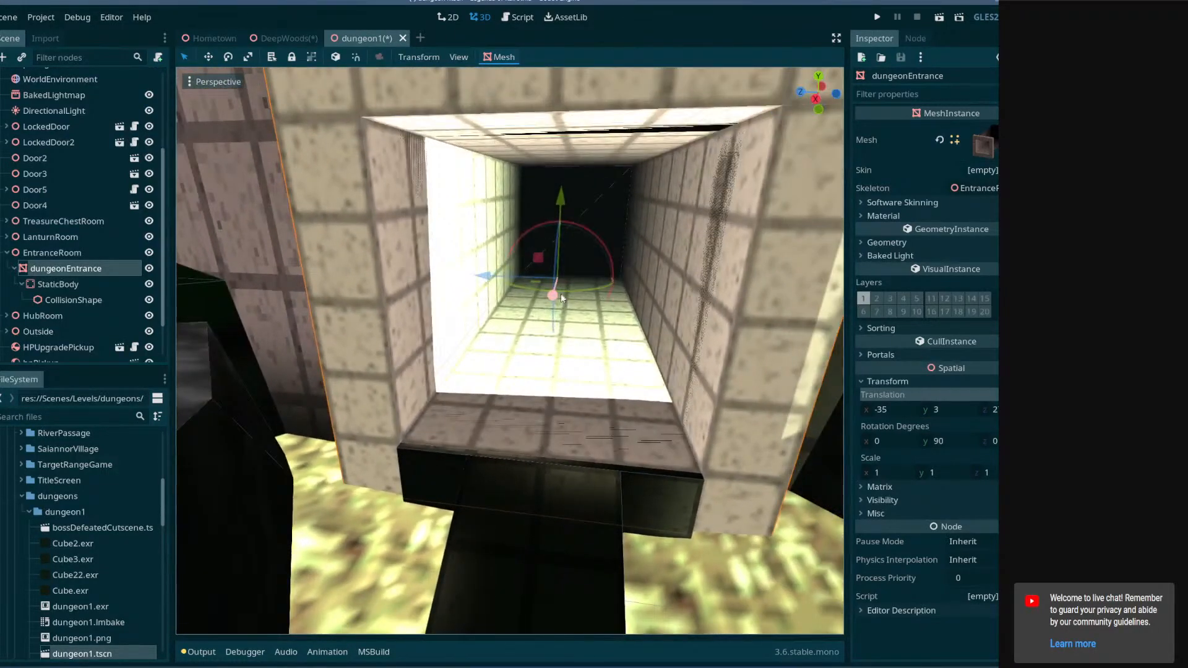
{"action": "left_click_drag", "start_coordinate": [561, 293], "coordinate": [558, 289]}
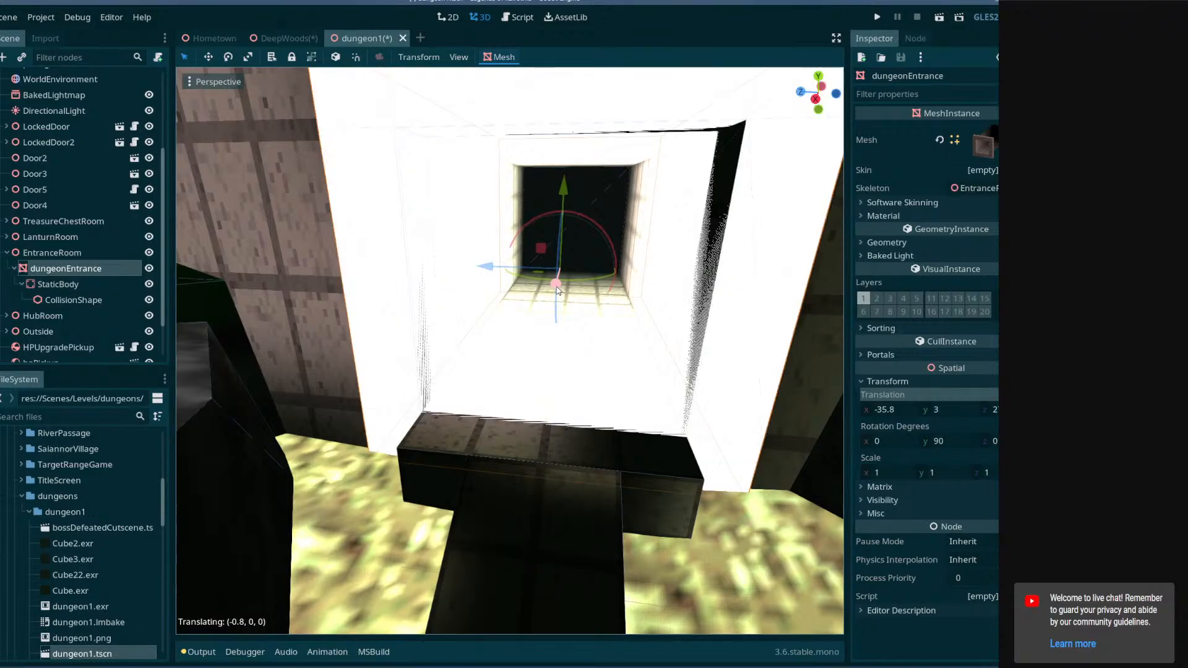
{"action": "right_click_drag", "start_coordinate": [558, 290], "coordinate": [210, 272]}
Fly around the entrance mesh to examine how it fits against the dungeon wall.
{"action": "key", "text": "a"}
{"action": "key", "text": "d"}
{"action": "key", "text": "s"}
{"action": "key", "text": "w"}
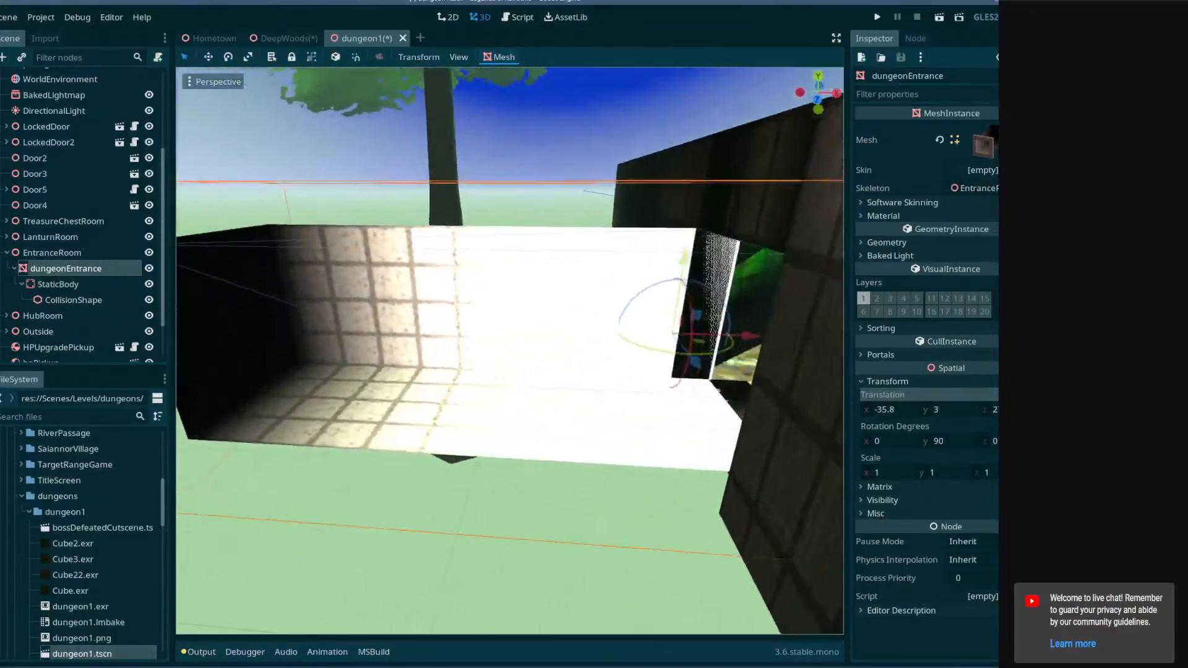
{"action": "key", "text": "d"}
{"action": "right_click_drag", "start_coordinate": [510, 335], "coordinate": [412, 441]}
{"action": "key", "text": "q"}
{"action": "key", "text": "e"}
{"action": "key", "text": "s"}
{"action": "key", "text": "w"}
{"action": "key", "text": "d"}
{"action": "key", "text": "a"}
{"action": "key", "text": "a"}
{"action": "key", "text": "a"}
{"action": "right_click_drag", "start_coordinate": [625, 372], "coordinate": [721, 399]}
Set the entrance mesh's X translation to -35.
{"action": "left_click", "coordinate": [909, 410]}
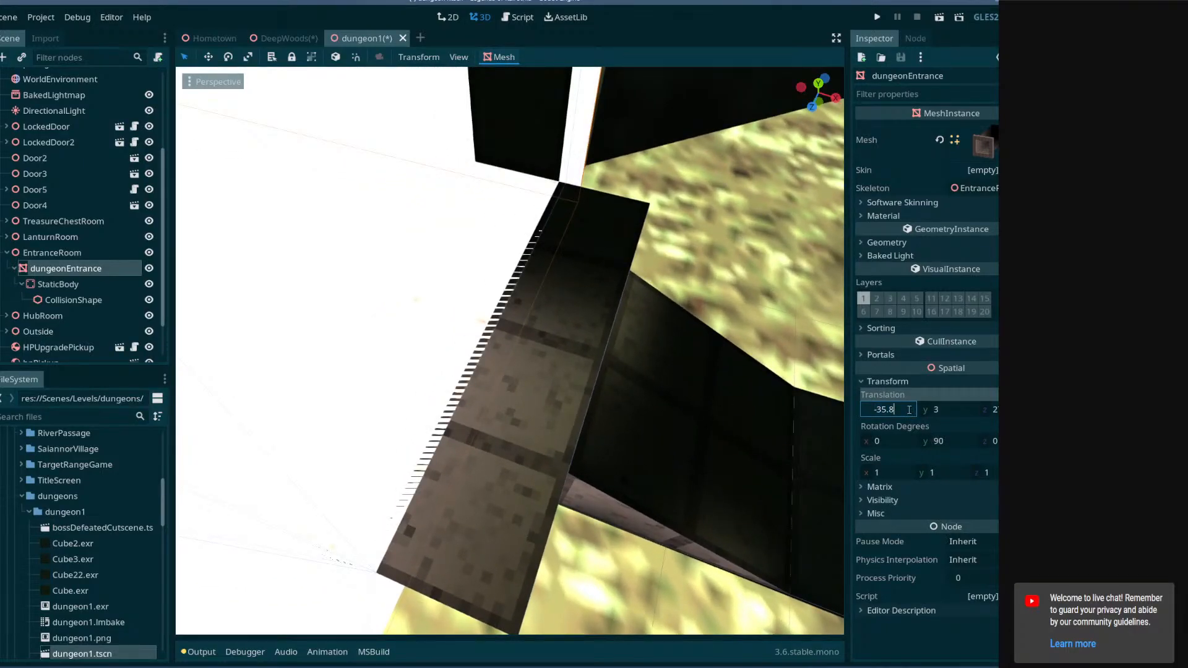
{"action": "right_click_drag", "start_coordinate": [768, 396], "coordinate": [768, 347]}
{"action": "key", "text": "s"}
{"action": "key", "text": "w"}
{"action": "key", "text": "s"}
{"action": "right_click_drag", "start_coordinate": [520, 582], "coordinate": [489, 551]}
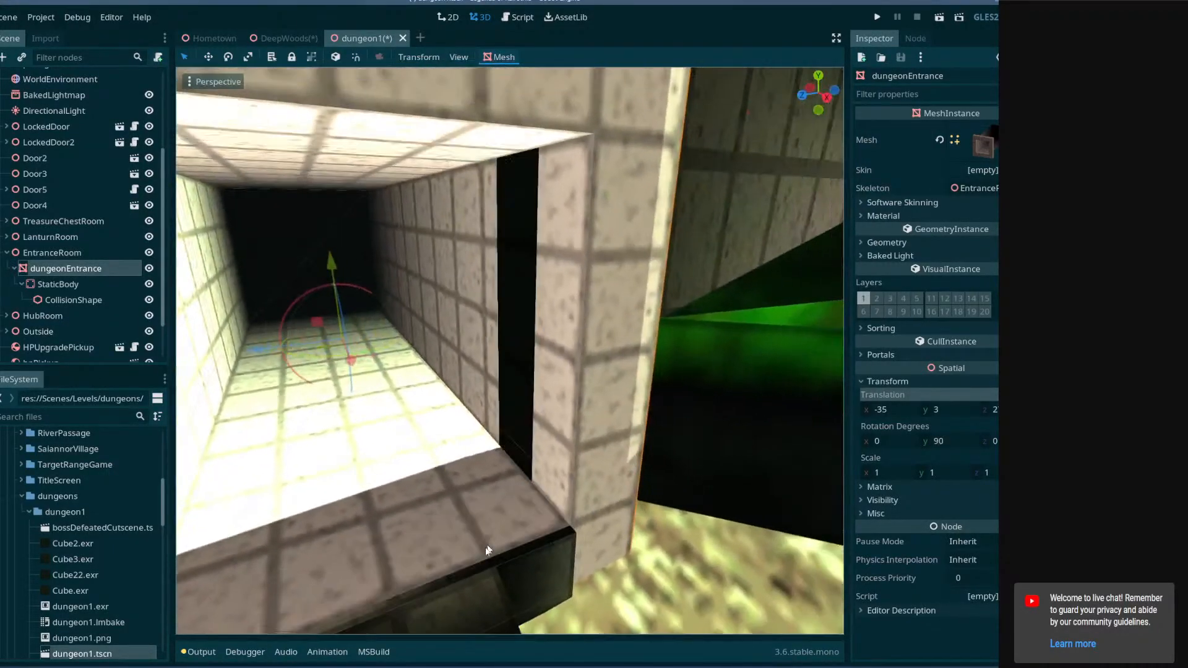
Switch to TrenchBroom and resize the right doorway wall brush outward to widen the opening.
{"action": "left_click", "coordinate": [227, 667]}
{"action": "key", "text": "s"}
{"action": "right_click_drag", "start_coordinate": [461, 389], "coordinate": [407, 382]}
{"action": "key", "text": "w"}
{"action": "left_click", "coordinate": [523, 334]}
{"action": "key", "text": "w"}
{"action": "mouse_move", "coordinate": [516, 328]}
{"action": "right_mouse_down"}
{"action": "mouse_move", "coordinate": [544, 312]}
{"action": "mouse_move", "coordinate": [523, 368]}
{"action": "right_mouse_up"}
{"action": "key", "text": "s"}
{"action": "left_click", "coordinate": [631, 203], "text": "shift"}
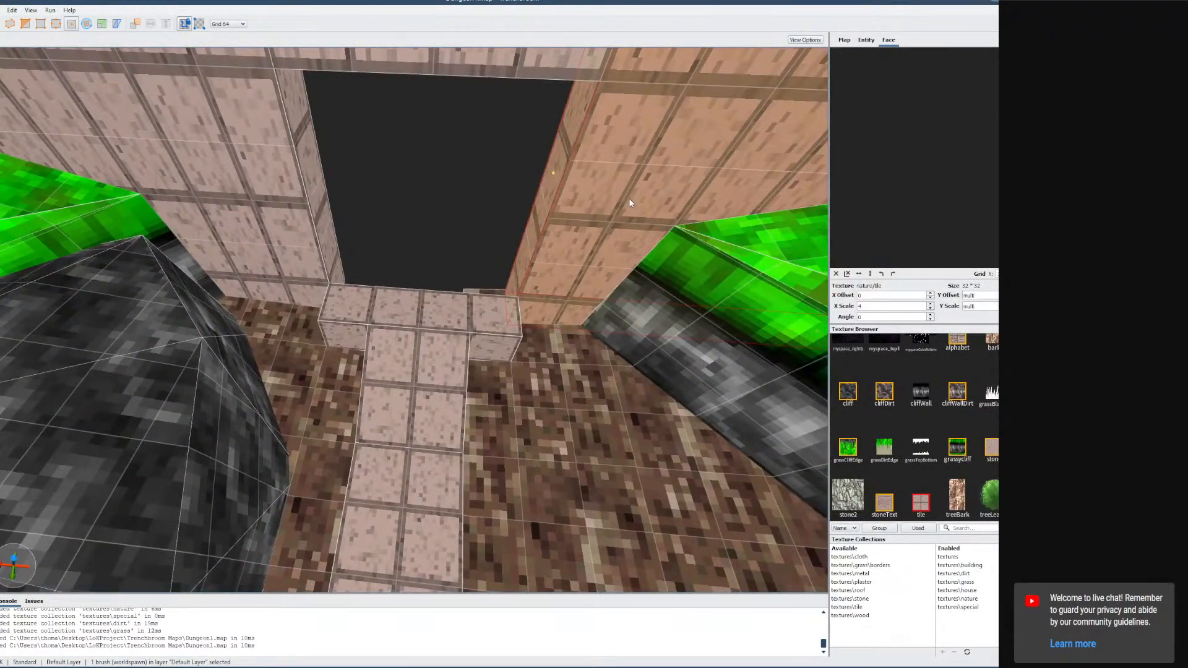
{"action": "left_click_drag", "start_coordinate": [553, 177], "coordinate": [599, 177], "text": "shift"}
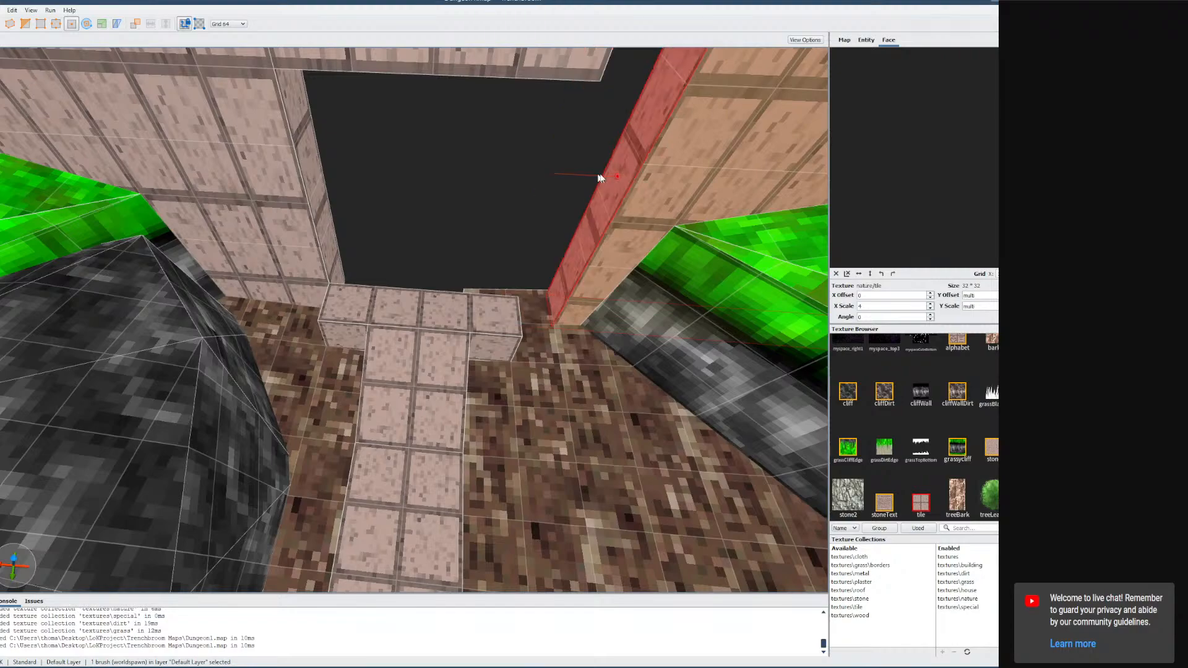
Resize the left doorway wall brush outward to widen the opening on that side.
{"action": "left_click", "coordinate": [312, 201]}
{"action": "left_click", "coordinate": [312, 200]}
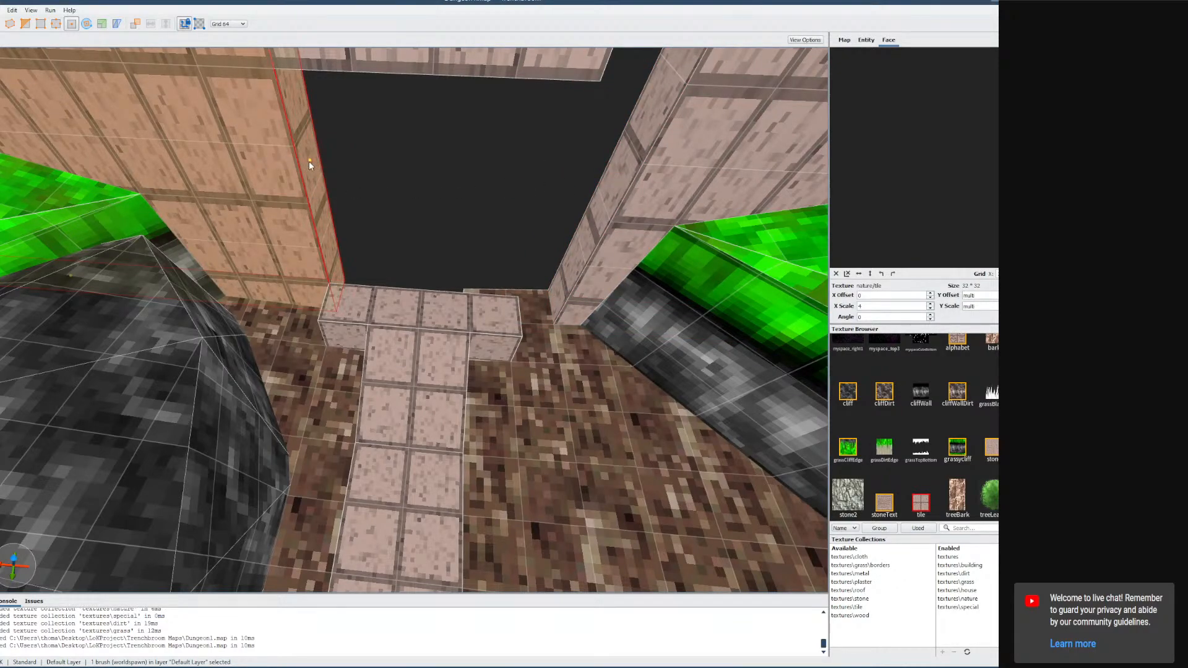
{"action": "left_click_drag", "start_coordinate": [309, 161], "coordinate": [276, 161], "text": "shift"}
{"action": "mouse_move", "coordinate": [275, 161]}
{"action": "right_mouse_down"}
{"action": "mouse_move", "coordinate": [428, 199]}
{"action": "mouse_move", "coordinate": [511, 306]}
{"action": "mouse_move", "coordinate": [523, 258]}
{"action": "mouse_move", "coordinate": [513, 277]}
{"action": "right_mouse_up"}
{"action": "key", "text": "s"}
Stretch the lintel brush above the doorway so it spans the full width of the opening.
{"action": "left_click", "coordinate": [450, 327]}
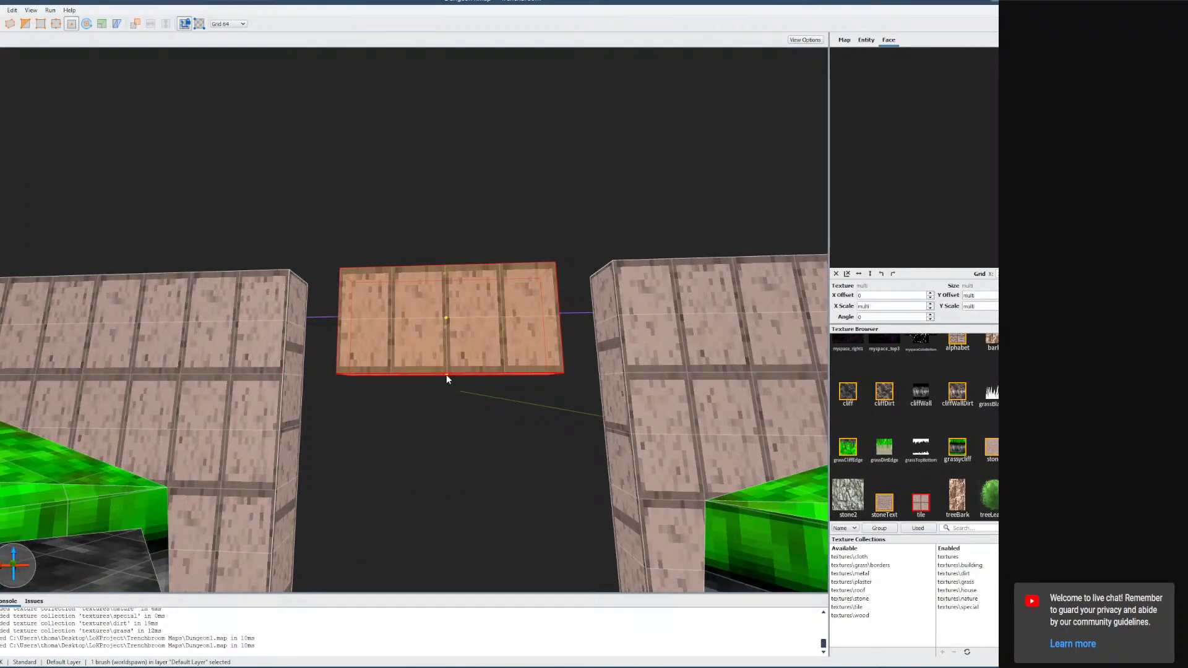
{"action": "left_click_drag", "start_coordinate": [446, 376], "coordinate": [443, 332]}
{"action": "left_click_drag", "start_coordinate": [344, 300], "coordinate": [313, 299]}
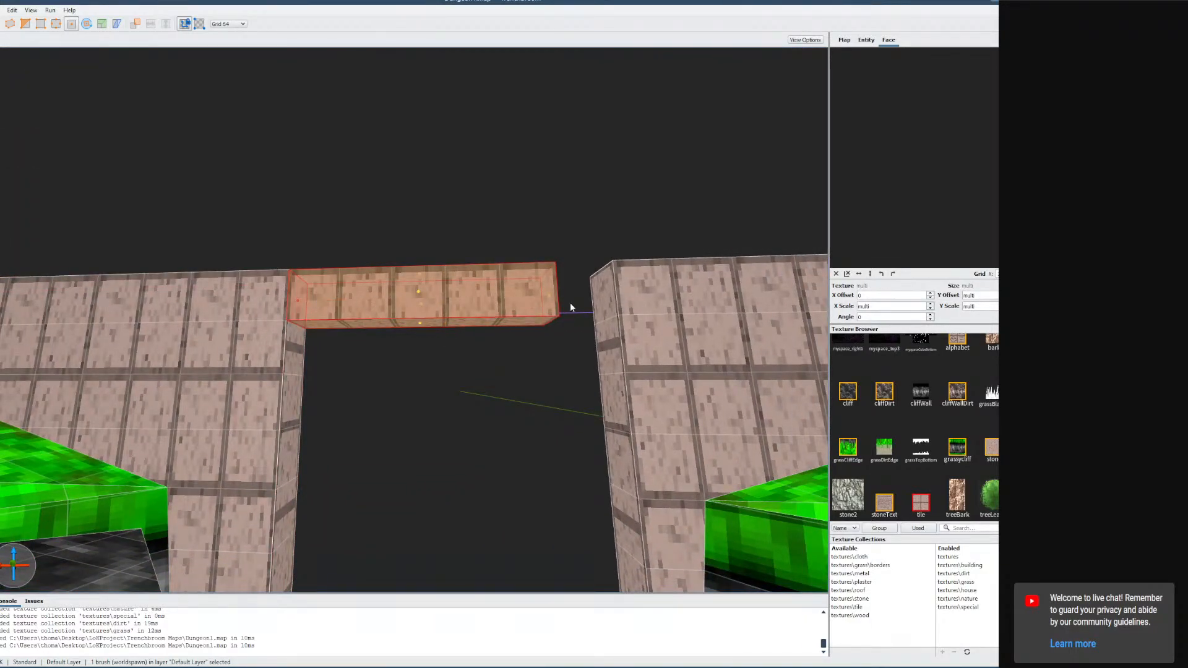
{"action": "left_click_drag", "start_coordinate": [552, 300], "coordinate": [608, 294], "text": "shift"}
{"action": "right_click_drag", "start_coordinate": [607, 294], "coordinate": [614, 336]}
{"action": "key", "text": "s"}
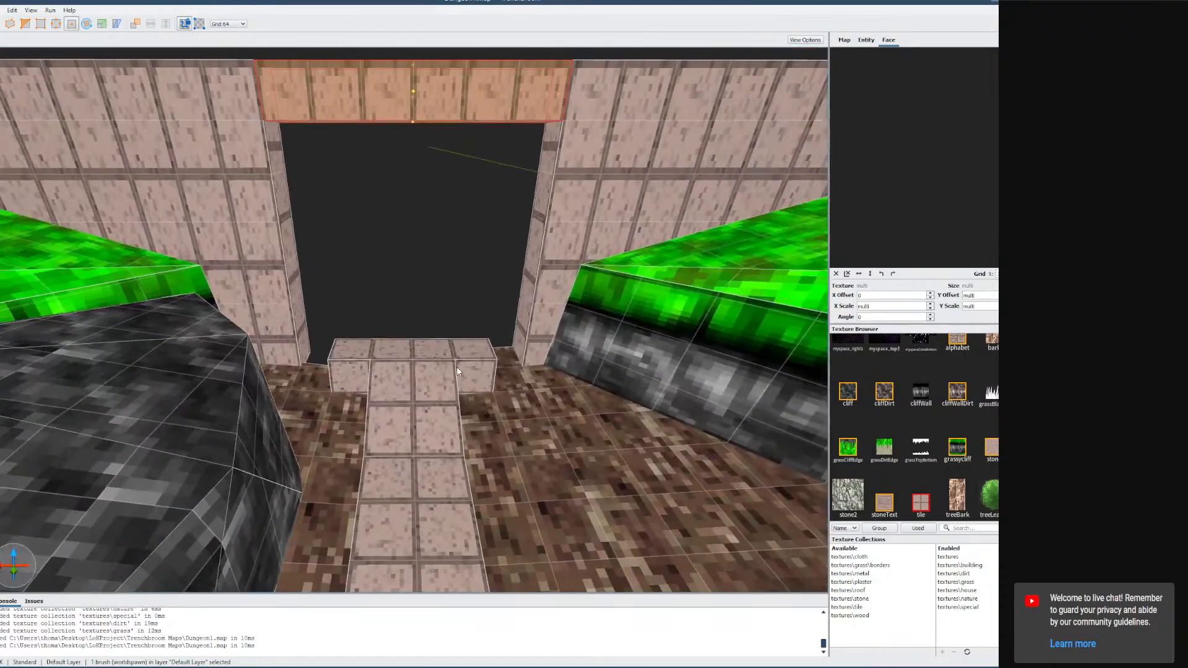
Move the tiled floor brushes in front of the doorway so the tile path lines up.
{"action": "left_click", "coordinate": [467, 372]}
{"action": "key", "text": "w"}
{"action": "mouse_move", "coordinate": [503, 372]}
{"action": "right_mouse_down"}
{"action": "mouse_move", "coordinate": [363, 394]}
{"action": "mouse_move", "coordinate": [423, 421]}
{"action": "mouse_move", "coordinate": [557, 409]}
{"action": "mouse_move", "coordinate": [528, 396]}
{"action": "mouse_move", "coordinate": [579, 421]}
{"action": "right_mouse_up"}
{"action": "key", "text": "s"}
{"action": "key", "text": "d"}
{"action": "key", "text": "d"}
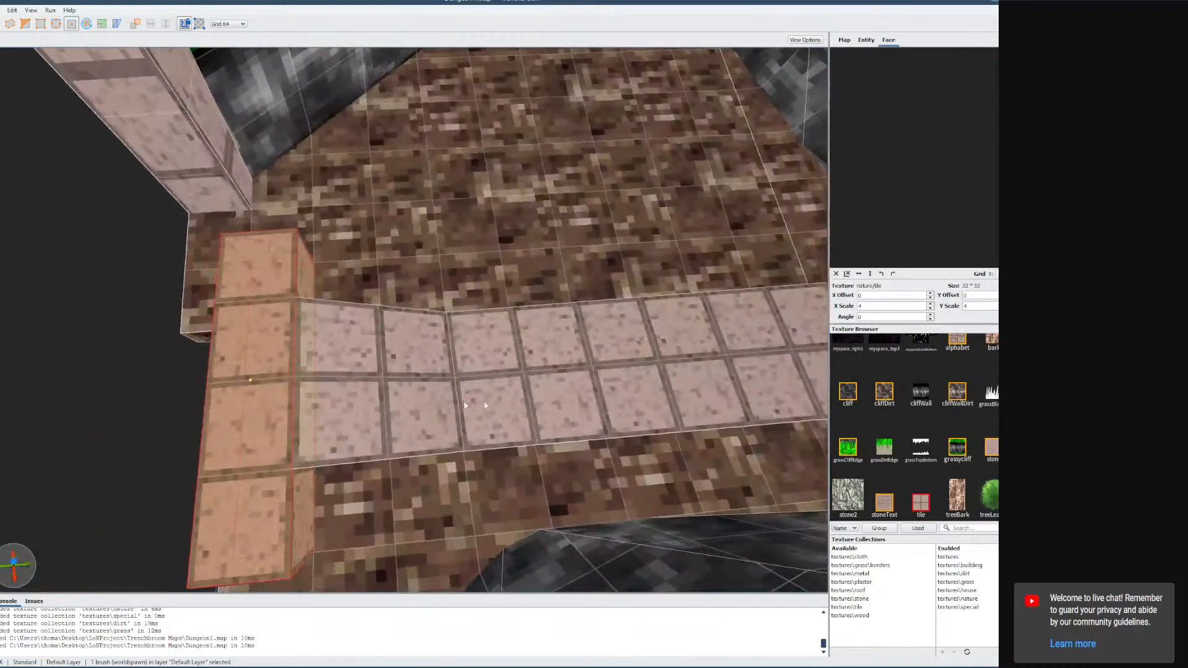
{"action": "left_click", "coordinate": [402, 400]}
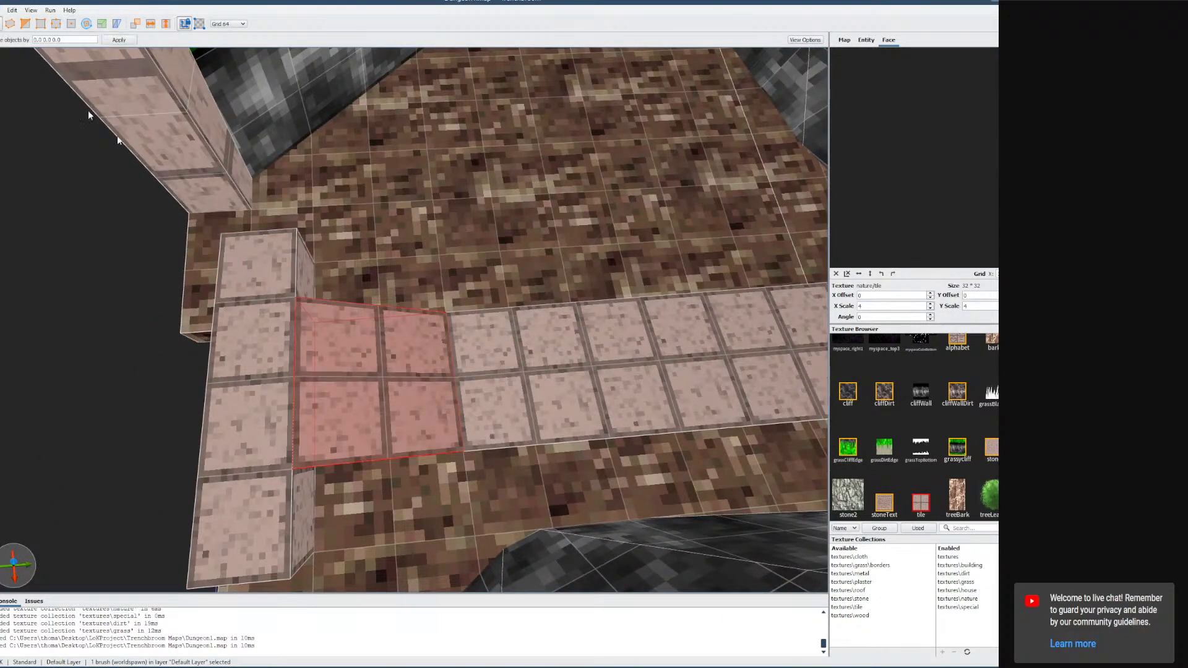
{"action": "left_click_drag", "start_coordinate": [350, 396], "coordinate": [420, 389]}
{"action": "left_click", "coordinate": [272, 399]}
{"action": "left_click_drag", "start_coordinate": [273, 398], "coordinate": [364, 399]}
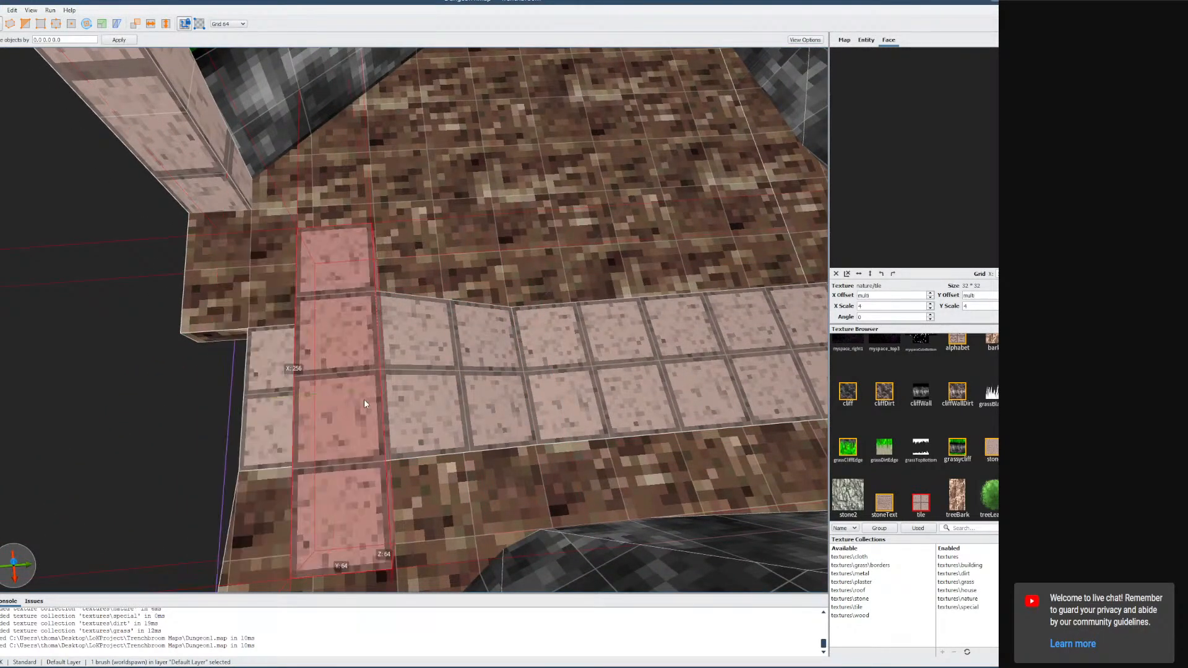
Resize the horizontal tiled strip so it meets the central tile column of the path.
{"action": "key", "text": "a"}
{"action": "double_click", "coordinate": [357, 398]}
{"action": "left_click", "coordinate": [353, 396]}
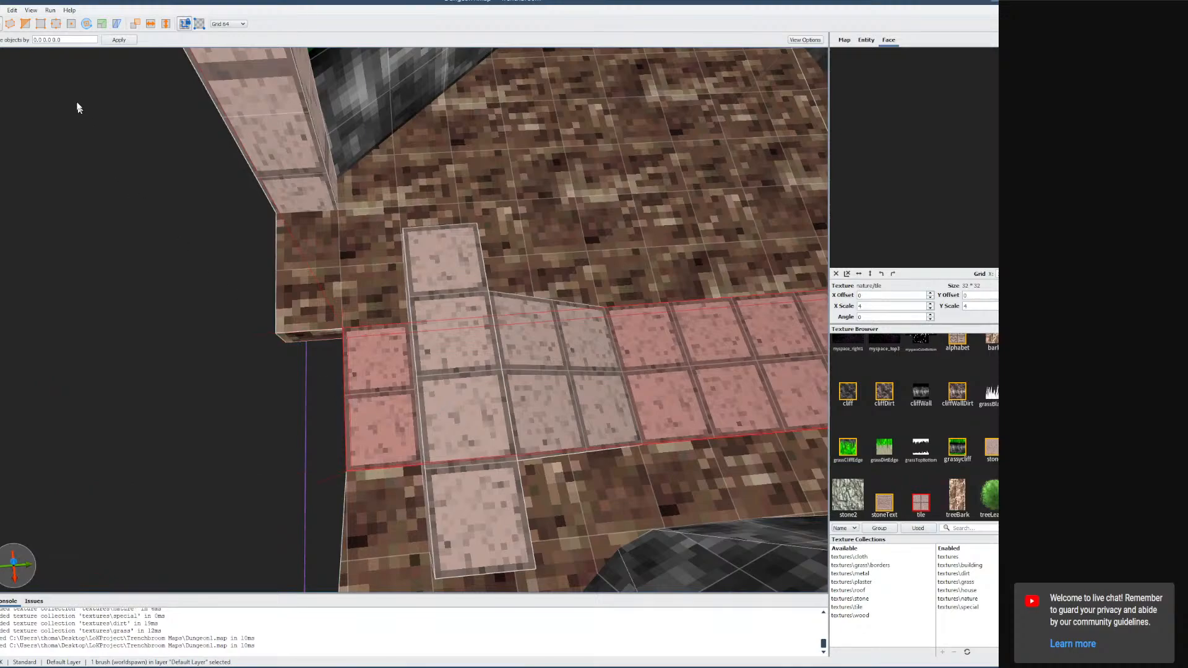
{"action": "left_click", "coordinate": [72, 25]}
{"action": "left_click_drag", "start_coordinate": [388, 399], "coordinate": [598, 387]}
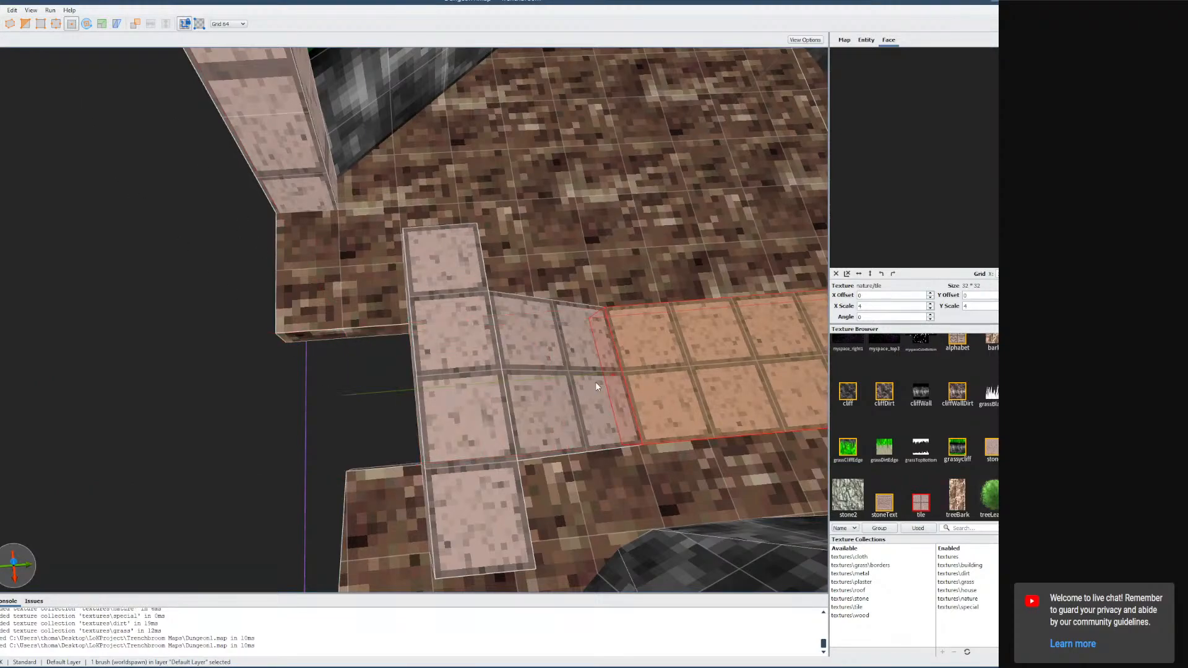
{"action": "mouse_move", "coordinate": [585, 381]}
{"action": "right_mouse_down"}
{"action": "mouse_move", "coordinate": [619, 401]}
{"action": "mouse_move", "coordinate": [576, 390]}
{"action": "right_mouse_up"}
{"action": "key", "text": "d"}
{"action": "left_click_drag", "start_coordinate": [514, 374], "coordinate": [493, 373]}
{"action": "key", "text": "d"}
{"action": "mouse_move", "coordinate": [492, 373]}
{"action": "right_mouse_down"}
{"action": "mouse_move", "coordinate": [422, 367]}
{"action": "mouse_move", "coordinate": [465, 363]}
{"action": "right_mouse_up"}
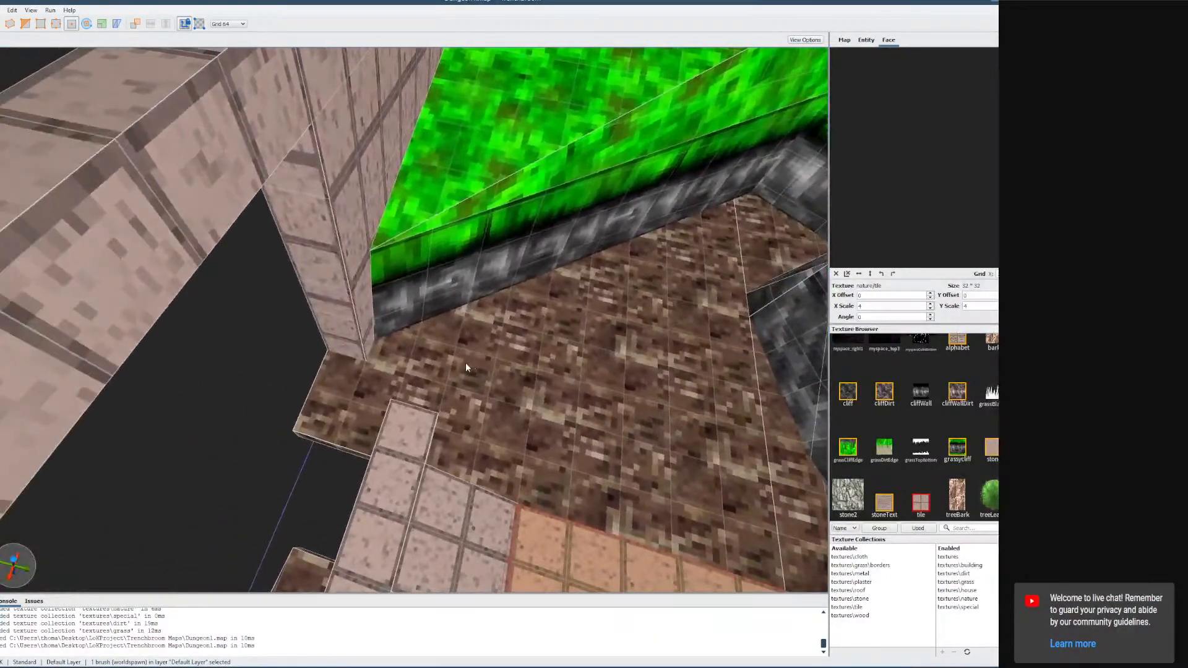
Examine the brushes inside the dirt floor group from beneath the map.
{"action": "left_click", "coordinate": [462, 337]}
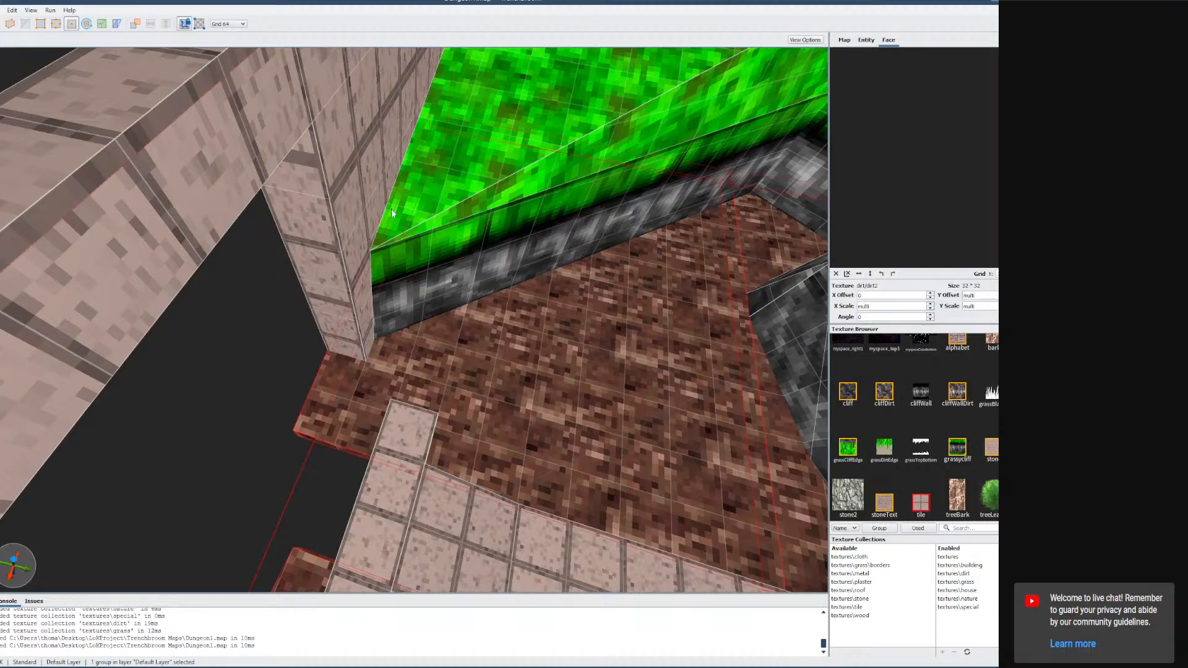
{"action": "key", "text": "a"}
{"action": "right_click_drag", "start_coordinate": [347, 305], "coordinate": [406, 328]}
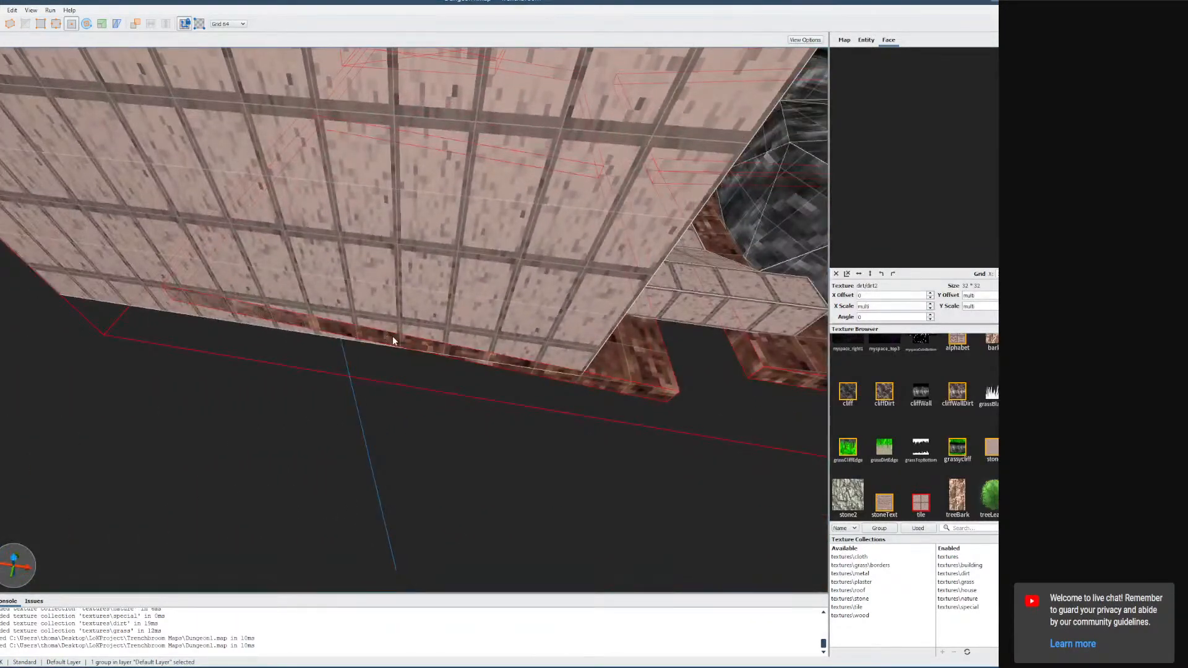
{"action": "left_click", "coordinate": [405, 340]}
{"action": "left_click", "coordinate": [607, 374]}
{"action": "double_click", "coordinate": [628, 376]}
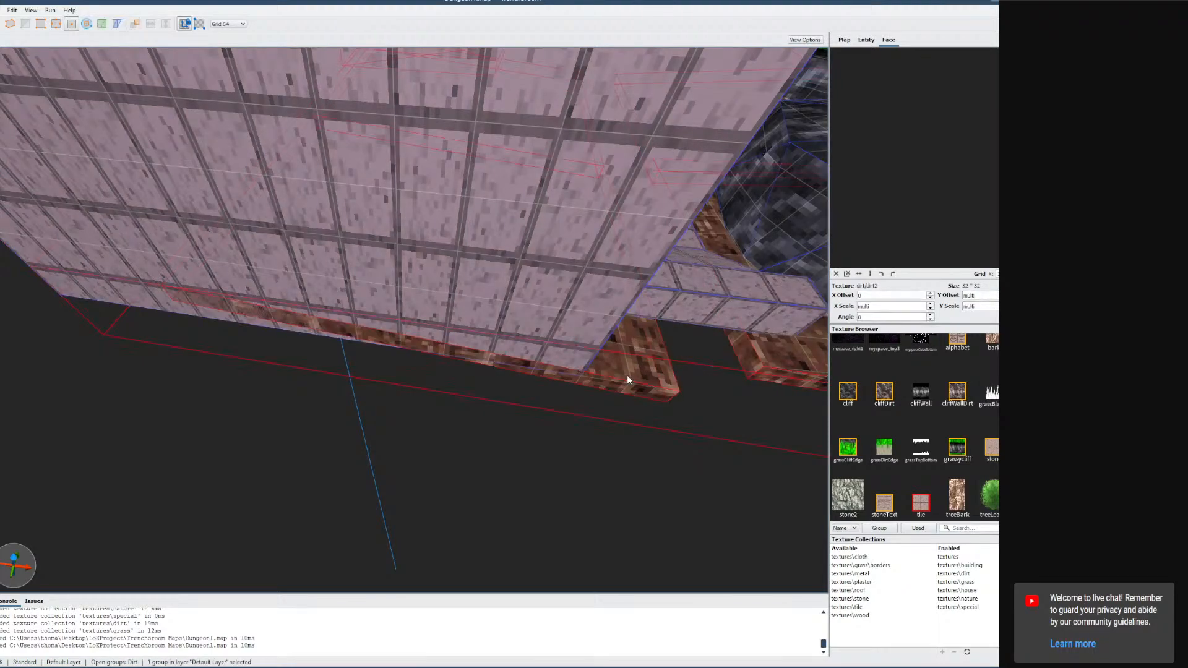
{"action": "left_click", "coordinate": [10, 24]}
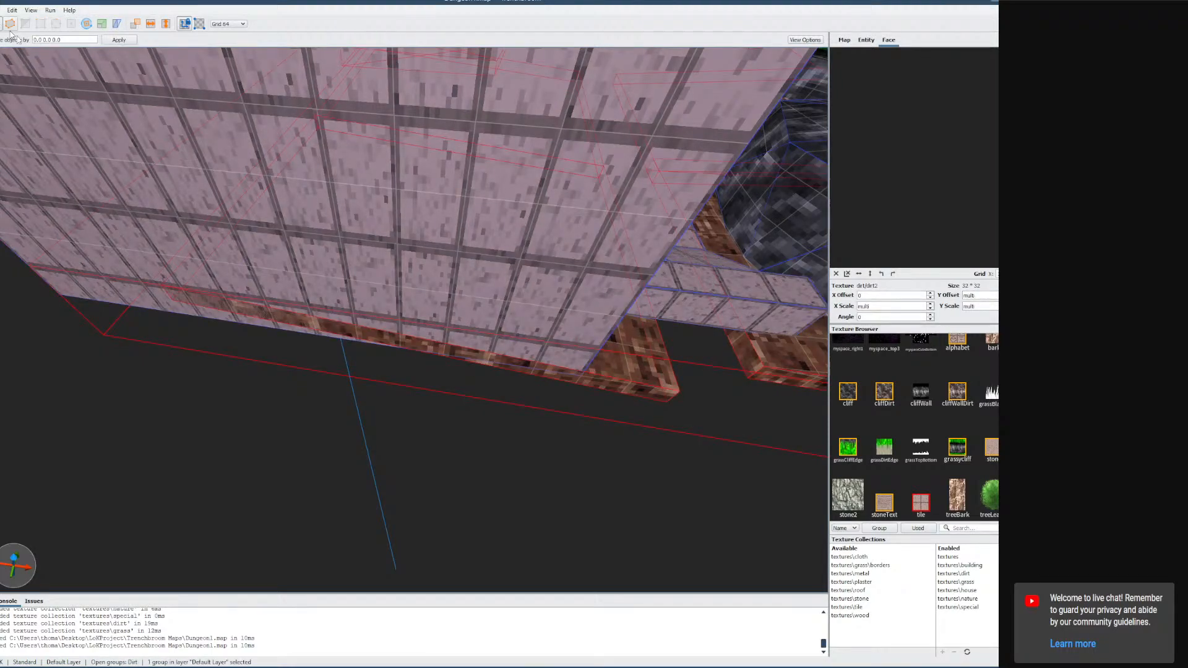
{"action": "double_click", "coordinate": [624, 377]}
{"action": "left_click", "coordinate": [626, 376]}
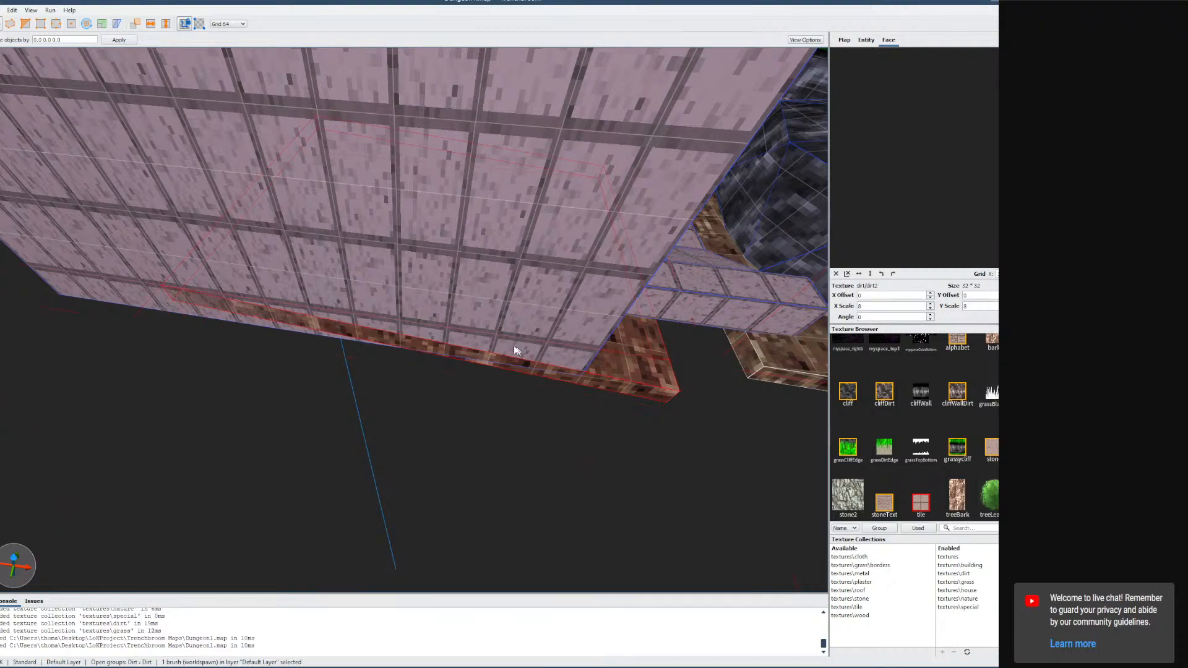
{"action": "key", "text": "Escape"}
{"action": "key", "text": "Escape"}
{"action": "key", "text": "Escape"}
{"action": "mouse_move", "coordinate": [508, 353]}
{"action": "right_mouse_down"}
{"action": "mouse_move", "coordinate": [588, 327]}
{"action": "mouse_move", "coordinate": [567, 321]}
{"action": "right_mouse_up"}
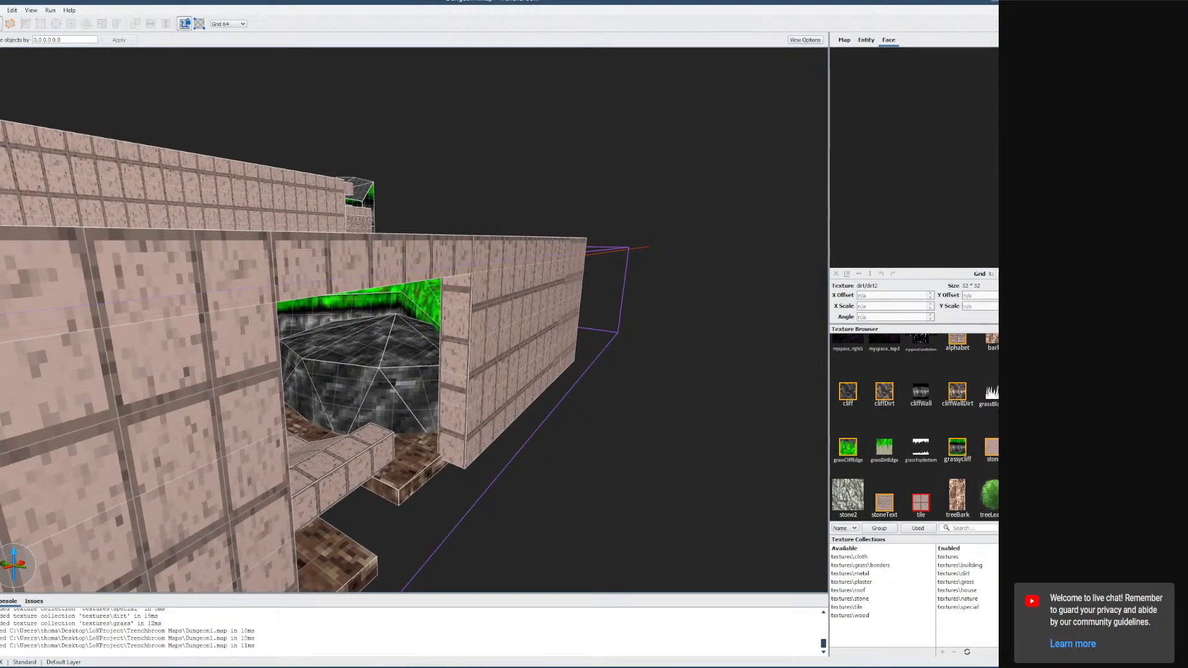
Switch to Godot and run a full build of the QodotMap node.
{"action": "key", "text": "alt+Tab"}
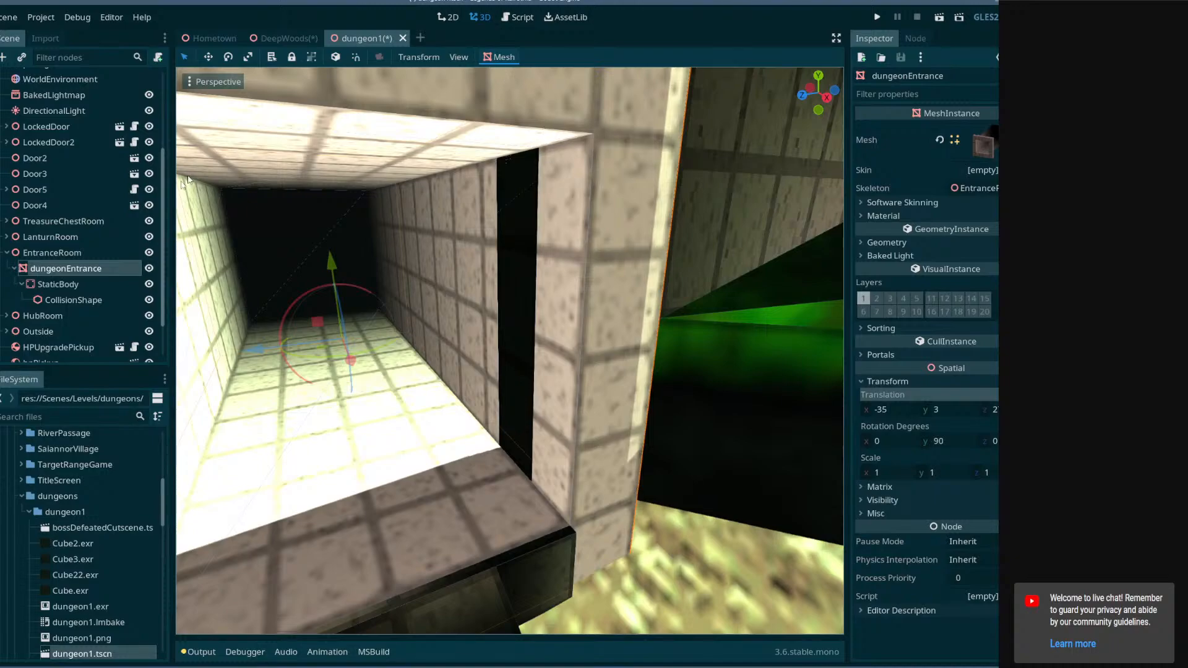
{"action": "left_click", "coordinate": [712, 260]}
{"action": "scroll", "coordinate": [61, 188], "scroll_direction": "up", "scroll_amount": 3}
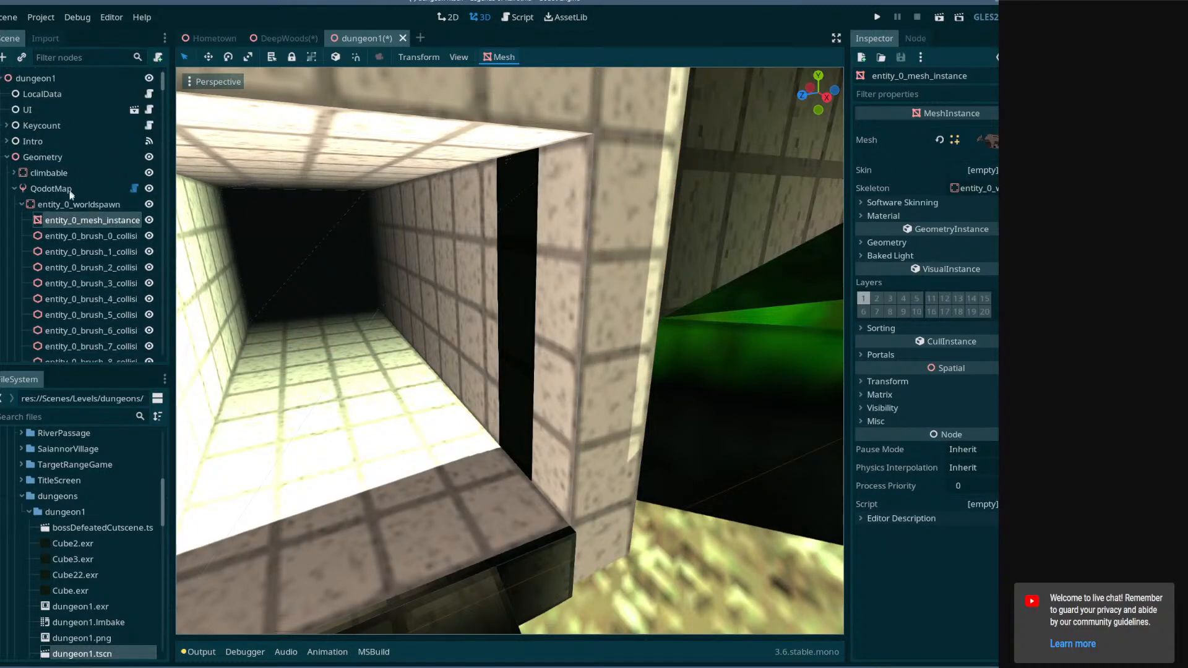
{"action": "left_click", "coordinate": [61, 187]}
{"action": "left_click", "coordinate": [553, 59]}
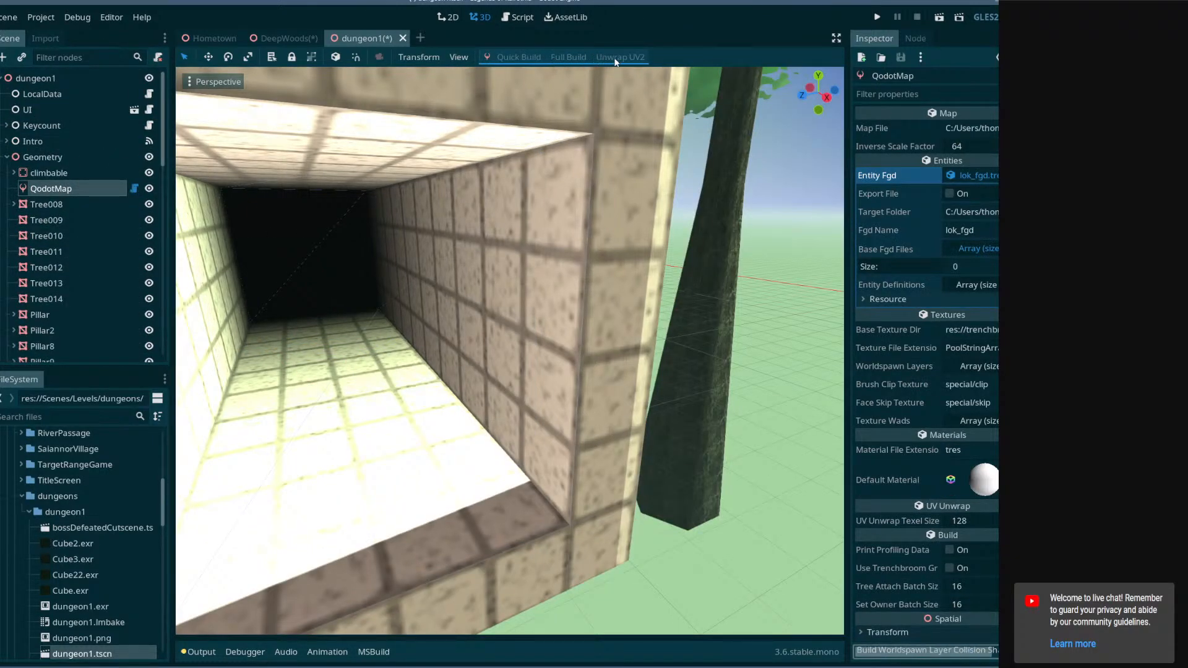
{"action": "right_click_drag", "start_coordinate": [610, 93], "coordinate": [593, 376]}
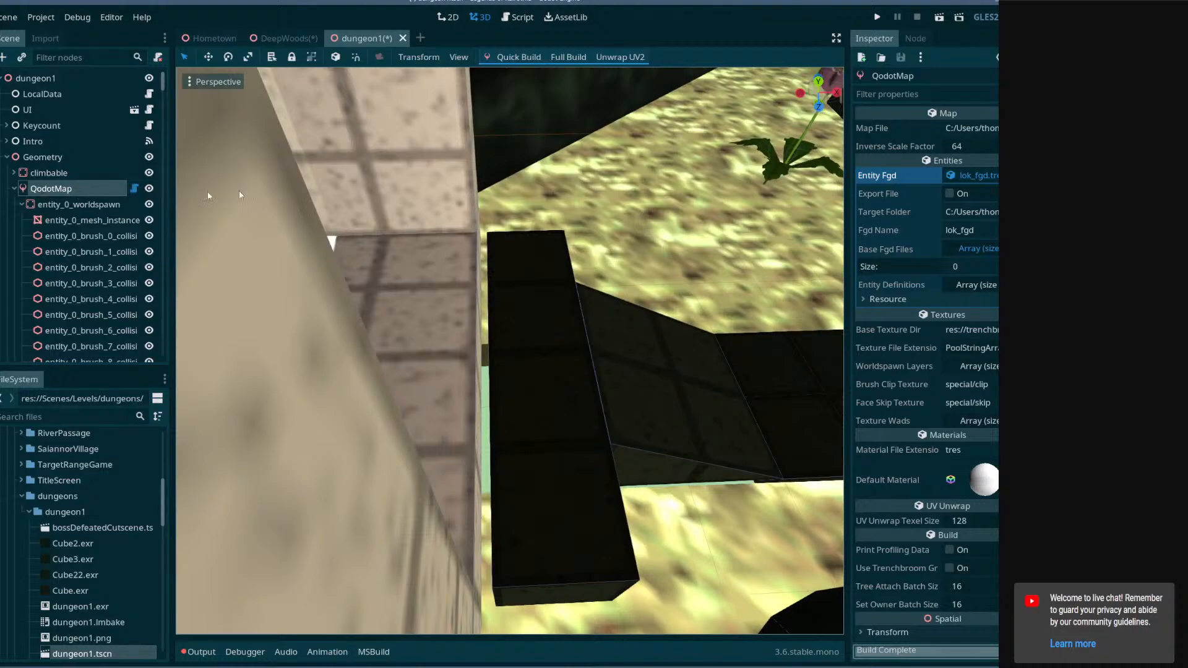
Set the entrance mesh's X translation to -34.9.
{"action": "left_click", "coordinate": [447, 368]}
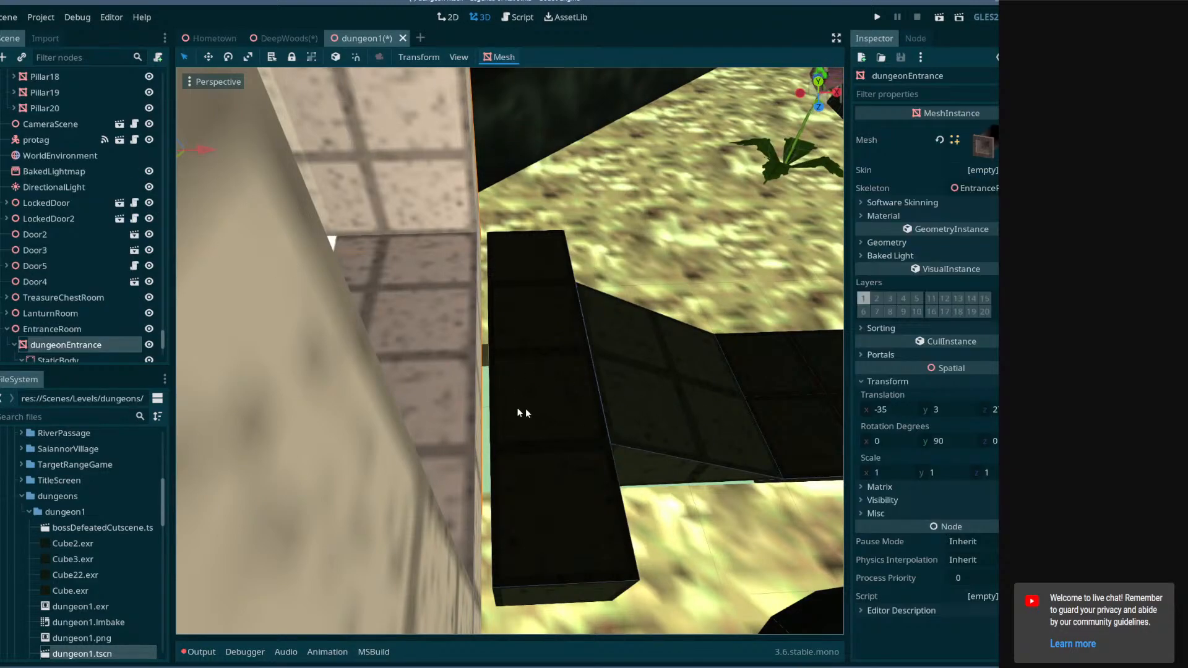
{"action": "left_click", "coordinate": [66, 327]}
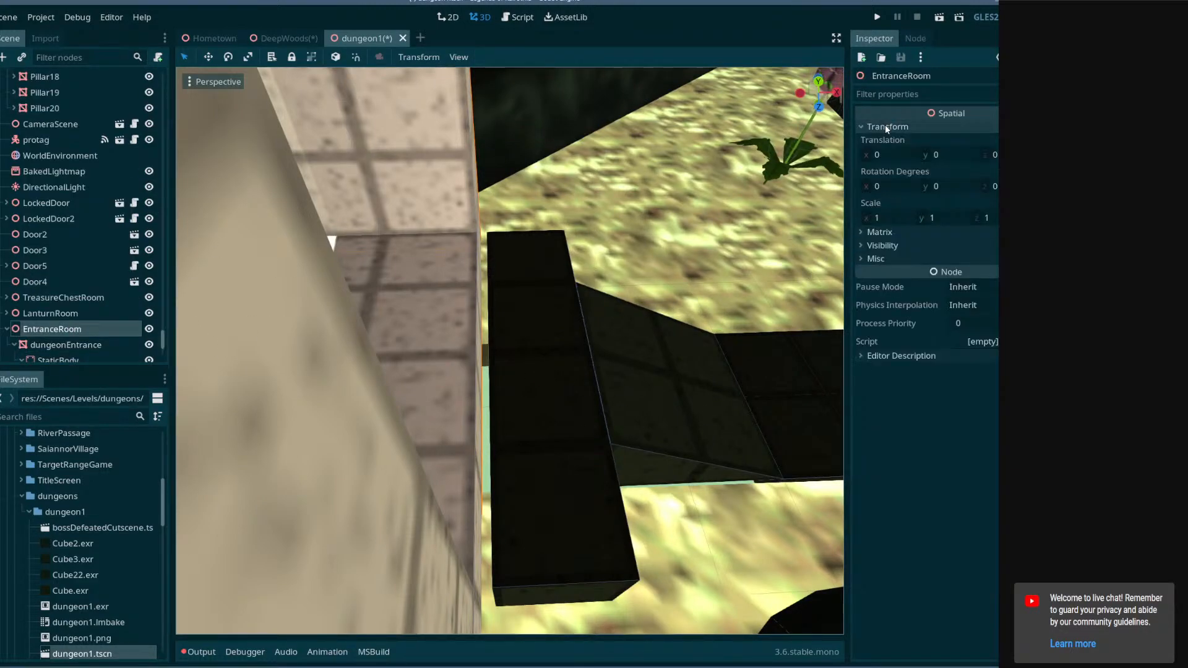
{"action": "left_click", "coordinate": [60, 356]}
{"action": "scroll", "coordinate": [65, 339], "scroll_direction": "down", "scroll_amount": 1}
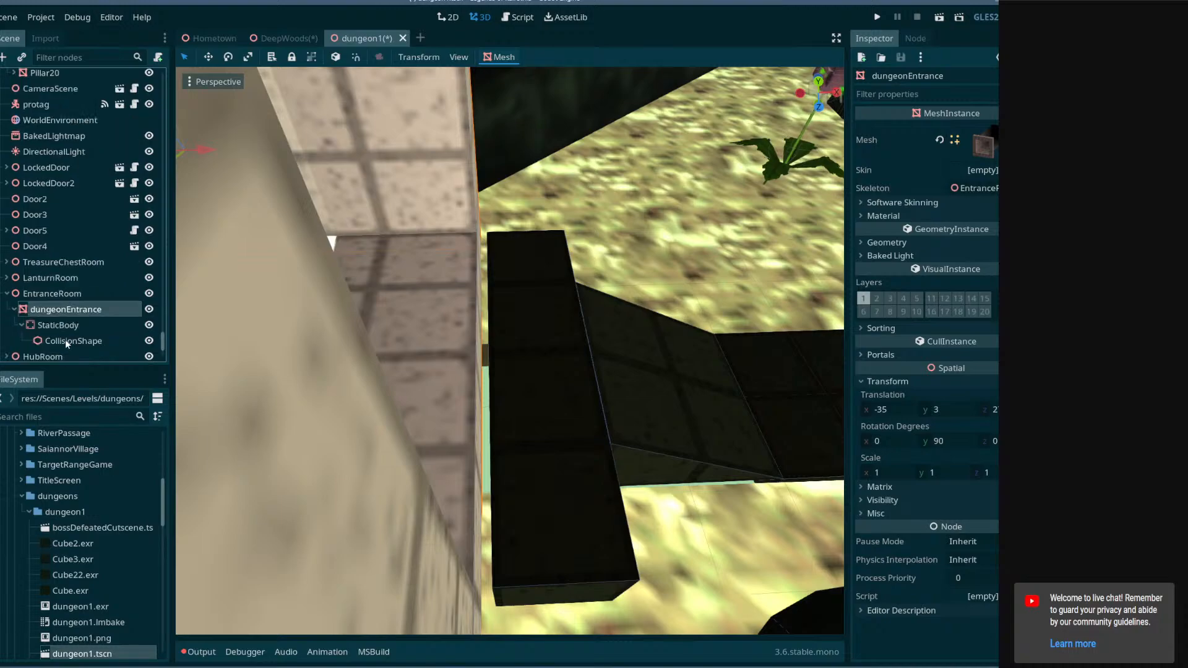
{"action": "left_click", "coordinate": [76, 342]}
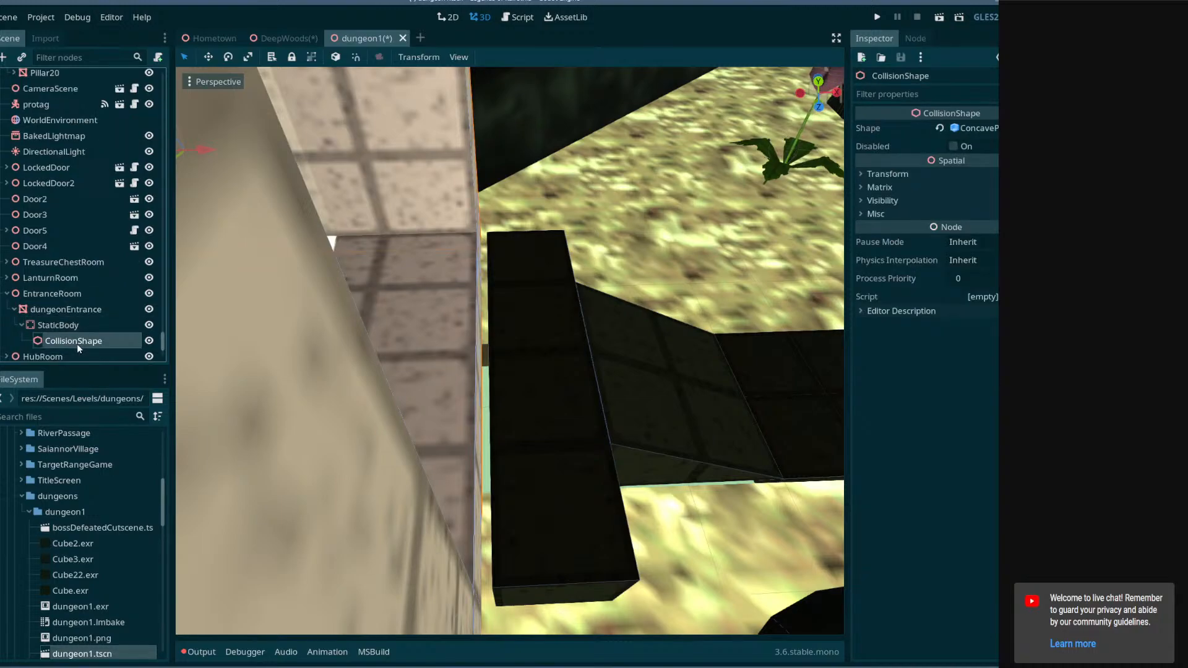
{"action": "left_click", "coordinate": [61, 308]}
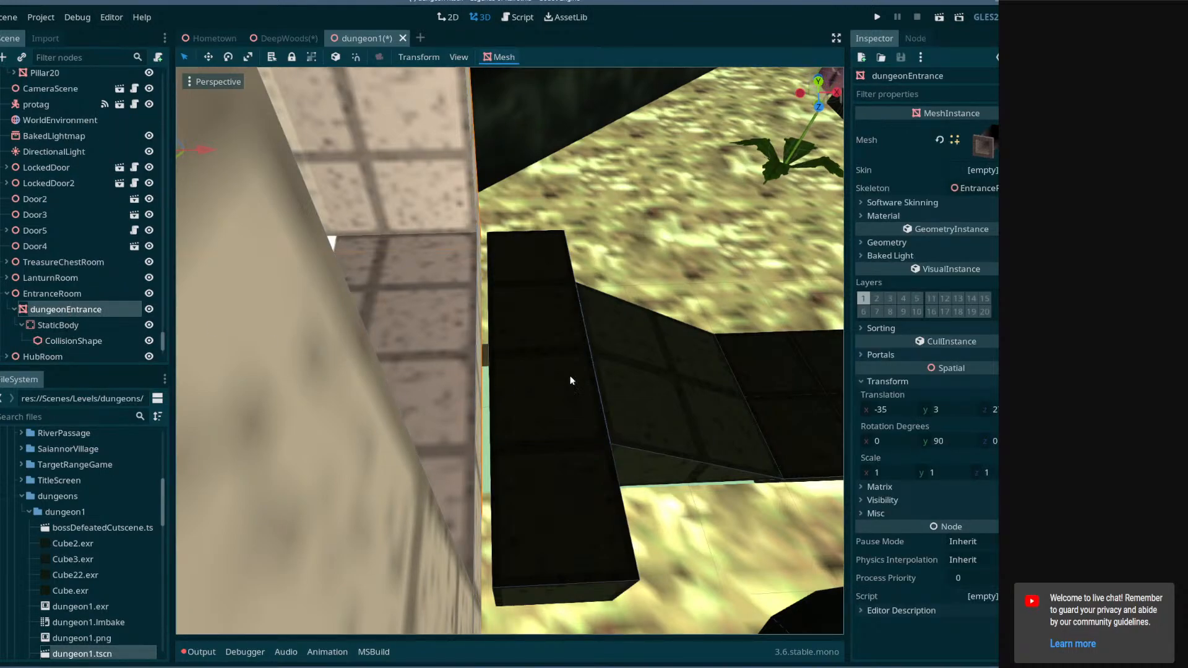
{"action": "middle_click_drag", "start_coordinate": [571, 380], "coordinate": [487, 322]}
{"action": "scroll", "coordinate": [434, 391], "scroll_direction": "down", "scroll_amount": 5}
{"action": "scroll", "coordinate": [424, 372], "scroll_direction": "up", "scroll_amount": 5}
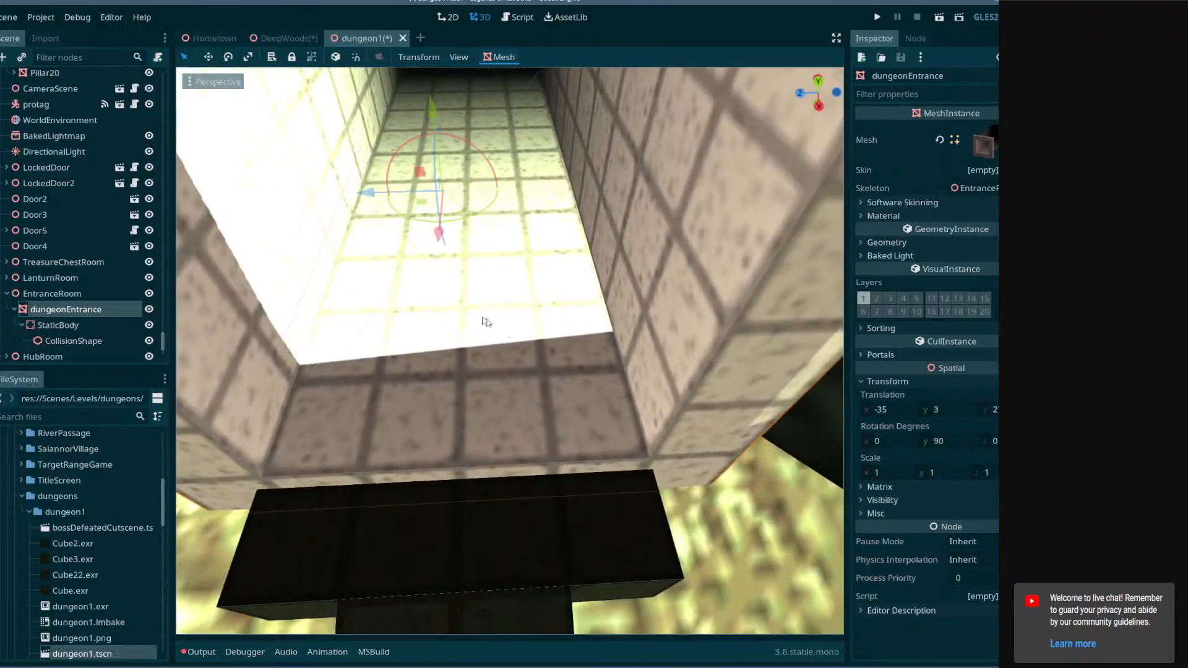
{"action": "left_click_drag", "start_coordinate": [442, 247], "coordinate": [437, 255]}
{"action": "left_click", "coordinate": [909, 415]}
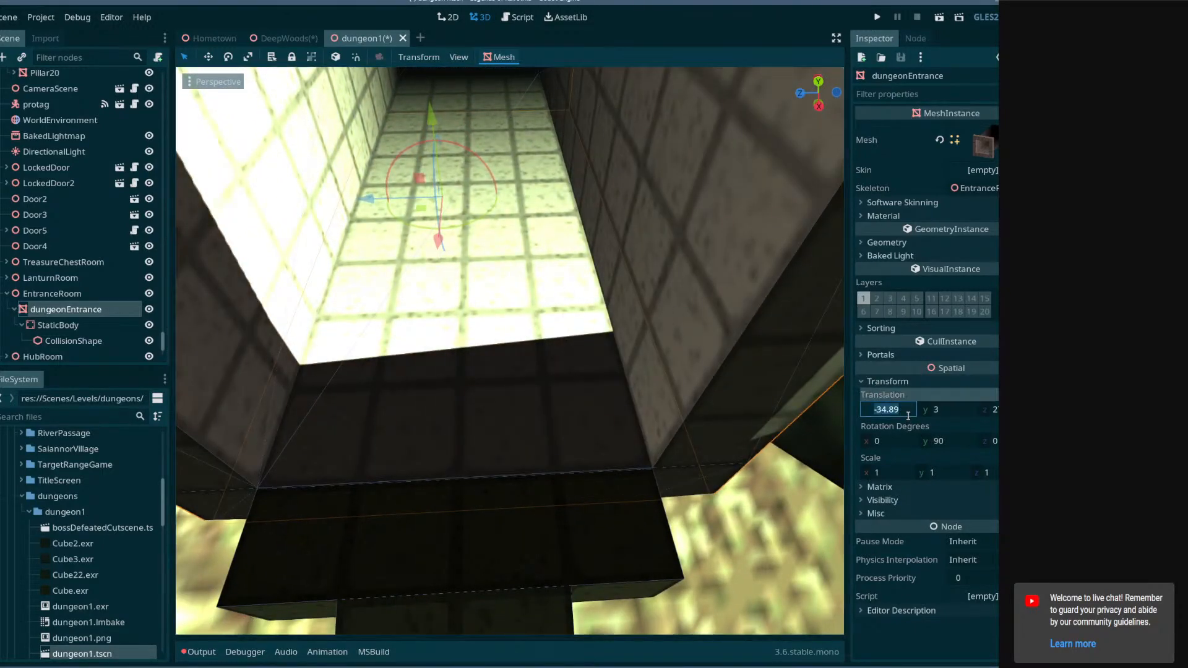
{"action": "type", "text": "-34.9"}
{"action": "key", "text": "Return"}
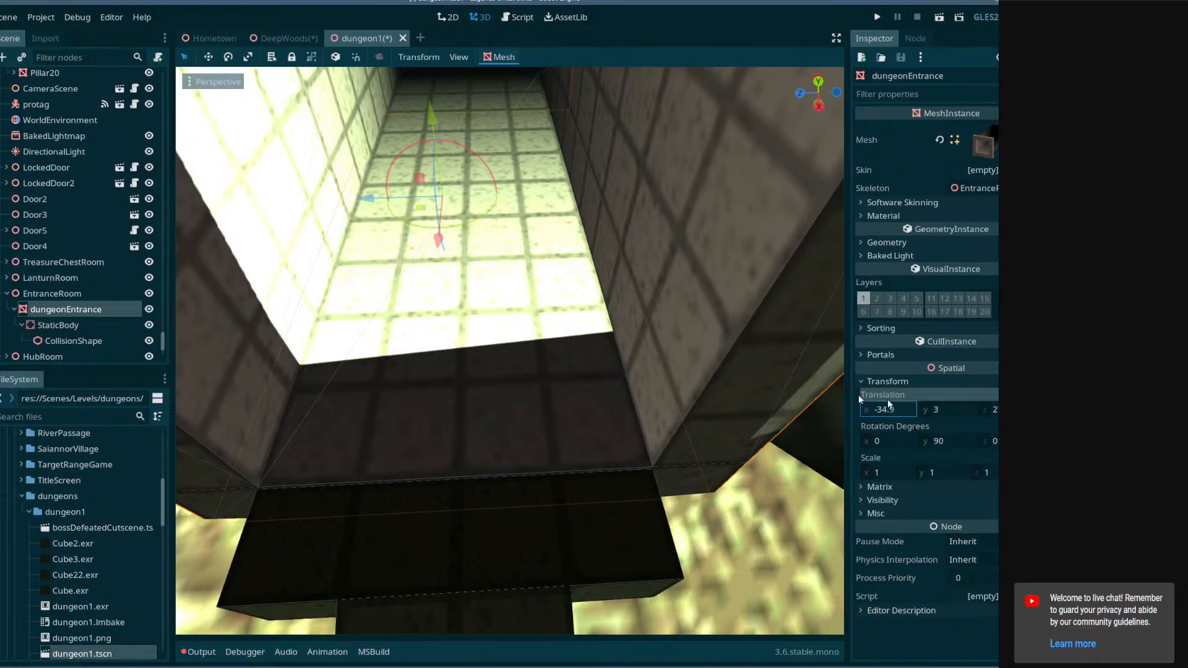
Set the entrance mesh's X translation to -34.8.
{"action": "right_click_drag", "start_coordinate": [730, 377], "coordinate": [884, 379]}
{"action": "key", "text": "w"}
{"action": "key", "text": "s"}
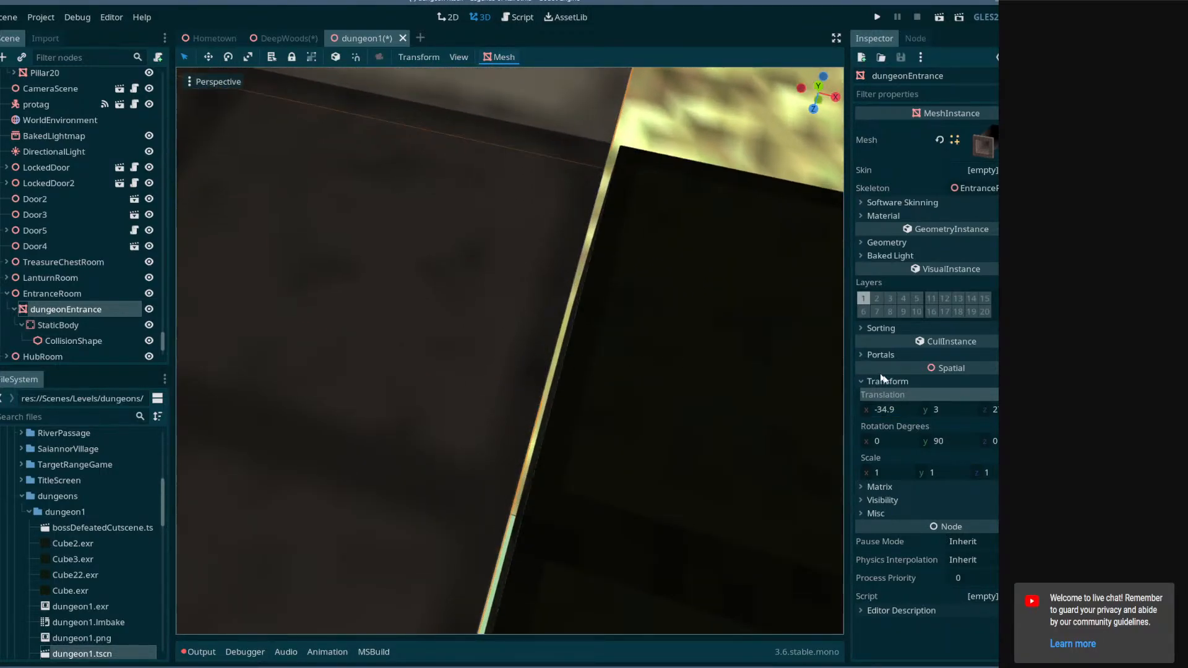
{"action": "left_click", "coordinate": [903, 412]}
{"action": "type", "text": "-34.8"}
{"action": "key", "text": "Return"}
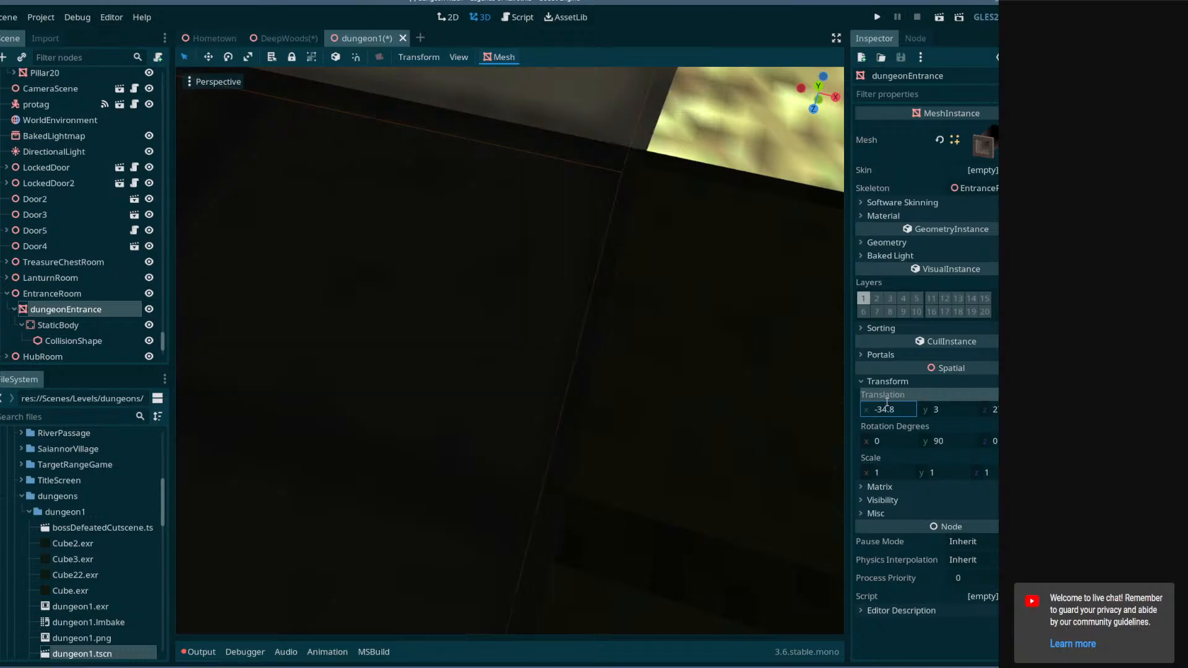
Set the entrance mesh's X translation to -34.85 and save the scene.
{"action": "right_click_drag", "start_coordinate": [716, 432], "coordinate": [765, 423]}
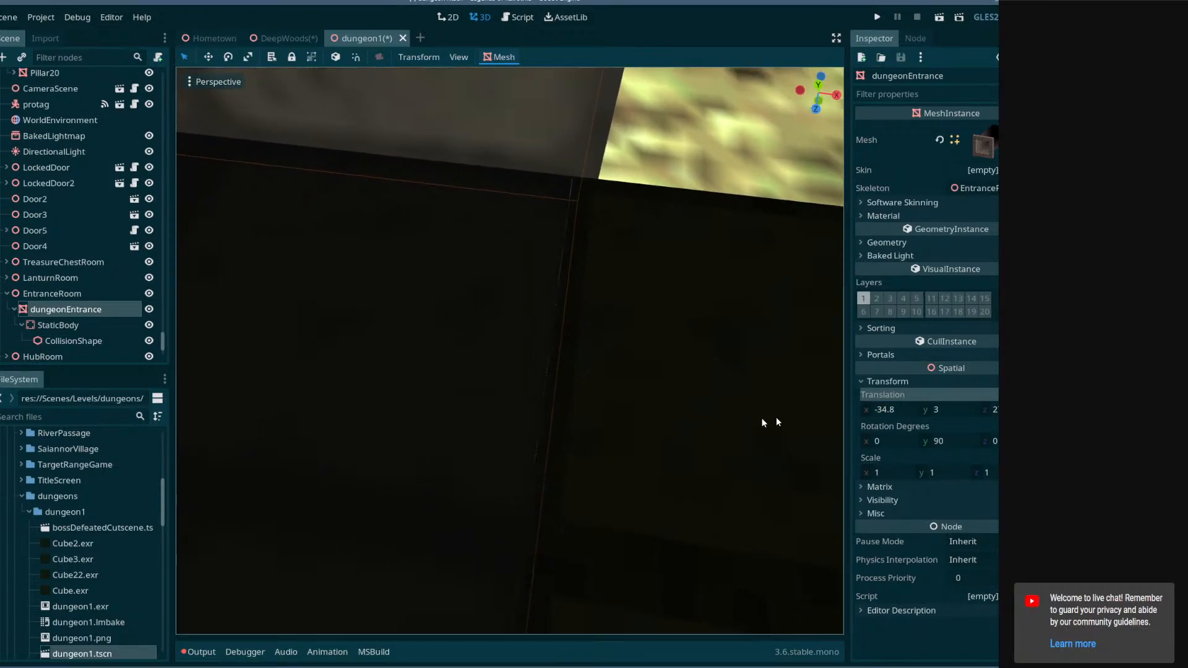
{"action": "left_click", "coordinate": [903, 409]}
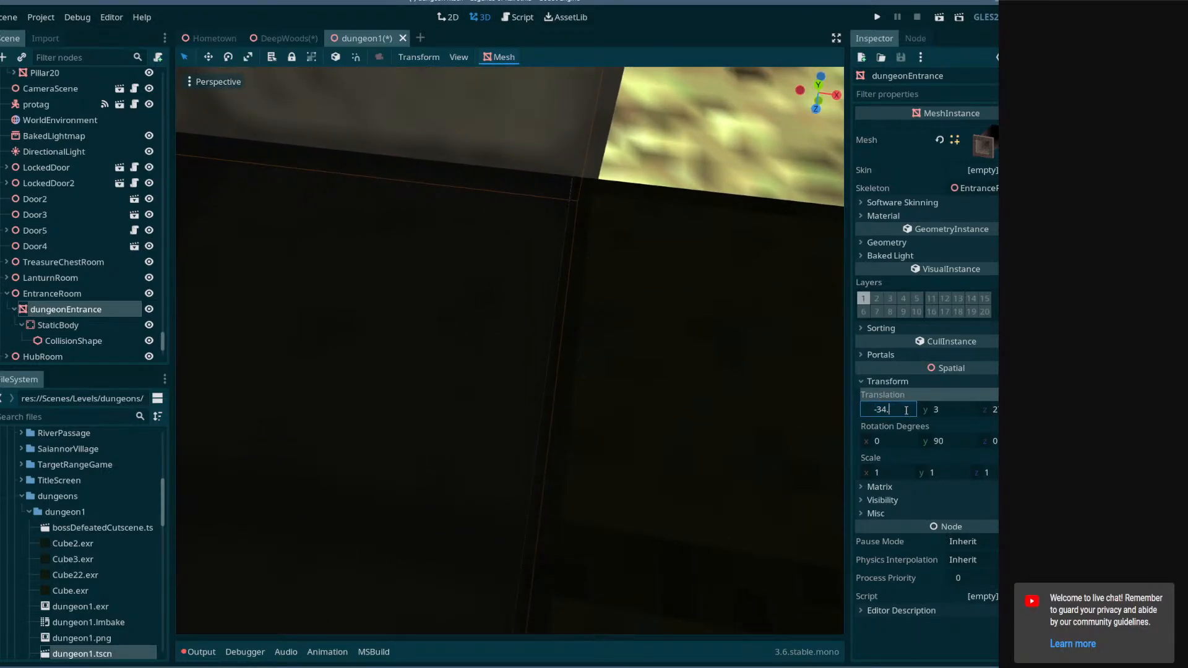
{"action": "type", "text": "-34.85"}
{"action": "key", "text": "Return"}
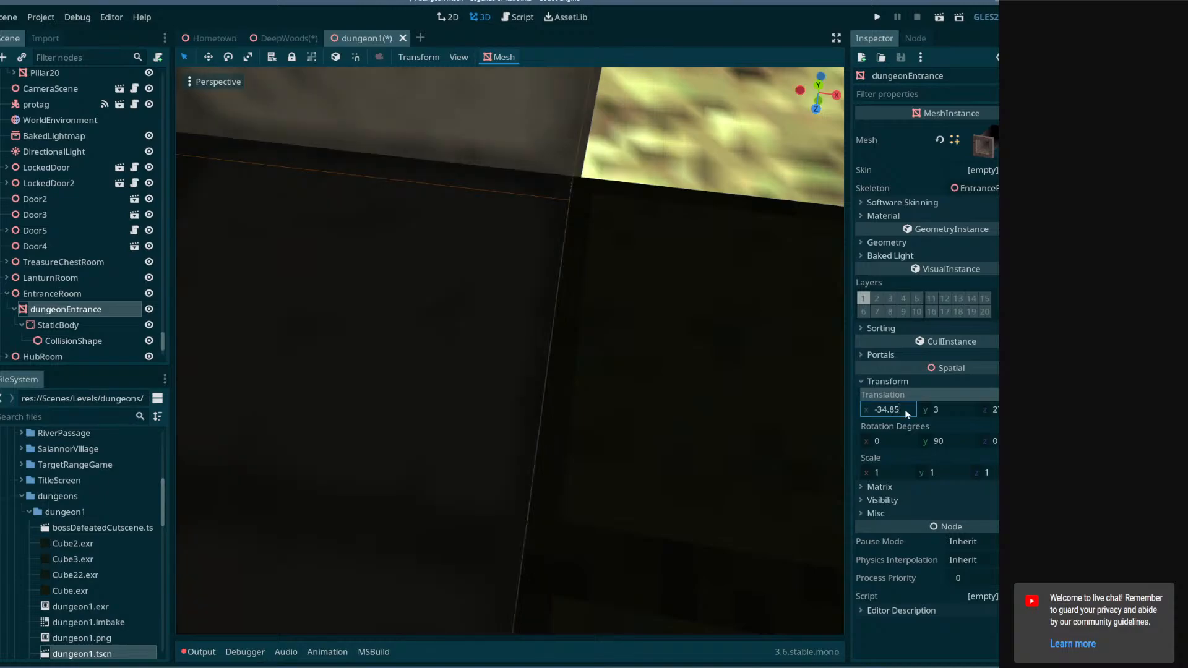
{"action": "mouse_move", "coordinate": [735, 423]}
{"action": "right_mouse_down"}
{"action": "mouse_move", "coordinate": [741, 387]}
{"action": "mouse_move", "coordinate": [752, 399]}
{"action": "mouse_move", "coordinate": [712, 412]}
{"action": "mouse_move", "coordinate": [644, 403]}
{"action": "mouse_move", "coordinate": [733, 417]}
{"action": "right_mouse_up"}
{"action": "key", "text": "ctrl+s"}
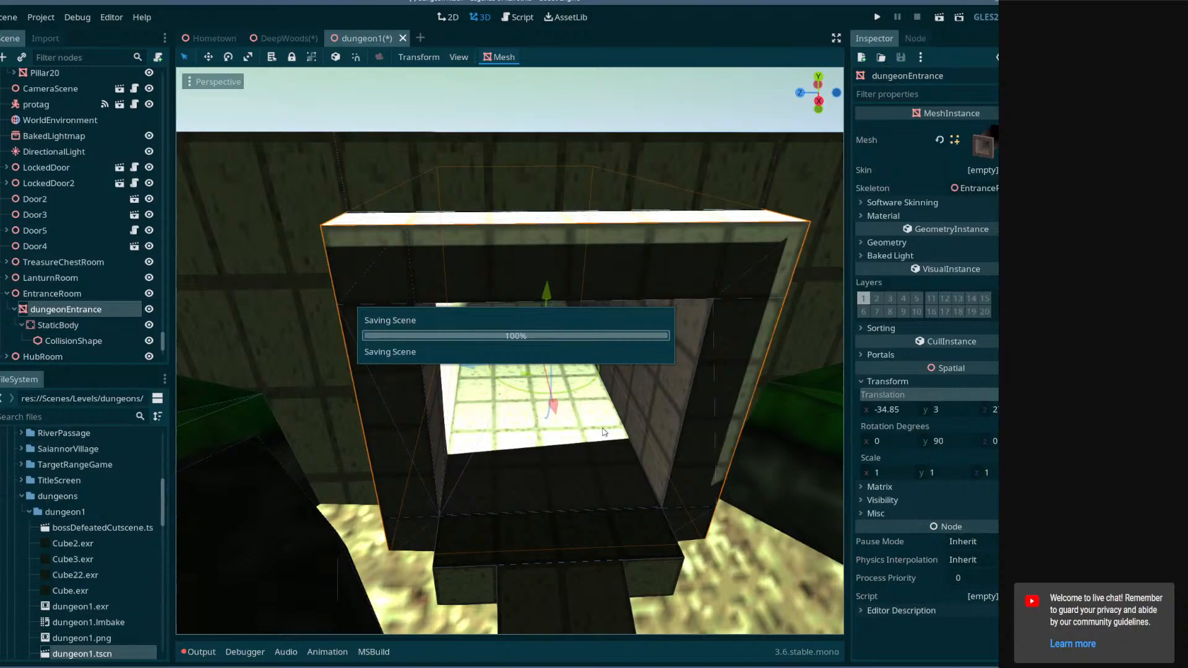
Bake the lightmaps from the BakedLightmap node.
{"action": "left_click", "coordinate": [38, 137]}
{"action": "left_click", "coordinate": [525, 58]}
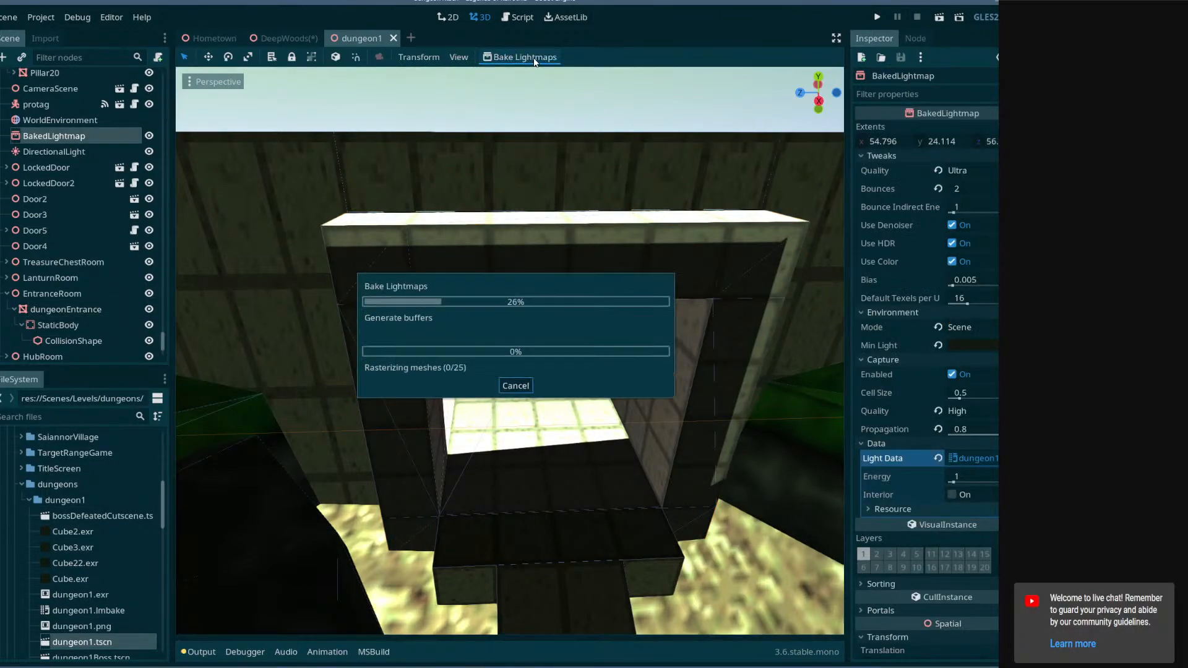
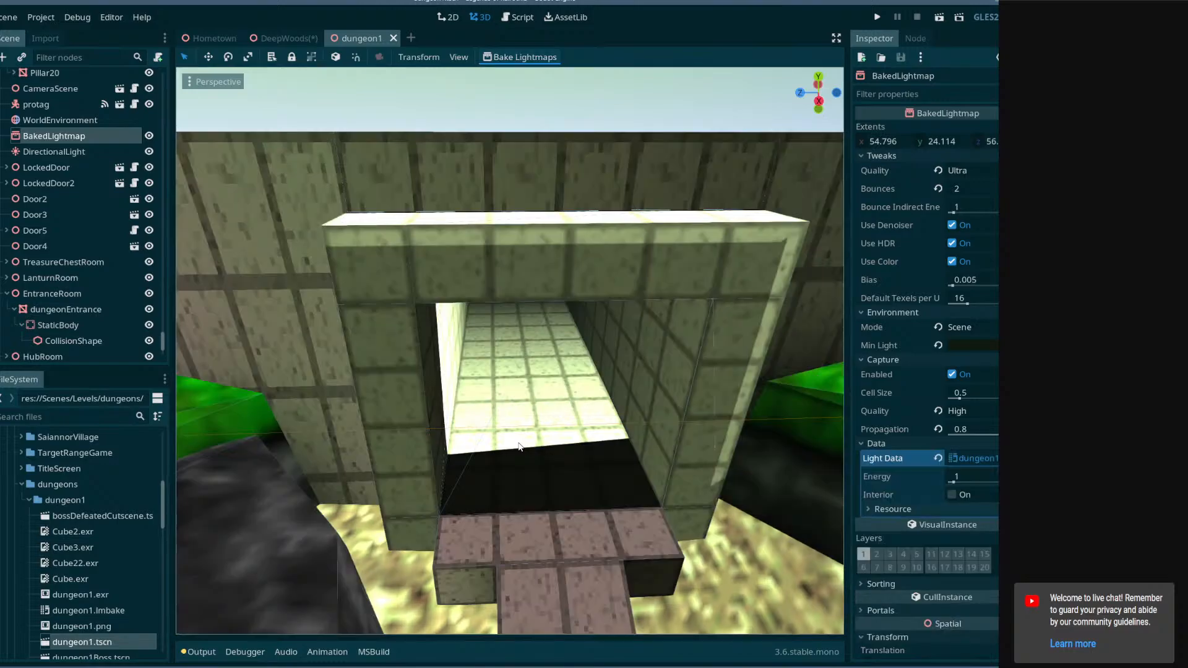
Select the entrance mesh and nudge it slightly along X to about -34.881.
{"action": "mouse_move", "coordinate": [520, 447]}
{"action": "right_mouse_down"}
{"action": "mouse_move", "coordinate": [625, 489]}
{"action": "mouse_move", "coordinate": [542, 483]}
{"action": "mouse_move", "coordinate": [526, 427]}
{"action": "mouse_move", "coordinate": [576, 387]}
{"action": "mouse_move", "coordinate": [609, 399]}
{"action": "mouse_move", "coordinate": [662, 448]}
{"action": "mouse_move", "coordinate": [644, 384]}
{"action": "mouse_move", "coordinate": [641, 458]}
{"action": "mouse_move", "coordinate": [634, 470]}
{"action": "mouse_move", "coordinate": [619, 433]}
{"action": "mouse_move", "coordinate": [613, 470]}
{"action": "mouse_move", "coordinate": [631, 477]}
{"action": "mouse_move", "coordinate": [613, 473]}
{"action": "mouse_move", "coordinate": [687, 449]}
{"action": "mouse_move", "coordinate": [663, 455]}
{"action": "mouse_move", "coordinate": [539, 393]}
{"action": "mouse_move", "coordinate": [517, 445]}
{"action": "mouse_move", "coordinate": [518, 436]}
{"action": "right_mouse_up"}
{"action": "left_click", "coordinate": [513, 421]}
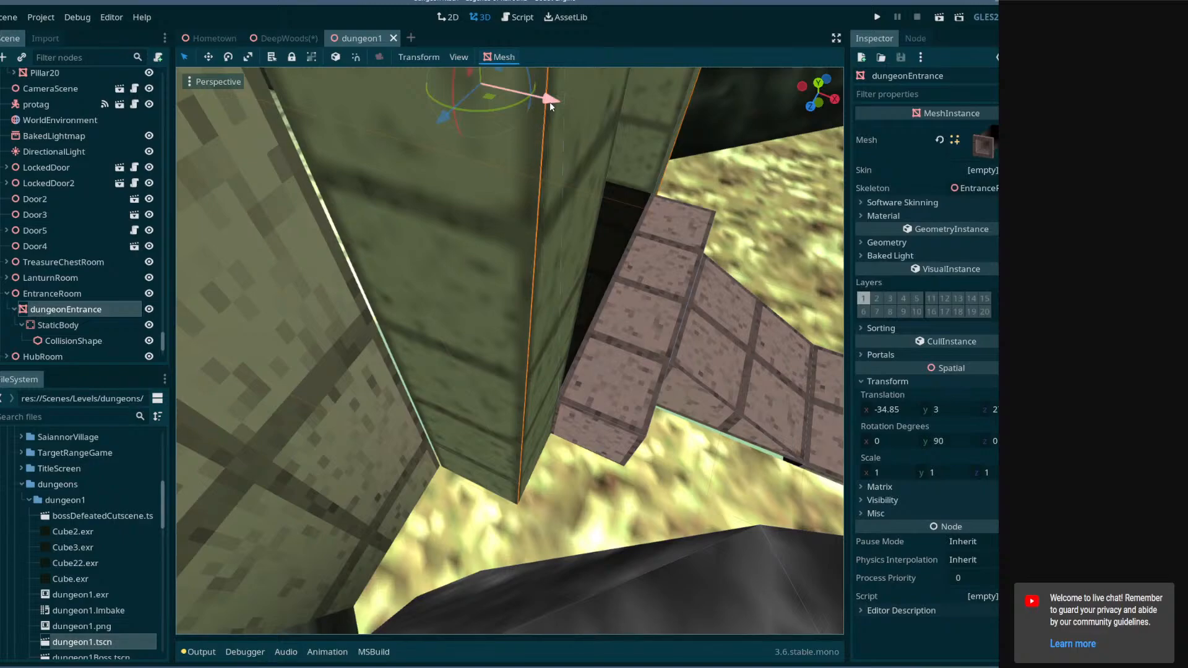
{"action": "left_click_drag", "start_coordinate": [549, 101], "coordinate": [548, 104]}
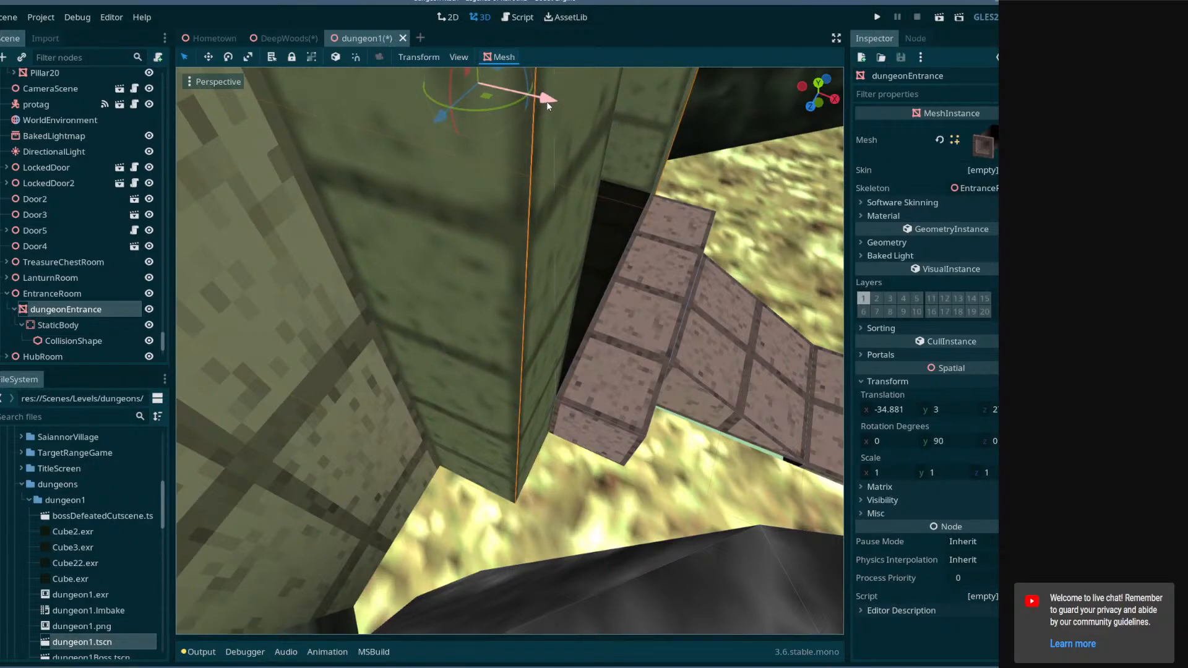
{"action": "right_click_drag", "start_coordinate": [547, 107], "coordinate": [568, 229]}
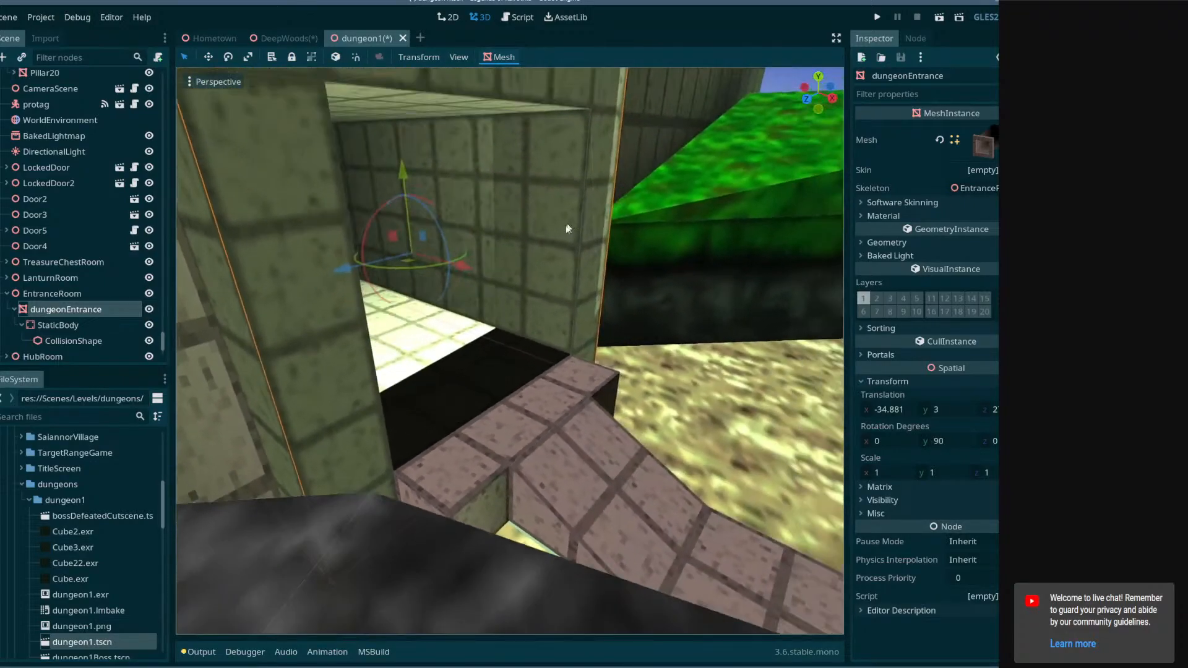
{"action": "left_click", "coordinate": [911, 411]}
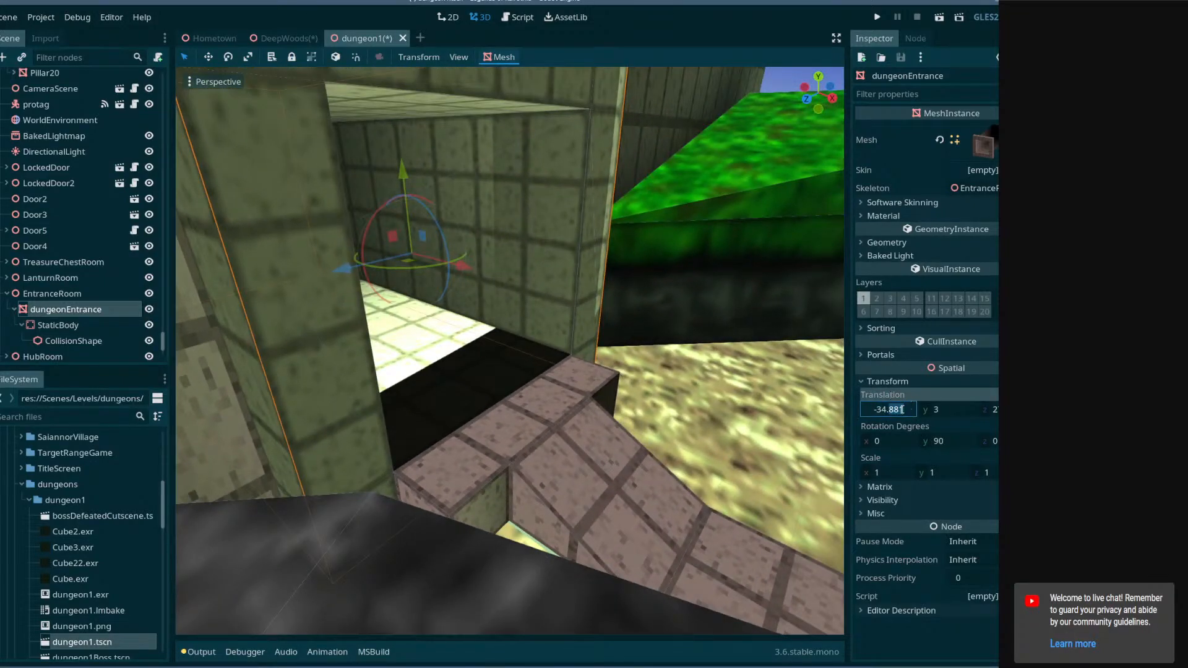
{"action": "right_click_drag", "start_coordinate": [528, 339], "coordinate": [578, 278]}
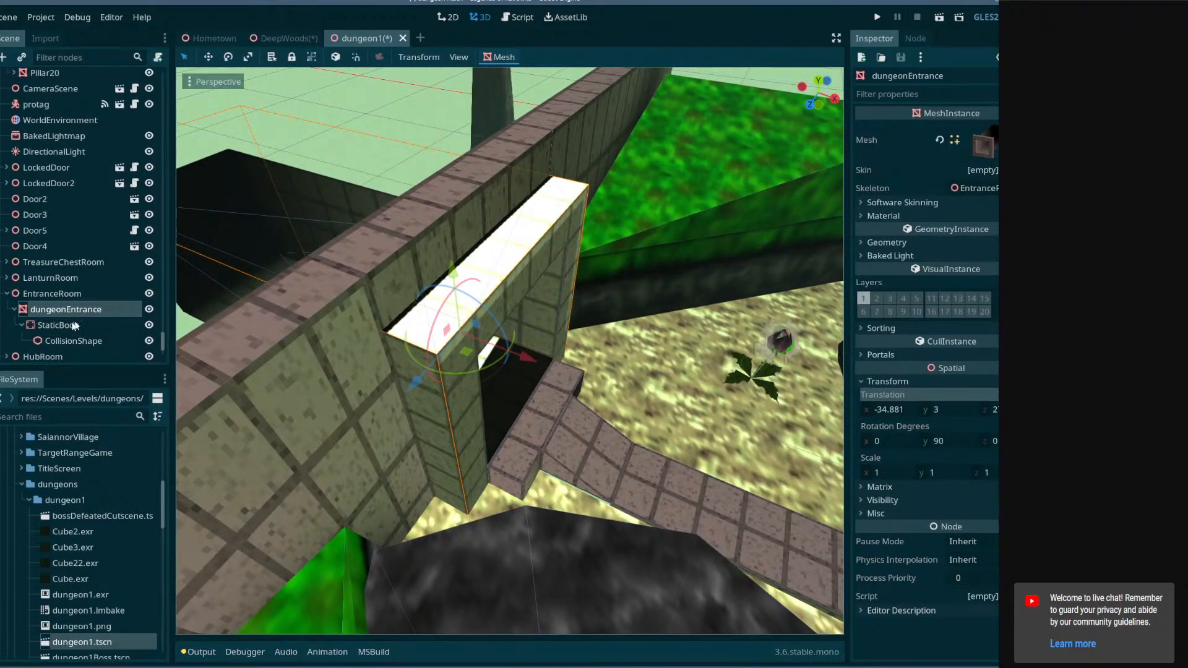
Enable Use in Baked Light for the entrance mesh.
{"action": "left_click", "coordinate": [889, 243]}
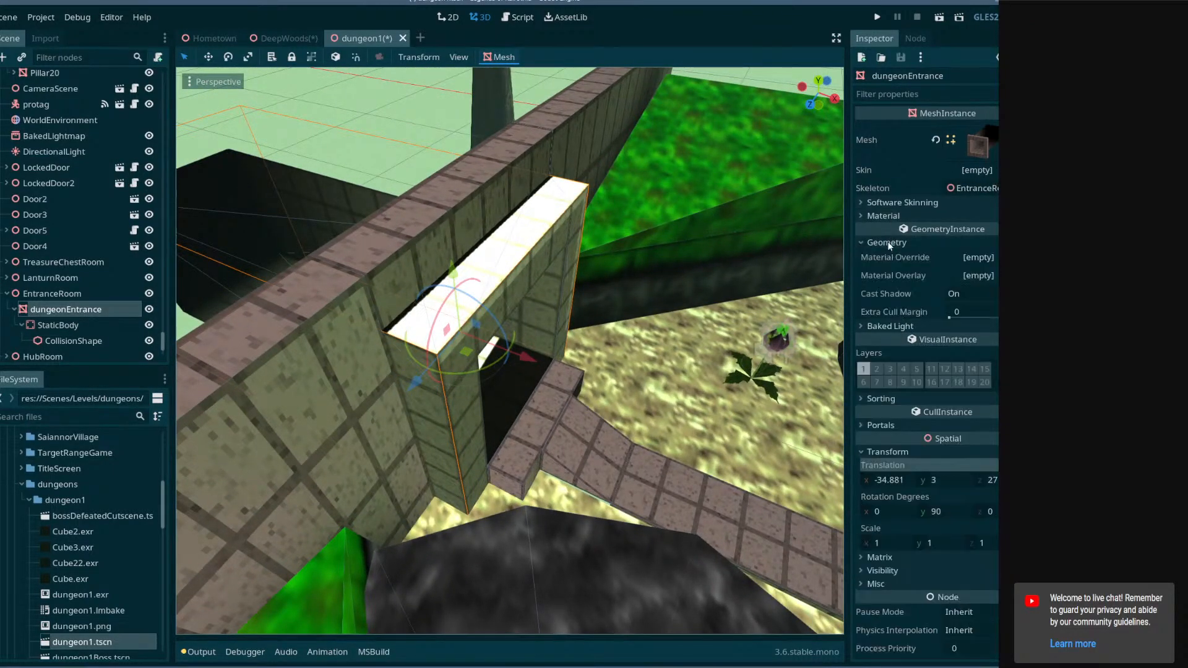
{"action": "left_click", "coordinate": [889, 245]}
{"action": "left_click", "coordinate": [888, 244]}
{"action": "left_click", "coordinate": [888, 244]}
{"action": "left_click", "coordinate": [882, 216]}
{"action": "left_click", "coordinate": [882, 216]}
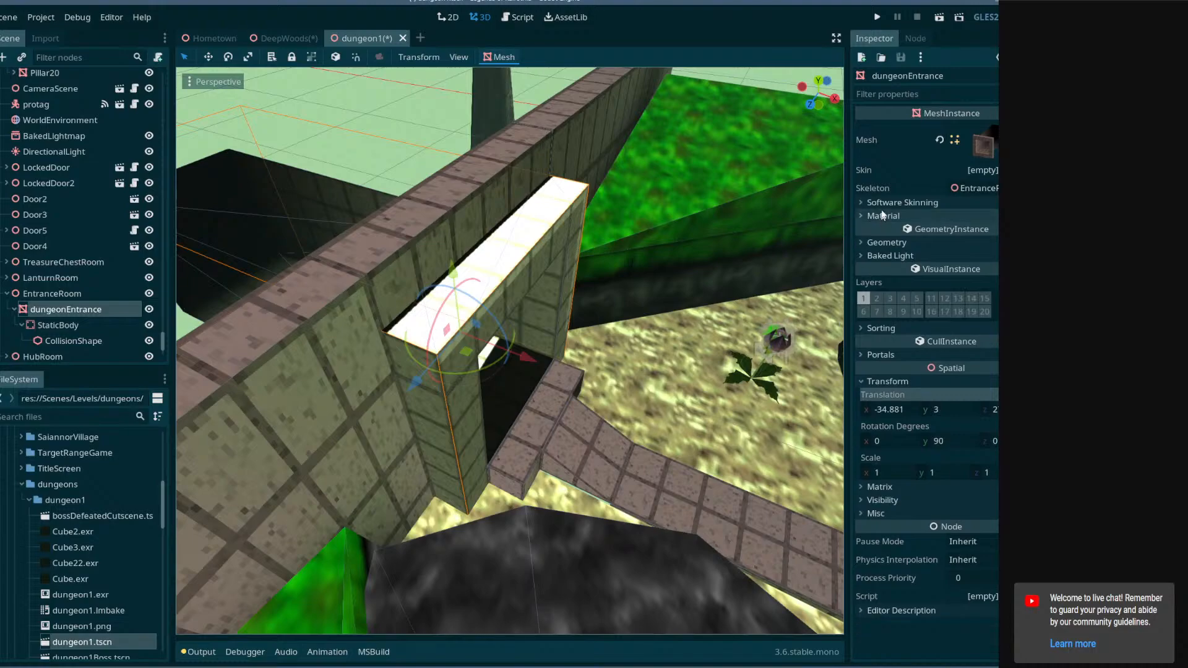
{"action": "left_click", "coordinate": [888, 254]}
{"action": "left_click", "coordinate": [888, 255]}
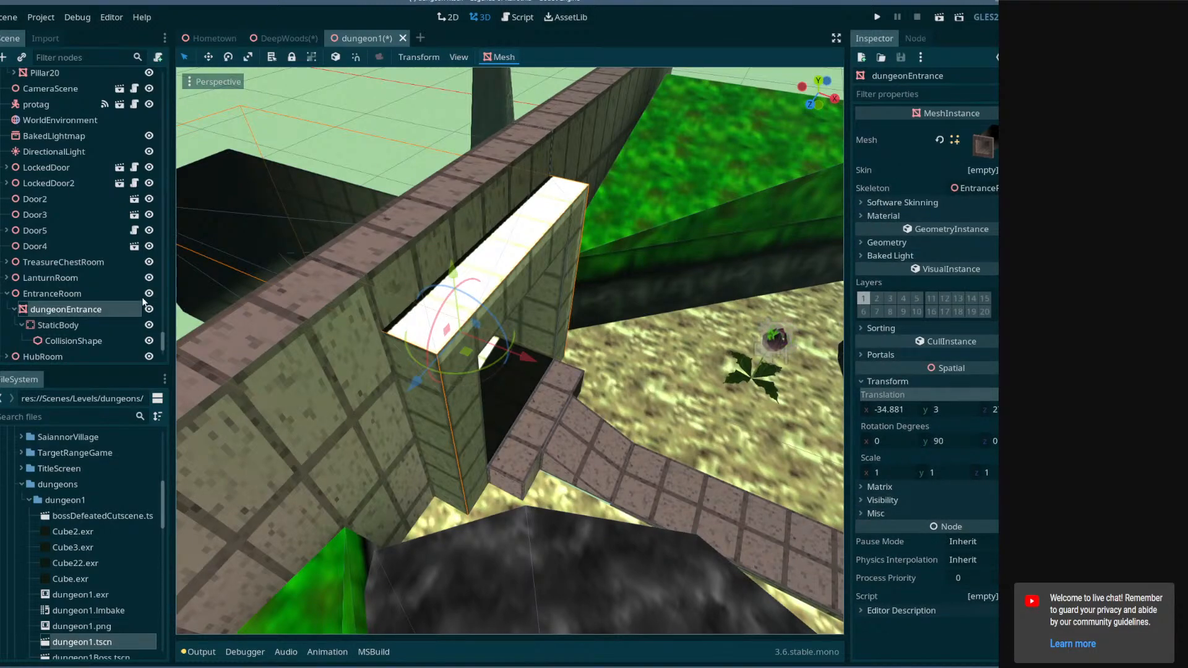
{"action": "left_click", "coordinate": [875, 256]}
{"action": "left_click", "coordinate": [952, 272]}
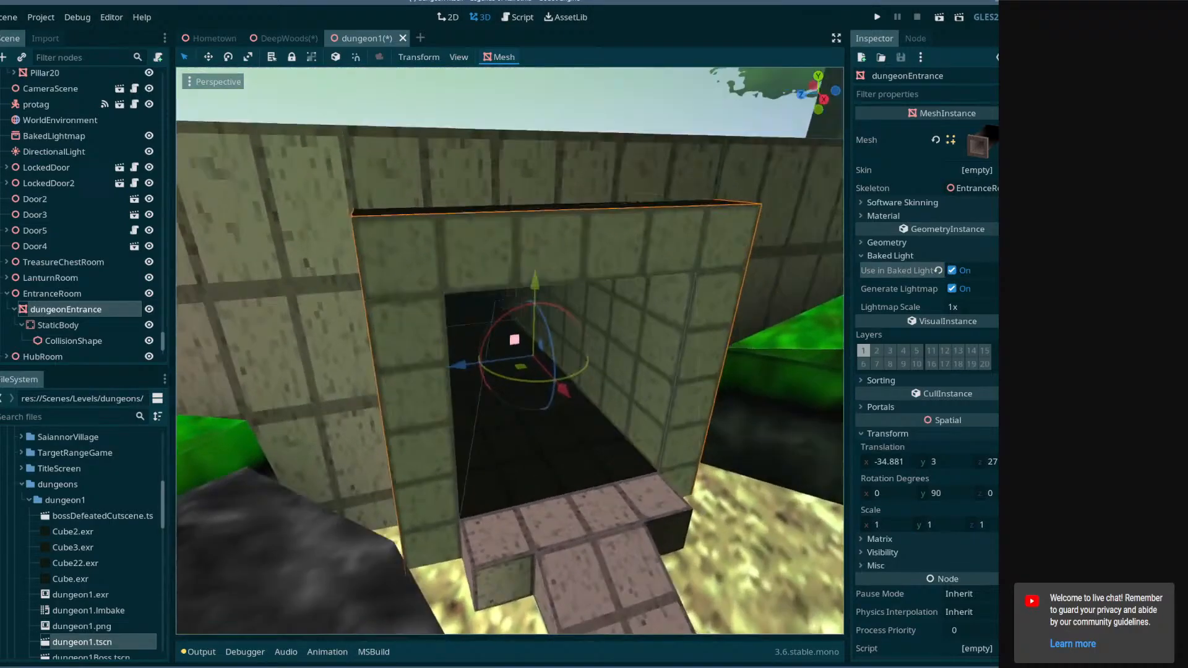
Rebake the lightmaps from the BakedLightmap node.
{"action": "mouse_move", "coordinate": [710, 294]}
{"action": "right_mouse_down"}
{"action": "mouse_move", "coordinate": [675, 263]}
{"action": "mouse_move", "coordinate": [710, 294]}
{"action": "right_mouse_up"}
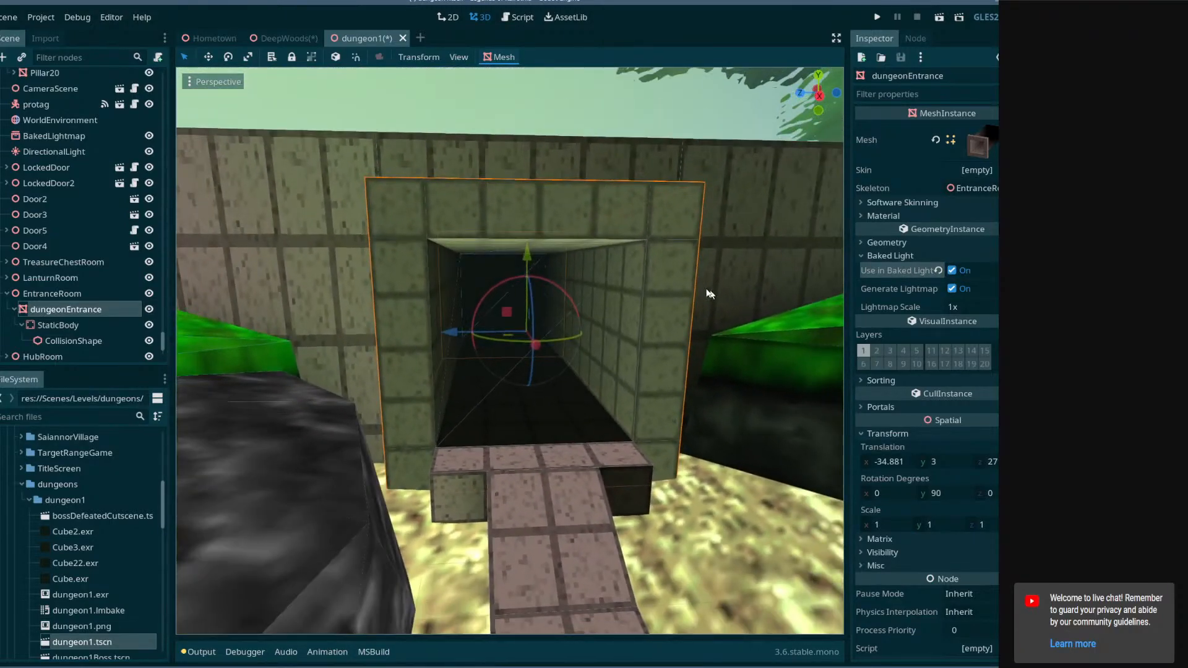
{"action": "left_click", "coordinate": [69, 137]}
{"action": "left_click", "coordinate": [536, 56]}
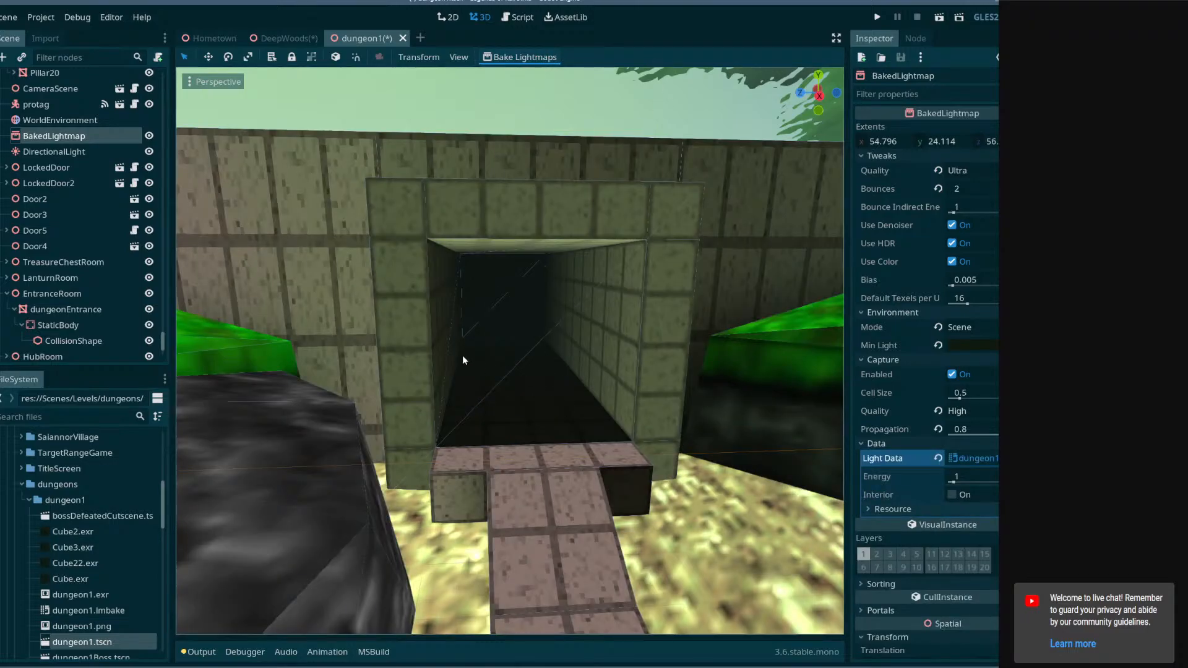
Save the scene and fly through the doorway to inspect the baked lighting.
{"action": "right_click_drag", "start_coordinate": [462, 355], "coordinate": [446, 396]}
{"action": "key", "text": "w"}
{"action": "key", "text": "w"}
{"action": "key", "text": "ctrl+s"}
{"action": "key", "text": "s"}
{"action": "key", "text": "w"}
{"action": "key", "text": "s"}
{"action": "key", "text": "w"}
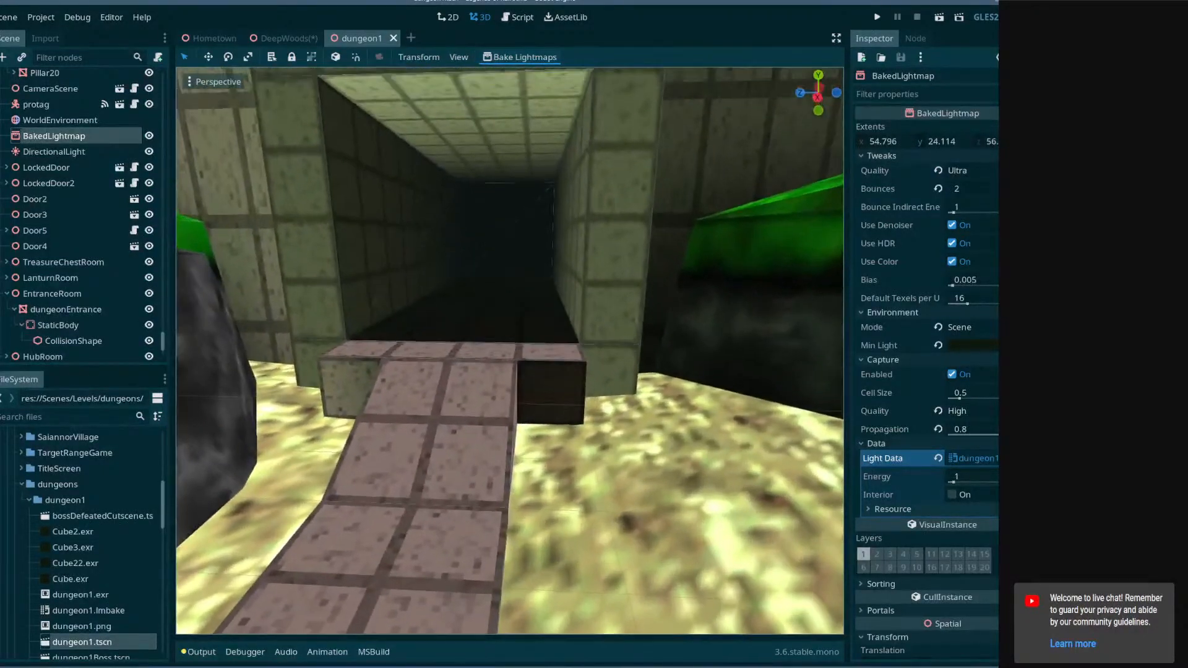
{"action": "key", "text": "s"}
{"action": "right_click_drag", "start_coordinate": [562, 210], "coordinate": [562, 187]}
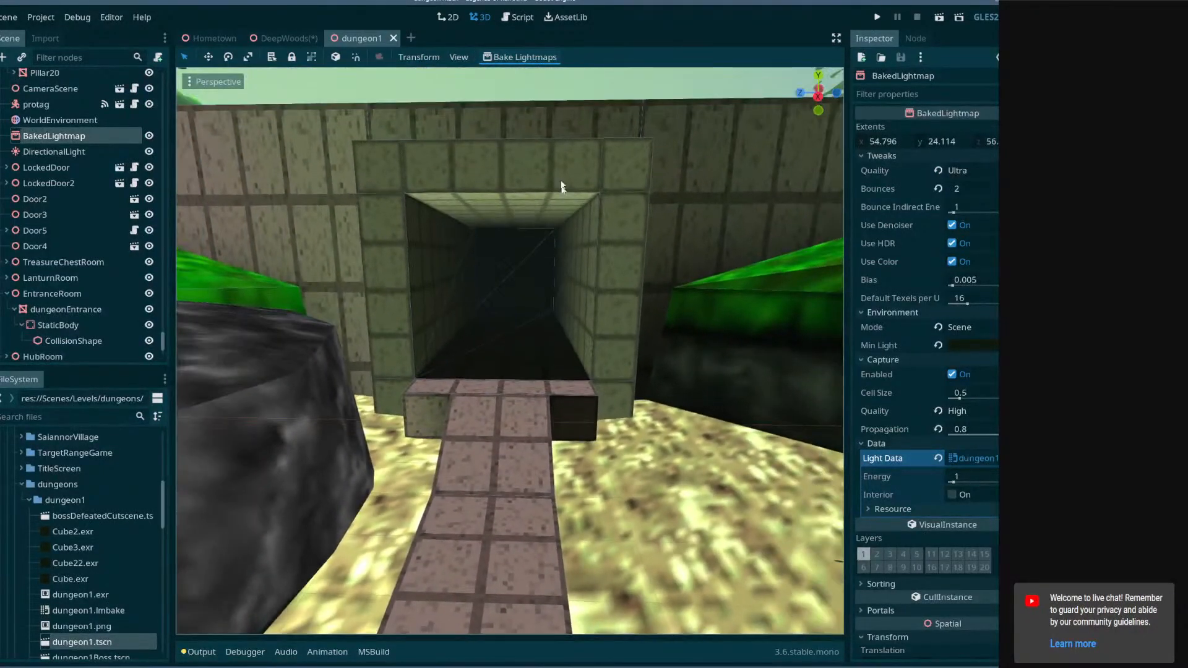
Close the dungeon1 scene tab and save the DeepWoods scene.
{"action": "left_click", "coordinate": [394, 38]}
{"action": "mouse_move", "coordinate": [634, 344]}
{"action": "right_mouse_down"}
{"action": "mouse_move", "coordinate": [646, 327]}
{"action": "mouse_move", "coordinate": [640, 353]}
{"action": "mouse_move", "coordinate": [653, 371]}
{"action": "mouse_move", "coordinate": [627, 348]}
{"action": "right_mouse_up"}
{"action": "key", "text": "e"}
{"action": "key", "text": "ctrl+s"}
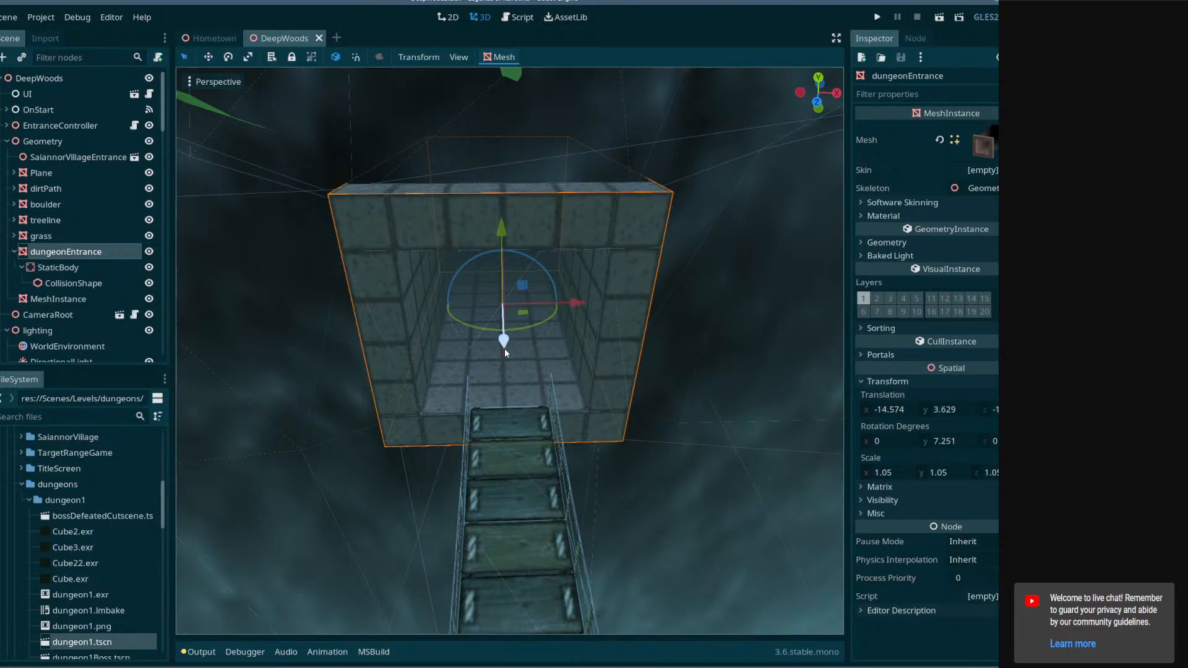
Switch to Blender and open a recently used project file.
{"action": "left_click", "coordinate": [61, 667]}
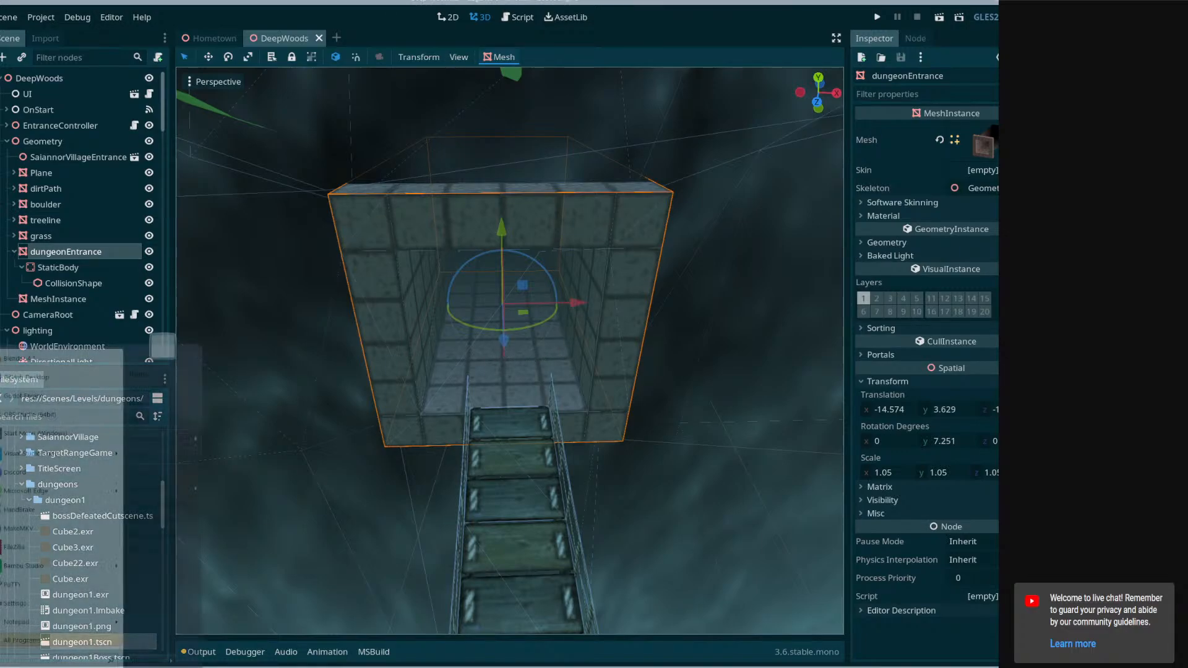
{"action": "left_click", "coordinate": [53, 364]}
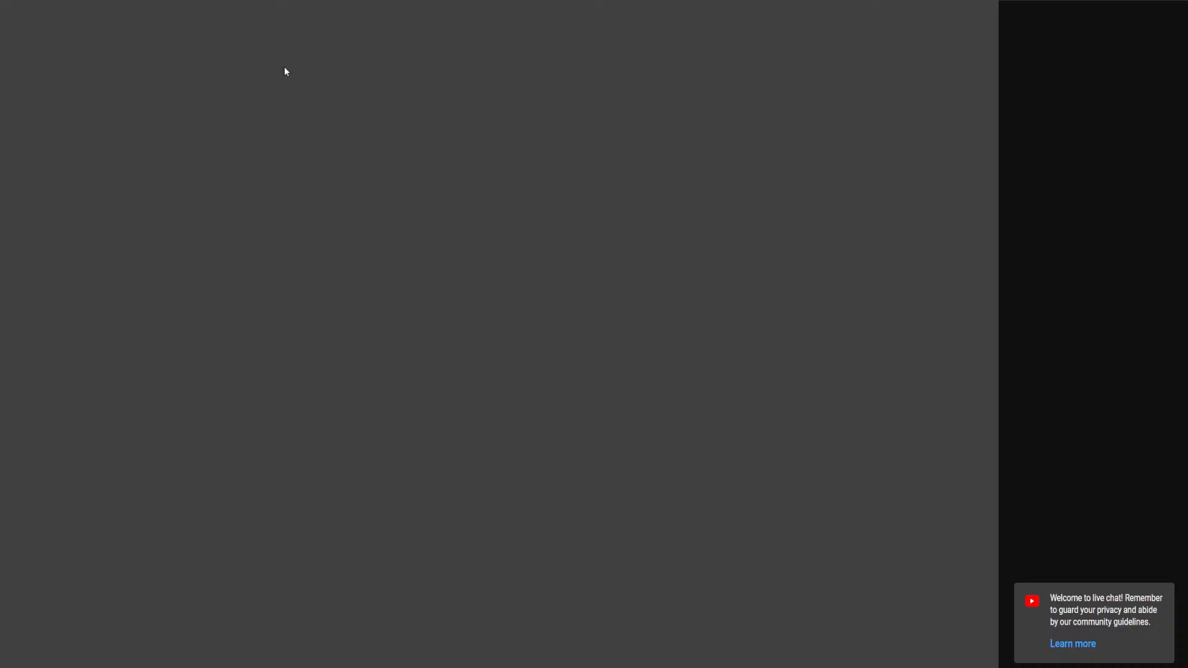
{"action": "left_click", "coordinate": [5, 15]}
{"action": "left_click", "coordinate": [5, 7]}
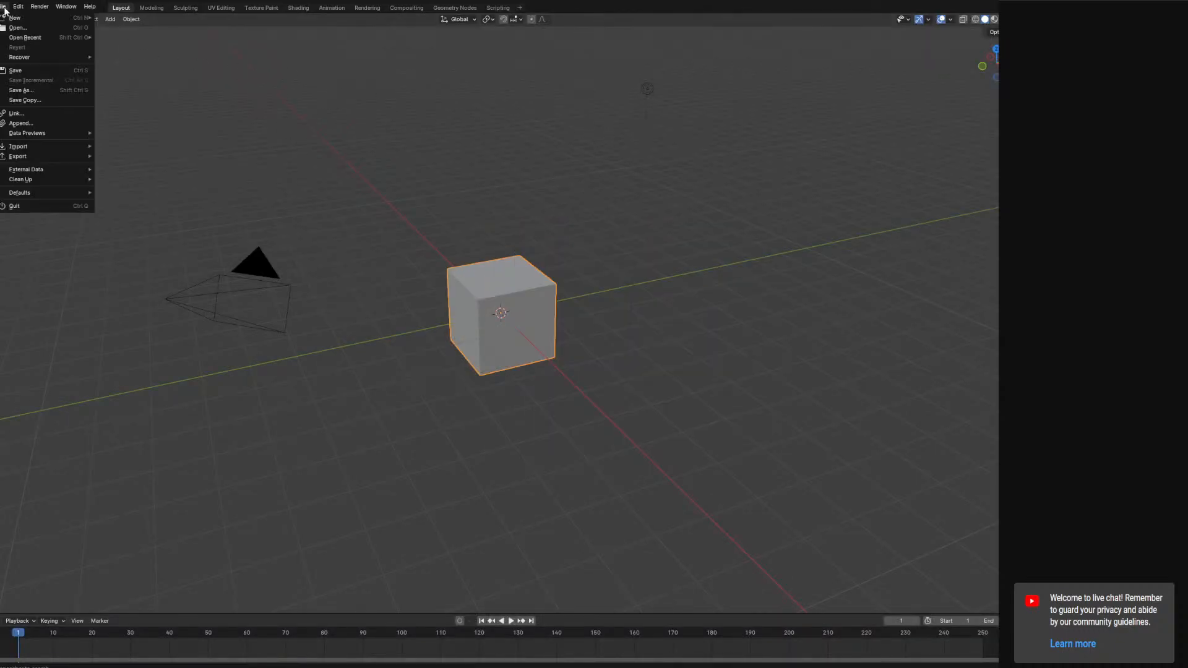
{"action": "mouse_move", "coordinate": [10, 40]}
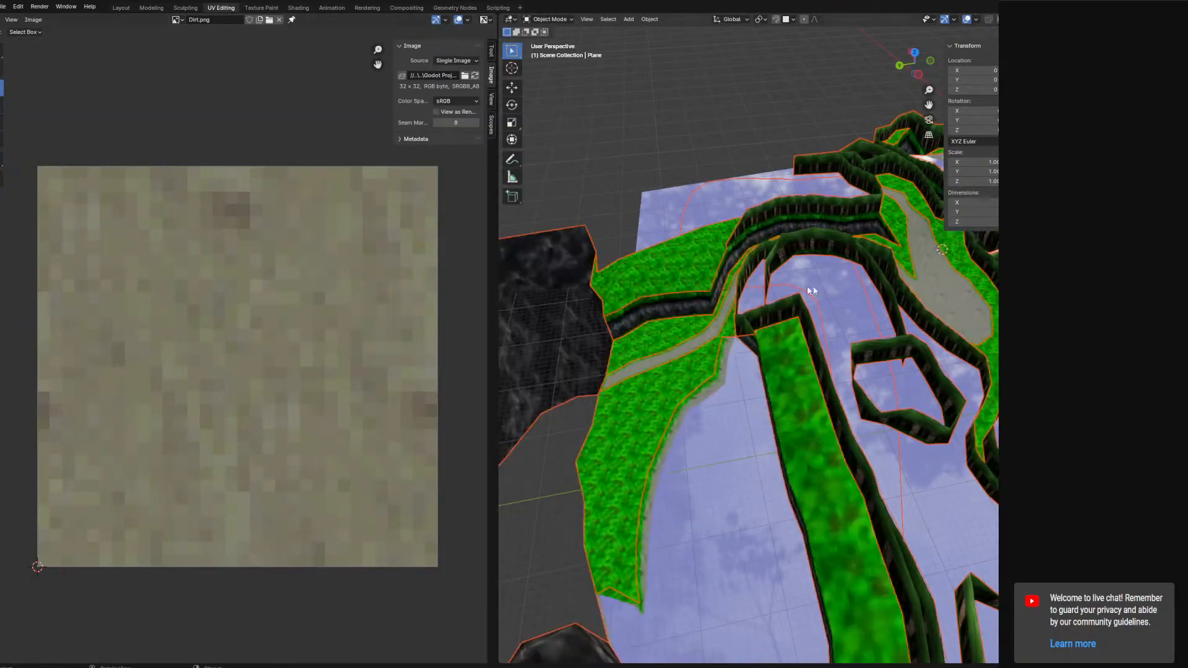
Select the rock mesh and, in Edit Mode, delete the rock face covering the doorway.
{"action": "middle_click_drag", "start_coordinate": [931, 296], "coordinate": [551, 370], "text": "shift"}
{"action": "middle_click_drag", "start_coordinate": [833, 358], "coordinate": [948, 355], "text": "shift"}
{"action": "scroll", "coordinate": [794, 366], "scroll_direction": "up", "scroll_amount": 3}
{"action": "middle_click_drag", "start_coordinate": [673, 350], "coordinate": [827, 387], "text": "shift"}
{"action": "scroll", "coordinate": [857, 388], "scroll_direction": "up", "scroll_amount": 2}
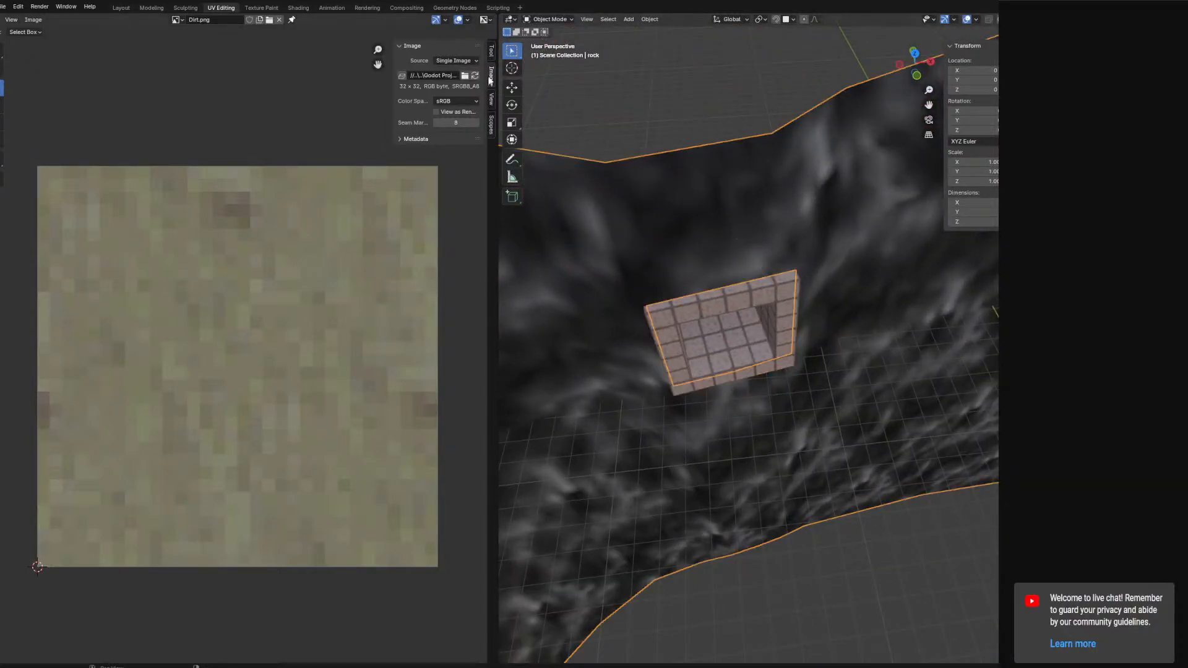
{"action": "key", "text": "super+Left"}
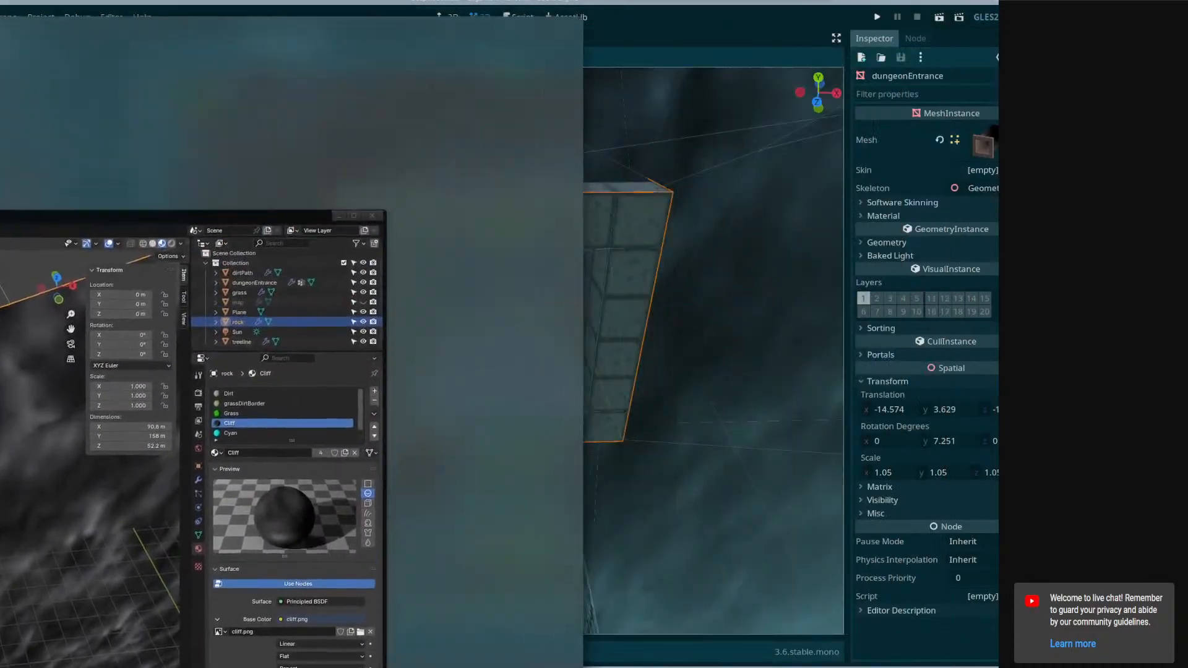
{"action": "left_click", "coordinate": [745, 149]}
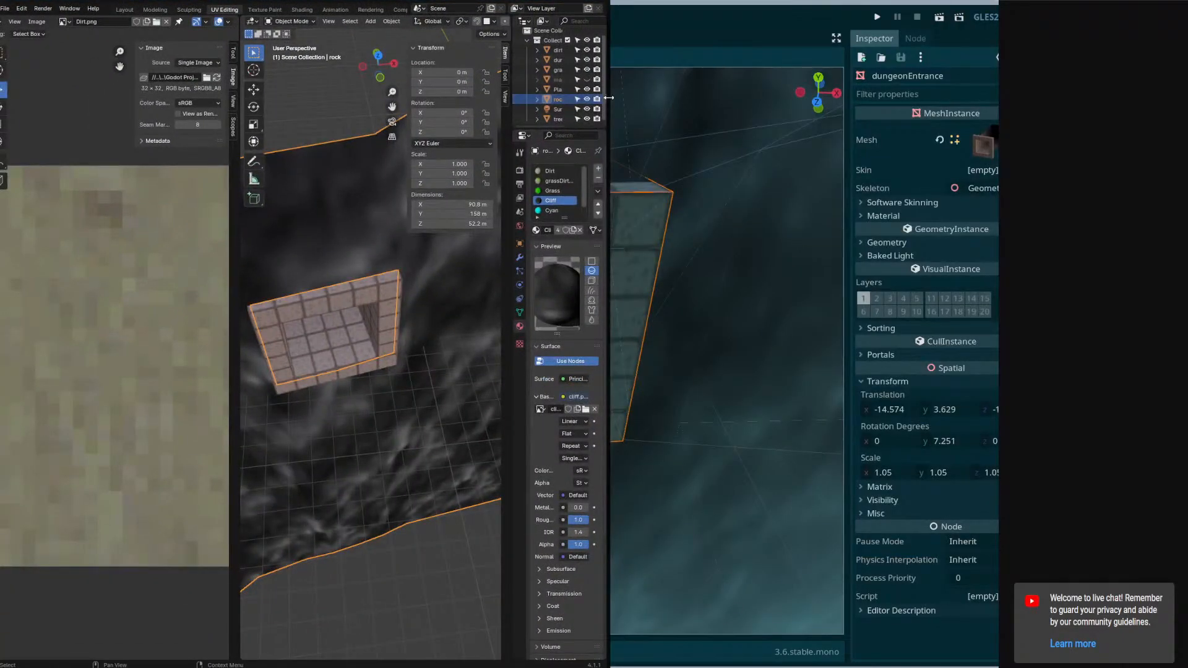
{"action": "left_click_drag", "start_coordinate": [608, 99], "coordinate": [1051, 99]}
{"action": "middle_click_drag", "start_coordinate": [667, 265], "coordinate": [692, 226]}
{"action": "left_click", "coordinate": [478, 47]}
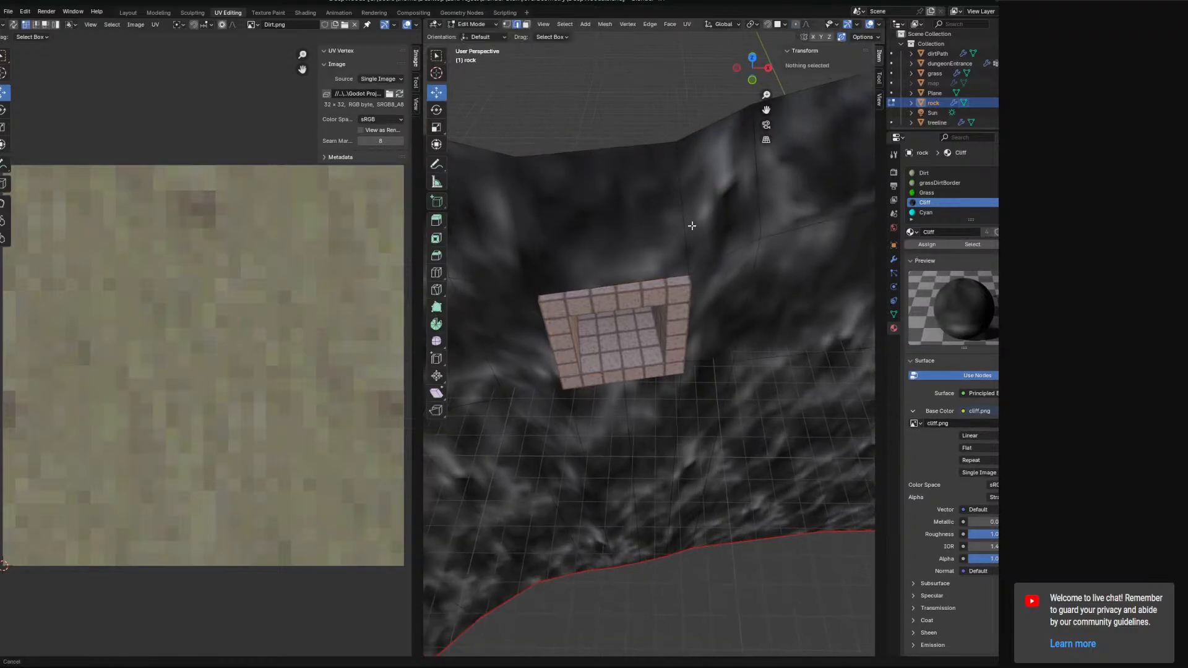
{"action": "left_click", "coordinate": [527, 26]}
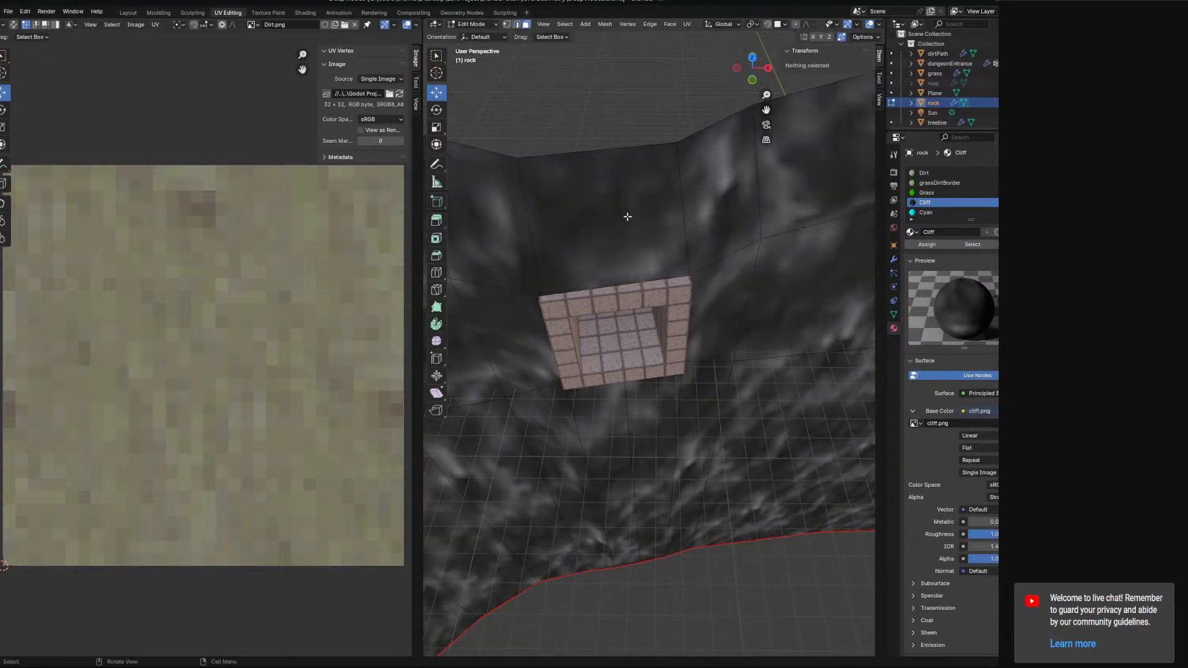
{"action": "left_click", "coordinate": [626, 218]}
{"action": "key", "text": "x"}
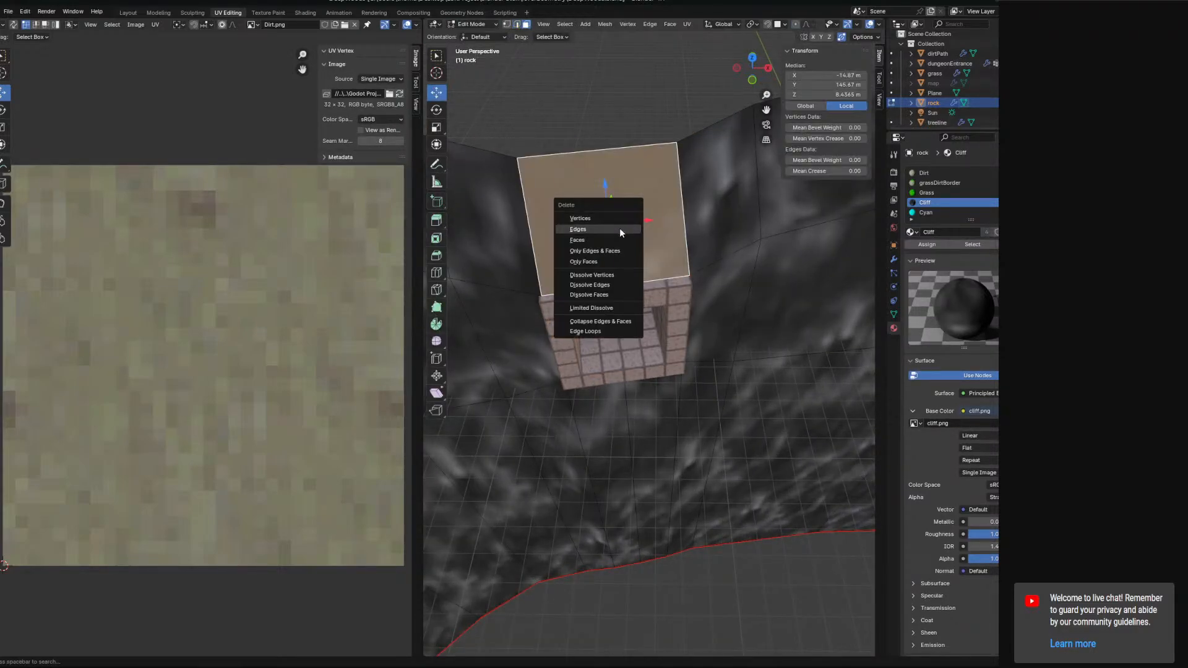
{"action": "left_click", "coordinate": [608, 240]}
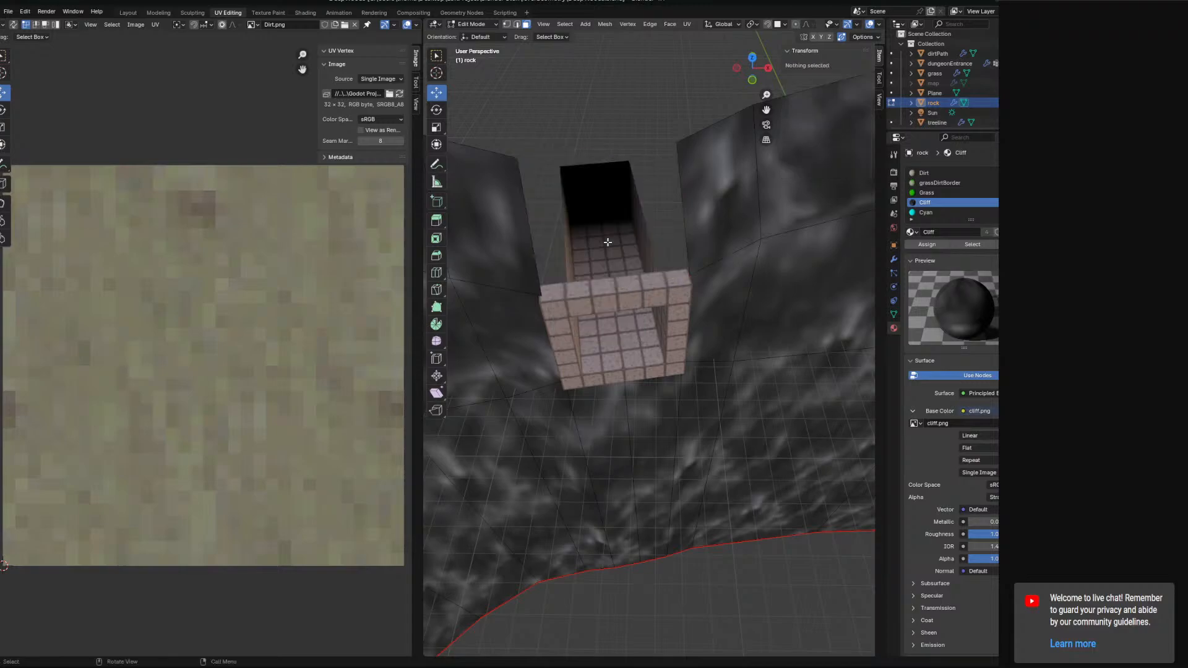
Inspect the rock mesh vertices around the doorway's lower edges.
{"action": "middle_click_drag", "start_coordinate": [705, 229], "coordinate": [476, 47]}
{"action": "left_click", "coordinate": [680, 230]}
{"action": "left_click", "coordinate": [636, 365]}
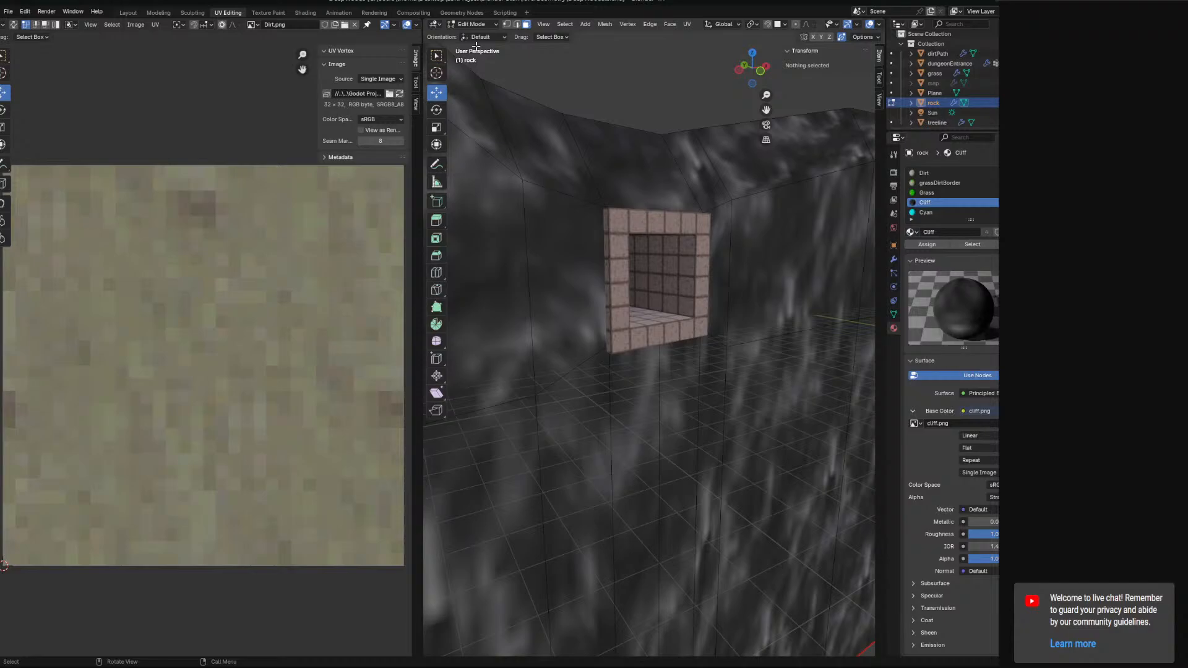
{"action": "left_click", "coordinate": [508, 25]}
{"action": "left_click", "coordinate": [665, 349]}
{"action": "middle_click_drag", "start_coordinate": [665, 341], "coordinate": [676, 348]}
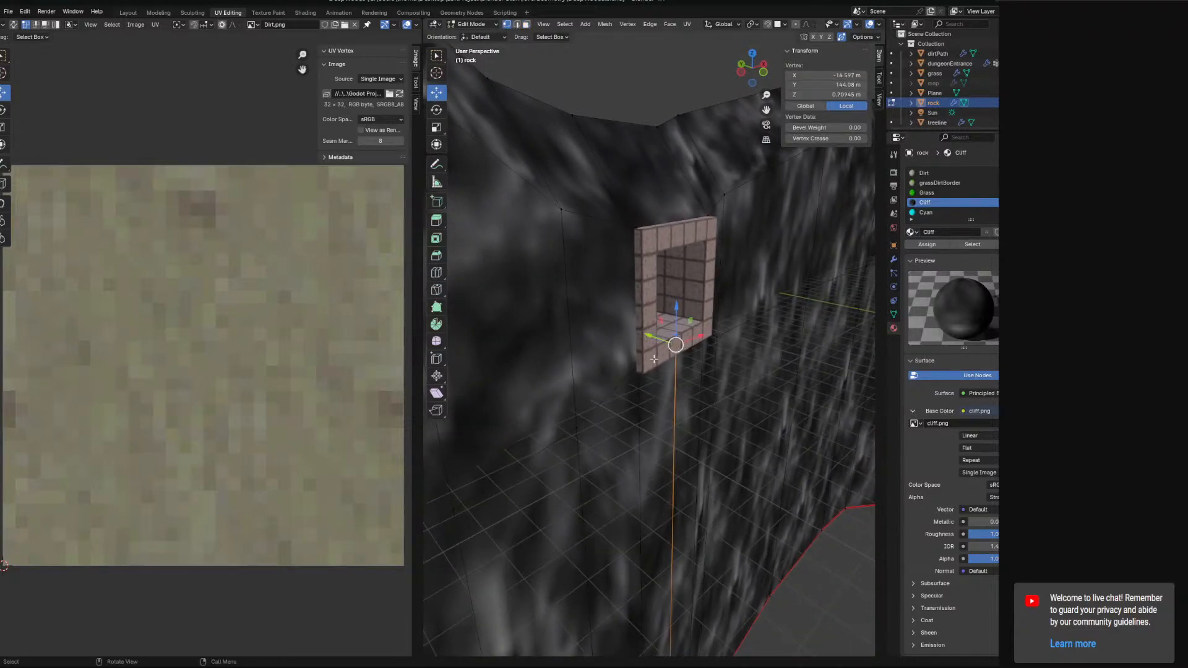
{"action": "left_click_drag", "start_coordinate": [644, 335], "coordinate": [696, 353]}
{"action": "middle_click_drag", "start_coordinate": [696, 353], "coordinate": [584, 238]}
Select a rock edge beside the doorway and delete it.
{"action": "left_click", "coordinate": [517, 24]}
{"action": "left_click", "coordinate": [604, 286]}
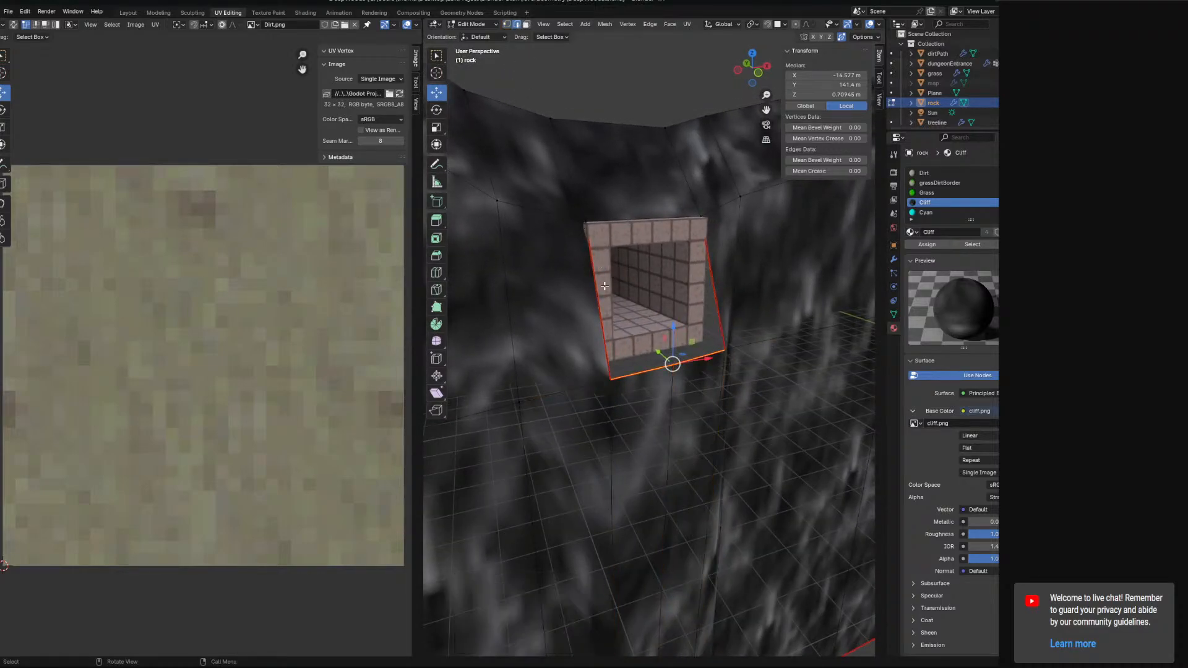
{"action": "middle_click_drag", "start_coordinate": [686, 309], "coordinate": [642, 348]}
{"action": "key", "text": "x"}
{"action": "left_click", "coordinate": [628, 295]}
Move the rock vertex at the doorway's lower corner vertically.
{"action": "left_click", "coordinate": [619, 366]}
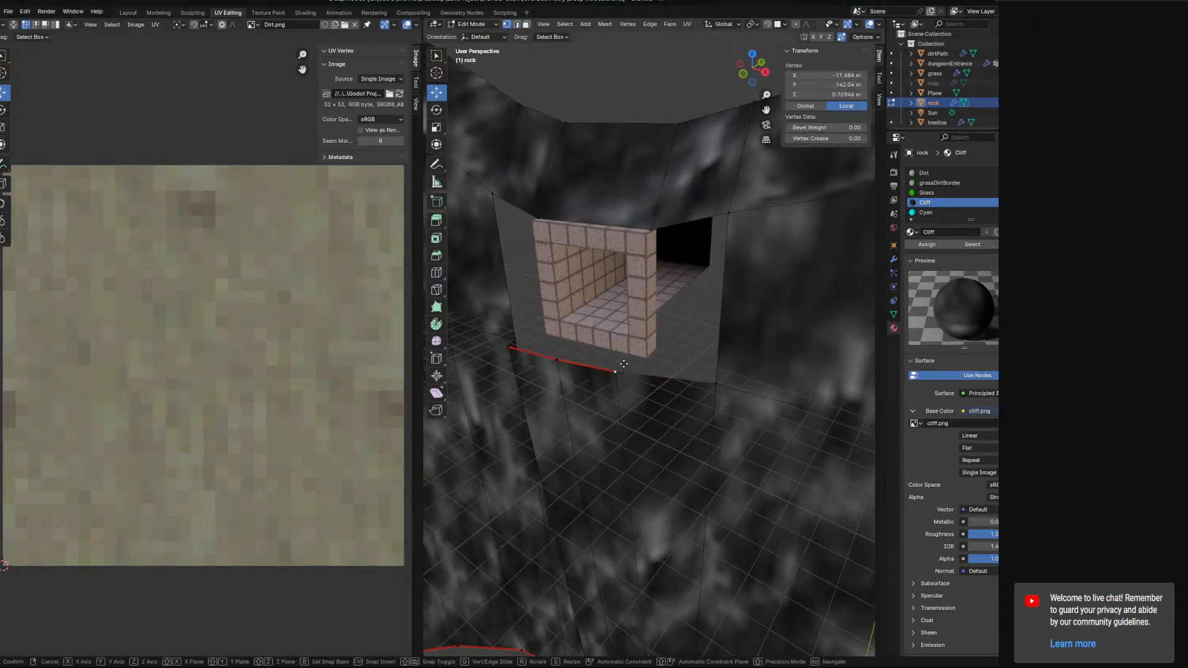
{"action": "key", "text": "g"}
{"action": "key", "text": "z"}
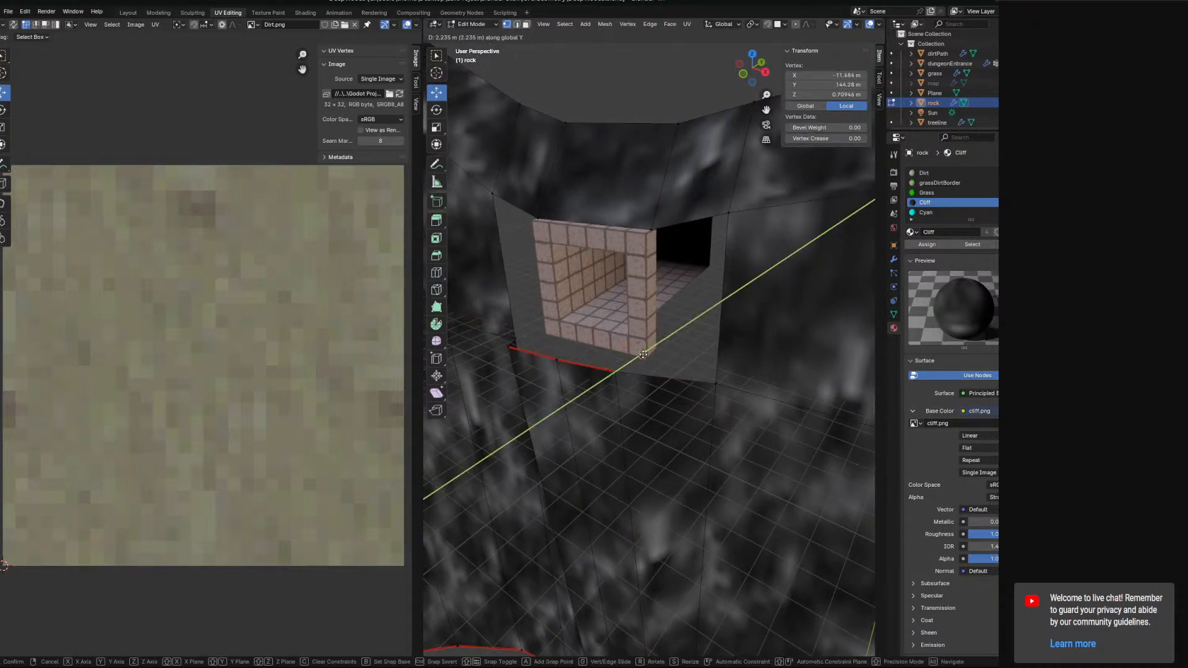
{"action": "left_click", "coordinate": [653, 351]}
Select the rock edges along the doorway's base and try moving them down, undoing the move.
{"action": "left_click", "coordinate": [720, 382], "text": "shift"}
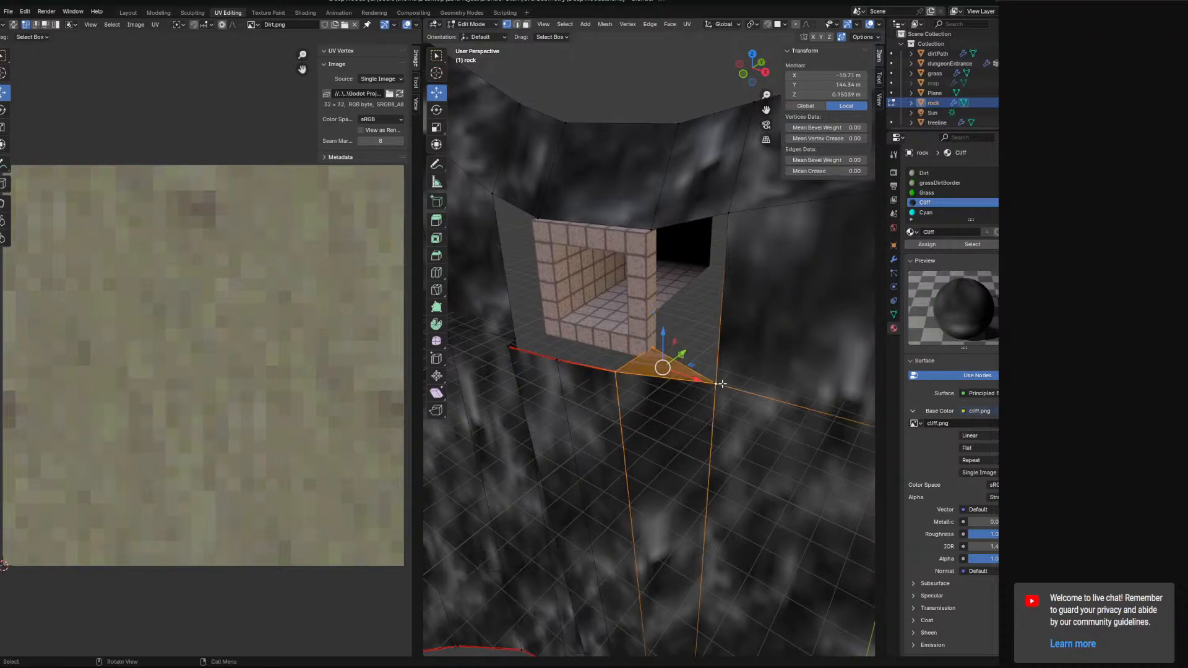
{"action": "middle_click_drag", "start_coordinate": [719, 382], "coordinate": [730, 343]}
{"action": "left_click", "coordinate": [709, 355], "text": "ctrl"}
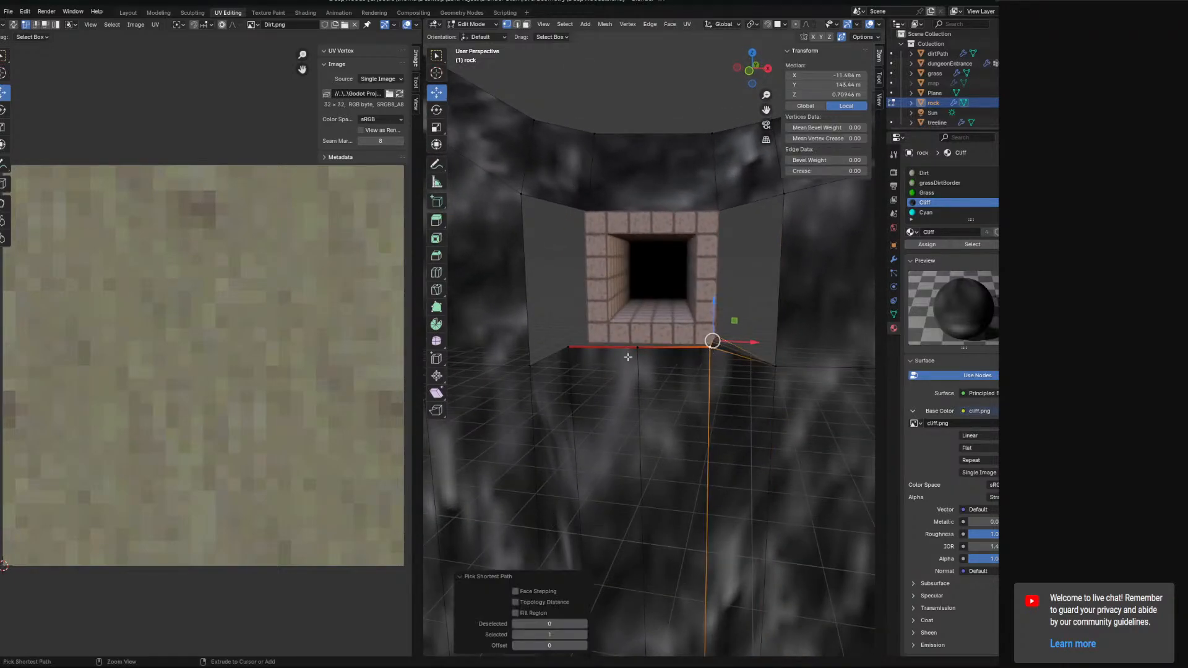
{"action": "key", "text": "KP_1"}
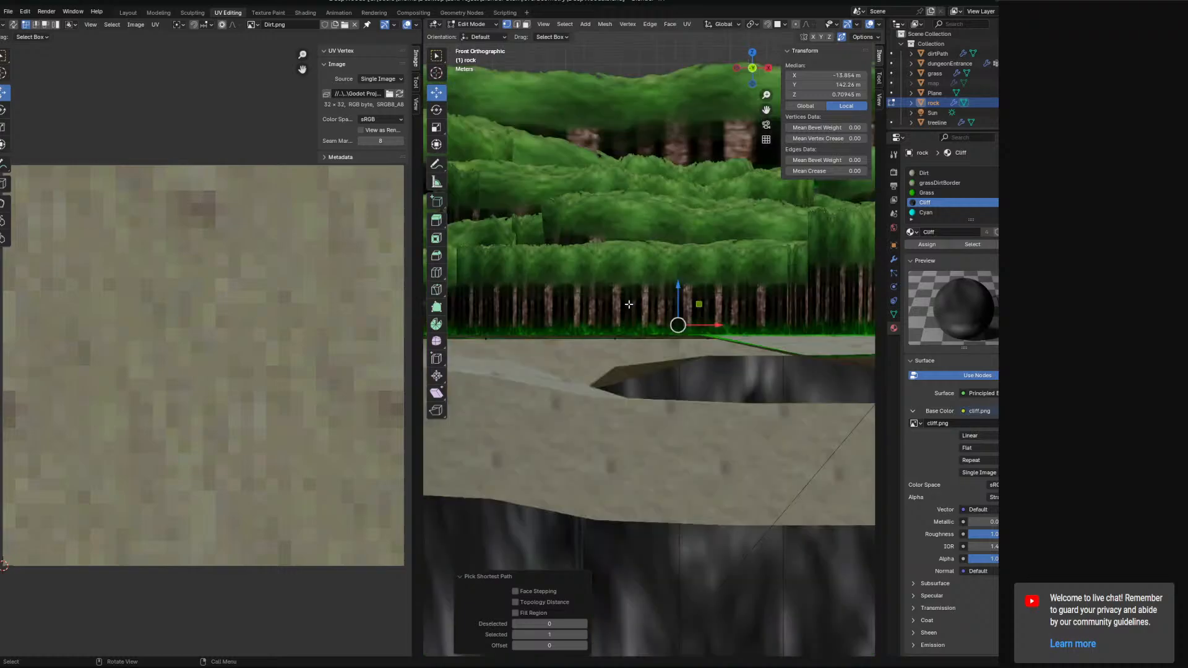
{"action": "middle_click_drag", "start_coordinate": [471, 317], "coordinate": [480, 358]}
{"action": "scroll", "coordinate": [641, 349], "scroll_direction": "up", "scroll_amount": 4}
{"action": "middle_click_drag", "start_coordinate": [656, 365], "coordinate": [603, 310]}
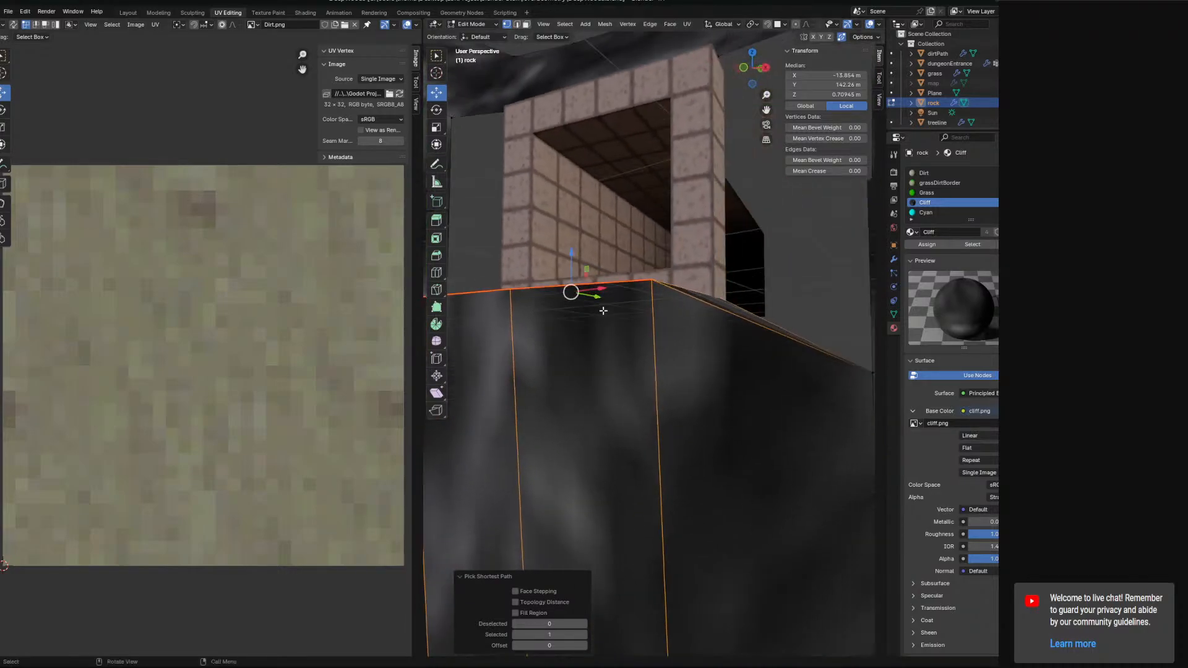
{"action": "left_click_drag", "start_coordinate": [572, 262], "coordinate": [573, 339]}
{"action": "middle_click_drag", "start_coordinate": [576, 344], "coordinate": [596, 388]}
{"action": "key", "text": "ctrl+z"}
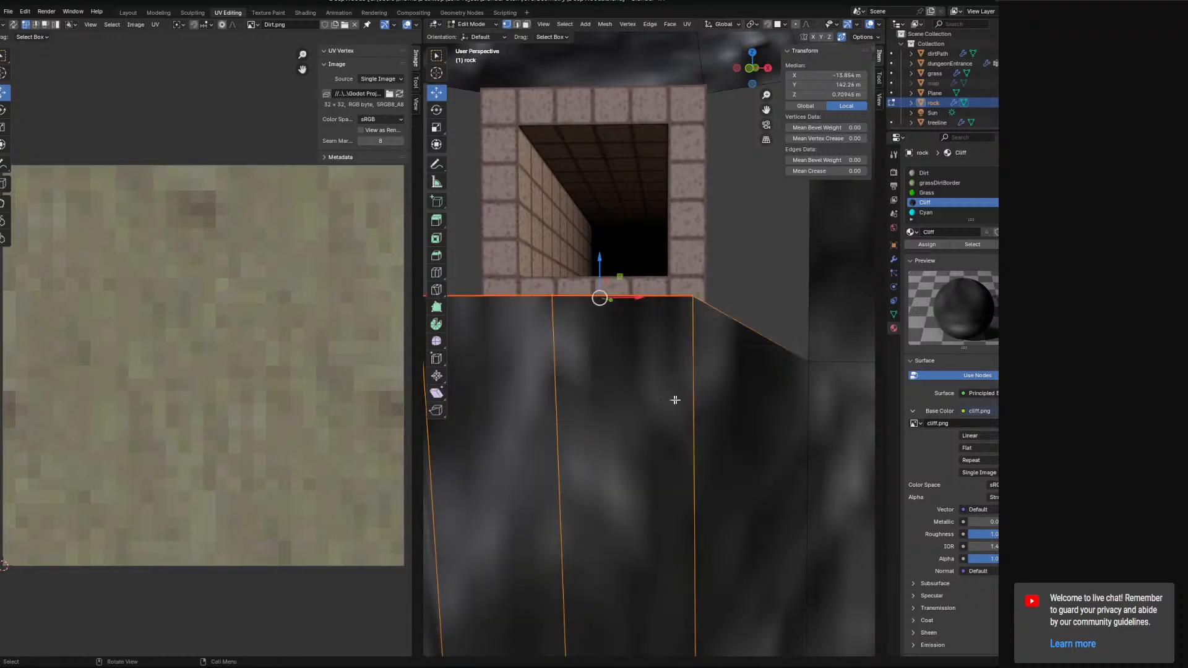
Select a rock vertex beside the doorway's lower right corner and move it up about 1.9 m.
{"action": "middle_click_drag", "start_coordinate": [674, 400], "coordinate": [659, 396]}
{"action": "left_click", "coordinate": [808, 364]}
{"action": "middle_click_drag", "start_coordinate": [808, 365], "coordinate": [768, 350]}
{"action": "left_click_drag", "start_coordinate": [762, 339], "coordinate": [765, 274]}
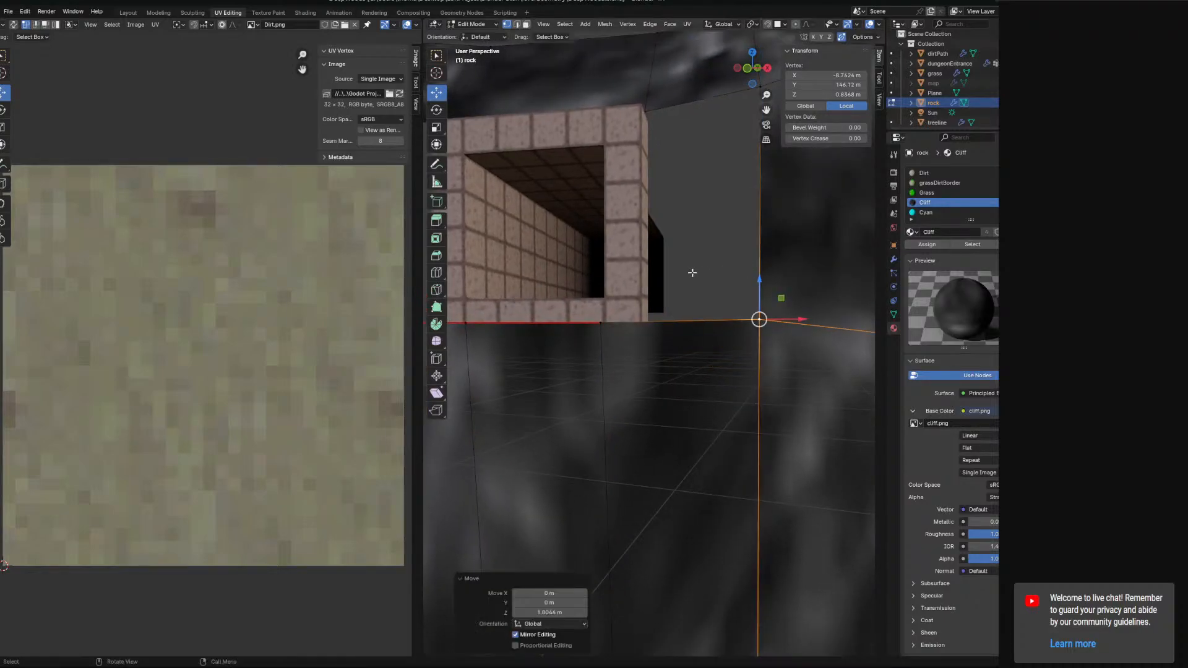
Inspect the rock vertices at the doorway's lower corners from several angles.
{"action": "middle_click_drag", "start_coordinate": [765, 273], "coordinate": [637, 380]}
{"action": "left_click", "coordinate": [580, 380]}
{"action": "left_click", "coordinate": [565, 403]}
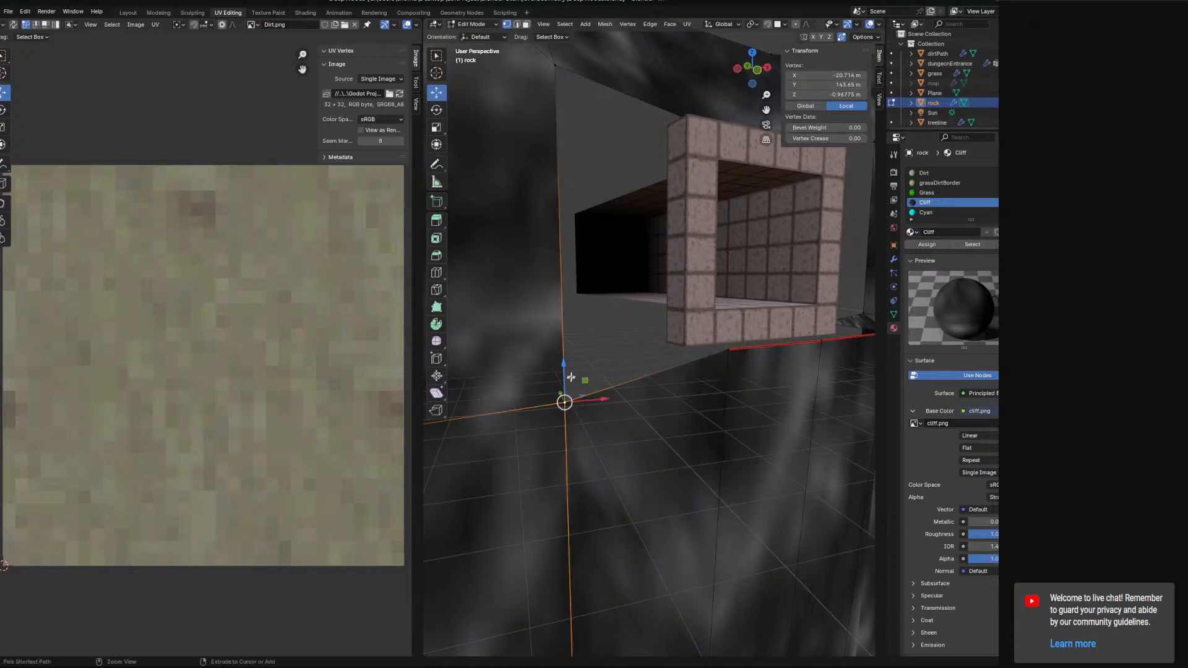
{"action": "left_click_drag", "start_coordinate": [565, 371], "coordinate": [563, 310]}
{"action": "middle_click_drag", "start_coordinate": [563, 309], "coordinate": [715, 348]}
{"action": "left_click", "coordinate": [599, 337]}
{"action": "left_click", "coordinate": [734, 340]}
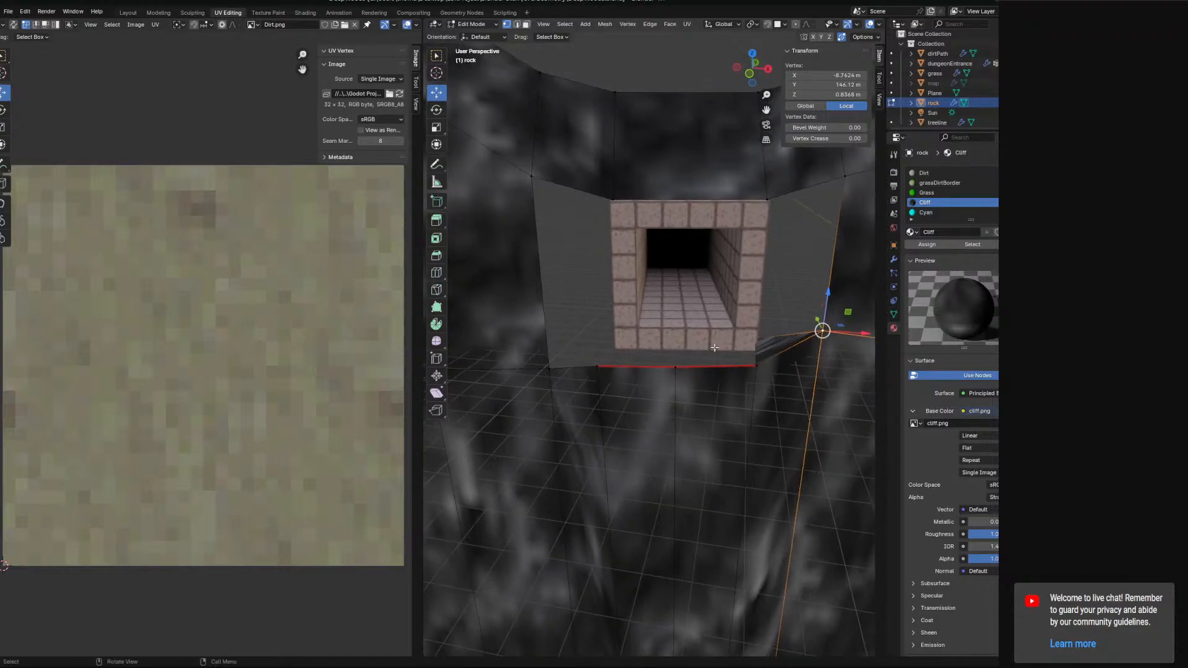
Delete the rock vertex at the doorway's lower right corner.
{"action": "left_click", "coordinate": [751, 339]}
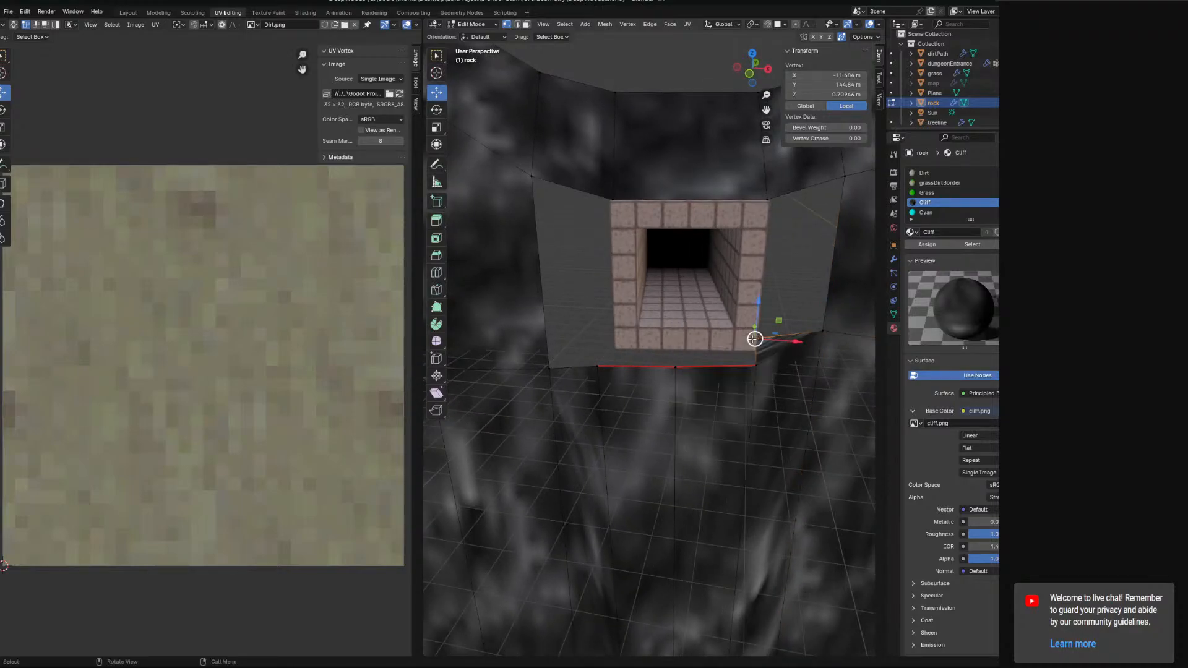
{"action": "key", "text": "x"}
{"action": "left_click", "coordinate": [747, 333]}
Try moving the rock vertex at the doorway's lower left corner, undoing the move.
{"action": "middle_click_drag", "start_coordinate": [695, 344], "coordinate": [757, 335]}
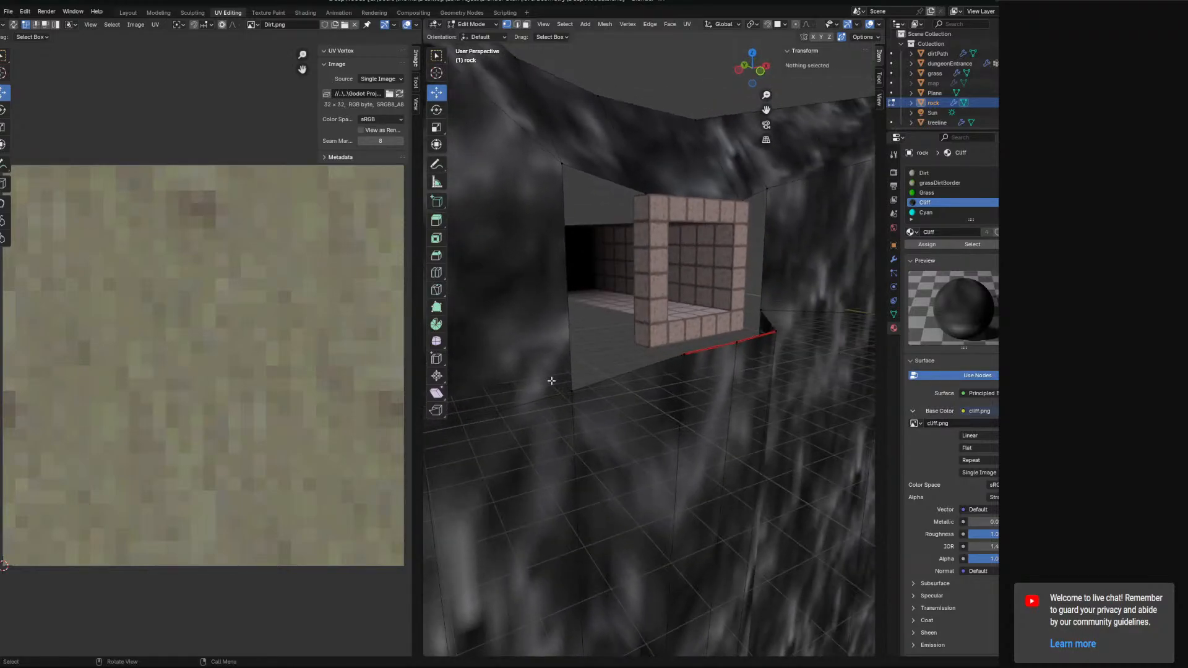
{"action": "left_click", "coordinate": [567, 386]}
{"action": "middle_click_drag", "start_coordinate": [571, 344], "coordinate": [666, 344]}
{"action": "left_click_drag", "start_coordinate": [710, 355], "coordinate": [672, 307]}
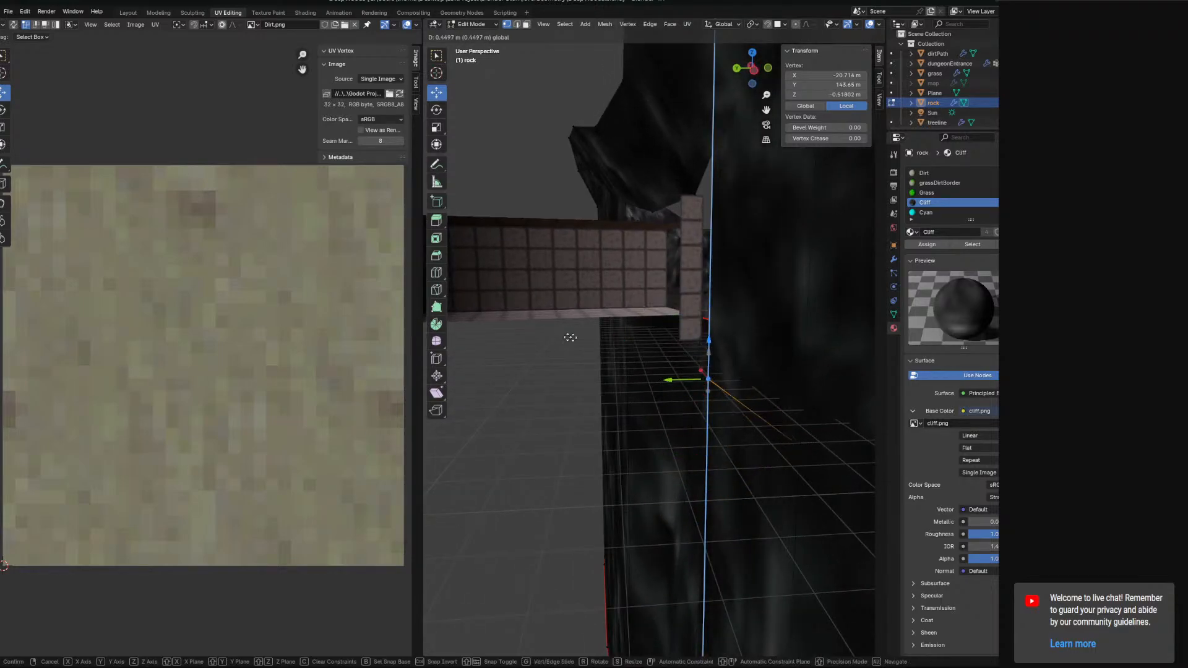
{"action": "left_click_drag", "start_coordinate": [570, 337], "coordinate": [513, 324]}
{"action": "key", "text": "ctrl+z"}
{"action": "middle_click_drag", "start_coordinate": [675, 356], "coordinate": [573, 374]}
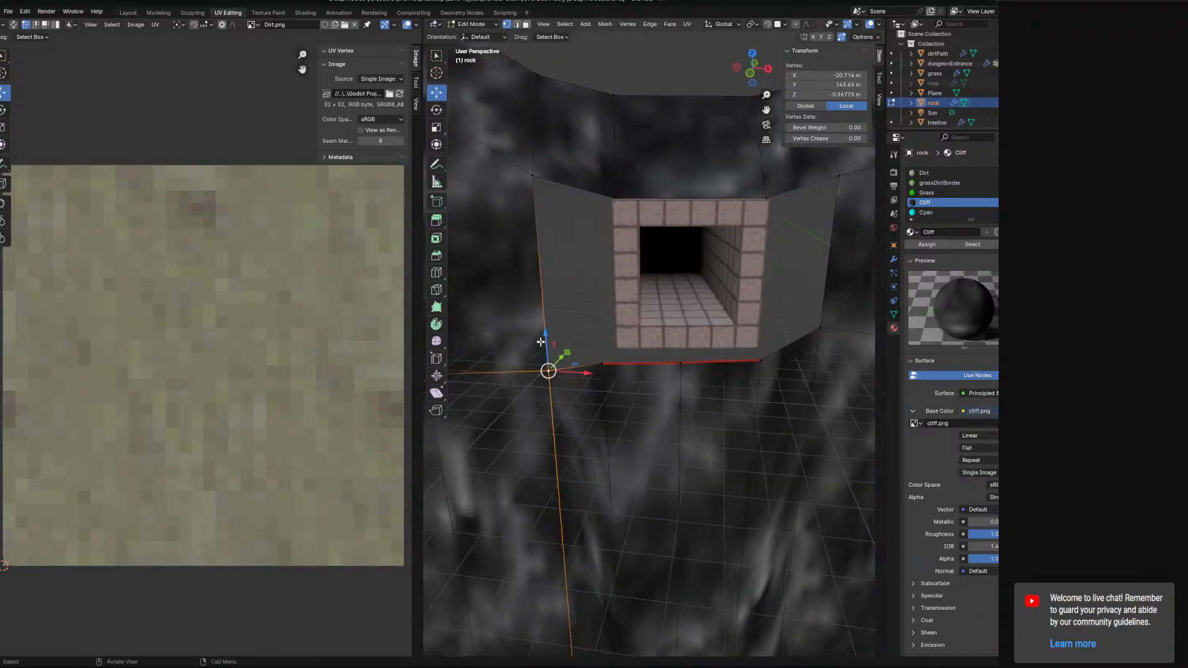
Select the rock edge loop beneath the doorway and flatten it by scaling to zero along Z.
{"action": "left_click_drag", "start_coordinate": [541, 341], "coordinate": [559, 276]}
{"action": "mouse_move", "coordinate": [781, 375]}
{"action": "middle_mouse_down"}
{"action": "mouse_move", "coordinate": [775, 360]}
{"action": "mouse_move", "coordinate": [787, 355]}
{"action": "middle_mouse_up"}
{"action": "left_click", "coordinate": [814, 332], "text": "shift"}
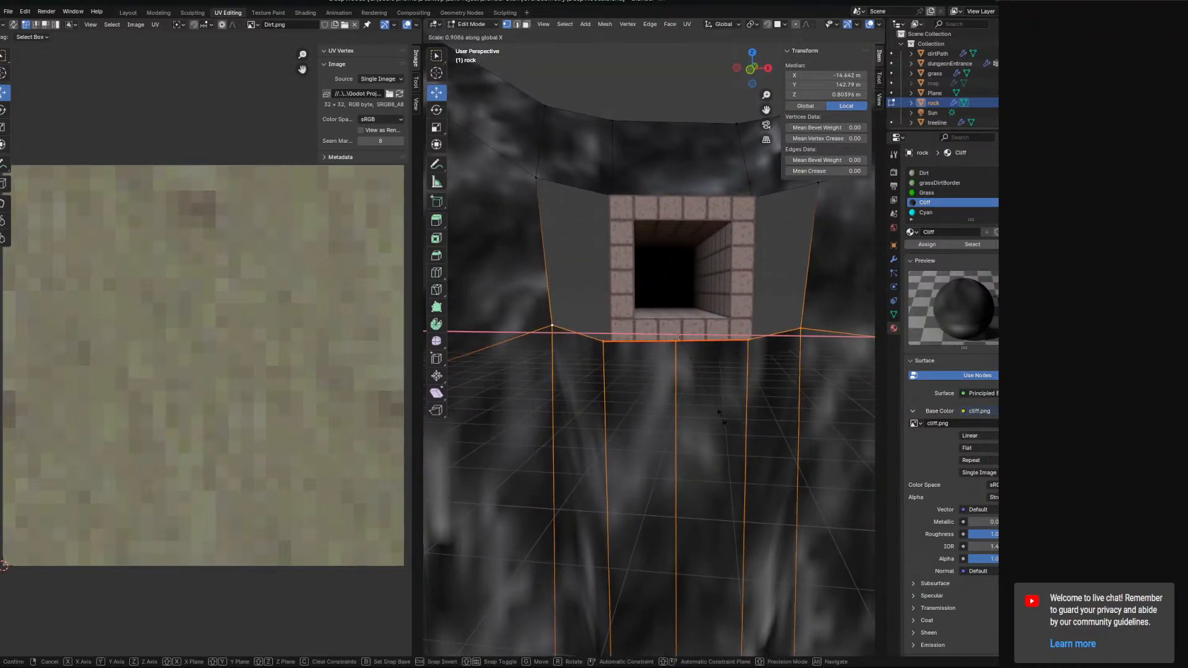
{"action": "key", "text": "s"}
{"action": "key", "text": "z"}
{"action": "key", "text": "0"}
{"action": "key", "text": "Return"}
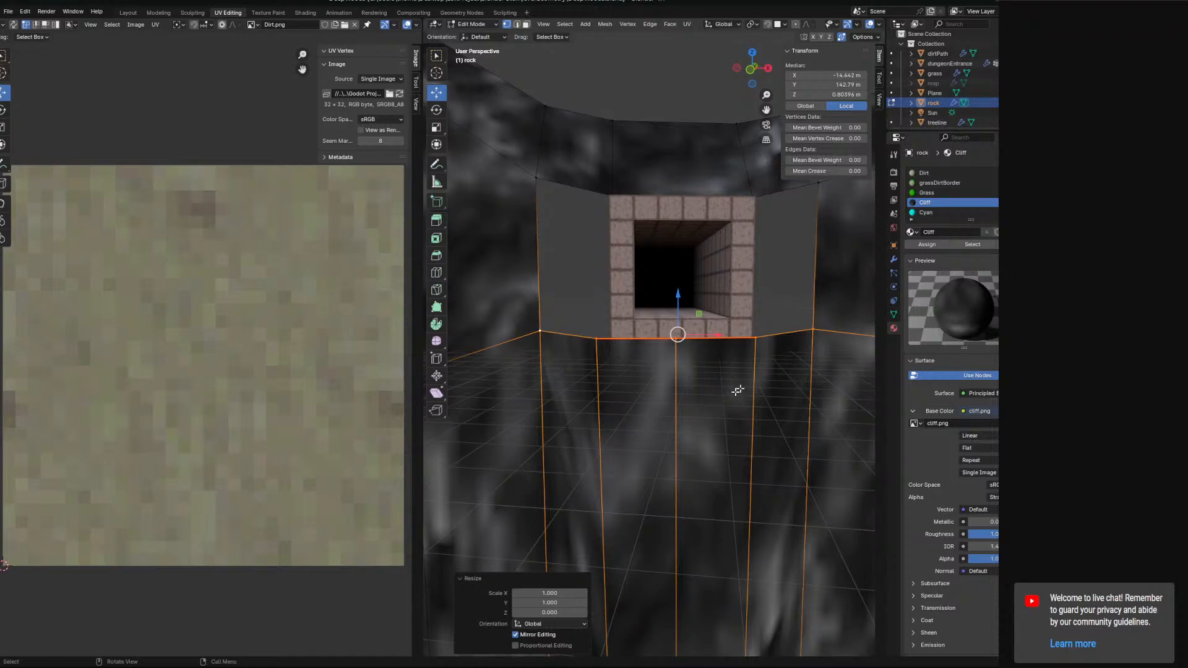
Move the flattened edge loop up, setting its median Z to 1 m.
{"action": "middle_click_drag", "start_coordinate": [738, 390], "coordinate": [681, 335]}
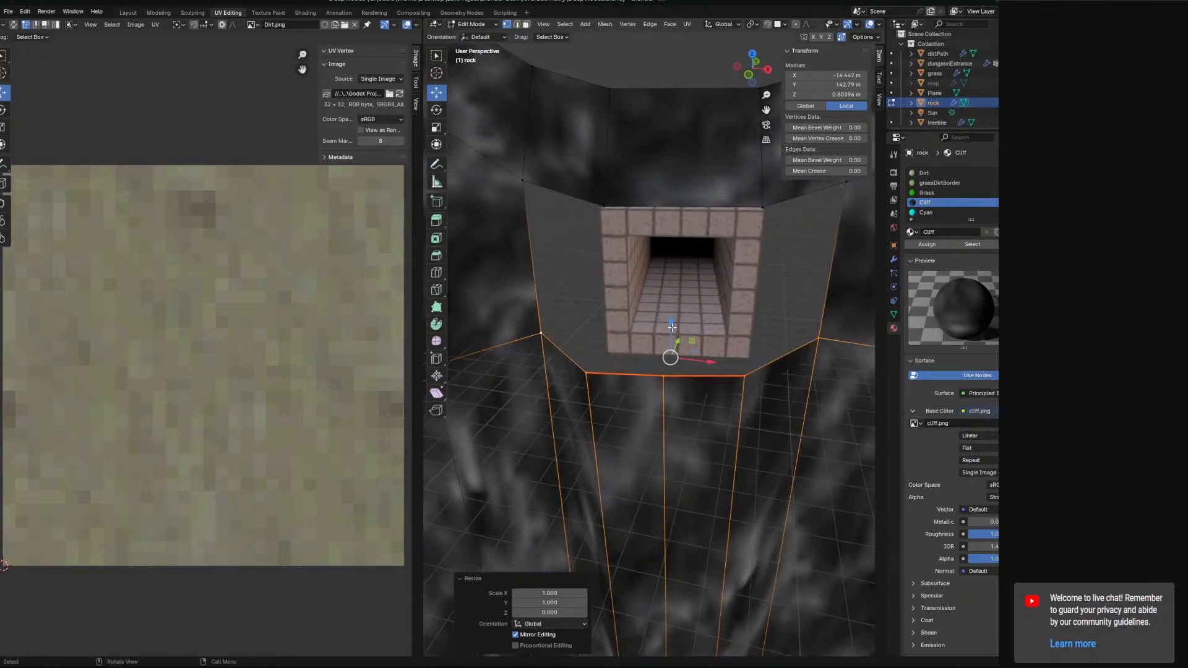
{"action": "left_click_drag", "start_coordinate": [672, 327], "coordinate": [696, 278]}
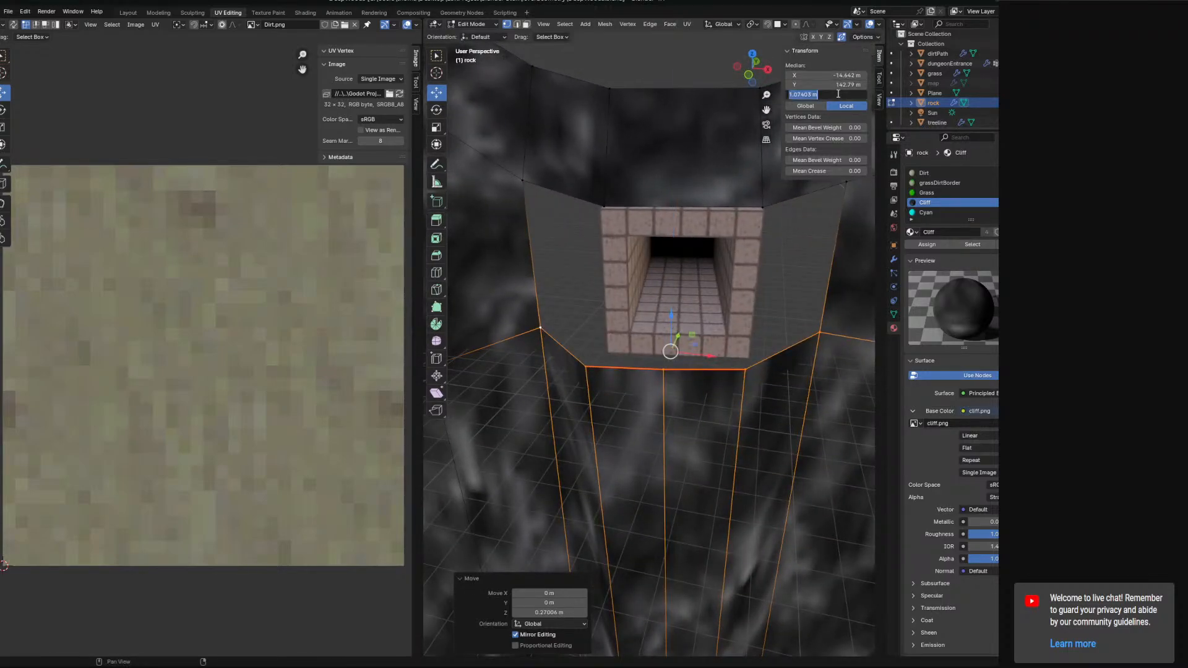
{"action": "middle_click_drag", "start_coordinate": [625, 346], "coordinate": [595, 379]}
{"action": "middle_click_drag", "start_coordinate": [518, 83], "coordinate": [645, 432]}
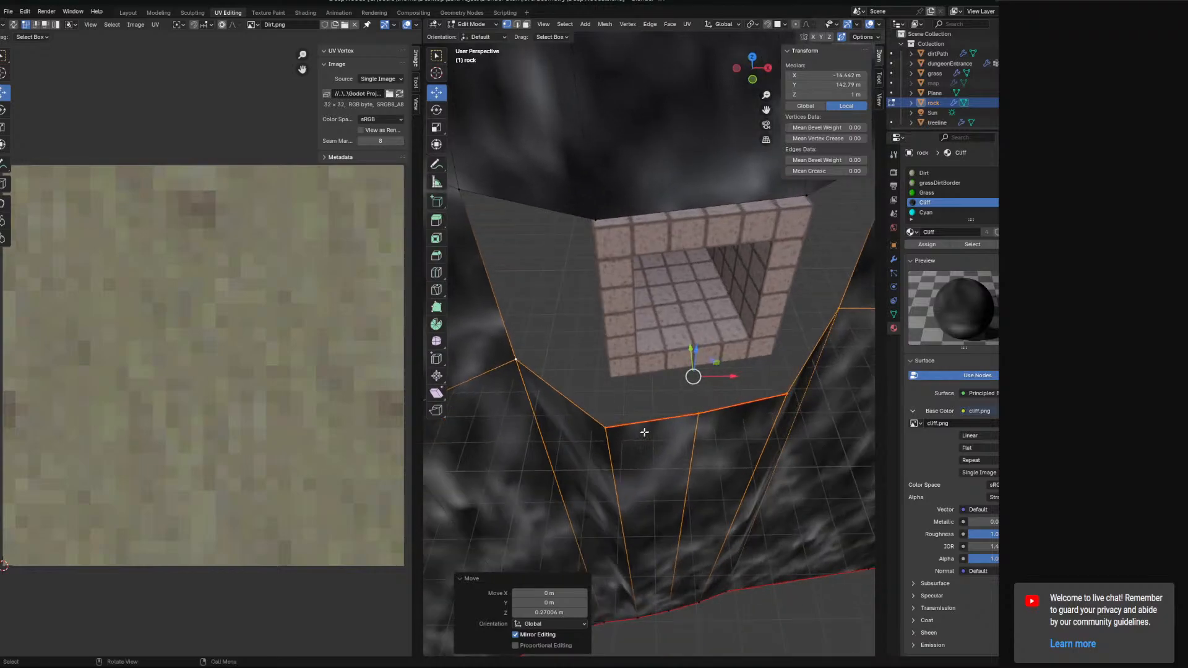
Delete the rock vertices of the narrow strip running down below the doorway.
{"action": "left_click", "coordinate": [690, 420]}
{"action": "middle_click_drag", "start_coordinate": [690, 471], "coordinate": [638, 328], "text": "shift"}
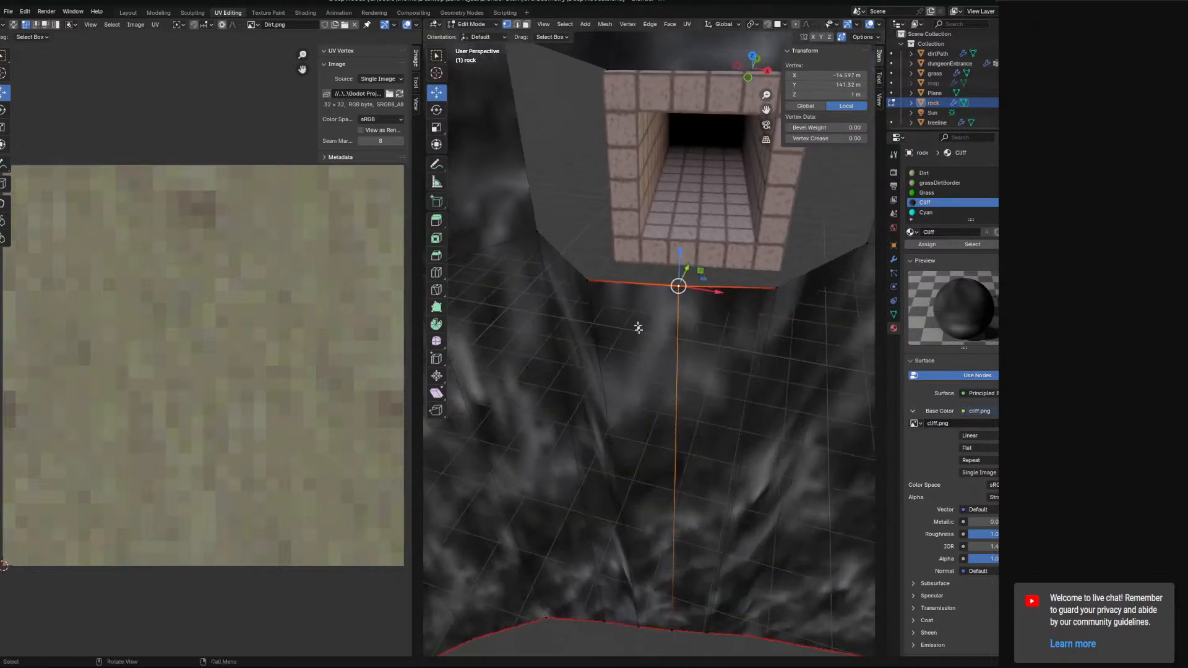
{"action": "left_click", "coordinate": [711, 417]}
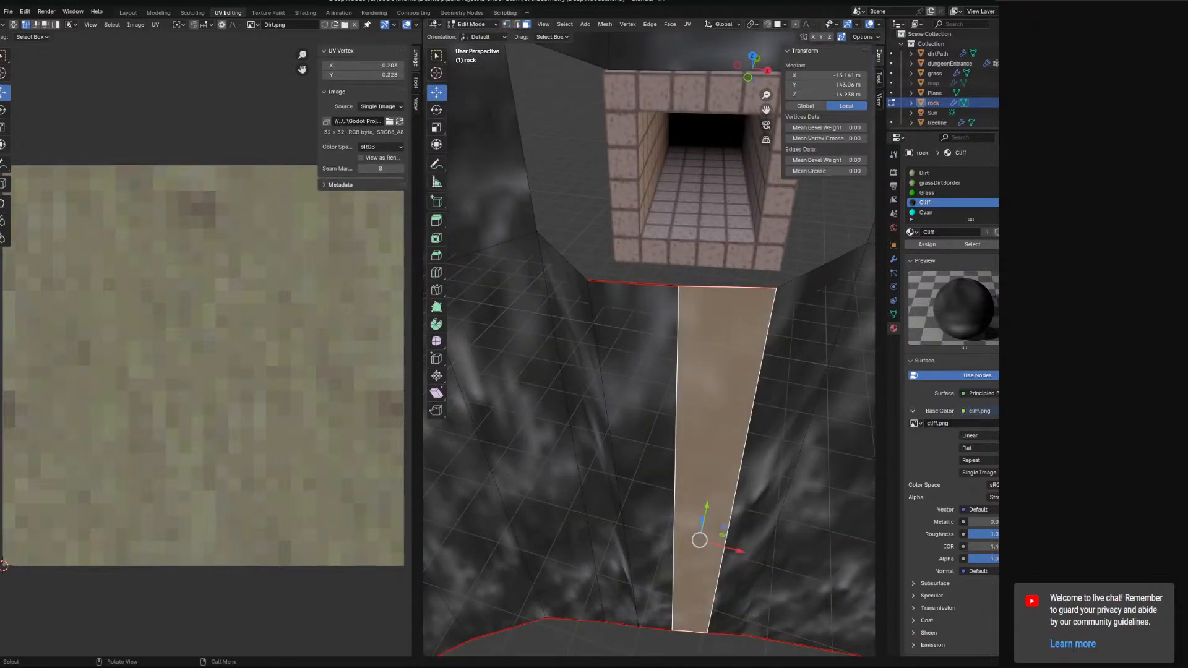
{"action": "left_click", "coordinate": [676, 379]}
{"action": "key", "text": "x"}
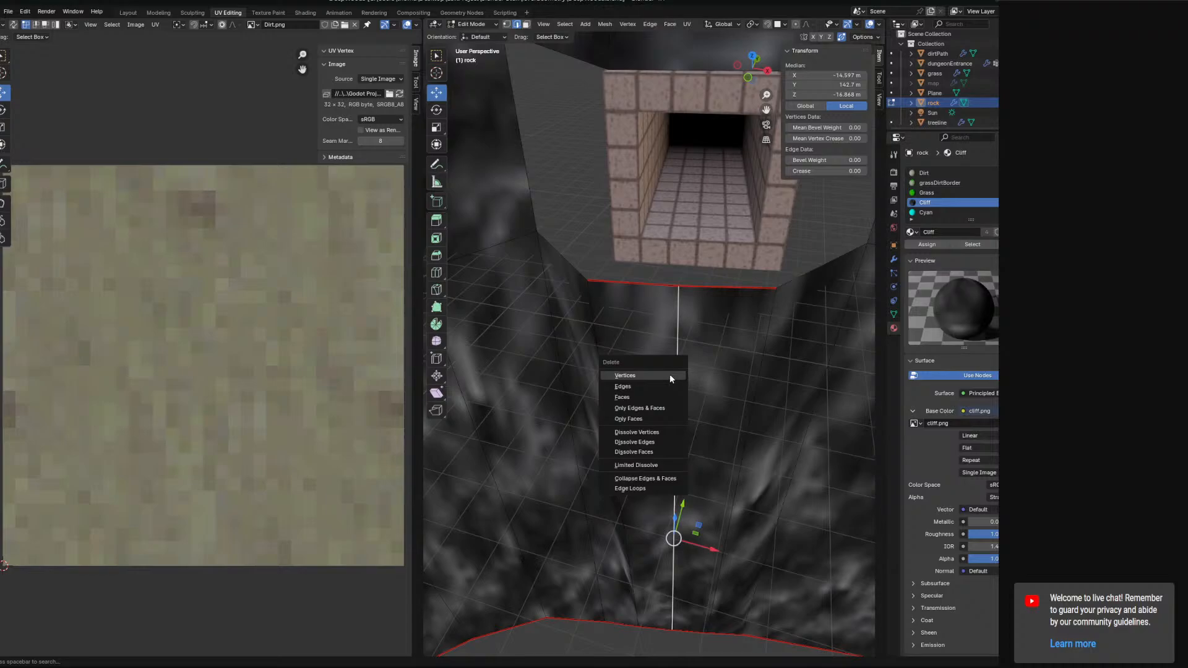
{"action": "left_click", "coordinate": [670, 376]}
{"action": "left_click", "coordinate": [632, 283]}
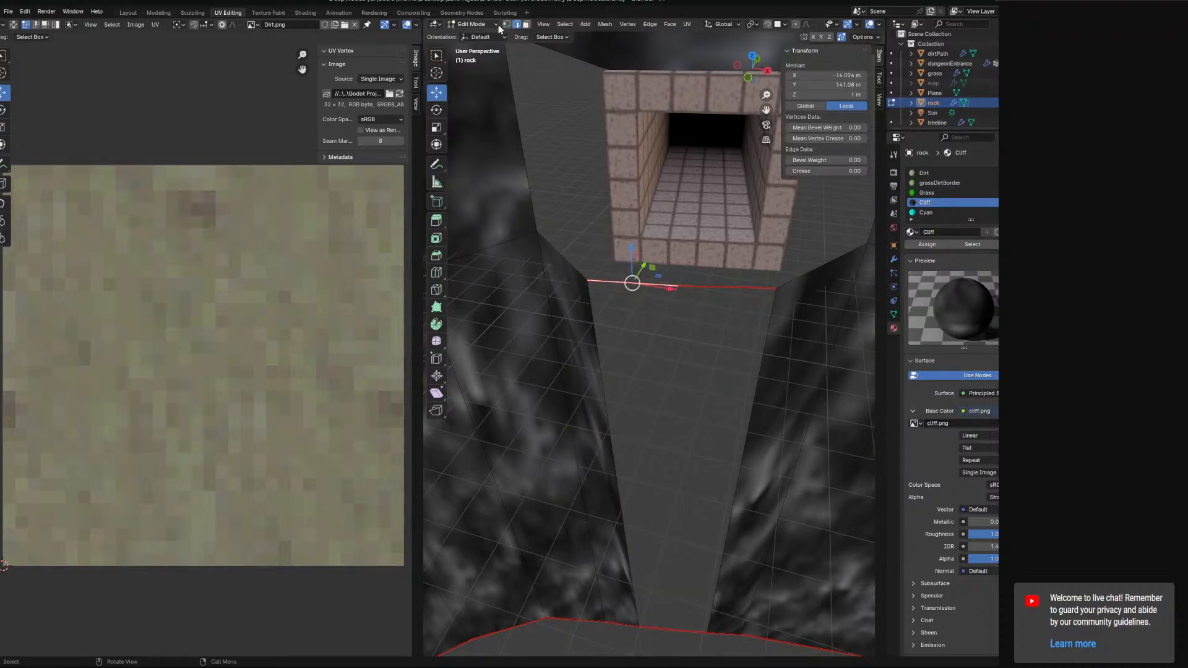
{"action": "key", "text": "x"}
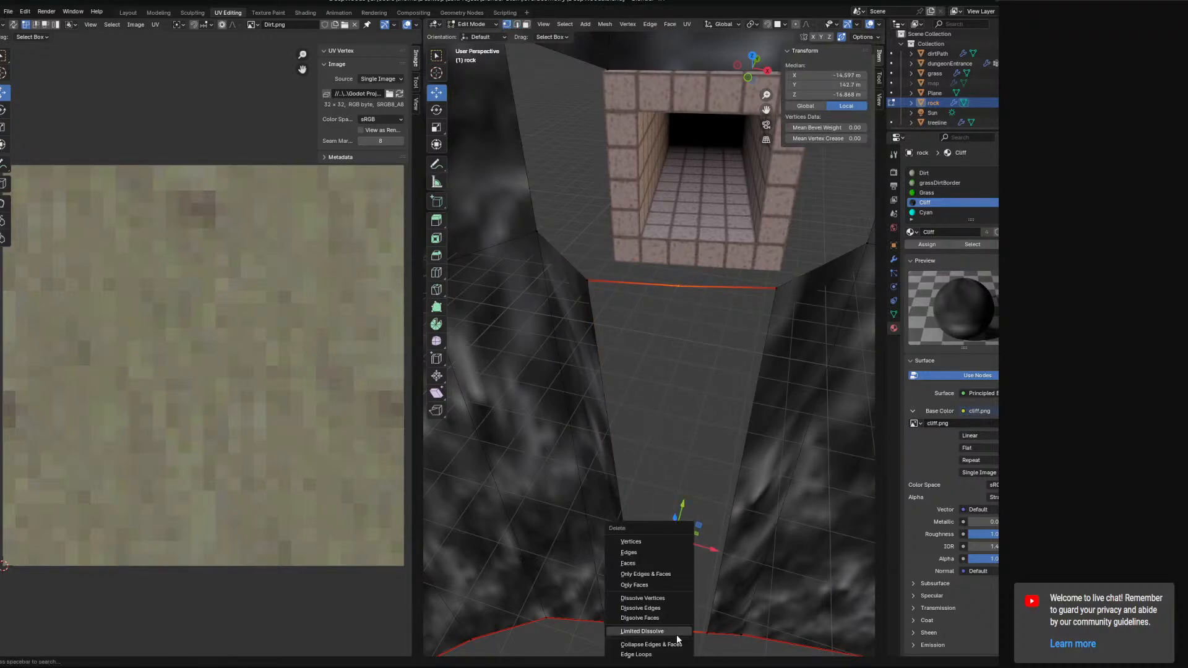
{"action": "left_click", "coordinate": [653, 547]}
Fill the gap beneath the doorway with a new rock face between the selected edges.
{"action": "left_click", "coordinate": [587, 281]}
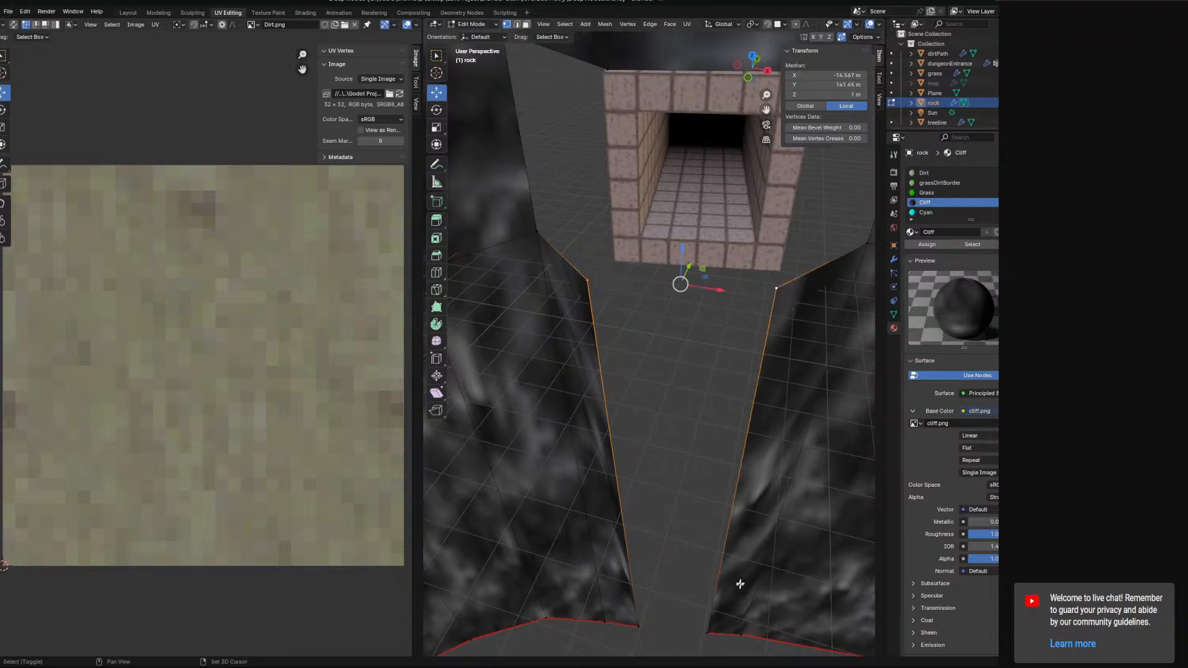
{"action": "key", "text": "f"}
{"action": "middle_click_drag", "start_coordinate": [677, 475], "coordinate": [737, 463]}
{"action": "left_click", "coordinate": [537, 239]}
{"action": "middle_click_drag", "start_coordinate": [604, 251], "coordinate": [676, 255]}
{"action": "left_click", "coordinate": [864, 236], "text": "ctrl"}
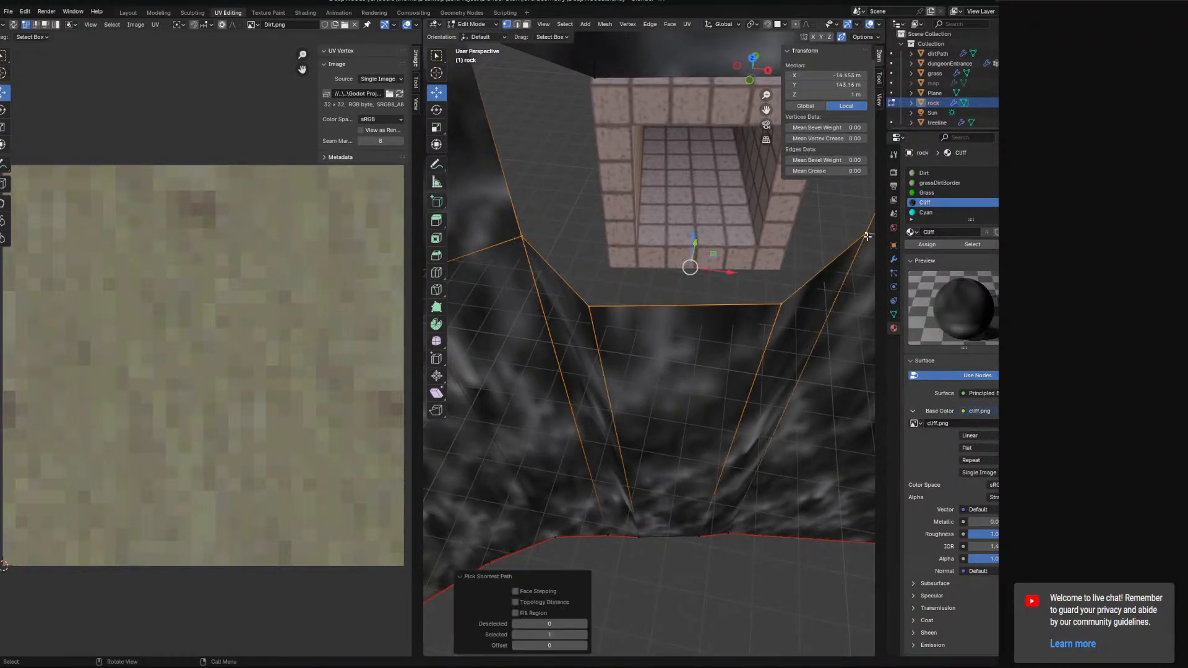
{"action": "key", "text": "f"}
{"action": "middle_click_drag", "start_coordinate": [715, 345], "coordinate": [630, 365]}
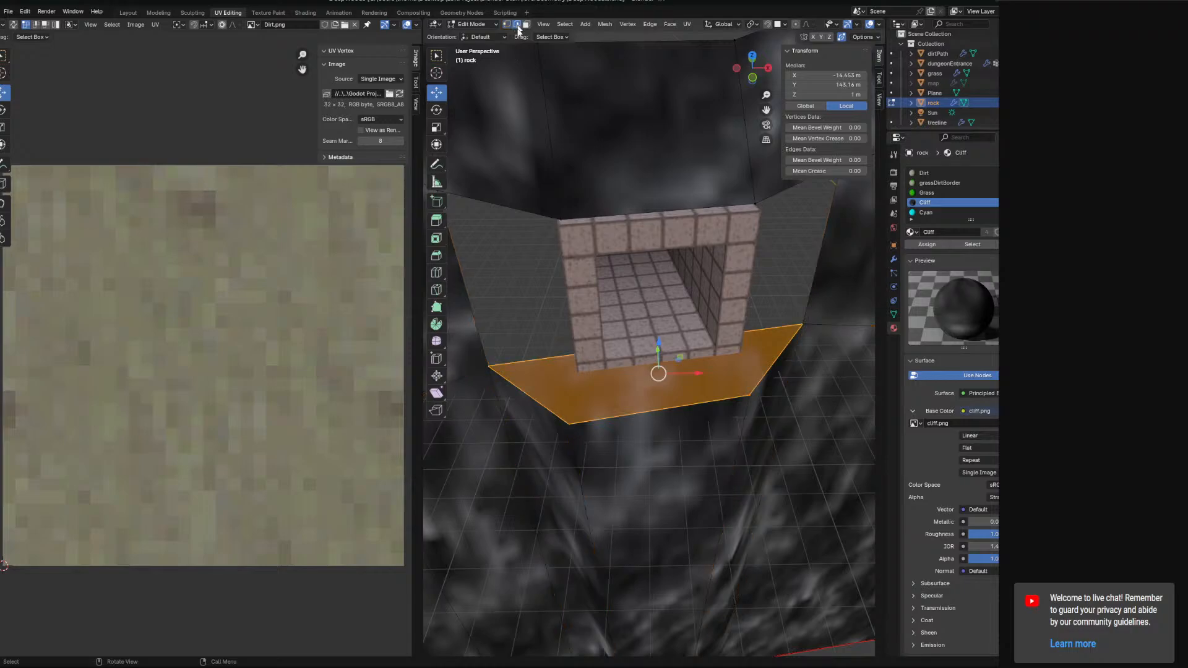
Subdivide the new face beneath the doorway with 2 cuts and Create N-Gons disabled.
{"action": "right_click", "coordinate": [555, 365]}
{"action": "left_click", "coordinate": [555, 363]}
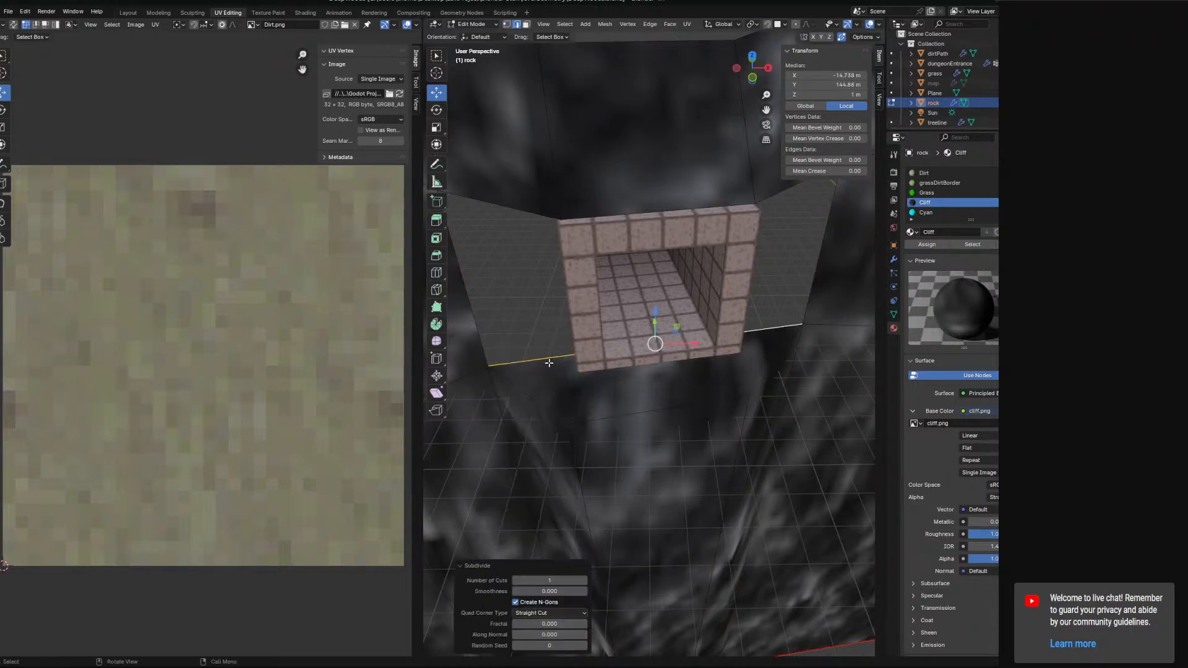
{"action": "middle_click_drag", "start_coordinate": [542, 345], "coordinate": [533, 551]}
{"action": "left_click", "coordinate": [514, 600]}
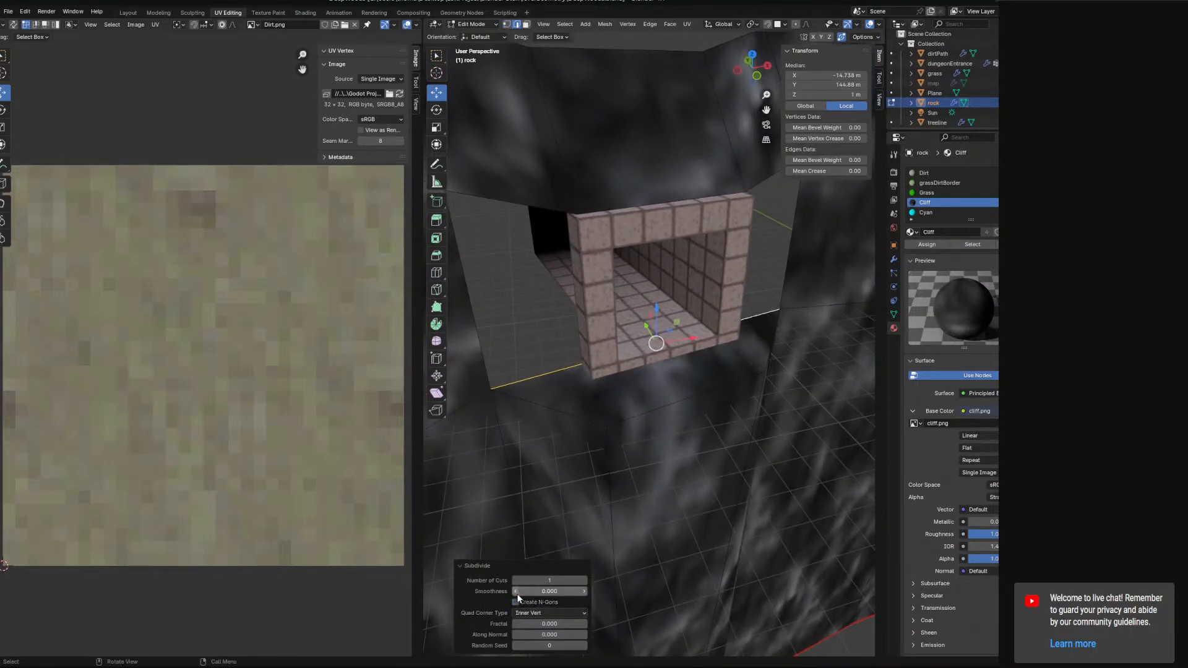
{"action": "left_click", "coordinate": [585, 580]}
{"action": "middle_click_drag", "start_coordinate": [558, 430], "coordinate": [531, 425]}
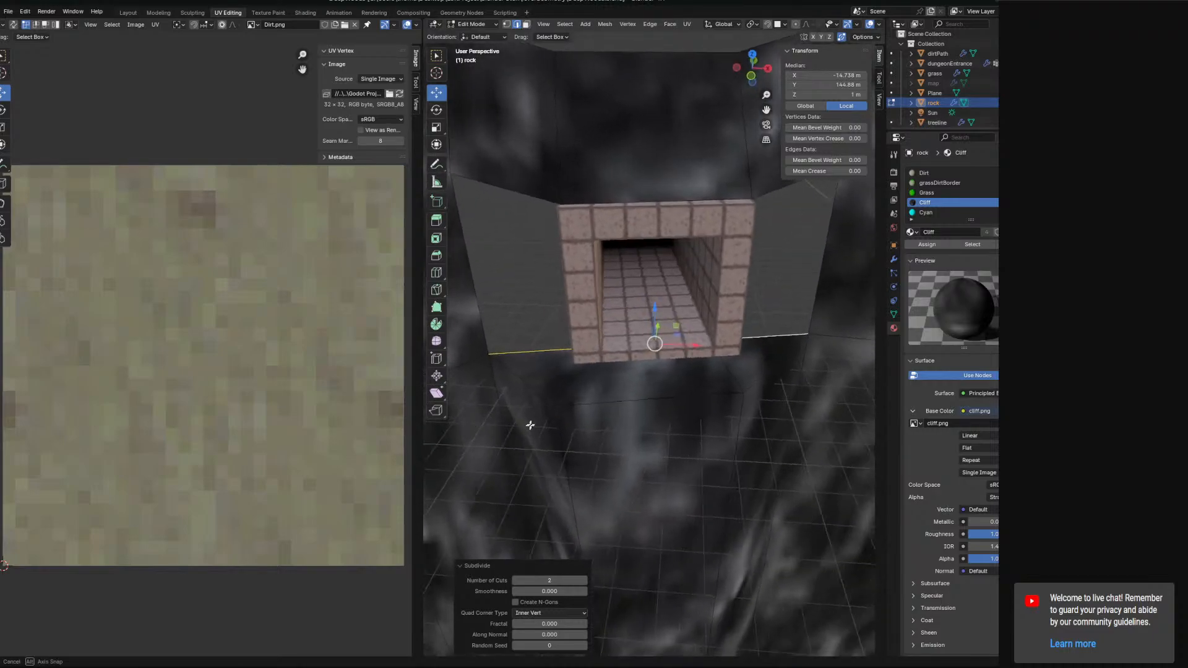
Select a path of rock vertices along the doorway's left side and fill them into a face.
{"action": "left_click", "coordinate": [510, 27]}
{"action": "left_click", "coordinate": [597, 338]}
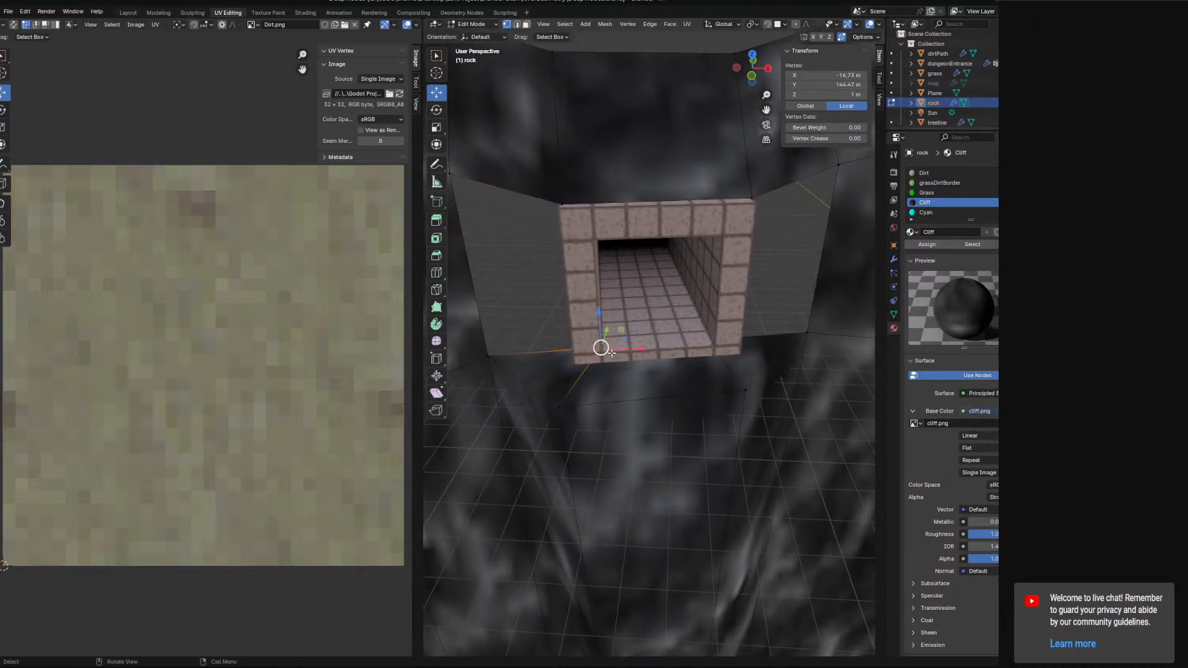
{"action": "middle_click_drag", "start_coordinate": [612, 353], "coordinate": [626, 260]}
{"action": "left_click", "coordinate": [625, 260], "text": "ctrl"}
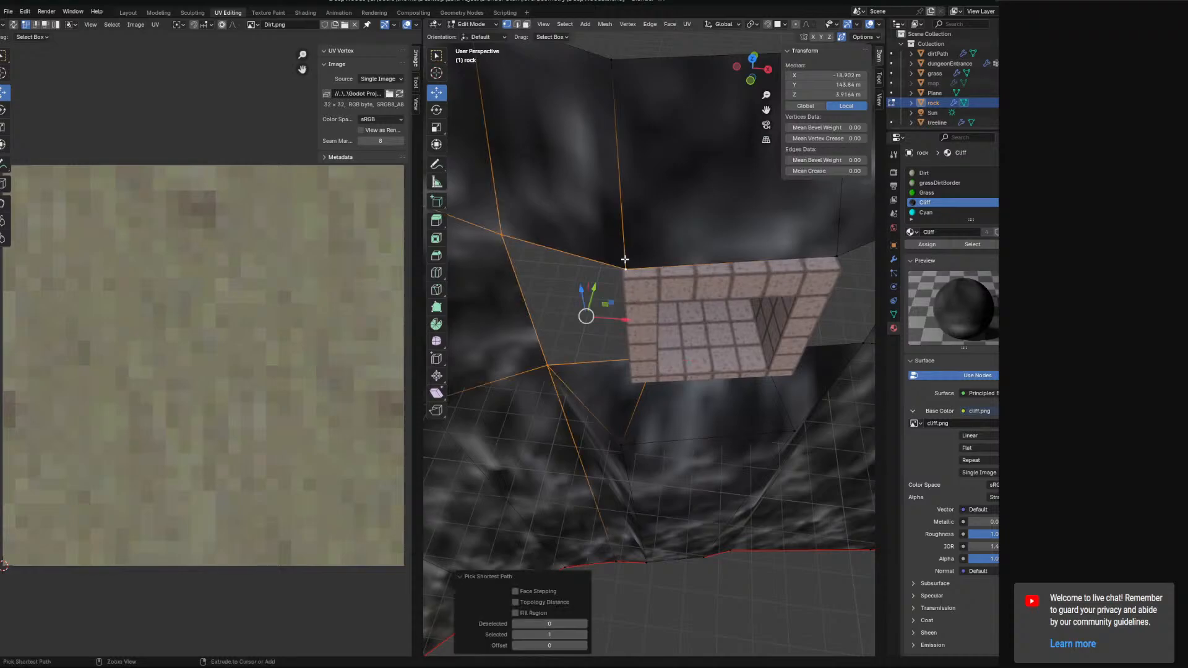
{"action": "key", "text": "f"}
{"action": "middle_click_drag", "start_coordinate": [809, 324], "coordinate": [684, 233]}
Select two rock vertices at the doorway's right side and join them with Fill.
{"action": "left_click", "coordinate": [685, 202]}
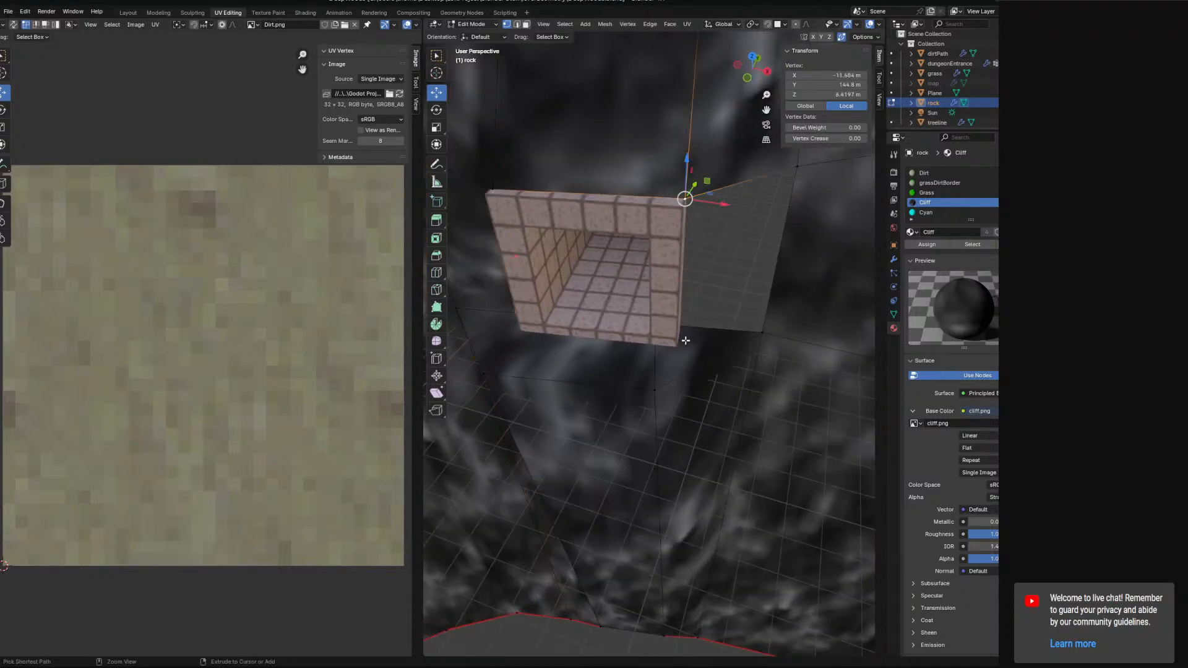
{"action": "left_click", "coordinate": [674, 326], "text": "ctrl"}
{"action": "key", "text": "f"}
{"action": "middle_click_drag", "start_coordinate": [674, 325], "coordinate": [674, 265]}
{"action": "middle_click_drag", "start_coordinate": [497, 211], "coordinate": [556, 60]}
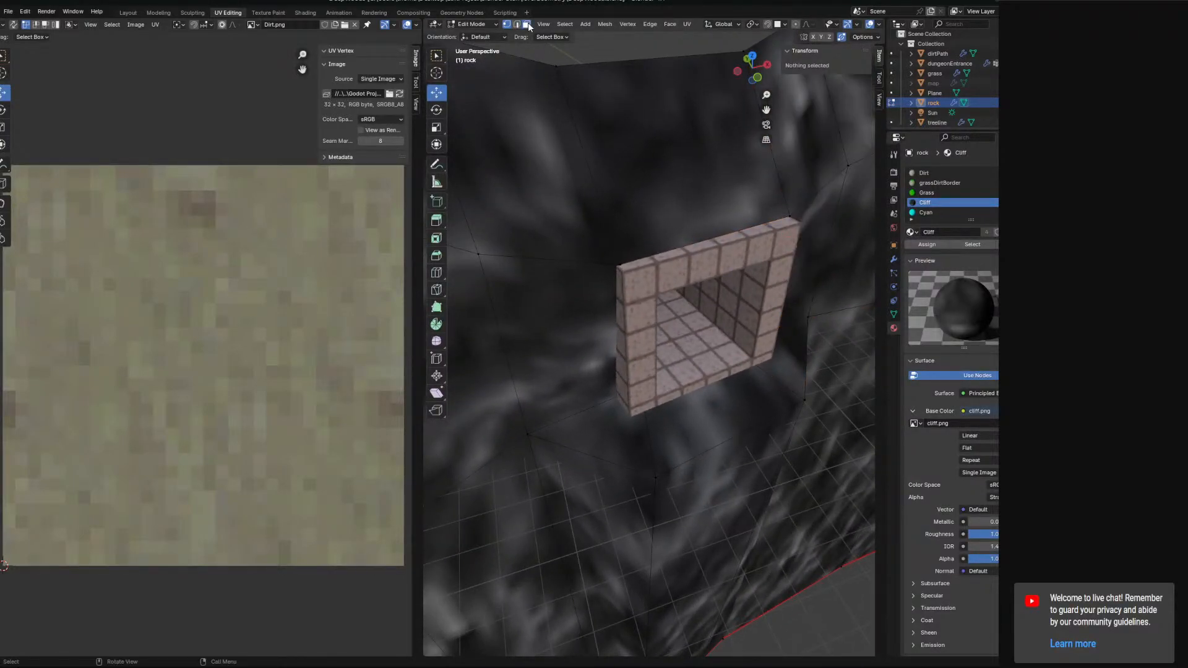
Inspect the rock faces and vertices around the doorway's top edge.
{"action": "left_click", "coordinate": [528, 25]}
{"action": "left_click", "coordinate": [703, 190]}
{"action": "middle_click_drag", "start_coordinate": [670, 261], "coordinate": [699, 193]}
{"action": "left_click", "coordinate": [506, 24]}
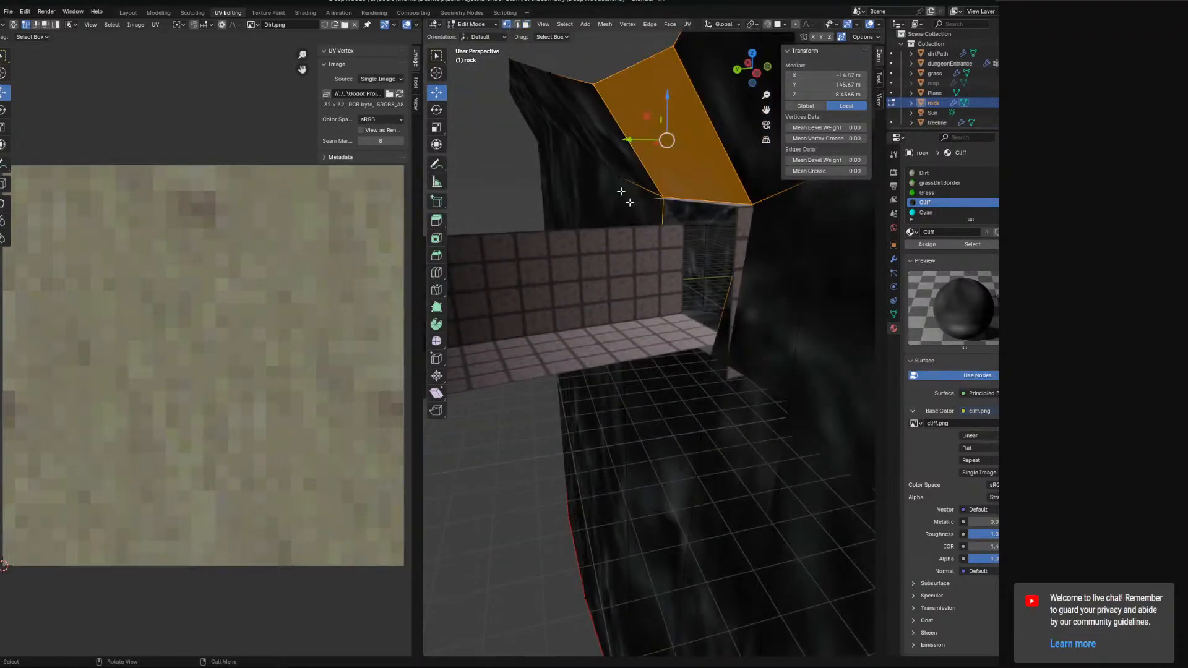
{"action": "middle_click_drag", "start_coordinate": [712, 337], "coordinate": [718, 382]}
{"action": "left_click_drag", "start_coordinate": [718, 382], "coordinate": [674, 215]}
{"action": "middle_click_drag", "start_coordinate": [675, 216], "coordinate": [612, 285]}
{"action": "left_click", "coordinate": [594, 294]}
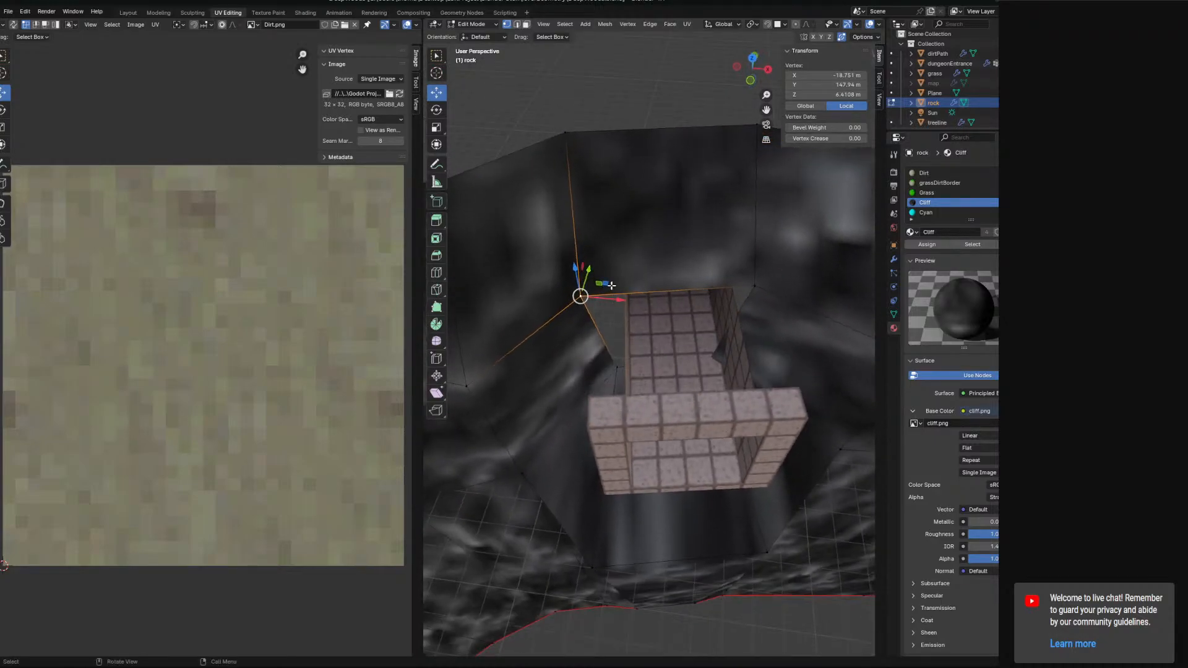
{"action": "left_click", "coordinate": [762, 286]}
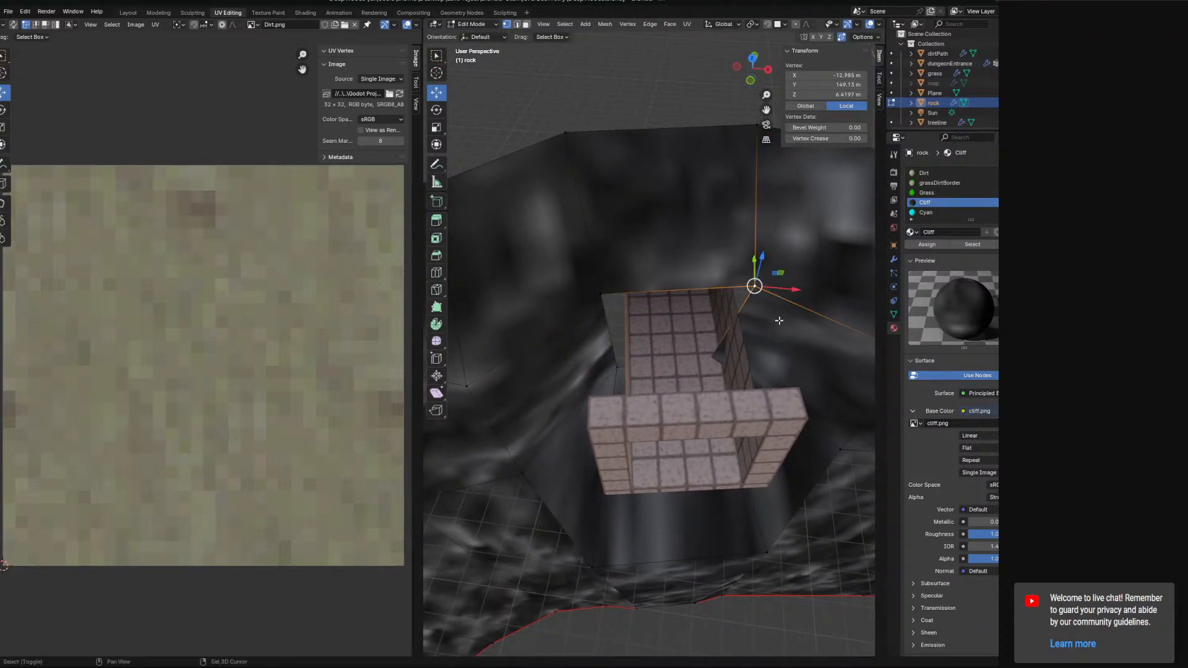
Move a rock vertex at the doorway's base slightly sideways toward the doorway.
{"action": "middle_click_drag", "start_coordinate": [779, 320], "coordinate": [724, 333]}
{"action": "middle_click_drag", "start_coordinate": [727, 289], "coordinate": [726, 328]}
{"action": "mouse_move", "coordinate": [727, 316]}
{"action": "left_mouse_down"}
{"action": "mouse_move", "coordinate": [703, 320]}
{"action": "mouse_move", "coordinate": [718, 313]}
{"action": "left_mouse_up"}
{"action": "left_click", "coordinate": [678, 335]}
{"action": "middle_click_drag", "start_coordinate": [718, 313], "coordinate": [600, 337]}
{"action": "left_click_drag", "start_coordinate": [600, 337], "coordinate": [614, 333]}
{"action": "middle_click_drag", "start_coordinate": [613, 334], "coordinate": [624, 370]}
{"action": "left_click_drag", "start_coordinate": [622, 356], "coordinate": [626, 355]}
{"action": "middle_click_drag", "start_coordinate": [628, 382], "coordinate": [619, 375]}
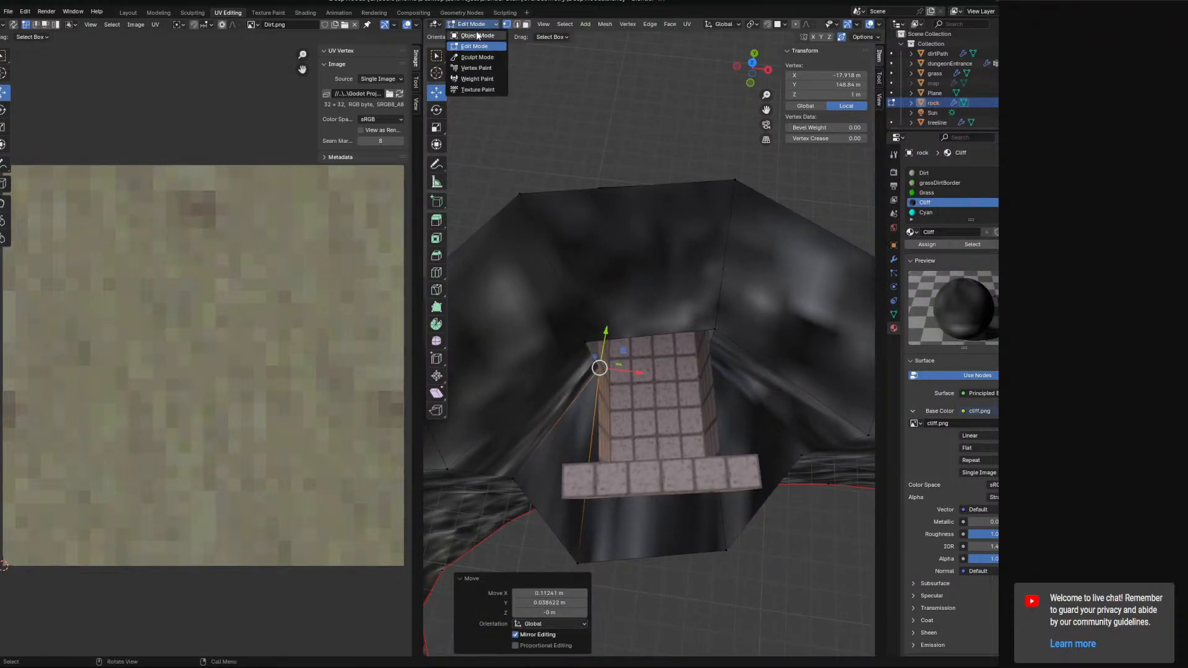
Switch to Object Mode and select the dungeon entrance to examine it up close.
{"action": "left_click", "coordinate": [477, 35]}
{"action": "left_click", "coordinate": [678, 476]}
{"action": "middle_click_drag", "start_coordinate": [577, 355], "coordinate": [722, 307]}
{"action": "scroll", "coordinate": [711, 321], "scroll_direction": "down", "scroll_amount": 5}
{"action": "scroll", "coordinate": [713, 318], "scroll_direction": "up", "scroll_amount": 4}
{"action": "middle_click_drag", "start_coordinate": [682, 369], "coordinate": [644, 197]}
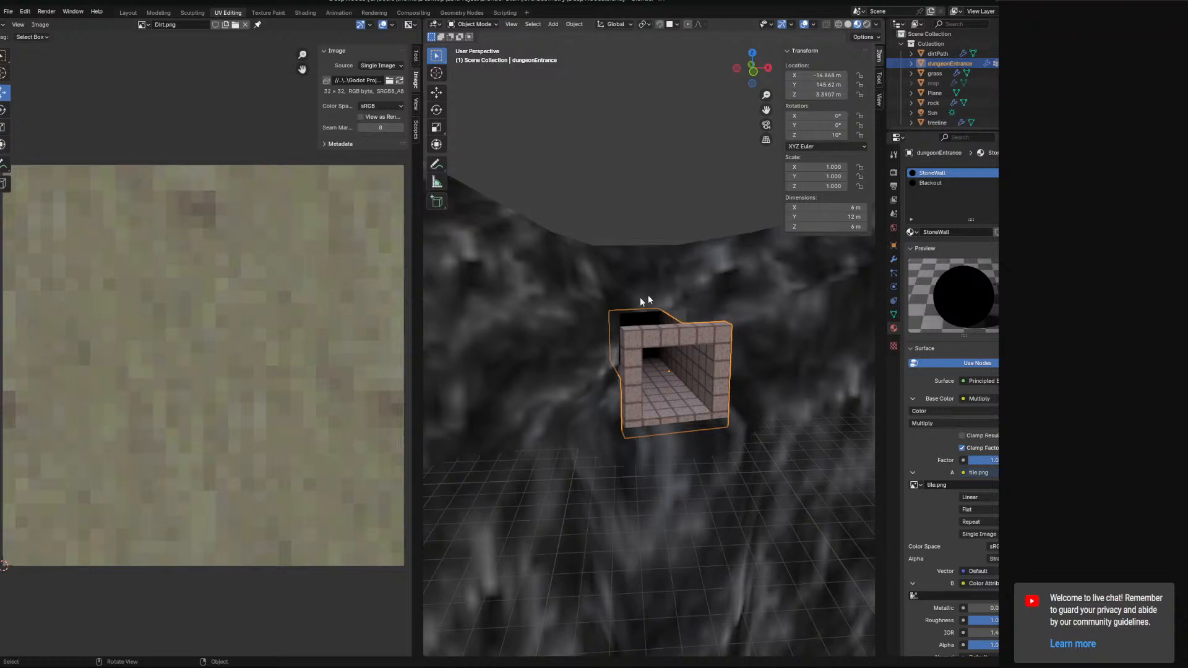
{"action": "scroll", "coordinate": [680, 359], "scroll_direction": "up", "scroll_amount": 5}
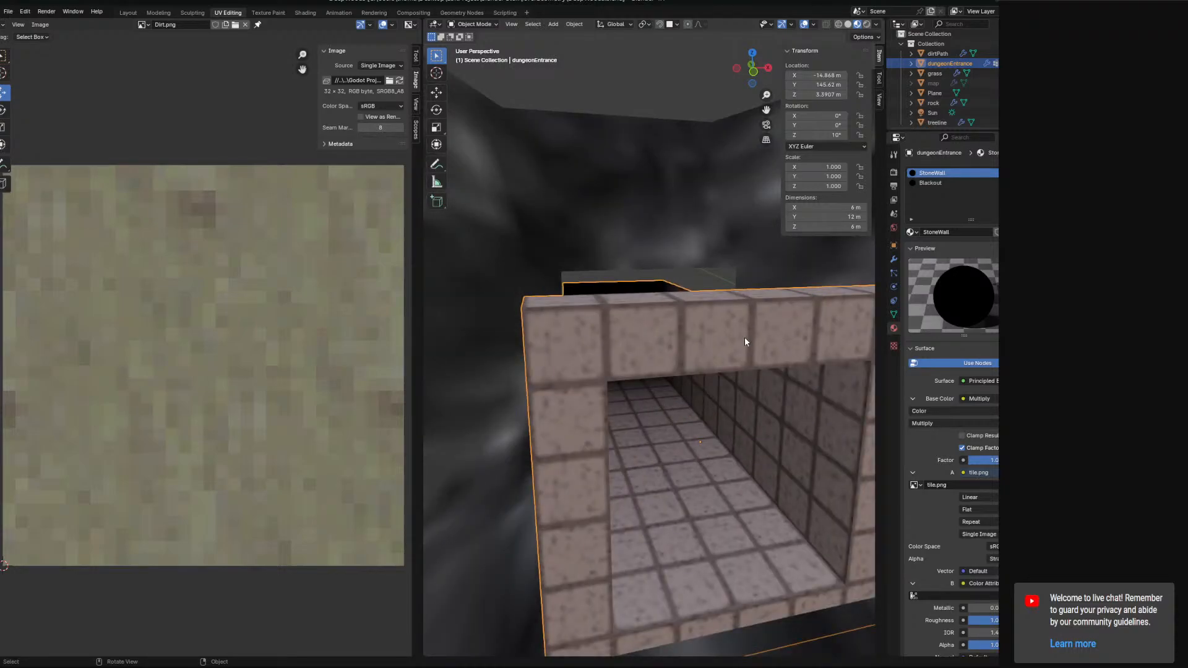
{"action": "middle_click_drag", "start_coordinate": [745, 338], "coordinate": [713, 346]}
{"action": "middle_click_drag", "start_coordinate": [649, 351], "coordinate": [705, 353]}
Select the rock object and switch it back into Edit Mode.
{"action": "left_click", "coordinate": [487, 26]}
{"action": "left_click", "coordinate": [636, 222]}
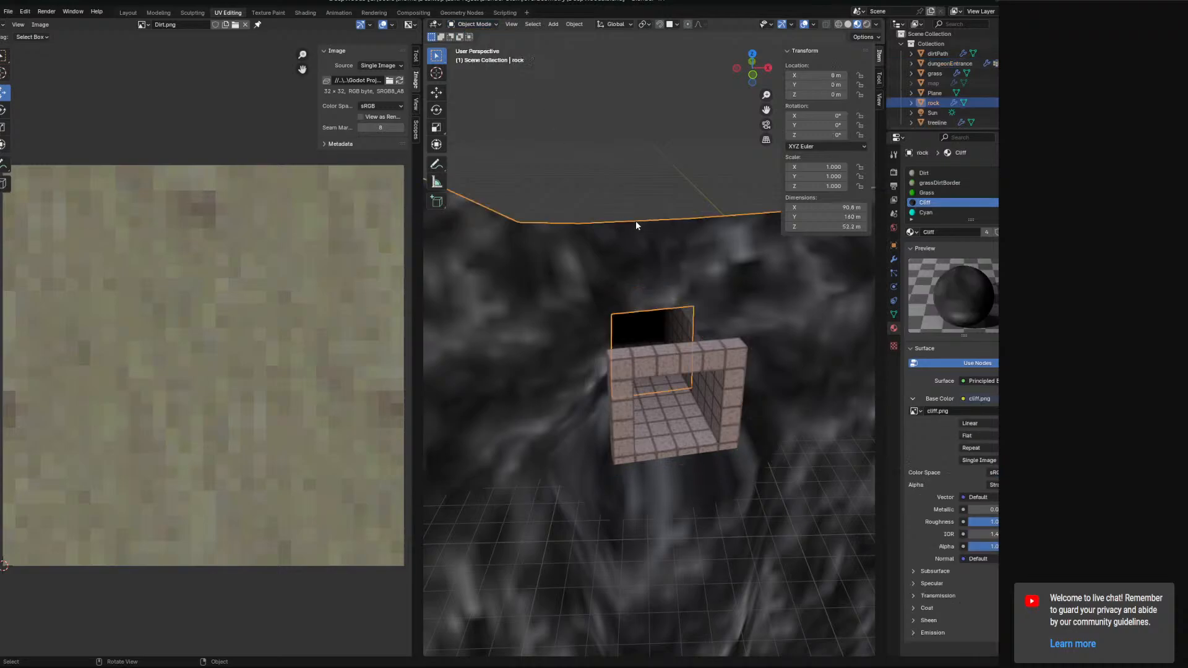
{"action": "left_click", "coordinate": [475, 24]}
{"action": "left_click", "coordinate": [479, 47]}
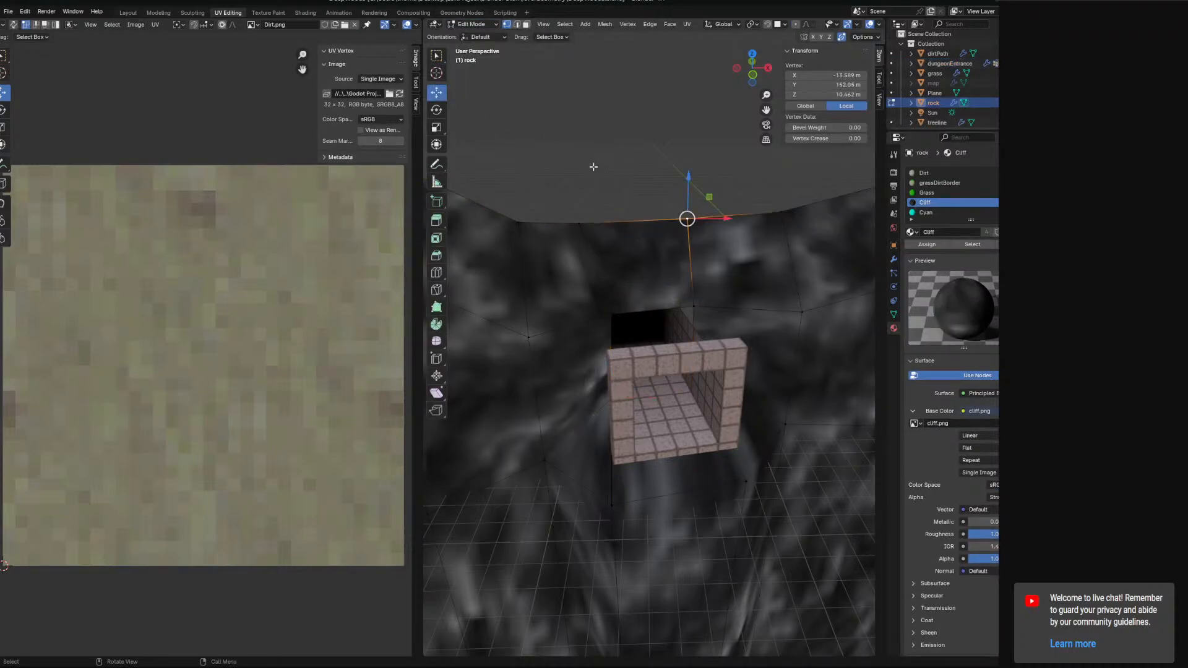
Select the rock face directly above the doorway and delete it.
{"action": "left_click", "coordinate": [573, 227], "text": "shift"}
{"action": "left_click", "coordinate": [612, 316], "text": "shift"}
{"action": "left_click", "coordinate": [690, 314], "text": "shift"}
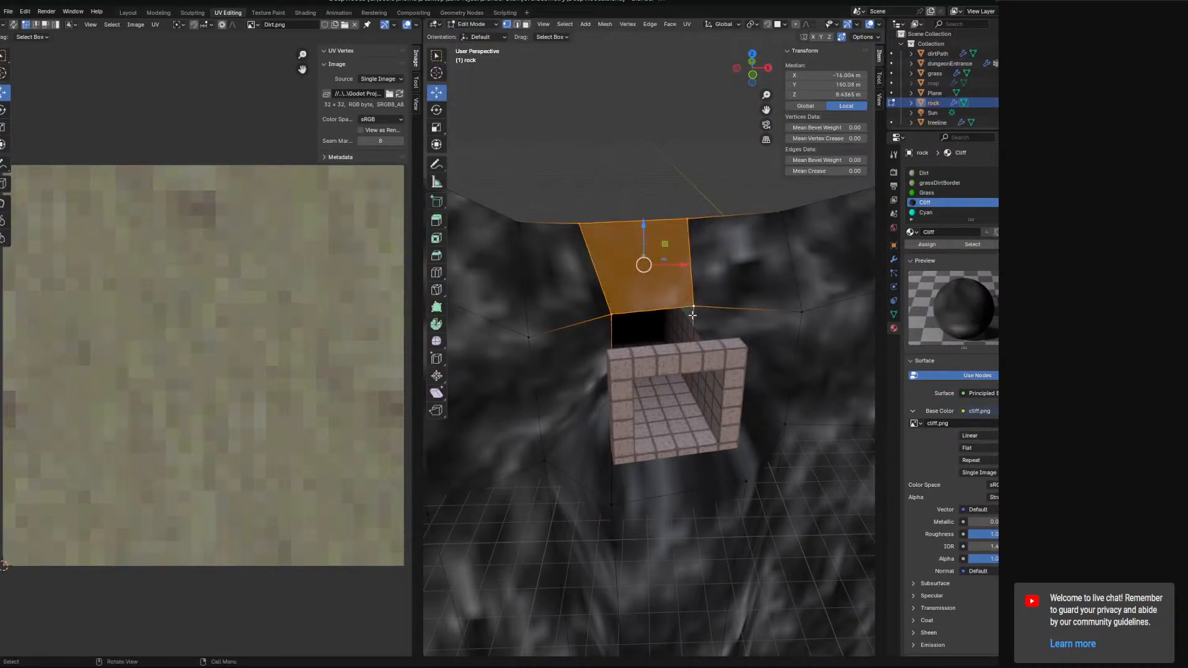
{"action": "key", "text": "x"}
{"action": "left_click", "coordinate": [684, 338]}
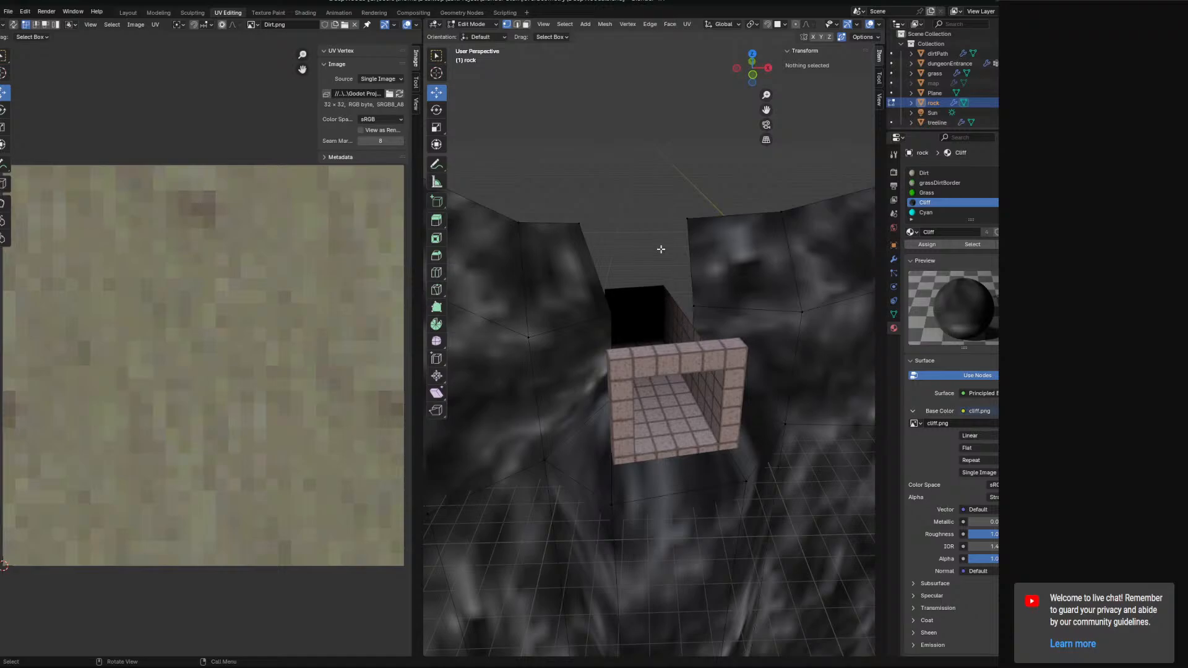
Switch to vertex selection and merge the upper-left rock vertex onto the doorway's top-left corner, At Last.
{"action": "left_click", "coordinate": [575, 234]}
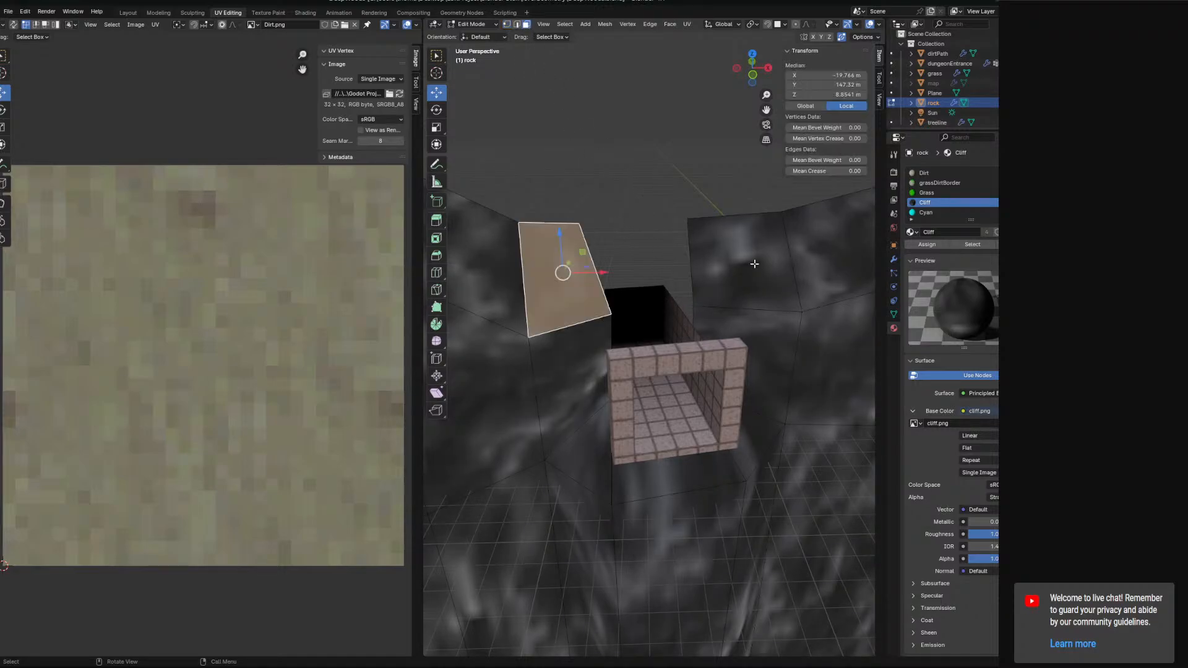
{"action": "left_click", "coordinate": [507, 26]}
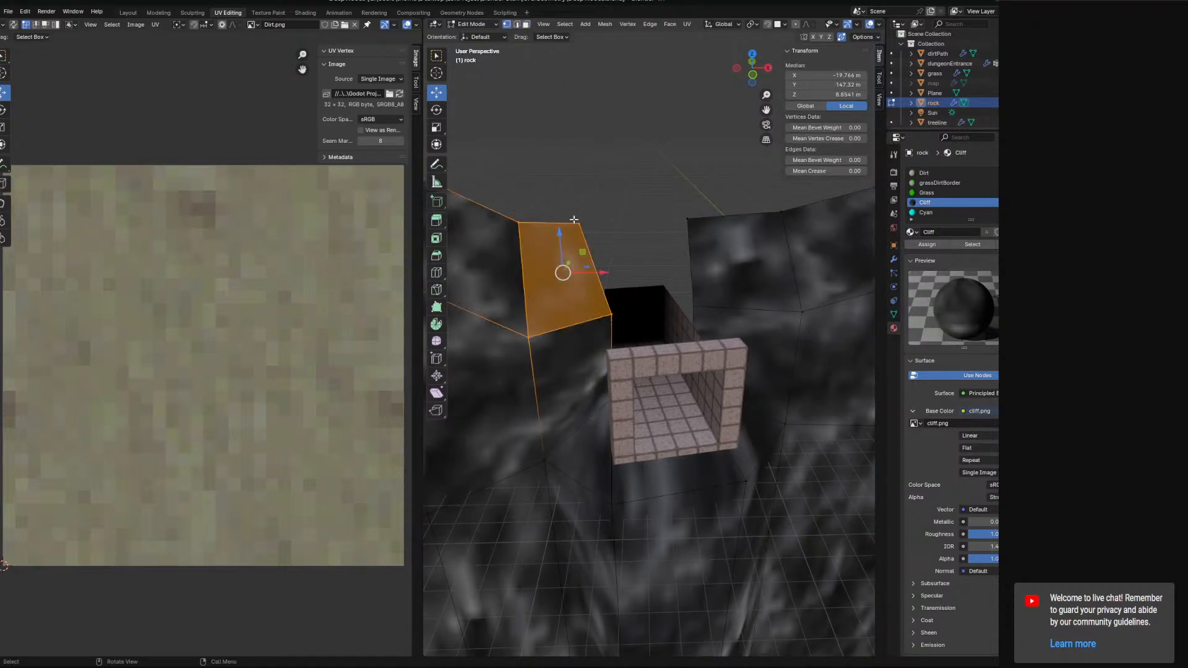
{"action": "left_click", "coordinate": [580, 224]}
{"action": "left_click", "coordinate": [613, 316], "text": "shift"}
{"action": "right_click", "coordinate": [615, 318]}
{"action": "mouse_move", "coordinate": [616, 492]}
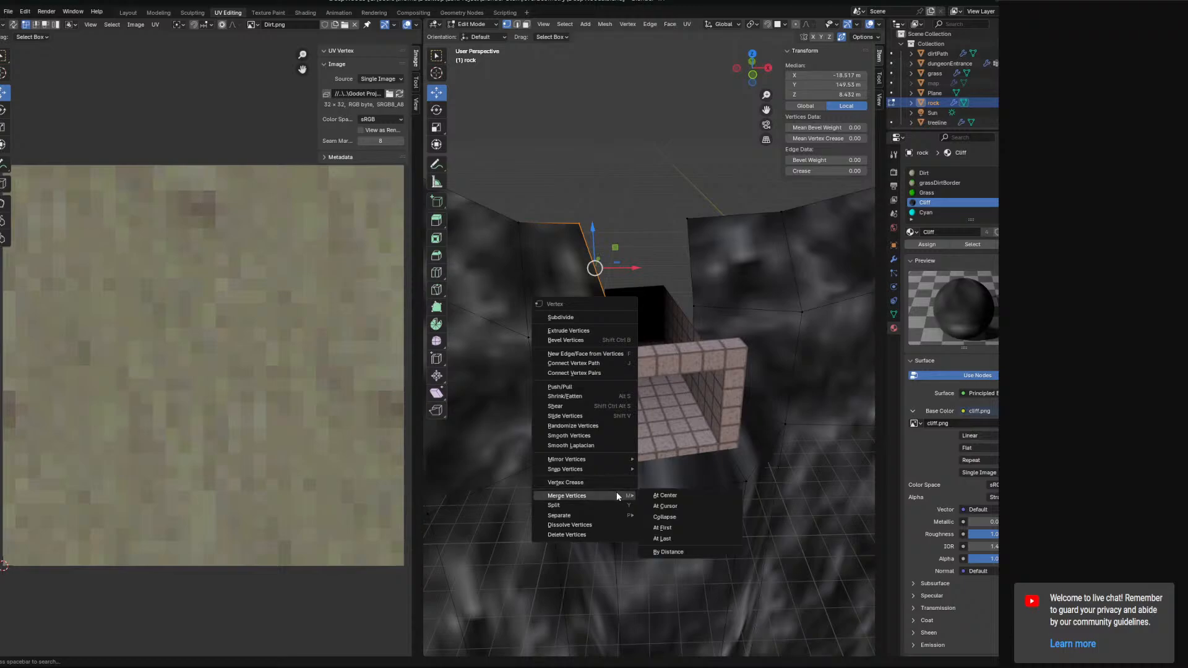
{"action": "left_click", "coordinate": [673, 536]}
Merge the upper-right rock vertex onto the doorway's top-right corner, At Last.
{"action": "left_click", "coordinate": [686, 218], "text": "shift"}
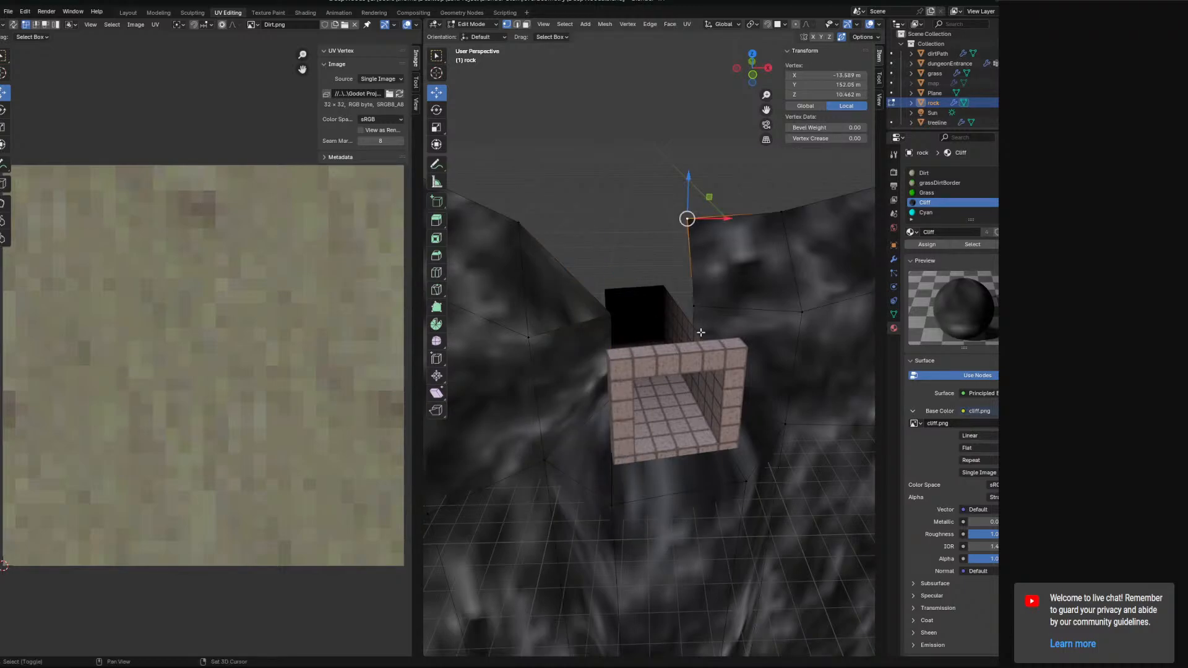
{"action": "right_click", "coordinate": [694, 326]}
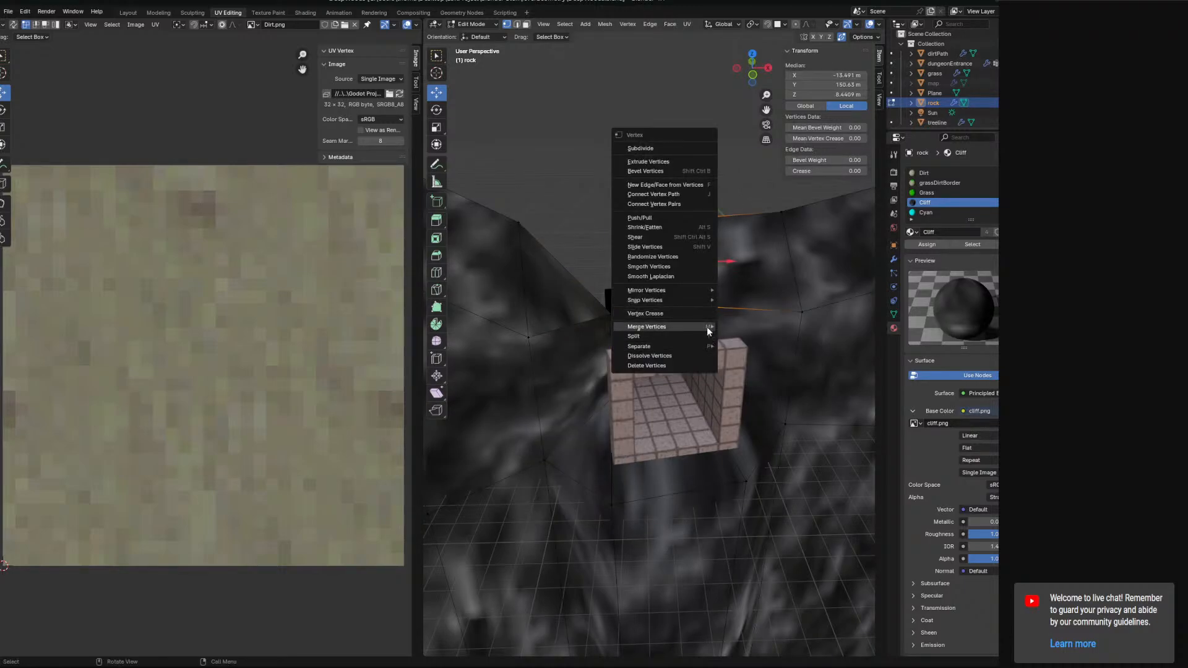
{"action": "mouse_move", "coordinate": [706, 327]}
{"action": "left_click", "coordinate": [752, 379]}
{"action": "middle_click_drag", "start_coordinate": [717, 353], "coordinate": [733, 383]}
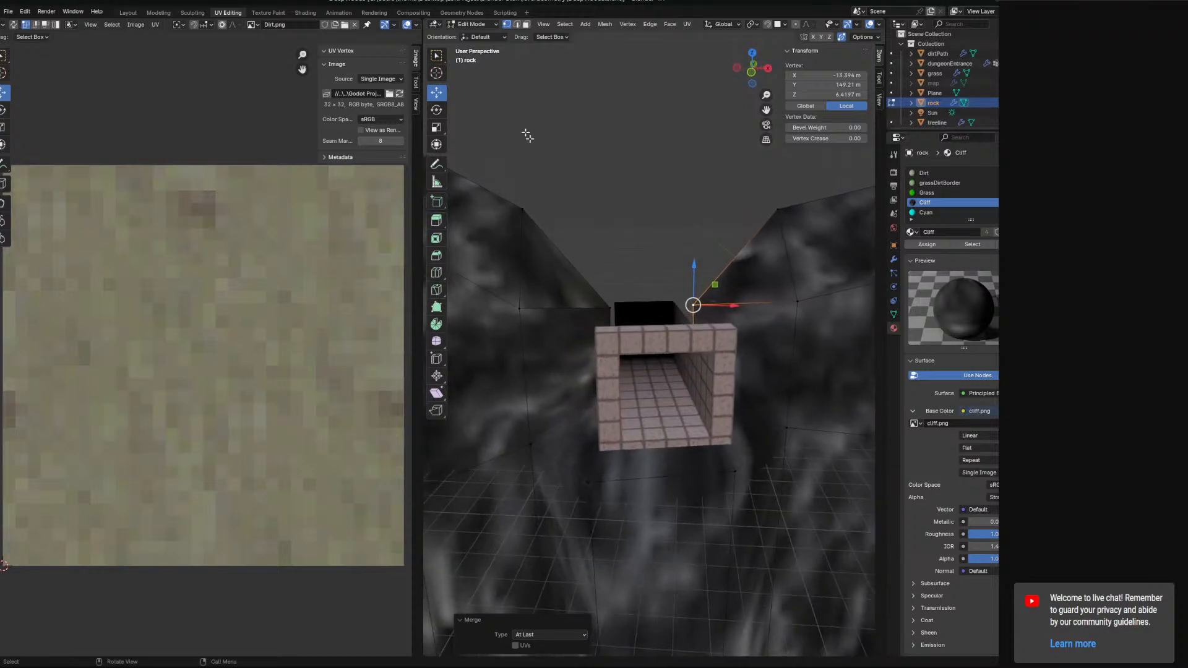
Select the dungeon entrance in Object Mode, enter Edit Mode, select all and rotate it -10° about Z.
{"action": "left_click", "coordinate": [482, 26]}
{"action": "left_click", "coordinate": [482, 35]}
{"action": "middle_click_drag", "start_coordinate": [614, 185], "coordinate": [684, 446]}
{"action": "left_click", "coordinate": [669, 427]}
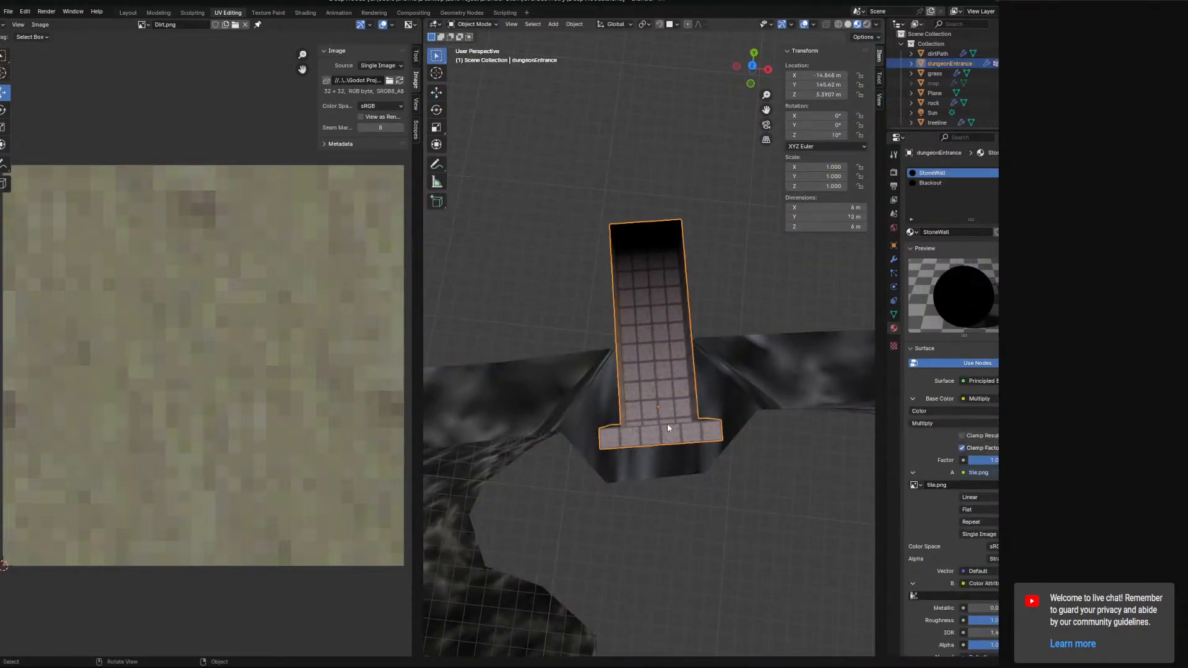
{"action": "left_click", "coordinate": [474, 24]}
{"action": "left_click", "coordinate": [476, 54]}
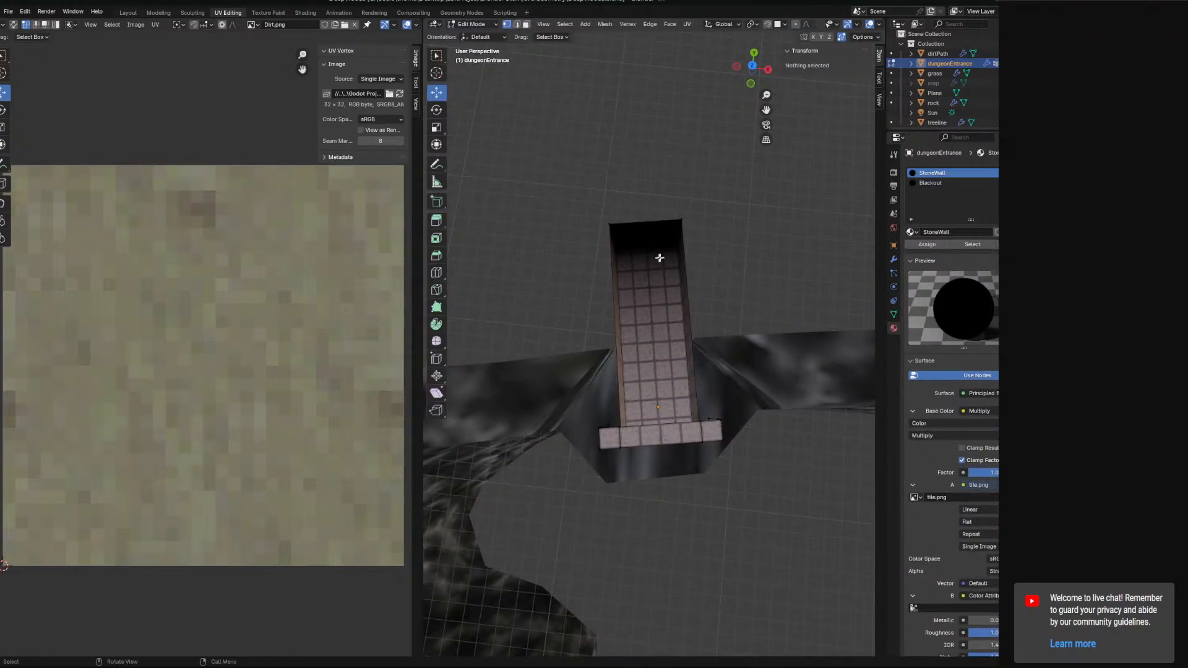
{"action": "key", "text": "a"}
{"action": "key", "text": "r"}
{"action": "key", "text": "z"}
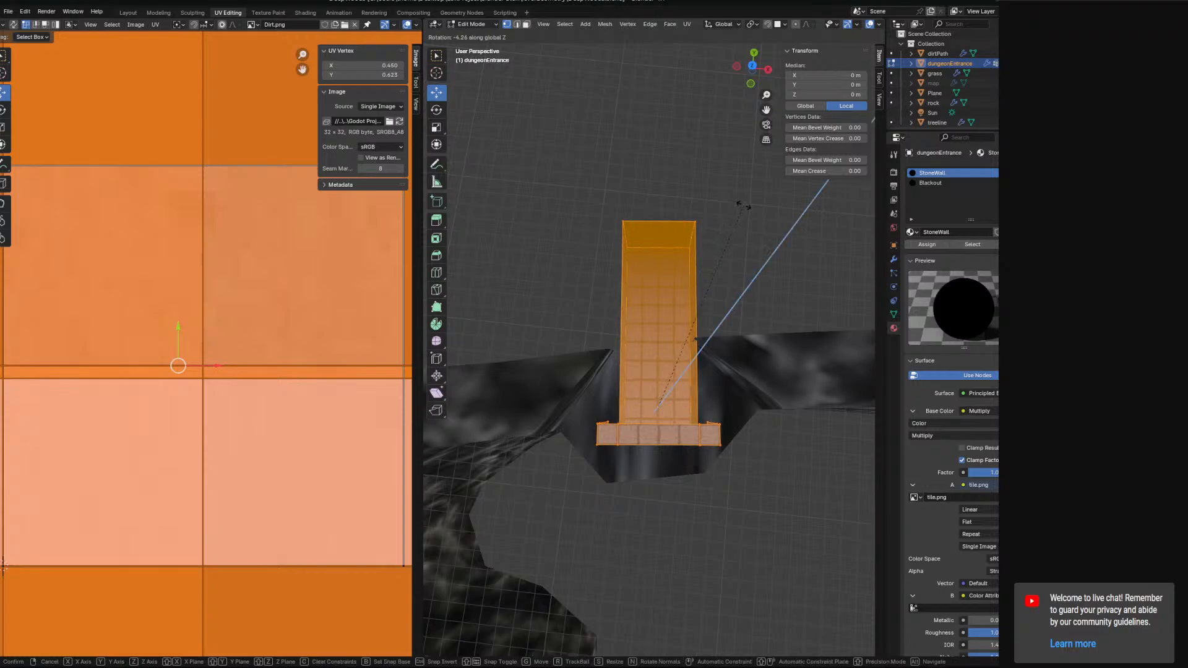
{"action": "left_click", "coordinate": [740, 208]}
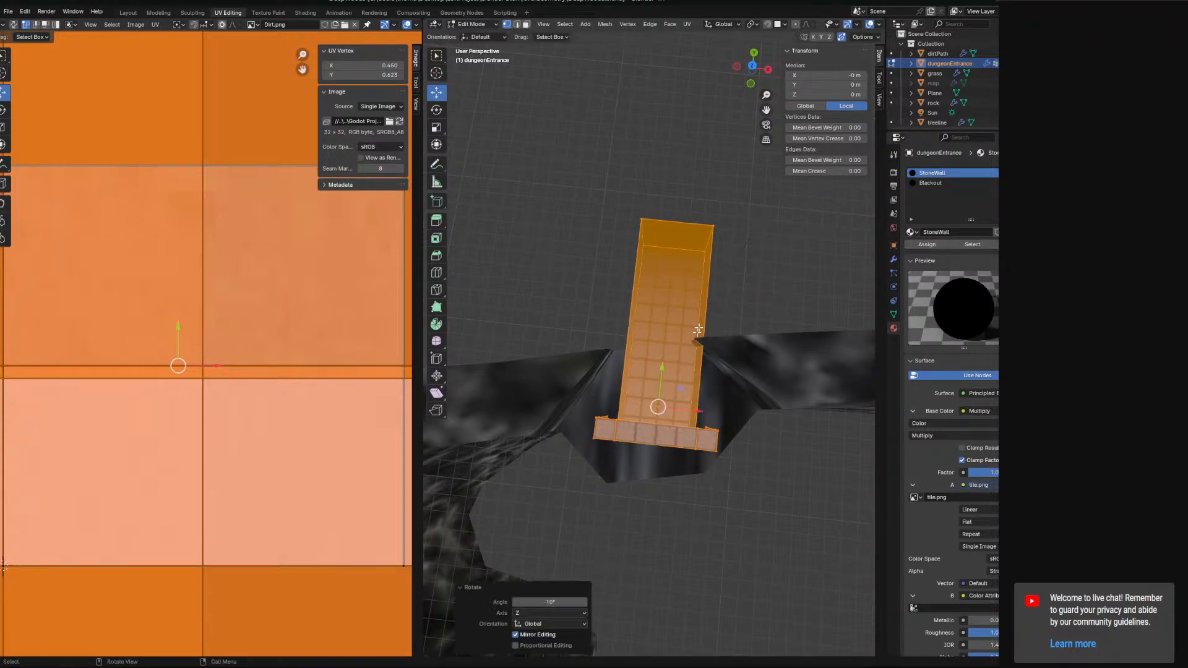
Move the entrance mesh about -0.72 m along X.
{"action": "middle_click_drag", "start_coordinate": [740, 208], "coordinate": [683, 322]}
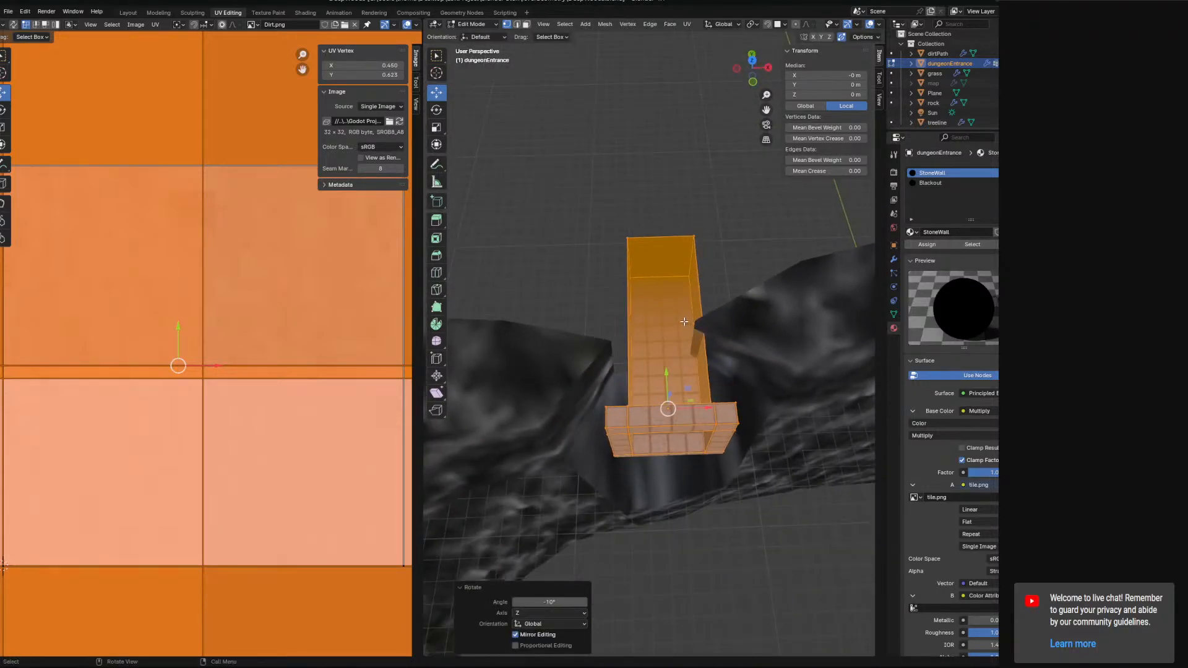
{"action": "left_click_drag", "start_coordinate": [664, 367], "coordinate": [665, 296]}
{"action": "left_click_drag", "start_coordinate": [704, 335], "coordinate": [692, 334]}
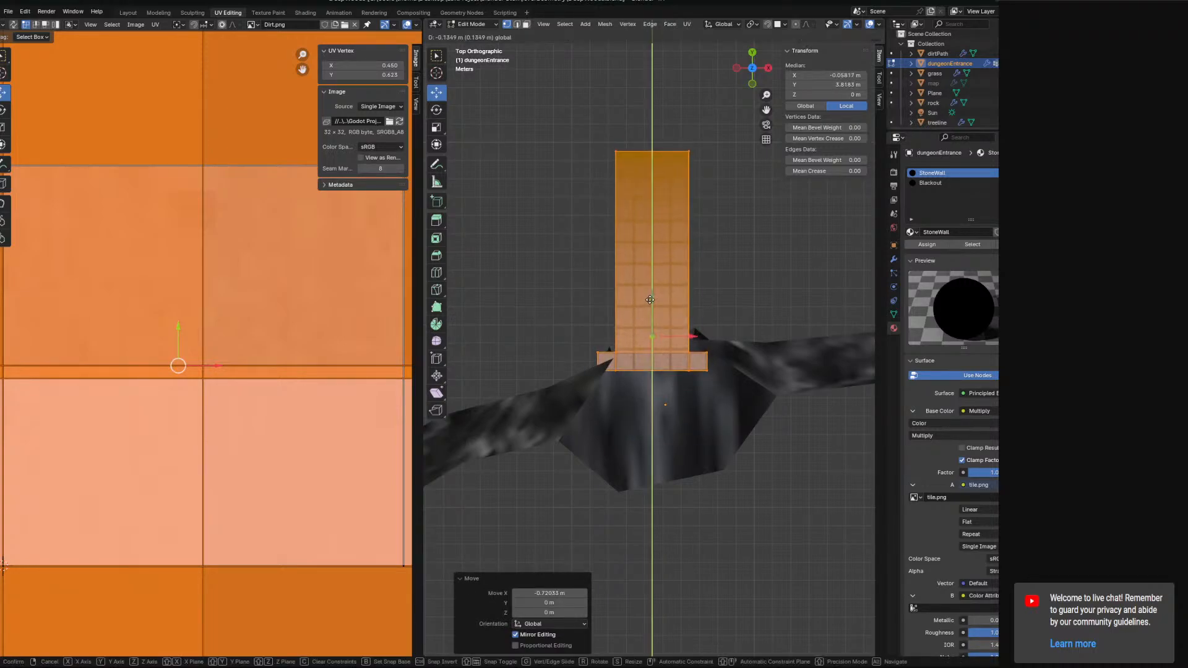
Switch to the Modeling workspace and bring the dungeon entrance into view.
{"action": "left_click", "coordinate": [462, 13]}
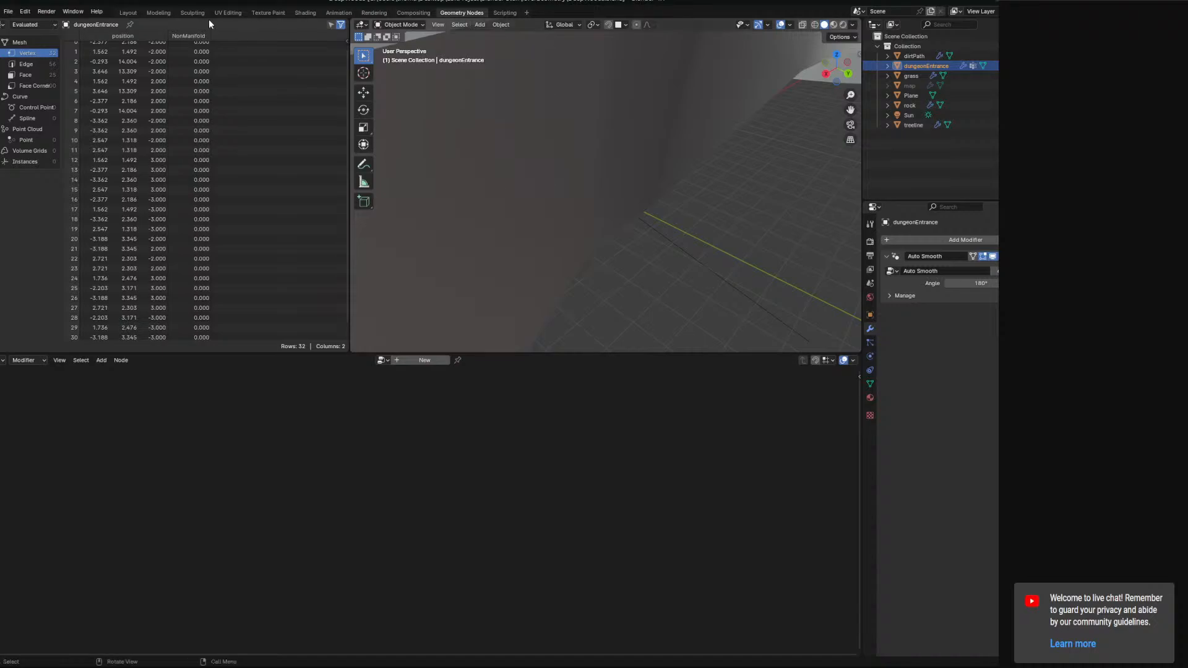
{"action": "left_click", "coordinate": [172, 15]}
{"action": "scroll", "coordinate": [514, 243], "scroll_direction": "down", "scroll_amount": 8}
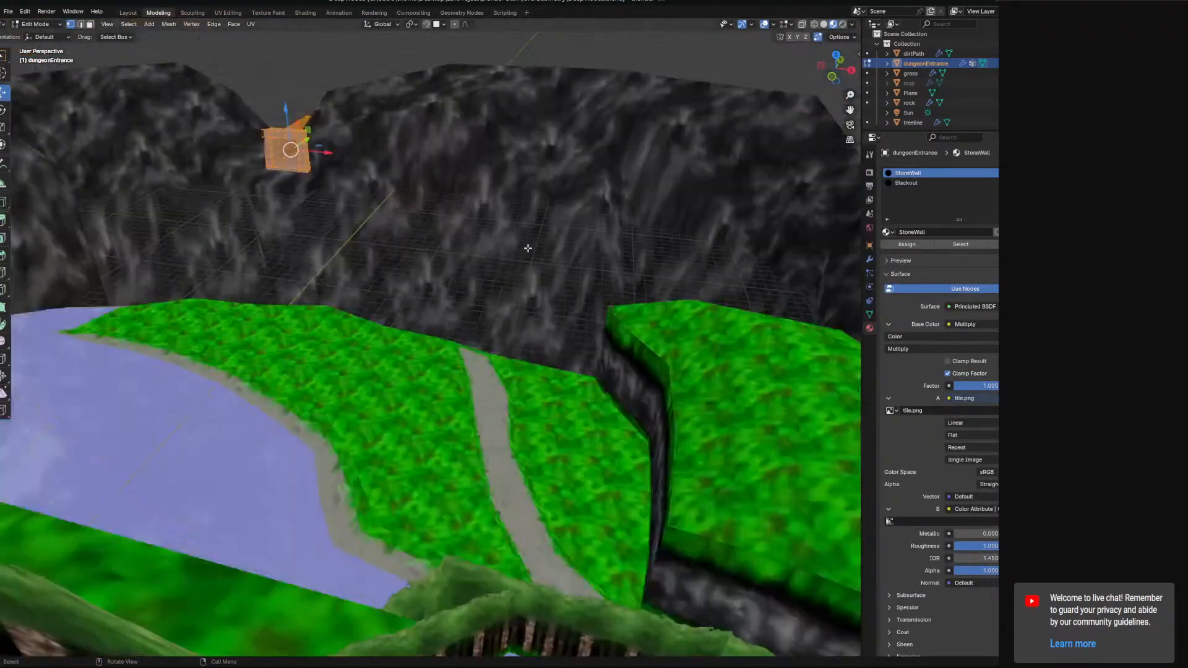
{"action": "middle_click_drag", "start_coordinate": [528, 249], "coordinate": [168, 36]}
{"action": "scroll", "coordinate": [495, 310], "scroll_direction": "up", "scroll_amount": 4}
{"action": "left_click", "coordinate": [40, 25]}
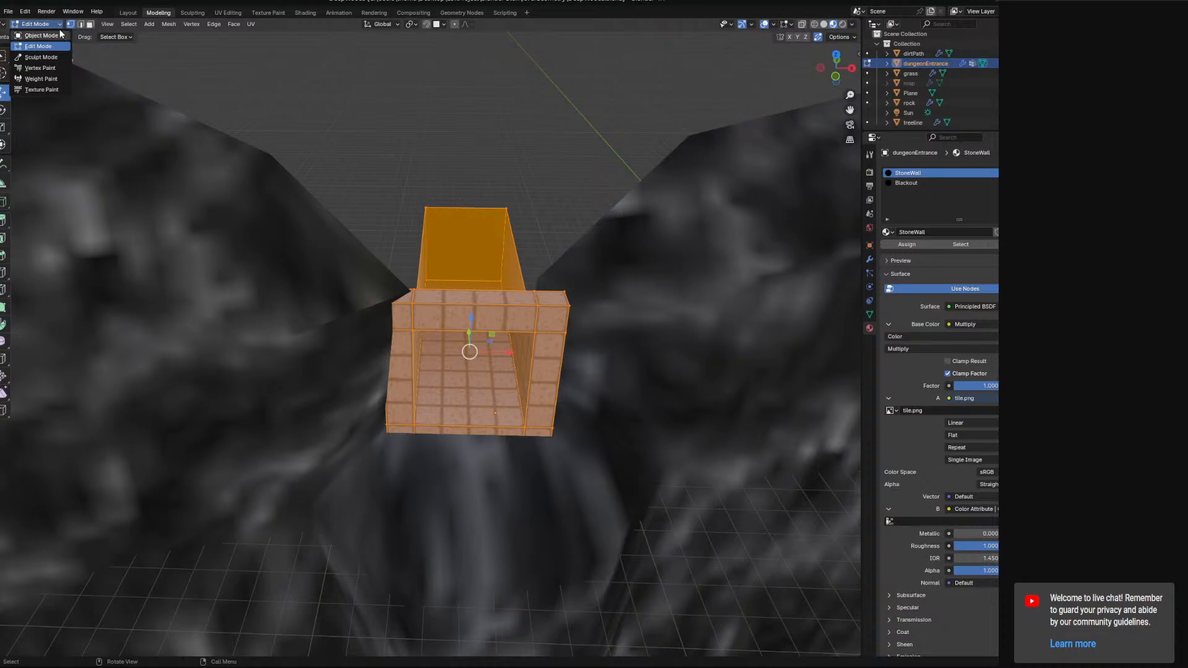
{"action": "left_click", "coordinate": [362, 308]}
Return to Object Mode, select the rock, enter Edit Mode and pick the vertex at the doorway's corner.
{"action": "left_click", "coordinate": [35, 25]}
{"action": "left_click", "coordinate": [40, 35]}
{"action": "left_click", "coordinate": [199, 180]}
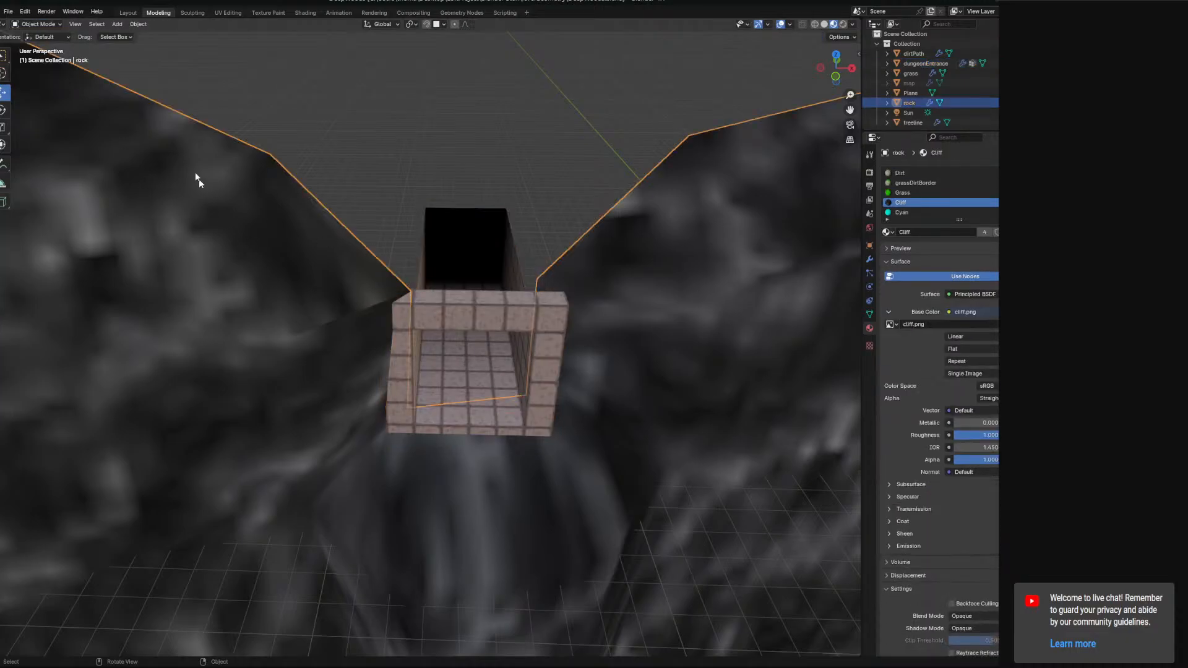
{"action": "left_click", "coordinate": [38, 24]}
{"action": "left_click", "coordinate": [54, 47]}
{"action": "middle_click_drag", "start_coordinate": [396, 247], "coordinate": [406, 305]}
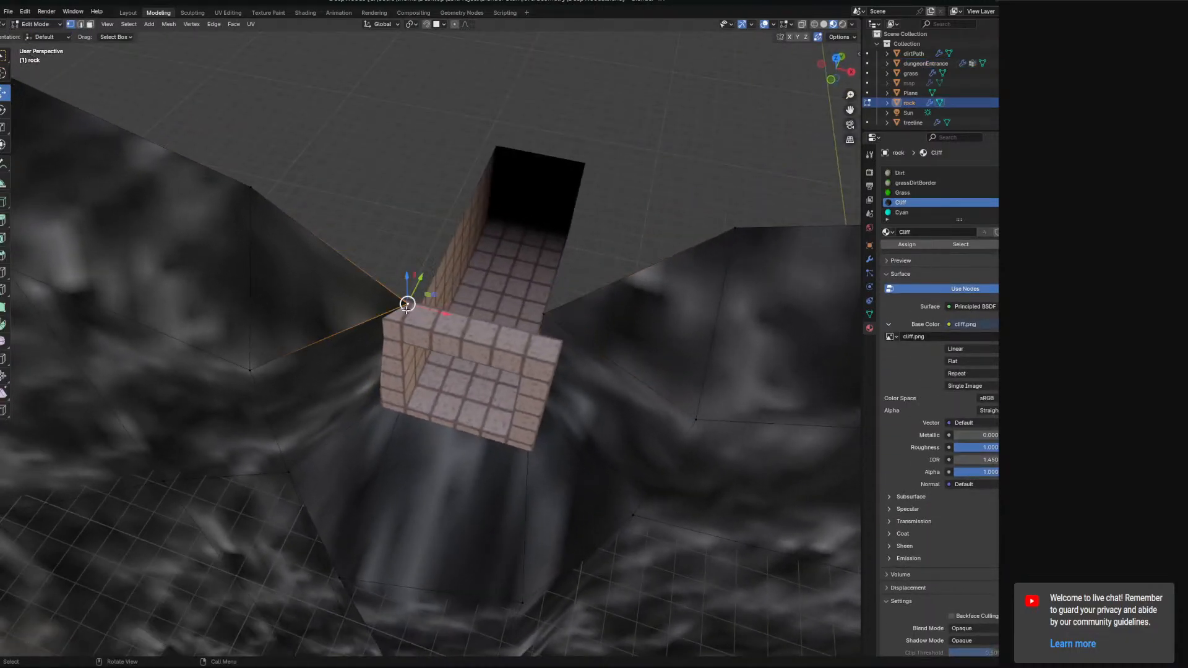
Move the rock vertex at the doorway's right corner toward the entrance wall.
{"action": "middle_click_drag", "start_coordinate": [405, 382], "coordinate": [432, 342]}
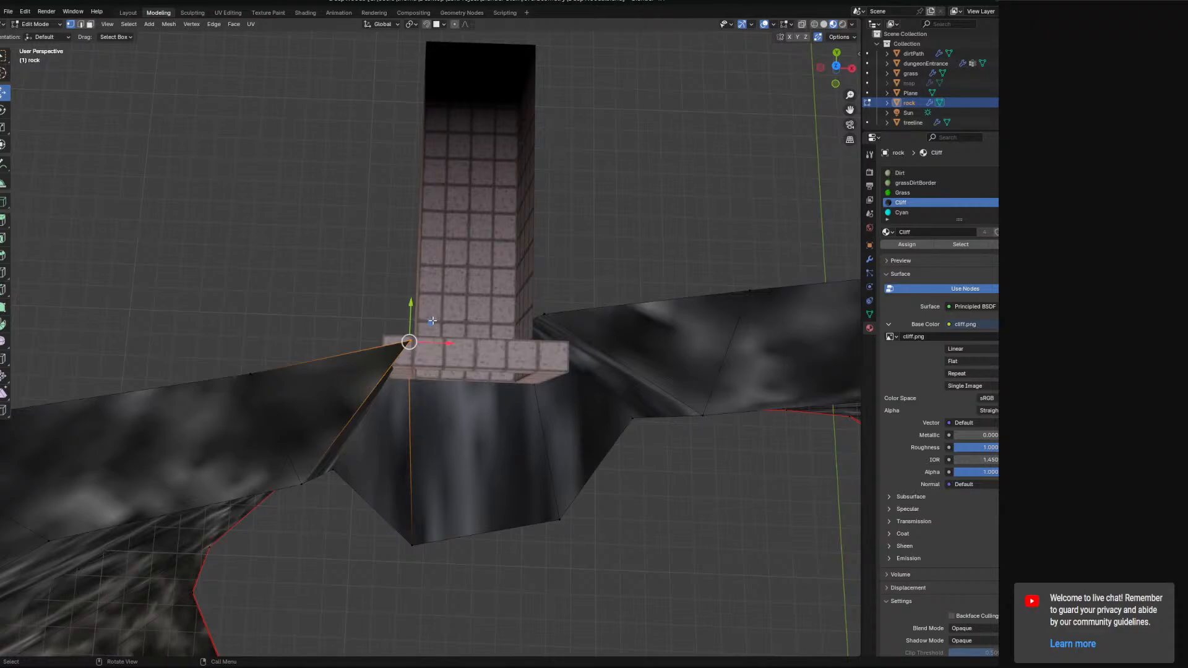
{"action": "left_click_drag", "start_coordinate": [432, 321], "coordinate": [425, 309]}
{"action": "middle_click_drag", "start_coordinate": [425, 309], "coordinate": [525, 350]}
{"action": "left_click_drag", "start_coordinate": [525, 350], "coordinate": [526, 351]}
{"action": "middle_click_drag", "start_coordinate": [526, 351], "coordinate": [388, 266]}
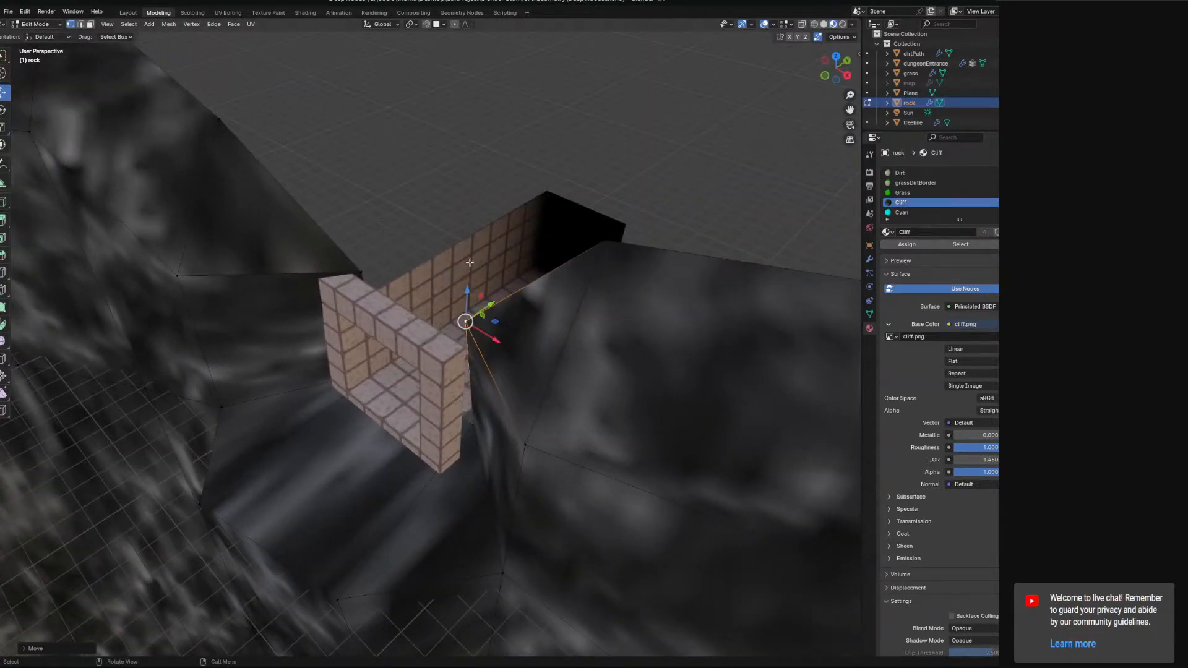
{"action": "middle_click_drag", "start_coordinate": [470, 262], "coordinate": [484, 418]}
{"action": "key", "text": "KP_7"}
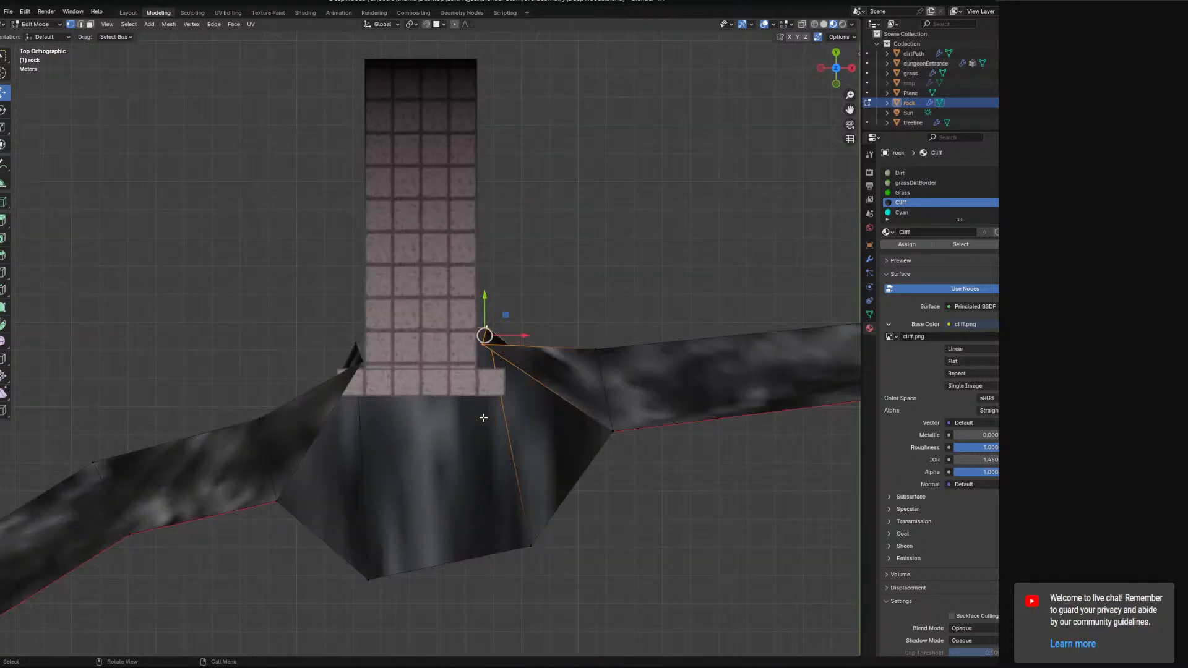
{"action": "key", "text": "s"}
{"action": "key", "text": "x"}
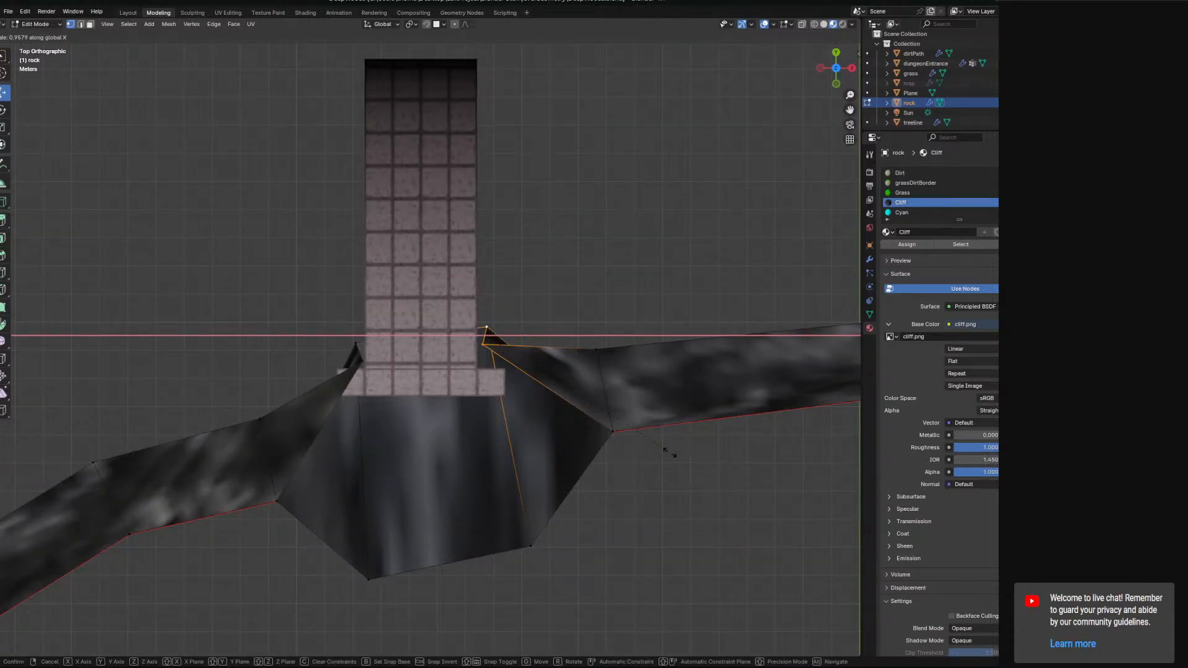
{"action": "key", "text": "Escape"}
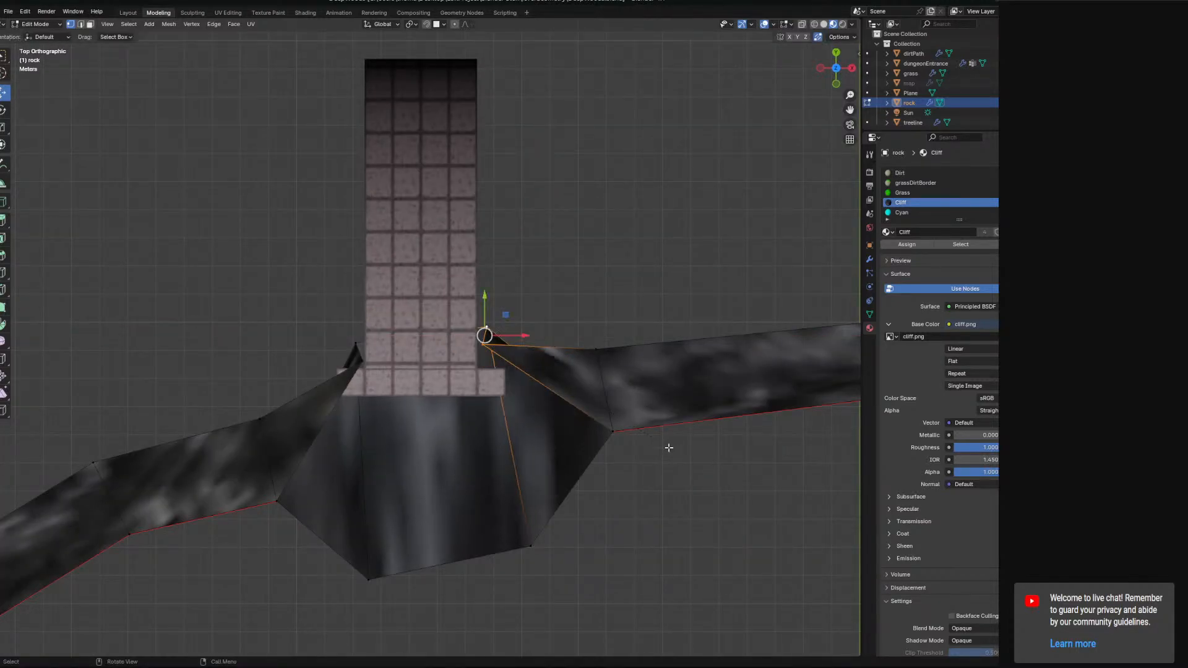
Scale the right corner selection flat along X and then along Y.
{"action": "key", "text": "s"}
{"action": "key", "text": "x"}
{"action": "left_click", "coordinate": [644, 495]}
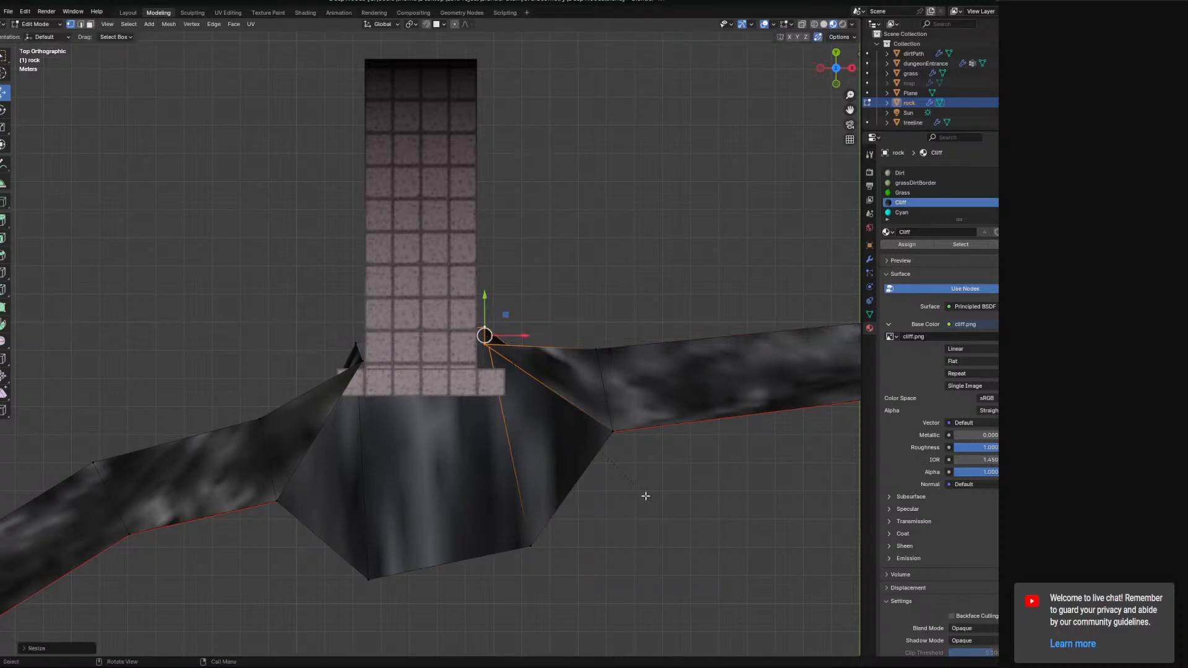
{"action": "key", "text": "s"}
{"action": "key", "text": "z"}
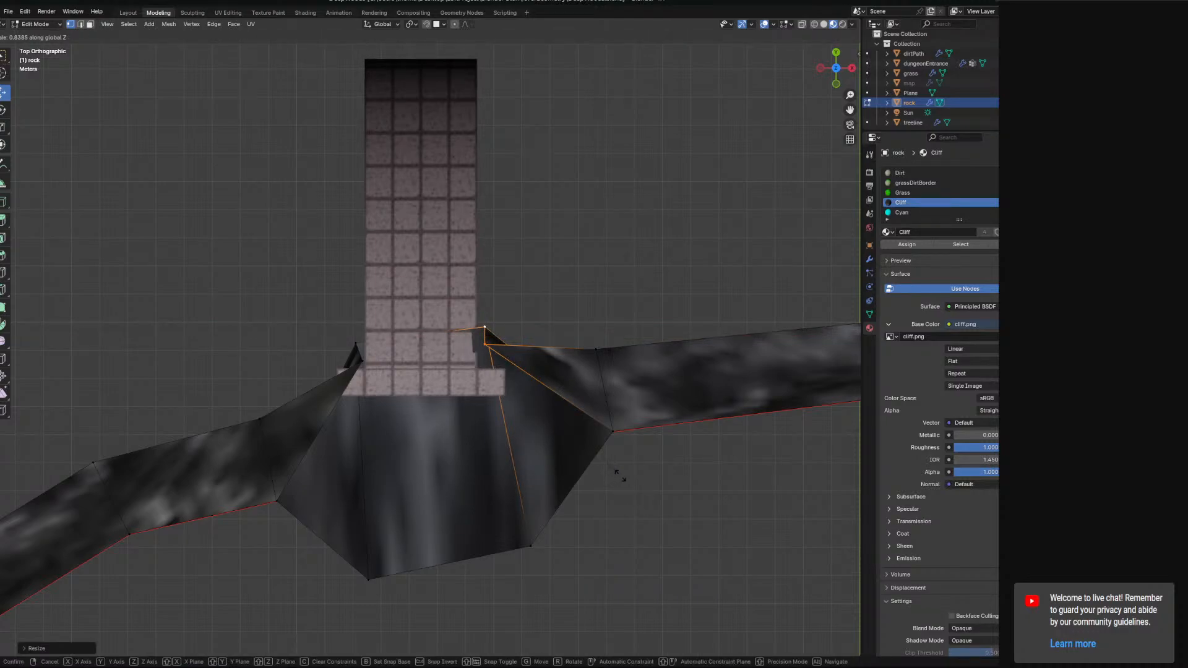
{"action": "key", "text": "y"}
{"action": "left_click", "coordinate": [613, 462]}
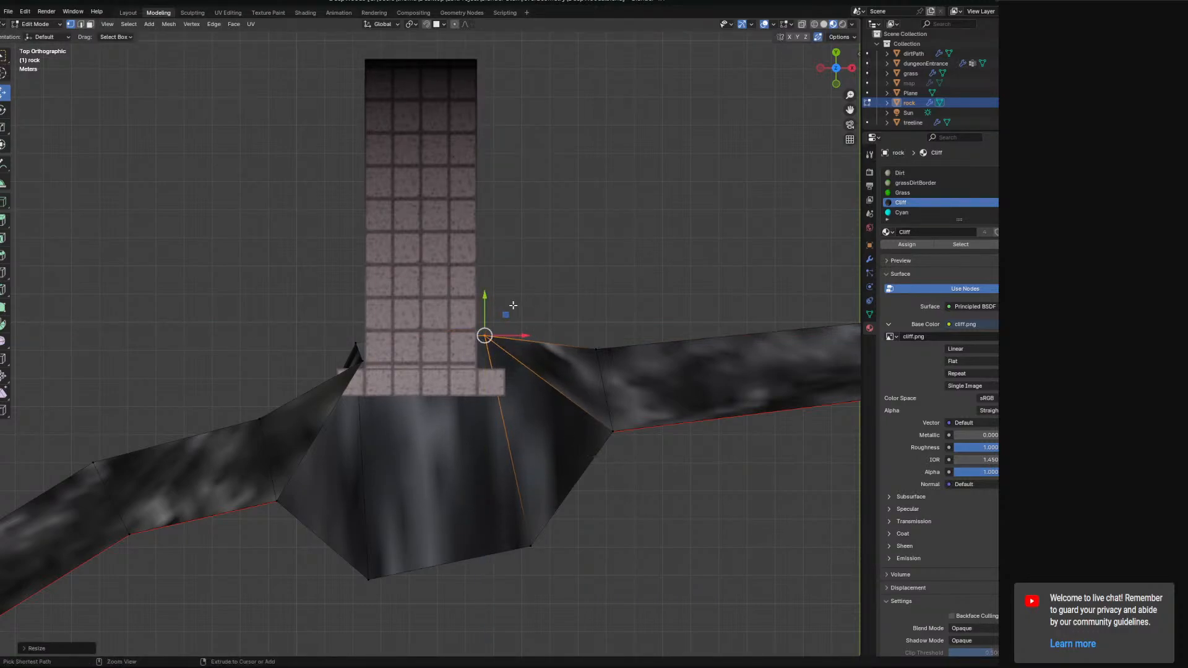
Move the right corner vertex in the XY plane onto the entrance wall's corner.
{"action": "key", "text": "g"}
{"action": "key", "text": "shift+z"}
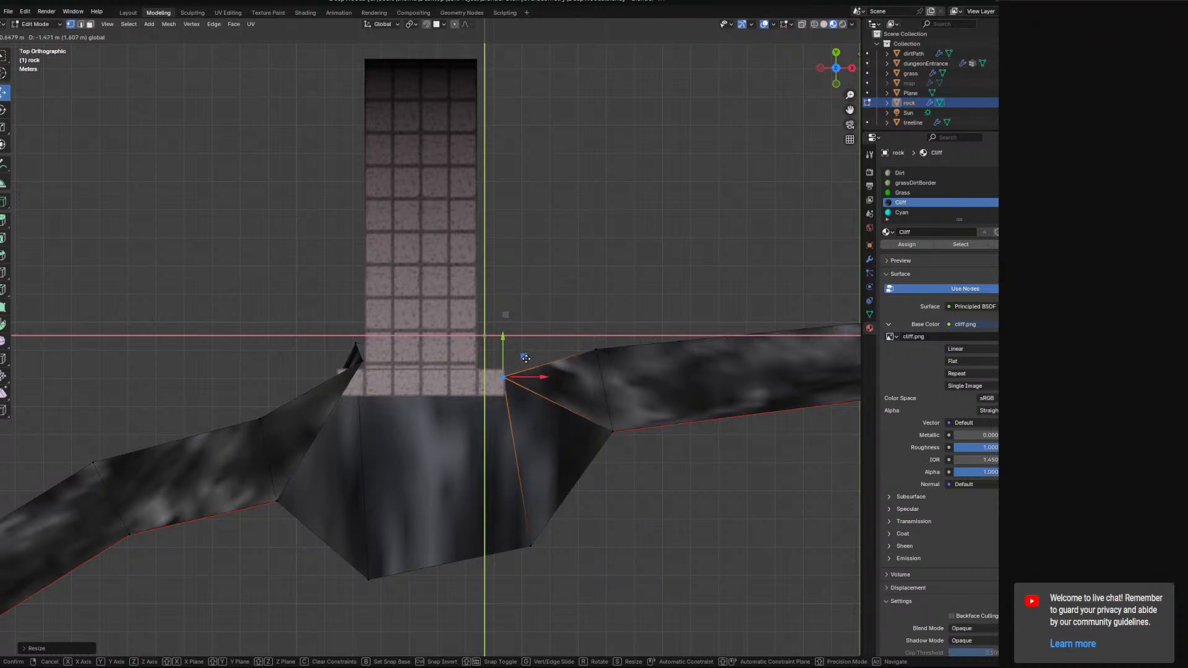
{"action": "left_click", "coordinate": [525, 359]}
Select the left corner vertex, scale it flat along X and Y, and move it against the entrance.
{"action": "left_click", "coordinate": [357, 359]}
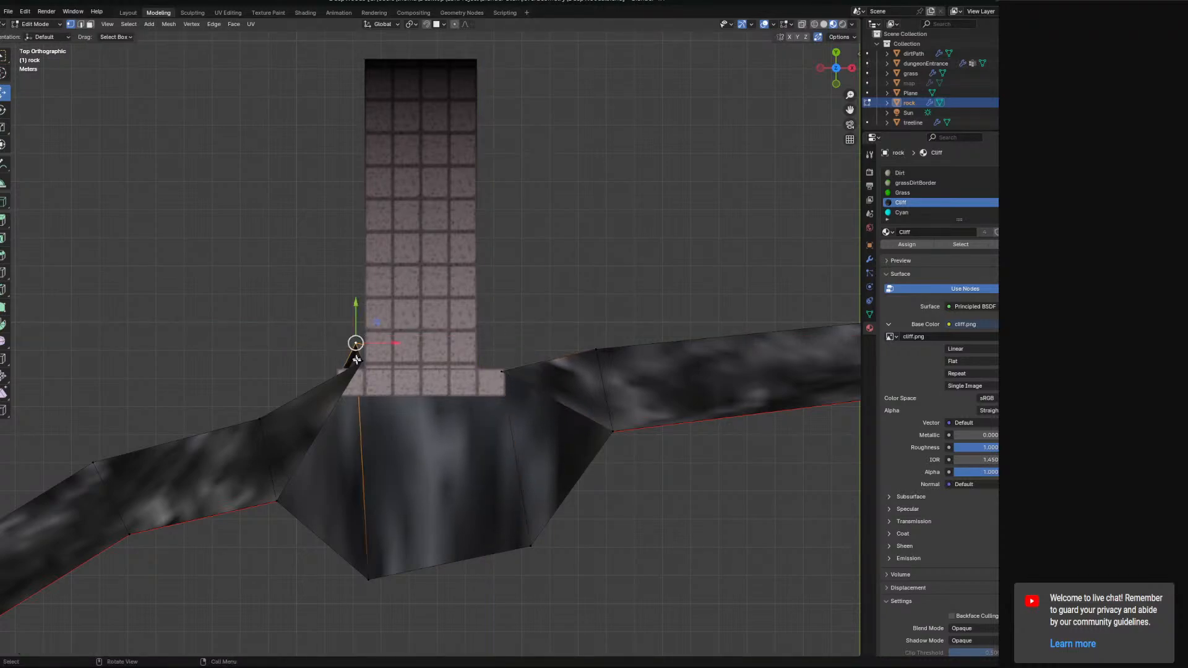
{"action": "key", "text": "s"}
{"action": "key", "text": "x"}
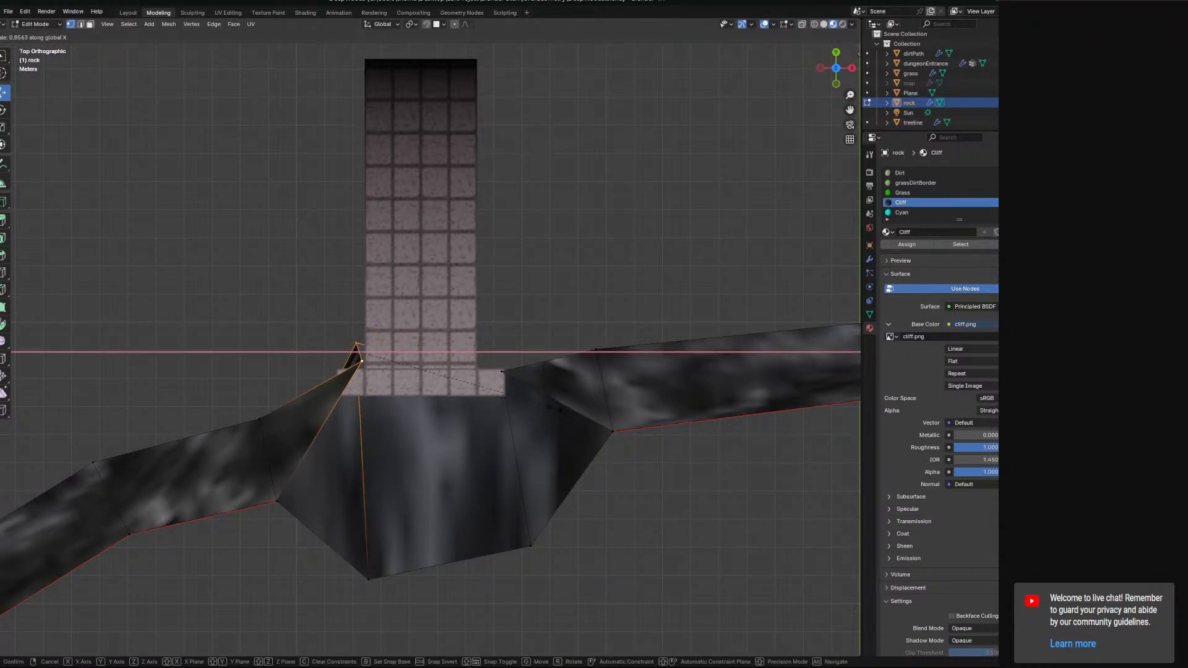
{"action": "left_click", "coordinate": [556, 408]}
{"action": "key", "text": "s"}
{"action": "key", "text": "y"}
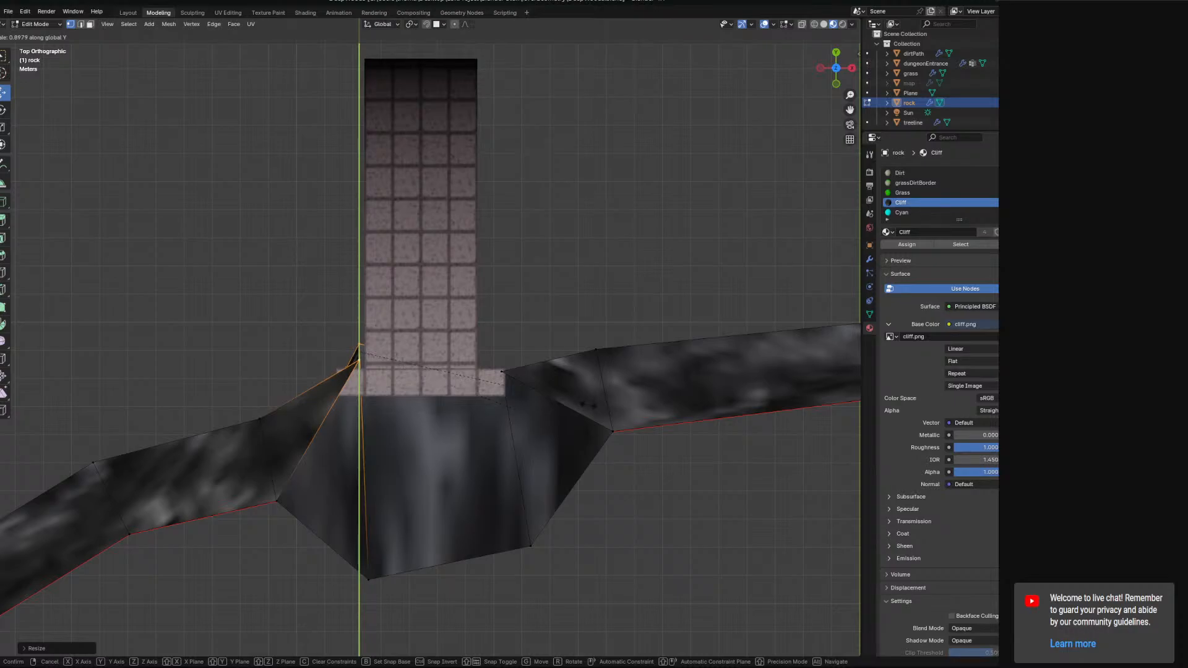
{"action": "left_click", "coordinate": [588, 405]}
{"action": "left_click_drag", "start_coordinate": [378, 333], "coordinate": [357, 355]}
{"action": "middle_click_drag", "start_coordinate": [486, 390], "coordinate": [548, 293]}
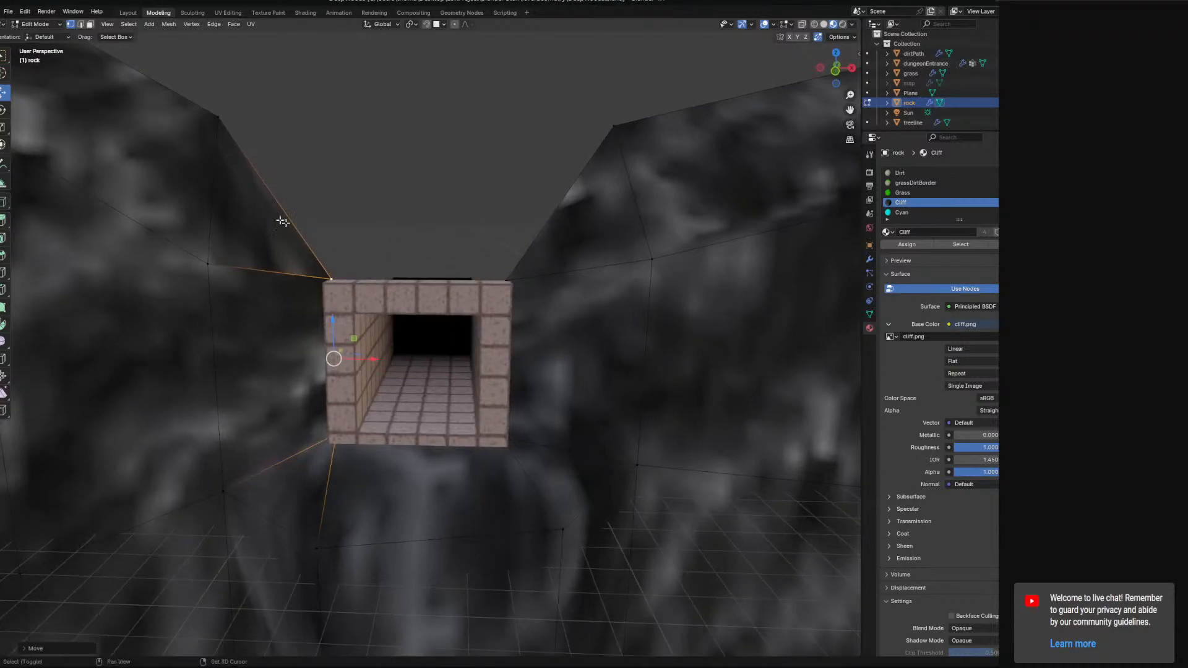
Select the rock face left of the doorway's top and move it slightly downward.
{"action": "middle_click_drag", "start_coordinate": [284, 222], "coordinate": [346, 229], "text": "shift"}
{"action": "left_click", "coordinate": [283, 120]}
{"action": "middle_click_drag", "start_coordinate": [285, 196], "coordinate": [443, 234], "text": "shift"}
{"action": "scroll", "coordinate": [440, 233], "scroll_direction": "down", "scroll_amount": 1}
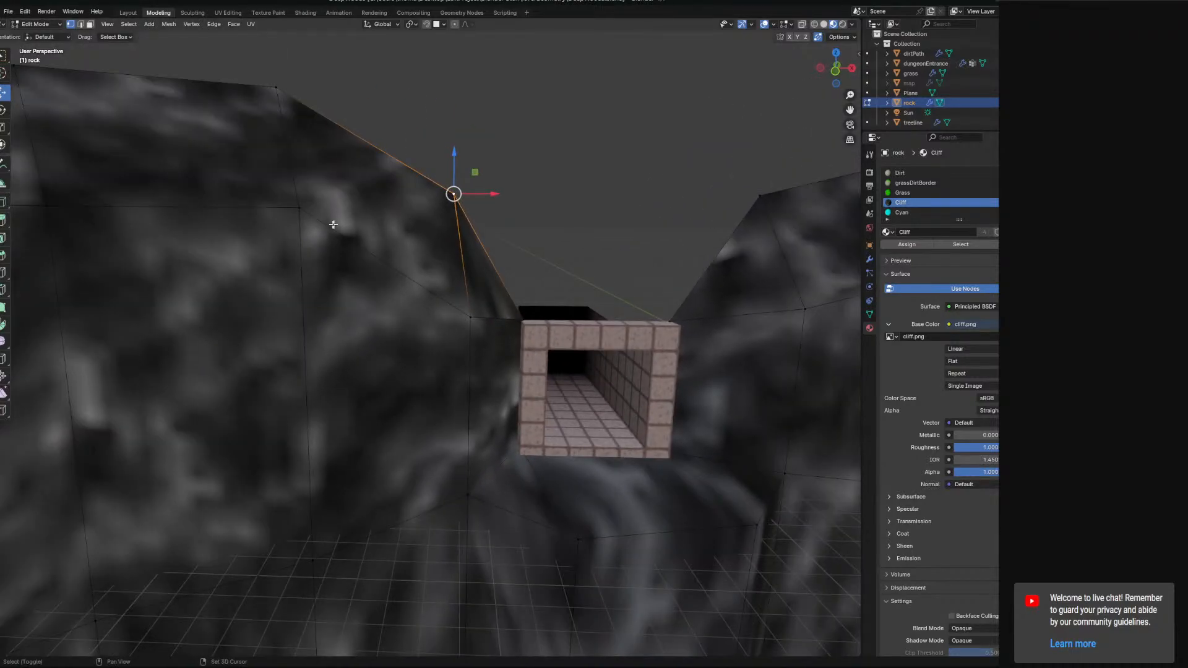
{"action": "left_click", "coordinate": [275, 99], "text": "shift"}
{"action": "left_click", "coordinate": [337, 234], "text": "shift"}
{"action": "left_click", "coordinate": [454, 273], "text": "shift"}
{"action": "left_click_drag", "start_coordinate": [374, 166], "coordinate": [380, 198]}
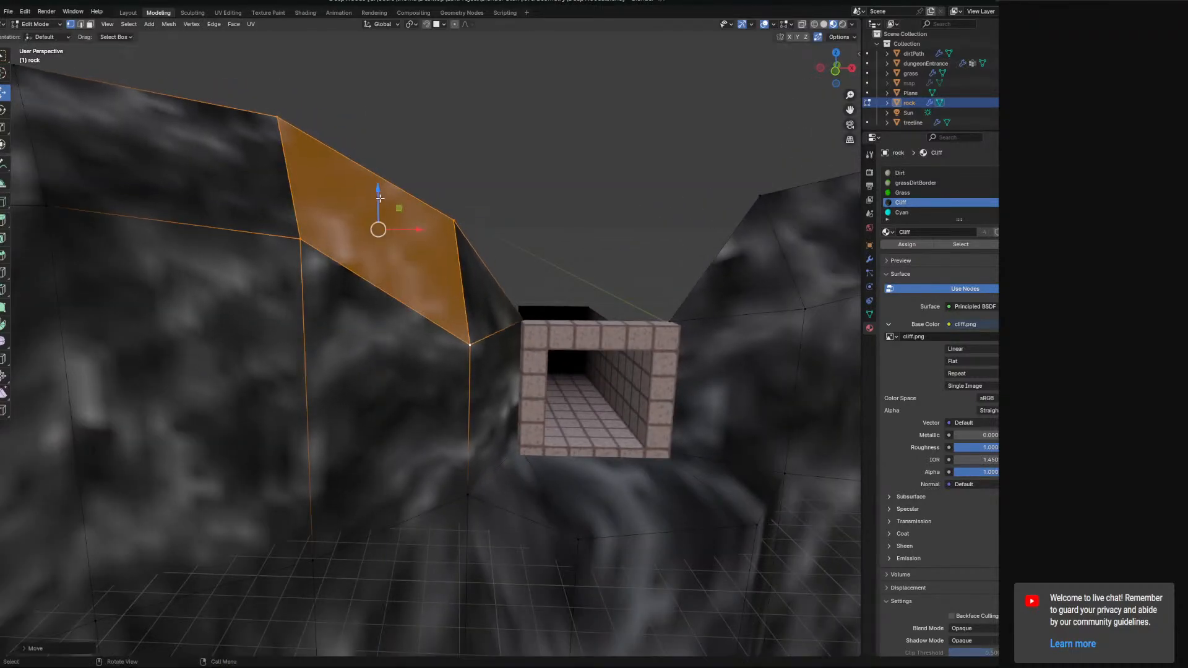
Select the ridge edges left of the doorway's top and move them down along Z.
{"action": "left_click", "coordinate": [282, 151]}
{"action": "left_click", "coordinate": [311, 225], "text": "shift"}
{"action": "left_click", "coordinate": [447, 214], "text": "shift"}
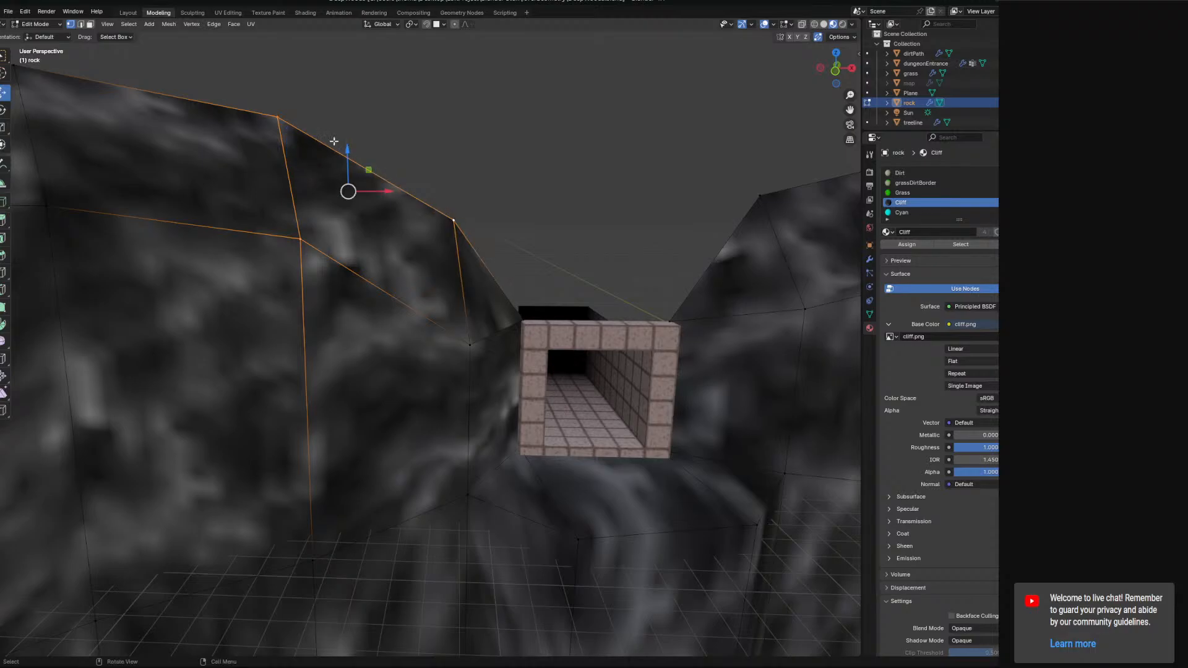
{"action": "left_click_drag", "start_coordinate": [343, 149], "coordinate": [344, 184]}
{"action": "middle_click_drag", "start_coordinate": [399, 217], "coordinate": [318, 201]}
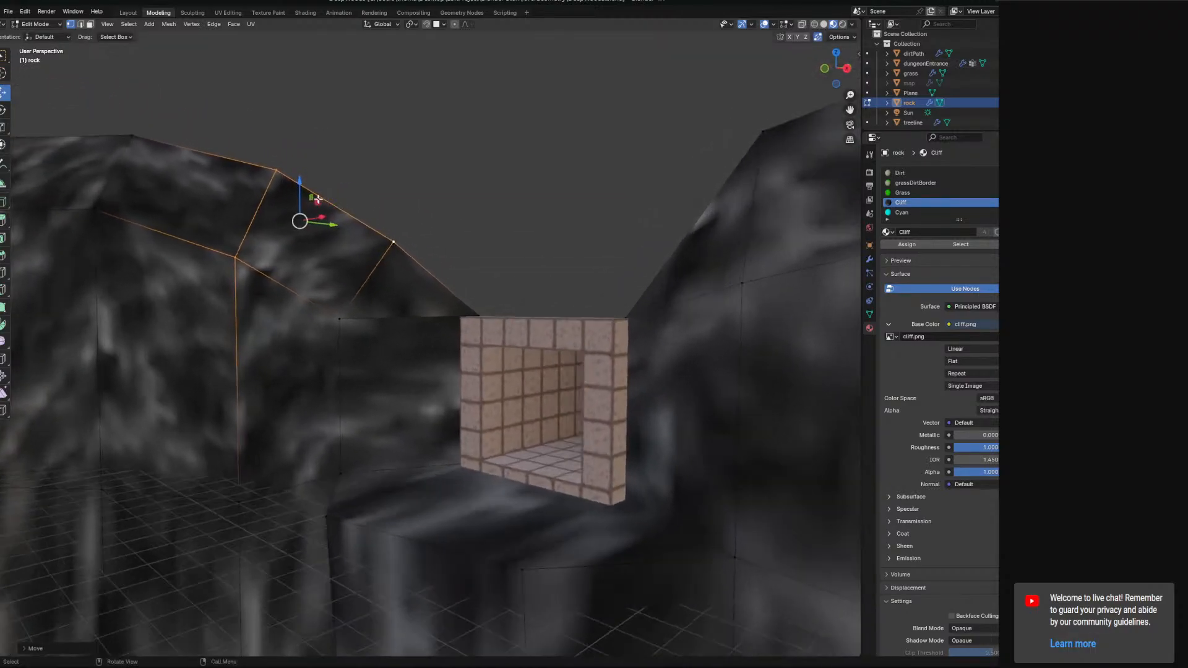
{"action": "left_click_drag", "start_coordinate": [307, 196], "coordinate": [300, 213]}
{"action": "key", "text": "z"}
{"action": "middle_click_drag", "start_coordinate": [299, 214], "coordinate": [347, 224]}
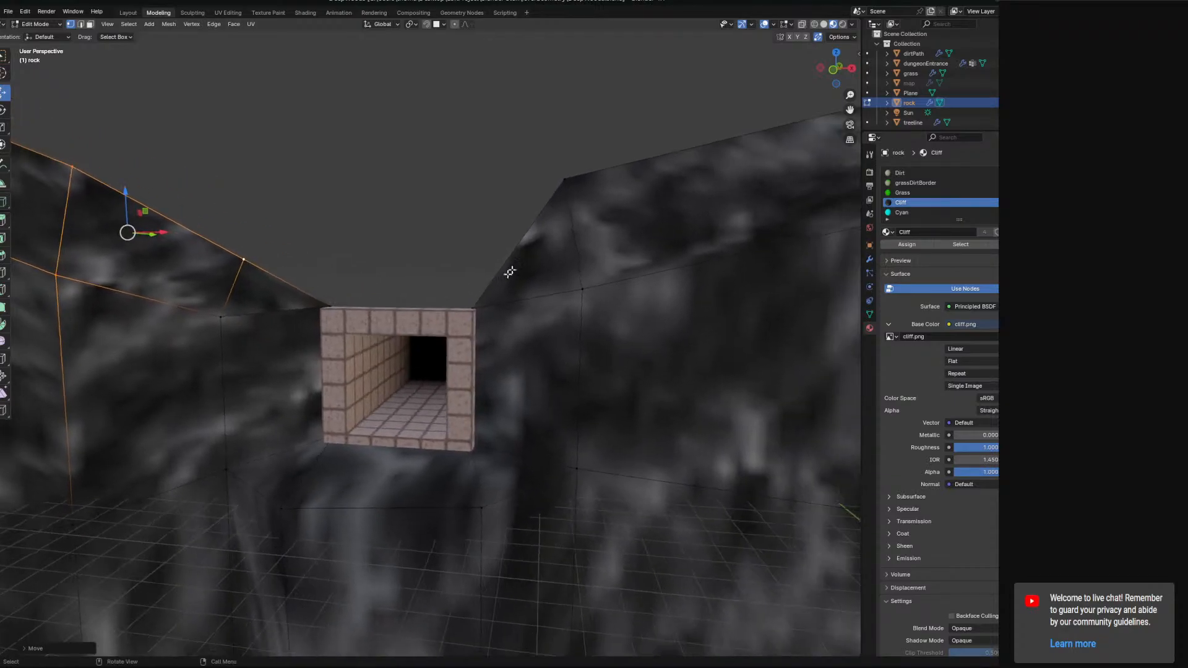
Select the ridge vertex right of the doorway and move it downward.
{"action": "left_click", "coordinate": [570, 183]}
{"action": "left_click", "coordinate": [585, 286], "text": "shift"}
{"action": "left_click_drag", "start_coordinate": [577, 199], "coordinate": [574, 223]}
{"action": "left_click", "coordinate": [565, 203]}
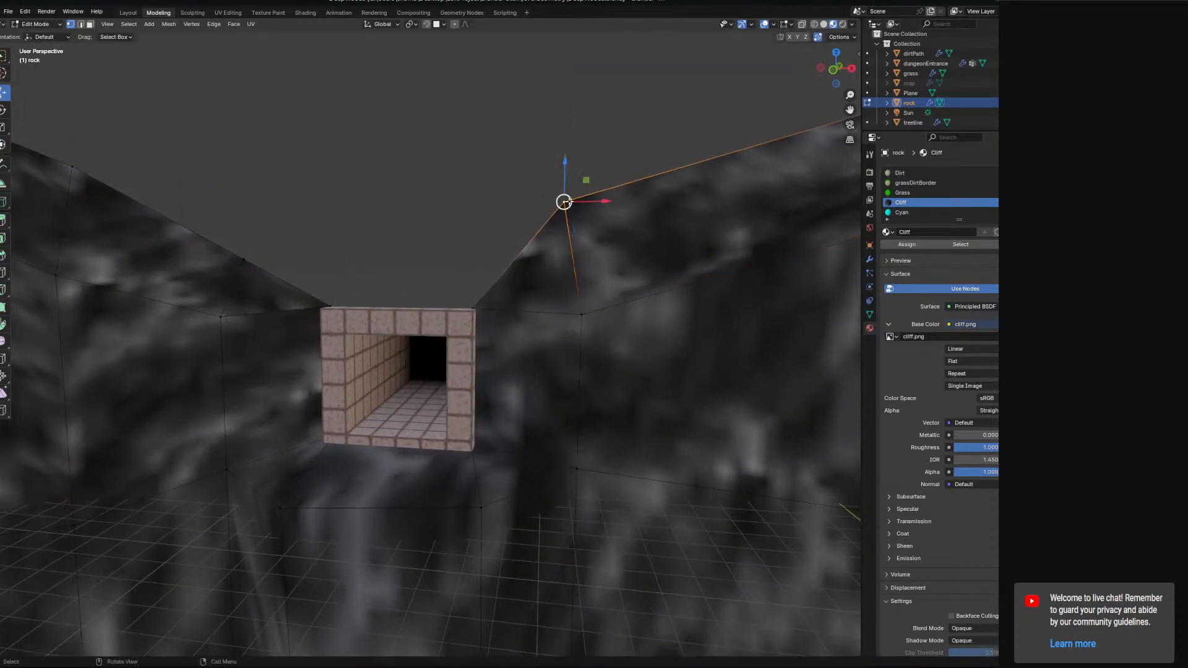
{"action": "left_click_drag", "start_coordinate": [561, 166], "coordinate": [562, 212]}
{"action": "middle_click_drag", "start_coordinate": [564, 213], "coordinate": [527, 272]}
Select the ground faces in front of the entrance and assign them the Grass material.
{"action": "scroll", "coordinate": [601, 256], "scroll_direction": "up", "scroll_amount": 5}
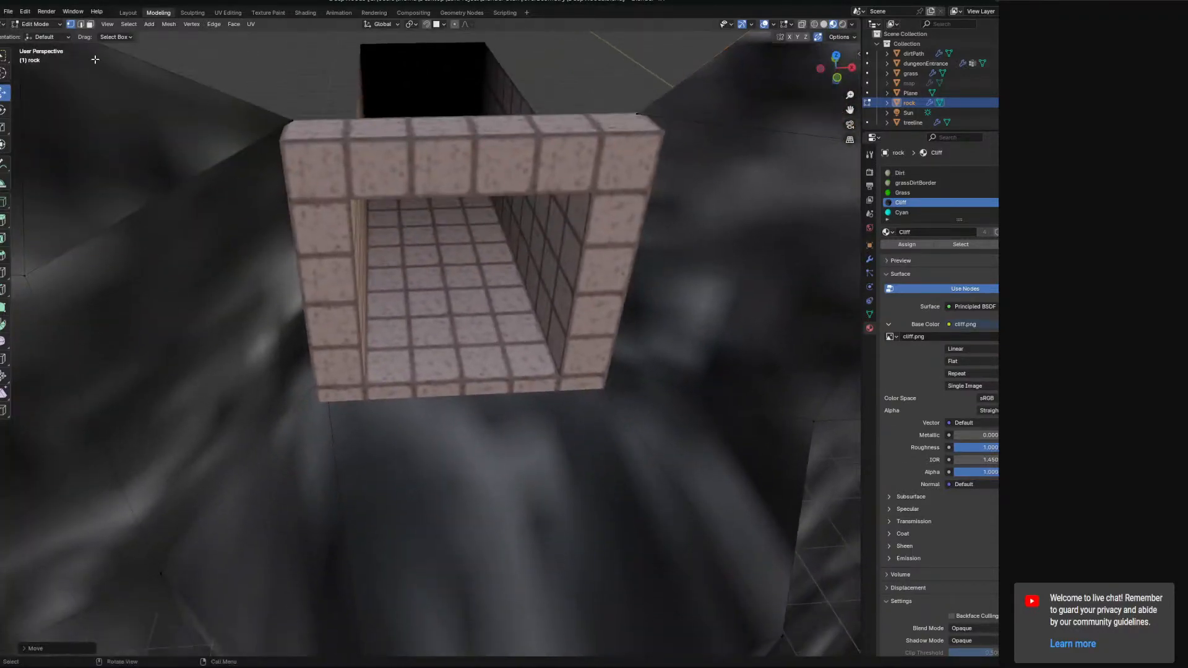
{"action": "left_click", "coordinate": [90, 25]}
{"action": "middle_click_drag", "start_coordinate": [379, 347], "coordinate": [411, 236], "text": "shift"}
{"action": "left_click", "coordinate": [356, 365]}
{"action": "left_click", "coordinate": [562, 362], "text": "shift"}
{"action": "left_click", "coordinate": [797, 339], "text": "shift"}
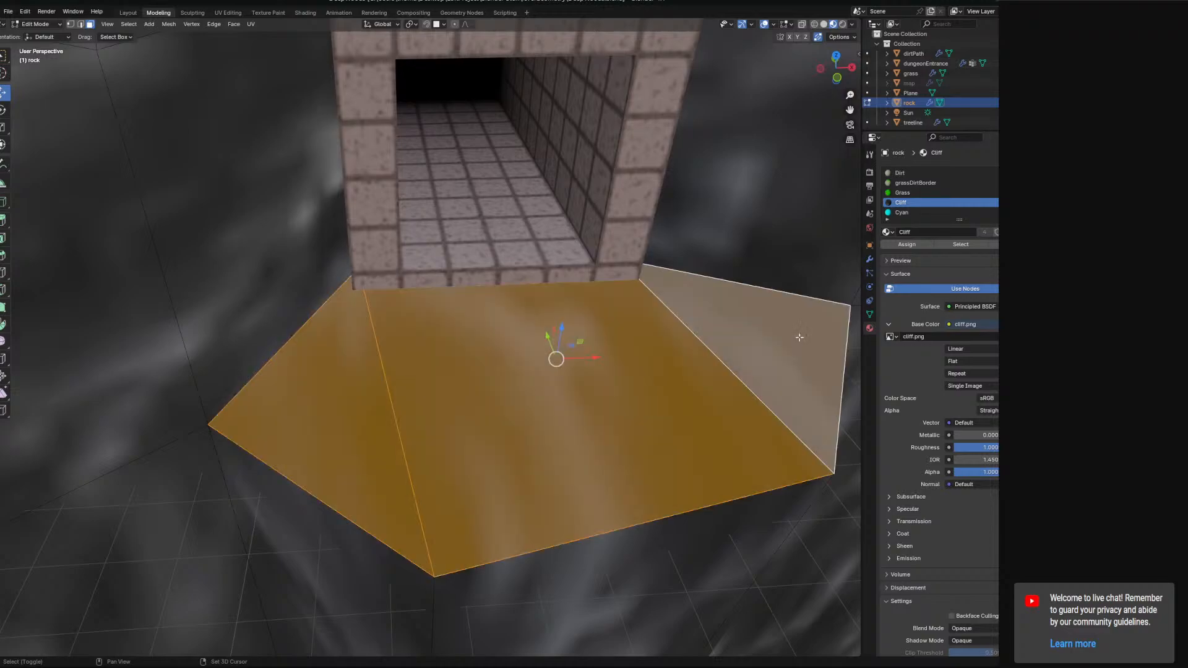
{"action": "left_click", "coordinate": [901, 193]}
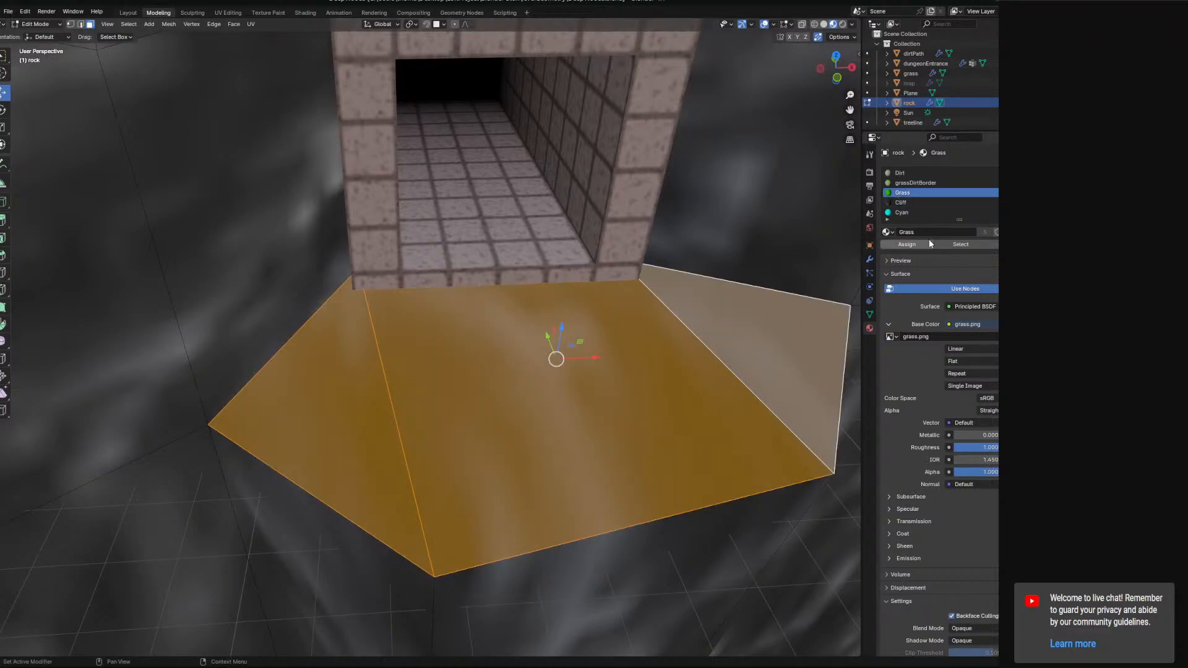
{"action": "left_click", "coordinate": [928, 243]}
UV unwrap the selected grass faces.
{"action": "middle_click_drag", "start_coordinate": [470, 235], "coordinate": [385, 198]}
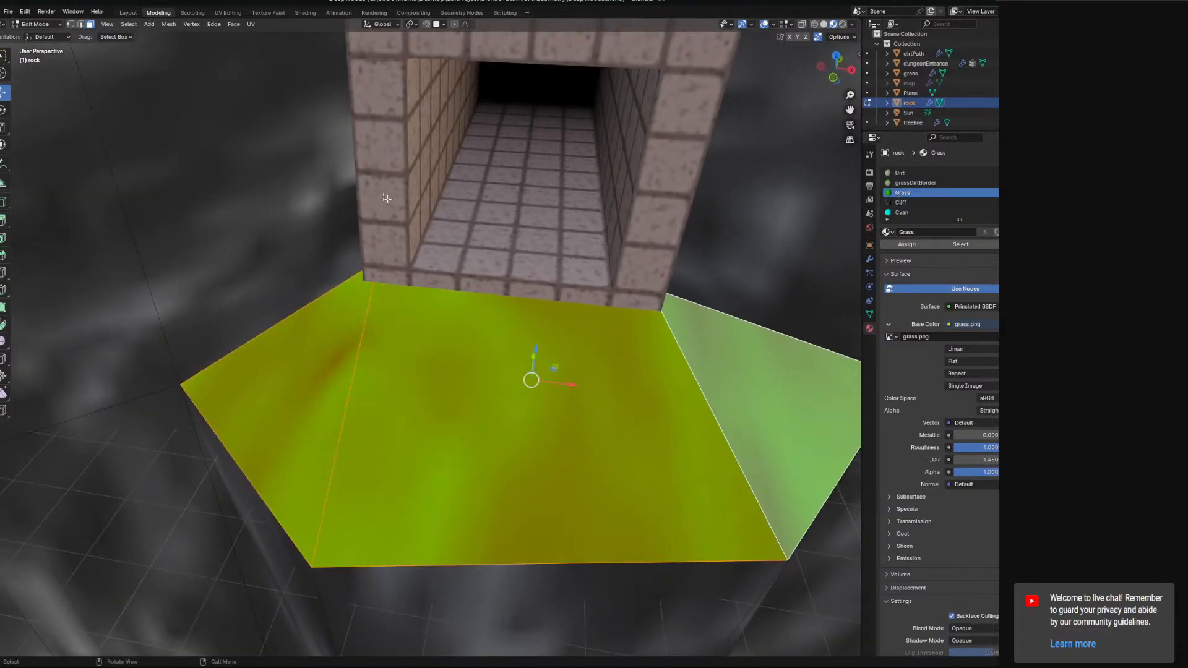
{"action": "left_click", "coordinate": [251, 24]}
{"action": "left_click", "coordinate": [276, 36]}
{"action": "mouse_move", "coordinate": [523, 362]}
{"action": "middle_mouse_down"}
{"action": "mouse_move", "coordinate": [540, 393]}
{"action": "mouse_move", "coordinate": [576, 392]}
{"action": "mouse_move", "coordinate": [545, 369]}
{"action": "mouse_move", "coordinate": [496, 377]}
{"action": "mouse_move", "coordinate": [528, 384]}
{"action": "mouse_move", "coordinate": [510, 380]}
{"action": "middle_mouse_up"}
{"action": "scroll", "coordinate": [470, 373], "scroll_direction": "down", "scroll_amount": 3}
{"action": "scroll", "coordinate": [510, 380], "scroll_direction": "up", "scroll_amount": 2}
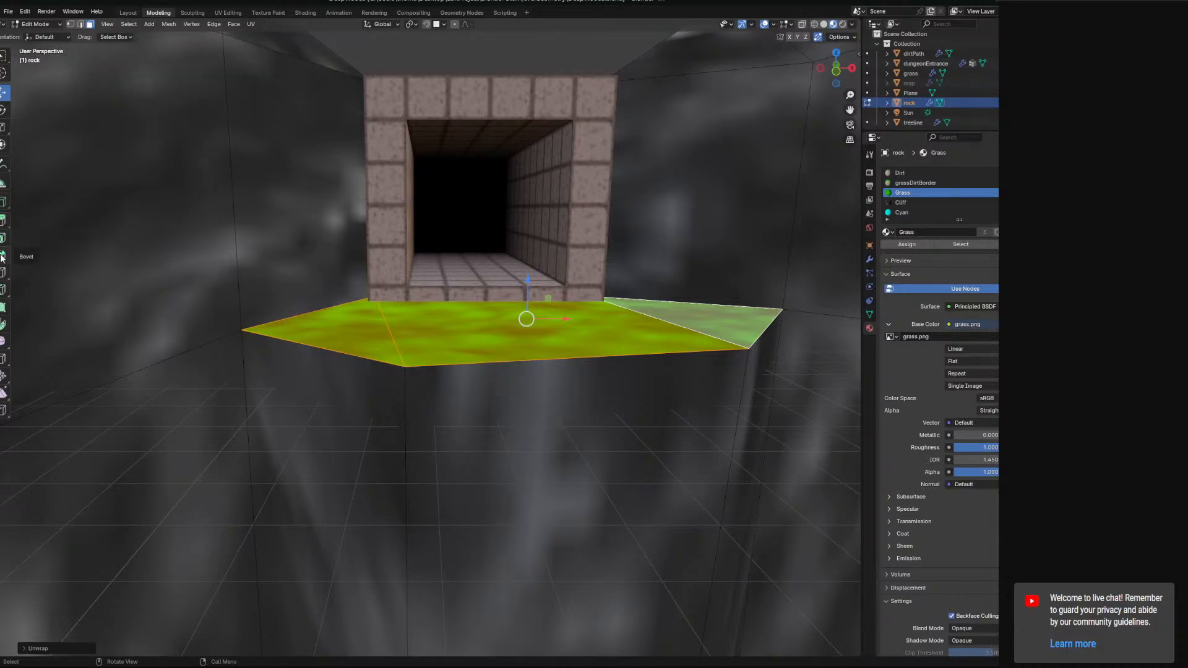
Try to bevel the grass patch's outer edges with the Bevel tool.
{"action": "left_click", "coordinate": [80, 24]}
{"action": "left_click", "coordinate": [346, 344]}
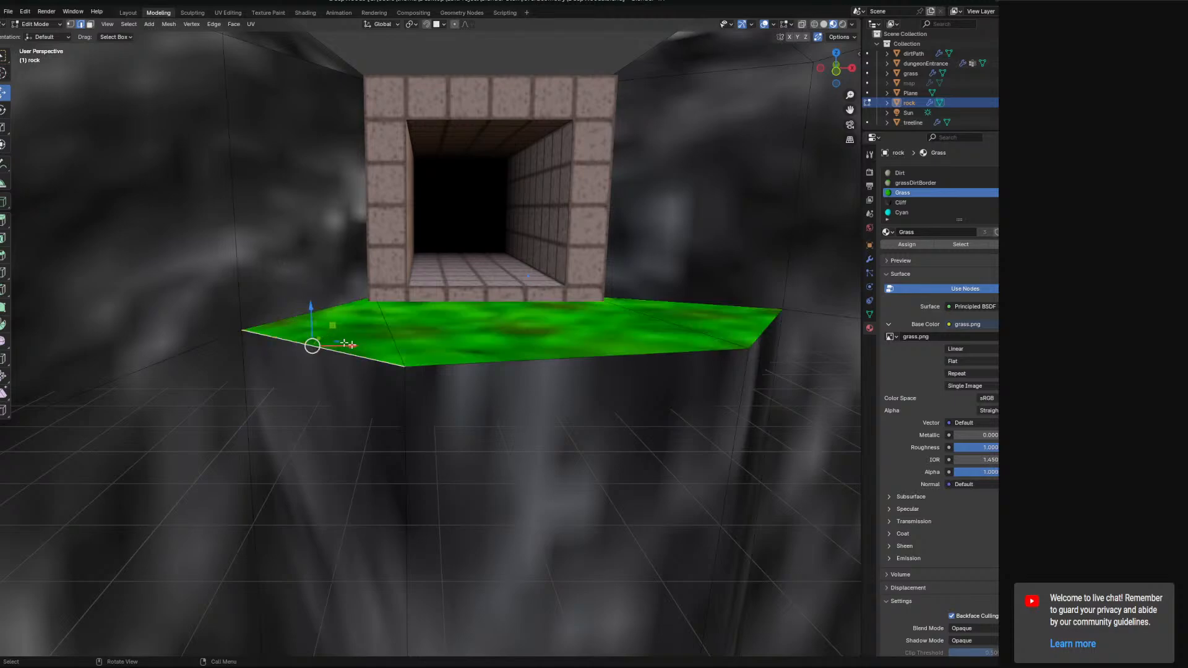
{"action": "left_click", "coordinate": [711, 350], "text": "shift"}
{"action": "left_click", "coordinate": [766, 331], "text": "shift"}
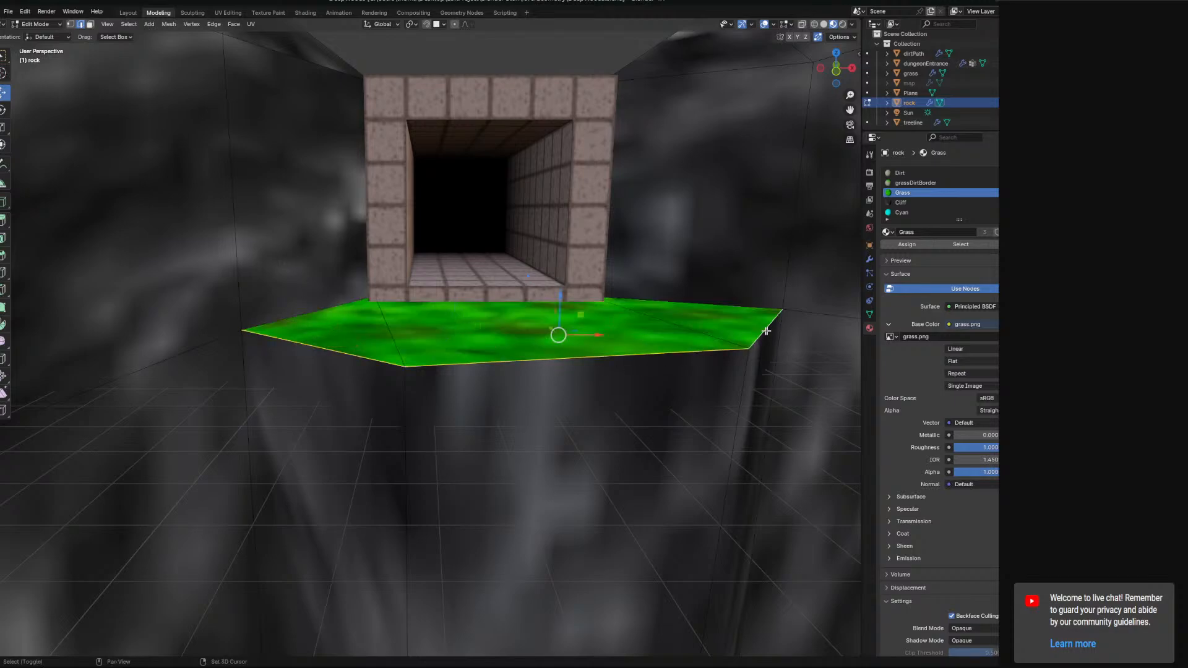
{"action": "left_click", "coordinate": [3, 257]}
{"action": "left_click_drag", "start_coordinate": [579, 322], "coordinate": [630, 301]}
{"action": "middle_click_drag", "start_coordinate": [630, 302], "coordinate": [706, 365]}
{"action": "left_click", "coordinate": [39, 649]}
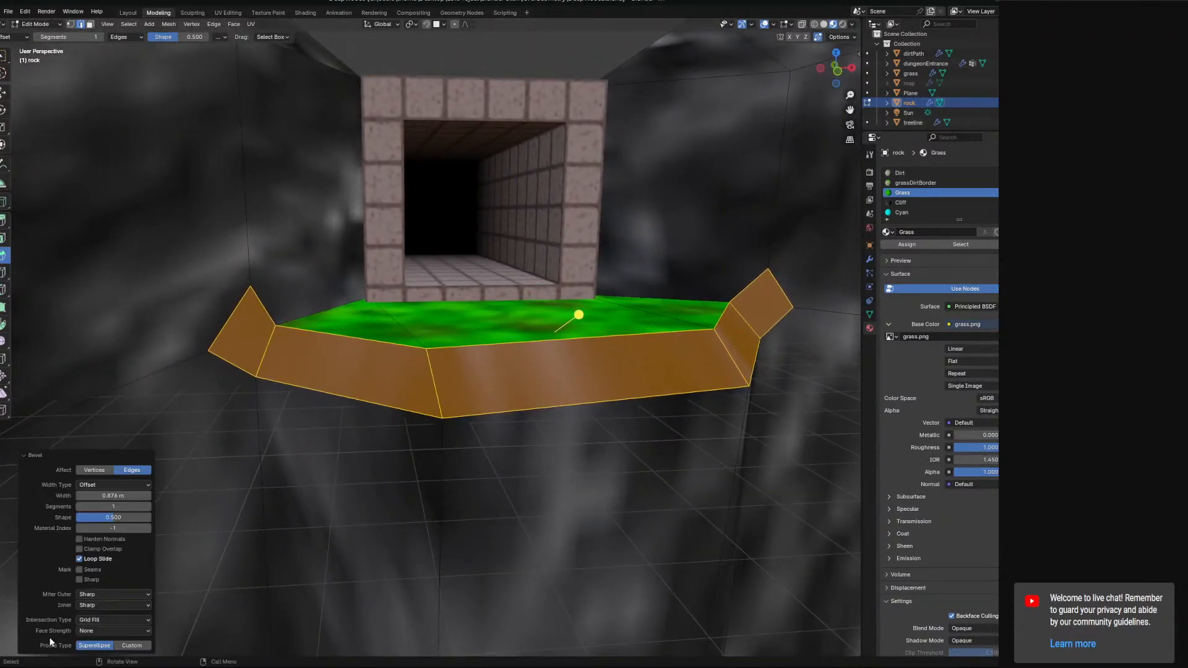
Adjust the bevel's Affect, Loop Slide and Miter Outer Patch options, then undo the bevel.
{"action": "left_click", "coordinate": [99, 470]}
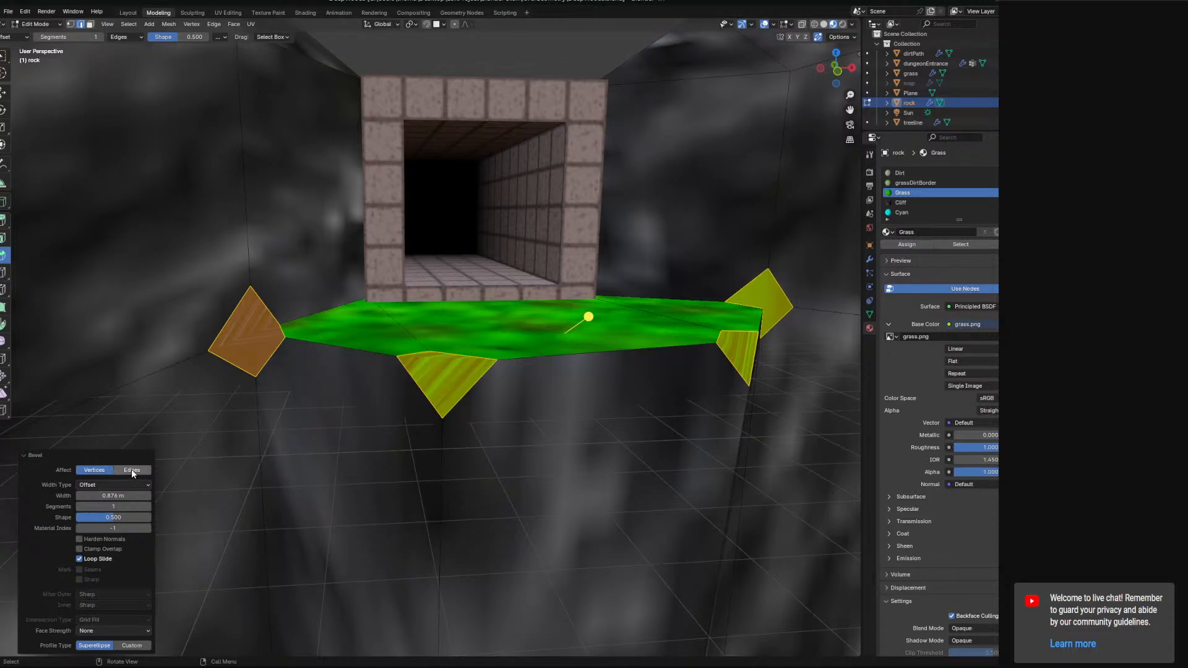
{"action": "left_click", "coordinate": [131, 470]}
{"action": "left_click", "coordinate": [117, 483]}
{"action": "left_click", "coordinate": [117, 484]}
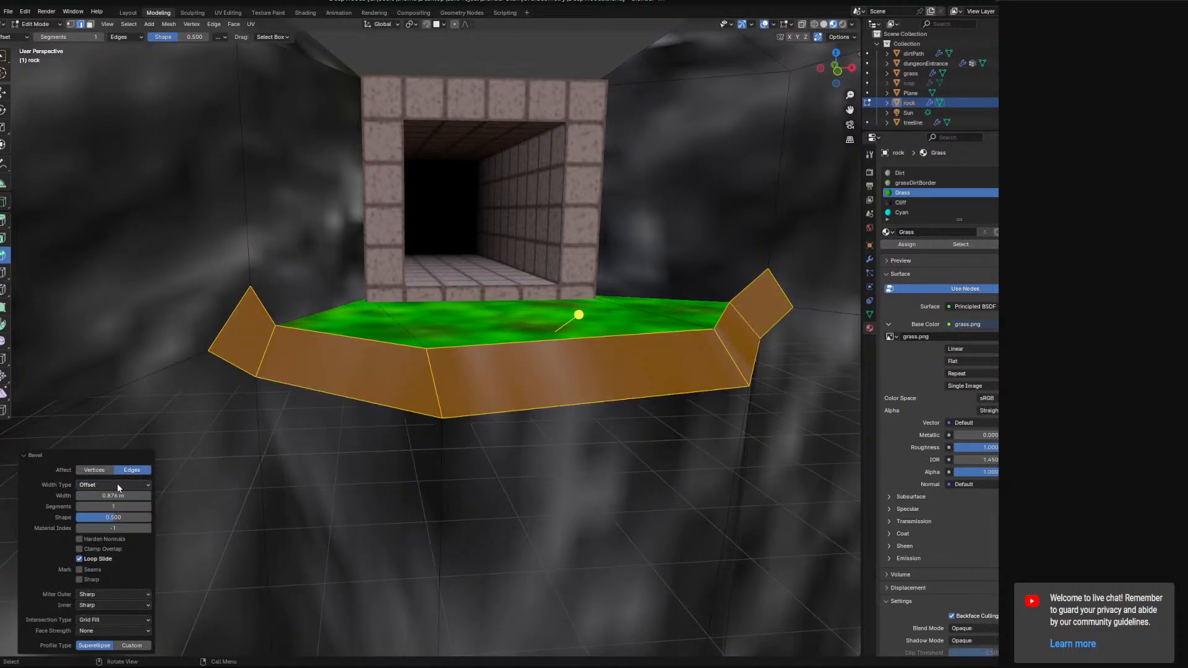
{"action": "left_click", "coordinate": [79, 559]}
{"action": "left_click", "coordinate": [79, 559]}
{"action": "left_click", "coordinate": [79, 549]}
{"action": "left_click", "coordinate": [79, 549]}
{"action": "left_click", "coordinate": [90, 594]}
{"action": "left_click", "coordinate": [95, 617]}
{"action": "left_click", "coordinate": [93, 595]}
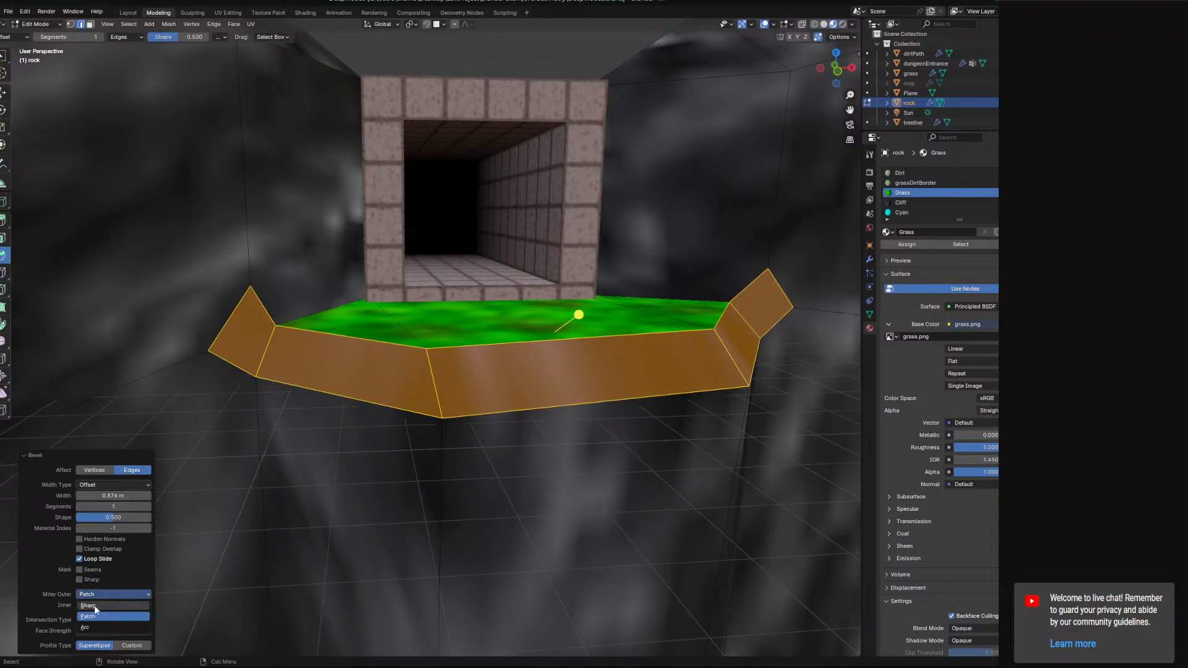
{"action": "left_click", "coordinate": [95, 625]}
{"action": "left_click", "coordinate": [94, 594]}
{"action": "key", "text": "ctrl+z"}
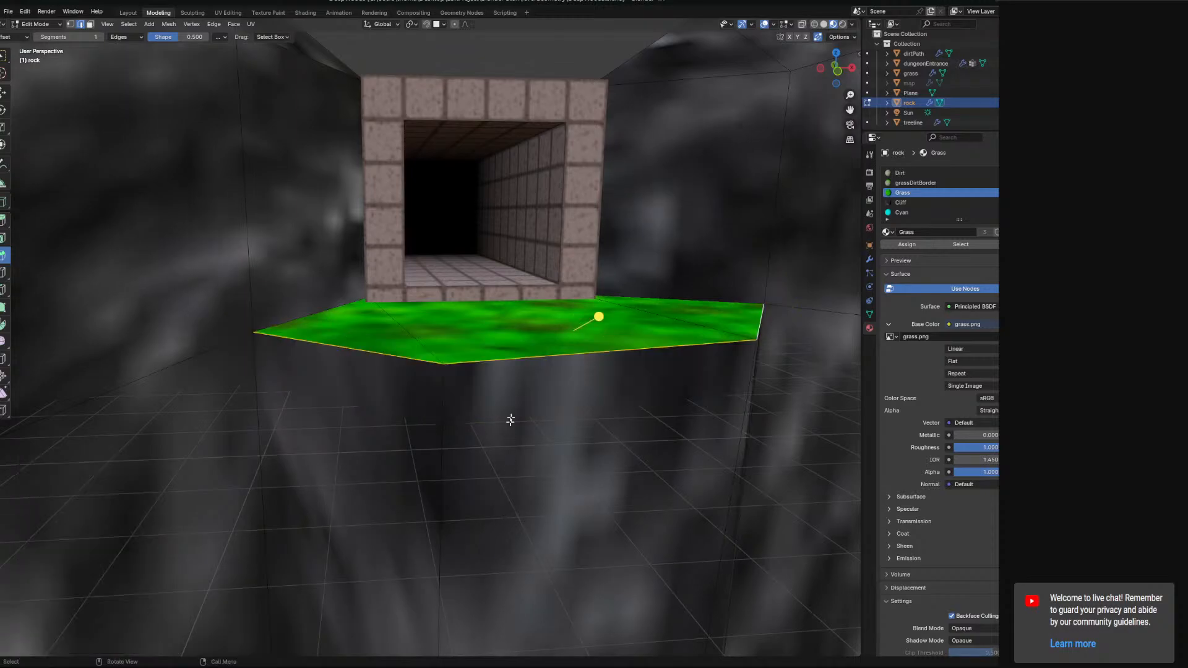
{"action": "right_click", "coordinate": [534, 369]}
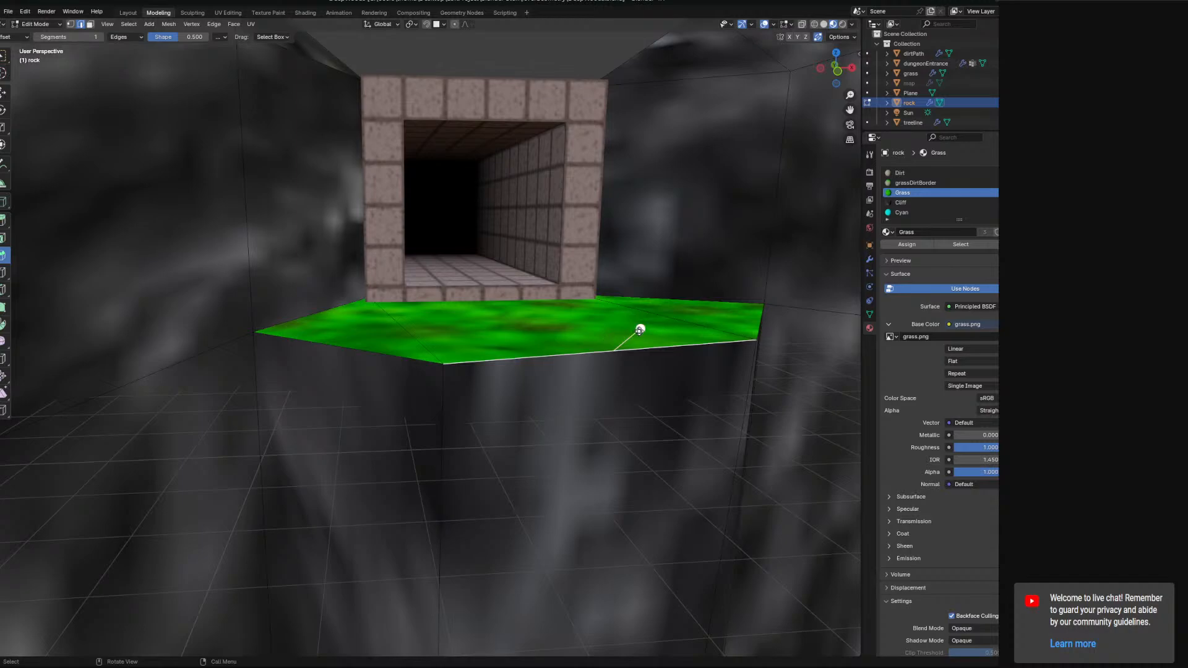
{"action": "left_click_drag", "start_coordinate": [640, 331], "coordinate": [695, 316]}
{"action": "key", "text": "ctrl+z"}
{"action": "middle_click_drag", "start_coordinate": [673, 327], "coordinate": [649, 334]}
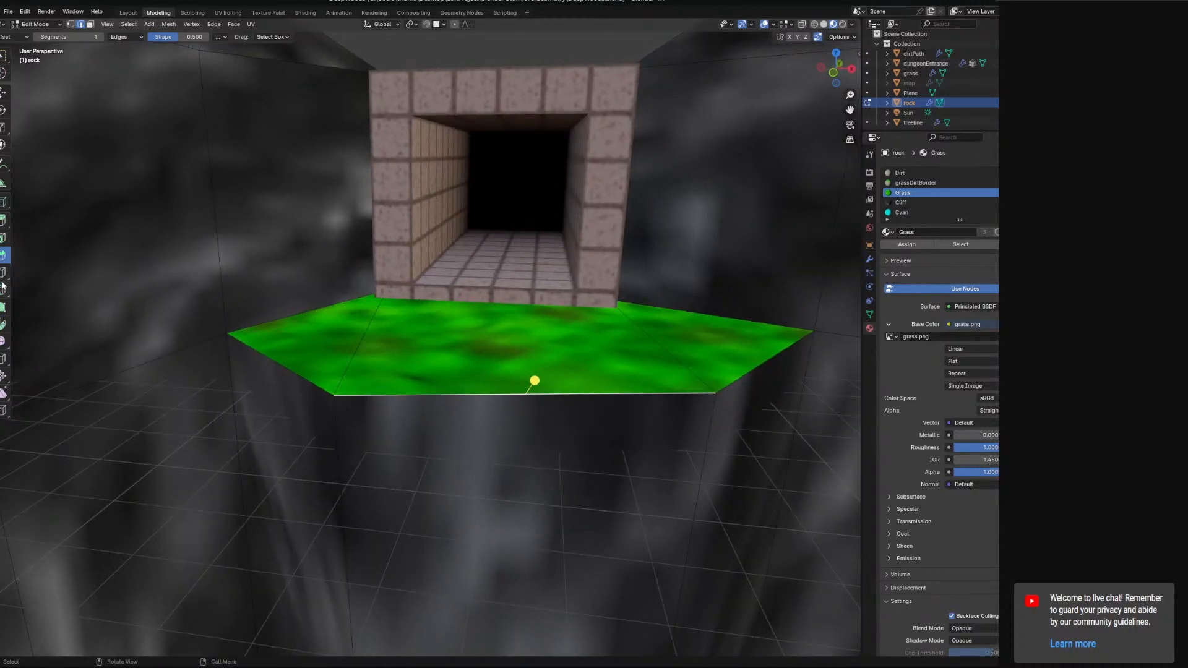
Select the grass patch faces in front of the entrance.
{"action": "left_click", "coordinate": [167, 344]}
{"action": "left_click", "coordinate": [298, 365]}
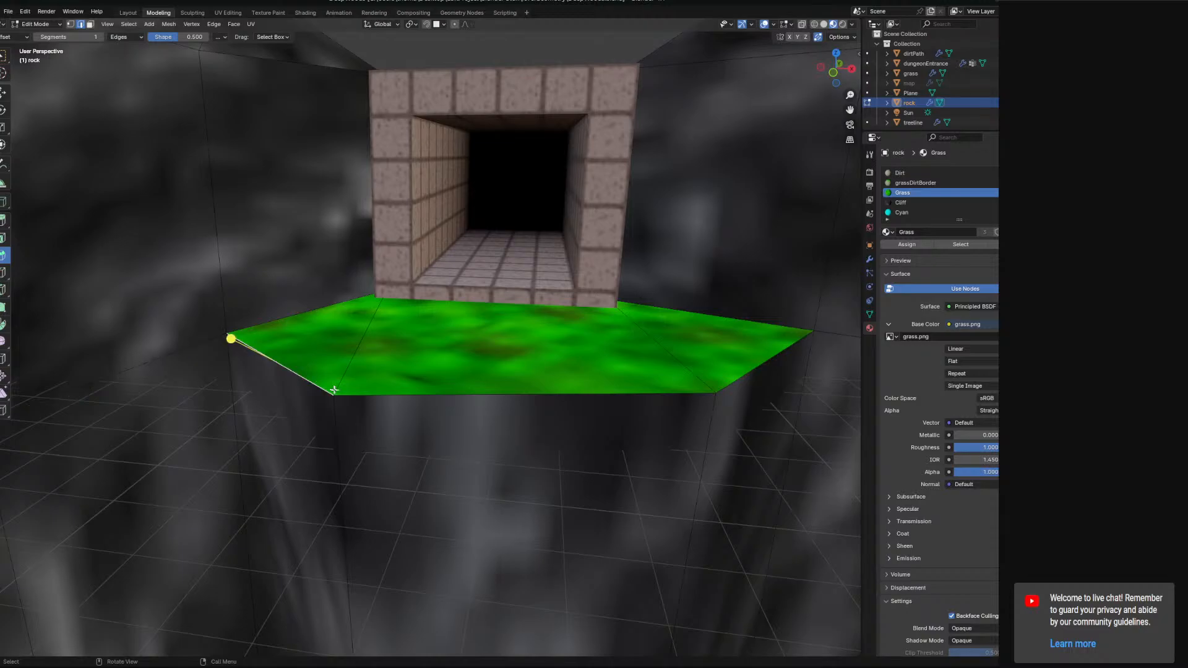
{"action": "mouse_move", "coordinate": [450, 429]}
{"action": "middle_mouse_down"}
{"action": "mouse_move", "coordinate": [483, 425]}
{"action": "mouse_move", "coordinate": [453, 417]}
{"action": "middle_mouse_up"}
{"action": "left_click", "coordinate": [561, 357], "text": "shift"}
{"action": "left_click", "coordinate": [750, 340], "text": "shift"}
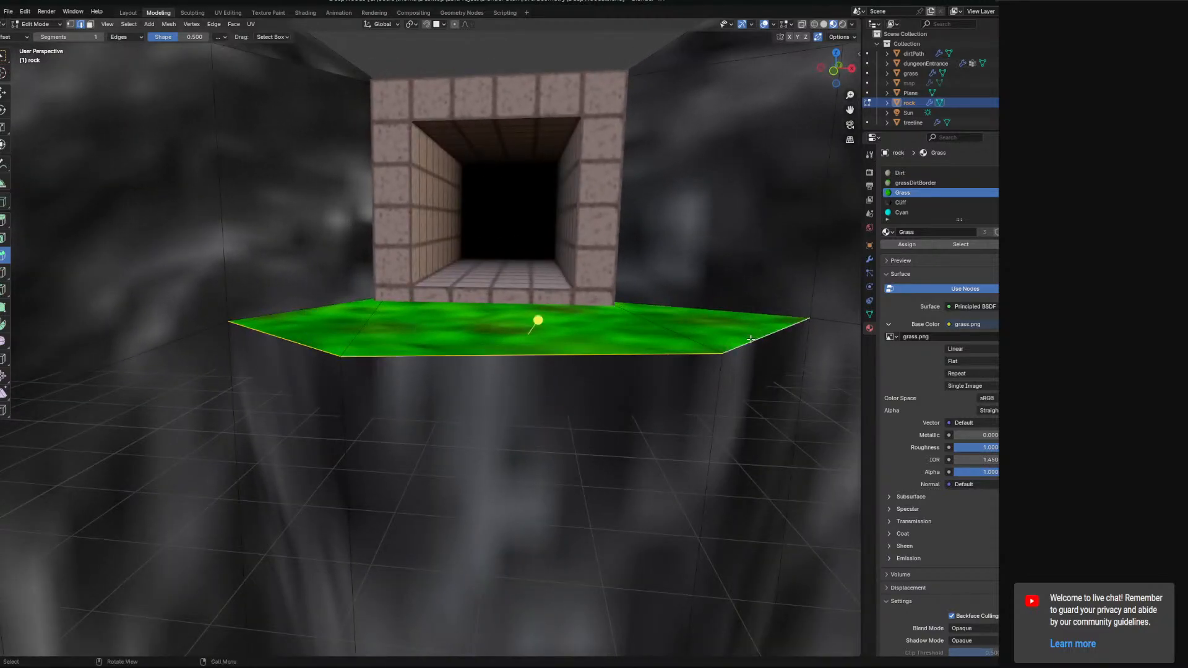
{"action": "middle_click_drag", "start_coordinate": [67, 288], "coordinate": [165, 348]}
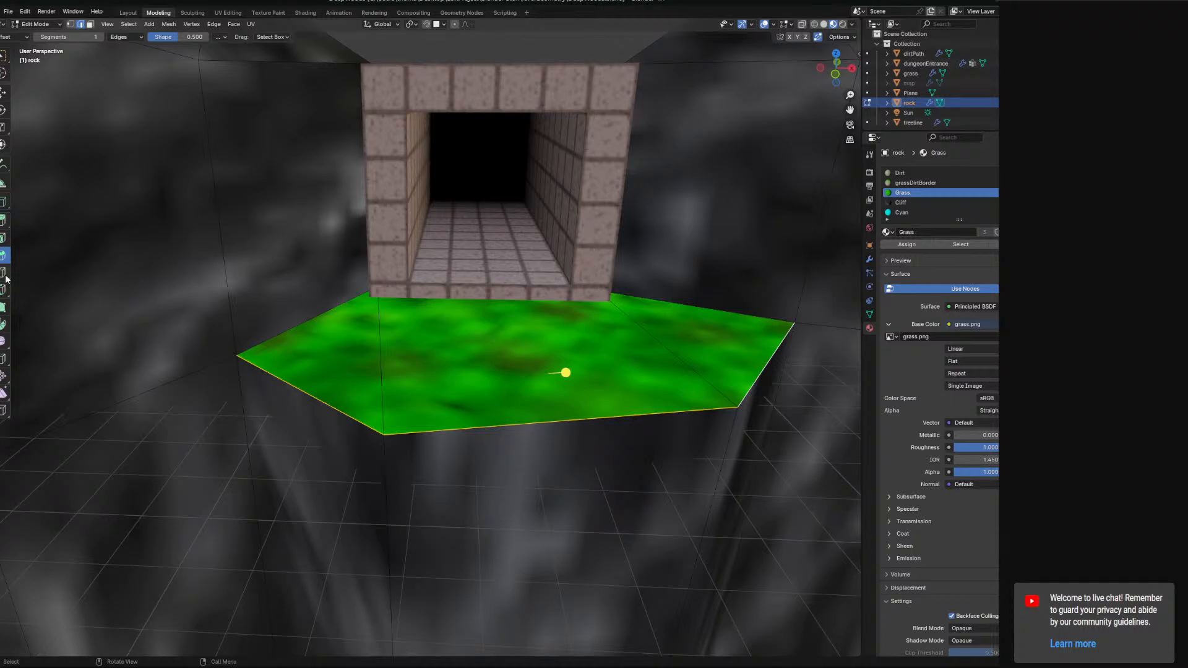
{"action": "left_click", "coordinate": [91, 24]}
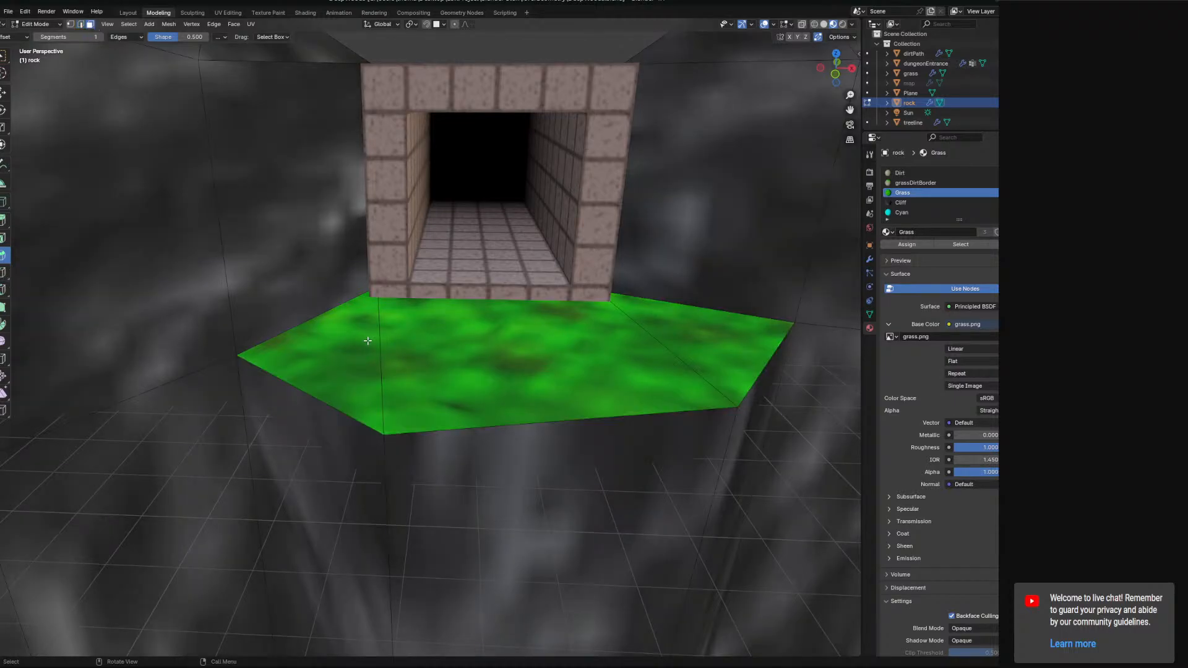
{"action": "left_click", "coordinate": [365, 340]}
{"action": "left_click", "coordinate": [616, 350], "text": "shift"}
{"action": "left_click", "coordinate": [672, 348], "text": "shift"}
{"action": "mouse_move", "coordinate": [669, 348]}
{"action": "middle_mouse_down"}
{"action": "mouse_move", "coordinate": [643, 323]}
{"action": "mouse_move", "coordinate": [657, 347]}
{"action": "middle_mouse_up"}
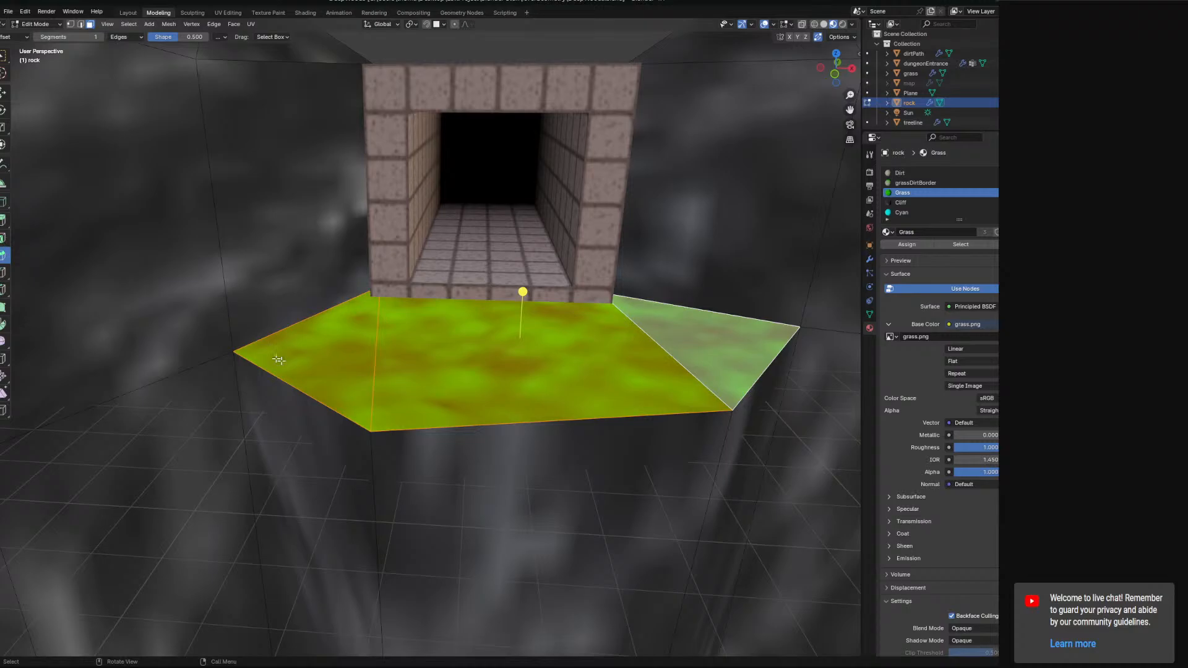
{"action": "middle_click_drag", "start_coordinate": [278, 359], "coordinate": [272, 396]}
Knife-cut a line from the grass patch's left corner down and across the cliff face beneath it.
{"action": "left_click", "coordinate": [9, 295]}
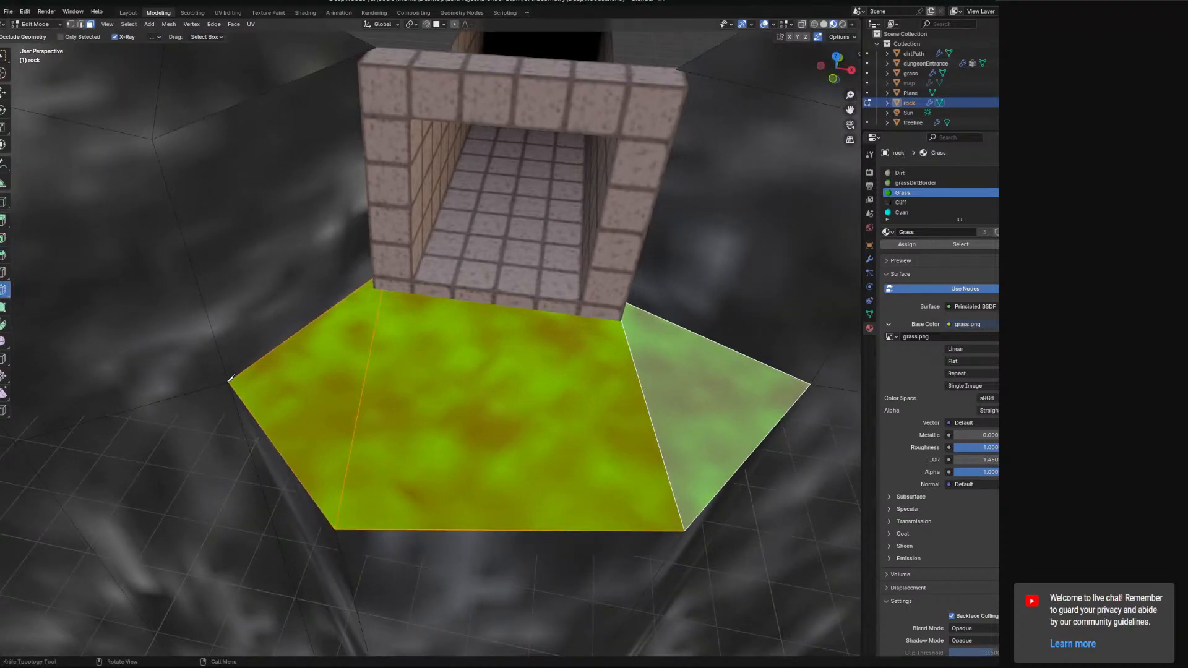
{"action": "left_click", "coordinate": [229, 381]}
{"action": "key", "text": "Escape"}
{"action": "middle_click_drag", "start_coordinate": [351, 472], "coordinate": [48, 294]}
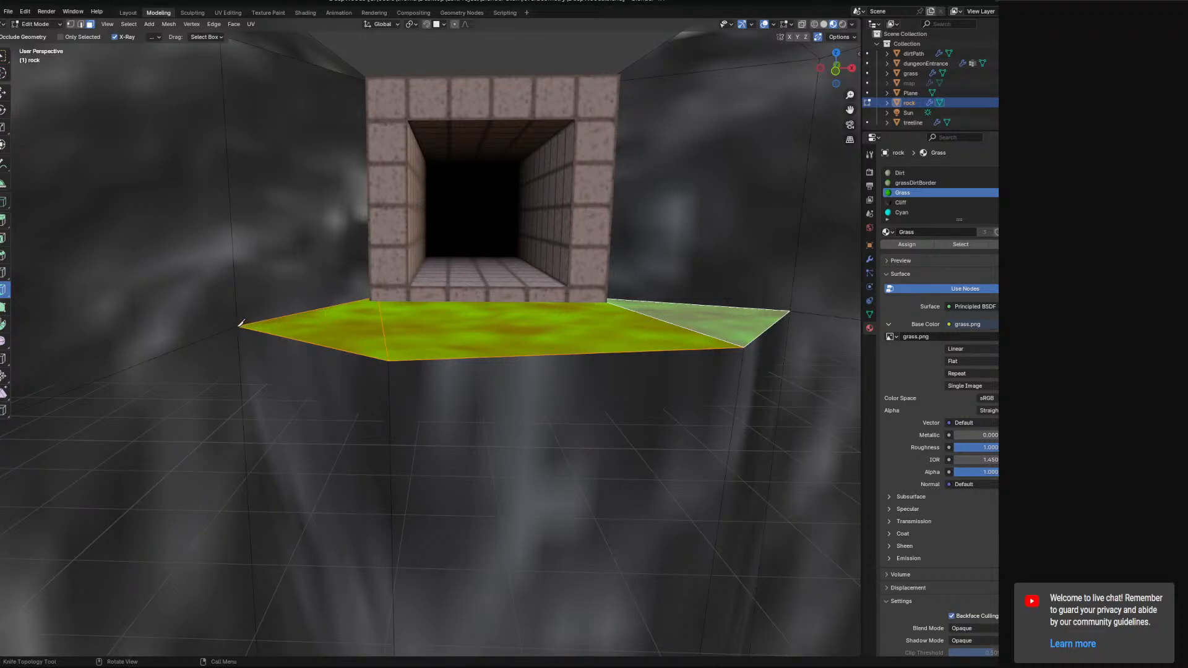
{"action": "left_click", "coordinate": [240, 325]}
{"action": "left_click", "coordinate": [390, 411]}
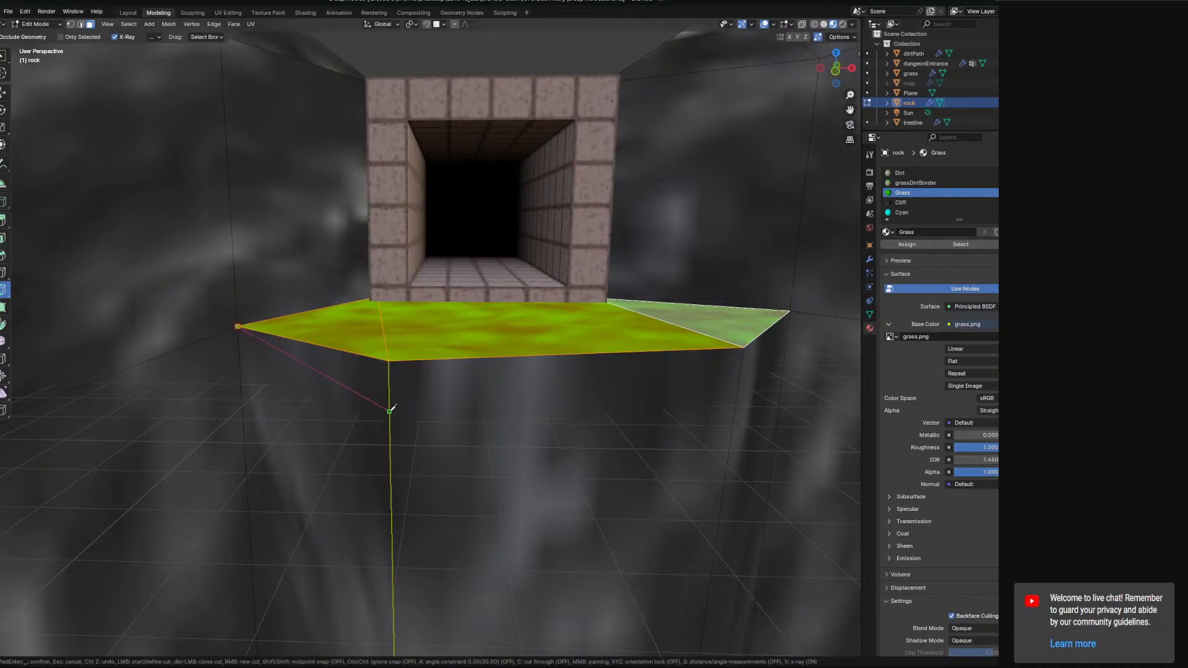
{"action": "left_click", "coordinate": [736, 403]}
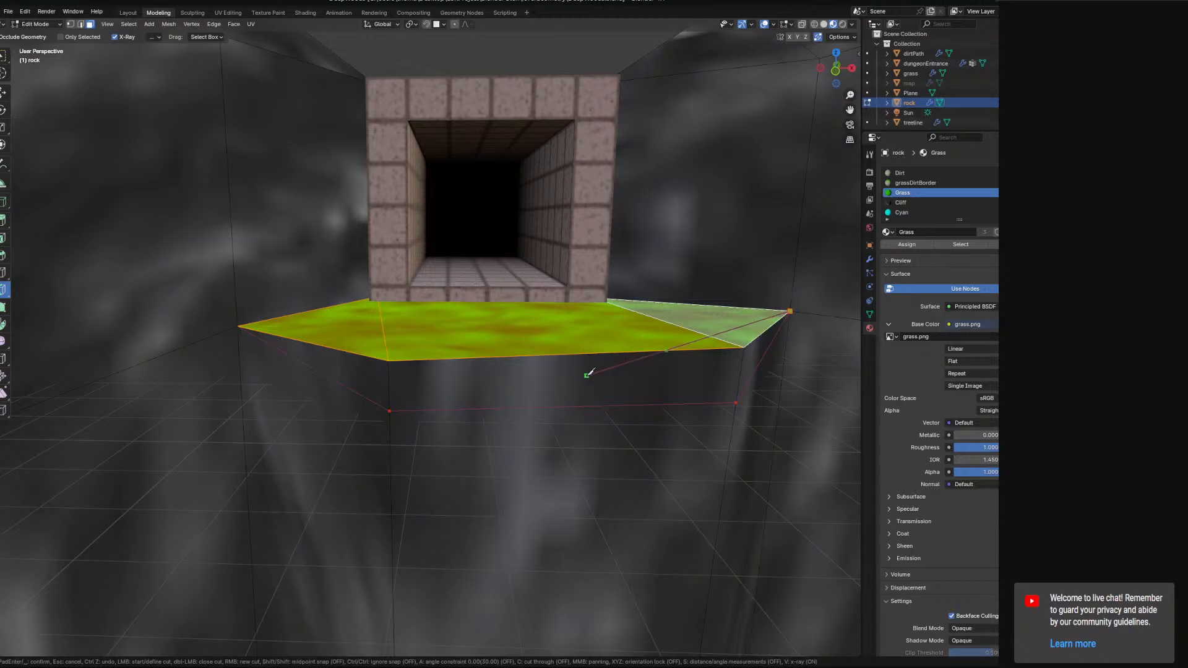
{"action": "key", "text": "Return"}
Move the corner and new cut vertices to shape the dirt edge below the grass patch.
{"action": "mouse_move", "coordinate": [646, 381]}
{"action": "middle_mouse_down"}
{"action": "mouse_move", "coordinate": [625, 370]}
{"action": "mouse_move", "coordinate": [654, 380]}
{"action": "middle_mouse_up"}
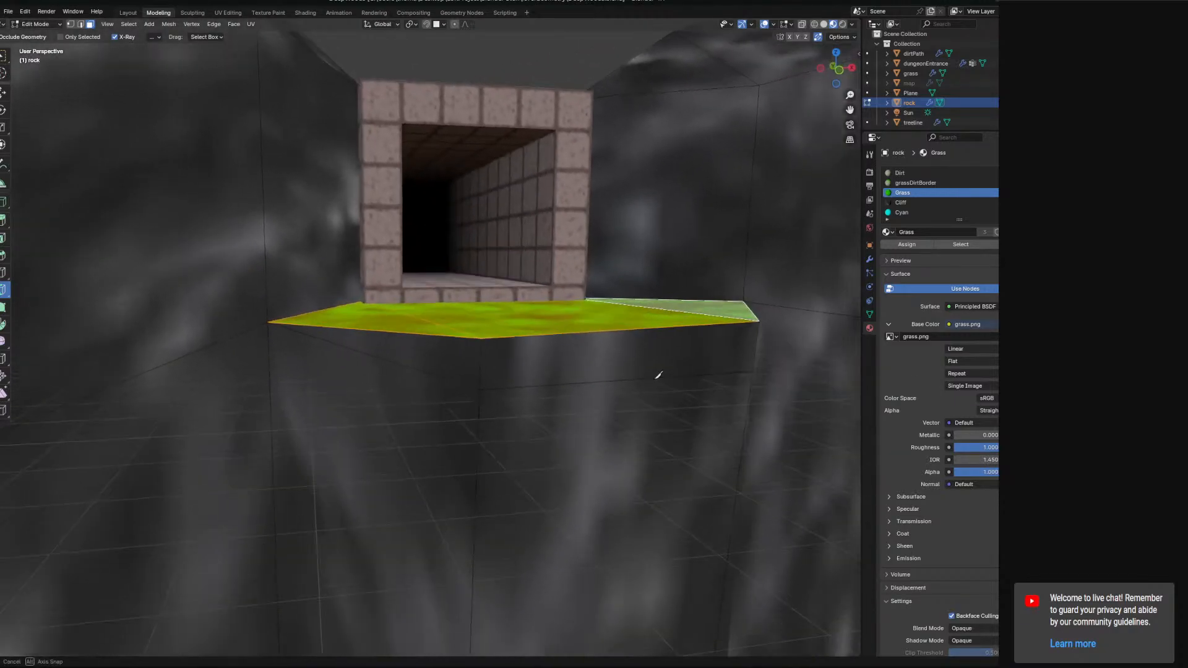
{"action": "left_click", "coordinate": [70, 24]}
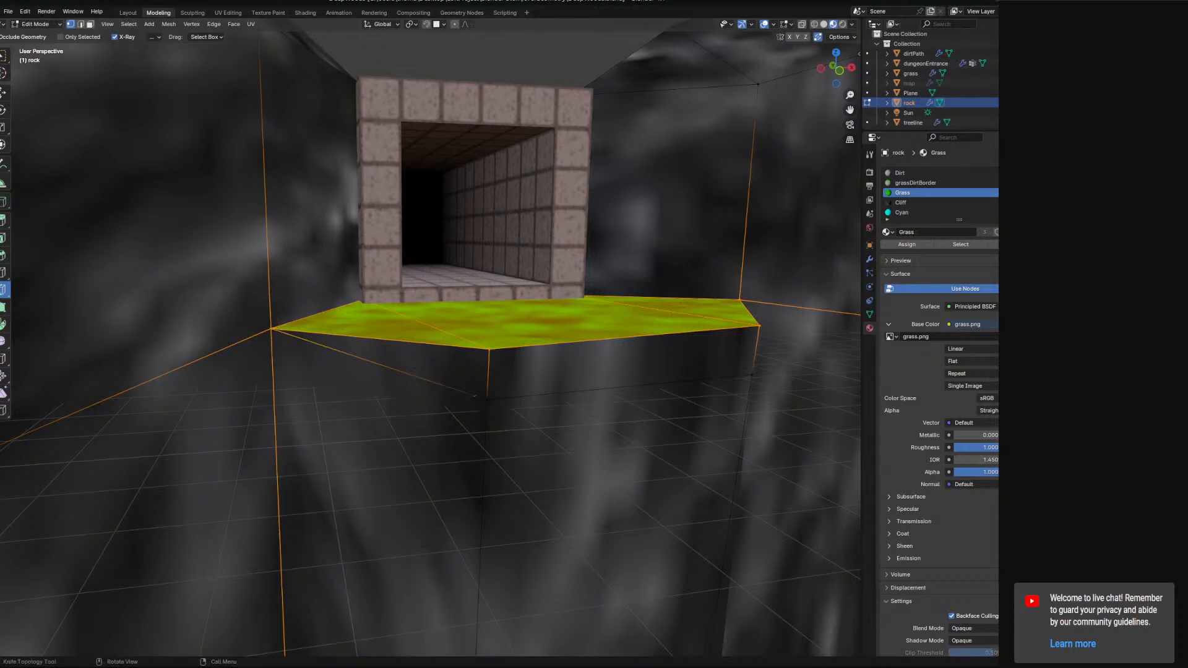
{"action": "left_click", "coordinate": [4, 75]}
{"action": "left_click", "coordinate": [271, 329]}
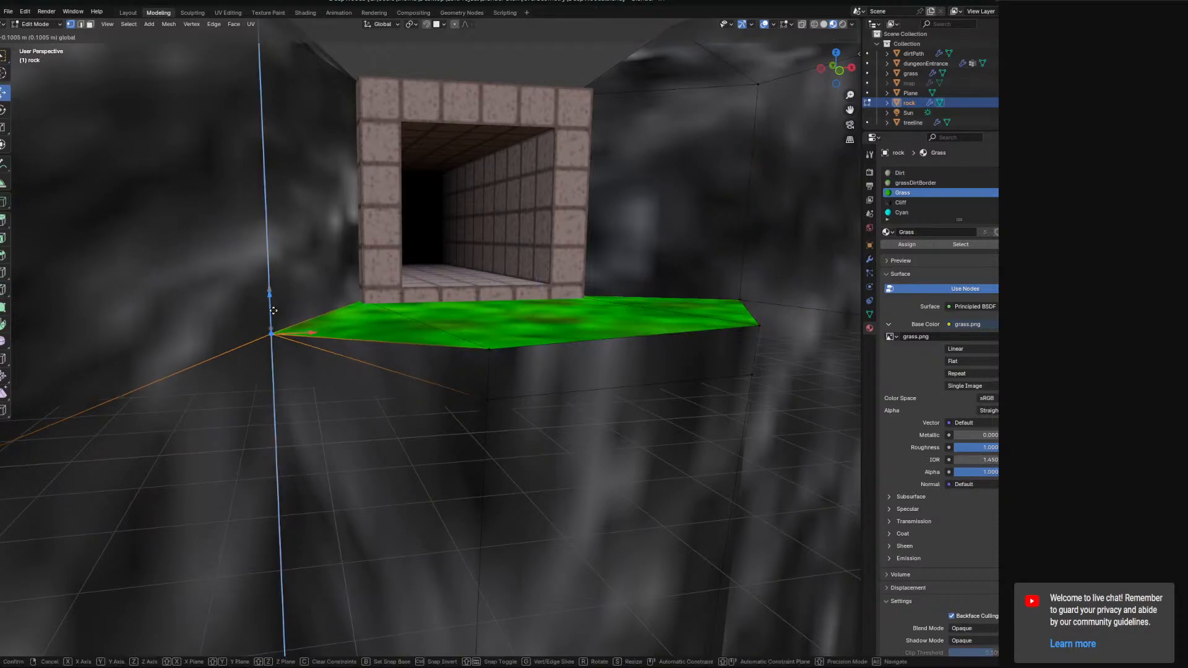
{"action": "left_click", "coordinate": [488, 399]}
{"action": "left_click_drag", "start_coordinate": [487, 361], "coordinate": [487, 372]}
{"action": "middle_click_drag", "start_coordinate": [659, 391], "coordinate": [597, 401]}
{"action": "left_click", "coordinate": [623, 432]}
{"action": "left_click_drag", "start_coordinate": [628, 402], "coordinate": [629, 405]}
{"action": "middle_click_drag", "start_coordinate": [463, 416], "coordinate": [511, 409]}
{"action": "left_click", "coordinate": [436, 407], "text": "shift"}
{"action": "middle_click_drag", "start_coordinate": [582, 403], "coordinate": [526, 383], "text": "shift"}
{"action": "left_click_drag", "start_coordinate": [538, 346], "coordinate": [539, 360]}
Select the dirt side faces below the grass patch and UV unwrap them.
{"action": "left_click", "coordinate": [90, 25]}
{"action": "left_click", "coordinate": [343, 363]}
{"action": "left_click", "coordinate": [647, 366], "text": "shift"}
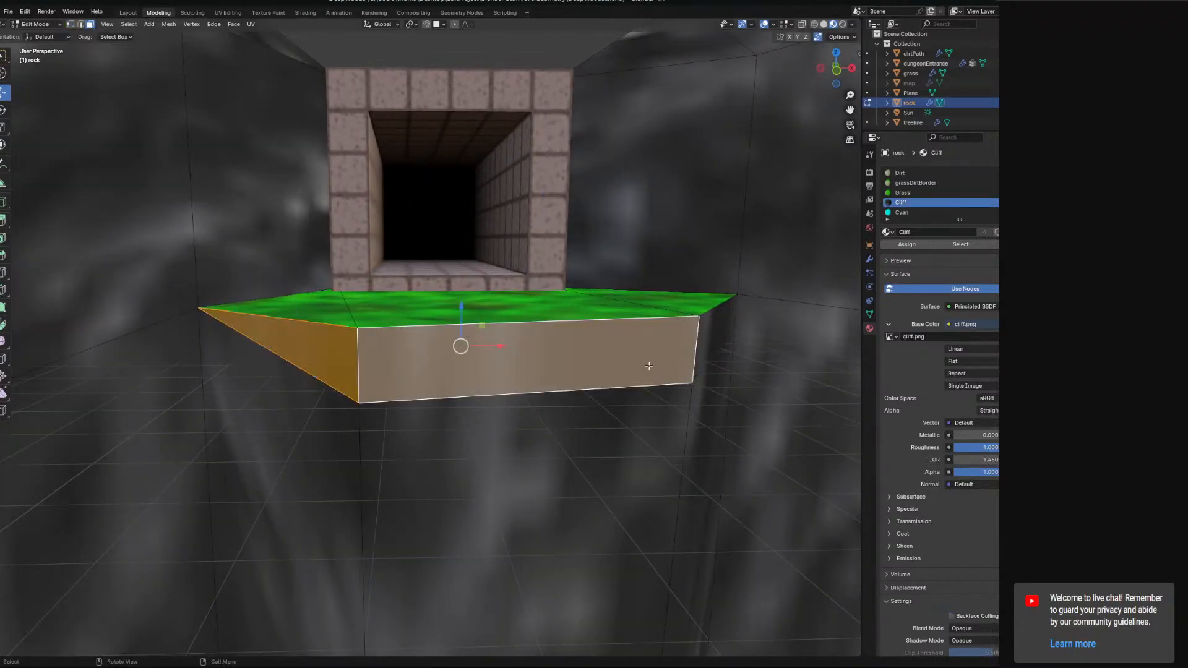
{"action": "middle_click_drag", "start_coordinate": [647, 366], "coordinate": [631, 378]}
{"action": "left_click", "coordinate": [677, 376], "text": "shift"}
{"action": "middle_click_drag", "start_coordinate": [513, 366], "coordinate": [427, 294]}
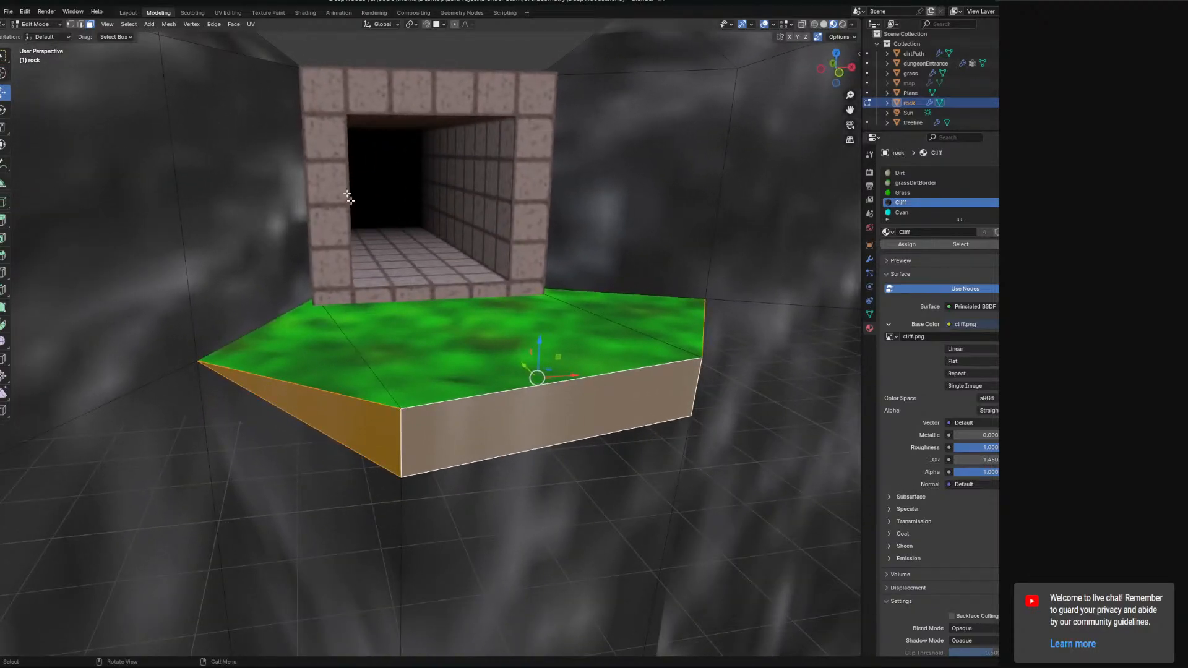
{"action": "left_click", "coordinate": [251, 24]}
{"action": "left_click", "coordinate": [269, 36]}
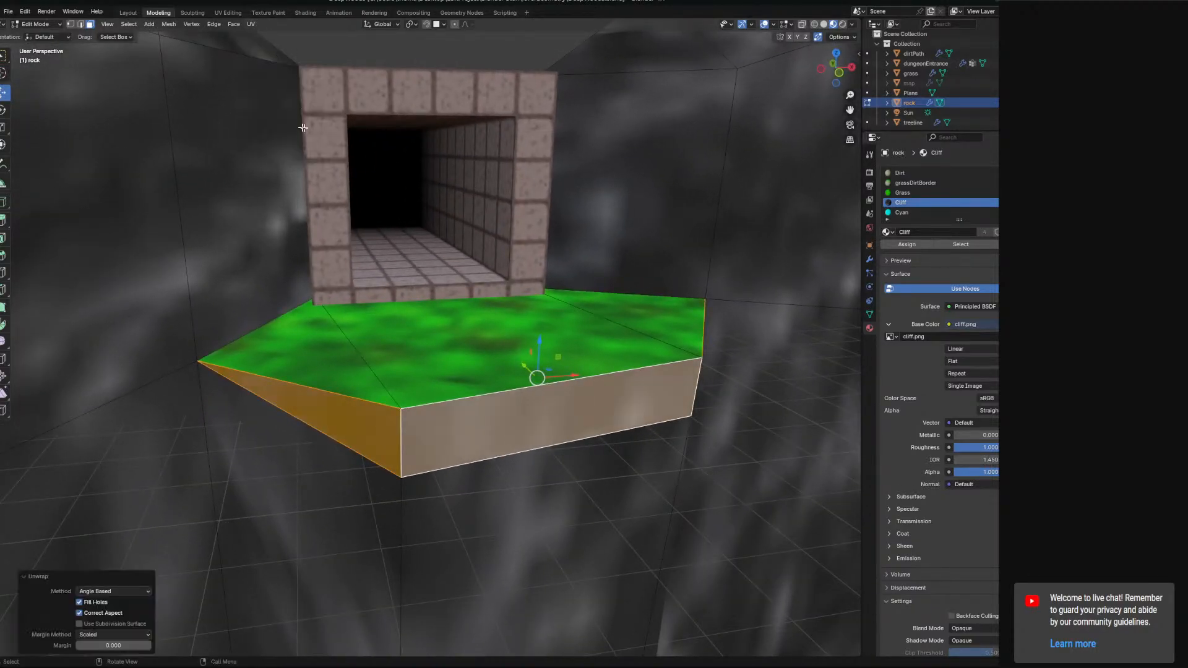
Switch to the UV Editing workspace and show grassDirtEdge.png in the UV editor.
{"action": "left_click", "coordinate": [239, 14]}
{"action": "scroll", "coordinate": [181, 321], "scroll_direction": "down", "scroll_amount": 2}
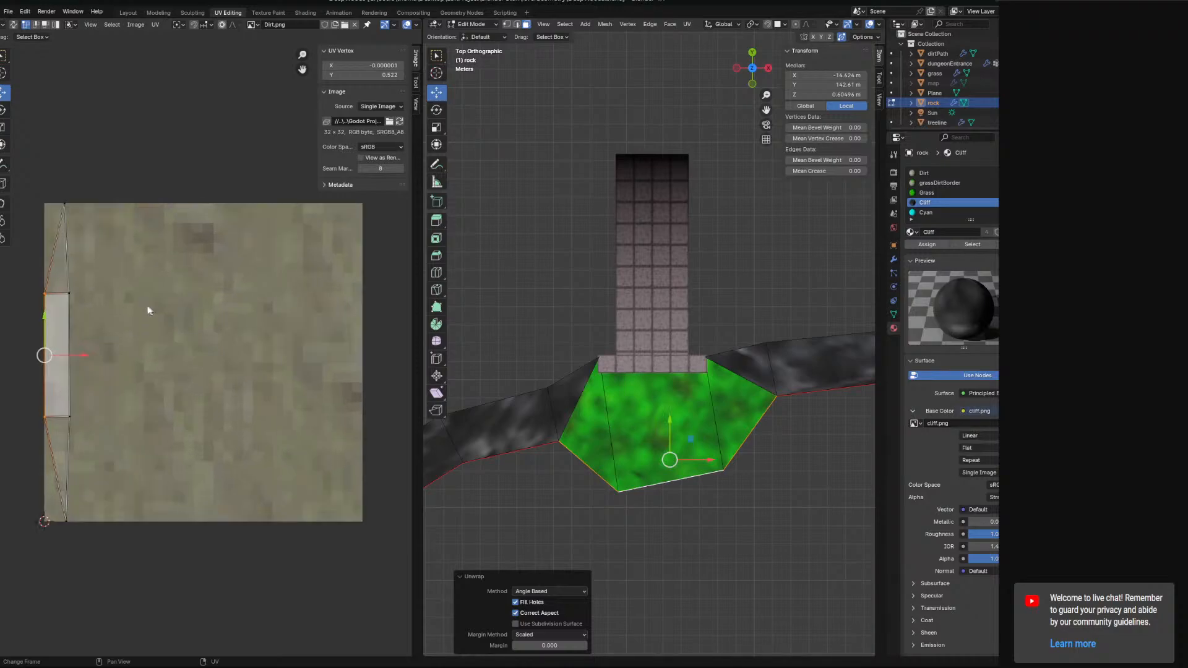
{"action": "left_click", "coordinate": [252, 25]}
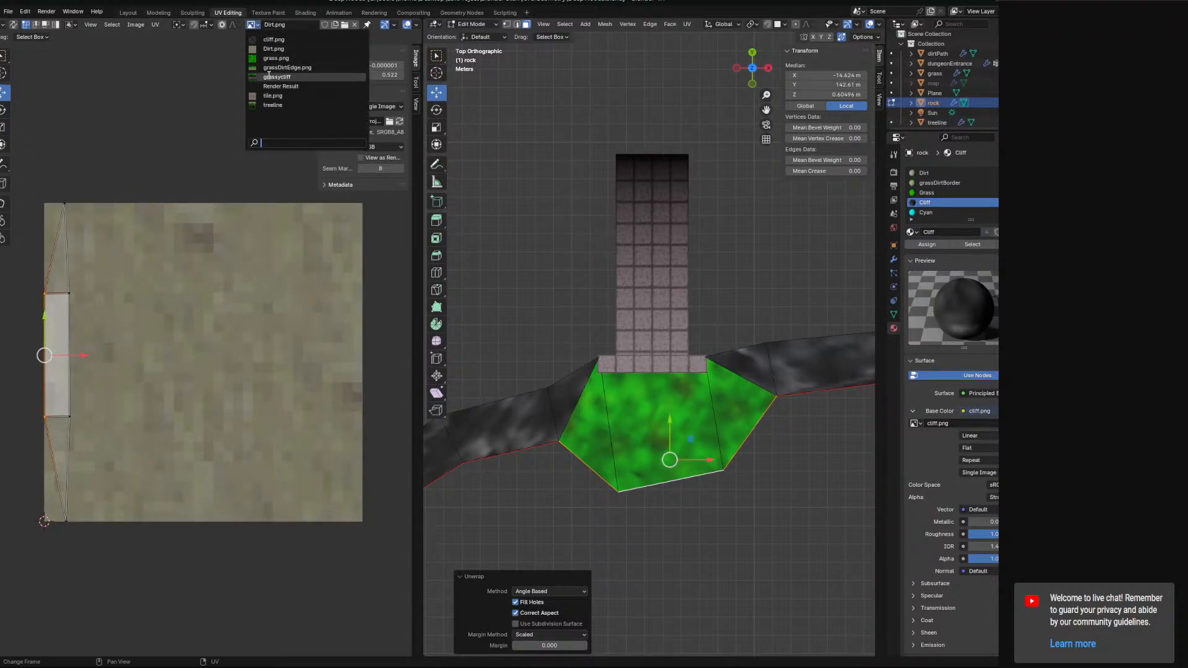
{"action": "left_click", "coordinate": [266, 100]}
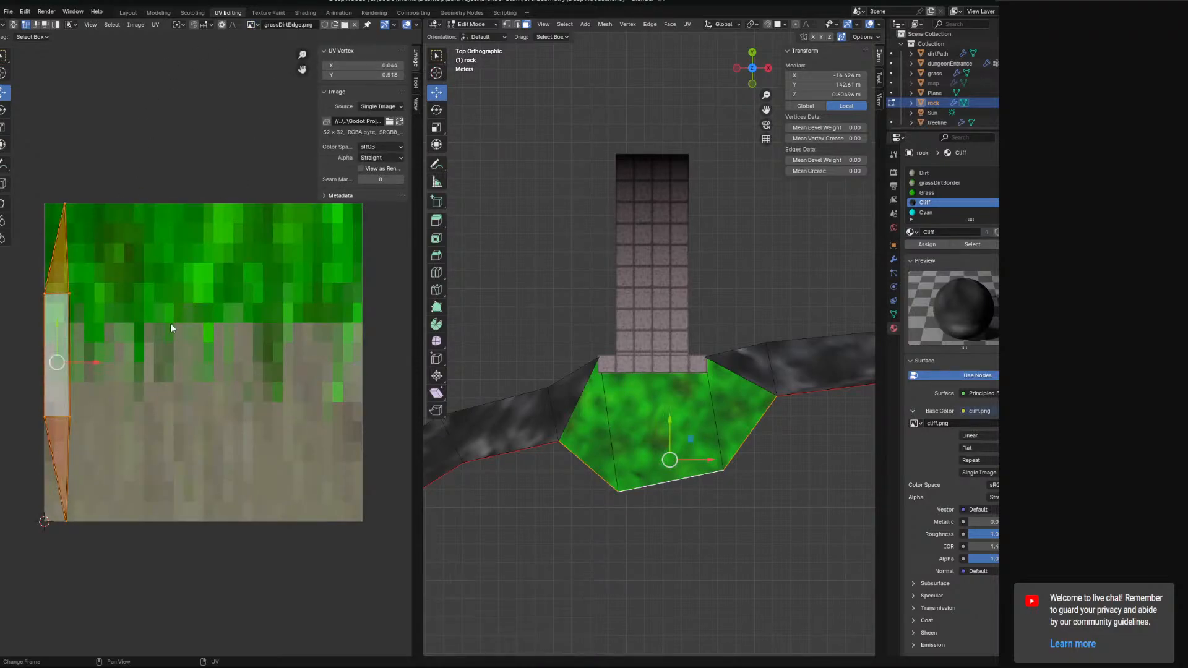
Rotate the dirt faces' UV island to lie horizontally, shift it along X and scale it up by 10.1.
{"action": "key", "text": "r"}
{"action": "left_click", "coordinate": [119, 371]}
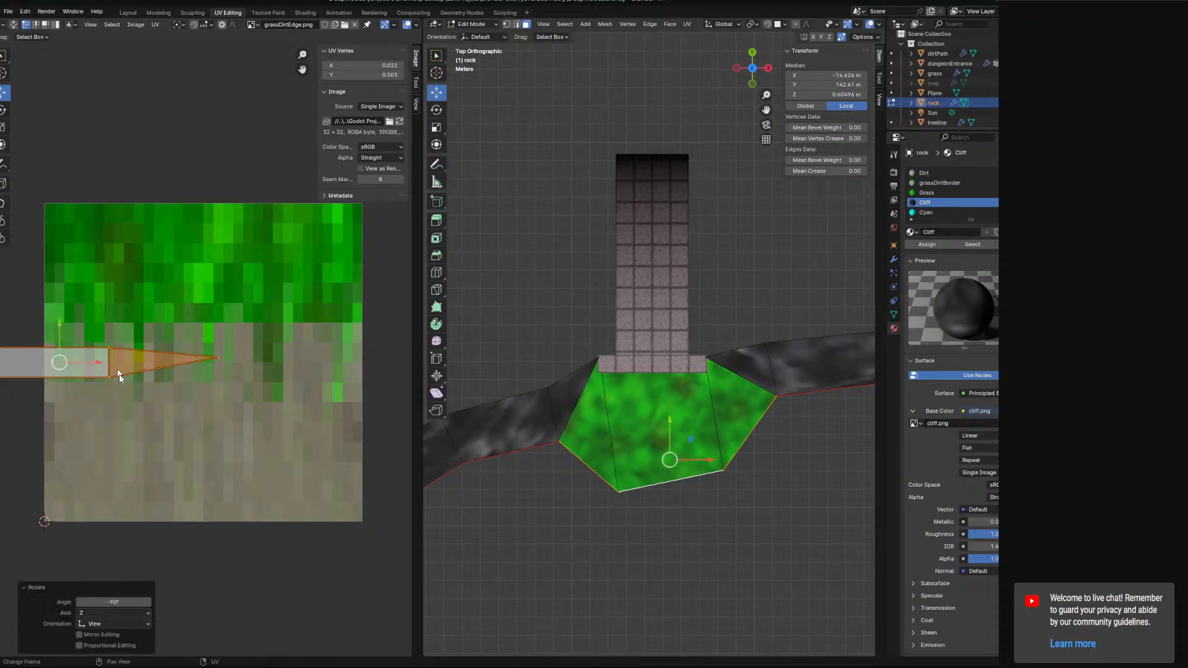
{"action": "key", "text": "g"}
{"action": "key", "text": "x"}
{"action": "left_click", "coordinate": [246, 373]}
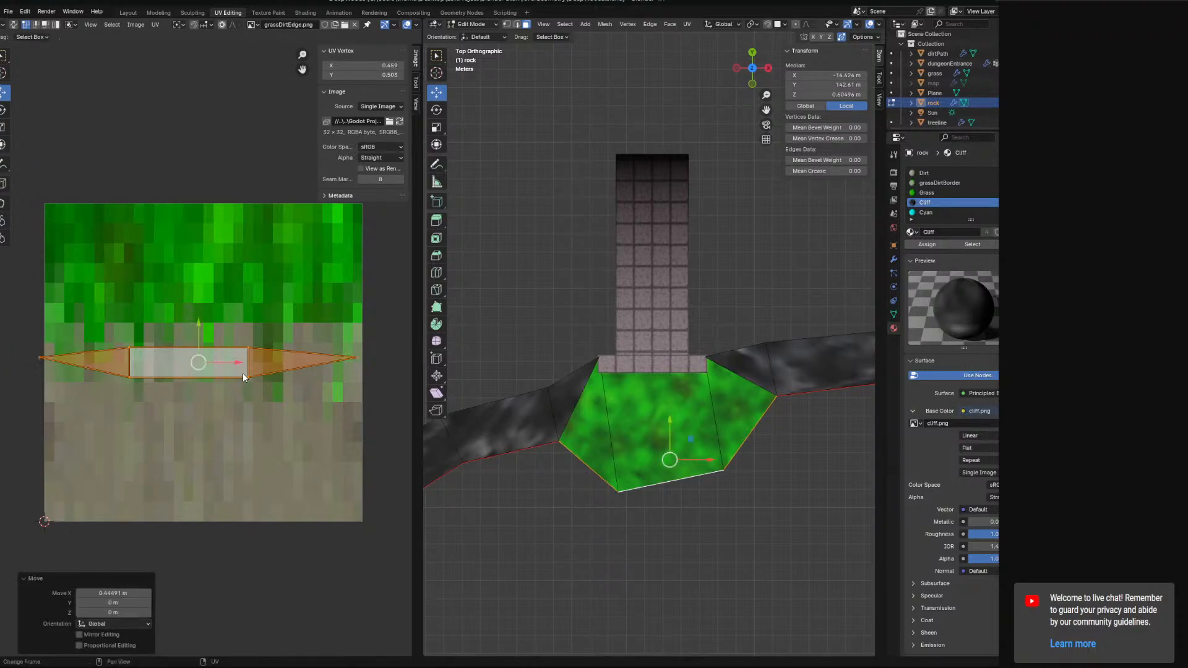
{"action": "key", "text": "s"}
{"action": "left_click", "coordinate": [52, 551]}
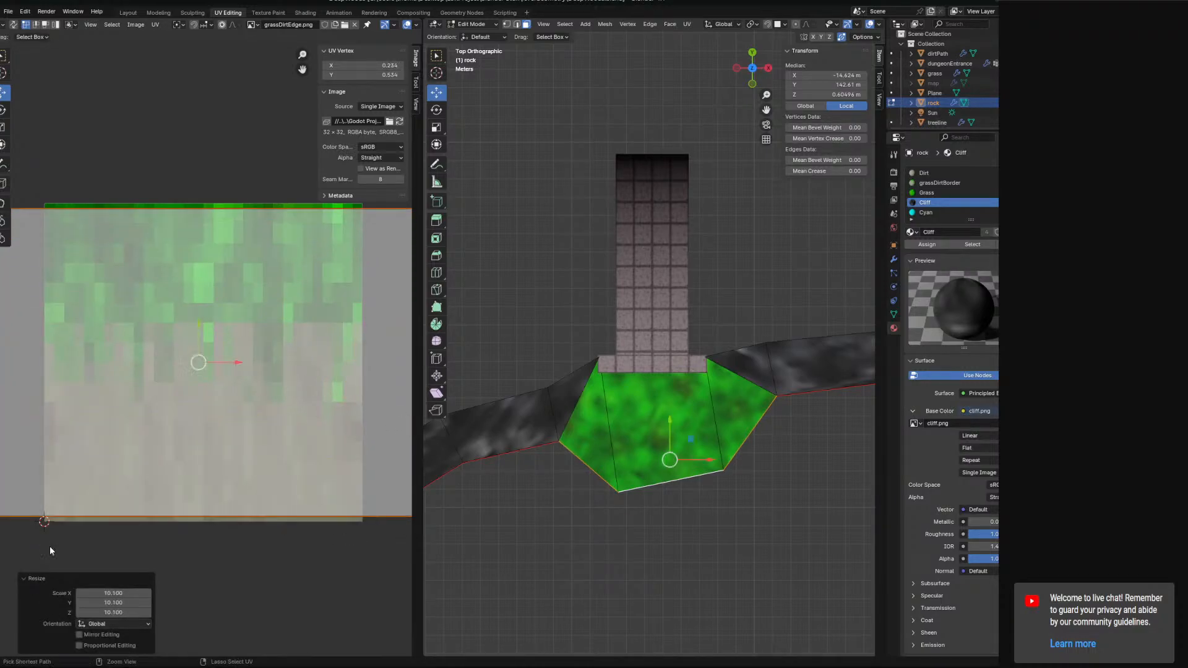
Assign the cliffFace material to the selected dirt side faces below the grass ledge.
{"action": "middle_click_drag", "start_coordinate": [599, 495], "coordinate": [637, 380]}
{"action": "scroll", "coordinate": [622, 384], "scroll_direction": "up", "scroll_amount": 3}
{"action": "scroll", "coordinate": [628, 359], "scroll_direction": "up", "scroll_amount": 2}
{"action": "scroll", "coordinate": [239, 388], "scroll_direction": "down", "scroll_amount": 2}
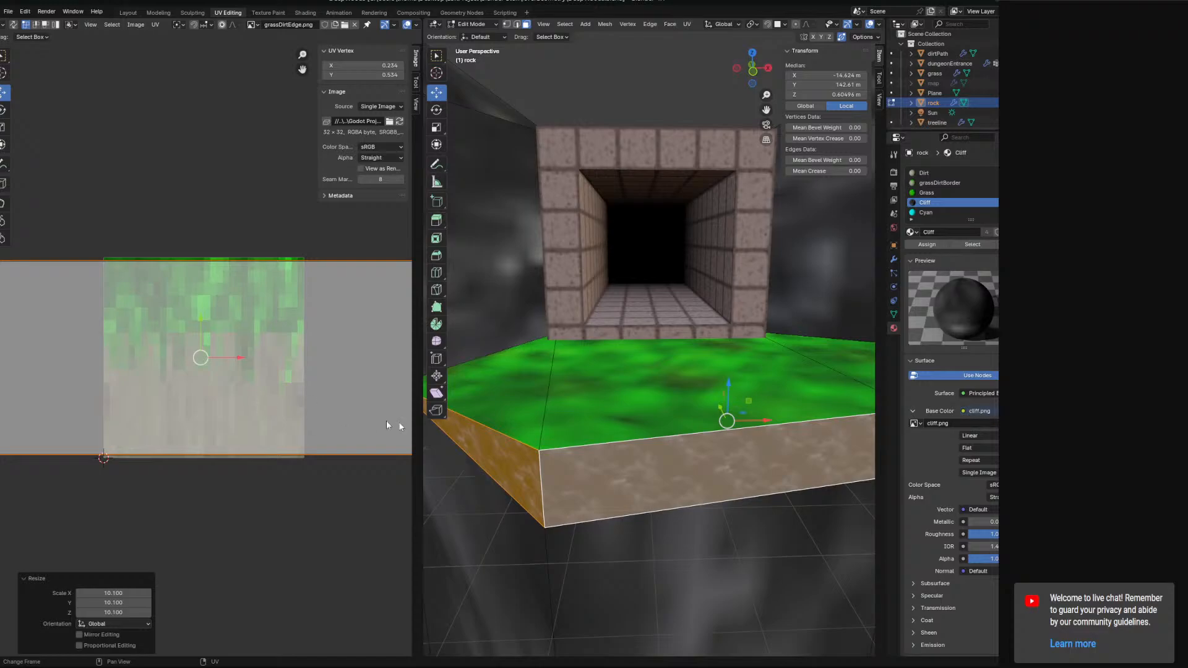
{"action": "scroll", "coordinate": [458, 430], "scroll_direction": "up", "scroll_amount": 2}
{"action": "scroll", "coordinate": [302, 444], "scroll_direction": "up", "scroll_amount": 1}
{"action": "scroll", "coordinate": [495, 427], "scroll_direction": "down", "scroll_amount": 2}
{"action": "middle_click_drag", "start_coordinate": [508, 426], "coordinate": [530, 369]}
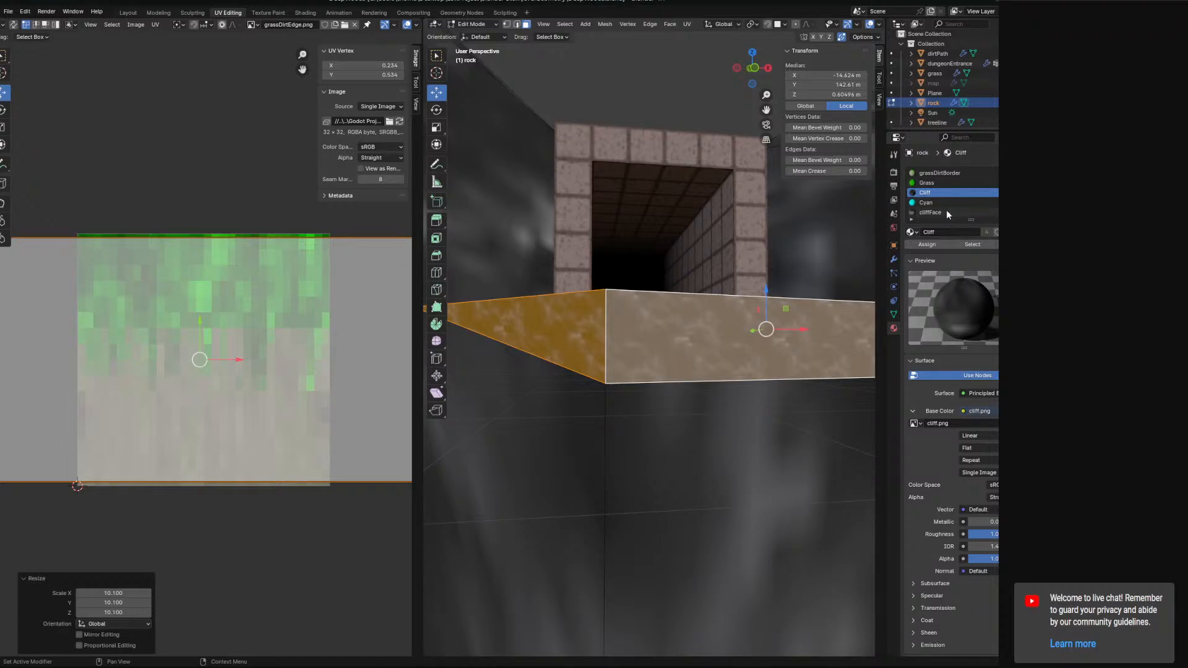
{"action": "left_click", "coordinate": [931, 212]}
{"action": "scroll", "coordinate": [948, 204], "scroll_direction": "up", "scroll_amount": 1}
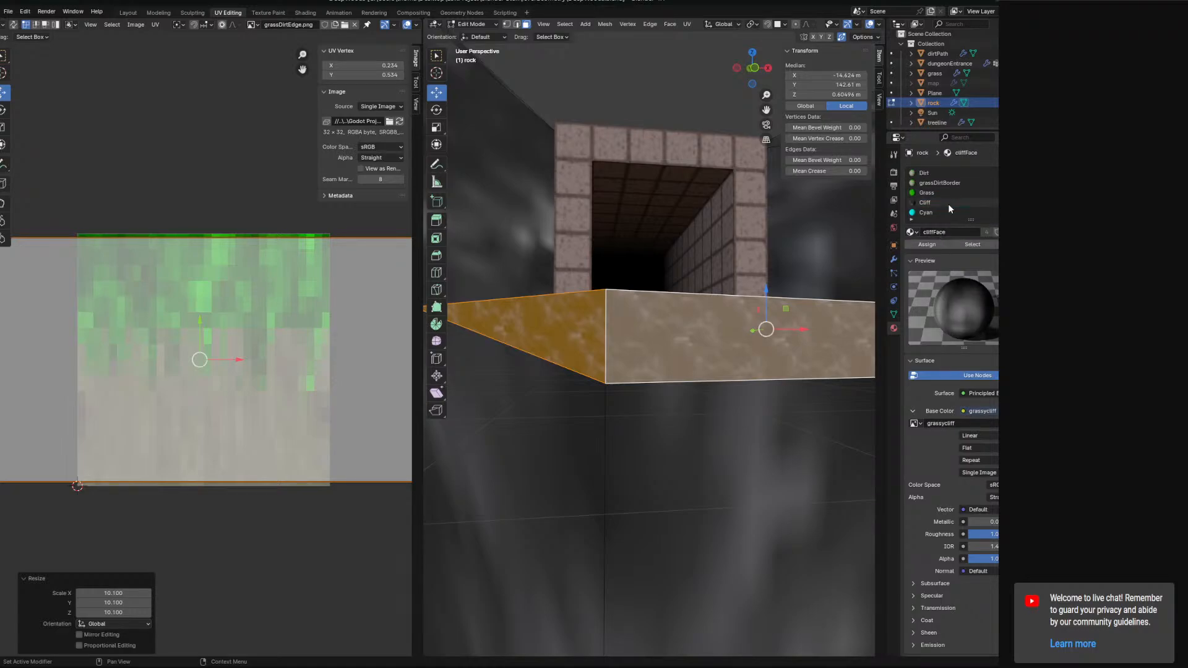
{"action": "scroll", "coordinate": [947, 203], "scroll_direction": "down", "scroll_amount": 1}
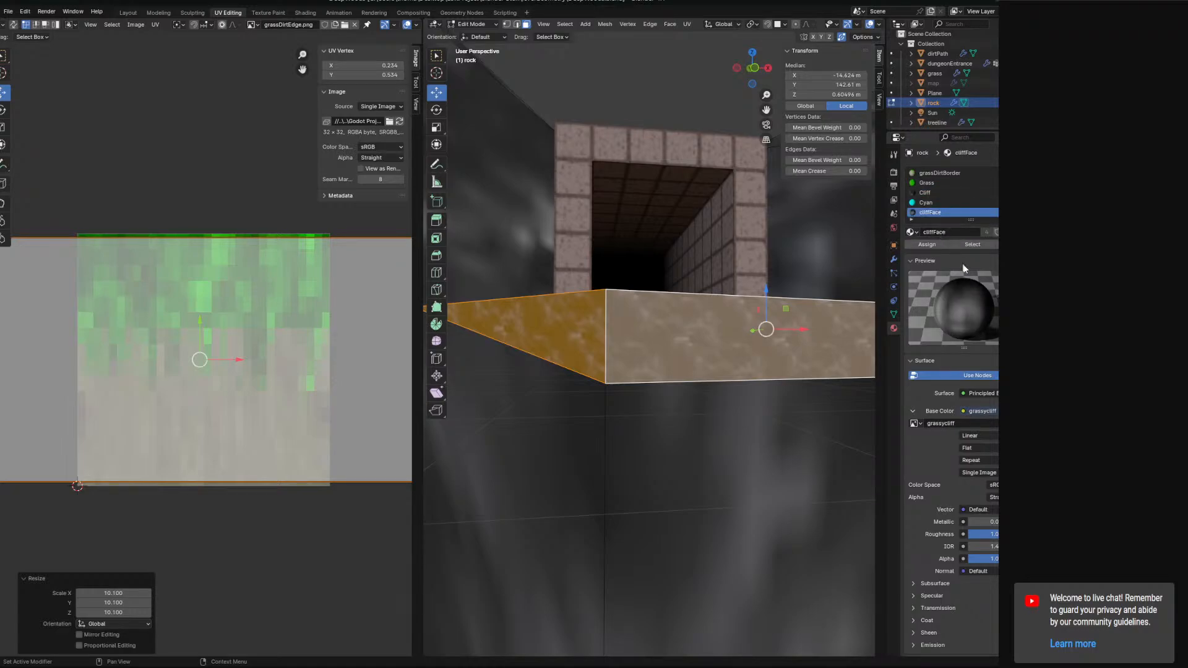
{"action": "left_click", "coordinate": [927, 245]}
Move the UV island up so the grass band sits along the top edge of the faces.
{"action": "middle_click_drag", "start_coordinate": [774, 291], "coordinate": [720, 308]}
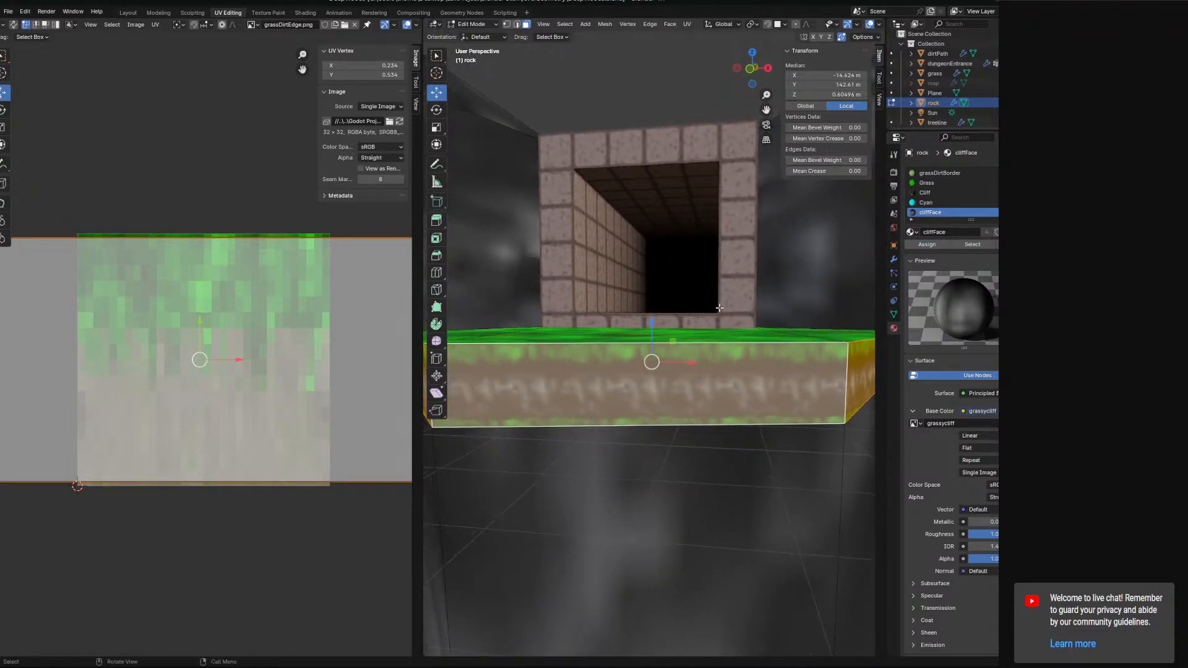
{"action": "scroll", "coordinate": [330, 388], "scroll_direction": "down", "scroll_amount": 6}
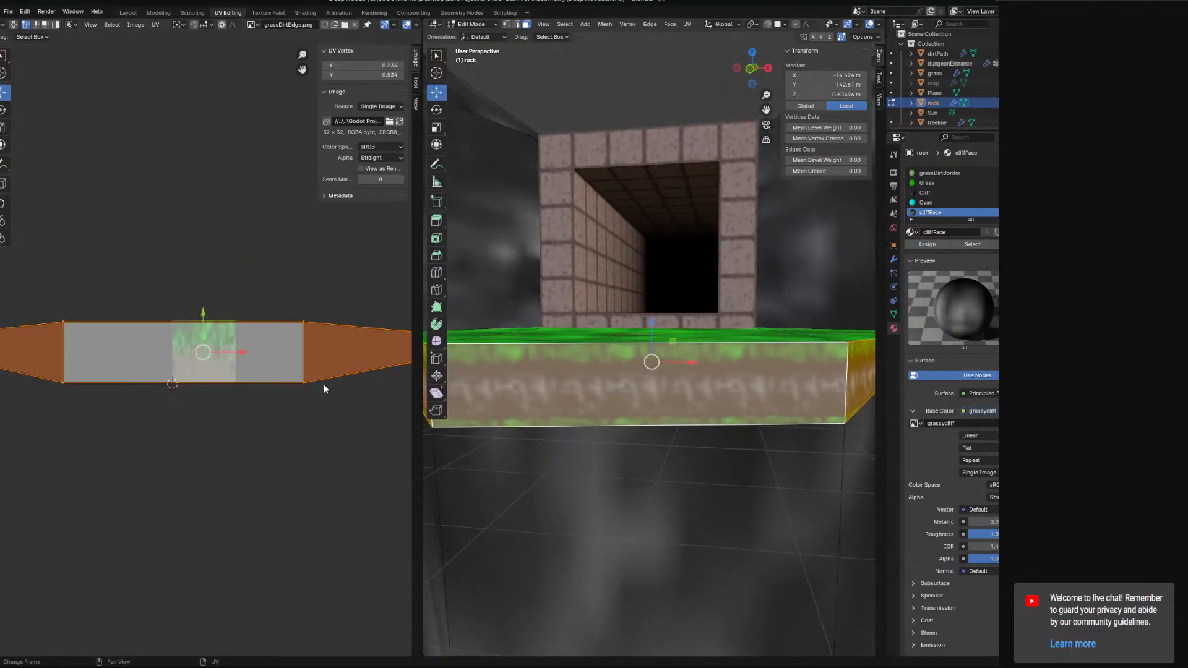
{"action": "left_click_drag", "start_coordinate": [183, 350], "coordinate": [183, 300]}
{"action": "scroll", "coordinate": [672, 353], "scroll_direction": "down", "scroll_amount": 2}
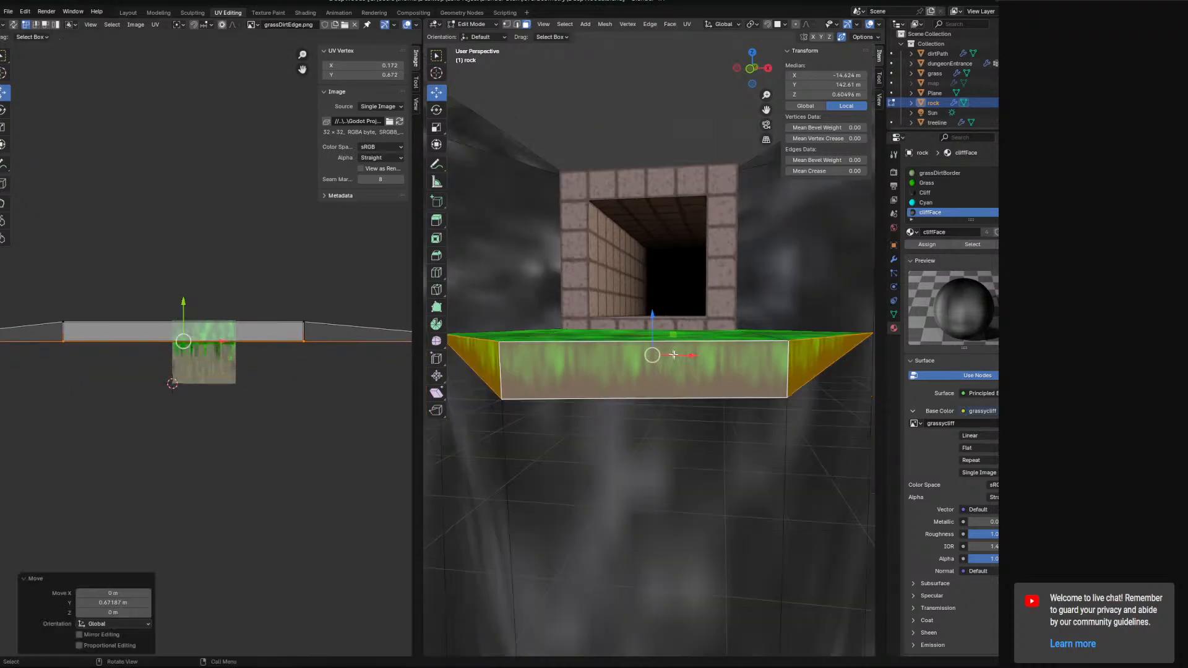
{"action": "mouse_move", "coordinate": [672, 353]}
{"action": "middle_mouse_down"}
{"action": "mouse_move", "coordinate": [727, 356]}
{"action": "mouse_move", "coordinate": [625, 359]}
{"action": "mouse_move", "coordinate": [653, 359]}
{"action": "middle_mouse_up"}
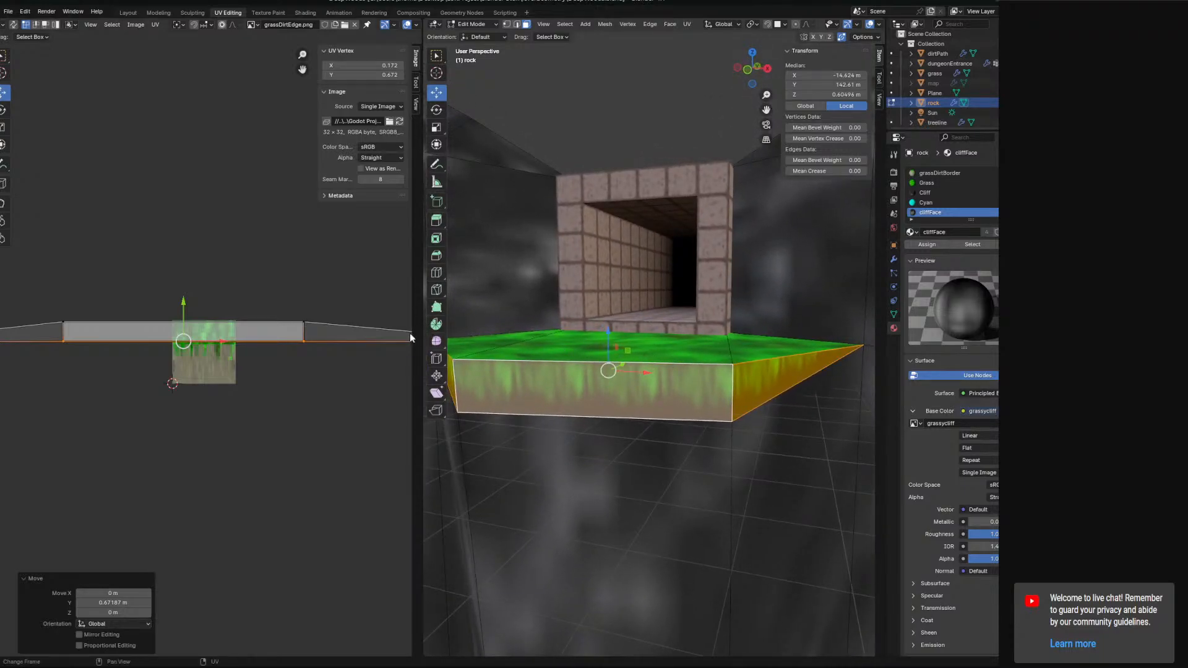
Select all UVs and scale the island along X to 0.389 to fit the texture width.
{"action": "key", "text": "s"}
{"action": "right_click", "coordinate": [352, 329]}
{"action": "key", "text": "a"}
{"action": "key", "text": "s"}
{"action": "key", "text": "x"}
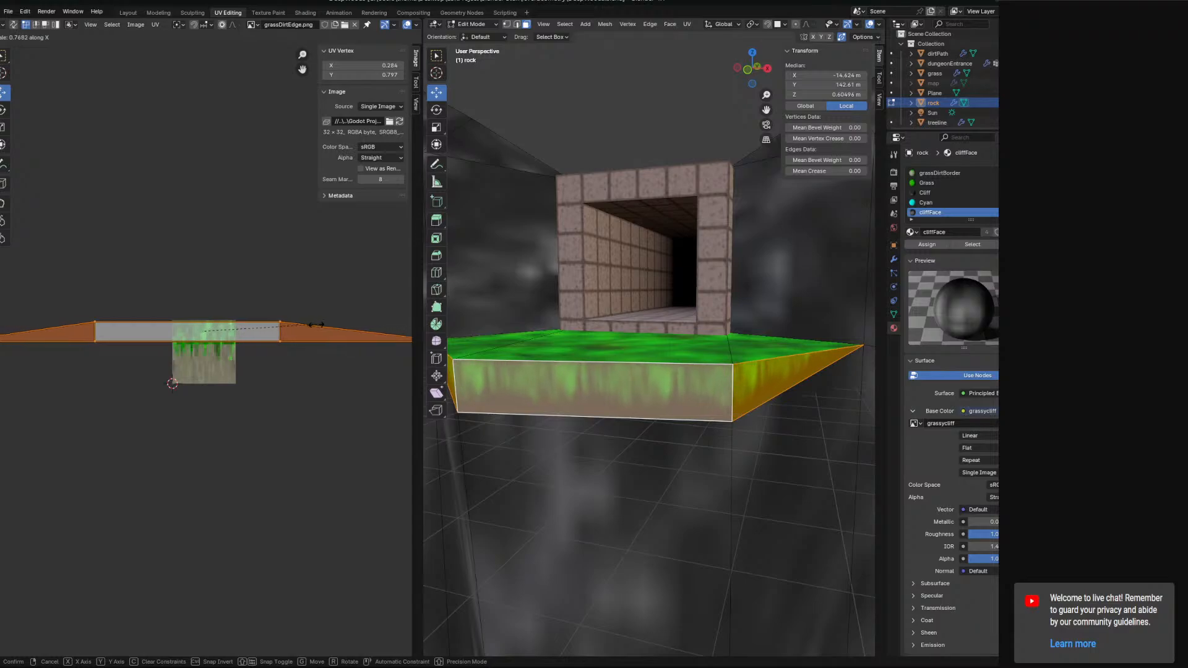
{"action": "left_click", "coordinate": [262, 336]}
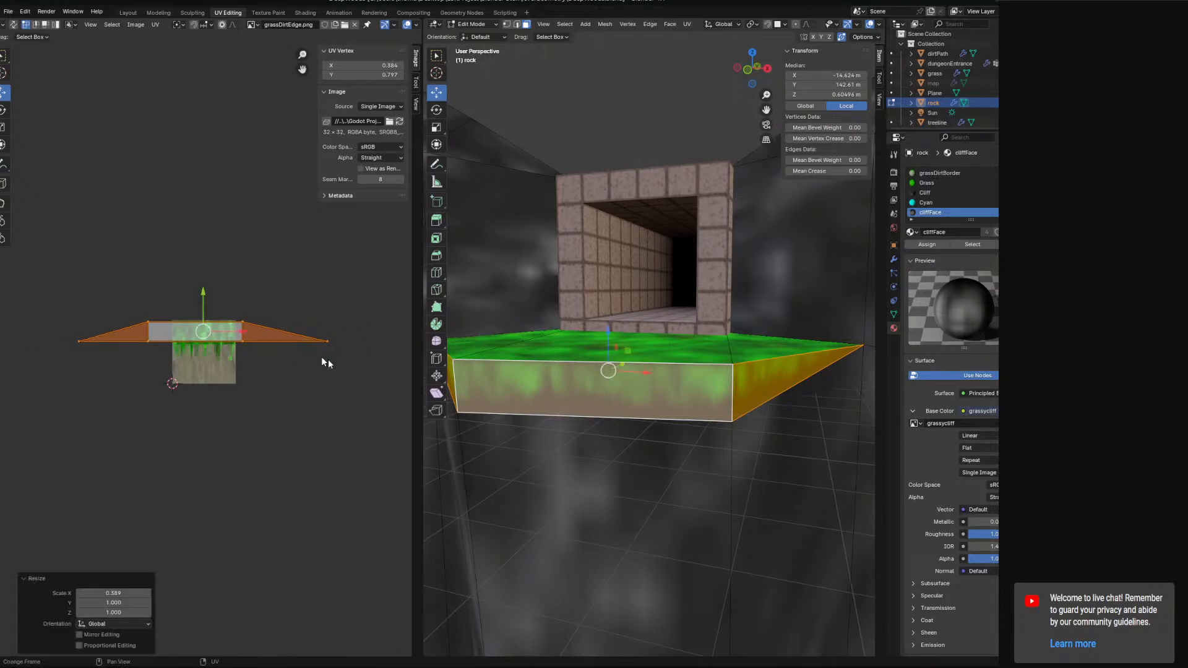
Select the ledge's side faces and show the grassycliff image in the UV editor.
{"action": "middle_click_drag", "start_coordinate": [628, 399], "coordinate": [686, 403]}
{"action": "left_click", "coordinate": [690, 135]}
{"action": "middle_click_drag", "start_coordinate": [720, 321], "coordinate": [666, 356]}
{"action": "scroll", "coordinate": [669, 343], "scroll_direction": "up", "scroll_amount": 3}
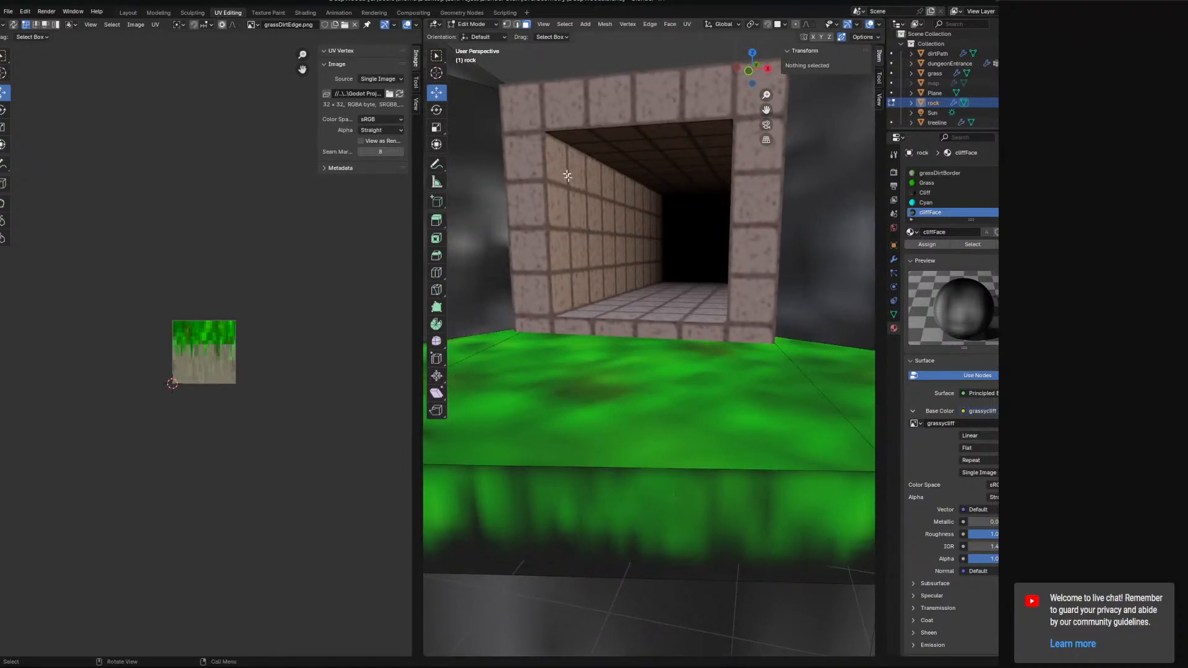
{"action": "scroll", "coordinate": [552, 213], "scroll_direction": "down", "scroll_amount": 3}
{"action": "left_click", "coordinate": [619, 441]}
{"action": "left_click", "coordinate": [833, 451], "text": "shift"}
{"action": "middle_click_drag", "start_coordinate": [586, 458], "coordinate": [682, 450], "text": "shift"}
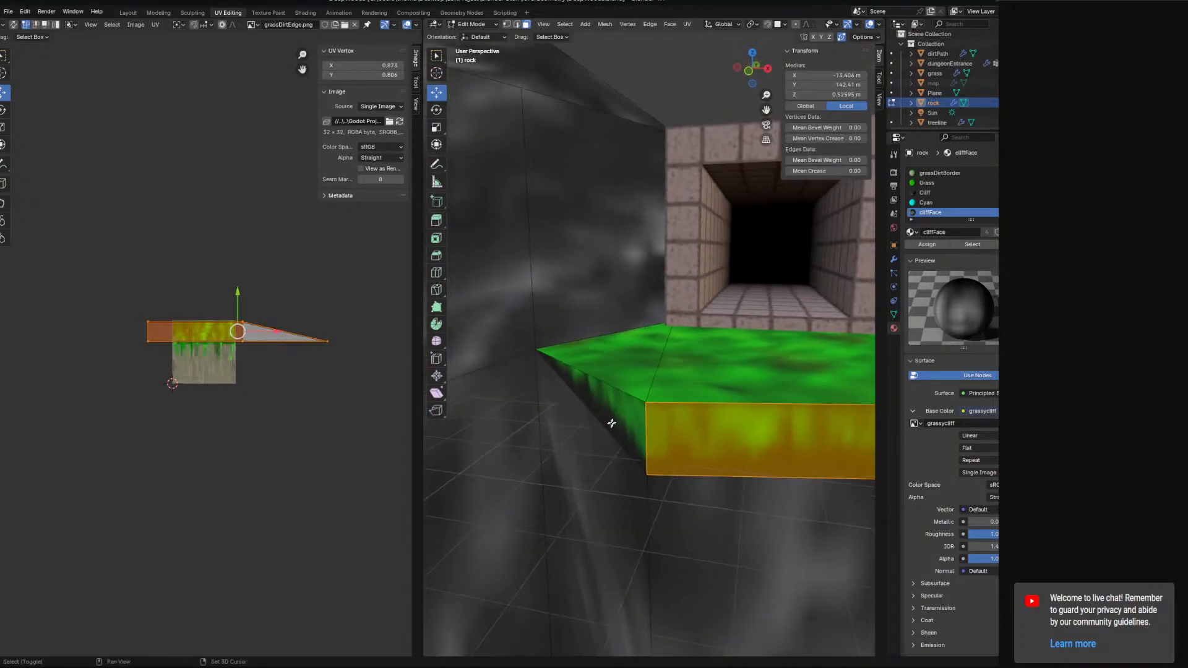
{"action": "left_click", "coordinate": [611, 423], "text": "shift"}
{"action": "scroll", "coordinate": [286, 346], "scroll_direction": "up", "scroll_amount": 3}
{"action": "left_click", "coordinate": [280, 290]}
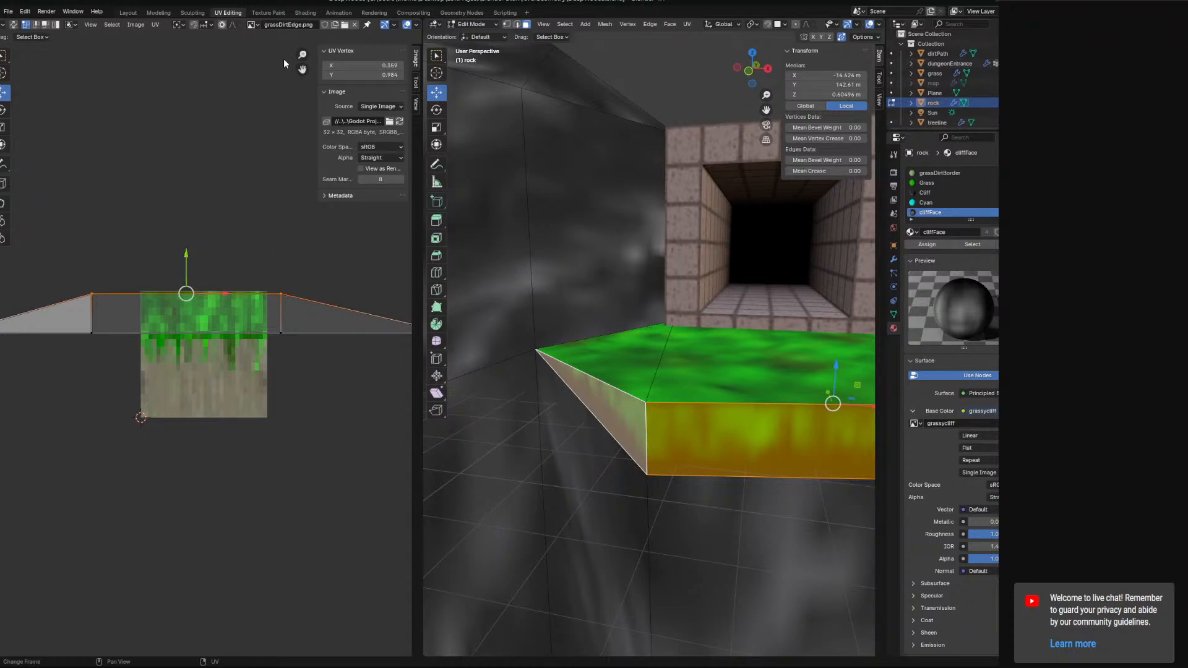
{"action": "left_click", "coordinate": [253, 24]}
{"action": "left_click", "coordinate": [272, 76]}
{"action": "scroll", "coordinate": [180, 264], "scroll_direction": "up", "scroll_amount": 1}
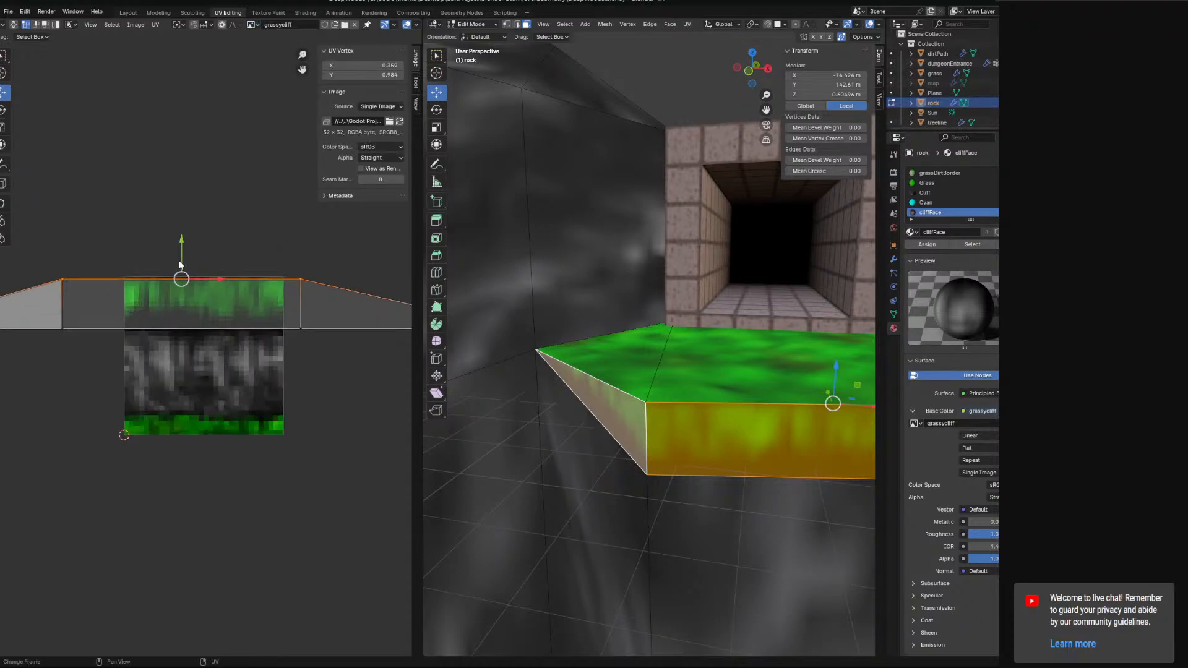
{"action": "left_click_drag", "start_coordinate": [185, 242], "coordinate": [183, 242]}
Select the ledge's rim faces all around and stretch their UV strip across grassycliff's top grass band.
{"action": "scroll", "coordinate": [585, 251], "scroll_direction": "down", "scroll_amount": 3}
{"action": "left_click", "coordinate": [746, 252]}
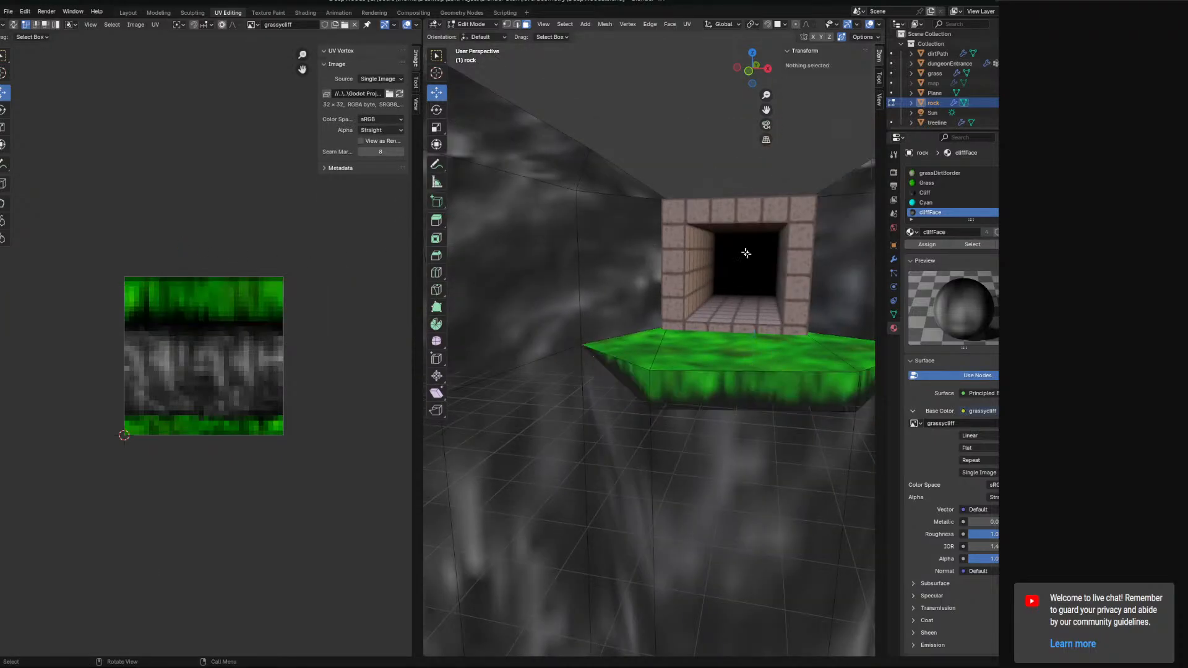
{"action": "middle_click_drag", "start_coordinate": [746, 252], "coordinate": [651, 279]}
{"action": "scroll", "coordinate": [666, 244], "scroll_direction": "up", "scroll_amount": 2}
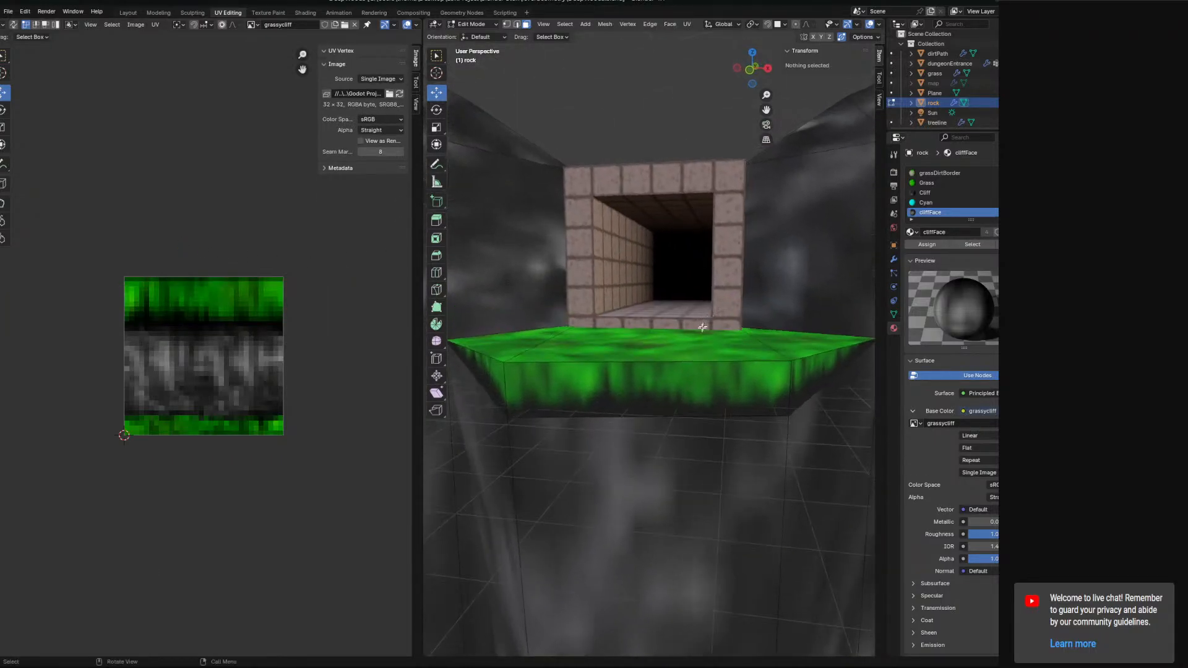
{"action": "left_click", "coordinate": [631, 346]}
{"action": "left_click", "coordinate": [487, 383]}
{"action": "left_click", "coordinate": [625, 397], "text": "shift"}
{"action": "left_click", "coordinate": [809, 375], "text": "shift"}
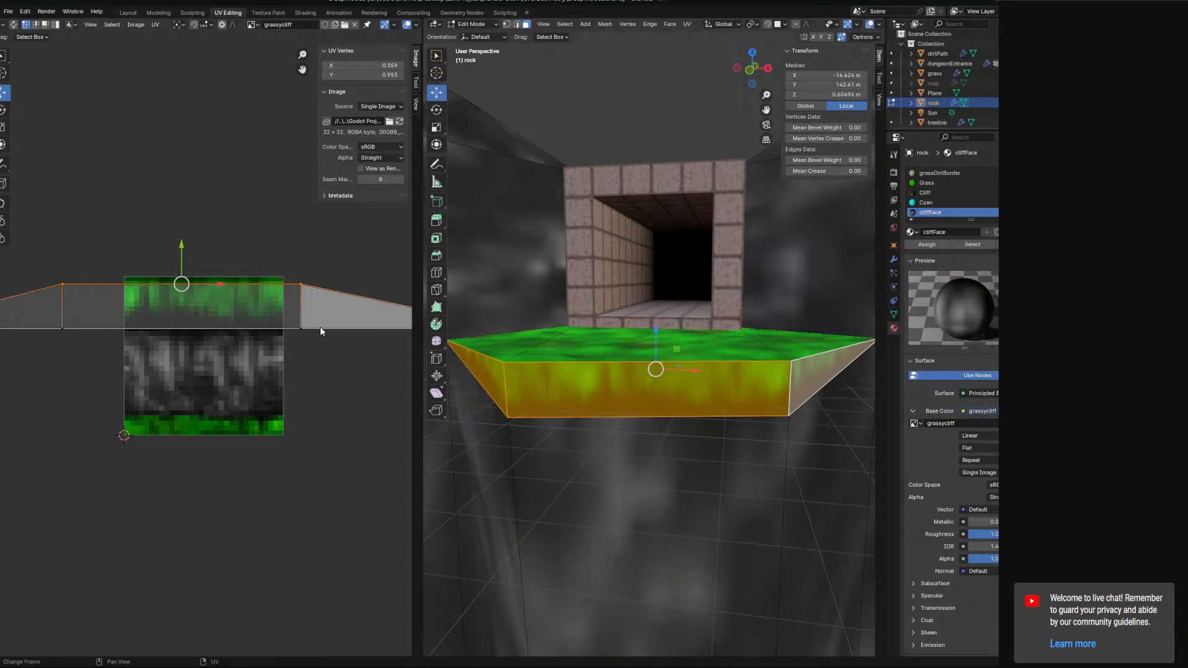
{"action": "key", "text": "a"}
{"action": "scroll", "coordinate": [369, 351], "scroll_direction": "down", "scroll_amount": 1}
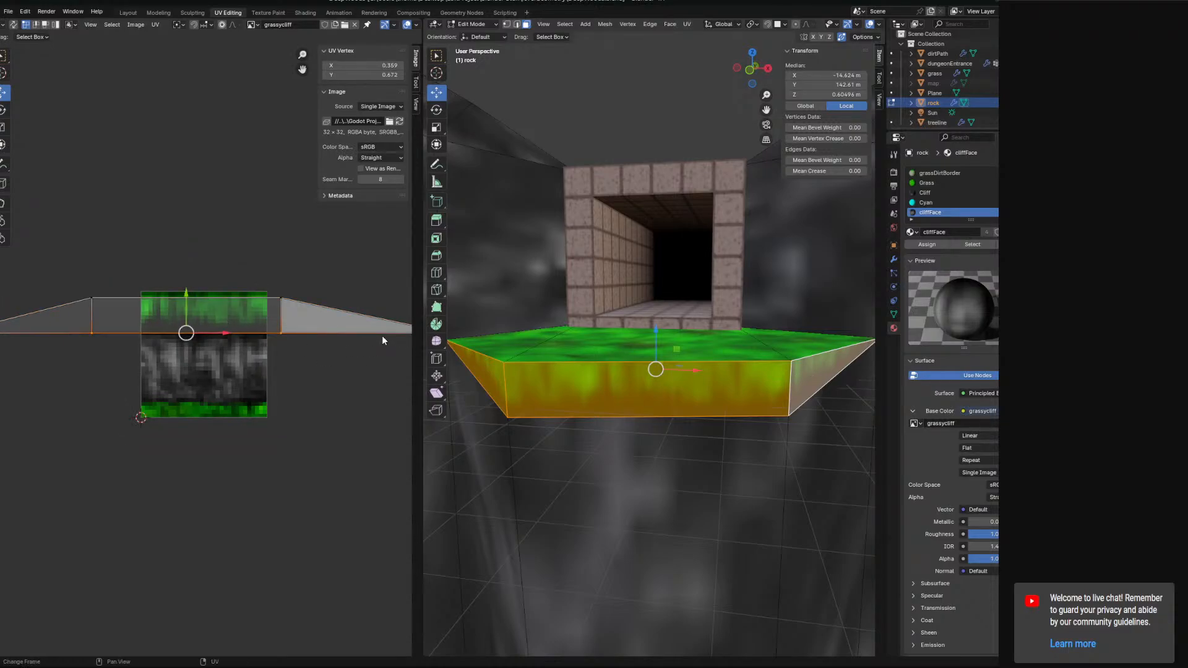
{"action": "scroll", "coordinate": [381, 335], "scroll_direction": "down", "scroll_amount": 1}
{"action": "left_click", "coordinate": [397, 337], "text": "shift"}
{"action": "left_click", "coordinate": [7, 336], "text": "shift"}
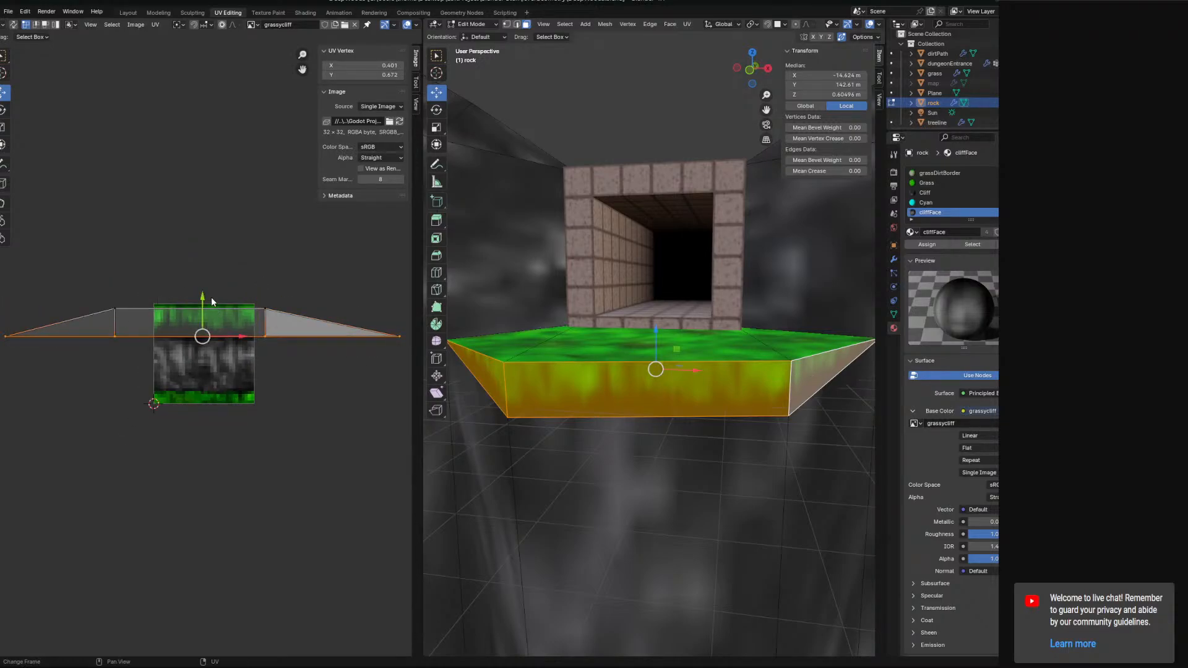
{"action": "left_click_drag", "start_coordinate": [212, 301], "coordinate": [212, 310]}
{"action": "key", "text": "alt+a"}
{"action": "middle_click_drag", "start_coordinate": [650, 365], "coordinate": [593, 314]}
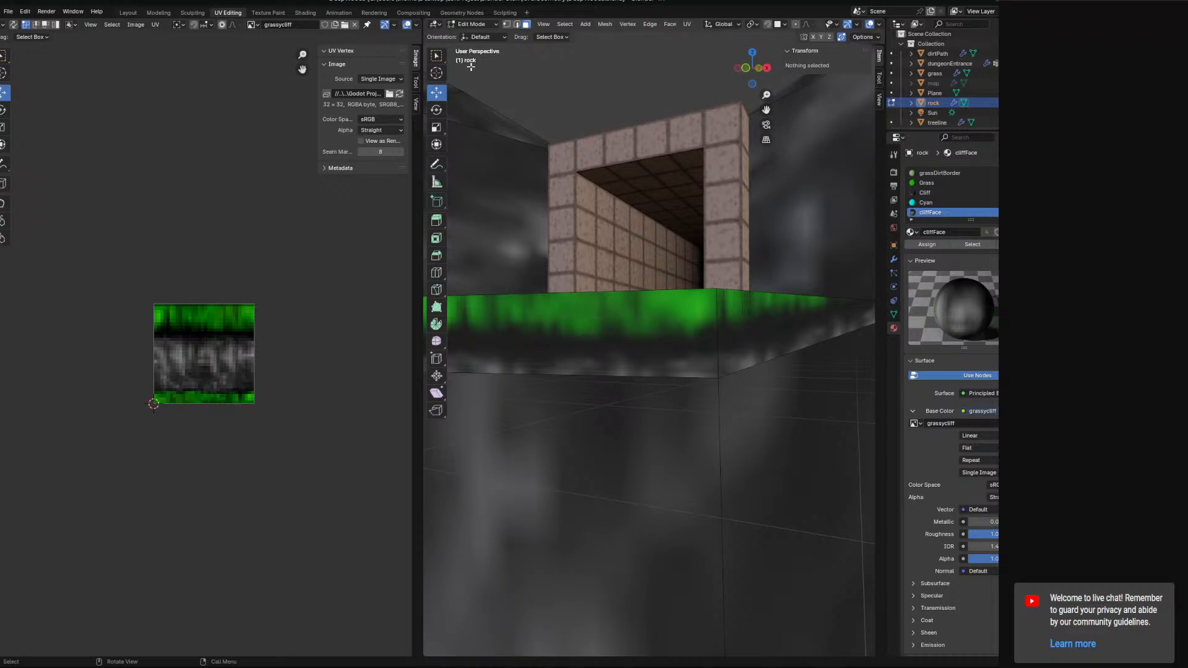
Select the pillar's side faces below the ledge and UV unwrap them.
{"action": "middle_click_drag", "start_coordinate": [471, 67], "coordinate": [635, 388]}
{"action": "left_click", "coordinate": [577, 380]}
{"action": "left_click", "coordinate": [671, 379], "text": "shift"}
{"action": "left_click", "coordinate": [689, 412], "text": "shift"}
{"action": "left_click", "coordinate": [713, 426], "text": "shift"}
{"action": "left_click", "coordinate": [715, 380], "text": "shift"}
{"action": "left_click", "coordinate": [584, 398], "text": "shift"}
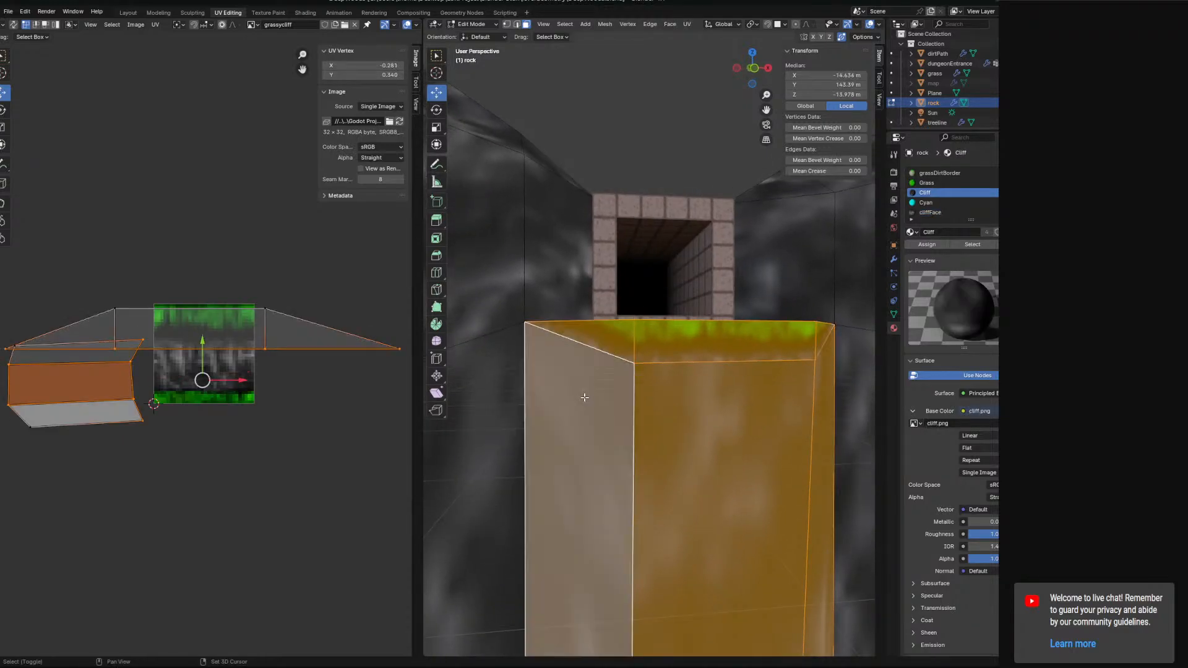
{"action": "middle_click_drag", "start_coordinate": [622, 452], "coordinate": [601, 489]}
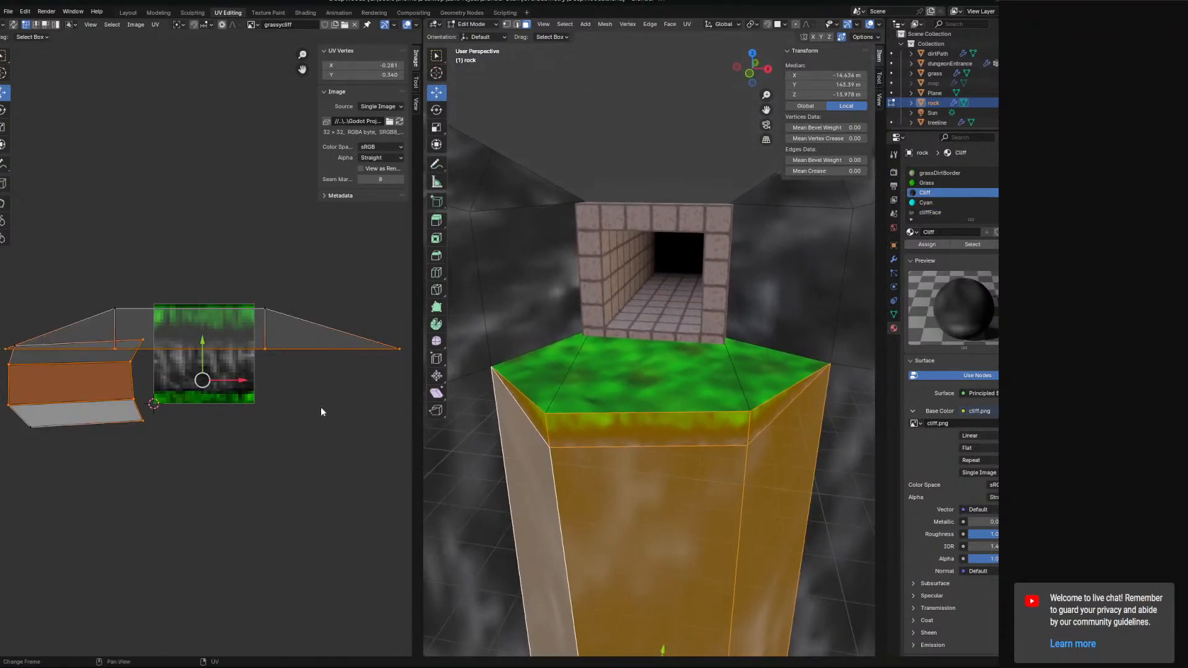
{"action": "left_click", "coordinate": [686, 24]}
{"action": "left_click", "coordinate": [706, 44]}
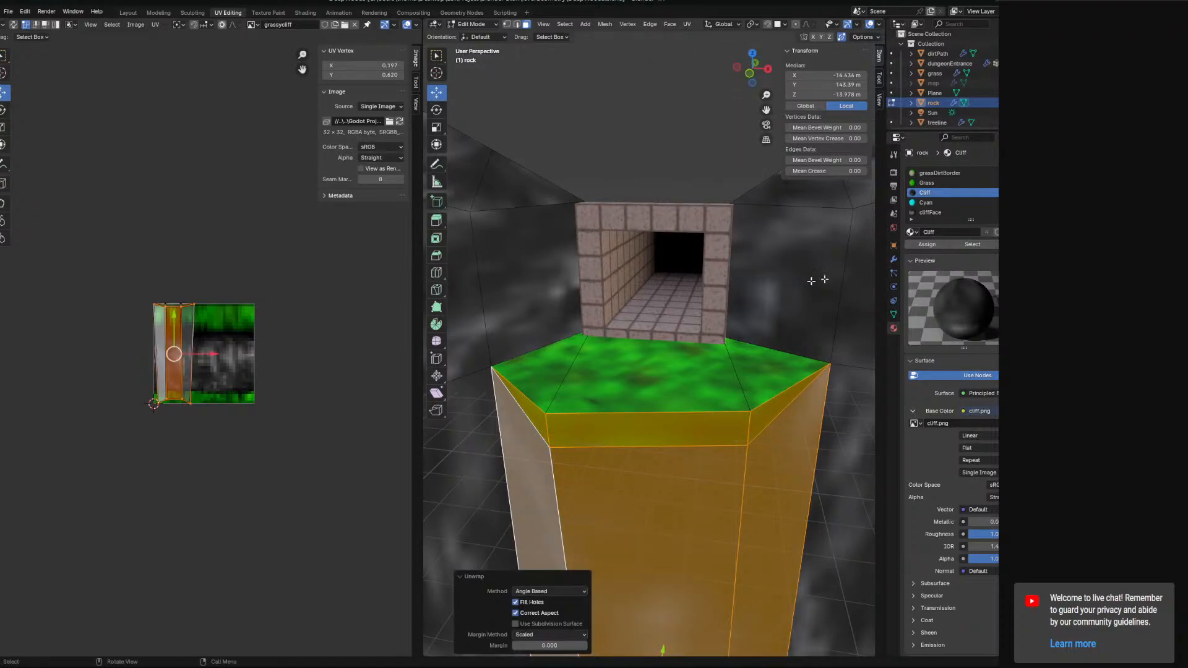
Scale the pillar's UV island by 2.2.
{"action": "left_click", "coordinate": [942, 246]}
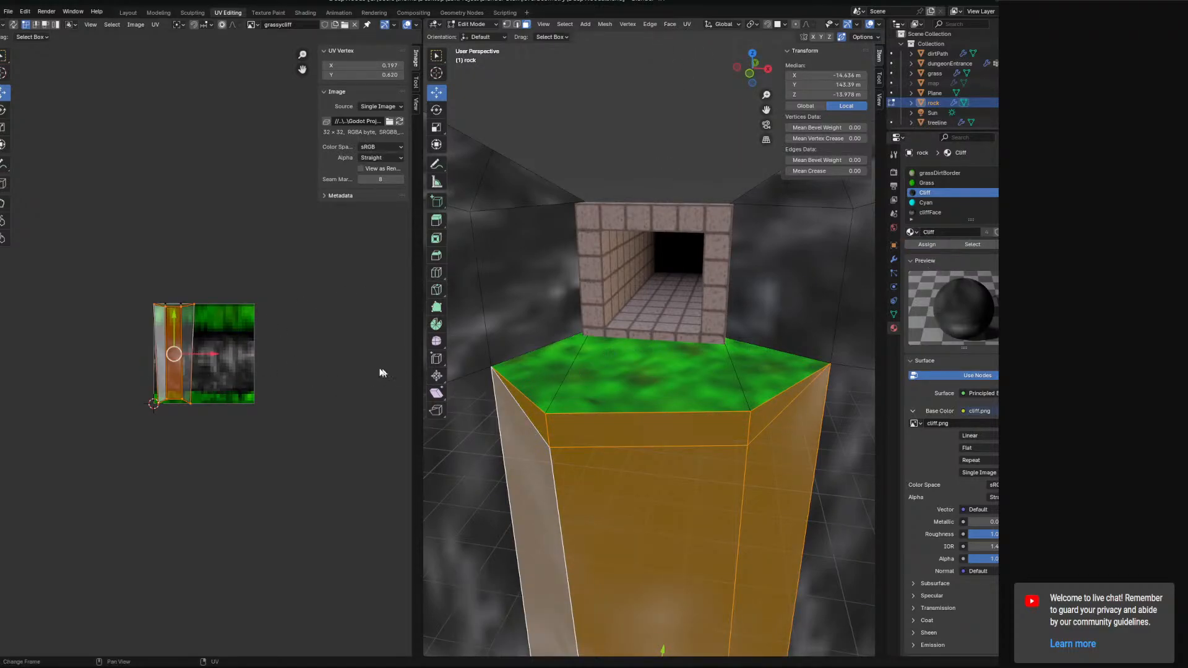
{"action": "key", "text": "g"}
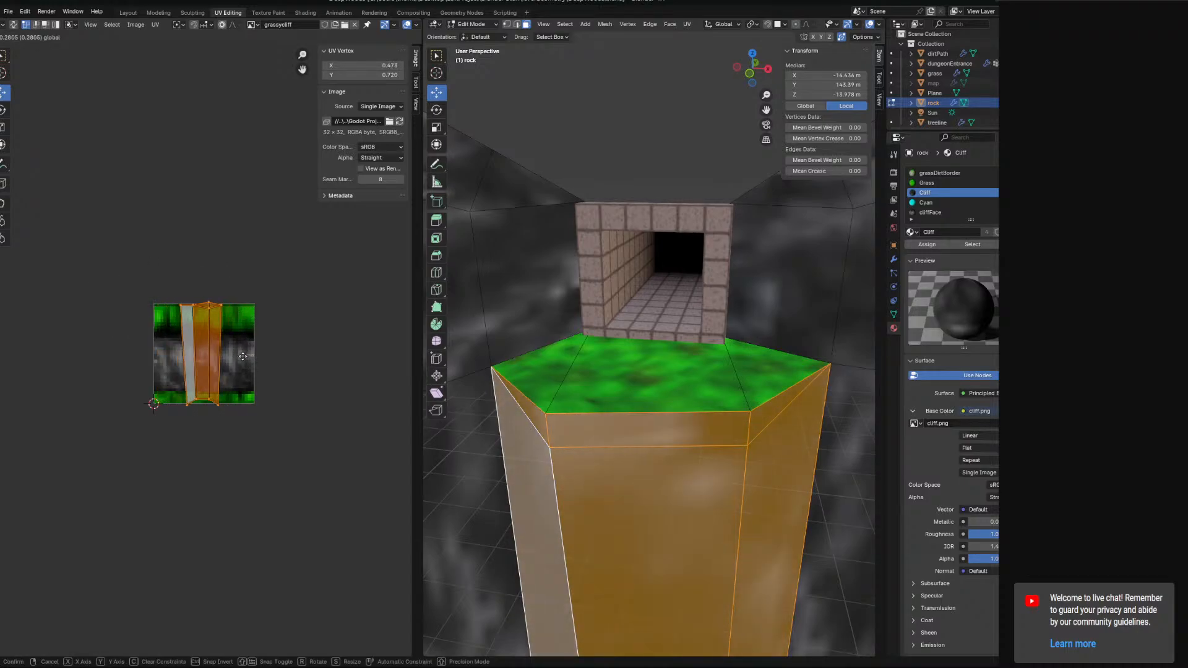
{"action": "left_click", "coordinate": [242, 360]}
{"action": "key", "text": "ctrl+z"}
{"action": "key", "text": "s"}
{"action": "left_click", "coordinate": [306, 364]}
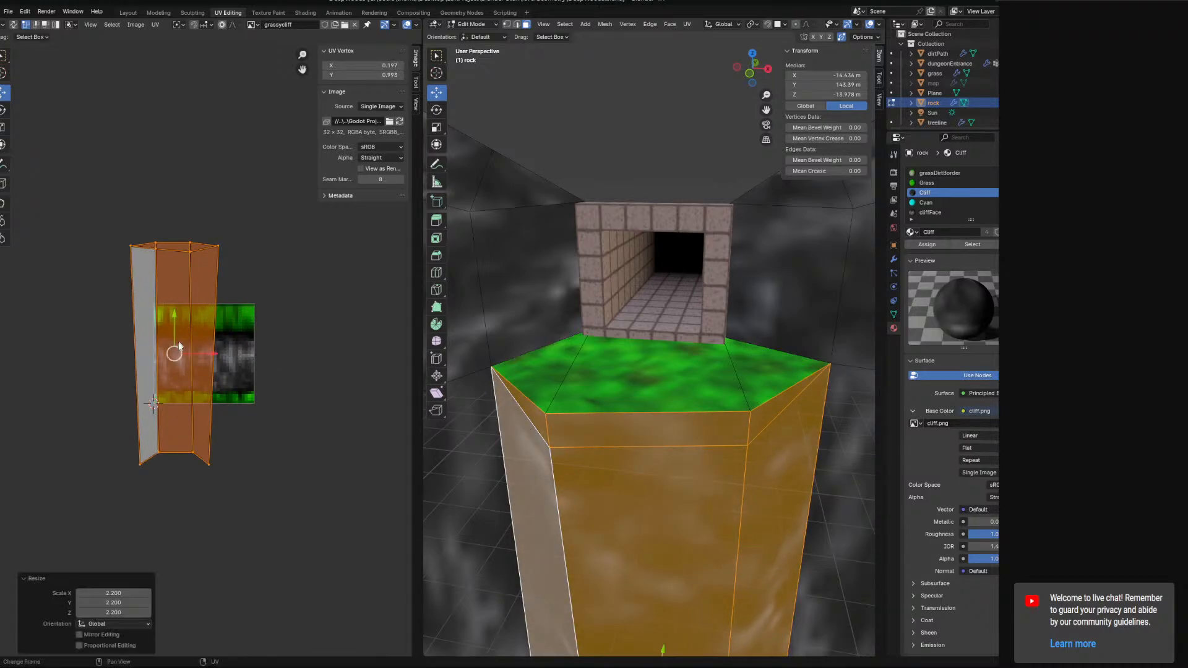
Select the whole pillar UV island and position it over the grassycliff texture.
{"action": "key", "text": "g"}
{"action": "left_click", "coordinate": [180, 345]}
{"action": "left_click", "coordinate": [181, 307]}
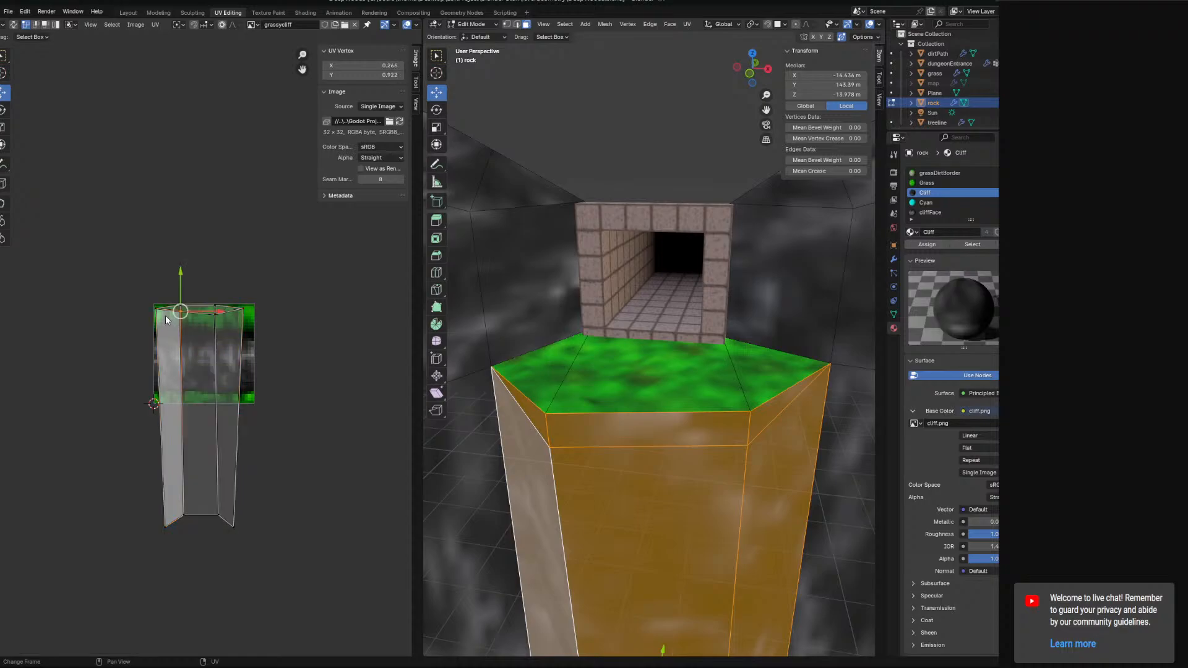
{"action": "scroll", "coordinate": [164, 287], "scroll_direction": "up", "scroll_amount": 3}
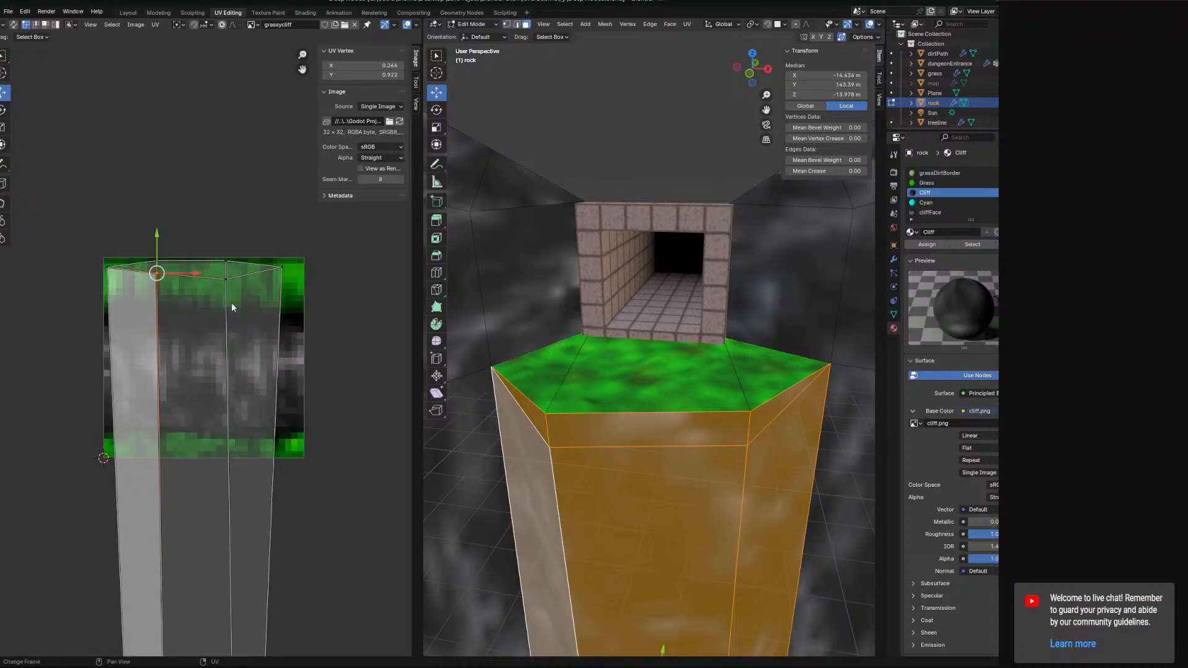
{"action": "key", "text": "l"}
{"action": "scroll", "coordinate": [260, 317], "scroll_direction": "down", "scroll_amount": 4}
{"action": "middle_click_drag", "start_coordinate": [273, 397], "coordinate": [264, 335], "text": "shift"}
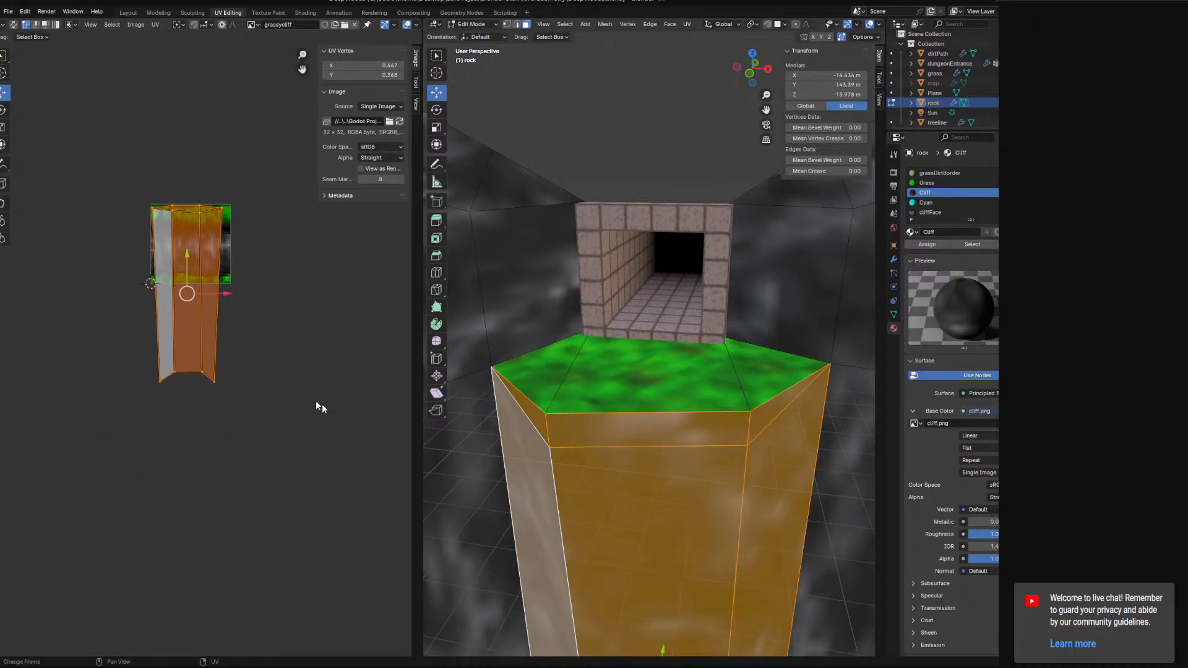
{"action": "scroll", "coordinate": [610, 491], "scroll_direction": "down", "scroll_amount": 3}
Assign the cliffFace material to the selected pillar faces.
{"action": "middle_click_drag", "start_coordinate": [609, 491], "coordinate": [603, 450]}
{"action": "left_click", "coordinate": [280, 375]}
{"action": "left_click", "coordinate": [201, 373]}
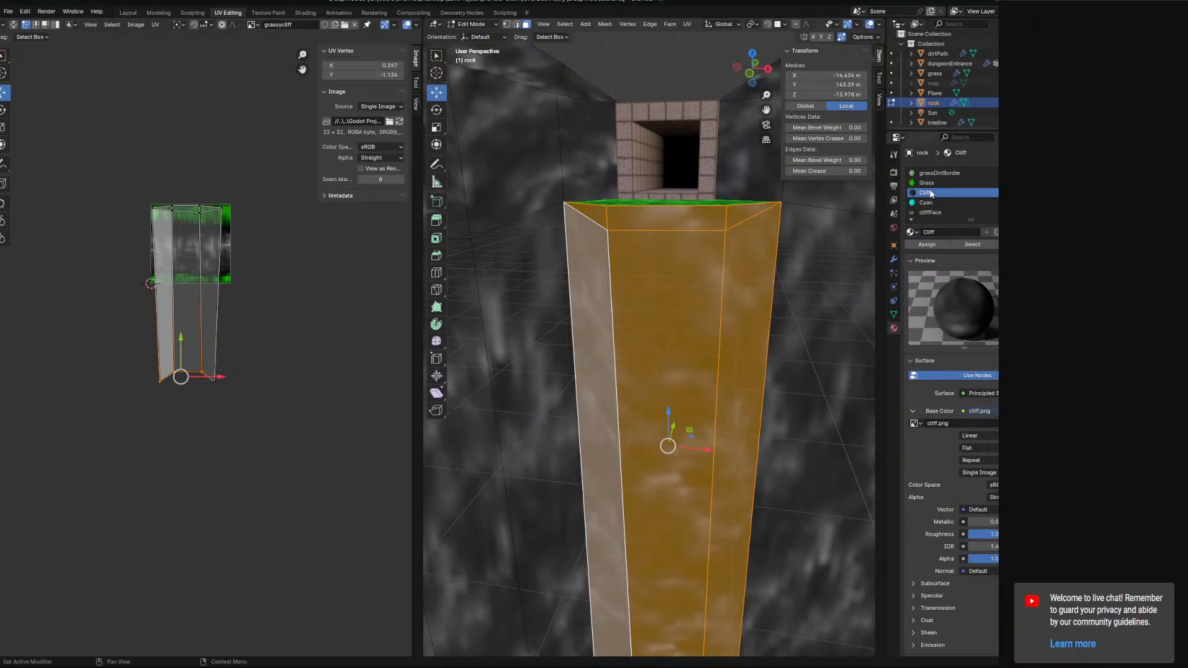
{"action": "left_click", "coordinate": [931, 212]}
{"action": "left_click", "coordinate": [927, 245]}
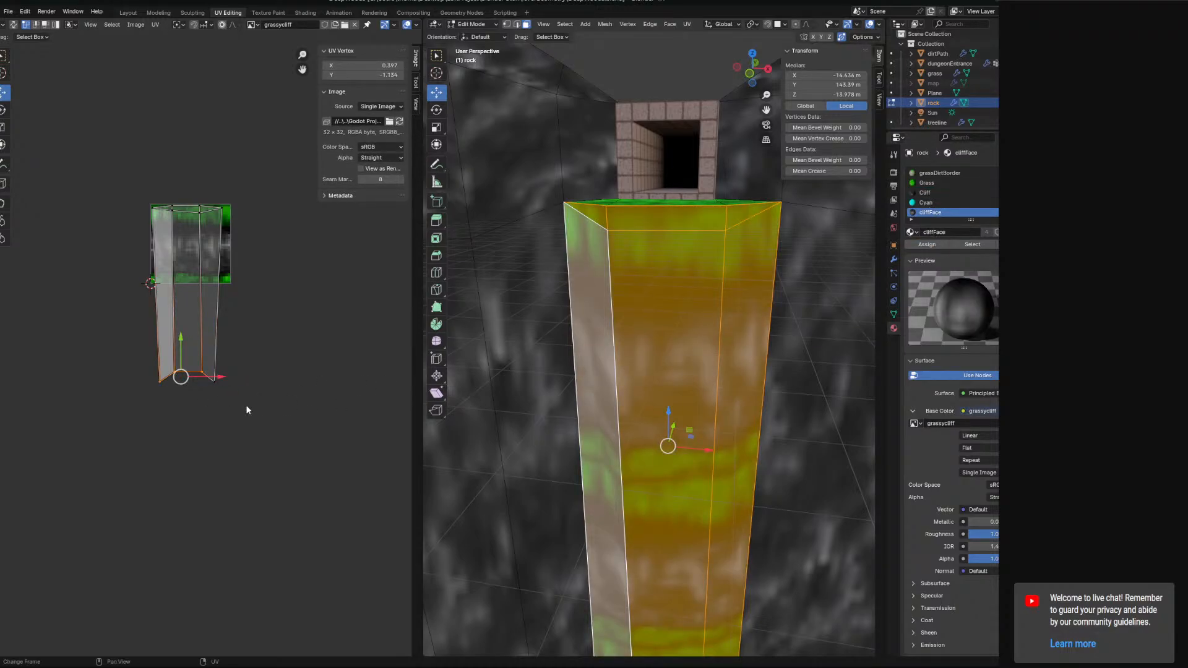
Select the pillar island's bottom UV vertices and scale them to zero along Y to flatten the bottom edge.
{"action": "left_click", "coordinate": [225, 390]}
{"action": "mouse_move", "coordinate": [252, 388]}
{"action": "right_mouse_down", "text": "ctrl"}
{"action": "mouse_move", "coordinate": [156, 411]}
{"action": "mouse_move", "coordinate": [180, 412]}
{"action": "right_mouse_up", "text": "ctrl"}
{"action": "key", "text": "s"}
{"action": "key", "text": "x"}
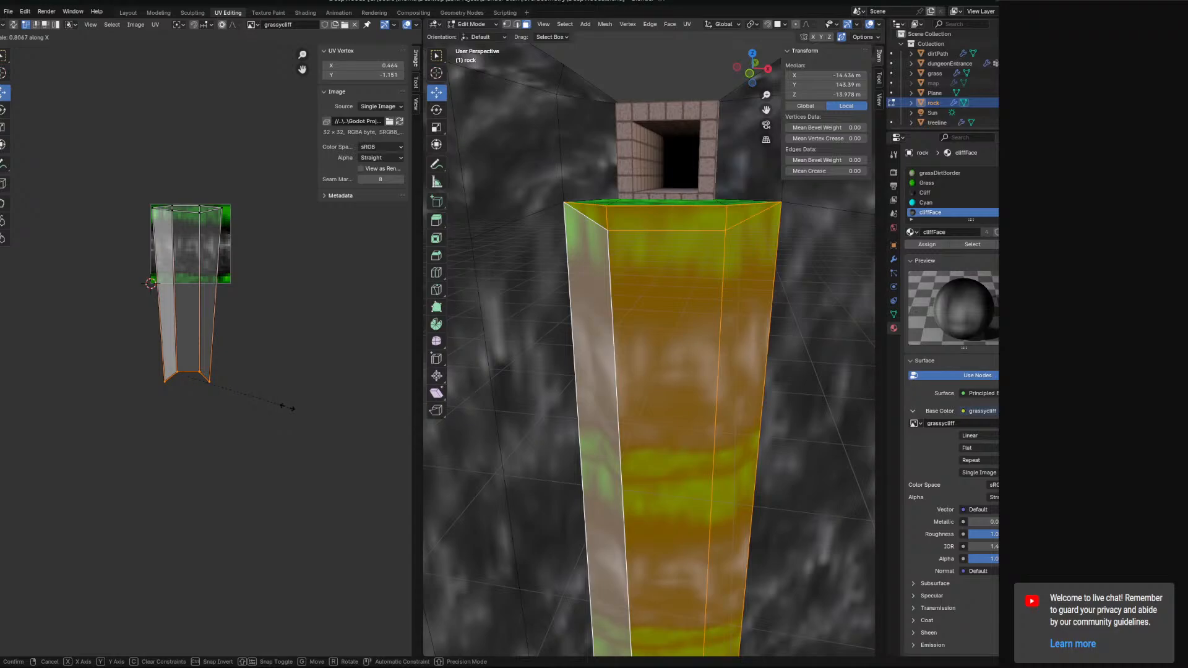
{"action": "key", "text": "y"}
{"action": "key", "text": "0"}
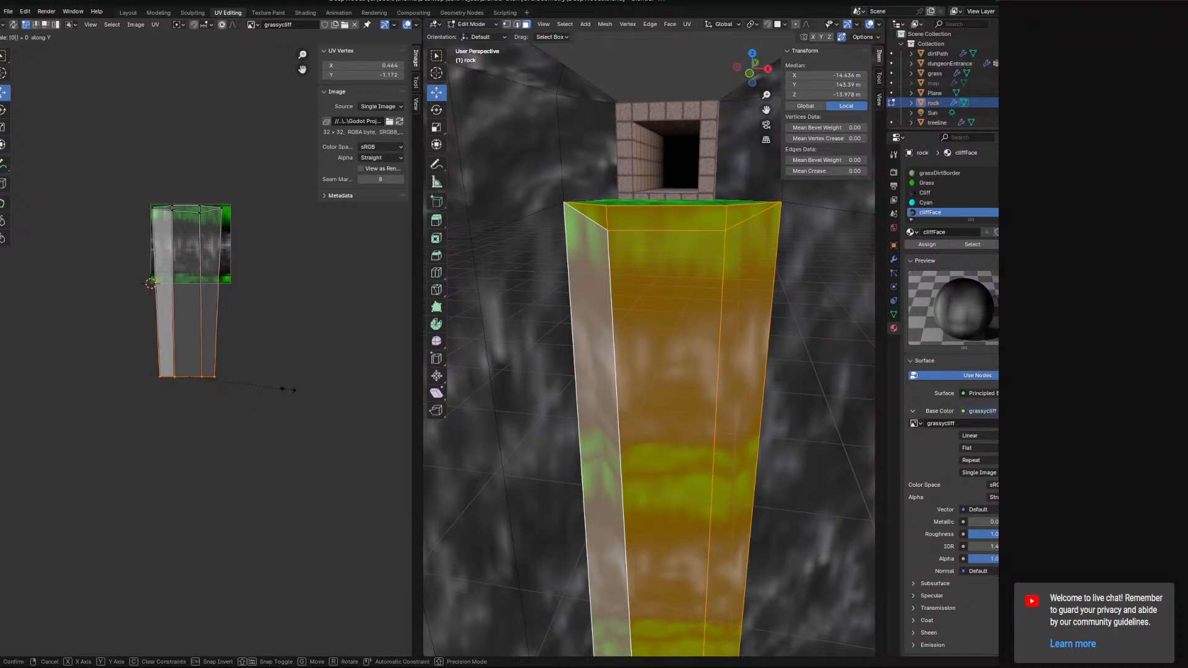
{"action": "key", "text": "Return"}
Move the pillar UV island up by about 1.369 so it sits over the grassycliff texture.
{"action": "left_click_drag", "start_coordinate": [187, 336], "coordinate": [189, 229]}
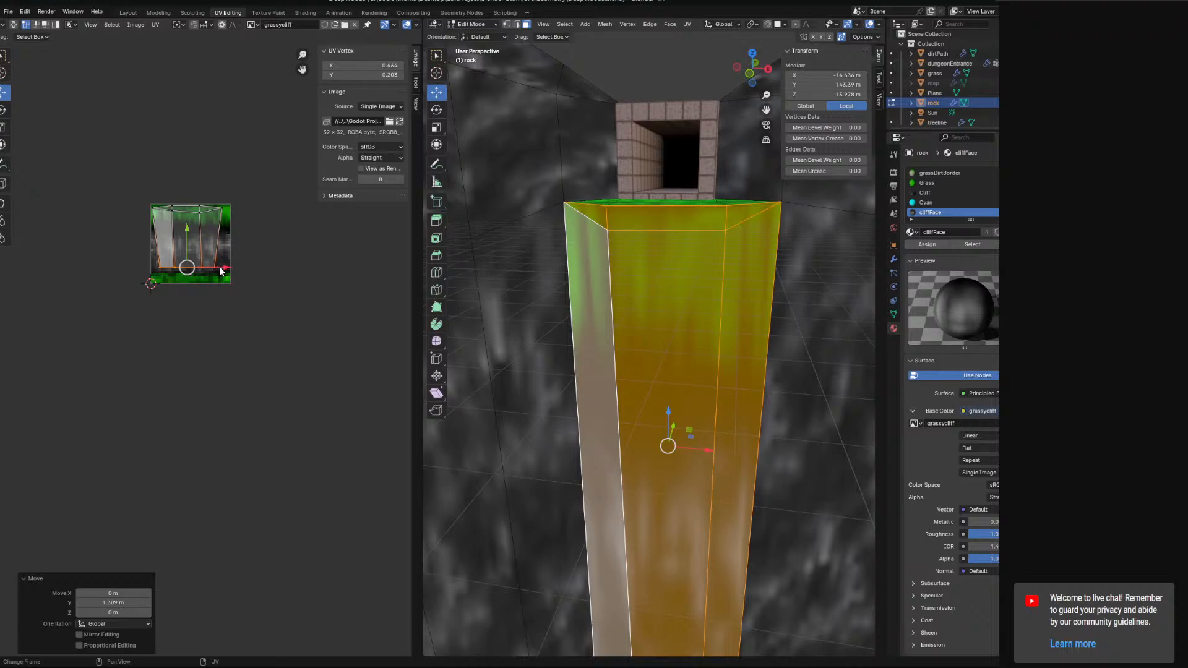
{"action": "left_click_drag", "start_coordinate": [221, 270], "coordinate": [221, 271]}
{"action": "scroll", "coordinate": [224, 267], "scroll_direction": "up", "scroll_amount": 2}
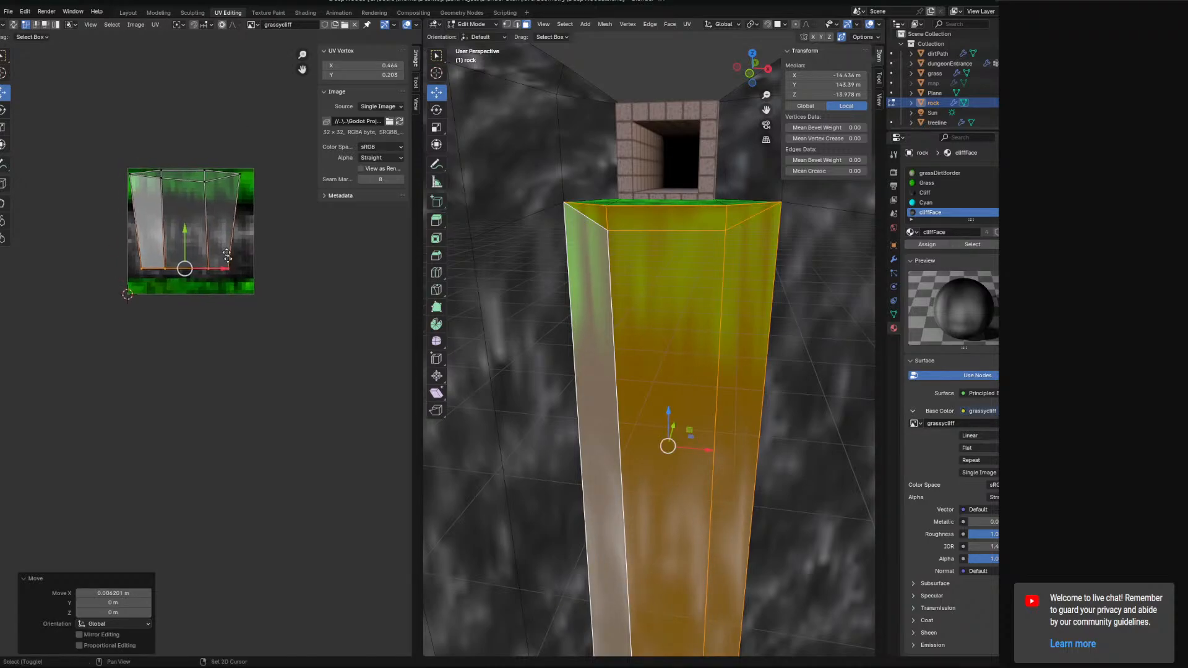
{"action": "middle_click_drag", "start_coordinate": [227, 253], "coordinate": [241, 304], "text": "shift"}
{"action": "scroll", "coordinate": [241, 297], "scroll_direction": "up", "scroll_amount": 2}
{"action": "middle_click_drag", "start_coordinate": [241, 183], "coordinate": [241, 282], "text": "shift"}
Drag the island's corner UV vertices outward so the pillar UVs span the texture's width.
{"action": "left_click", "coordinate": [228, 266]}
{"action": "left_click", "coordinate": [161, 256], "text": "shift"}
{"action": "left_click_drag", "start_coordinate": [194, 228], "coordinate": [160, 259]}
{"action": "left_click", "coordinate": [161, 288]}
{"action": "left_click", "coordinate": [231, 294]}
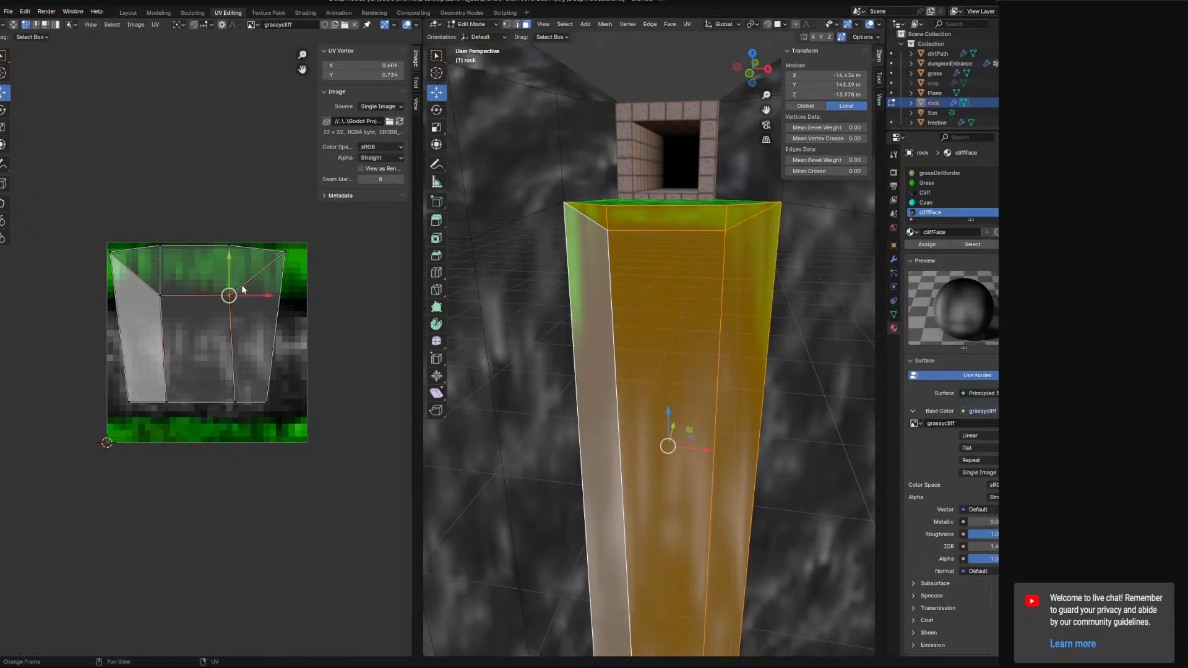
{"action": "middle_click_drag", "start_coordinate": [668, 310], "coordinate": [638, 370]}
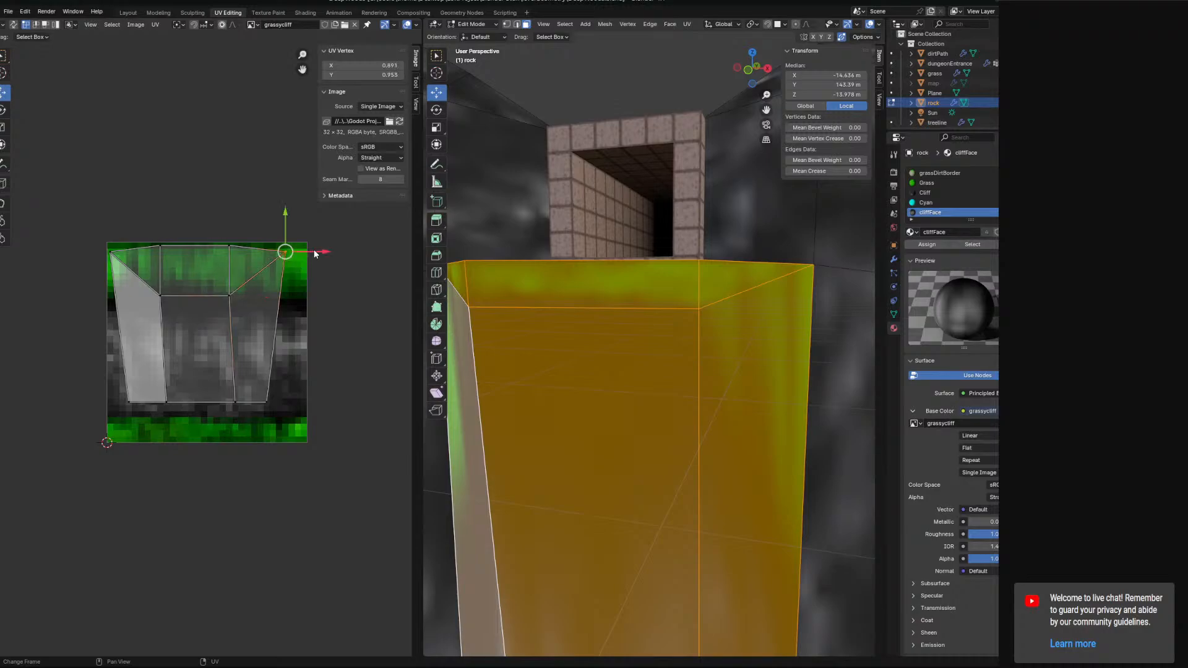
{"action": "left_click_drag", "start_coordinate": [314, 253], "coordinate": [337, 252]}
{"action": "left_click", "coordinate": [267, 402]}
{"action": "left_click_drag", "start_coordinate": [302, 406], "coordinate": [339, 407]}
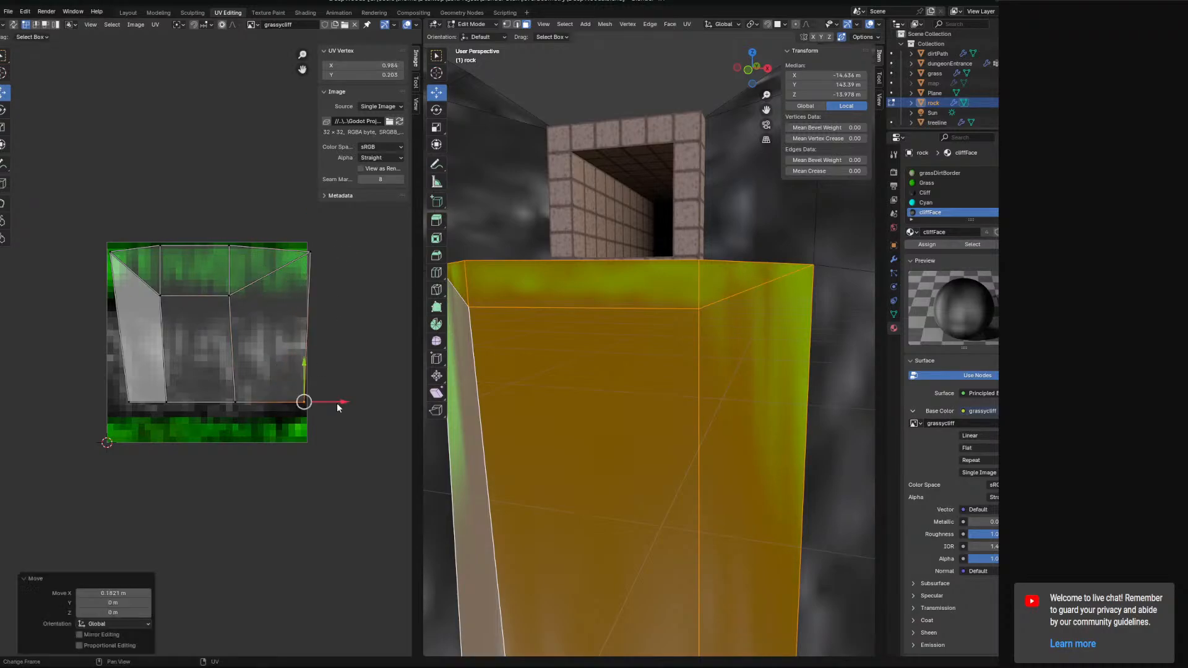
{"action": "left_click", "coordinate": [116, 403]}
{"action": "left_click_drag", "start_coordinate": [165, 399], "coordinate": [144, 404]}
Adjust the top UV vertices so the island's upper edge lines up with the texture's grass band.
{"action": "left_click", "coordinate": [110, 251]}
{"action": "left_click_drag", "start_coordinate": [110, 229], "coordinate": [109, 250]}
{"action": "left_click", "coordinate": [310, 252]}
{"action": "left_click_drag", "start_coordinate": [311, 244], "coordinate": [326, 304]}
{"action": "left_click", "coordinate": [229, 295]}
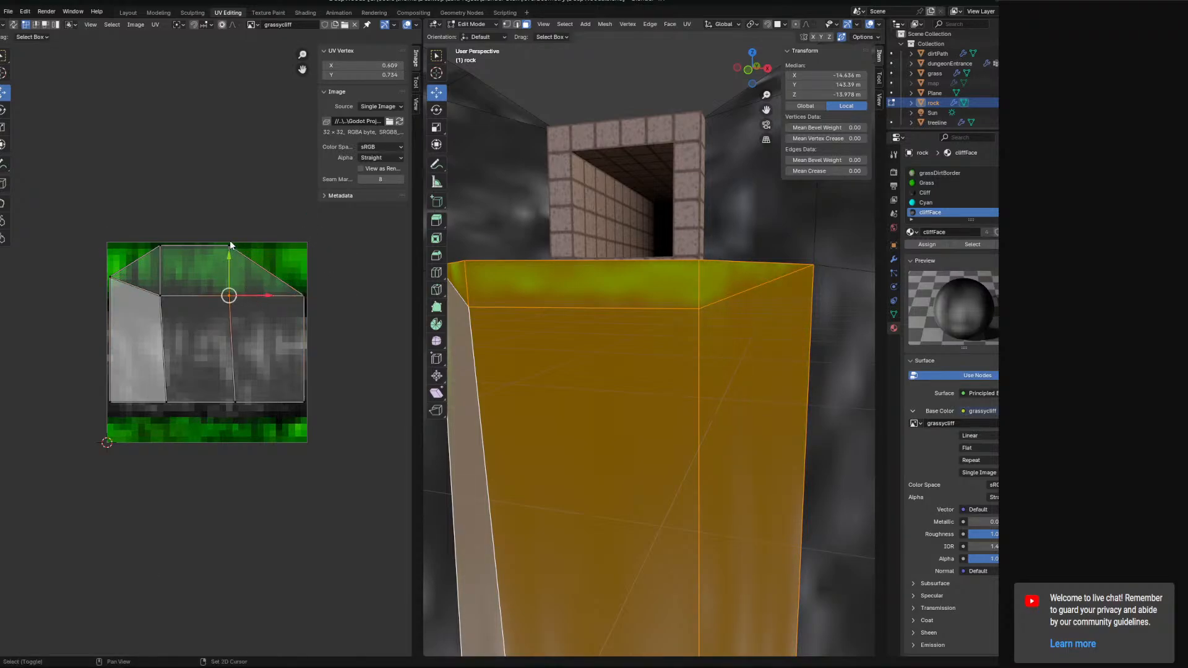
{"action": "left_click_drag", "start_coordinate": [263, 272], "coordinate": [269, 272]}
{"action": "left_click", "coordinate": [162, 290]}
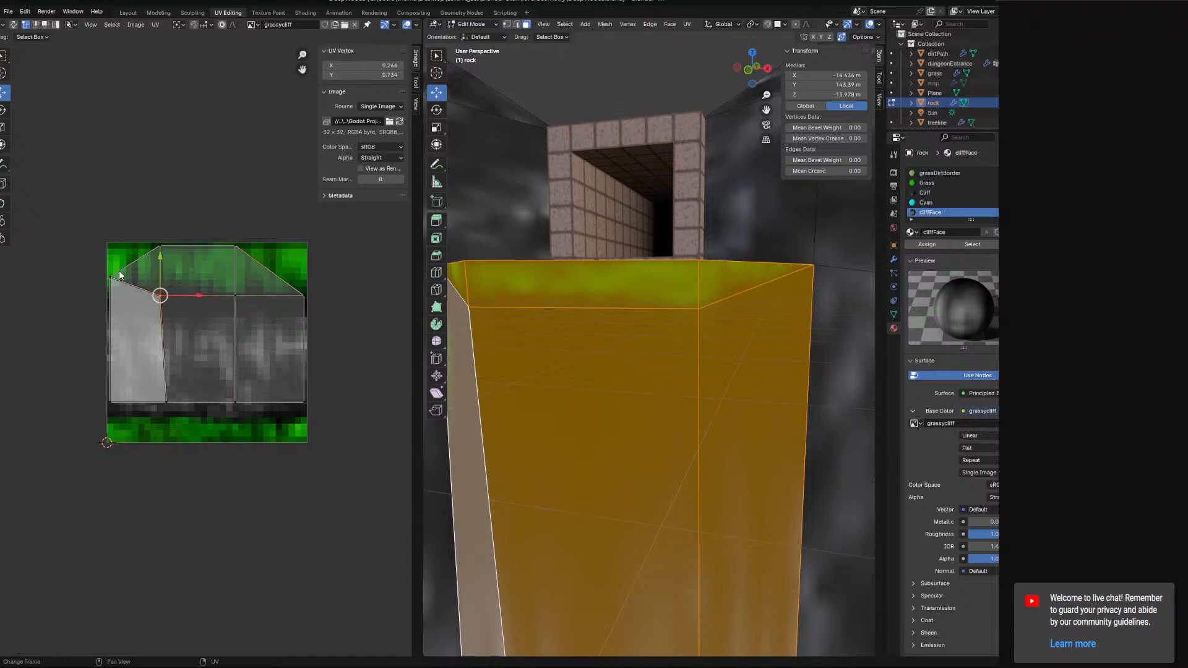
{"action": "left_click_drag", "start_coordinate": [114, 257], "coordinate": [114, 276]}
Nudge the island's inner UV vertex columns sideways to straighten the boundaries between the pillar faces.
{"action": "middle_click_drag", "start_coordinate": [545, 328], "coordinate": [619, 349]}
{"action": "left_click", "coordinate": [160, 247]}
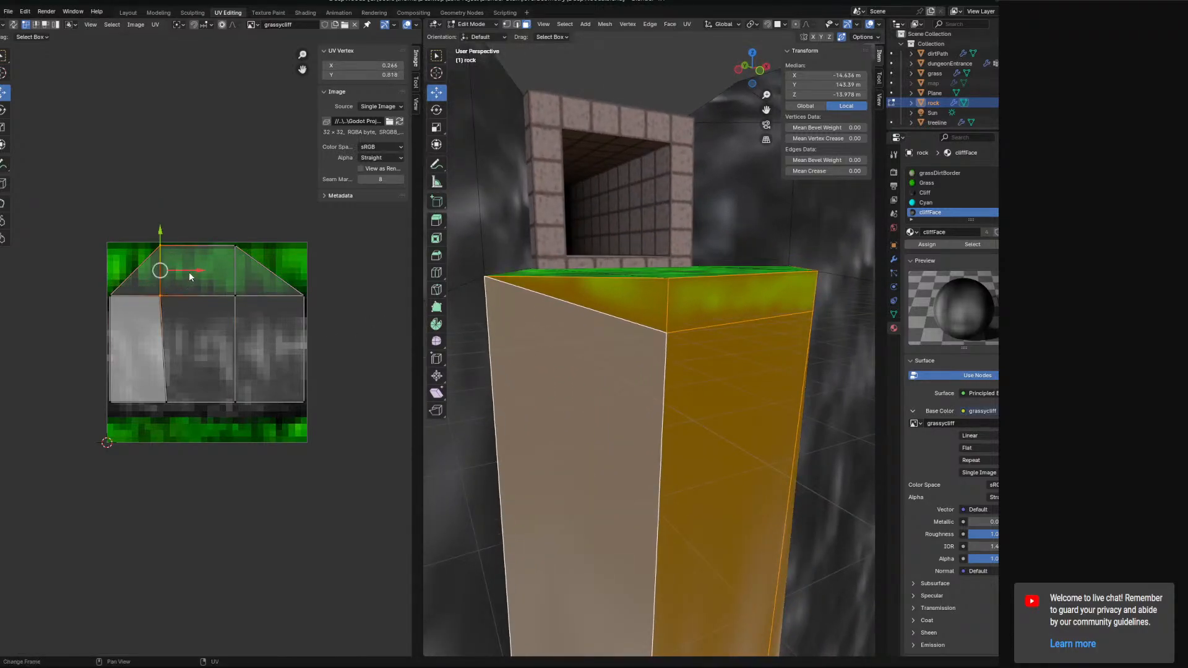
{"action": "left_click_drag", "start_coordinate": [190, 272], "coordinate": [196, 273]}
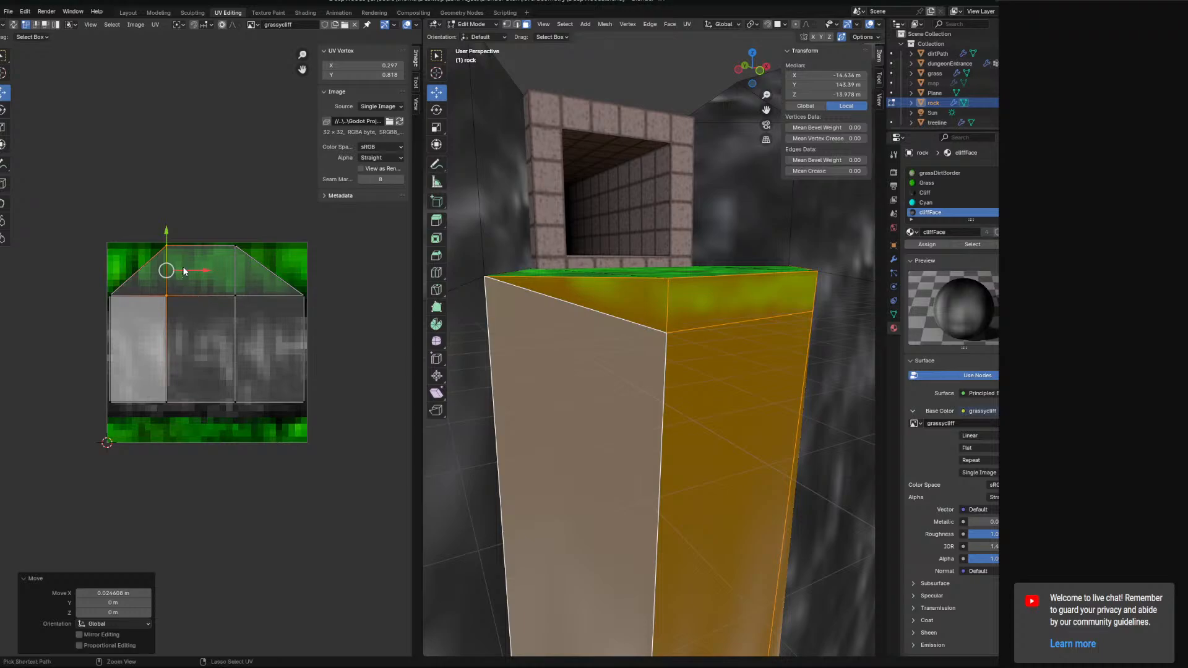
{"action": "left_click_drag", "start_coordinate": [184, 217], "coordinate": [142, 434]}
{"action": "mouse_move", "coordinate": [194, 323]}
{"action": "left_mouse_down"}
{"action": "mouse_move", "coordinate": [204, 331]}
{"action": "mouse_move", "coordinate": [193, 324]}
{"action": "left_mouse_up"}
{"action": "left_click", "coordinate": [259, 395]}
{"action": "right_click_drag", "start_coordinate": [221, 200], "coordinate": [196, 305], "text": "ctrl"}
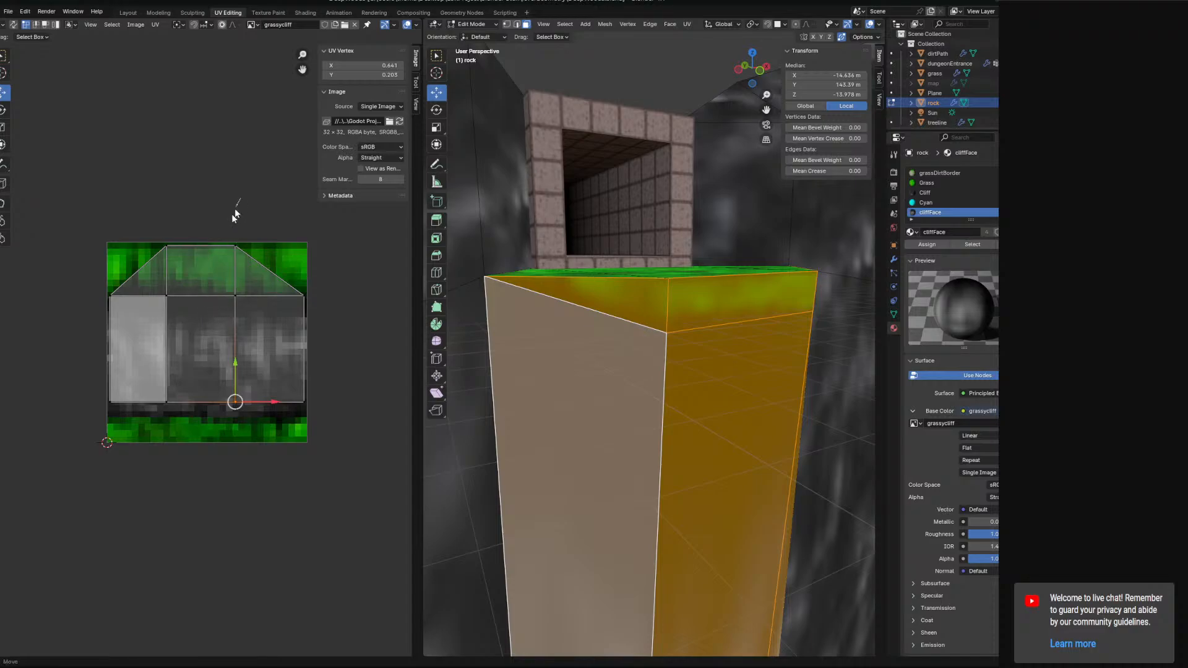
{"action": "mouse_move", "coordinate": [235, 213]}
{"action": "right_mouse_down", "text": "ctrl"}
{"action": "mouse_move", "coordinate": [264, 458]}
{"action": "mouse_move", "coordinate": [225, 204]}
{"action": "right_mouse_up", "text": "ctrl"}
{"action": "left_click_drag", "start_coordinate": [268, 323], "coordinate": [274, 324]}
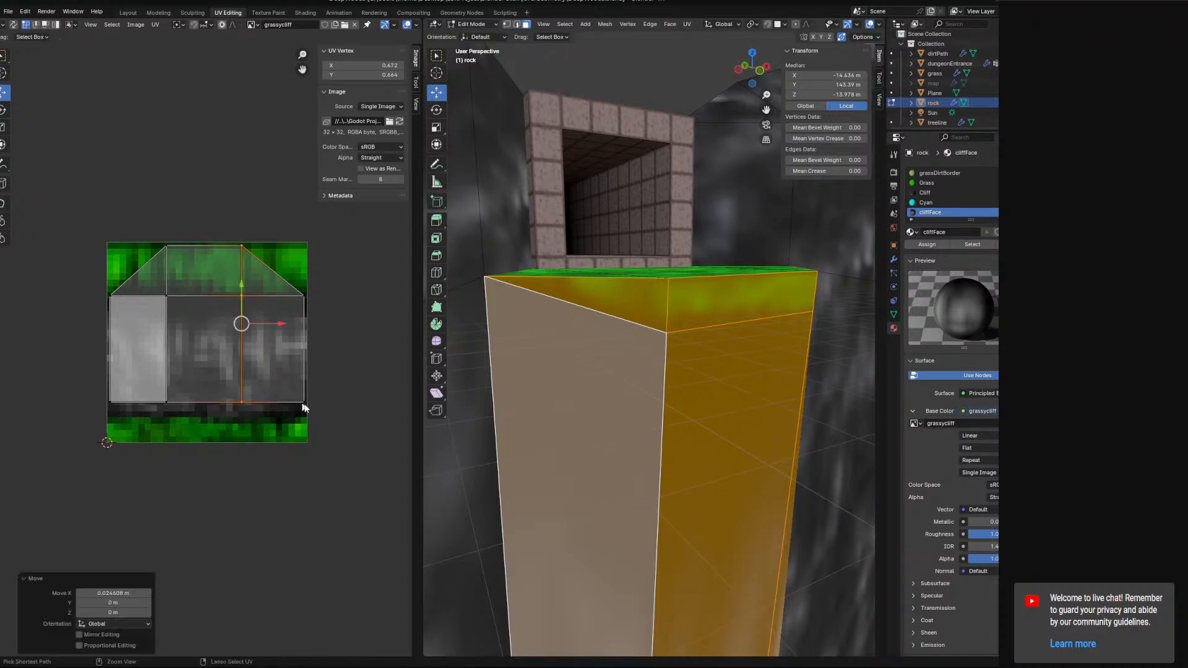
Select the whole pillar UV island and scale it horizontally by 2.345.
{"action": "mouse_move", "coordinate": [303, 408]}
{"action": "right_mouse_down", "text": "ctrl"}
{"action": "mouse_move", "coordinate": [57, 425]}
{"action": "mouse_move", "coordinate": [251, 447]}
{"action": "right_mouse_up", "text": "ctrl"}
{"action": "key", "text": "s"}
{"action": "key", "text": "x"}
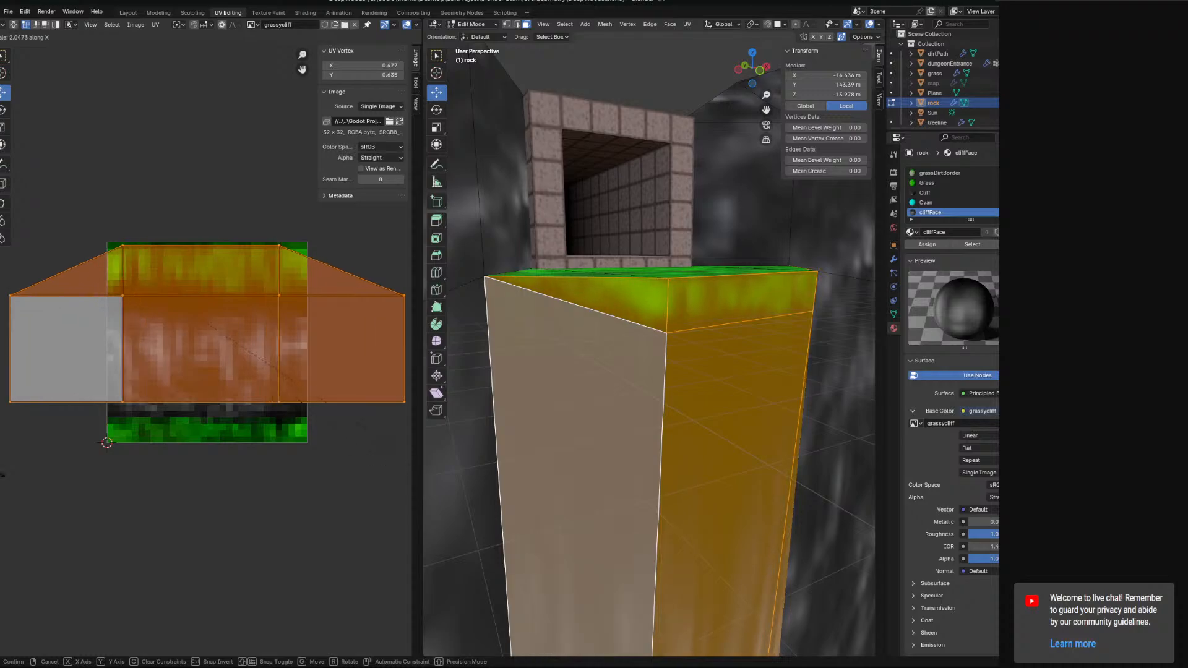
{"action": "left_click", "coordinate": [42, 475]}
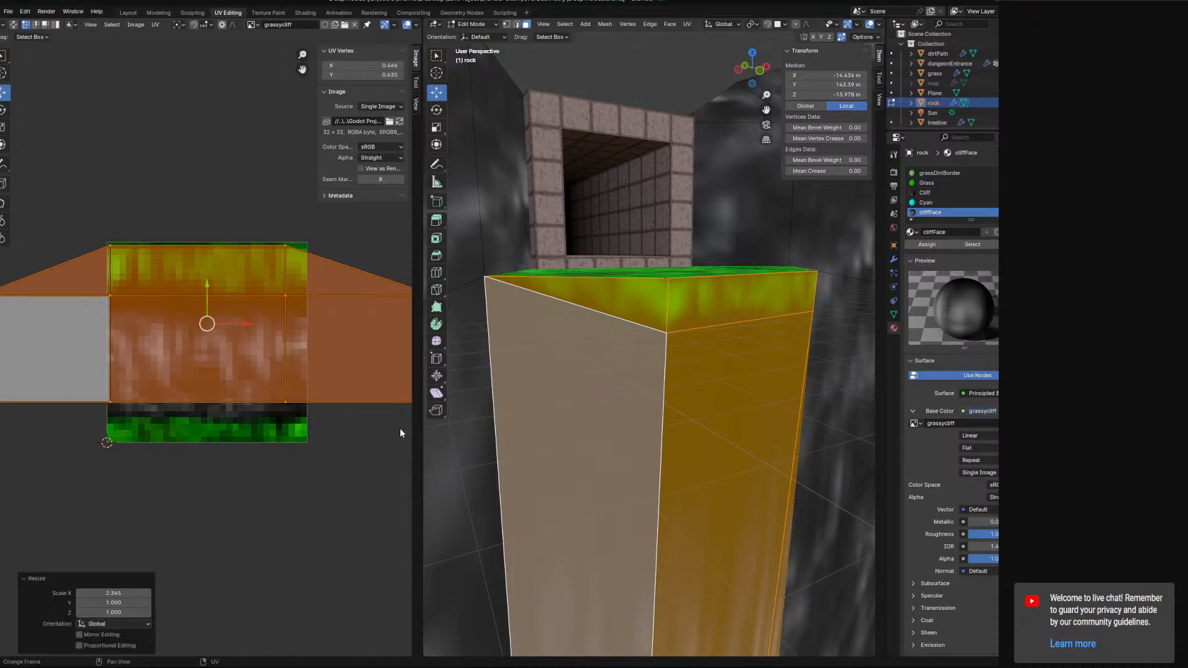
{"action": "middle_click_drag", "start_coordinate": [402, 432], "coordinate": [390, 468]}
Select the top row of pillar UV vertices and lower them slightly to the grass edge.
{"action": "middle_click_drag", "start_coordinate": [735, 427], "coordinate": [620, 441]}
{"action": "left_click", "coordinate": [286, 289]}
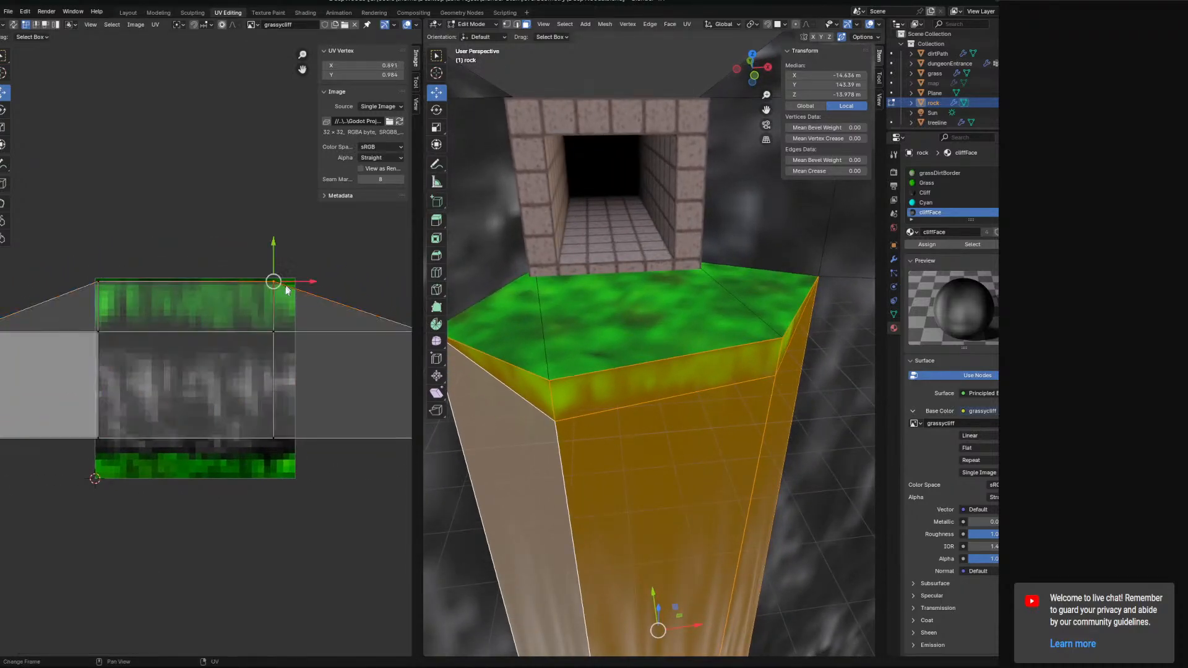
{"action": "right_click_drag", "start_coordinate": [313, 283], "coordinate": [41, 295], "text": "ctrl"}
{"action": "left_click_drag", "start_coordinate": [186, 251], "coordinate": [186, 257]}
{"action": "middle_click_drag", "start_coordinate": [716, 342], "coordinate": [730, 319]}
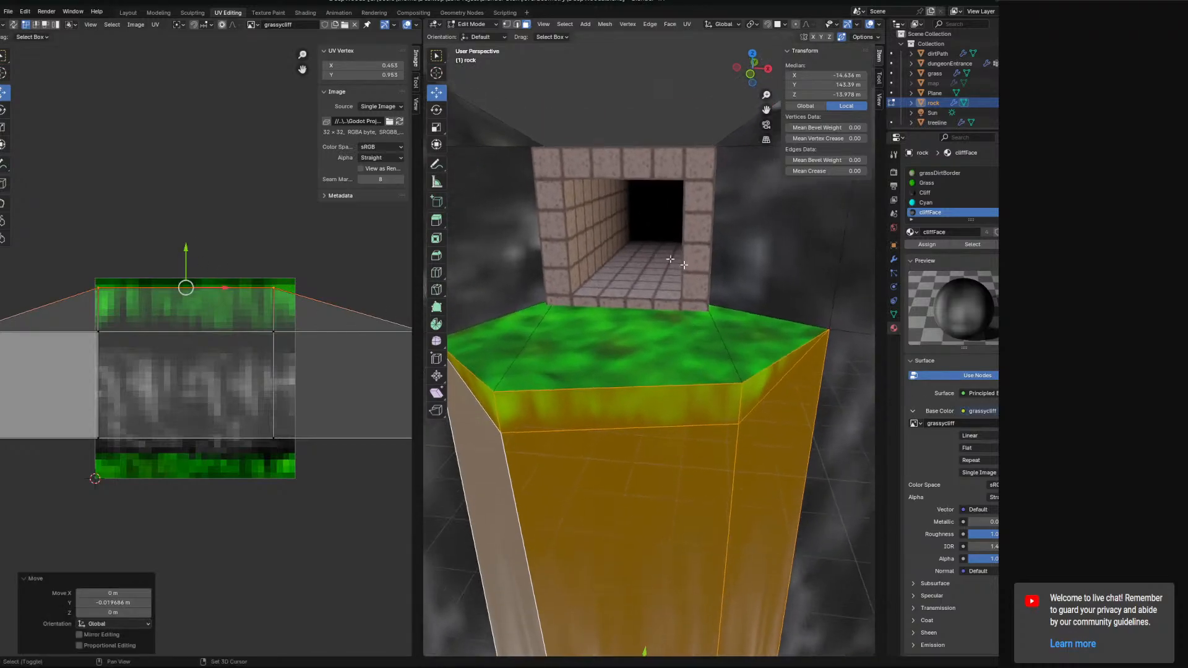
Inspect the textured pillar in Object Mode, then return to Edit Mode.
{"action": "left_click", "coordinate": [473, 24]}
{"action": "left_click", "coordinate": [475, 35]}
{"action": "middle_click_drag", "start_coordinate": [611, 329], "coordinate": [633, 322]}
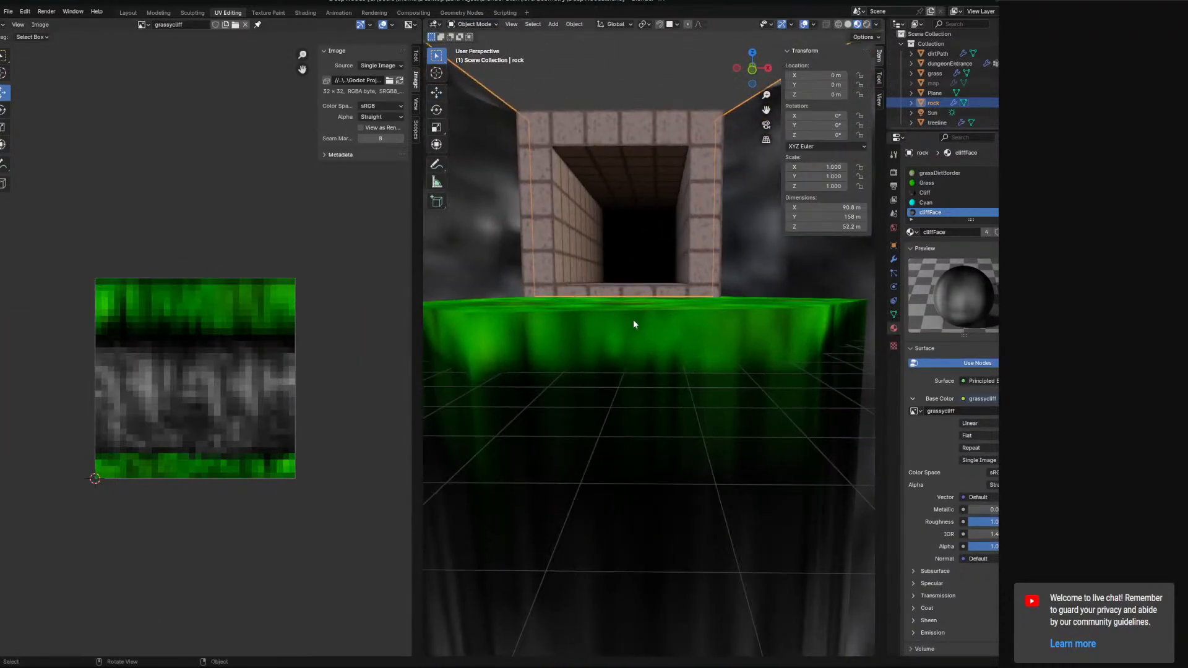
{"action": "scroll", "coordinate": [634, 323], "scroll_direction": "down", "scroll_amount": 4}
{"action": "middle_click_drag", "start_coordinate": [664, 385], "coordinate": [736, 433]}
{"action": "scroll", "coordinate": [661, 409], "scroll_direction": "down", "scroll_amount": 4}
{"action": "scroll", "coordinate": [674, 454], "scroll_direction": "up", "scroll_amount": 4}
{"action": "scroll", "coordinate": [675, 391], "scroll_direction": "down", "scroll_amount": 3}
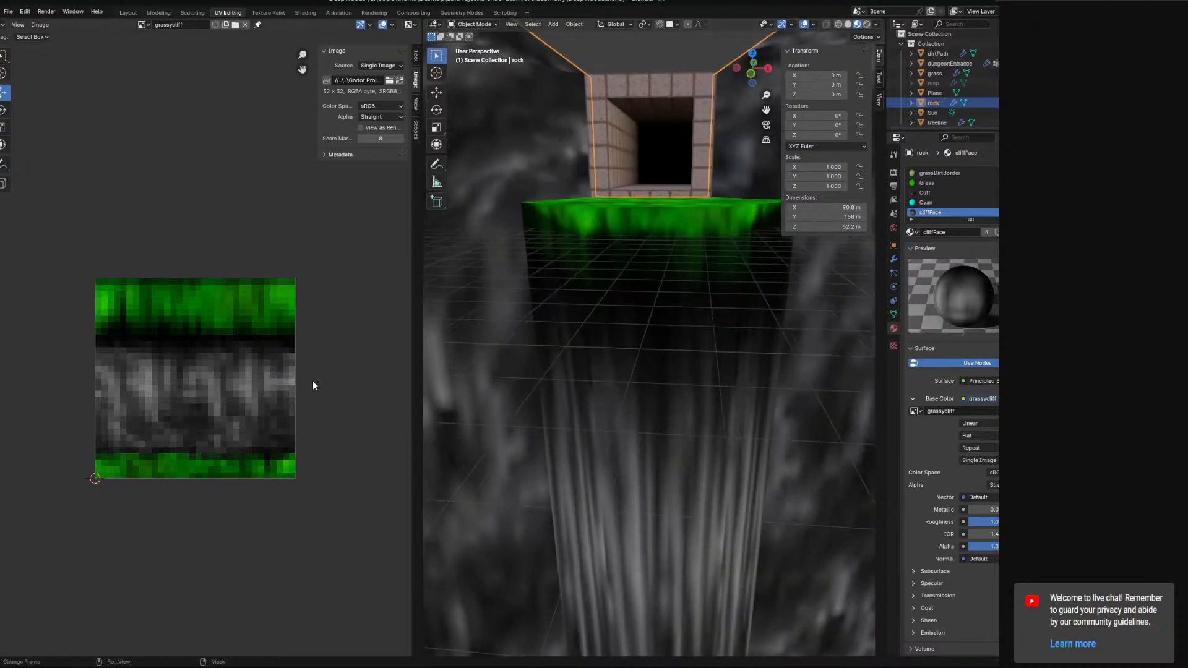
{"action": "left_click", "coordinate": [199, 14]}
{"action": "left_click", "coordinate": [241, 13]}
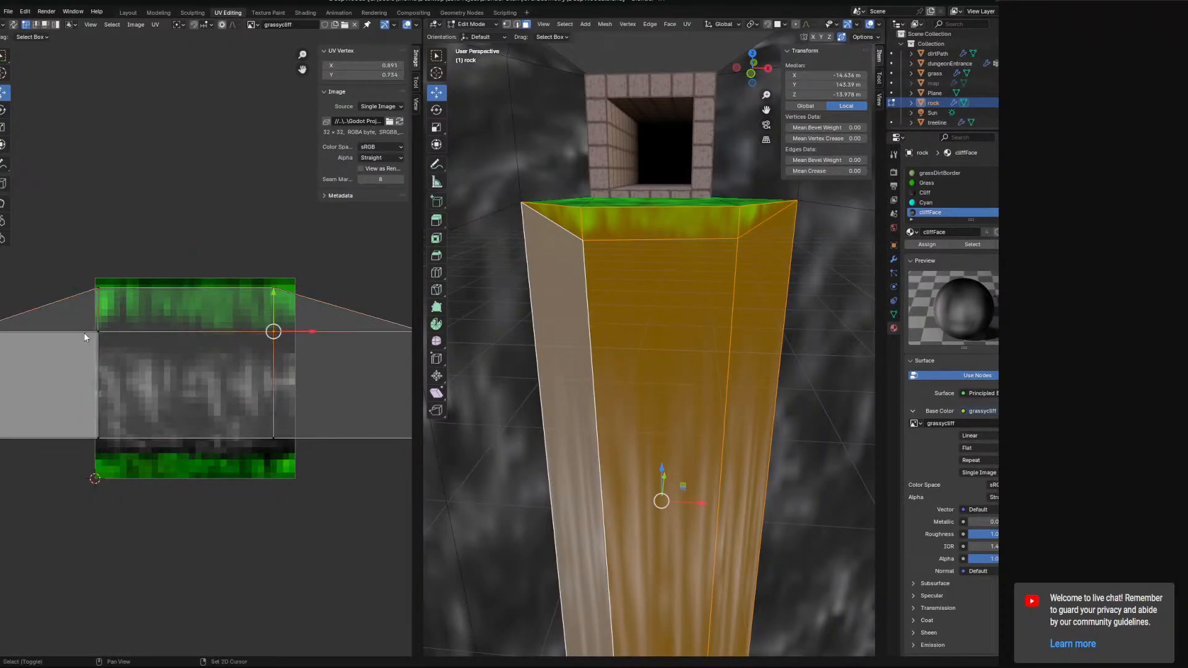
Move the selected pillar UVs down by about 0.15 to lower the grass band on the faces.
{"action": "left_click_drag", "start_coordinate": [191, 298], "coordinate": [186, 329]}
{"action": "middle_click_drag", "start_coordinate": [449, 377], "coordinate": [522, 395]}
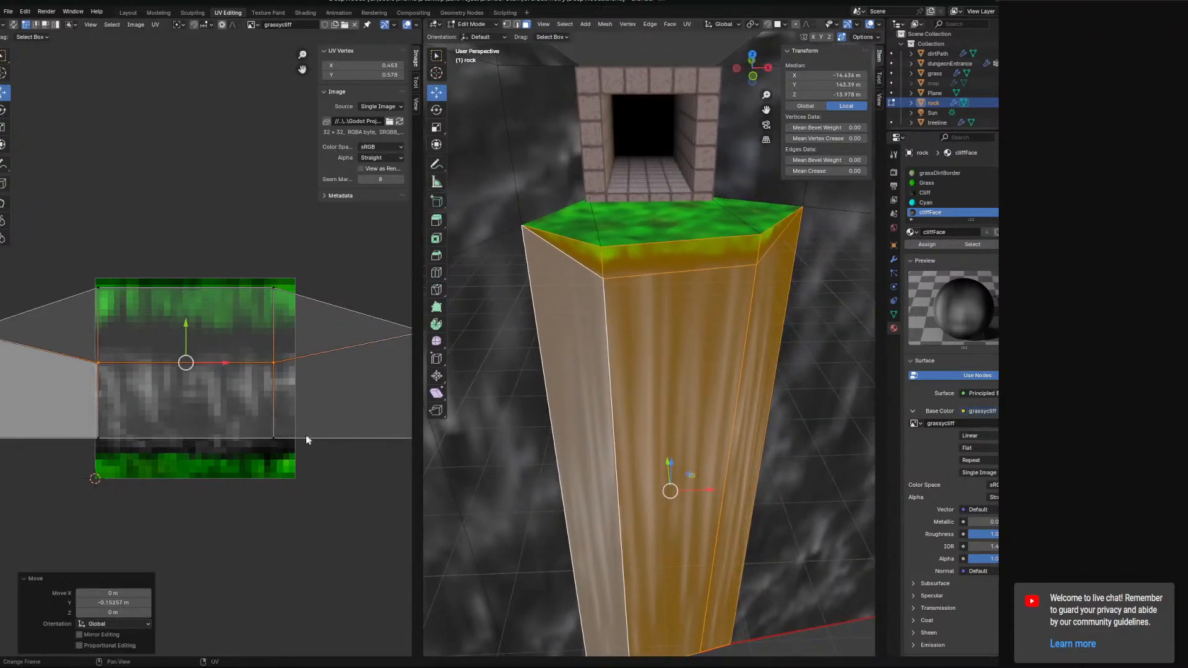
{"action": "scroll", "coordinate": [313, 449], "scroll_direction": "down", "scroll_amount": 2}
{"action": "scroll", "coordinate": [308, 451], "scroll_direction": "up", "scroll_amount": 2}
{"action": "middle_click_drag", "start_coordinate": [565, 456], "coordinate": [610, 420]}
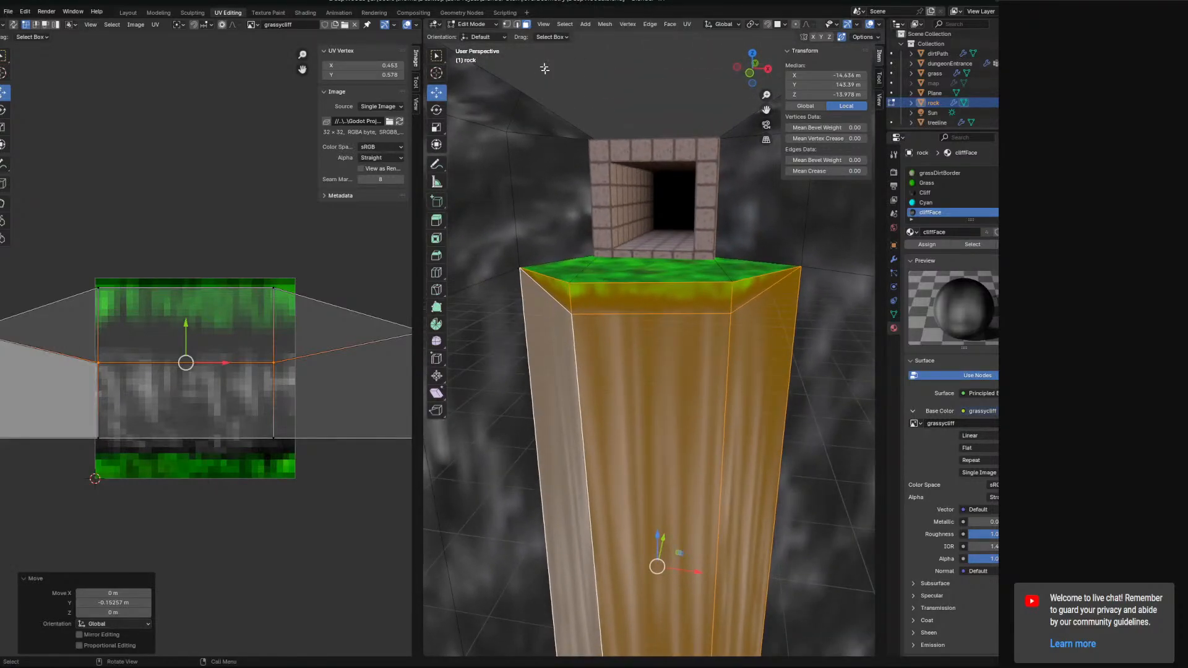
Select two pillar side faces and assign the Cliff material to them.
{"action": "left_click", "coordinate": [559, 380]}
{"action": "left_click", "coordinate": [728, 390], "text": "shift"}
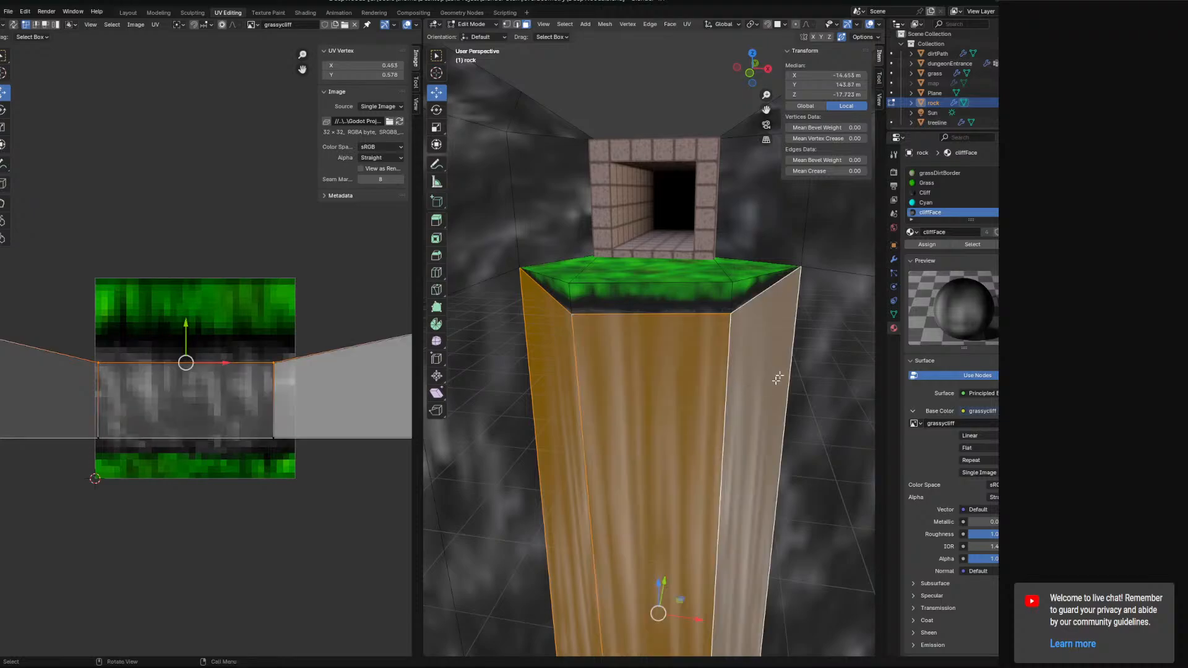
{"action": "left_click", "coordinate": [925, 193]}
{"action": "left_click", "coordinate": [927, 244]}
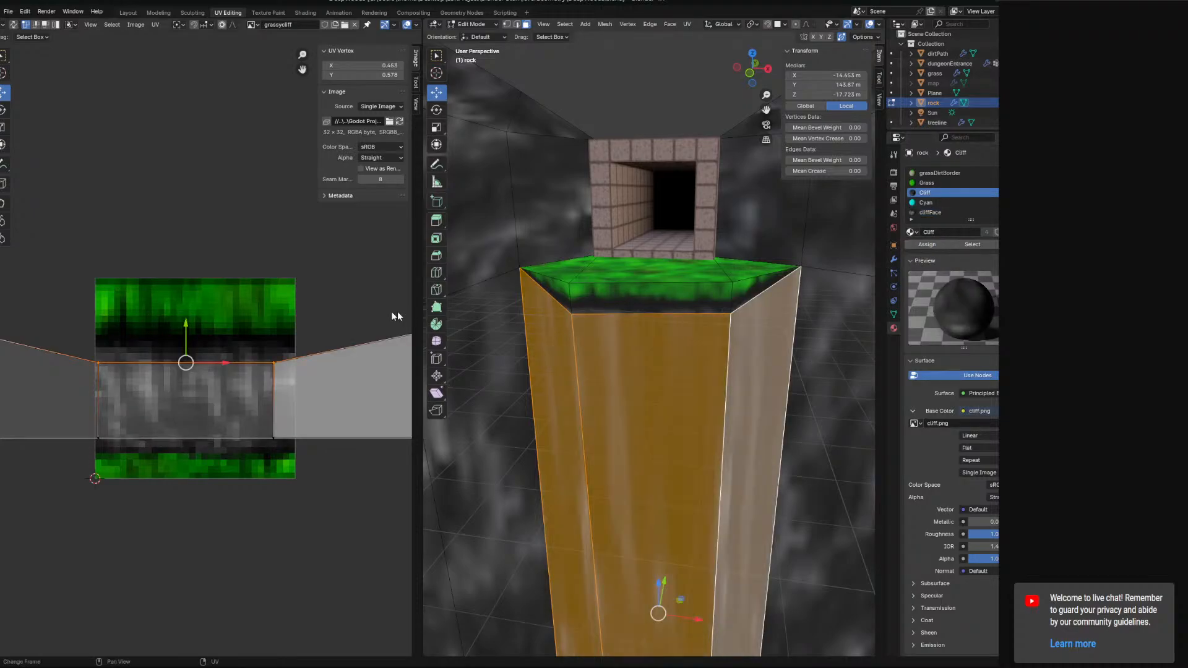
Move the Cliff faces' UVs up by about 0.39 and align their upper vertices with the texture's top.
{"action": "left_click_drag", "start_coordinate": [186, 325], "coordinate": [202, 249]}
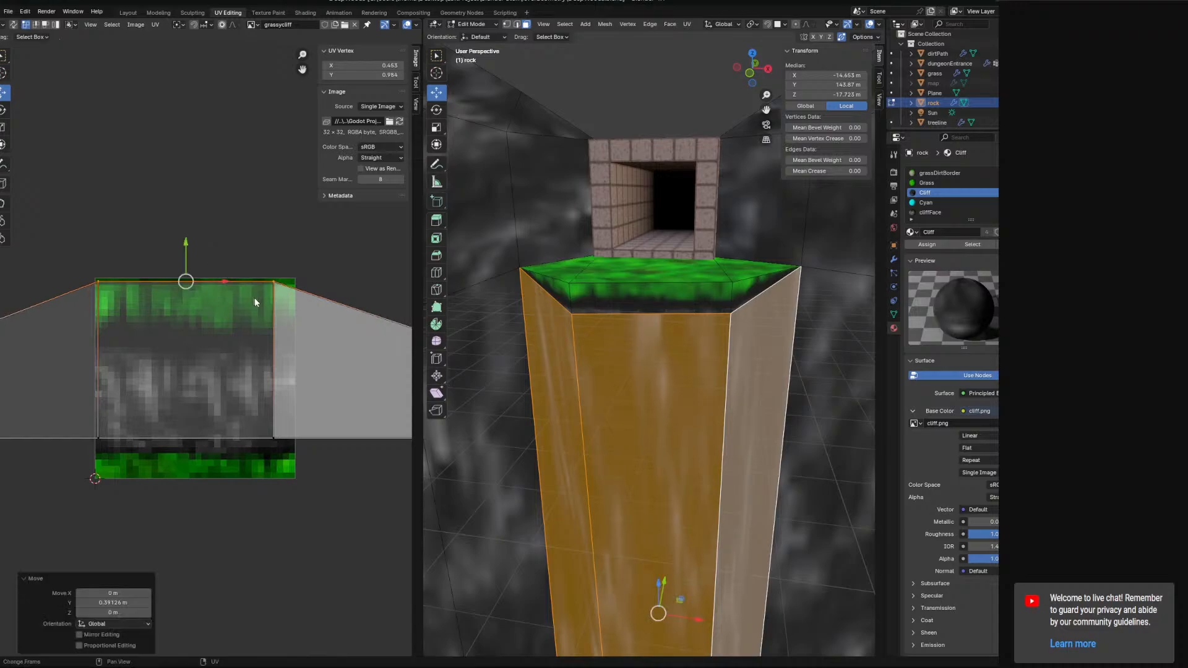
{"action": "scroll", "coordinate": [372, 334], "scroll_direction": "down", "scroll_amount": 2}
{"action": "left_click", "coordinate": [343, 338]}
{"action": "left_click_drag", "start_coordinate": [344, 299], "coordinate": [344, 268]}
{"action": "left_click", "coordinate": [55, 338]}
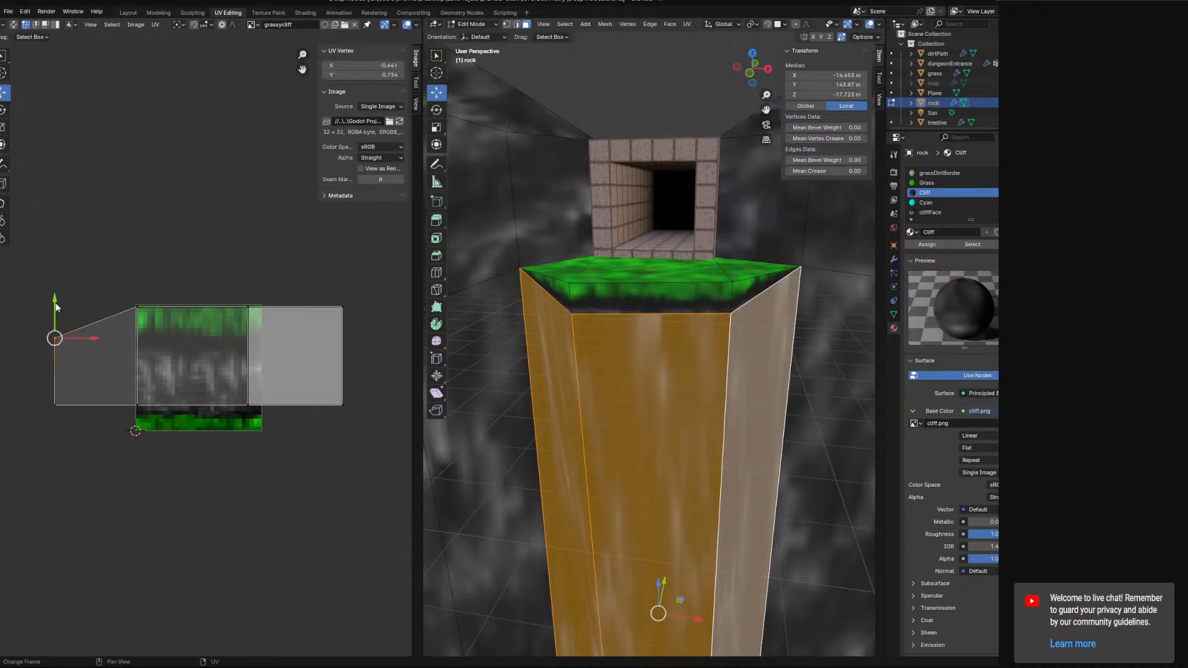
{"action": "left_click_drag", "start_coordinate": [56, 303], "coordinate": [54, 271]}
Switch to the Layout workspace and inspect the textured ledge and pillar around the dungeon entrance.
{"action": "left_click", "coordinate": [133, 14]}
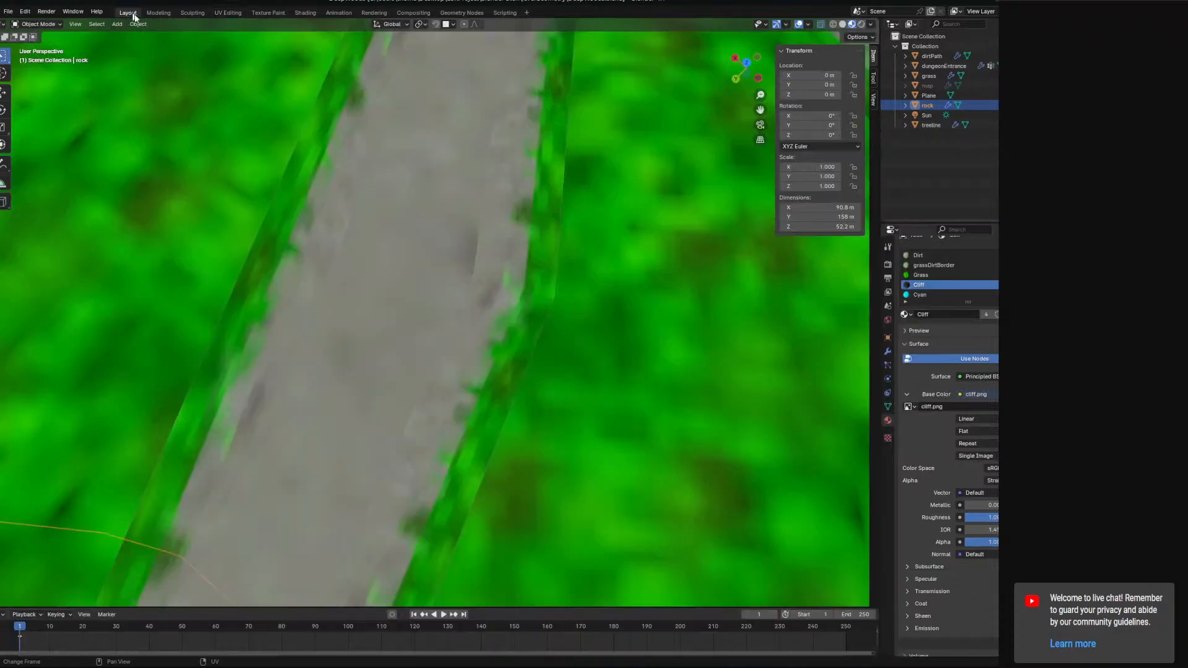
{"action": "scroll", "coordinate": [545, 259], "scroll_direction": "down", "scroll_amount": 7}
{"action": "middle_click_drag", "start_coordinate": [542, 278], "coordinate": [425, 239]}
{"action": "scroll", "coordinate": [523, 290], "scroll_direction": "down", "scroll_amount": 9}
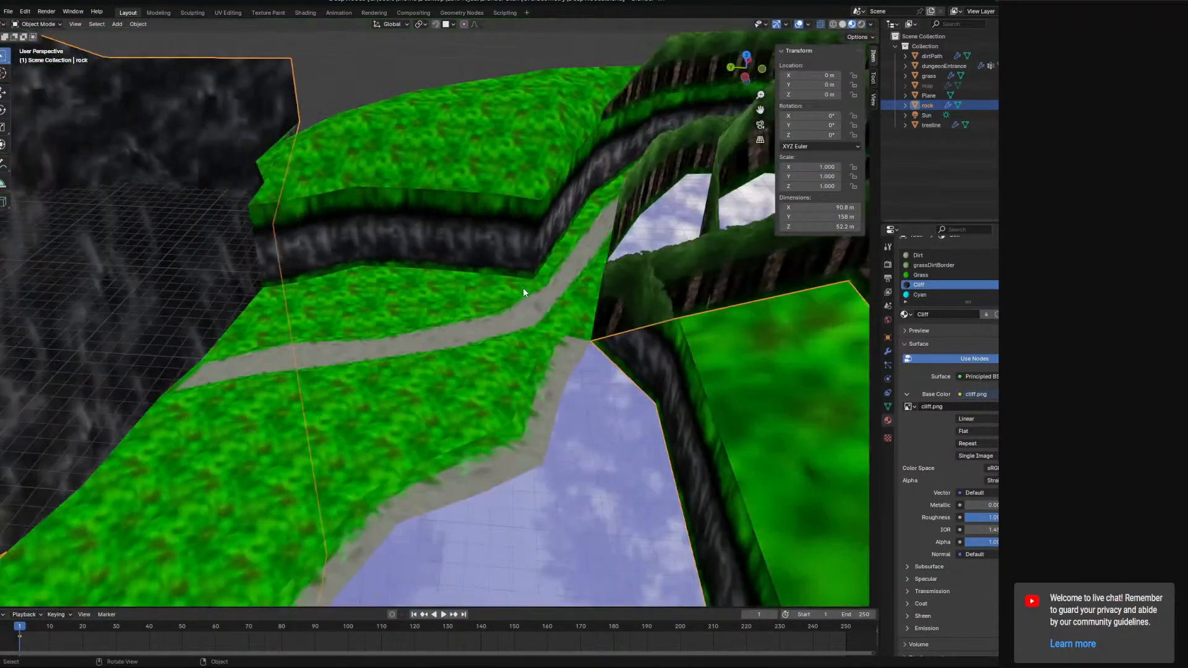
{"action": "middle_click_drag", "start_coordinate": [462, 336], "coordinate": [491, 379], "text": "shift"}
{"action": "scroll", "coordinate": [544, 350], "scroll_direction": "up", "scroll_amount": 6}
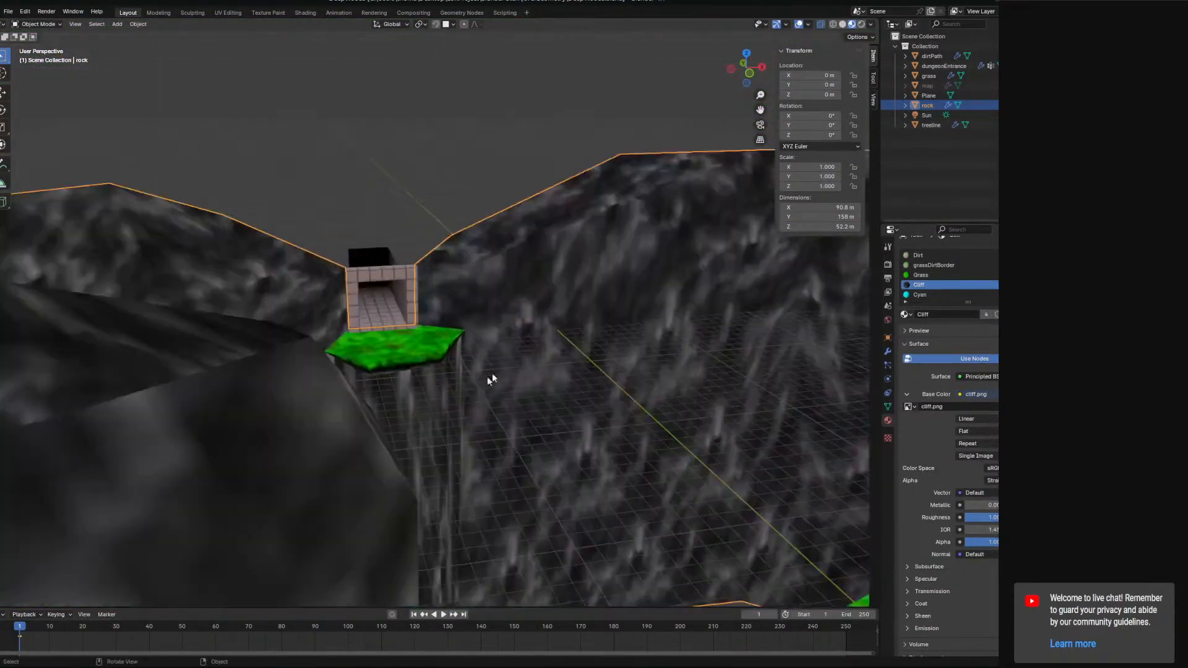
{"action": "scroll", "coordinate": [432, 429], "scroll_direction": "up", "scroll_amount": 5}
{"action": "scroll", "coordinate": [432, 428], "scroll_direction": "up", "scroll_amount": 2}
{"action": "middle_click_drag", "start_coordinate": [425, 442], "coordinate": [534, 379], "text": "shift"}
{"action": "middle_click_drag", "start_coordinate": [534, 379], "coordinate": [547, 430]}
{"action": "scroll", "coordinate": [503, 345], "scroll_direction": "up", "scroll_amount": 5}
{"action": "scroll", "coordinate": [538, 392], "scroll_direction": "down", "scroll_amount": 3}
{"action": "scroll", "coordinate": [531, 407], "scroll_direction": "down", "scroll_amount": 2}
{"action": "scroll", "coordinate": [531, 408], "scroll_direction": "down", "scroll_amount": 2}
{"action": "scroll", "coordinate": [517, 411], "scroll_direction": "up", "scroll_amount": 3}
{"action": "scroll", "coordinate": [524, 407], "scroll_direction": "down", "scroll_amount": 4}
{"action": "scroll", "coordinate": [528, 406], "scroll_direction": "up", "scroll_amount": 5}
{"action": "scroll", "coordinate": [537, 415], "scroll_direction": "down", "scroll_amount": 5}
{"action": "scroll", "coordinate": [540, 418], "scroll_direction": "down", "scroll_amount": 3}
{"action": "scroll", "coordinate": [547, 432], "scroll_direction": "up", "scroll_amount": 7}
{"action": "middle_click_drag", "start_coordinate": [576, 384], "coordinate": [572, 411]}
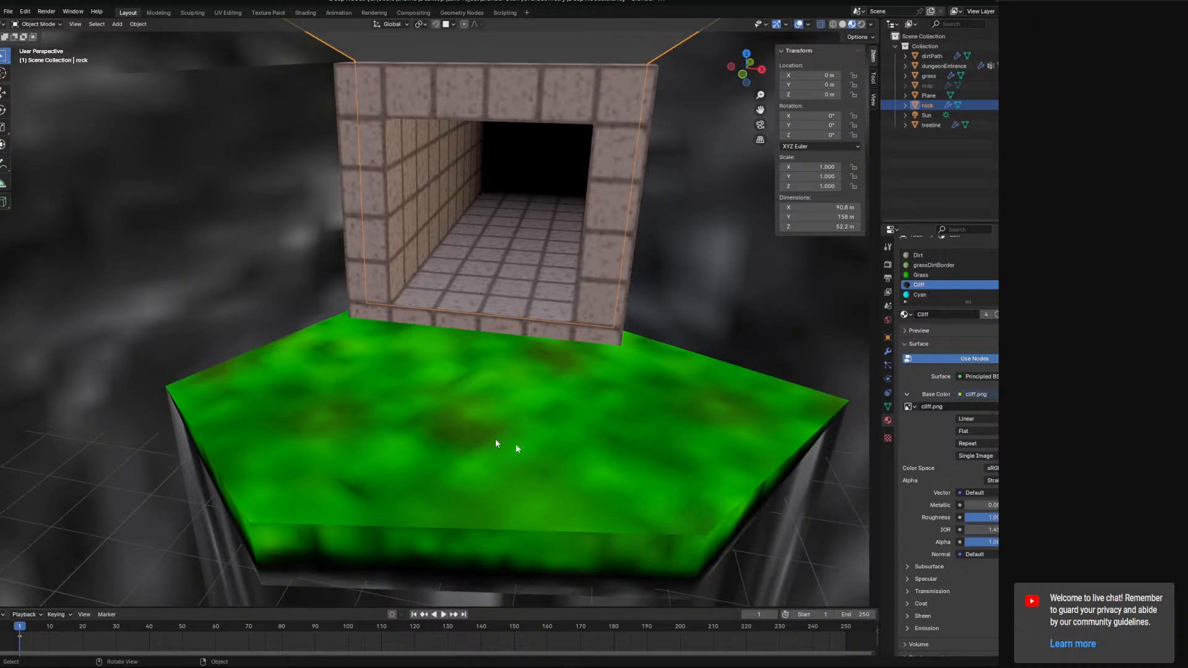
{"action": "middle_click_drag", "start_coordinate": [516, 444], "coordinate": [813, 395]}
{"action": "middle_click_drag", "start_coordinate": [522, 444], "coordinate": [209, 121]}
{"action": "left_click", "coordinate": [218, 13]}
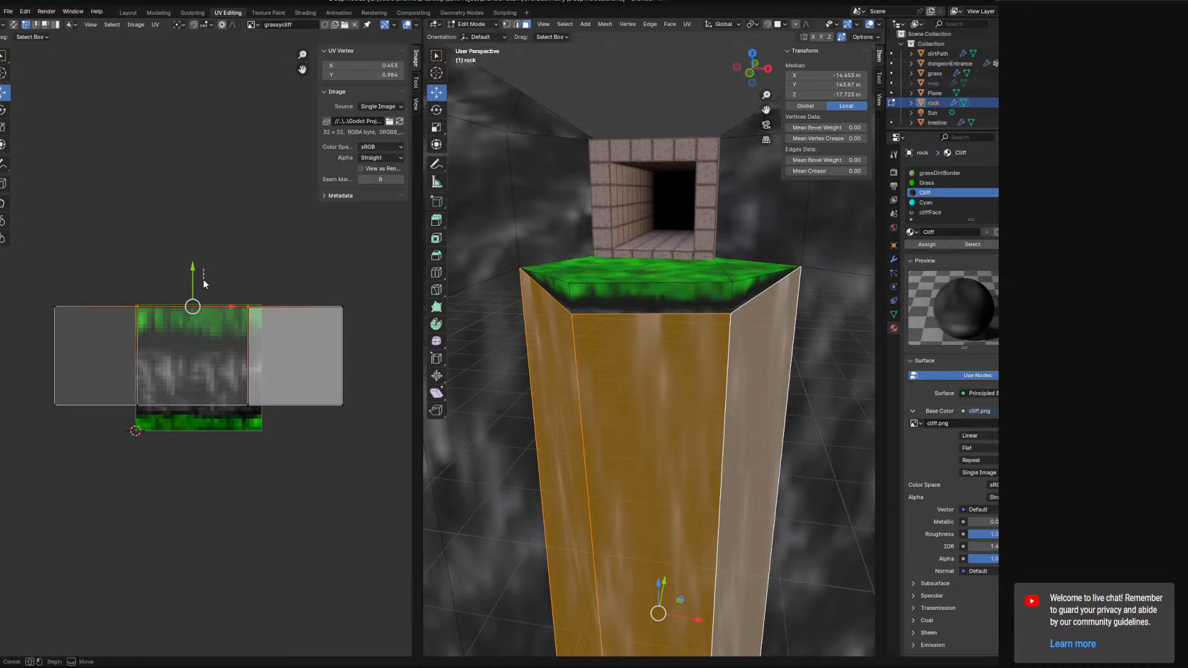
{"action": "middle_click_drag", "start_coordinate": [656, 433], "coordinate": [661, 292]}
{"action": "key", "text": "alt+a"}
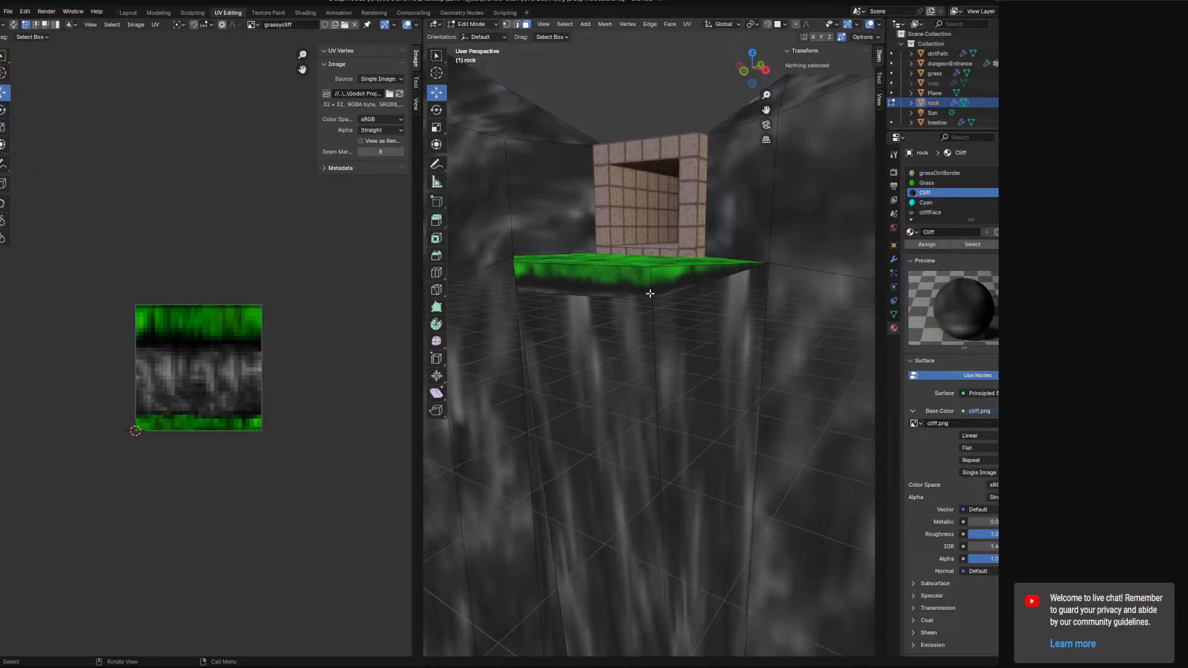
{"action": "key", "text": "ctrl+z"}
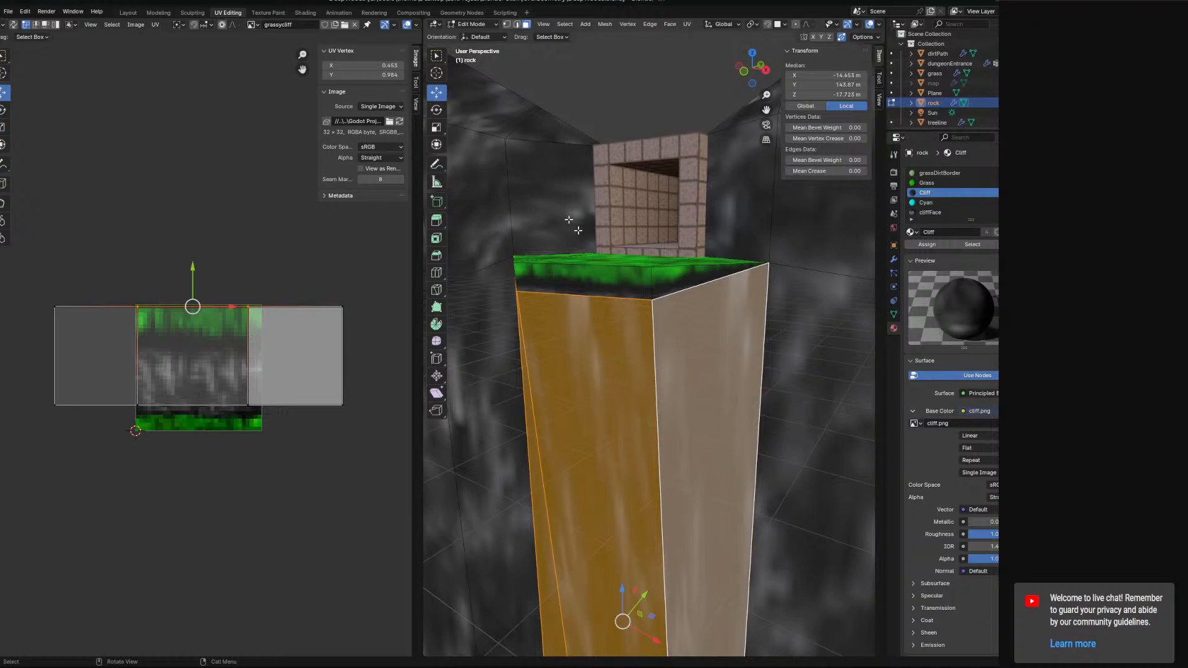
Try merging the pillar's top corner vertices at the last vertex, and undo the merges.
{"action": "left_click", "coordinate": [506, 25]}
{"action": "left_click", "coordinate": [666, 283]}
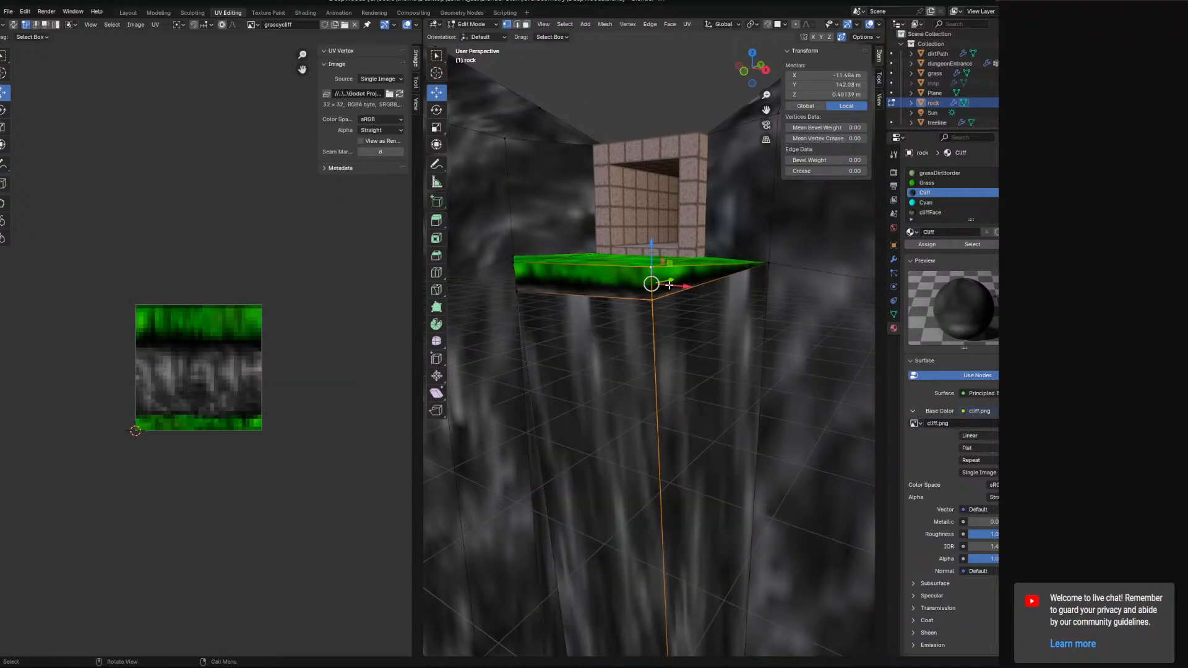
{"action": "middle_click_drag", "start_coordinate": [670, 286], "coordinate": [679, 324]}
{"action": "right_click", "coordinate": [677, 326]}
{"action": "right_click", "coordinate": [667, 372]}
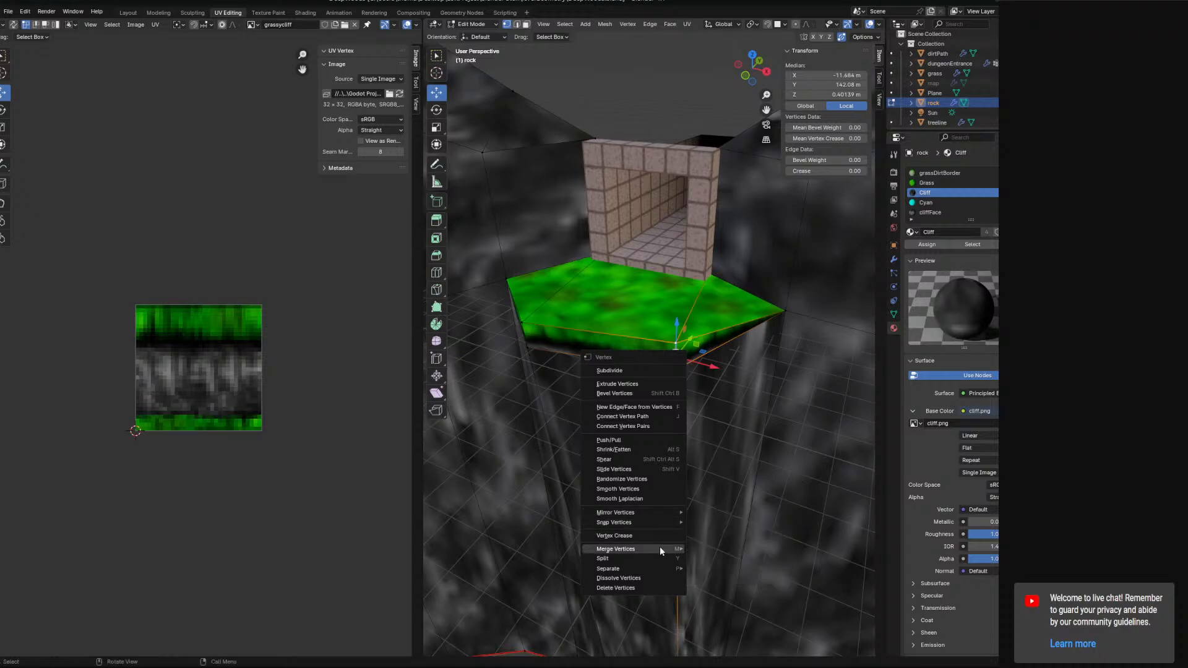
{"action": "mouse_move", "coordinate": [661, 550]}
{"action": "left_click", "coordinate": [718, 559]}
{"action": "key", "text": "ctrl+z"}
{"action": "right_click", "coordinate": [529, 328]}
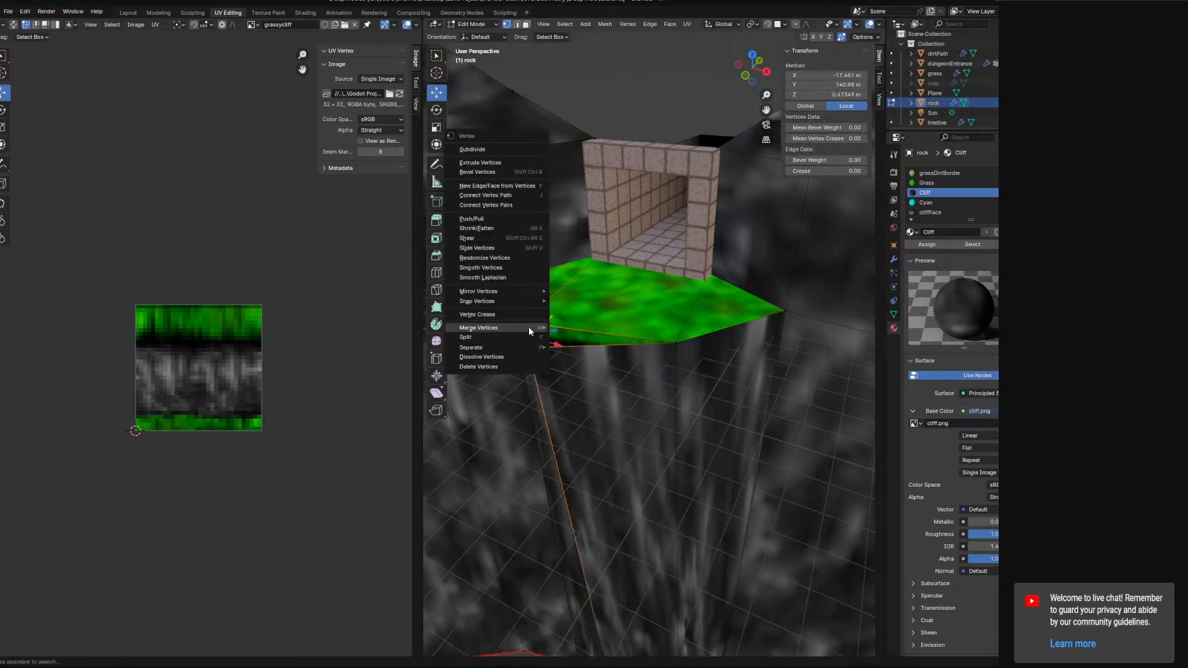
{"action": "mouse_move", "coordinate": [526, 328]}
{"action": "left_click", "coordinate": [580, 374]}
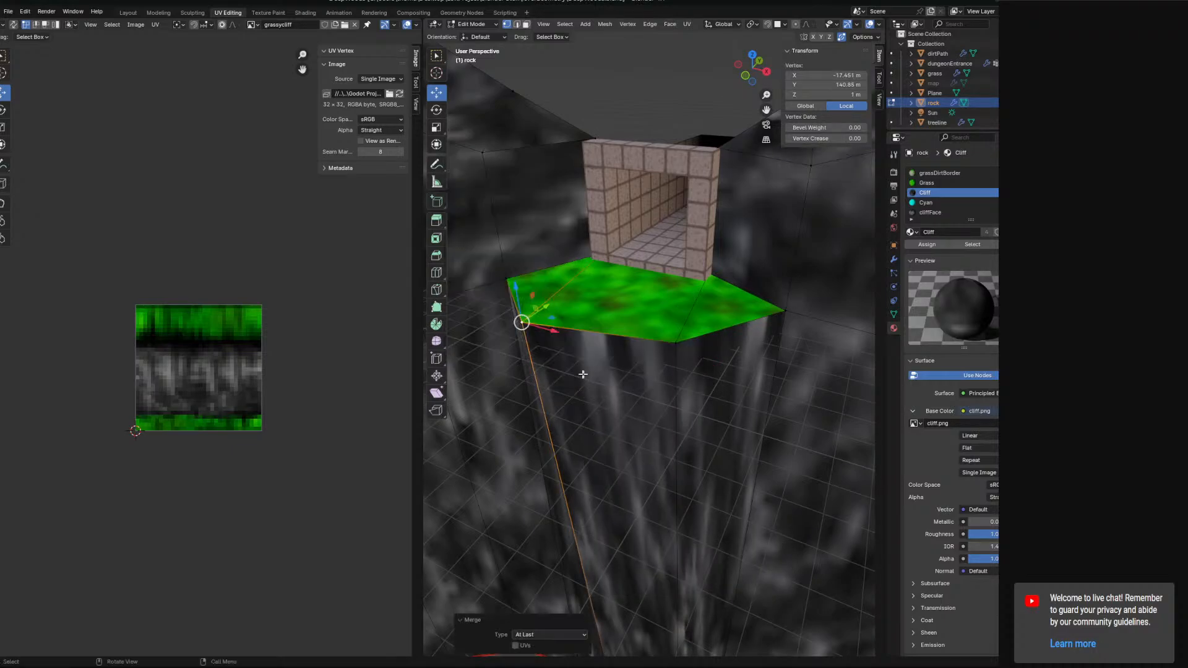
{"action": "middle_click_drag", "start_coordinate": [540, 375], "coordinate": [609, 360]}
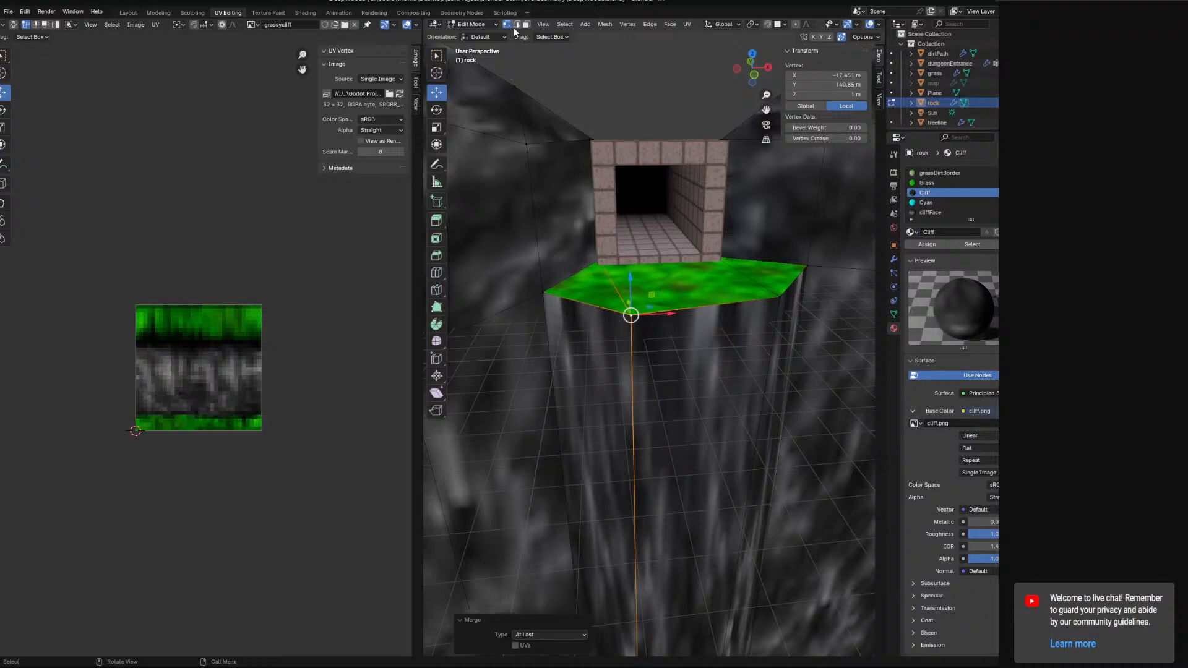
{"action": "key", "text": "ctrl+z"}
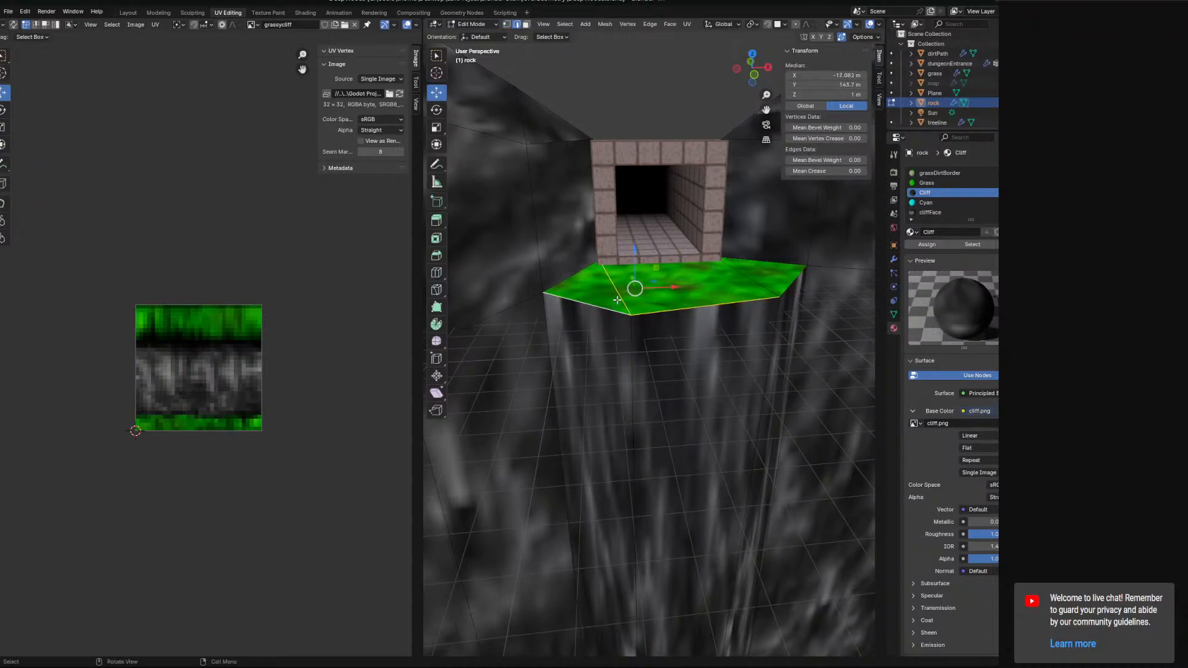
Select the ledge's lower edge loop and extrude it along Y by about -1.6 m.
{"action": "mouse_move", "coordinate": [791, 306]}
{"action": "middle_mouse_down"}
{"action": "mouse_move", "coordinate": [774, 297]}
{"action": "mouse_move", "coordinate": [791, 314]}
{"action": "middle_mouse_up"}
{"action": "key", "text": "e"}
{"action": "key", "text": "x"}
{"action": "key", "text": "z"}
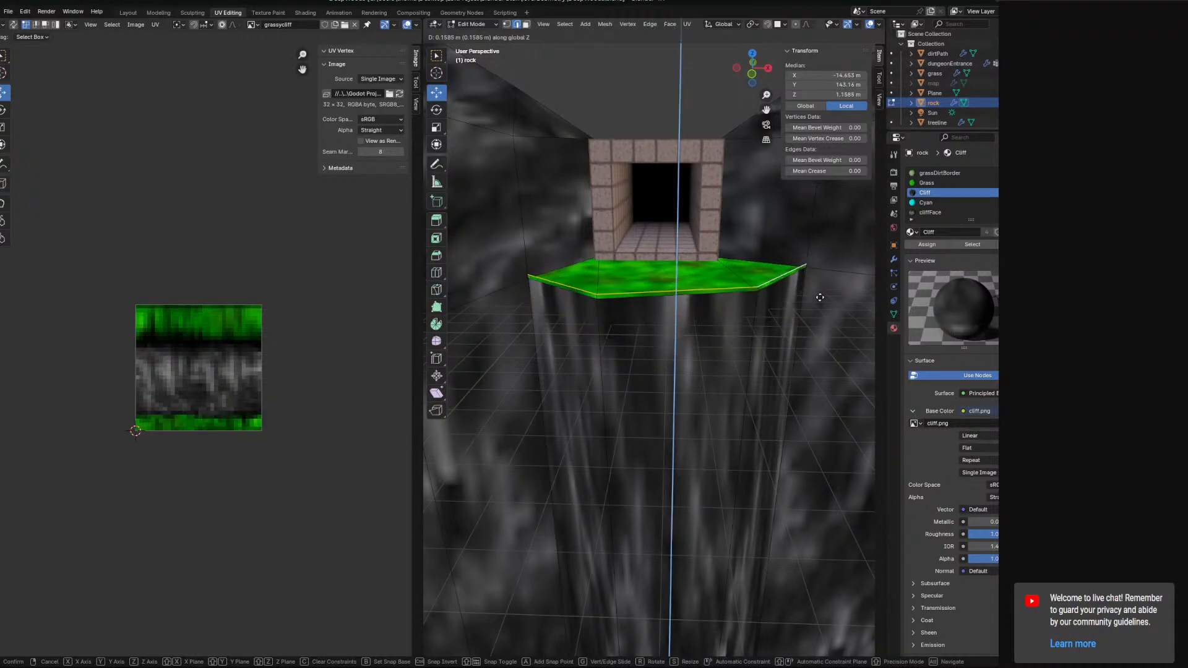
{"action": "key", "text": "y"}
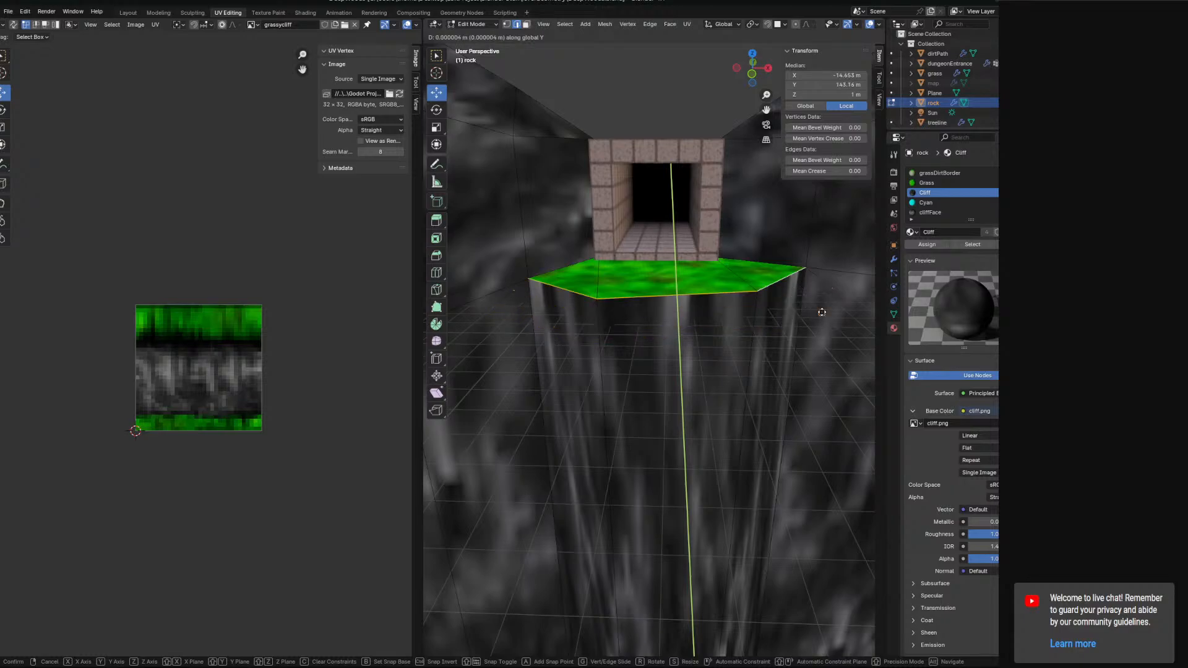
{"action": "left_click", "coordinate": [819, 308]}
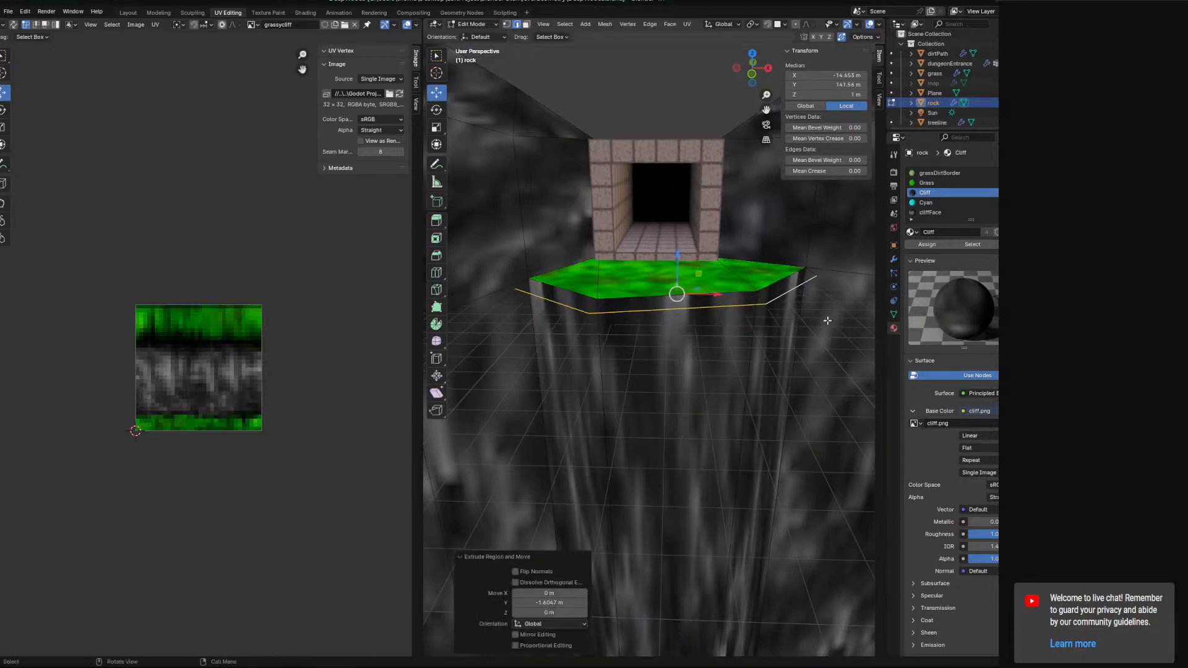
{"action": "middle_click_drag", "start_coordinate": [819, 308], "coordinate": [702, 419]}
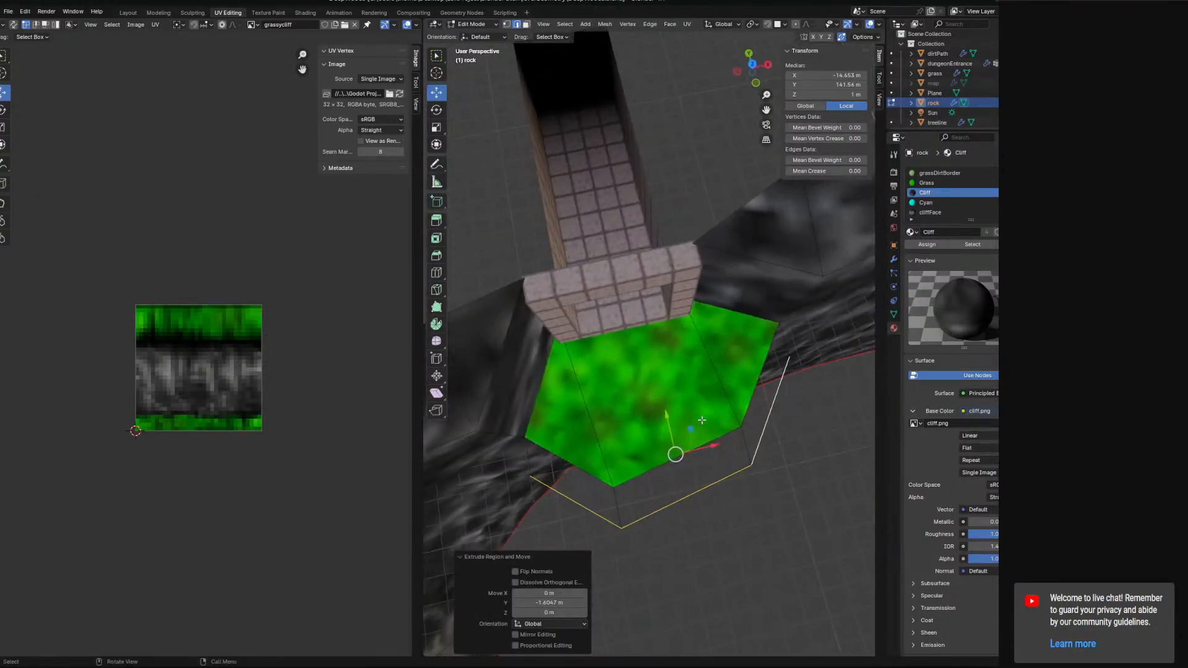
Move the extruded edges up along Z by about 0.09 m.
{"action": "left_click_drag", "start_coordinate": [668, 414], "coordinate": [660, 379]}
{"action": "middle_click_drag", "start_coordinate": [660, 379], "coordinate": [660, 315]}
{"action": "left_click_drag", "start_coordinate": [634, 247], "coordinate": [632, 289]}
{"action": "middle_click_drag", "start_coordinate": [632, 288], "coordinate": [631, 256]}
{"action": "left_click_drag", "start_coordinate": [623, 241], "coordinate": [623, 237]}
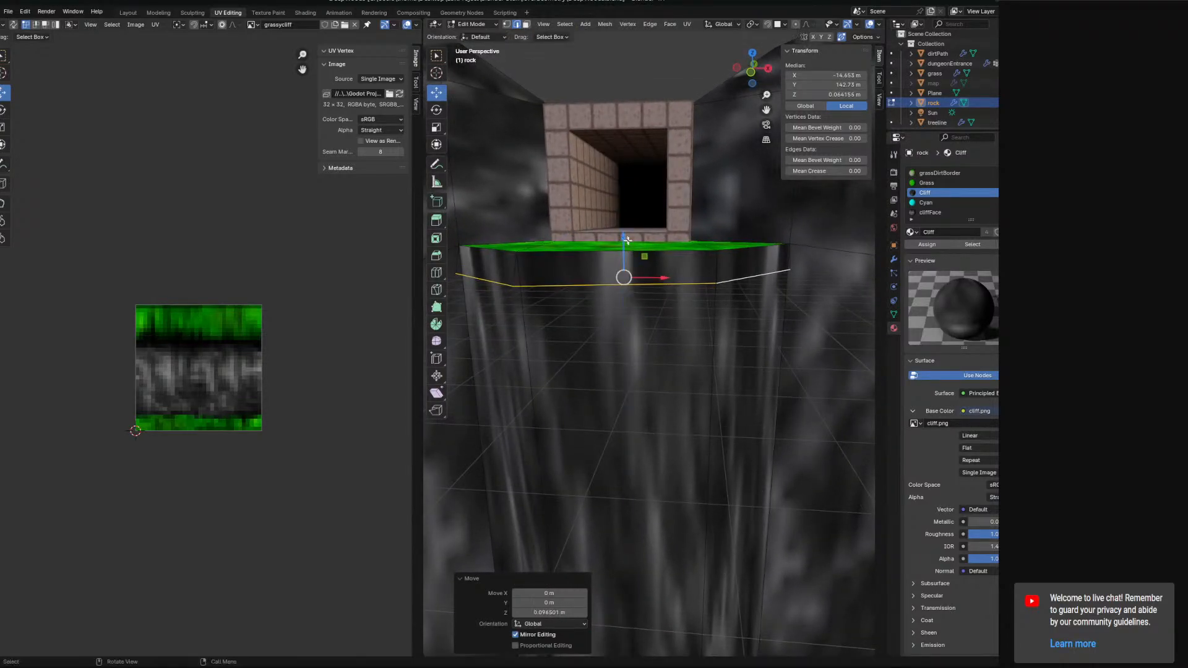
{"action": "middle_click_drag", "start_coordinate": [624, 236], "coordinate": [636, 263]}
Select the grass ledge's side faces in face mode and browse the UV editor's available images.
{"action": "left_click", "coordinate": [527, 24]}
{"action": "left_click", "coordinate": [551, 310]}
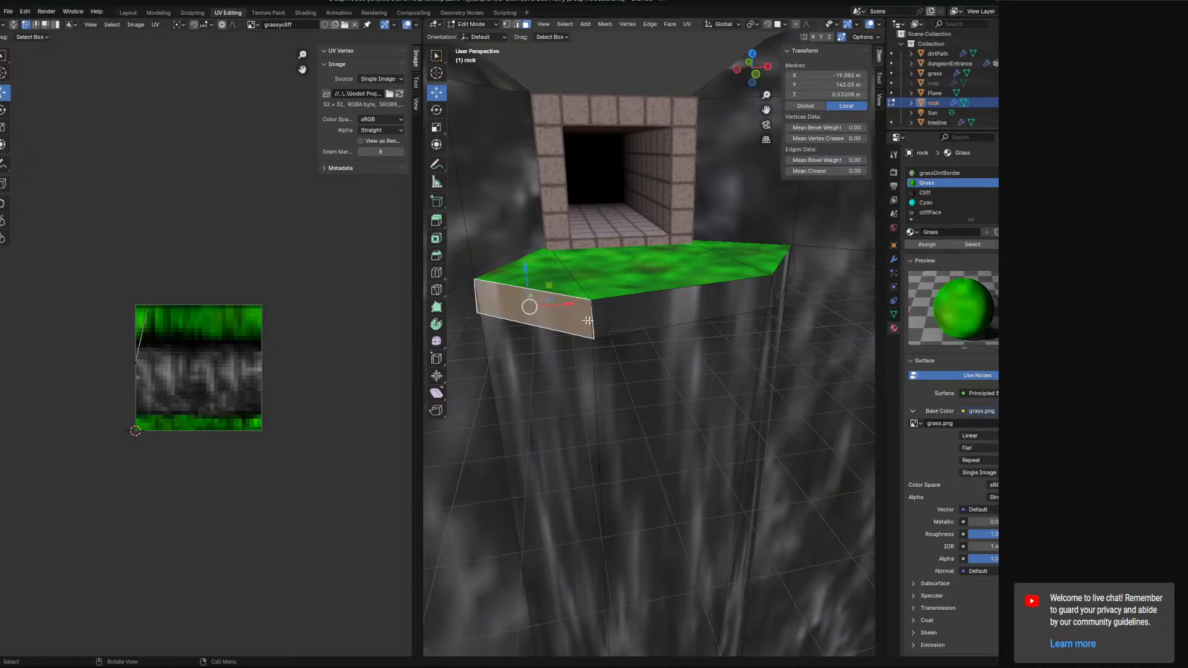
{"action": "left_click", "coordinate": [659, 311], "text": "shift"}
{"action": "middle_click_drag", "start_coordinate": [796, 295], "coordinate": [756, 307]}
{"action": "left_click", "coordinate": [758, 307], "text": "shift"}
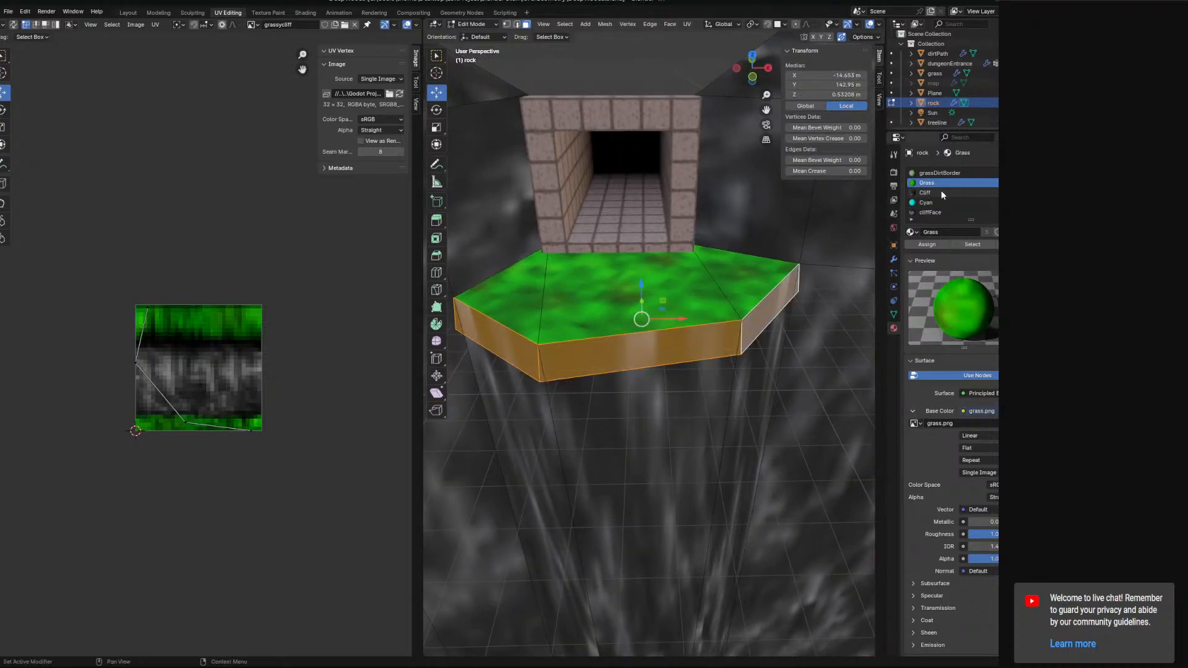
{"action": "scroll", "coordinate": [944, 198], "scroll_direction": "up", "scroll_amount": 1}
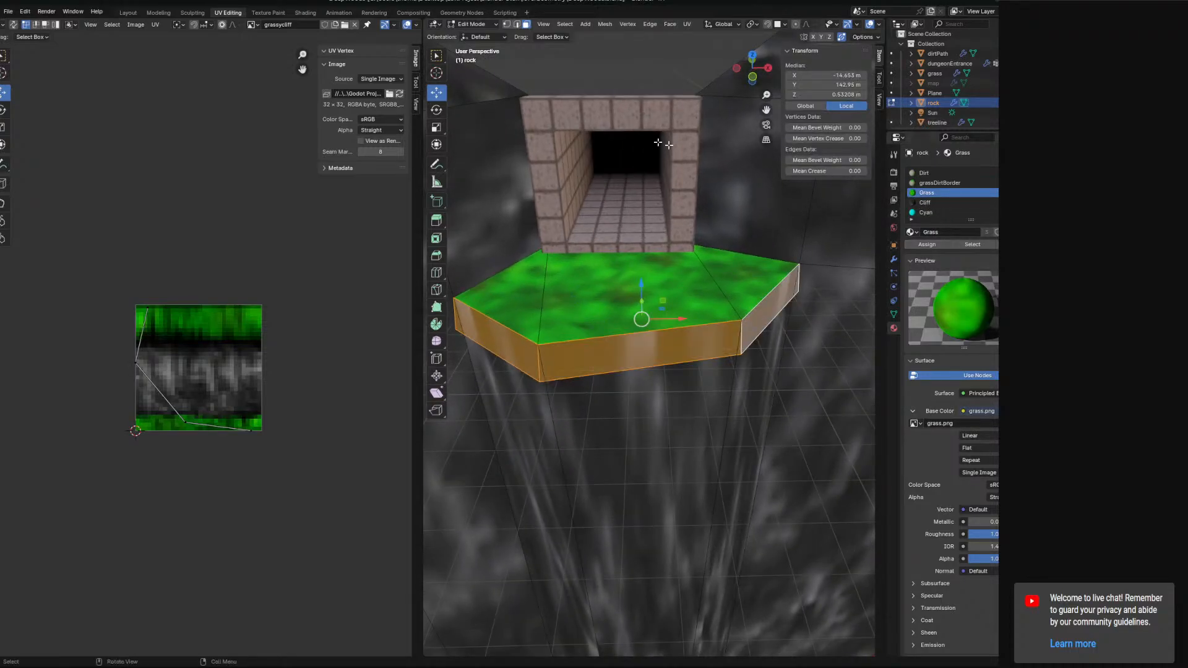
{"action": "left_click", "coordinate": [252, 24]}
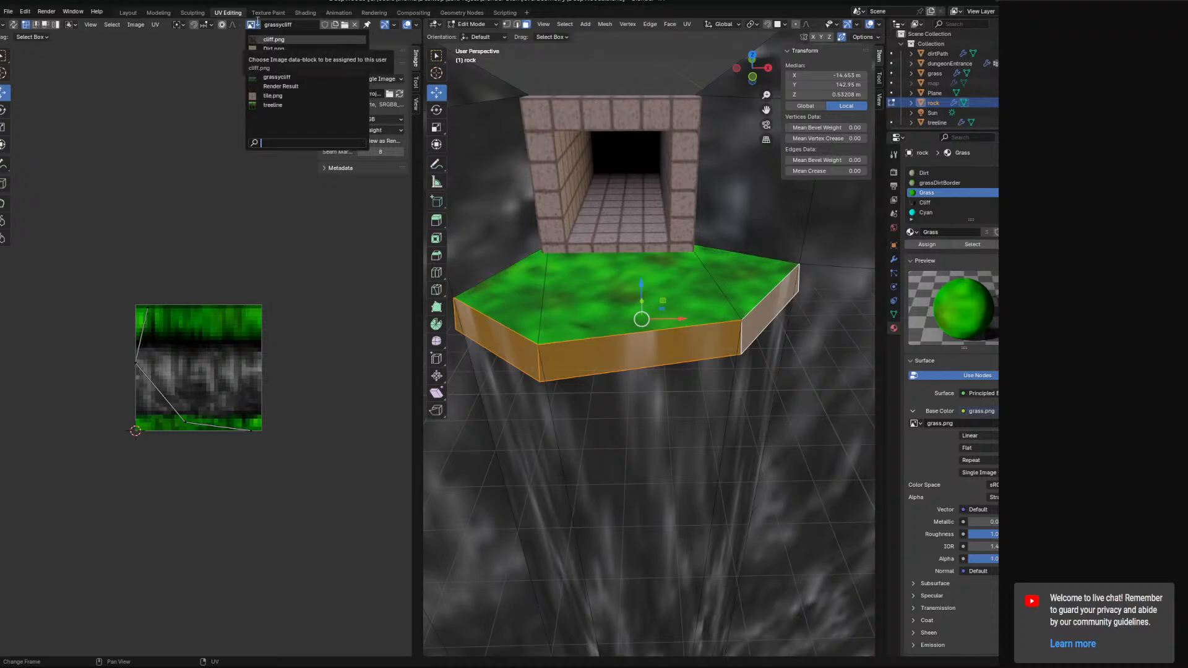
{"action": "left_click", "coordinate": [253, 25]}
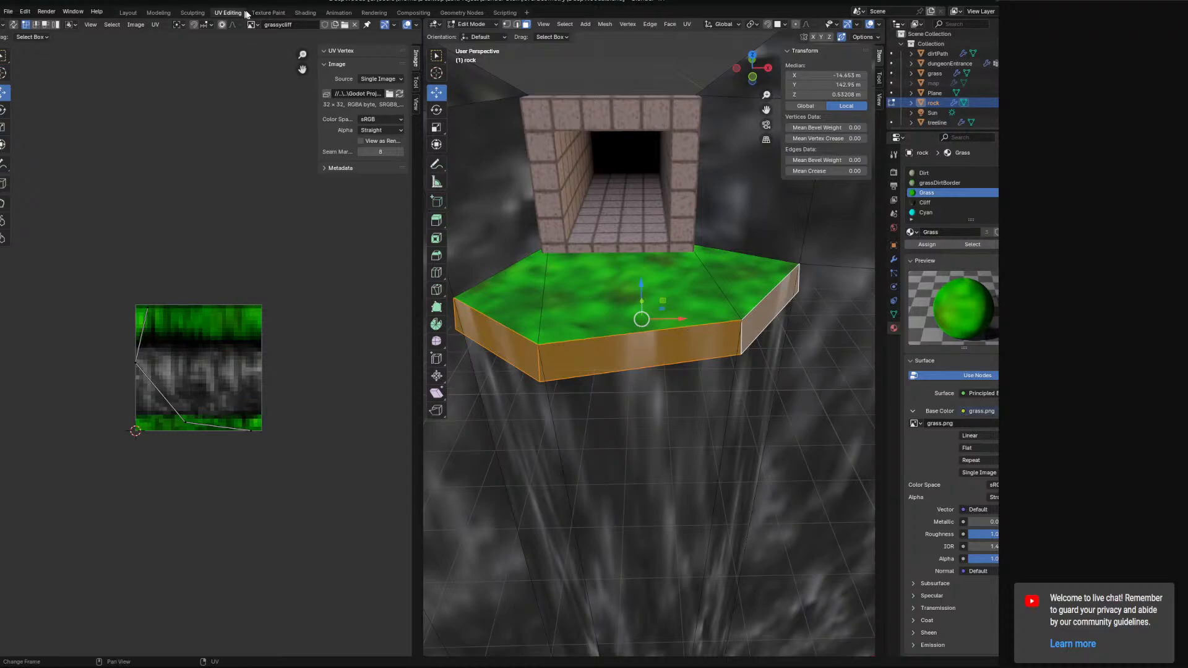
Switch to the Texture Paint workspace and inspect the terrain and the grass ledge by the dungeon entrance.
{"action": "left_click", "coordinate": [282, 12]}
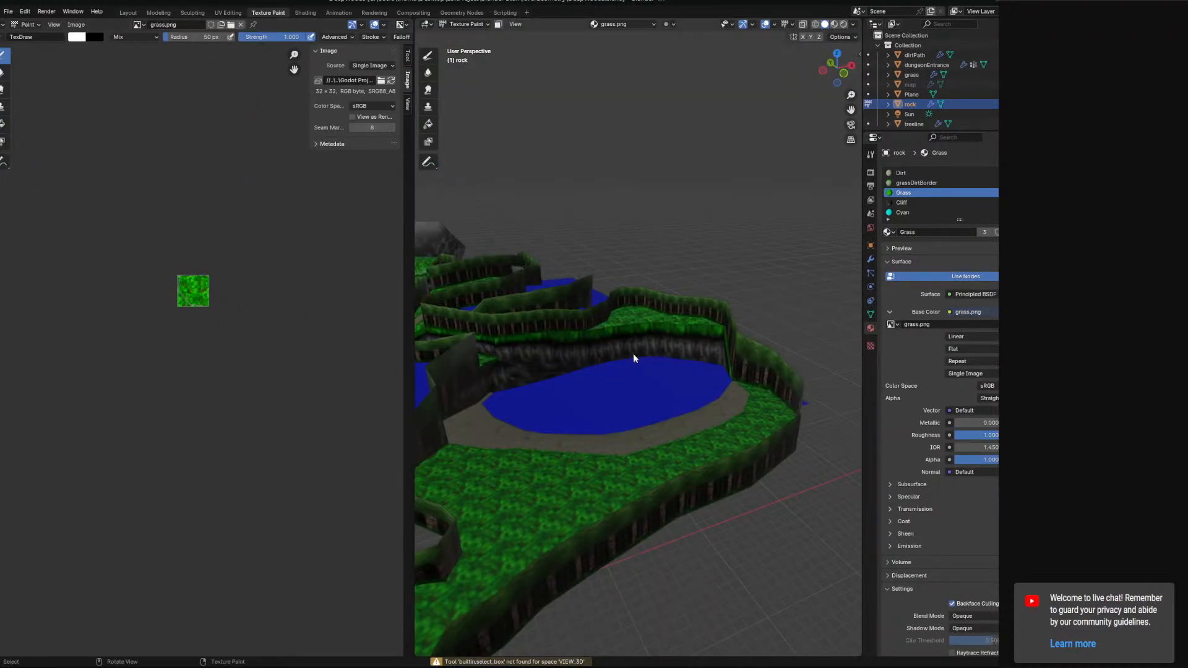
{"action": "scroll", "coordinate": [576, 347], "scroll_direction": "down", "scroll_amount": 6}
{"action": "middle_click_drag", "start_coordinate": [557, 346], "coordinate": [599, 367], "text": "shift"}
{"action": "scroll", "coordinate": [568, 297], "scroll_direction": "up", "scroll_amount": 5}
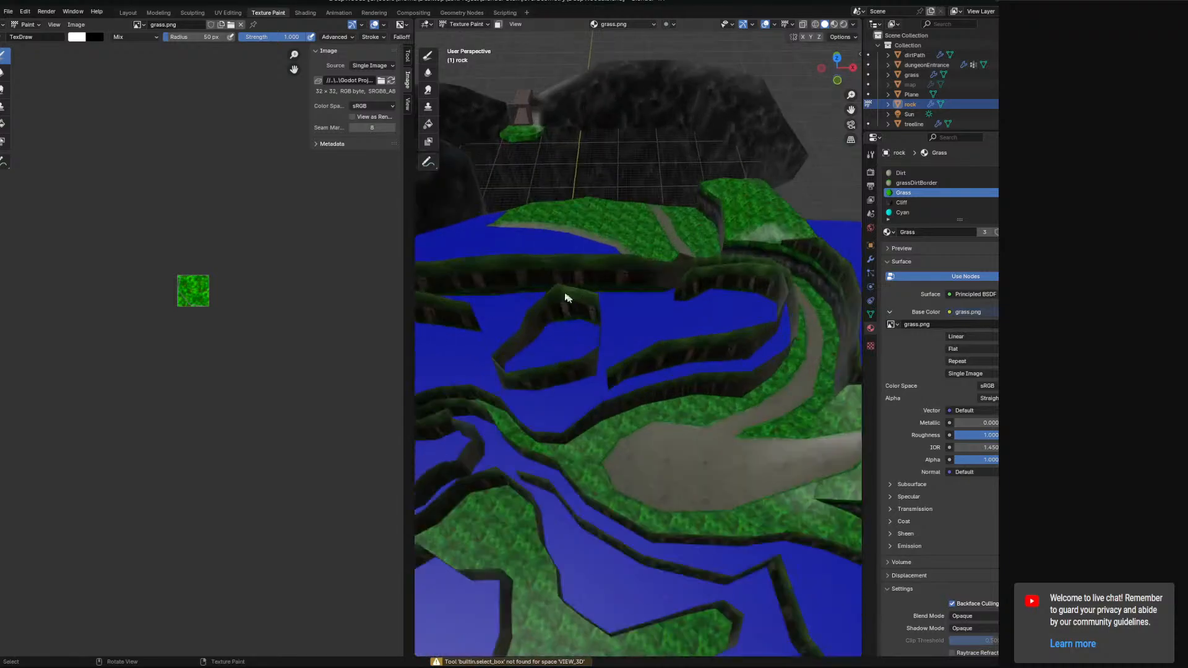
{"action": "middle_click_drag", "start_coordinate": [568, 298], "coordinate": [485, 323]}
{"action": "middle_click_drag", "start_coordinate": [650, 434], "coordinate": [645, 405]}
{"action": "scroll", "coordinate": [600, 391], "scroll_direction": "up", "scroll_amount": 5}
{"action": "middle_click_drag", "start_coordinate": [645, 405], "coordinate": [475, 322]}
{"action": "scroll", "coordinate": [640, 388], "scroll_direction": "up", "scroll_amount": 3}
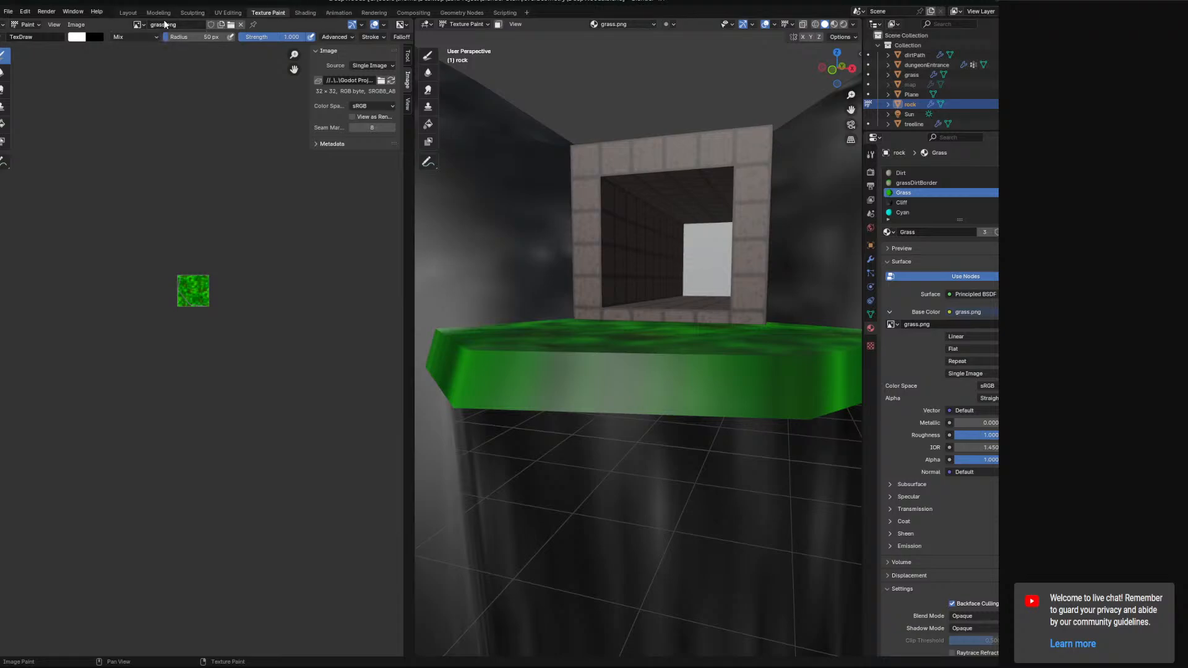
Browse the project's texture folders in the Open Image dialog, then cancel without opening a file.
{"action": "left_click", "coordinate": [141, 25]}
{"action": "left_click", "coordinate": [141, 25]}
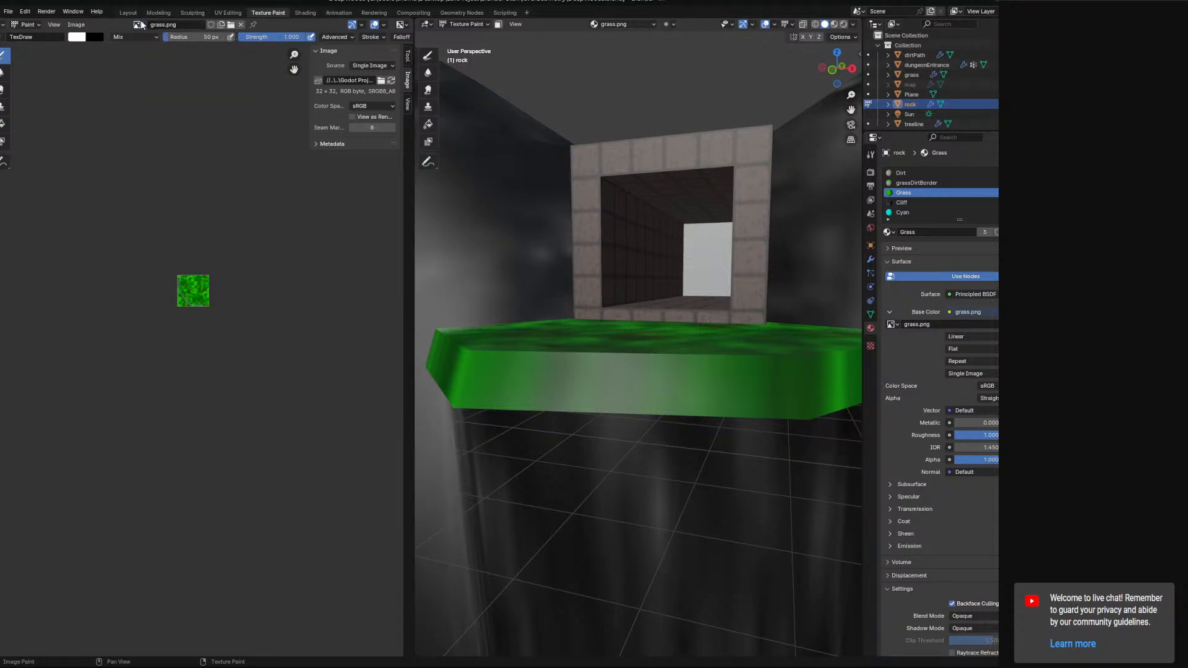
{"action": "left_click", "coordinate": [211, 25]}
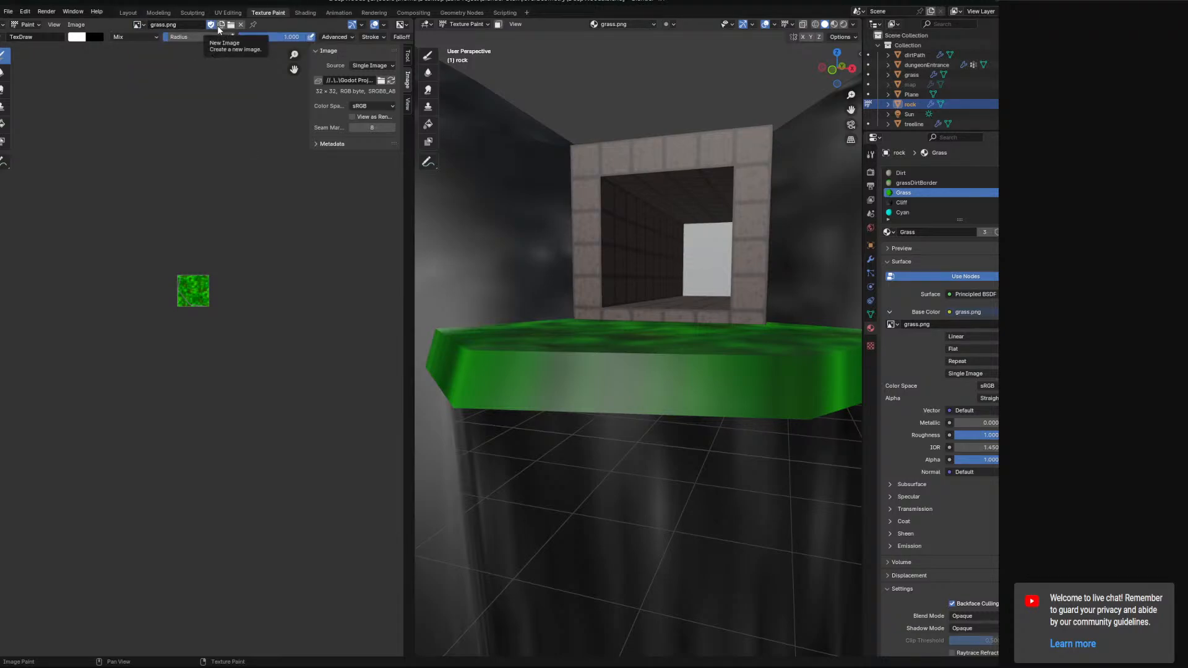
{"action": "left_click", "coordinate": [230, 25]}
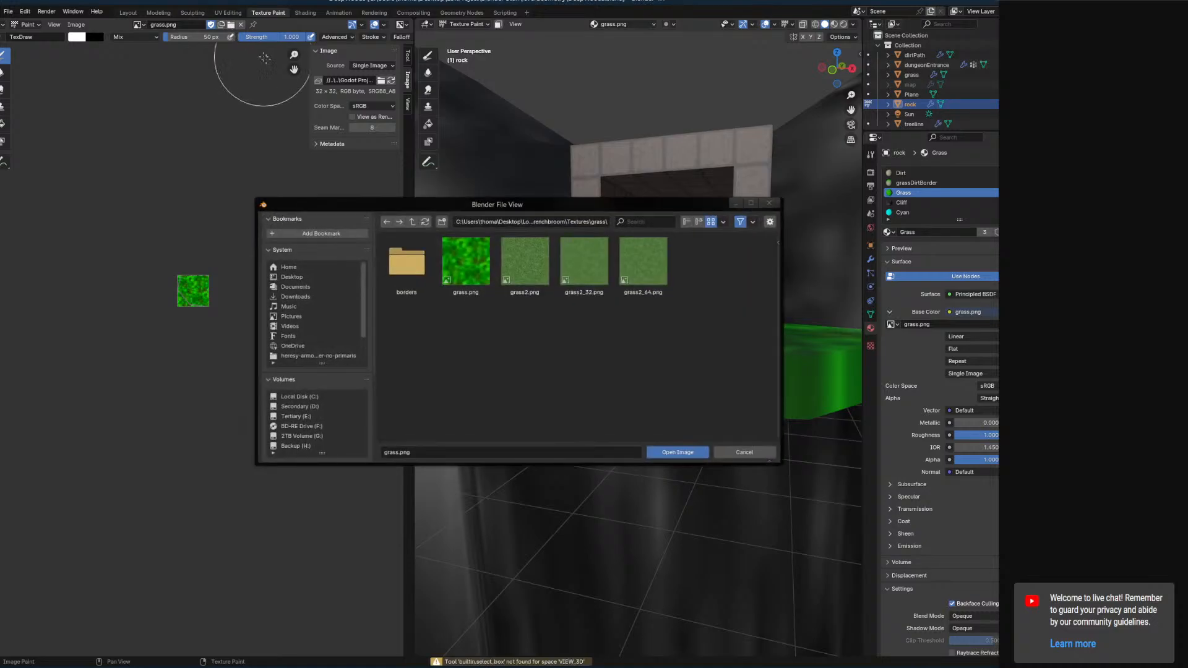
{"action": "left_click", "coordinate": [413, 221]}
{"action": "scroll", "coordinate": [622, 381], "scroll_direction": "down", "scroll_amount": 1}
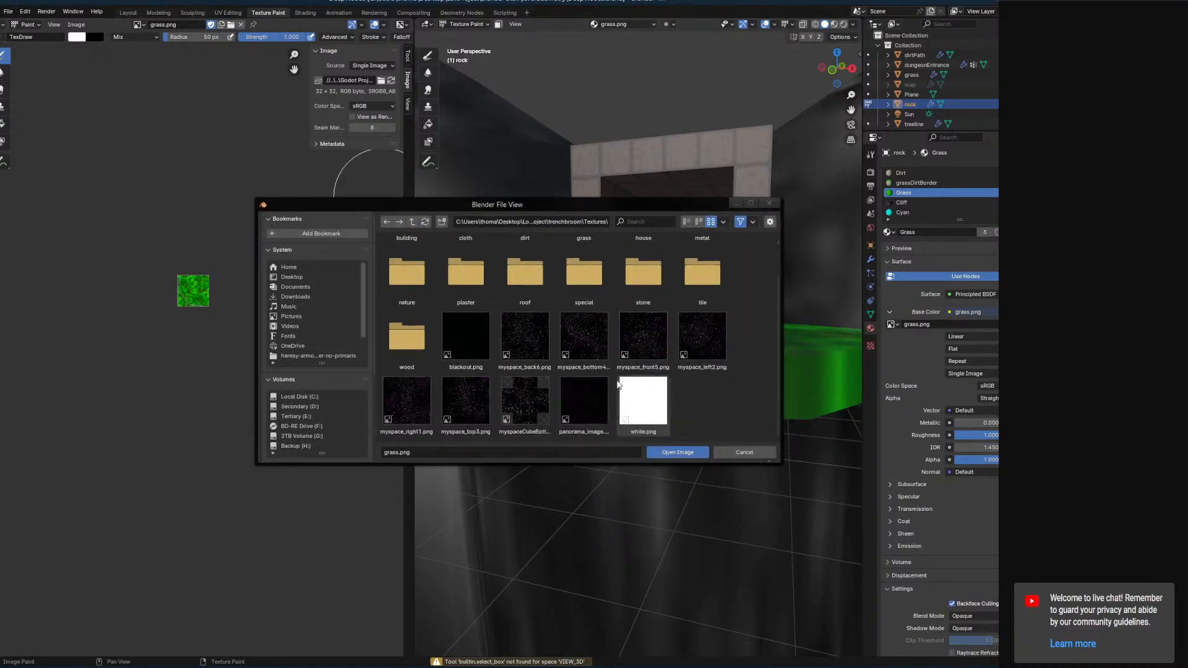
{"action": "scroll", "coordinate": [626, 371], "scroll_direction": "up", "scroll_amount": 1}
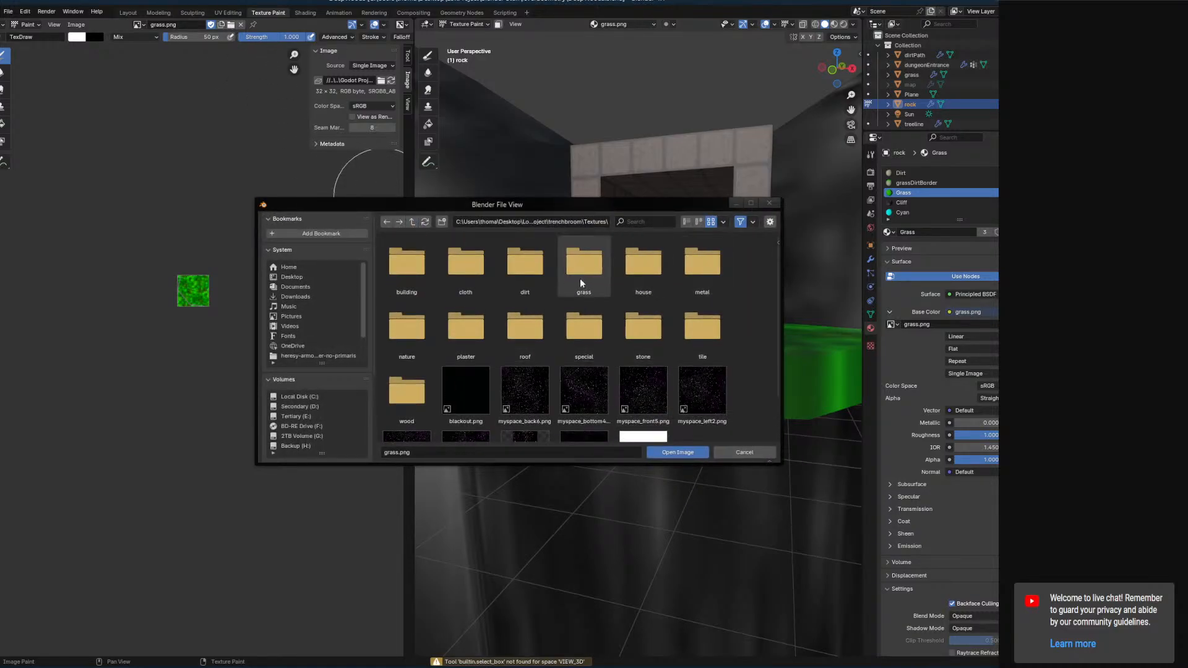
{"action": "double_click", "coordinate": [402, 334]}
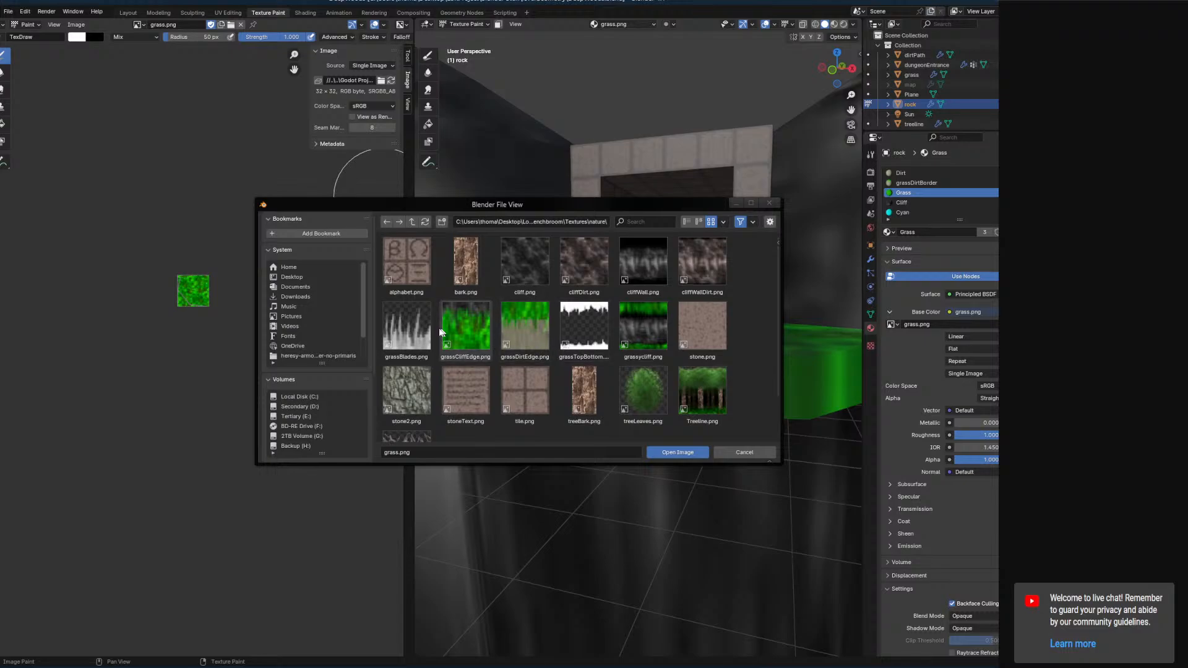
{"action": "scroll", "coordinate": [625, 325], "scroll_direction": "down", "scroll_amount": 1}
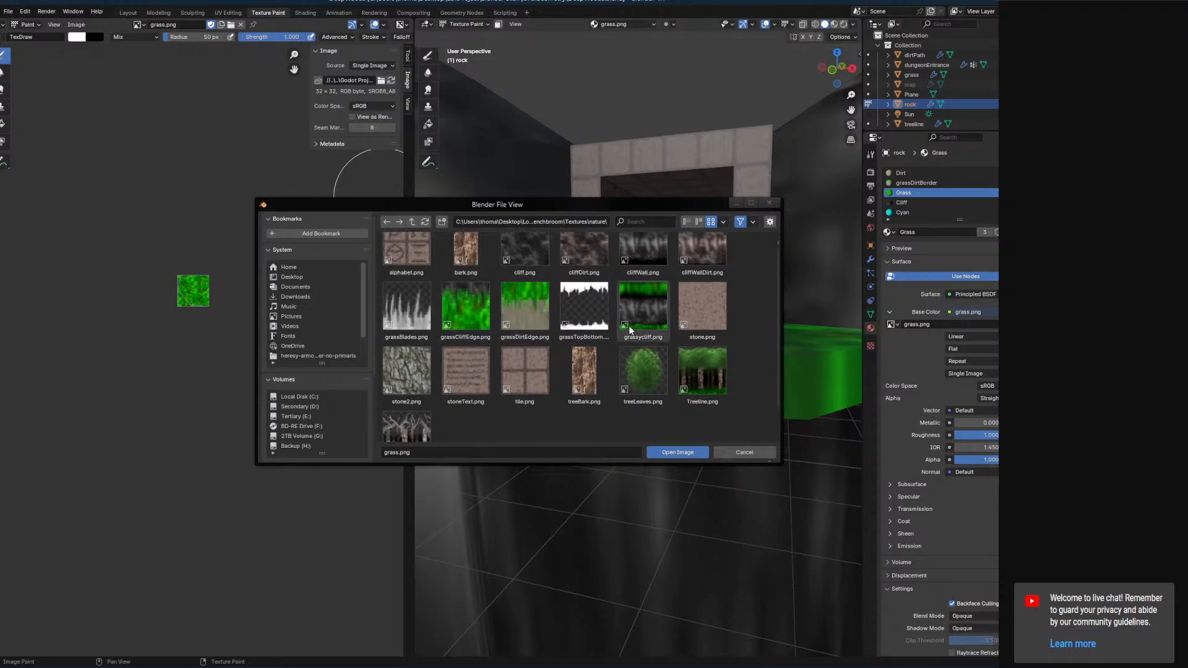
{"action": "scroll", "coordinate": [629, 325], "scroll_direction": "up", "scroll_amount": 1}
{"action": "left_click", "coordinate": [413, 222]}
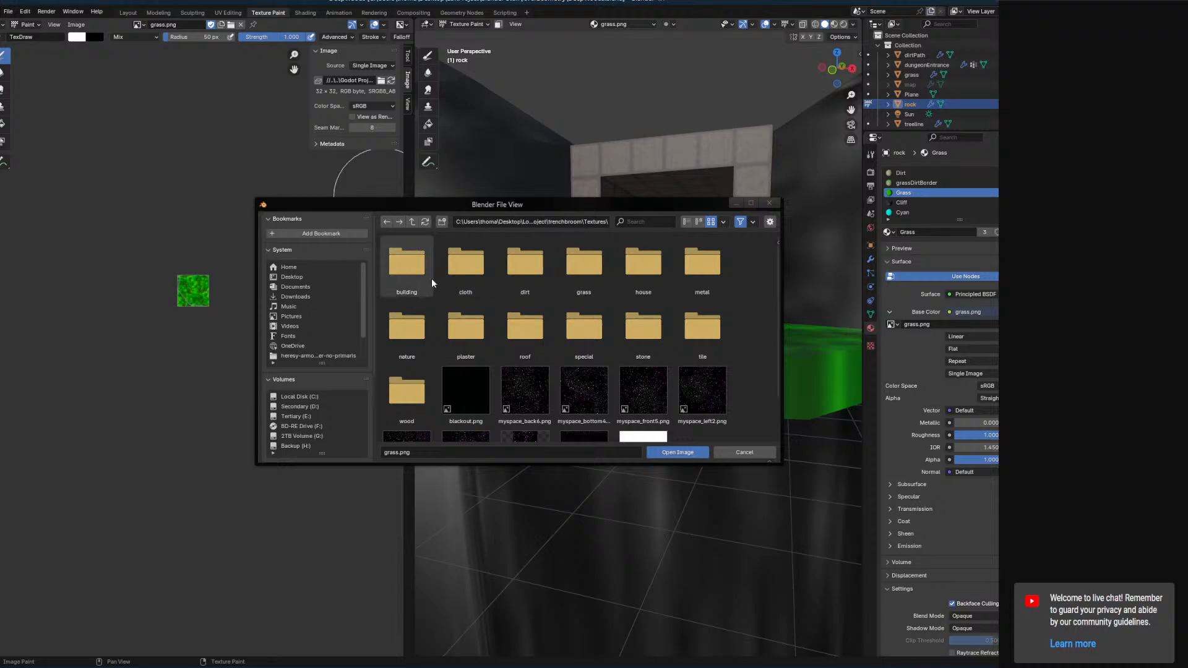
{"action": "scroll", "coordinate": [611, 297], "scroll_direction": "down", "scroll_amount": 1}
{"action": "scroll", "coordinate": [607, 296], "scroll_direction": "up", "scroll_amount": 1}
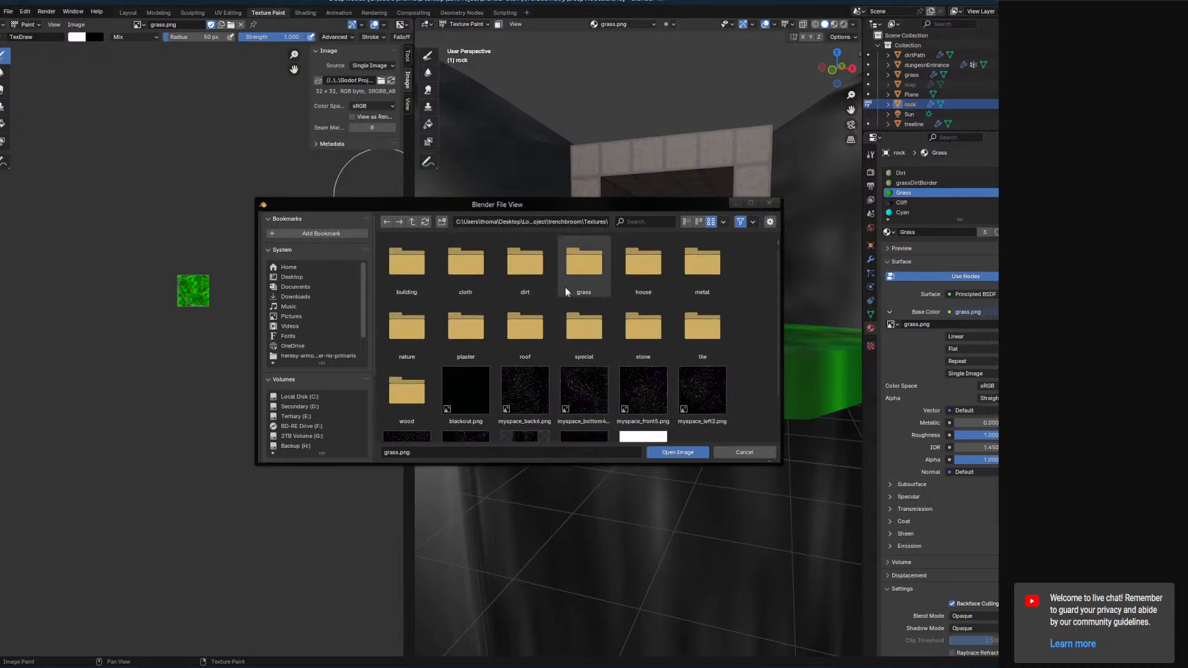
{"action": "left_click", "coordinate": [413, 223]}
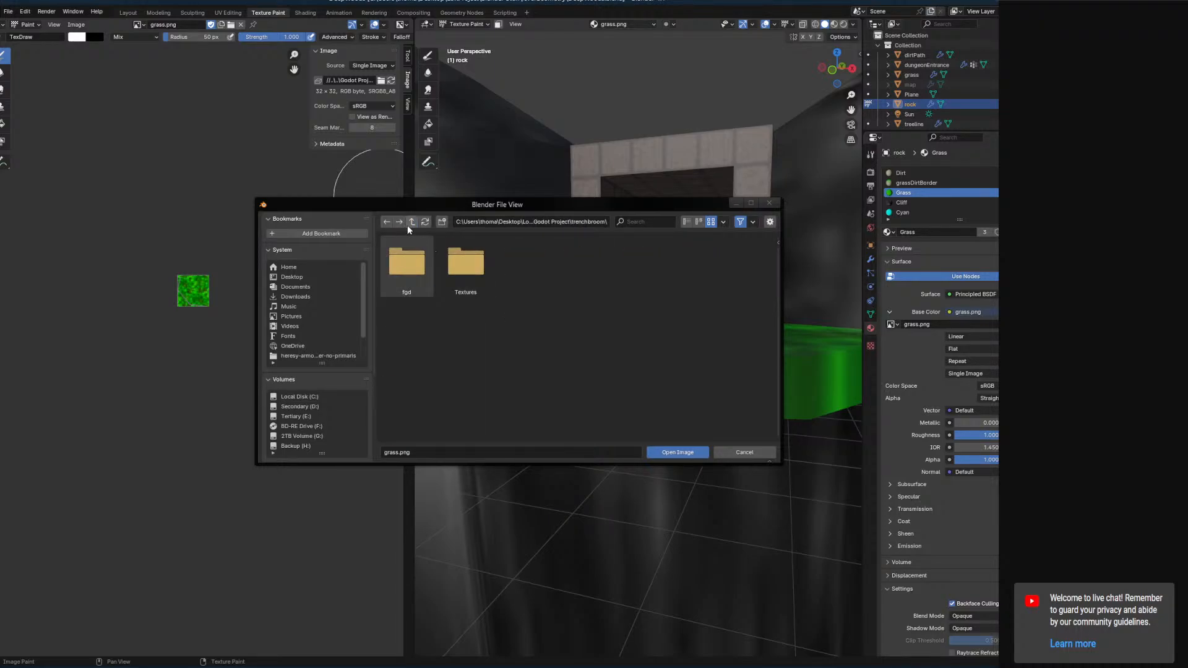
{"action": "left_click", "coordinate": [411, 222]}
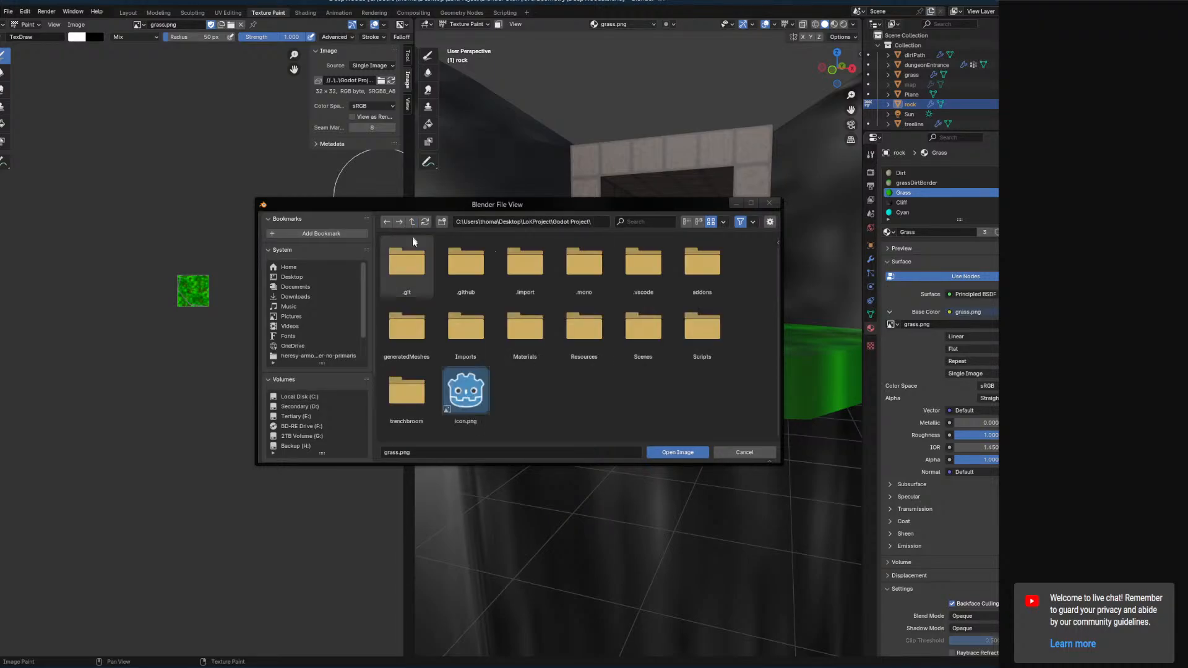
{"action": "left_click", "coordinate": [744, 453]}
Switch to File Explorer and view the TrenchBroom release folder.
{"action": "mouse_move", "coordinate": [104, 667]}
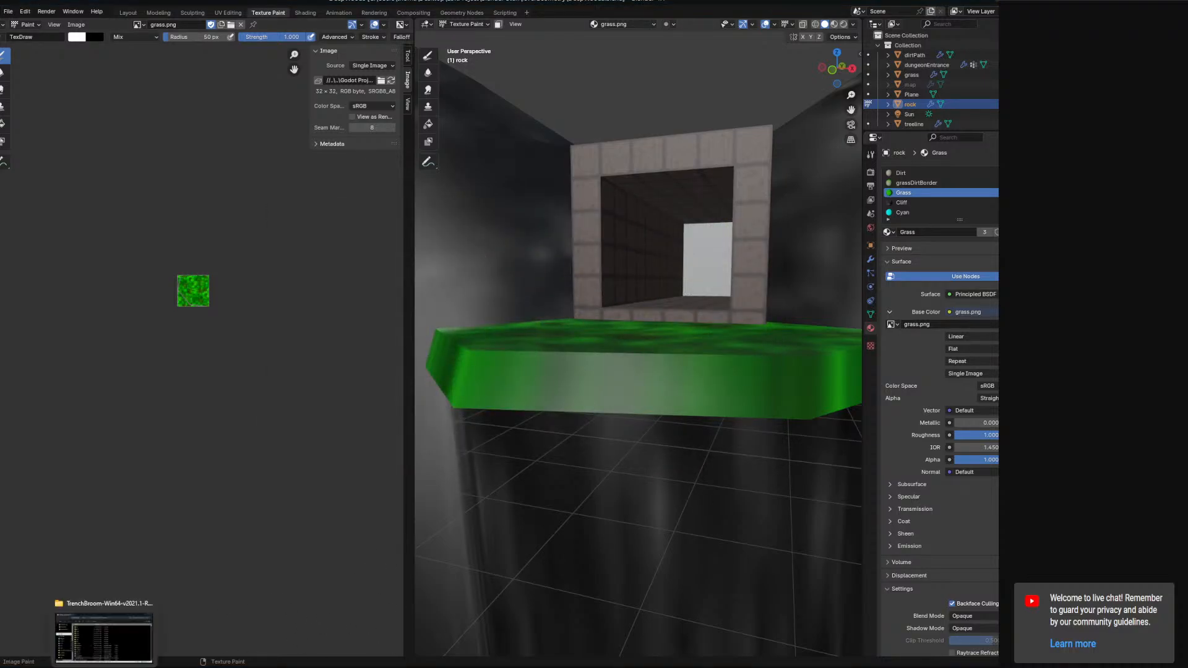
{"action": "left_click", "coordinate": [102, 640]}
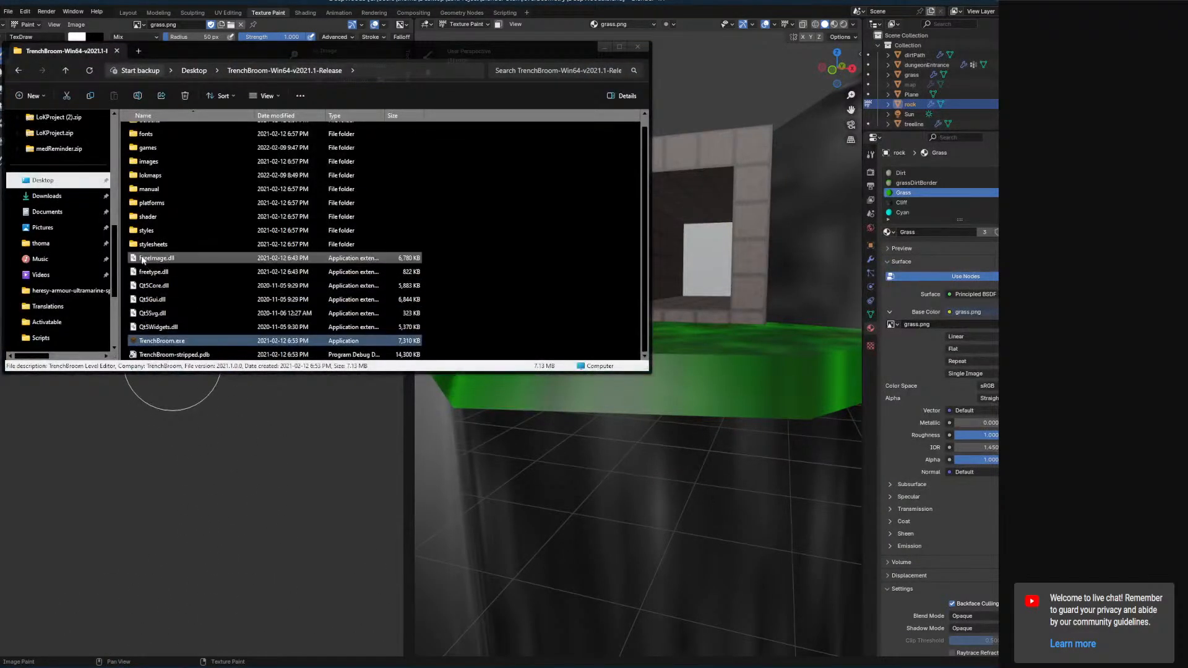
{"action": "scroll", "coordinate": [161, 198], "scroll_direction": "up", "scroll_amount": 1}
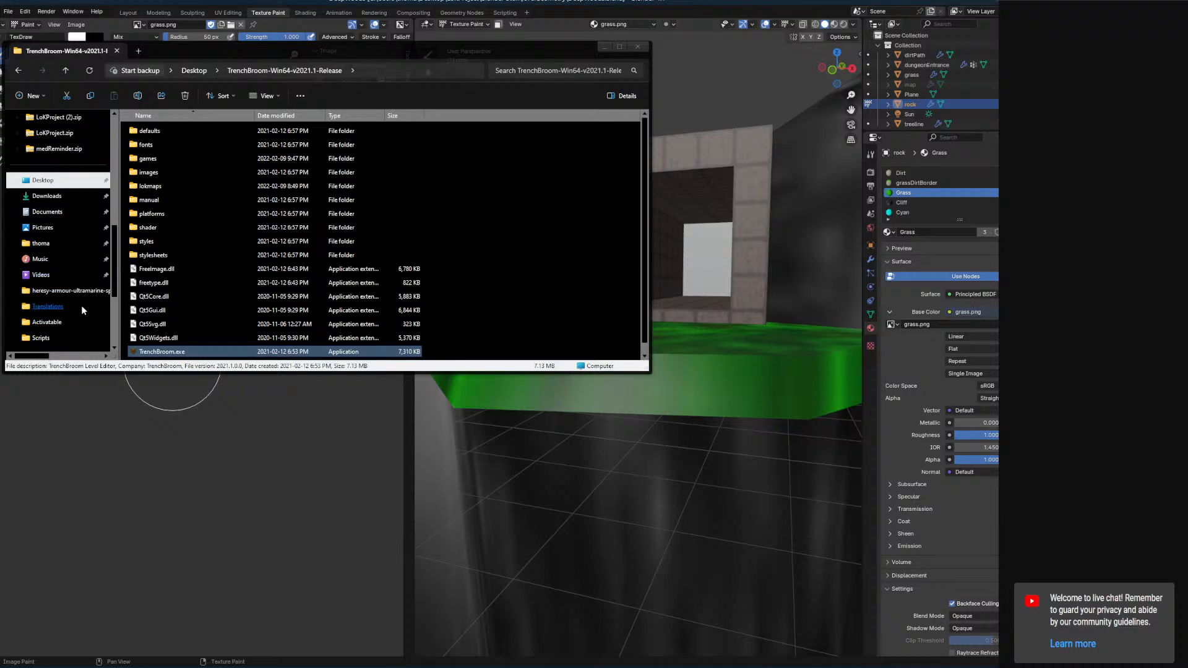
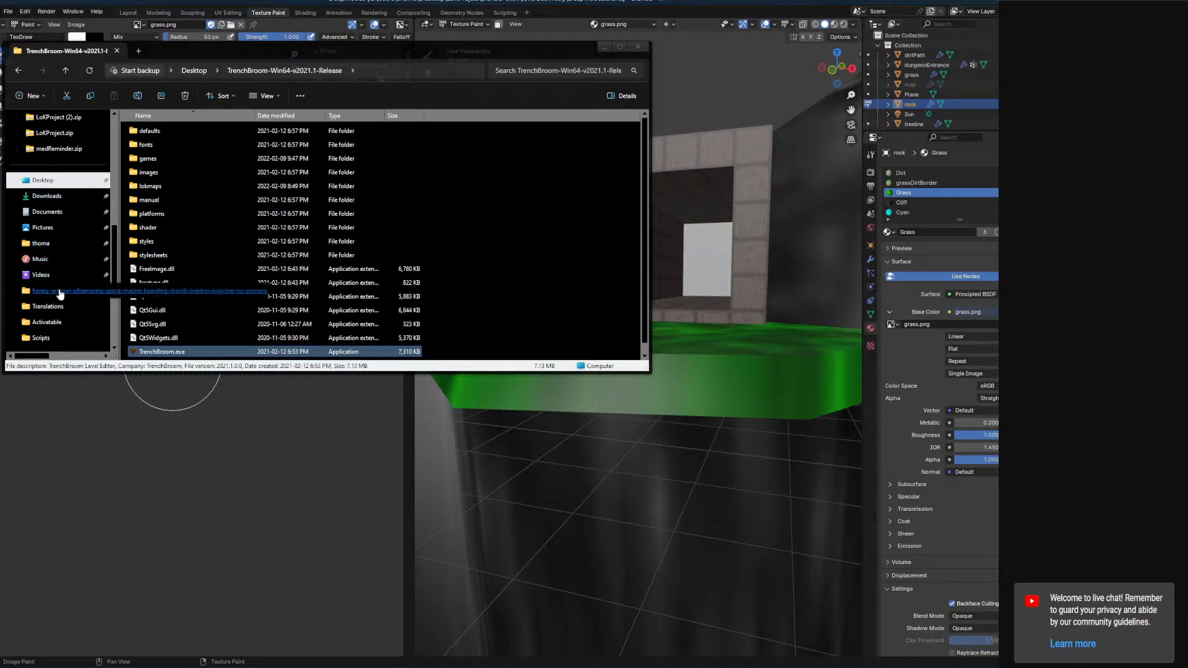
Navigate File Explorer from the Desktop into the LoKProject folder's Godot Project folder.
{"action": "scroll", "coordinate": [60, 294], "scroll_direction": "down", "scroll_amount": 3}
{"action": "scroll", "coordinate": [73, 263], "scroll_direction": "down", "scroll_amount": 3}
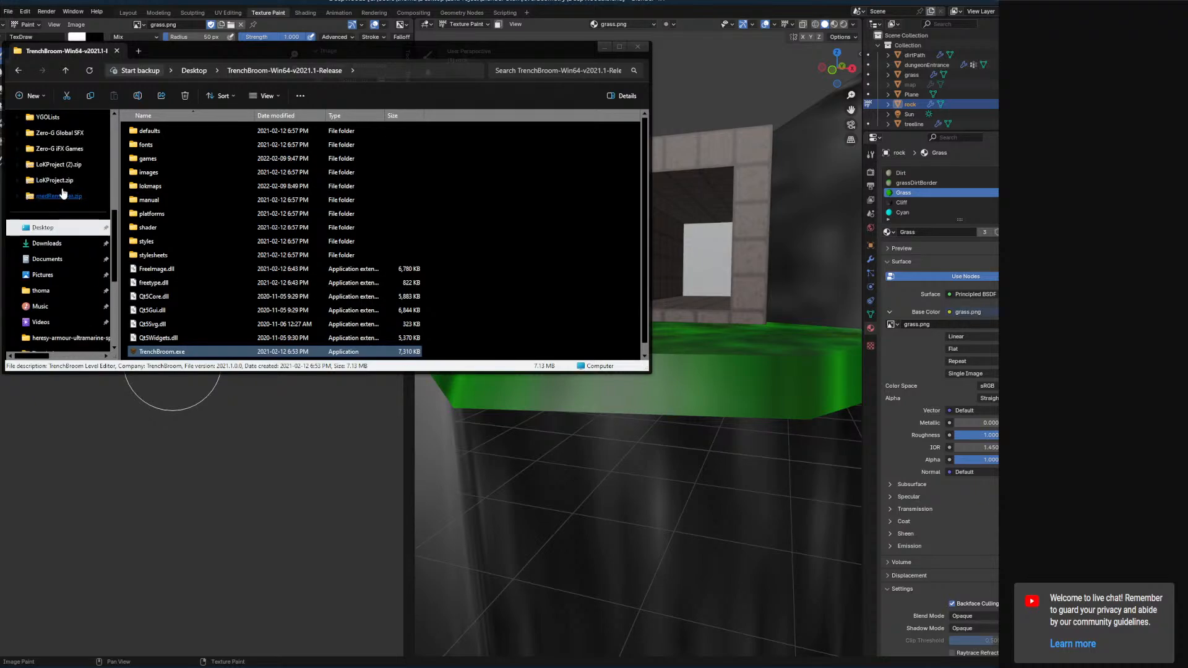
{"action": "scroll", "coordinate": [64, 234], "scroll_direction": "down", "scroll_amount": 1}
{"action": "scroll", "coordinate": [64, 234], "scroll_direction": "up", "scroll_amount": 1}
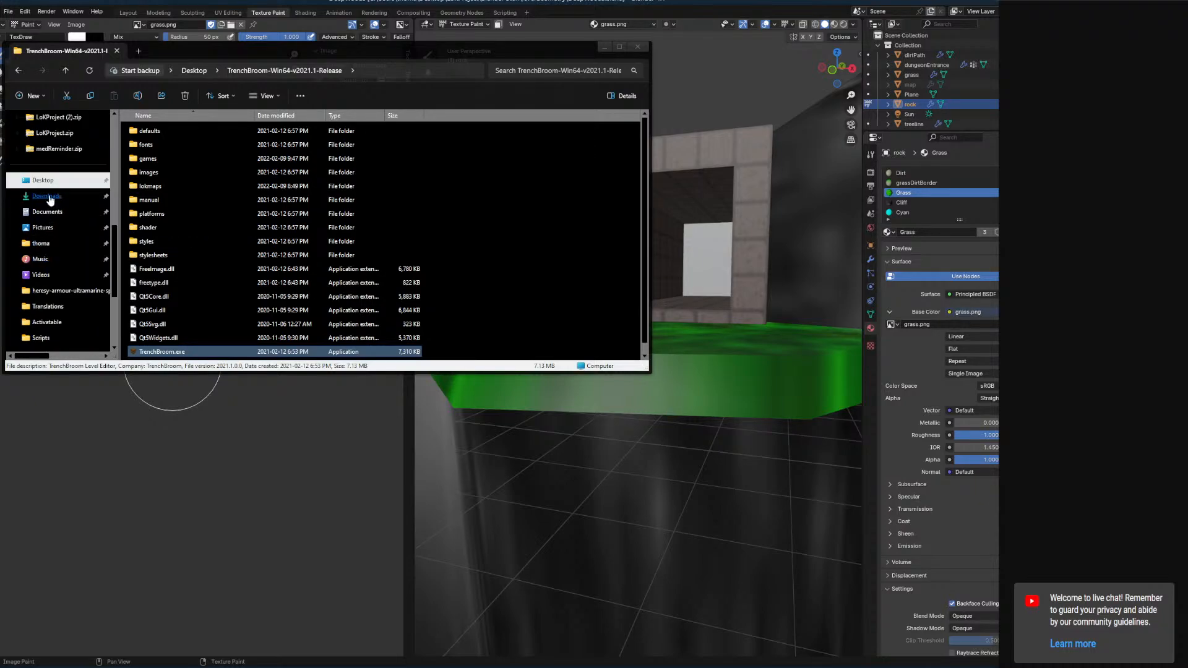
{"action": "left_click", "coordinate": [49, 181]}
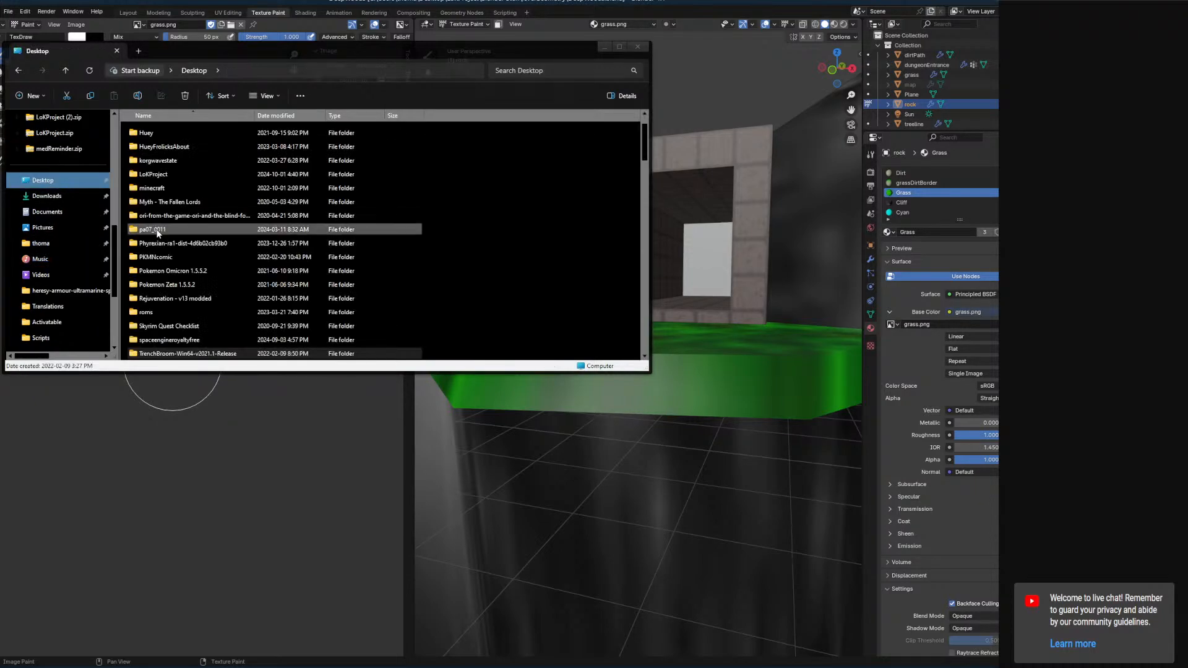
{"action": "double_click", "coordinate": [165, 174]}
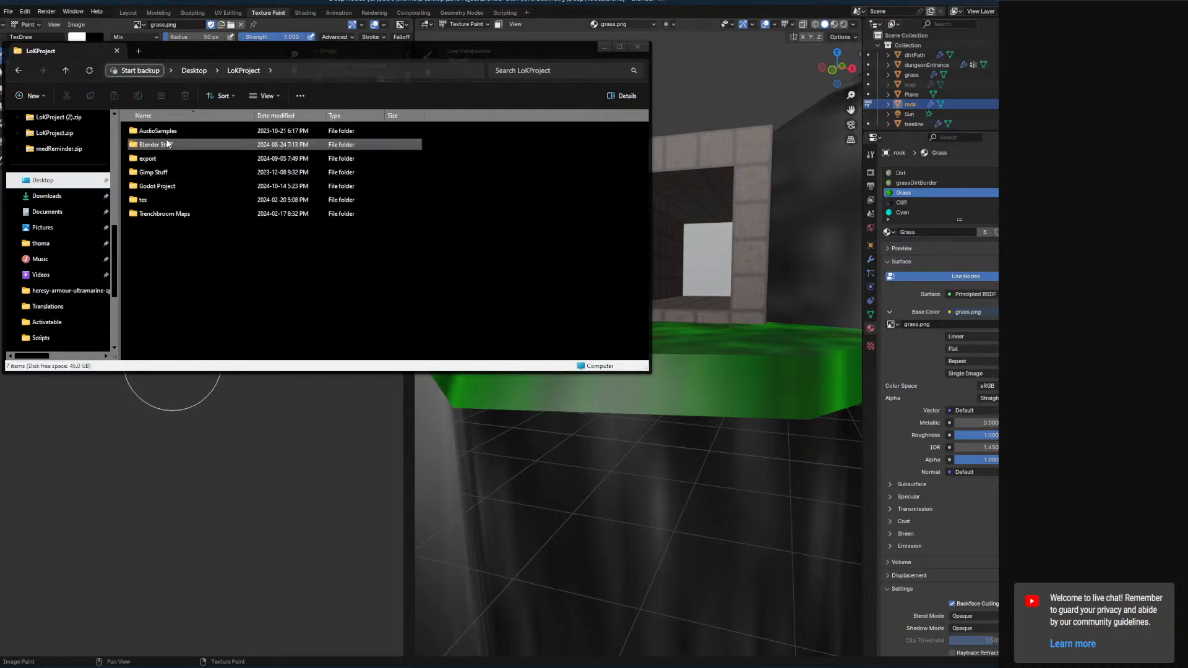
{"action": "left_click", "coordinate": [156, 186]}
{"action": "double_click", "coordinate": [156, 187]}
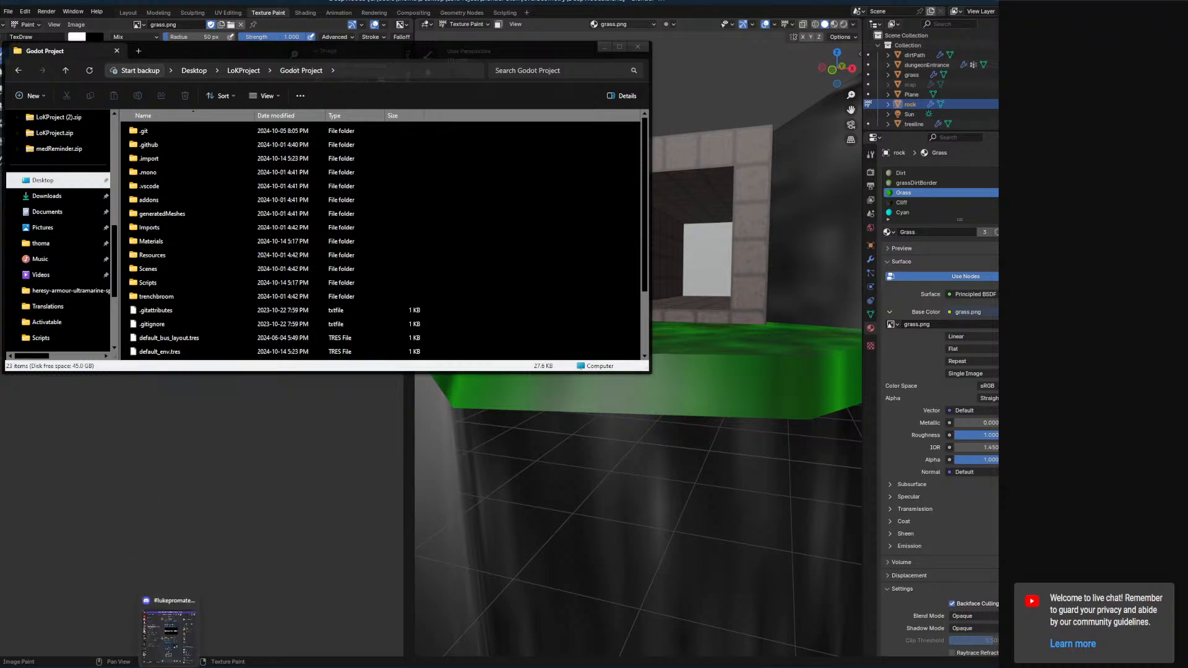
Switch to the Godot editor and search the project's FileSystem for grass resources.
{"action": "left_click", "coordinate": [161, 667]}
{"action": "scroll", "coordinate": [63, 486], "scroll_direction": "up", "scroll_amount": 9}
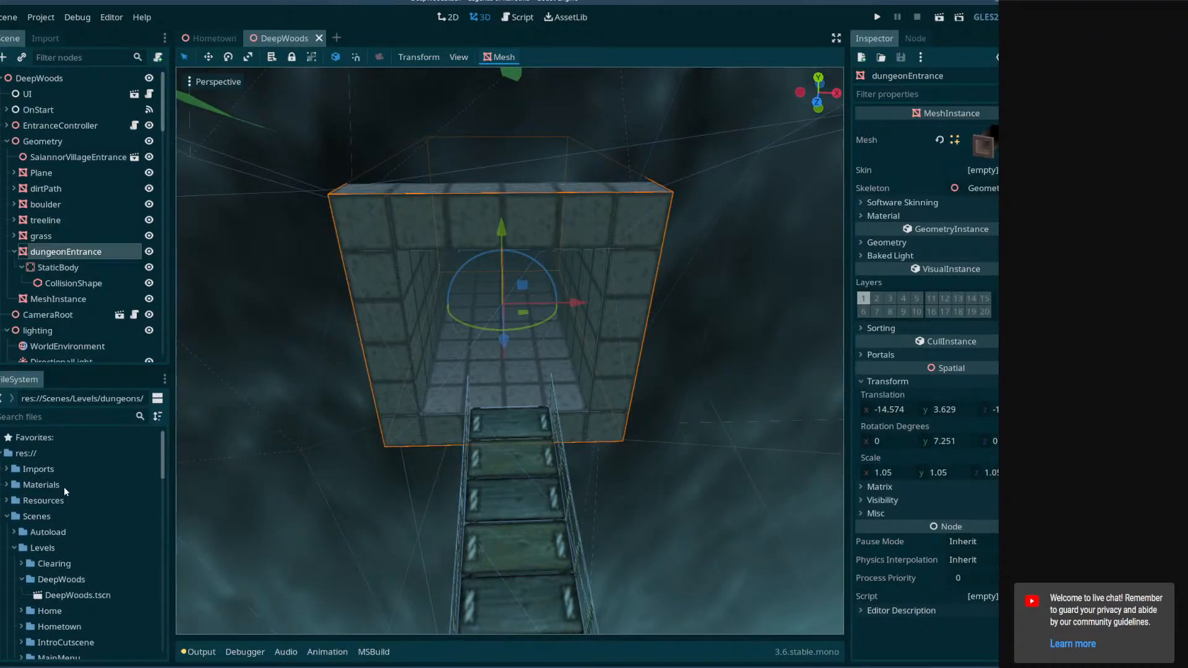
{"action": "left_click", "coordinate": [8, 470]}
{"action": "left_click", "coordinate": [13, 513]}
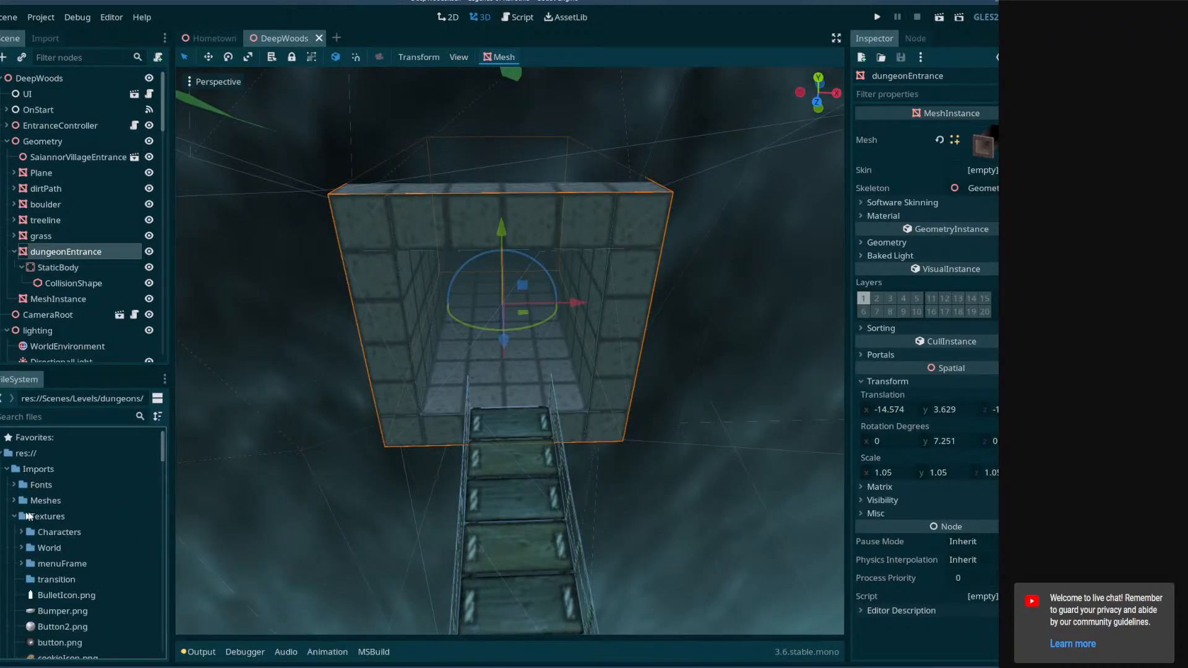
{"action": "scroll", "coordinate": [41, 508], "scroll_direction": "down", "scroll_amount": 2}
{"action": "left_click", "coordinate": [21, 491]}
{"action": "scroll", "coordinate": [54, 490], "scroll_direction": "down", "scroll_amount": 3}
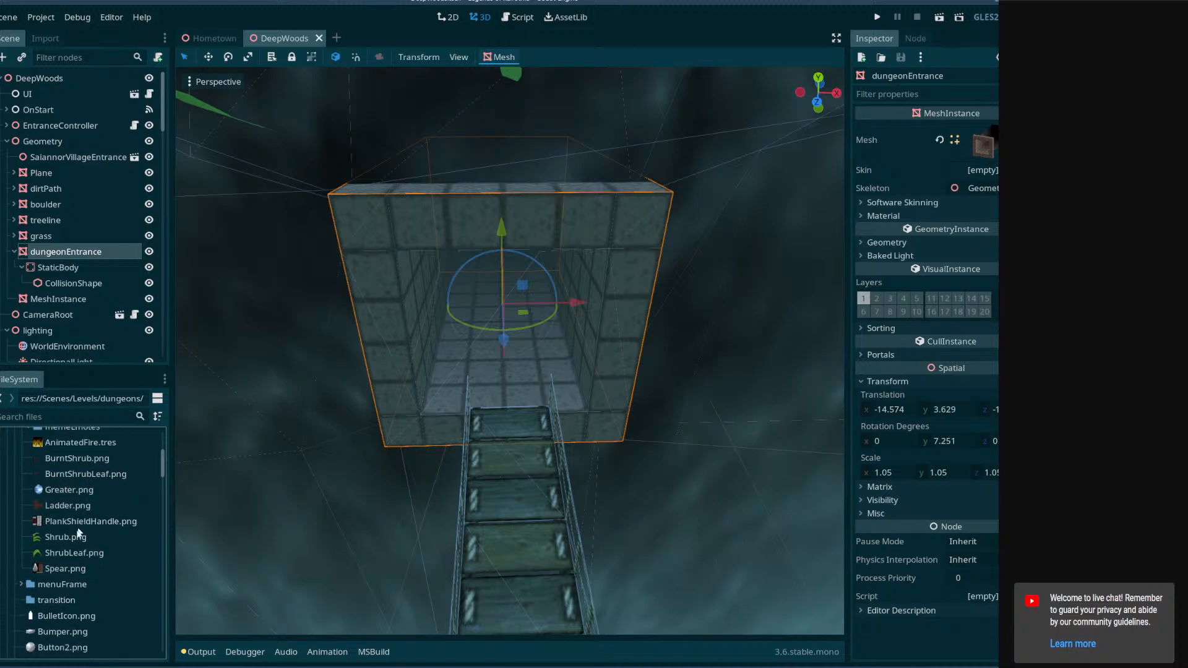
{"action": "scroll", "coordinate": [50, 495], "scroll_direction": "up", "scroll_amount": 3}
{"action": "scroll", "coordinate": [48, 493], "scroll_direction": "down", "scroll_amount": 15}
{"action": "left_click", "coordinate": [76, 412]}
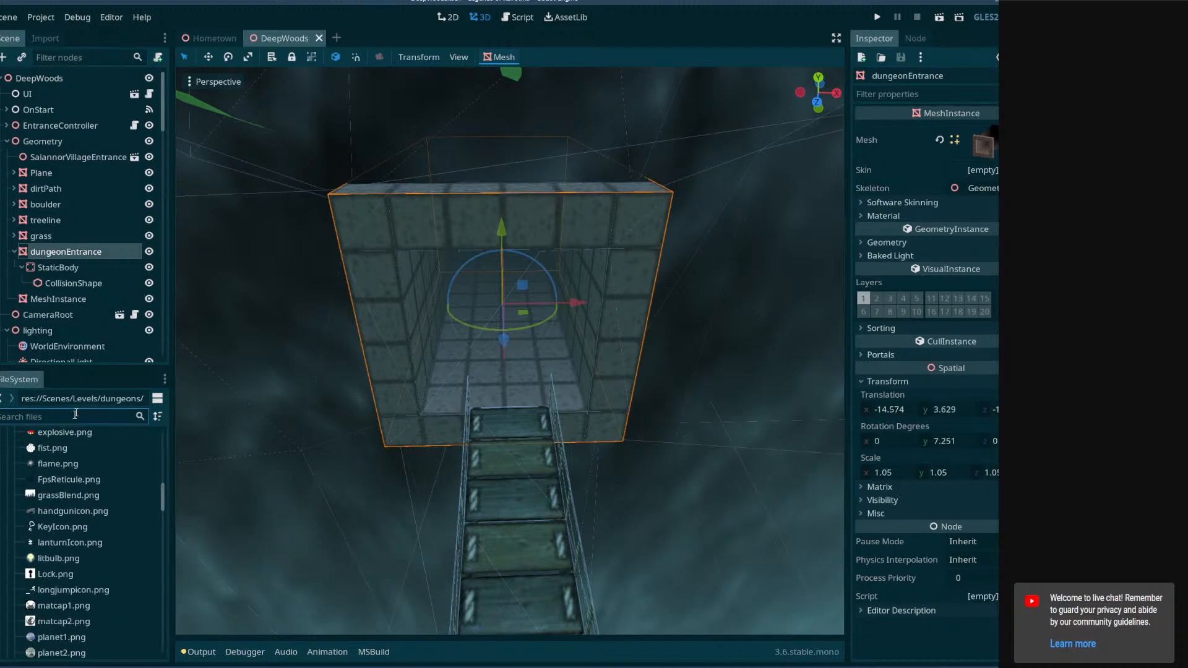
{"action": "type", "text": "grass"}
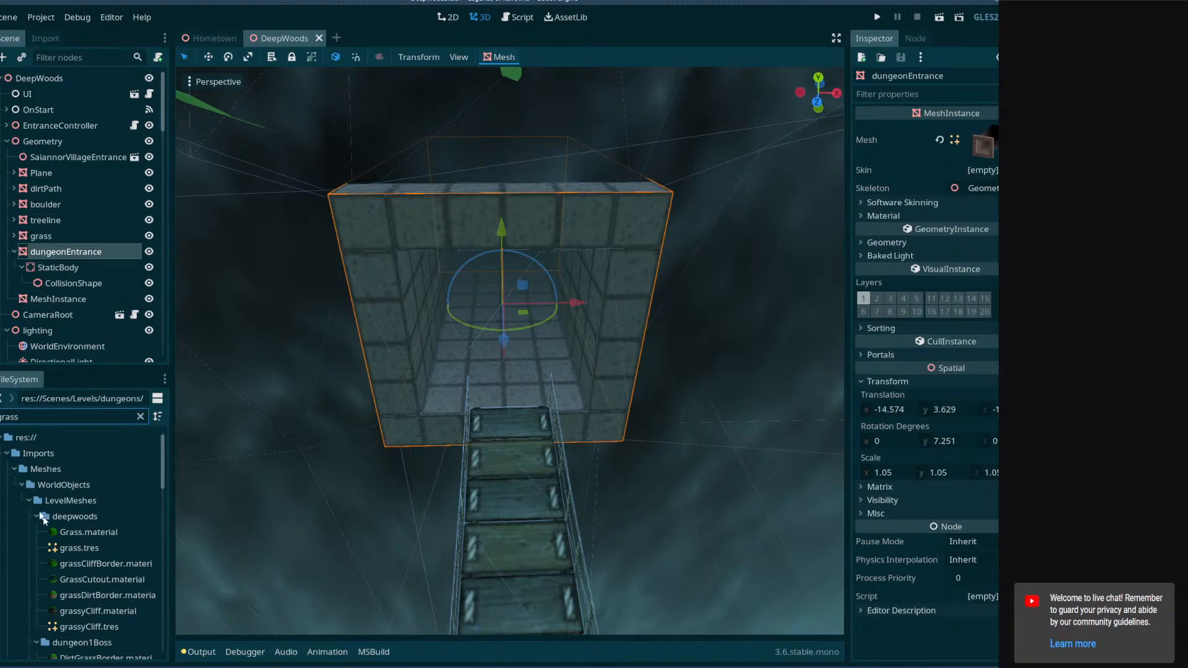
Inspect the hometown grassBlades material's albedo texture and the grassBlades texture files in the nature folder.
{"action": "scroll", "coordinate": [44, 557], "scroll_direction": "down", "scroll_amount": 5}
{"action": "scroll", "coordinate": [86, 568], "scroll_direction": "down", "scroll_amount": 2}
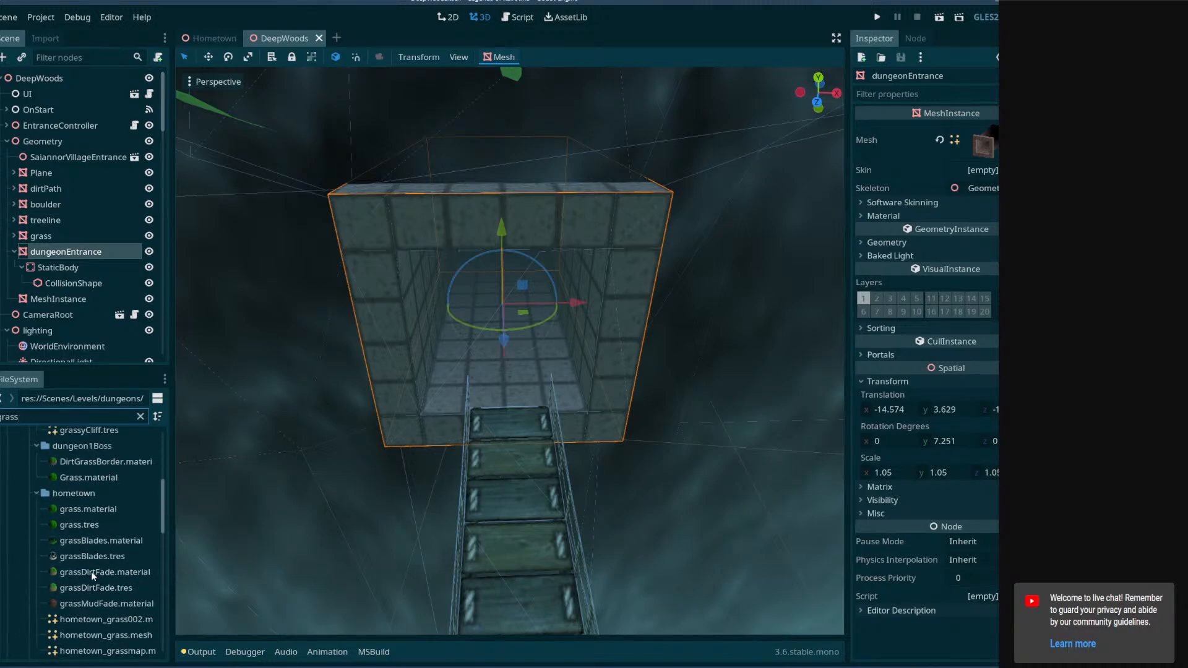
{"action": "left_click", "coordinate": [78, 542]}
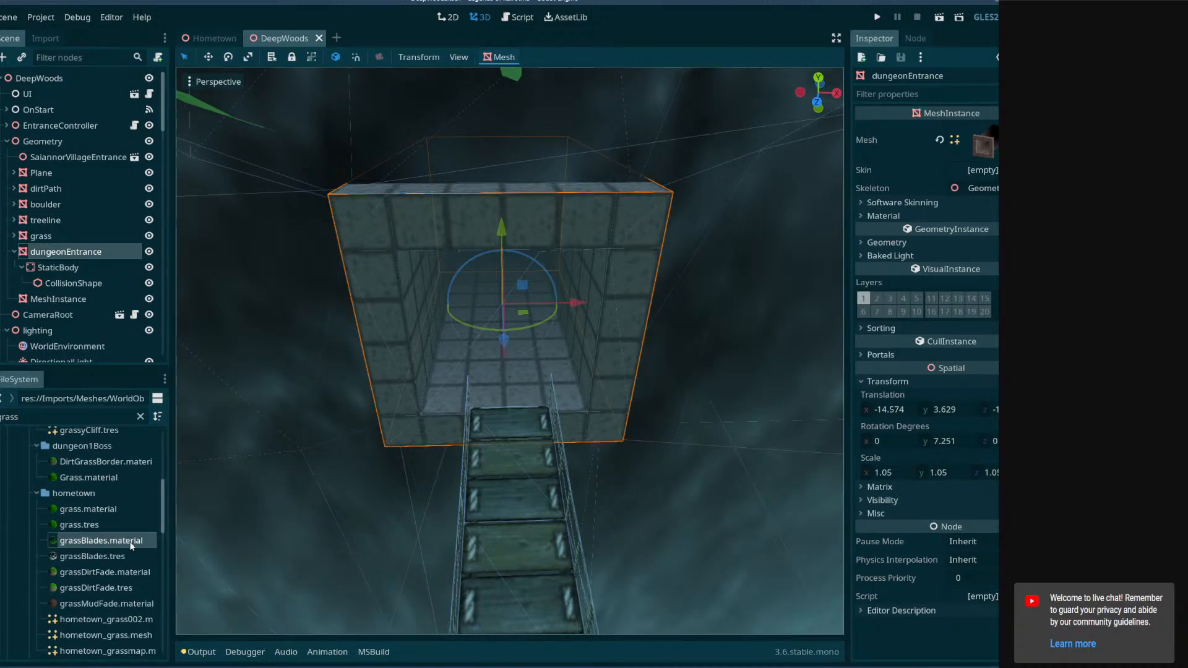
{"action": "left_click", "coordinate": [862, 275]}
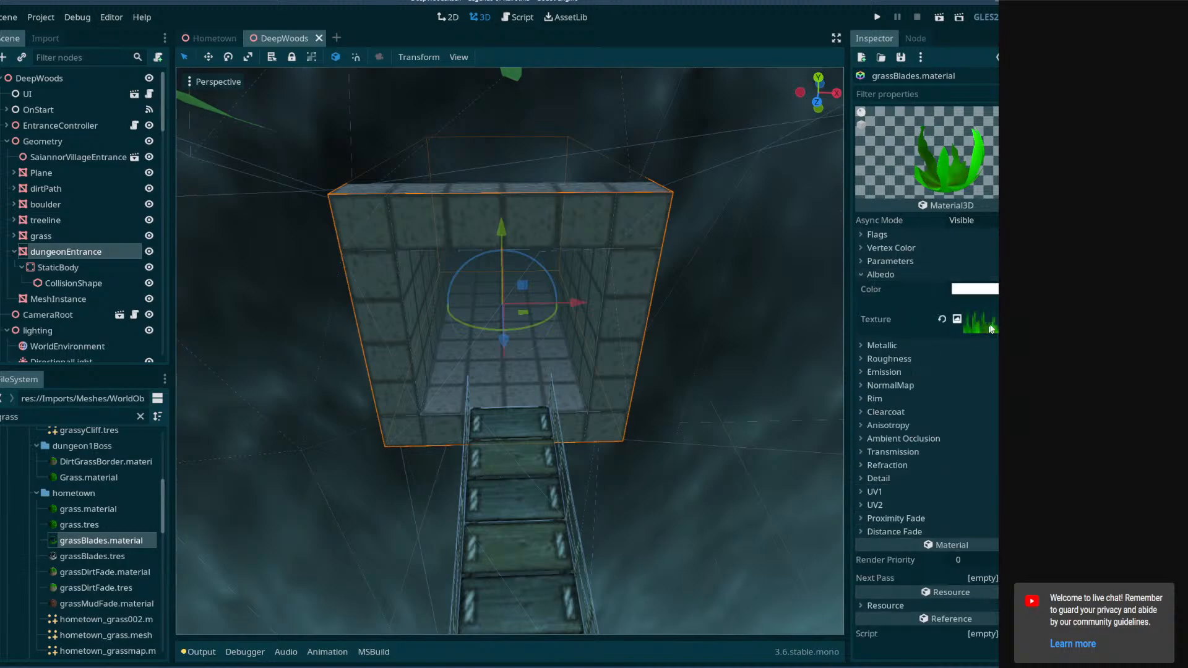
{"action": "left_click", "coordinate": [990, 318]}
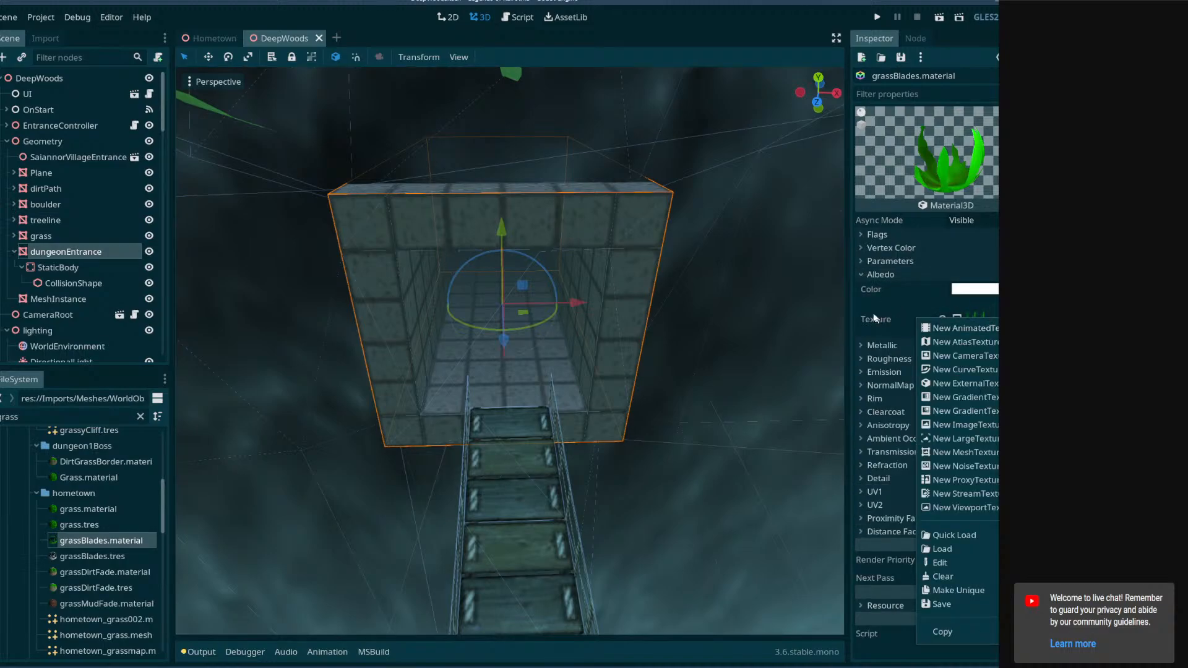
{"action": "left_click", "coordinate": [829, 312]}
{"action": "left_click", "coordinate": [87, 539]}
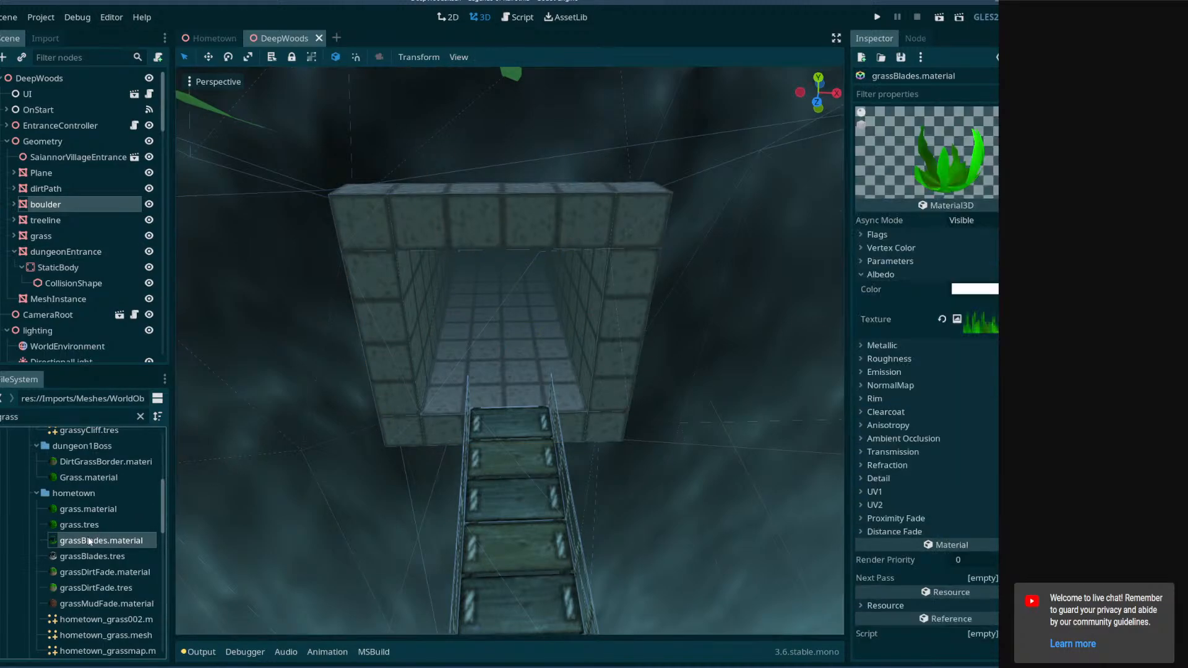
{"action": "scroll", "coordinate": [121, 545], "scroll_direction": "down", "scroll_amount": 15}
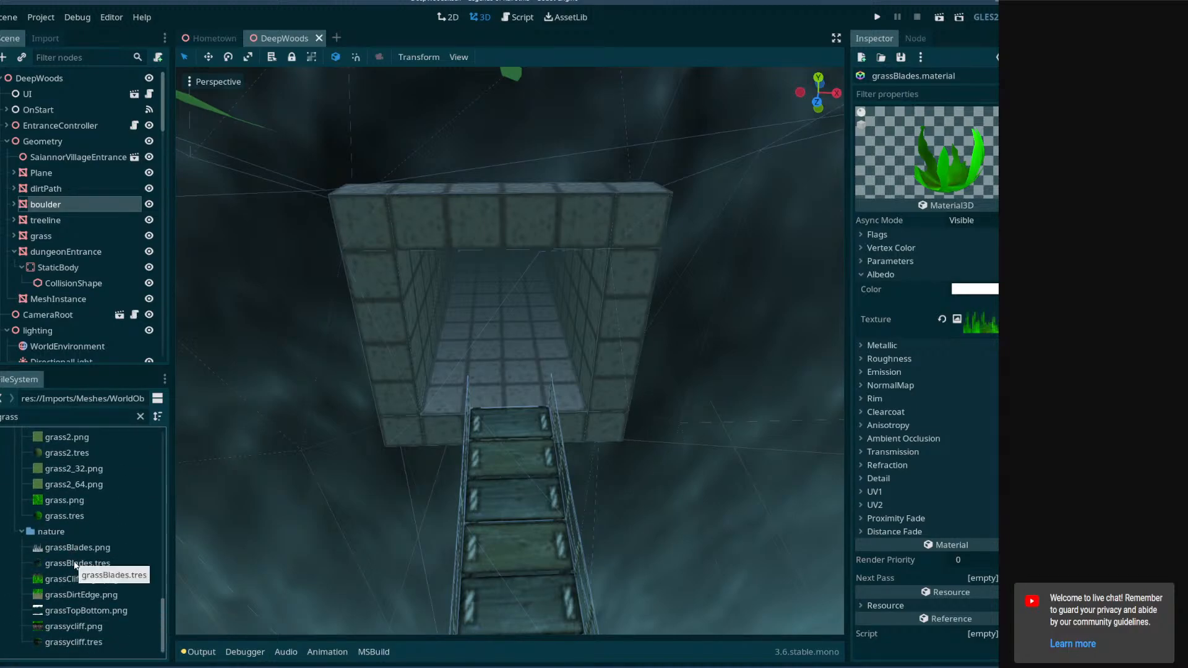
{"action": "left_click", "coordinate": [74, 562]}
{"action": "left_click", "coordinate": [67, 549]}
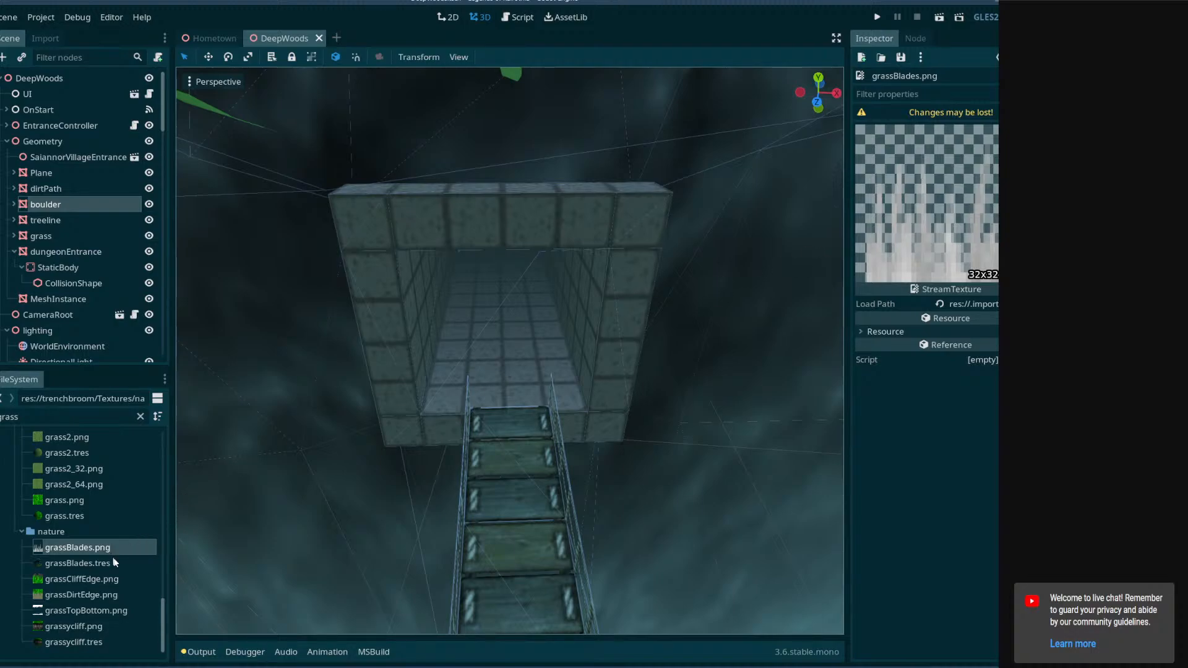
Return to Blender, switch to the UV Editing workspace, and unwrap the grass ledge's selected side faces.
{"action": "scroll", "coordinate": [106, 612], "scroll_direction": "up", "scroll_amount": 1}
{"action": "key", "text": "alt+Tab"}
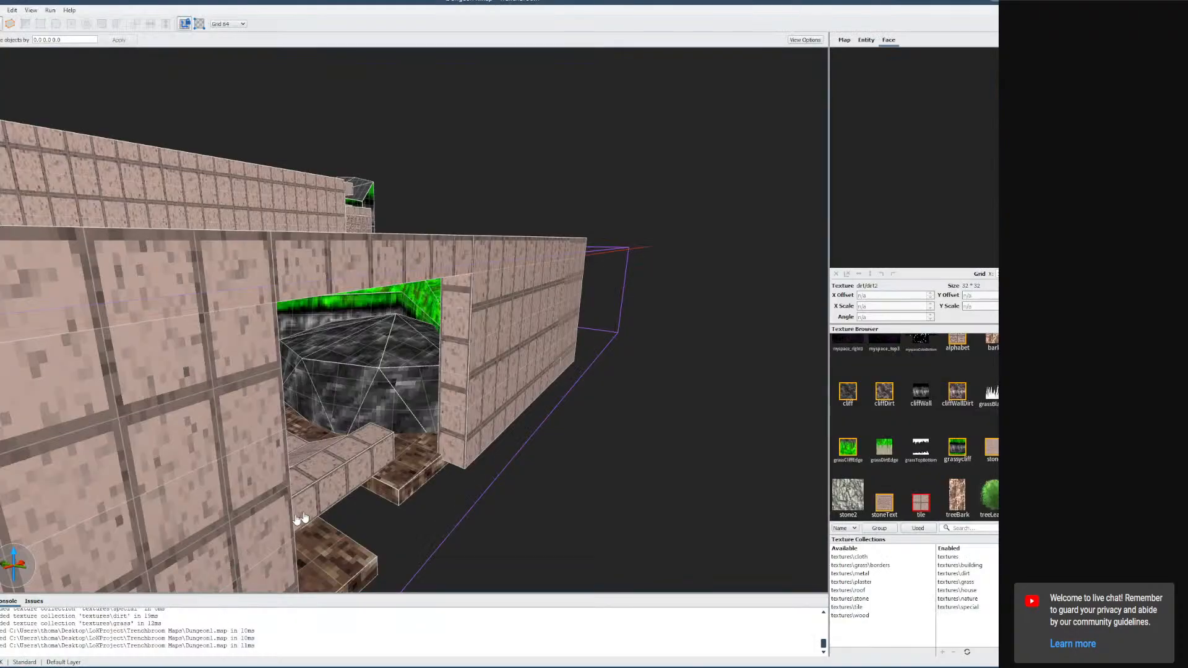
{"action": "key", "text": "alt+Tab"}
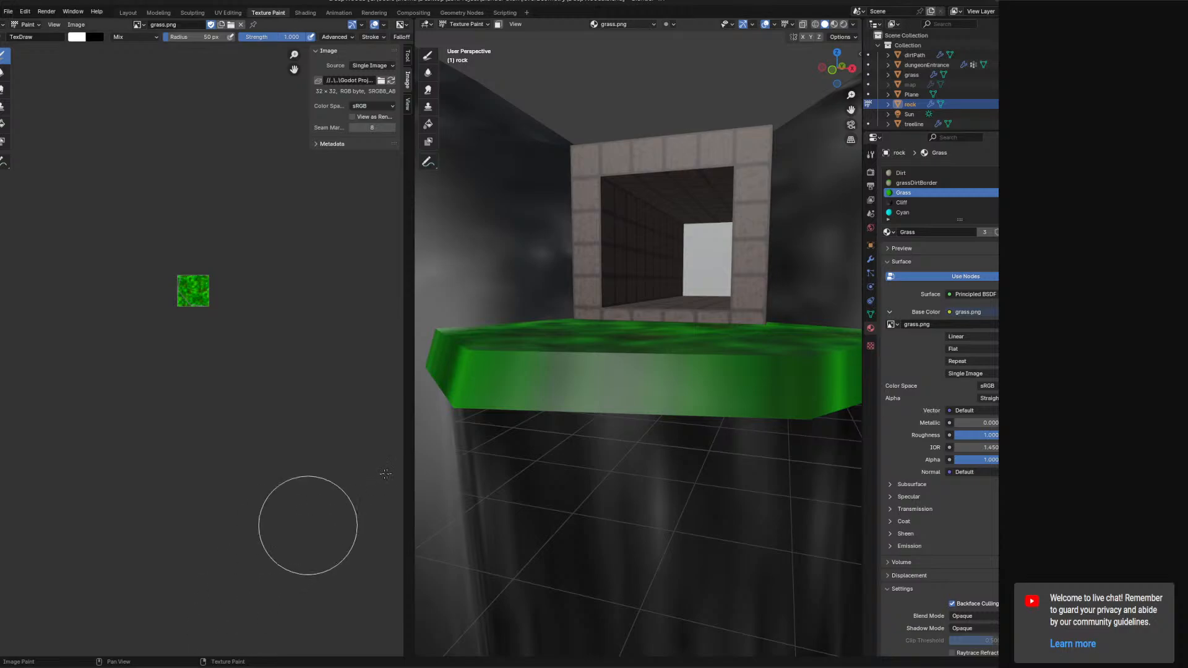
{"action": "left_click", "coordinate": [137, 25]}
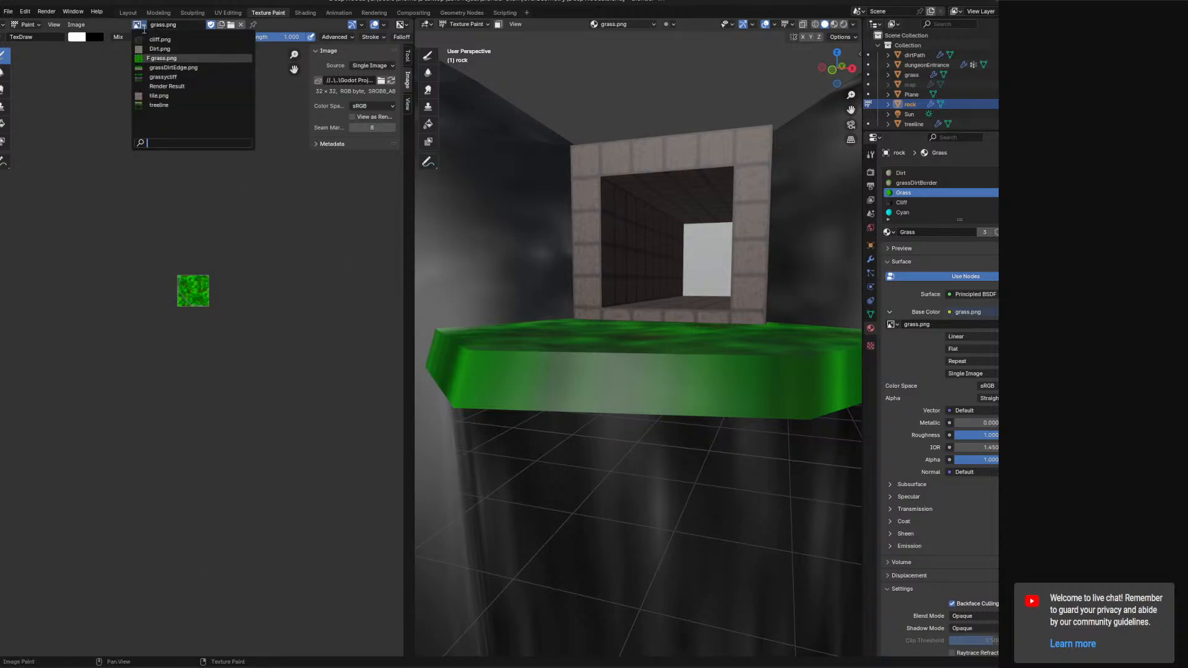
{"action": "left_click", "coordinate": [140, 28]}
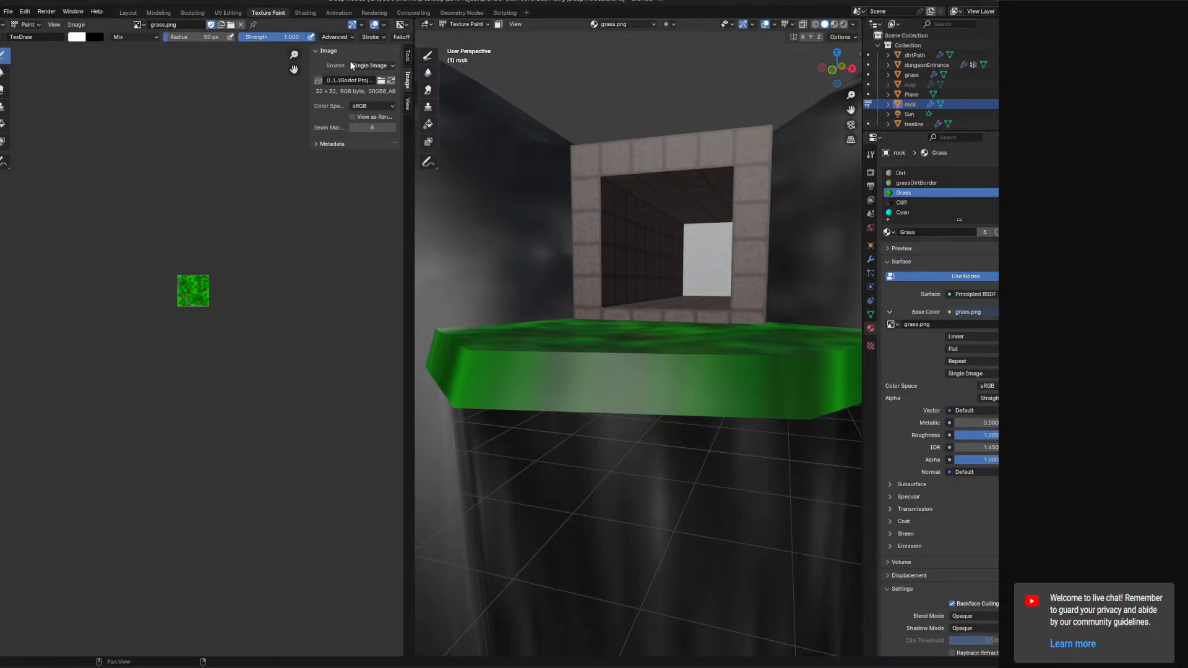
{"action": "middle_click_drag", "start_coordinate": [543, 363], "coordinate": [522, 436]}
{"action": "mouse_move", "coordinate": [655, 348]}
{"action": "middle_mouse_down"}
{"action": "mouse_move", "coordinate": [689, 351]}
{"action": "mouse_move", "coordinate": [685, 316]}
{"action": "mouse_move", "coordinate": [668, 344]}
{"action": "mouse_move", "coordinate": [689, 358]}
{"action": "mouse_move", "coordinate": [680, 352]}
{"action": "middle_mouse_up"}
{"action": "left_click", "coordinate": [228, 15]}
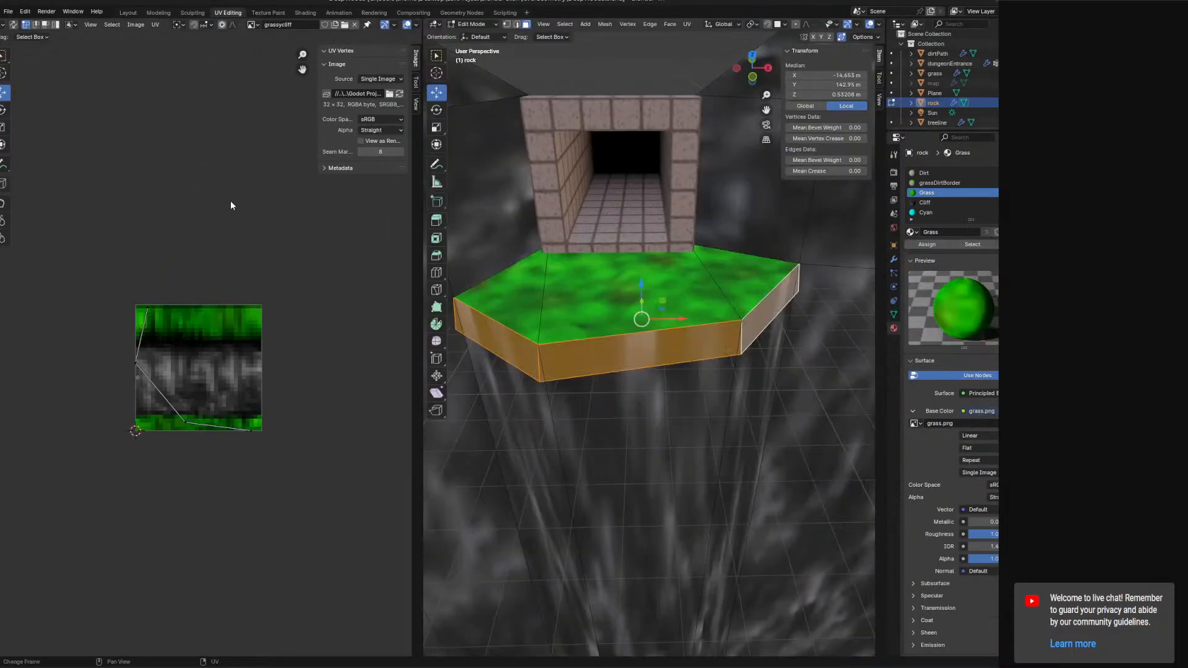
{"action": "scroll", "coordinate": [276, 295], "scroll_direction": "up", "scroll_amount": 4}
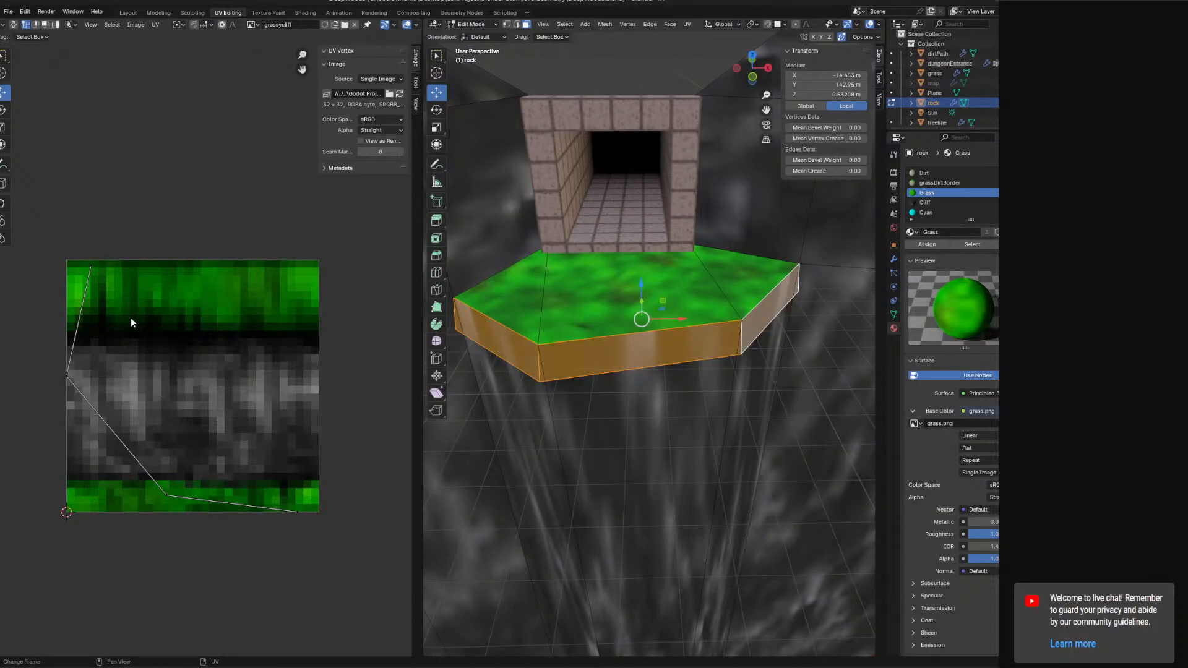
{"action": "left_click", "coordinate": [687, 25]}
{"action": "left_click", "coordinate": [683, 45]}
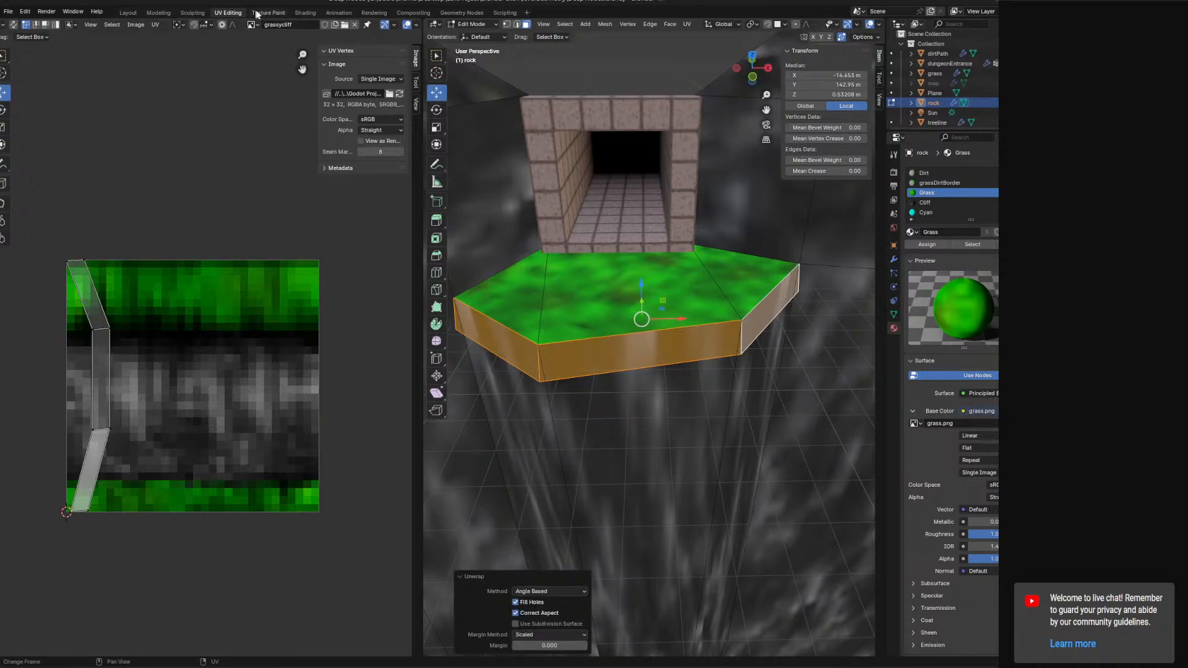
Open grassBlades.png from the textures nature folder as the UV editor image.
{"action": "left_click", "coordinate": [345, 25]}
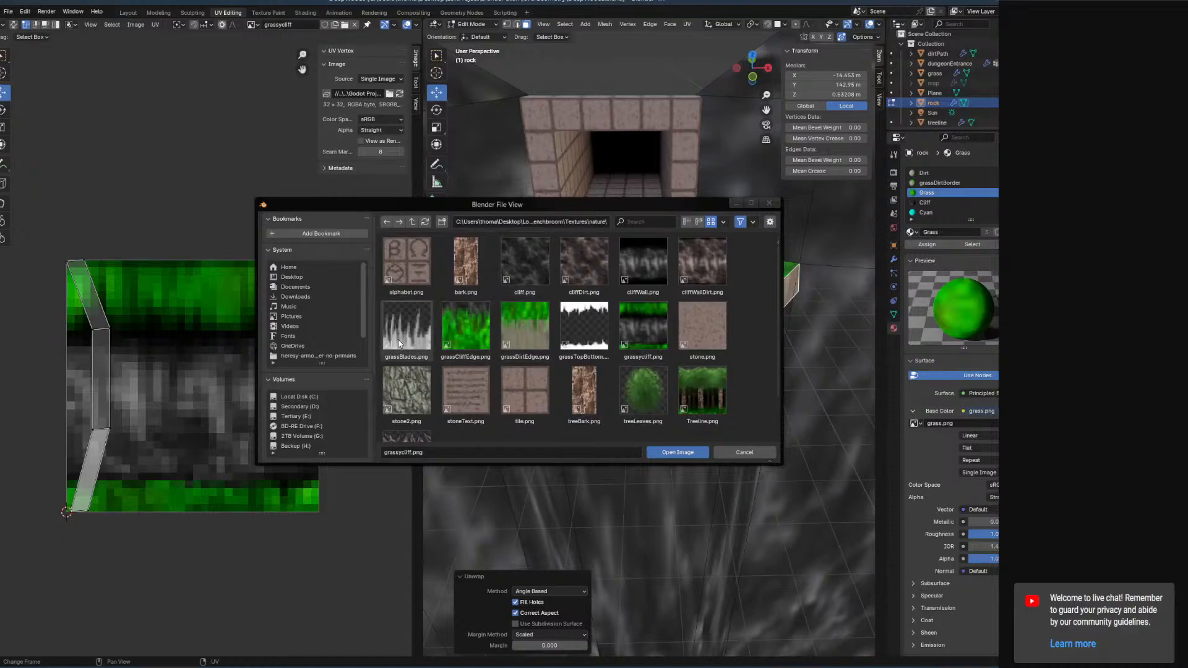
{"action": "left_click", "coordinate": [401, 337]}
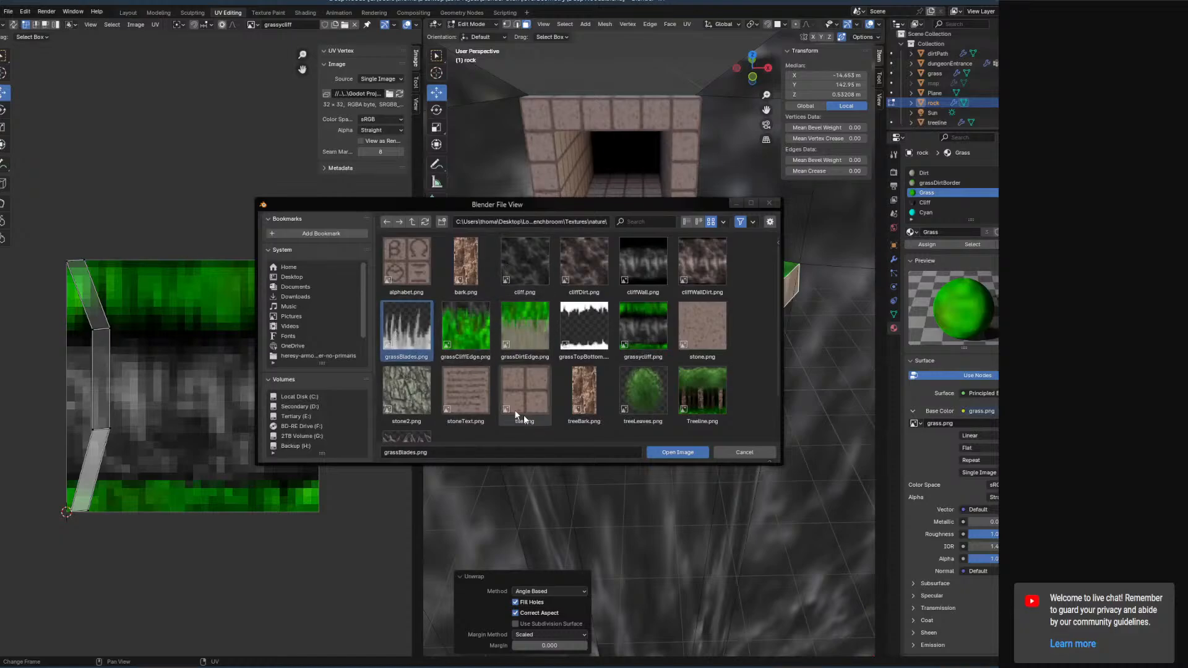
{"action": "left_click", "coordinate": [691, 451]}
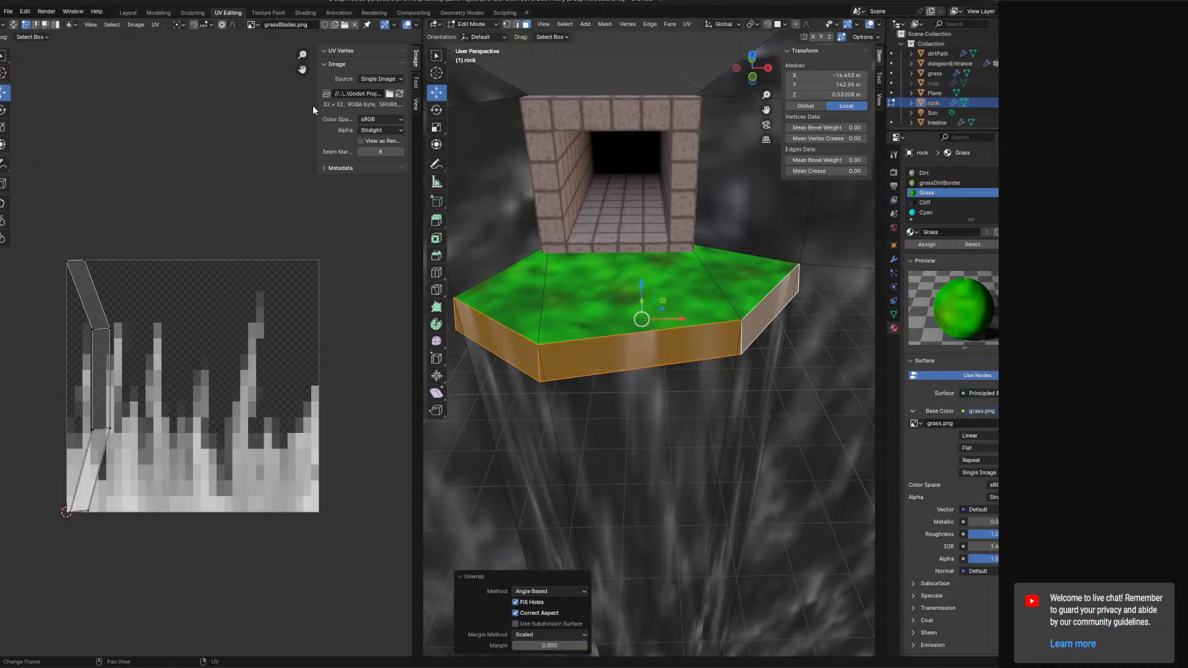
Add a new material slot with a new material named grassBlades and assign it to the side faces.
{"action": "left_click", "coordinate": [1035, 174]}
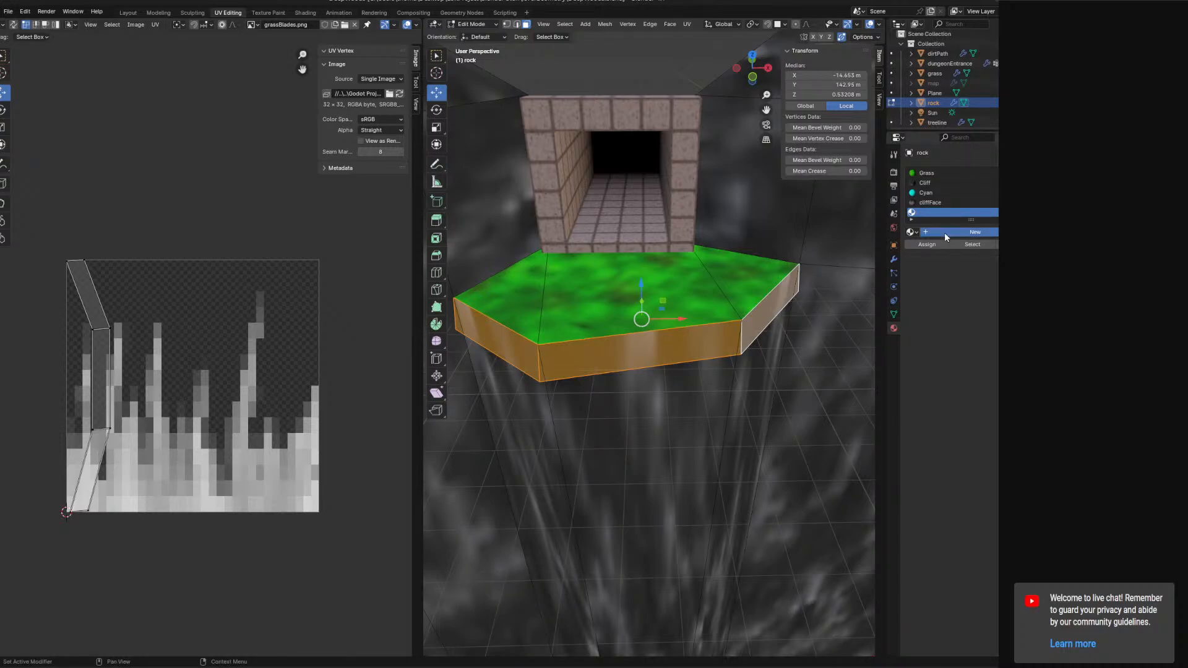
{"action": "left_click", "coordinate": [944, 232]}
{"action": "double_click", "coordinate": [943, 232]}
{"action": "type", "text": "grassBlades"}
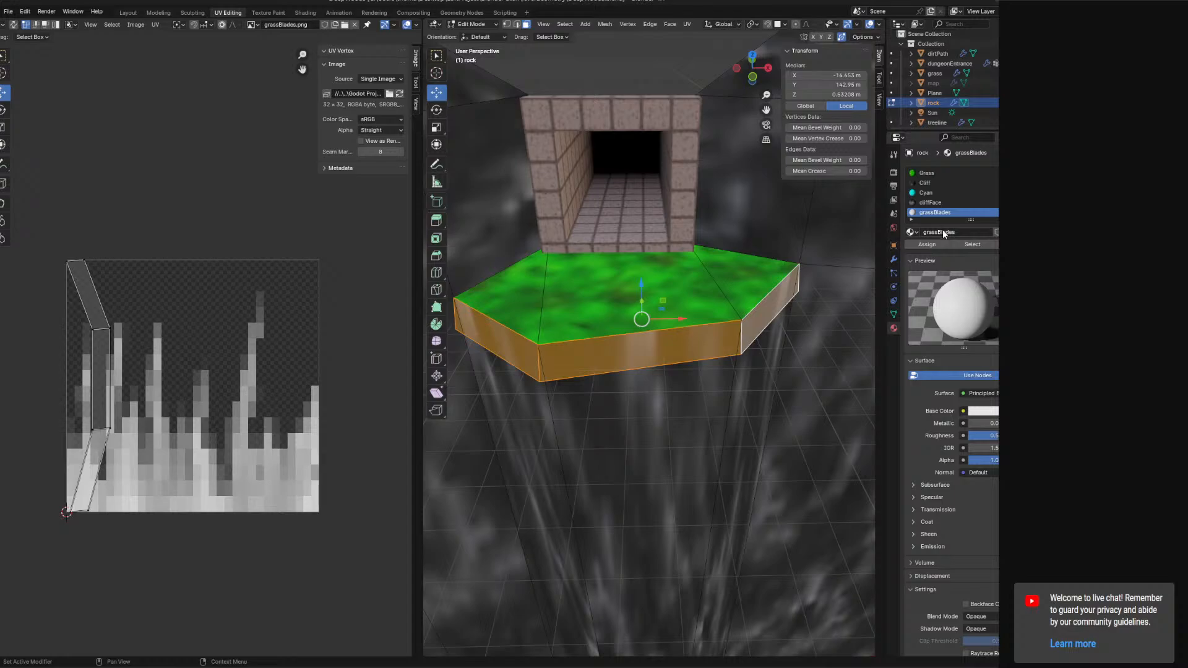
{"action": "left_click", "coordinate": [927, 244]}
Select all the side UVs, rotate them 90°, and move them over the grass blades image.
{"action": "key", "text": "a"}
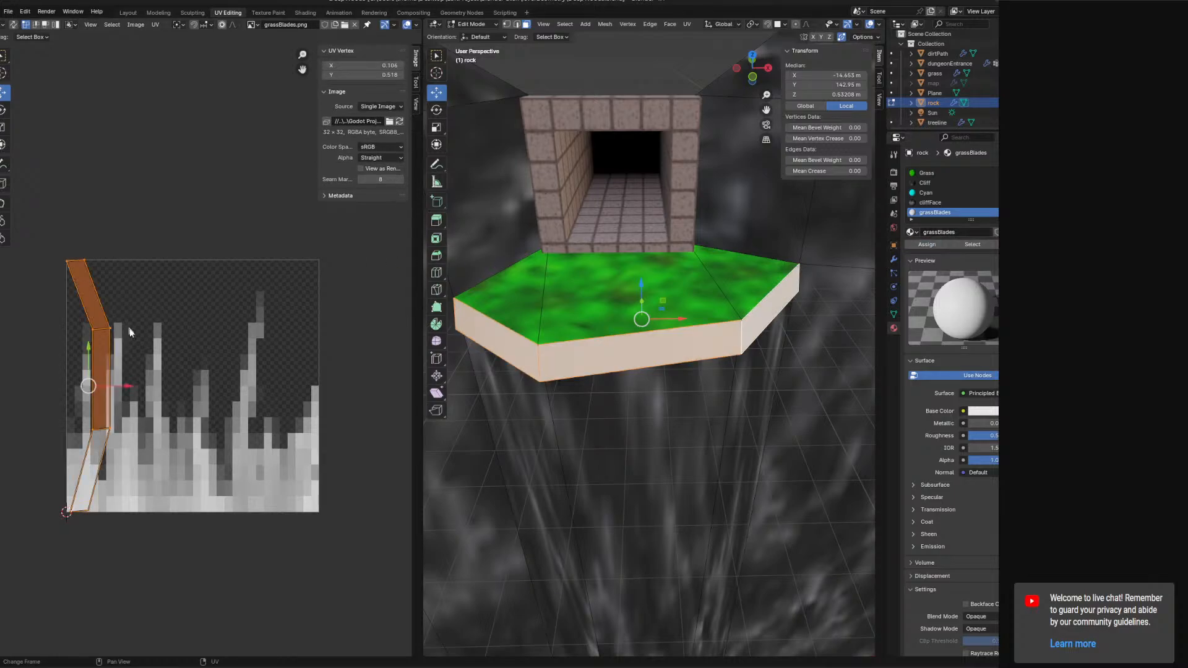
{"action": "key", "text": "r"}
{"action": "key", "text": "Return"}
{"action": "key", "text": "g"}
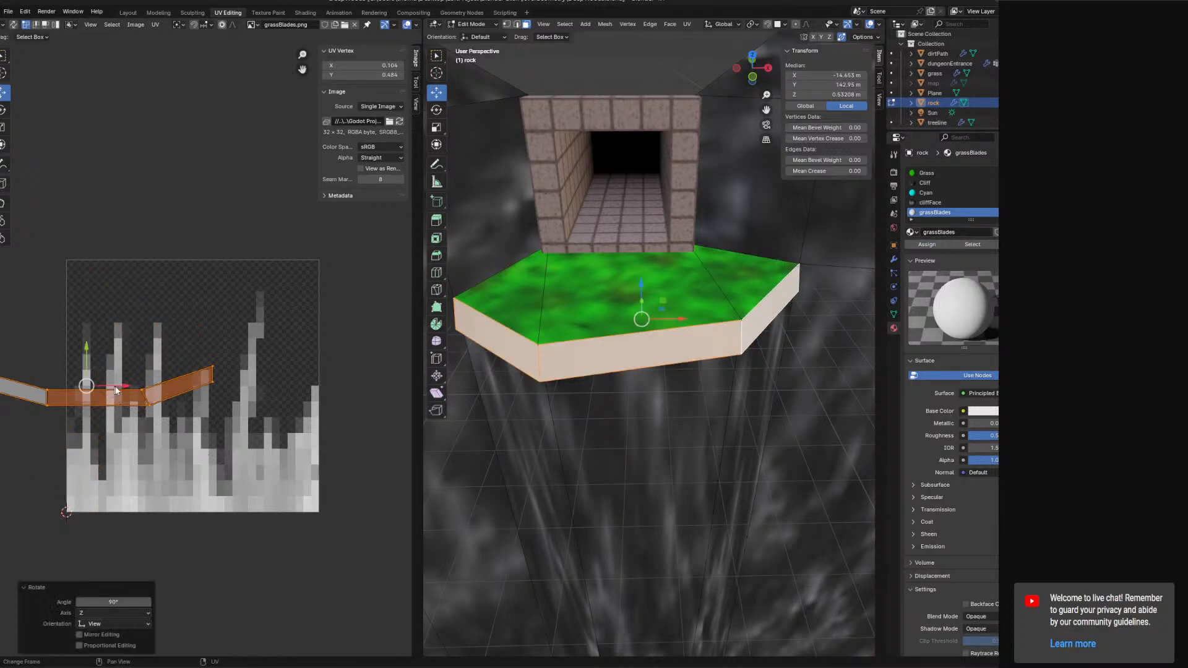
{"action": "left_click_drag", "start_coordinate": [223, 389], "coordinate": [224, 390]}
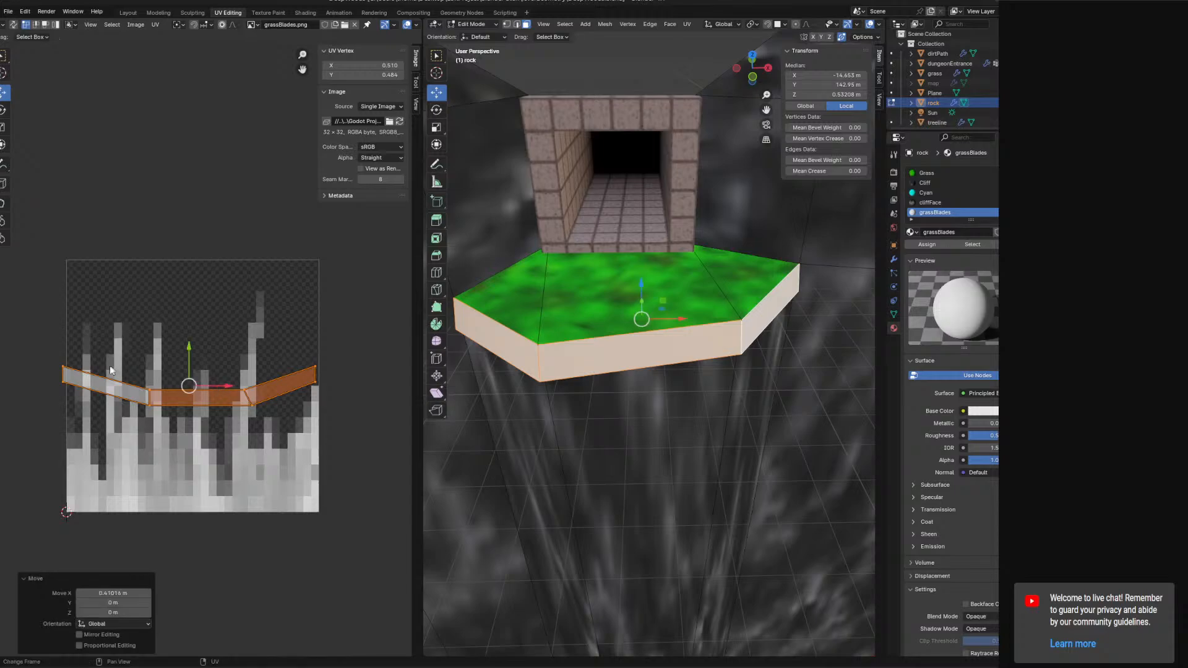
Drag the UV strip's upper vertices up to the image's top edge.
{"action": "left_click_drag", "start_coordinate": [51, 355], "coordinate": [92, 376]}
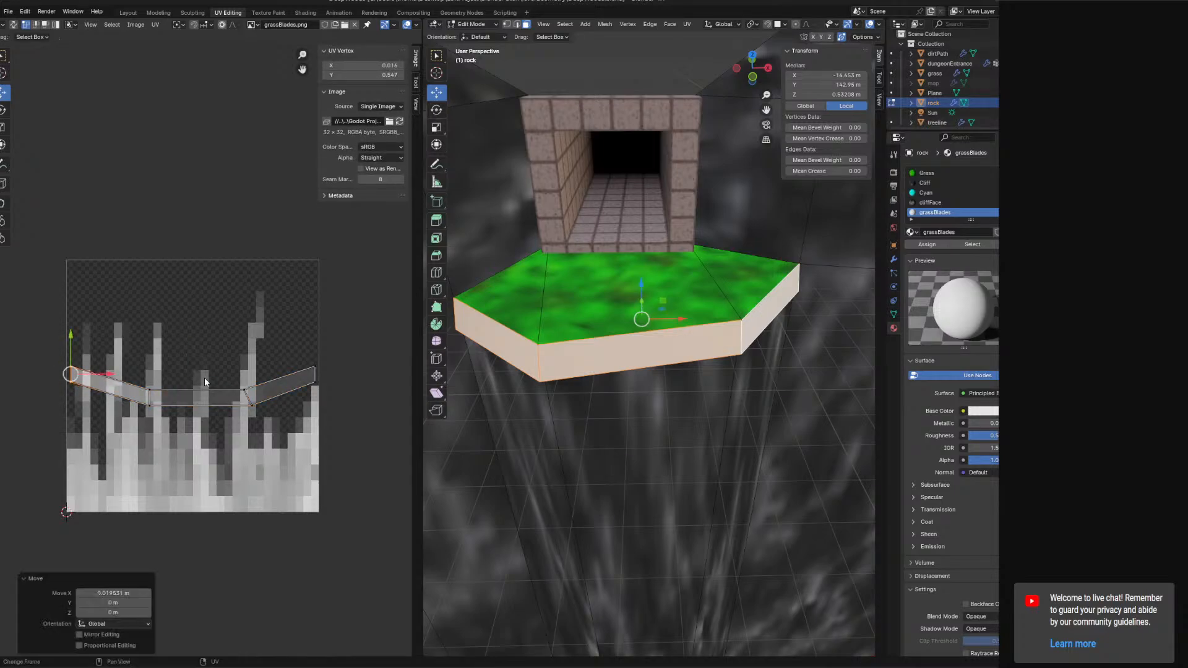
{"action": "left_click", "coordinate": [243, 389]}
{"action": "left_click", "coordinate": [149, 389], "text": "shift"}
{"action": "left_click_drag", "start_coordinate": [198, 351], "coordinate": [197, 227]}
{"action": "left_click", "coordinate": [70, 367]}
{"action": "left_click_drag", "start_coordinate": [70, 347], "coordinate": [68, 245]}
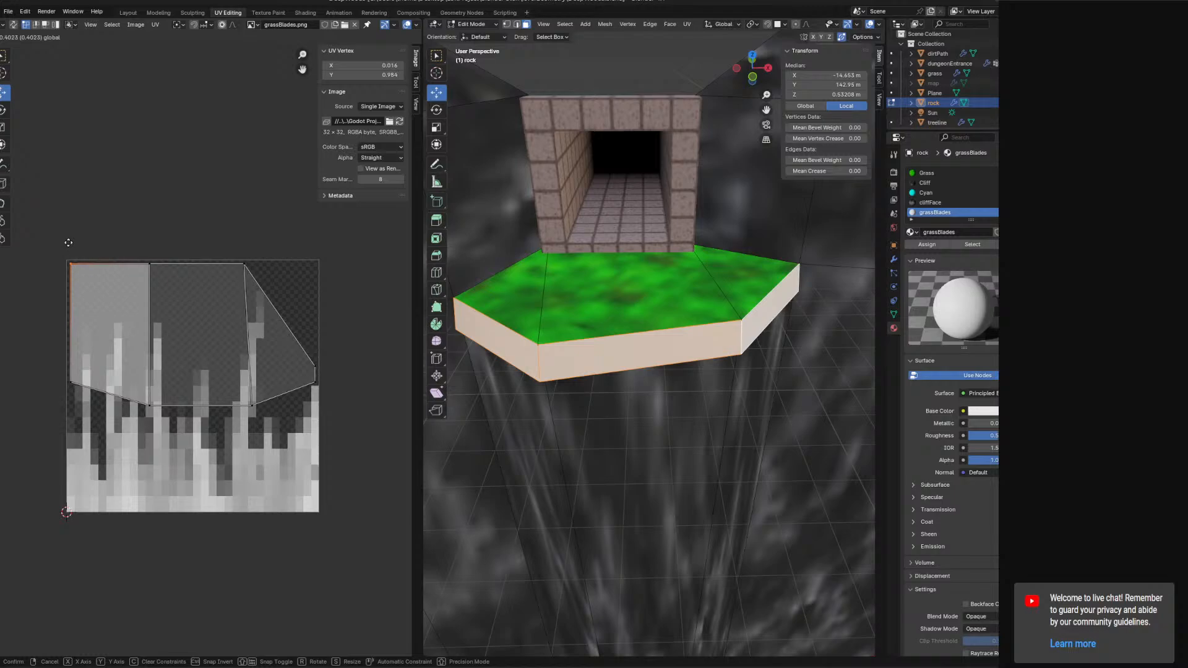
Drag the UV strip's lower vertices down to the image's bottom edge.
{"action": "left_click", "coordinate": [316, 369]}
{"action": "left_click_drag", "start_coordinate": [315, 346], "coordinate": [314, 479]}
{"action": "left_click", "coordinate": [316, 382]}
{"action": "left_click", "coordinate": [313, 475]}
{"action": "left_click", "coordinate": [317, 513]}
{"action": "left_click", "coordinate": [252, 406]}
{"action": "left_click_drag", "start_coordinate": [251, 382], "coordinate": [252, 508]}
{"action": "left_click", "coordinate": [257, 266]}
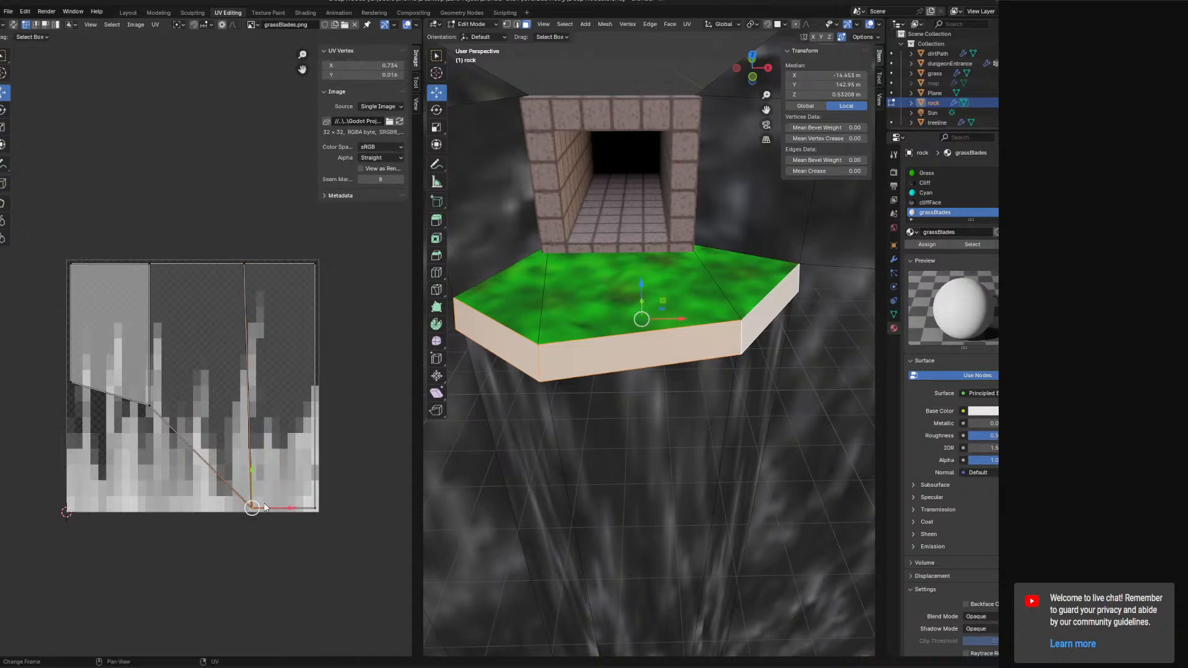
{"action": "left_click_drag", "start_coordinate": [267, 507], "coordinate": [258, 508]}
{"action": "left_click", "coordinate": [141, 417]}
{"action": "left_click_drag", "start_coordinate": [149, 371], "coordinate": [153, 472]}
{"action": "left_click", "coordinate": [72, 384]}
{"action": "left_click_drag", "start_coordinate": [70, 346], "coordinate": [70, 472]}
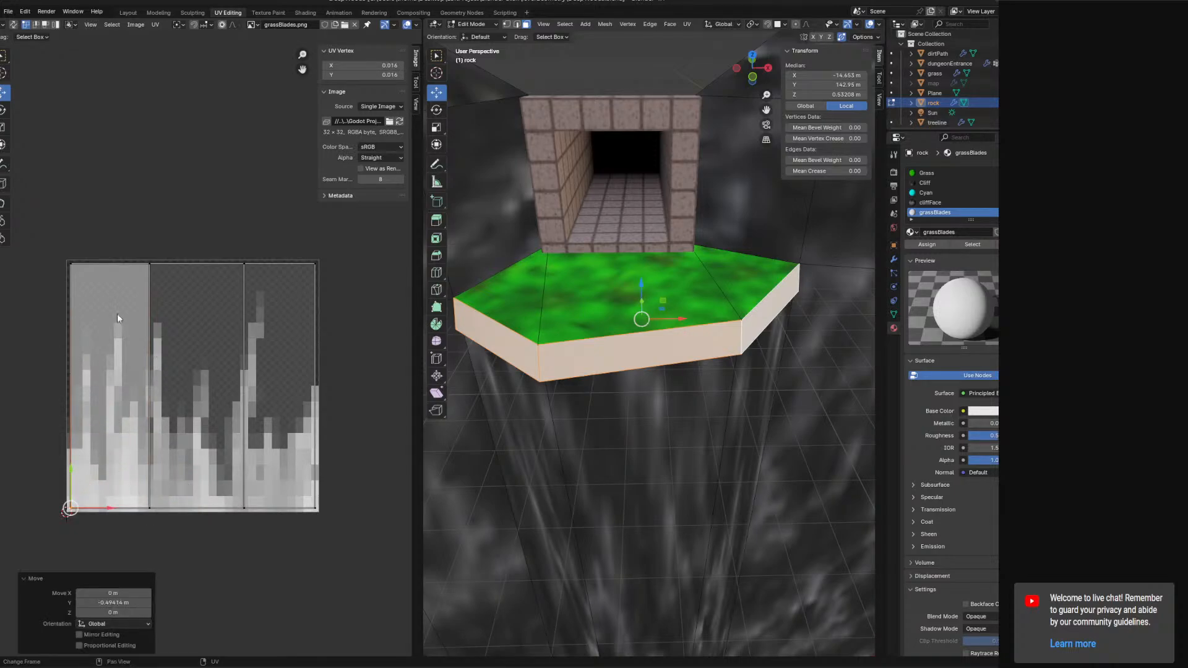
Select all the UVs and flip them vertically by scaling them -1 along Y.
{"action": "key", "text": "a"}
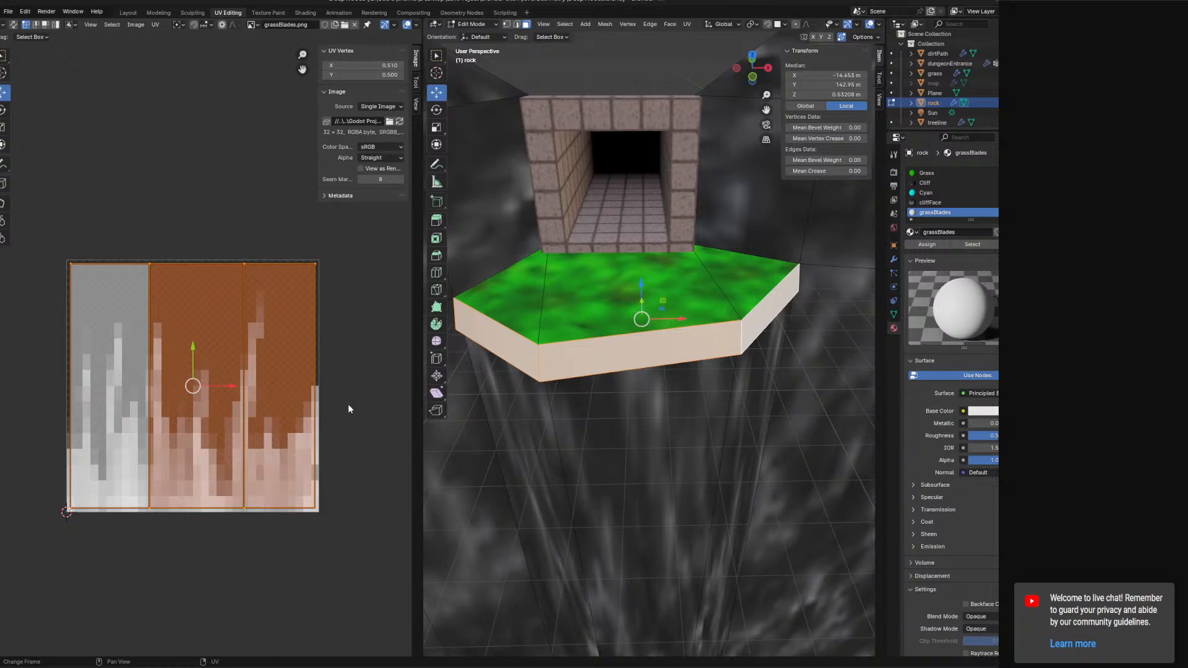
{"action": "key", "text": "s"}
{"action": "key", "text": "y"}
{"action": "key", "text": "0"}
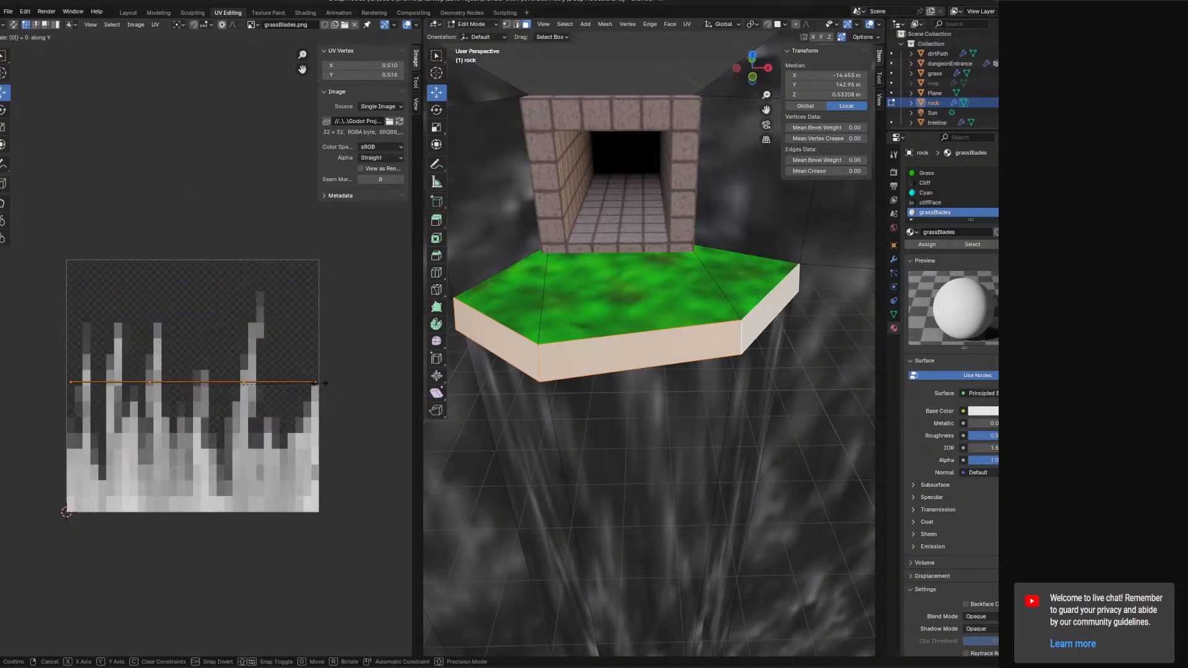
{"action": "key", "text": "Escape"}
{"action": "key", "text": "s"}
{"action": "key", "text": "x"}
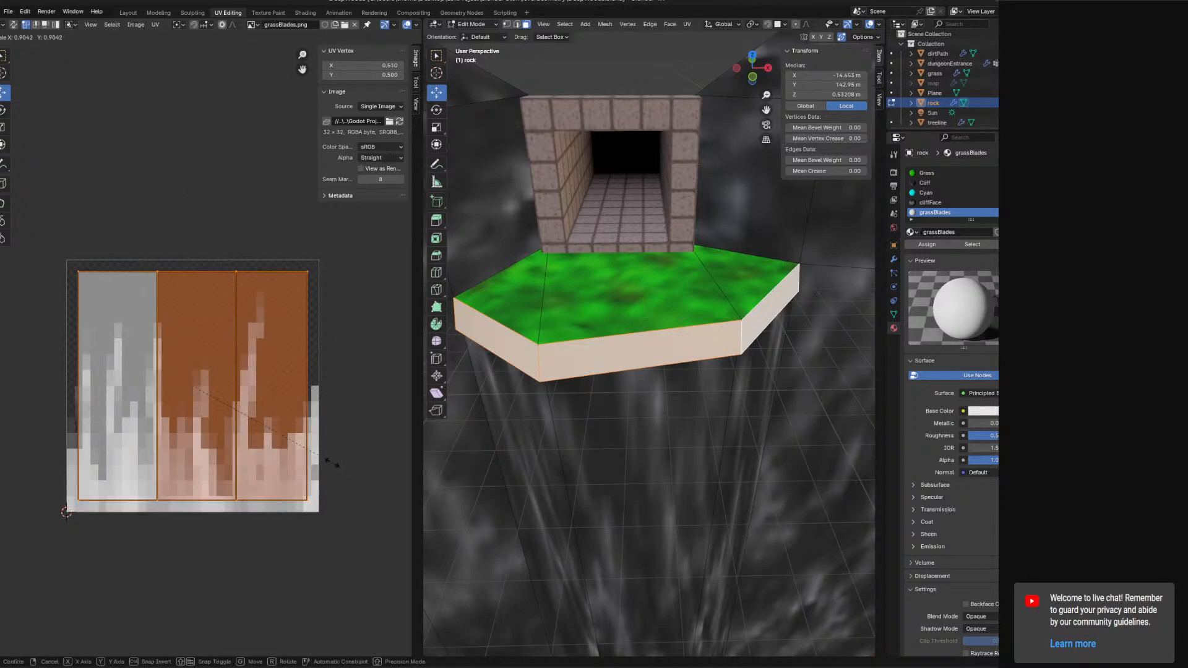
{"action": "key", "text": "y"}
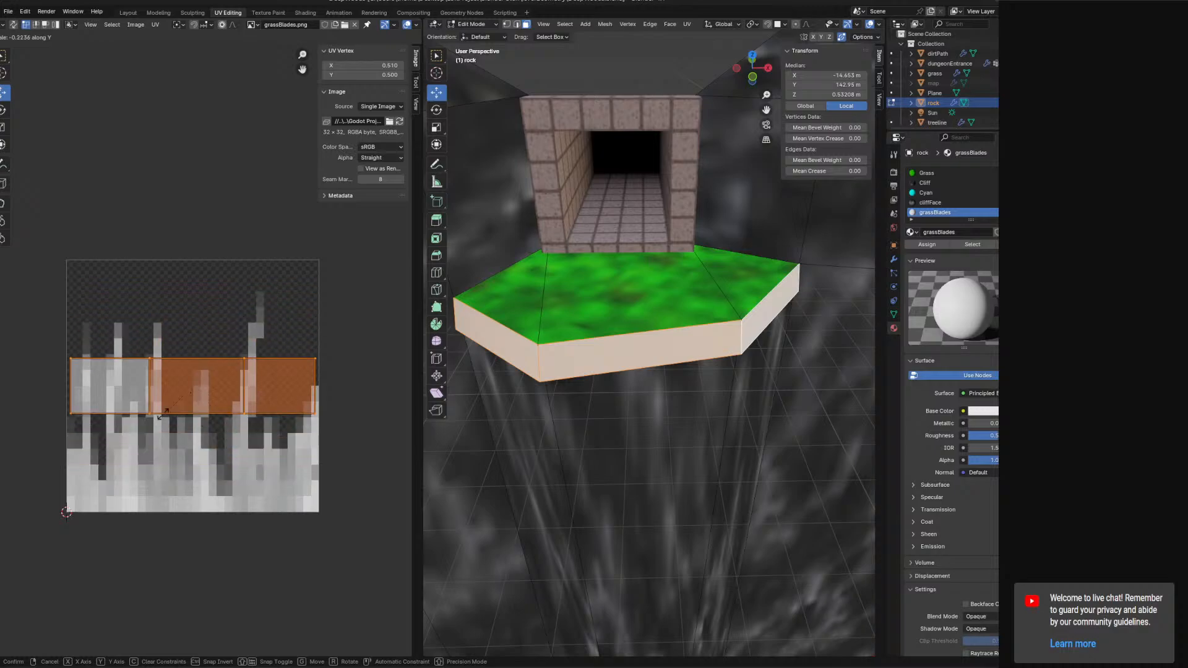
{"action": "left_click", "coordinate": [15, 405]}
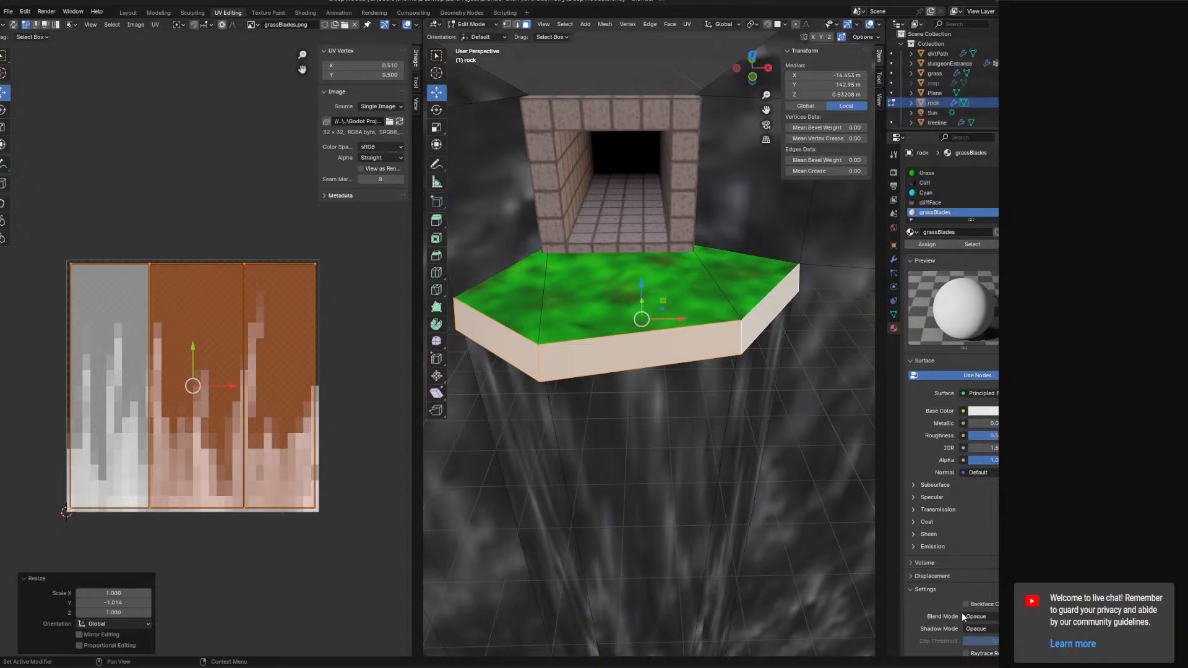
Set the grassBlades material's blend mode to Alpha Clip and feed grassBlades.png as an image texture into Base Color.
{"action": "left_click", "coordinate": [980, 617]}
{"action": "left_click", "coordinate": [981, 589]}
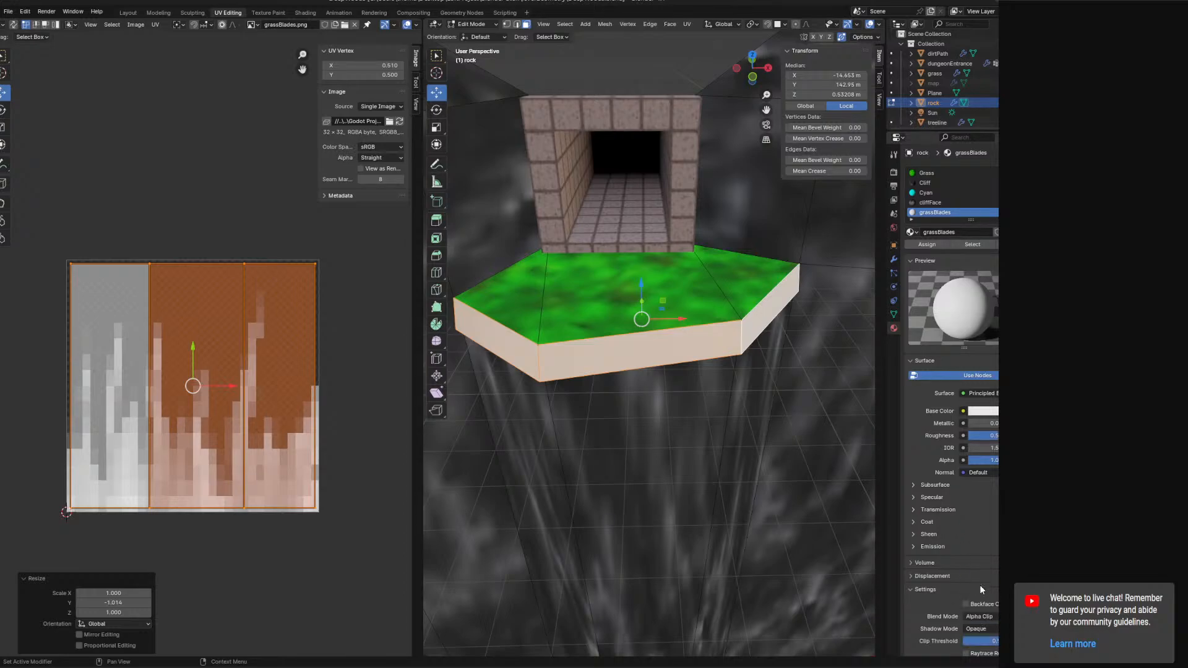
{"action": "left_click", "coordinate": [963, 411]}
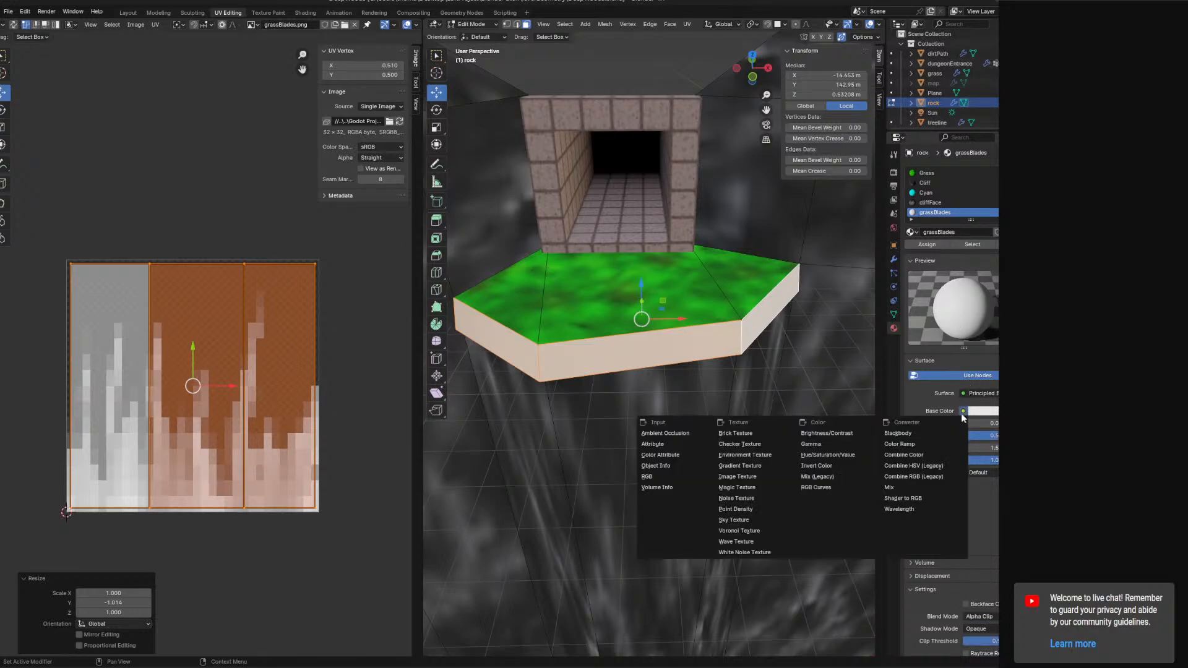
{"action": "left_click", "coordinate": [756, 477]}
{"action": "left_click", "coordinate": [916, 424]}
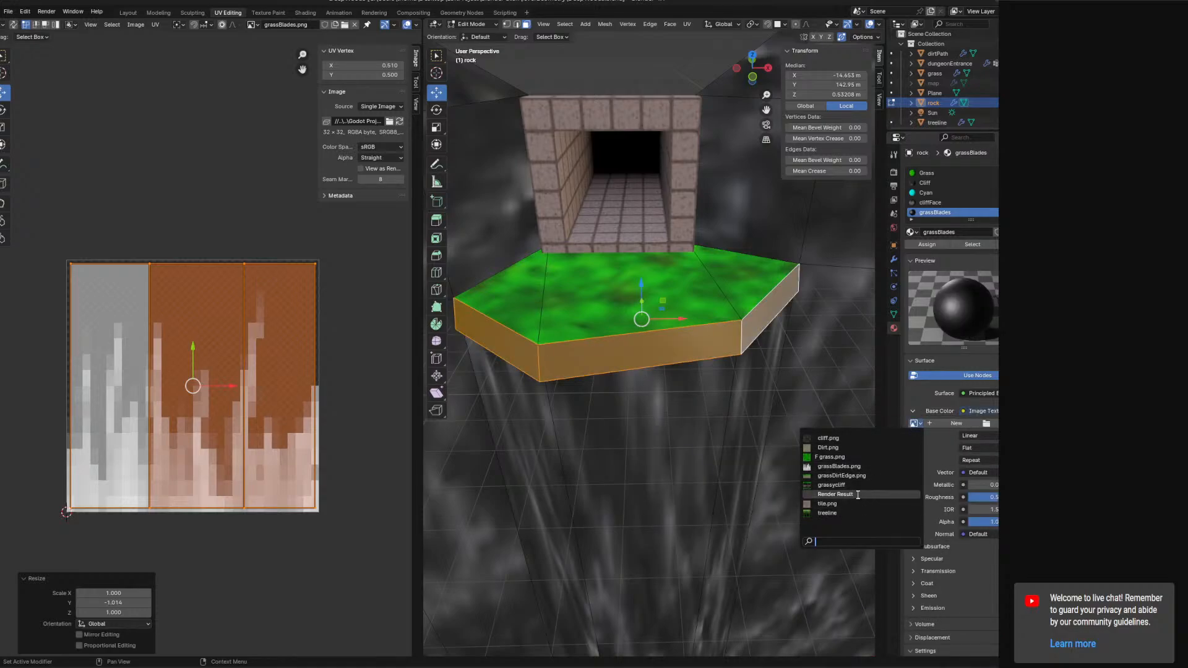
{"action": "left_click", "coordinate": [839, 467]}
{"action": "middle_click_drag", "start_coordinate": [745, 414], "coordinate": [496, 392]}
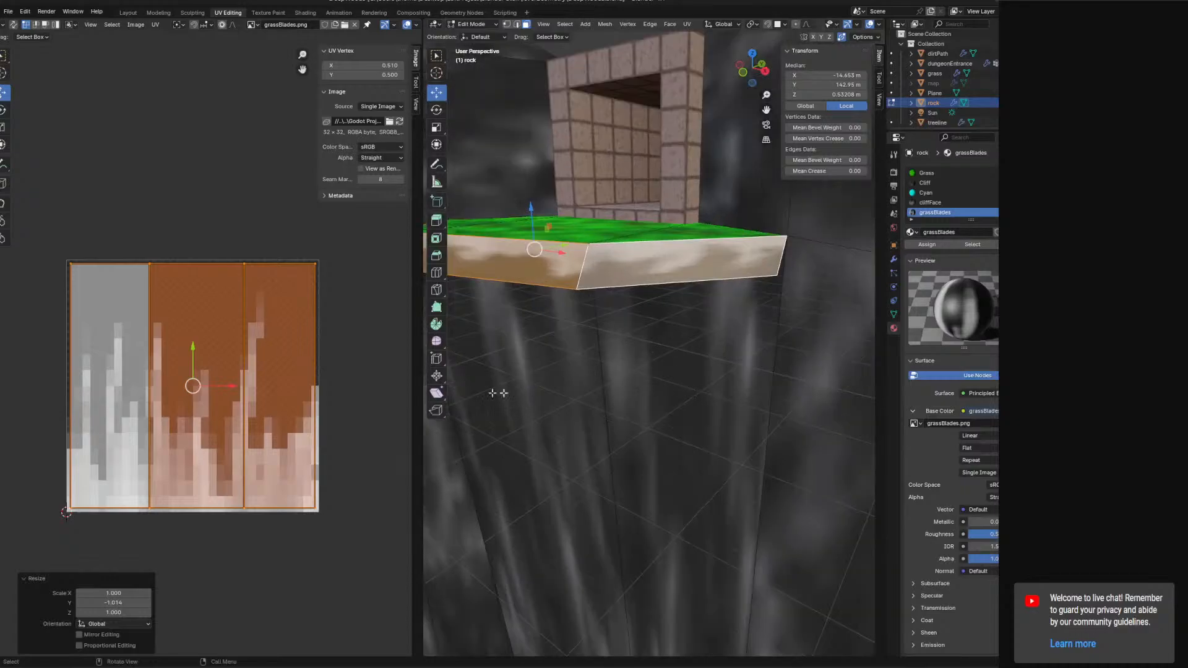
Scale the UVs 3 times along X so the grass blades repeat around the ledge sides.
{"action": "key", "text": "s"}
{"action": "key", "text": "x"}
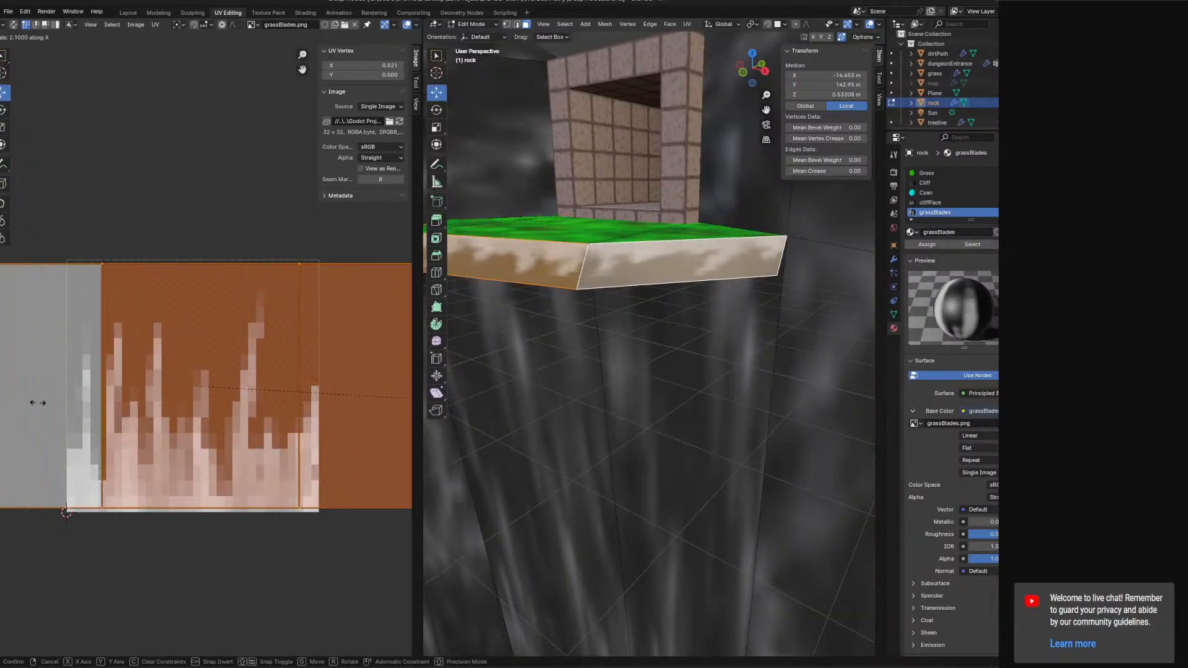
{"action": "left_click", "coordinate": [156, 412]}
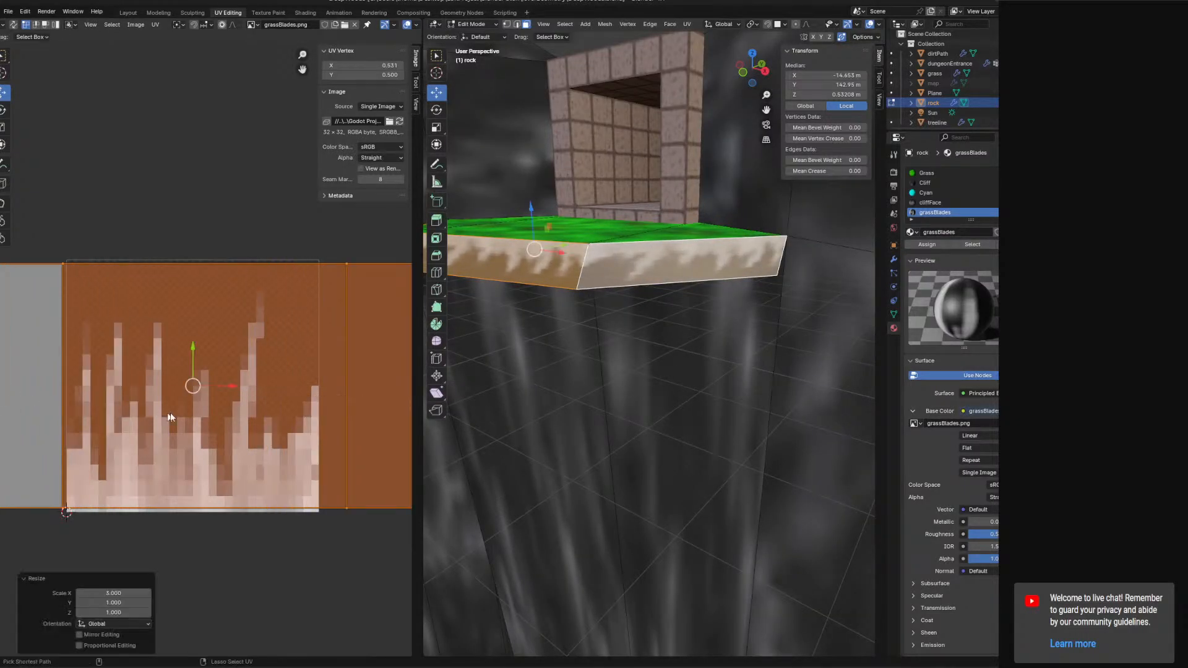
{"action": "middle_click_drag", "start_coordinate": [452, 402], "coordinate": [731, 396]}
Select the ledge's side faces and separate them from the rock mesh into their own object.
{"action": "left_click", "coordinate": [486, 25]}
{"action": "left_click", "coordinate": [487, 35]}
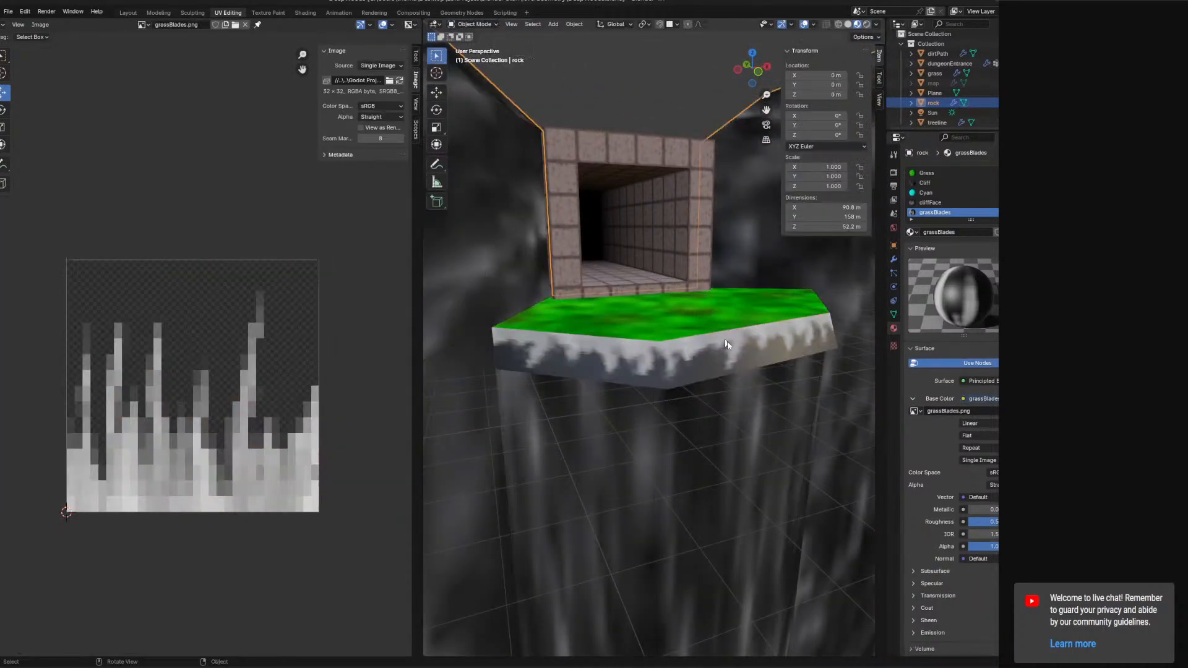
{"action": "middle_click_drag", "start_coordinate": [726, 341], "coordinate": [660, 403]}
{"action": "left_click", "coordinate": [474, 24]}
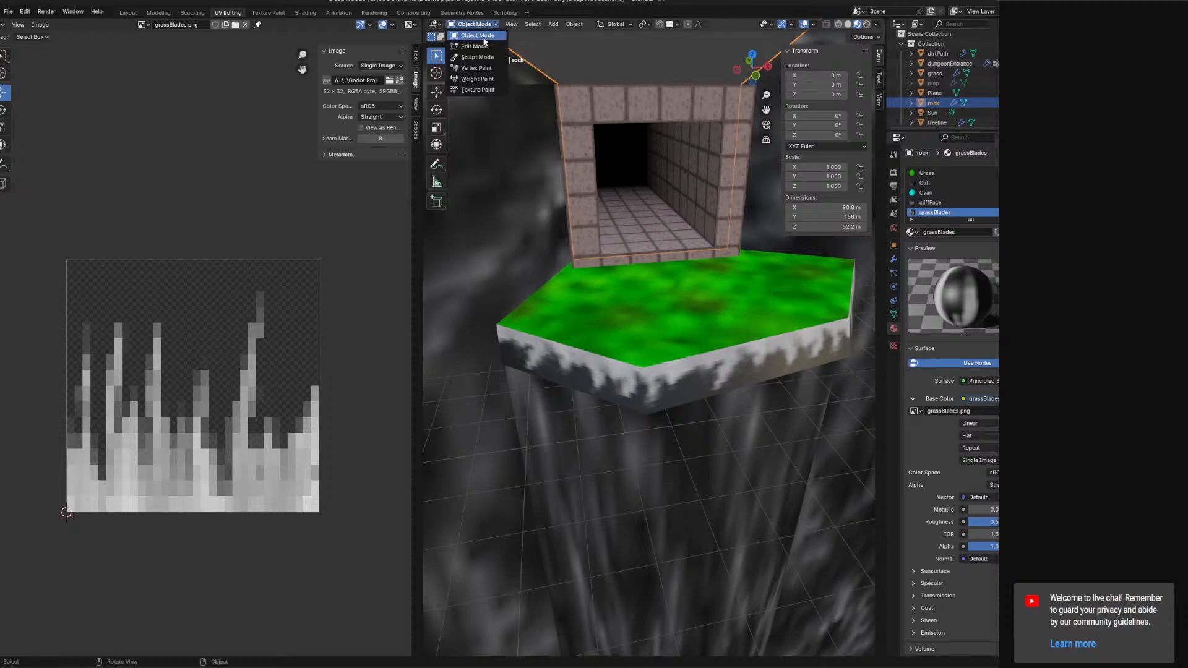
{"action": "left_click", "coordinate": [476, 45]}
{"action": "left_click", "coordinate": [711, 374], "text": "shift"}
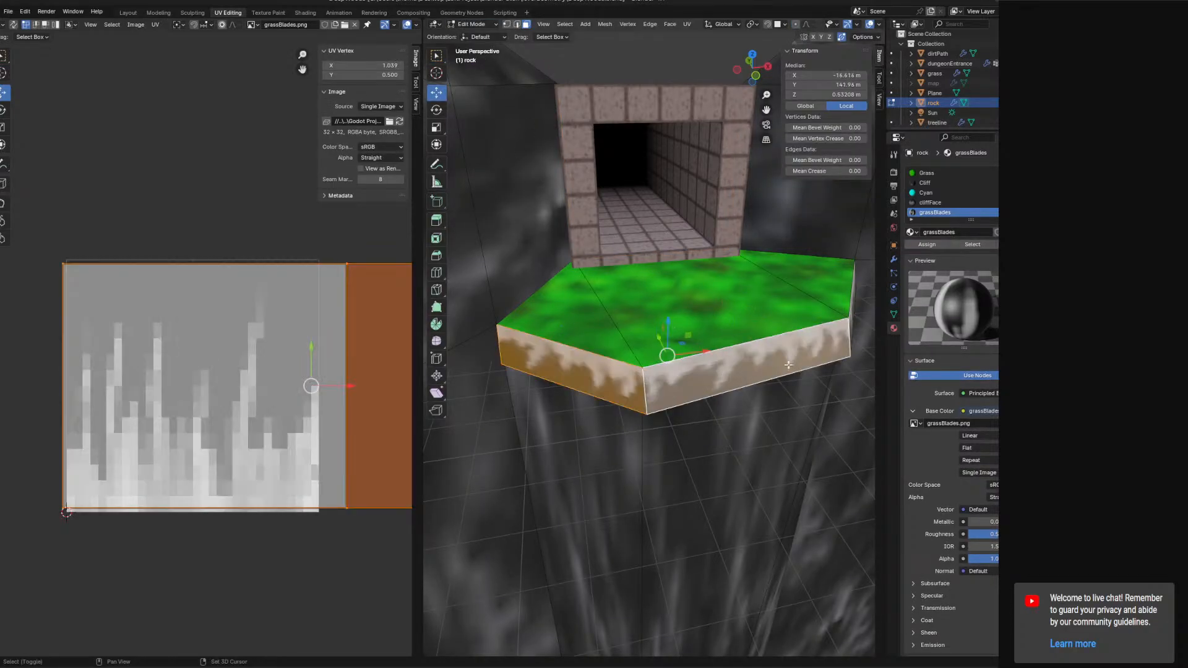
{"action": "middle_click_drag", "start_coordinate": [718, 376], "coordinate": [672, 391]}
{"action": "left_click", "coordinate": [845, 394], "text": "shift"}
{"action": "right_click", "coordinate": [845, 395]}
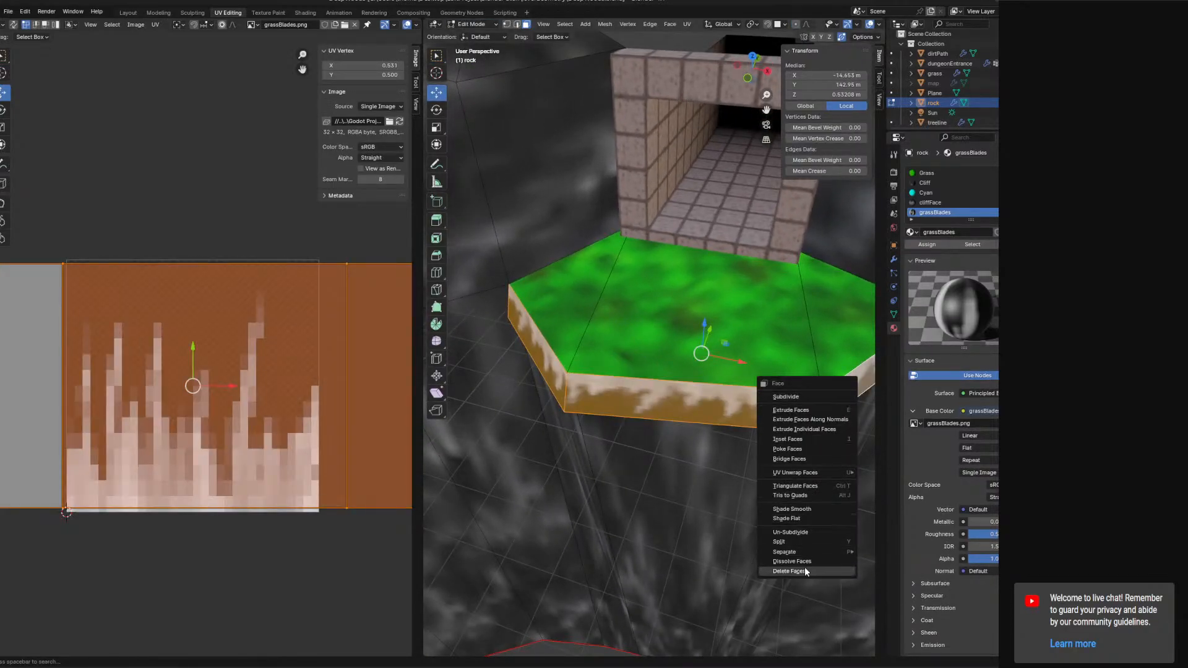
{"action": "mouse_move", "coordinate": [797, 550]}
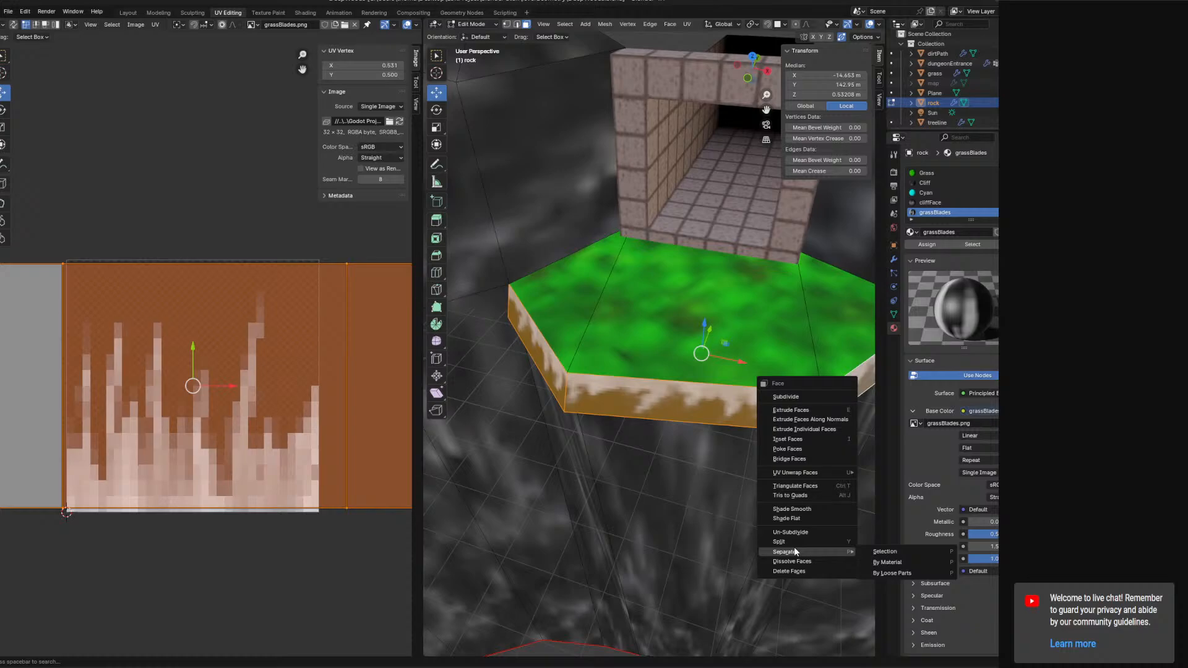
{"action": "left_click", "coordinate": [868, 549]}
Rename the separated side-faces object to grassBlades.
{"action": "left_click", "coordinate": [939, 113]}
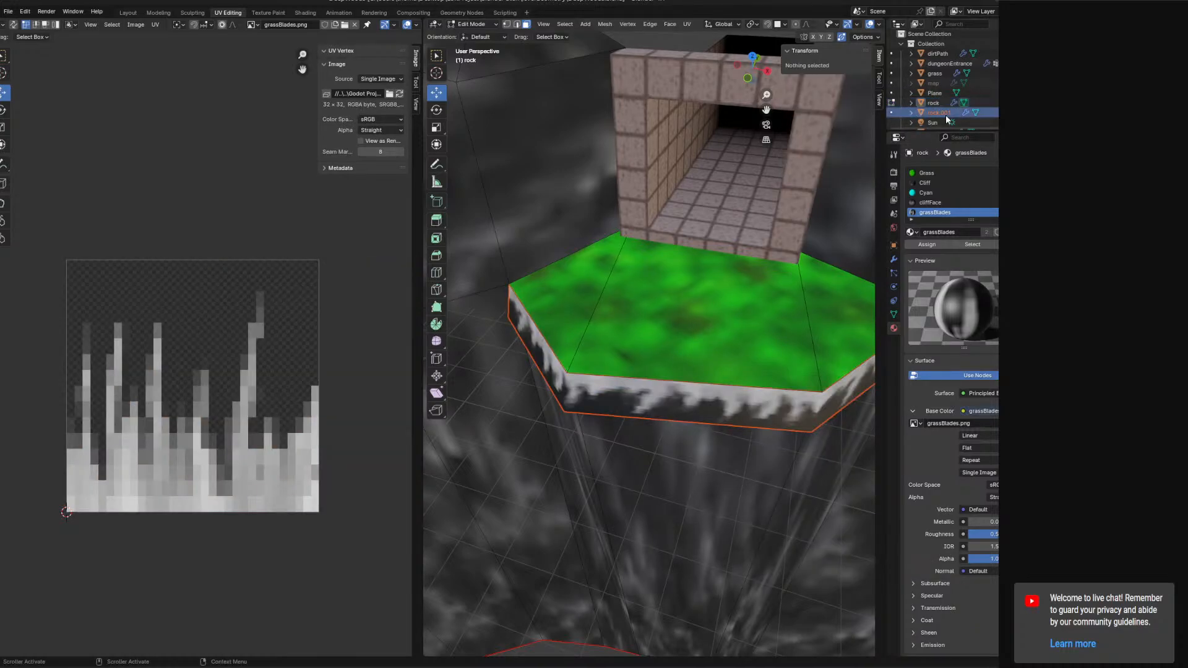
{"action": "left_click", "coordinate": [473, 24]}
{"action": "left_click", "coordinate": [482, 35]}
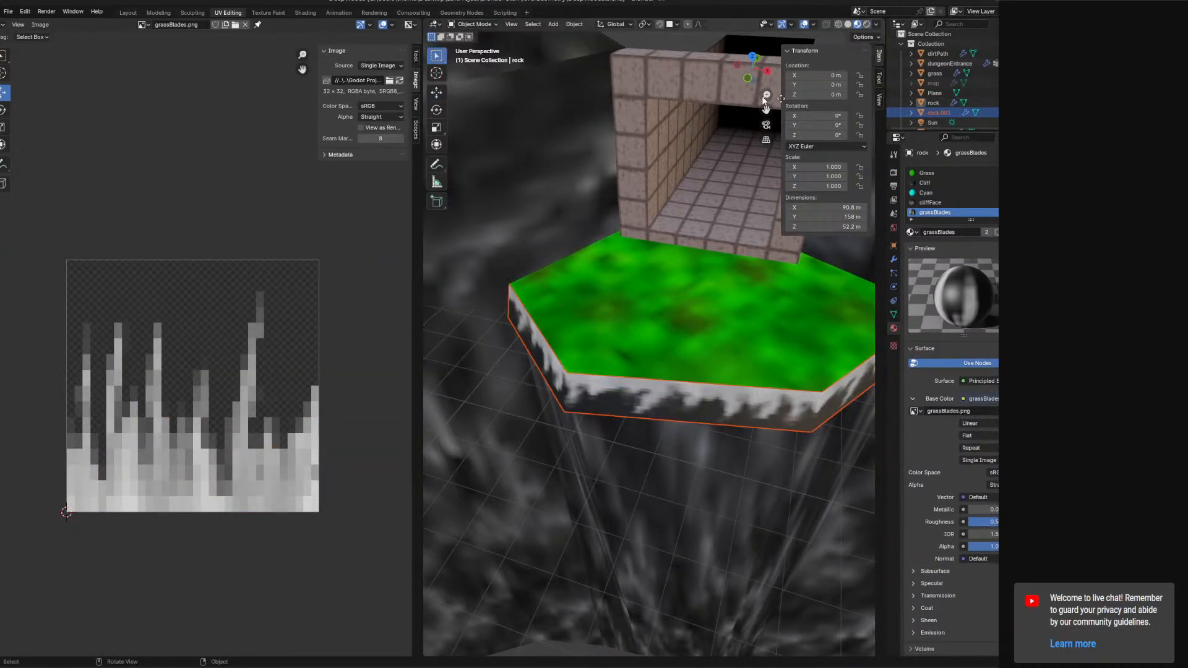
{"action": "left_click", "coordinate": [939, 113]}
{"action": "double_click", "coordinate": [940, 113]}
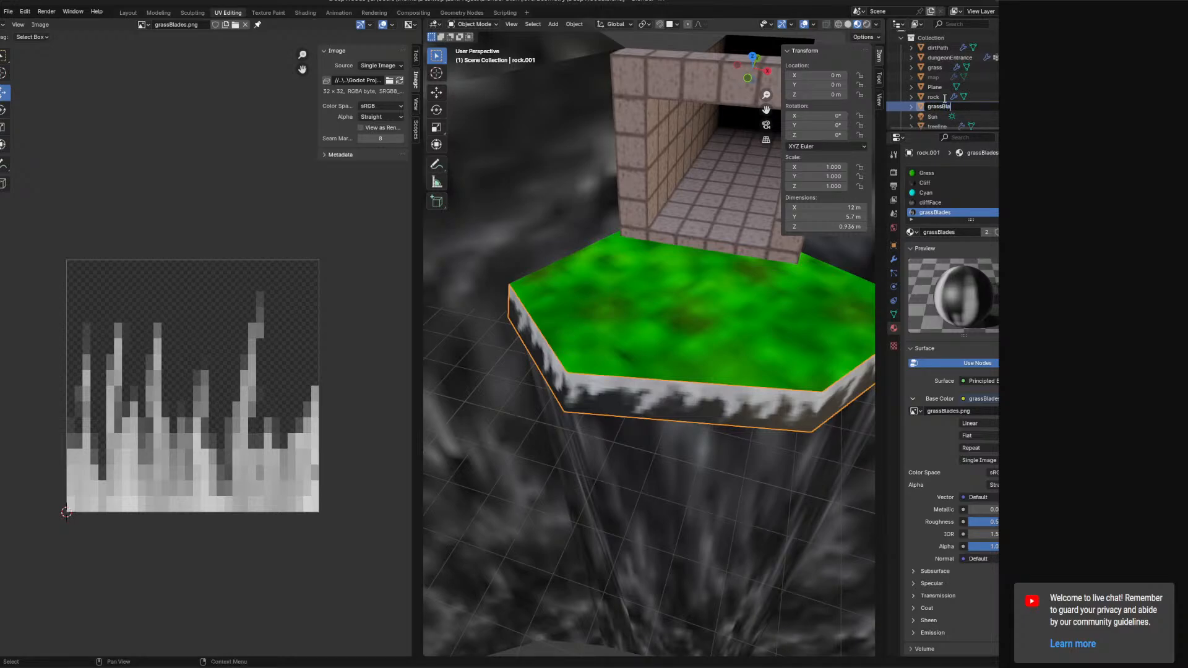
{"action": "type", "text": "grassBlades"}
{"action": "key", "text": "Return"}
Save the blend file.
{"action": "scroll", "coordinate": [672, 388], "scroll_direction": "up", "scroll_amount": 5}
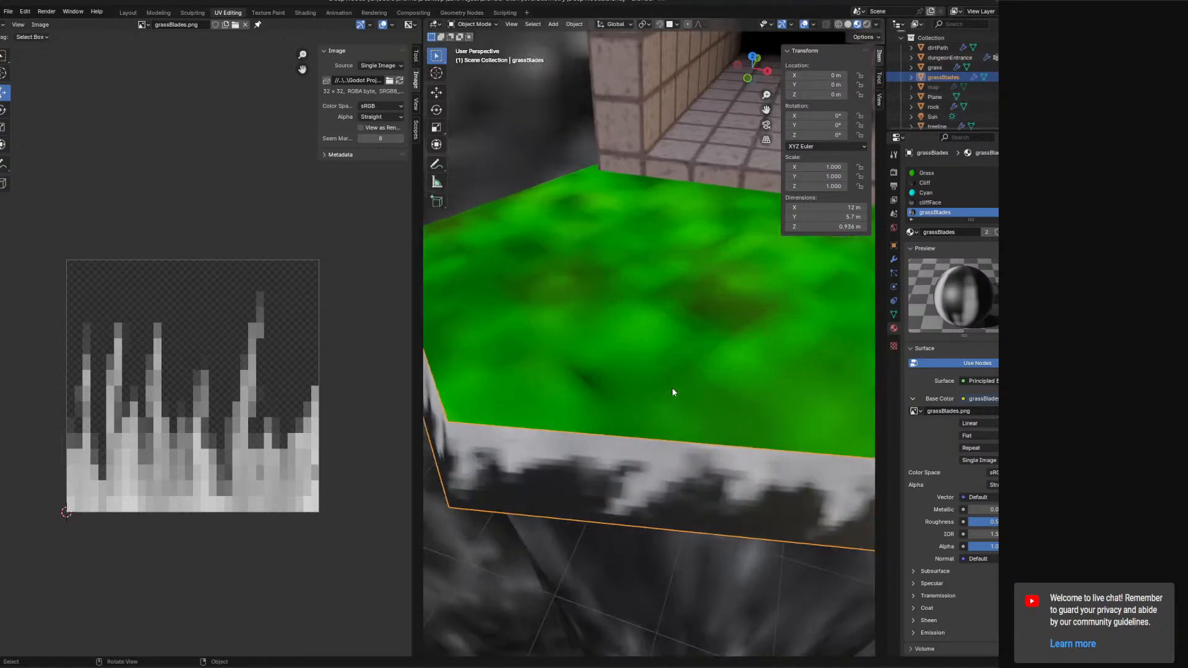
{"action": "scroll", "coordinate": [715, 371], "scroll_direction": "up", "scroll_amount": 2}
{"action": "middle_click_drag", "start_coordinate": [721, 438], "coordinate": [476, 348]}
{"action": "key", "text": "ctrl+s"}
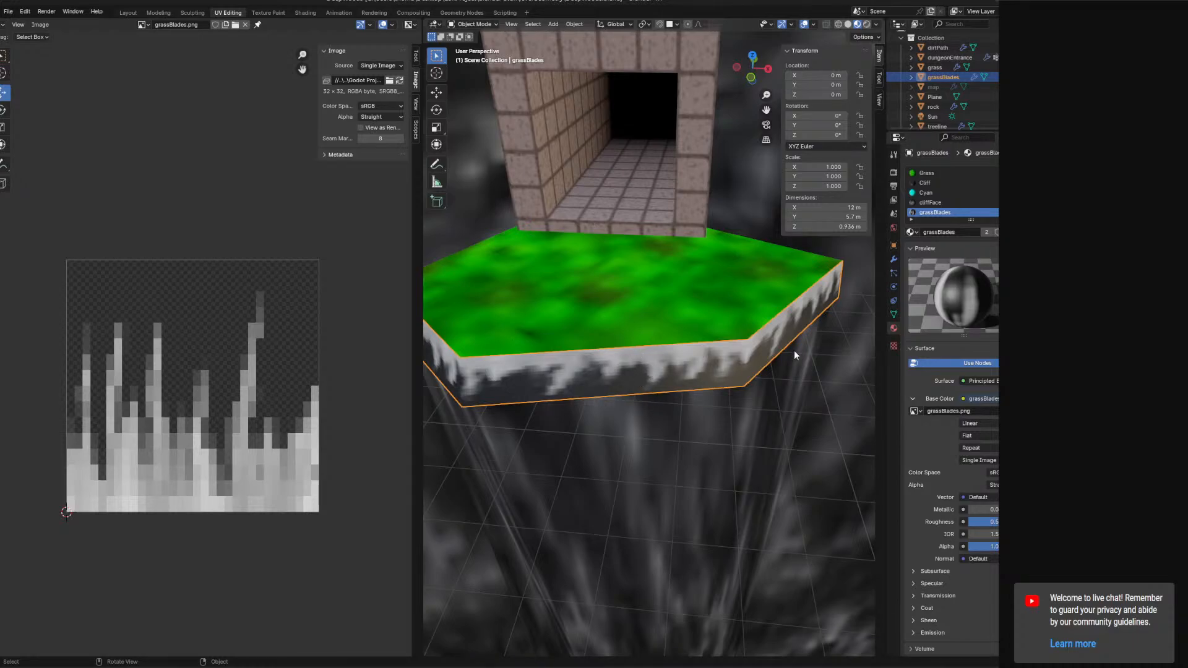
{"action": "middle_click_drag", "start_coordinate": [795, 352], "coordinate": [797, 362]}
{"action": "middle_click_drag", "start_coordinate": [693, 337], "coordinate": [595, 307]}
{"action": "scroll", "coordinate": [640, 317], "scroll_direction": "down", "scroll_amount": 6}
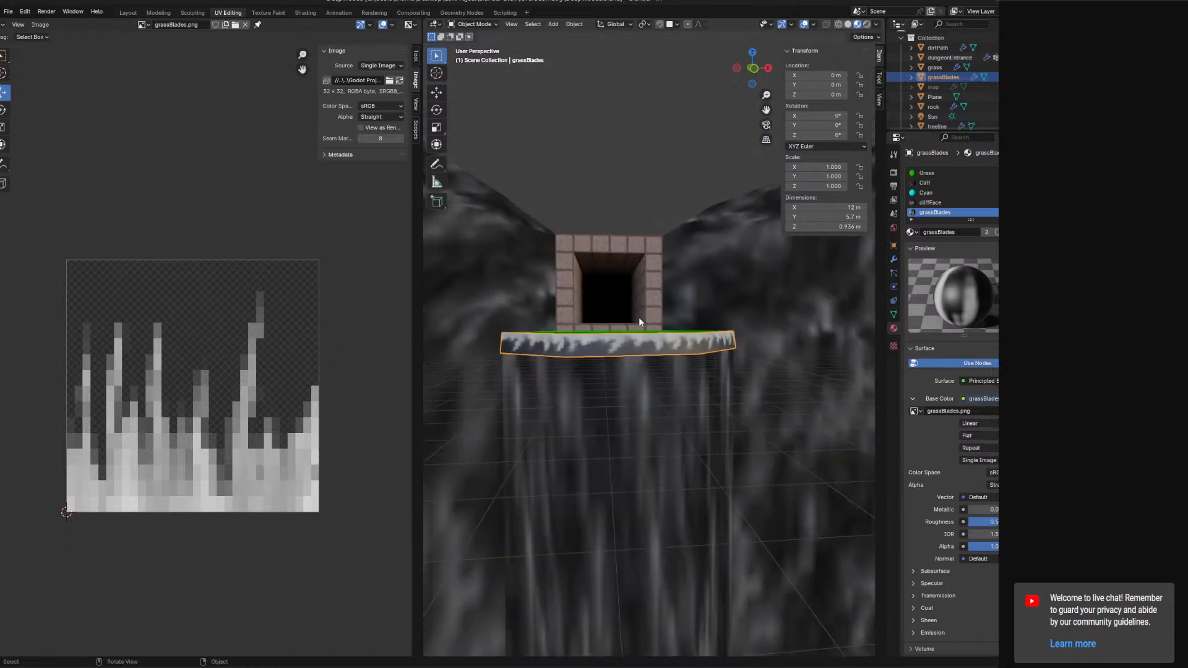
{"action": "middle_click_drag", "start_coordinate": [592, 375], "coordinate": [705, 248]}
{"action": "left_click", "coordinate": [473, 24]}
{"action": "left_click", "coordinate": [484, 60]}
{"action": "left_click", "coordinate": [460, 26]}
{"action": "left_click", "coordinate": [475, 39]}
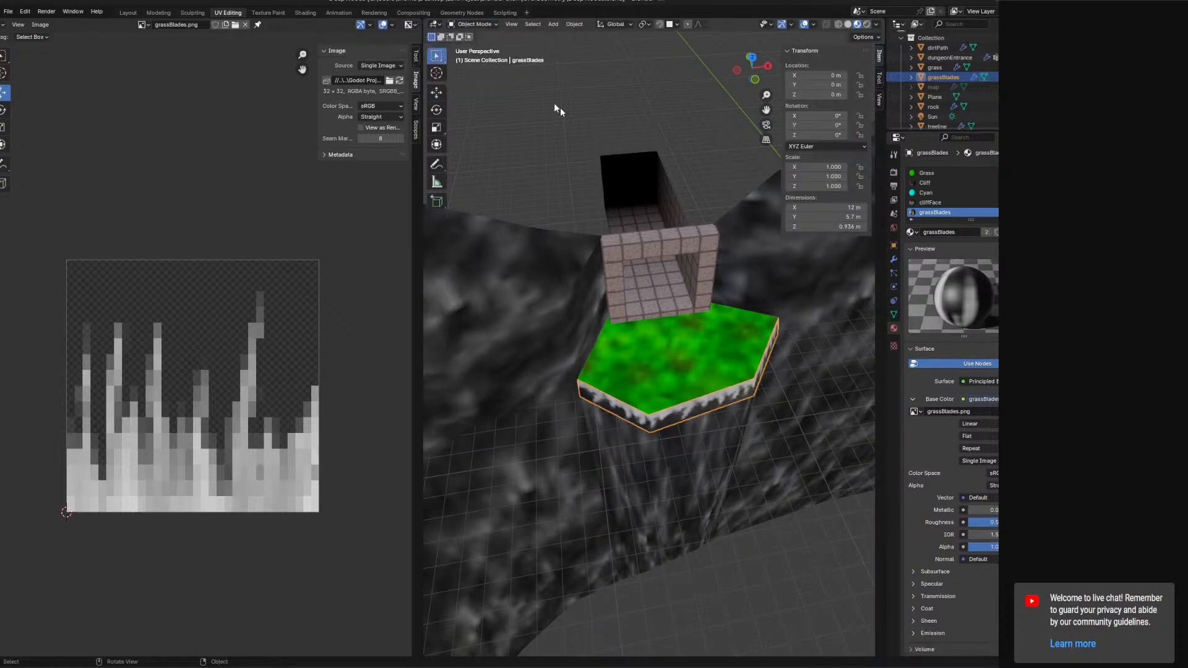
Open the dungeon entrance in Edit Mode and inspect the top of its archway.
{"action": "left_click", "coordinate": [691, 243]}
{"action": "left_click", "coordinate": [458, 23]}
{"action": "left_click", "coordinate": [477, 49]}
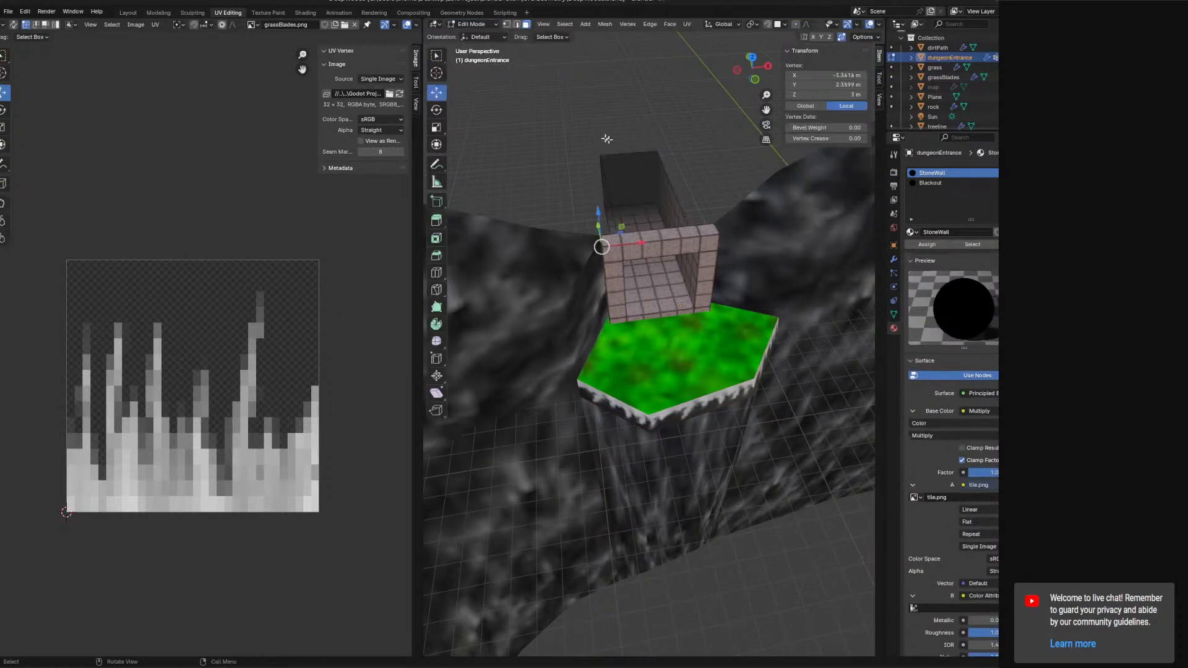
{"action": "middle_click_drag", "start_coordinate": [607, 144], "coordinate": [659, 310]}
{"action": "left_click", "coordinate": [657, 313]}
{"action": "middle_click_drag", "start_coordinate": [722, 351], "coordinate": [737, 311]}
{"action": "left_click", "coordinate": [516, 25]}
{"action": "left_click", "coordinate": [597, 299]}
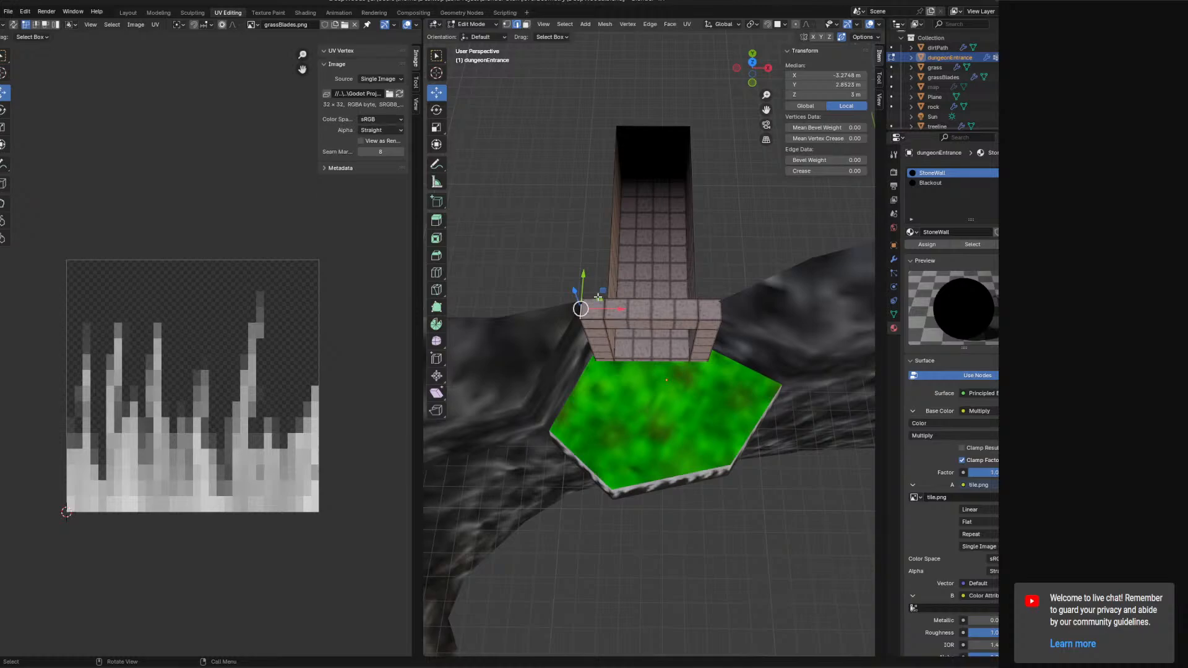
{"action": "left_click", "coordinate": [714, 301], "text": "shift"}
{"action": "middle_click_drag", "start_coordinate": [714, 302], "coordinate": [640, 281]}
{"action": "scroll", "coordinate": [721, 268], "scroll_direction": "up", "scroll_amount": 4}
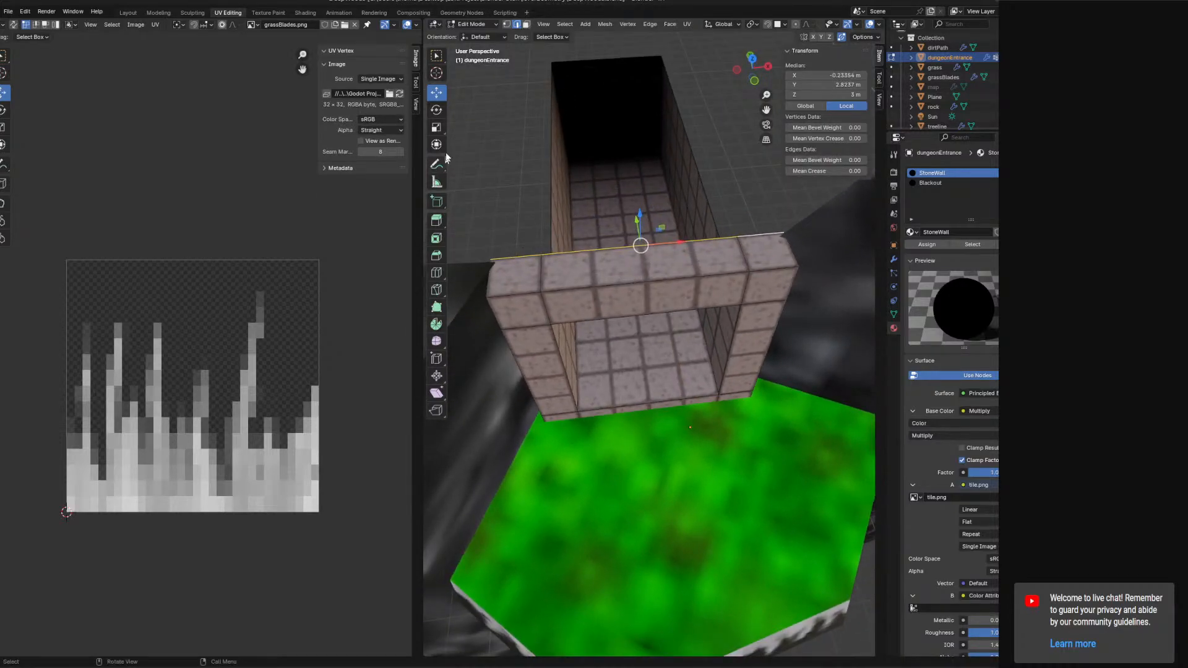
{"action": "middle_click_drag", "start_coordinate": [764, 268], "coordinate": [760, 242]}
{"action": "left_click", "coordinate": [526, 25]}
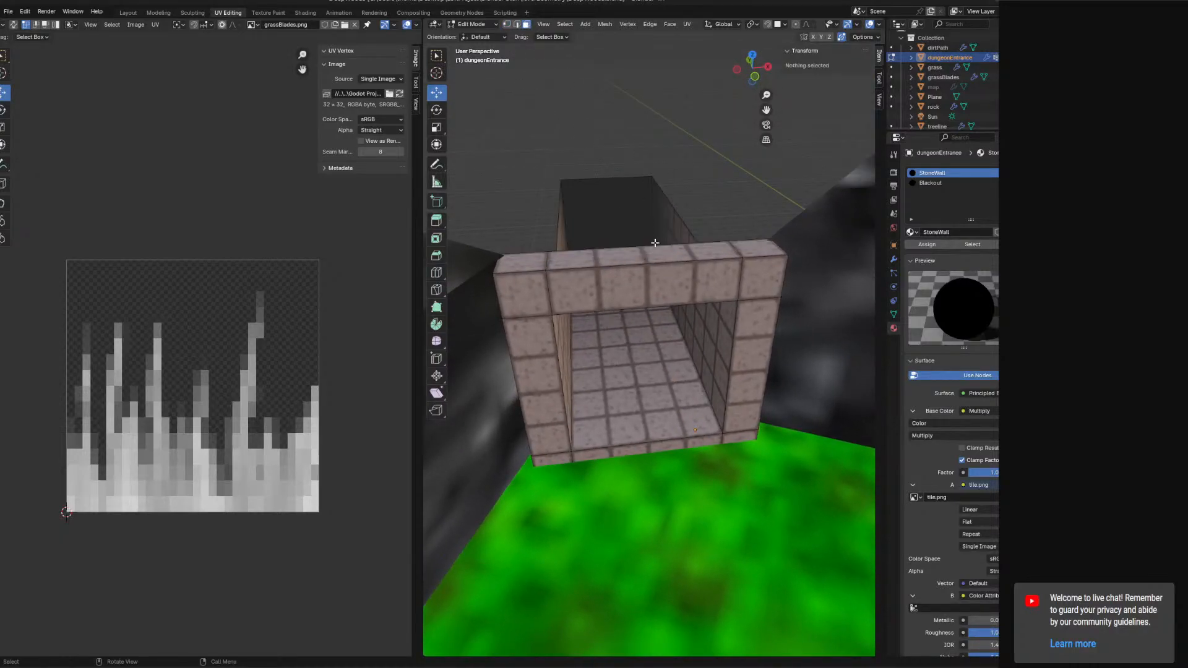
{"action": "mouse_move", "coordinate": [655, 242]}
{"action": "middle_mouse_down"}
{"action": "mouse_move", "coordinate": [628, 237]}
{"action": "mouse_move", "coordinate": [640, 258]}
{"action": "middle_mouse_up"}
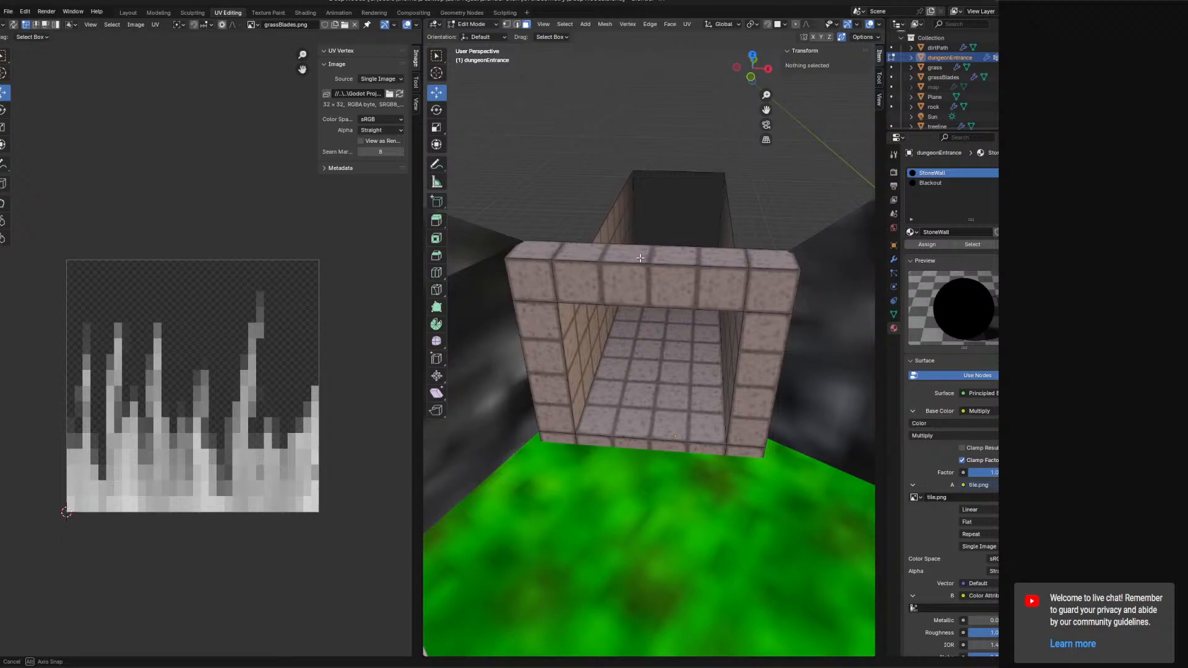
{"action": "left_click", "coordinate": [585, 24]}
{"action": "left_click", "coordinate": [595, 38]}
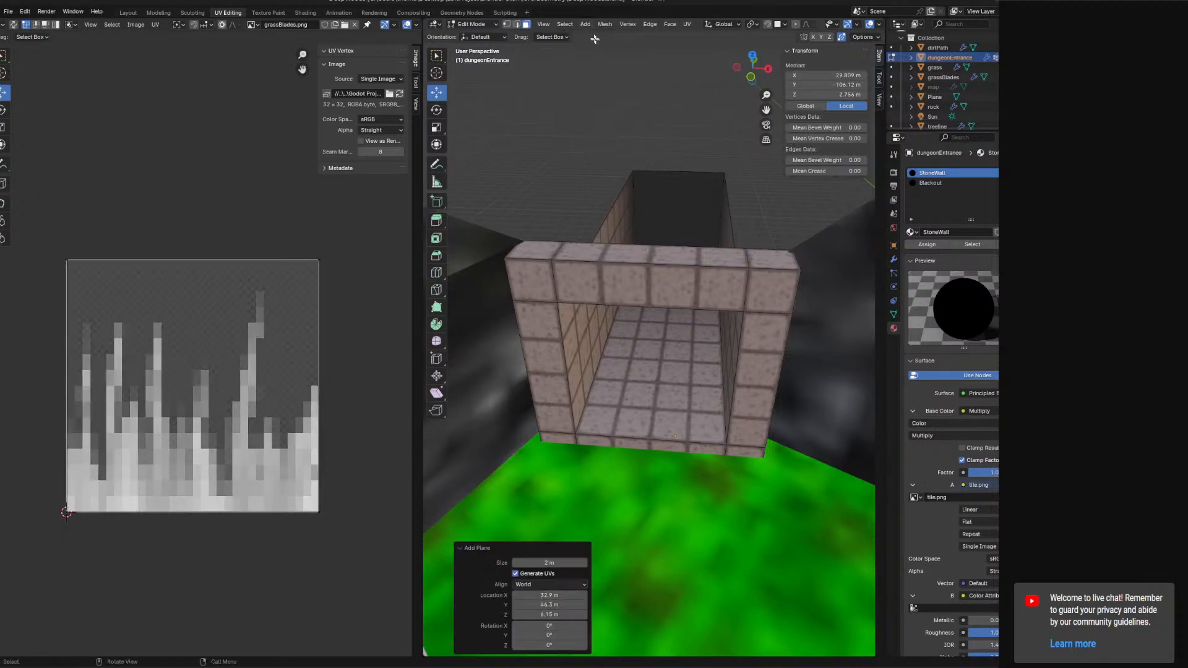
{"action": "scroll", "coordinate": [688, 217], "scroll_direction": "down", "scroll_amount": 10}
{"action": "scroll", "coordinate": [689, 218], "scroll_direction": "down", "scroll_amount": 6}
{"action": "key", "text": "ctrl+z"}
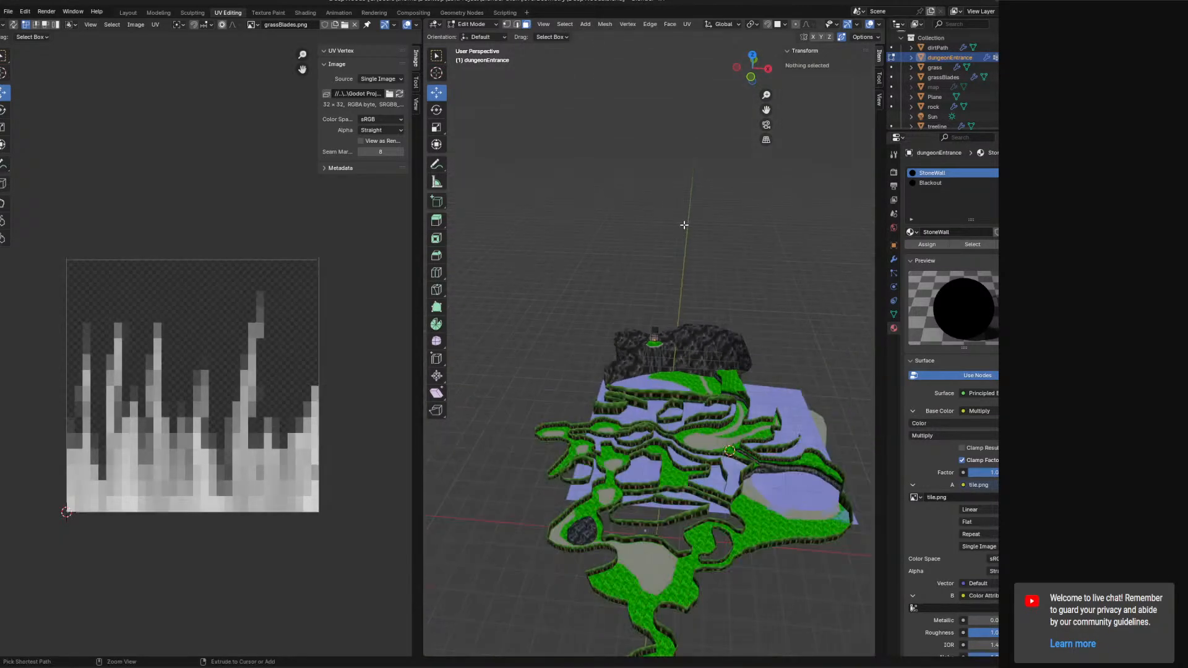
Place the 3D cursor atop the entrance archway and add a cube to the entrance mesh there.
{"action": "scroll", "coordinate": [685, 225], "scroll_direction": "up", "scroll_amount": 18}
{"action": "right_click", "coordinate": [656, 277], "text": "shift"}
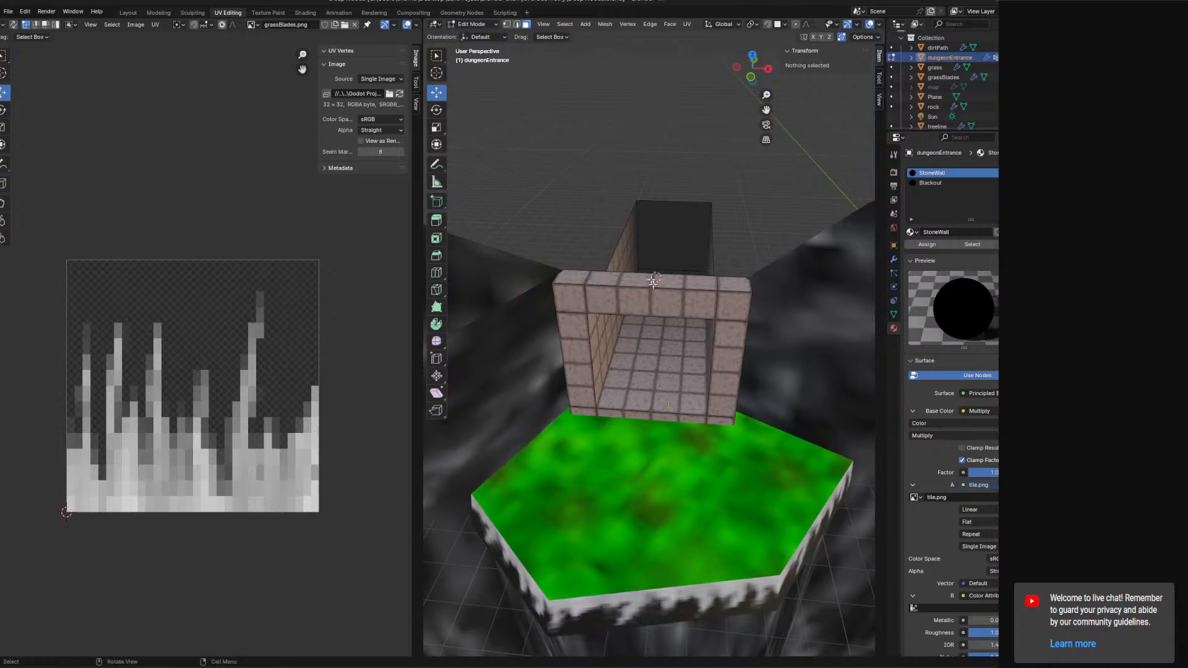
{"action": "left_click", "coordinate": [585, 24]}
{"action": "left_click", "coordinate": [600, 48]}
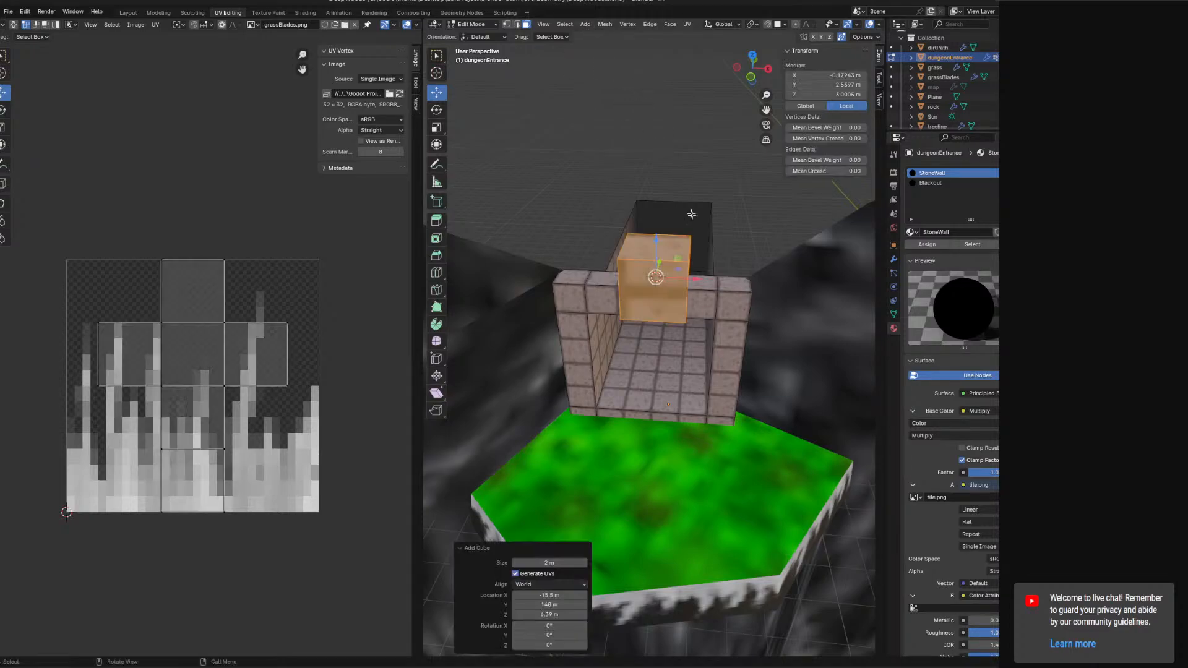
Move the new cube up about 0.94 m so it sits on top of the archway.
{"action": "middle_click_drag", "start_coordinate": [695, 226], "coordinate": [610, 260]}
{"action": "left_click_drag", "start_coordinate": [721, 290], "coordinate": [739, 284]}
{"action": "middle_click_drag", "start_coordinate": [740, 285], "coordinate": [698, 224]}
{"action": "left_click_drag", "start_coordinate": [698, 224], "coordinate": [691, 198]}
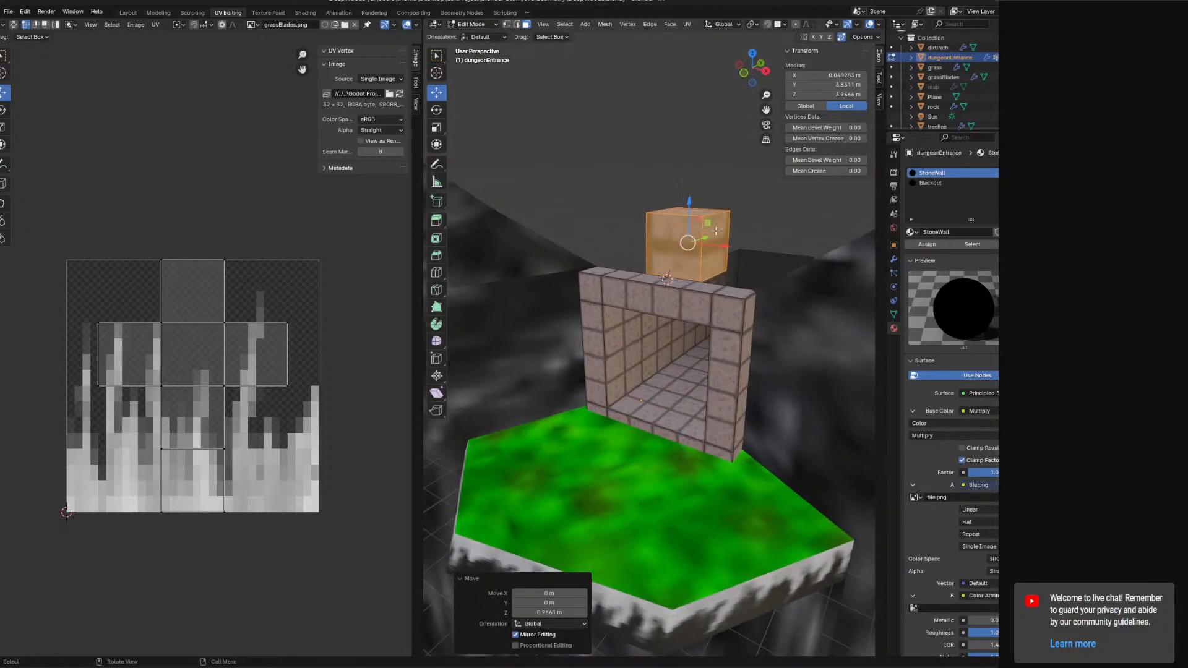
{"action": "middle_click_drag", "start_coordinate": [692, 200], "coordinate": [693, 235]}
{"action": "scroll", "coordinate": [719, 243], "scroll_direction": "down", "scroll_amount": 3}
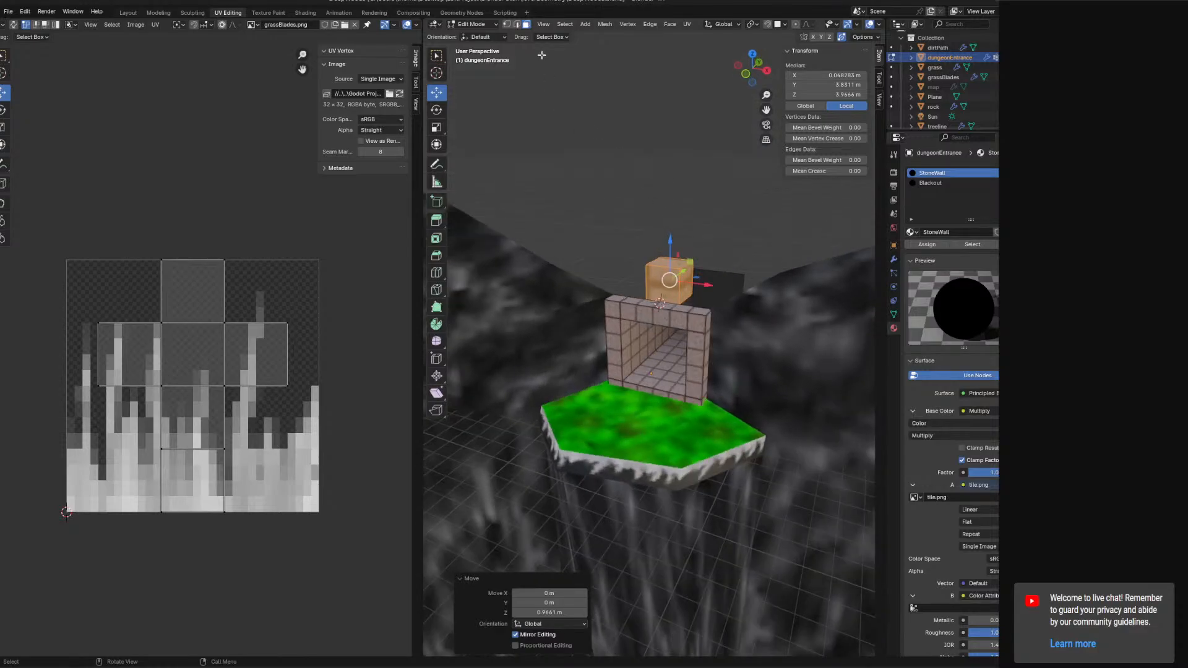
Try stretching the new block sideways along X, then undo it.
{"action": "left_click", "coordinate": [689, 277]}
{"action": "left_click_drag", "start_coordinate": [723, 286], "coordinate": [819, 303]}
{"action": "scroll", "coordinate": [762, 302], "scroll_direction": "down", "scroll_amount": 2}
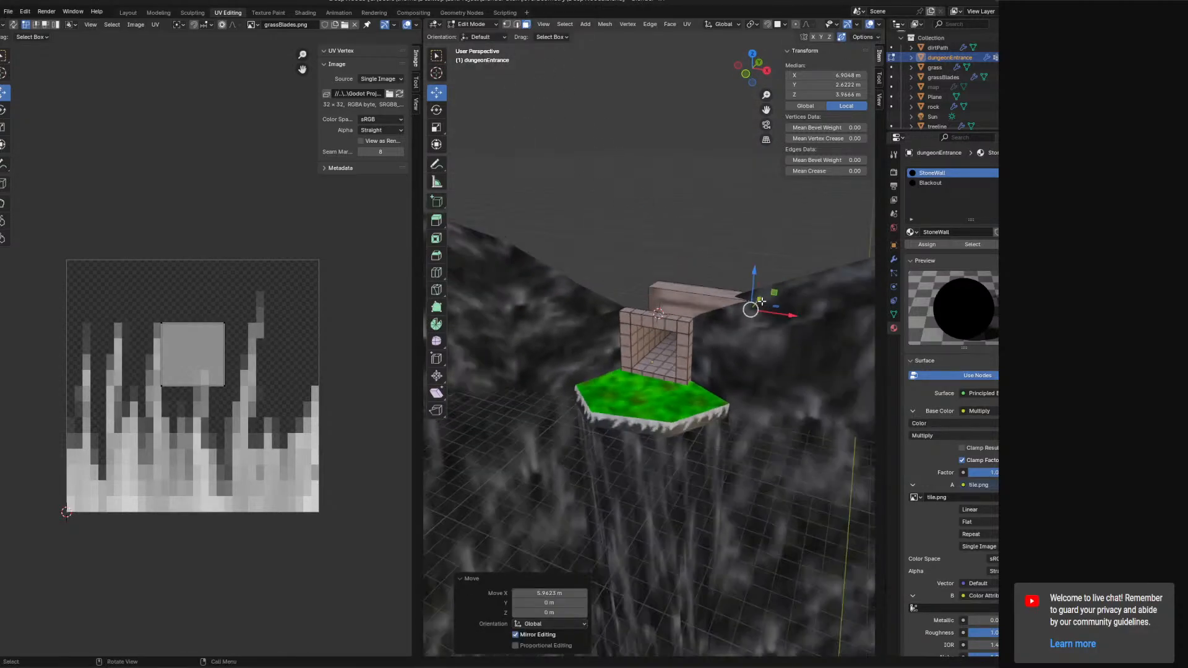
{"action": "scroll", "coordinate": [762, 301], "scroll_direction": "down", "scroll_amount": 1}
{"action": "key", "text": "ctrl+z"}
Stretch the new block sideways into a long beam over the entrance archway.
{"action": "left_click_drag", "start_coordinate": [710, 312], "coordinate": [805, 337]}
{"action": "middle_click_drag", "start_coordinate": [792, 334], "coordinate": [870, 333]}
{"action": "left_click", "coordinate": [636, 306]}
{"action": "left_click_drag", "start_coordinate": [647, 304], "coordinate": [580, 315]}
{"action": "middle_click_drag", "start_coordinate": [583, 316], "coordinate": [751, 330]}
{"action": "left_click", "coordinate": [649, 313]}
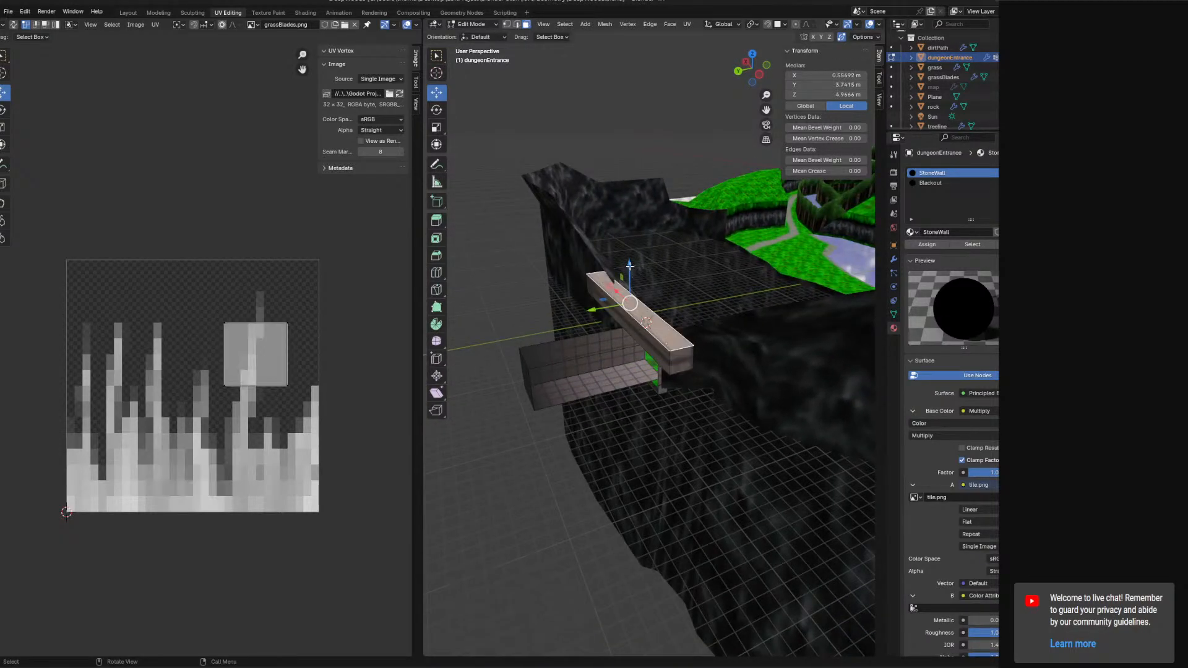
Raise the beam's selected part about 3.57 m to widen it into a slab above the archway.
{"action": "left_click_drag", "start_coordinate": [630, 266], "coordinate": [629, 227]}
{"action": "middle_click_drag", "start_coordinate": [669, 236], "coordinate": [526, 229]}
{"action": "scroll", "coordinate": [597, 250], "scroll_direction": "up", "scroll_amount": 3}
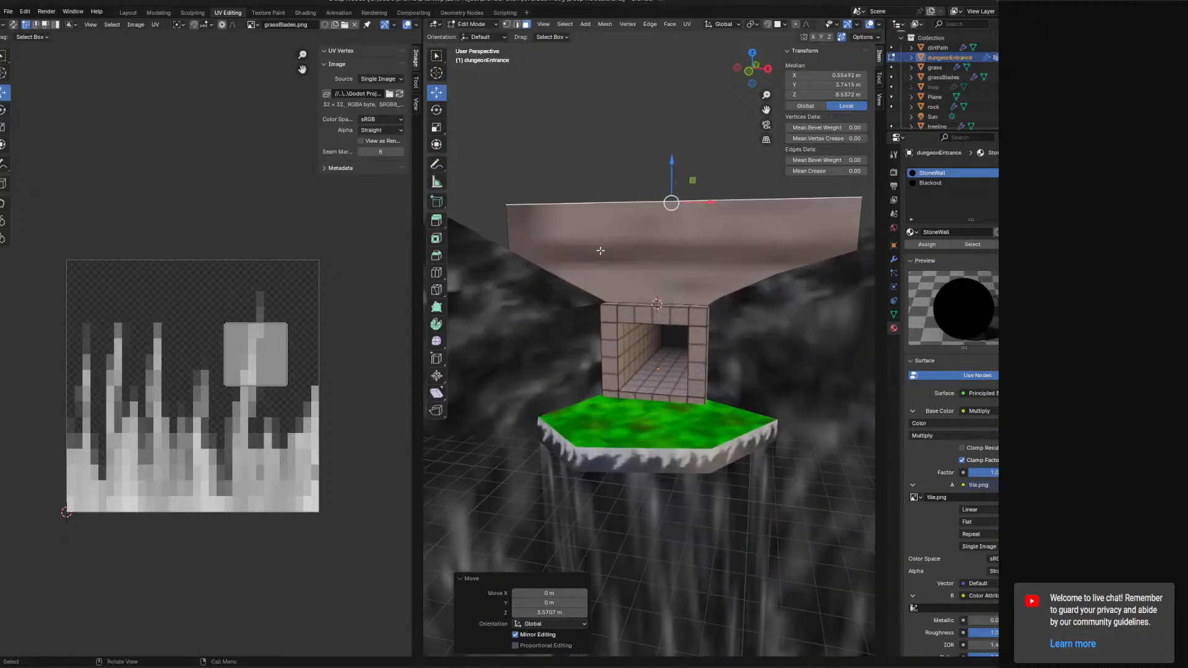
{"action": "scroll", "coordinate": [600, 251], "scroll_direction": "up", "scroll_amount": 1}
Extend one end of the slab about 3.98 m along negative X.
{"action": "middle_click_drag", "start_coordinate": [568, 160], "coordinate": [634, 313]}
{"action": "left_click", "coordinate": [627, 263]}
{"action": "left_click_drag", "start_coordinate": [653, 329], "coordinate": [547, 355]}
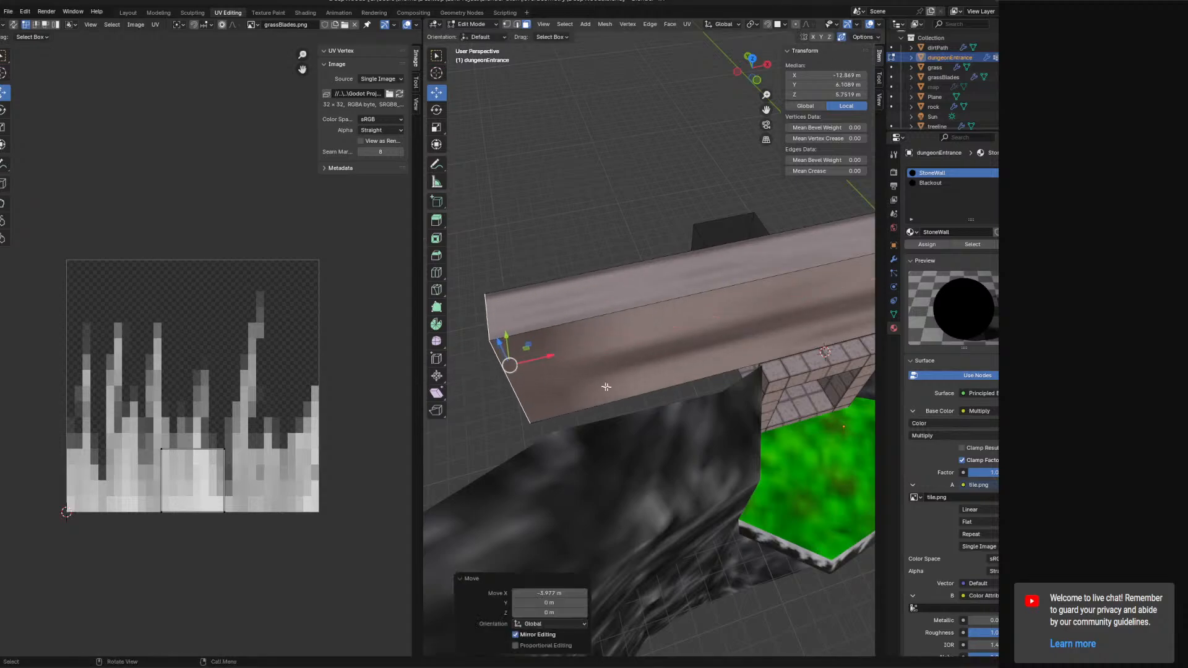
Extend the slab's opposite end outward along X toward the rock wall.
{"action": "middle_click_drag", "start_coordinate": [605, 385], "coordinate": [594, 309]}
{"action": "middle_click_drag", "start_coordinate": [595, 310], "coordinate": [656, 276], "text": "shift"}
{"action": "scroll", "coordinate": [712, 297], "scroll_direction": "down", "scroll_amount": 7}
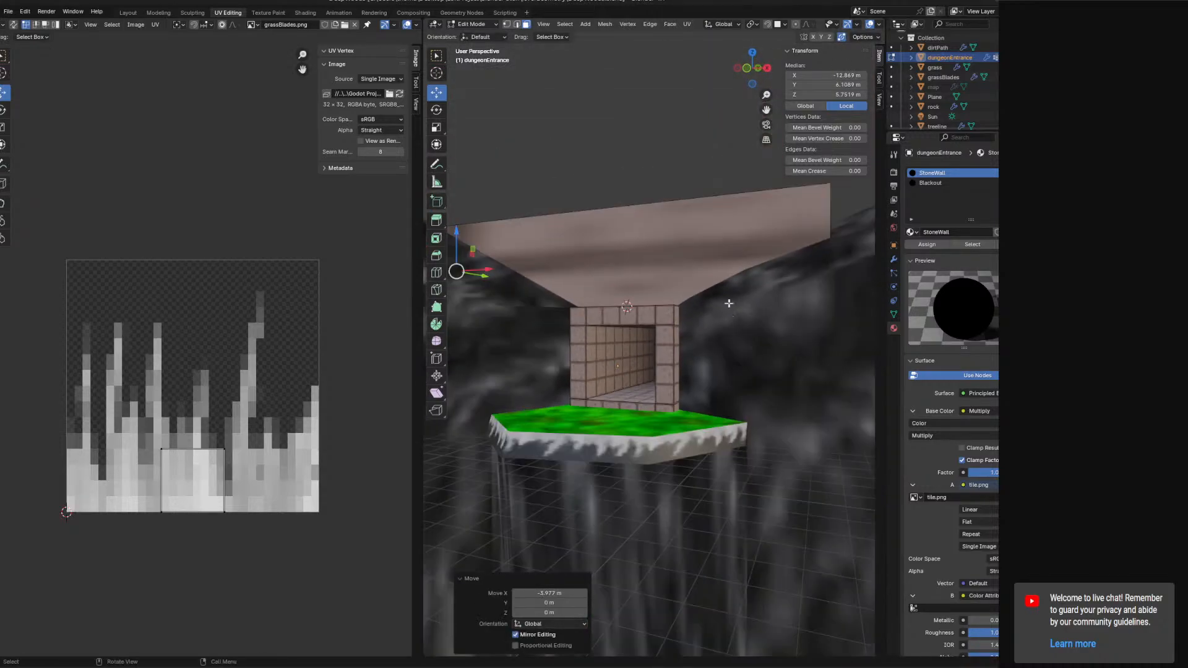
{"action": "mouse_move", "coordinate": [729, 302]}
{"action": "middle_mouse_down"}
{"action": "mouse_move", "coordinate": [743, 318]}
{"action": "mouse_move", "coordinate": [730, 322]}
{"action": "middle_mouse_up"}
{"action": "left_click", "coordinate": [726, 290]}
{"action": "left_click_drag", "start_coordinate": [759, 335], "coordinate": [769, 337]}
{"action": "middle_click_drag", "start_coordinate": [770, 336], "coordinate": [701, 350]}
Delete two unwanted faces from the slab.
{"action": "left_click", "coordinate": [516, 25]}
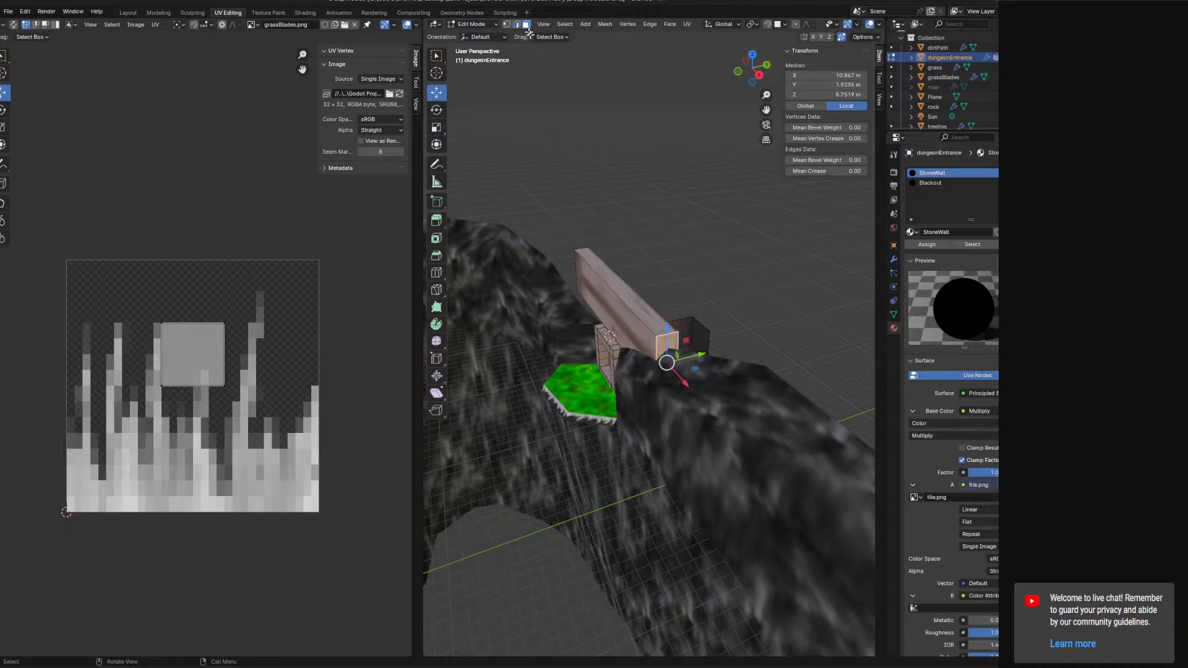
{"action": "left_click", "coordinate": [629, 296]}
{"action": "key", "text": "x"}
{"action": "left_click", "coordinate": [644, 300]}
{"action": "middle_click_drag", "start_coordinate": [665, 305], "coordinate": [806, 289]}
{"action": "left_click", "coordinate": [611, 296]}
{"action": "key", "text": "x"}
{"action": "left_click", "coordinate": [612, 295]}
Move the selected slab part about 2.5 m along X.
{"action": "left_click", "coordinate": [547, 315]}
{"action": "mouse_move", "coordinate": [806, 289]}
{"action": "left_mouse_down"}
{"action": "mouse_move", "coordinate": [837, 296]}
{"action": "mouse_move", "coordinate": [799, 301]}
{"action": "left_mouse_up"}
{"action": "middle_click_drag", "start_coordinate": [799, 300], "coordinate": [636, 396]}
{"action": "left_click_drag", "start_coordinate": [586, 323], "coordinate": [594, 320]}
{"action": "middle_click_drag", "start_coordinate": [594, 321], "coordinate": [778, 310]}
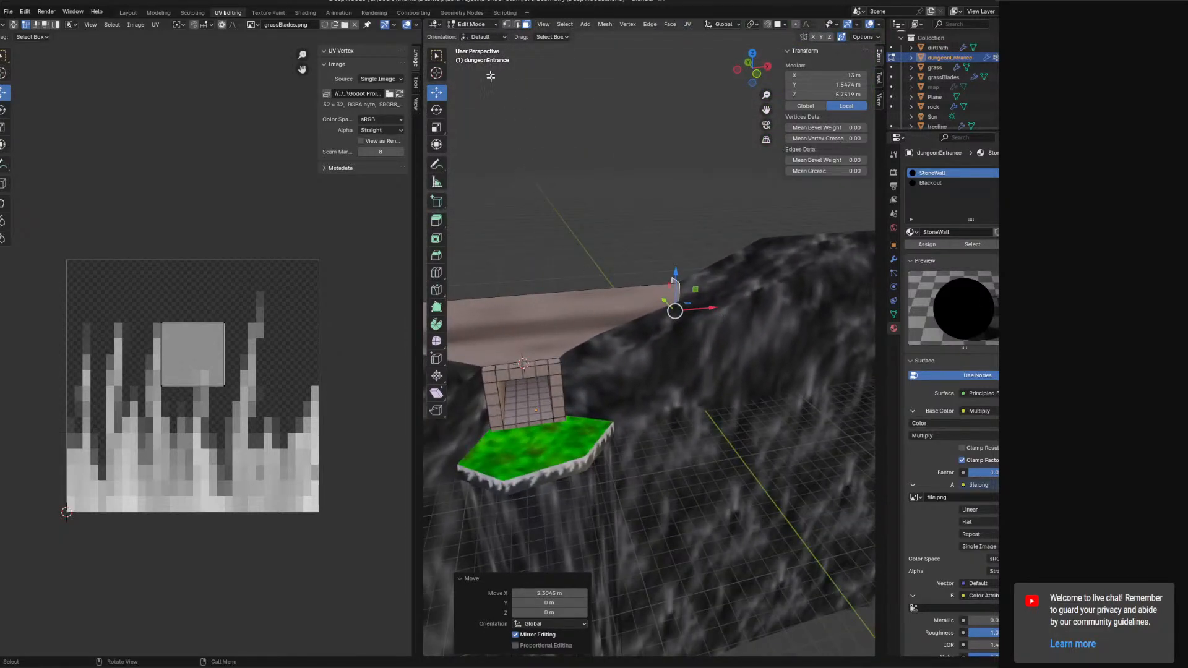
Grow the selection and shift it about 1.57 m along Y and 1.09 m down.
{"action": "key", "text": "ctrl+KP_Add"}
{"action": "middle_click_drag", "start_coordinate": [541, 241], "coordinate": [789, 317]}
{"action": "left_click_drag", "start_coordinate": [695, 332], "coordinate": [679, 321]}
{"action": "mouse_move", "coordinate": [680, 322]}
{"action": "middle_mouse_down"}
{"action": "mouse_move", "coordinate": [695, 344]}
{"action": "mouse_move", "coordinate": [637, 297]}
{"action": "mouse_move", "coordinate": [661, 315]}
{"action": "middle_mouse_up"}
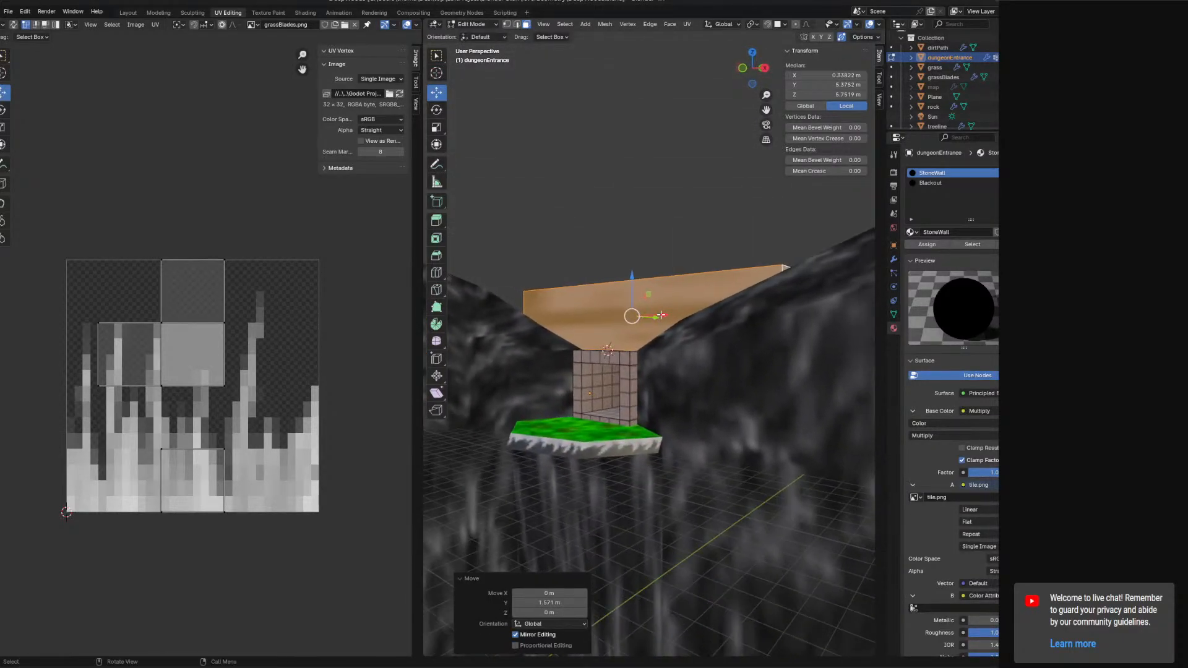
{"action": "left_click_drag", "start_coordinate": [630, 270], "coordinate": [632, 289]}
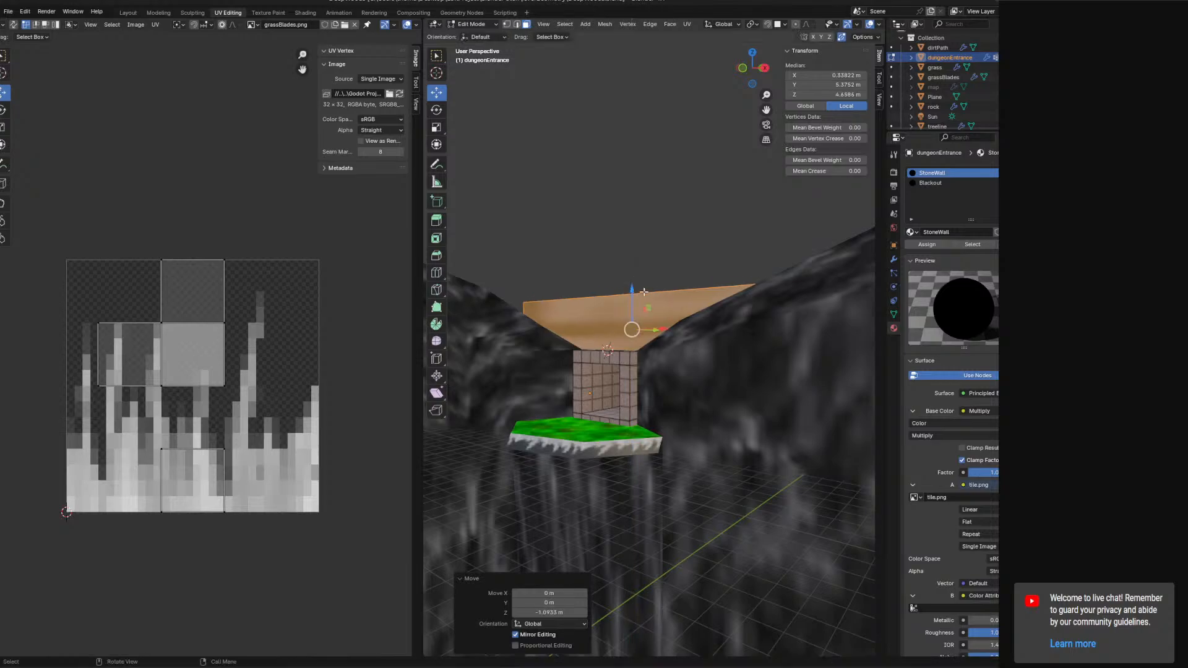
Delete the stray slab geometry in front of the archway.
{"action": "middle_click_drag", "start_coordinate": [632, 290], "coordinate": [685, 351]}
{"action": "left_click", "coordinate": [685, 351]}
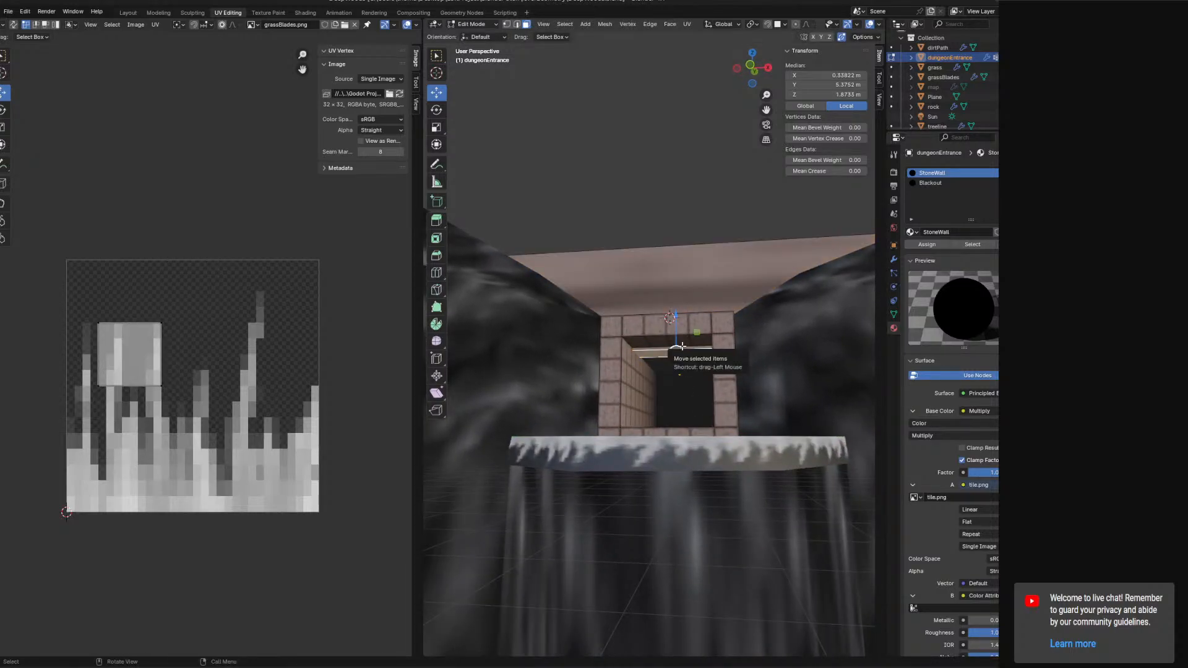
{"action": "key", "text": "x"}
{"action": "left_click", "coordinate": [682, 347]}
{"action": "left_click", "coordinate": [517, 24]}
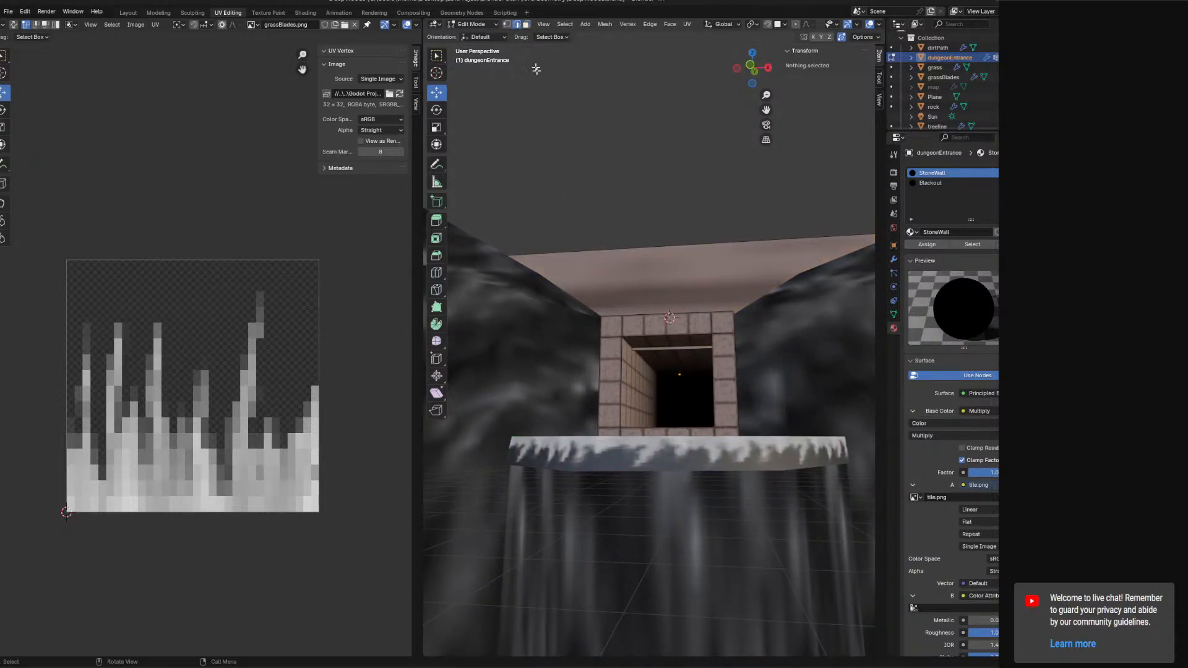
Delete two more unwanted faces from the slab.
{"action": "left_click", "coordinate": [668, 350]}
{"action": "left_click_drag", "start_coordinate": [674, 319], "coordinate": [674, 276]}
{"action": "middle_click_drag", "start_coordinate": [573, 280], "coordinate": [670, 351]}
{"action": "left_click", "coordinate": [526, 24]}
{"action": "left_click", "coordinate": [650, 262]}
{"action": "key", "text": "x"}
{"action": "left_click", "coordinate": [679, 278]}
{"action": "left_click", "coordinate": [569, 336]}
{"action": "key", "text": "x"}
{"action": "left_click", "coordinate": [569, 336]}
Select the slab's underside face and unwrap its UVs.
{"action": "left_click", "coordinate": [670, 351]}
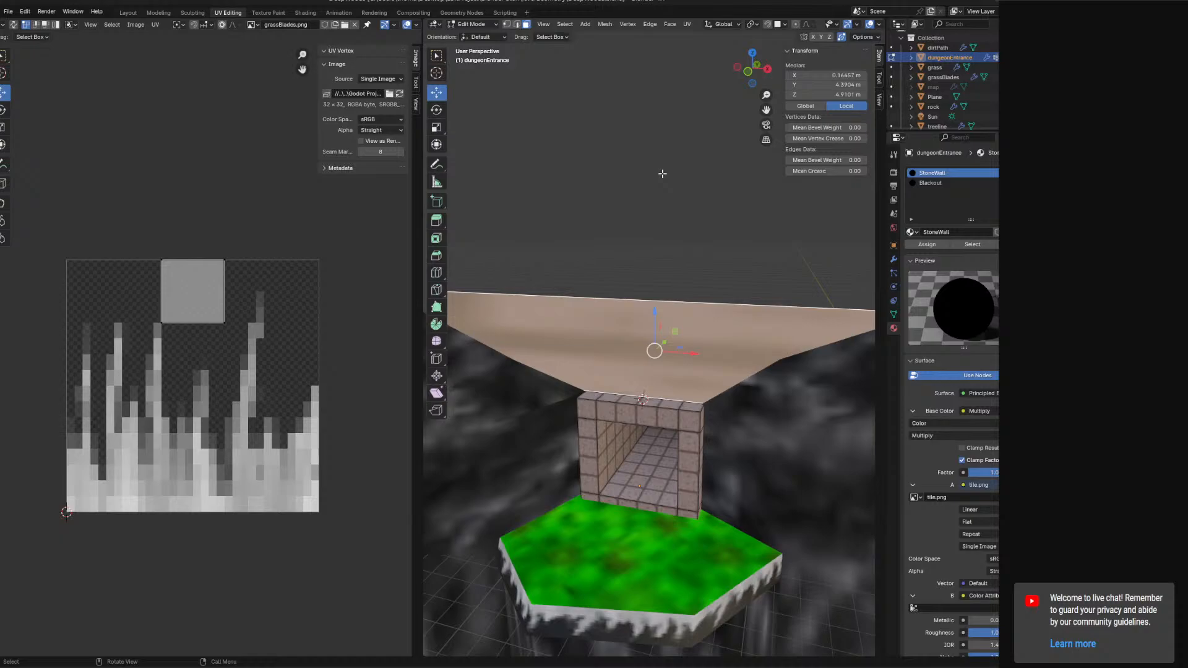
{"action": "left_click", "coordinate": [687, 24]}
{"action": "left_click", "coordinate": [705, 45]}
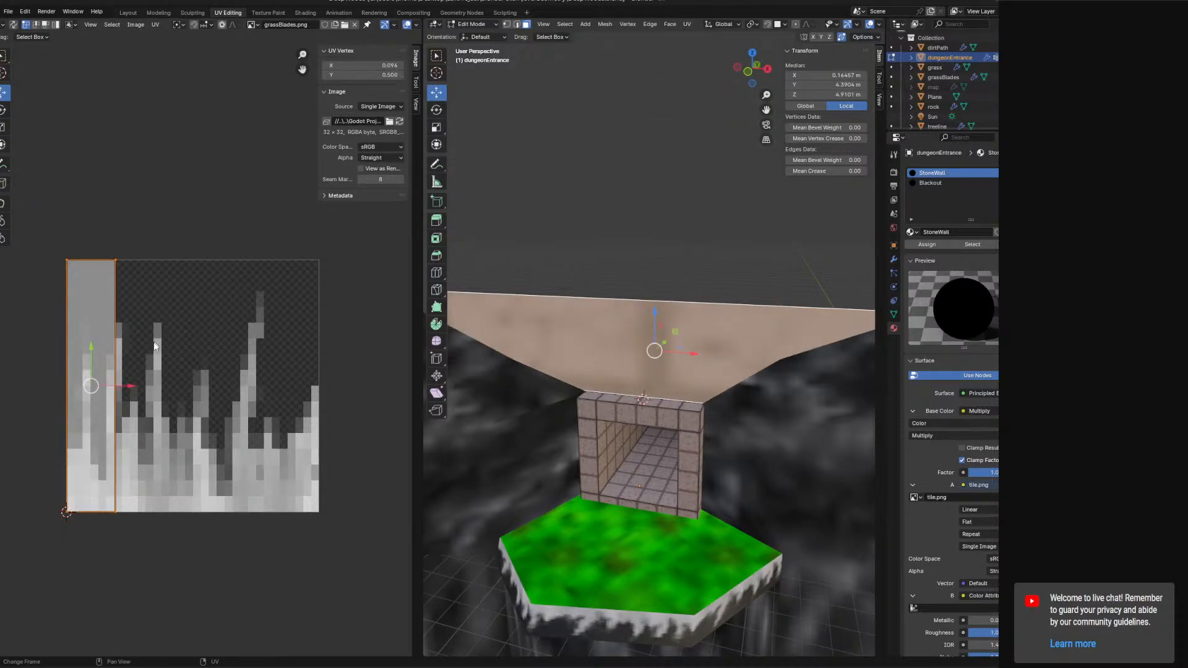
Scale up the unwrapped UV island and shift it about 0.84 along X.
{"action": "key", "text": "s"}
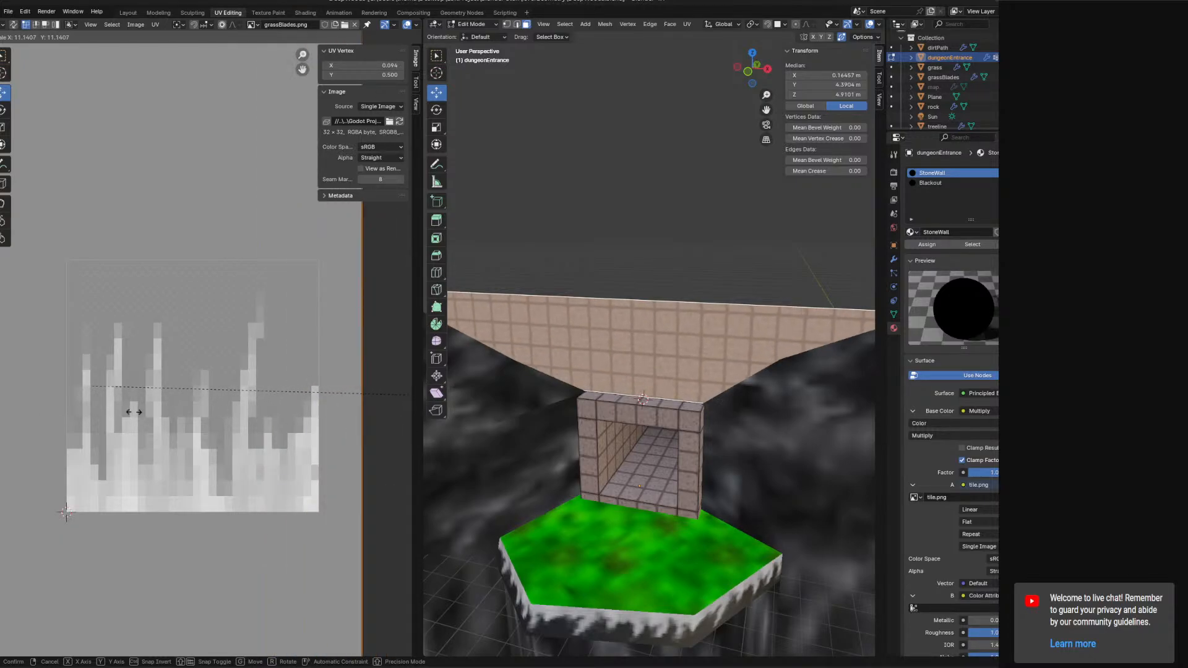
{"action": "left_click", "coordinate": [134, 412]}
{"action": "left_click_drag", "start_coordinate": [124, 389], "coordinate": [339, 396]}
{"action": "scroll", "coordinate": [334, 390], "scroll_direction": "down", "scroll_amount": 6}
{"action": "scroll", "coordinate": [309, 365], "scroll_direction": "down", "scroll_amount": 3}
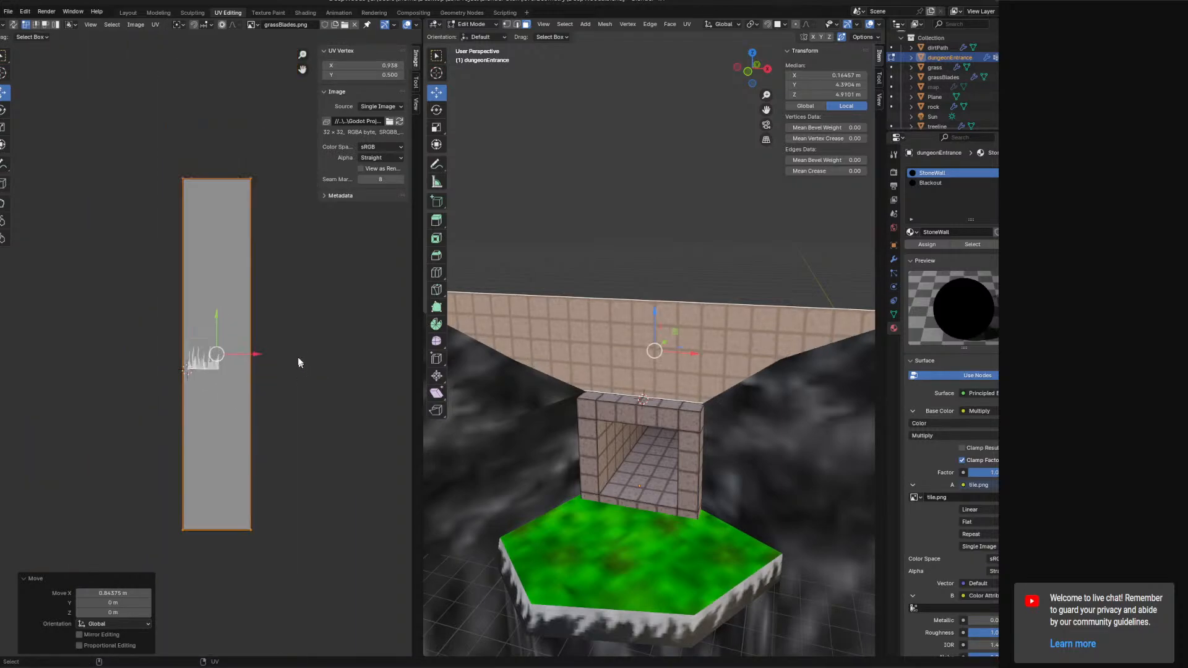
Rotate the UV island -90° and move it onto the grass blades image.
{"action": "key", "text": "r"}
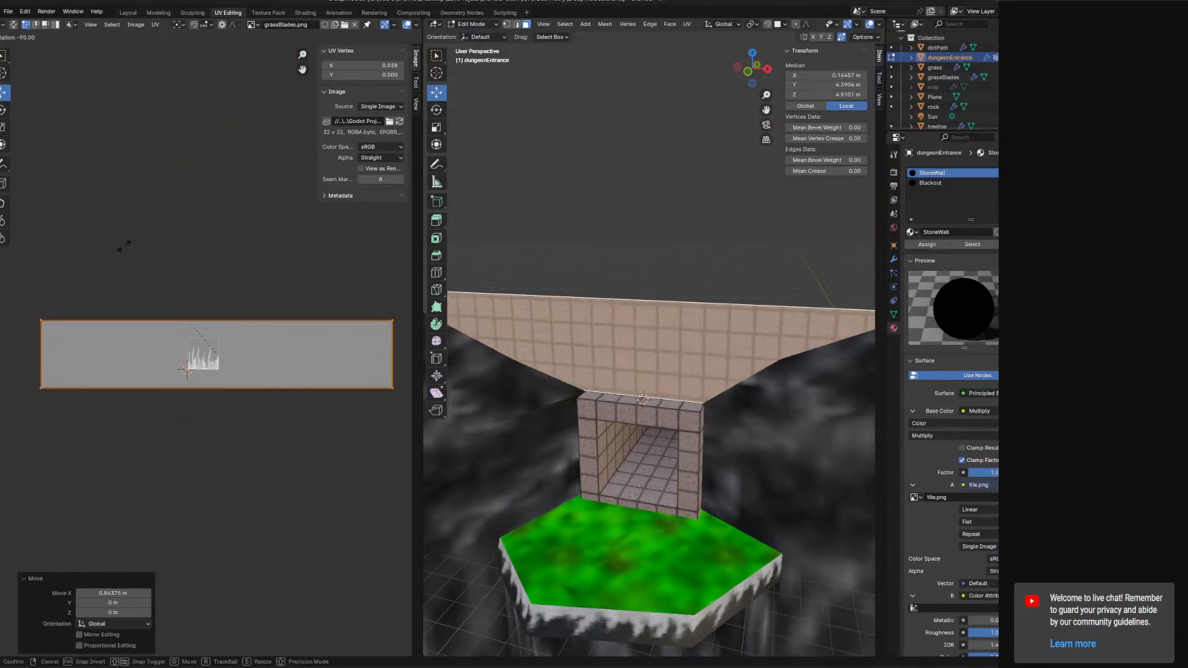
{"action": "left_click", "coordinate": [124, 247]}
{"action": "scroll", "coordinate": [247, 342], "scroll_direction": "up", "scroll_amount": 3}
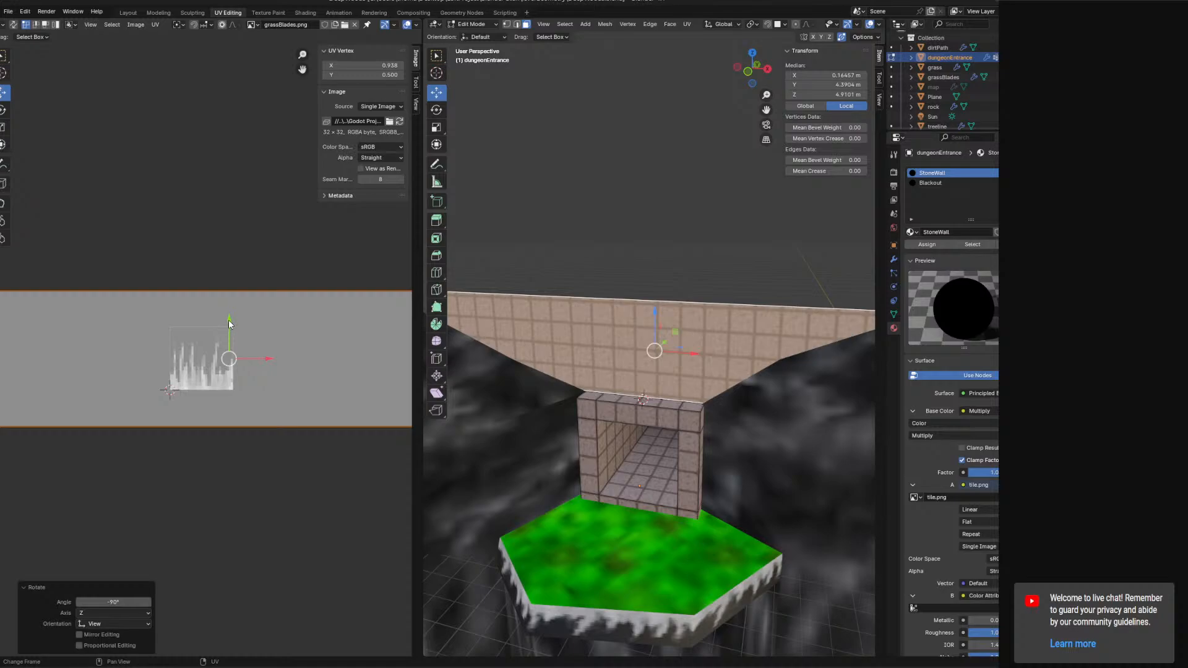
{"action": "left_click_drag", "start_coordinate": [229, 323], "coordinate": [234, 359]}
{"action": "scroll", "coordinate": [232, 359], "scroll_direction": "up", "scroll_amount": 3}
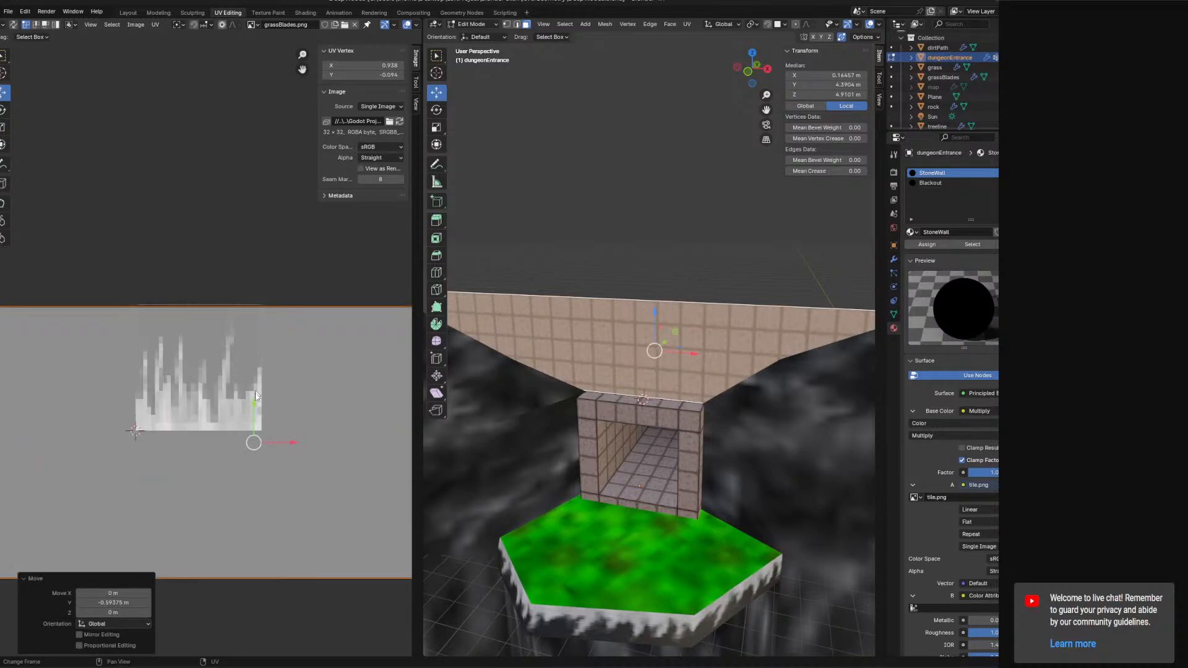
{"action": "key", "text": "g"}
{"action": "left_click", "coordinate": [257, 402]}
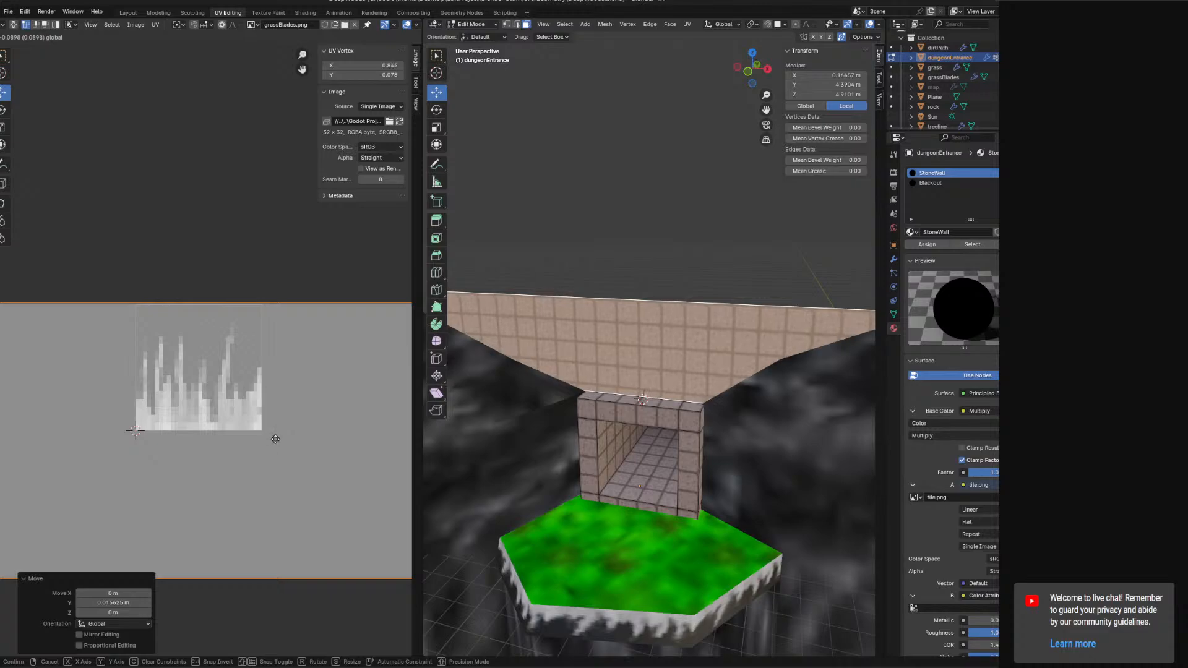
Scale the UV island by 1.1 and move it about 5.29 along X.
{"action": "left_click_drag", "start_coordinate": [274, 439], "coordinate": [274, 439]}
{"action": "middle_click_drag", "start_coordinate": [563, 435], "coordinate": [665, 398]}
{"action": "scroll", "coordinate": [671, 389], "scroll_direction": "up", "scroll_amount": 8}
{"action": "scroll", "coordinate": [658, 445], "scroll_direction": "down", "scroll_amount": 4}
{"action": "left_click_drag", "start_coordinate": [664, 398], "coordinate": [680, 460]}
{"action": "scroll", "coordinate": [681, 457], "scroll_direction": "up", "scroll_amount": 4}
{"action": "middle_click_drag", "start_coordinate": [681, 456], "coordinate": [678, 406]}
{"action": "key", "text": "s"}
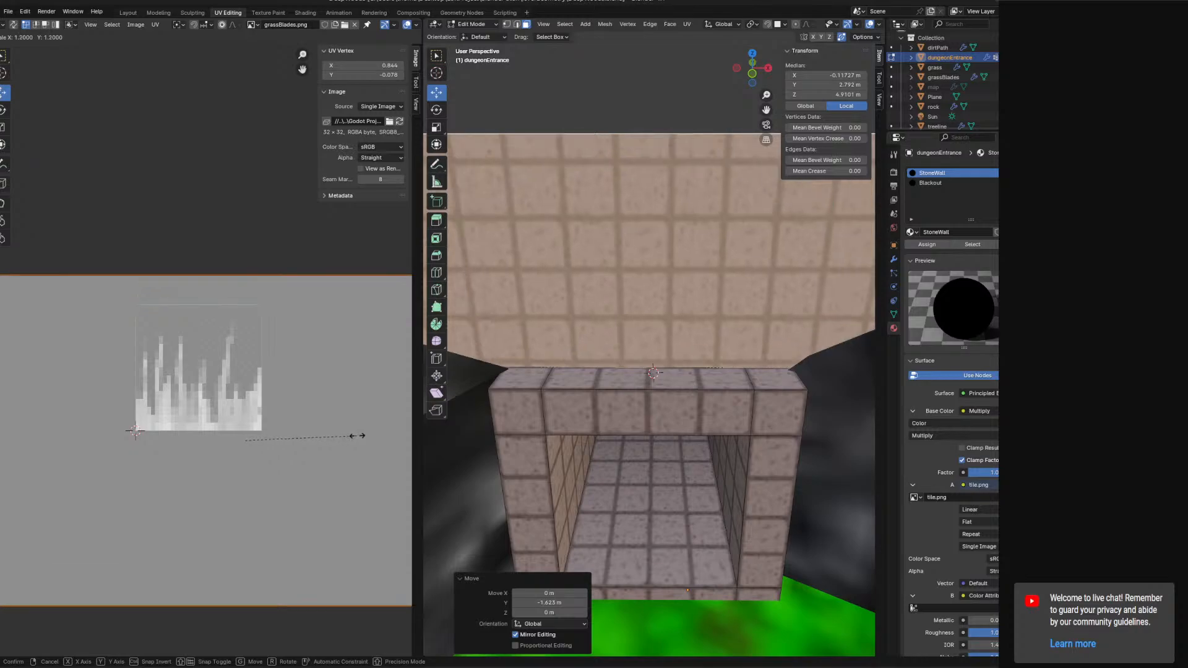
{"action": "left_click", "coordinate": [354, 436]}
{"action": "key", "text": "g"}
{"action": "key", "text": "x"}
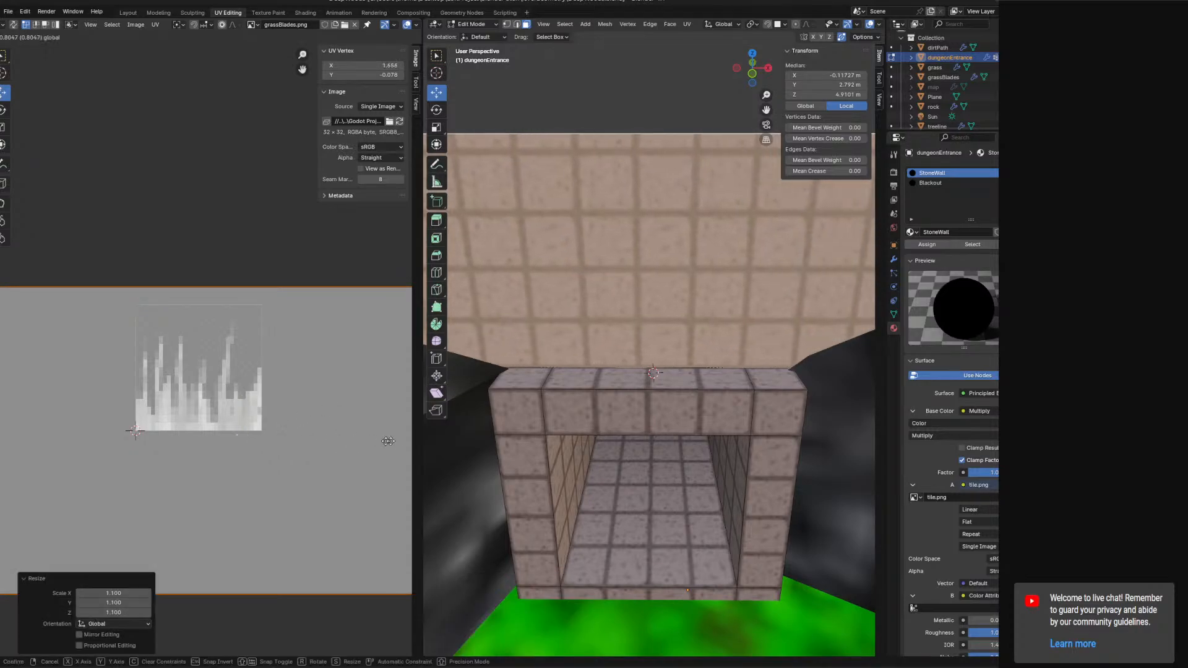
{"action": "left_click", "coordinate": [78, 445]}
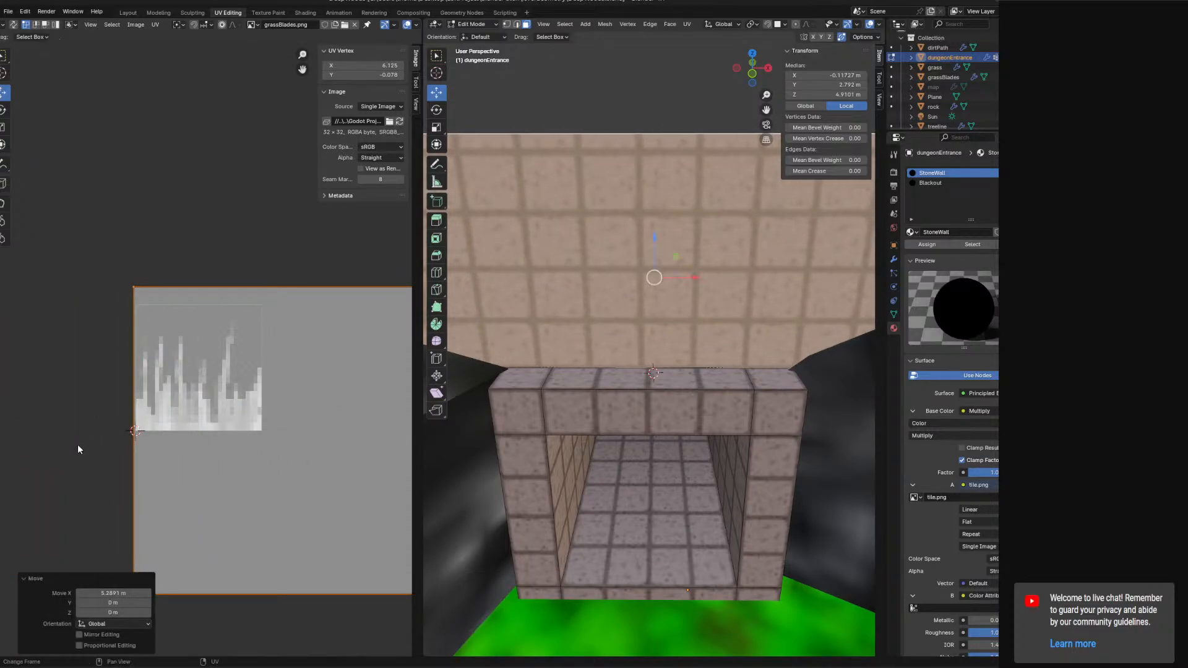
Move the UV island down about 0.14.
{"action": "scroll", "coordinate": [321, 428], "scroll_direction": "down", "scroll_amount": 3}
{"action": "middle_click_drag", "start_coordinate": [315, 419], "coordinate": [249, 395], "text": "shift"}
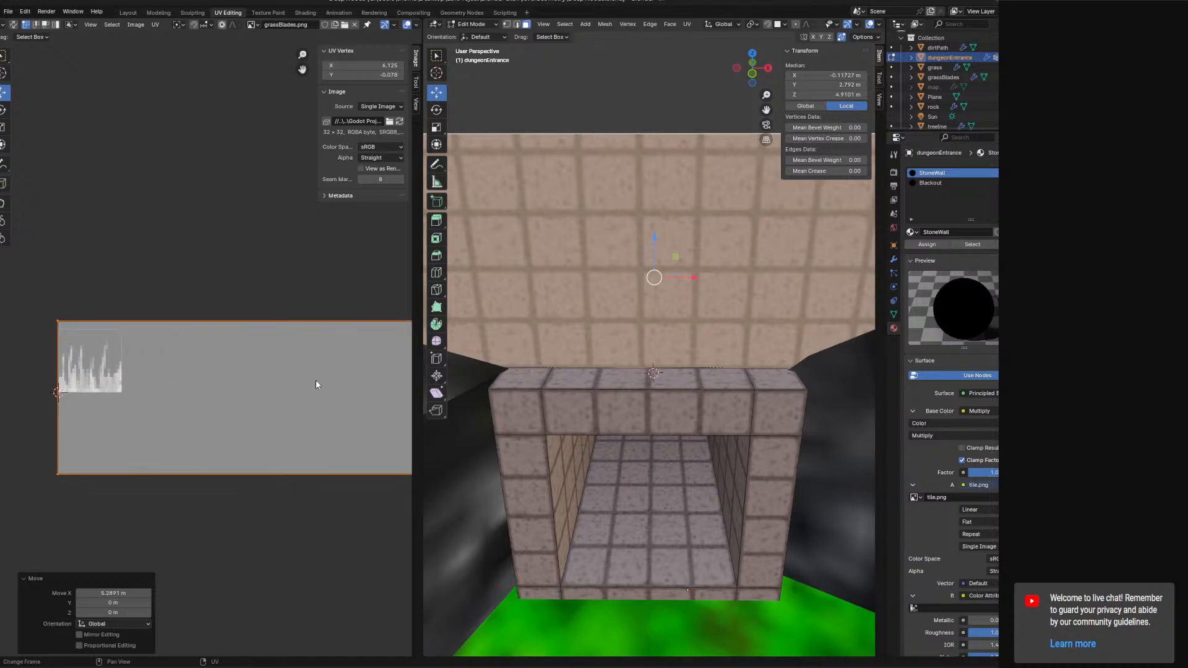
{"action": "scroll", "coordinate": [315, 381], "scroll_direction": "down", "scroll_amount": 4}
{"action": "left_click_drag", "start_coordinate": [288, 335], "coordinate": [296, 338]}
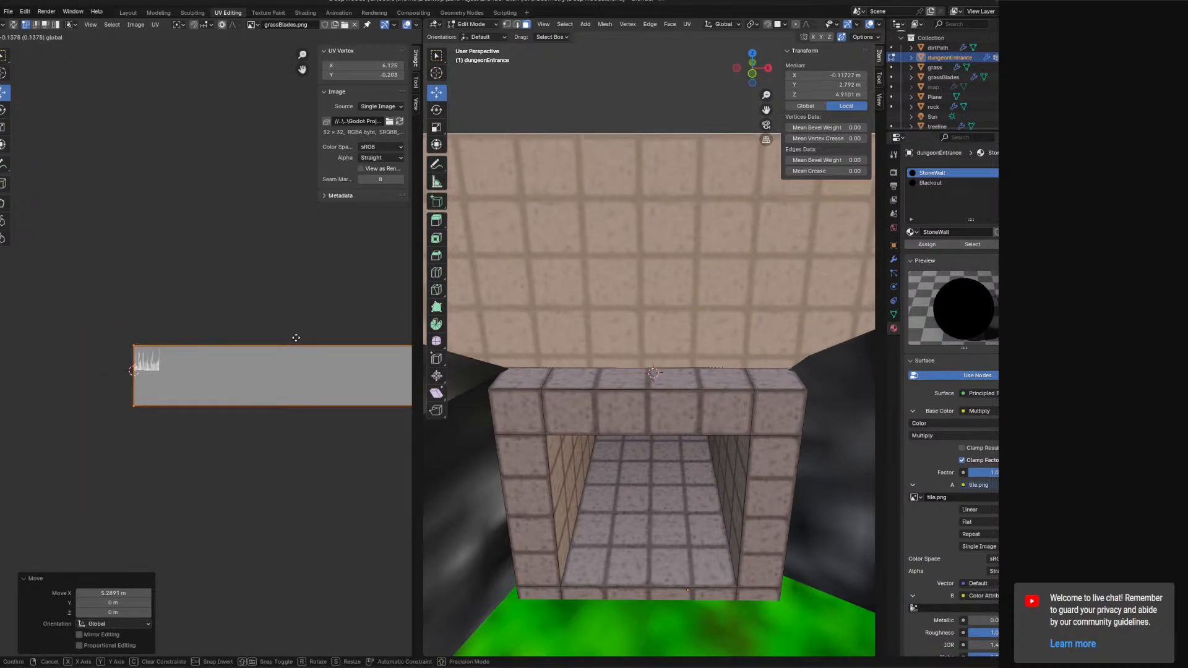
{"action": "scroll", "coordinate": [220, 355], "scroll_direction": "up", "scroll_amount": 8}
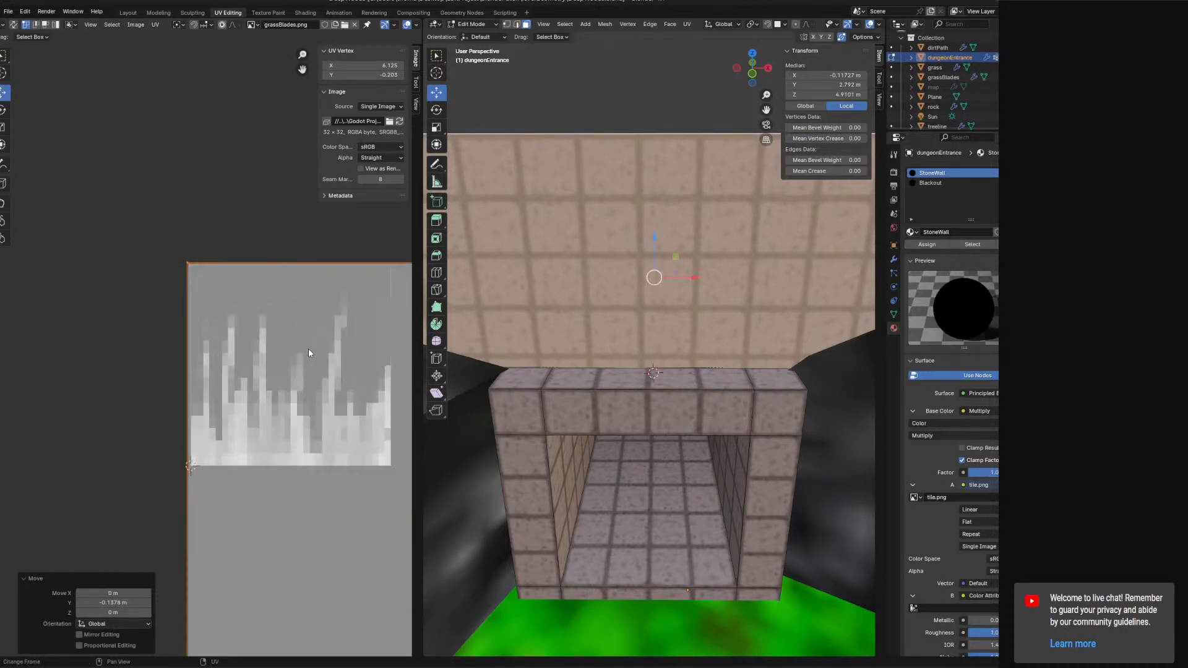
{"action": "scroll", "coordinate": [312, 353], "scroll_direction": "down", "scroll_amount": 2}
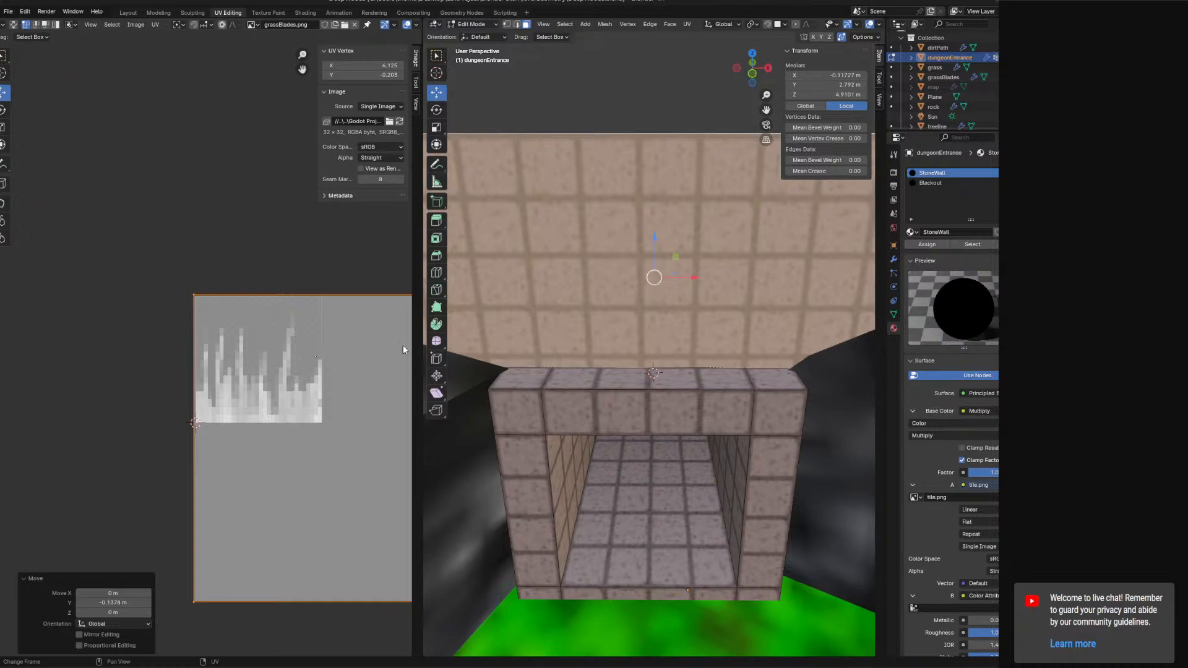
Scale the UV island by about 1.07 and nudge it down slightly.
{"action": "middle_click_drag", "start_coordinate": [462, 350], "coordinate": [737, 351]}
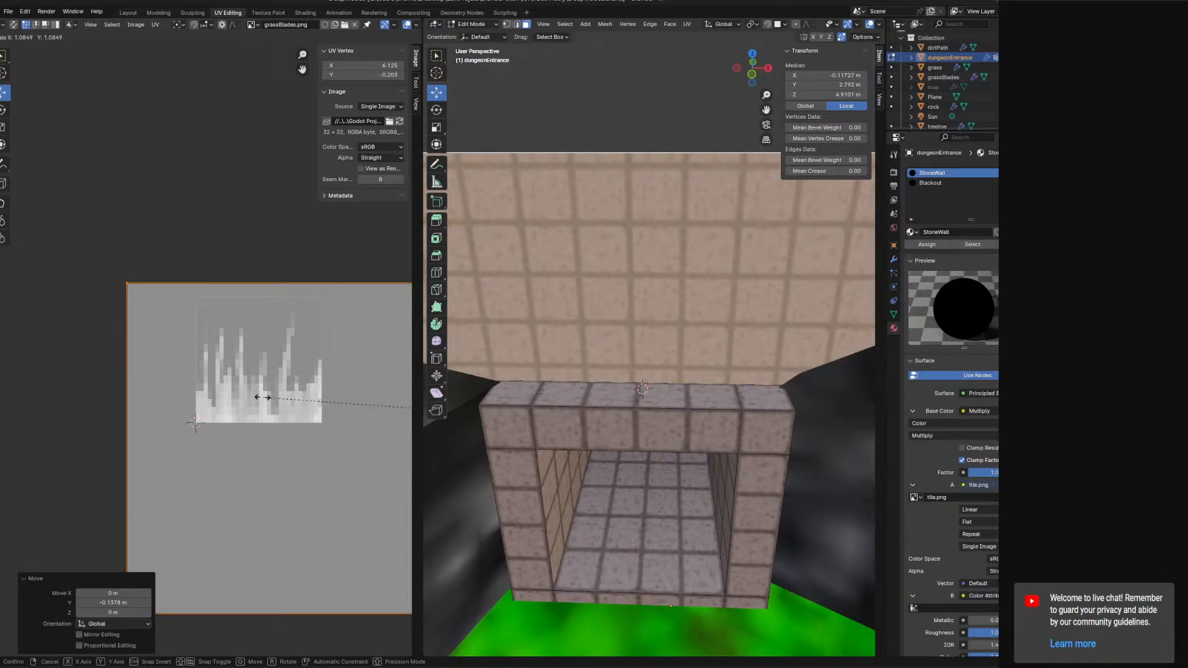
{"action": "scroll", "coordinate": [300, 398], "scroll_direction": "down", "scroll_amount": 2}
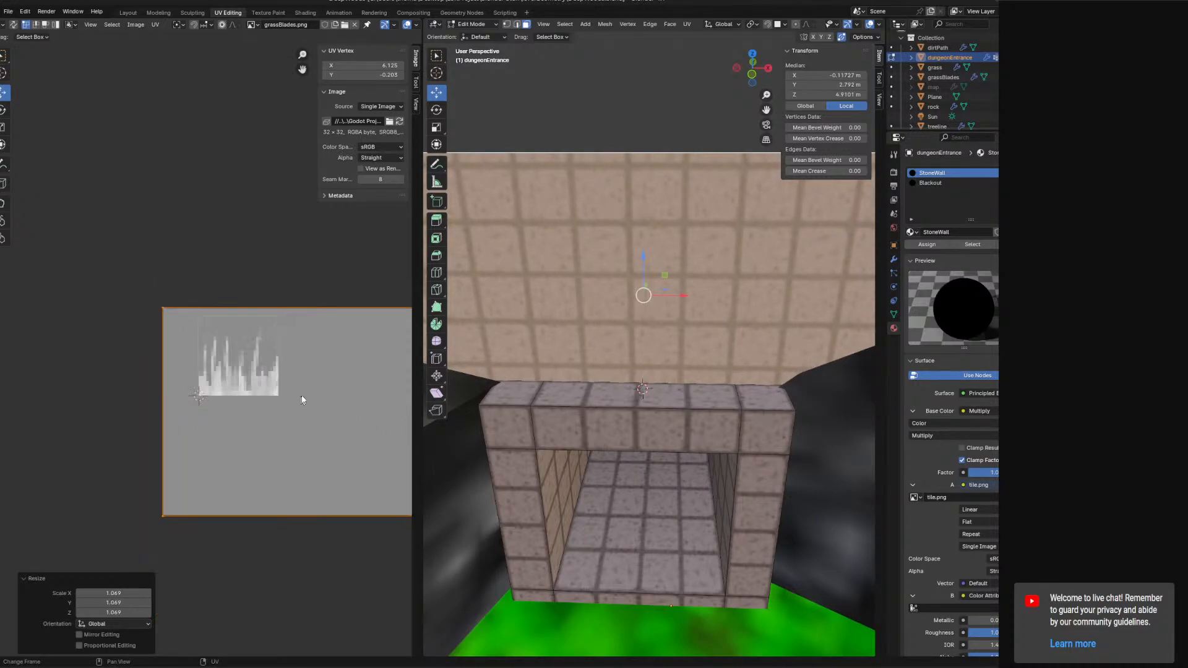
{"action": "middle_click_drag", "start_coordinate": [301, 398], "coordinate": [136, 398]}
{"action": "scroll", "coordinate": [306, 338], "scroll_direction": "down", "scroll_amount": 3}
{"action": "left_click_drag", "start_coordinate": [380, 375], "coordinate": [402, 381]}
{"action": "scroll", "coordinate": [353, 344], "scroll_direction": "down", "scroll_amount": 2}
{"action": "mouse_move", "coordinate": [326, 334]}
{"action": "left_mouse_down"}
{"action": "mouse_move", "coordinate": [319, 344]}
{"action": "mouse_move", "coordinate": [326, 335]}
{"action": "left_mouse_up"}
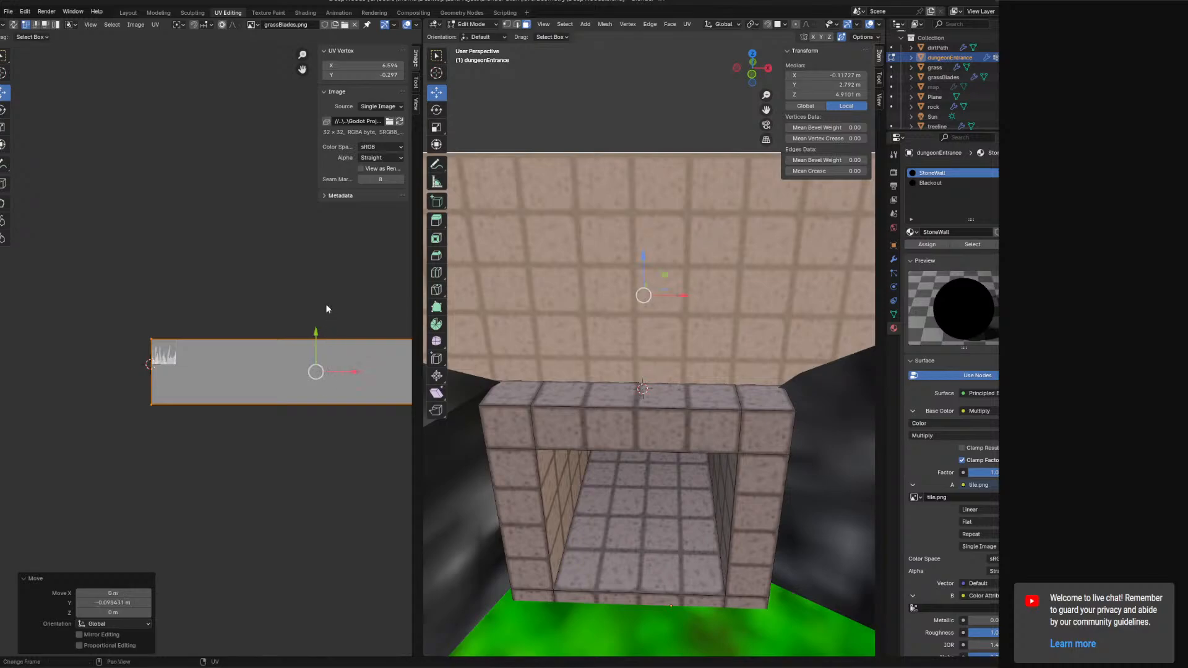
Nudge the UV island down a little once more.
{"action": "scroll", "coordinate": [202, 321], "scroll_direction": "up", "scroll_amount": 5}
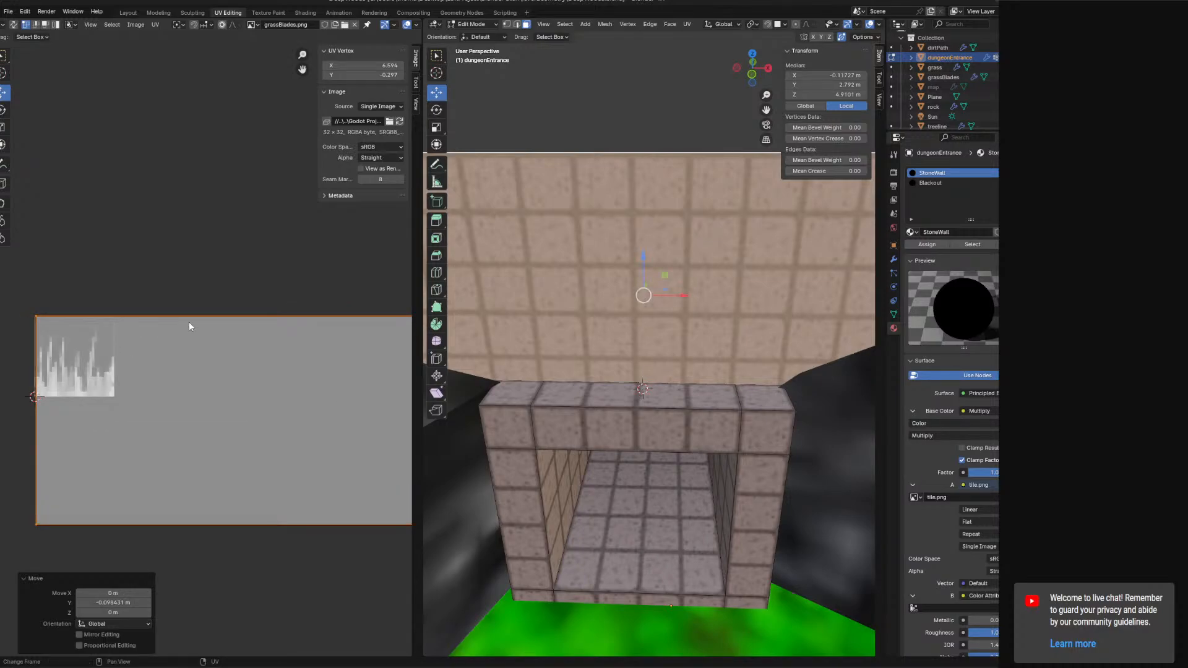
{"action": "scroll", "coordinate": [293, 335], "scroll_direction": "up", "scroll_amount": 2}
{"action": "scroll", "coordinate": [377, 348], "scroll_direction": "down", "scroll_amount": 3}
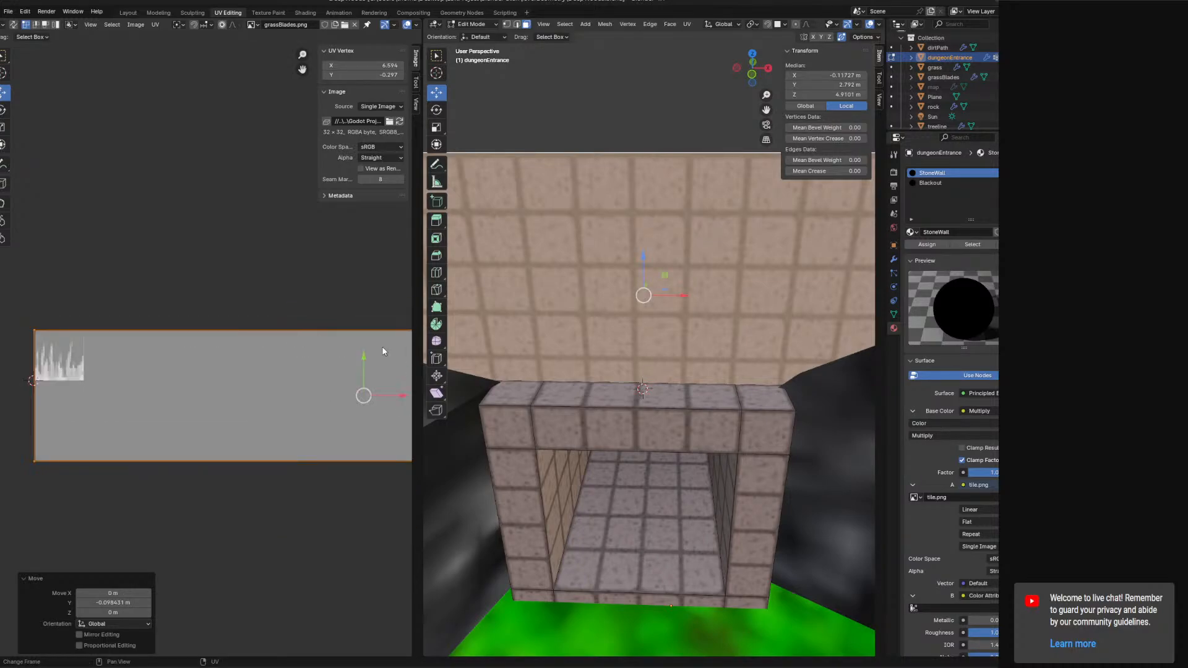
{"action": "left_click_drag", "start_coordinate": [365, 357], "coordinate": [336, 358]}
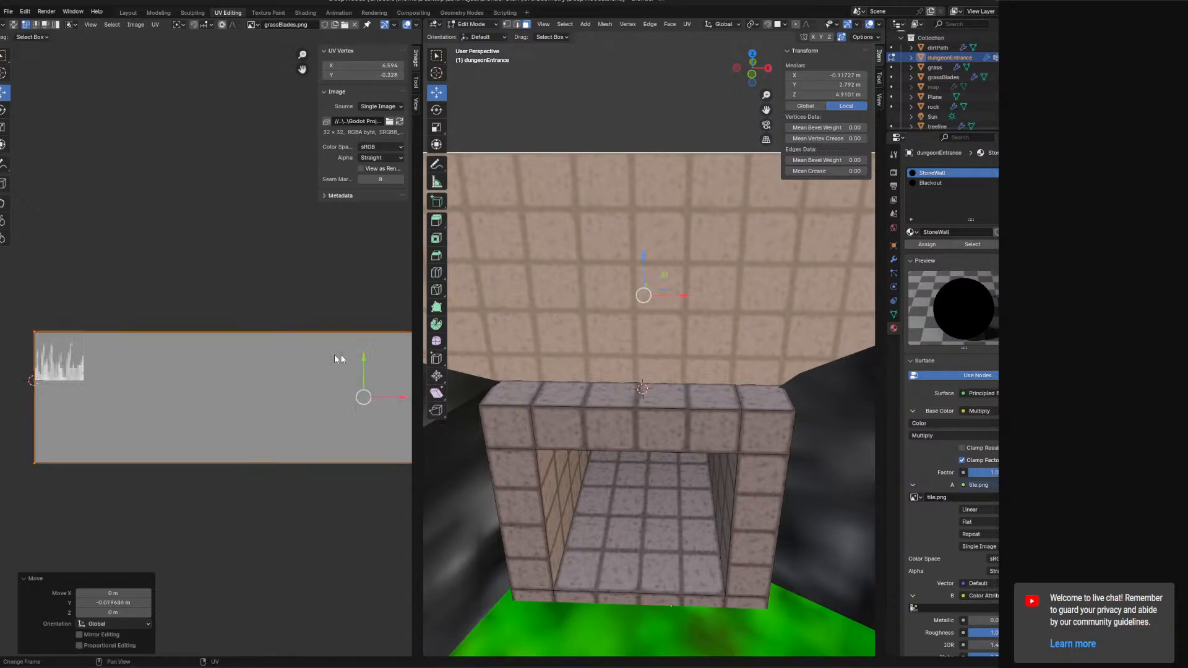
{"action": "scroll", "coordinate": [119, 372], "scroll_direction": "up", "scroll_amount": 2}
{"action": "scroll", "coordinate": [231, 370], "scroll_direction": "down", "scroll_amount": 3}
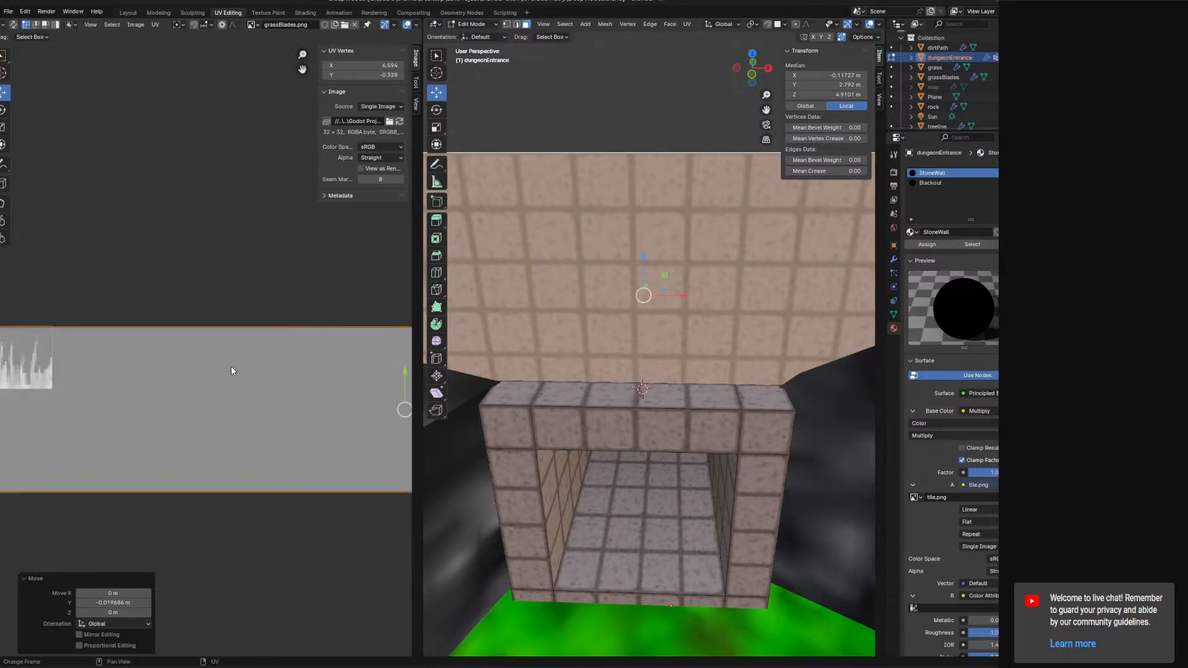
Set the UV Round to Pixels option to Corner and move the UV island up slightly.
{"action": "left_click", "coordinate": [141, 25]}
{"action": "mouse_move", "coordinate": [156, 27]}
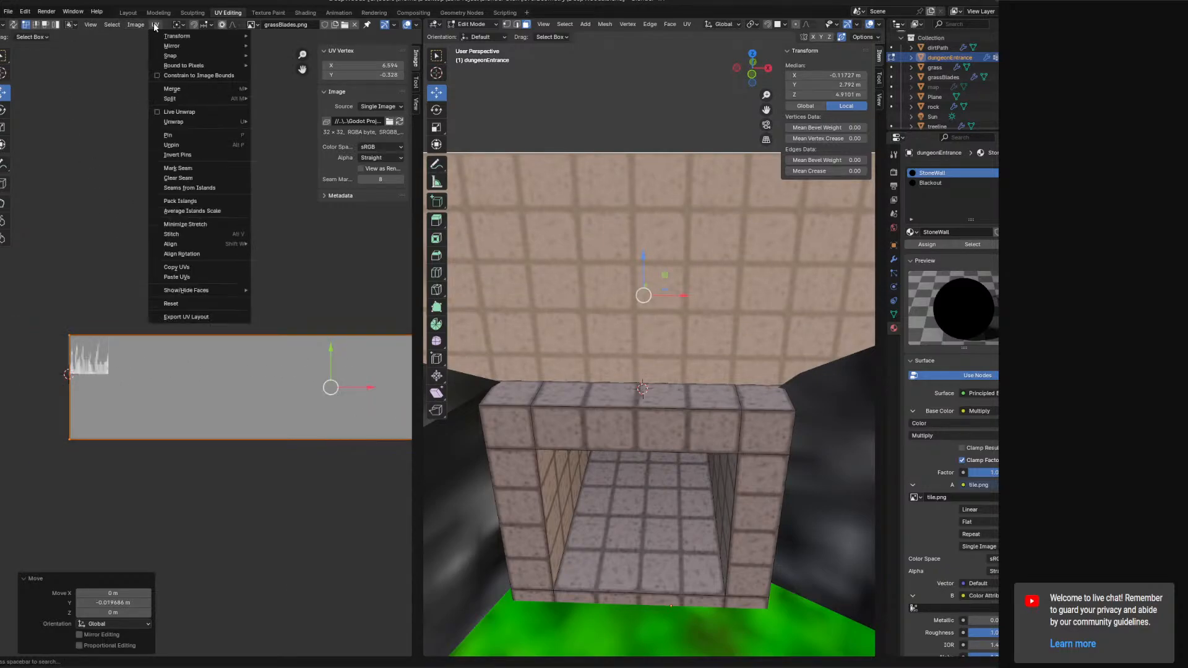
{"action": "mouse_move", "coordinate": [179, 67]}
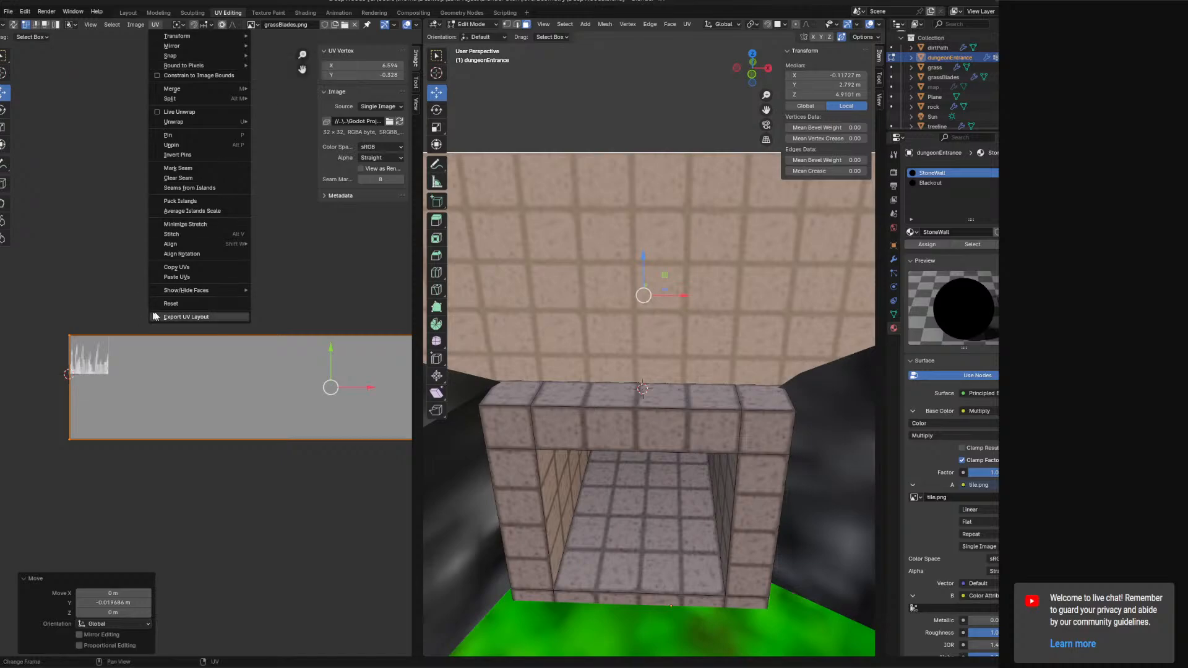
{"action": "left_click", "coordinate": [181, 26]}
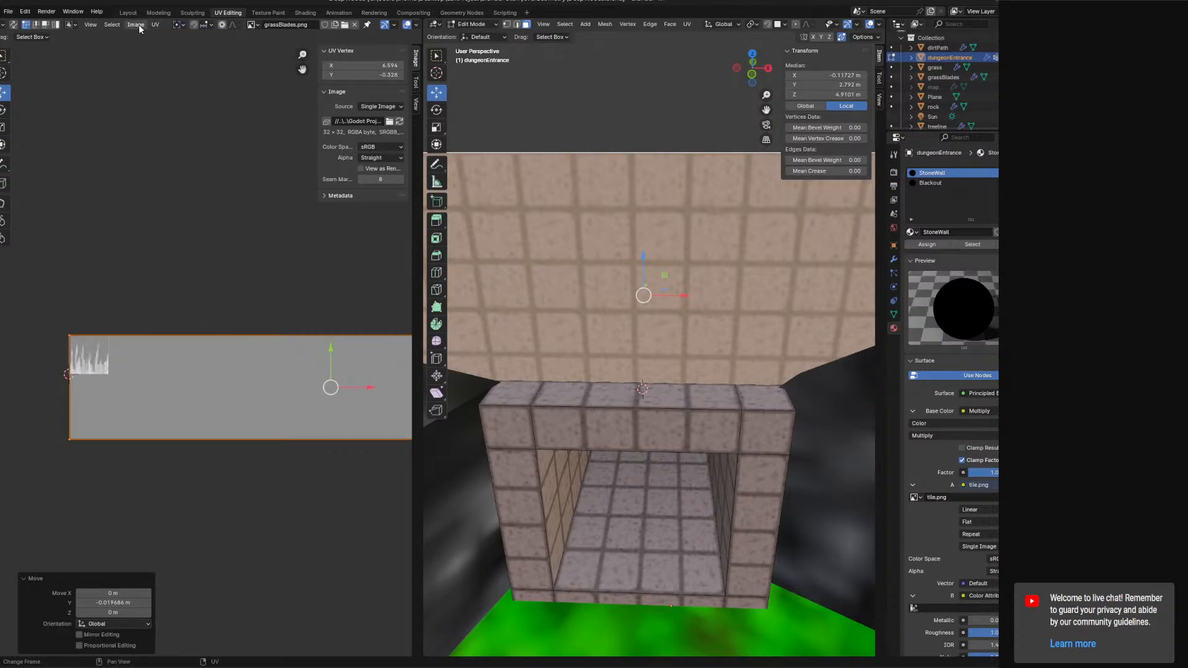
{"action": "left_click", "coordinate": [158, 26]}
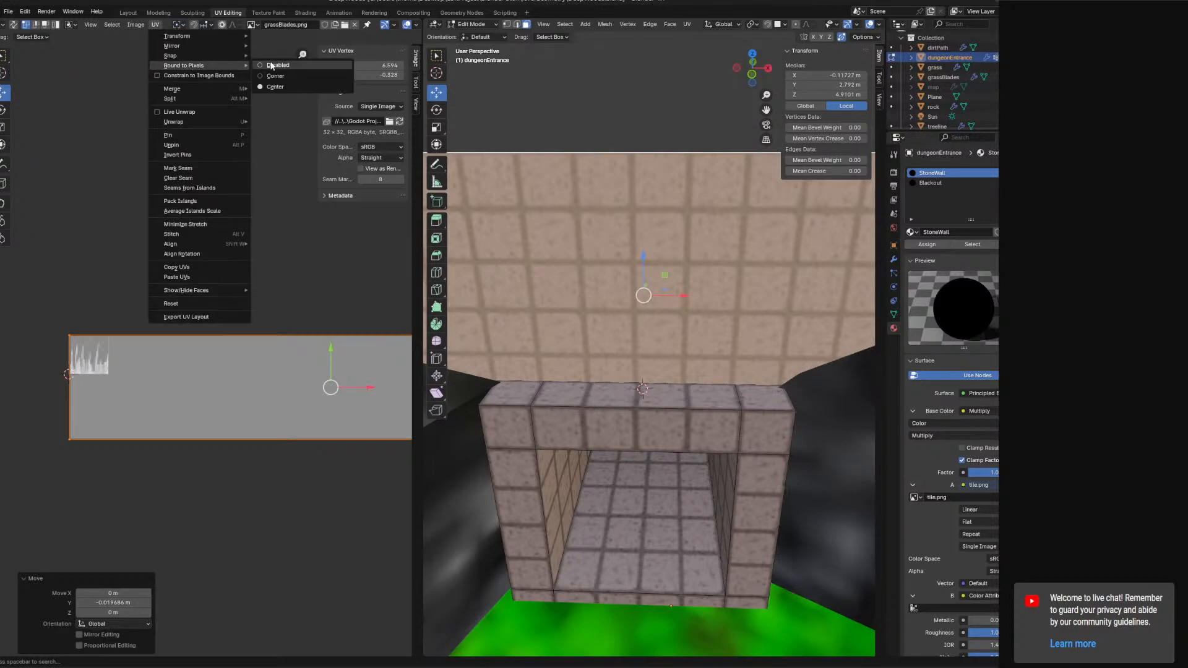
{"action": "left_click", "coordinate": [276, 75]}
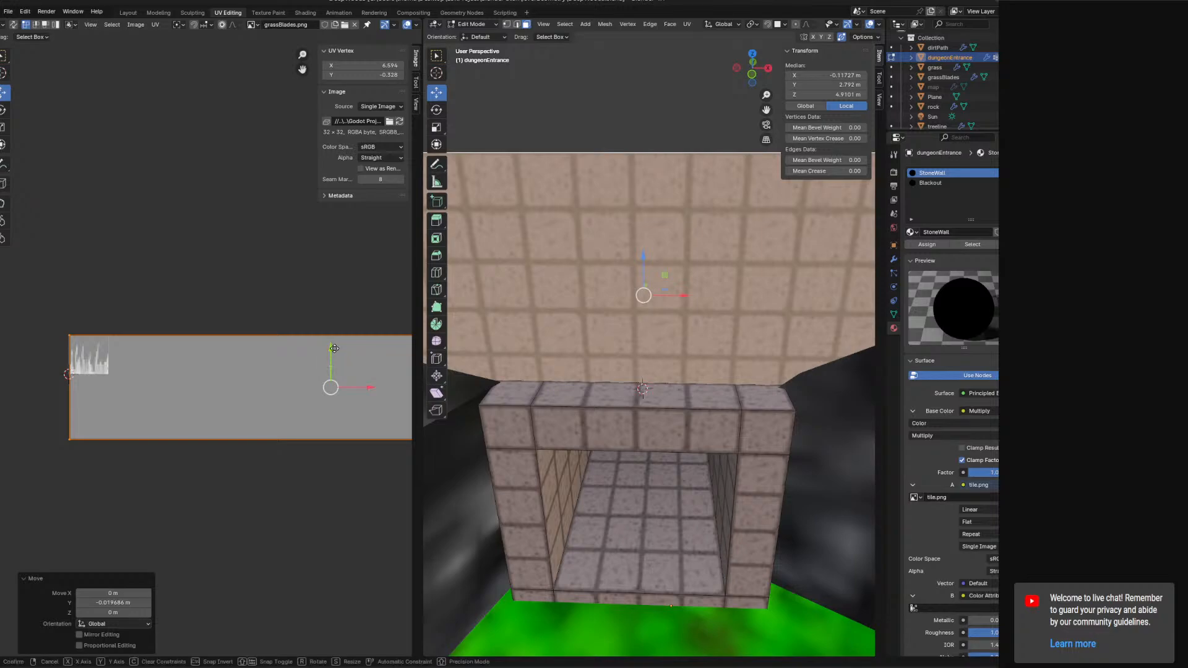
{"action": "left_click_drag", "start_coordinate": [333, 353], "coordinate": [334, 344]}
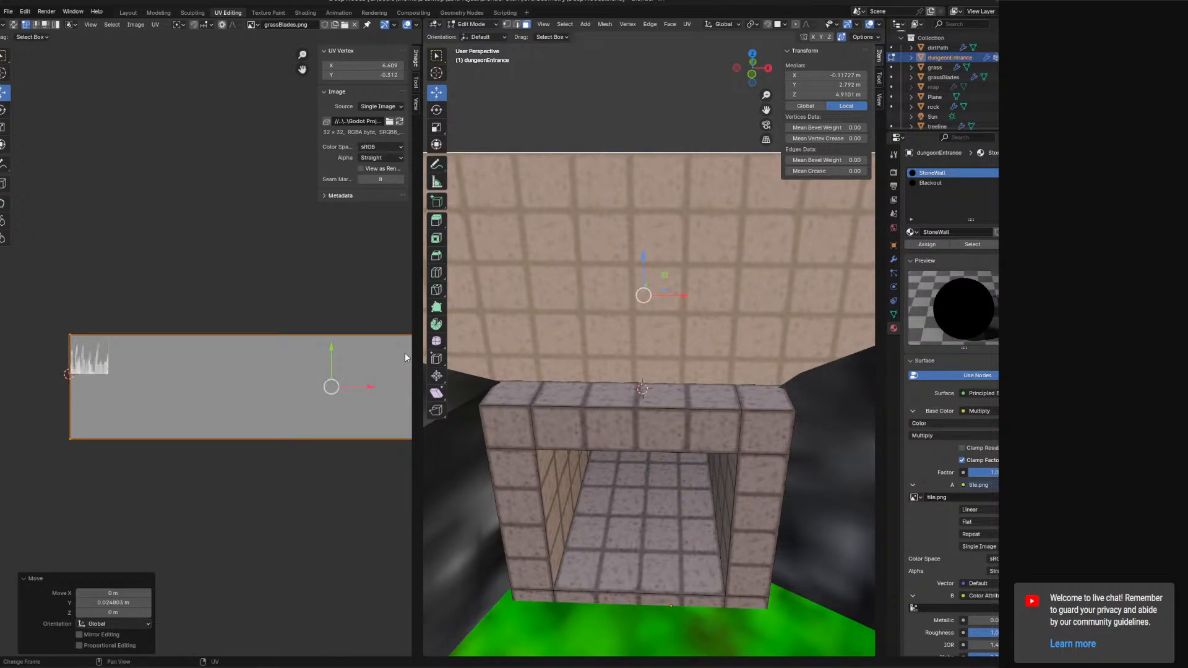
Move the selected mesh vertices about 0.07 m along X in the 3D view.
{"action": "middle_click_drag", "start_coordinate": [545, 371], "coordinate": [535, 307]}
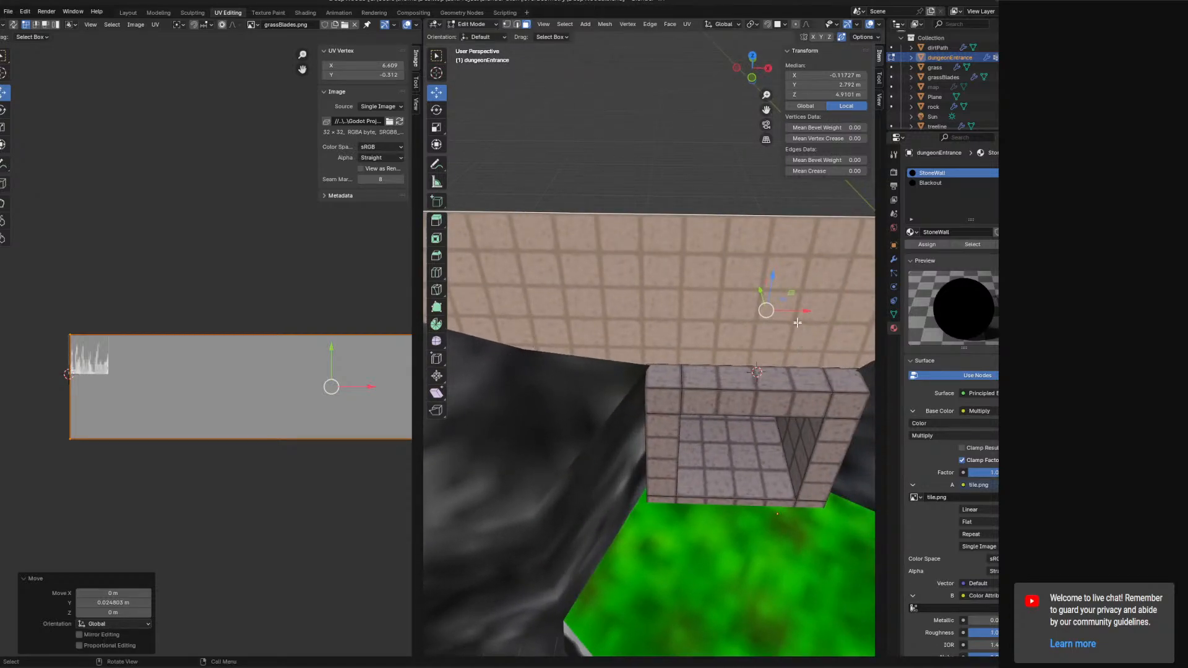
{"action": "left_click_drag", "start_coordinate": [799, 312], "coordinate": [802, 310]}
{"action": "middle_click_drag", "start_coordinate": [545, 354], "coordinate": [820, 370], "text": "shift"}
Select the UV island's end vertices and try editing their X coordinate, undoing the edit.
{"action": "scroll", "coordinate": [295, 334], "scroll_direction": "down", "scroll_amount": 2}
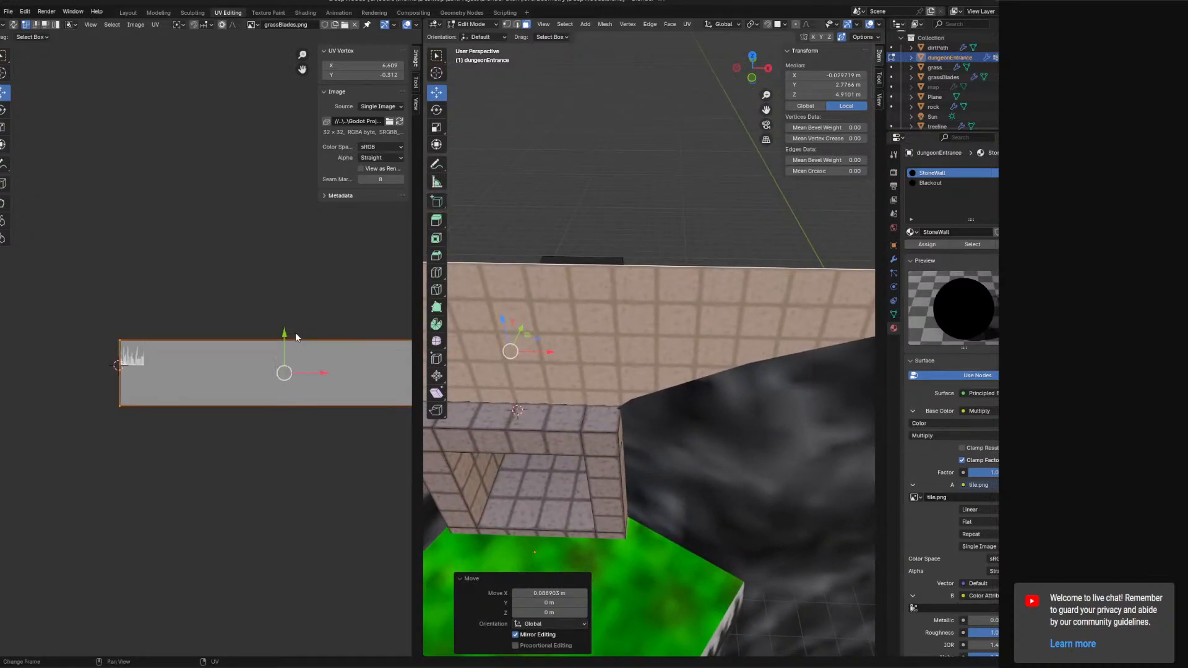
{"action": "left_click", "coordinate": [124, 368]}
{"action": "left_click", "coordinate": [138, 395]}
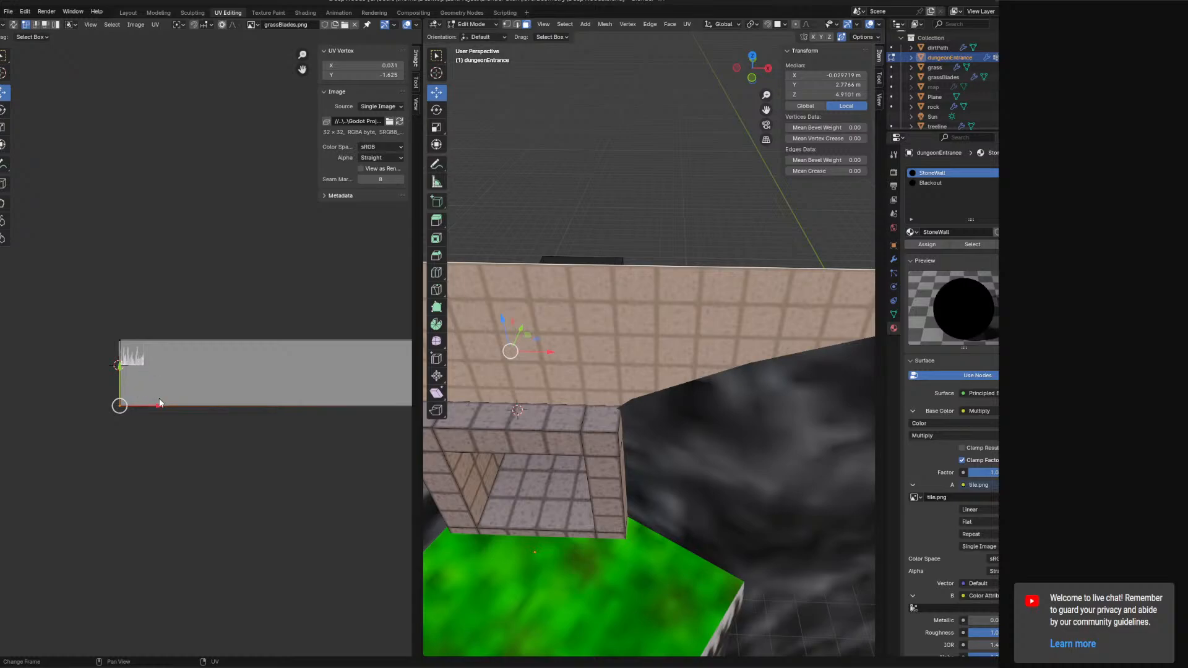
{"action": "scroll", "coordinate": [159, 396], "scroll_direction": "right", "scroll_amount": 5, "text": "ctrl"}
{"action": "left_click", "coordinate": [292, 342]}
{"action": "left_click", "coordinate": [295, 405]}
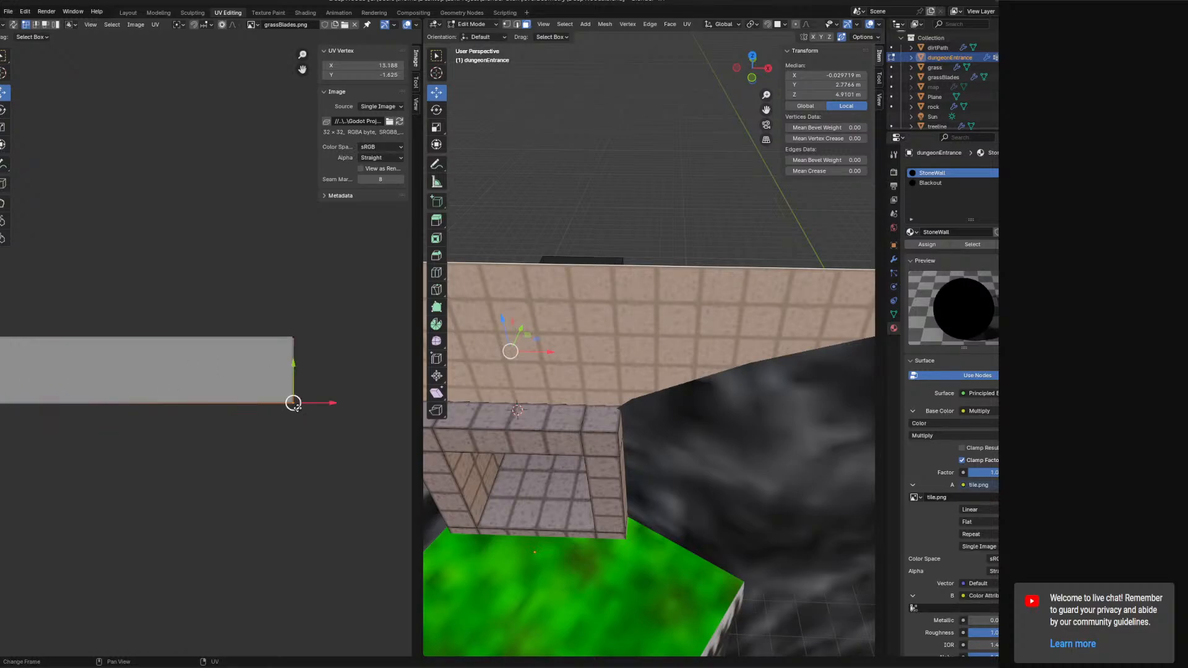
{"action": "left_click", "coordinate": [297, 346], "text": "shift"}
{"action": "left_click", "coordinate": [397, 65]}
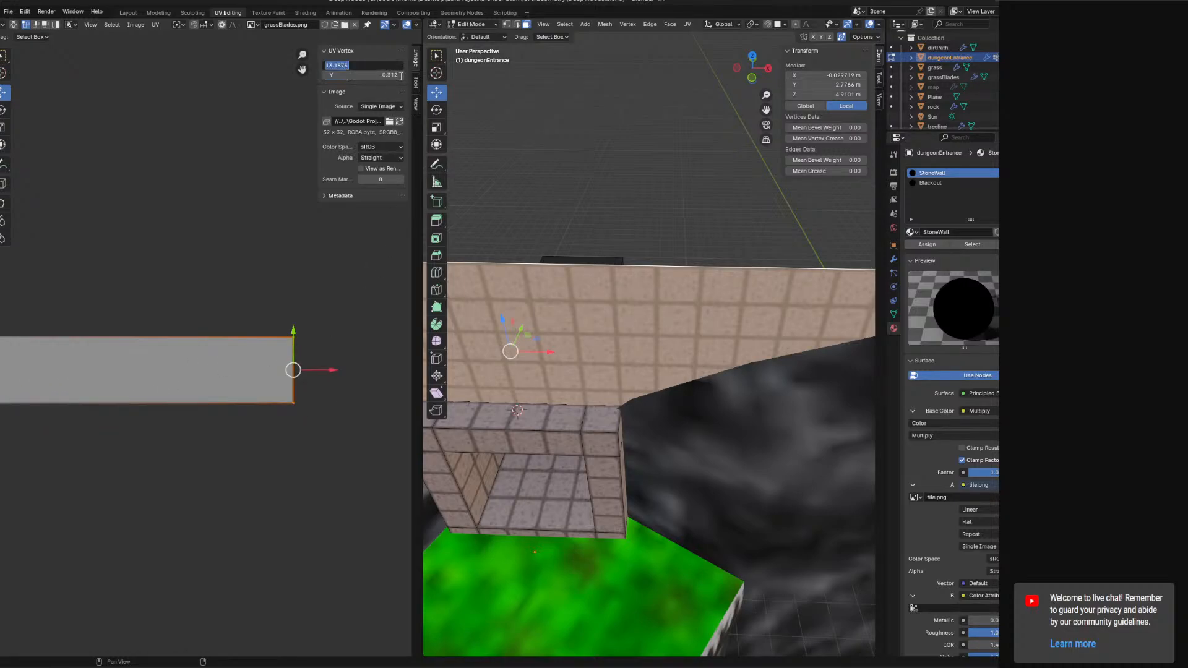
{"action": "key", "text": "Return"}
{"action": "key", "text": "ctrl+z"}
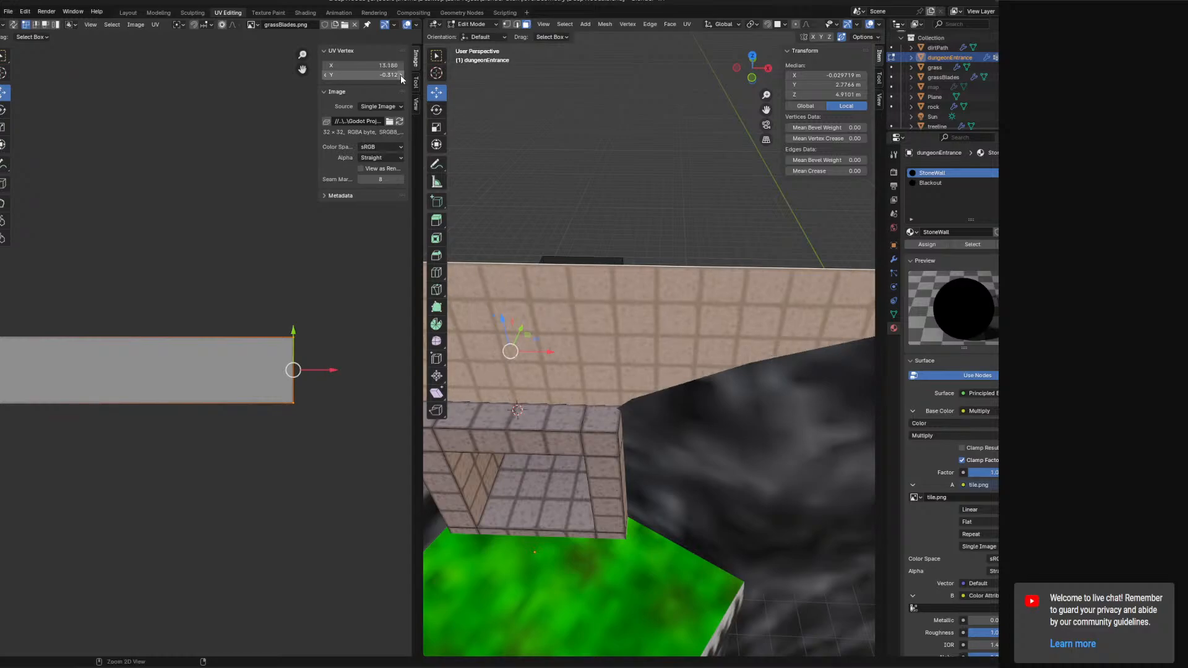
{"action": "middle_click_drag", "start_coordinate": [636, 257], "coordinate": [883, 300], "text": "shift"}
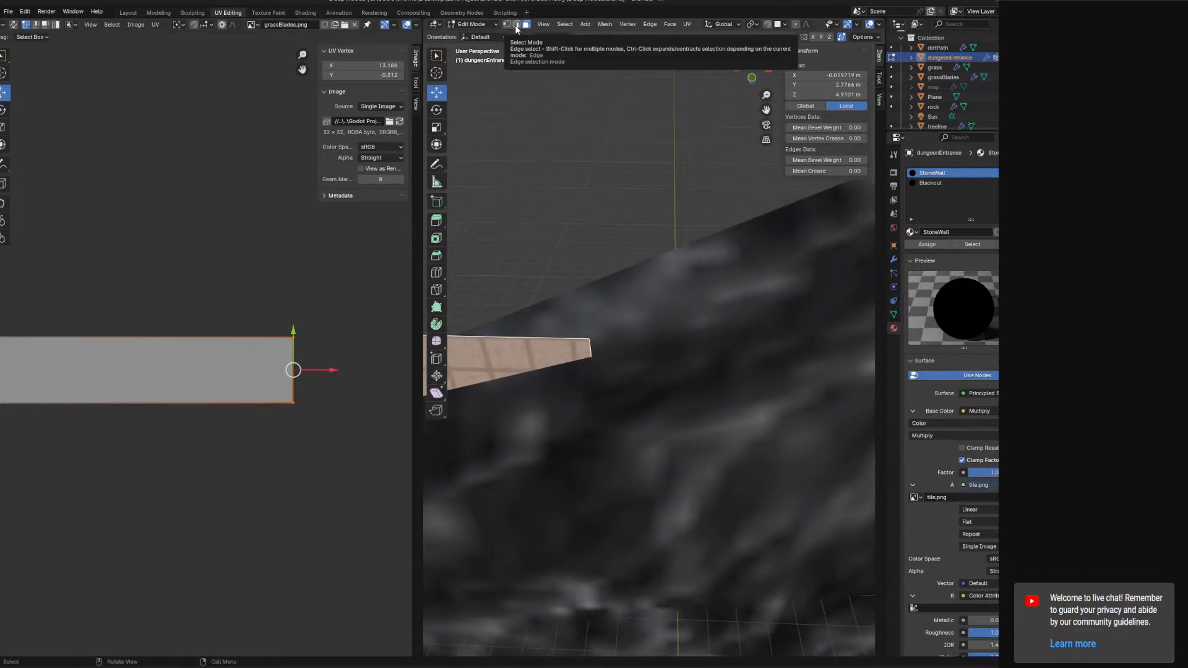
{"action": "left_click", "coordinate": [492, 25]}
{"action": "left_click", "coordinate": [488, 36]}
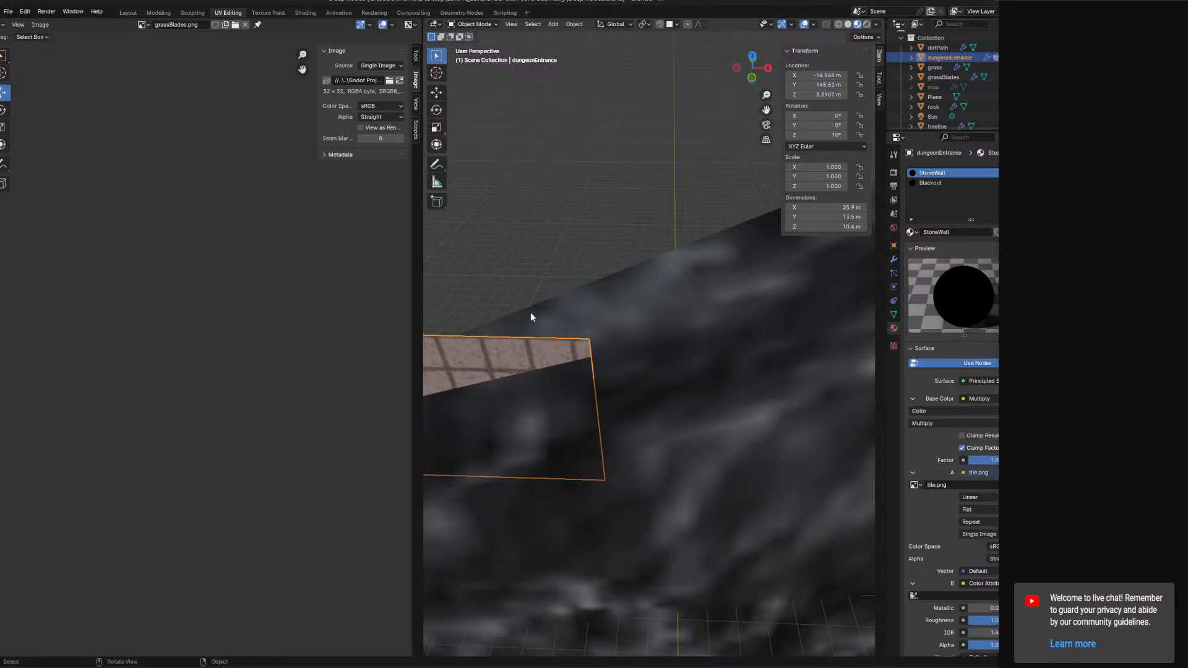
{"action": "left_click", "coordinate": [473, 25]}
{"action": "left_click", "coordinate": [477, 47]}
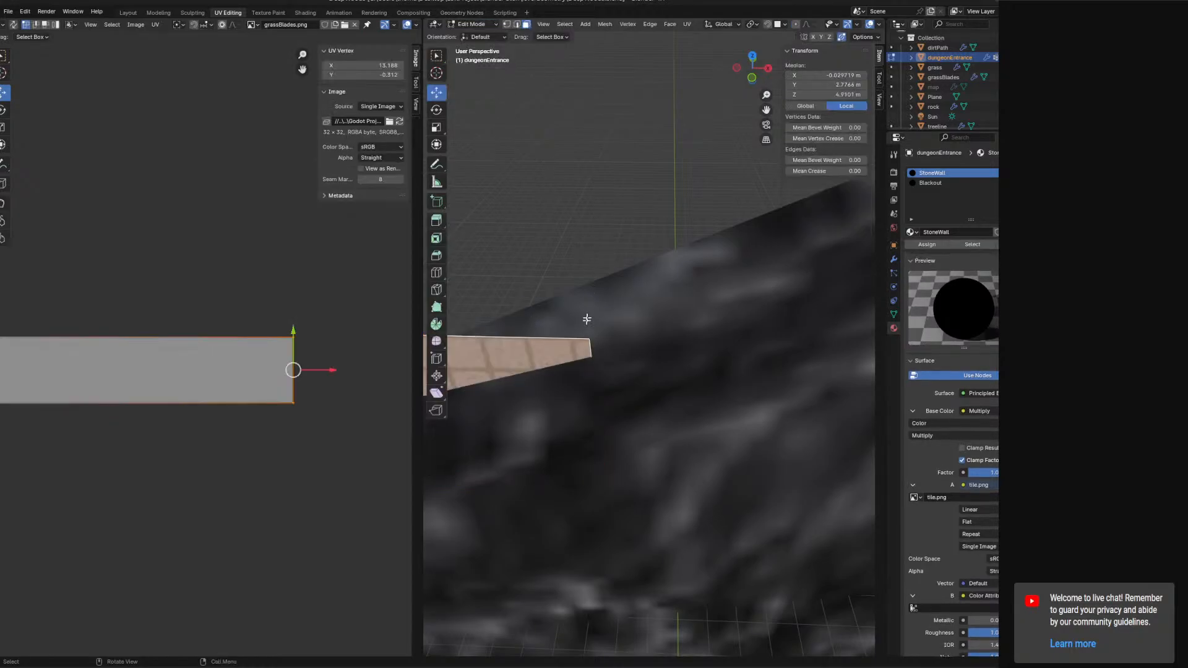
Switch to vertex selection, select the slab's upper end vertex and set its X to 13 m.
{"action": "left_click", "coordinate": [587, 318]}
{"action": "left_click", "coordinate": [576, 350]}
{"action": "left_click", "coordinate": [505, 24]}
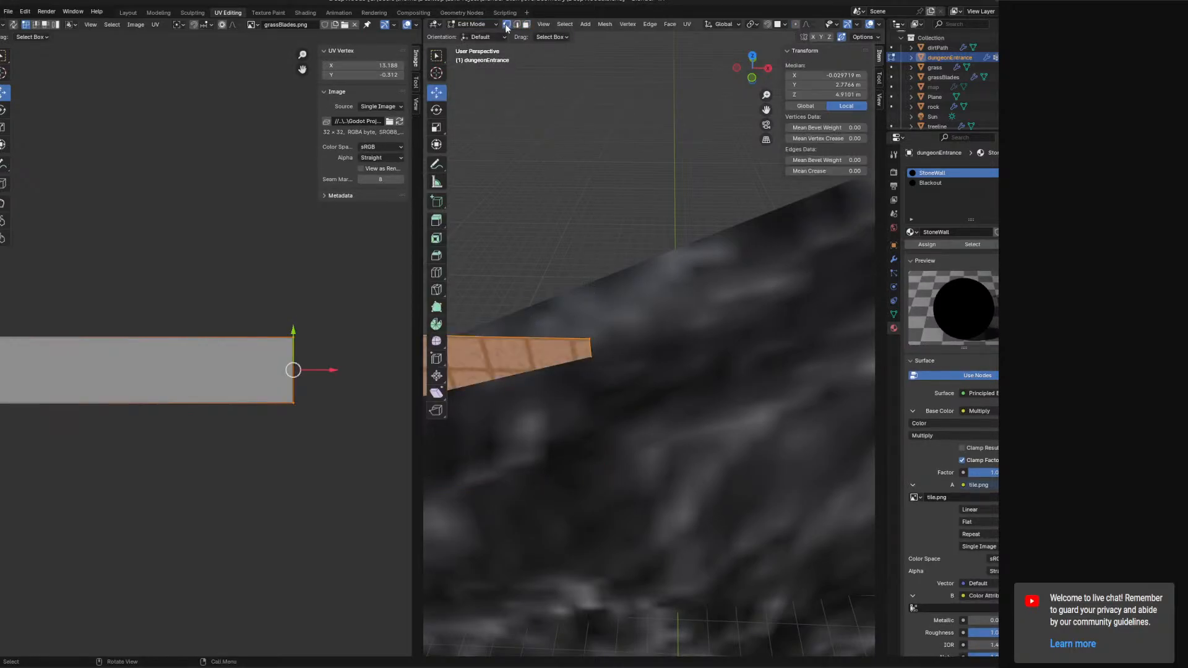
{"action": "left_click", "coordinate": [590, 340]}
{"action": "left_click", "coordinate": [835, 75]}
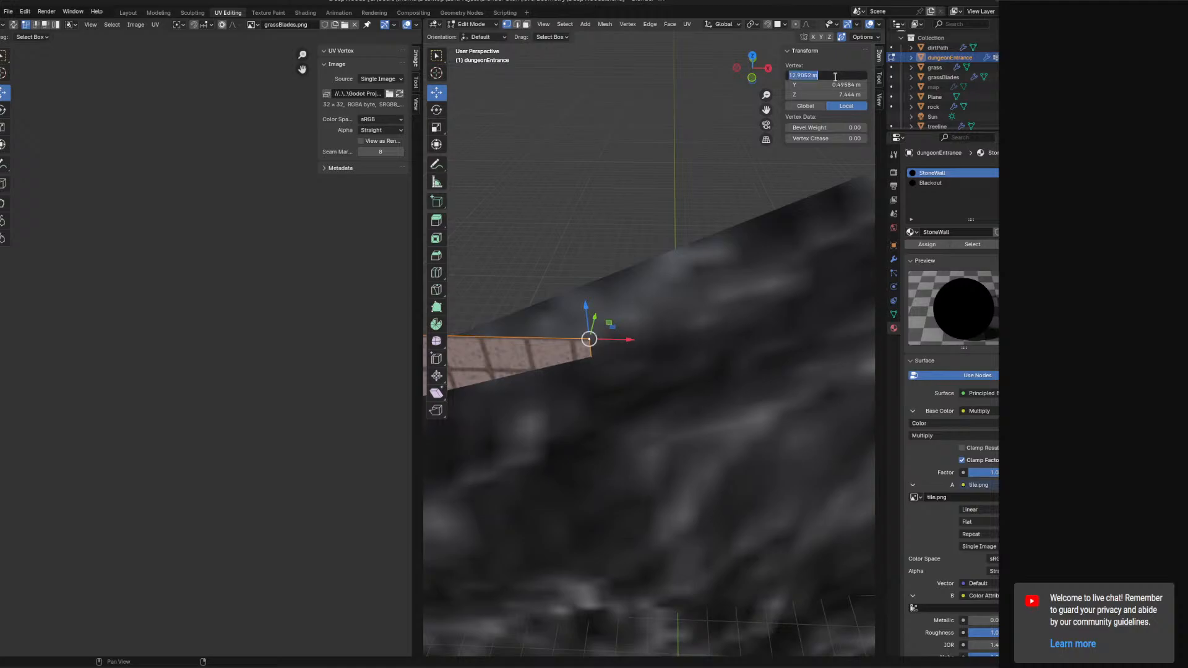
{"action": "key", "text": "Return"}
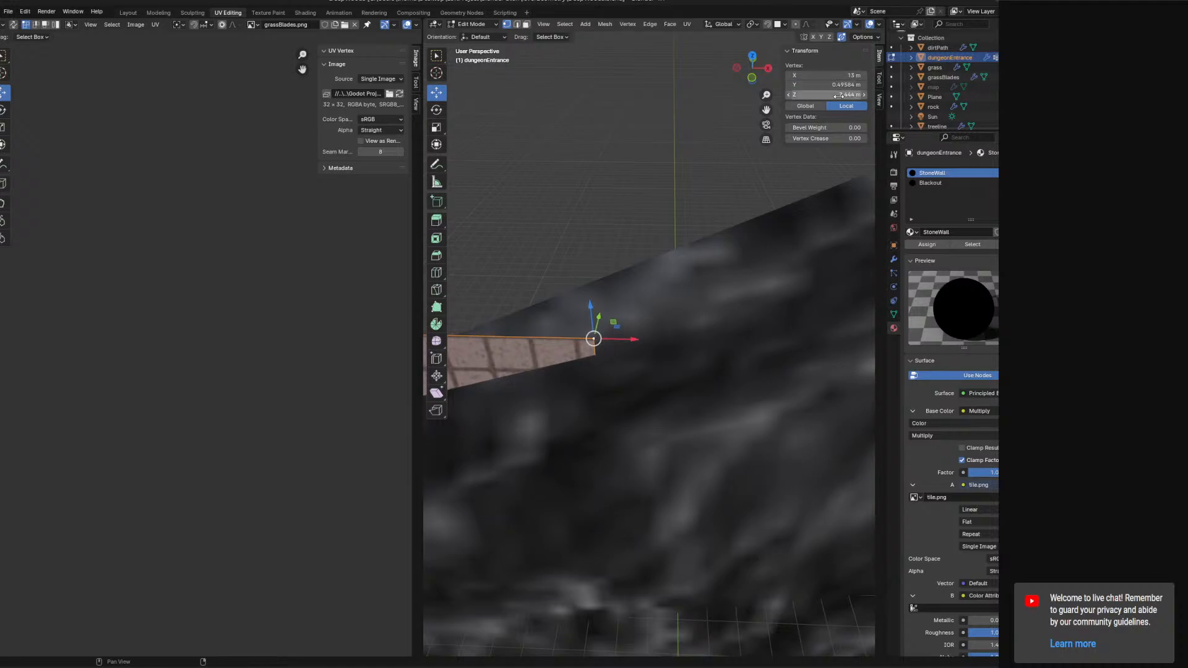
Select the slab's lower end vertex and set its X to 13 m and Y to 0 m.
{"action": "left_click", "coordinate": [839, 95]}
{"action": "left_click", "coordinate": [688, 334]}
{"action": "scroll", "coordinate": [714, 265], "scroll_direction": "down", "scroll_amount": 7}
{"action": "middle_click_drag", "start_coordinate": [709, 275], "coordinate": [702, 290]}
{"action": "left_click", "coordinate": [632, 411]}
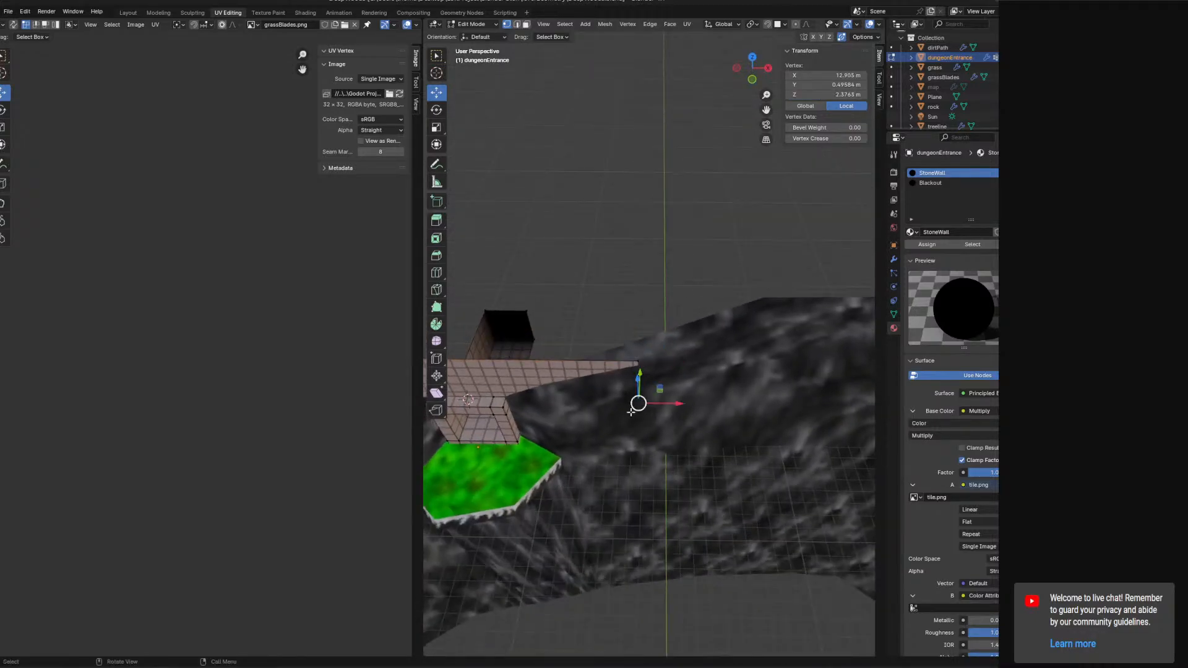
{"action": "left_click", "coordinate": [842, 74]}
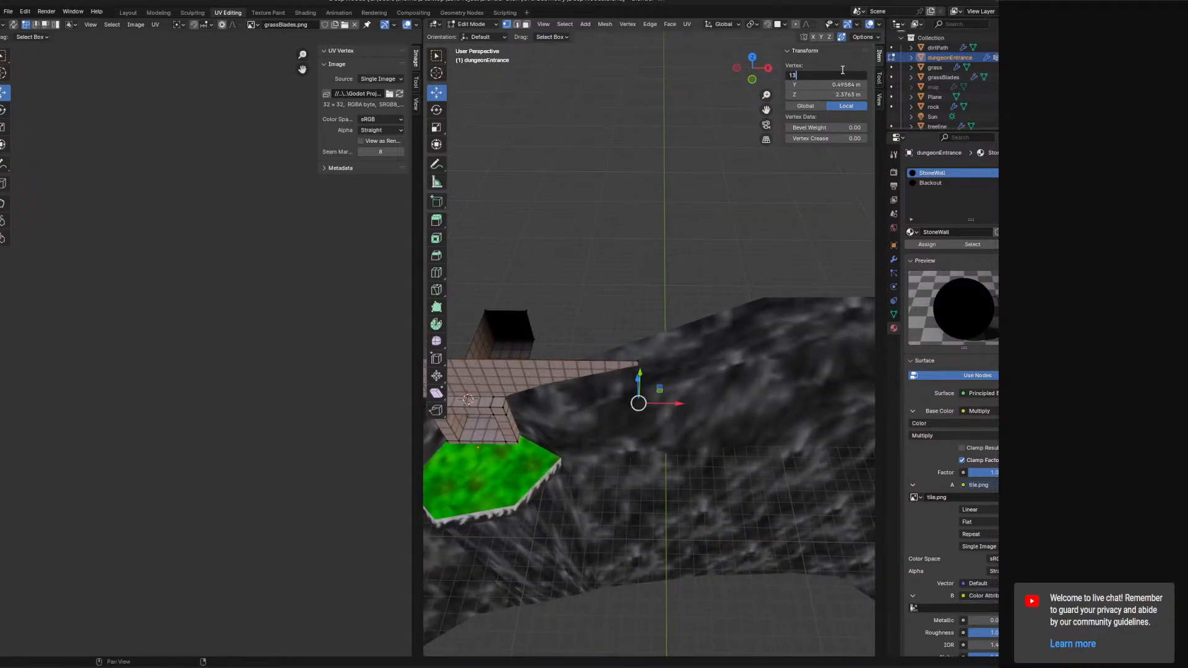
{"action": "key", "text": "Tab"}
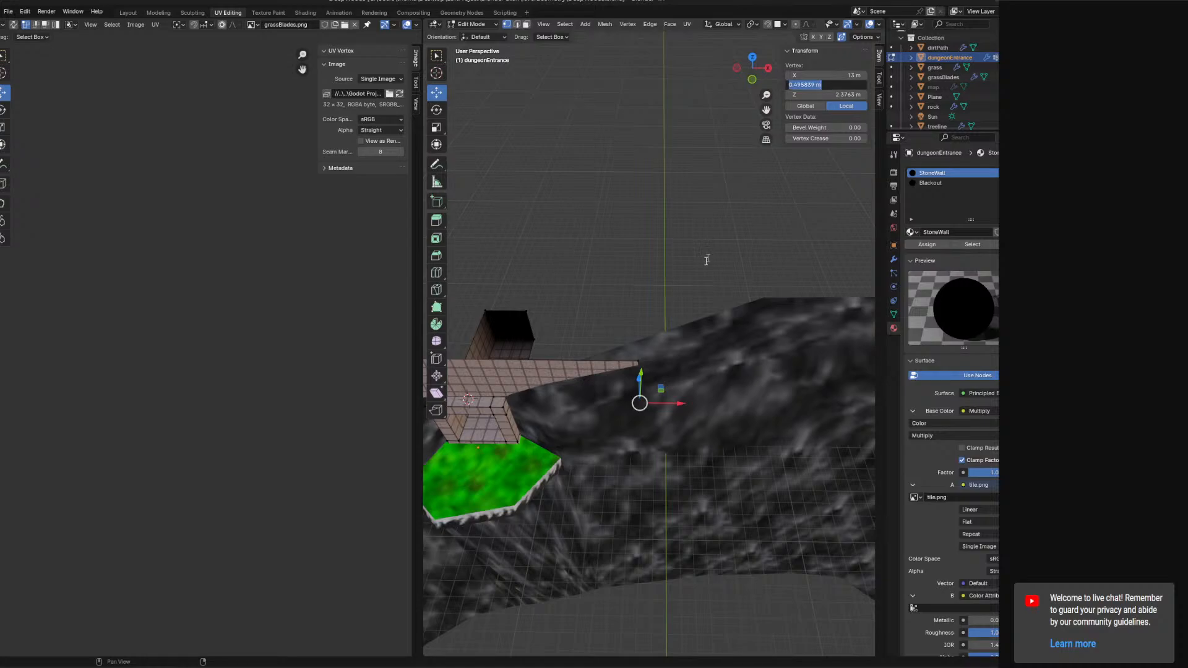
{"action": "type", "text": "0"}
{"action": "key", "text": "Return"}
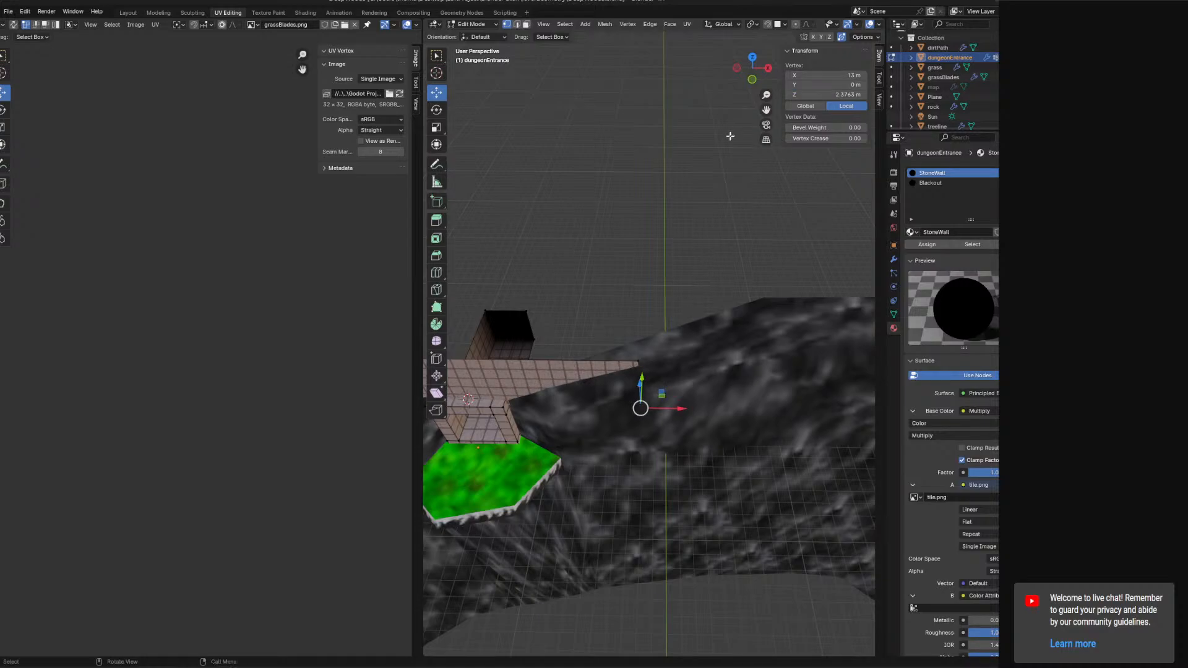
Select the upper vertex at the slab's far end and set its Y to 0 m.
{"action": "left_click", "coordinate": [639, 366]}
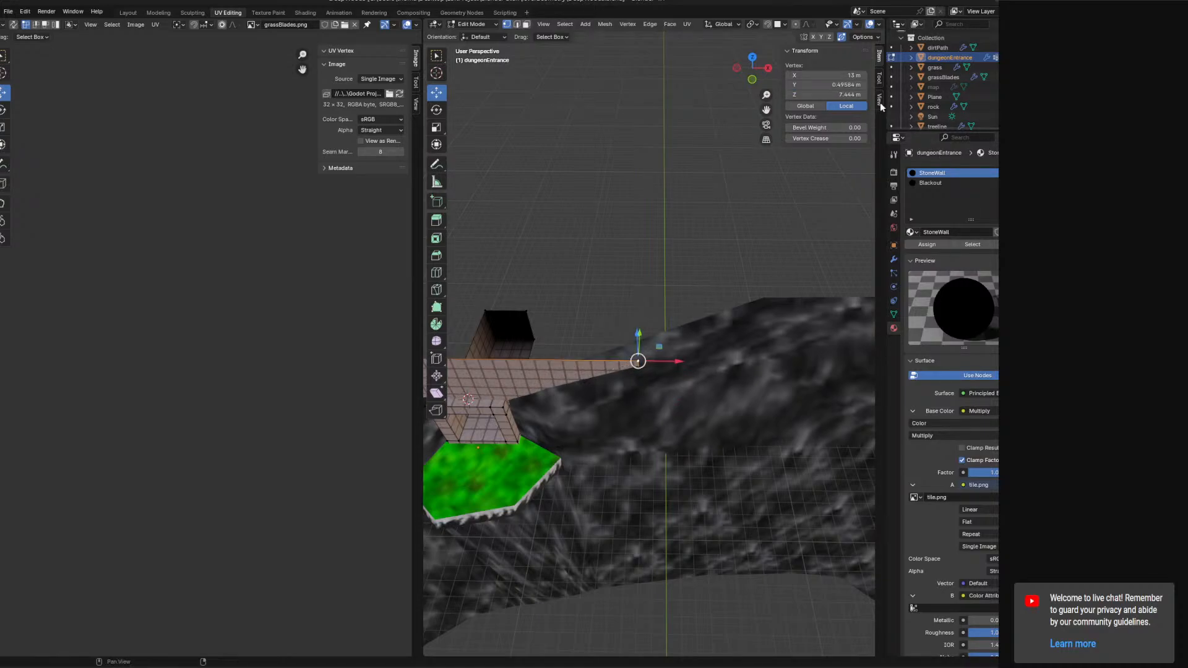
{"action": "left_click", "coordinate": [638, 394]}
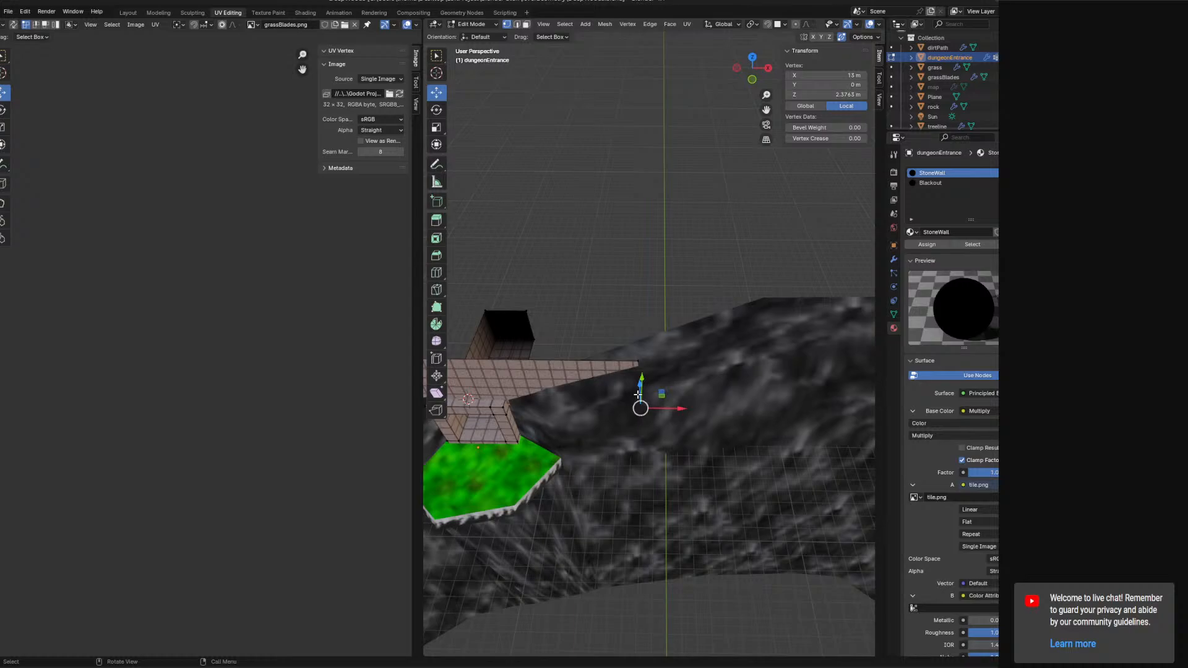
{"action": "left_click", "coordinate": [638, 362]}
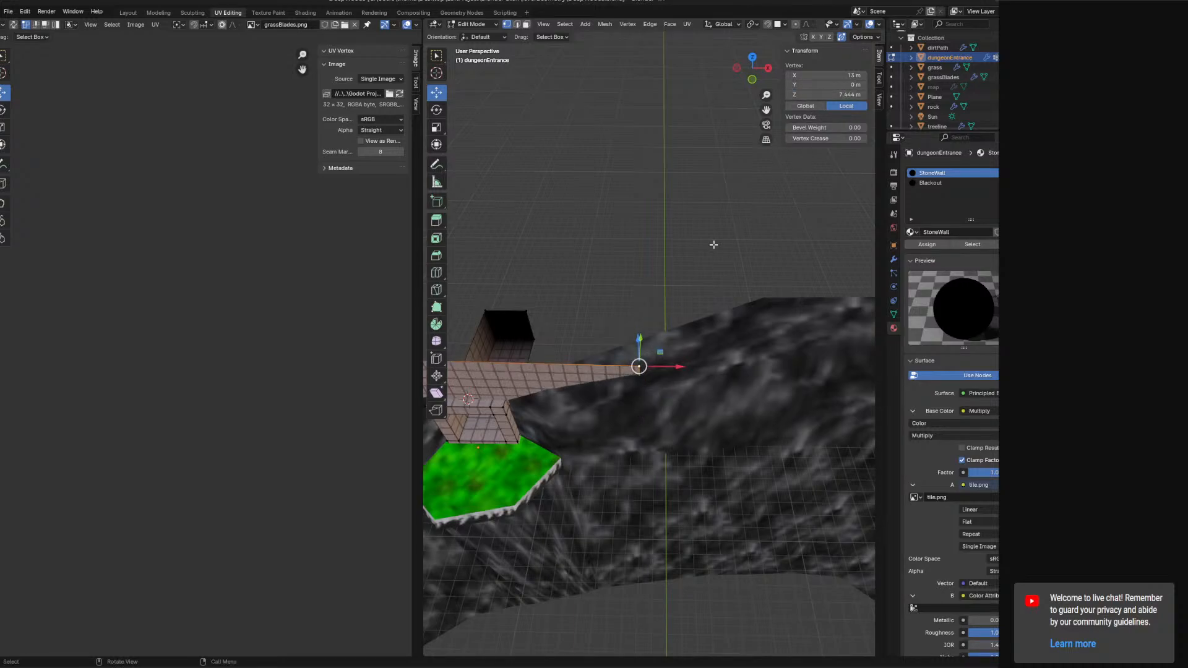
{"action": "middle_click_drag", "start_coordinate": [522, 424], "coordinate": [626, 366]}
{"action": "left_click", "coordinate": [529, 347]}
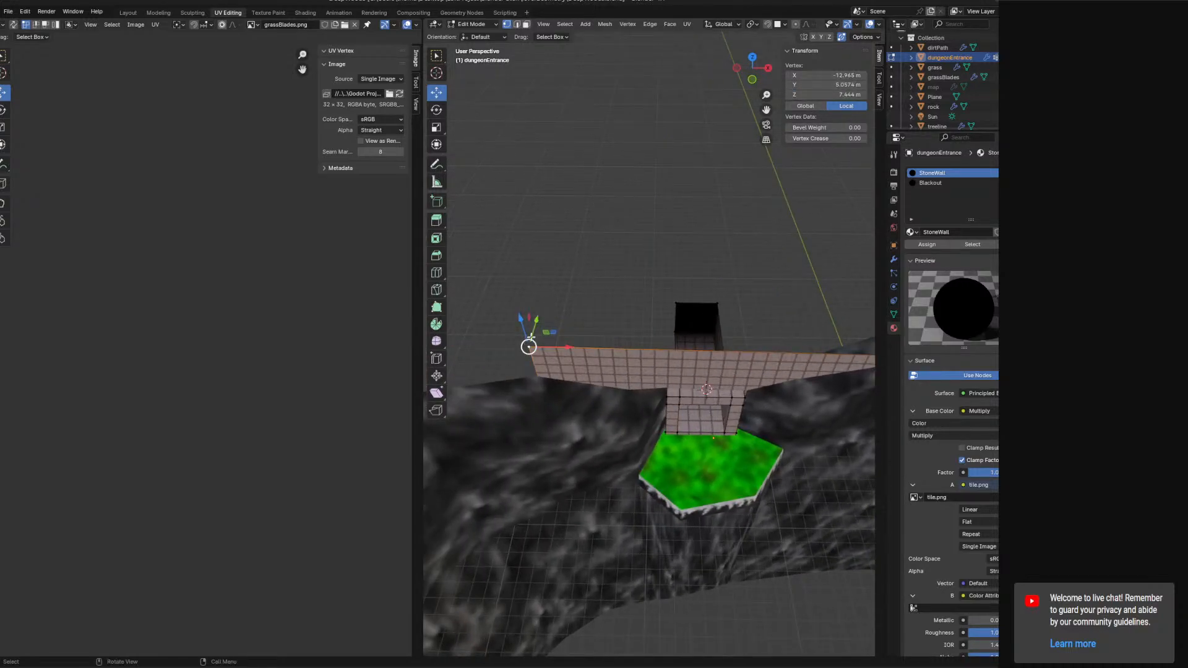
{"action": "left_click", "coordinate": [838, 84]}
{"action": "type", "text": "0"}
{"action": "key", "text": "Return"}
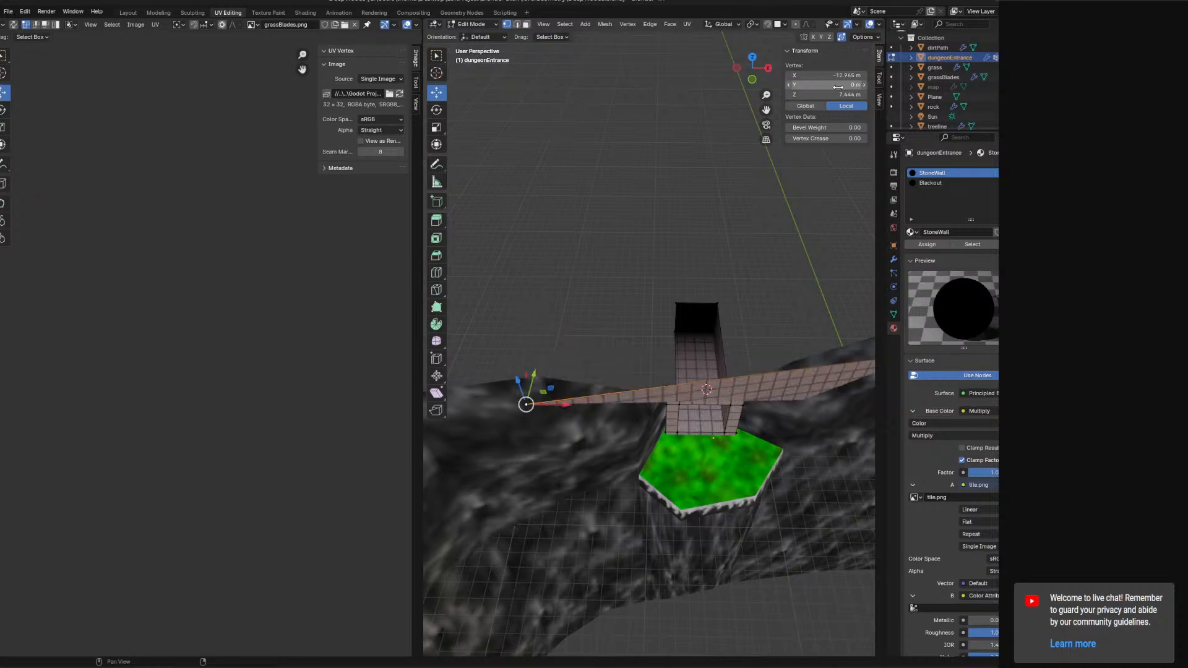
Select the lower vertex at the slab's far end and set its Y to 0 m.
{"action": "middle_click_drag", "start_coordinate": [763, 350], "coordinate": [761, 408]}
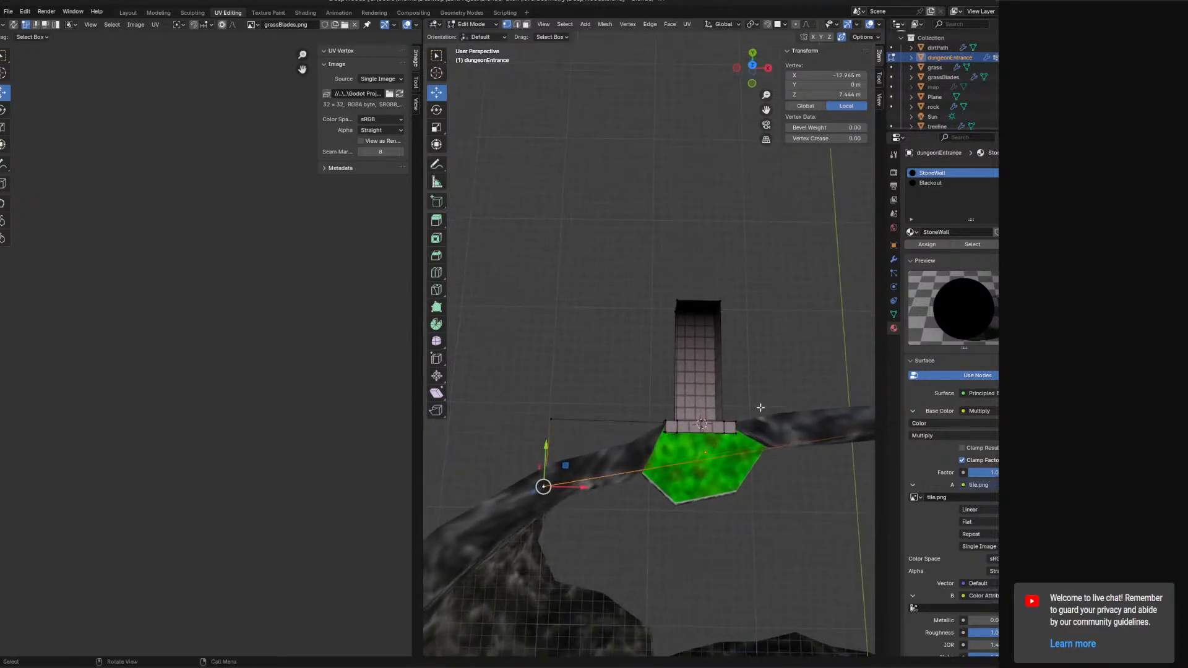
{"action": "left_click", "coordinate": [561, 406]}
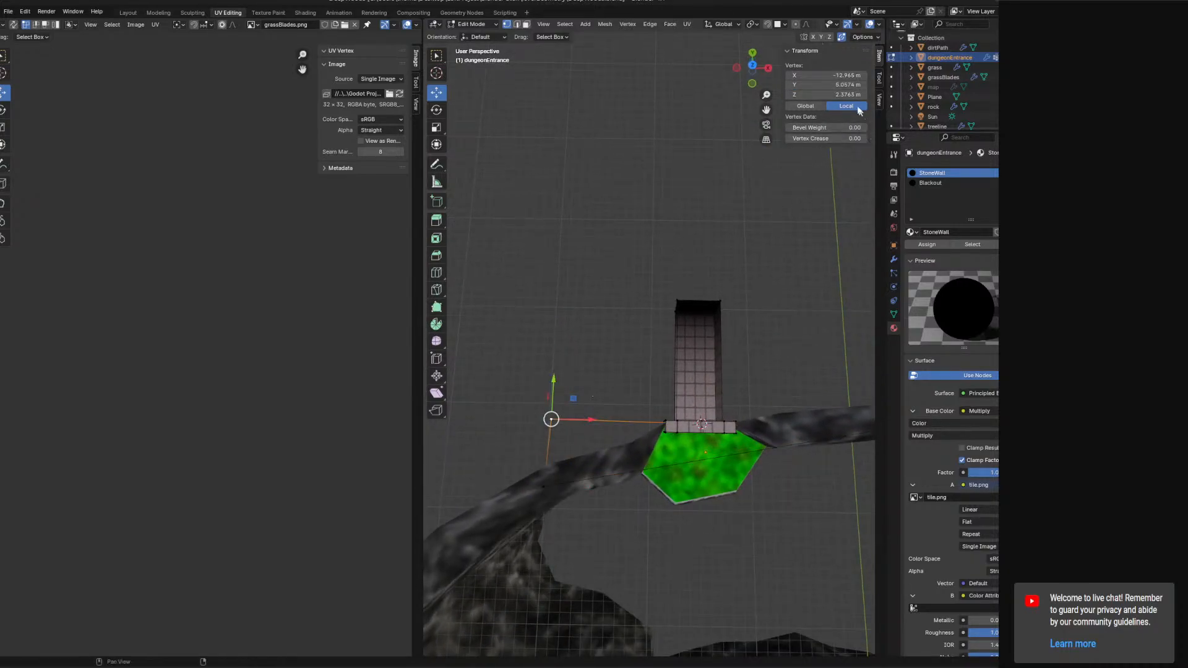
{"action": "left_click", "coordinate": [843, 86]}
{"action": "type", "text": "0"}
{"action": "key", "text": "Return"}
Select the entrance faces, grow the selection three times and rotate them -10° in top view.
{"action": "middle_click_drag", "start_coordinate": [715, 394], "coordinate": [695, 385]}
{"action": "left_click", "coordinate": [690, 414]}
{"action": "key", "text": "ctrl+KP_Add"}
{"action": "key", "text": "ctrl+KP_Add"}
{"action": "key", "text": "ctrl+KP_Add"}
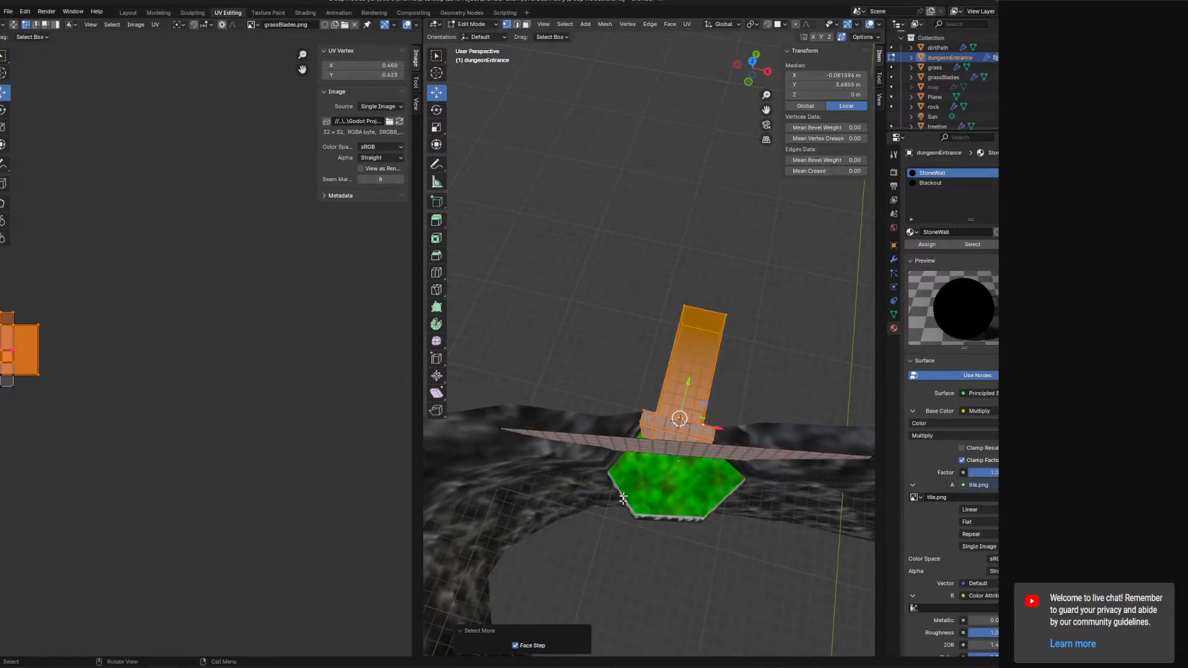
{"action": "key", "text": "KP_7"}
{"action": "key", "text": "r"}
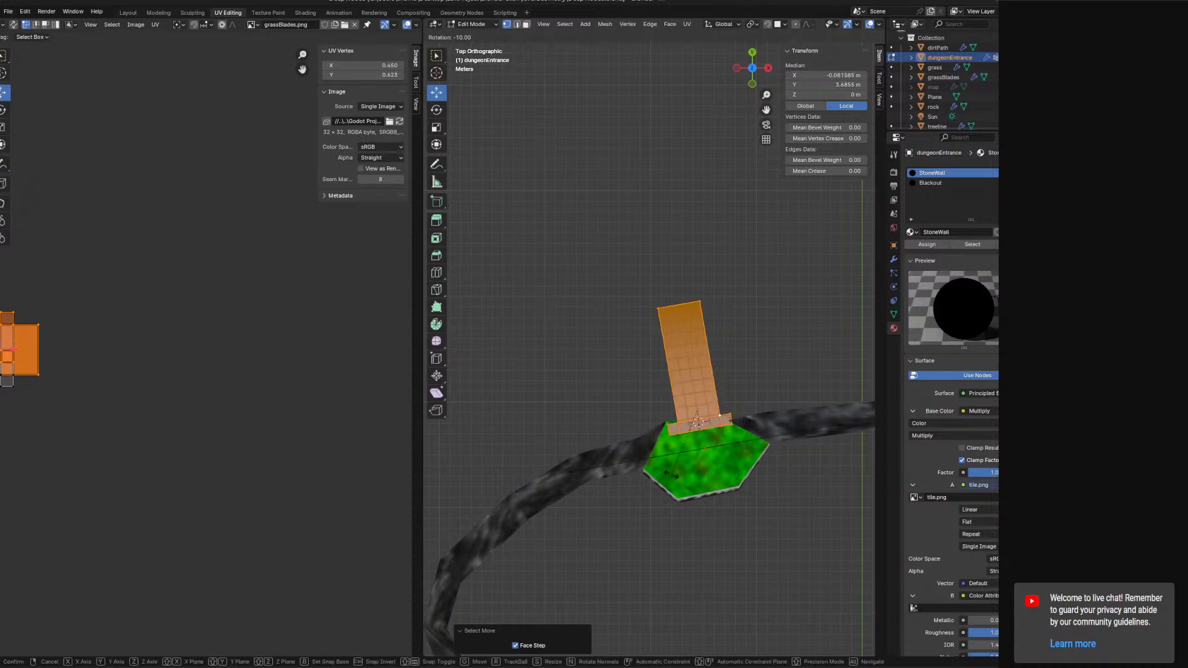
{"action": "left_click", "coordinate": [672, 474]}
Select the slab's corner vertex beside the entrance and set its Z to 2.5 m.
{"action": "left_click_drag", "start_coordinate": [718, 387], "coordinate": [723, 419]}
{"action": "middle_click_drag", "start_coordinate": [723, 419], "coordinate": [744, 353]}
{"action": "scroll", "coordinate": [716, 355], "scroll_direction": "up", "scroll_amount": 3}
{"action": "left_click", "coordinate": [596, 259]}
{"action": "middle_click_drag", "start_coordinate": [596, 258], "coordinate": [648, 262]}
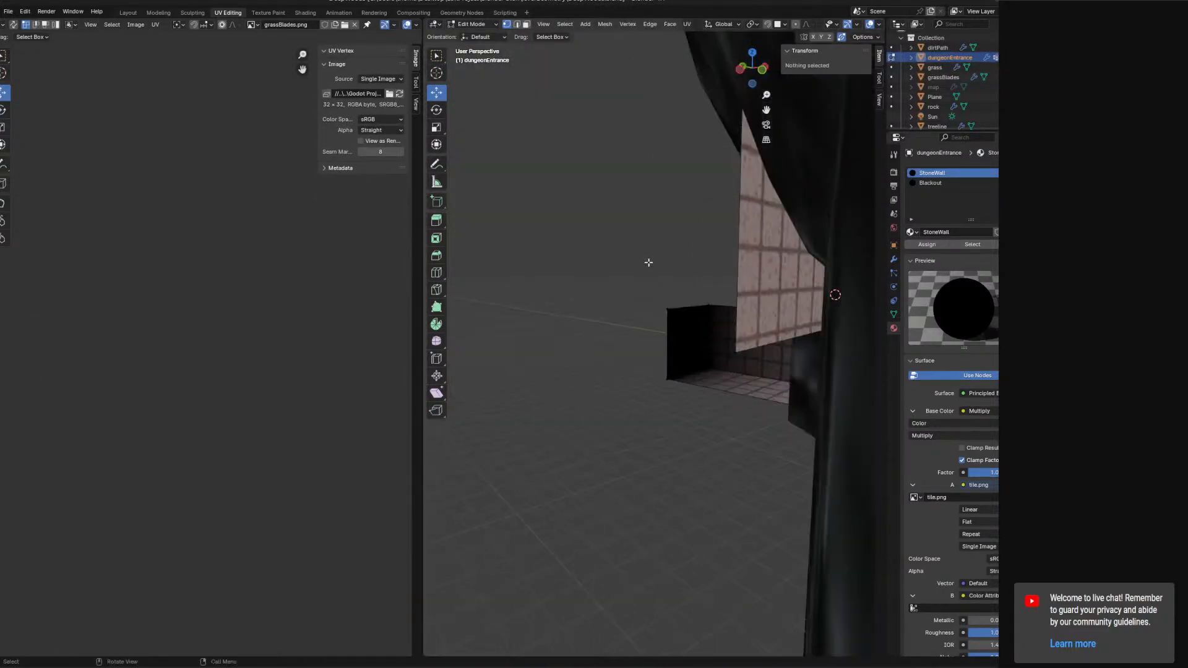
{"action": "left_click", "coordinate": [725, 343]}
{"action": "left_click_drag", "start_coordinate": [739, 309], "coordinate": [735, 348]}
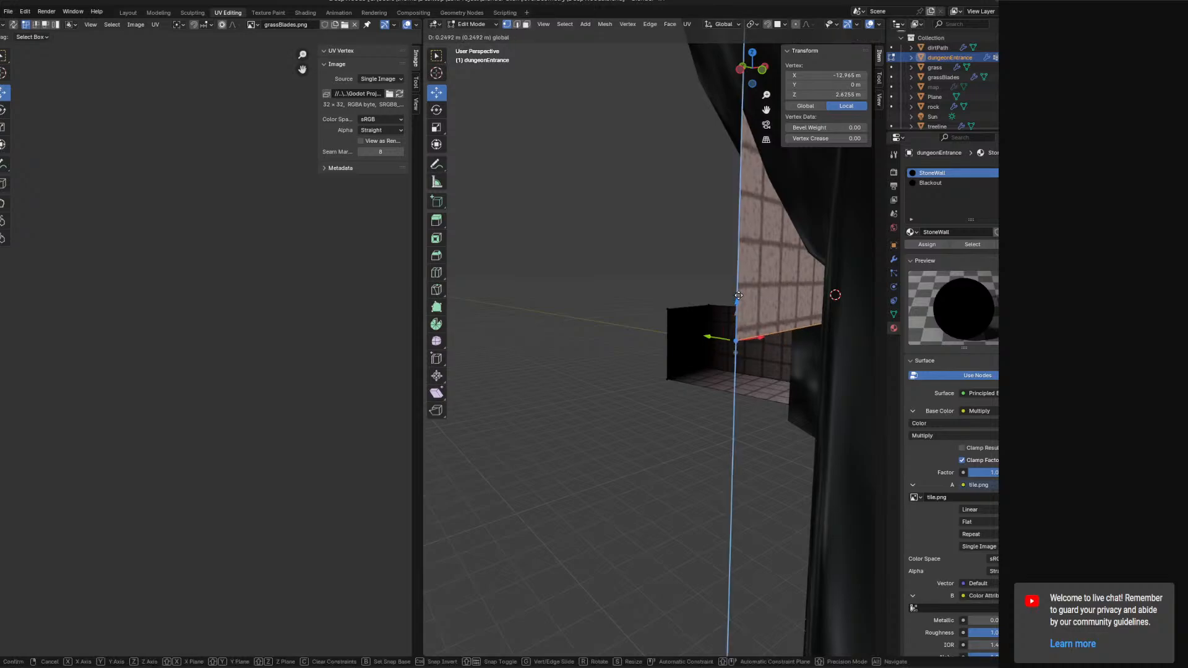
{"action": "right_click", "coordinate": [735, 348]}
{"action": "left_click", "coordinate": [831, 95]}
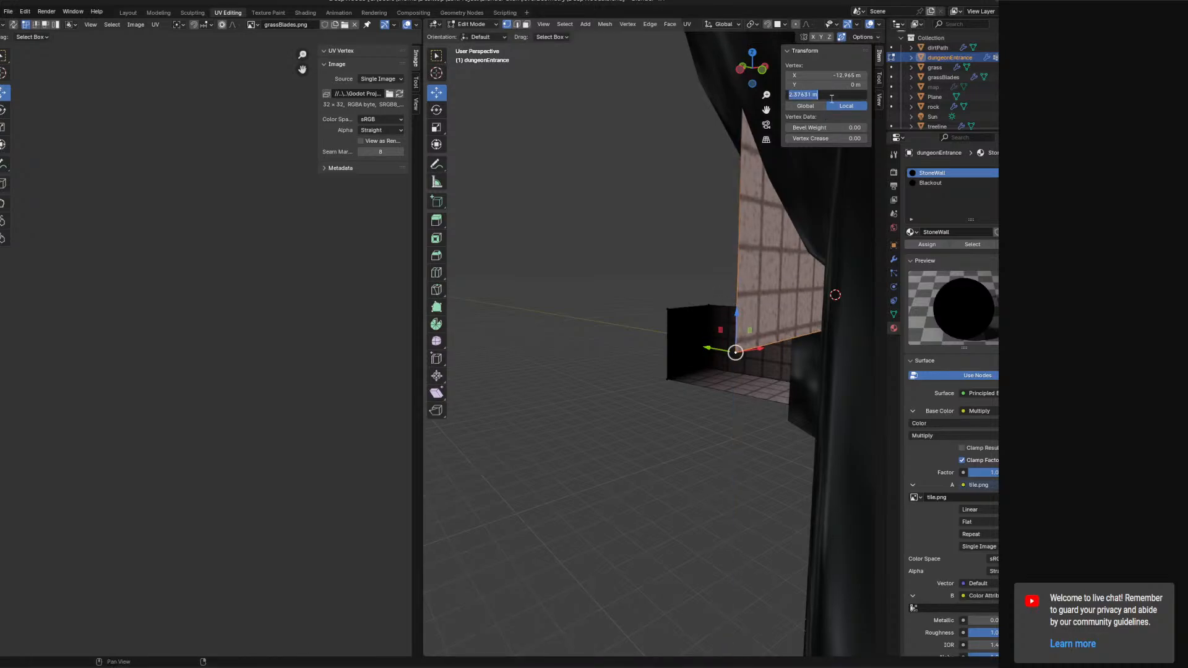
{"action": "type", "text": "2.5"}
{"action": "key", "text": "Return"}
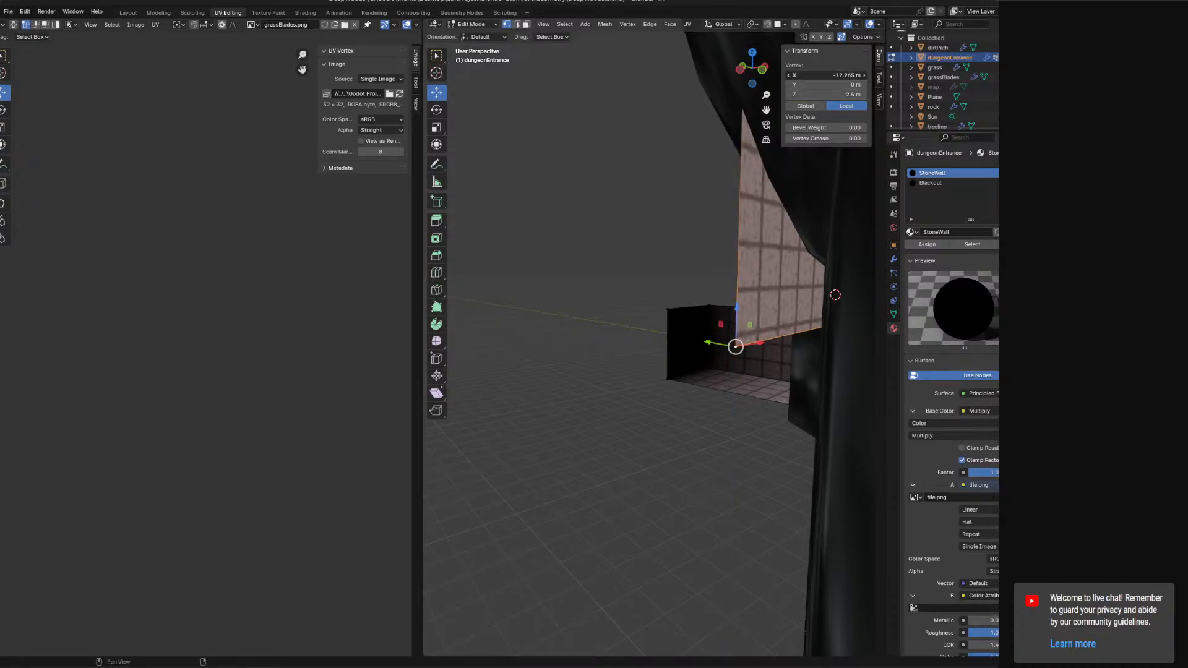
Set the same corner vertex's X coordinate to -13 m.
{"action": "left_click", "coordinate": [835, 72]}
{"action": "type", "text": "-13"}
{"action": "key", "text": "Return"}
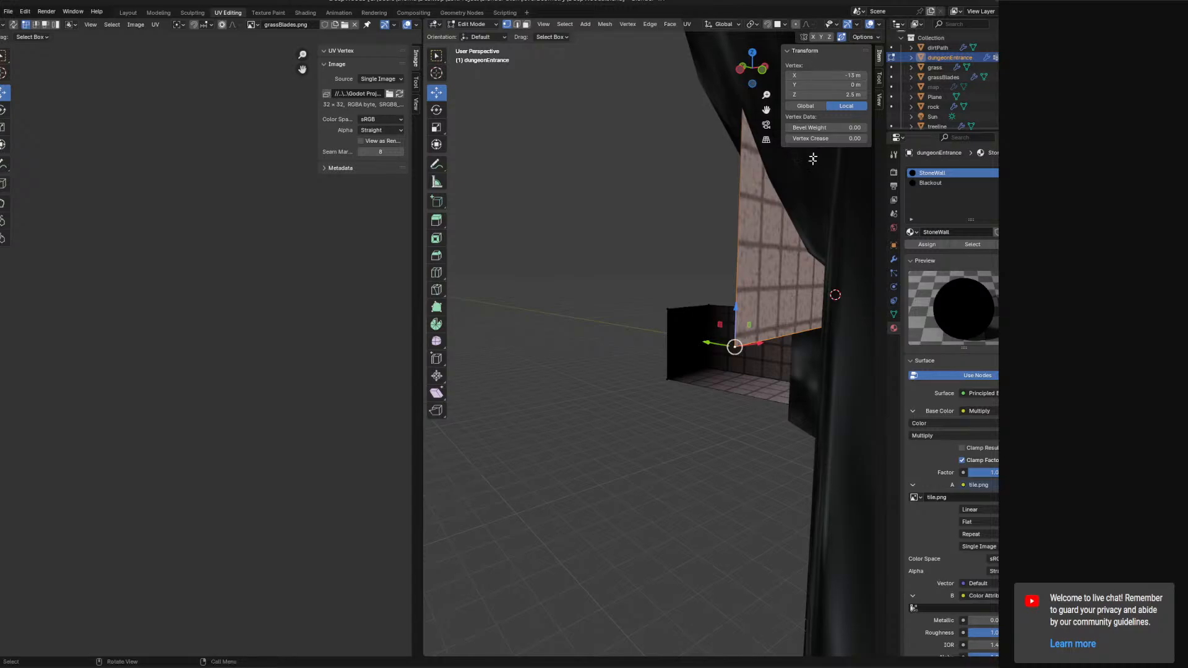
Select the upper vertex at the slab's far end and set its X to -13 m and Z to 8 m.
{"action": "left_click", "coordinate": [713, 189]}
{"action": "middle_click_drag", "start_coordinate": [713, 189], "coordinate": [711, 194]}
{"action": "left_click", "coordinate": [655, 154]}
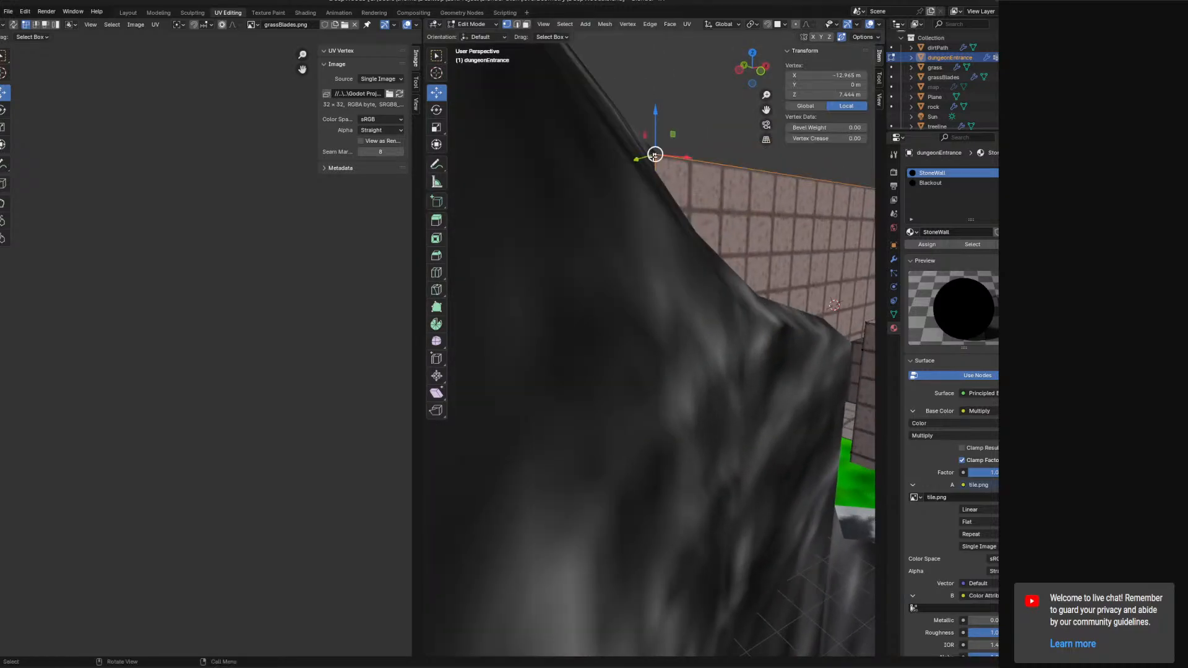
{"action": "left_click", "coordinate": [812, 76]}
{"action": "type", "text": "-13"}
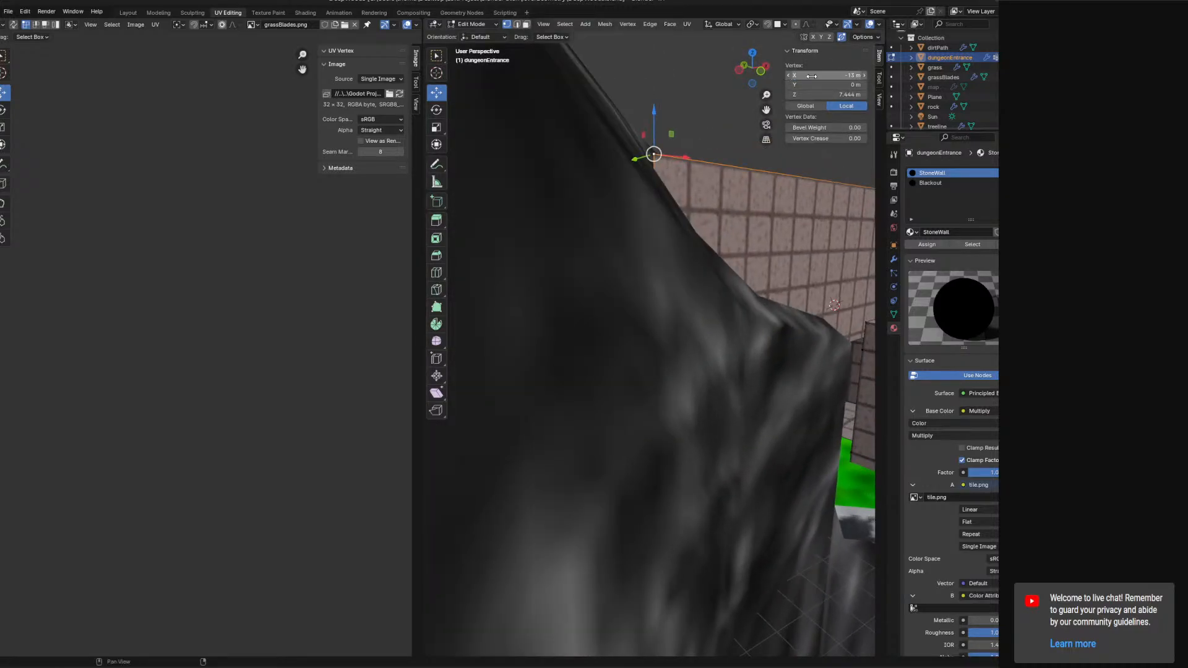
{"action": "key", "text": "Return"}
{"action": "left_click", "coordinate": [843, 93]}
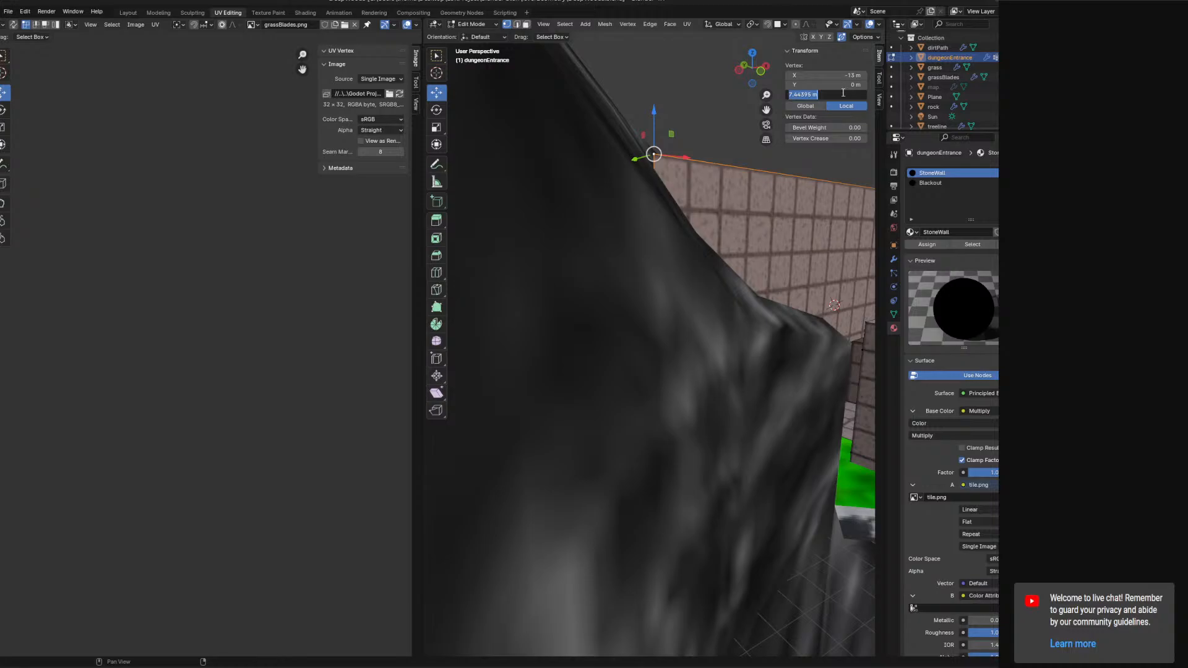
{"action": "type", "text": "8"}
{"action": "key", "text": "Return"}
Select the upper vertex at the slab's near end and set its Z to 8 m.
{"action": "middle_click_drag", "start_coordinate": [818, 201], "coordinate": [707, 283]}
{"action": "left_click", "coordinate": [707, 285]}
{"action": "left_click", "coordinate": [835, 94]}
{"action": "type", "text": "8"}
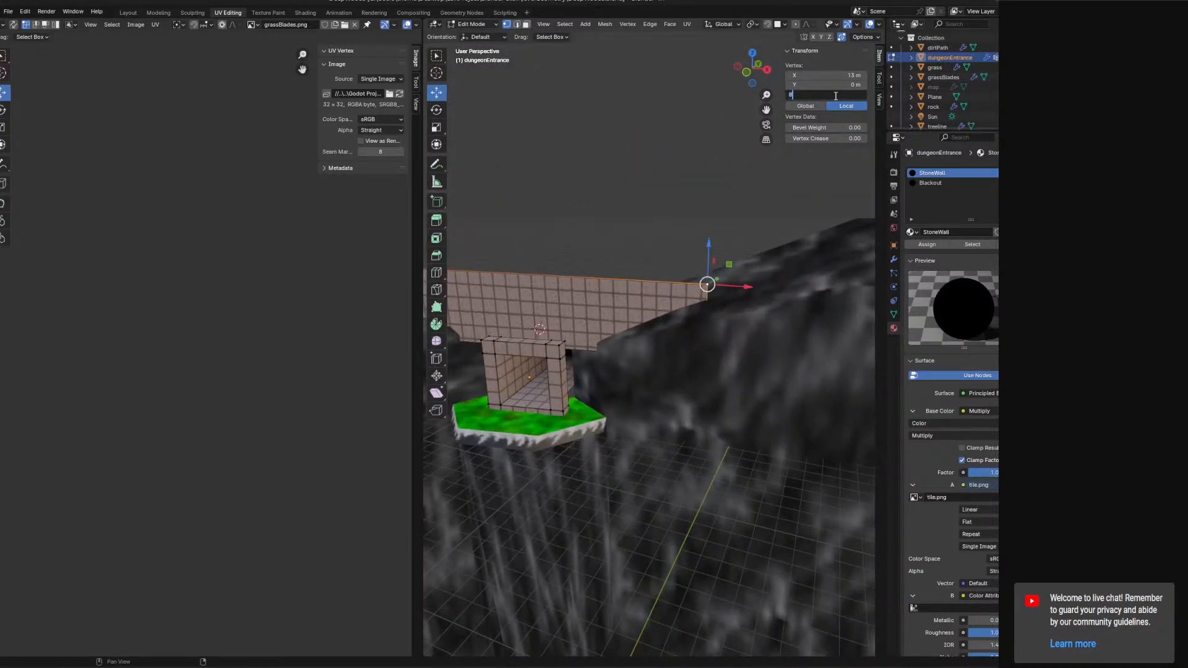
{"action": "key", "text": "Return"}
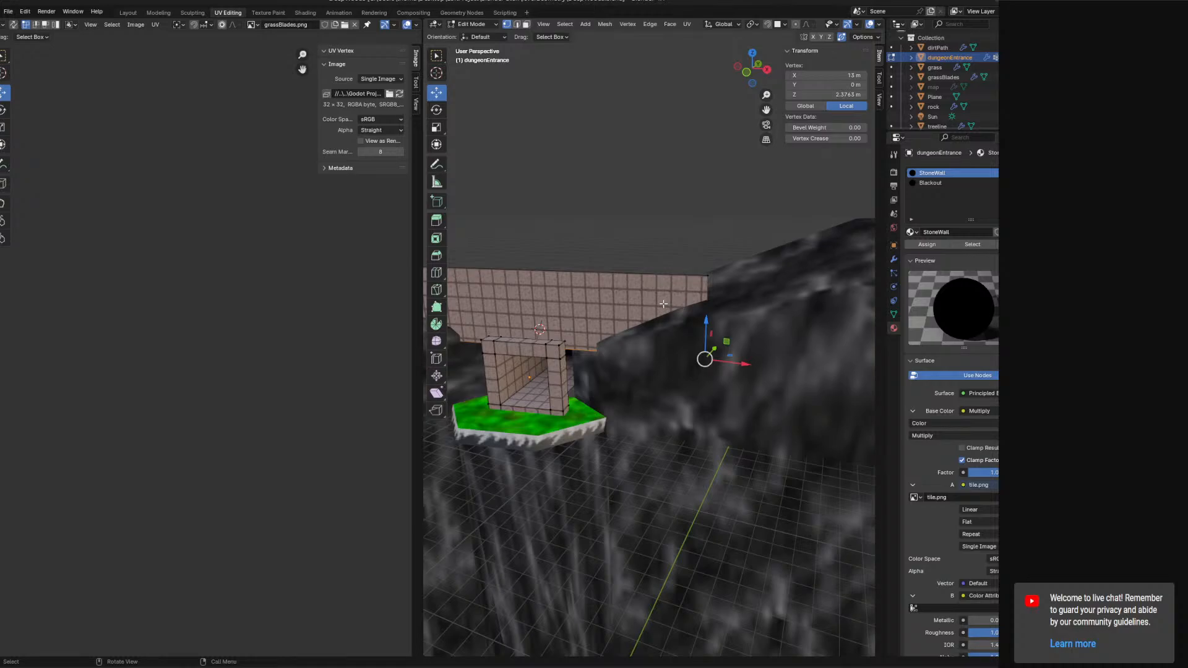
Select the lower vertex at the slab's near end and set its Z to 2.5 m.
{"action": "middle_click_drag", "start_coordinate": [663, 304], "coordinate": [713, 370]}
{"action": "left_click", "coordinate": [559, 351]}
{"action": "middle_click_drag", "start_coordinate": [559, 350], "coordinate": [343, 357], "text": "shift"}
{"action": "left_click", "coordinate": [723, 341]}
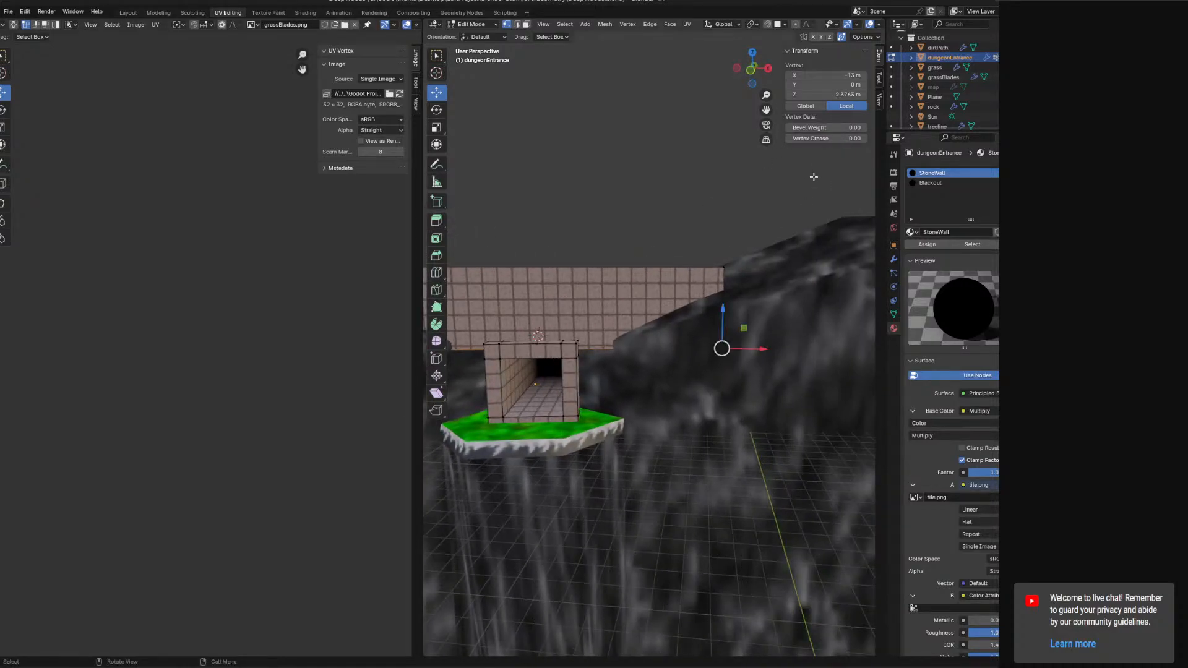
{"action": "left_click", "coordinate": [832, 94]}
{"action": "type", "text": "2.5"}
{"action": "key", "text": "Return"}
Unwrap the slab's faces in face select mode.
{"action": "left_click", "coordinate": [526, 24], "text": "ctrl"}
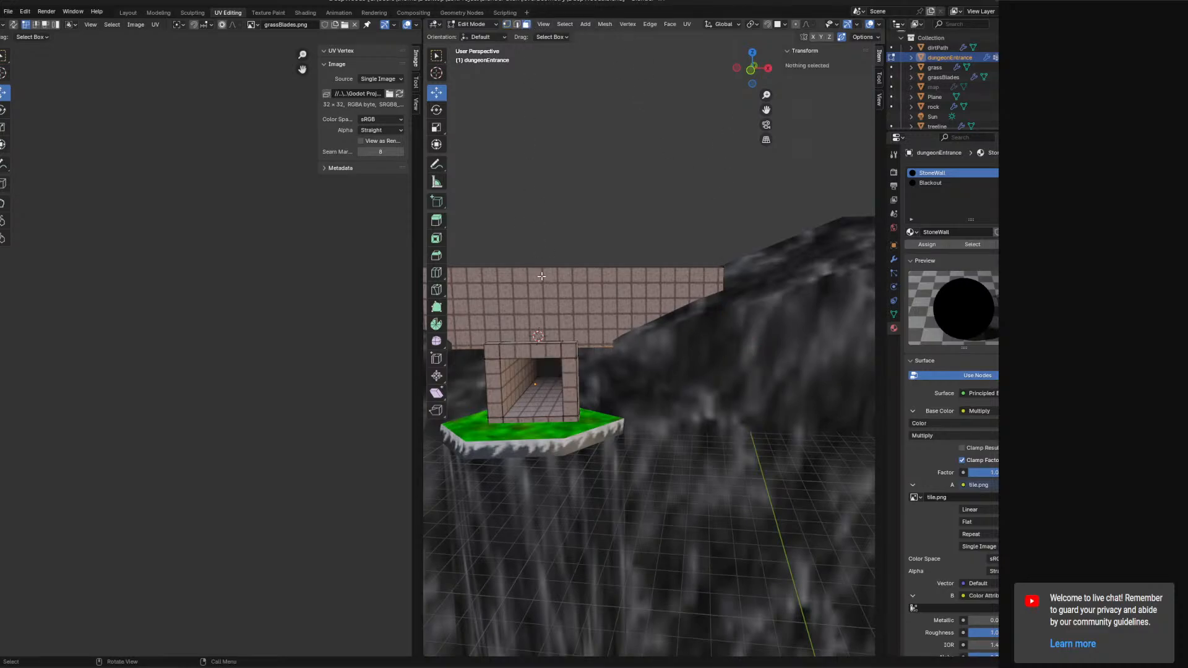
{"action": "left_click", "coordinate": [687, 24]}
{"action": "left_click", "coordinate": [709, 41]}
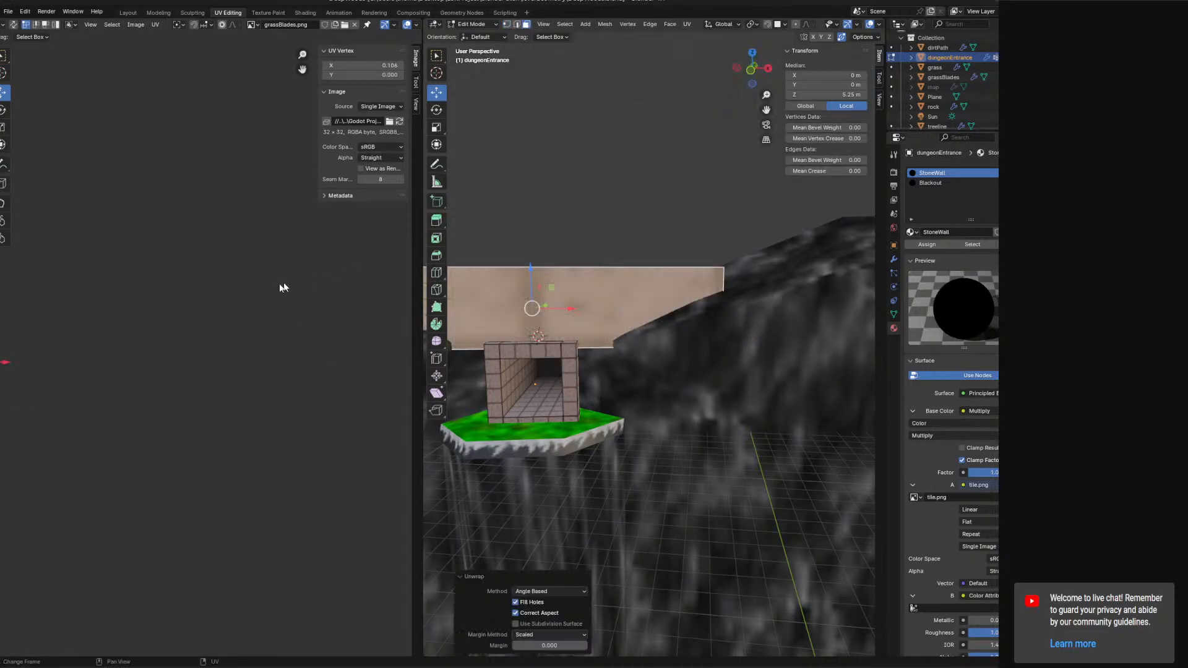
Rotate the slab's UV island 90° in the UV editor.
{"action": "scroll", "coordinate": [186, 343], "scroll_direction": "up", "scroll_amount": 5}
{"action": "middle_click_drag", "start_coordinate": [203, 348], "coordinate": [286, 349]}
{"action": "key", "text": "r"}
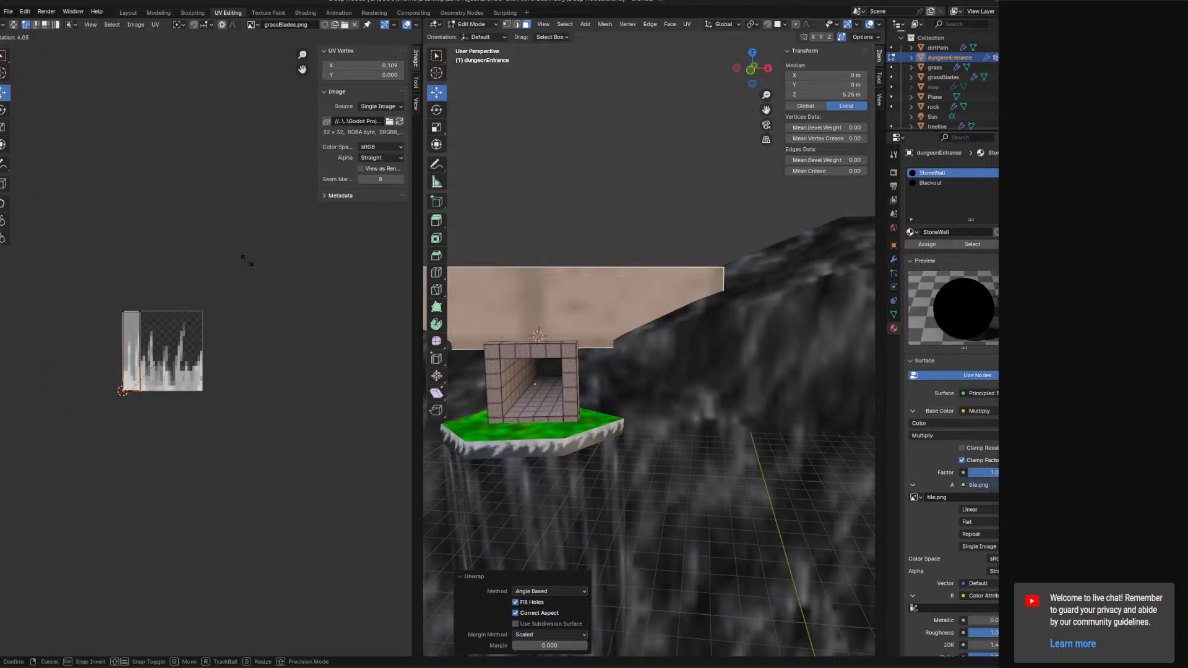
{"action": "key", "text": "Escape"}
{"action": "key", "text": "r"}
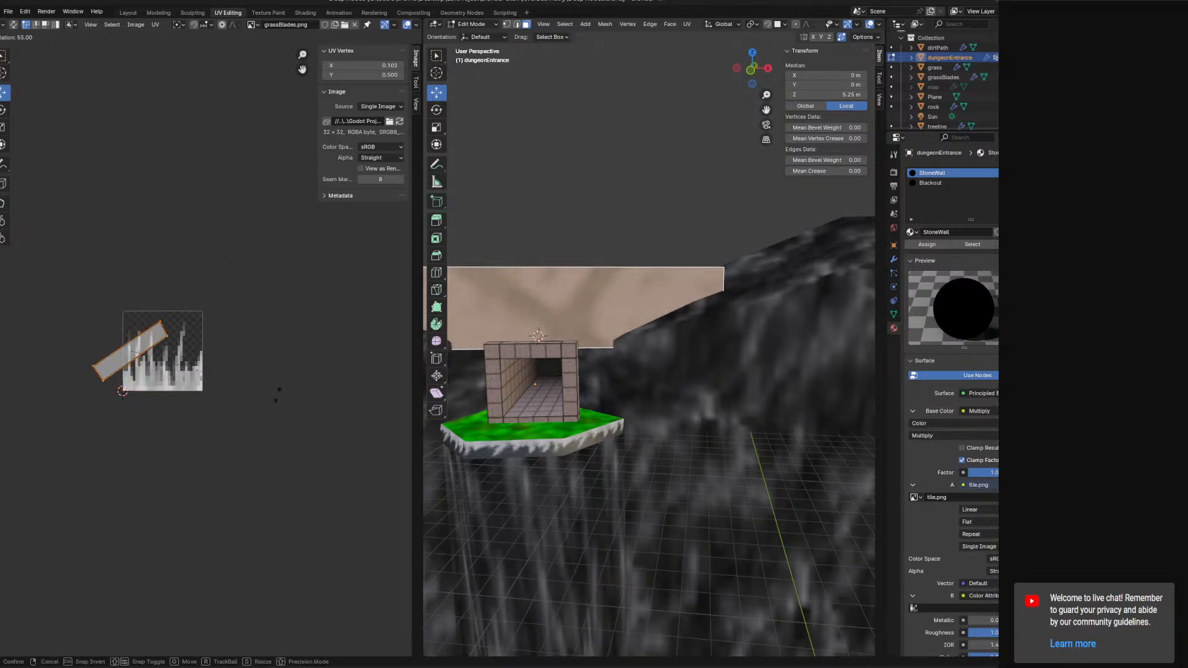
{"action": "left_click", "coordinate": [139, 359]}
Move the UV island over the image and scale it up 9.6 times.
{"action": "key", "text": "g"}
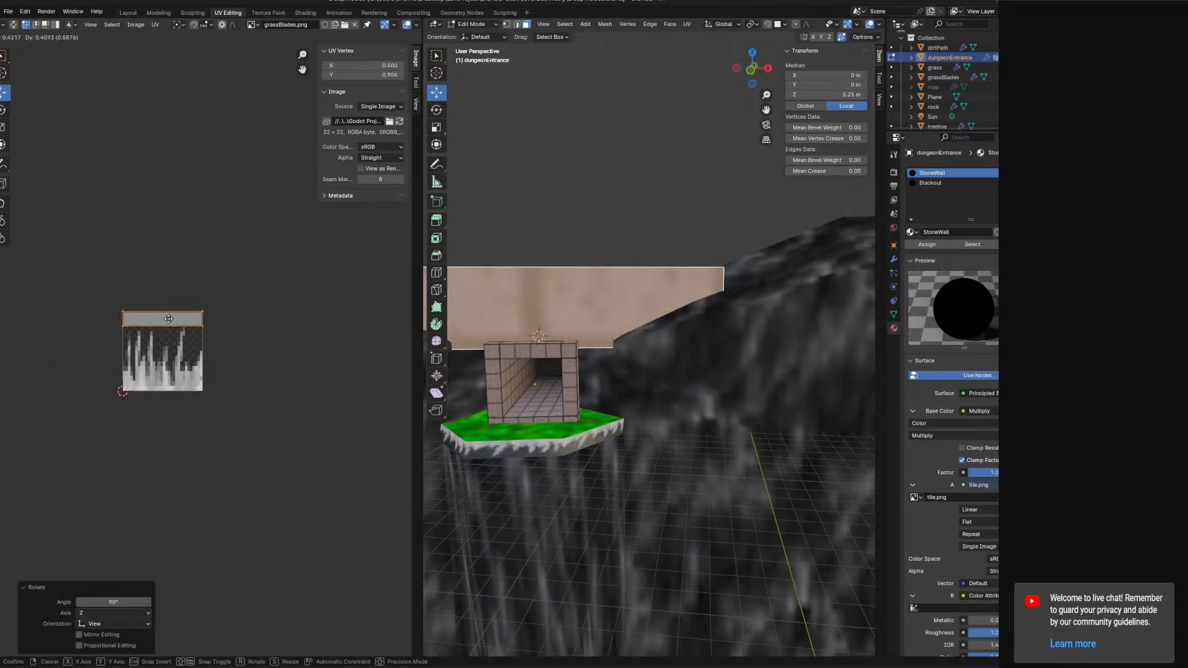
{"action": "left_click", "coordinate": [168, 319]}
{"action": "key", "text": "s"}
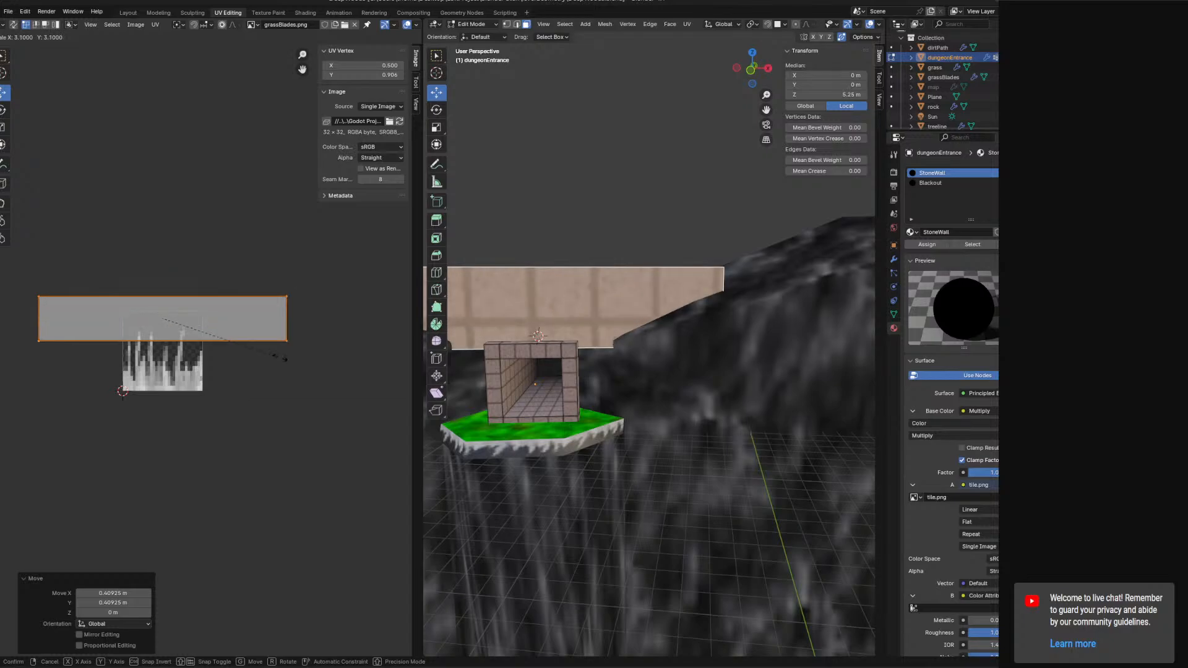
{"action": "left_click", "coordinate": [96, 432]}
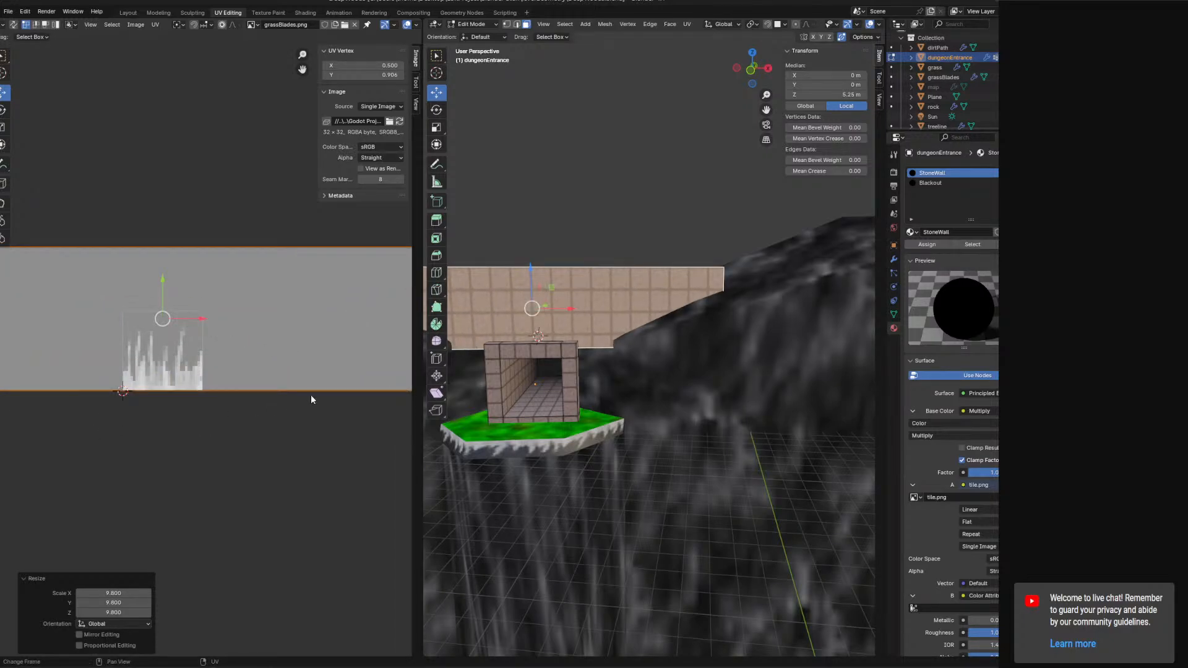
Scale the UV island by a further factor of 1.5.
{"action": "scroll", "coordinate": [661, 387], "scroll_direction": "up", "scroll_amount": 5}
{"action": "scroll", "coordinate": [662, 387], "scroll_direction": "up", "scroll_amount": 2}
{"action": "key", "text": "s"}
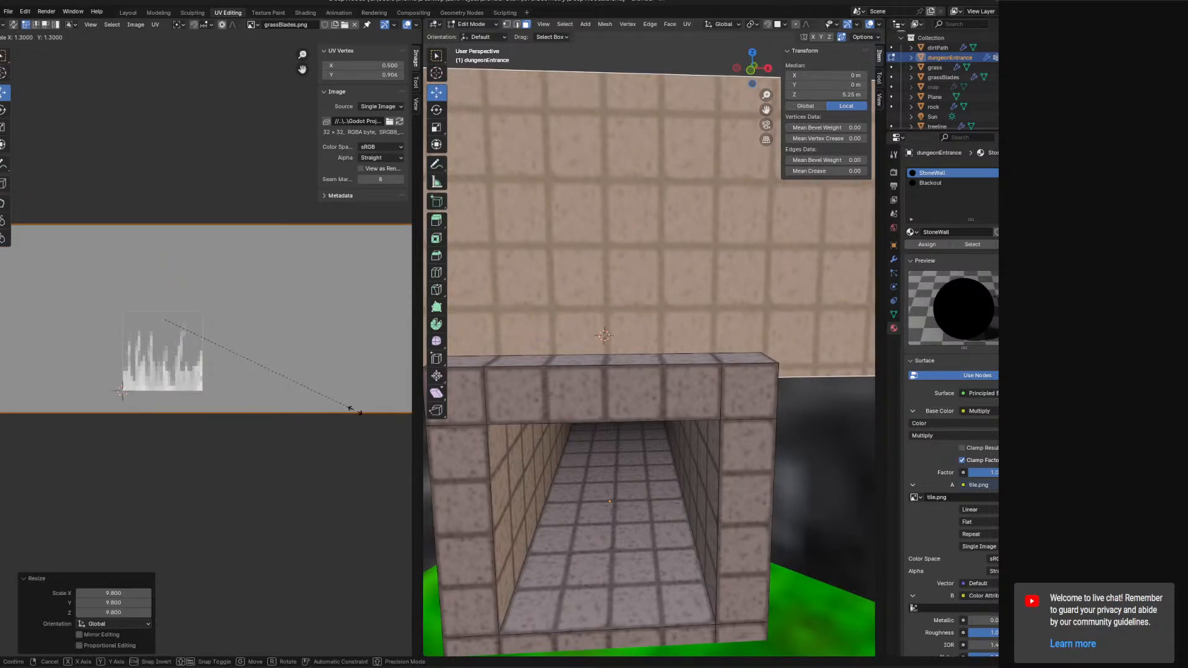
{"action": "left_click", "coordinate": [356, 412]}
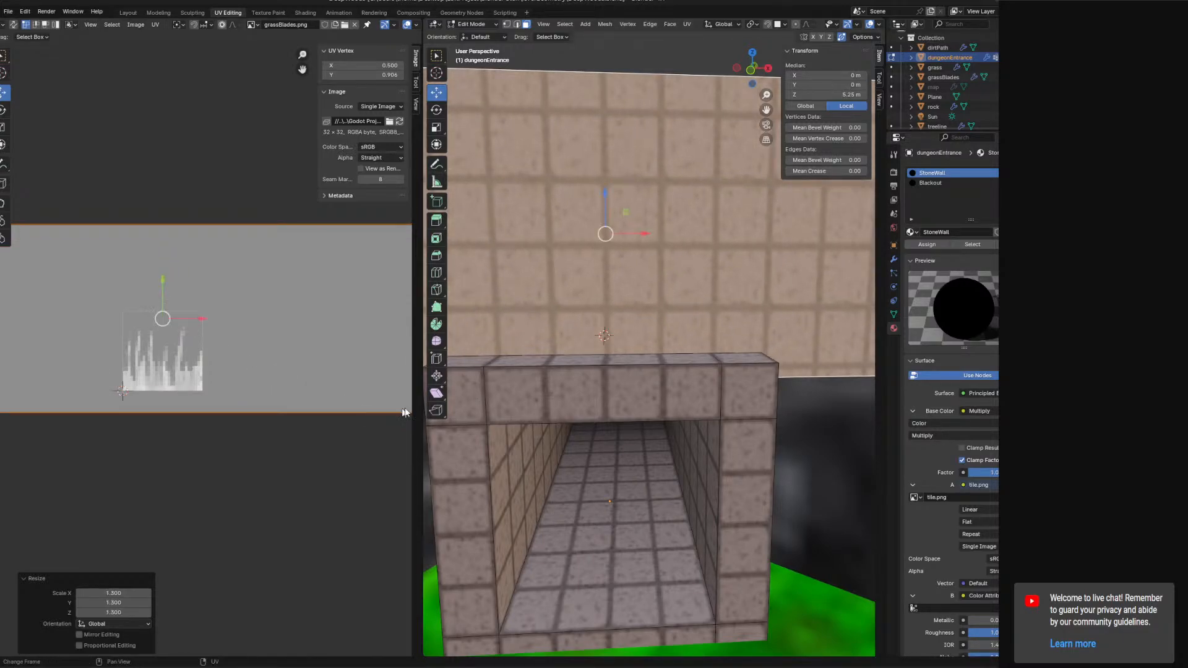
Move the UV island along Y by about -1.22.
{"action": "mouse_move", "coordinate": [644, 371]}
{"action": "middle_mouse_down"}
{"action": "mouse_move", "coordinate": [663, 386]}
{"action": "mouse_move", "coordinate": [650, 393]}
{"action": "middle_mouse_up"}
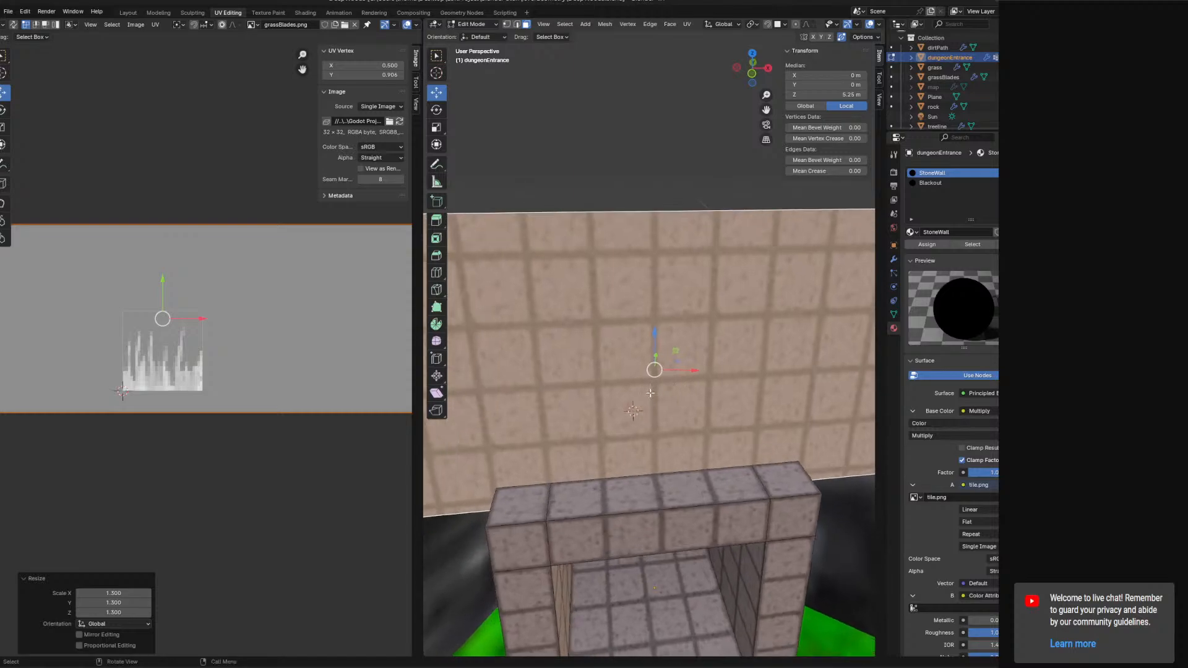
{"action": "key", "text": "g"}
{"action": "key", "text": "y"}
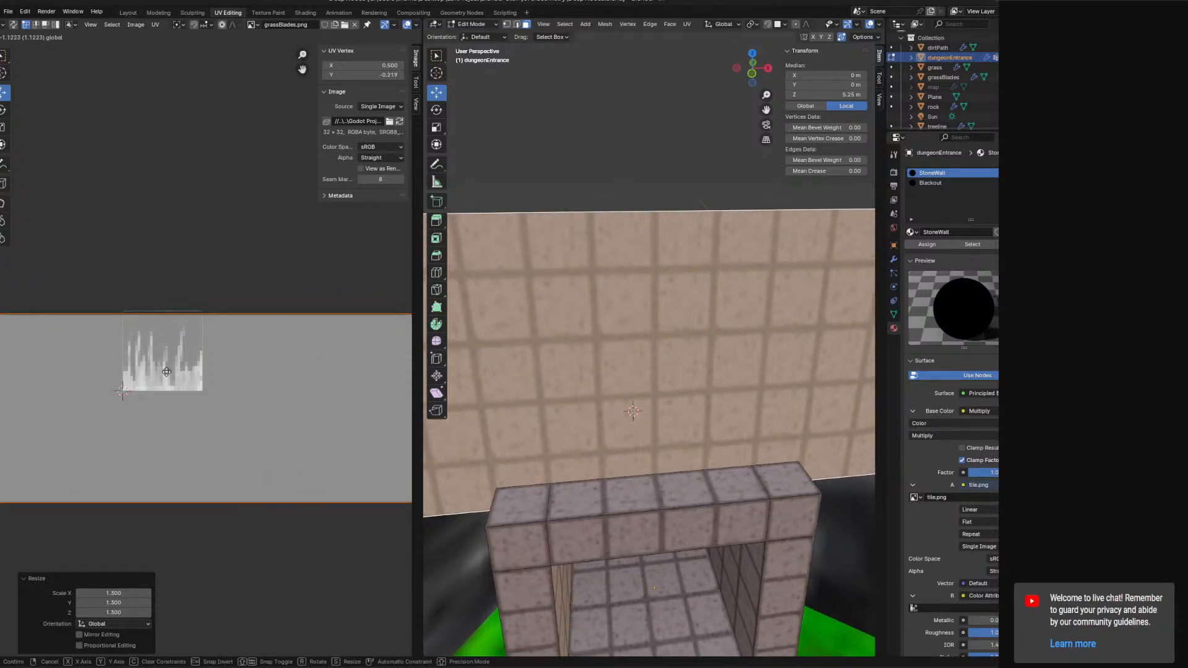
{"action": "left_click", "coordinate": [166, 379]}
Select the top-right UV vertex and set its X to 7 and Y to 1.
{"action": "mouse_move", "coordinate": [544, 403]}
{"action": "middle_mouse_down"}
{"action": "mouse_move", "coordinate": [572, 396]}
{"action": "mouse_move", "coordinate": [537, 395]}
{"action": "middle_mouse_up"}
{"action": "middle_click_drag", "start_coordinate": [477, 443], "coordinate": [526, 442]}
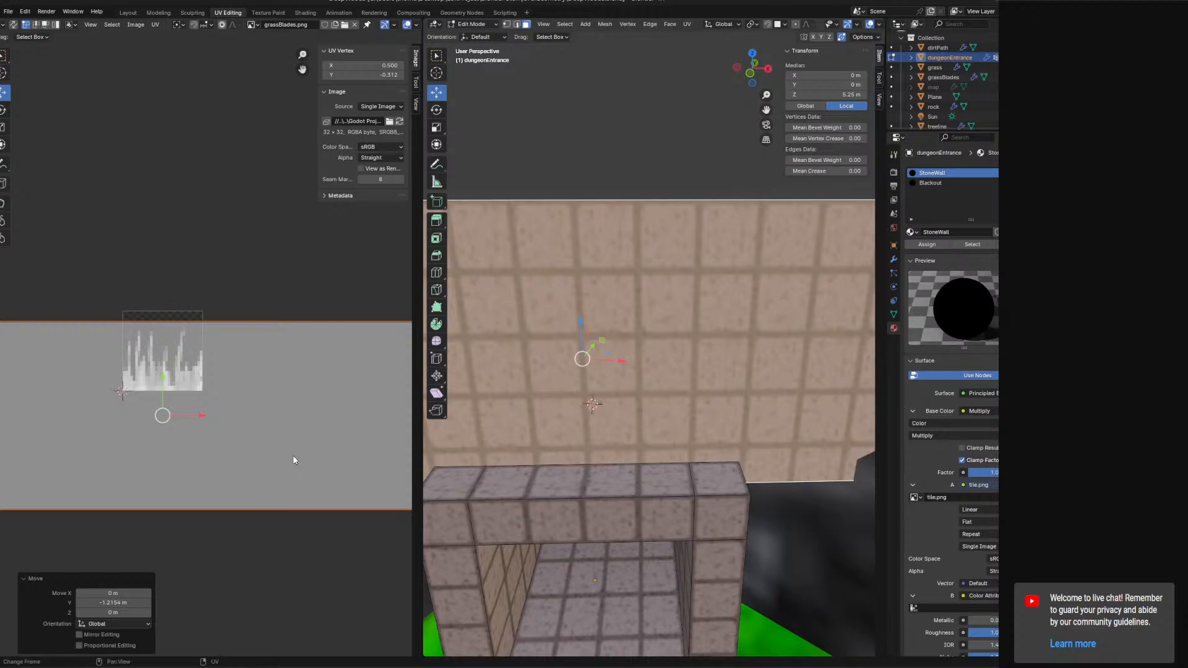
{"action": "scroll", "coordinate": [303, 470], "scroll_direction": "down", "scroll_amount": 4}
{"action": "left_click", "coordinate": [389, 339]}
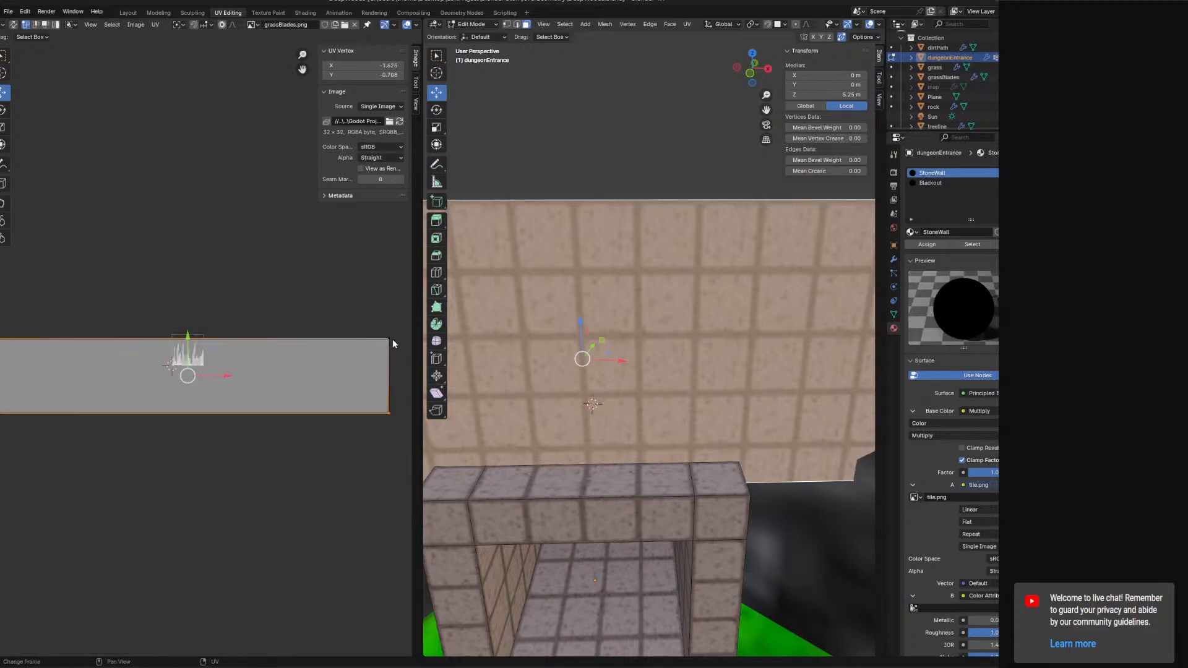
{"action": "left_click", "coordinate": [374, 65]}
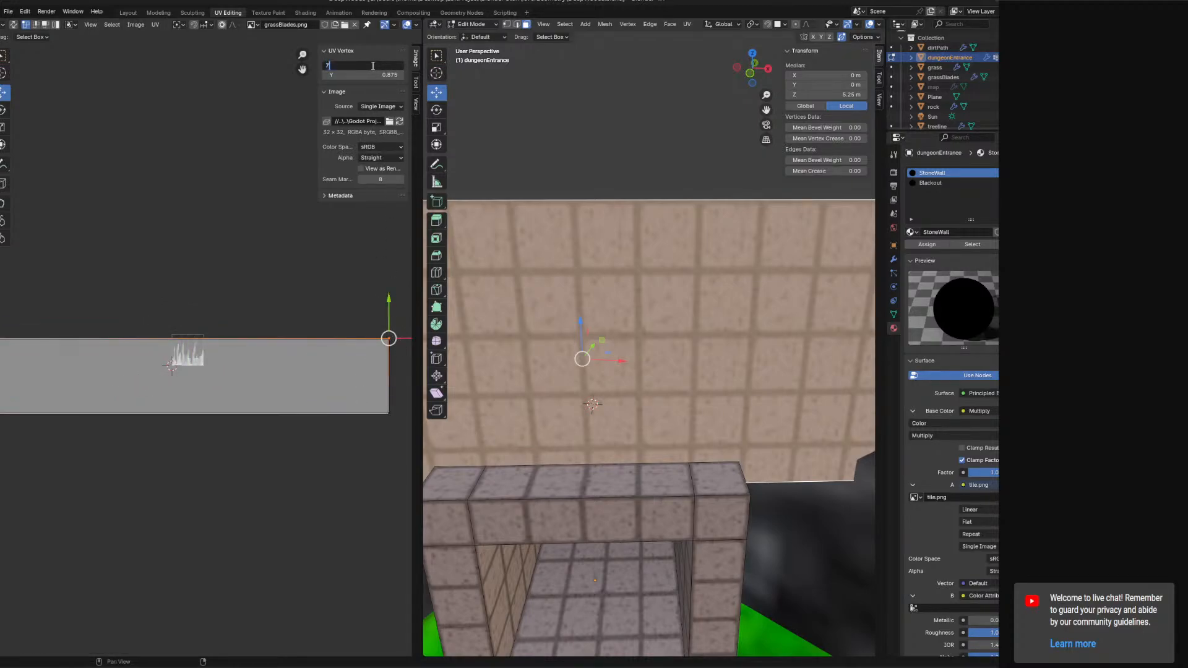
{"action": "type", "text": "7"}
{"action": "key", "text": "Return"}
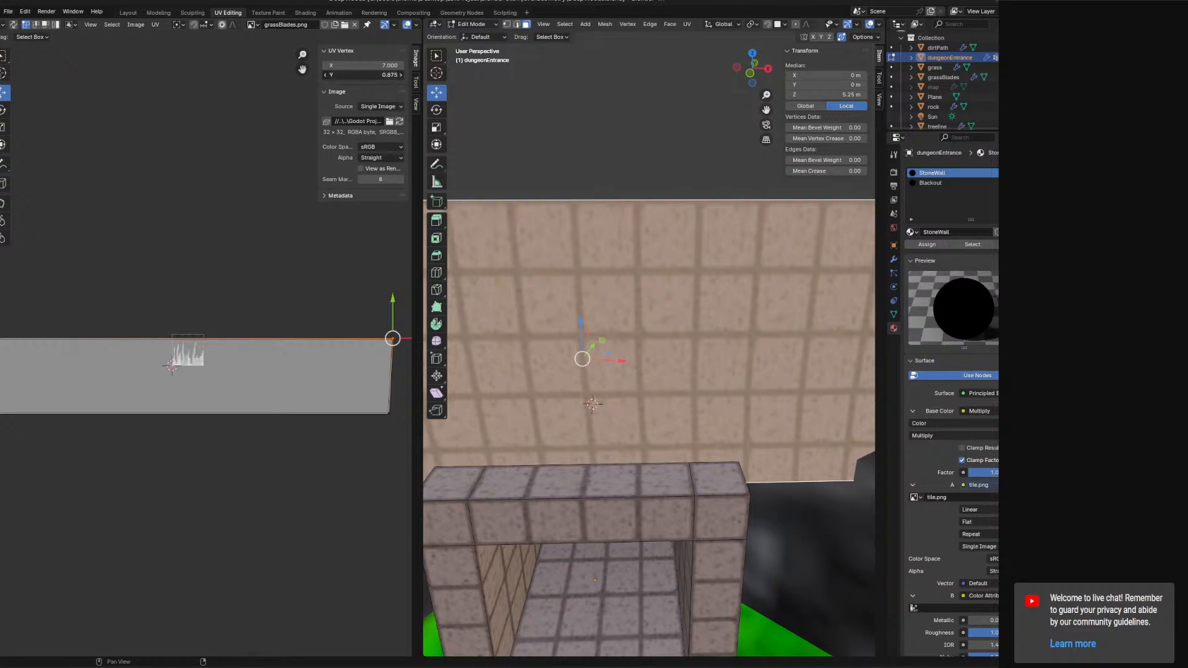
{"action": "left_click", "coordinate": [367, 76]}
{"action": "key", "text": "Return"}
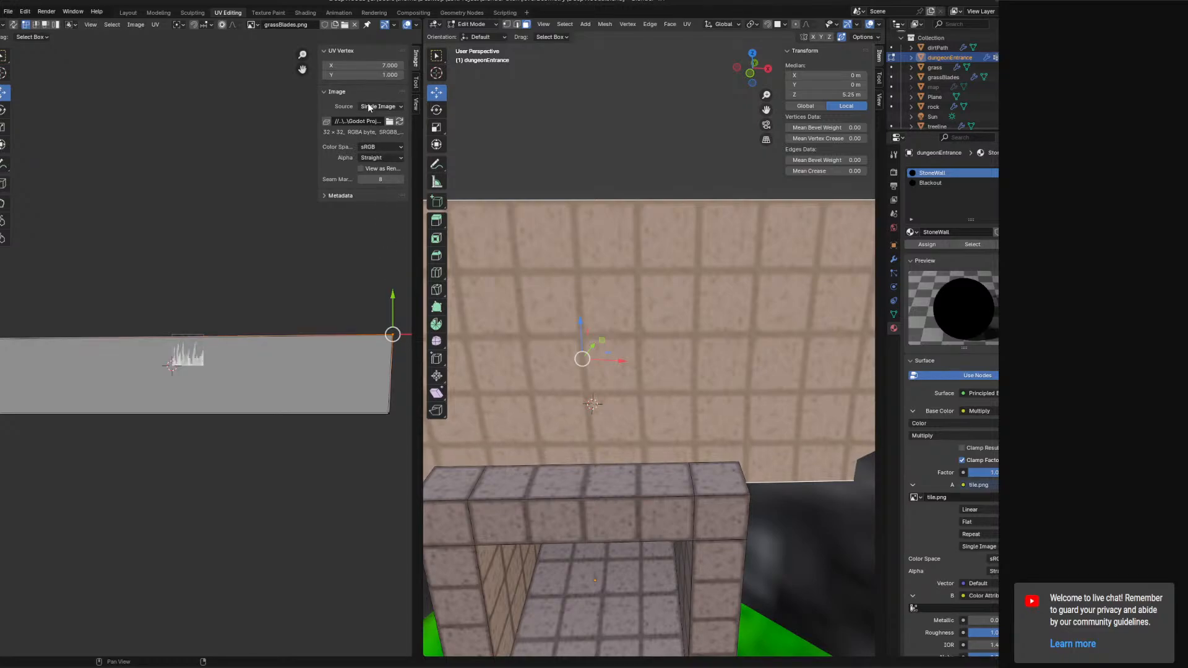
Select the top-left UV vertex and set its Y to 1 and X to -6.
{"action": "middle_click_drag", "start_coordinate": [230, 287], "coordinate": [335, 289]}
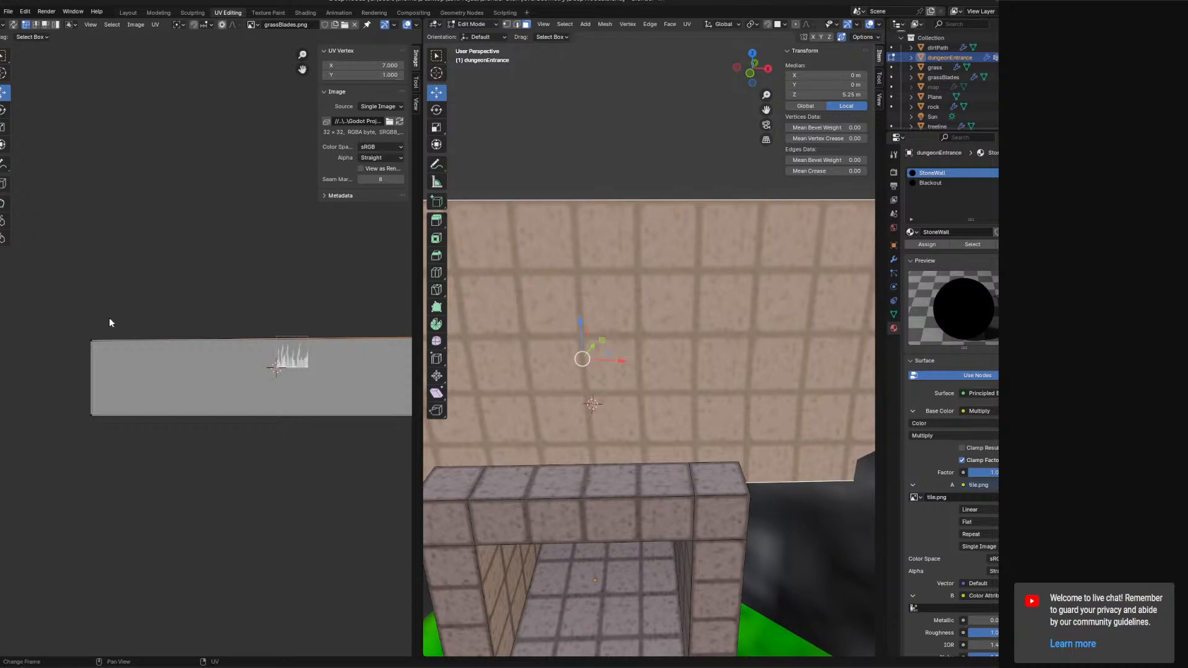
{"action": "left_click", "coordinate": [354, 76]}
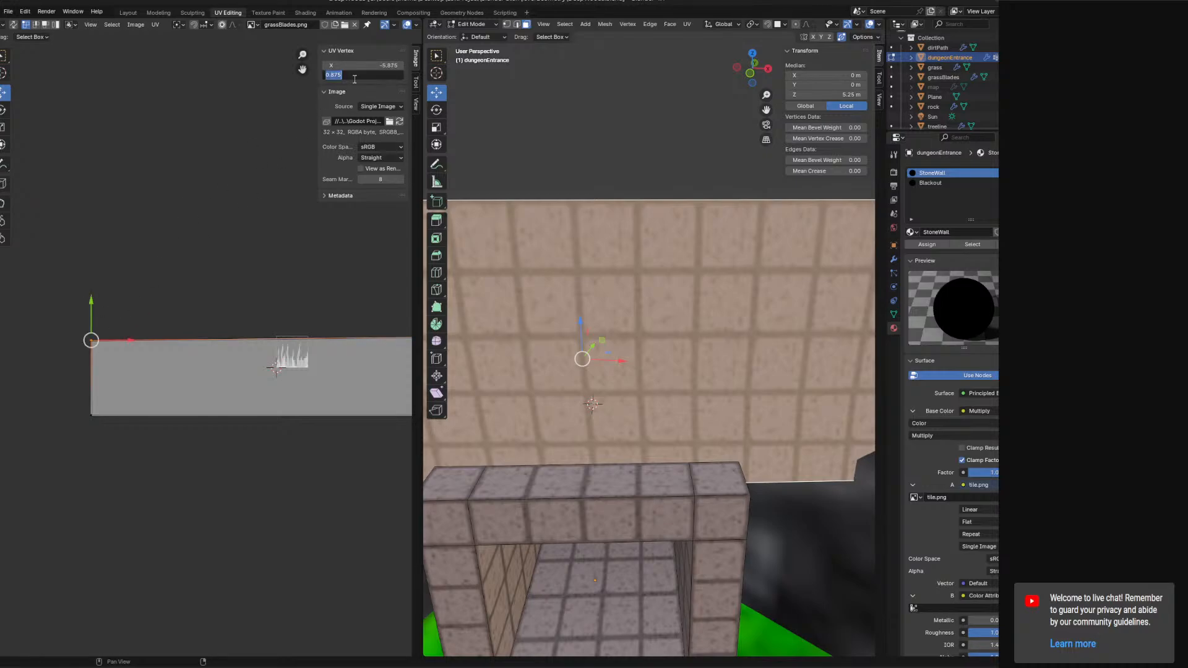
{"action": "type", "text": "1"}
{"action": "key", "text": "Return"}
{"action": "left_click", "coordinate": [361, 65]}
{"action": "type", "text": "-6"}
{"action": "key", "text": "Return"}
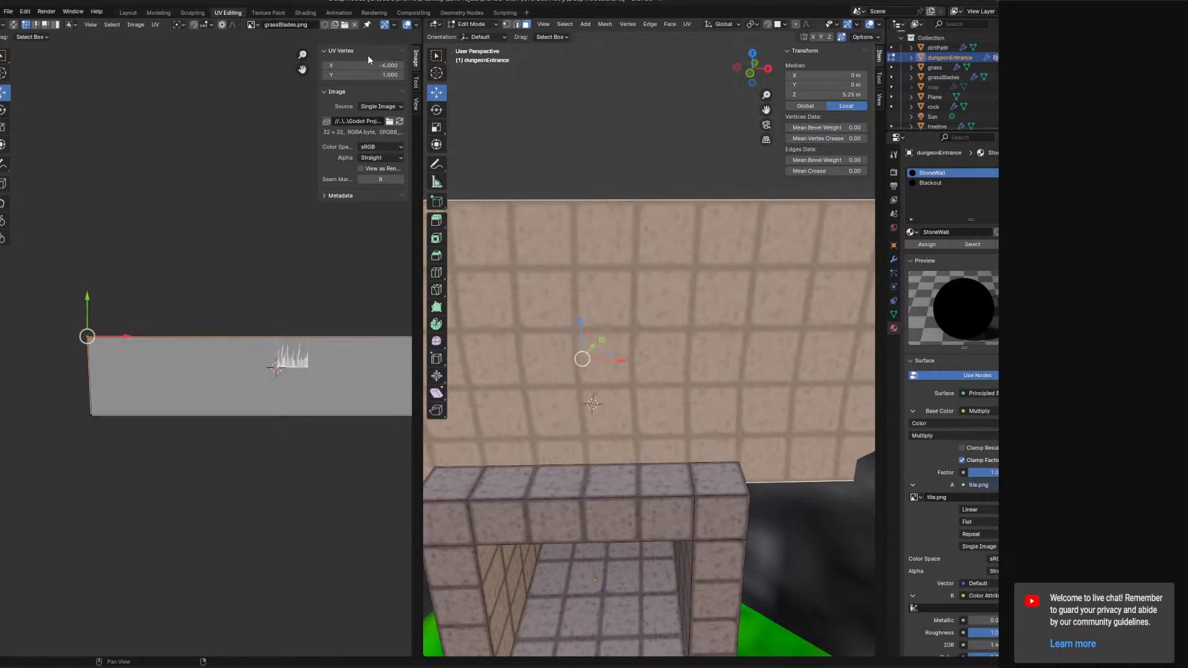
Set the top-right UV vertex's X to 6.
{"action": "middle_click_drag", "start_coordinate": [289, 312], "coordinate": [74, 318]}
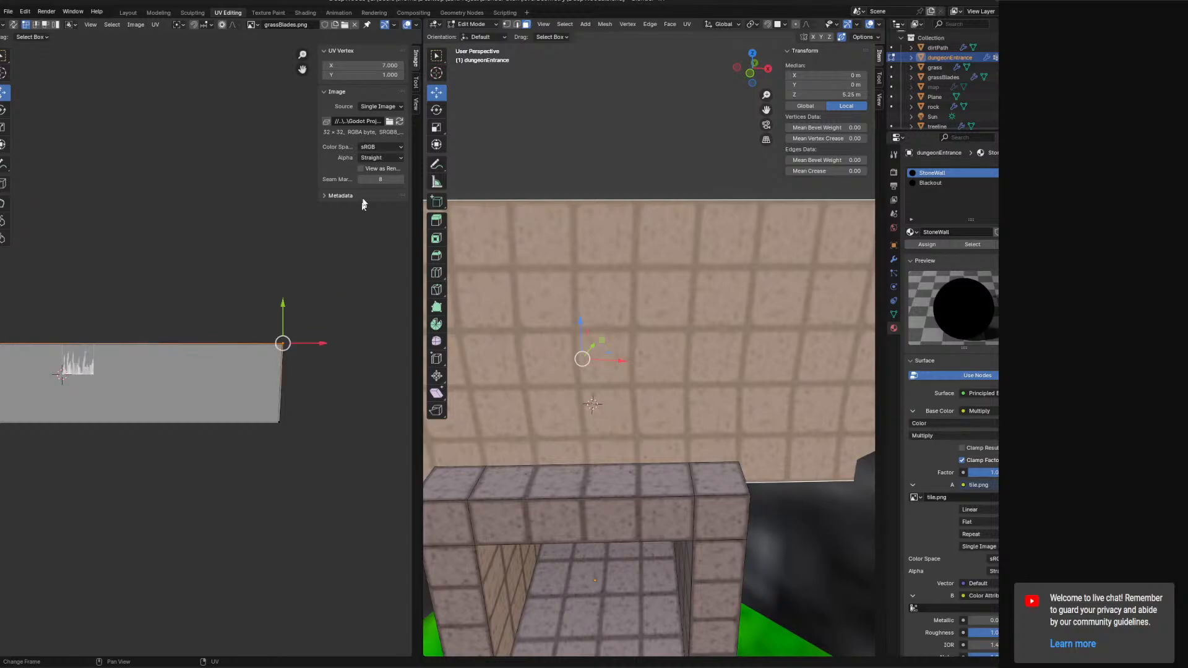
{"action": "left_click", "coordinate": [373, 65]}
{"action": "type", "text": "6"}
{"action": "key", "text": "Return"}
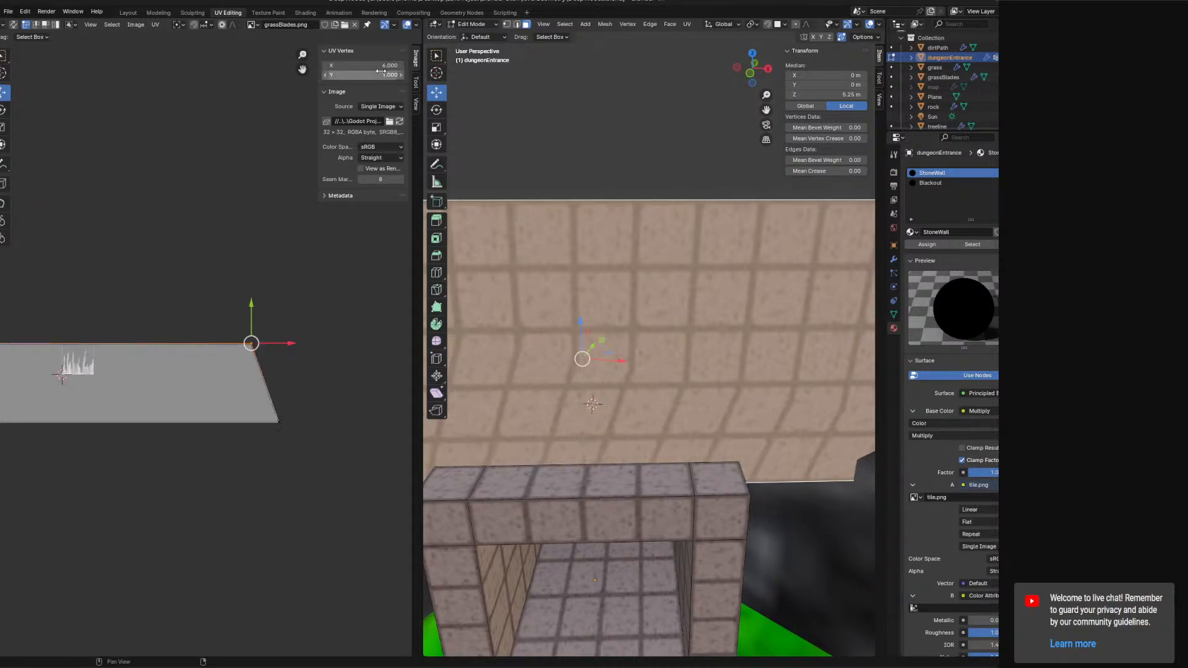
Select the bottom-right UV vertex and set its X to 6.
{"action": "left_click", "coordinate": [279, 422]}
{"action": "left_click", "coordinate": [381, 66]}
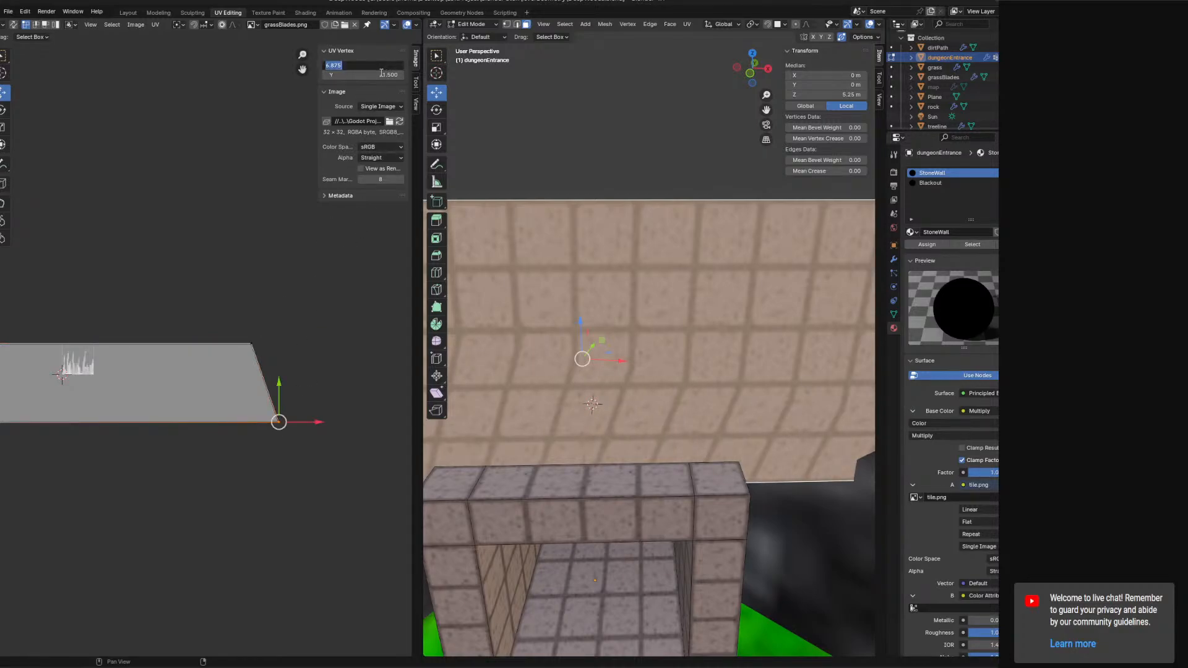
{"action": "type", "text": "6"}
{"action": "key", "text": "Return"}
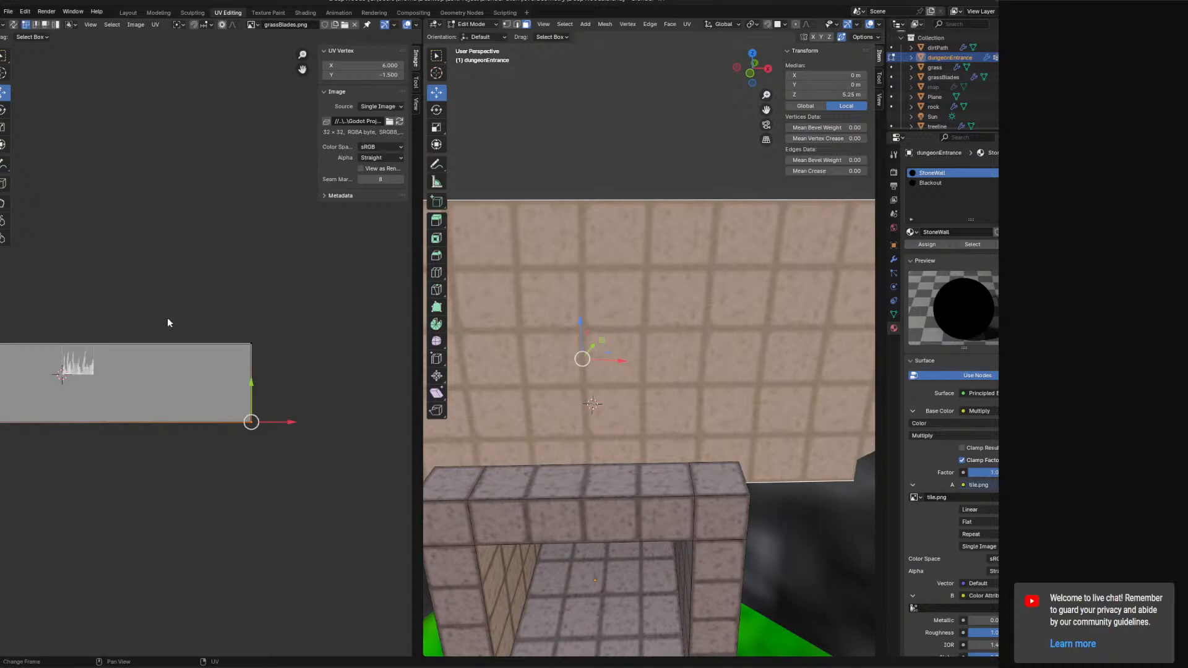
Select the bottom-left UV vertex and set its X to -6.
{"action": "scroll", "coordinate": [136, 384], "scroll_direction": "left", "scroll_amount": 5, "text": "ctrl"}
{"action": "left_click", "coordinate": [49, 419]}
{"action": "left_click", "coordinate": [371, 64]}
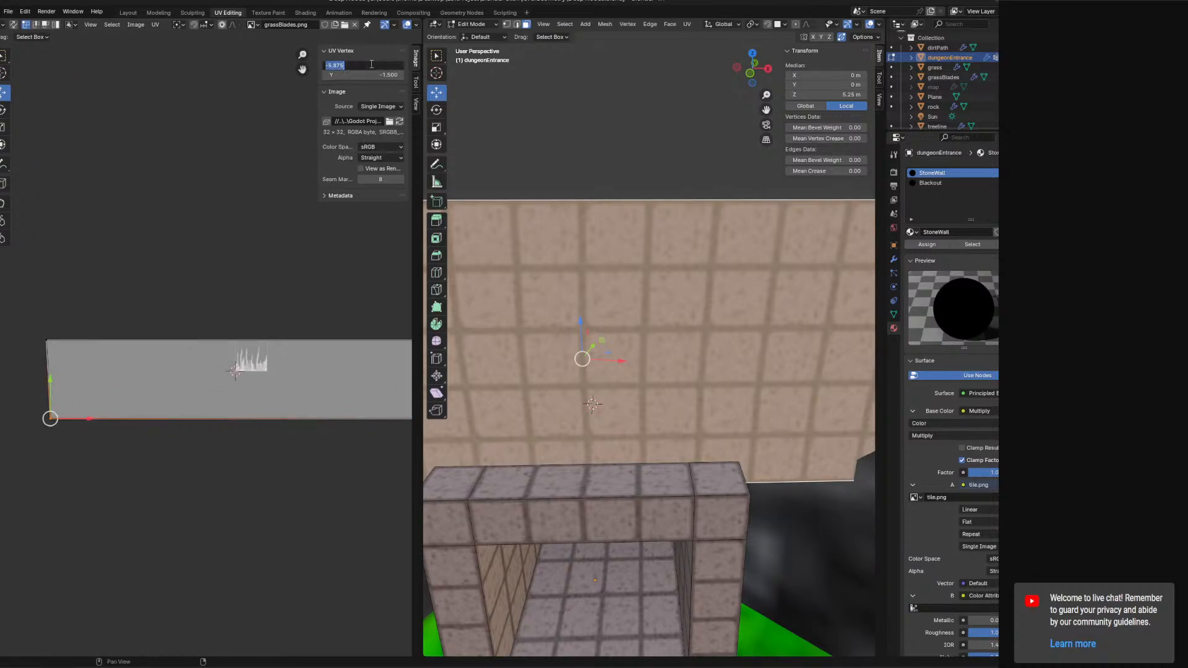
{"action": "type", "text": "6"}
{"action": "key", "text": "Return"}
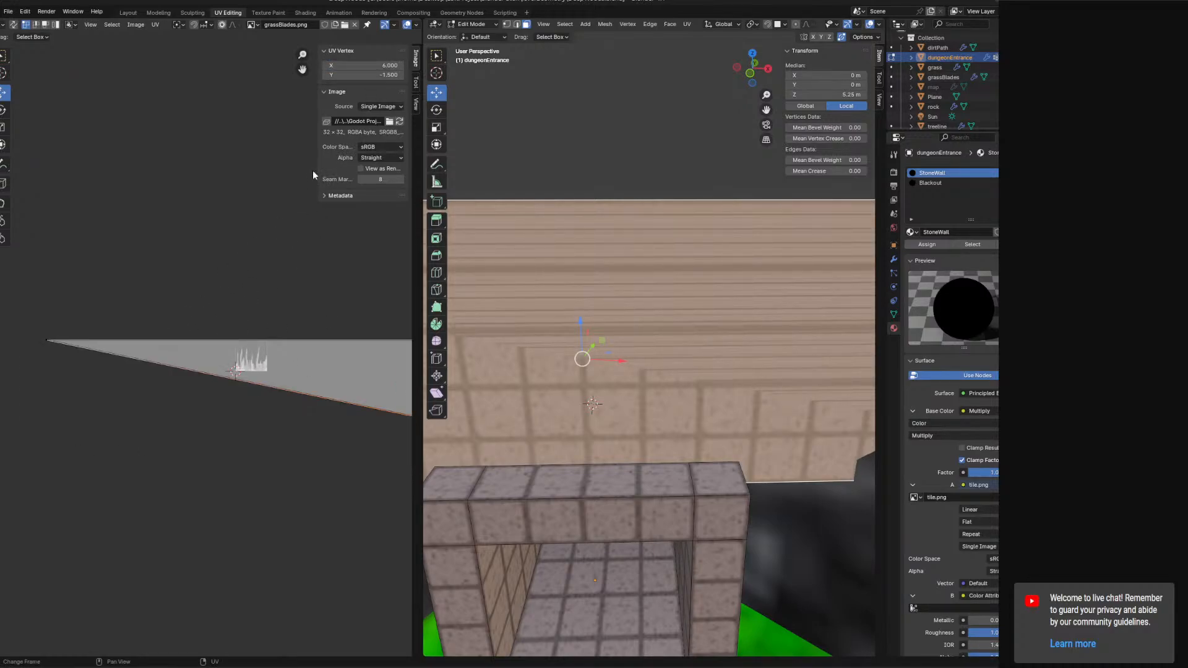
{"action": "key", "text": "ctrl+z"}
{"action": "left_click", "coordinate": [362, 65]}
{"action": "type", "text": "-6"}
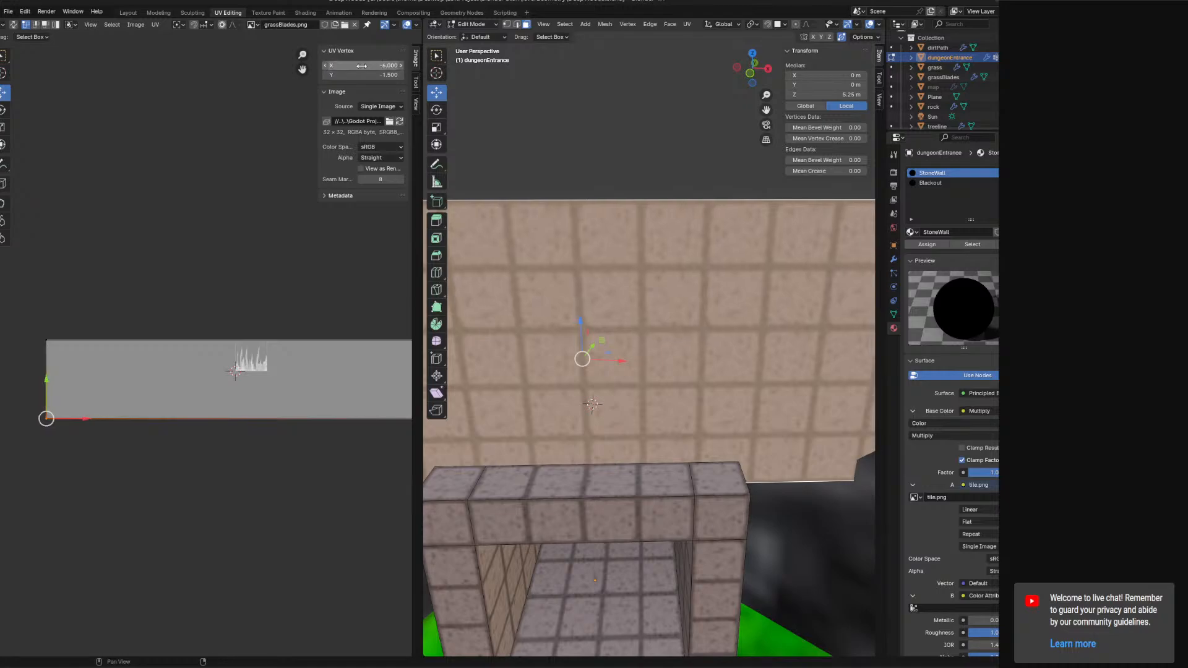
{"action": "key", "text": "Return"}
Select the top-left UV vertex and set its X to -7.
{"action": "left_click", "coordinate": [46, 340]}
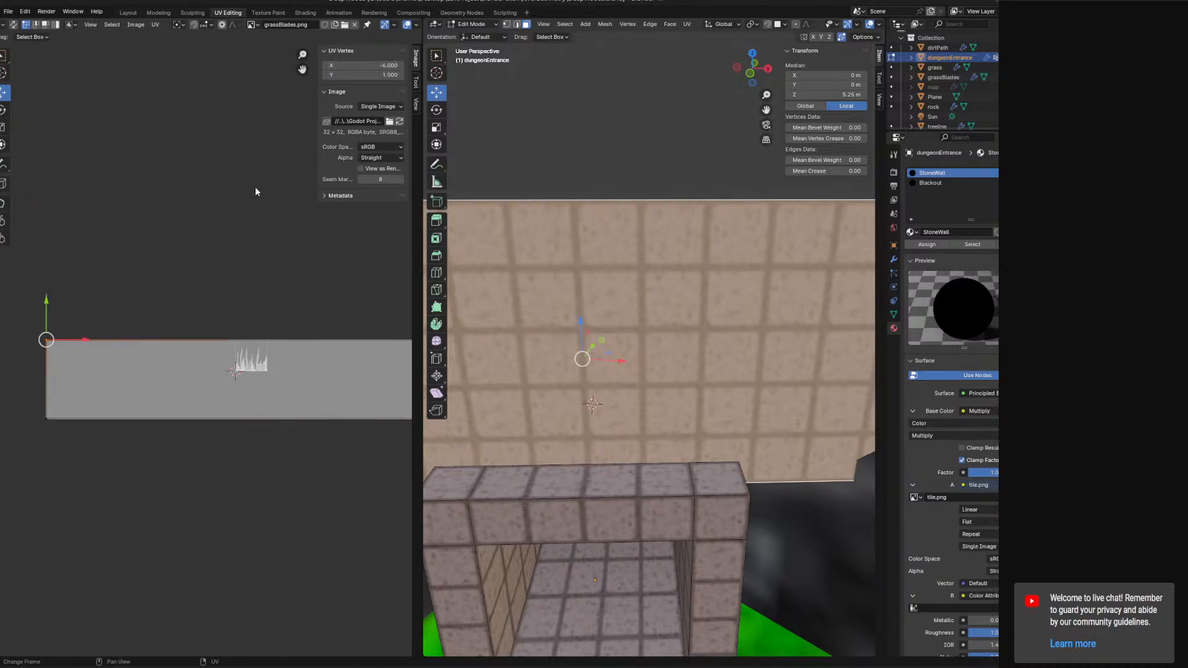
{"action": "left_click", "coordinate": [379, 68]}
{"action": "type", "text": "-7"}
{"action": "key", "text": "Return"}
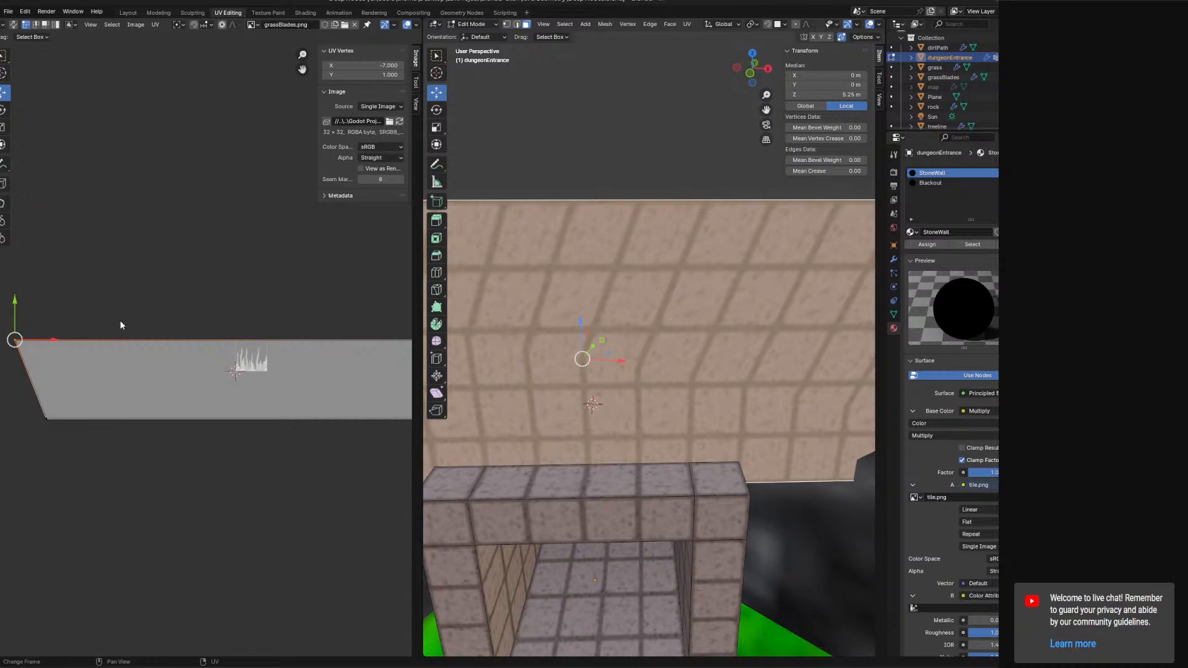
Select the bottom-left UV vertex and set its X to -7.
{"action": "left_click", "coordinate": [46, 419]}
{"action": "left_click", "coordinate": [375, 65]}
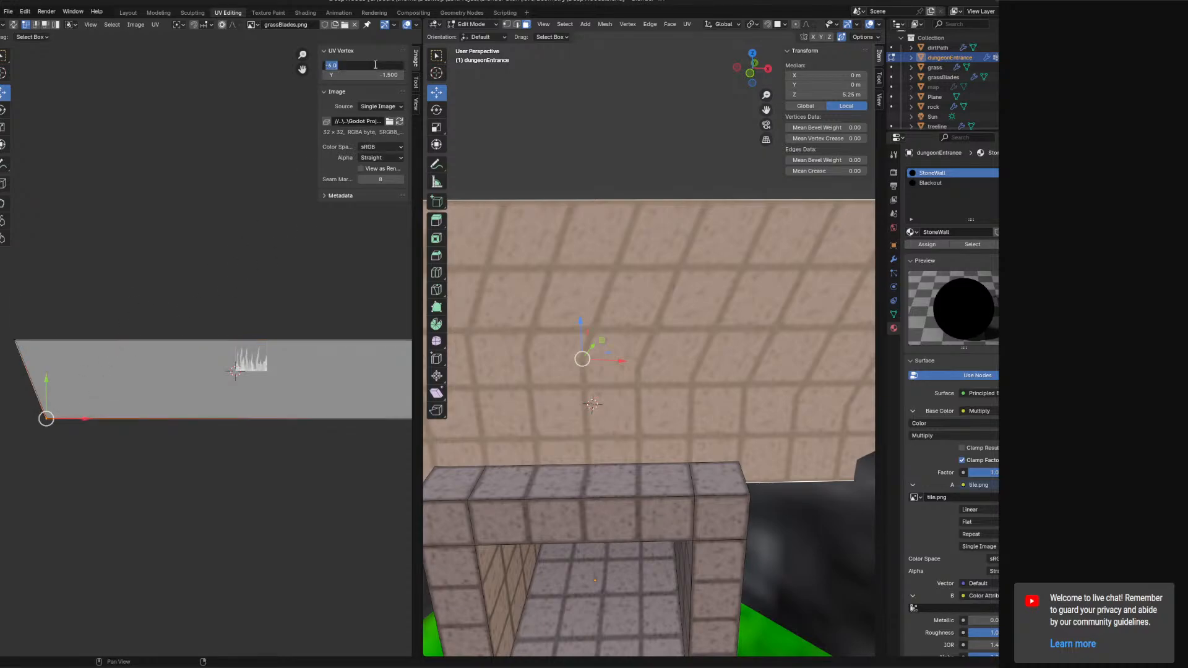
{"action": "type", "text": "-7"}
{"action": "key", "text": "Return"}
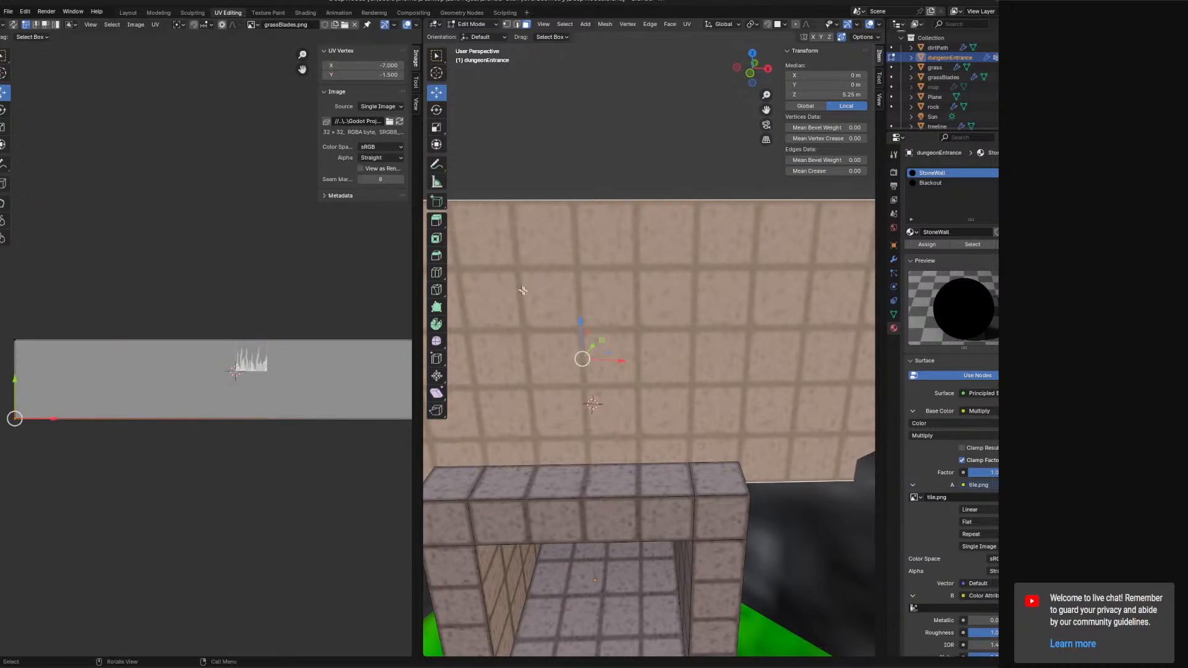
Set the transform orientation to Local.
{"action": "middle_click_drag", "start_coordinate": [656, 364], "coordinate": [745, 377]}
{"action": "middle_click_drag", "start_coordinate": [557, 190], "coordinate": [599, 374]}
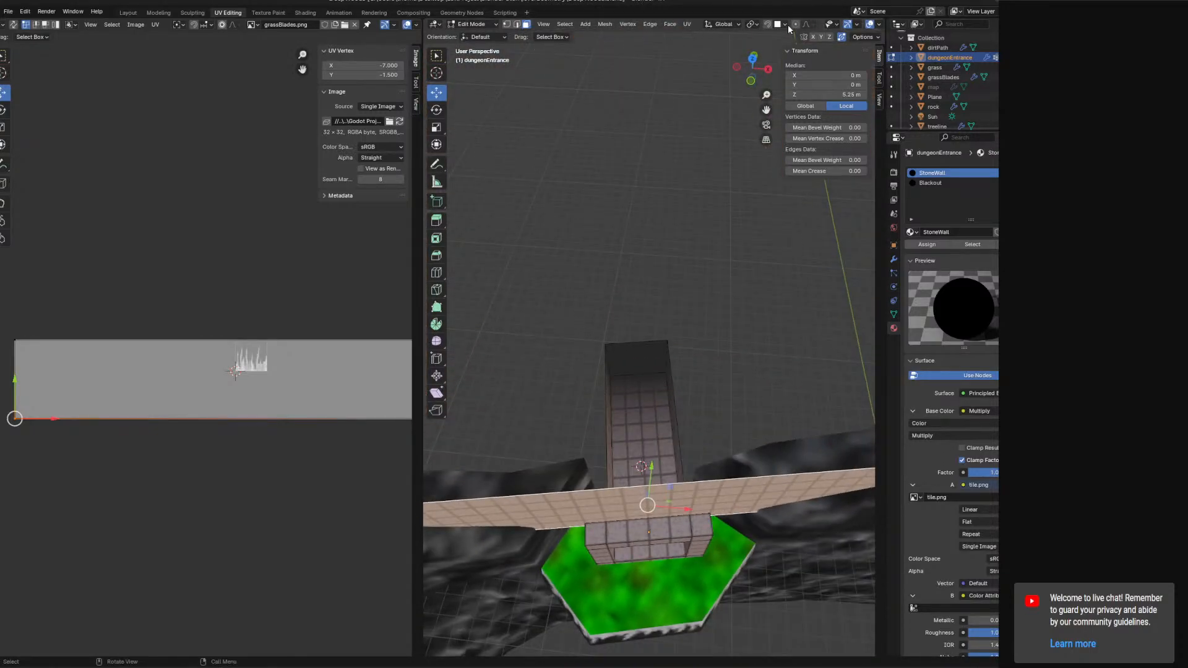
{"action": "left_click", "coordinate": [719, 26]}
{"action": "left_click", "coordinate": [719, 65]}
Try moving the selection along its local Y axis, then undo the move.
{"action": "key", "text": "g"}
{"action": "key", "text": "y"}
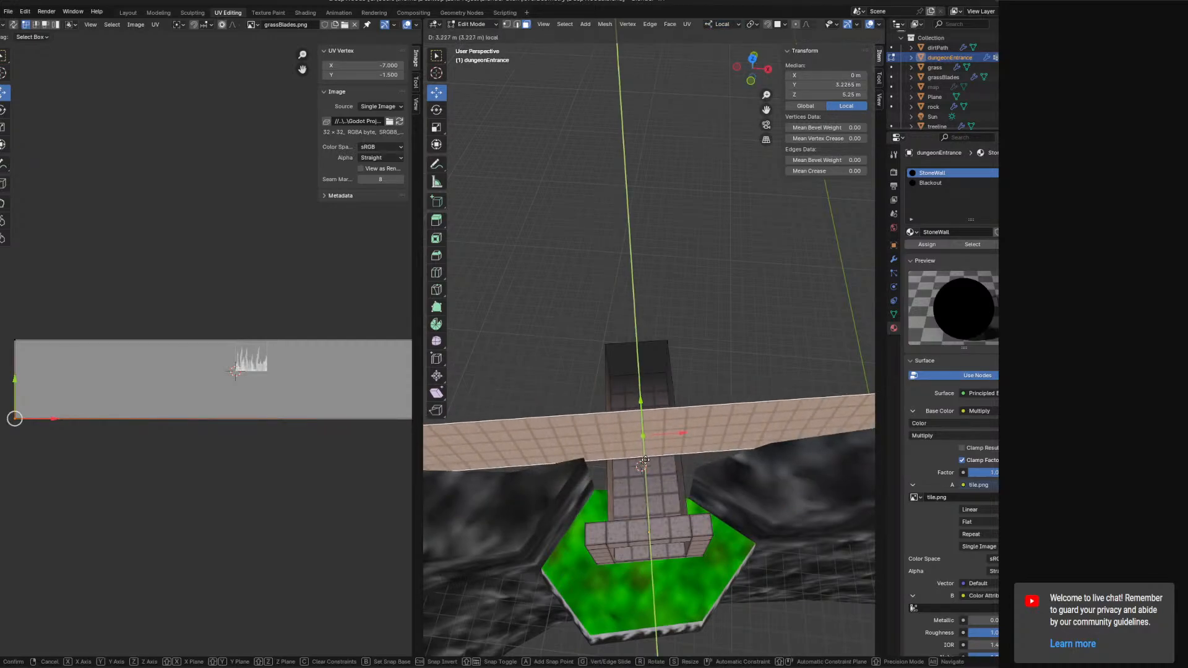
{"action": "left_click", "coordinate": [647, 474]}
{"action": "middle_click_drag", "start_coordinate": [648, 474], "coordinate": [634, 457]}
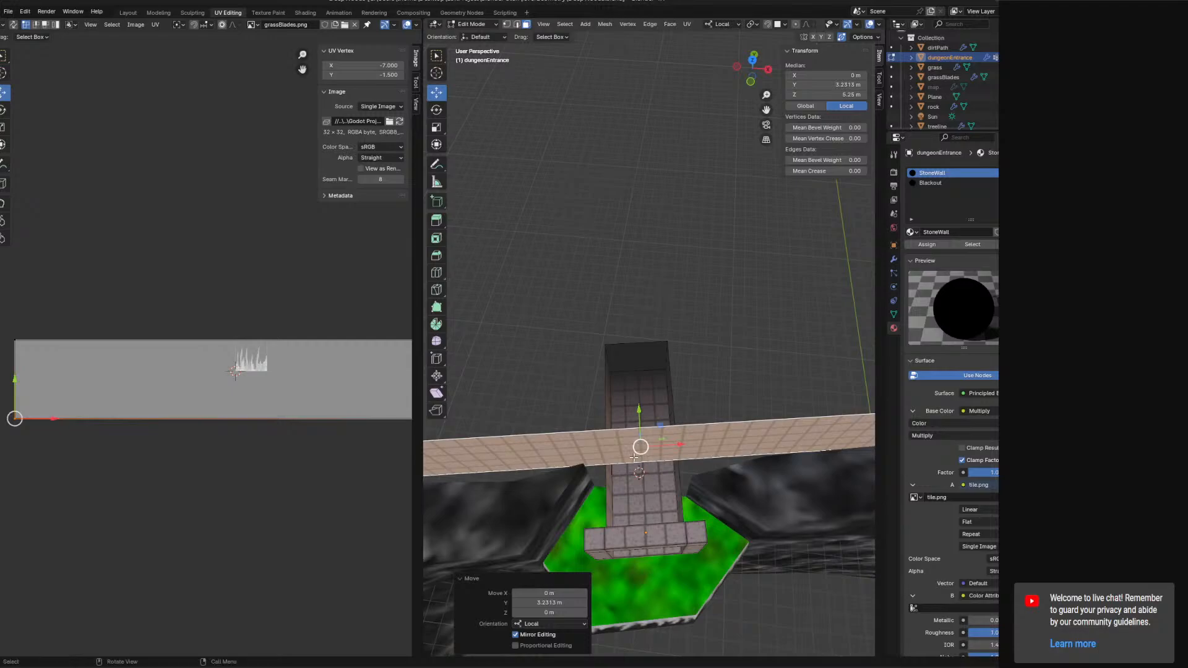
{"action": "key", "text": "ctrl+z"}
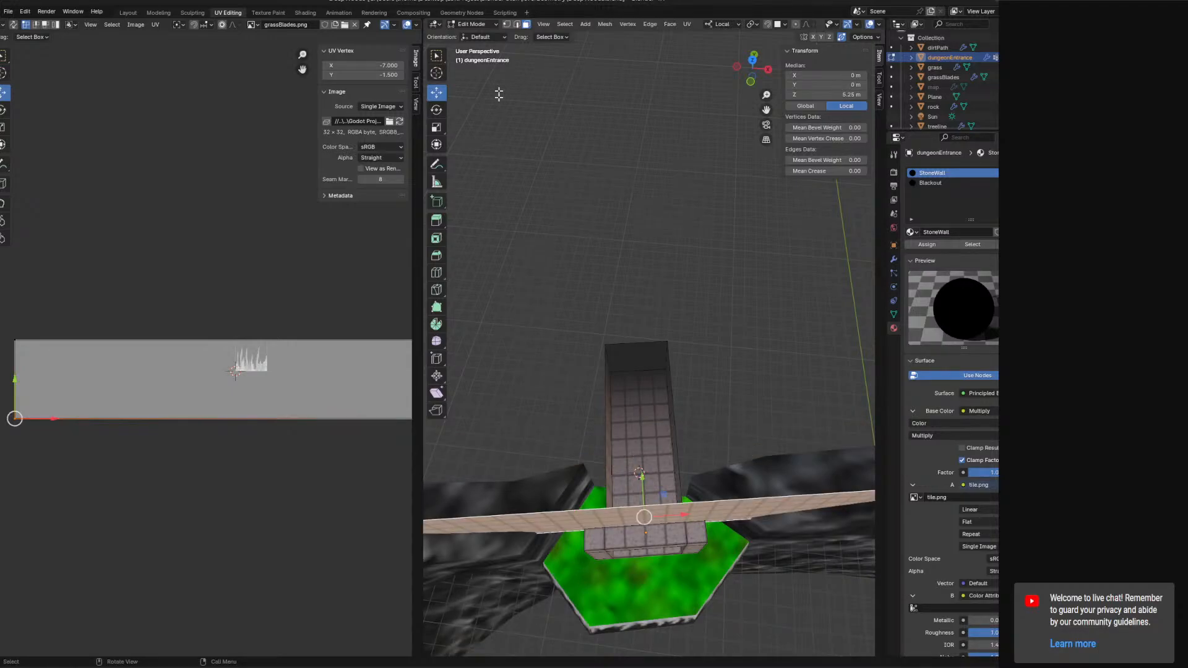
Switch to Object Mode and rotate the dungeon entrance 10° about Z in top view.
{"action": "left_click", "coordinate": [484, 25]}
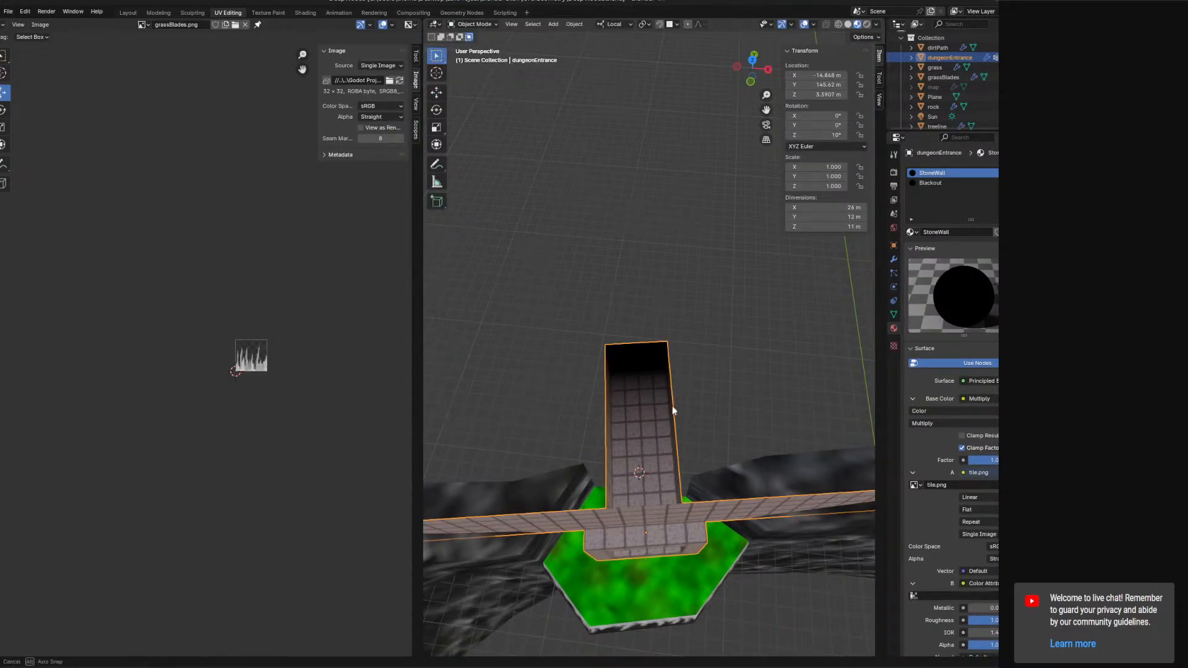
{"action": "middle_click_drag", "start_coordinate": [674, 411], "coordinate": [697, 408]}
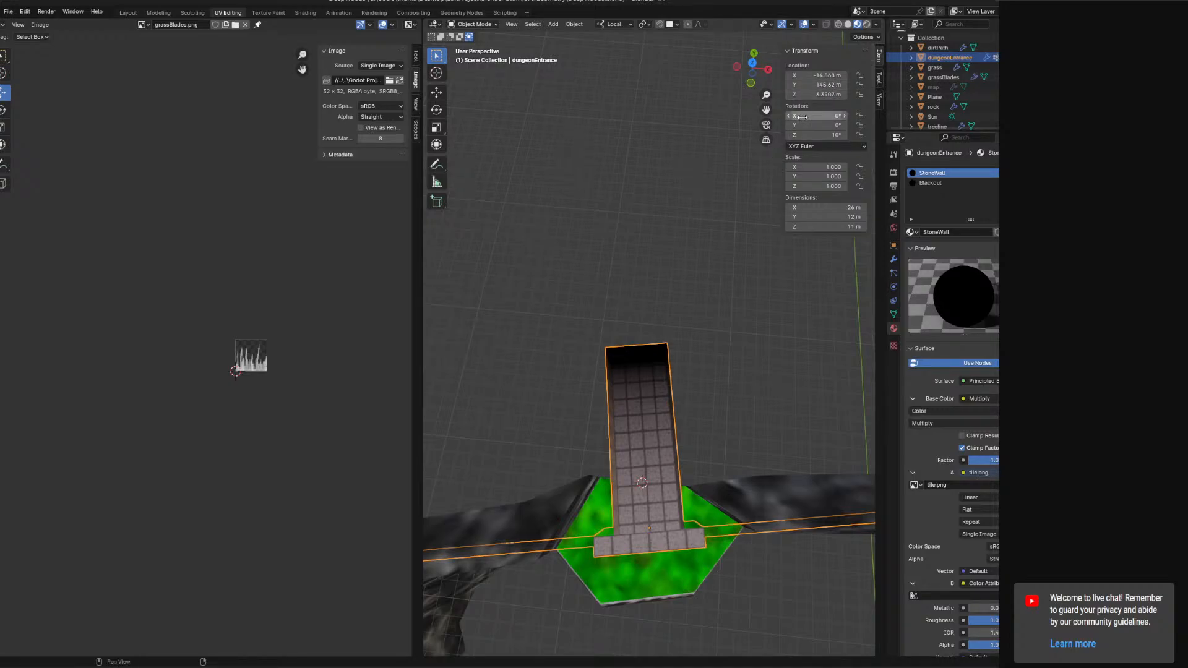
{"action": "middle_click_drag", "start_coordinate": [716, 427], "coordinate": [760, 303]}
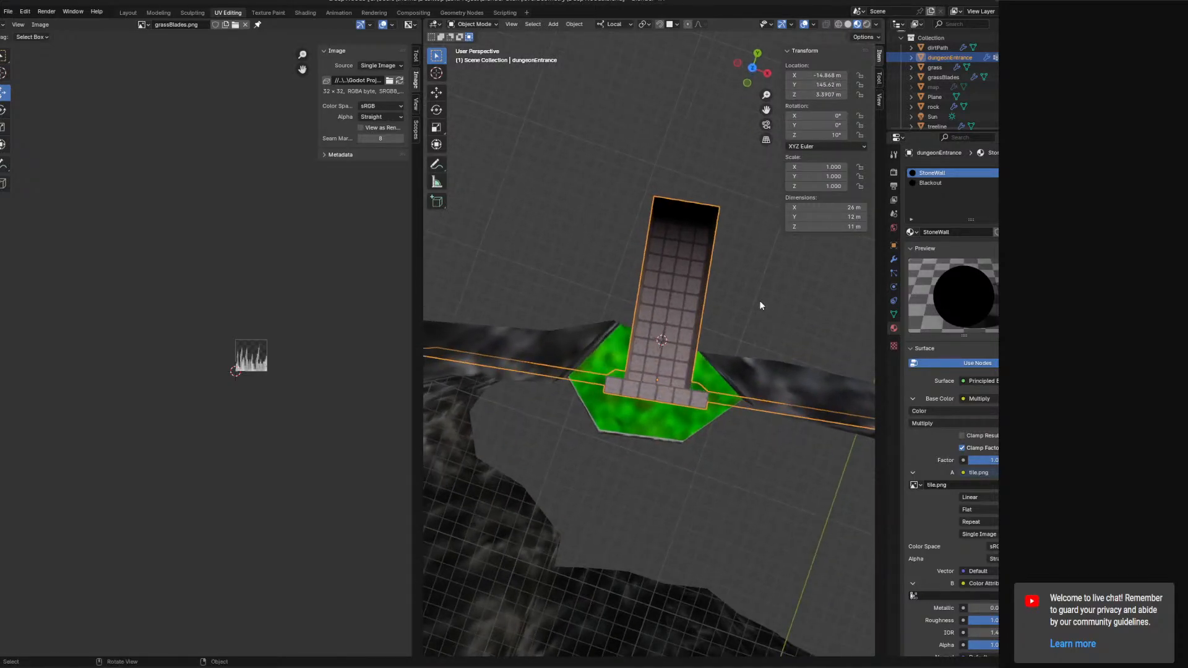
{"action": "key", "text": "KP_7"}
{"action": "key", "text": "r"}
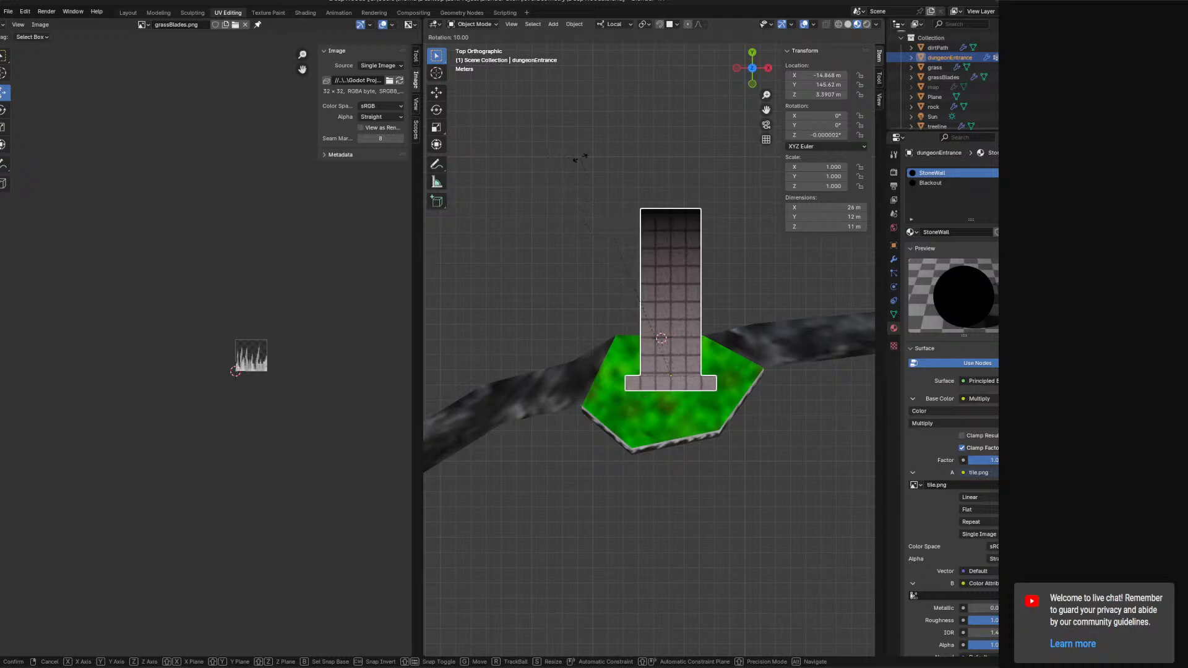
{"action": "left_click", "coordinate": [581, 161]}
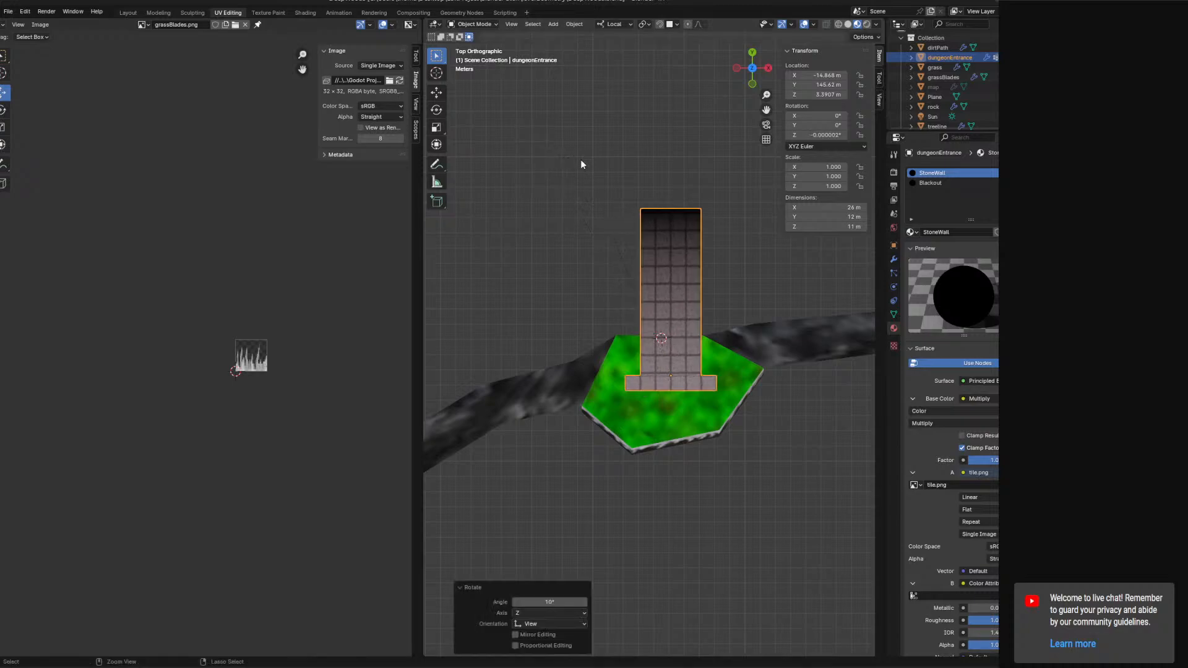
Move the dungeon entrance about 0.7 m in X and 2.5 m in Y to sit against the rock.
{"action": "left_click", "coordinate": [437, 94]}
{"action": "left_click_drag", "start_coordinate": [688, 354], "coordinate": [680, 314]}
{"action": "middle_click_drag", "start_coordinate": [681, 313], "coordinate": [436, 347]}
{"action": "scroll", "coordinate": [739, 283], "scroll_direction": "up", "scroll_amount": 6}
{"action": "middle_click_drag", "start_coordinate": [811, 342], "coordinate": [556, 330], "text": "shift"}
{"action": "middle_click_drag", "start_coordinate": [555, 330], "coordinate": [483, 234]}
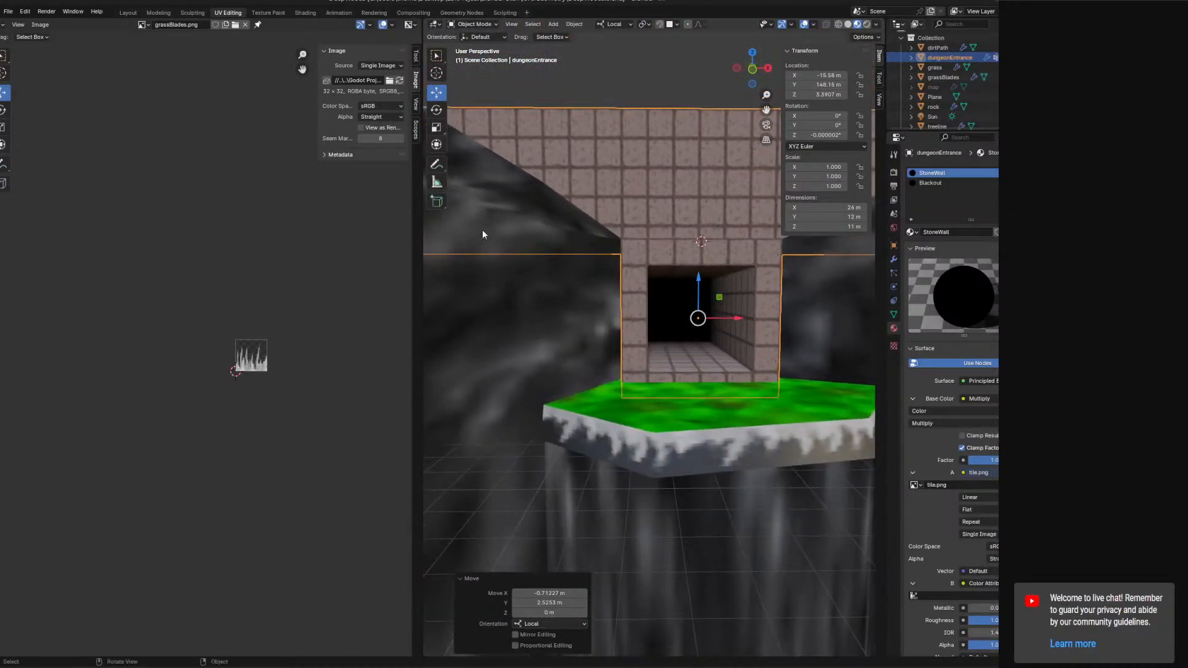
Select the grass object and enter Edit Mode.
{"action": "scroll", "coordinate": [556, 184], "scroll_direction": "down", "scroll_amount": 4}
{"action": "middle_click_drag", "start_coordinate": [555, 185], "coordinate": [864, 209]}
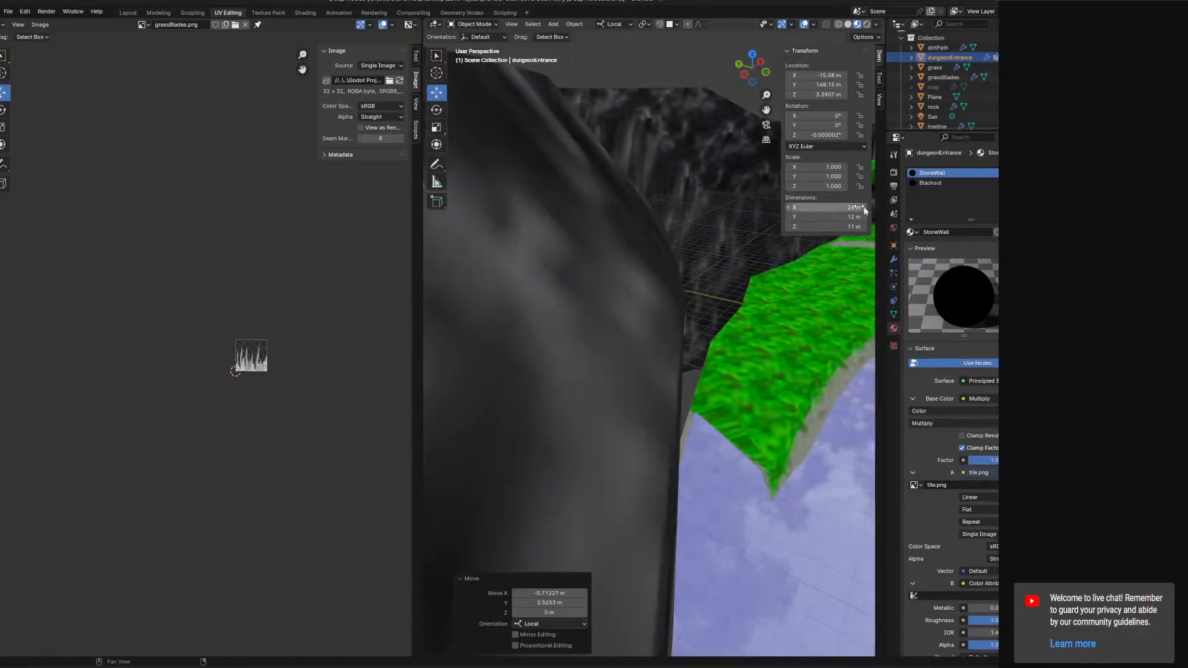
{"action": "middle_click_drag", "start_coordinate": [817, 254], "coordinate": [778, 310]}
{"action": "left_click", "coordinate": [670, 291]}
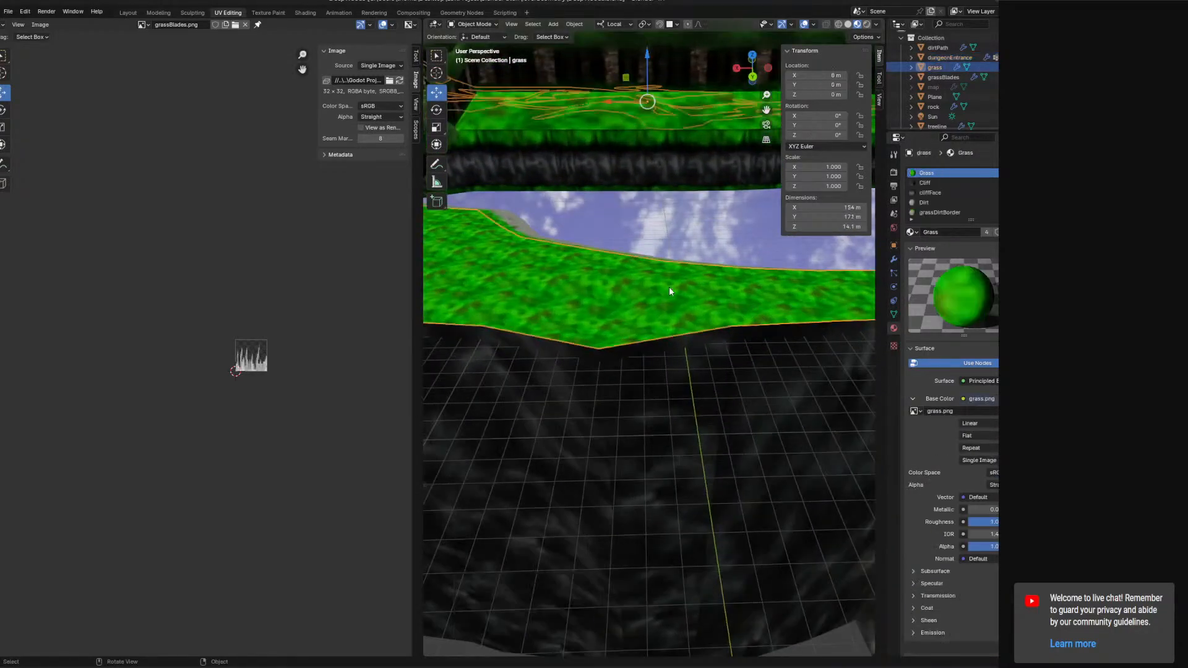
{"action": "left_click", "coordinate": [476, 24]}
{"action": "left_click", "coordinate": [480, 49]}
Select the front boundary edges of the grass ledge in edge select mode.
{"action": "middle_click_drag", "start_coordinate": [681, 291], "coordinate": [622, 289]}
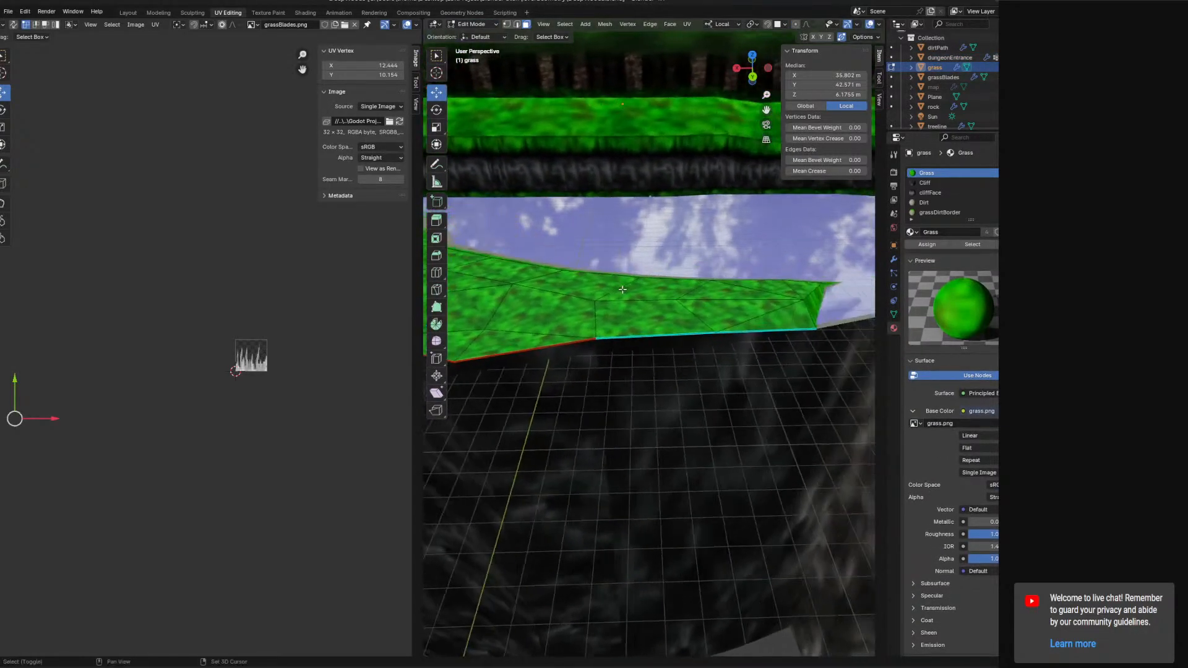
{"action": "middle_click_drag", "start_coordinate": [836, 336], "coordinate": [541, 96]}
{"action": "left_click", "coordinate": [779, 350]}
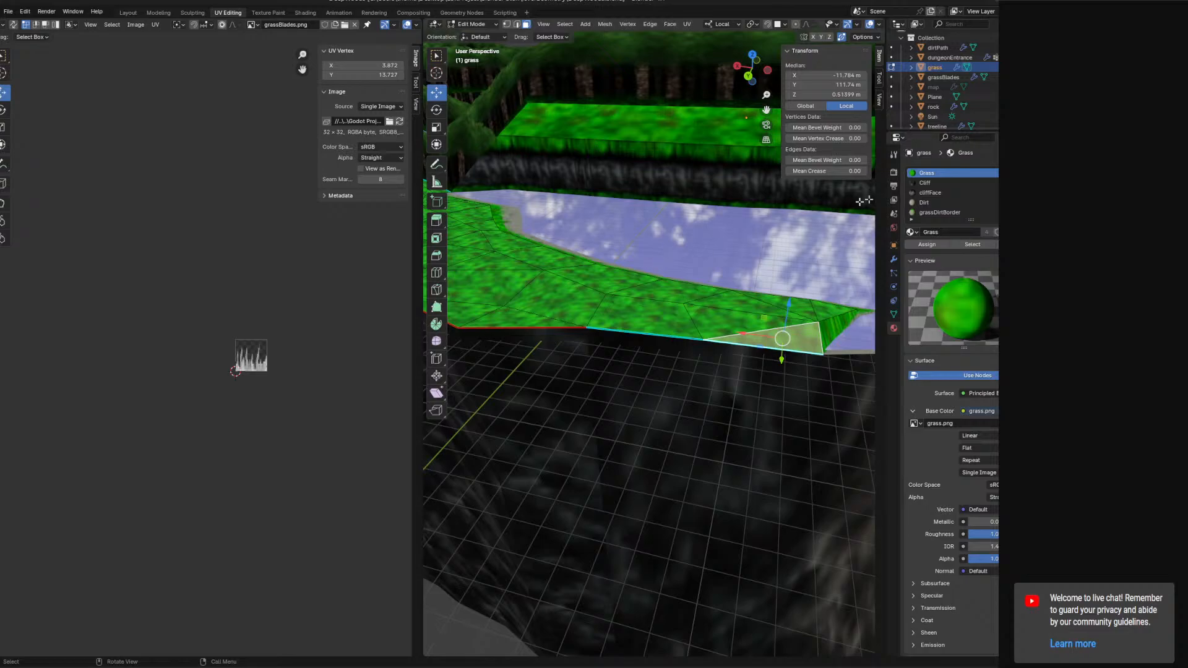
{"action": "middle_click_drag", "start_coordinate": [804, 308], "coordinate": [735, 350]}
{"action": "left_click", "coordinate": [517, 25]}
{"action": "left_click", "coordinate": [627, 345]}
{"action": "left_click", "coordinate": [735, 351], "text": "shift"}
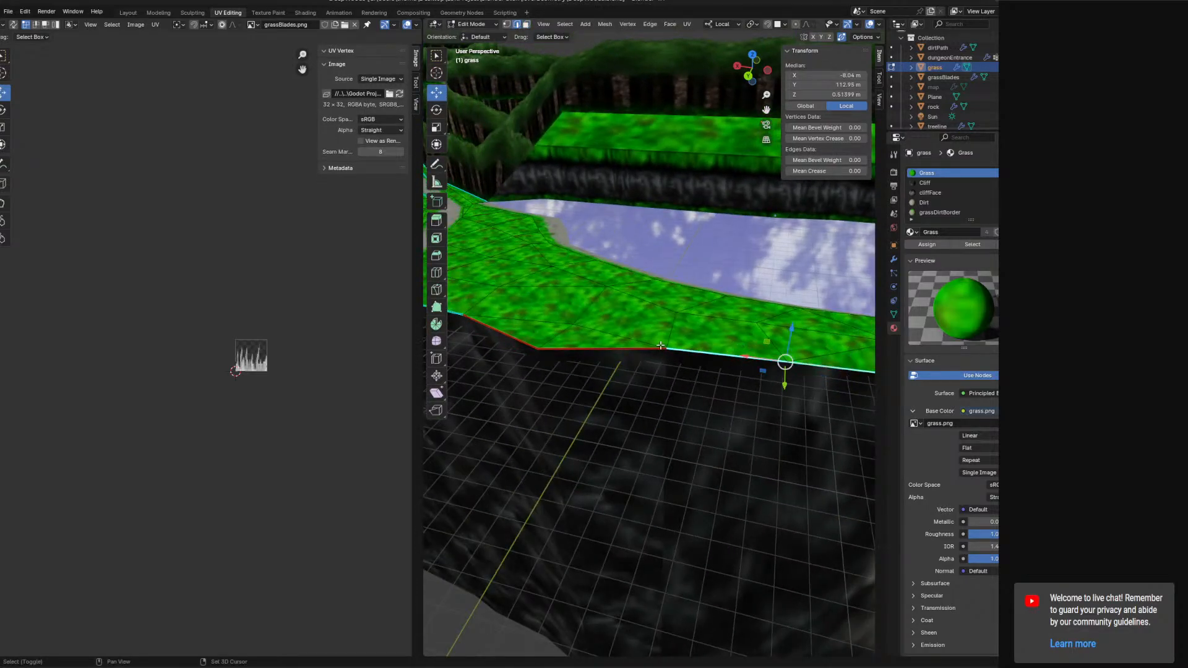
{"action": "left_click", "coordinate": [520, 340], "text": "shift"}
{"action": "scroll", "coordinate": [520, 340], "scroll_direction": "down", "scroll_amount": 4}
{"action": "middle_click_drag", "start_coordinate": [520, 340], "coordinate": [614, 312]}
{"action": "left_click", "coordinate": [603, 323], "text": "shift"}
{"action": "scroll", "coordinate": [603, 323], "scroll_direction": "up", "scroll_amount": 2}
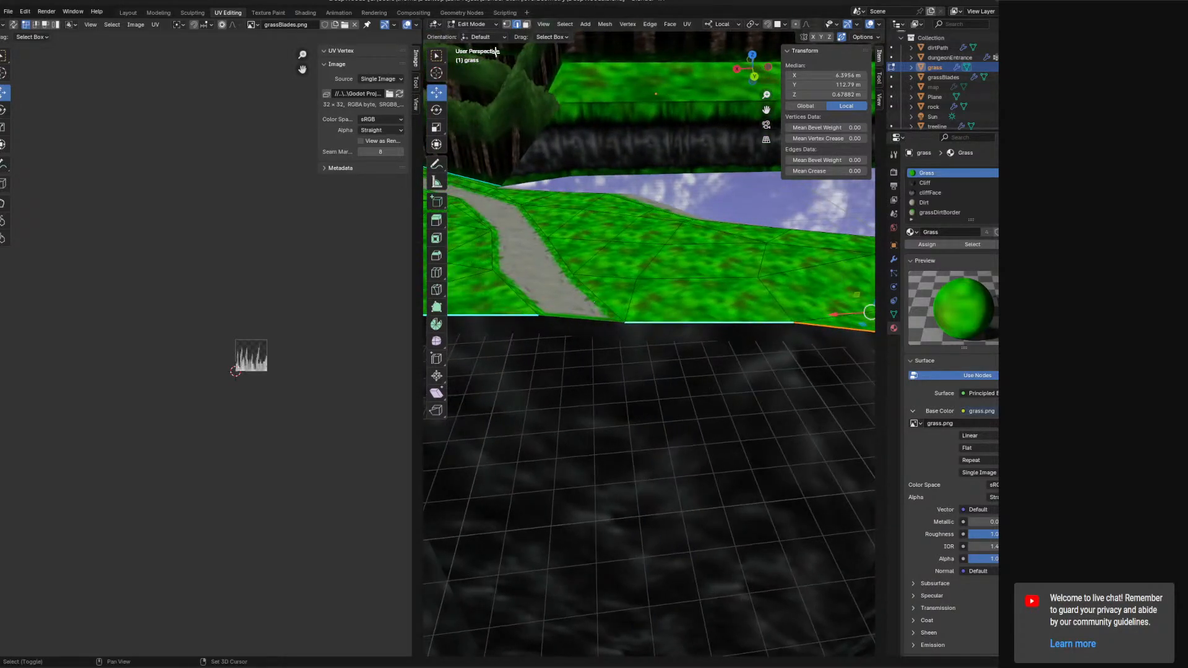
Try extruding the selected edges downward, undoing the attempts.
{"action": "key", "text": "KP_7"}
{"action": "key", "text": "KP_1"}
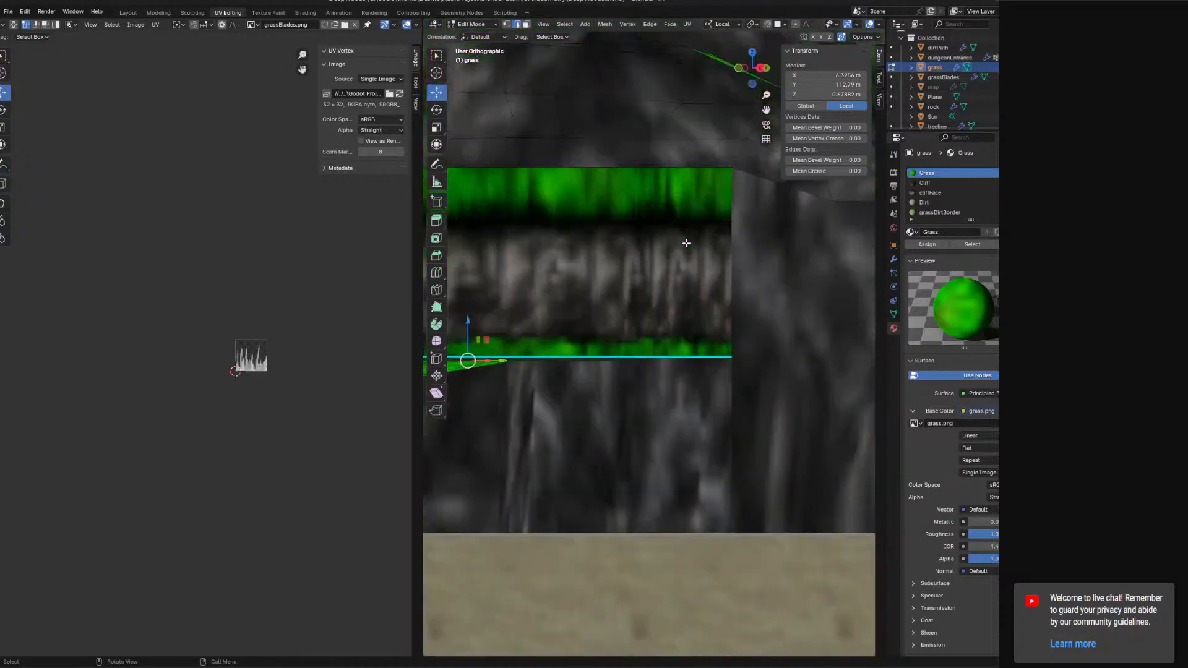
{"action": "key", "text": "KP_3"}
{"action": "middle_click_drag", "start_coordinate": [678, 279], "coordinate": [659, 395]}
{"action": "key", "text": "e"}
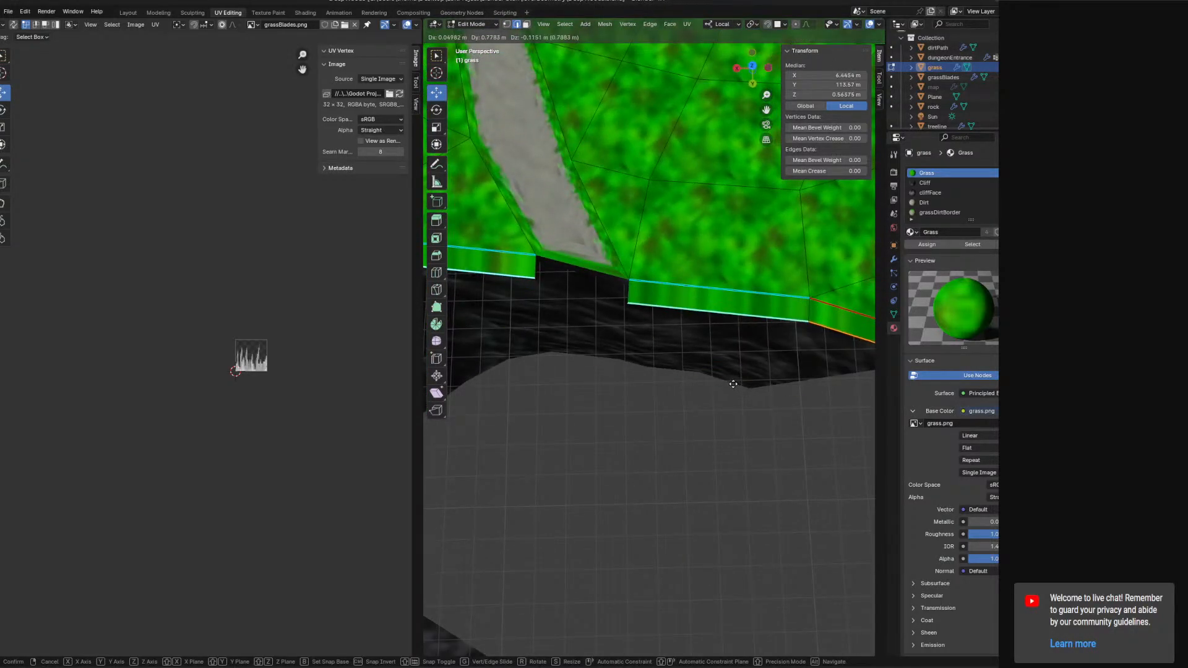
{"action": "left_click", "coordinate": [734, 389]}
{"action": "middle_click_drag", "start_coordinate": [734, 389], "coordinate": [749, 335]}
{"action": "key", "text": "ctrl+z"}
{"action": "middle_click_drag", "start_coordinate": [657, 330], "coordinate": [695, 213]}
{"action": "left_click_drag", "start_coordinate": [793, 232], "coordinate": [784, 246]}
{"action": "key", "text": "ctrl+z"}
{"action": "key", "text": "ctrl+z"}
Extrude the ledge's front edges downward about 0.79 m to form a side strip.
{"action": "key", "text": "e"}
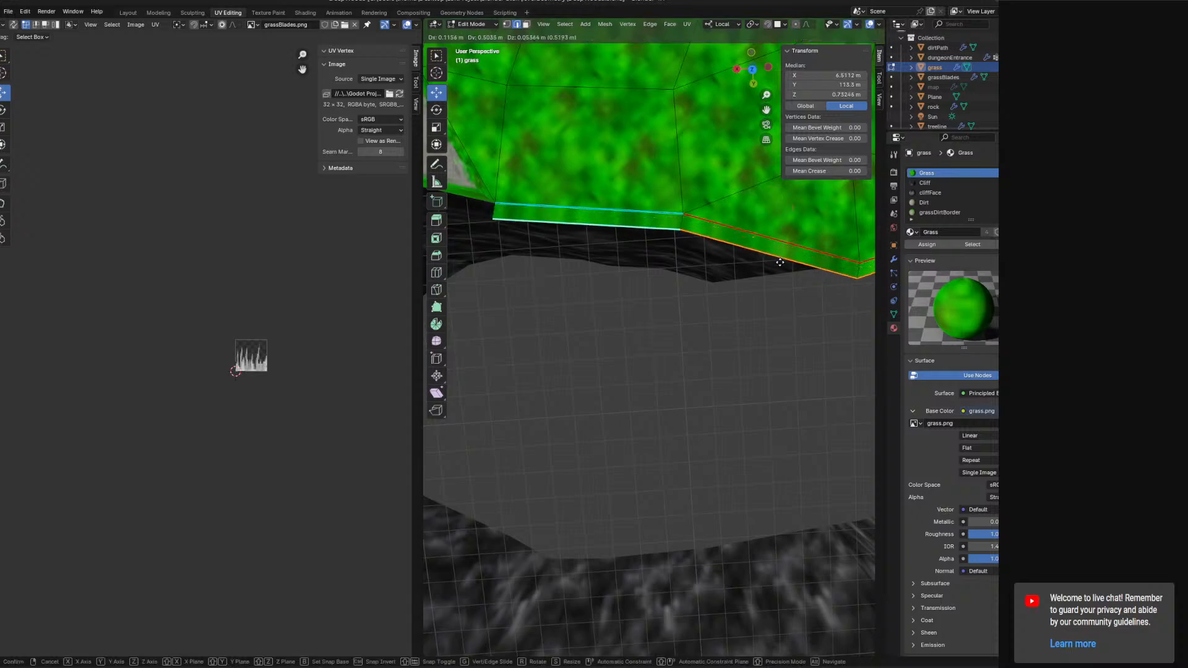
{"action": "left_click", "coordinate": [783, 255]}
{"action": "middle_click_drag", "start_coordinate": [784, 255], "coordinate": [780, 313]}
{"action": "left_click_drag", "start_coordinate": [780, 314], "coordinate": [786, 303]}
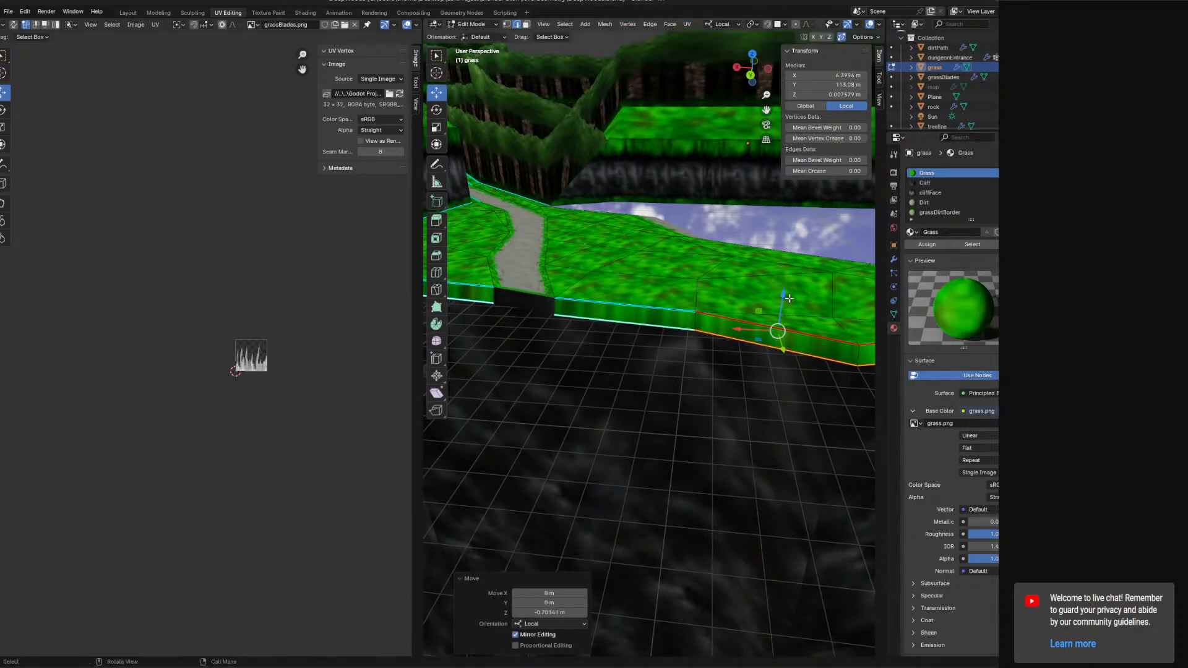
{"action": "middle_click_drag", "start_coordinate": [786, 303], "coordinate": [817, 281]}
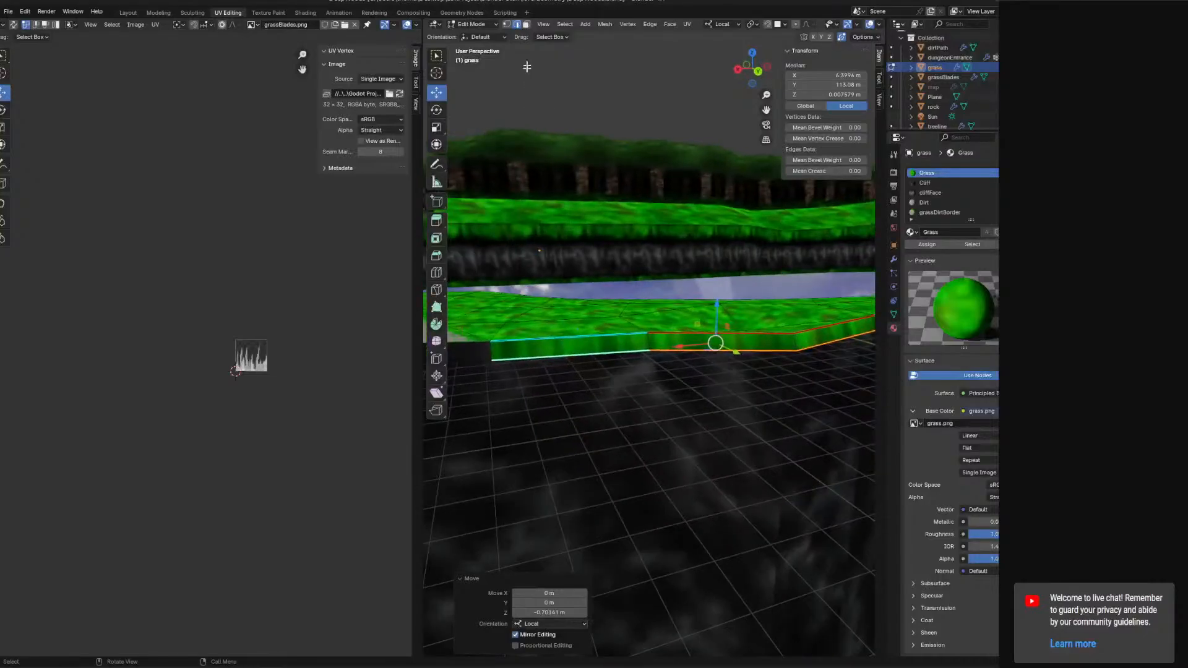
Select the new side faces of the ledge and separate them into their own object.
{"action": "left_click", "coordinate": [526, 25]}
{"action": "middle_click_drag", "start_coordinate": [526, 328], "coordinate": [718, 337], "text": "shift"}
{"action": "left_click", "coordinate": [558, 364]}
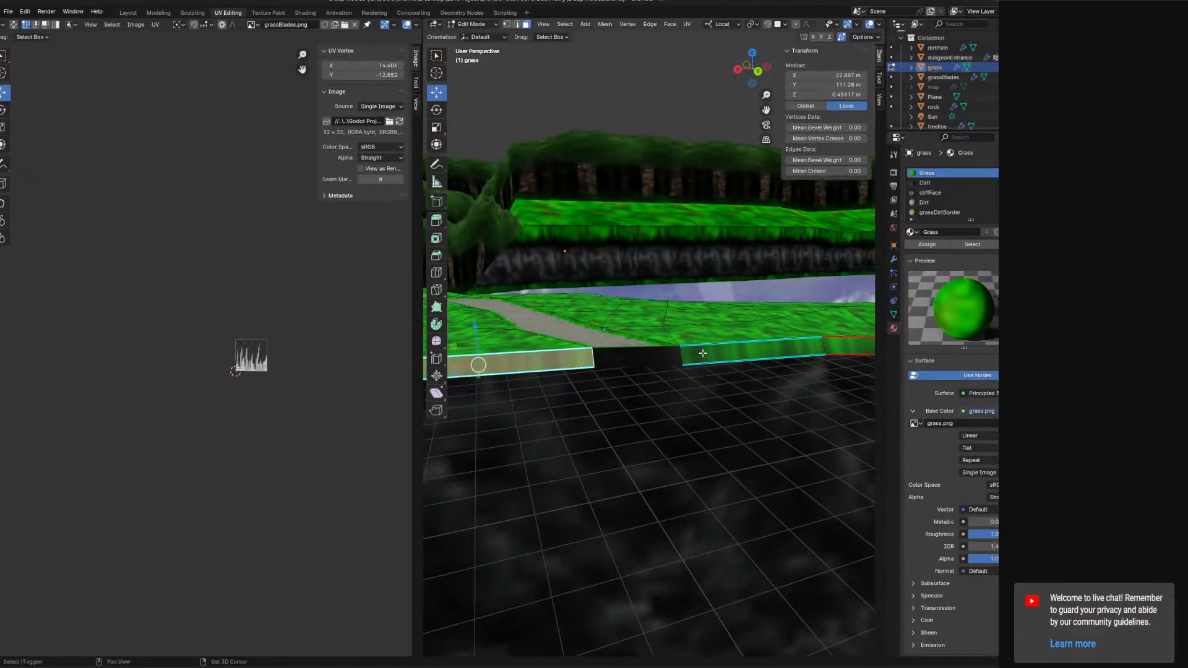
{"action": "middle_click_drag", "start_coordinate": [557, 365], "coordinate": [656, 356]}
{"action": "left_click", "coordinate": [712, 350], "text": "shift"}
{"action": "left_click", "coordinate": [817, 345], "text": "shift"}
{"action": "middle_click_drag", "start_coordinate": [797, 341], "coordinate": [724, 341], "text": "shift"}
{"action": "left_click", "coordinate": [775, 335], "text": "shift"}
{"action": "left_click", "coordinate": [845, 328], "text": "shift"}
{"action": "right_click", "coordinate": [812, 328]}
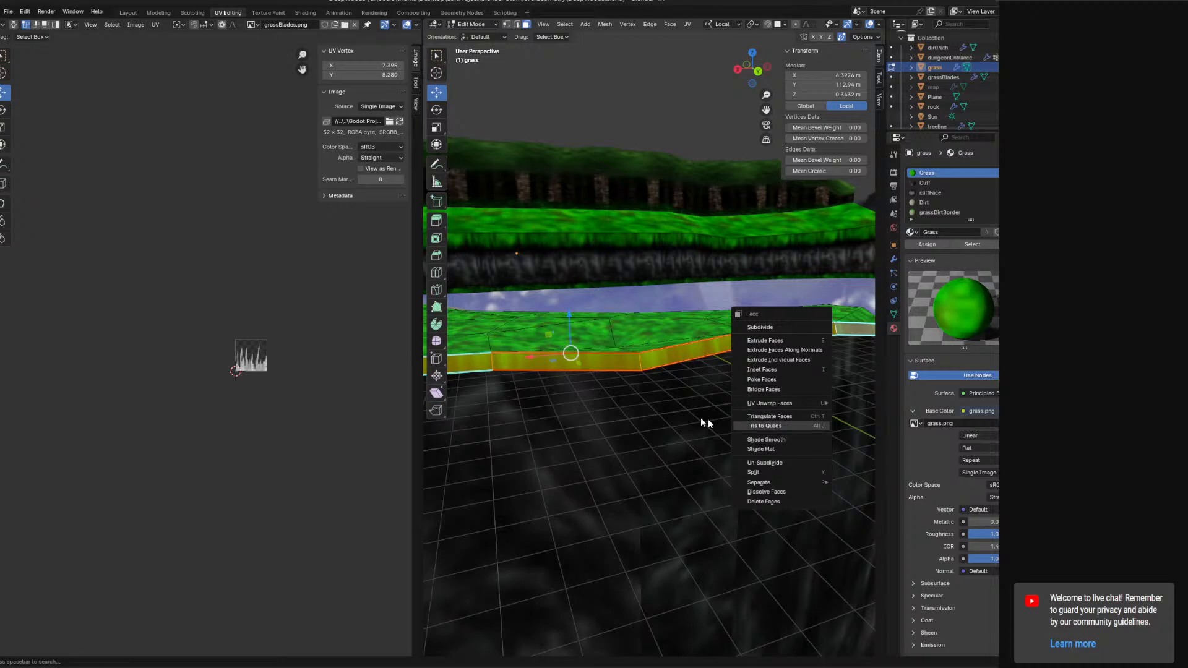
{"action": "middle_click_drag", "start_coordinate": [750, 401], "coordinate": [685, 399], "text": "shift"}
{"action": "right_click", "coordinate": [684, 365]}
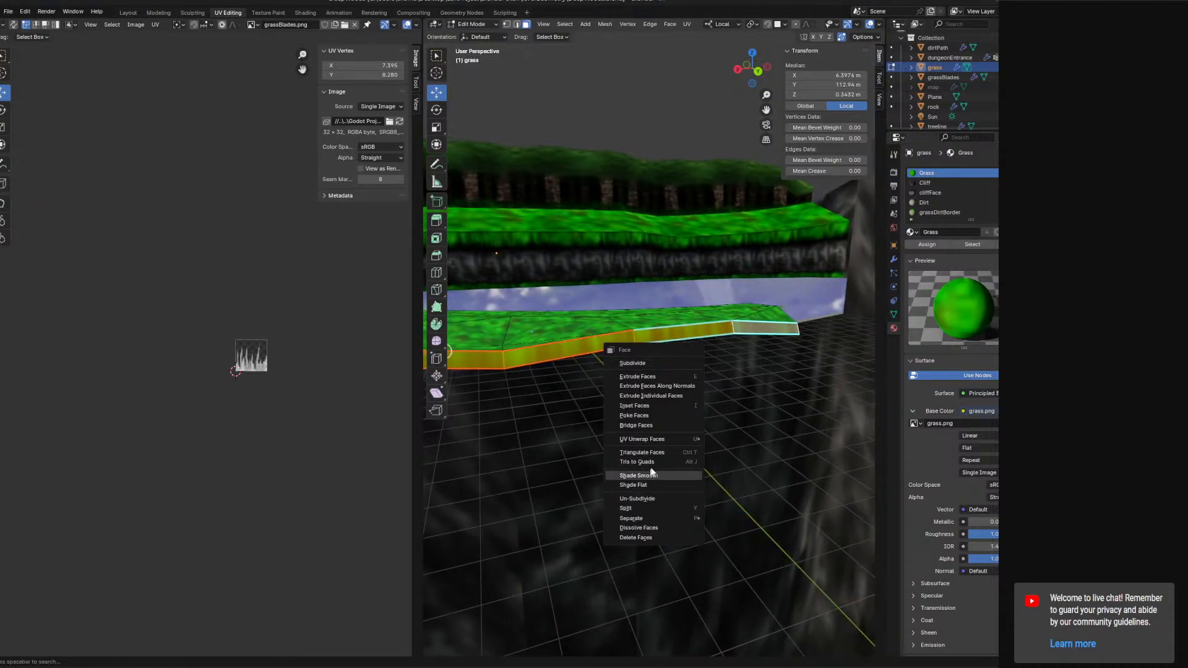
{"action": "mouse_move", "coordinate": [649, 521]}
{"action": "left_click", "coordinate": [783, 512]}
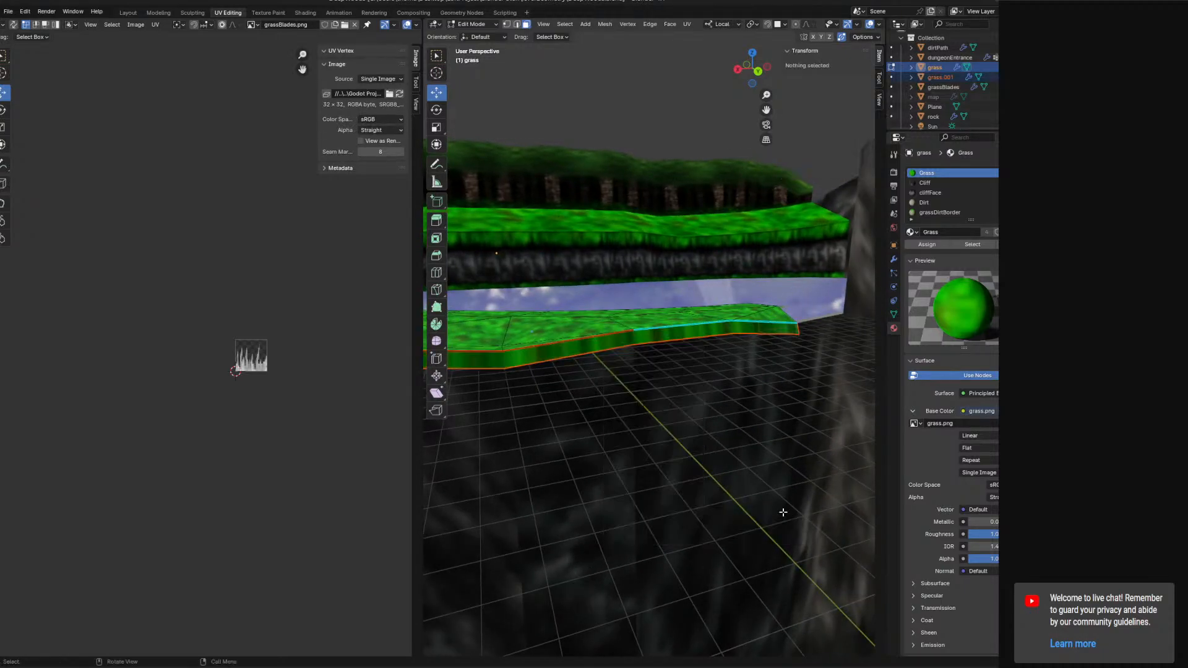
In Object Mode, join the separated side strip into the grassBlades object.
{"action": "left_click", "coordinate": [474, 24]}
{"action": "left_click", "coordinate": [474, 34]}
{"action": "left_click", "coordinate": [667, 334]}
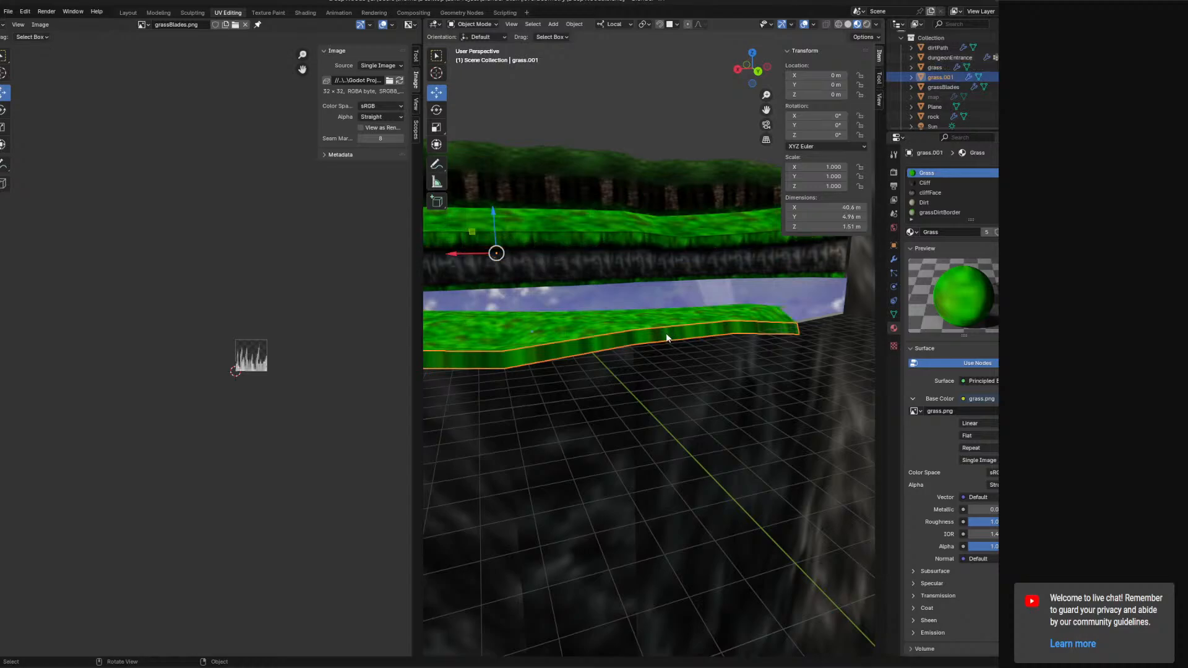
{"action": "middle_click_drag", "start_coordinate": [688, 306], "coordinate": [849, 211]}
{"action": "middle_click_drag", "start_coordinate": [621, 282], "coordinate": [756, 284]}
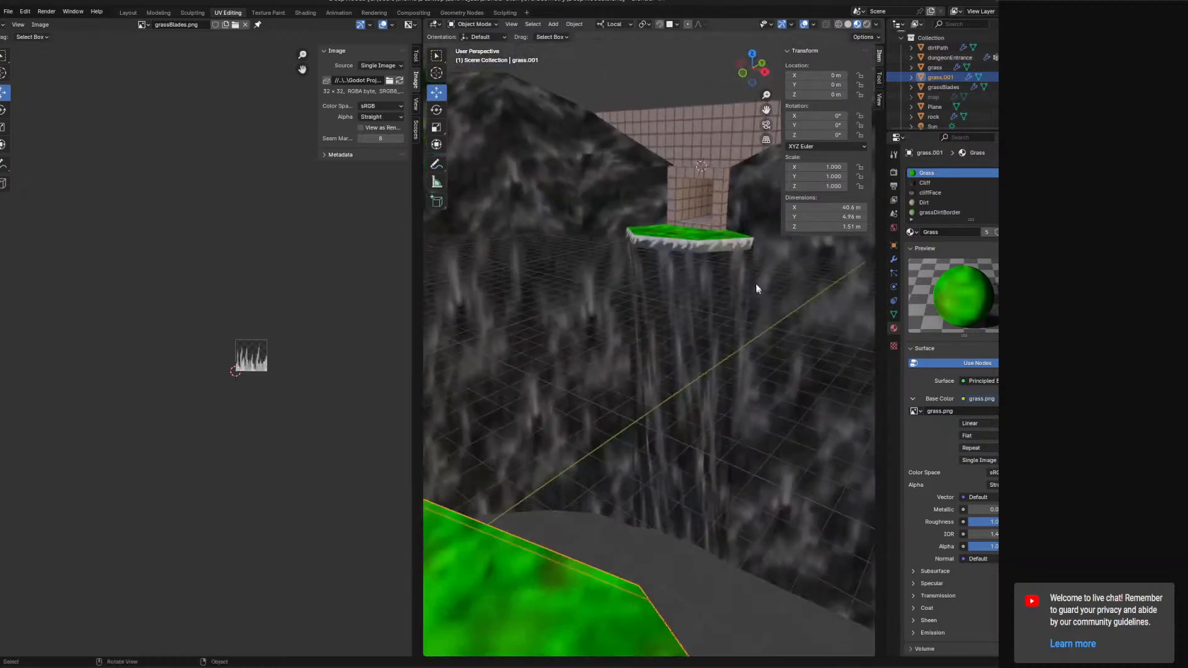
{"action": "left_click", "coordinate": [722, 241], "text": "shift"}
{"action": "right_click", "coordinate": [711, 254]}
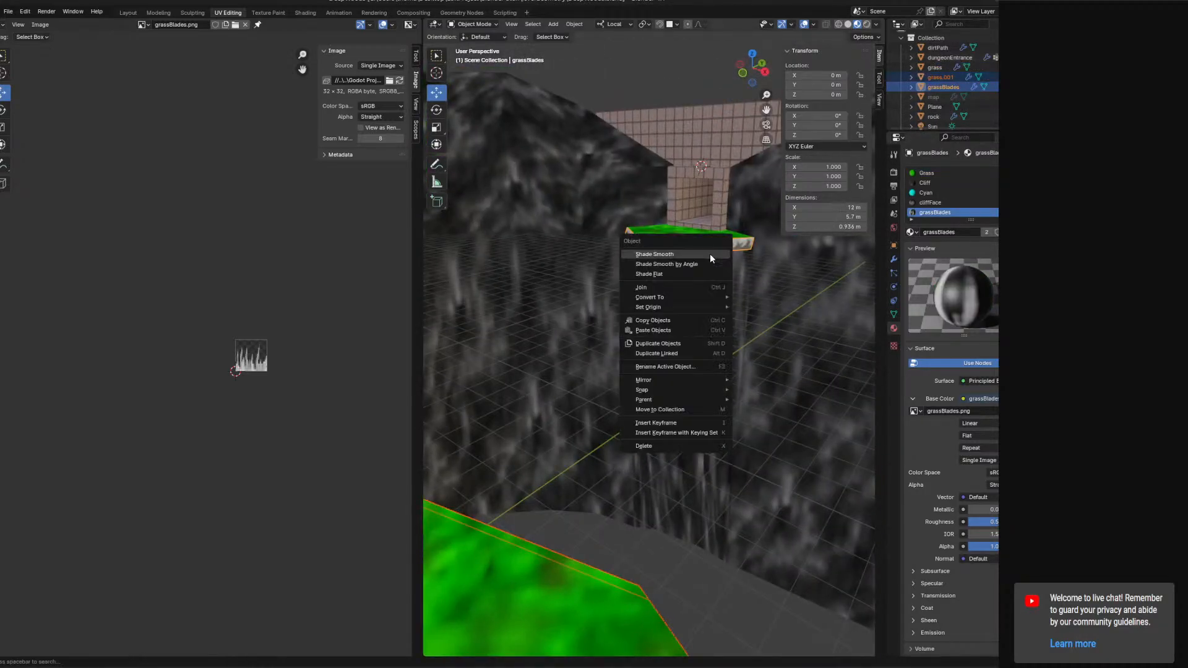
{"action": "left_click", "coordinate": [644, 287]}
Edit grassBlades, select the front strip's edges and subdivide them with one cut.
{"action": "middle_click_drag", "start_coordinate": [643, 287], "coordinate": [481, 292]}
{"action": "left_click", "coordinate": [466, 26]}
{"action": "left_click", "coordinate": [473, 47]}
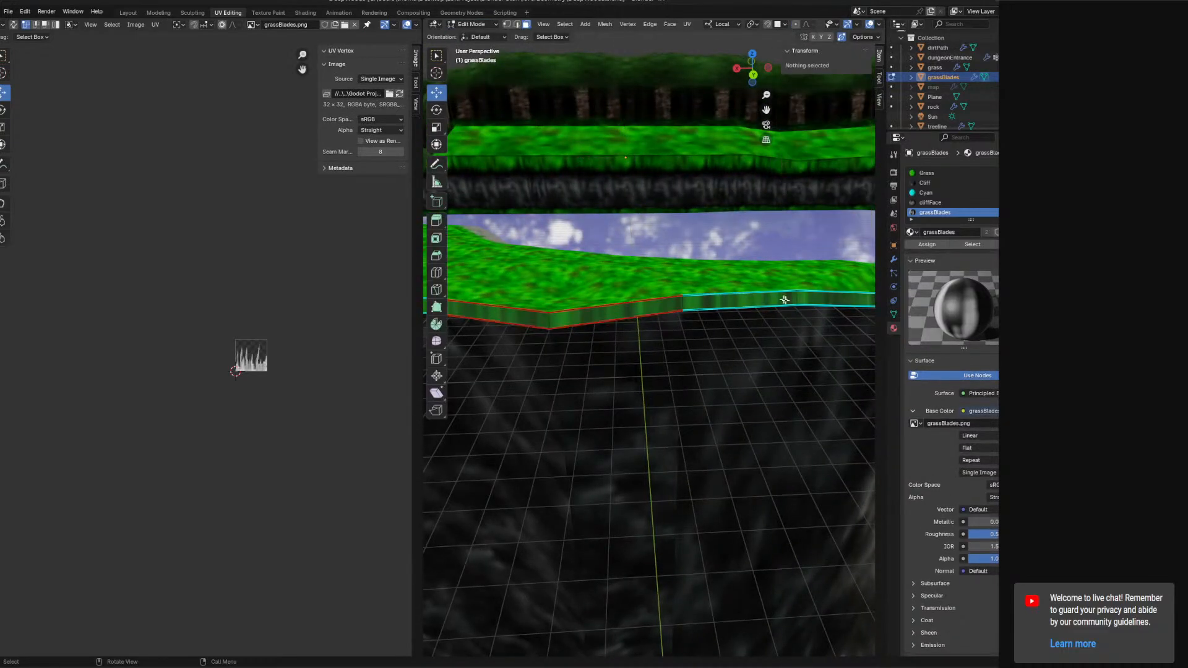
{"action": "left_click", "coordinate": [697, 307]}
{"action": "left_click", "coordinate": [603, 323], "text": "shift"}
{"action": "middle_click_drag", "start_coordinate": [593, 333], "coordinate": [756, 310], "text": "shift"}
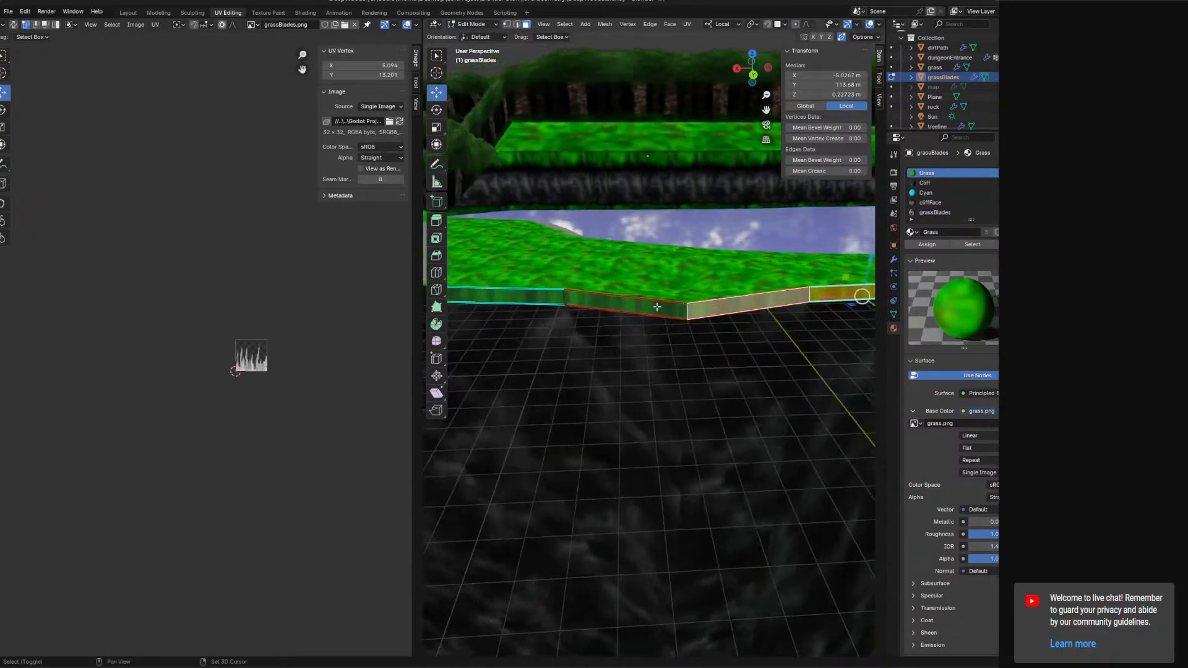
{"action": "left_click", "coordinate": [656, 307], "text": "shift"}
{"action": "left_click", "coordinate": [543, 296], "text": "shift"}
{"action": "middle_click_drag", "start_coordinate": [548, 297], "coordinate": [475, 272], "text": "shift"}
{"action": "left_click", "coordinate": [569, 273], "text": "shift"}
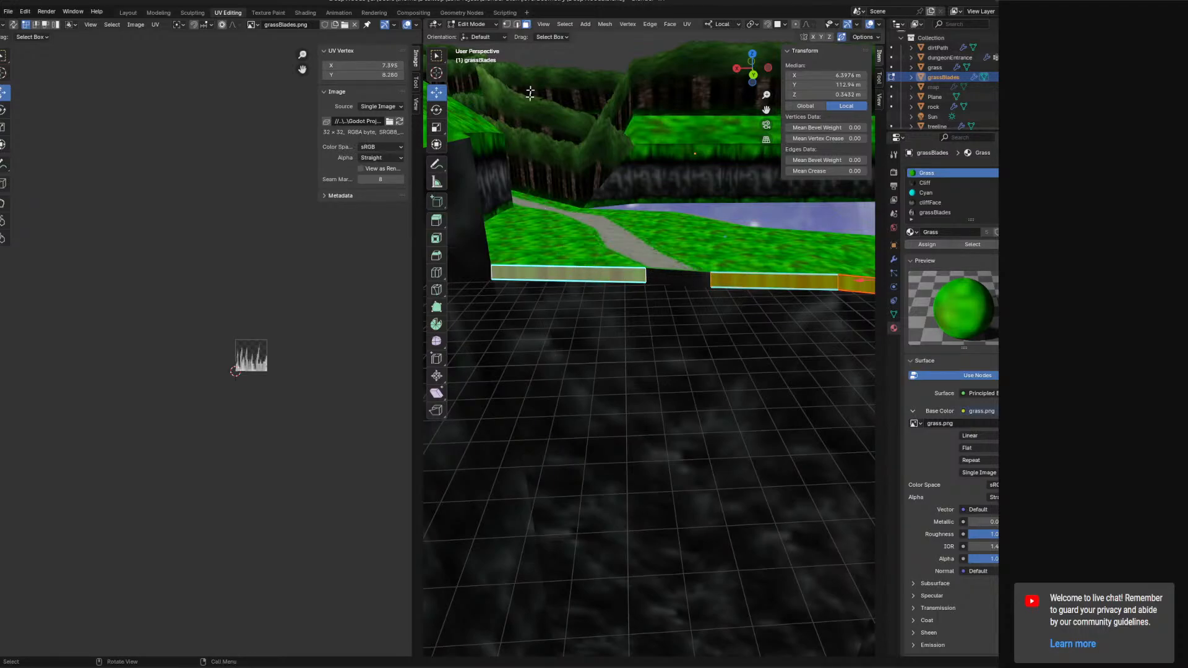
{"action": "left_click", "coordinate": [520, 26]}
{"action": "left_click", "coordinate": [566, 266]}
{"action": "left_click", "coordinate": [568, 283], "text": "shift"}
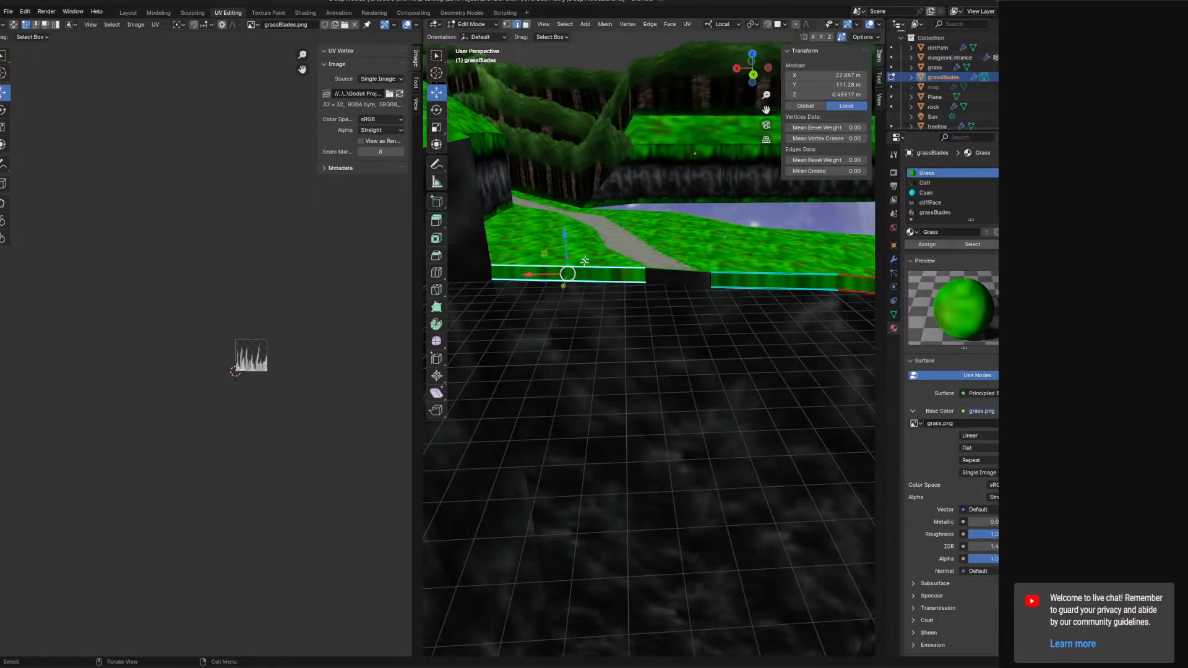
{"action": "right_click", "coordinate": [605, 255]}
{"action": "left_click", "coordinate": [608, 258]}
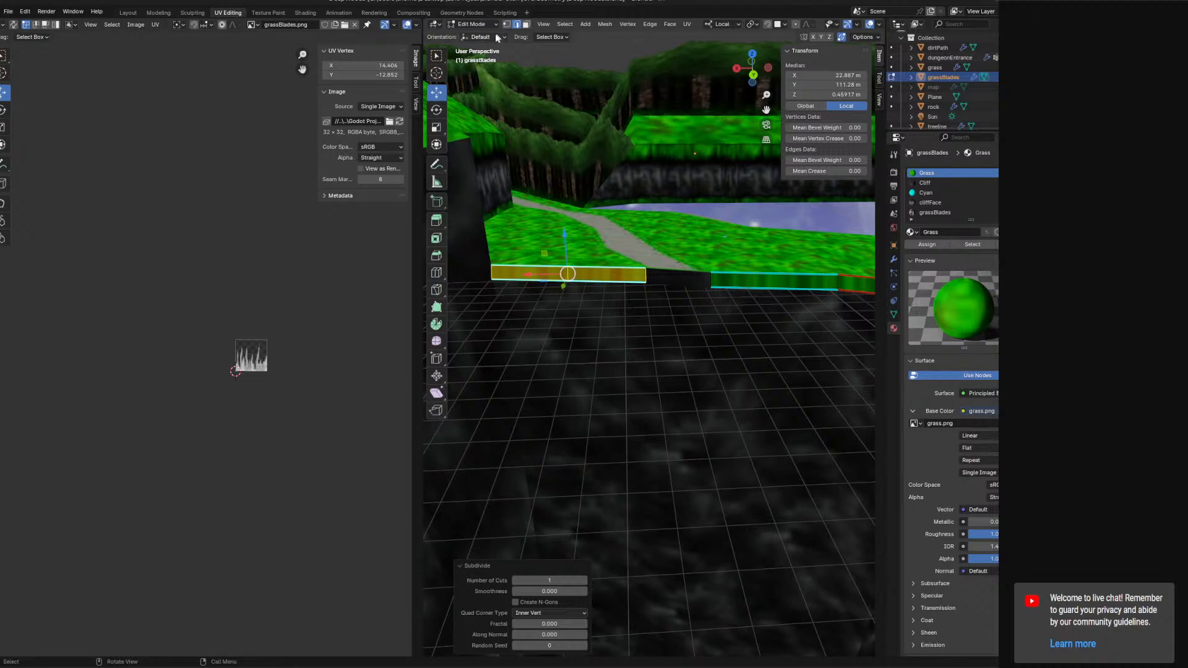
Select all the faces of grassBlades' front side strip and unwrap them.
{"action": "middle_click_drag", "start_coordinate": [691, 224], "coordinate": [651, 289]}
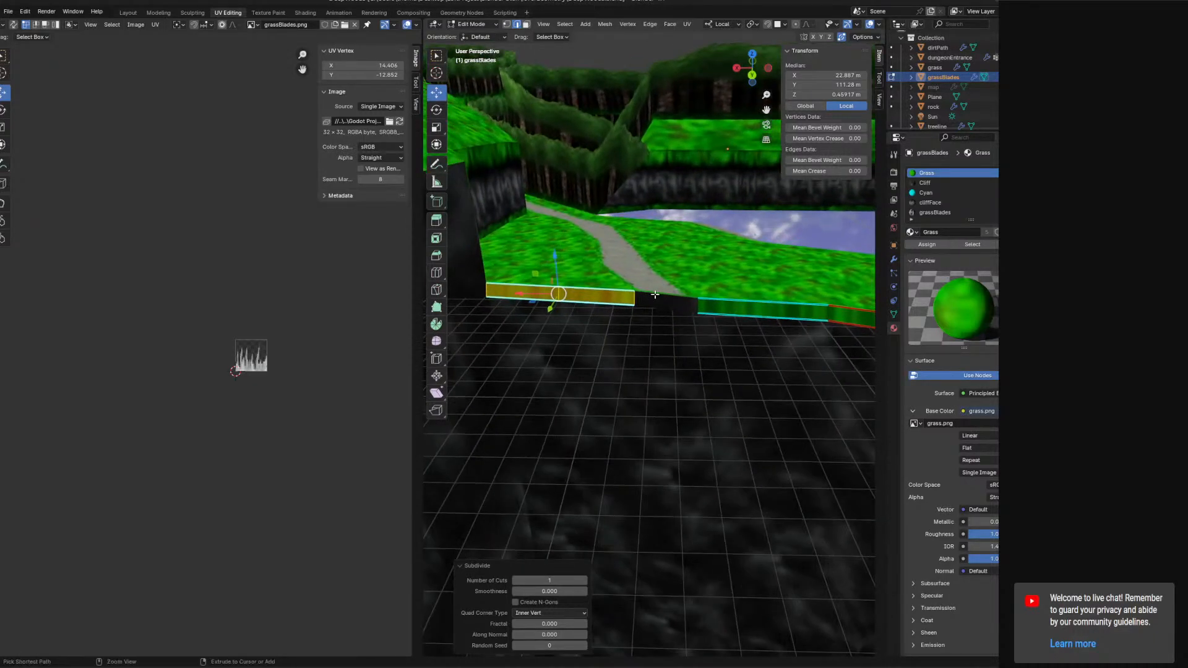
{"action": "key", "text": "ctrl+z"}
{"action": "left_click", "coordinate": [570, 286]}
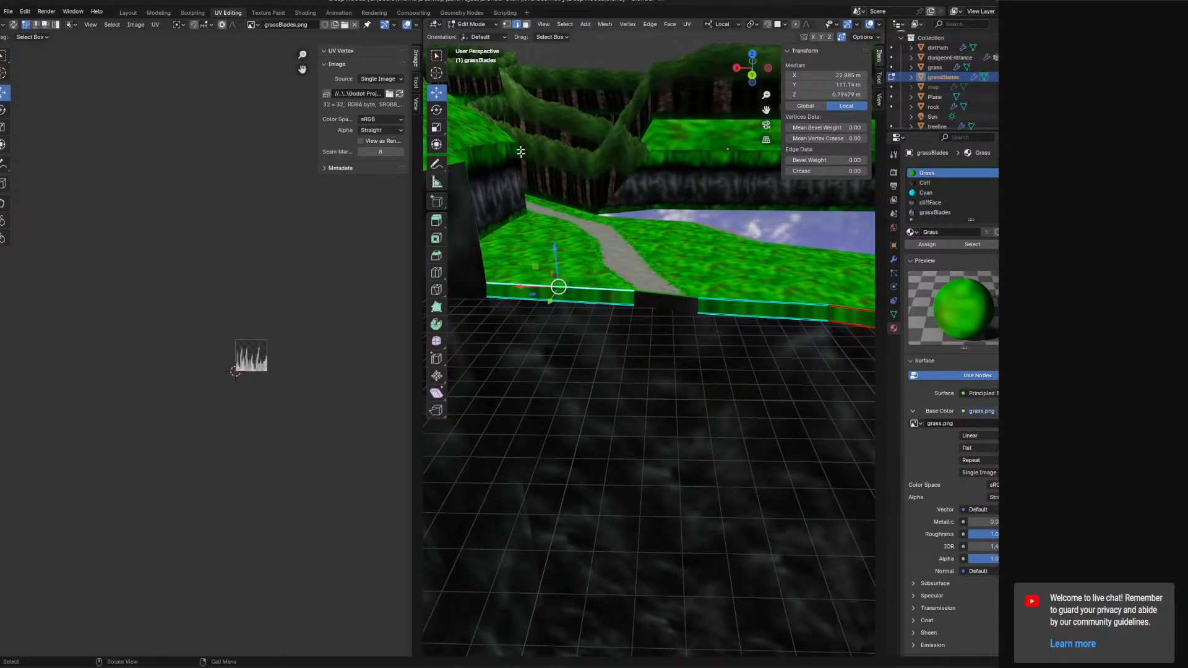
{"action": "left_click", "coordinate": [526, 26]}
{"action": "left_click", "coordinate": [599, 302]}
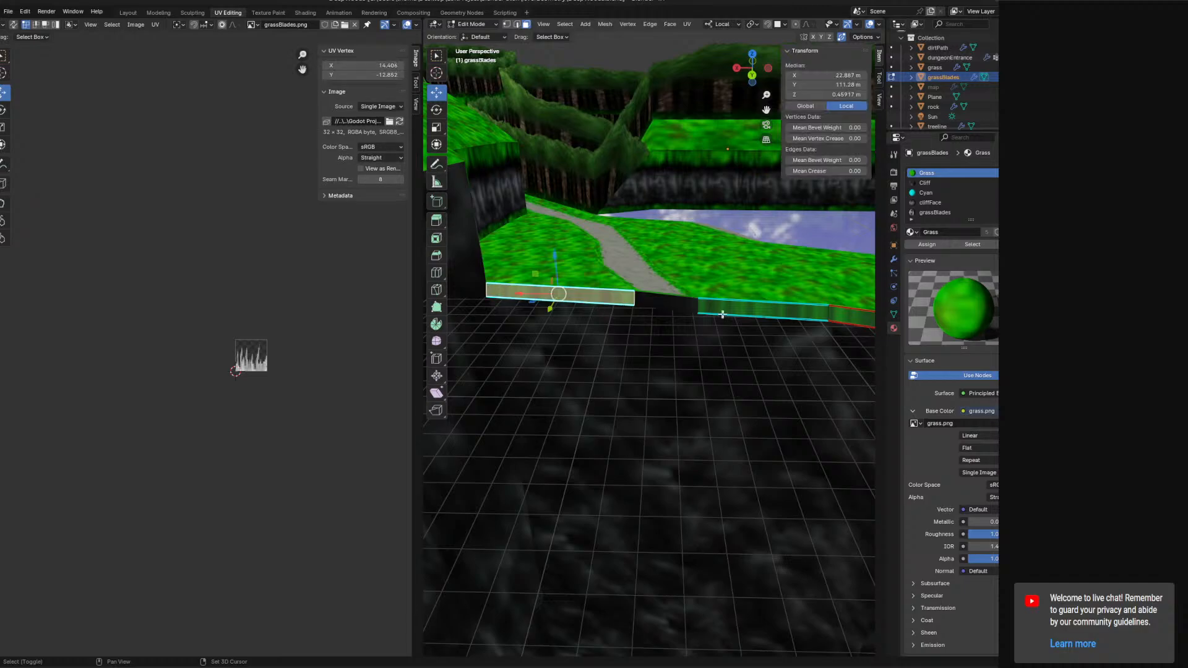
{"action": "left_click", "coordinate": [750, 309], "text": "shift"}
{"action": "middle_click_drag", "start_coordinate": [766, 313], "coordinate": [712, 304], "text": "shift"}
{"action": "left_click", "coordinate": [714, 303], "text": "shift"}
{"action": "middle_click_drag", "start_coordinate": [808, 311], "coordinate": [682, 313], "text": "shift"}
{"action": "left_click", "coordinate": [684, 312], "text": "shift"}
{"action": "left_click", "coordinate": [826, 302], "text": "shift"}
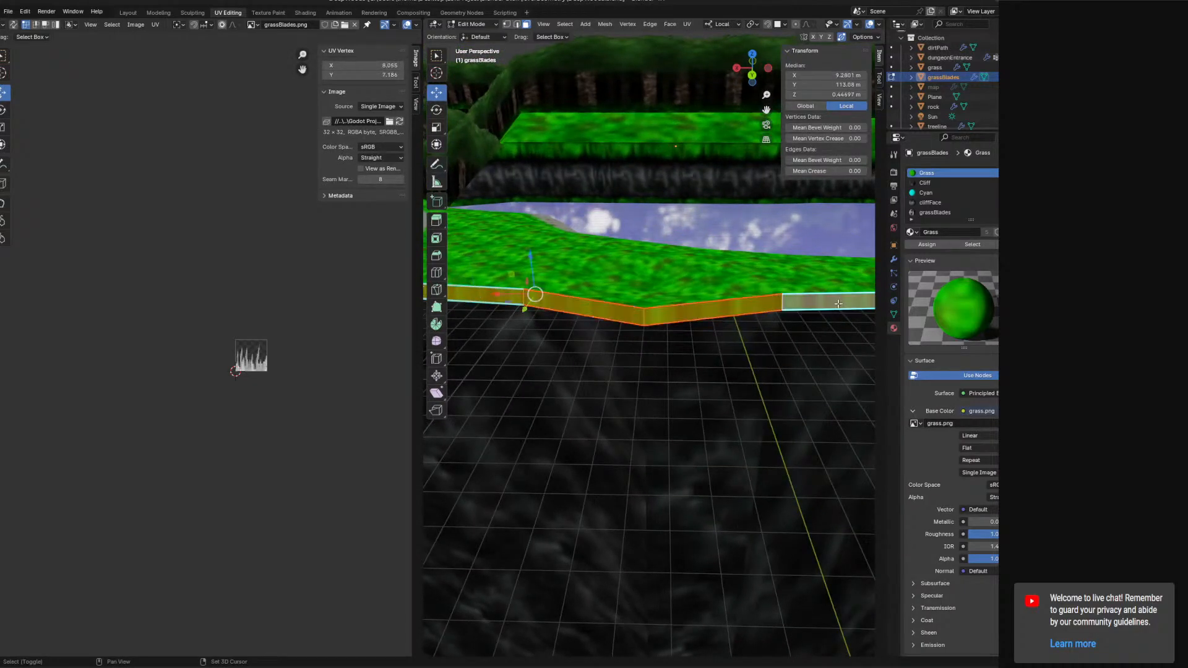
{"action": "middle_click_drag", "start_coordinate": [826, 302], "coordinate": [621, 304], "text": "shift"}
{"action": "left_click", "coordinate": [749, 306], "text": "shift"}
{"action": "left_click", "coordinate": [689, 24]}
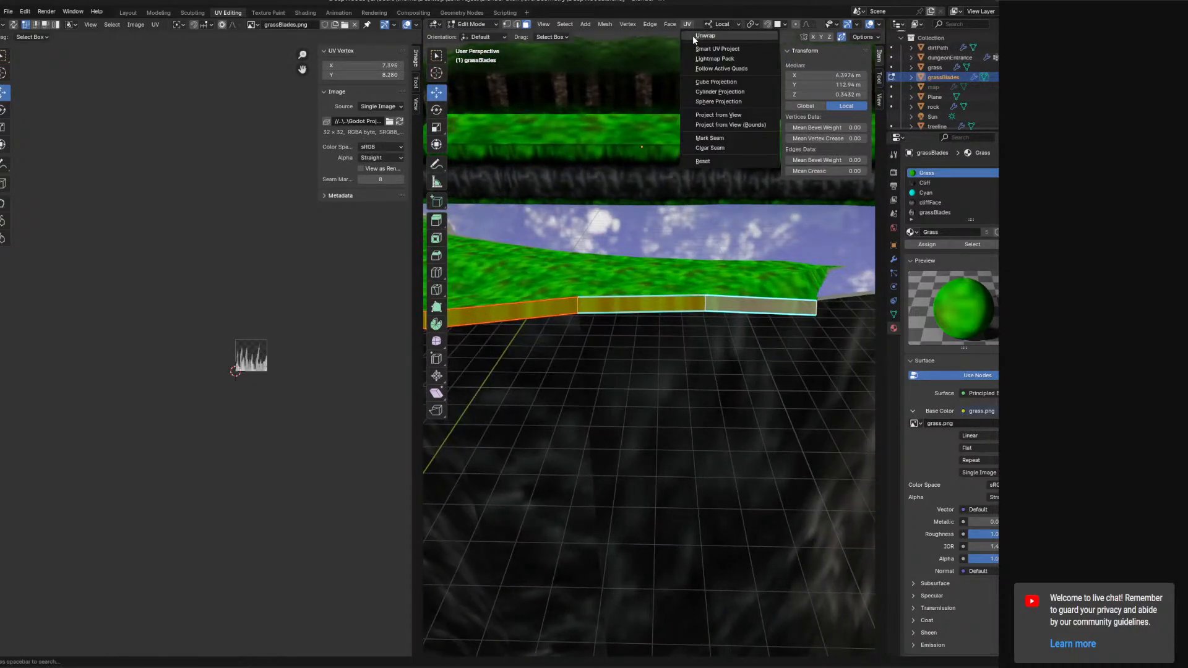
{"action": "left_click", "coordinate": [697, 35]}
Zoom in on the strip's unwrapped UVs and nudge selected UV vertices slightly to the left.
{"action": "scroll", "coordinate": [294, 306], "scroll_direction": "up", "scroll_amount": 5}
{"action": "middle_click_drag", "start_coordinate": [361, 297], "coordinate": [239, 303], "text": "shift"}
{"action": "scroll", "coordinate": [200, 344], "scroll_direction": "up", "scroll_amount": 3}
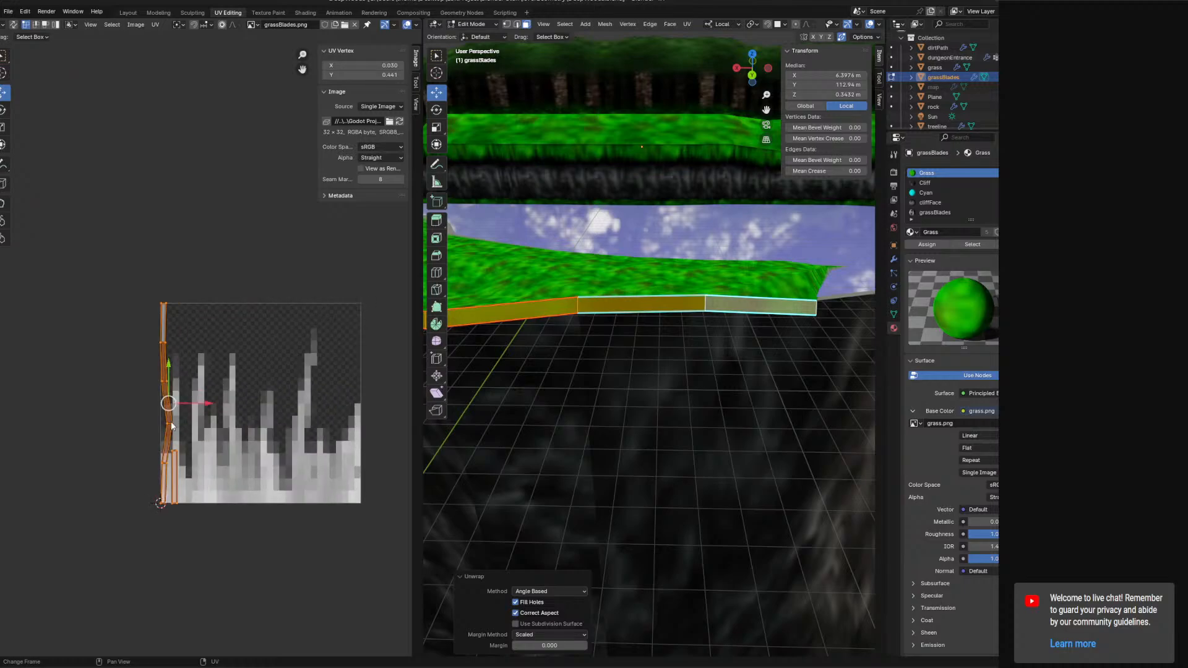
{"action": "left_click", "coordinate": [168, 426]}
{"action": "left_click_drag", "start_coordinate": [191, 428], "coordinate": [185, 428]}
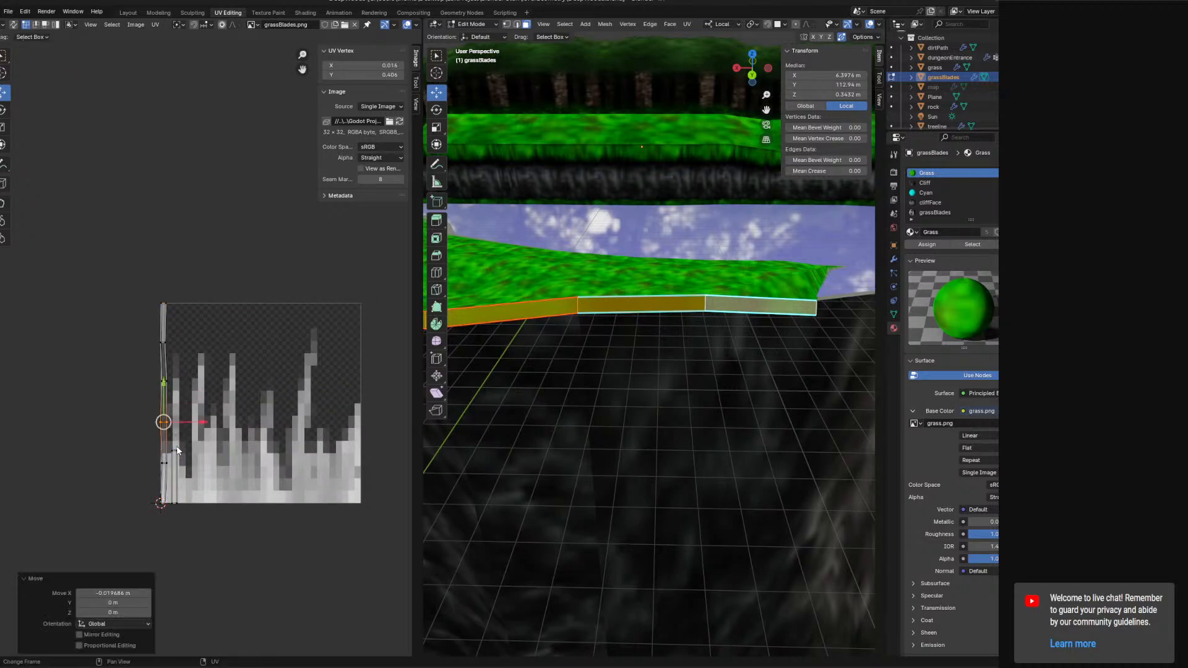
{"action": "left_click", "coordinate": [166, 462]}
{"action": "mouse_move", "coordinate": [159, 471]}
{"action": "left_mouse_down"}
{"action": "mouse_move", "coordinate": [178, 463]}
{"action": "mouse_move", "coordinate": [168, 450]}
{"action": "left_mouse_up"}
{"action": "left_click", "coordinate": [161, 464]}
{"action": "left_click", "coordinate": [168, 462]}
{"action": "left_click", "coordinate": [161, 467]}
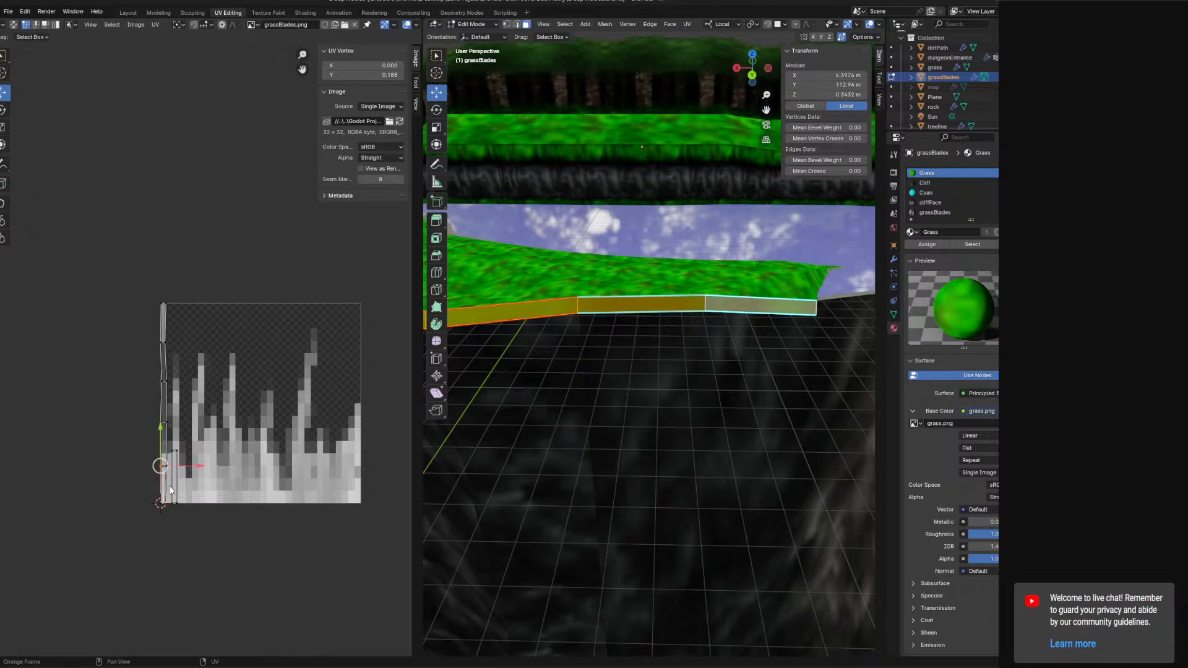
{"action": "left_click_drag", "start_coordinate": [165, 506], "coordinate": [172, 504]}
{"action": "left_click", "coordinate": [160, 507]}
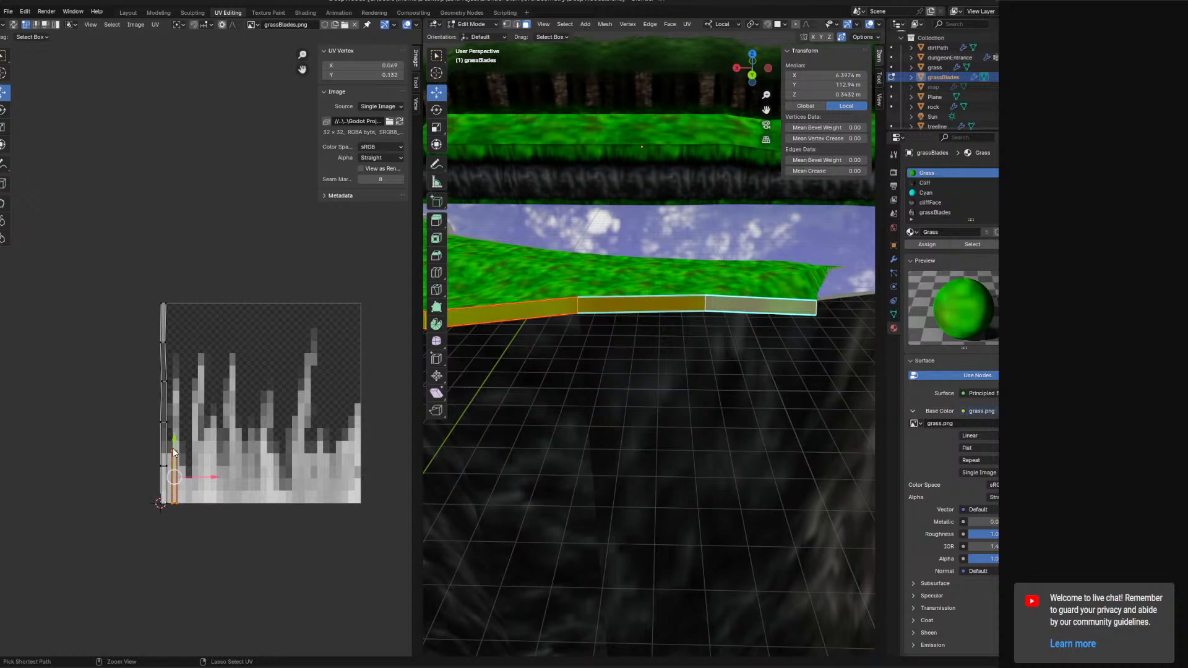
{"action": "left_click_drag", "start_coordinate": [195, 482], "coordinate": [184, 476]}
{"action": "key", "text": "a"}
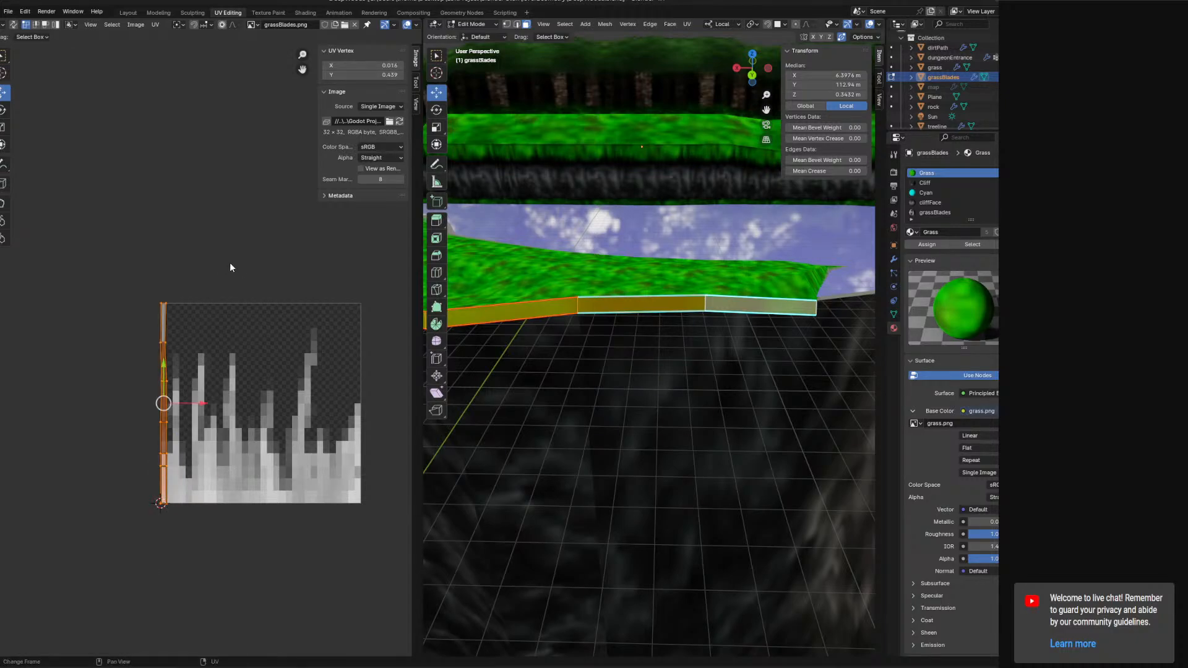
{"action": "type", "text": "r90"}
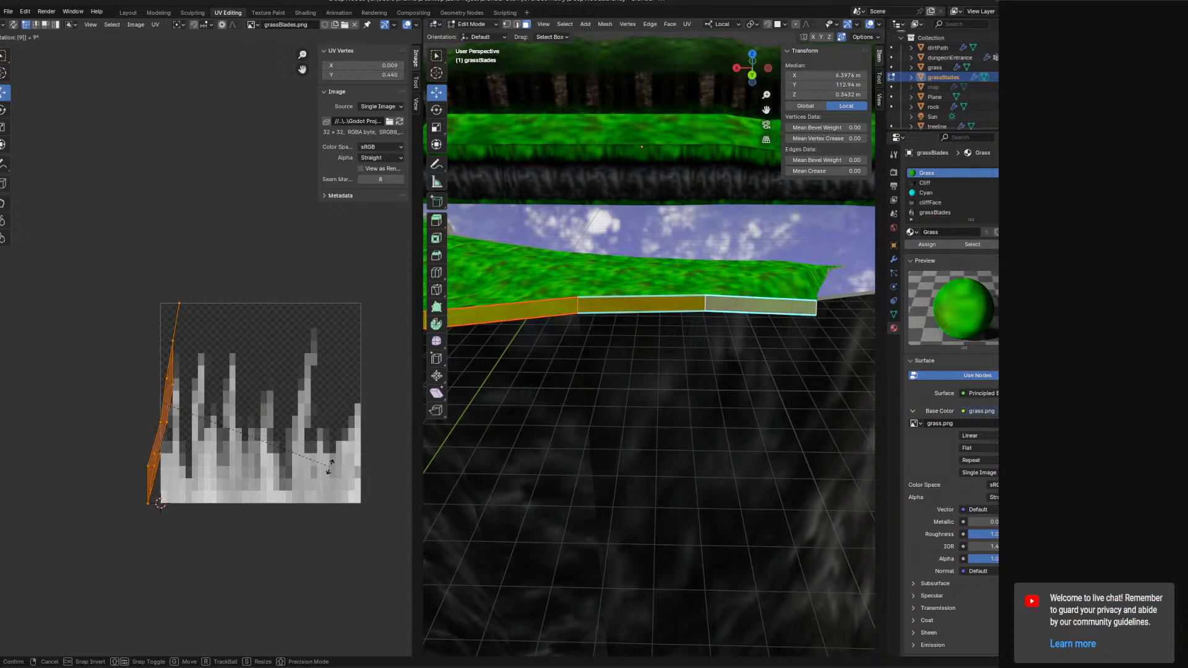
{"action": "key", "text": "Return"}
{"action": "key", "text": "ctrl+z"}
Select all of the strip's UVs and rotate them 90°.
{"action": "left_click", "coordinate": [189, 334]}
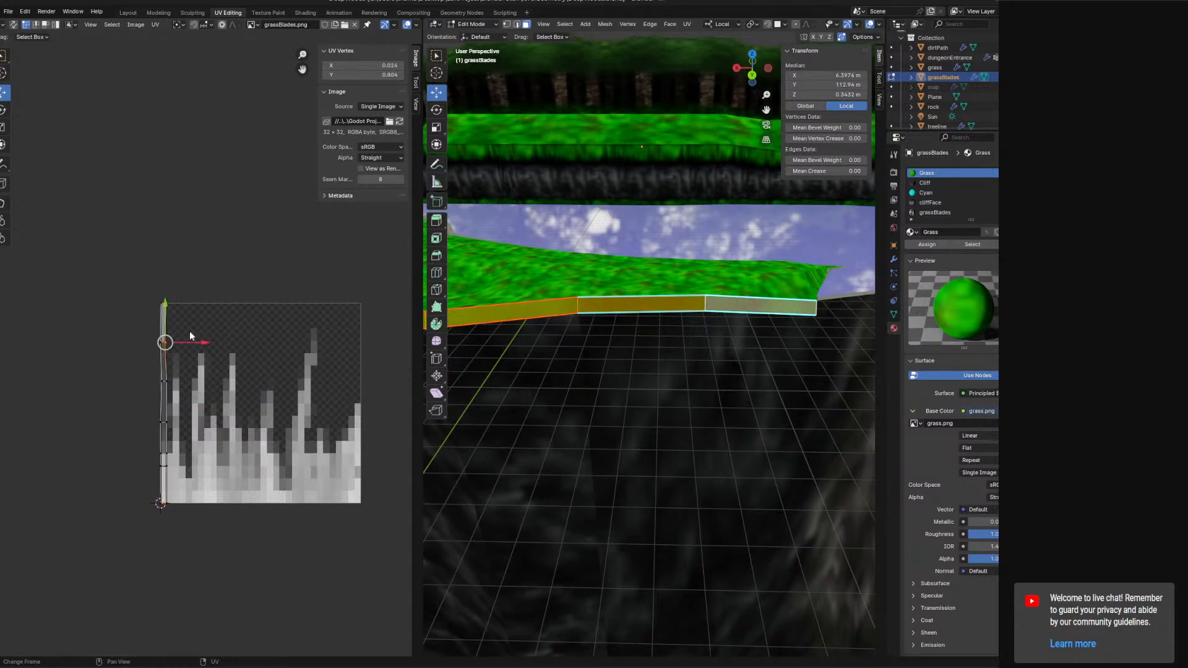
{"action": "mouse_move", "coordinate": [173, 341]}
{"action": "left_mouse_down"}
{"action": "mouse_move", "coordinate": [172, 301]}
{"action": "mouse_move", "coordinate": [159, 302]}
{"action": "mouse_move", "coordinate": [158, 335]}
{"action": "left_mouse_up"}
{"action": "left_click", "coordinate": [170, 302]}
{"action": "left_click", "coordinate": [160, 302]}
{"action": "left_click", "coordinate": [159, 341]}
{"action": "left_click", "coordinate": [160, 380]}
{"action": "left_click_drag", "start_coordinate": [161, 380], "coordinate": [167, 360]}
{"action": "left_click", "coordinate": [174, 379]}
{"action": "left_click", "coordinate": [168, 364]}
{"action": "key", "text": "a"}
{"action": "key", "text": "r"}
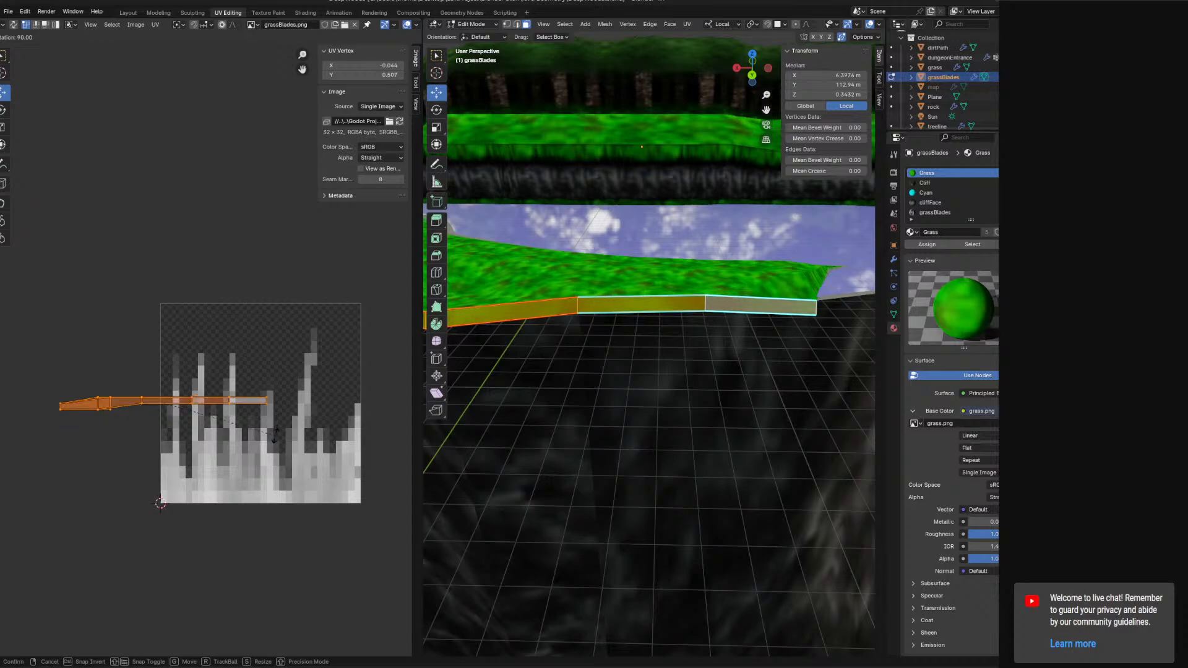
{"action": "type", "text": "90"}
{"action": "key", "text": "Return"}
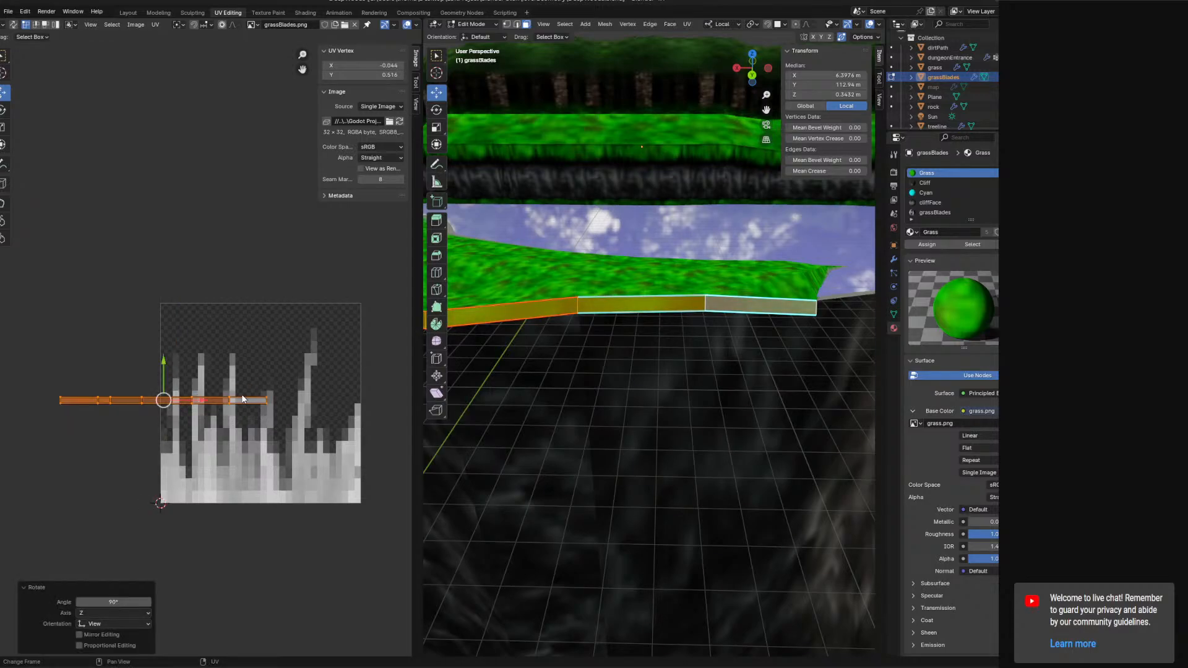
Move the strip's UVs onto the middle of the texture and assign the grassBlades material to its faces.
{"action": "left_click_drag", "start_coordinate": [215, 401], "coordinate": [304, 411]}
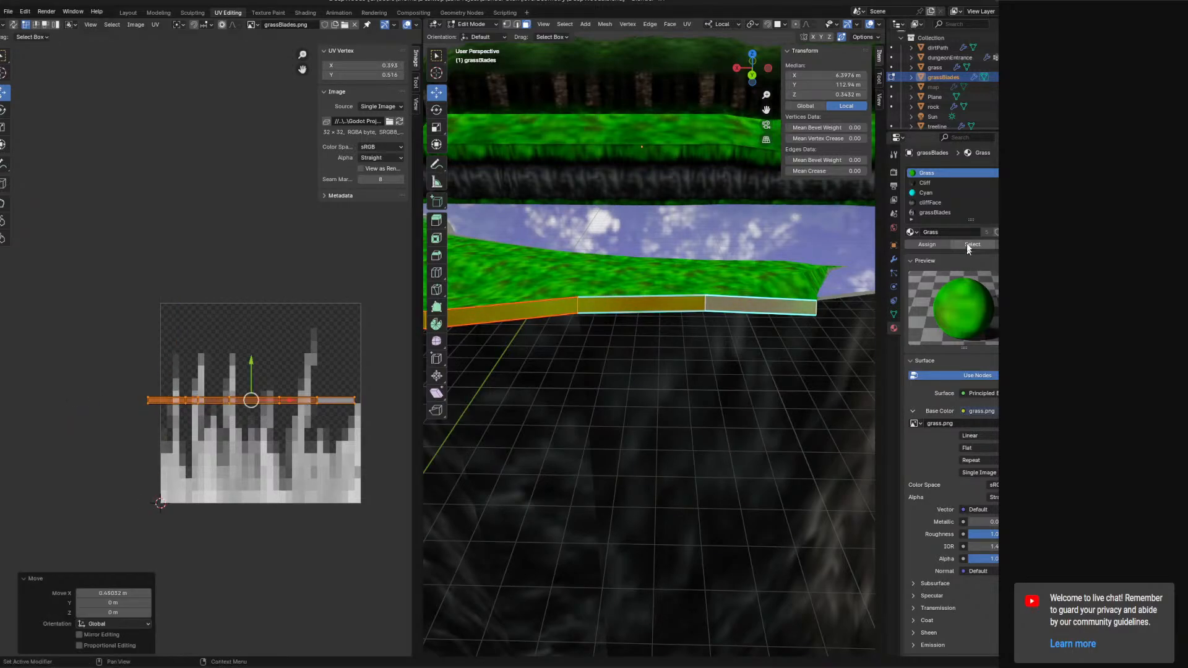
{"action": "left_click", "coordinate": [956, 214]}
{"action": "left_click", "coordinate": [943, 244]}
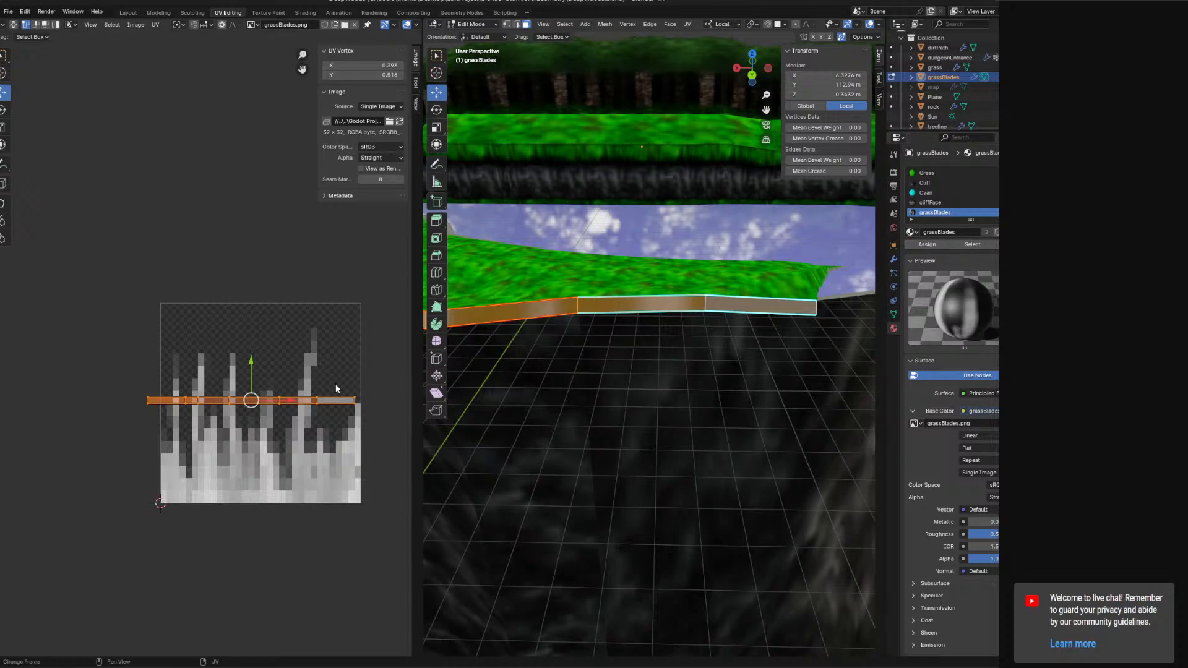
Scale the strip's UVs up, rotate them 180° and shift them slightly upward over the grass-blade texture.
{"action": "key", "text": "s"}
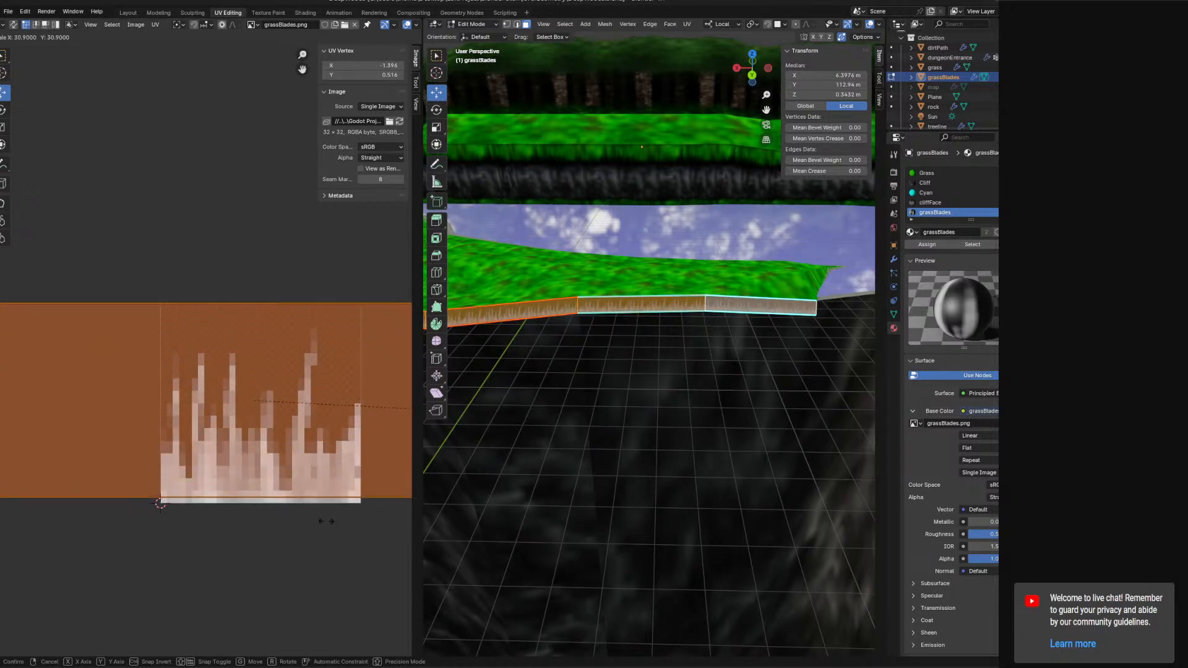
{"action": "left_click", "coordinate": [314, 501]}
{"action": "left_click_drag", "start_coordinate": [253, 368], "coordinate": [251, 374]}
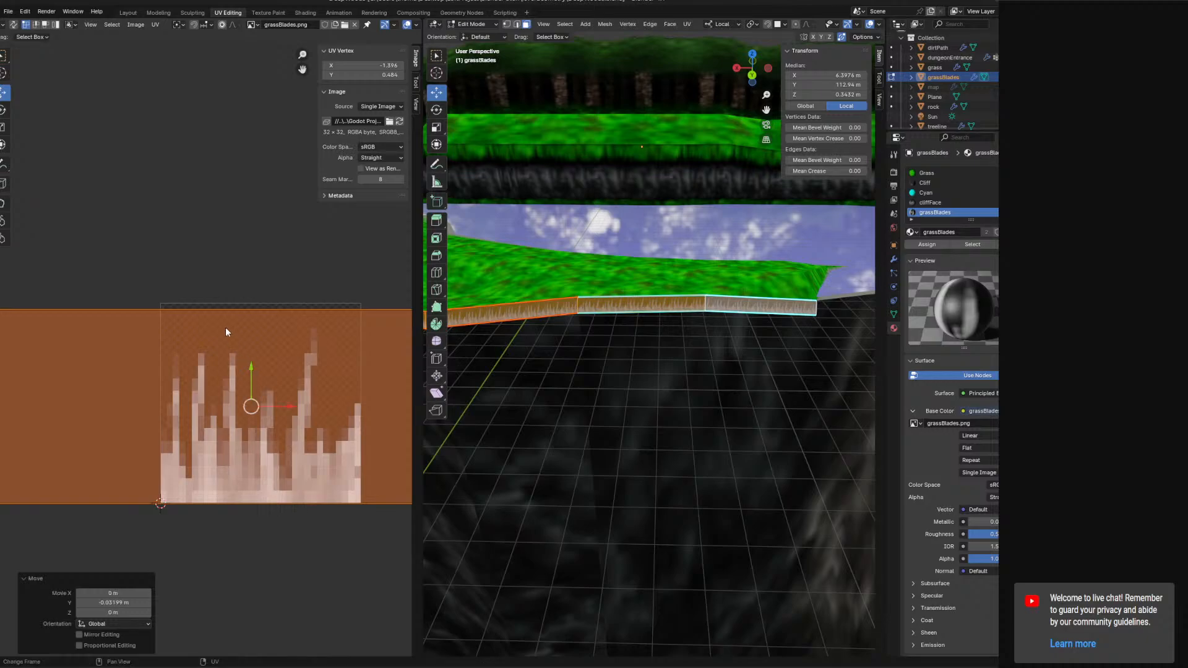
{"action": "key", "text": "r"}
{"action": "left_click", "coordinate": [296, 567]}
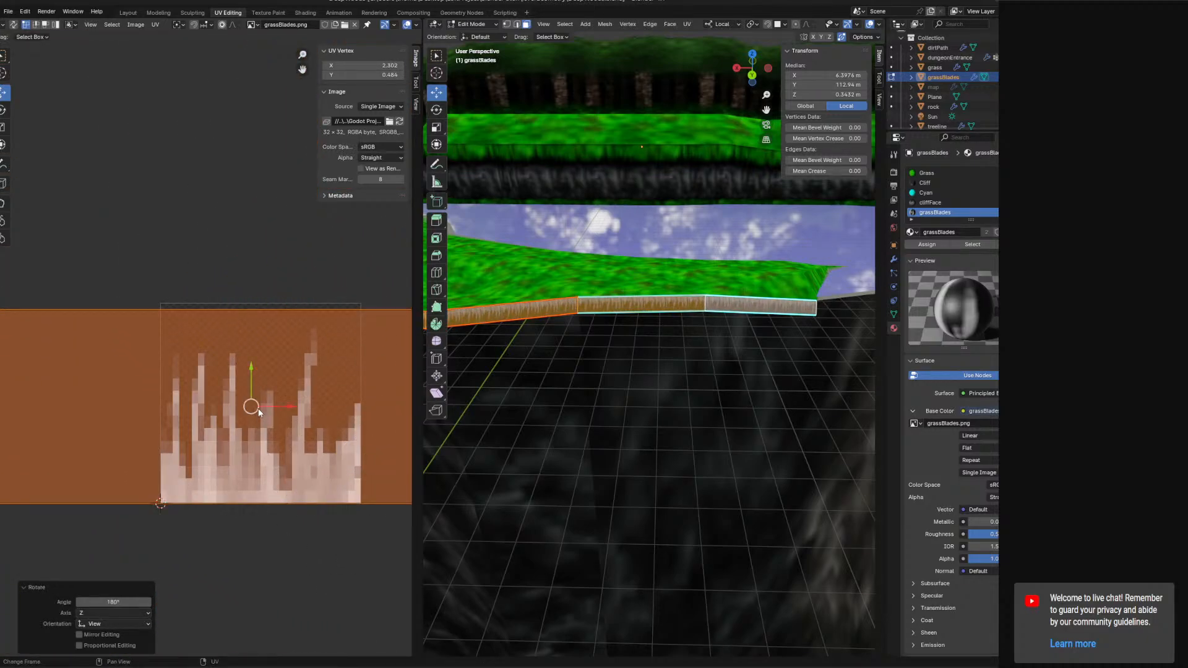
{"action": "left_click_drag", "start_coordinate": [250, 362], "coordinate": [254, 355]}
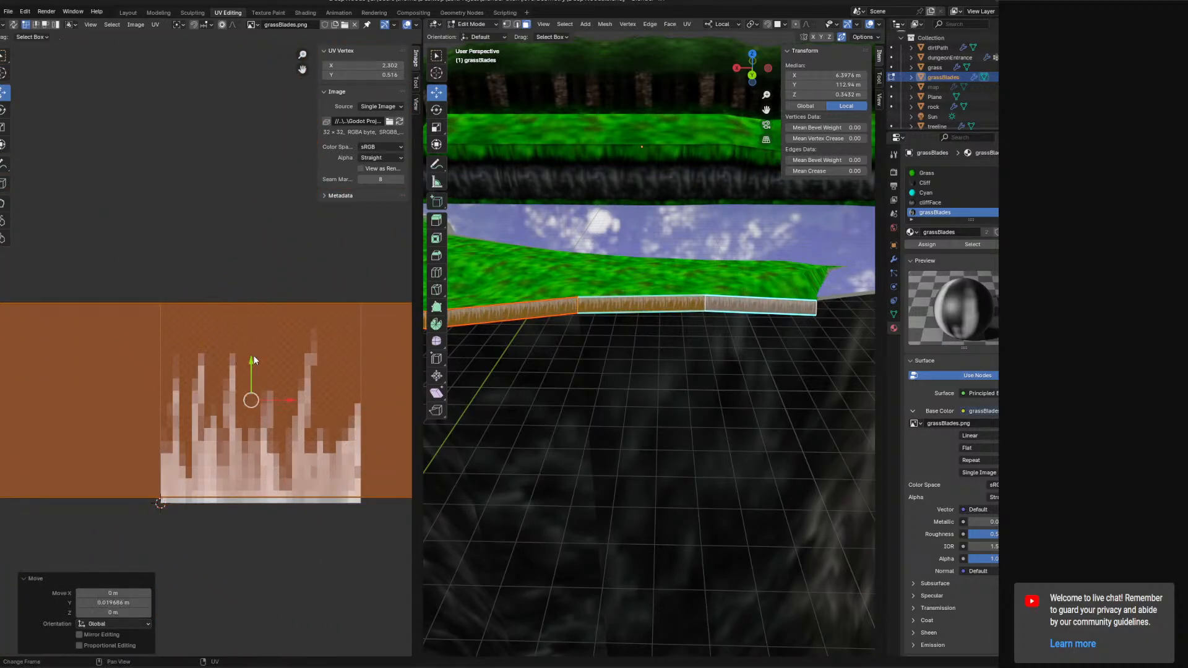
Select the small platform's side faces and scale their UVs 1.6 along X.
{"action": "scroll", "coordinate": [275, 360], "scroll_direction": "down", "scroll_amount": 3}
{"action": "scroll", "coordinate": [276, 362], "scroll_direction": "down", "scroll_amount": 1}
{"action": "middle_click_drag", "start_coordinate": [601, 379], "coordinate": [823, 345]}
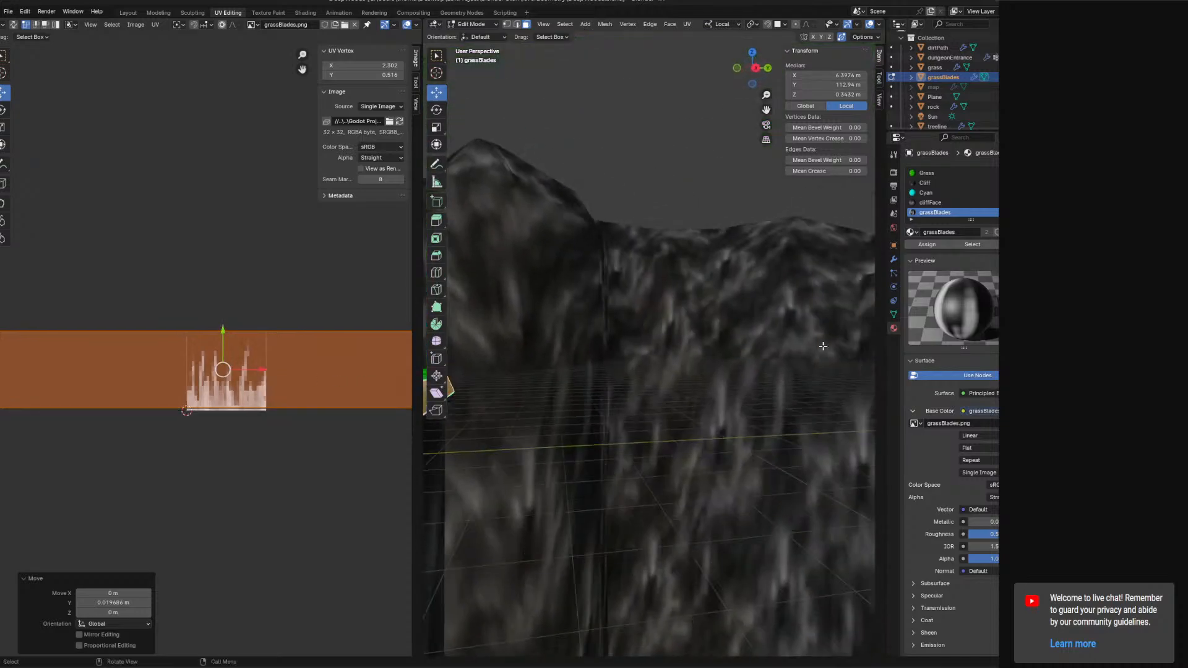
{"action": "middle_click_drag", "start_coordinate": [756, 362], "coordinate": [737, 345]}
{"action": "left_click", "coordinate": [738, 246]}
{"action": "left_click", "coordinate": [776, 244], "text": "shift"}
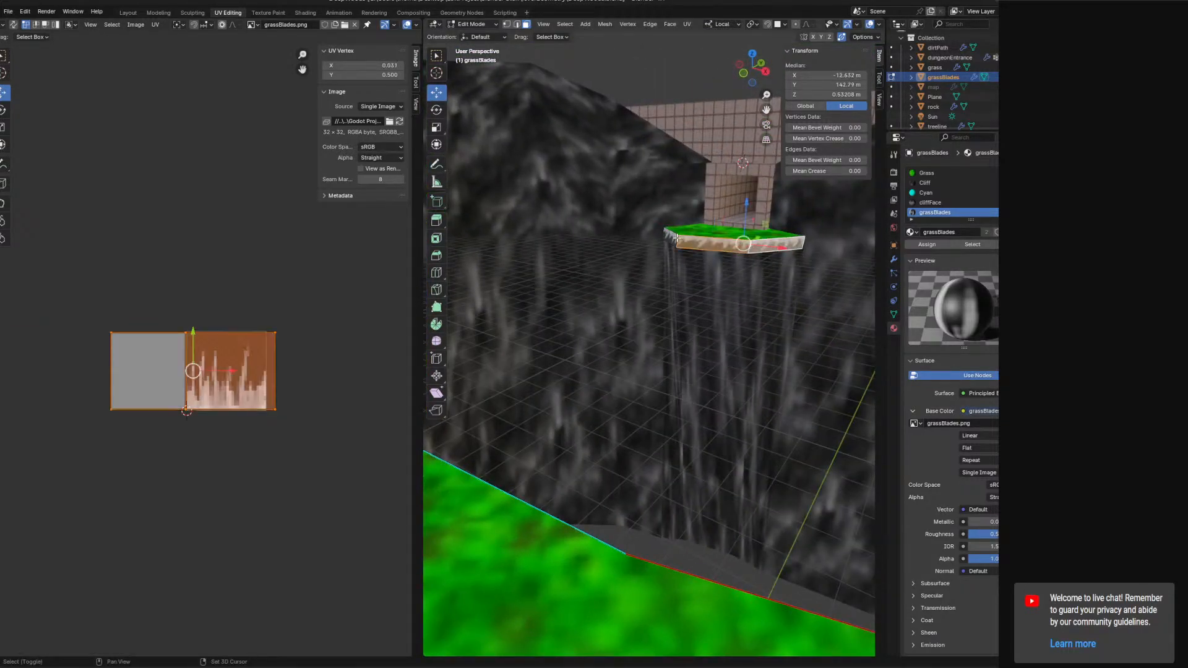
{"action": "left_click", "coordinate": [676, 239], "text": "shift"}
{"action": "key", "text": "s"}
{"action": "key", "text": "x"}
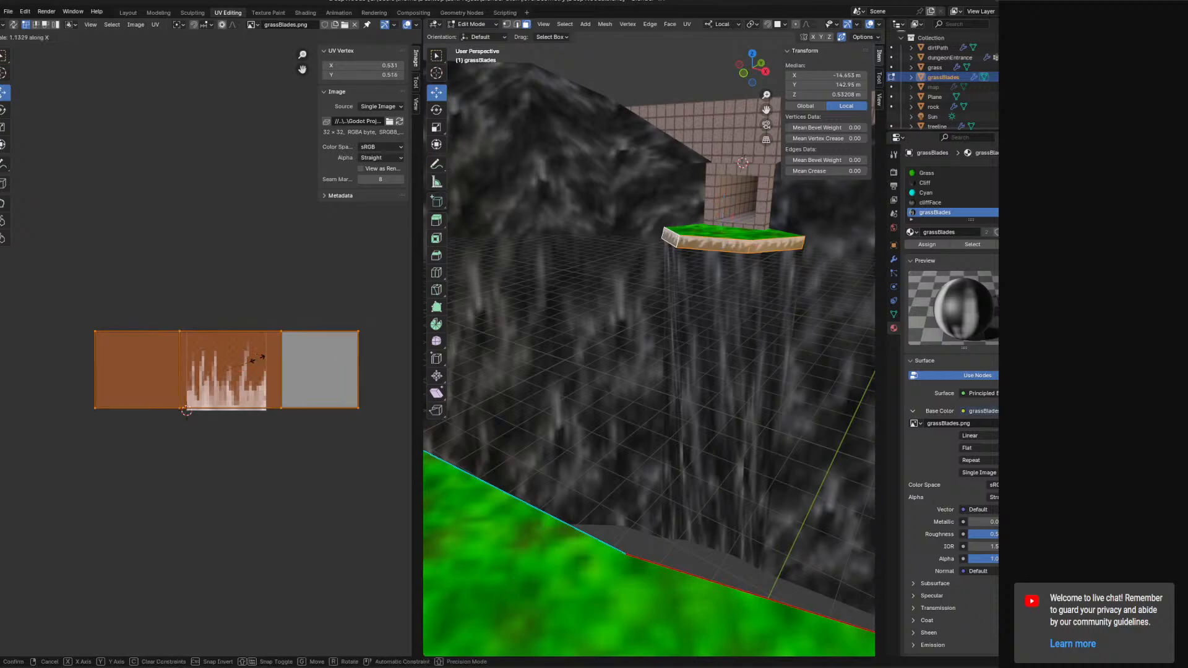
{"action": "left_click", "coordinate": [279, 364]}
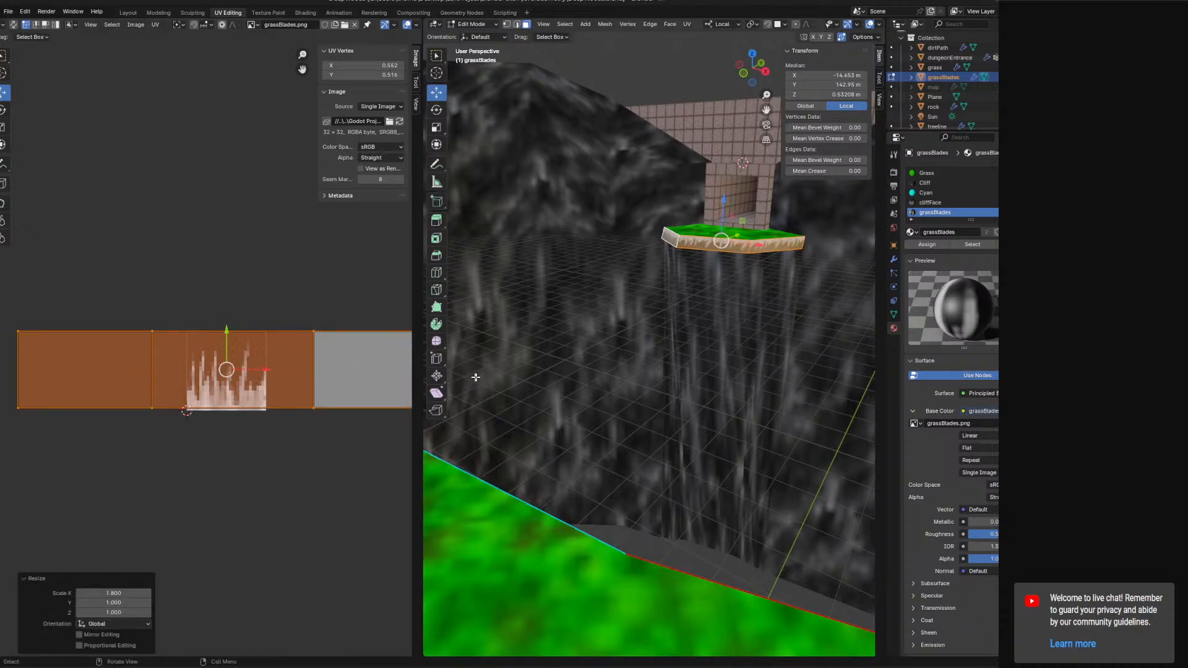
Select faces along the ledge's front strip and rotate their UVs 180°.
{"action": "middle_click_drag", "start_coordinate": [475, 377], "coordinate": [599, 329]}
{"action": "left_click", "coordinate": [538, 350]}
{"action": "left_click", "coordinate": [643, 335], "text": "shift"}
{"action": "left_click", "coordinate": [600, 330], "text": "shift"}
{"action": "left_click", "coordinate": [512, 320], "text": "shift"}
{"action": "middle_click_drag", "start_coordinate": [512, 319], "coordinate": [464, 317], "text": "shift"}
{"action": "left_click", "coordinate": [508, 312], "text": "shift"}
{"action": "left_click", "coordinate": [491, 311], "text": "shift"}
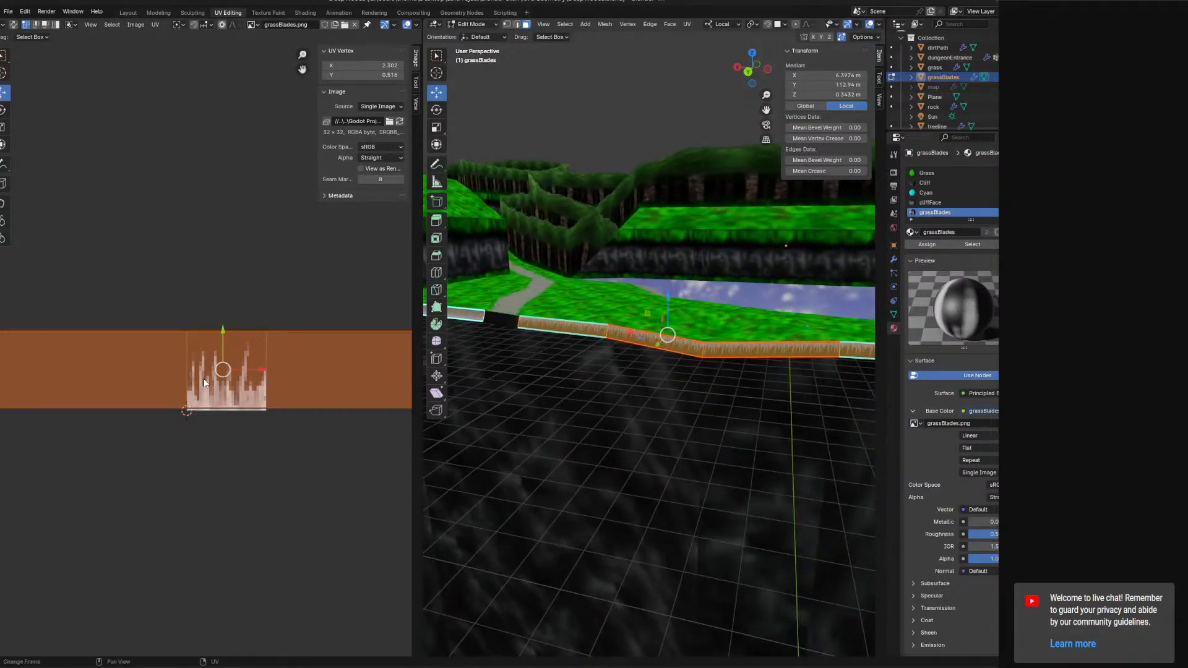
{"action": "left_click", "coordinate": [474, 312]}
{"action": "scroll", "coordinate": [204, 340], "scroll_direction": "down", "scroll_amount": 10}
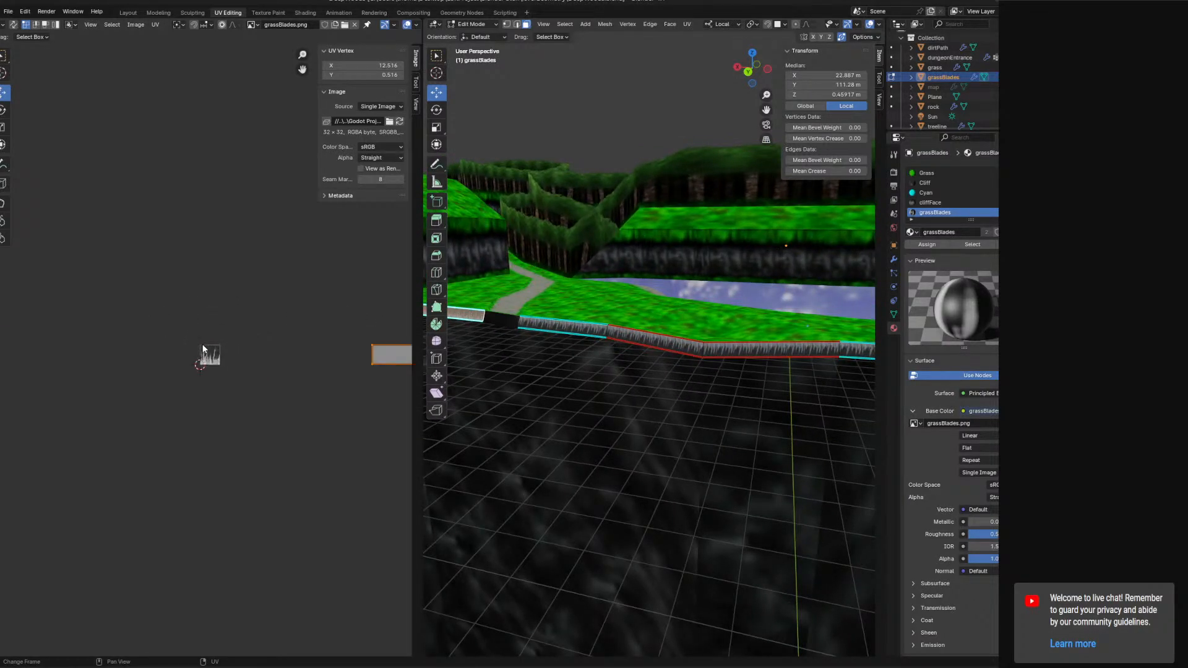
{"action": "key", "text": "r"}
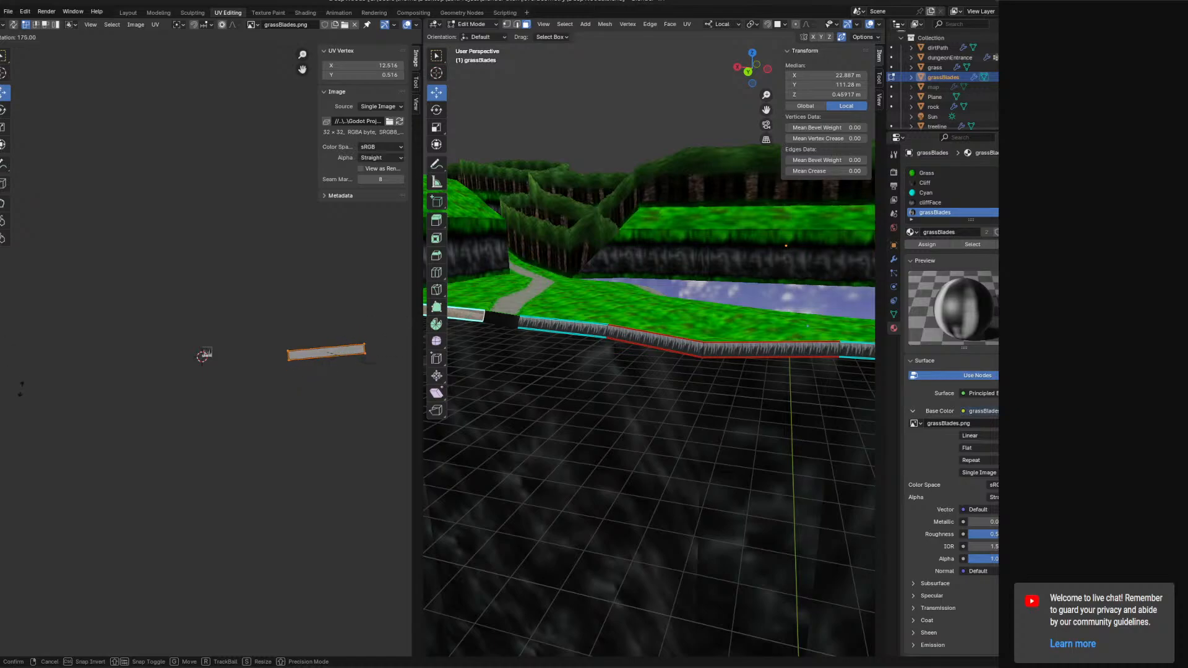
{"action": "left_click", "coordinate": [17, 399]}
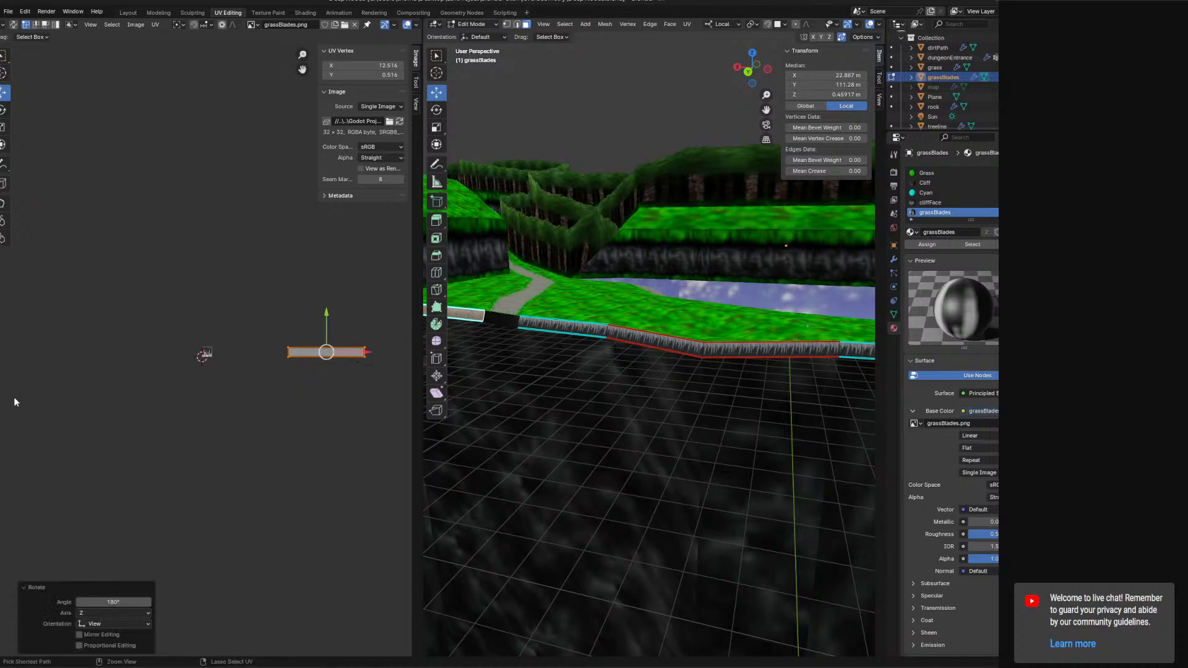
Select the front strip's faces and scale their UVs to 0.5 along X.
{"action": "left_click", "coordinate": [592, 327], "text": "shift"}
{"action": "left_click", "coordinate": [660, 342], "text": "shift"}
{"action": "left_click", "coordinate": [727, 350], "text": "shift"}
{"action": "left_click", "coordinate": [845, 352], "text": "shift"}
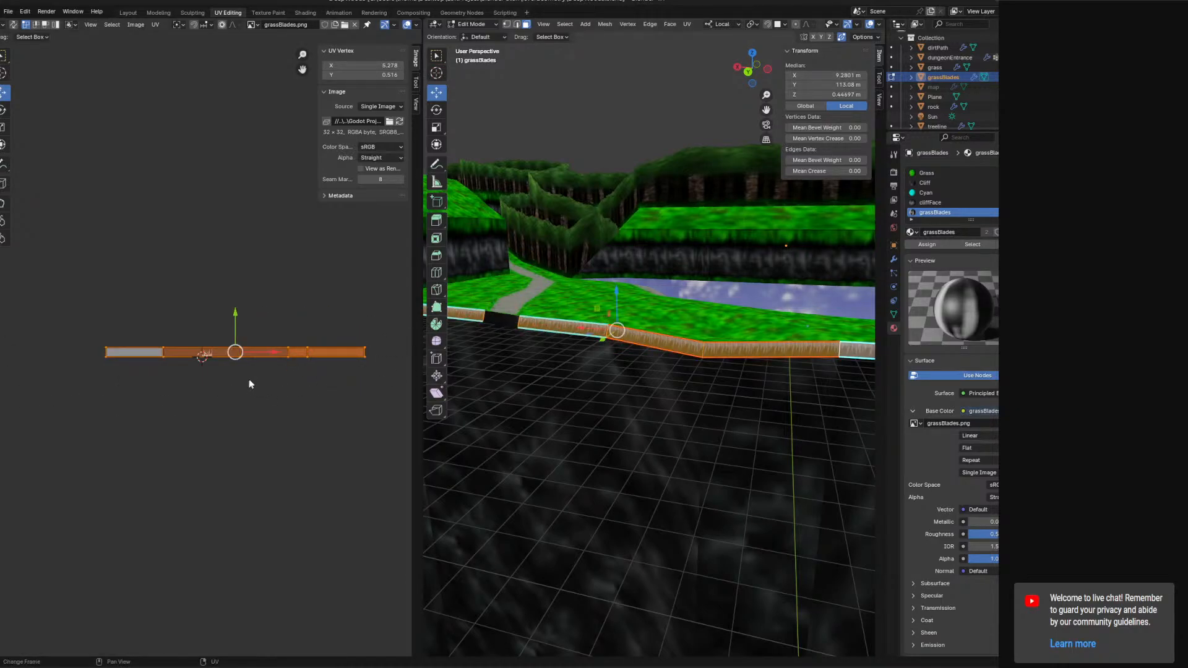
{"action": "key", "text": "s"}
{"action": "key", "text": "x"}
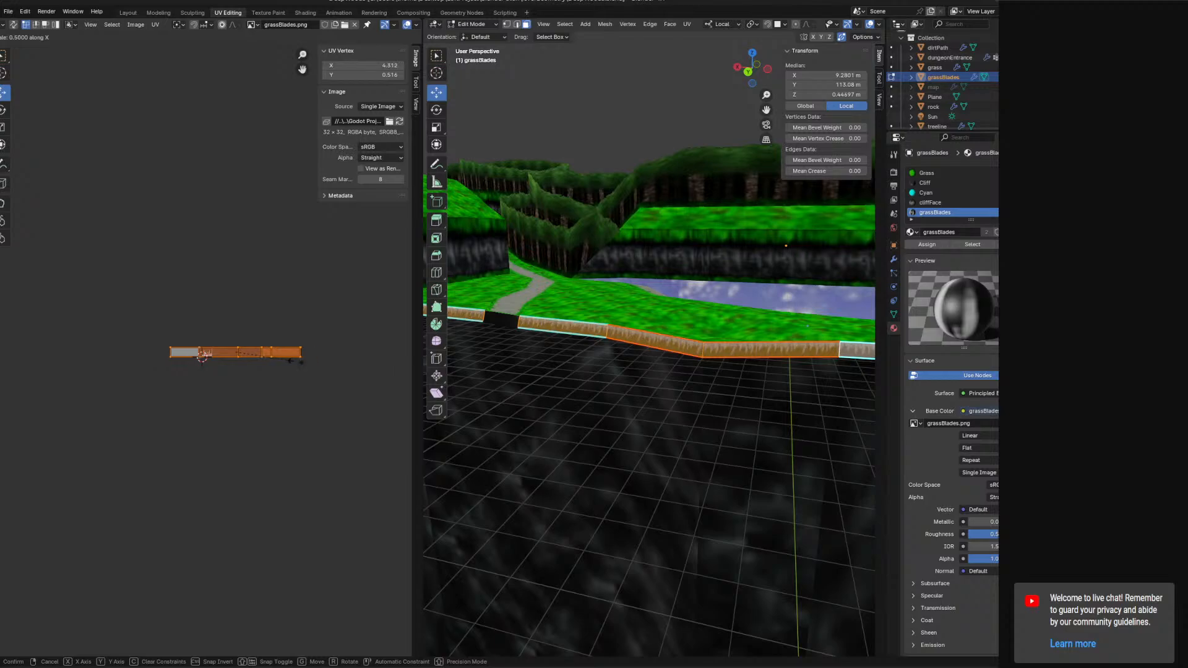
{"action": "left_click", "coordinate": [286, 362]}
Select the small platform's side faces and shift their UVs to line up the grass-blade texture.
{"action": "middle_click_drag", "start_coordinate": [520, 390], "coordinate": [723, 338]}
{"action": "left_click", "coordinate": [781, 364]}
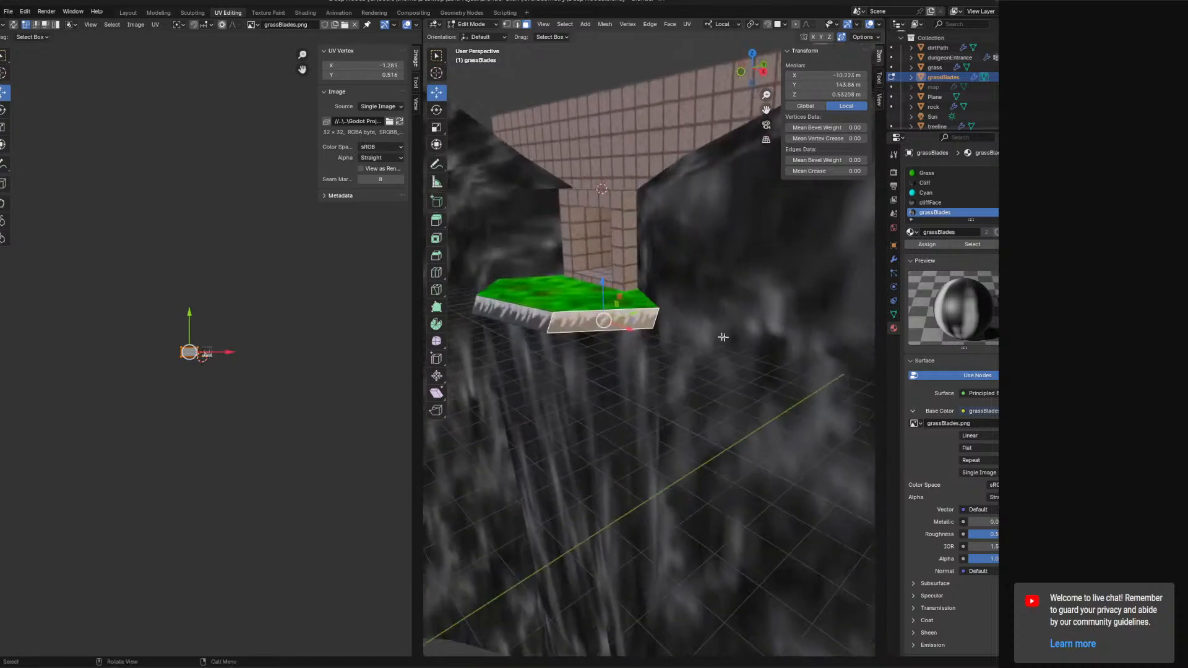
{"action": "left_click", "coordinate": [527, 318], "text": "shift"}
{"action": "middle_click_drag", "start_coordinate": [527, 317], "coordinate": [594, 327]}
{"action": "middle_click_drag", "start_coordinate": [328, 356], "coordinate": [258, 363]}
{"action": "middle_click_drag", "start_coordinate": [551, 353], "coordinate": [765, 314], "text": "shift"}
{"action": "middle_click_drag", "start_coordinate": [582, 372], "coordinate": [779, 361], "text": "shift"}
{"action": "left_click", "coordinate": [591, 446], "text": "shift"}
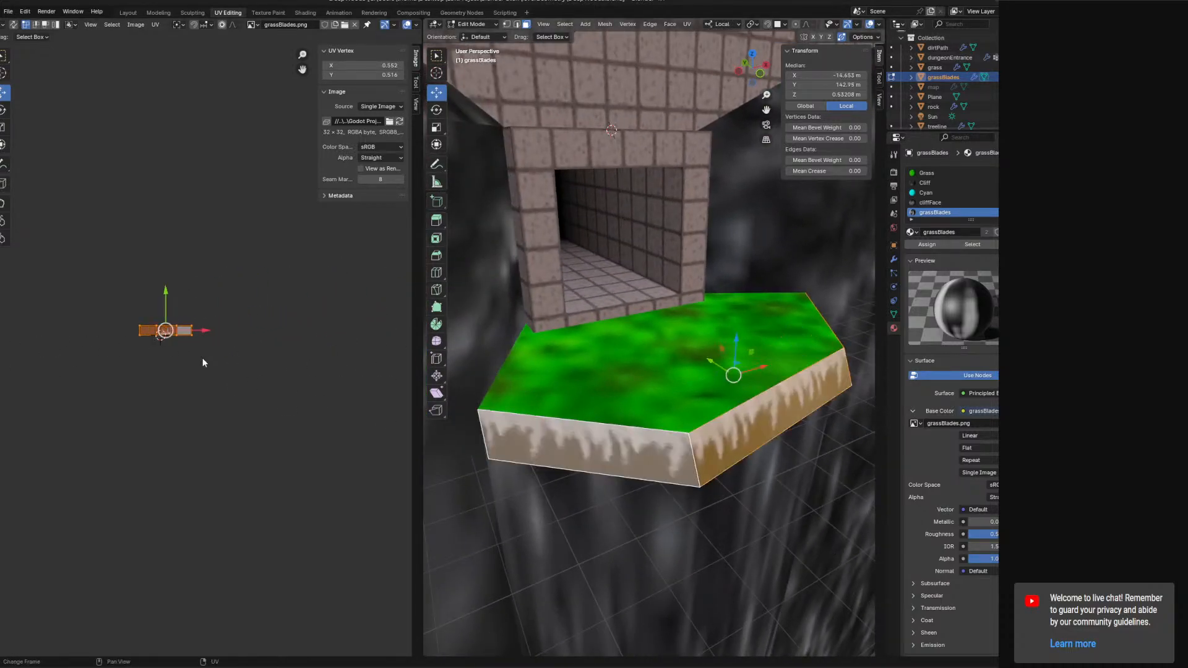
{"action": "scroll", "coordinate": [146, 335], "scroll_direction": "up", "scroll_amount": 4}
{"action": "middle_click_drag", "start_coordinate": [146, 334], "coordinate": [234, 342]}
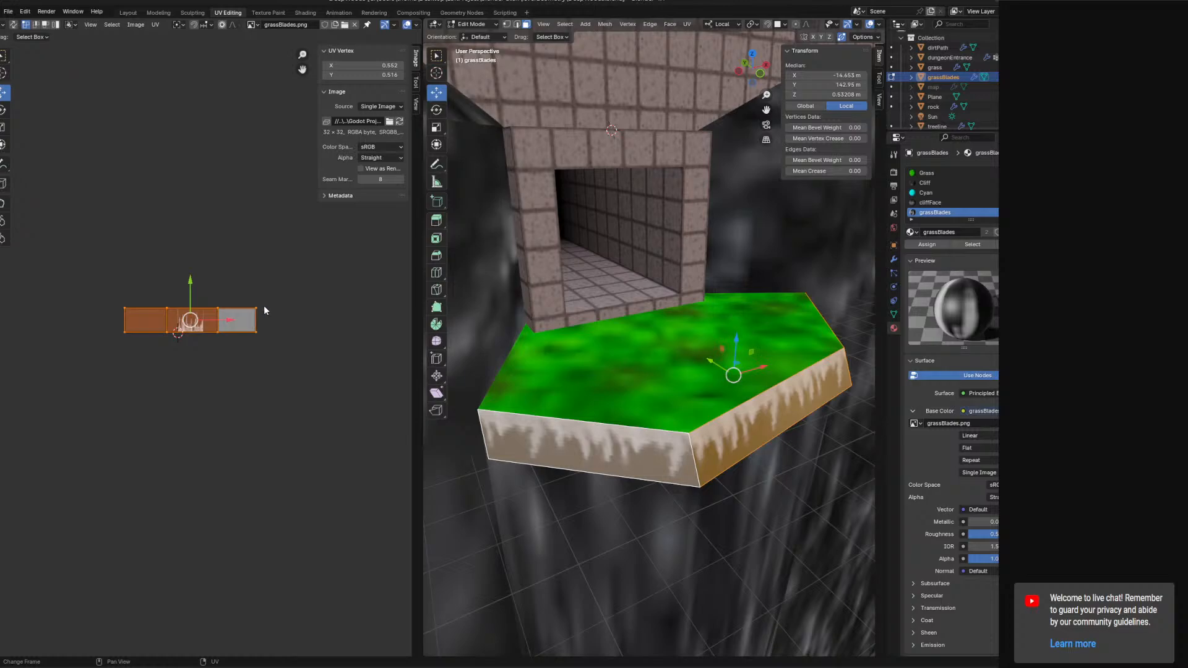
{"action": "key", "text": "s"}
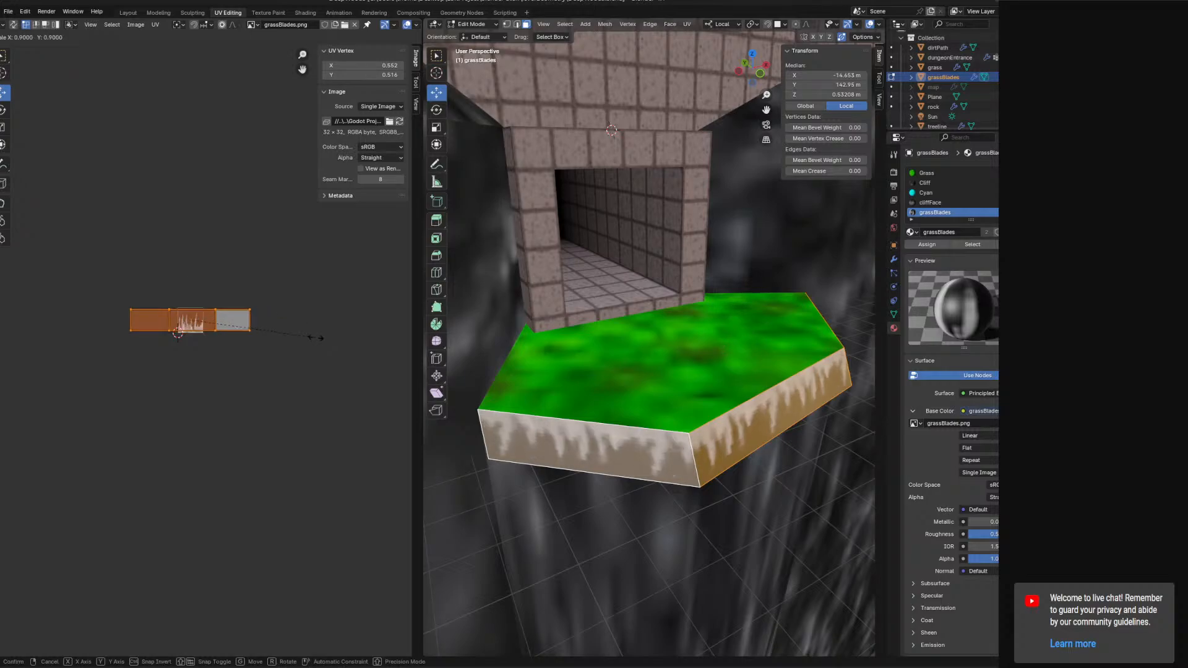
{"action": "right_click", "coordinate": [309, 339]}
{"action": "left_click", "coordinate": [517, 24]}
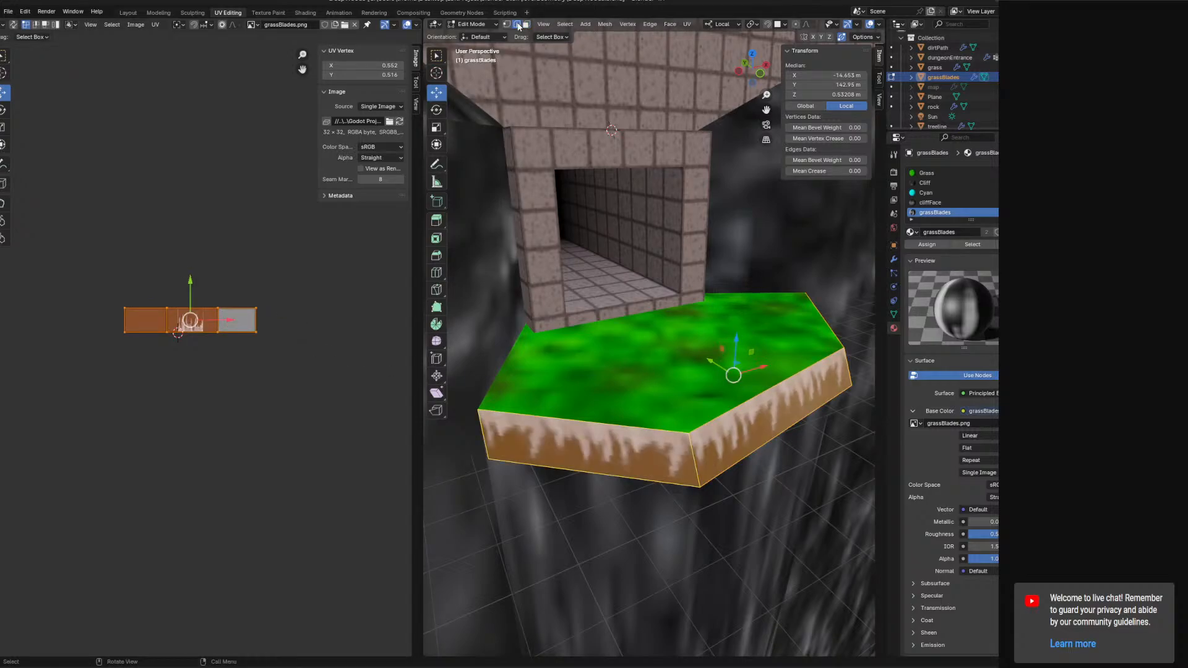
Raise the selected grass-blade strip about 0.05 m along Z, then return to Object Mode.
{"action": "left_click", "coordinate": [766, 434]}
{"action": "middle_click_drag", "start_coordinate": [691, 461], "coordinate": [662, 503]}
{"action": "left_click", "coordinate": [659, 409]}
{"action": "middle_click_drag", "start_coordinate": [659, 409], "coordinate": [693, 335]}
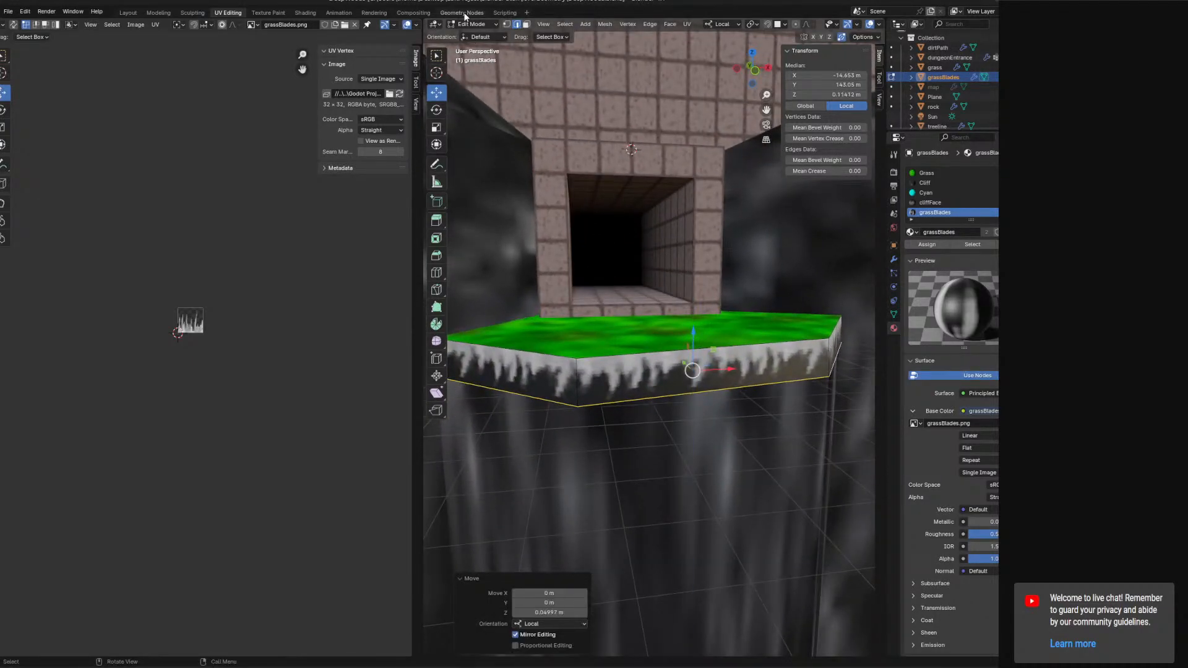
{"action": "left_click", "coordinate": [485, 26]}
{"action": "left_click", "coordinate": [486, 37]}
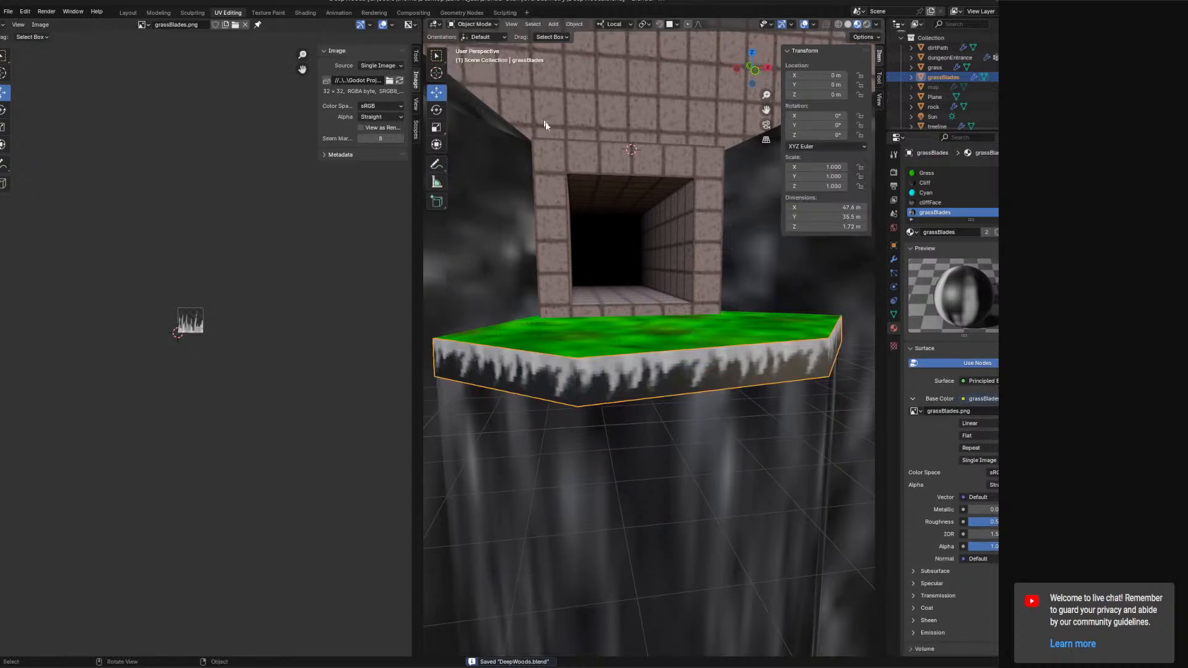
Select the rock object and enter Edit Mode on it.
{"action": "scroll", "coordinate": [611, 209], "scroll_direction": "down", "scroll_amount": 10}
{"action": "middle_click_drag", "start_coordinate": [636, 281], "coordinate": [476, 191]}
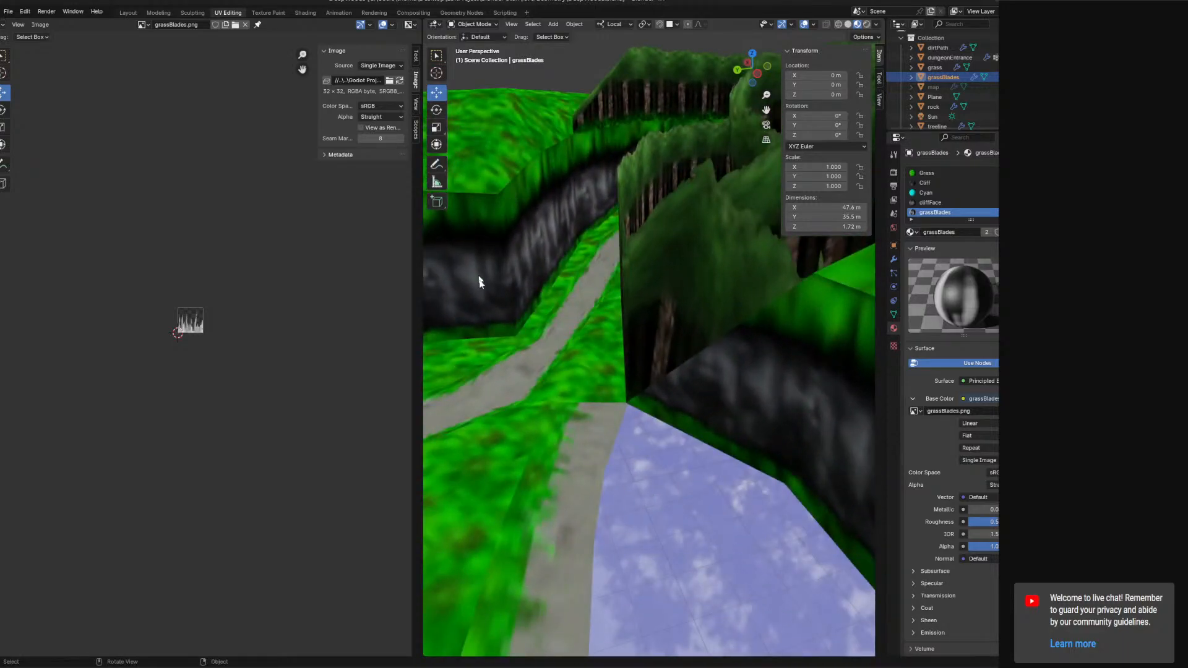
{"action": "middle_click_drag", "start_coordinate": [479, 282], "coordinate": [669, 318]}
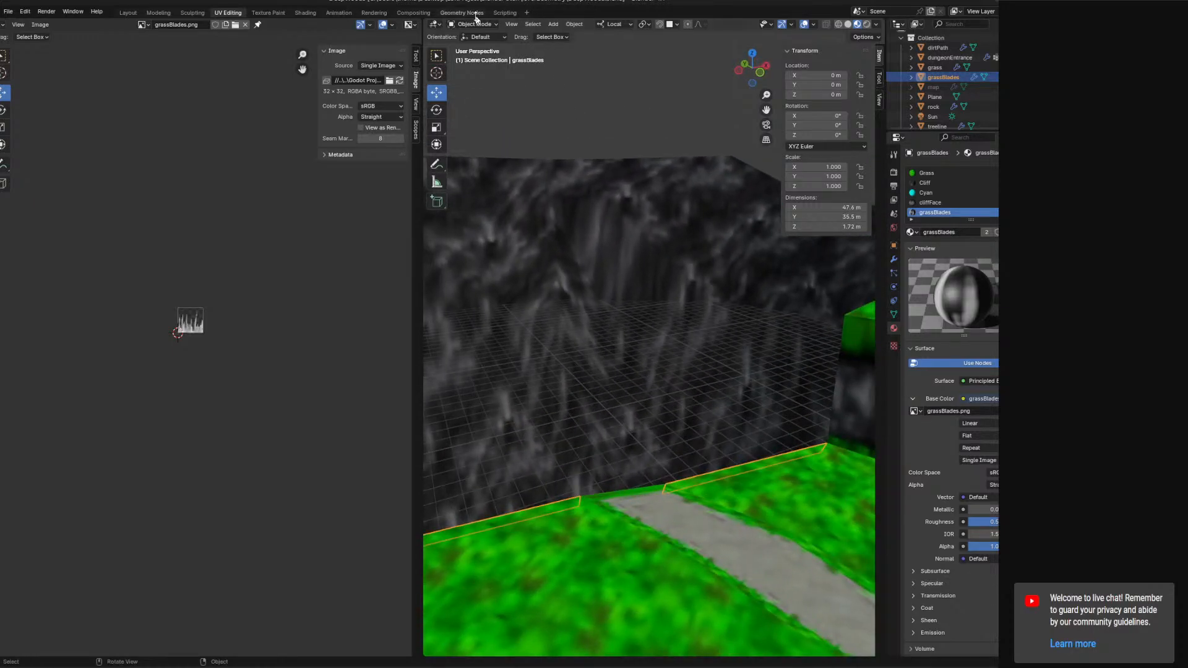
{"action": "left_click", "coordinate": [570, 151]}
{"action": "left_click", "coordinate": [597, 183]}
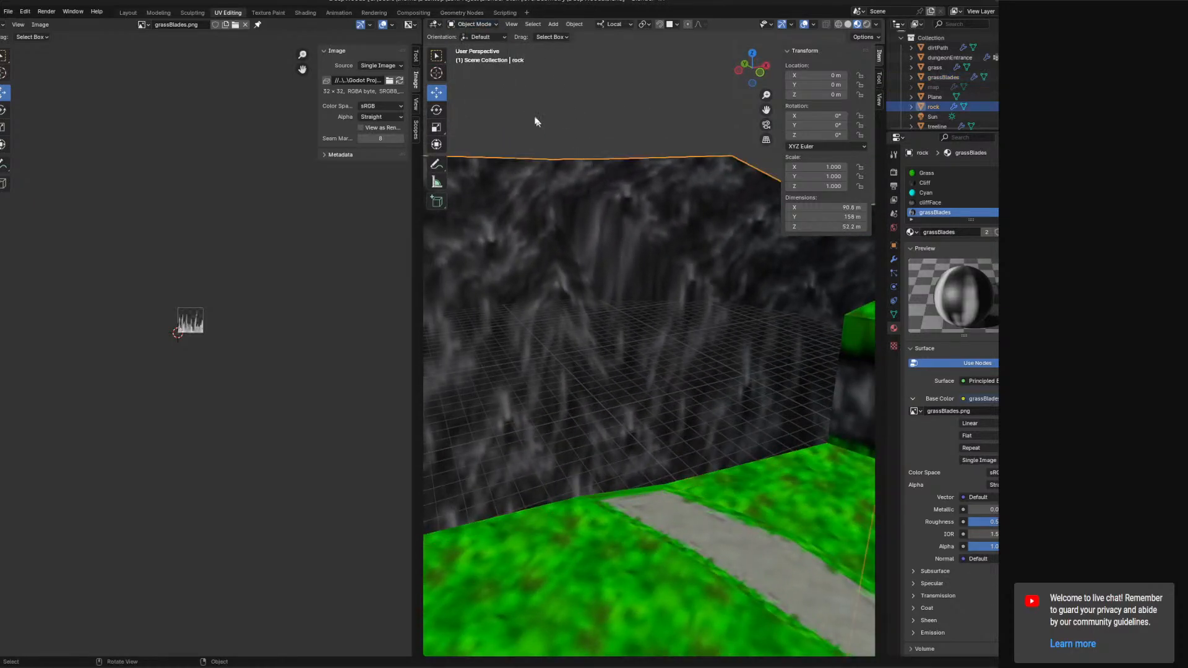
{"action": "key", "text": "Tab"}
{"action": "middle_click_drag", "start_coordinate": [498, 66], "coordinate": [581, 241]}
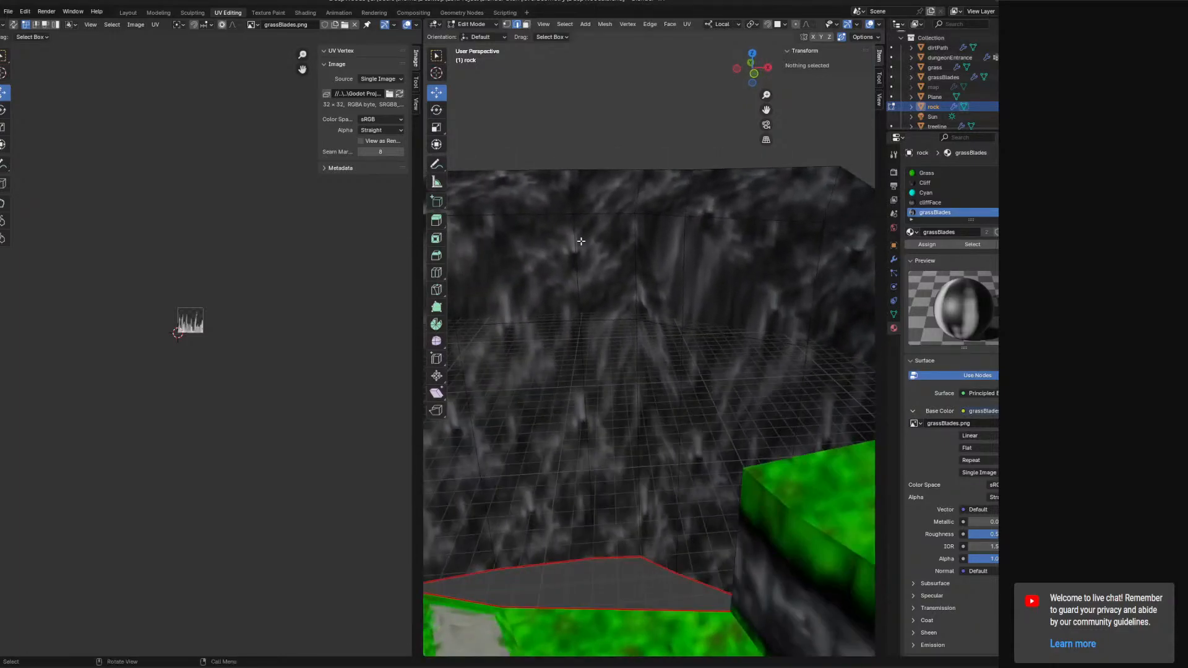
Switch to Godot and orbit around the imported scene to inspect the grass ledges and rock walls.
{"action": "key", "text": "alt+Tab"}
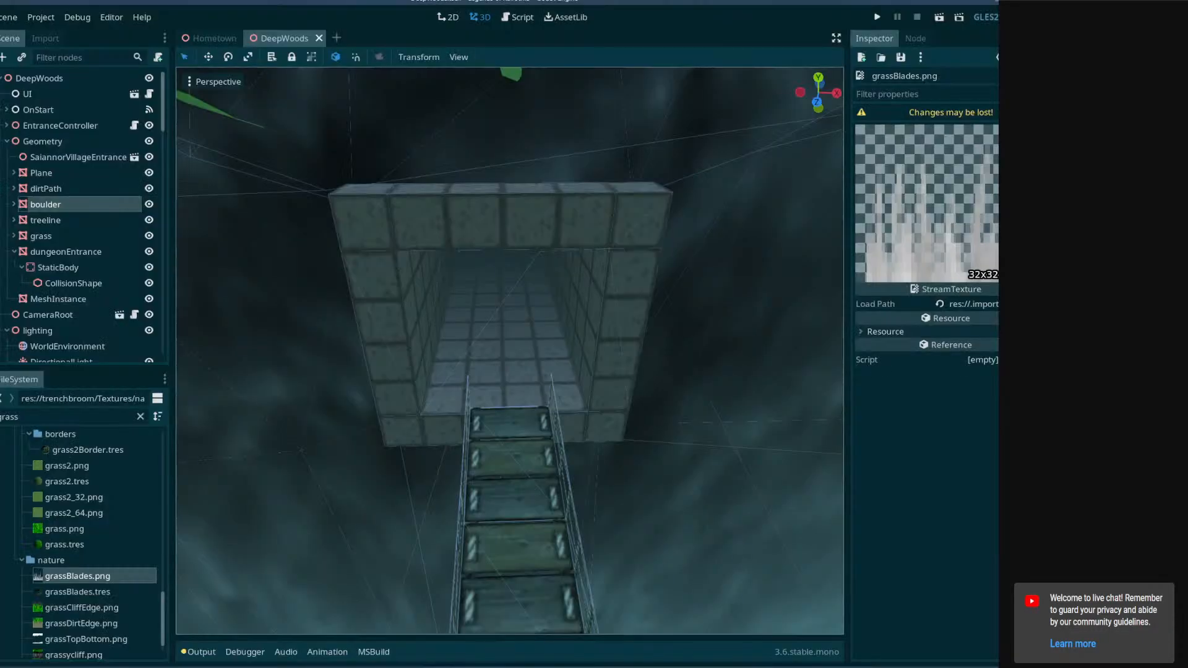
{"action": "right_click_drag", "start_coordinate": [520, 427], "coordinate": [180, 353]}
{"action": "key", "text": "w"}
{"action": "key", "text": "w"}
{"action": "key", "text": "w"}
{"action": "right_click_drag", "start_coordinate": [510, 351], "coordinate": [518, 428]}
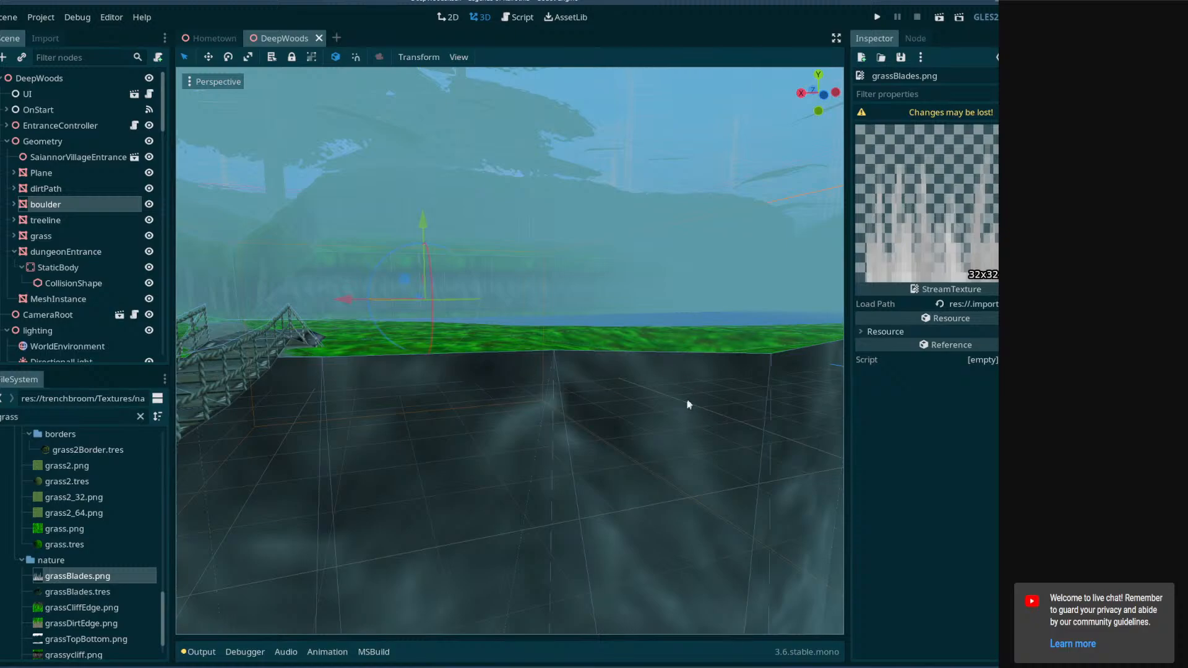
{"action": "right_click_drag", "start_coordinate": [807, 364], "coordinate": [579, 372]}
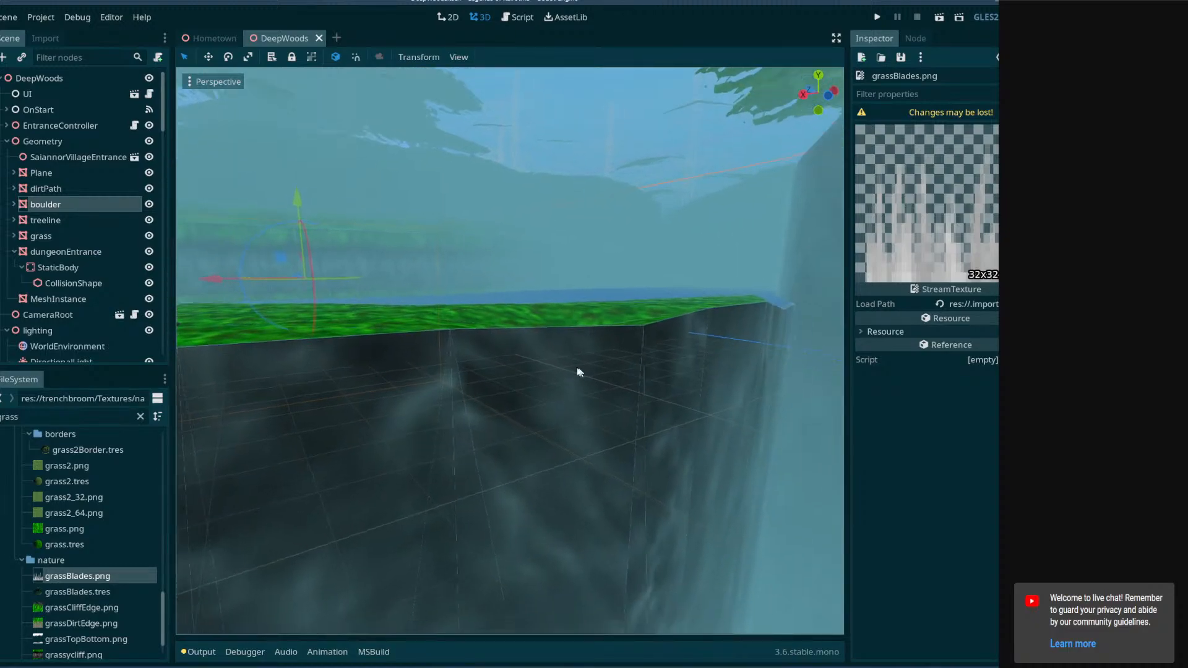
{"action": "right_click_drag", "start_coordinate": [662, 351], "coordinate": [466, 306]}
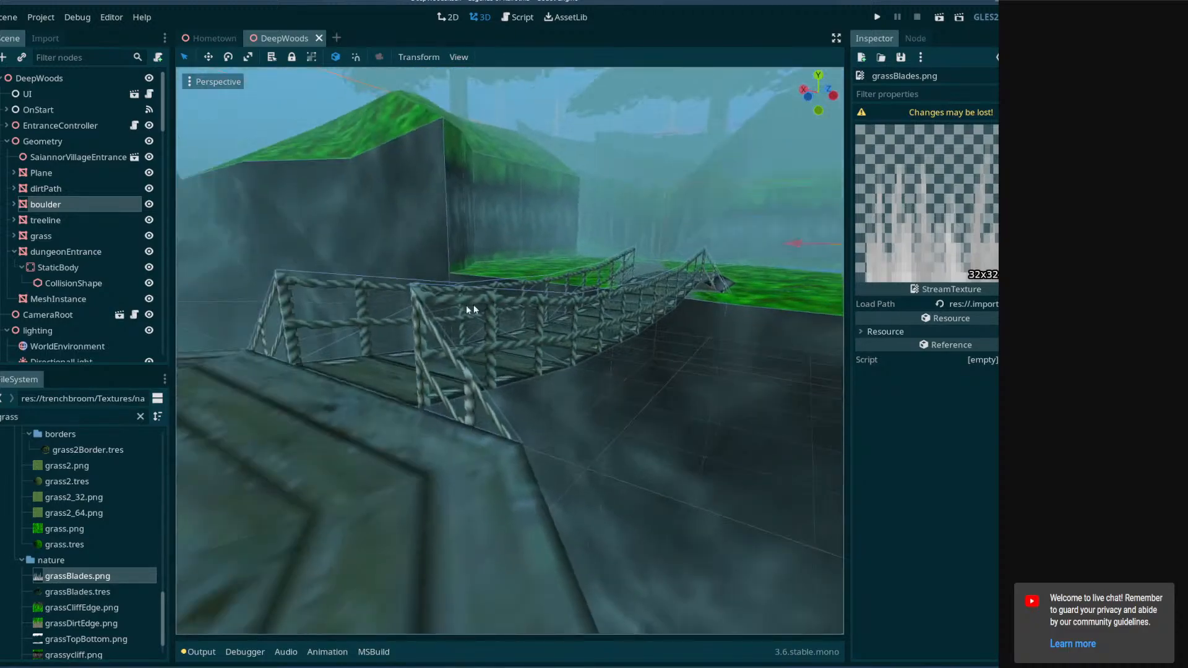
{"action": "right_click_drag", "start_coordinate": [795, 331], "coordinate": [836, 307]}
{"action": "right_click_drag", "start_coordinate": [371, 347], "coordinate": [836, 328]}
{"action": "right_click_drag", "start_coordinate": [510, 351], "coordinate": [684, 362]}
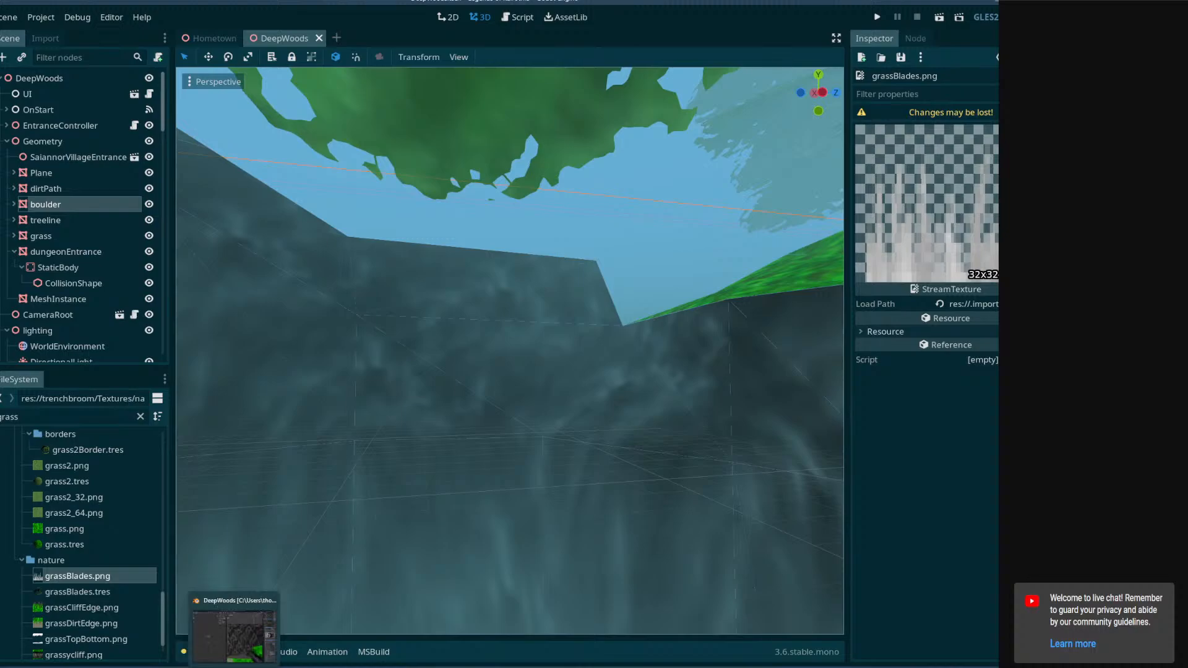
Return to Blender and select an edge path running up the rock wall.
{"action": "left_click", "coordinate": [234, 666]}
{"action": "middle_click_drag", "start_coordinate": [705, 435], "coordinate": [695, 200]}
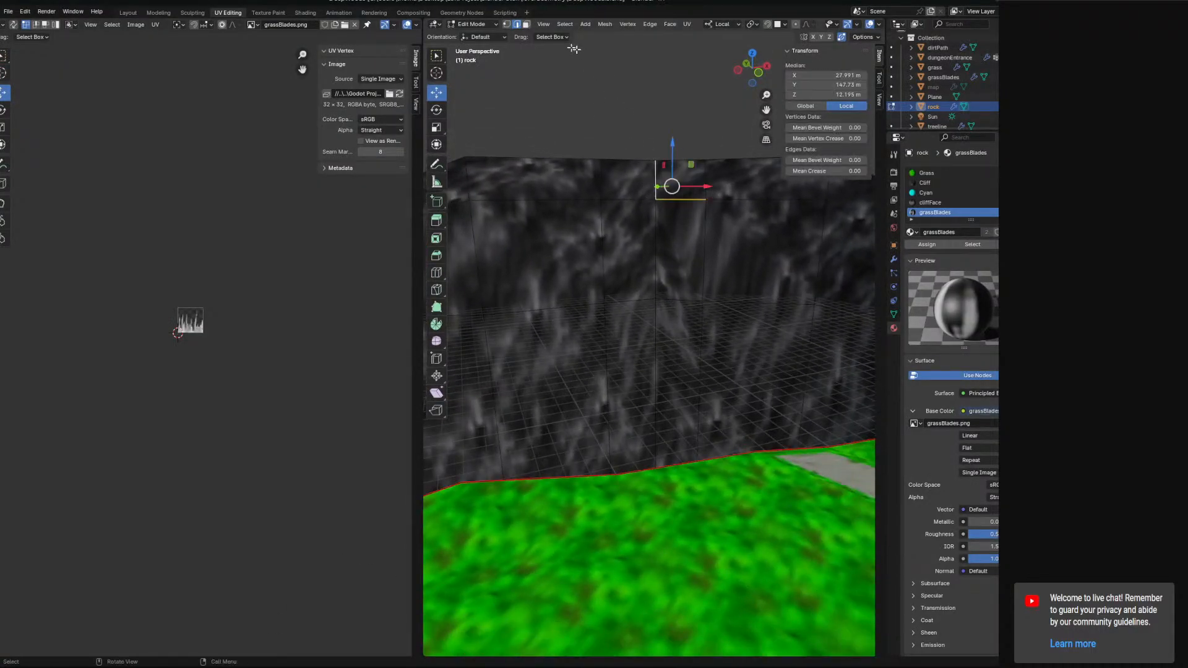
{"action": "middle_click_drag", "start_coordinate": [558, 59], "coordinate": [639, 156]}
{"action": "left_click", "coordinate": [648, 315], "text": "ctrl"}
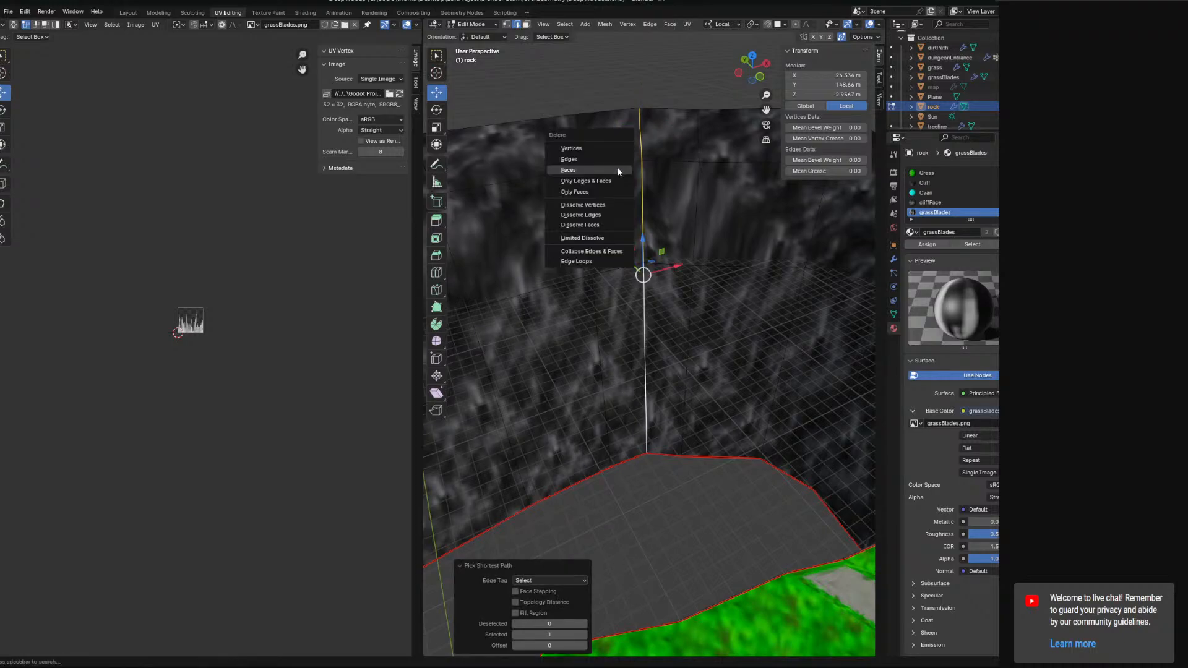
Delete the selected rock edges and undo the deletion.
{"action": "left_click", "coordinate": [613, 159]}
{"action": "key", "text": "ctrl+z"}
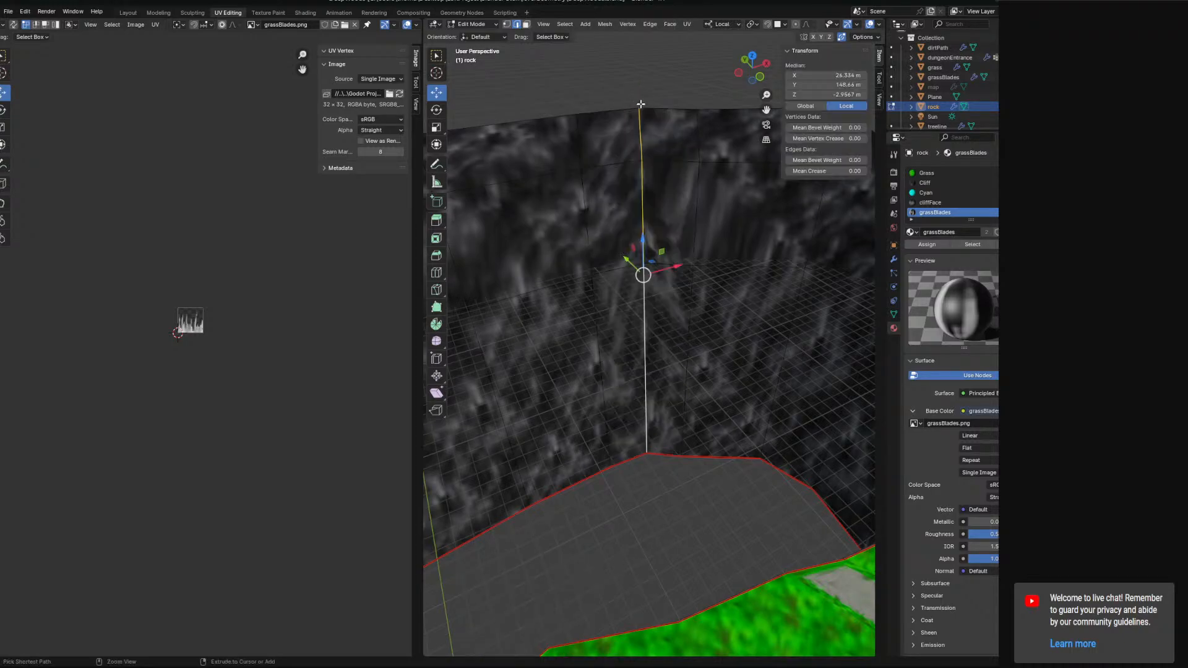
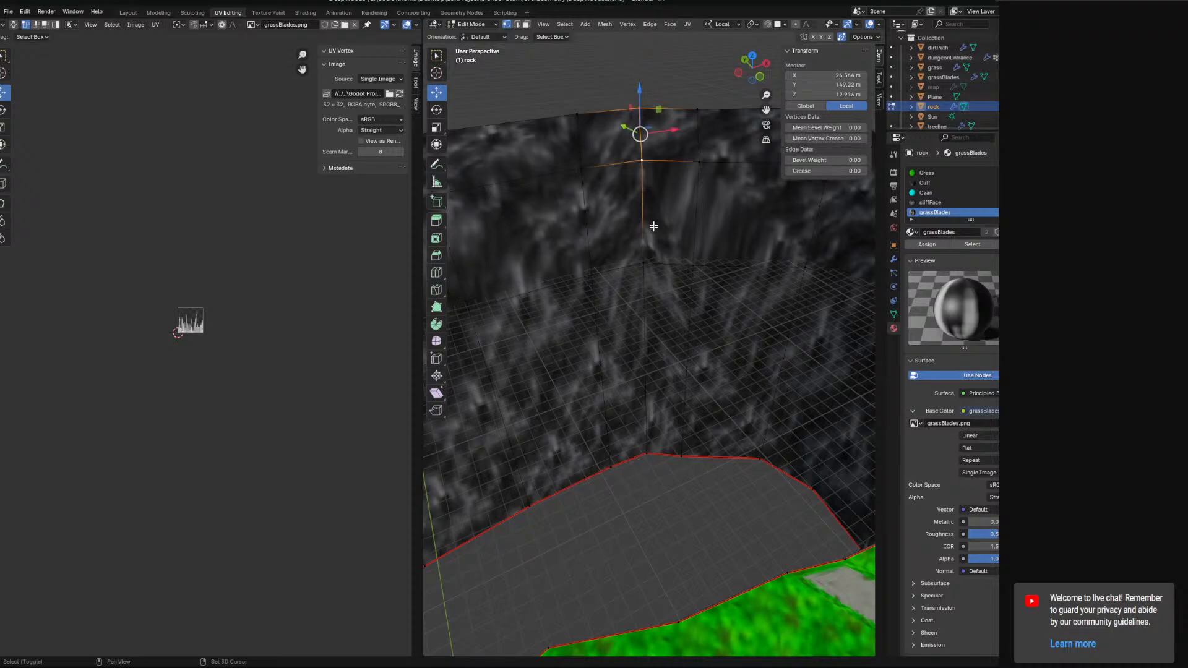
Select the facing vertical edges at both wall ends of the gap and extrude them.
{"action": "left_click", "coordinate": [653, 441]}
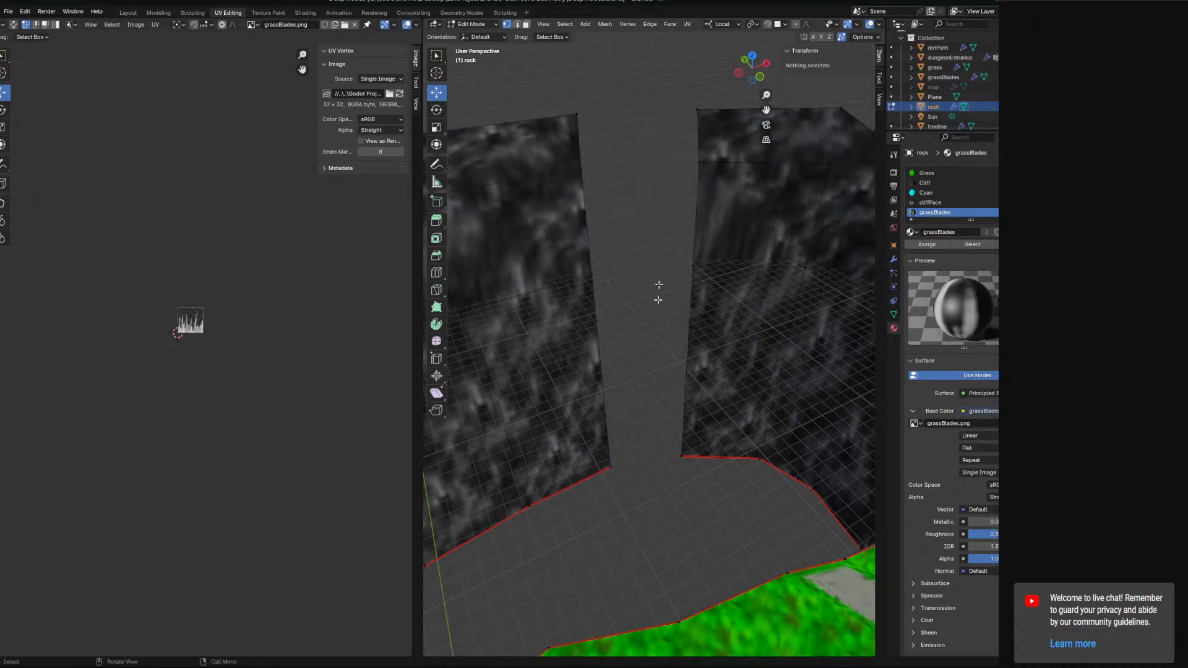
{"action": "left_click", "coordinate": [701, 150]}
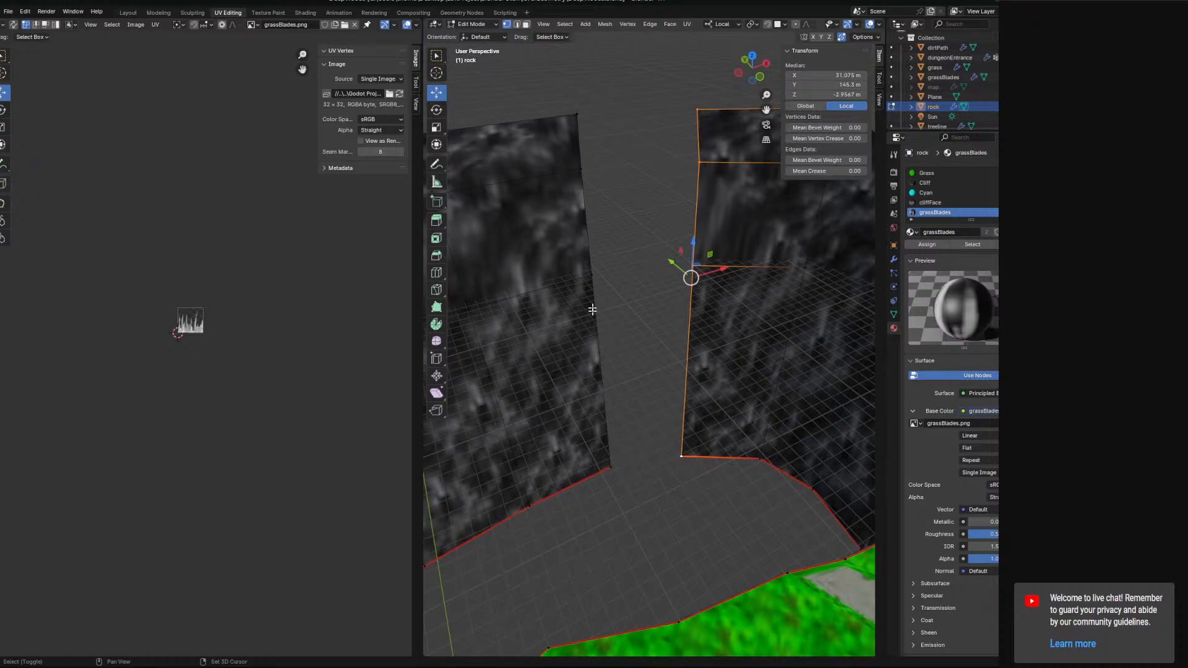
{"action": "middle_click_drag", "start_coordinate": [590, 142], "coordinate": [607, 454]}
{"action": "key", "text": "e"}
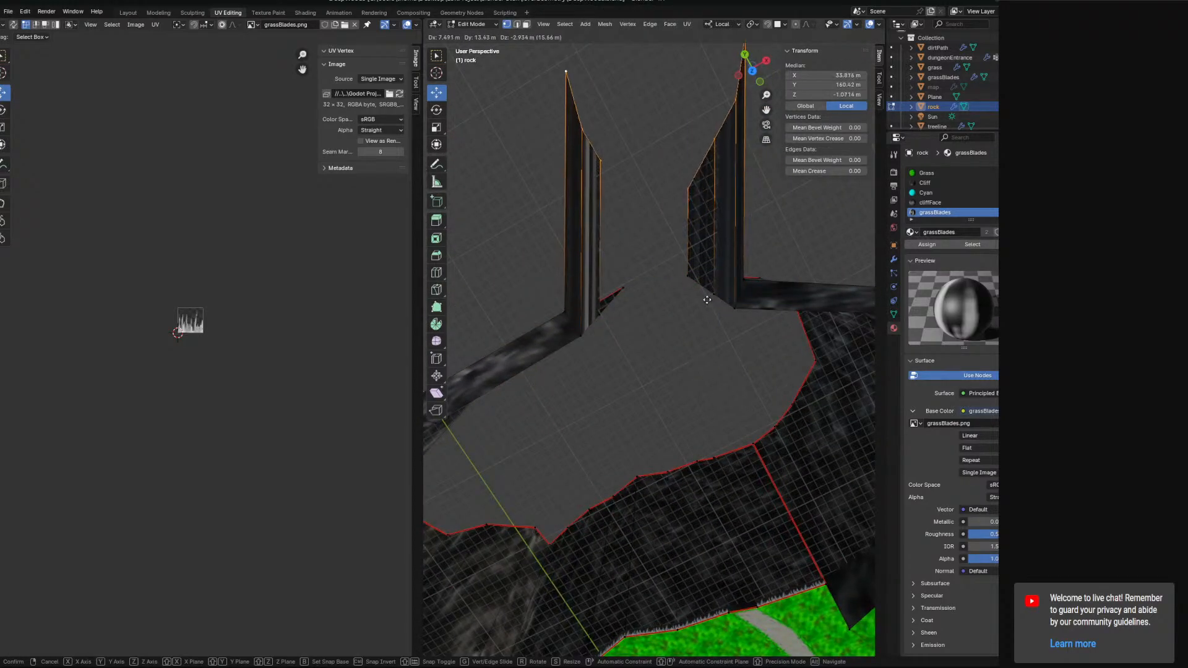
{"action": "left_click", "coordinate": [708, 301]}
Move the extruded edges along the Y axis to extend both wall ends.
{"action": "middle_click_drag", "start_coordinate": [740, 414], "coordinate": [753, 293]}
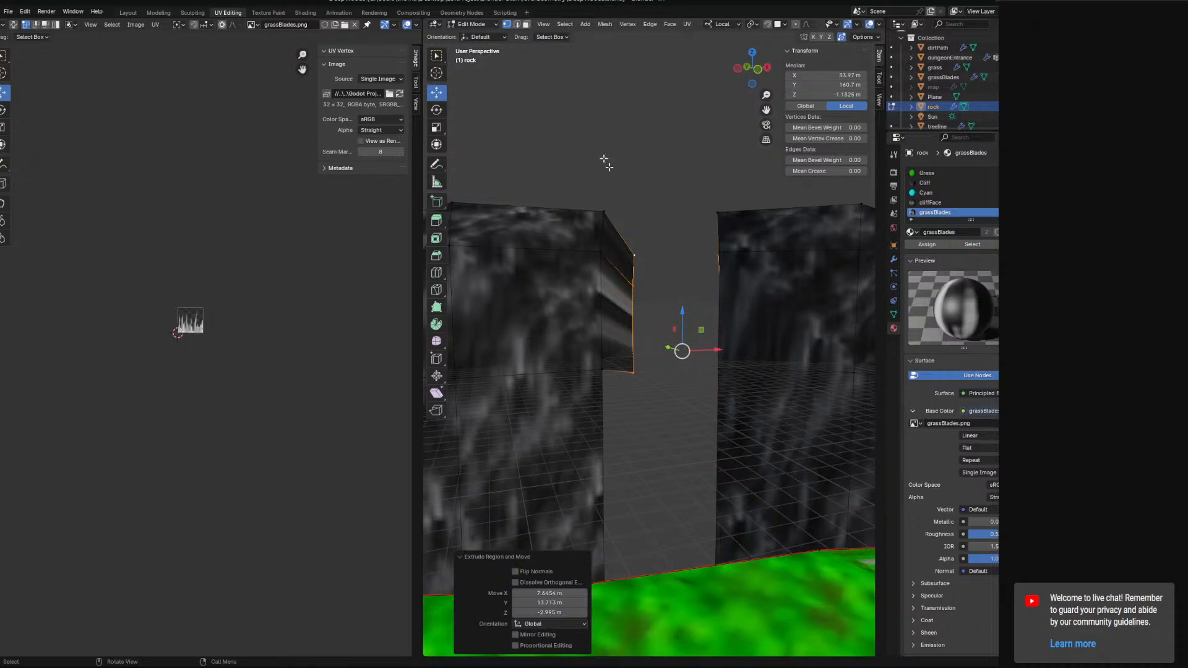
{"action": "middle_click_drag", "start_coordinate": [606, 162], "coordinate": [711, 529]}
{"action": "key", "text": "g"}
{"action": "key", "text": "x"}
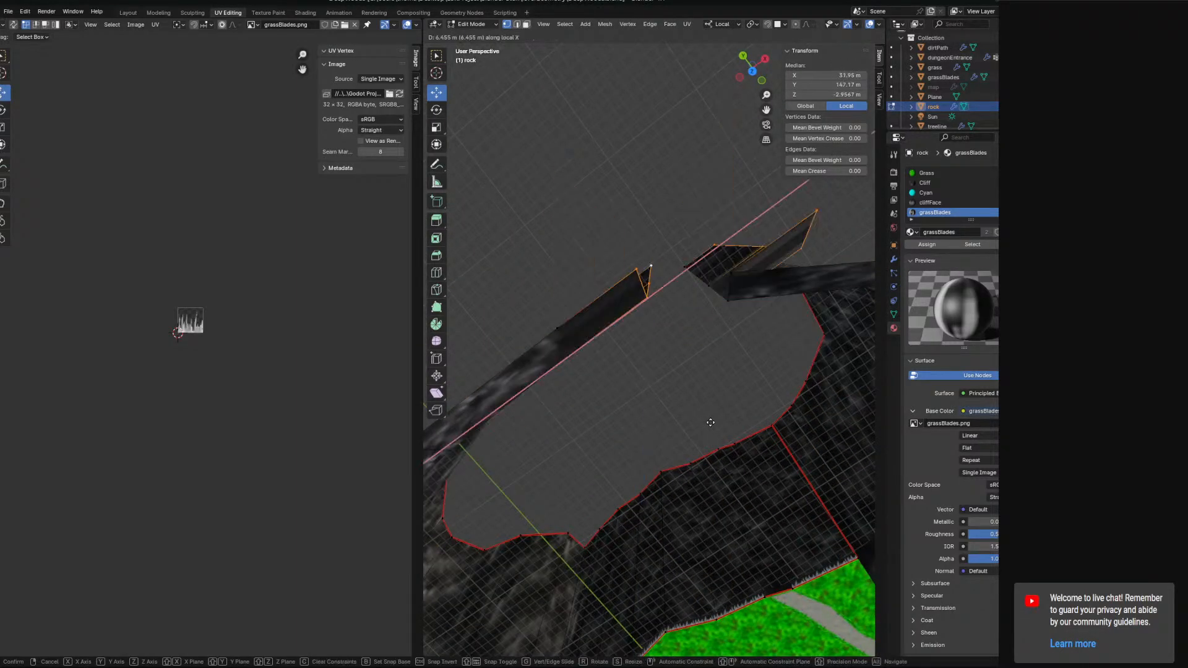
{"action": "key", "text": "y"}
{"action": "left_click", "coordinate": [700, 392]}
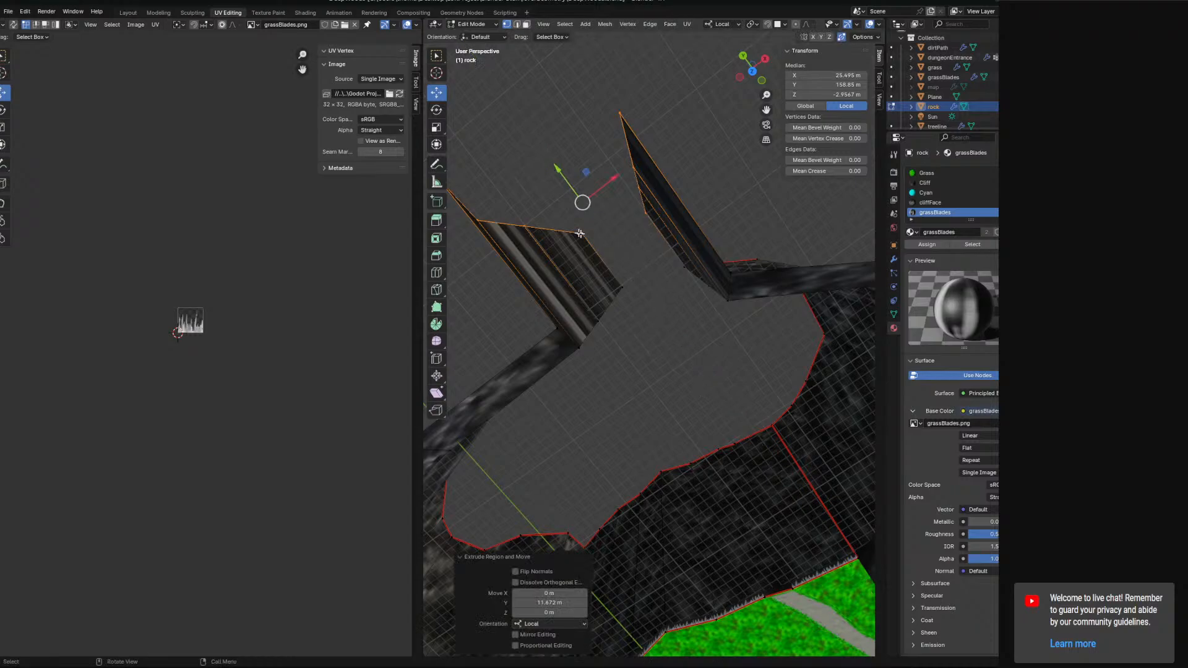
Try to move the selected wall vertices down along Z, then undo it.
{"action": "middle_click_drag", "start_coordinate": [719, 129], "coordinate": [761, 238]}
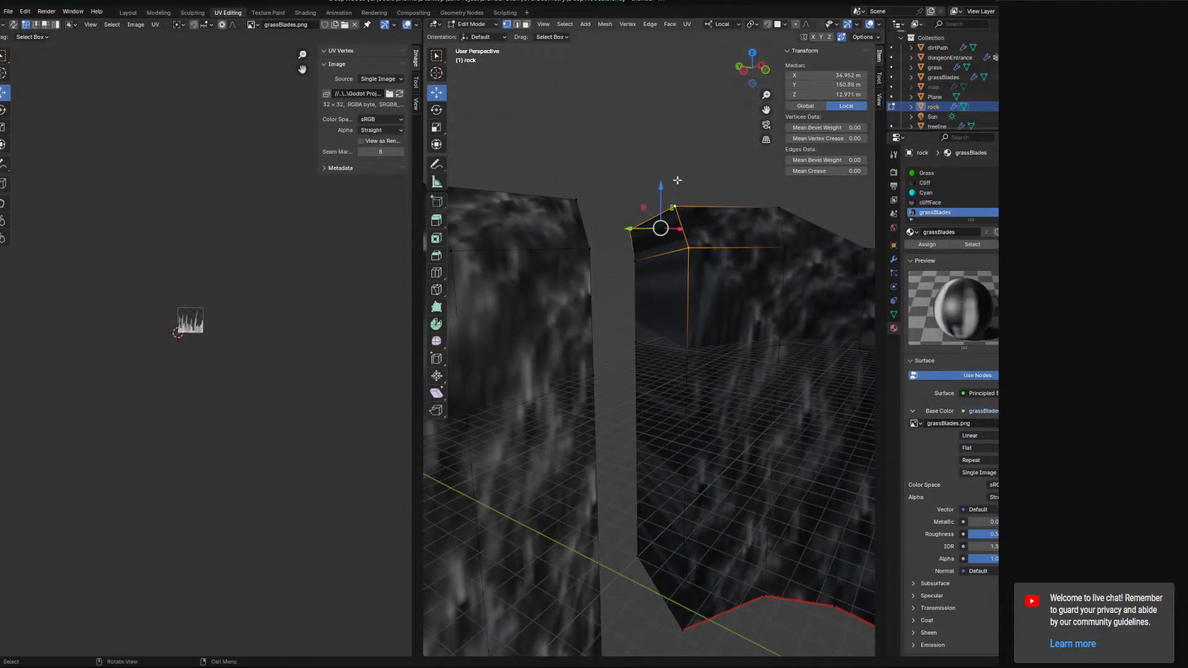
{"action": "left_click_drag", "start_coordinate": [658, 186], "coordinate": [664, 249]}
{"action": "key", "text": "ctrl+z"}
Select the two top vertices at the wall junction and move them down along Z.
{"action": "left_click", "coordinate": [686, 359]}
{"action": "left_click", "coordinate": [637, 343], "text": "shift"}
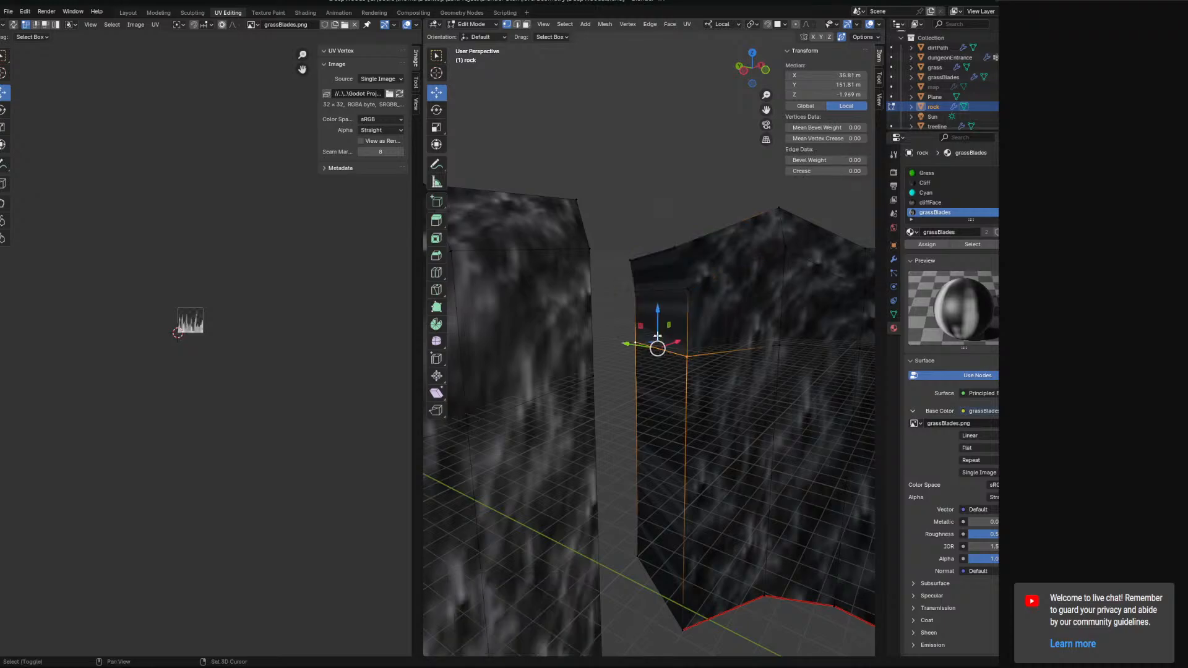
{"action": "left_click_drag", "start_coordinate": [658, 306], "coordinate": [658, 354]}
Select the edge path at the new wall corner and move it to meet the adjoining wall.
{"action": "middle_click_drag", "start_coordinate": [679, 347], "coordinate": [602, 441]}
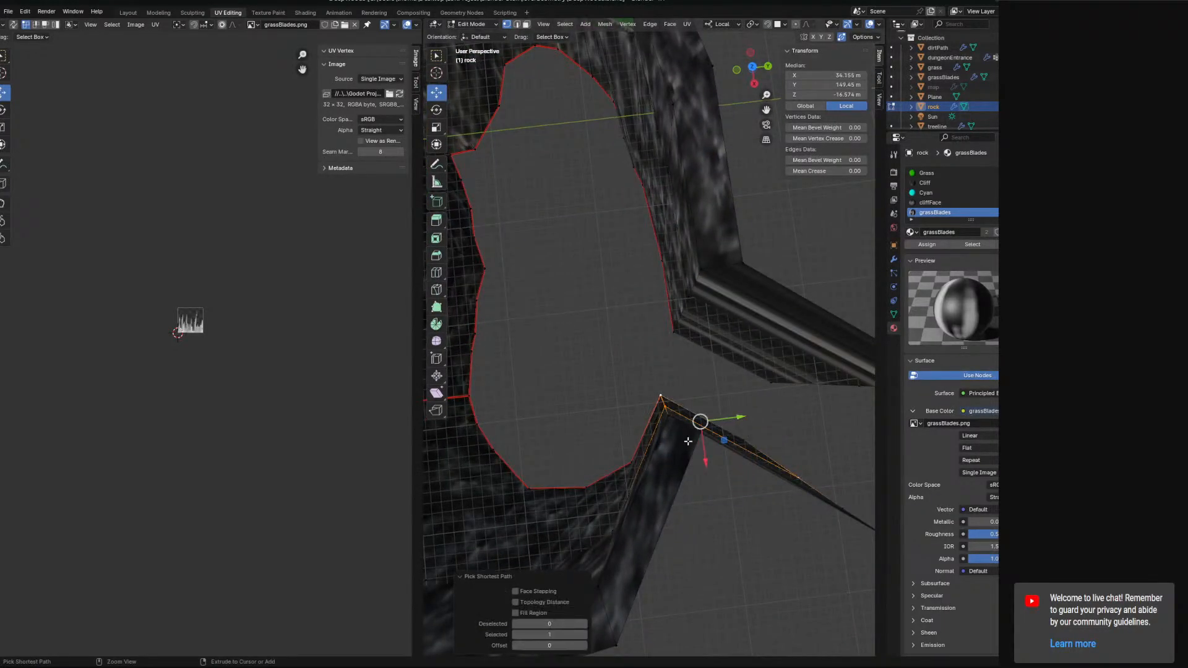
{"action": "middle_click_drag", "start_coordinate": [677, 421], "coordinate": [647, 302]}
{"action": "left_click_drag", "start_coordinate": [631, 314], "coordinate": [621, 262]}
{"action": "middle_click_drag", "start_coordinate": [620, 261], "coordinate": [642, 390]}
{"action": "left_click", "coordinate": [627, 257]}
{"action": "left_click", "coordinate": [629, 500], "text": "ctrl"}
{"action": "middle_click_drag", "start_coordinate": [628, 489], "coordinate": [611, 539]}
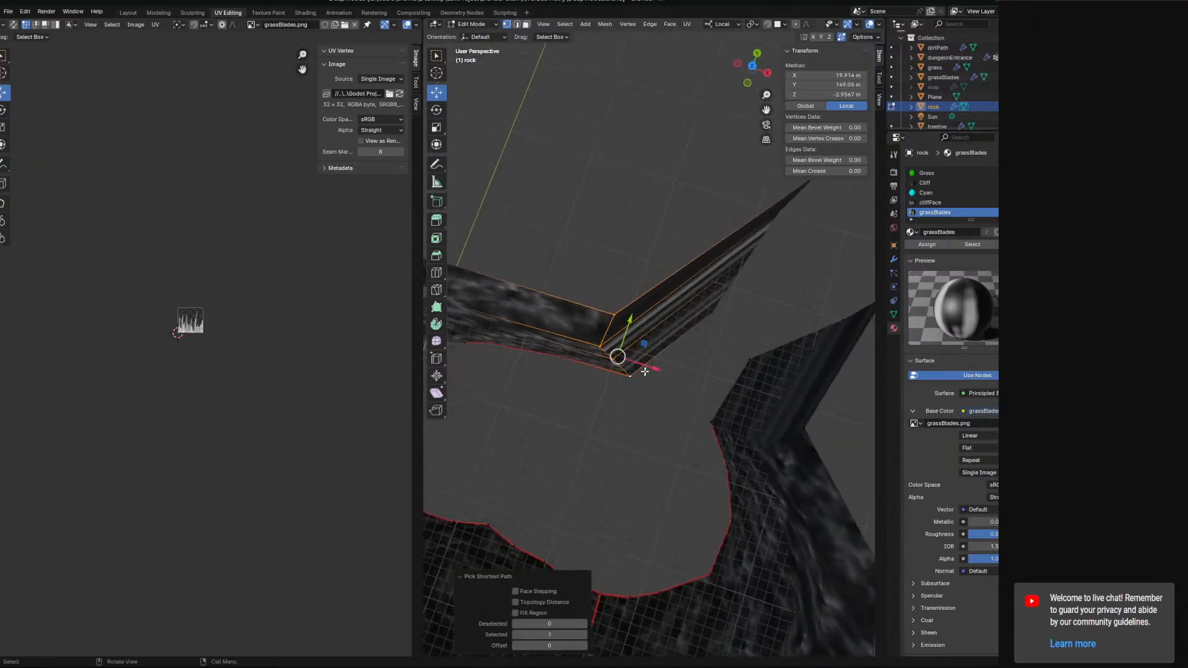
{"action": "left_click_drag", "start_coordinate": [644, 344], "coordinate": [638, 315]}
{"action": "middle_click_drag", "start_coordinate": [638, 315], "coordinate": [687, 242]}
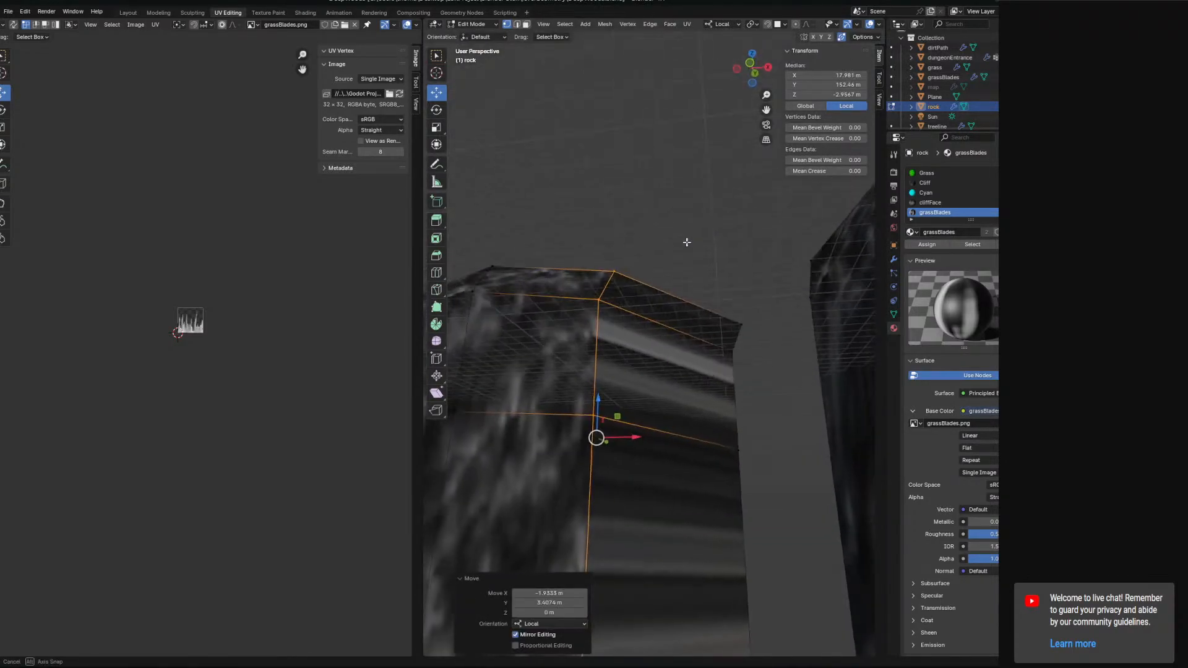
Move the top corner vertex of the wall along X to line it up with the wall edge.
{"action": "middle_click_drag", "start_coordinate": [743, 309], "coordinate": [751, 322]}
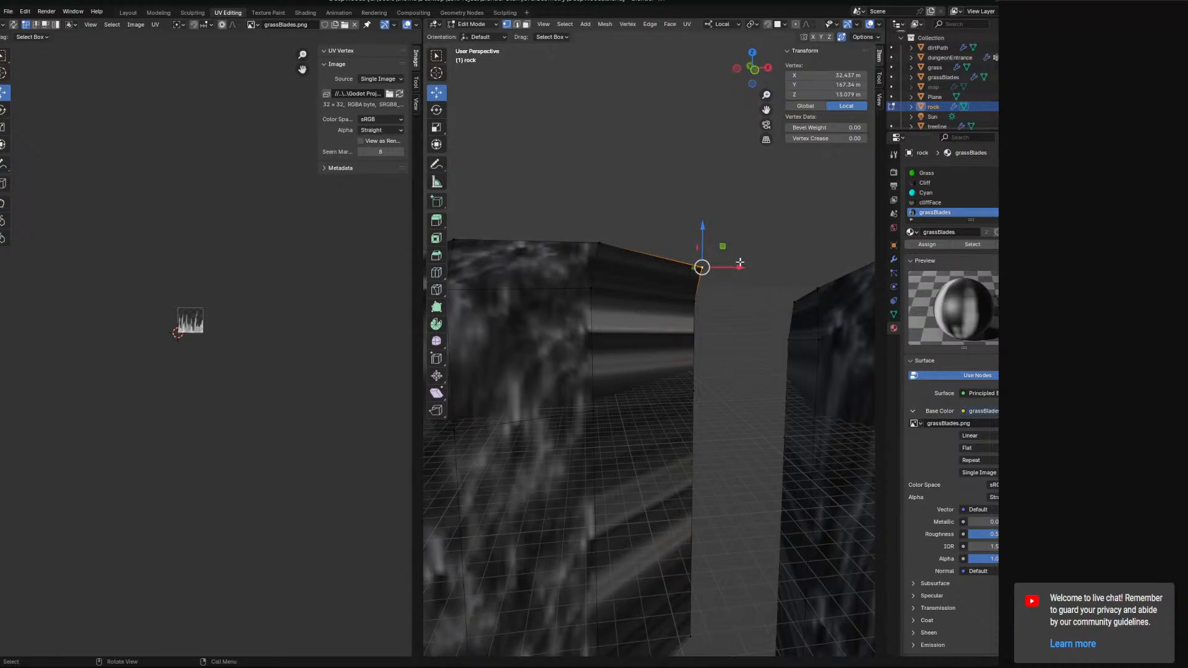
{"action": "left_click_drag", "start_coordinate": [740, 263], "coordinate": [719, 257]}
{"action": "right_click", "coordinate": [696, 309]}
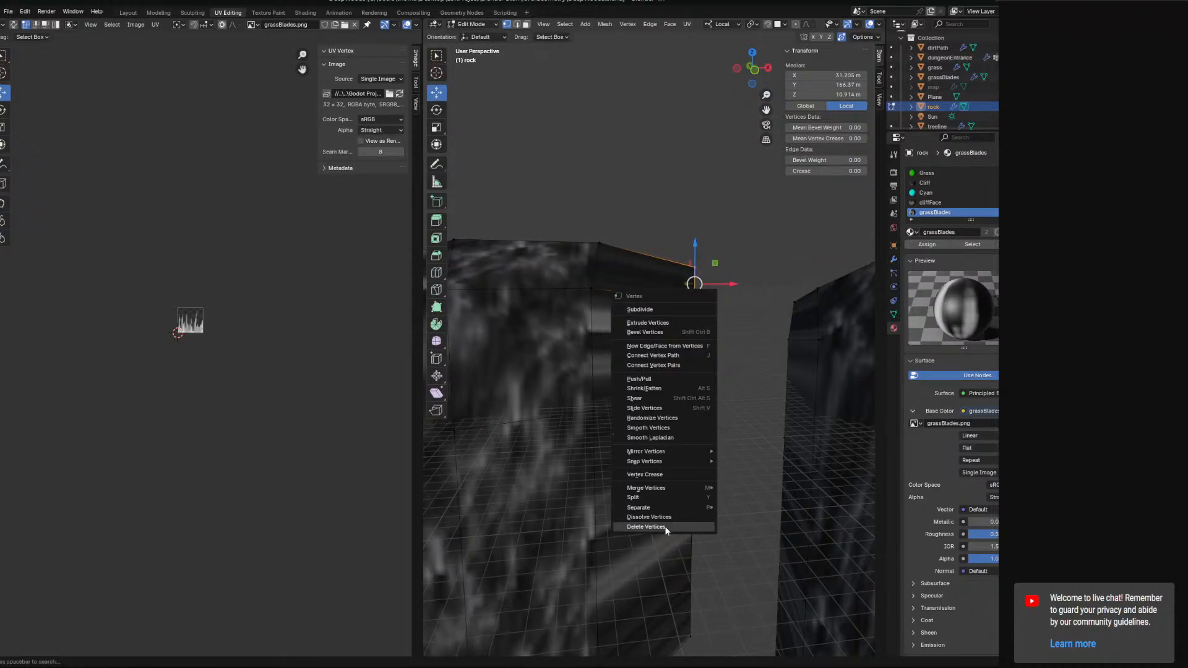
{"action": "middle_click_drag", "start_coordinate": [769, 428], "coordinate": [605, 308]}
Select the new wall faces and add all faces using the Cliff material to the selection.
{"action": "key", "text": "3"}
{"action": "left_click", "coordinate": [602, 331]}
{"action": "left_click", "coordinate": [618, 265], "text": "shift"}
{"action": "left_click", "coordinate": [599, 254], "text": "shift"}
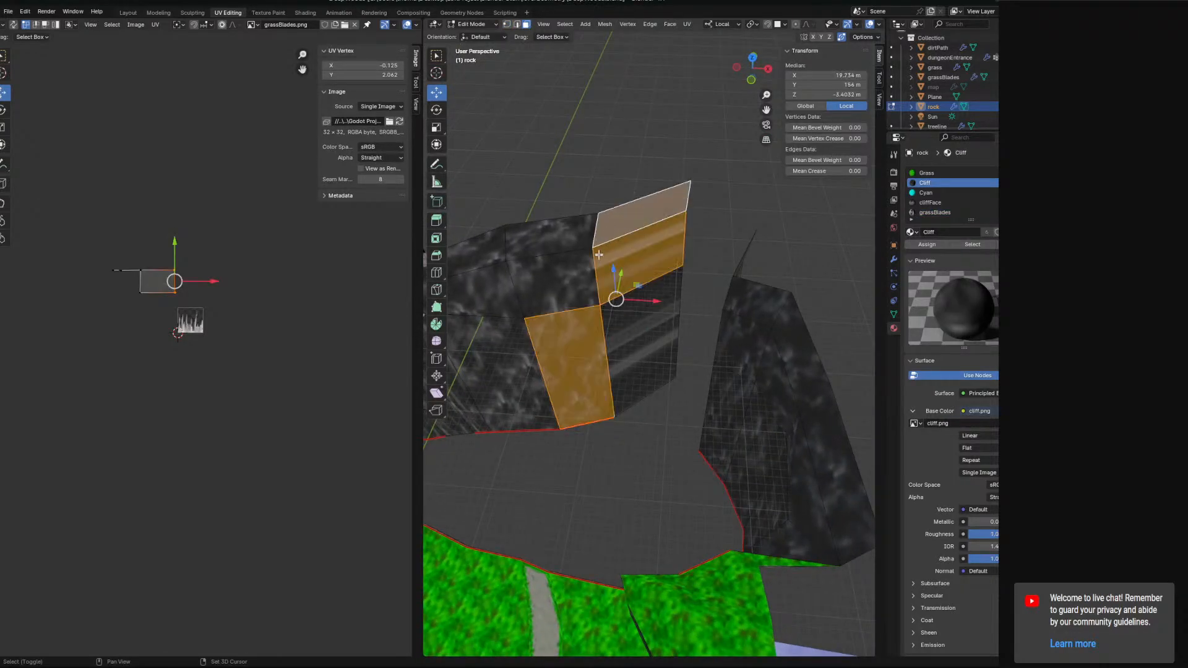
{"action": "left_click", "coordinate": [973, 244]}
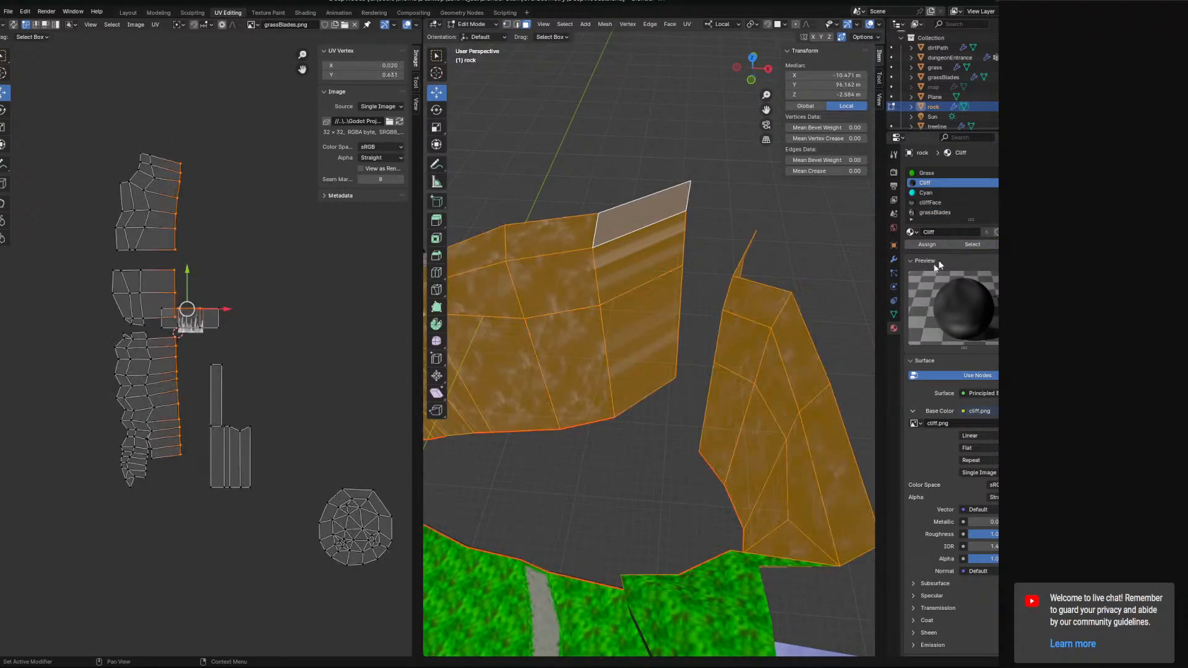
Unwrap the selected cliff faces using the Angle Based method.
{"action": "middle_click_drag", "start_coordinate": [681, 321], "coordinate": [747, 316]}
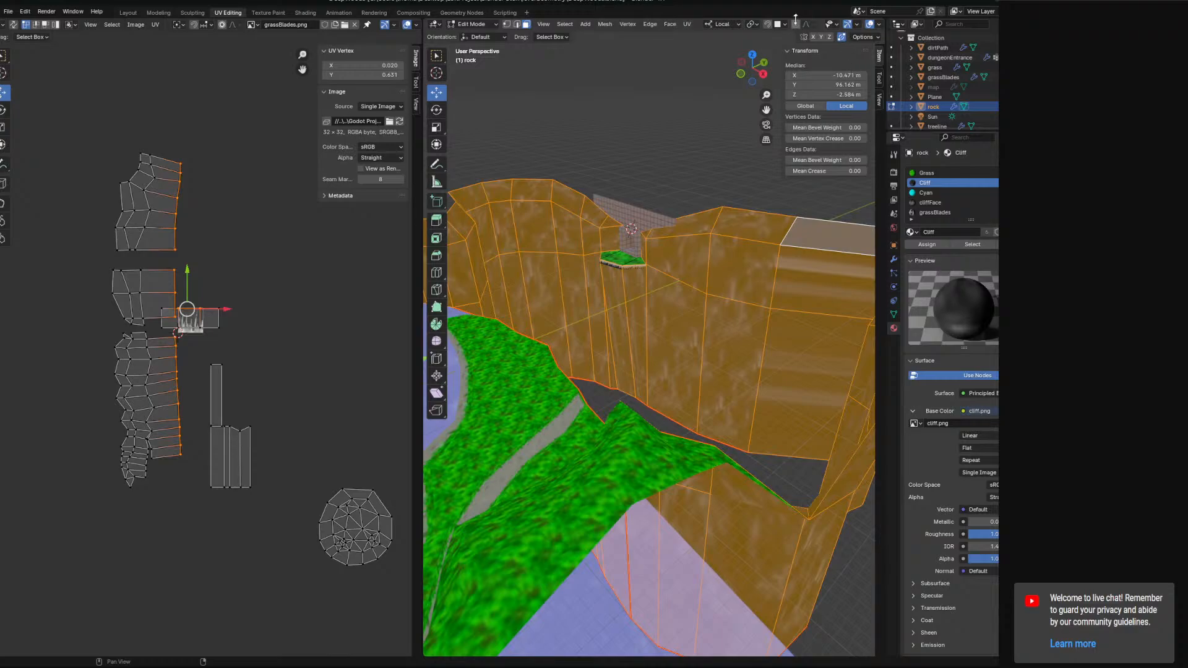
{"action": "left_click", "coordinate": [687, 25]}
{"action": "left_click", "coordinate": [712, 36]}
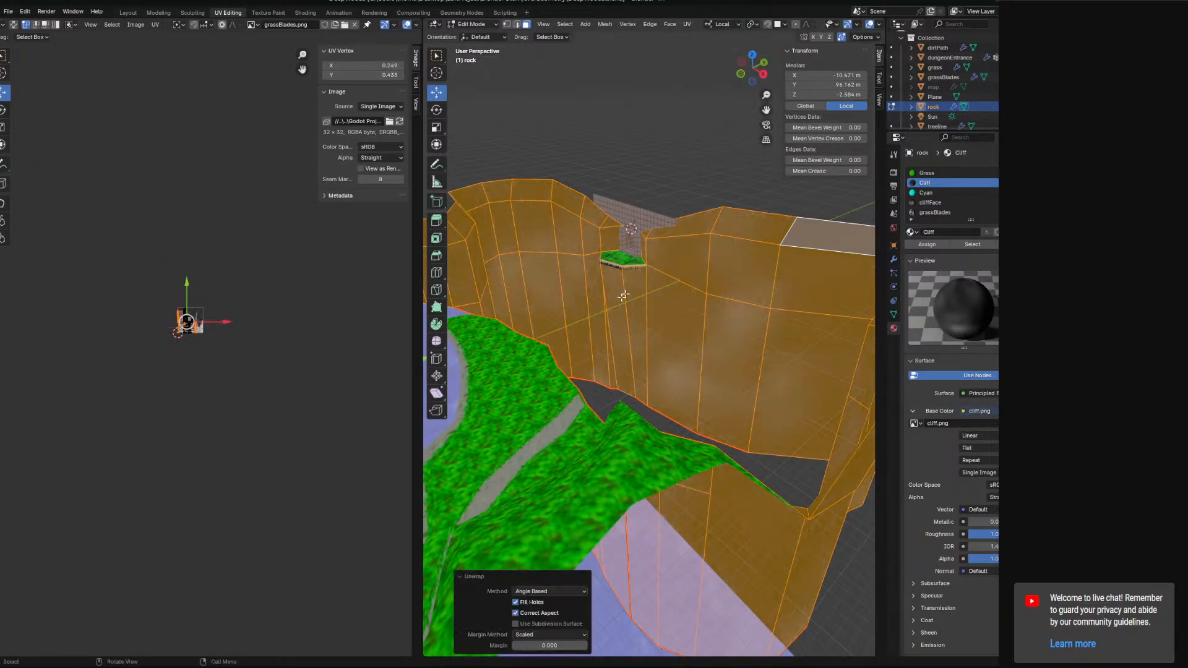
Scale the unwrapped UV islands by 6.4 and reposition part of them in the UV editor.
{"action": "key", "text": "s"}
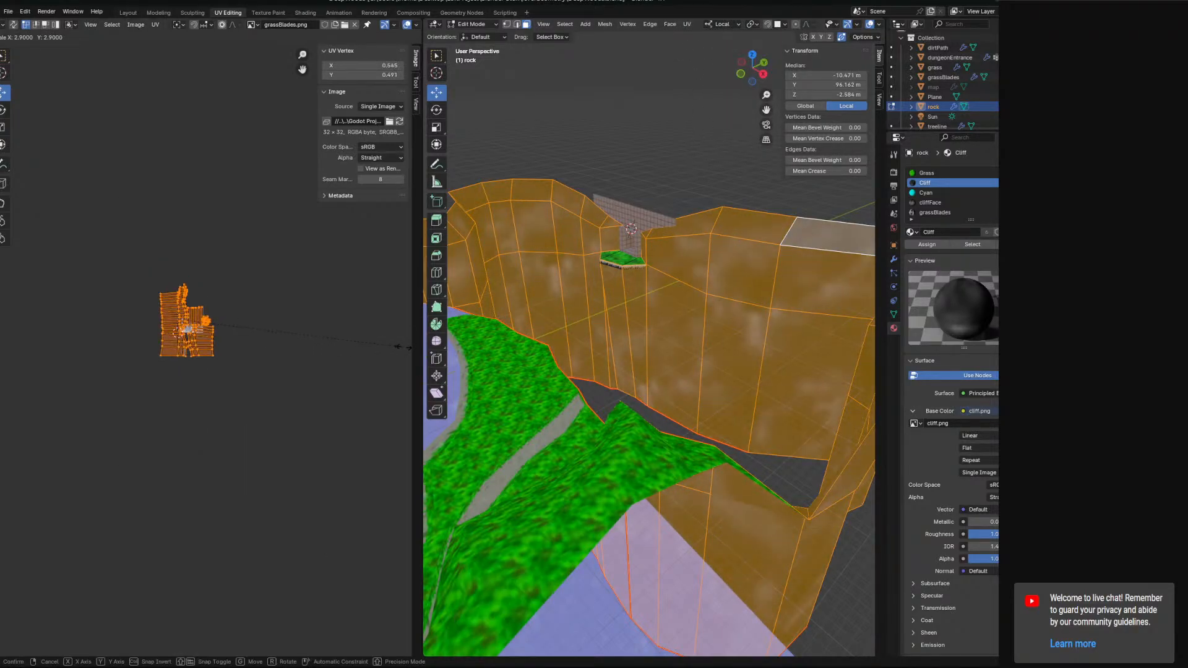
{"action": "left_click", "coordinate": [224, 356]}
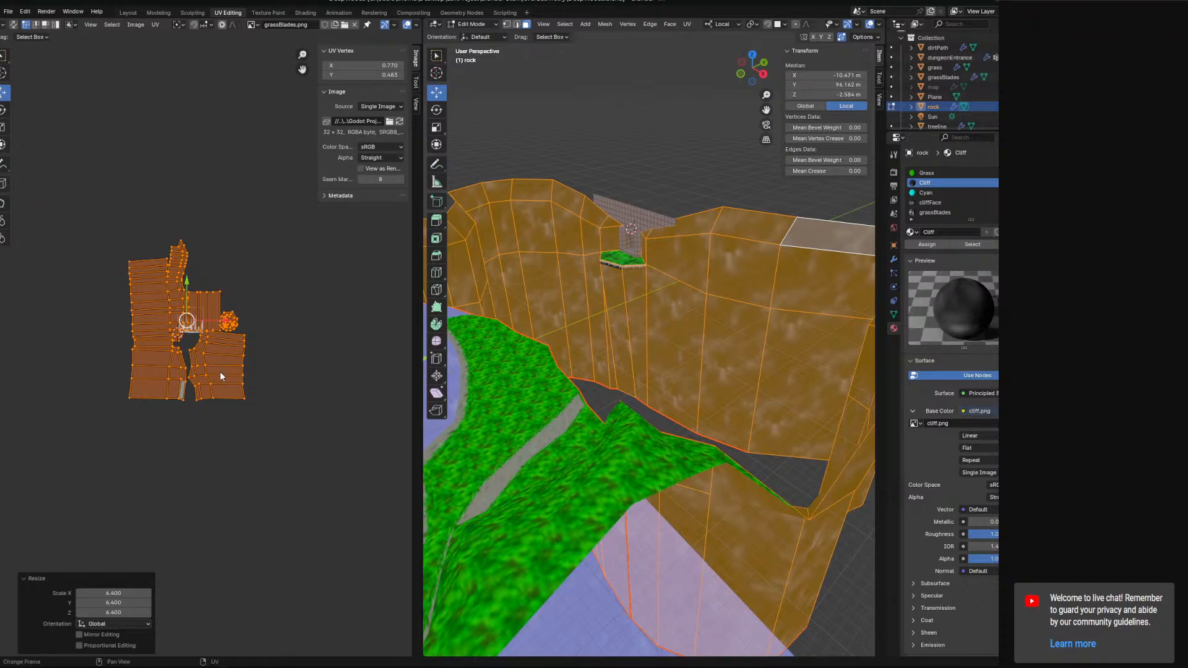
{"action": "left_click_drag", "start_coordinate": [129, 261], "coordinate": [147, 242]}
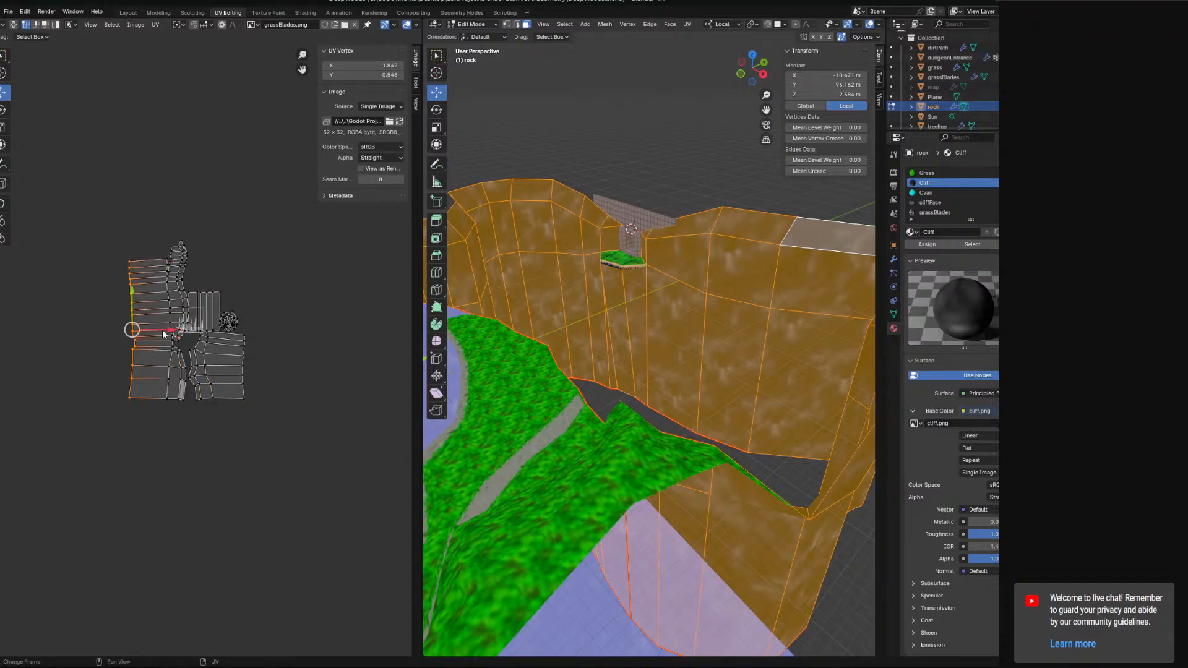
{"action": "left_click_drag", "start_coordinate": [184, 330], "coordinate": [199, 336]}
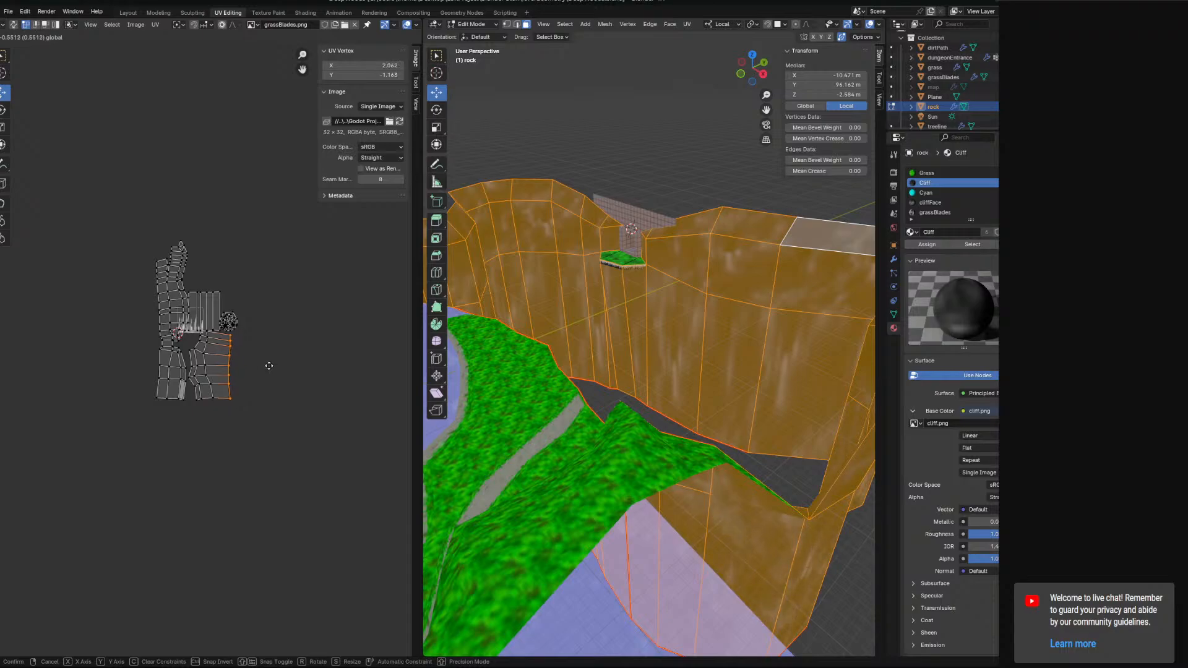
{"action": "left_click_drag", "start_coordinate": [269, 366], "coordinate": [269, 365]}
Switch to vertex selection, select the open end edge of a wall, and scale it to 0 along local X.
{"action": "middle_click_drag", "start_coordinate": [622, 369], "coordinate": [712, 385]}
{"action": "left_click", "coordinate": [602, 214]}
{"action": "middle_click_drag", "start_coordinate": [603, 220], "coordinate": [550, 299]}
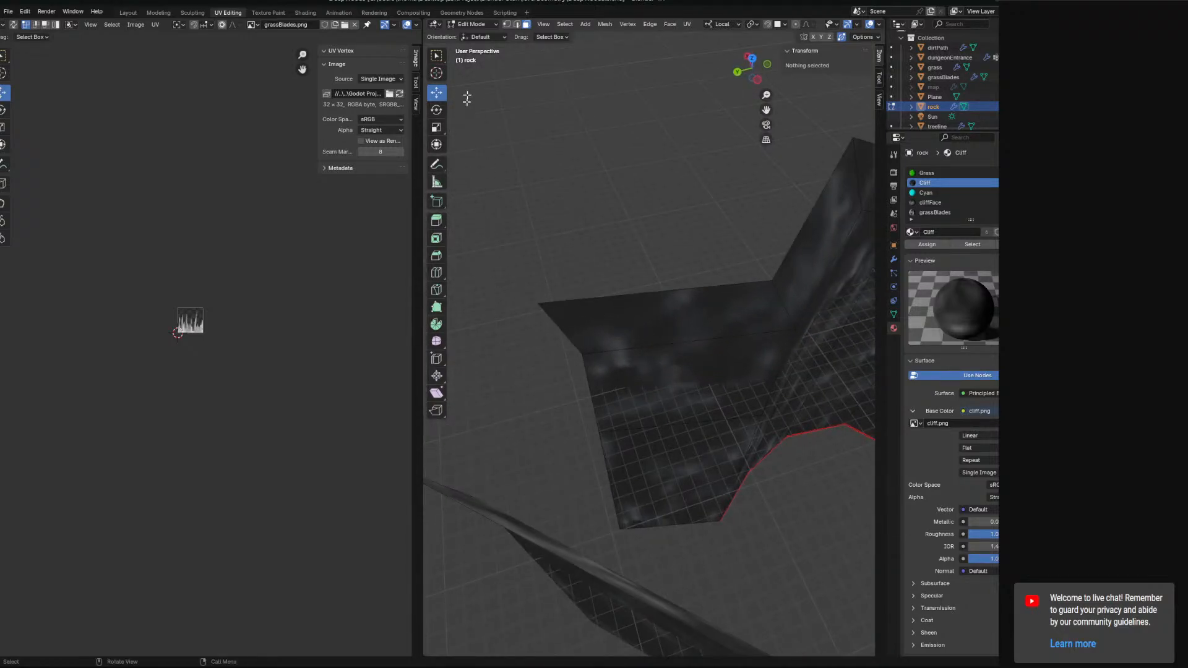
{"action": "left_click", "coordinate": [507, 24]}
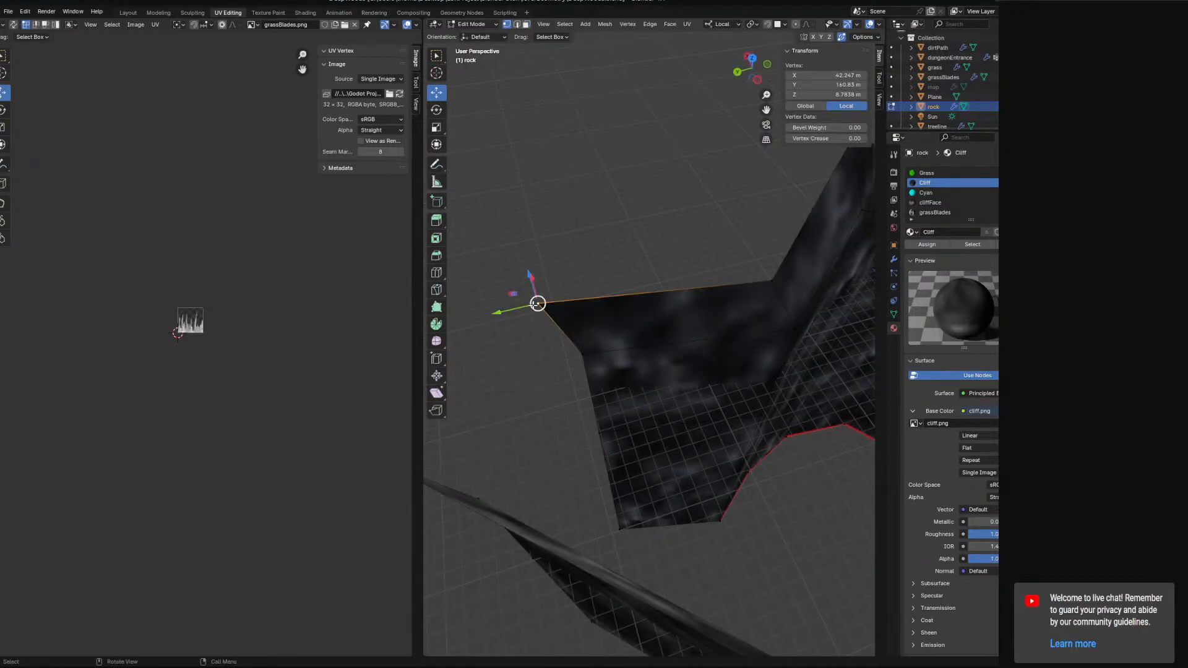
{"action": "middle_click_drag", "start_coordinate": [545, 309], "coordinate": [589, 364]}
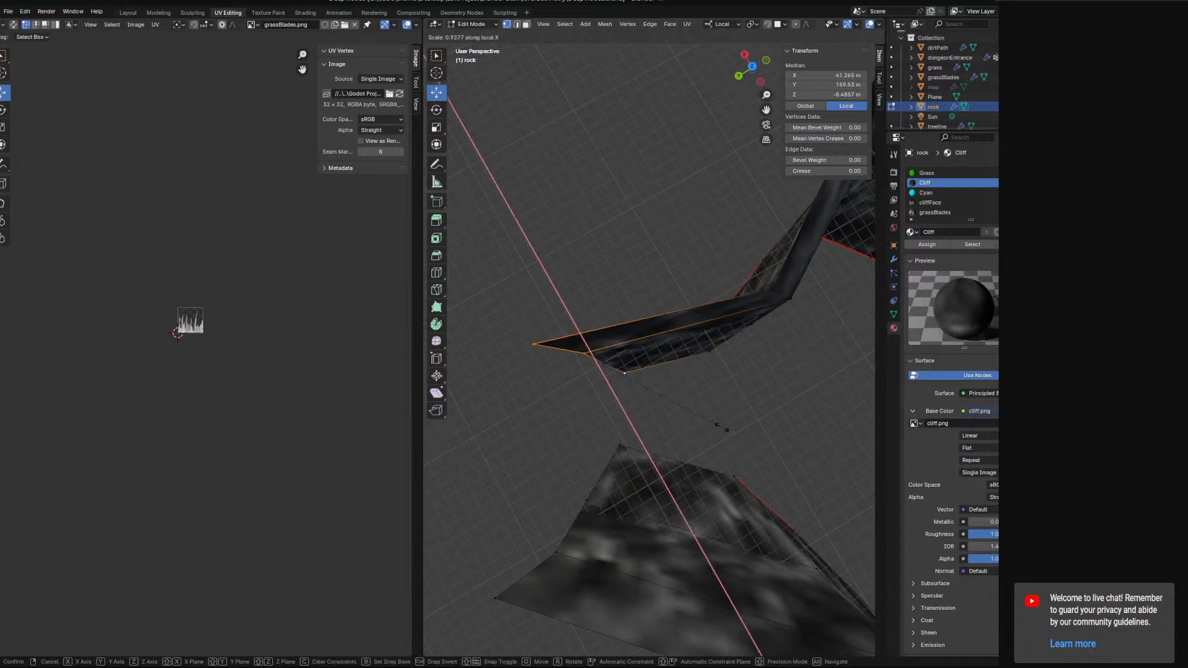
{"action": "key", "text": "Return"}
Select the other wall's end edge and scale it to 0 along local X.
{"action": "middle_click_drag", "start_coordinate": [721, 426], "coordinate": [755, 446]}
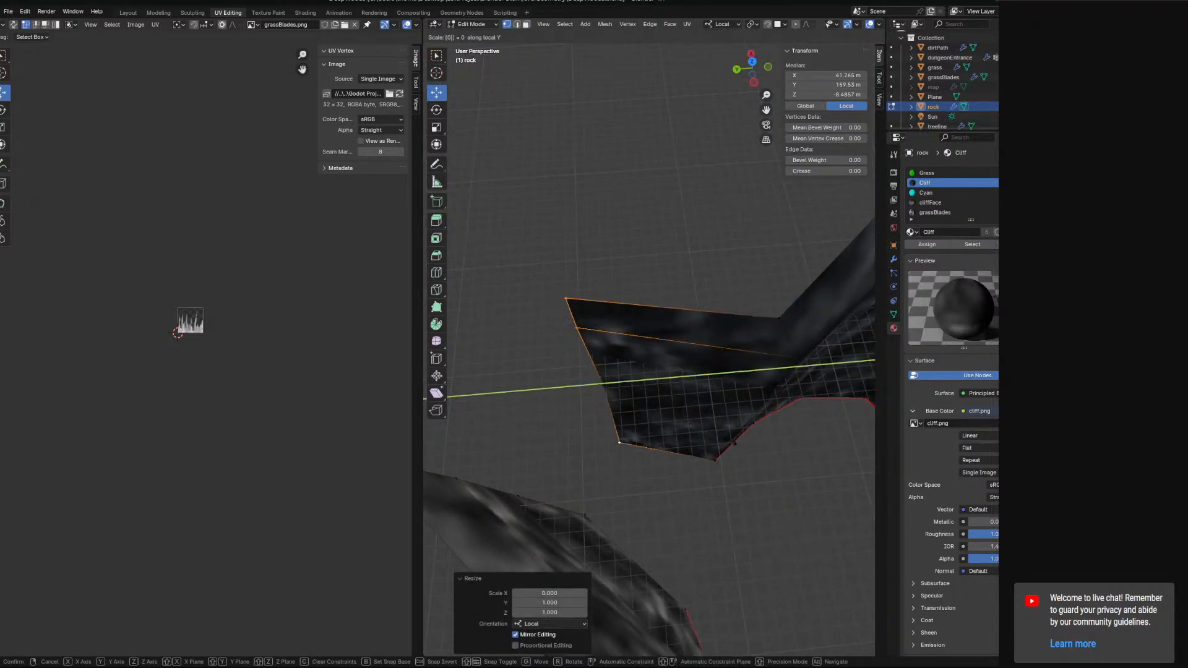
{"action": "middle_click_drag", "start_coordinate": [723, 441], "coordinate": [663, 403]}
{"action": "left_click", "coordinate": [644, 548]}
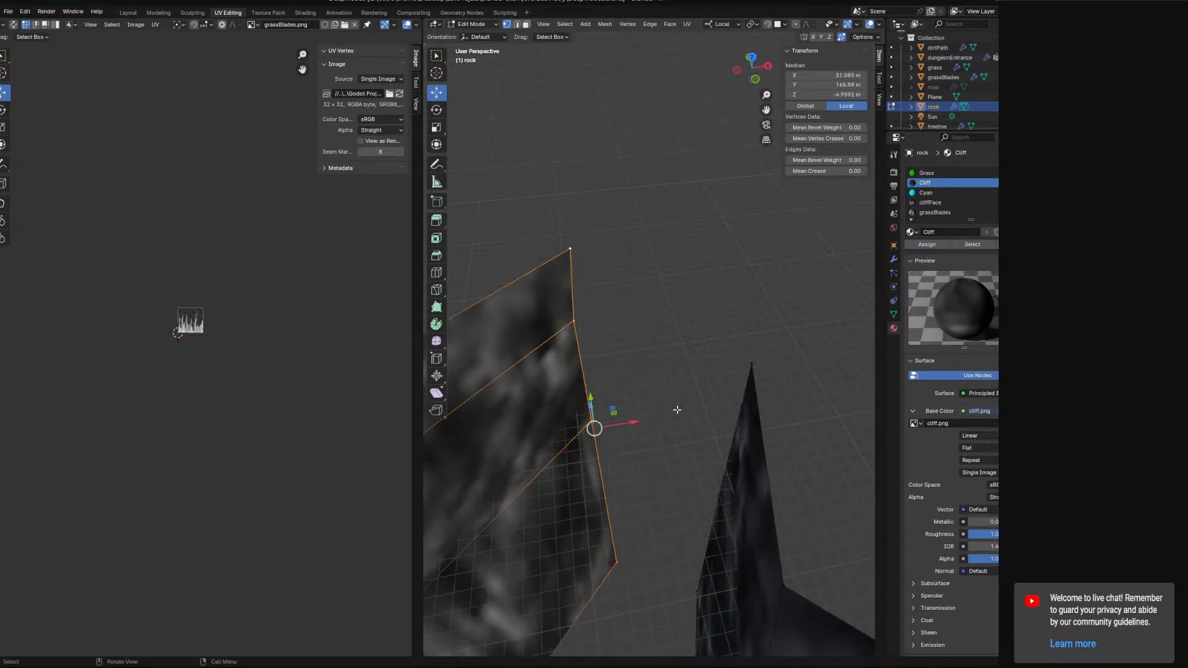
{"action": "key", "text": "0"}
{"action": "key", "text": "Return"}
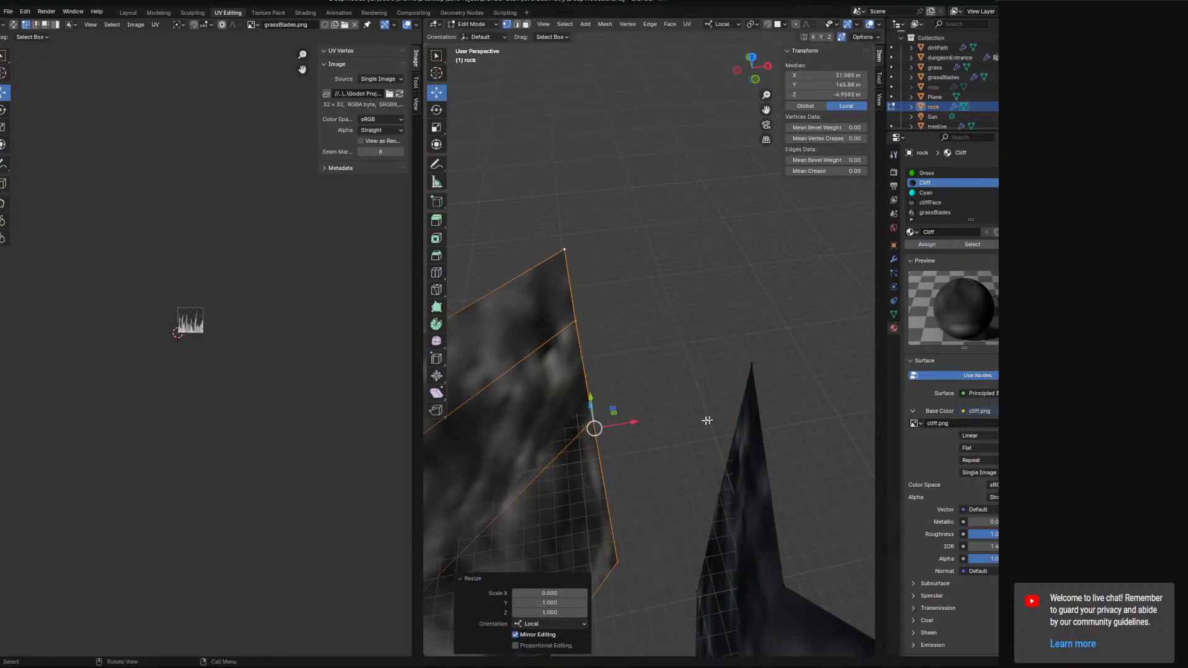
{"action": "middle_click_drag", "start_coordinate": [708, 421], "coordinate": [780, 442]}
{"action": "key", "text": "s"}
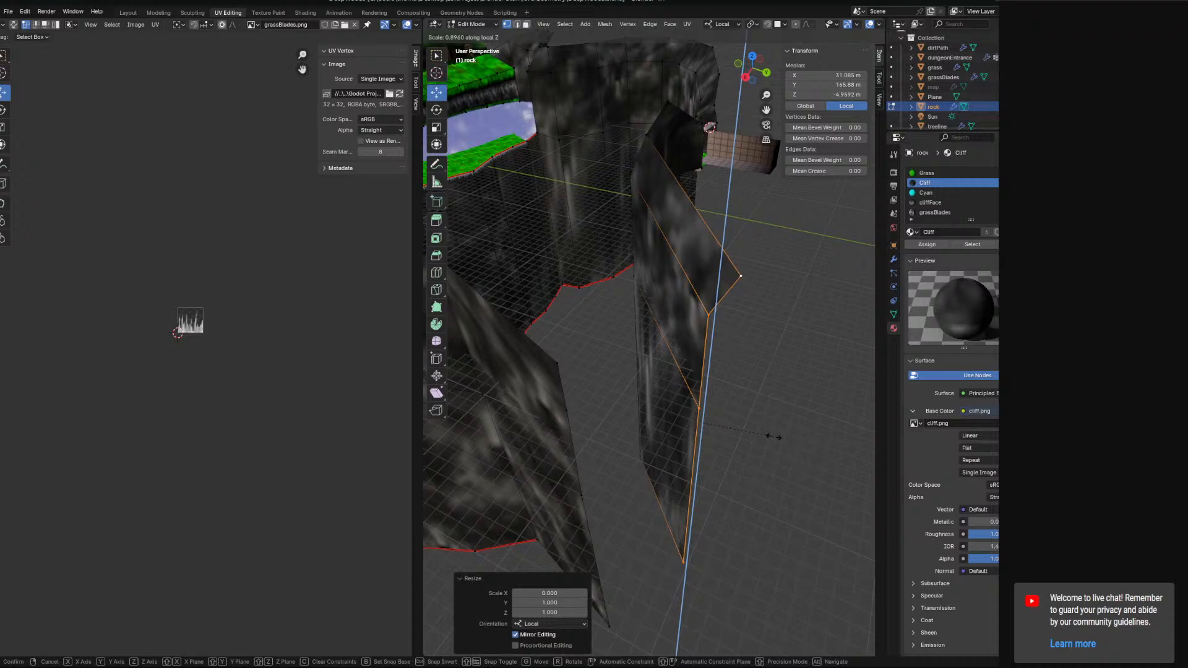
{"action": "middle_click_drag", "start_coordinate": [653, 416], "coordinate": [543, 276]}
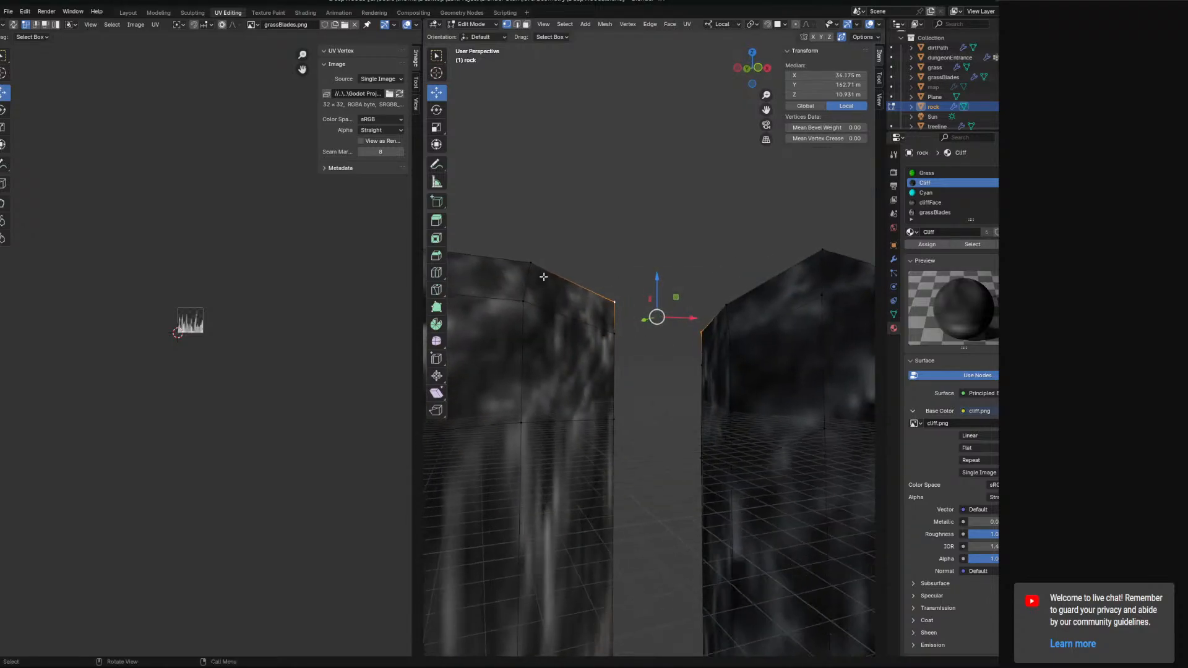
Select a top vertex at the wall end and move it down to lower that corner.
{"action": "left_click", "coordinate": [521, 422], "text": "shift"}
{"action": "middle_click_drag", "start_coordinate": [523, 421], "coordinate": [637, 313]}
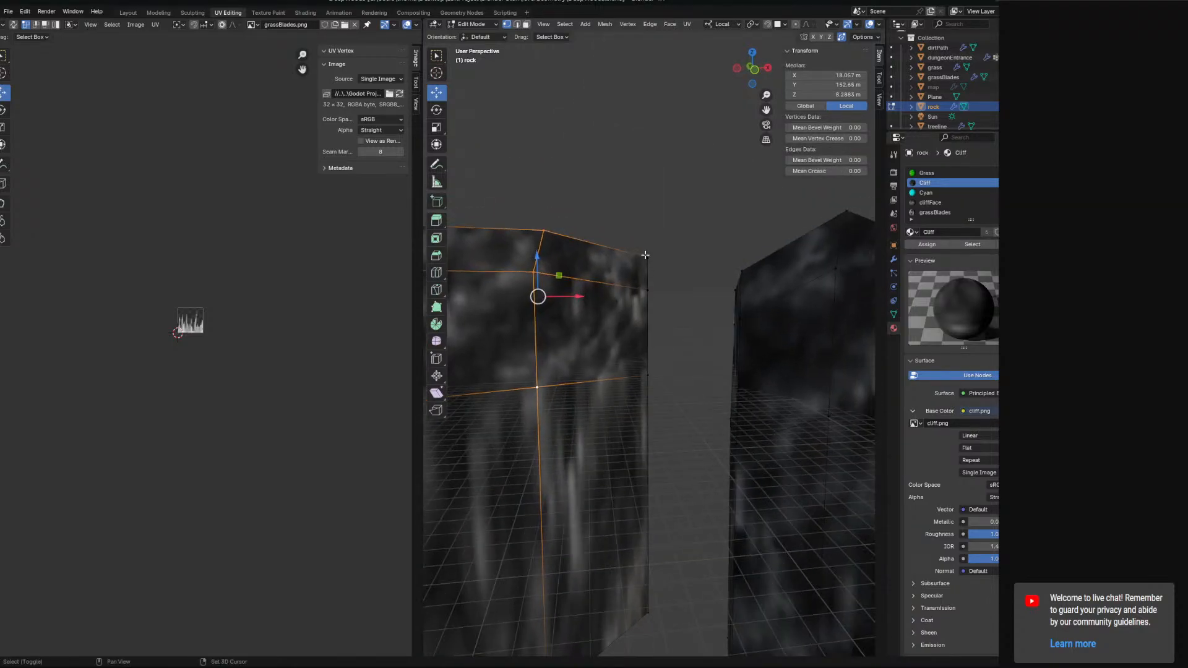
{"action": "middle_click_drag", "start_coordinate": [658, 384], "coordinate": [626, 260]}
{"action": "left_click", "coordinate": [648, 252]}
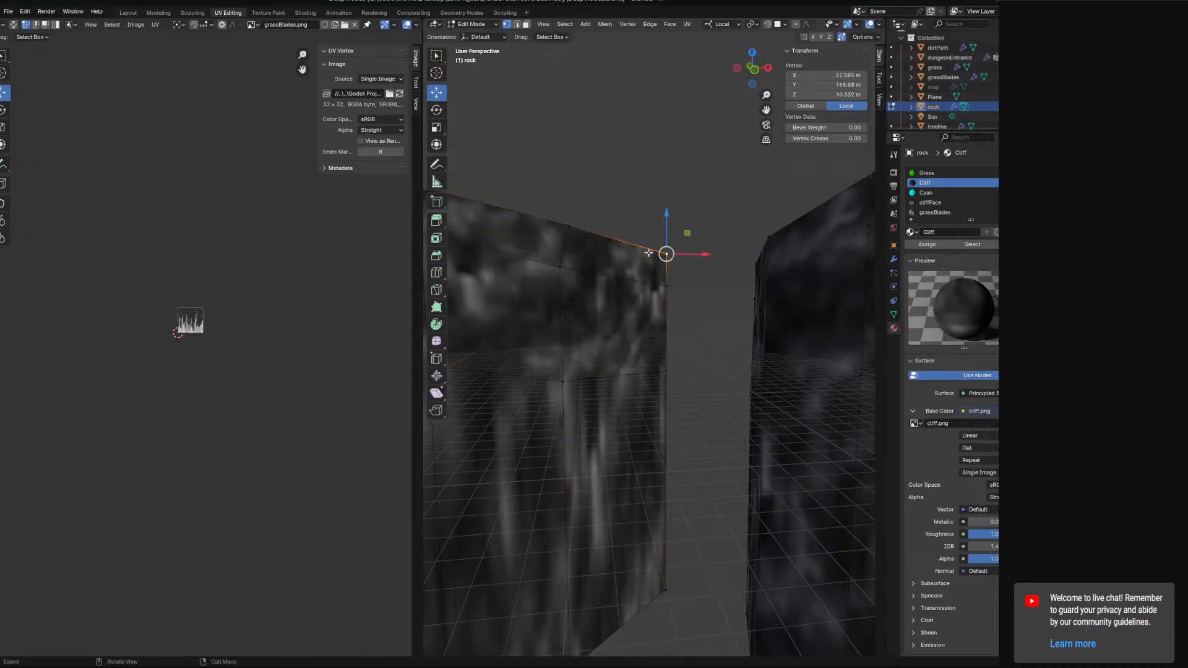
{"action": "left_click_drag", "start_coordinate": [670, 294], "coordinate": [670, 309]}
{"action": "middle_click_drag", "start_coordinate": [669, 316], "coordinate": [668, 421]}
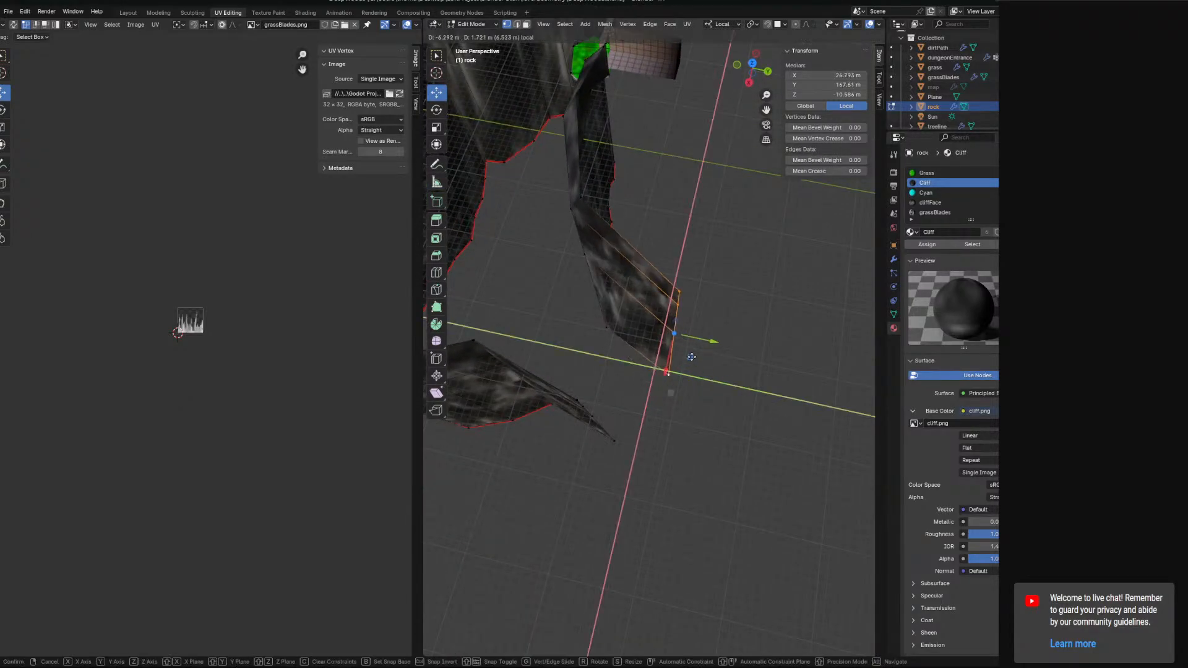
{"action": "left_click", "coordinate": [692, 357]}
Select the end edge of another wall section and scale it down along its local axes to taper the tip.
{"action": "middle_click_drag", "start_coordinate": [692, 357], "coordinate": [673, 418]}
{"action": "right_click_drag", "start_coordinate": [590, 335], "coordinate": [660, 481], "text": "ctrl"}
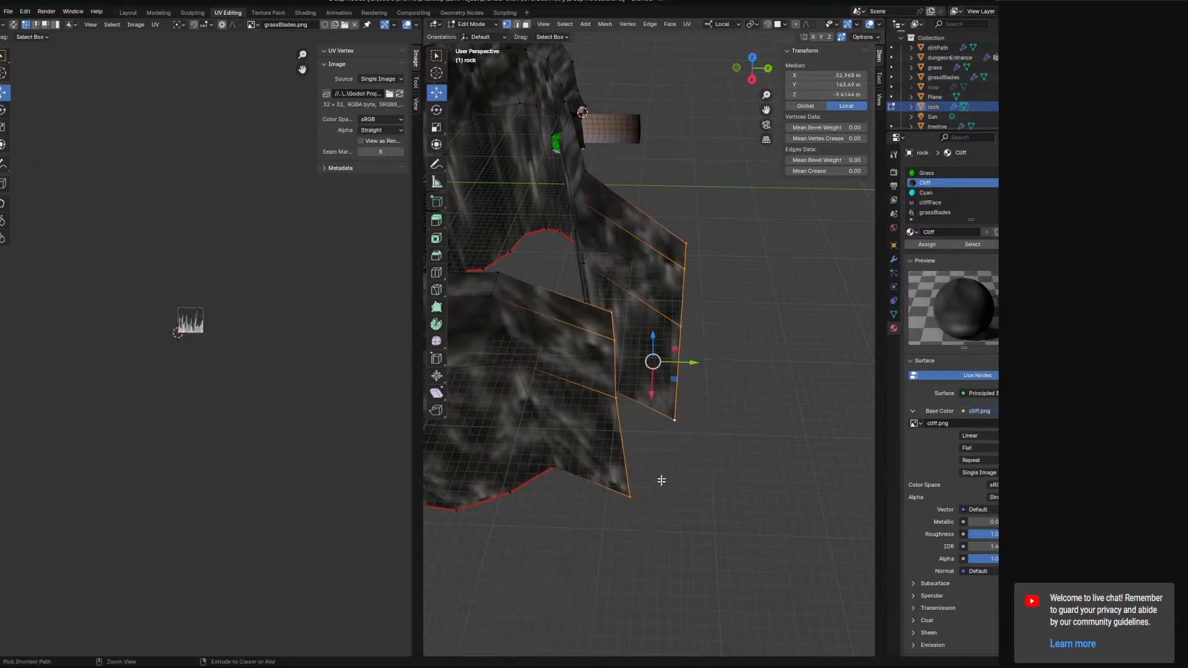
{"action": "middle_click_drag", "start_coordinate": [675, 377], "coordinate": [683, 440]}
{"action": "left_click_drag", "start_coordinate": [677, 358], "coordinate": [746, 388]}
{"action": "middle_click_drag", "start_coordinate": [746, 389], "coordinate": [690, 377]}
{"action": "key", "text": "s"}
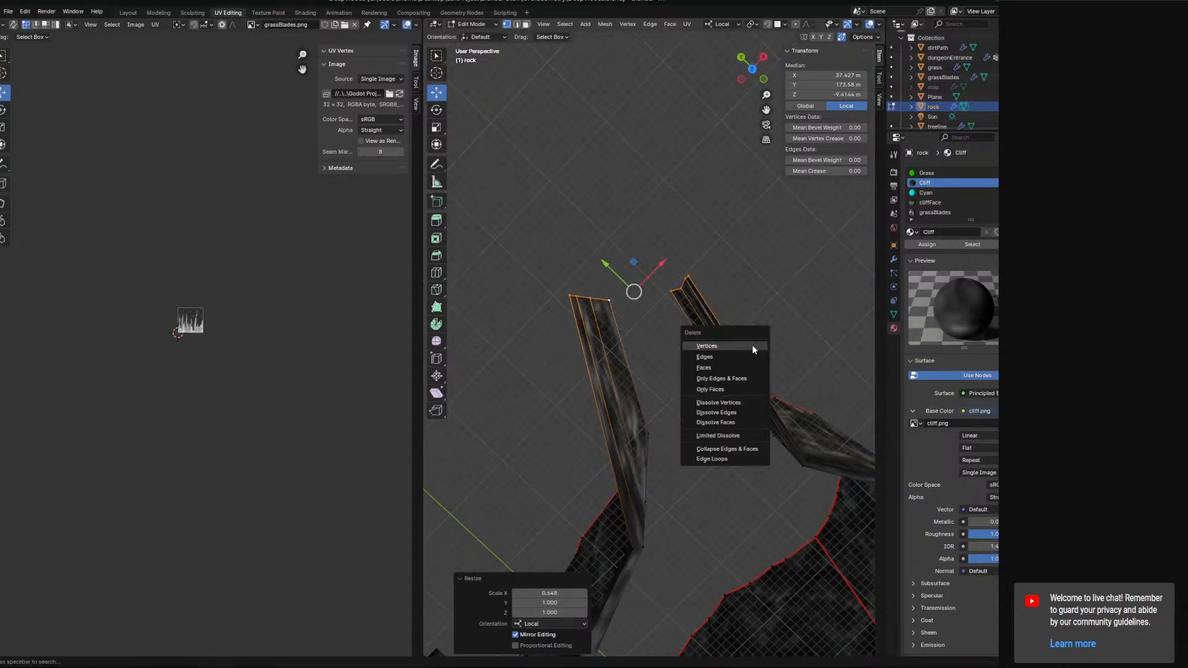
{"action": "key", "text": "Escape"}
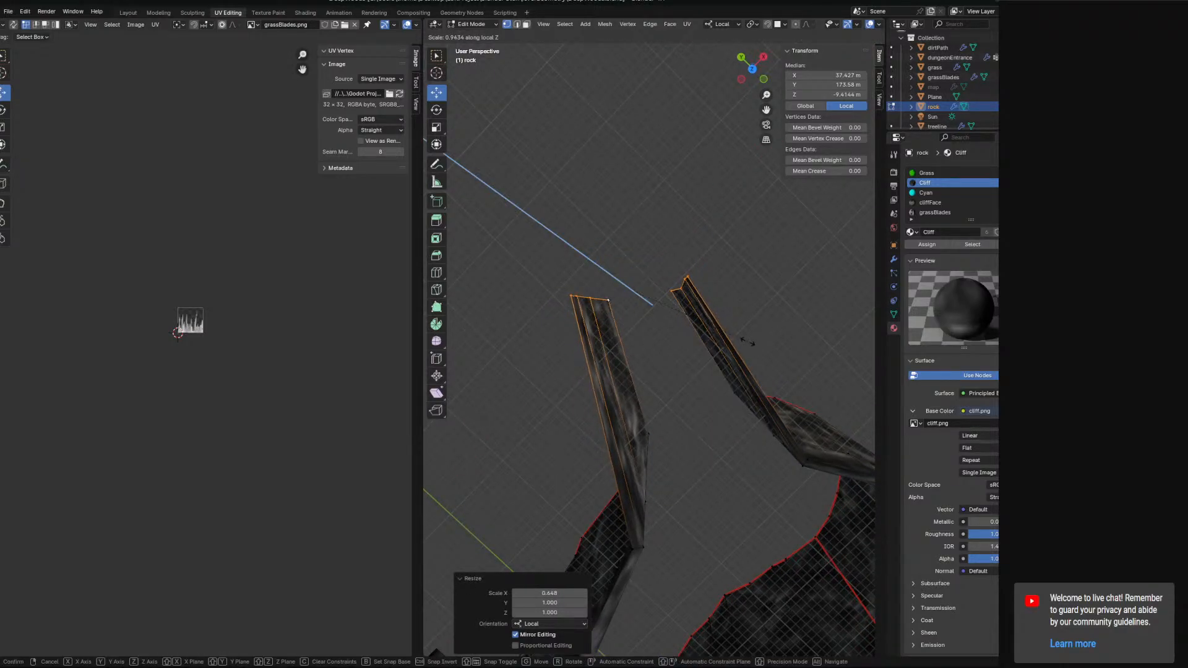
{"action": "left_click", "coordinate": [689, 325]}
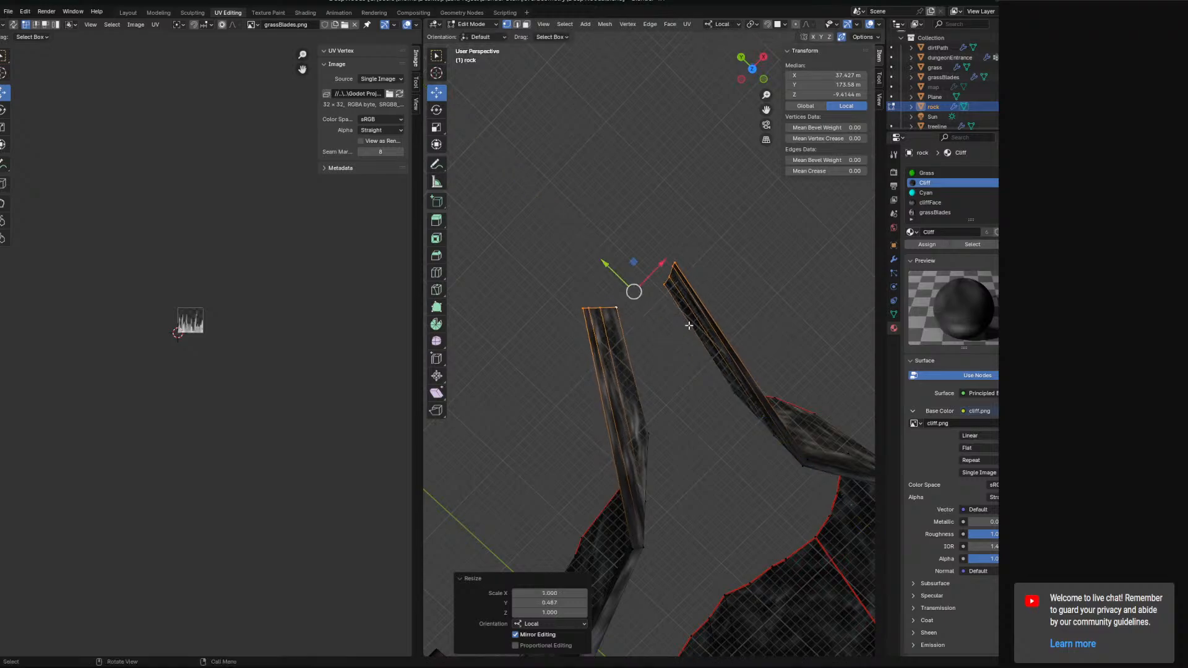
Move a top vertex at the wall end sideways, then undo the move.
{"action": "middle_click_drag", "start_coordinate": [690, 326], "coordinate": [756, 261]}
{"action": "left_click", "coordinate": [708, 235]}
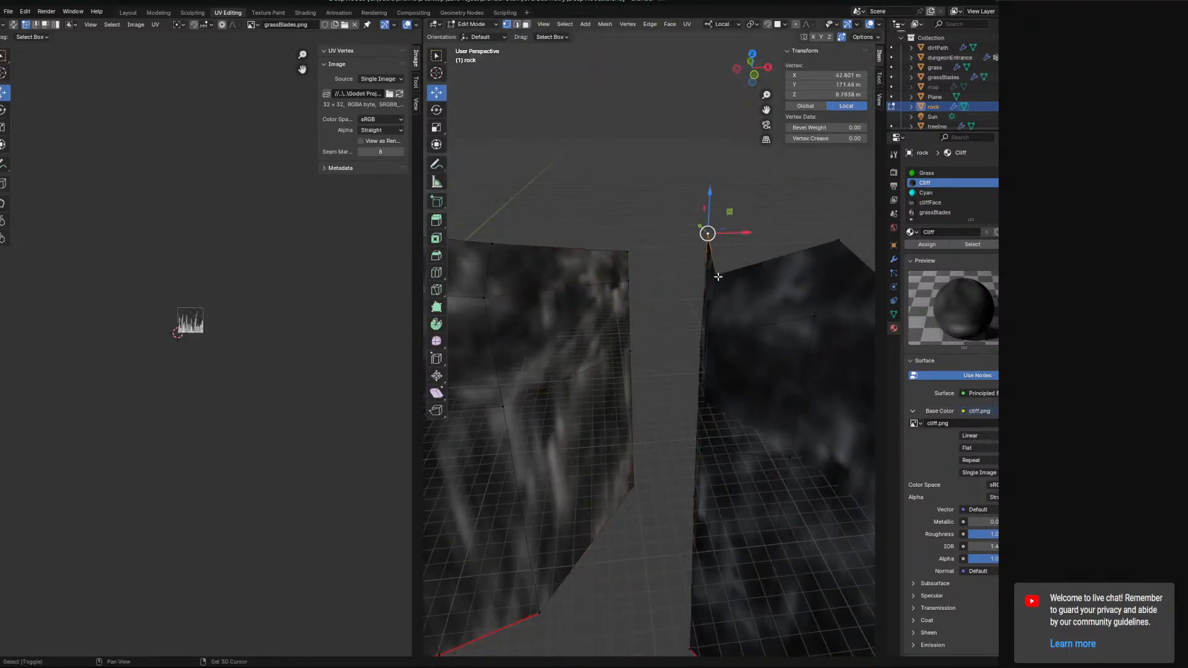
{"action": "left_click_drag", "start_coordinate": [748, 249], "coordinate": [765, 250]}
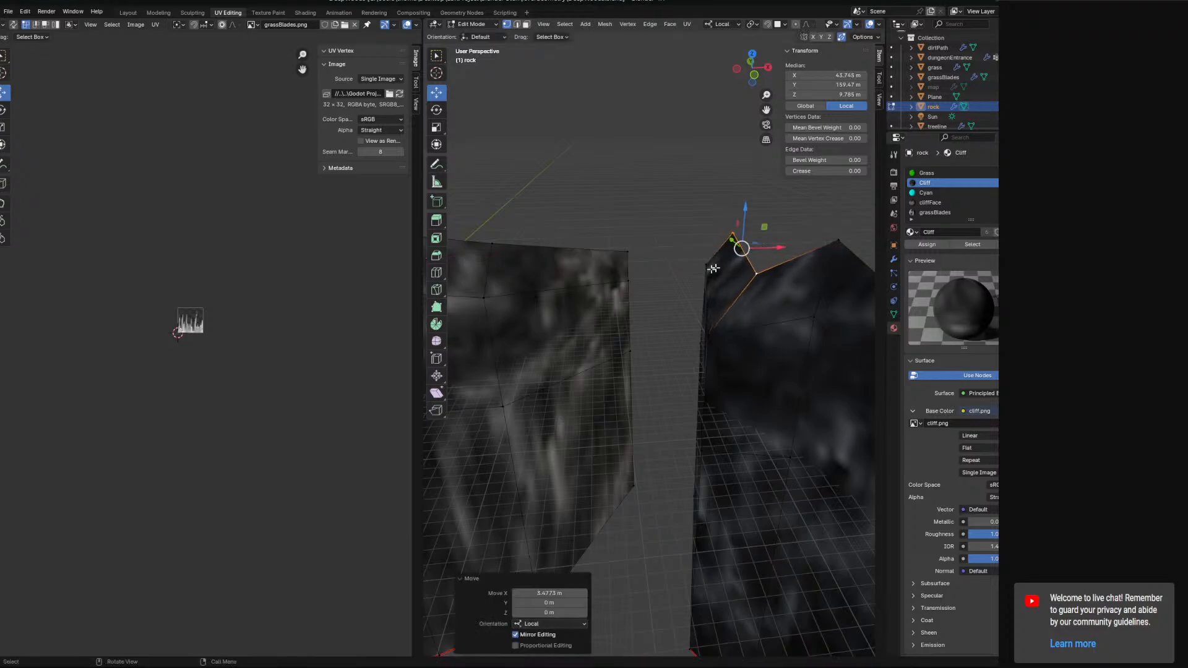
{"action": "middle_click_drag", "start_coordinate": [713, 266], "coordinate": [702, 272]}
{"action": "key", "text": "ctrl+z"}
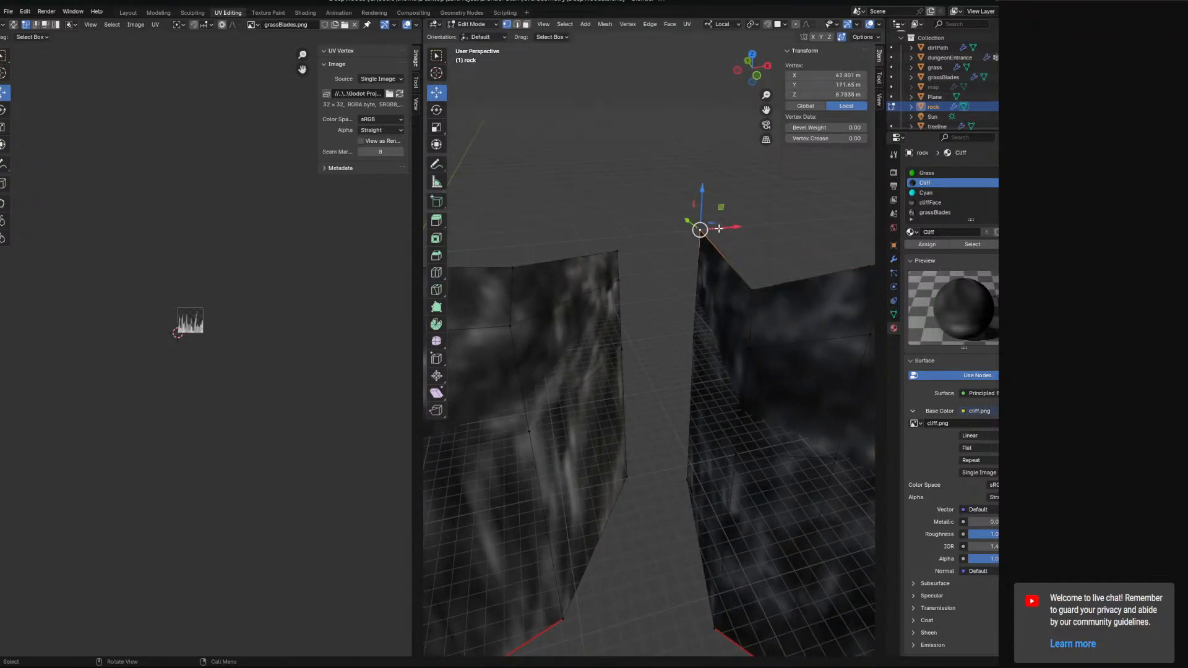
Select vertices at the ends of the two rock walls and move them to close the gap between them.
{"action": "left_click_drag", "start_coordinate": [727, 229], "coordinate": [759, 232]}
{"action": "middle_click_drag", "start_coordinate": [759, 234], "coordinate": [657, 406]}
{"action": "left_click", "coordinate": [635, 366]}
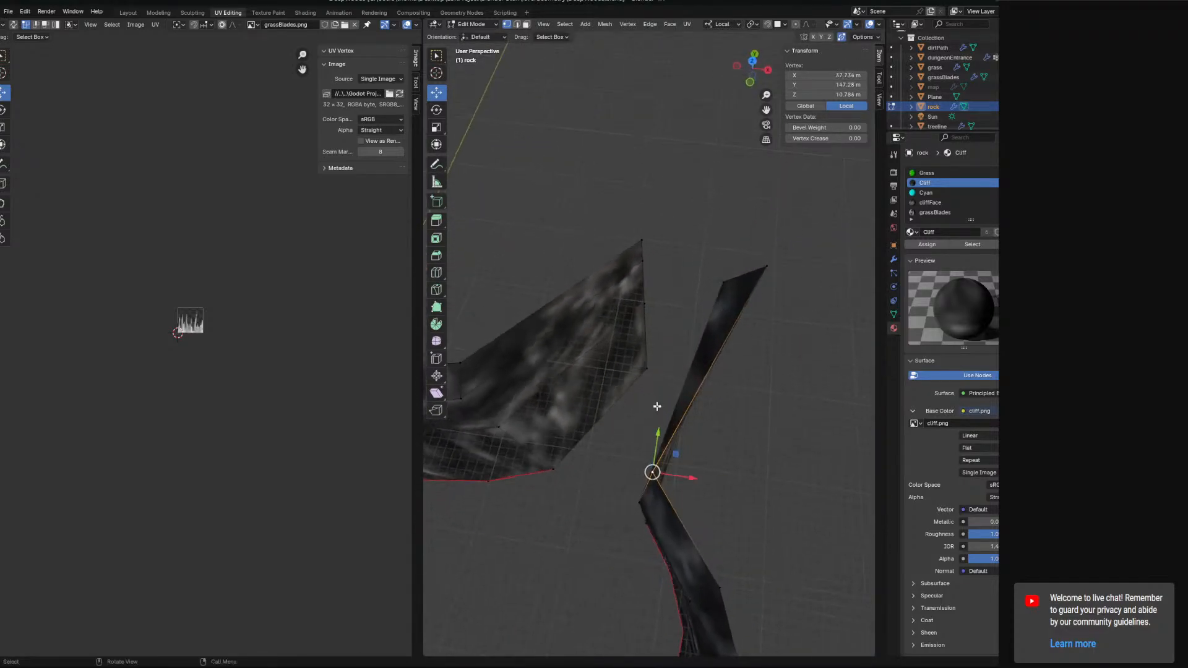
{"action": "left_click_drag", "start_coordinate": [681, 454], "coordinate": [710, 474]}
{"action": "middle_click_drag", "start_coordinate": [538, 432], "coordinate": [696, 440], "text": "shift"}
{"action": "left_click", "coordinate": [626, 377]}
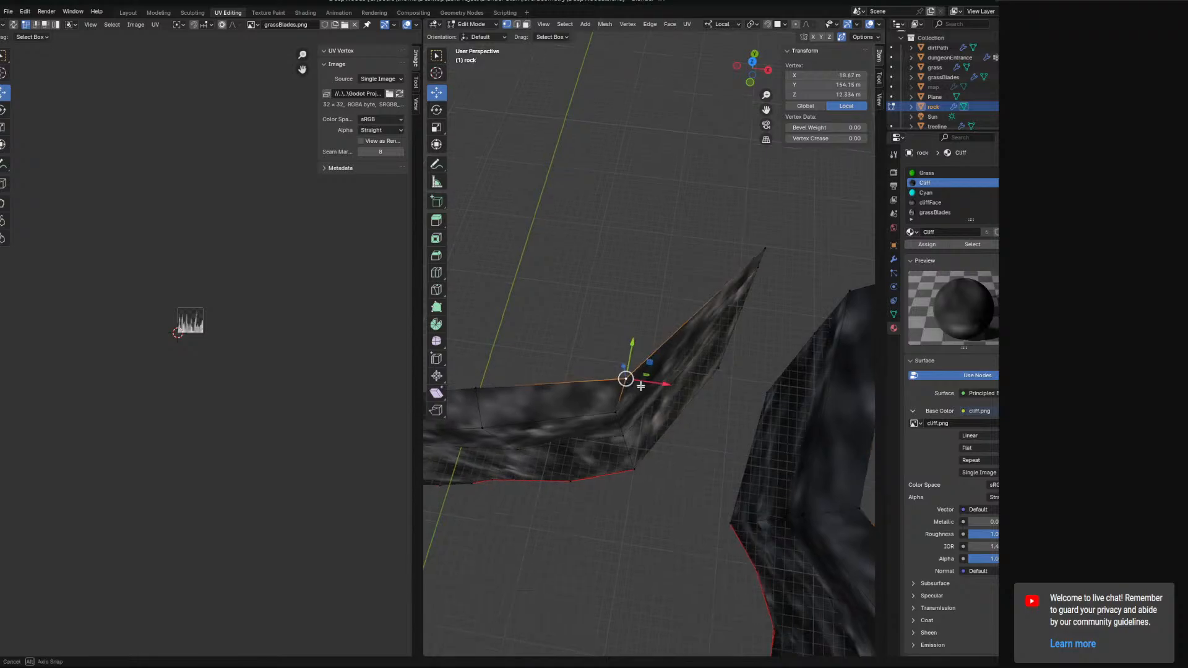
{"action": "middle_click_drag", "start_coordinate": [635, 375], "coordinate": [645, 399]}
{"action": "left_click_drag", "start_coordinate": [650, 397], "coordinate": [631, 384]}
{"action": "left_click", "coordinate": [778, 249]}
{"action": "middle_click_drag", "start_coordinate": [778, 249], "coordinate": [702, 417]}
{"action": "left_click_drag", "start_coordinate": [715, 395], "coordinate": [726, 385]}
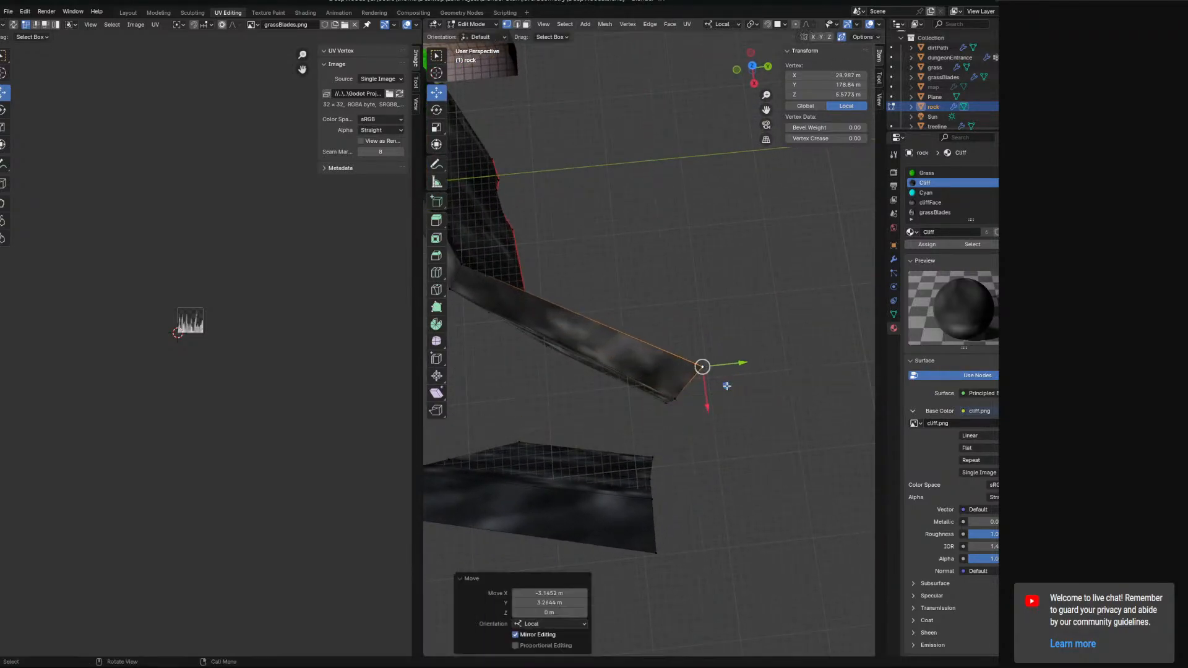
Adjust the top vertices at the wall corner to line them up, and save the file.
{"action": "middle_click_drag", "start_coordinate": [727, 385], "coordinate": [731, 317]}
{"action": "left_click", "coordinate": [716, 381]}
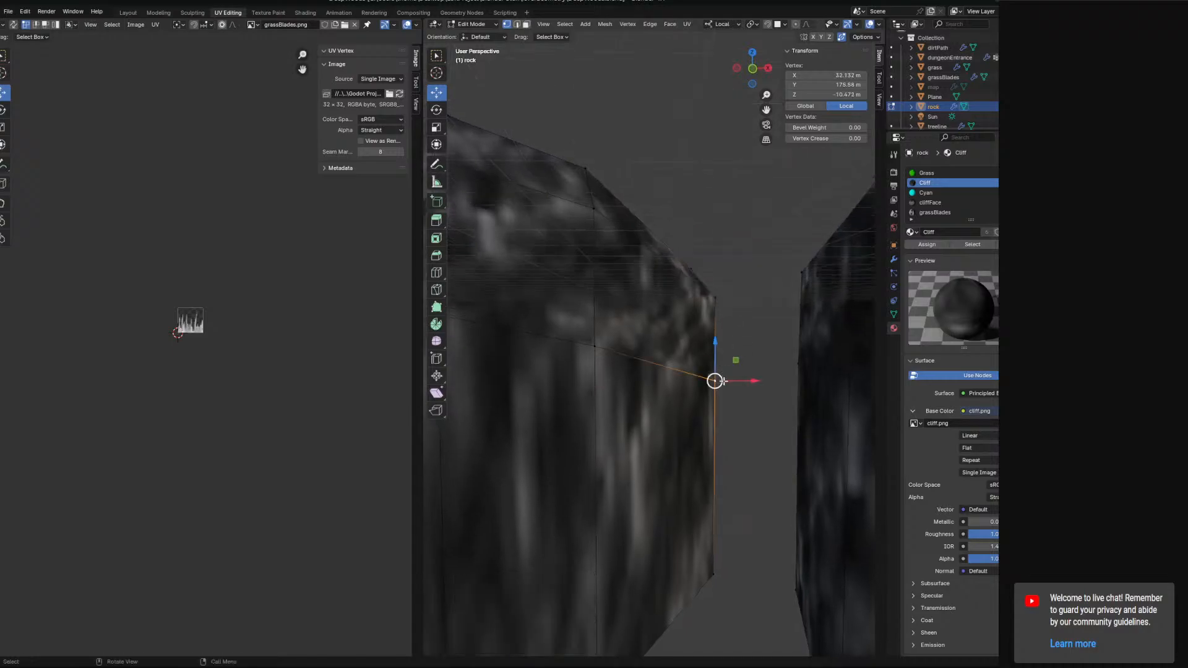
{"action": "middle_click_drag", "start_coordinate": [735, 364], "coordinate": [731, 376]}
{"action": "left_click_drag", "start_coordinate": [736, 357], "coordinate": [727, 356]}
{"action": "mouse_move", "coordinate": [727, 356]}
{"action": "middle_mouse_down"}
{"action": "mouse_move", "coordinate": [713, 360]}
{"action": "mouse_move", "coordinate": [733, 361]}
{"action": "middle_mouse_up"}
{"action": "left_click", "coordinate": [685, 364]}
{"action": "left_click_drag", "start_coordinate": [736, 351], "coordinate": [725, 348]}
{"action": "middle_click_drag", "start_coordinate": [809, 381], "coordinate": [697, 363], "text": "shift"}
{"action": "left_click", "coordinate": [702, 368]}
{"action": "left_click_drag", "start_coordinate": [722, 352], "coordinate": [660, 322]}
{"action": "left_click", "coordinate": [661, 342]}
{"action": "middle_click_drag", "start_coordinate": [659, 321], "coordinate": [619, 371]}
{"action": "scroll", "coordinate": [665, 370], "scroll_direction": "up", "scroll_amount": 8}
{"action": "key", "text": "ctrl+s"}
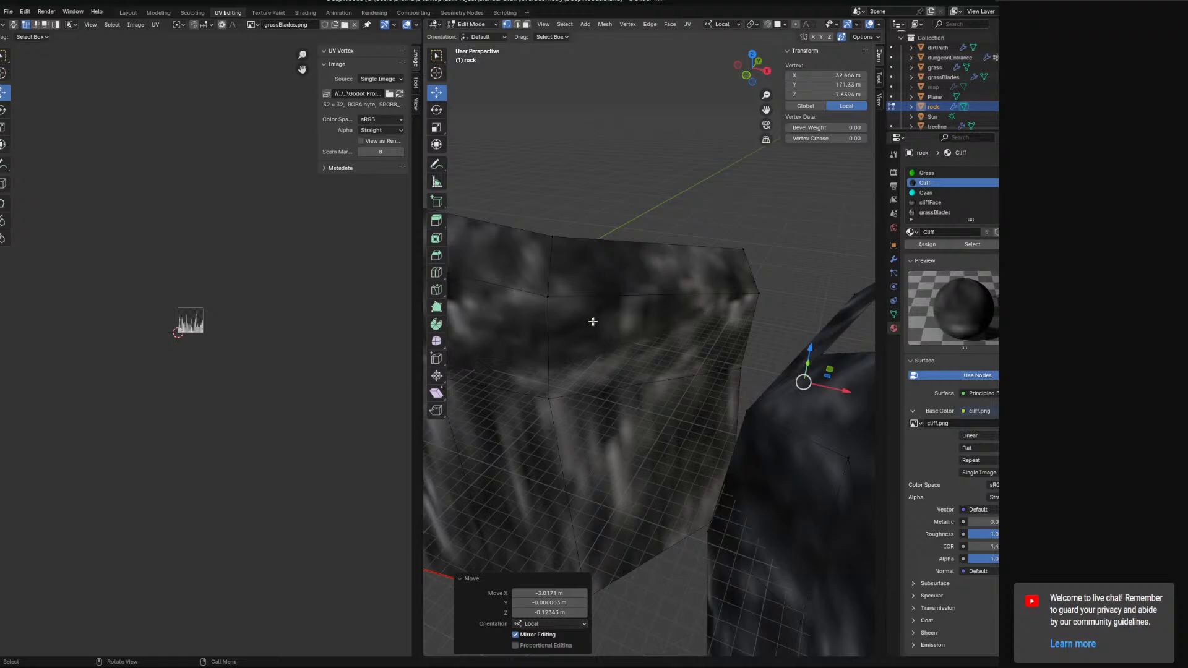
Select the two coinciding wall corner vertices and merge them at the last selected vertex.
{"action": "scroll", "coordinate": [593, 322], "scroll_direction": "down", "scroll_amount": 5}
{"action": "middle_click_drag", "start_coordinate": [593, 322], "coordinate": [631, 315], "text": "shift"}
{"action": "scroll", "coordinate": [703, 318], "scroll_direction": "up", "scroll_amount": 5}
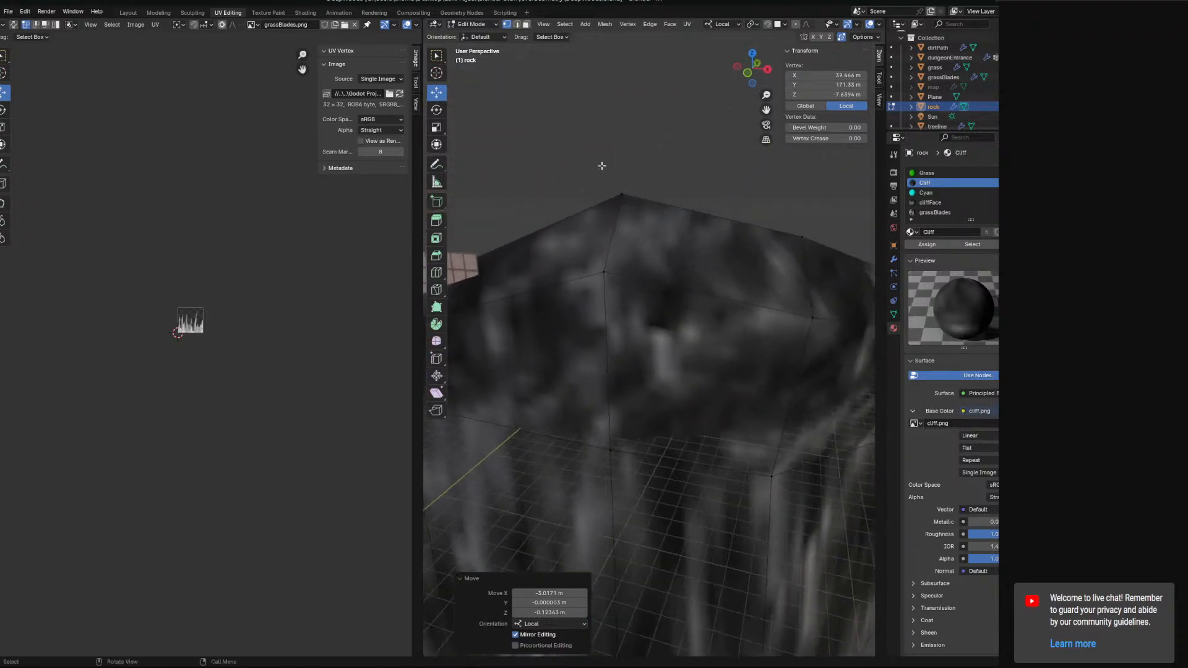
{"action": "middle_click_drag", "start_coordinate": [692, 587], "coordinate": [611, 386], "text": "shift"}
{"action": "middle_click_drag", "start_coordinate": [640, 224], "coordinate": [658, 432], "text": "shift"}
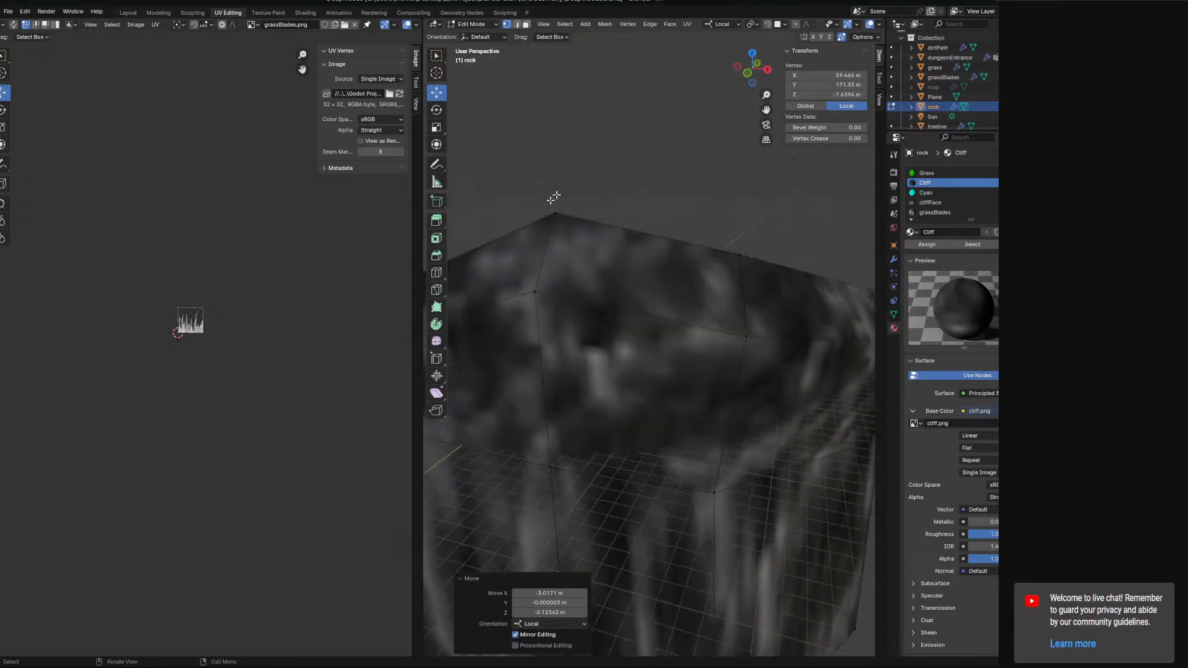
{"action": "middle_click_drag", "start_coordinate": [600, 500], "coordinate": [628, 121], "text": "shift"}
{"action": "middle_click_drag", "start_coordinate": [643, 68], "coordinate": [625, 367], "text": "shift"}
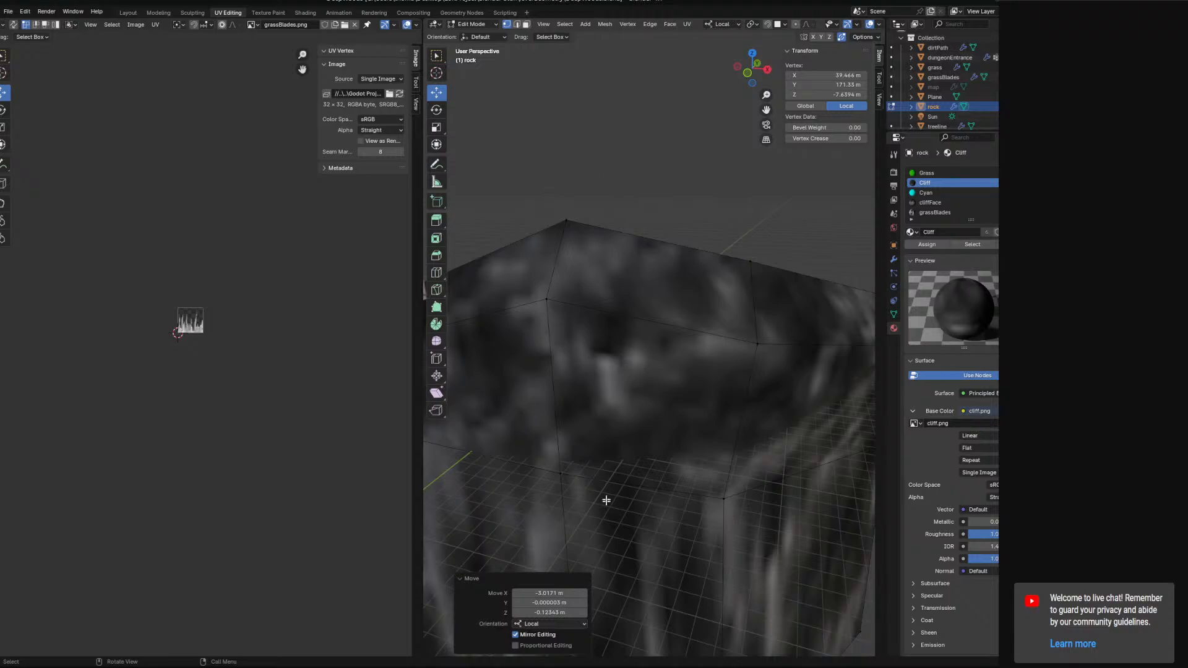
{"action": "middle_click_drag", "start_coordinate": [605, 501], "coordinate": [689, 373]}
{"action": "middle_click_drag", "start_coordinate": [671, 255], "coordinate": [665, 244]}
{"action": "left_click", "coordinate": [638, 167]}
{"action": "middle_click_drag", "start_coordinate": [650, 198], "coordinate": [575, 241]}
{"action": "middle_click_drag", "start_coordinate": [575, 242], "coordinate": [694, 298], "text": "shift"}
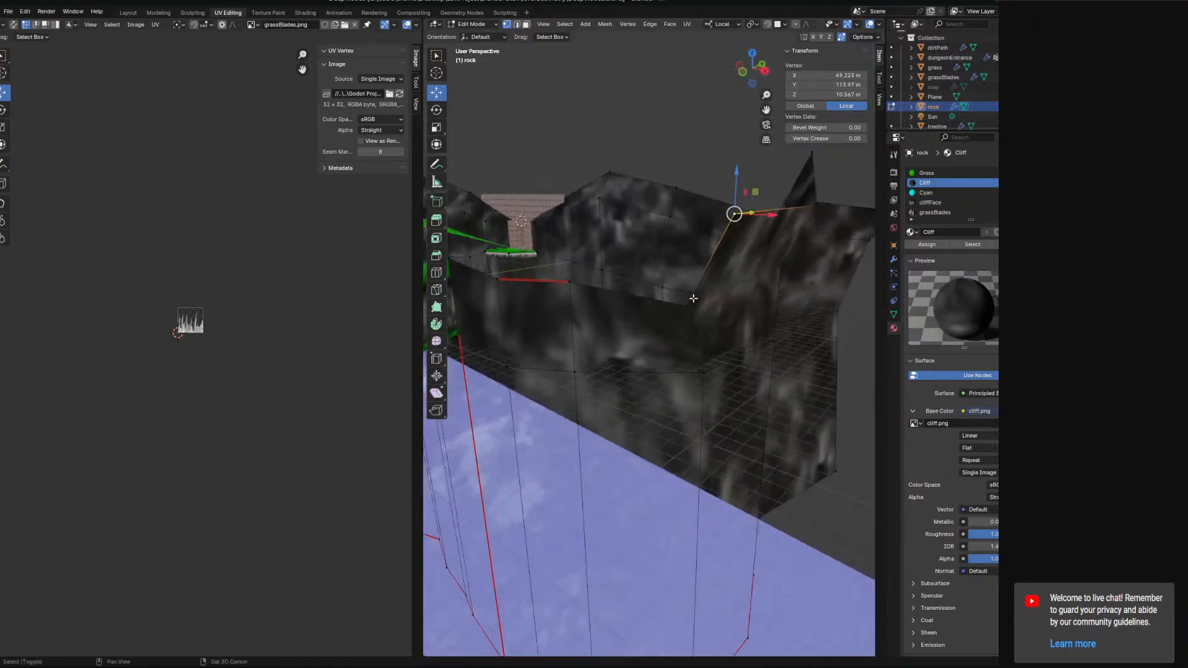
{"action": "left_click", "coordinate": [694, 299], "text": "shift"}
{"action": "right_click", "coordinate": [694, 298]}
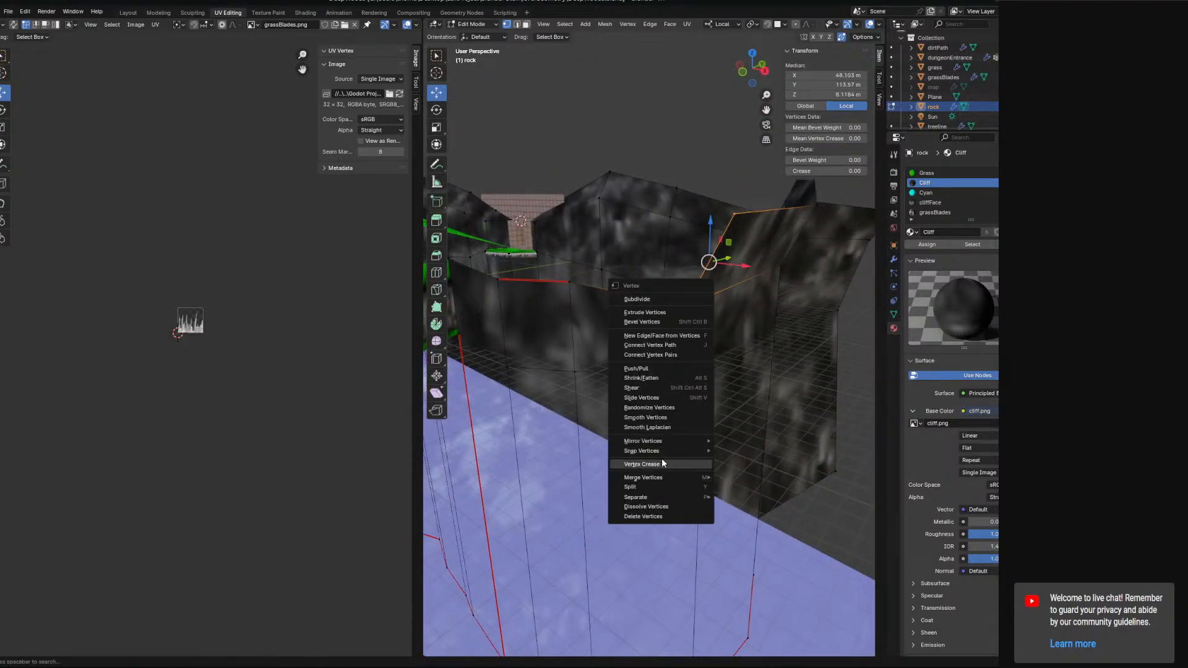
{"action": "mouse_move", "coordinate": [655, 477]}
{"action": "left_click", "coordinate": [744, 525]}
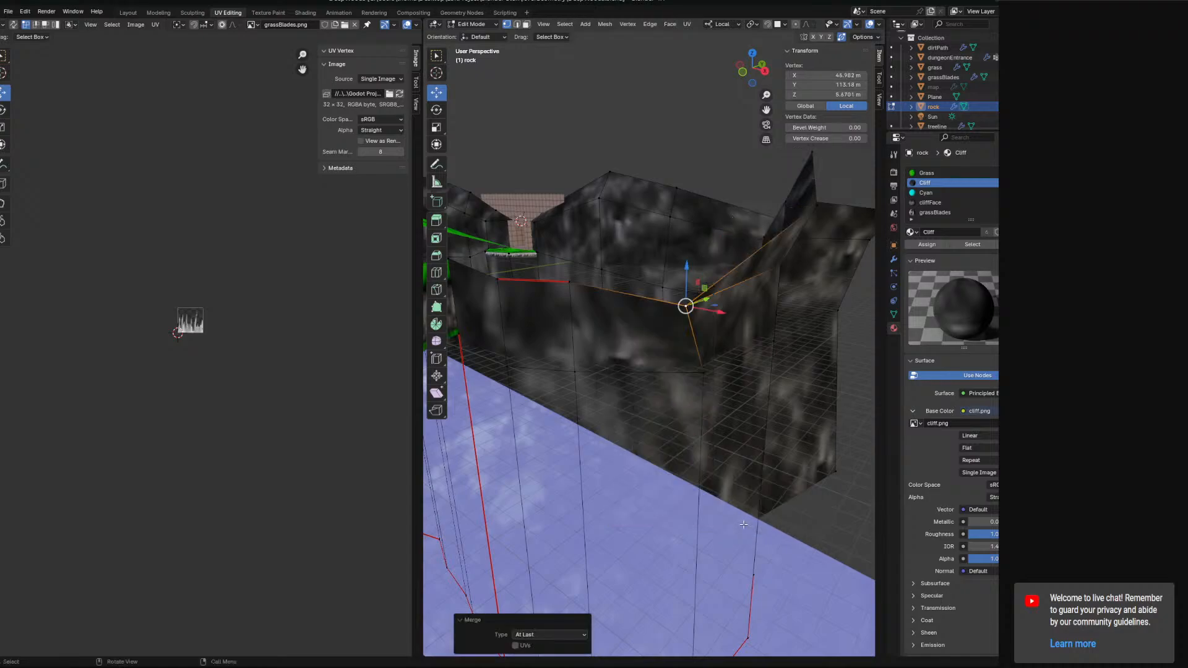
Switch to the Modeling workspace and move wall-end vertices to join the rock walls.
{"action": "middle_click_drag", "start_coordinate": [744, 524], "coordinate": [743, 309]}
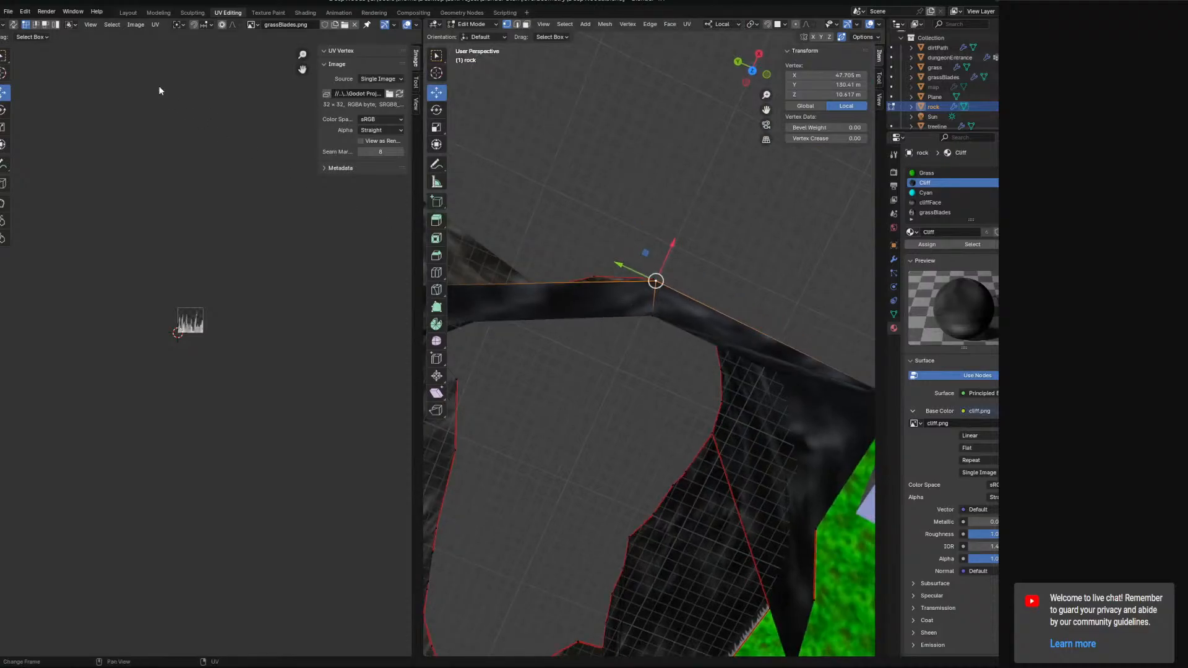
{"action": "left_click", "coordinate": [158, 12]}
{"action": "middle_click_drag", "start_coordinate": [544, 277], "coordinate": [463, 369]}
{"action": "left_click_drag", "start_coordinate": [463, 369], "coordinate": [492, 373]}
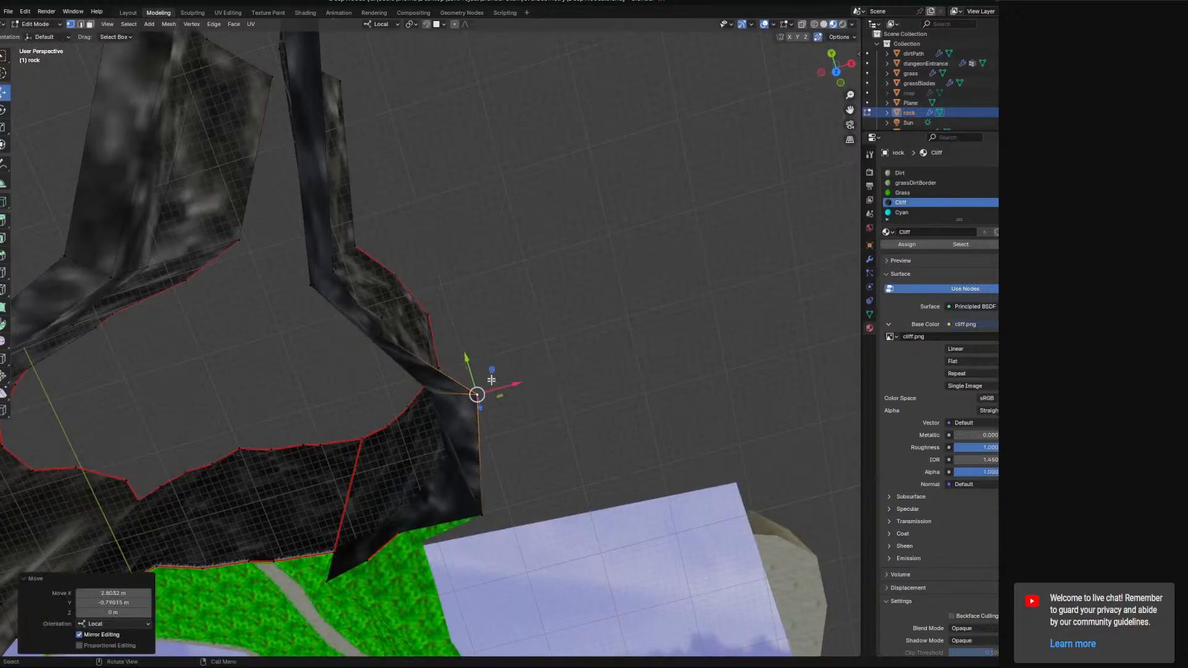
{"action": "middle_click_drag", "start_coordinate": [492, 373], "coordinate": [505, 288]}
{"action": "middle_click_drag", "start_coordinate": [591, 329], "coordinate": [564, 377]}
{"action": "left_click_drag", "start_coordinate": [527, 290], "coordinate": [546, 292]}
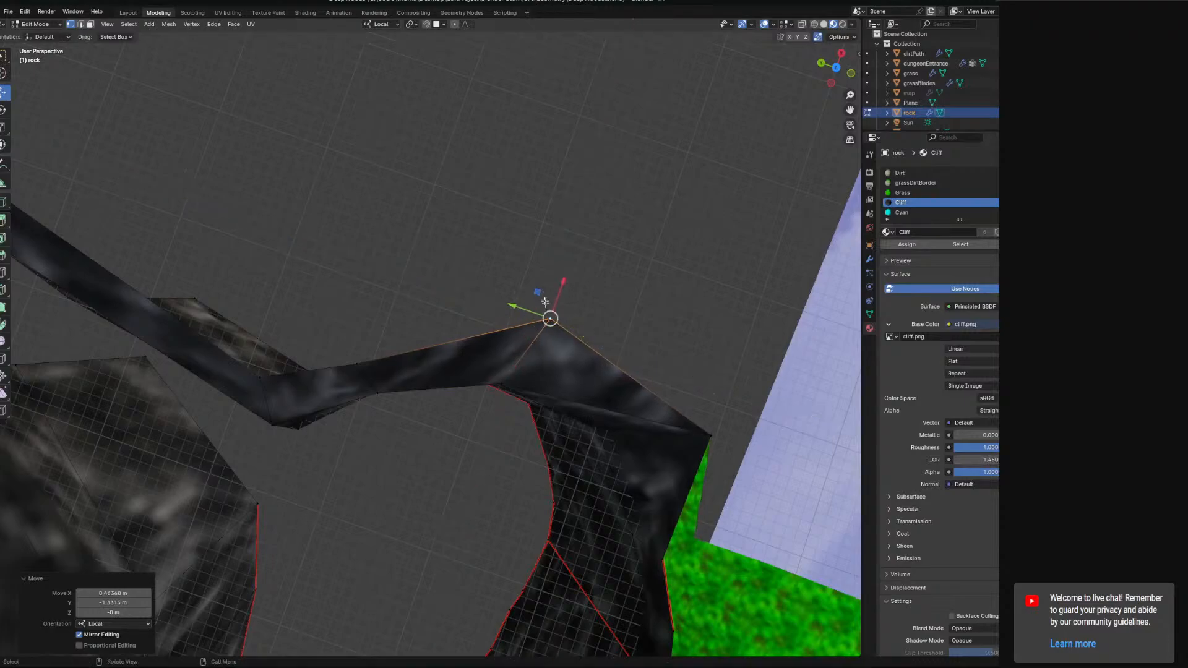
{"action": "mouse_move", "coordinate": [546, 292]}
{"action": "middle_mouse_down"}
{"action": "mouse_move", "coordinate": [547, 229]}
{"action": "mouse_move", "coordinate": [530, 231]}
{"action": "mouse_move", "coordinate": [537, 299]}
{"action": "middle_mouse_up"}
{"action": "left_click_drag", "start_coordinate": [539, 298], "coordinate": [564, 303]}
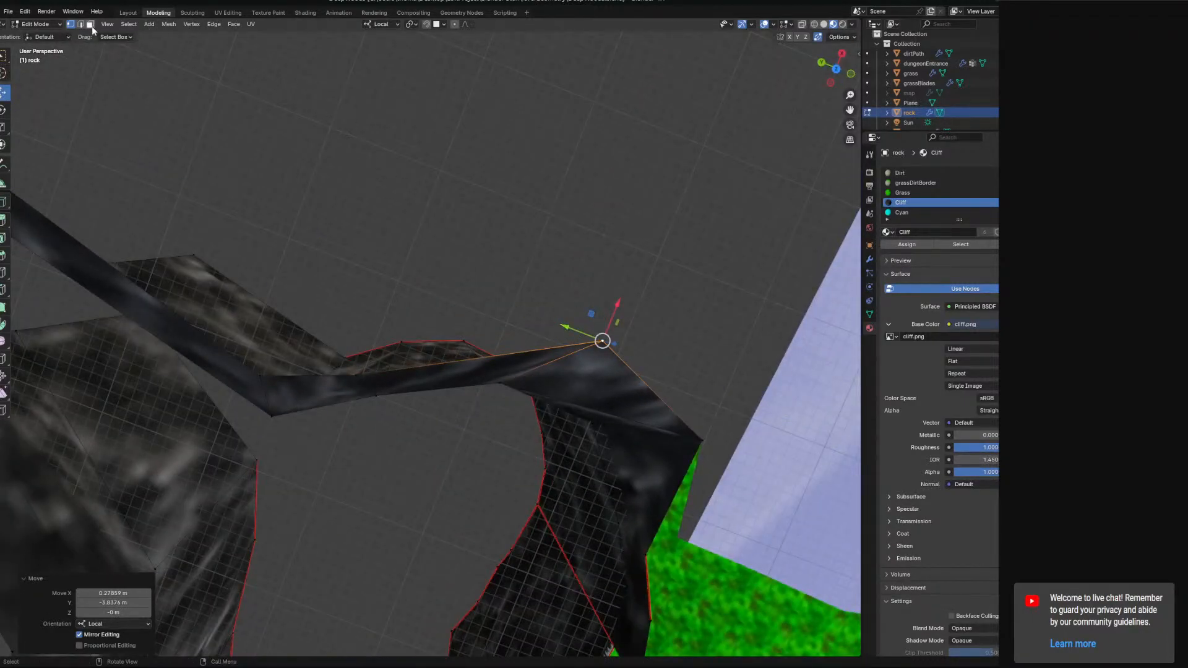
Subdivide the wall's top edge and raise the new middle vertex to form a peak.
{"action": "middle_click_drag", "start_coordinate": [468, 358], "coordinate": [484, 283]}
{"action": "right_click", "coordinate": [484, 284]}
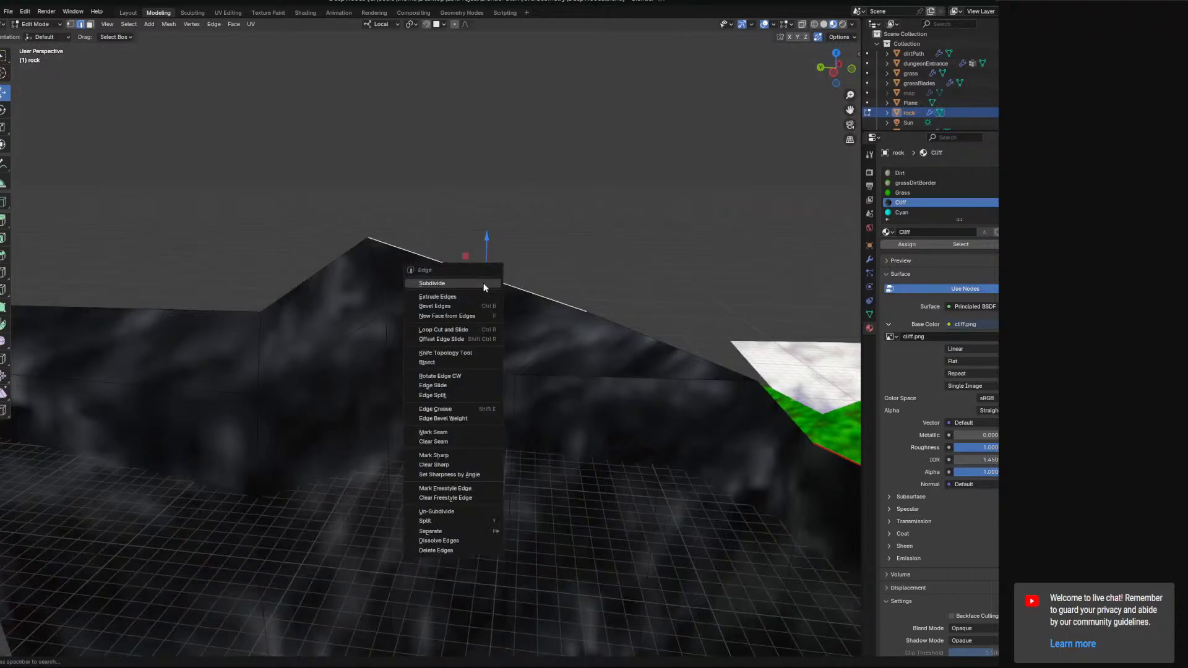
{"action": "left_click", "coordinate": [484, 283]}
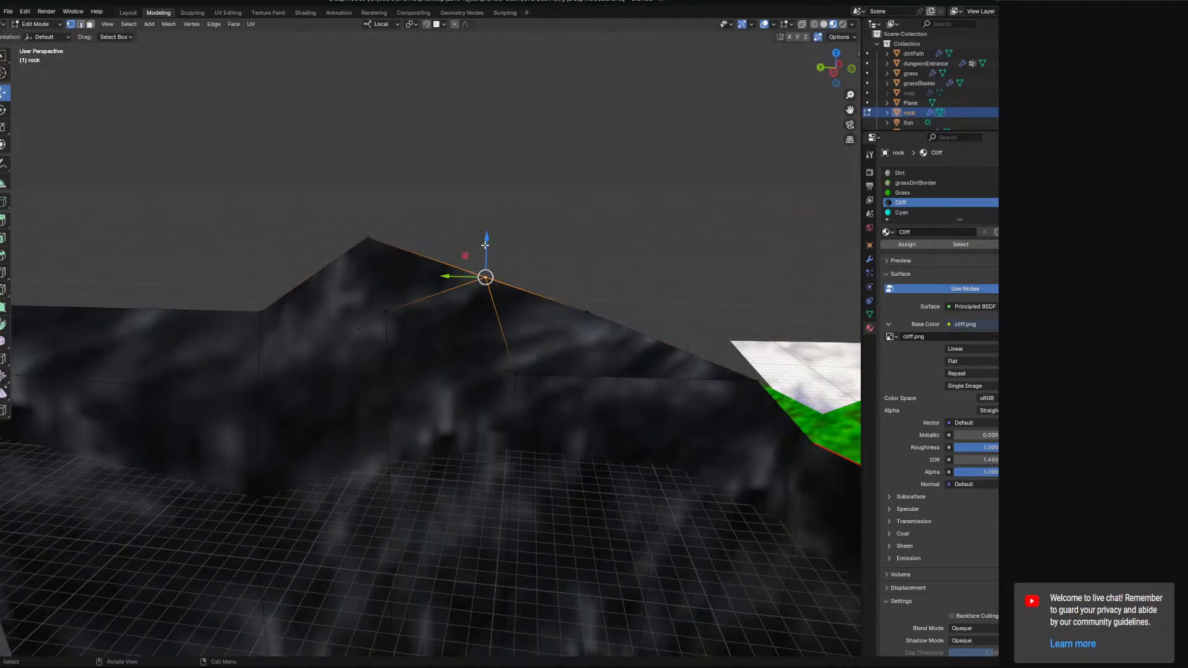
{"action": "middle_click_drag", "start_coordinate": [505, 219], "coordinate": [419, 224]}
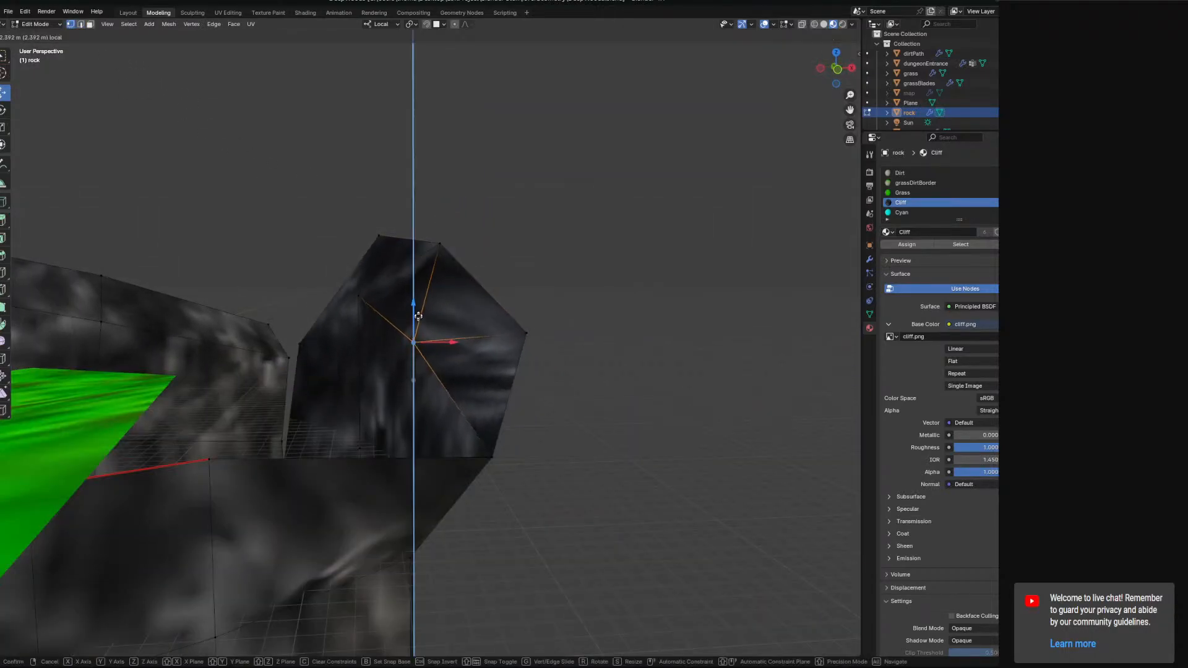
{"action": "left_click", "coordinate": [418, 316]}
{"action": "middle_click_drag", "start_coordinate": [418, 316], "coordinate": [566, 302]}
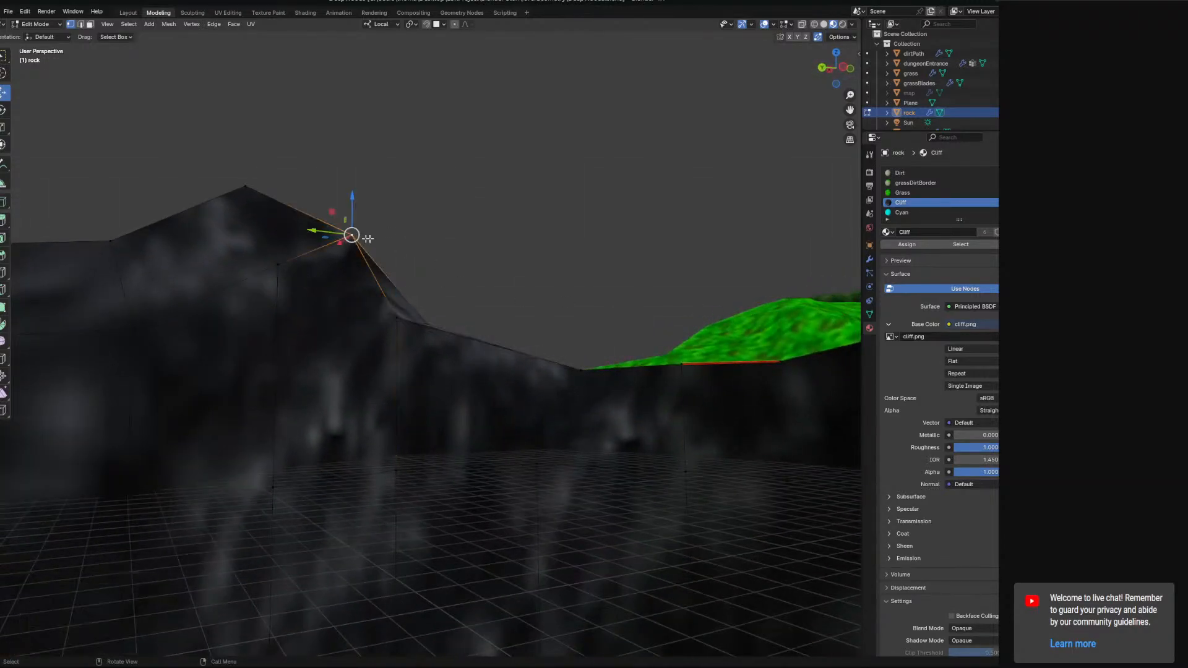
Reposition the top vertices of the rock wall to reshape its peak.
{"action": "middle_click_drag", "start_coordinate": [367, 238], "coordinate": [479, 380]}
{"action": "left_click_drag", "start_coordinate": [477, 413], "coordinate": [449, 418]}
{"action": "middle_click_drag", "start_coordinate": [450, 418], "coordinate": [437, 317]}
{"action": "left_click_drag", "start_coordinate": [402, 266], "coordinate": [401, 282]}
{"action": "middle_click_drag", "start_coordinate": [401, 281], "coordinate": [401, 308]}
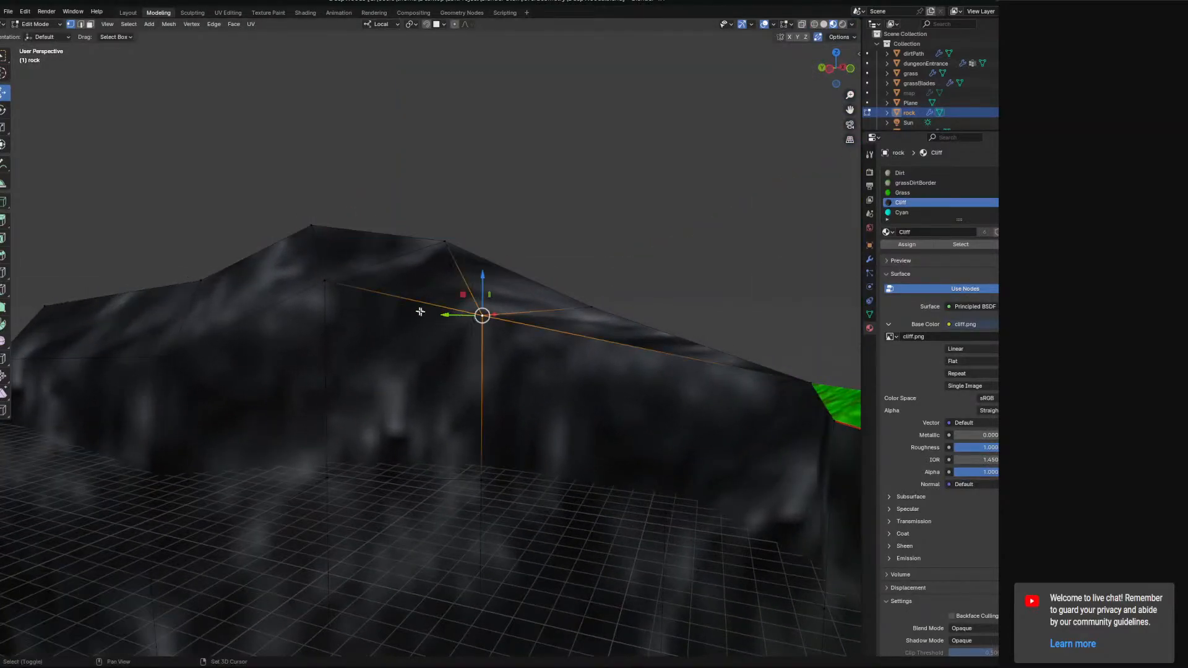
{"action": "left_click_drag", "start_coordinate": [538, 318], "coordinate": [538, 319]}
{"action": "middle_click_drag", "start_coordinate": [538, 319], "coordinate": [370, 331]}
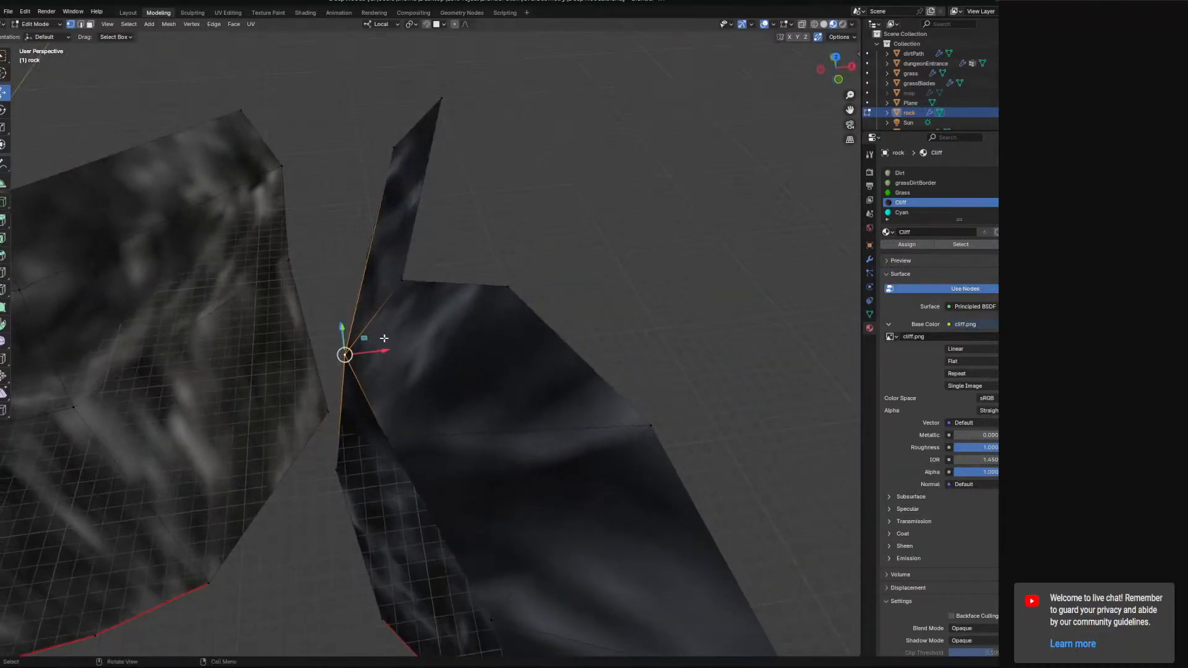
Move a wall vertex to close the gap where the two rock walls meet.
{"action": "left_click_drag", "start_coordinate": [383, 340], "coordinate": [339, 354]}
{"action": "middle_click_drag", "start_coordinate": [339, 354], "coordinate": [401, 313]}
{"action": "left_click", "coordinate": [400, 431]}
{"action": "middle_click_drag", "start_coordinate": [400, 431], "coordinate": [374, 427]}
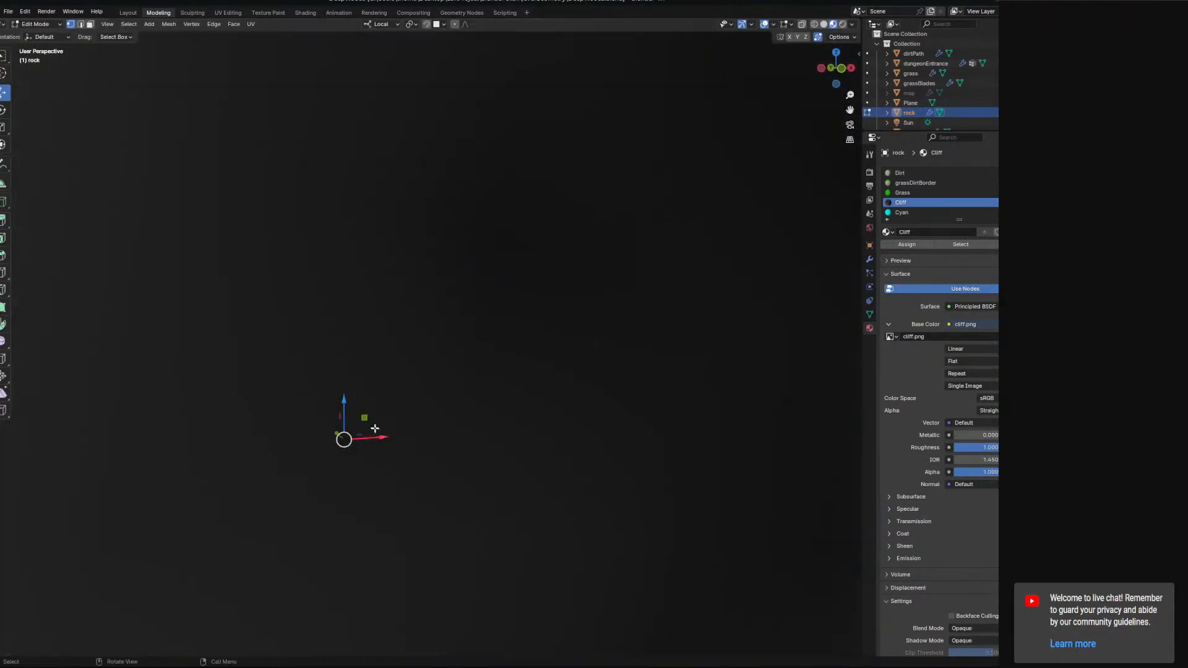
{"action": "left_click_drag", "start_coordinate": [363, 418], "coordinate": [382, 384]}
{"action": "middle_click_drag", "start_coordinate": [381, 384], "coordinate": [449, 358]}
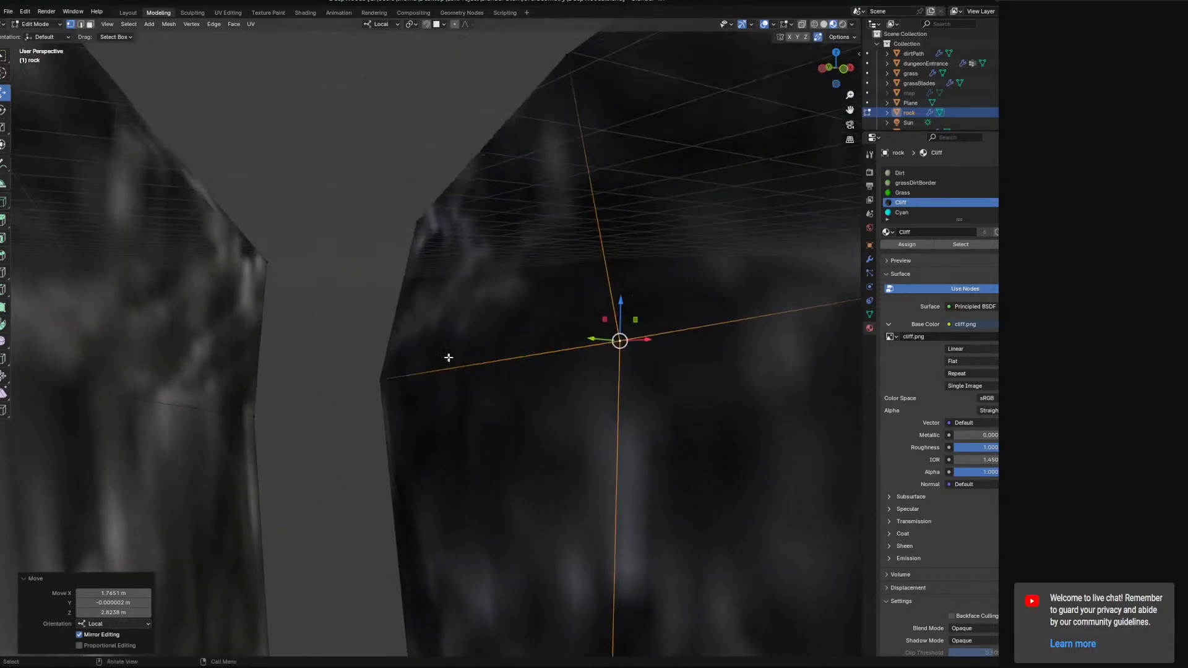
{"action": "mouse_move", "coordinate": [386, 378]}
{"action": "middle_mouse_down"}
{"action": "mouse_move", "coordinate": [451, 379]}
{"action": "mouse_move", "coordinate": [406, 366]}
{"action": "mouse_move", "coordinate": [474, 379]}
{"action": "mouse_move", "coordinate": [399, 365]}
{"action": "middle_mouse_up"}
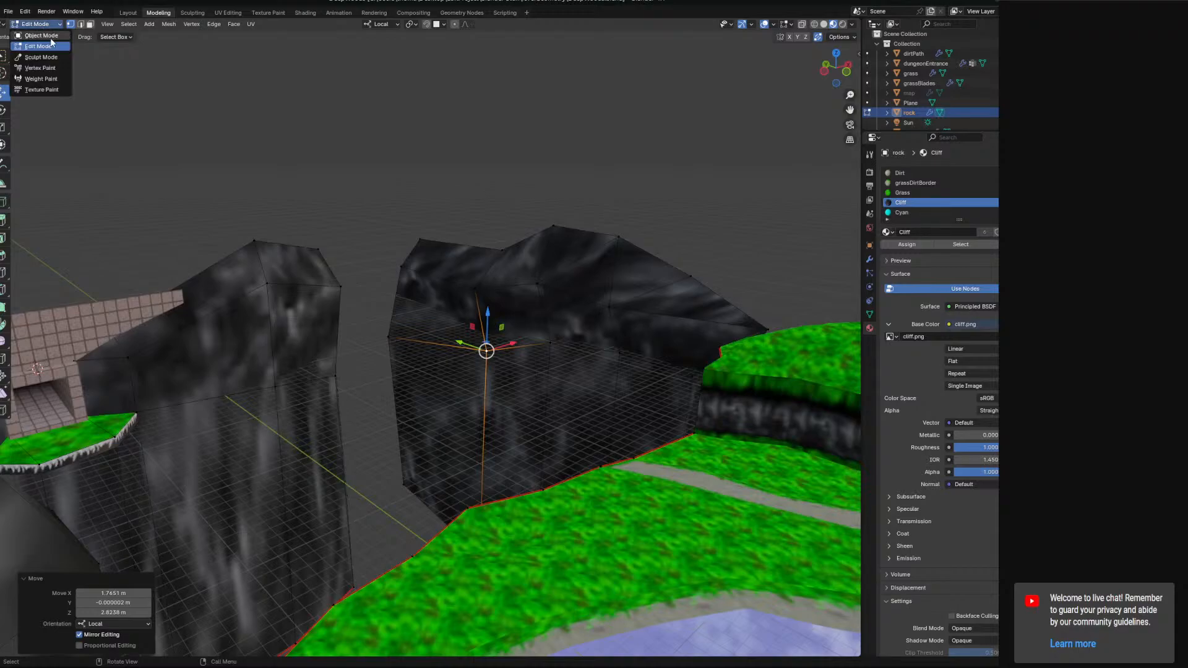
Return to Object Mode and select all objects in the scene.
{"action": "left_click", "coordinate": [51, 37]}
{"action": "scroll", "coordinate": [511, 270], "scroll_direction": "down", "scroll_amount": 4}
{"action": "middle_click_drag", "start_coordinate": [511, 271], "coordinate": [468, 299]}
{"action": "key", "text": "a"}
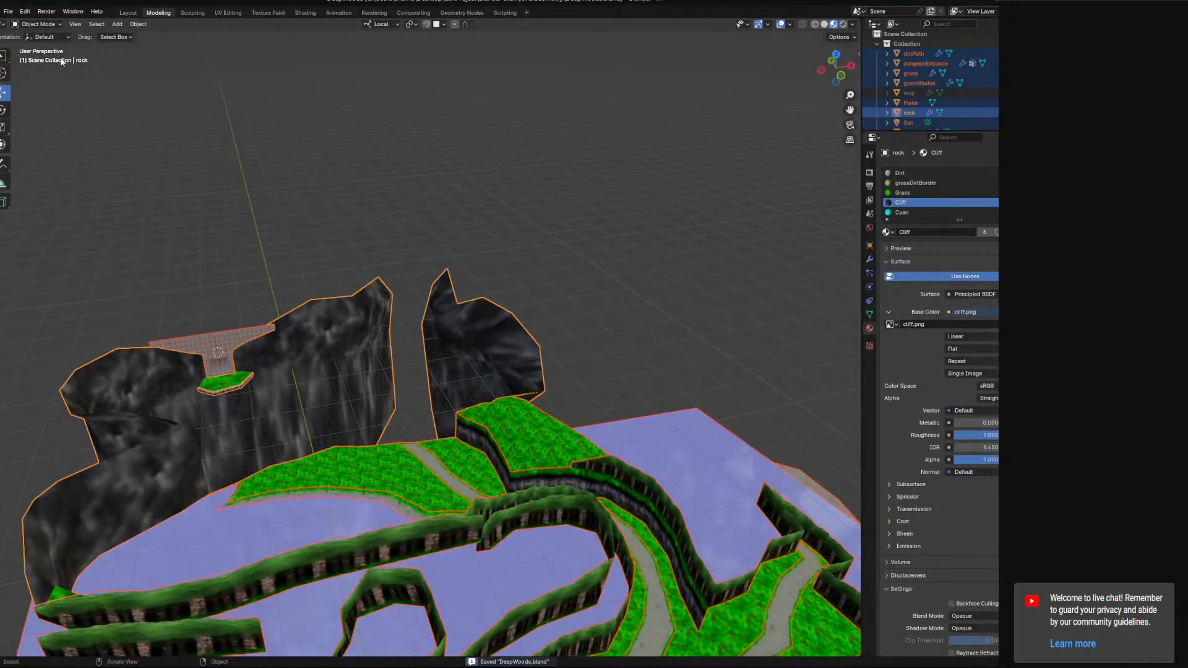
Export the whole scene as glTF 2.0 DeepWoods.glb into the Godot project's Imports/Meshes/WorldObjects/LevelMeshes/deepwoods folder.
{"action": "left_click", "coordinate": [8, 11]}
{"action": "mouse_move", "coordinate": [54, 157]}
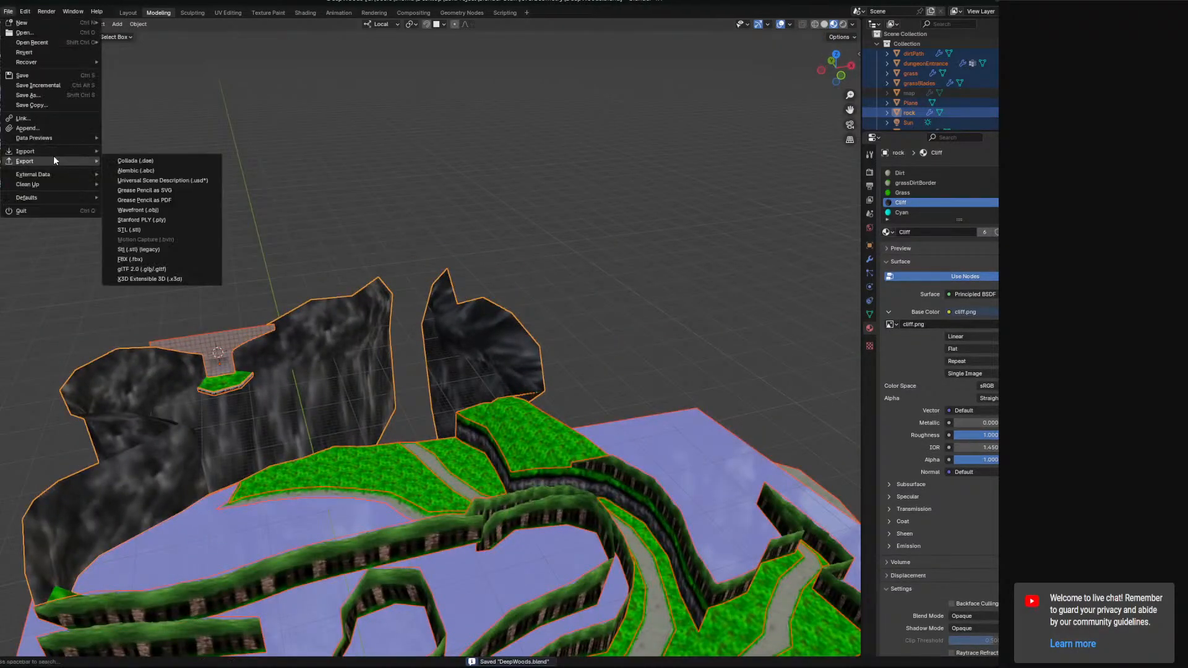
{"action": "left_click", "coordinate": [173, 270]}
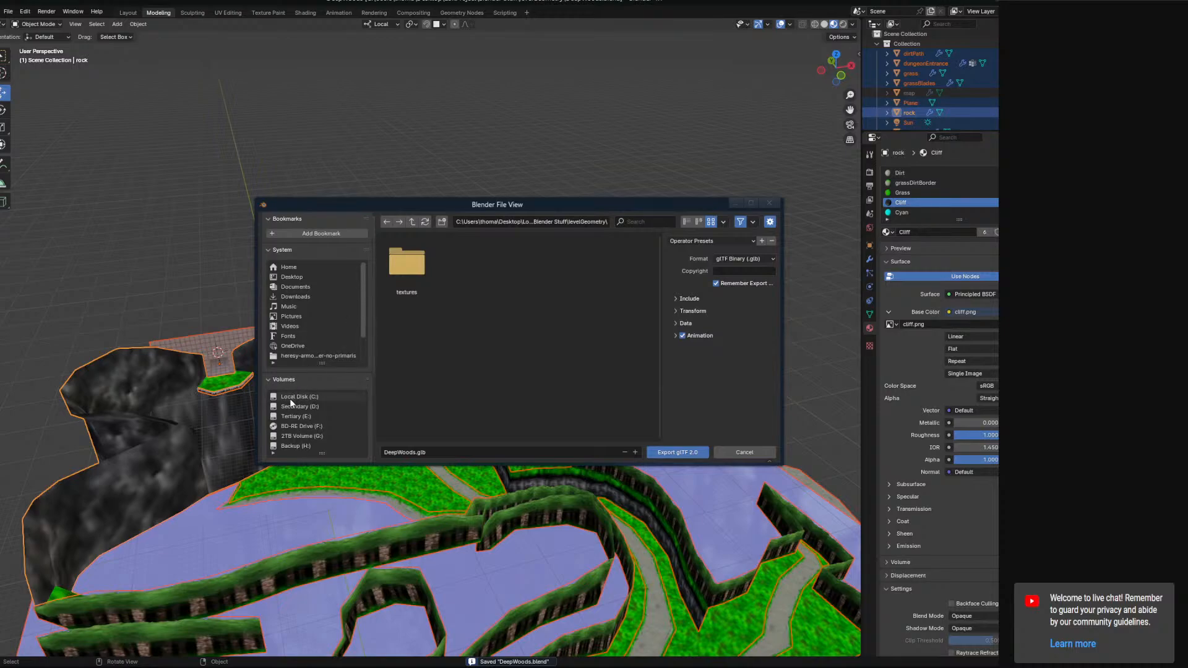
{"action": "scroll", "coordinate": [325, 422], "scroll_direction": "down", "scroll_amount": 4}
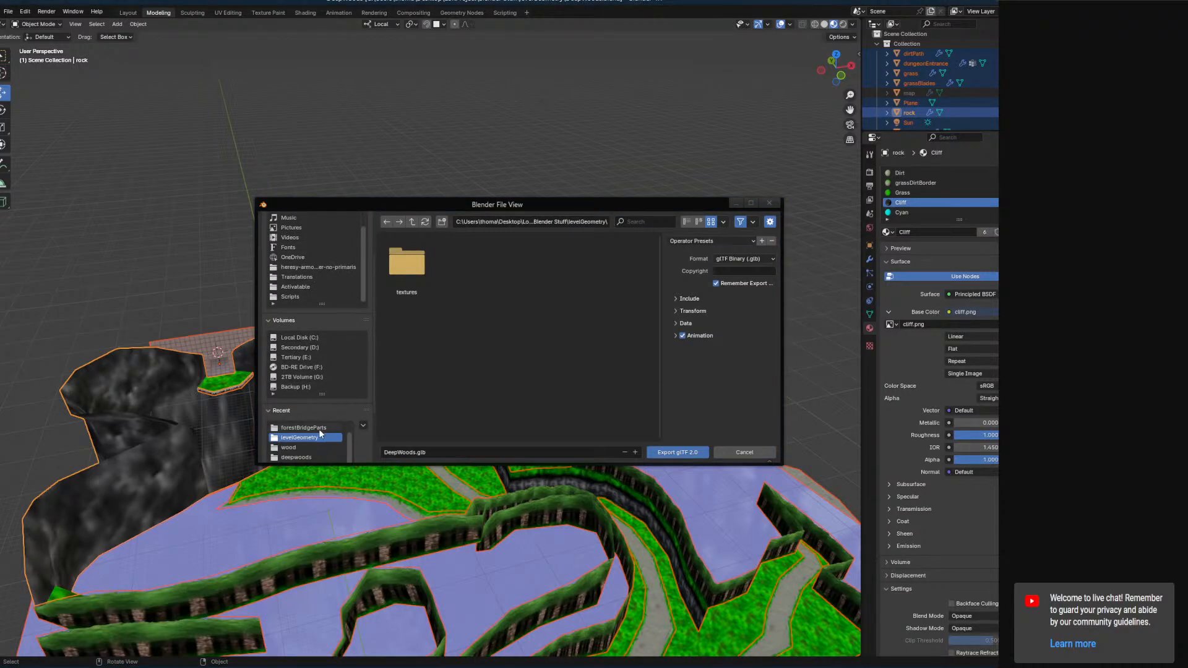
{"action": "left_click", "coordinate": [312, 444]}
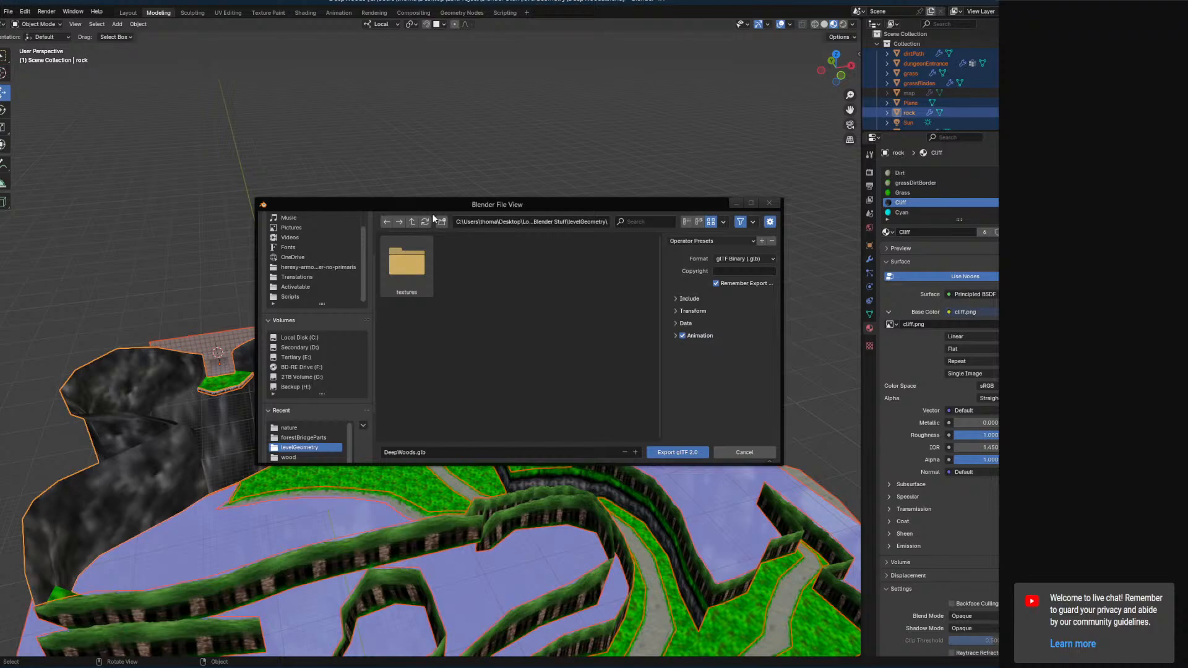
{"action": "left_click", "coordinate": [411, 223]}
{"action": "left_click", "coordinate": [412, 222]}
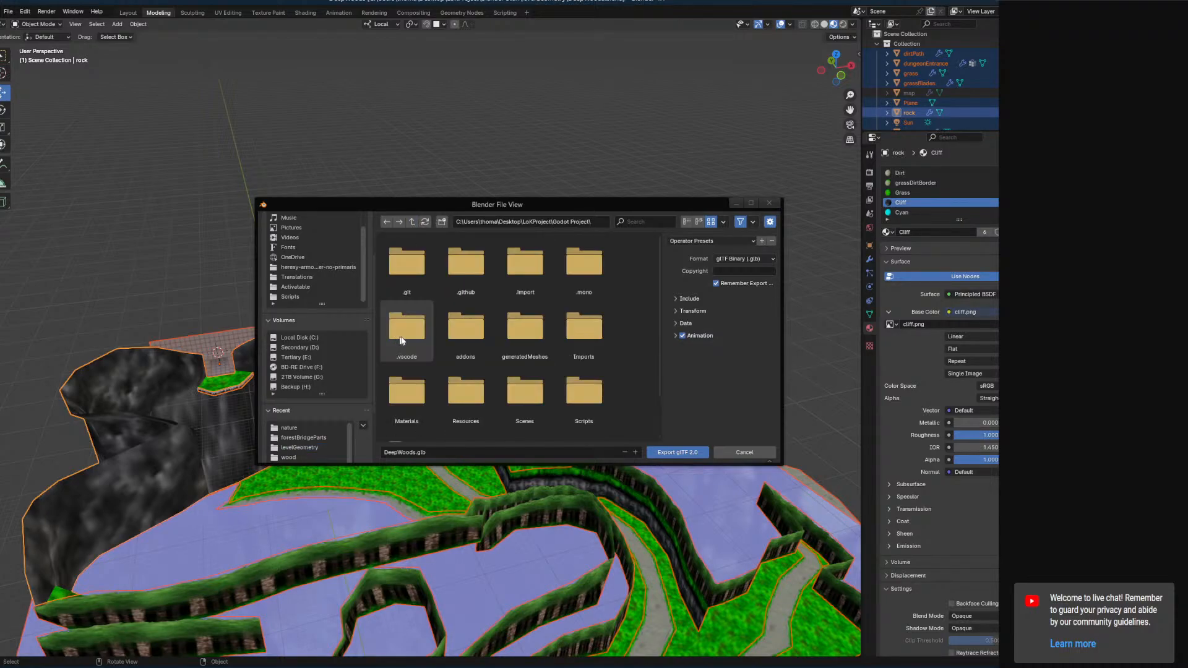
{"action": "scroll", "coordinate": [470, 387], "scroll_direction": "down", "scroll_amount": 2}
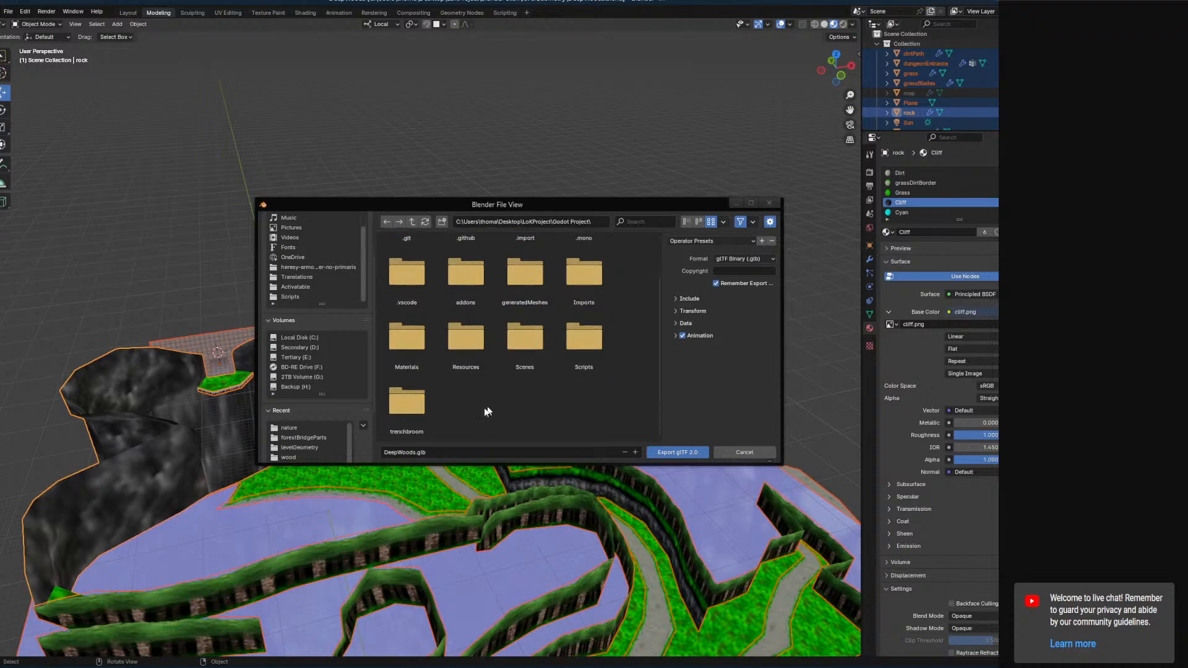
{"action": "scroll", "coordinate": [521, 389], "scroll_direction": "up", "scroll_amount": 2}
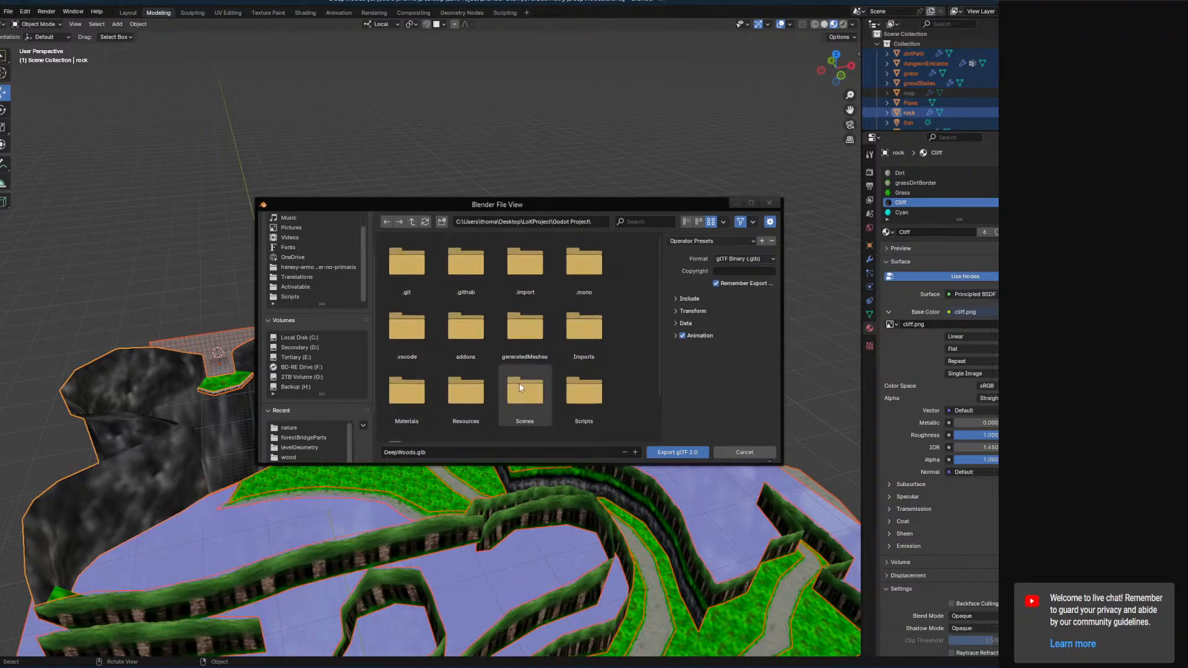
{"action": "left_click", "coordinate": [536, 333]}
{"action": "left_click", "coordinate": [412, 221]}
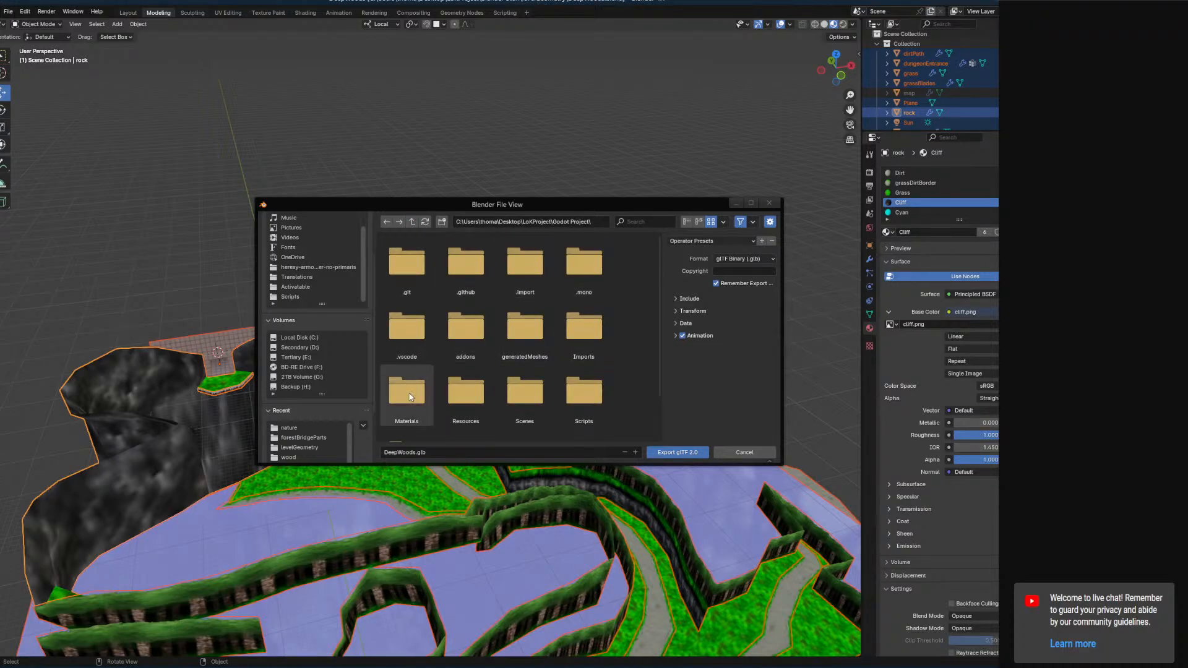
{"action": "left_click", "coordinate": [599, 334]}
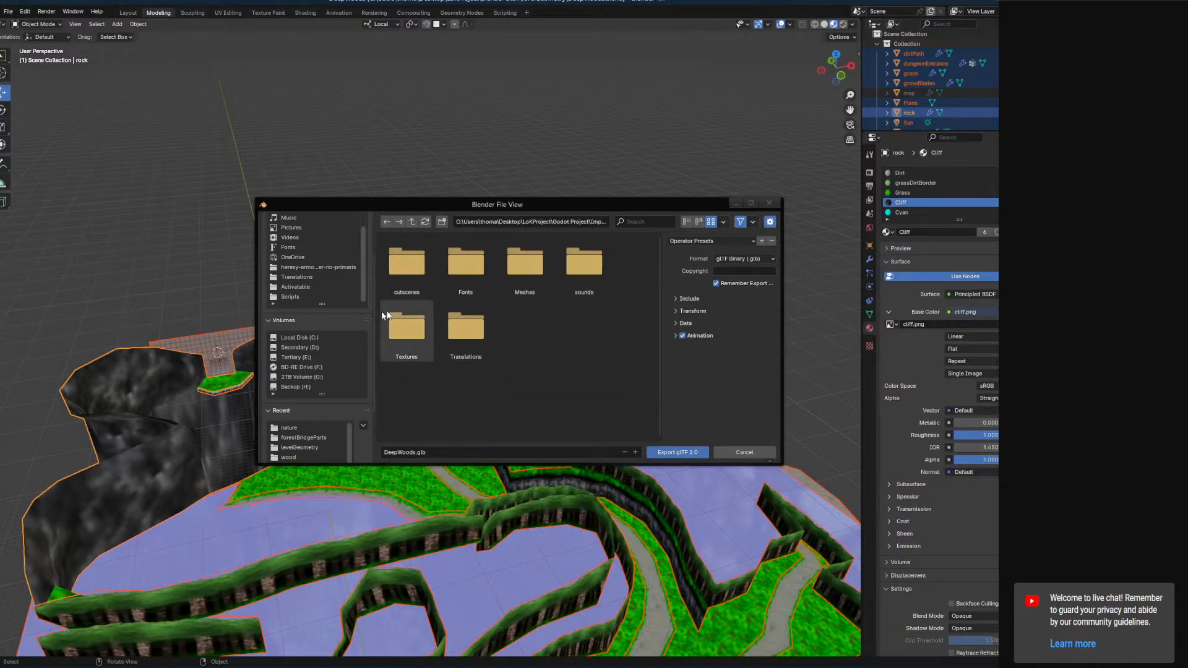
{"action": "left_click", "coordinate": [518, 276]}
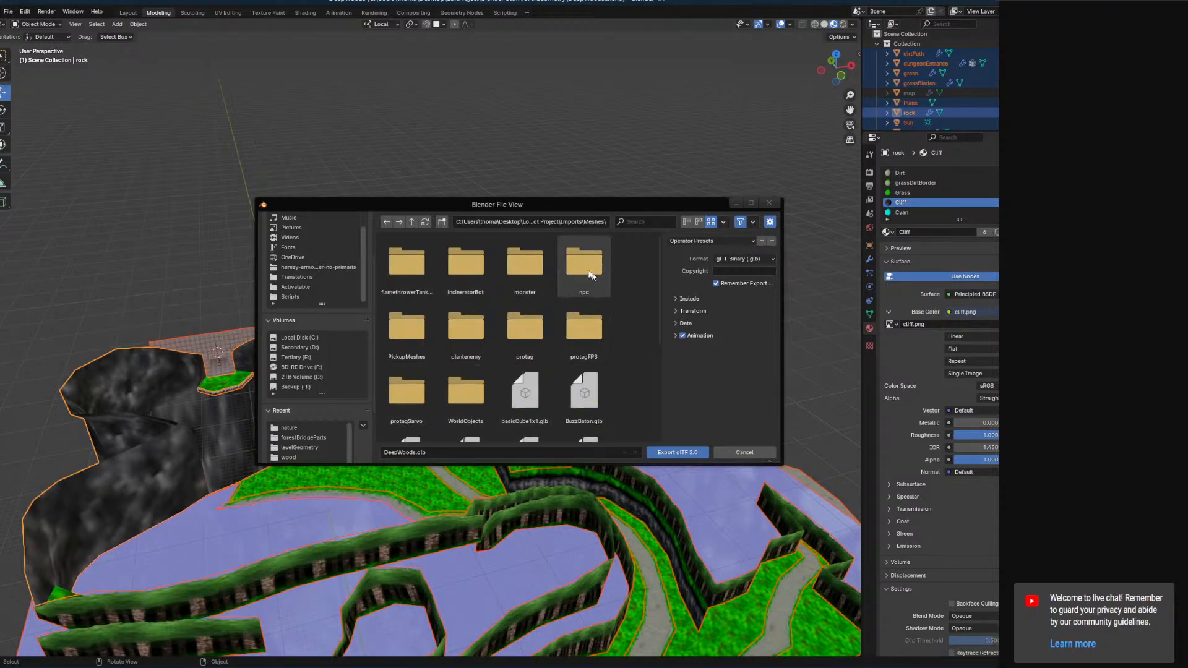
{"action": "double_click", "coordinate": [466, 390]}
{"action": "scroll", "coordinate": [509, 385], "scroll_direction": "down", "scroll_amount": 2}
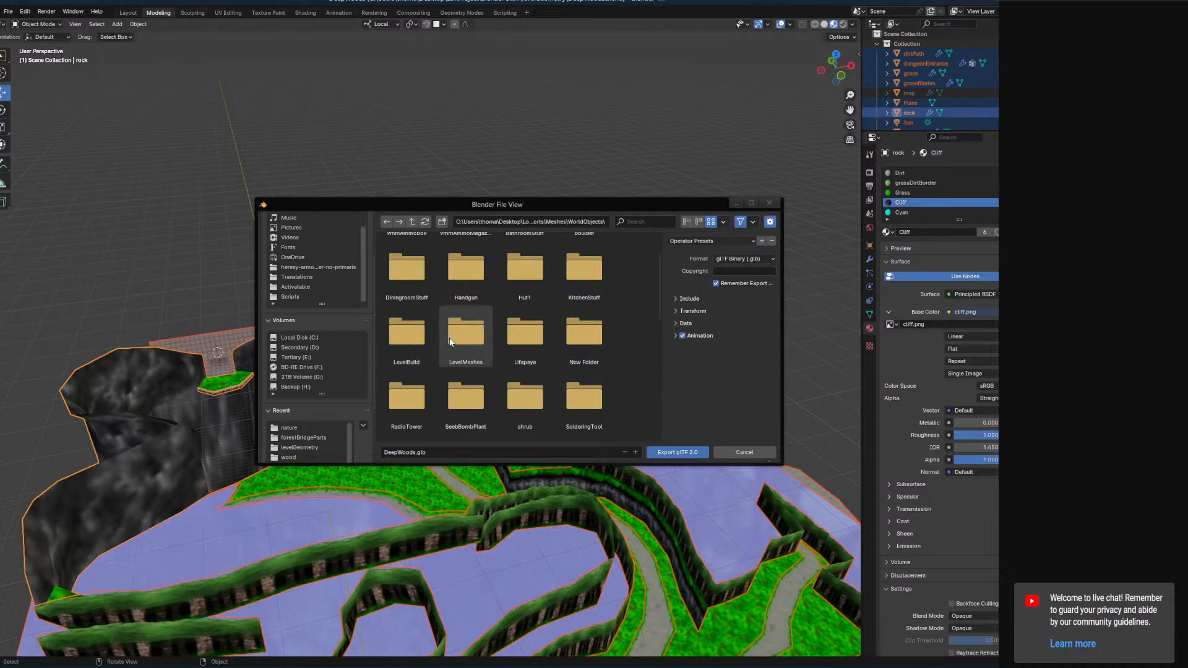
{"action": "double_click", "coordinate": [465, 331]}
{"action": "double_click", "coordinate": [424, 273]}
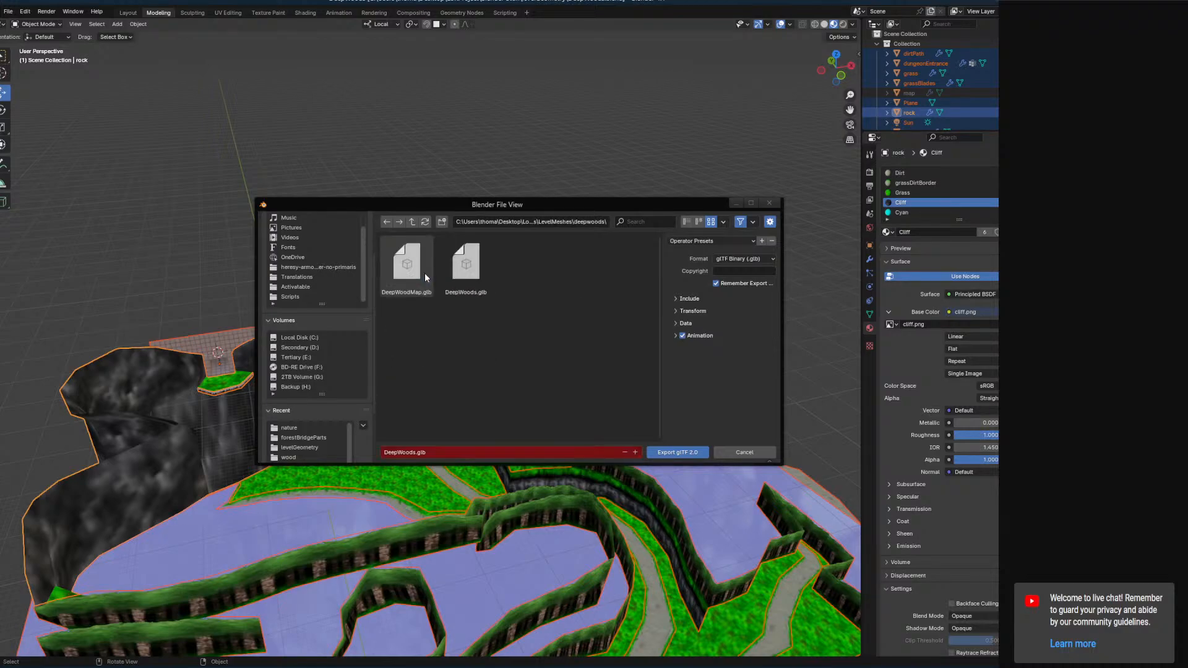
{"action": "left_click", "coordinate": [677, 453]}
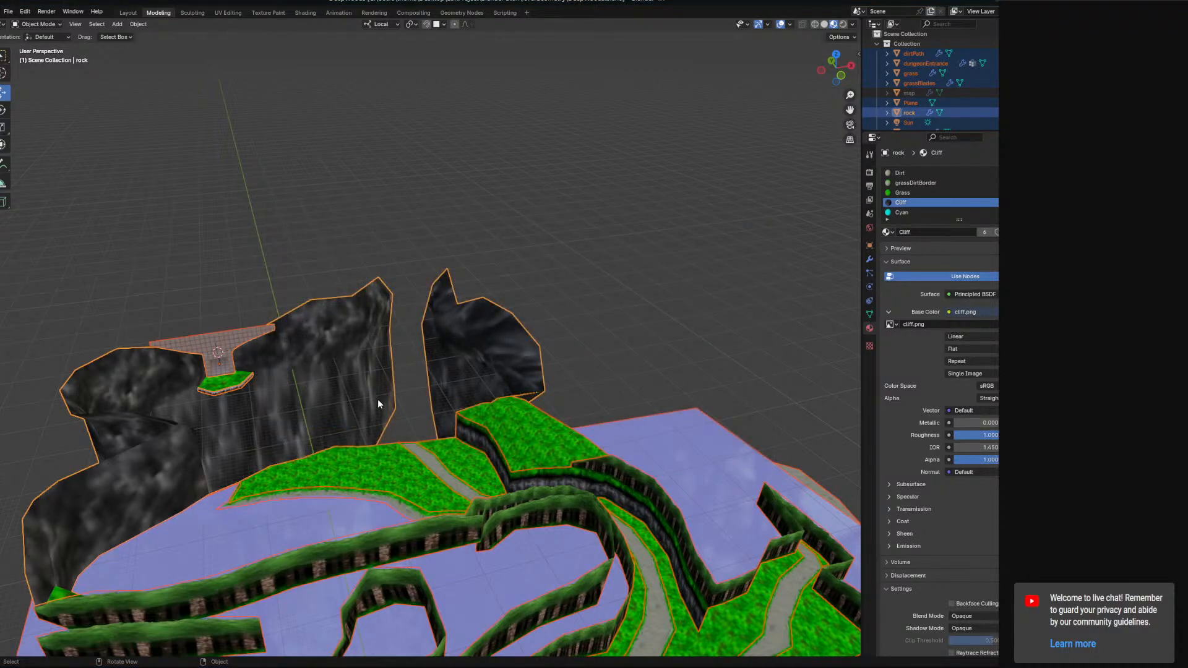
Orbit and zoom around the rock walls and grass to inspect the dungeon entrance.
{"action": "middle_click_drag", "start_coordinate": [379, 403], "coordinate": [412, 433]}
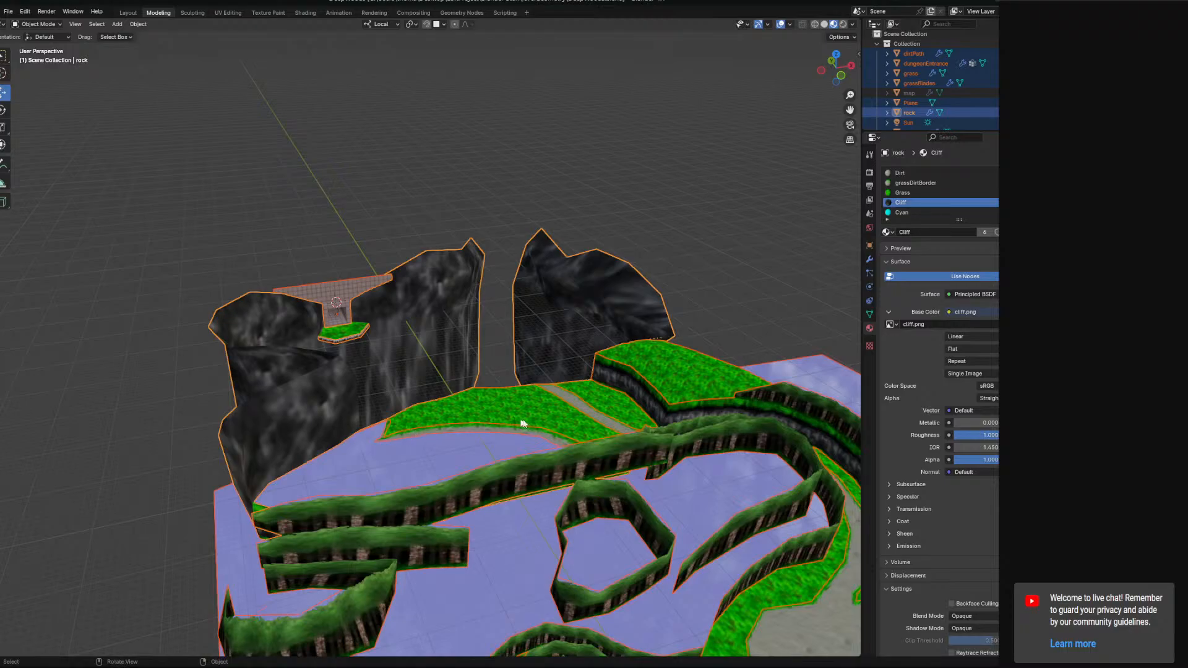
{"action": "scroll", "coordinate": [526, 425], "scroll_direction": "up", "scroll_amount": 4}
{"action": "middle_click_drag", "start_coordinate": [526, 424], "coordinate": [815, 420]}
{"action": "scroll", "coordinate": [612, 479], "scroll_direction": "up", "scroll_amount": 2}
{"action": "middle_click_drag", "start_coordinate": [471, 393], "coordinate": [380, 445]}
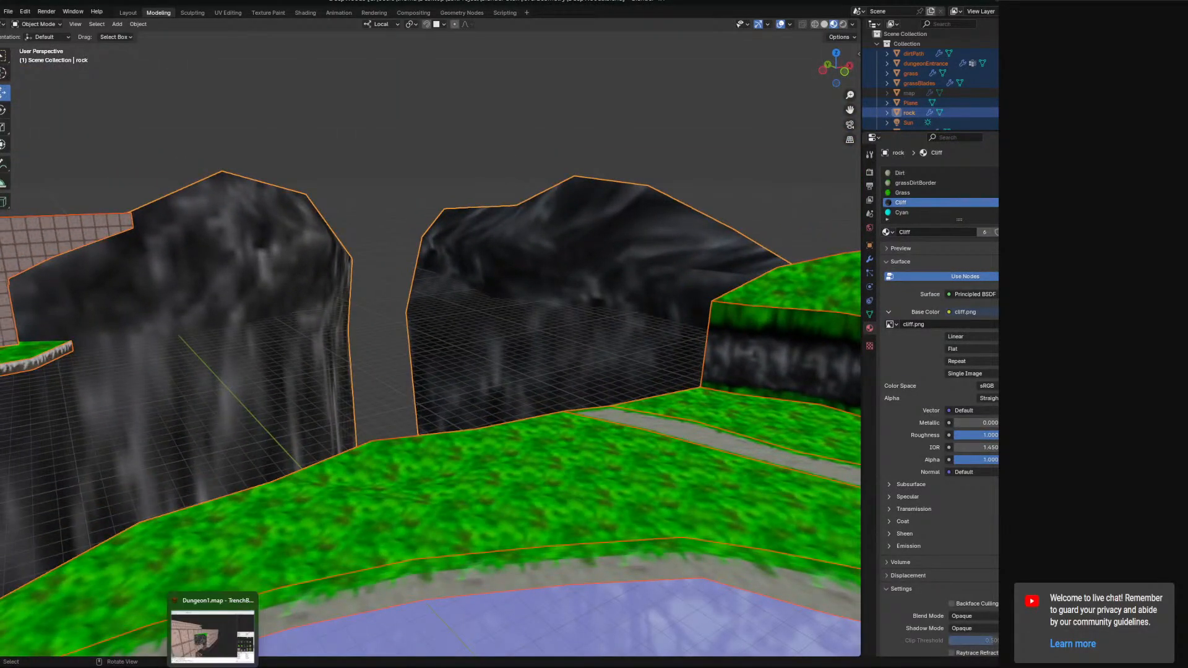
Switch over to the Godot editor with the DeepWoods scene open.
{"action": "key", "text": "alt+Tab"}
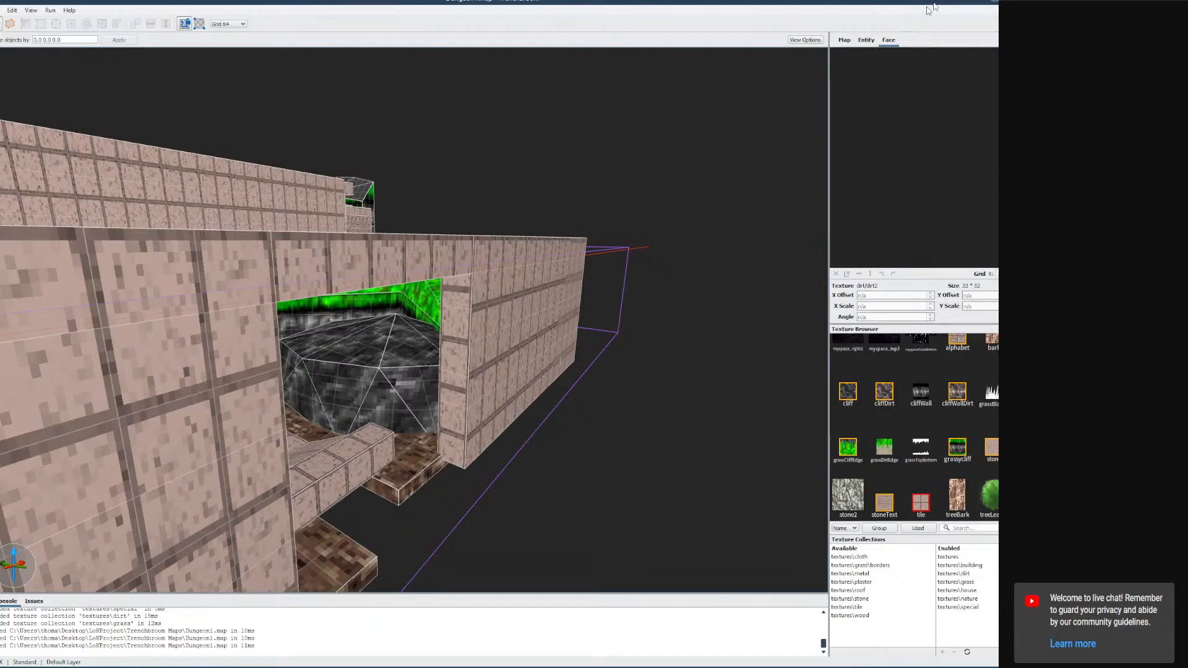
{"action": "key", "text": "alt+Tab"}
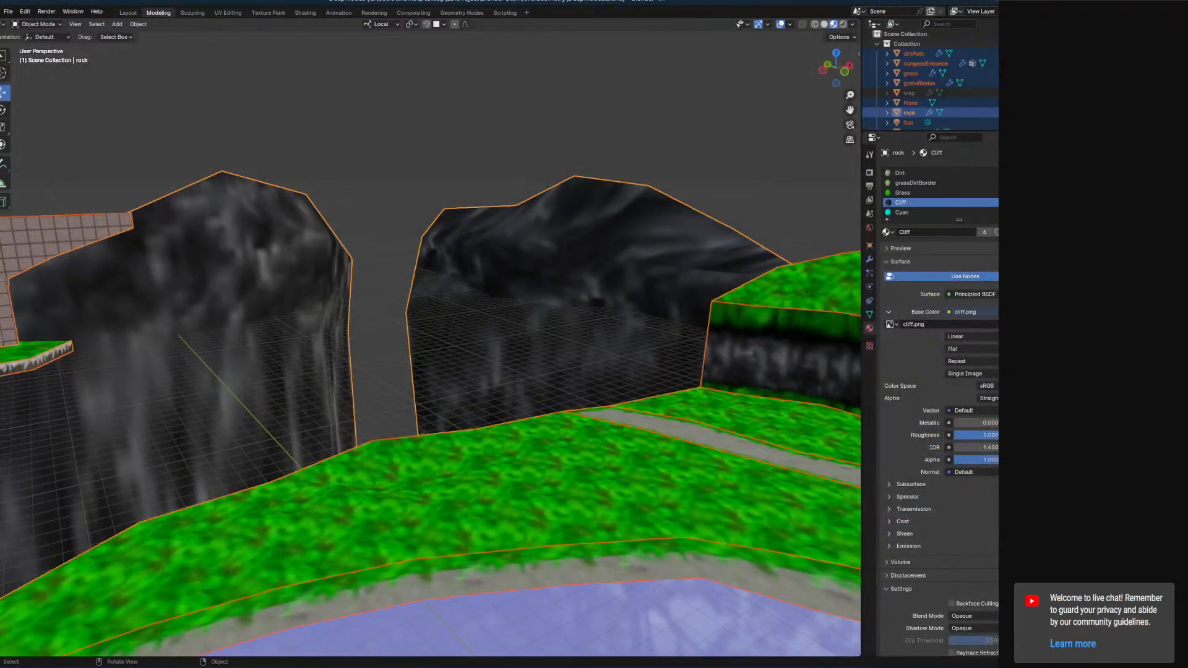
{"action": "key", "text": "alt+Tab"}
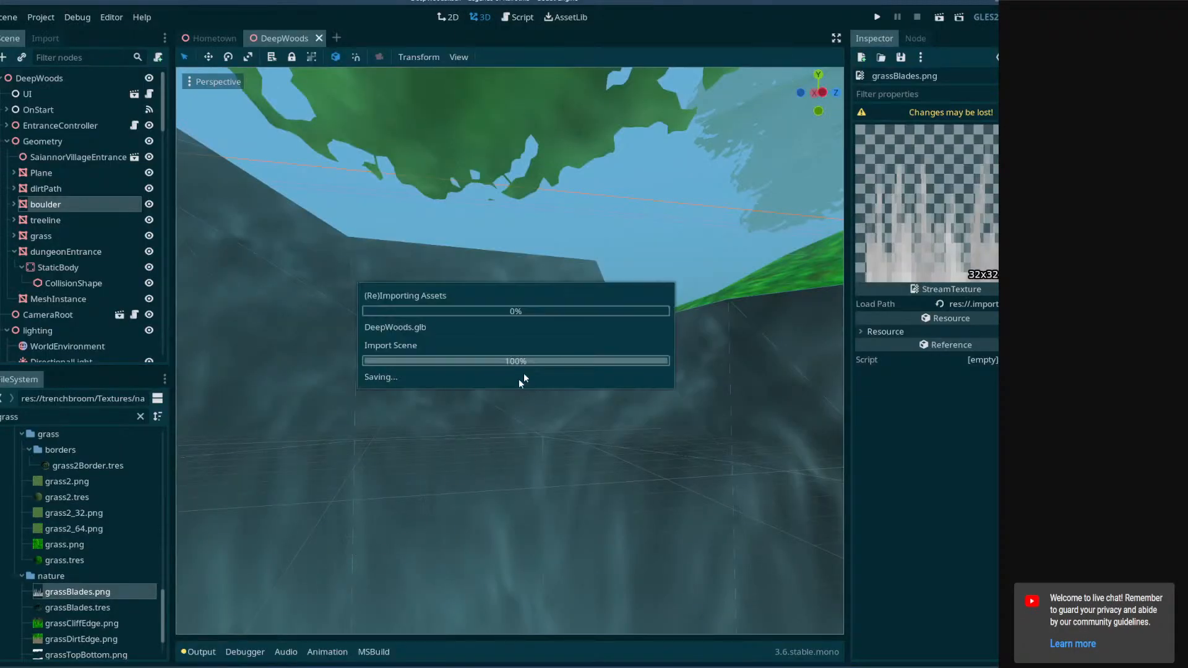
{"action": "middle_click_drag", "start_coordinate": [479, 385], "coordinate": [481, 393]}
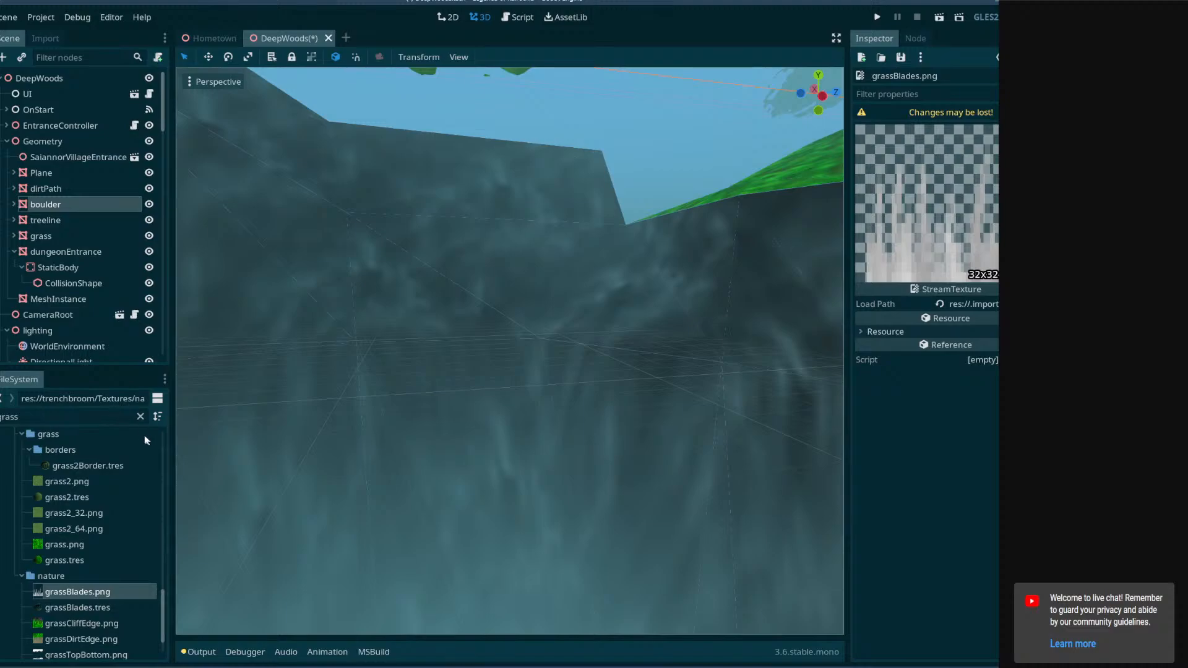
Clear the file filter, browse to the deepwoods folder and open DeepWoods.glb anyway.
{"action": "left_click", "coordinate": [140, 417]}
{"action": "left_click_drag", "start_coordinate": [165, 592], "coordinate": [167, 427]}
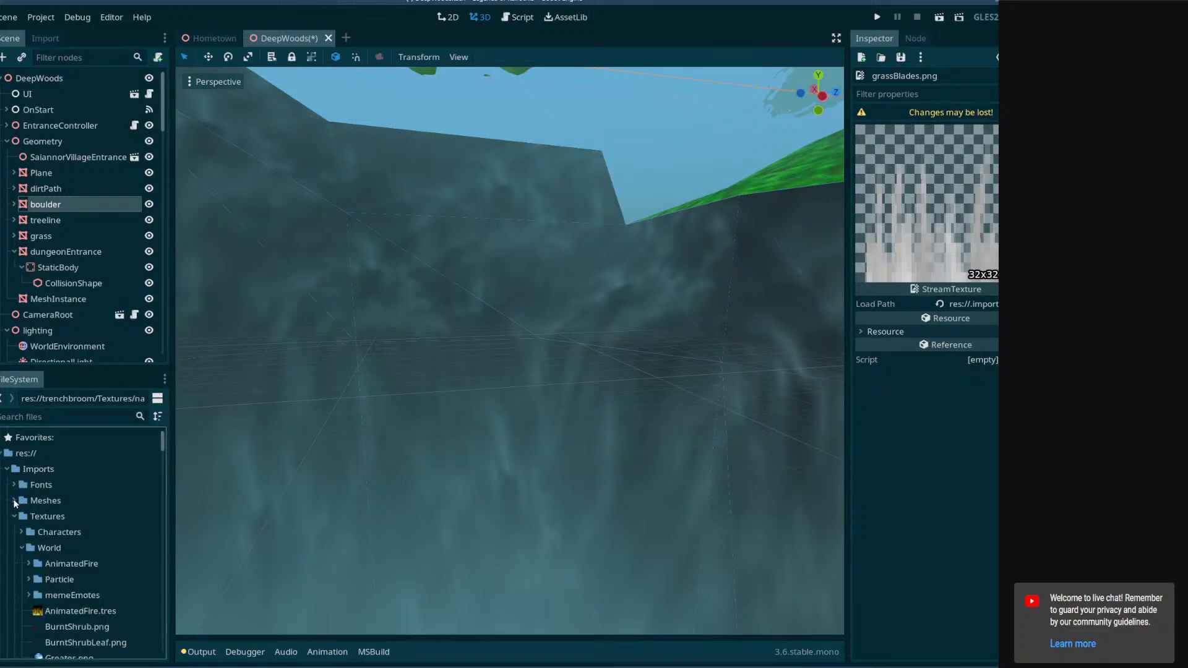
{"action": "left_click", "coordinate": [13, 499]}
{"action": "left_click", "coordinate": [21, 531]}
{"action": "scroll", "coordinate": [29, 541], "scroll_direction": "down", "scroll_amount": 3}
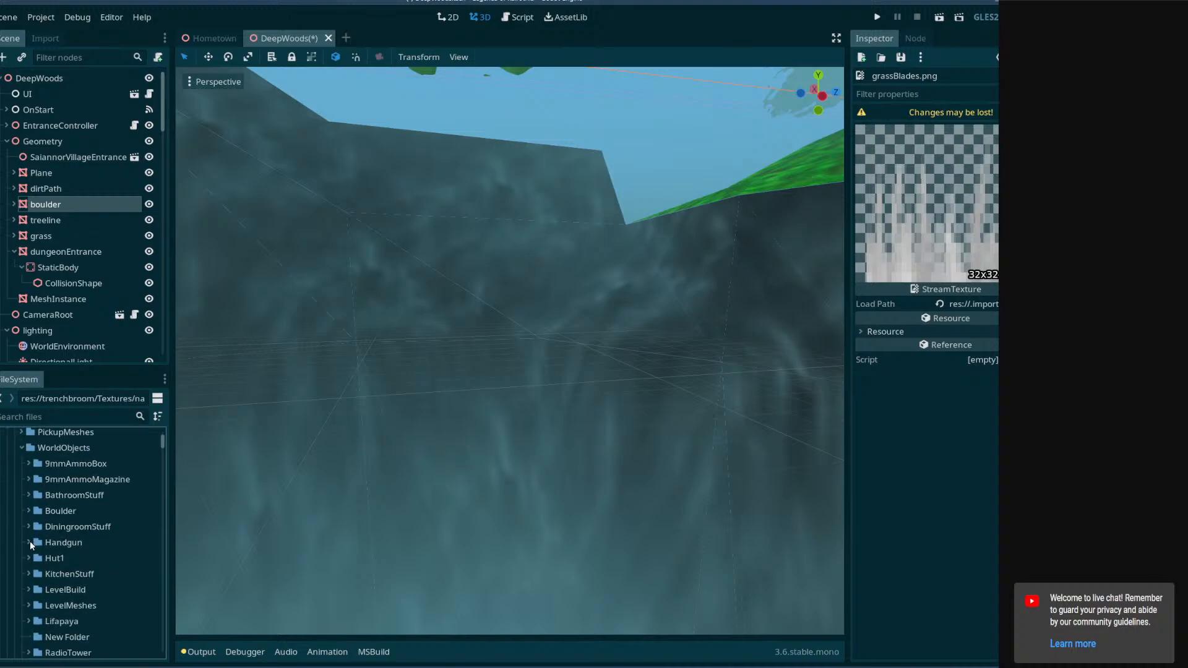
{"action": "scroll", "coordinate": [30, 541], "scroll_direction": "down", "scroll_amount": 3}
{"action": "scroll", "coordinate": [52, 567], "scroll_direction": "down", "scroll_amount": 1}
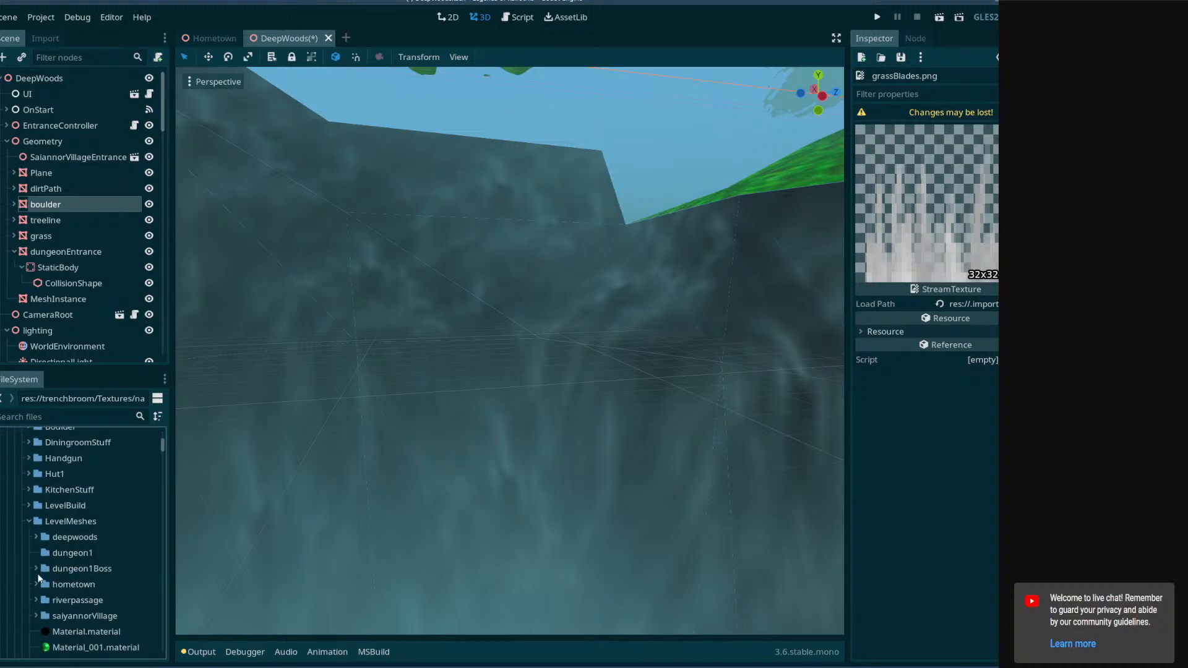
{"action": "left_click", "coordinate": [36, 537]}
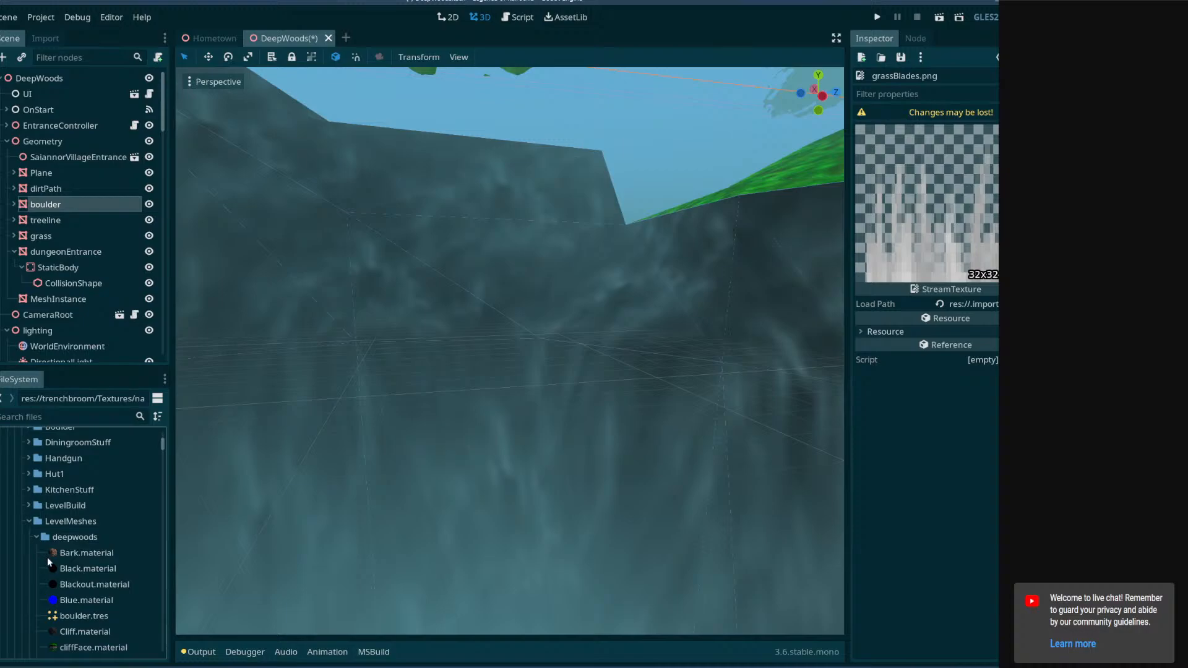
{"action": "scroll", "coordinate": [47, 557], "scroll_direction": "down", "scroll_amount": 4}
{"action": "double_click", "coordinate": [88, 528]}
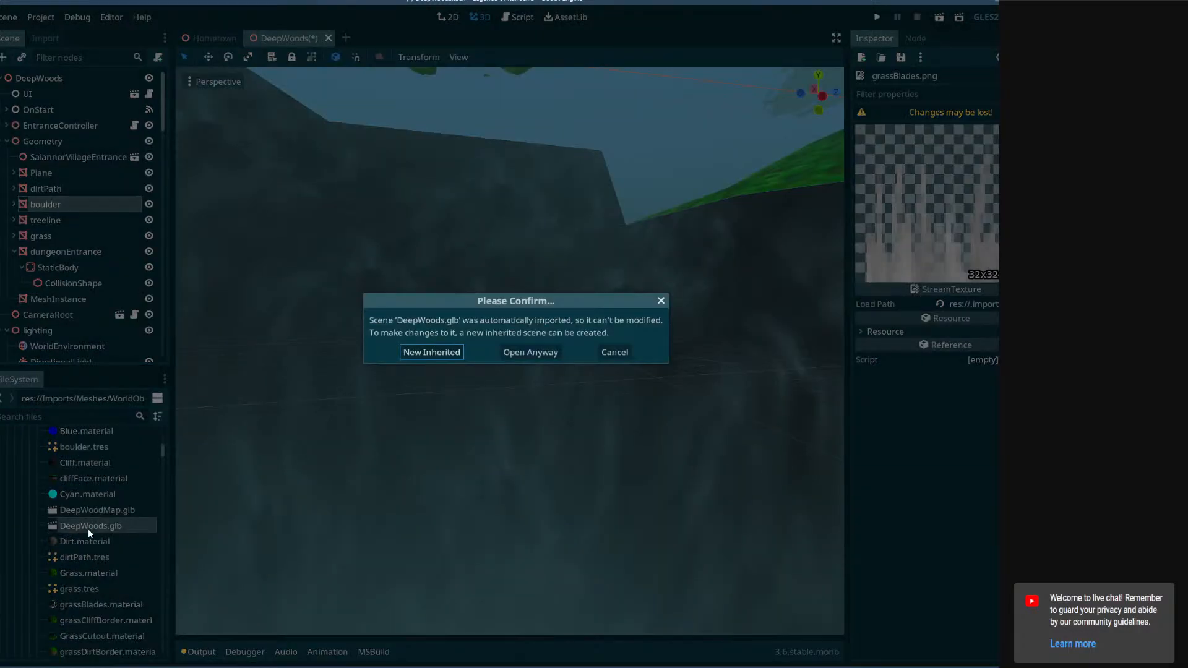
{"action": "left_click", "coordinate": [519, 354]}
Select the rock node in the imported DeepWoods.glb scene and copy its mesh.
{"action": "right_click_drag", "start_coordinate": [519, 318], "coordinate": [559, 276]}
{"action": "key", "text": "w"}
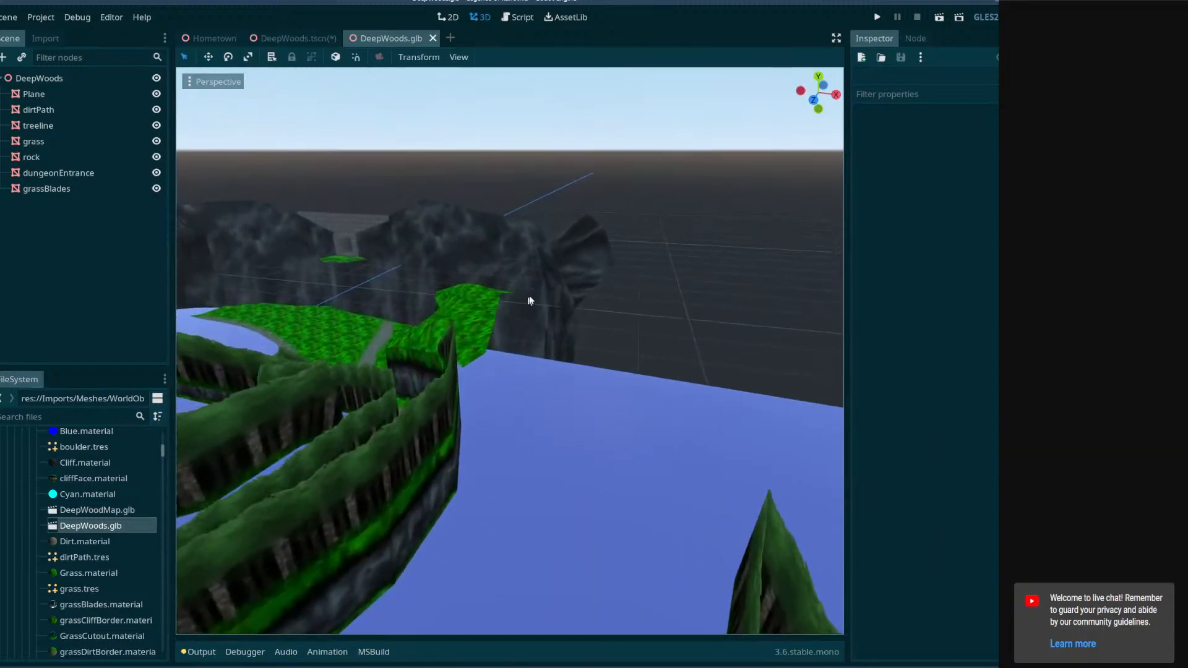
{"action": "left_click", "coordinate": [558, 276]}
{"action": "right_click", "coordinate": [997, 158]}
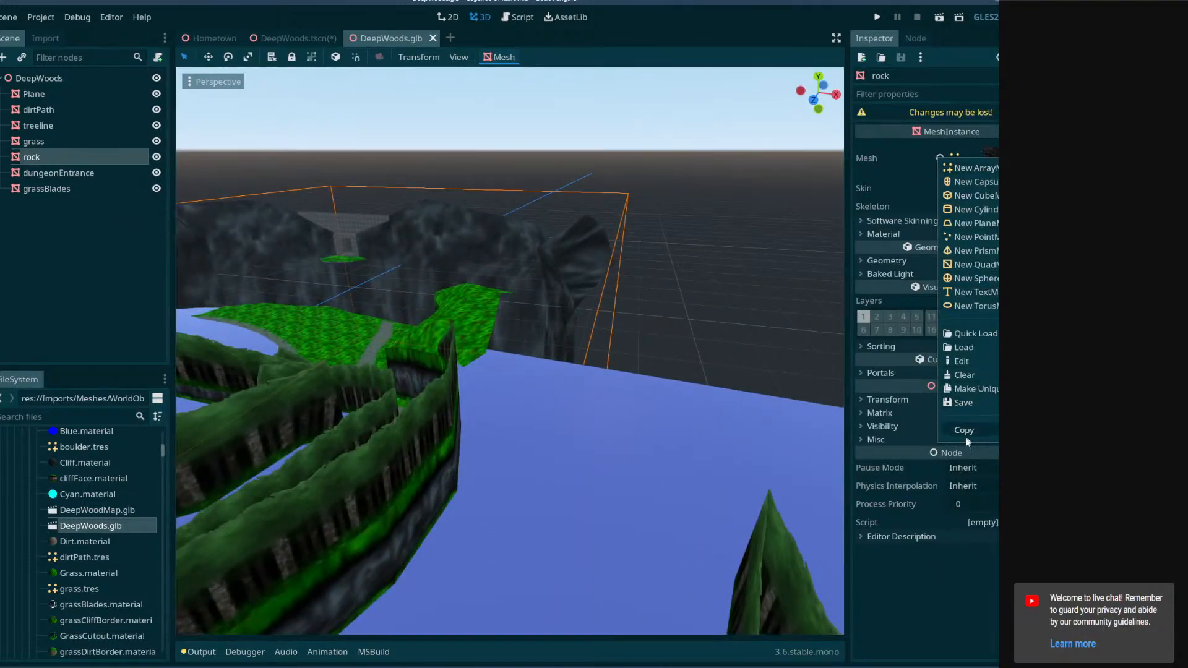
{"action": "left_click", "coordinate": [966, 432]}
In DeepWoods.tscn, paste the copied mesh into the boulder node's Mesh property.
{"action": "left_click", "coordinate": [291, 38]}
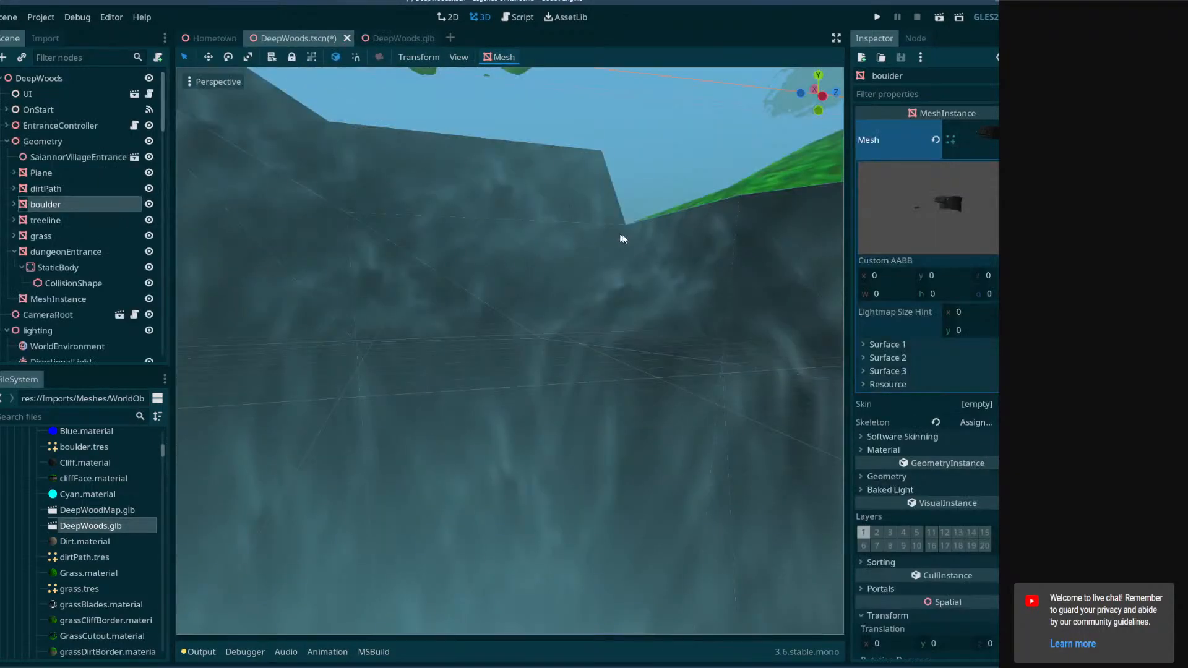
{"action": "right_click", "coordinate": [972, 138]}
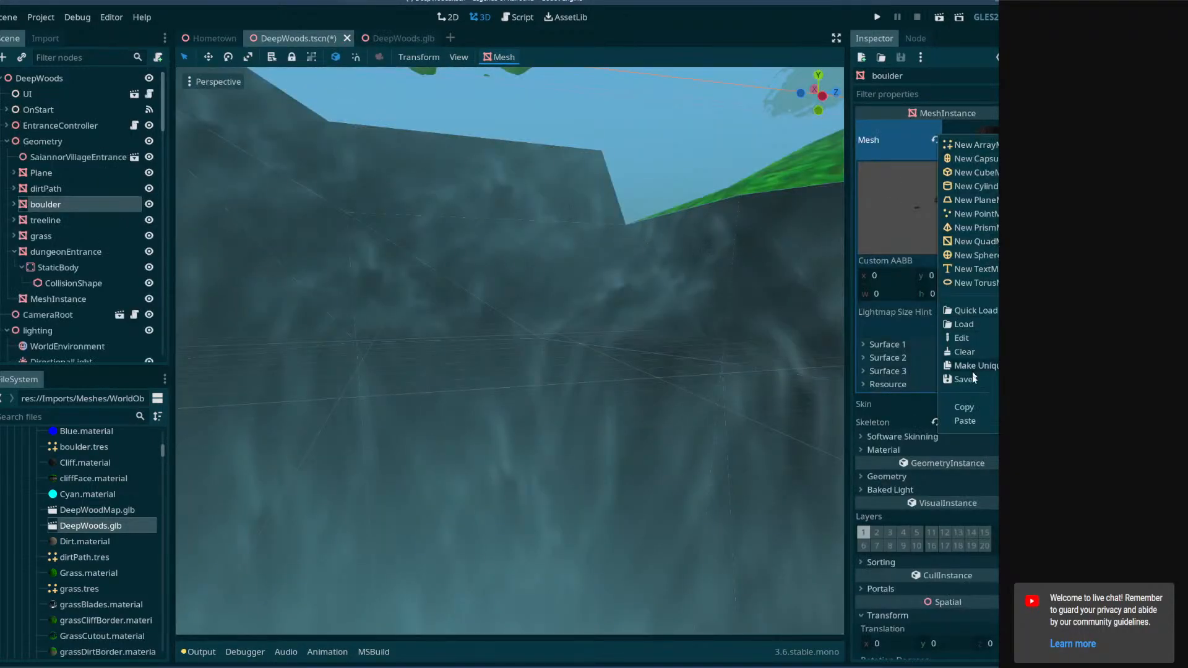
{"action": "left_click", "coordinate": [41, 201]}
{"action": "right_click", "coordinate": [974, 144]}
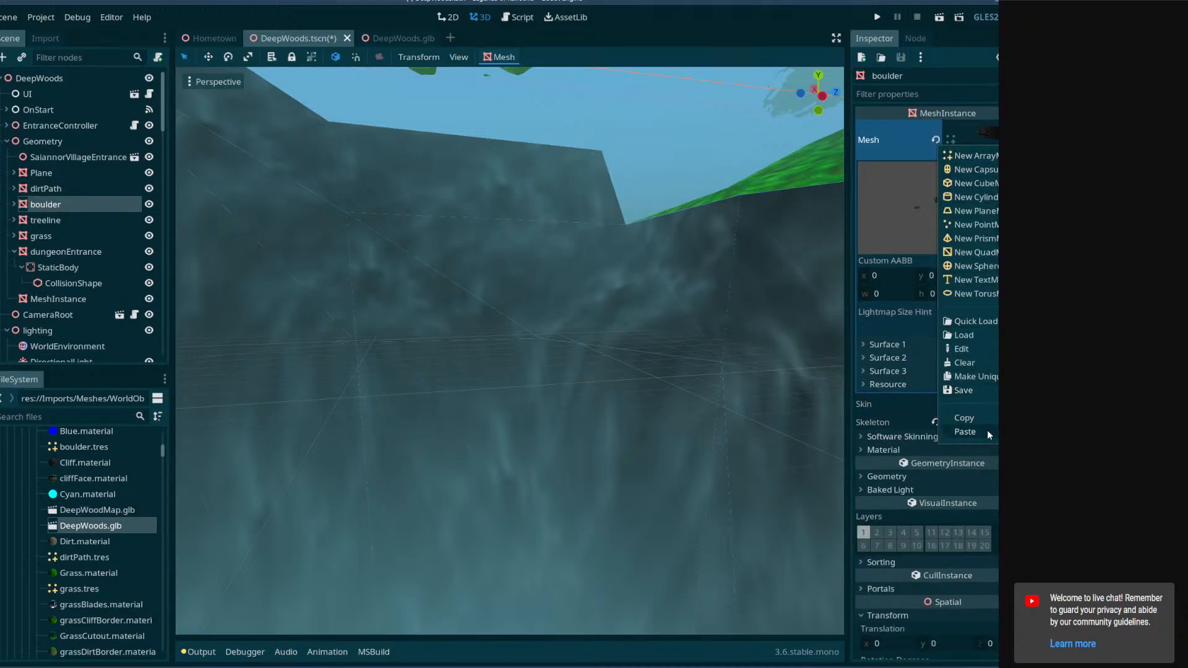
{"action": "left_click", "coordinate": [965, 432]}
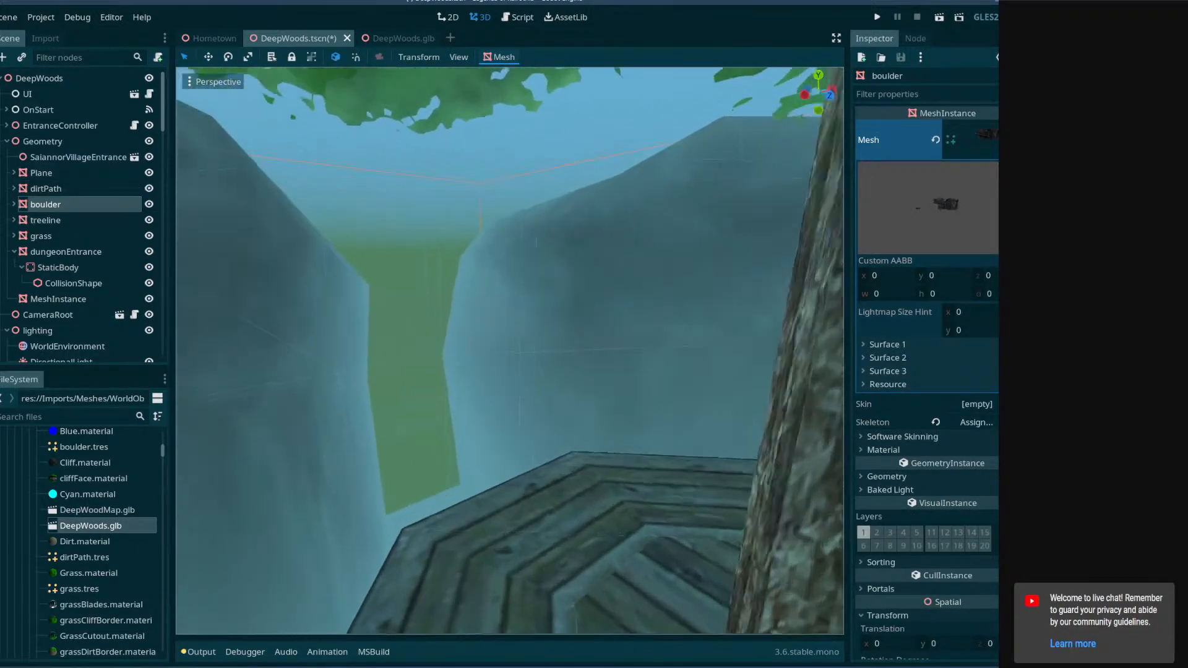
Fly the editor camera through the entrance to inspect the new rock walls.
{"action": "key", "text": "w"}
{"action": "mouse_move", "coordinate": [510, 351]}
{"action": "right_mouse_down"}
{"action": "mouse_move", "coordinate": [560, 337]}
{"action": "mouse_move", "coordinate": [495, 328]}
{"action": "mouse_move", "coordinate": [516, 322]}
{"action": "mouse_move", "coordinate": [523, 421]}
{"action": "mouse_move", "coordinate": [492, 374]}
{"action": "mouse_move", "coordinate": [506, 343]}
{"action": "right_mouse_up"}
{"action": "key", "text": "s"}
{"action": "key", "text": "w"}
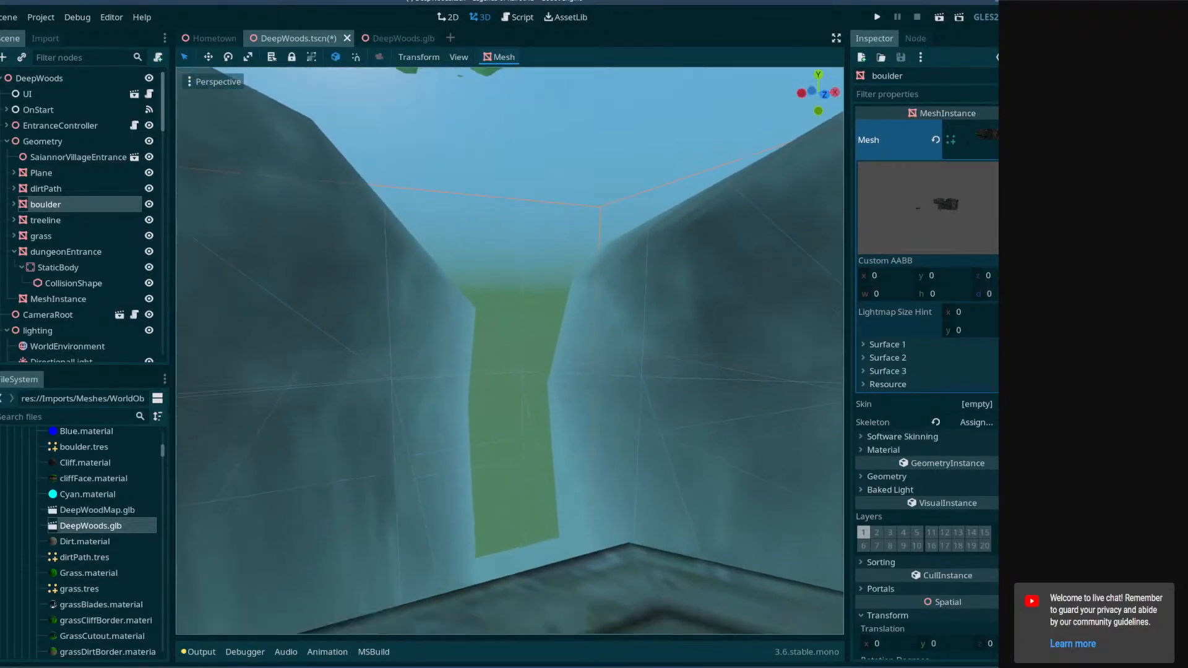
{"action": "key", "text": "d"}
{"action": "right_click_drag", "start_coordinate": [603, 247], "coordinate": [602, 282]}
{"action": "key", "text": "a"}
{"action": "left_click", "coordinate": [521, 261]}
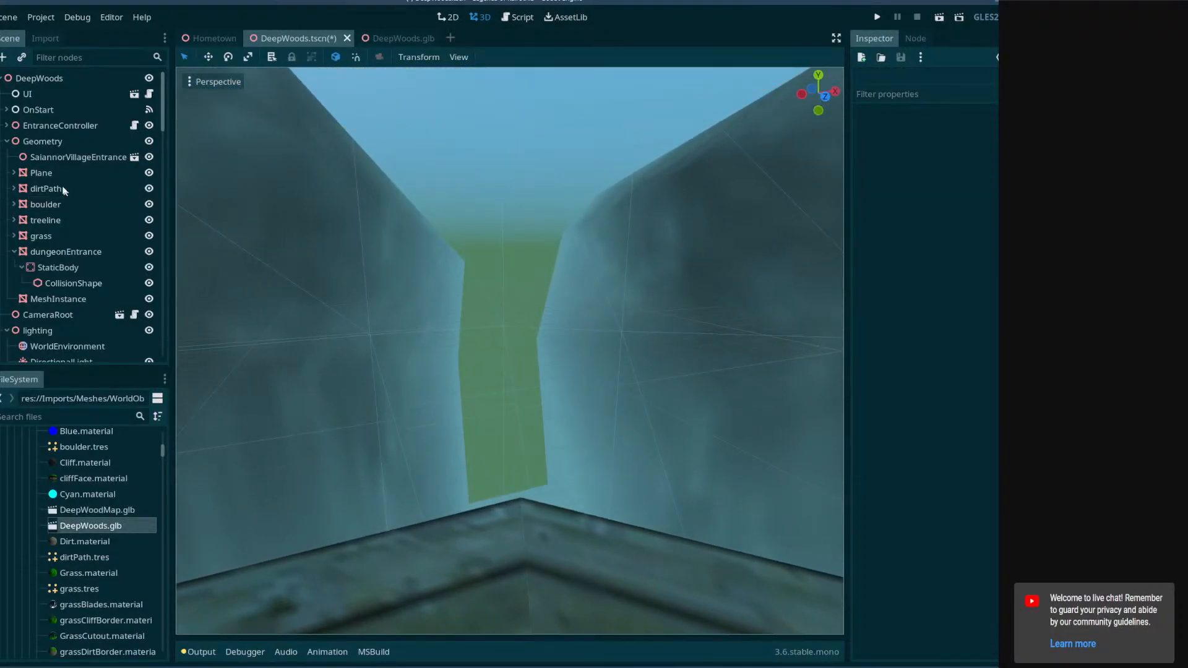
Select WorldEnvironment and expand its procedural sky's Ground and Sky settings.
{"action": "scroll", "coordinate": [64, 190], "scroll_direction": "down", "scroll_amount": 3}
{"action": "left_click", "coordinate": [62, 240]}
{"action": "left_click", "coordinate": [61, 255]}
{"action": "left_click", "coordinate": [65, 242]}
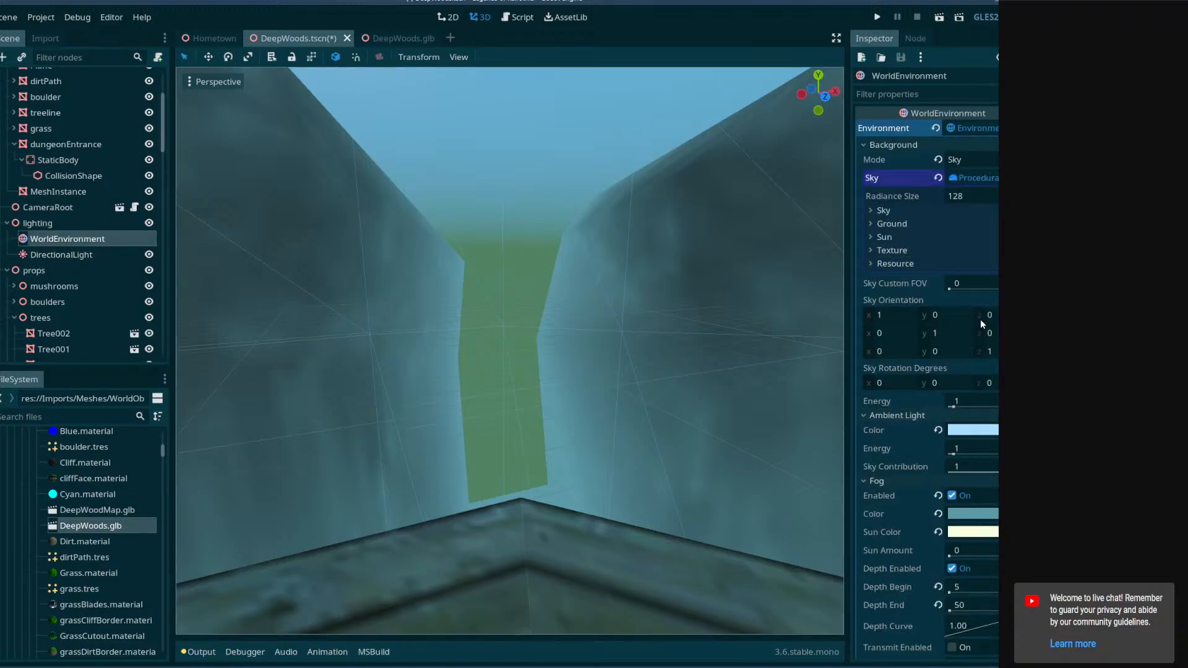
{"action": "scroll", "coordinate": [975, 347], "scroll_direction": "down", "scroll_amount": 5}
{"action": "scroll", "coordinate": [970, 374], "scroll_direction": "up", "scroll_amount": 5}
{"action": "left_click", "coordinate": [894, 223]}
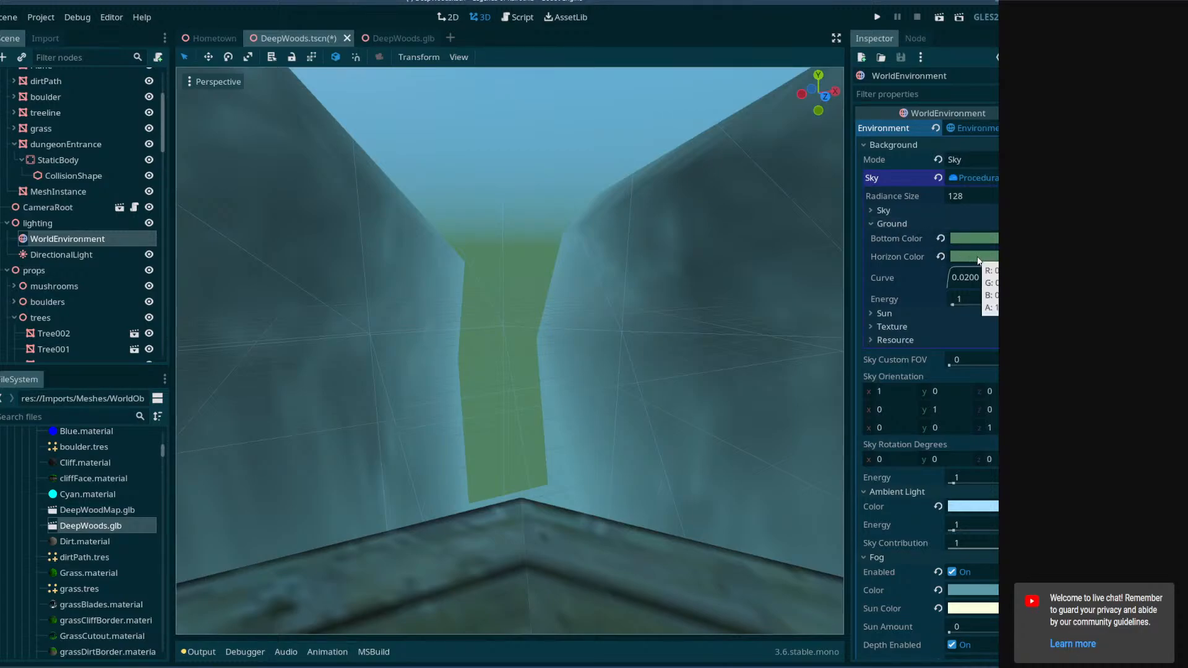
{"action": "left_click", "coordinate": [885, 210]}
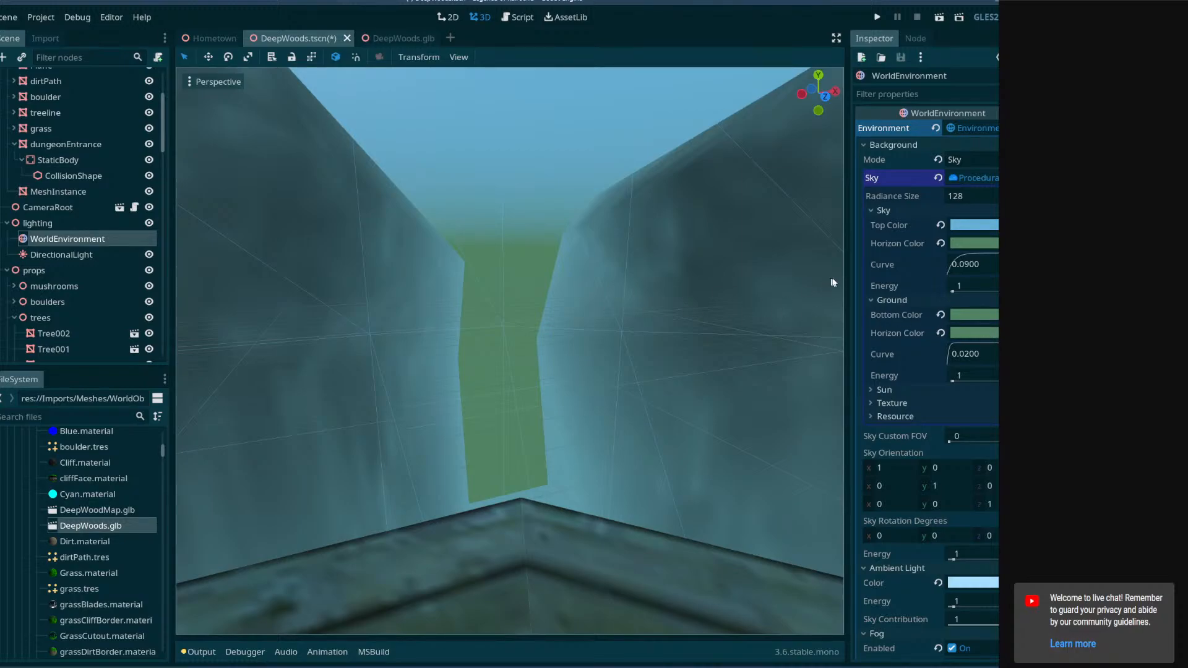
Try setting the ground colors to the ambient light's a5e0ff blue, then undo those color changes.
{"action": "left_click", "coordinate": [968, 583]}
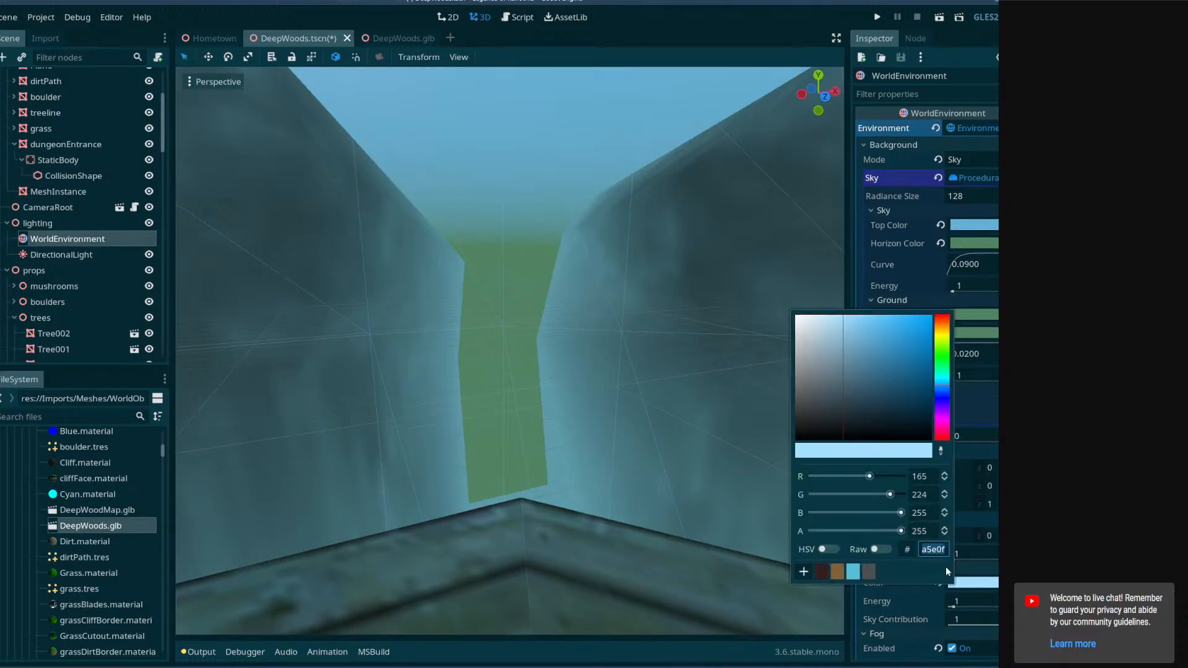
{"action": "left_click", "coordinate": [985, 335]}
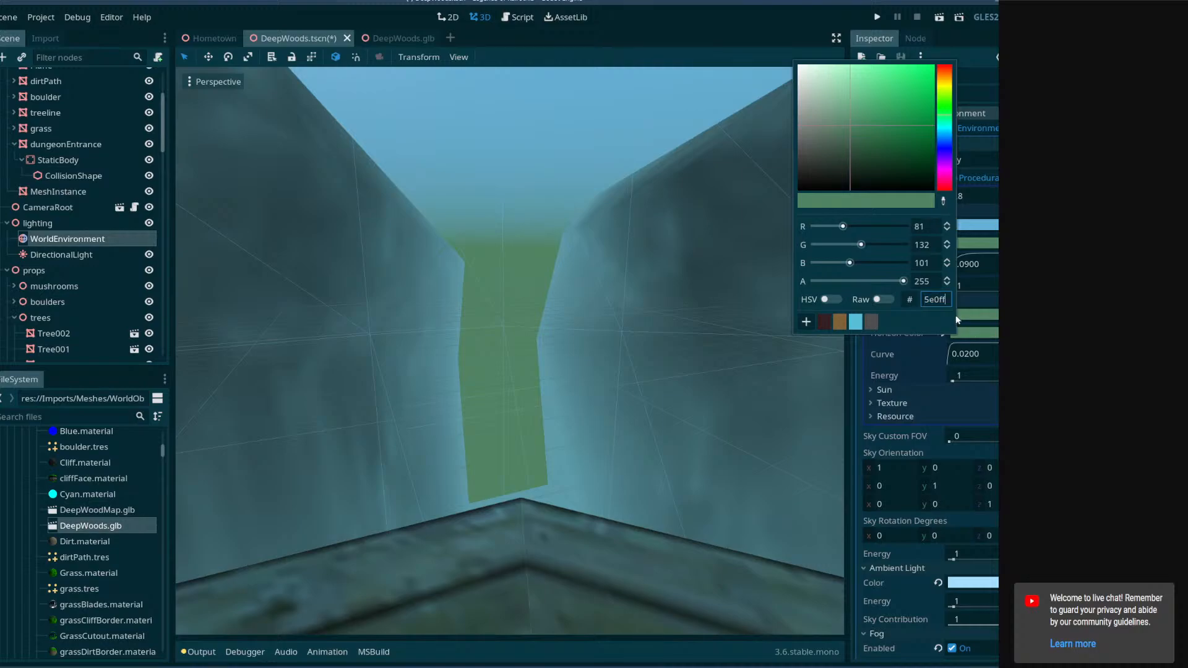
{"action": "key", "text": "Return"}
{"action": "left_click", "coordinate": [985, 316]}
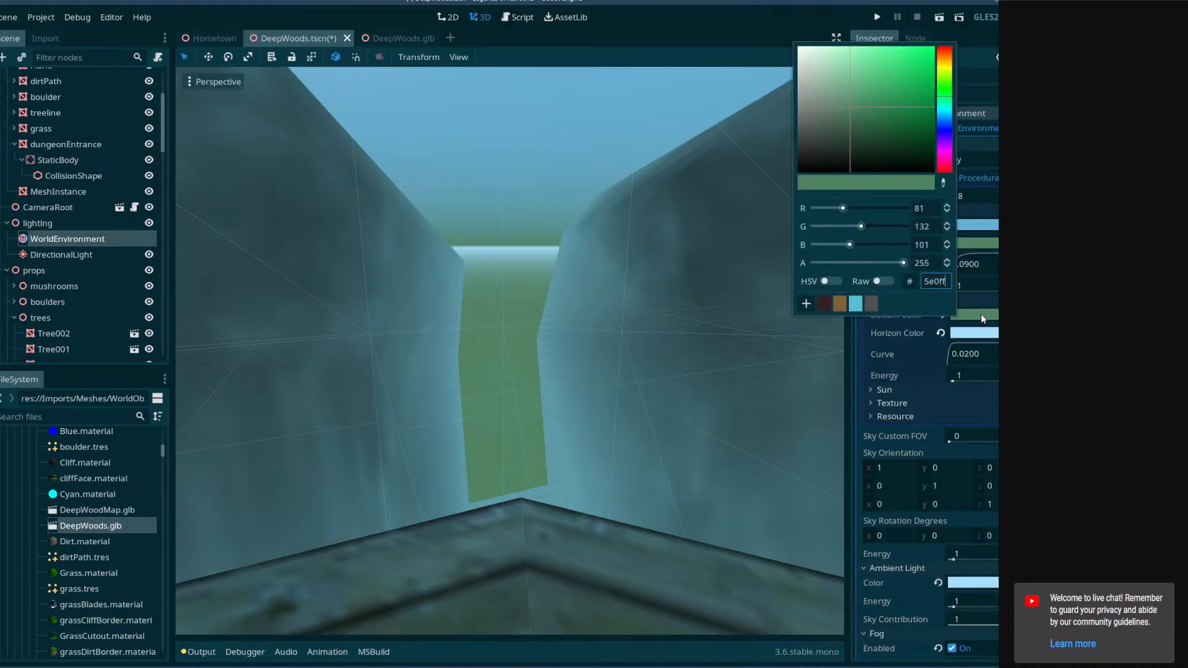
{"action": "key", "text": "Return"}
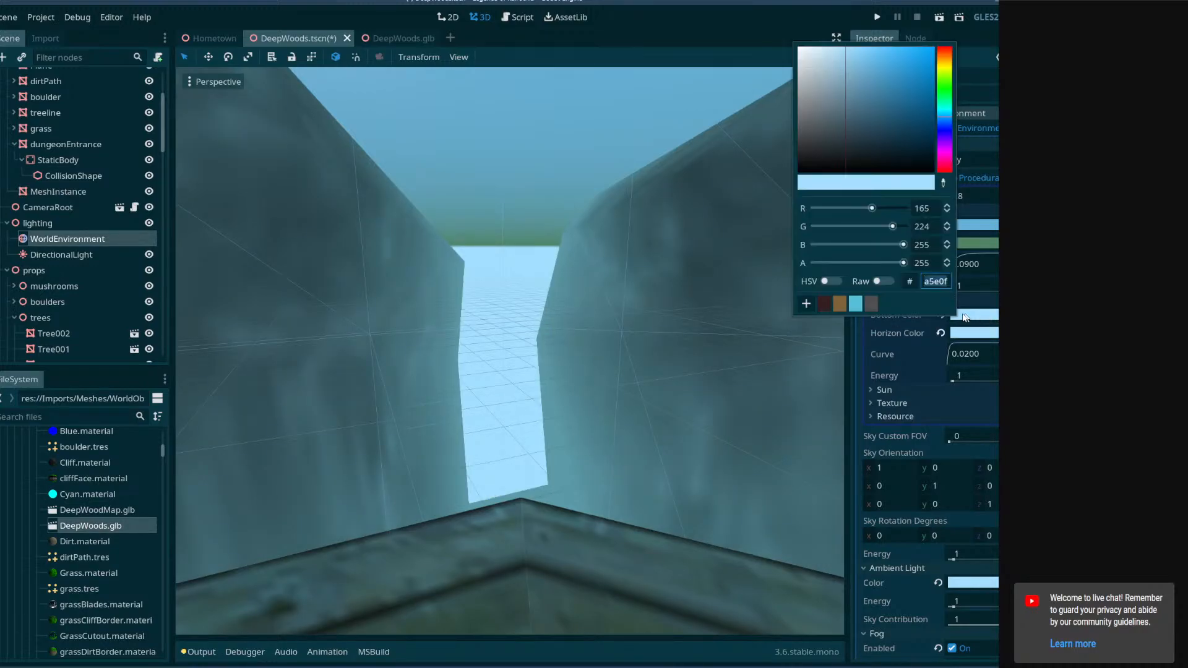
{"action": "left_click", "coordinate": [942, 318]}
{"action": "left_click", "coordinate": [940, 315]}
{"action": "key", "text": "ctrl+z"}
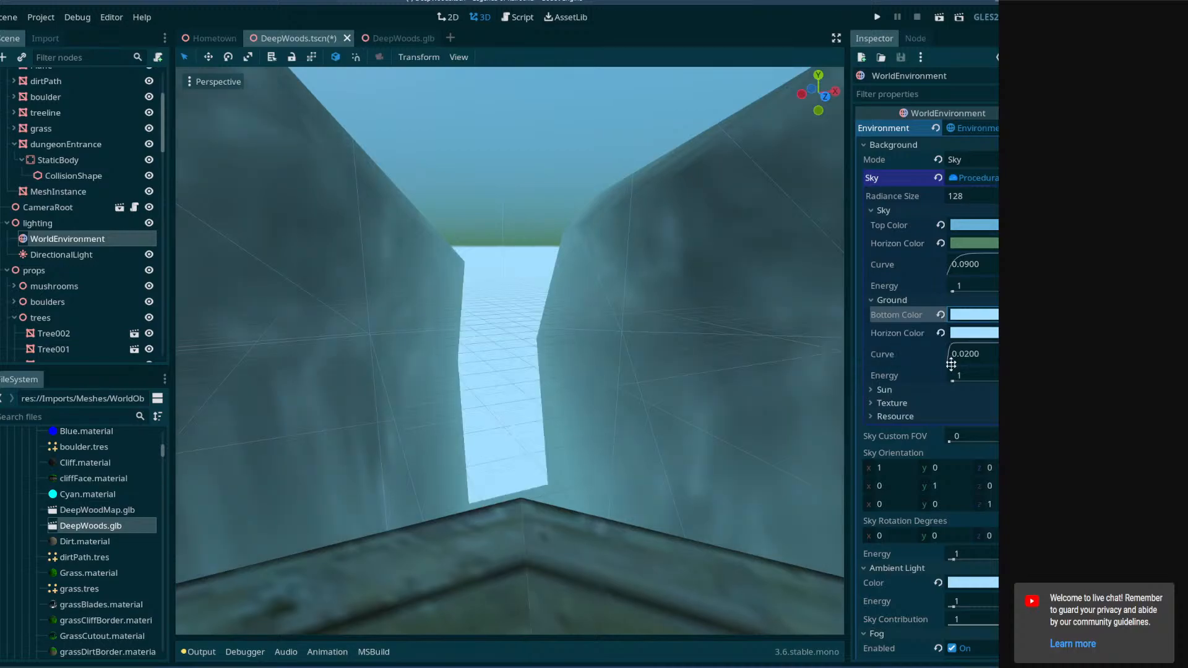
{"action": "key", "text": "ctrl+z"}
{"action": "key", "text": "ctrl+z"}
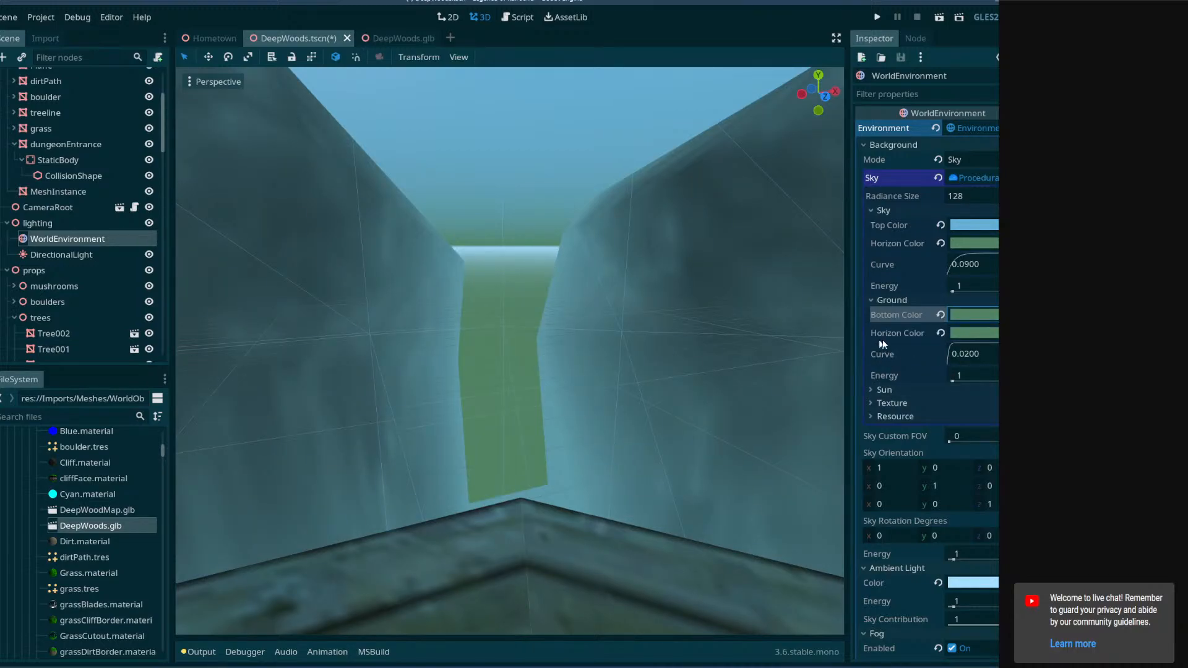
Paste the ambient light color a5e0ff into the procedural sky's ground bottom color.
{"action": "left_click", "coordinate": [980, 333]}
{"action": "key", "text": "Return"}
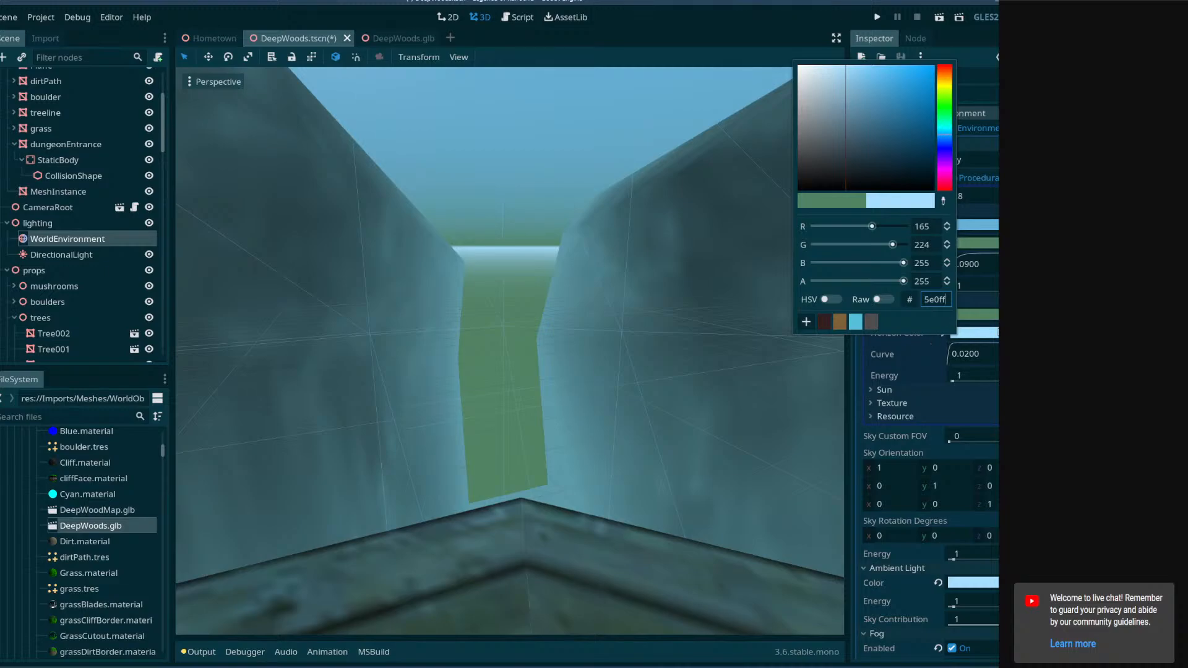
{"action": "left_click", "coordinate": [980, 315]}
{"action": "left_click", "coordinate": [975, 349]}
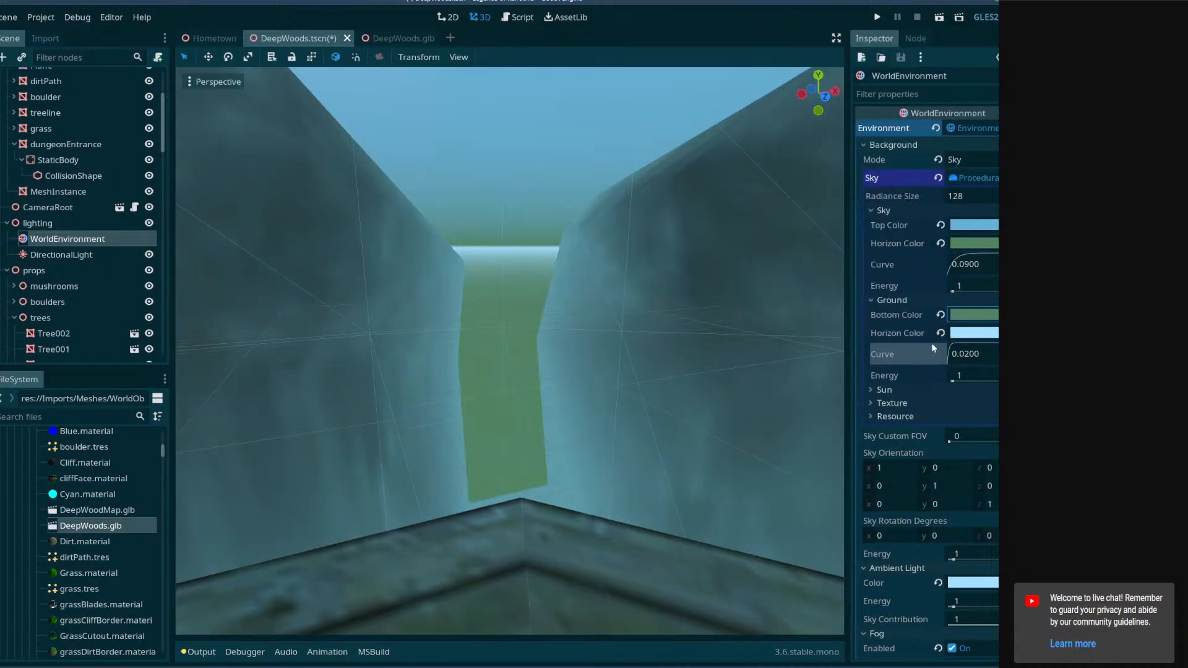
{"action": "left_click", "coordinate": [892, 330]}
{"action": "key", "text": "ctrl+v"}
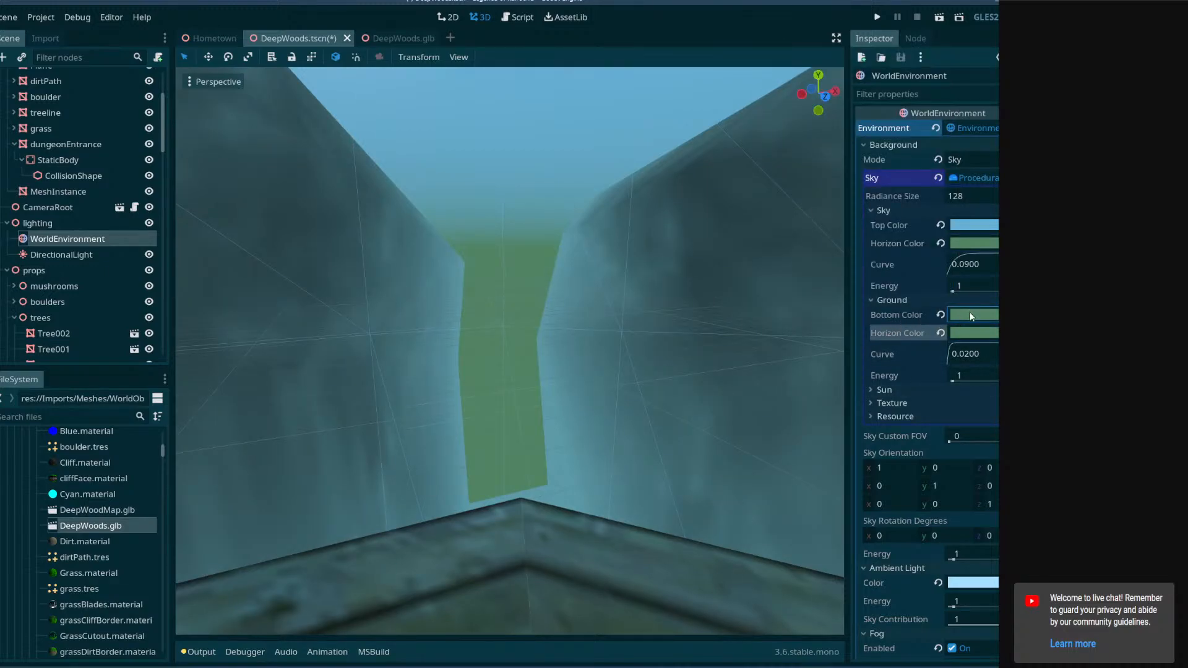
{"action": "left_click", "coordinate": [971, 314]}
{"action": "type", "text": "a5e0ff"}
{"action": "key", "text": "Return"}
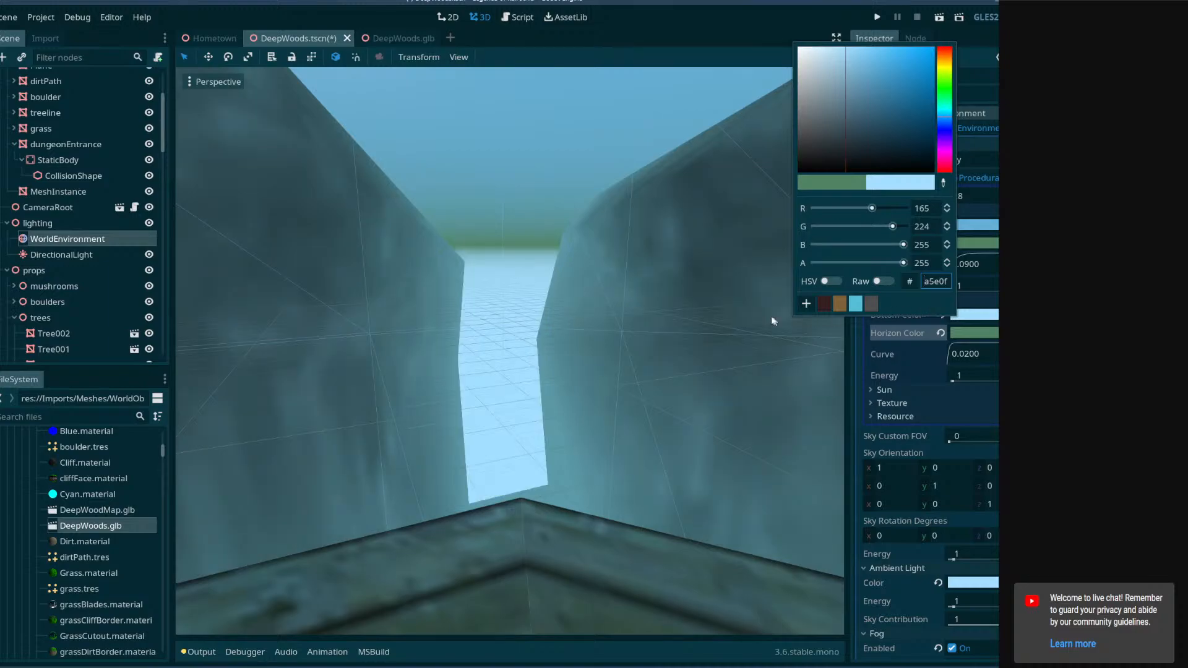
{"action": "left_click", "coordinate": [733, 311]}
Open the fog color and orbit the view around the bridge and entrance to inspect the fog.
{"action": "scroll", "coordinate": [699, 344], "scroll_direction": "down", "scroll_amount": 15}
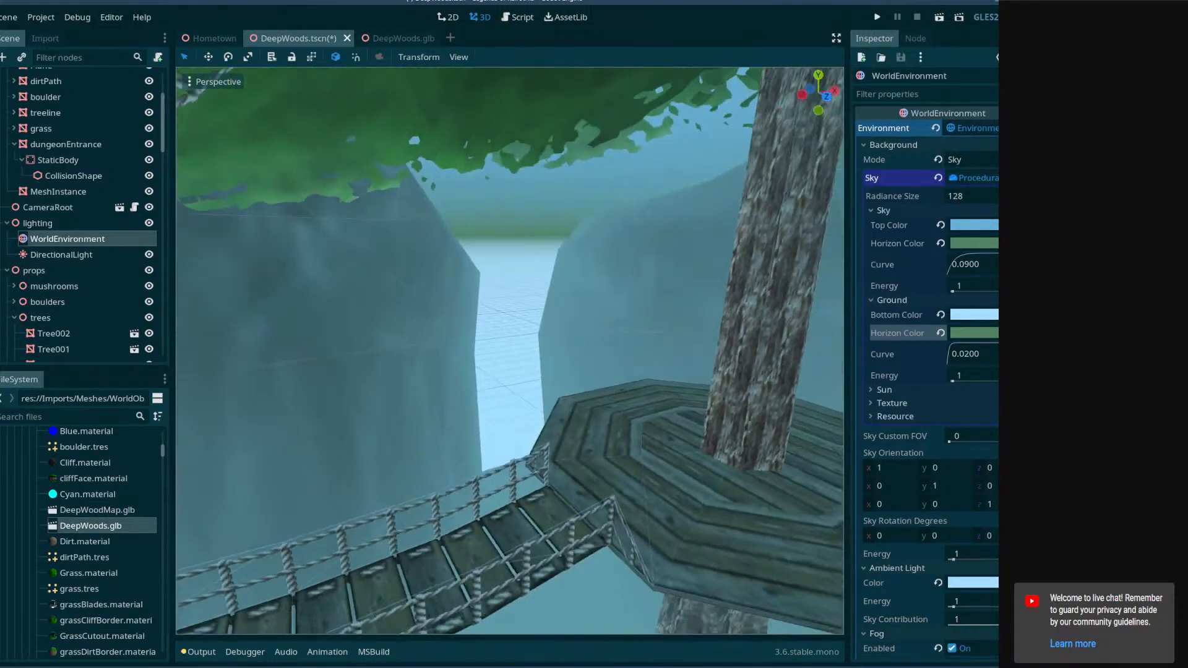
{"action": "middle_click_drag", "start_coordinate": [699, 398], "coordinate": [697, 387]}
{"action": "scroll", "coordinate": [892, 553], "scroll_direction": "down", "scroll_amount": 3}
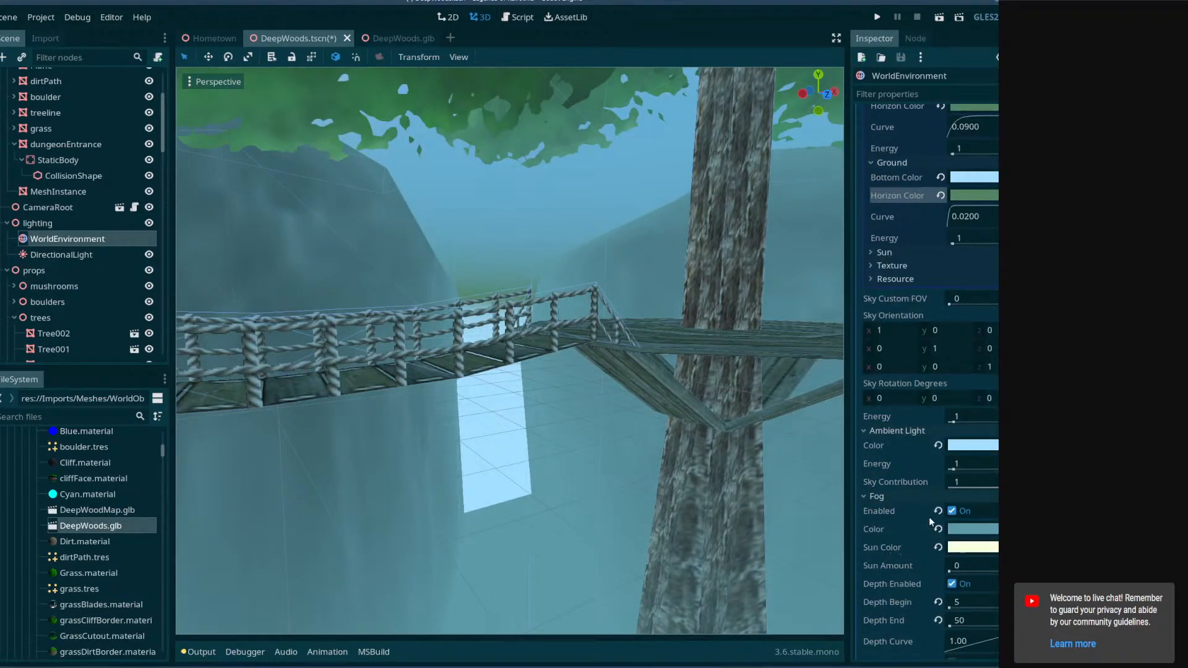
{"action": "left_click", "coordinate": [963, 528]}
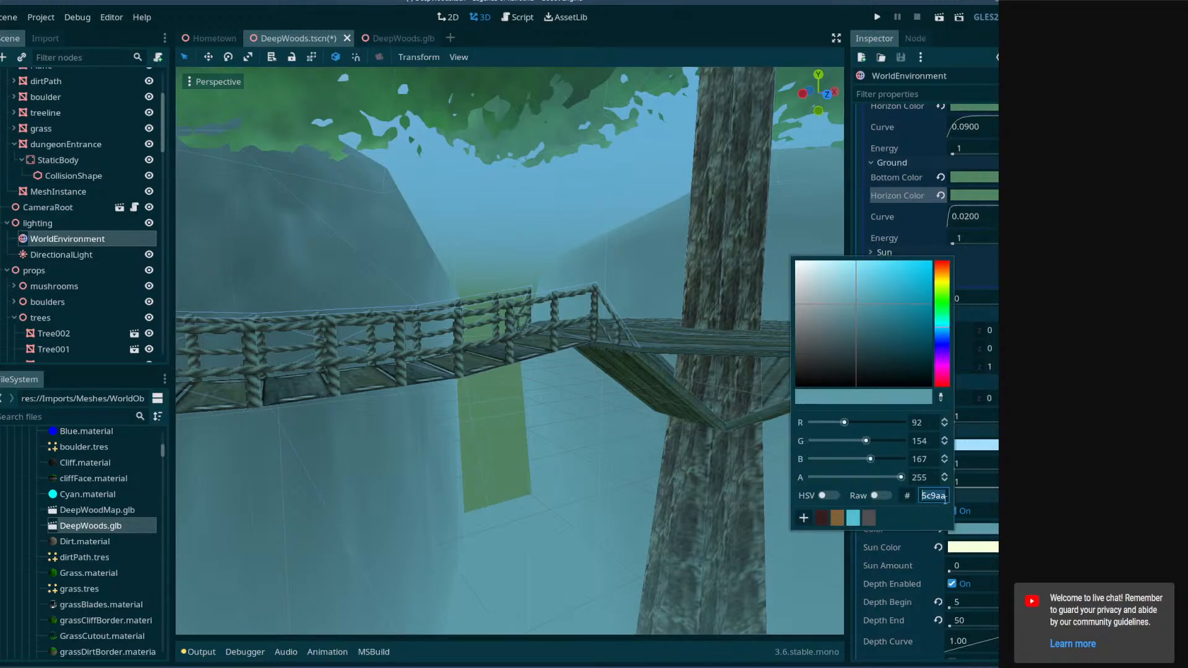
{"action": "right_click_drag", "start_coordinate": [637, 310], "coordinate": [636, 334]}
{"action": "key", "text": "w"}
Fly the editor camera through the dungeon entrance passage to inspect the walls and ground color.
{"action": "key", "text": "w"}
{"action": "key", "text": "w"}
{"action": "left_click", "coordinate": [624, 418]}
{"action": "left_click_drag", "start_coordinate": [518, 301], "coordinate": [546, 183]}
{"action": "right_click_drag", "start_coordinate": [534, 209], "coordinate": [909, 139]}
{"action": "key", "text": "s"}
{"action": "key", "text": "w"}
{"action": "key", "text": "s"}
{"action": "key", "text": "w"}
{"action": "key", "text": "s"}
{"action": "key", "text": "w"}
{"action": "key", "text": "s"}
{"action": "key", "text": "w"}
{"action": "right_click_drag", "start_coordinate": [468, 340], "coordinate": [362, 333]}
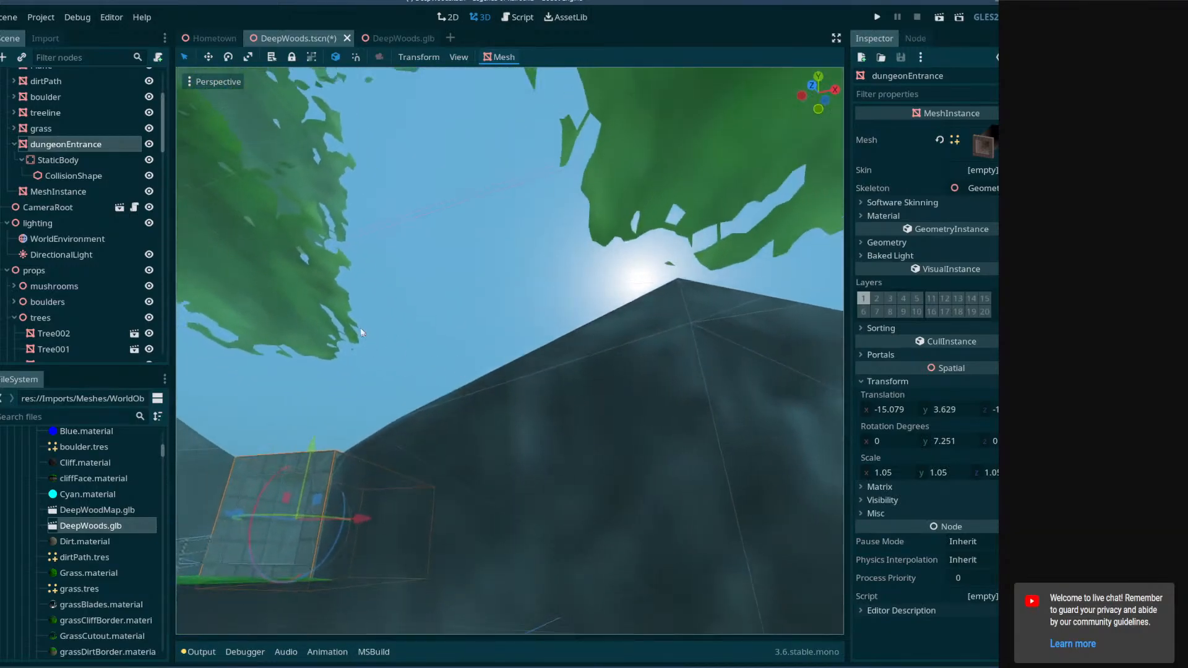
{"action": "right_click_drag", "start_coordinate": [485, 380], "coordinate": [399, 345]}
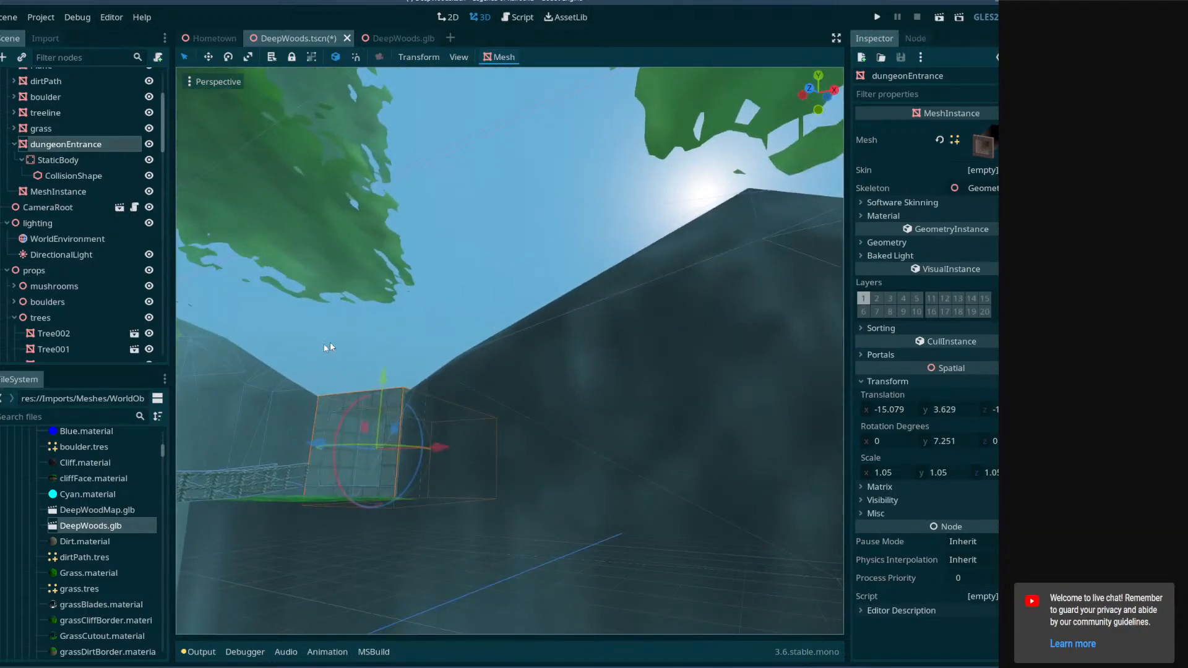
{"action": "right_click_drag", "start_coordinate": [505, 283], "coordinate": [463, 283]}
{"action": "key", "text": "d"}
{"action": "right_click_drag", "start_coordinate": [669, 245], "coordinate": [466, 301]}
{"action": "mouse_move", "coordinate": [558, 247]}
{"action": "right_mouse_down"}
{"action": "mouse_move", "coordinate": [582, 257]}
{"action": "mouse_move", "coordinate": [602, 305]}
{"action": "mouse_move", "coordinate": [565, 278]}
{"action": "mouse_move", "coordinate": [557, 245]}
{"action": "mouse_move", "coordinate": [353, 253]}
{"action": "mouse_move", "coordinate": [557, 248]}
{"action": "right_mouse_up"}
{"action": "key", "text": "s"}
{"action": "key", "text": "d"}
{"action": "key", "text": "e"}
{"action": "key", "text": "w"}
{"action": "key", "text": "w"}
{"action": "mouse_move", "coordinate": [546, 342]}
{"action": "right_mouse_down"}
{"action": "mouse_move", "coordinate": [588, 337]}
{"action": "mouse_move", "coordinate": [546, 342]}
{"action": "right_mouse_up"}
{"action": "key", "text": "s"}
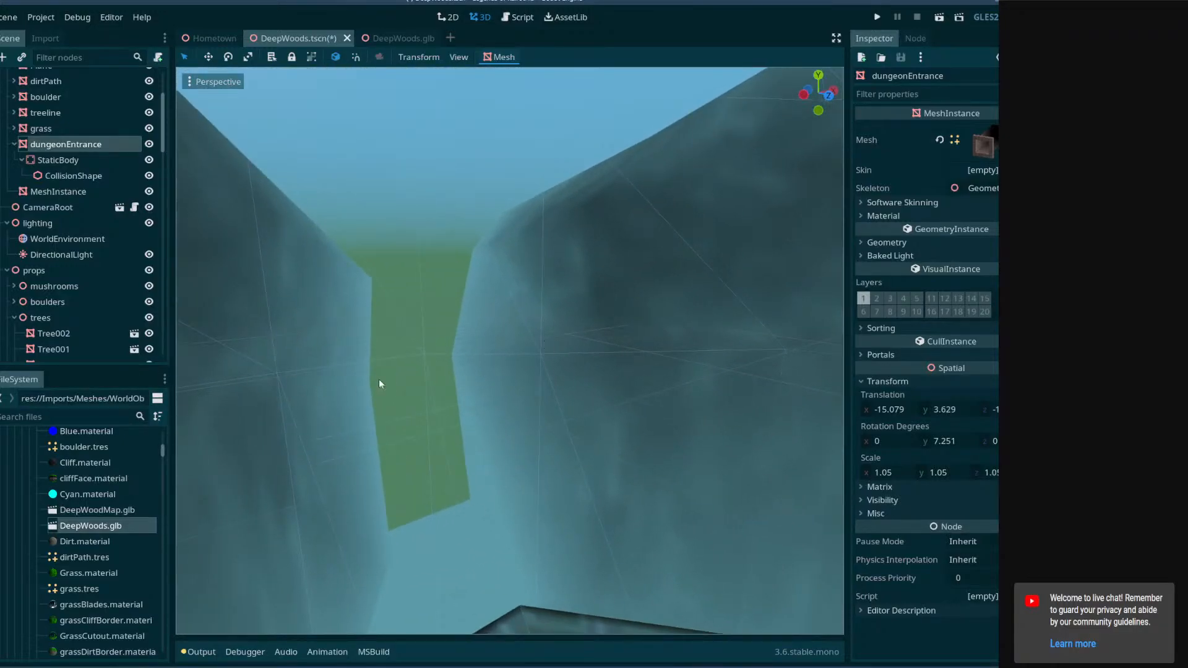
Select WorldEnvironment and set the ground bottom color to match the fog color.
{"action": "scroll", "coordinate": [56, 144], "scroll_direction": "up", "scroll_amount": 2}
{"action": "left_click", "coordinate": [69, 274]}
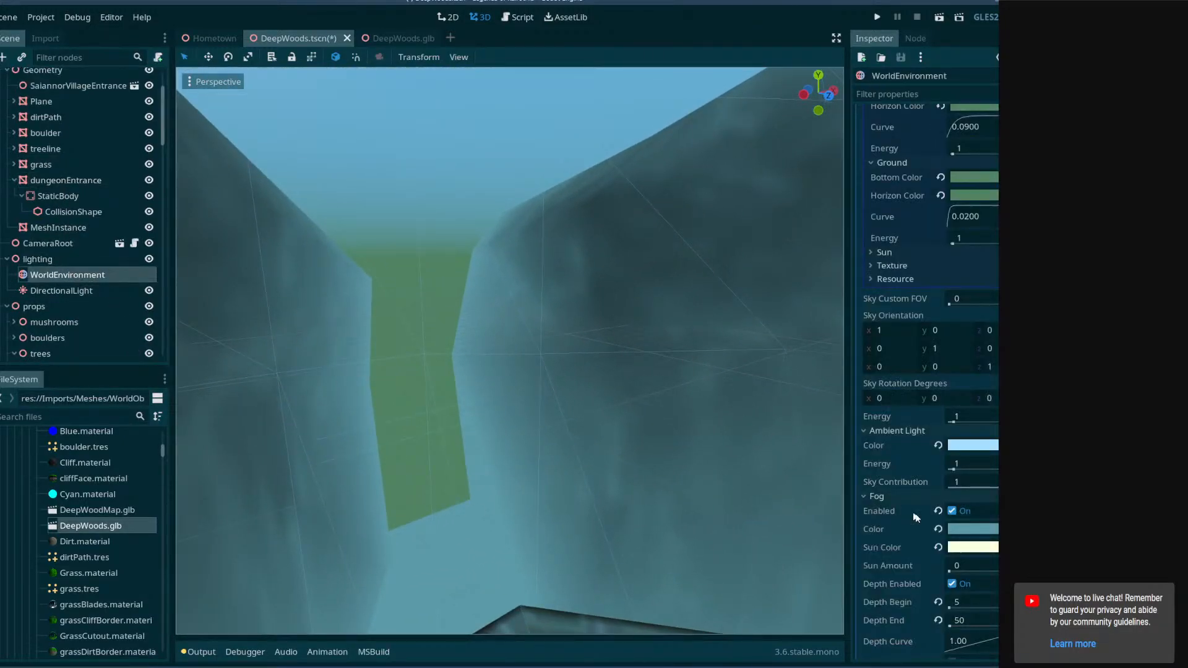
{"action": "left_click", "coordinate": [972, 530]}
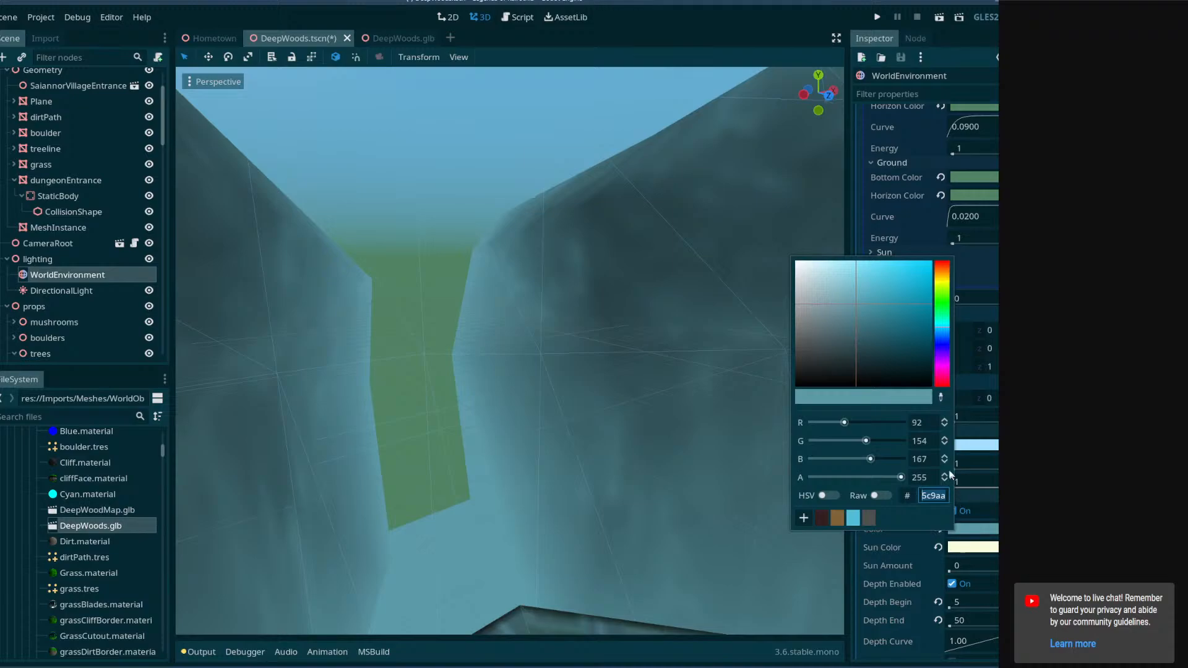
{"action": "left_click", "coordinate": [988, 196]}
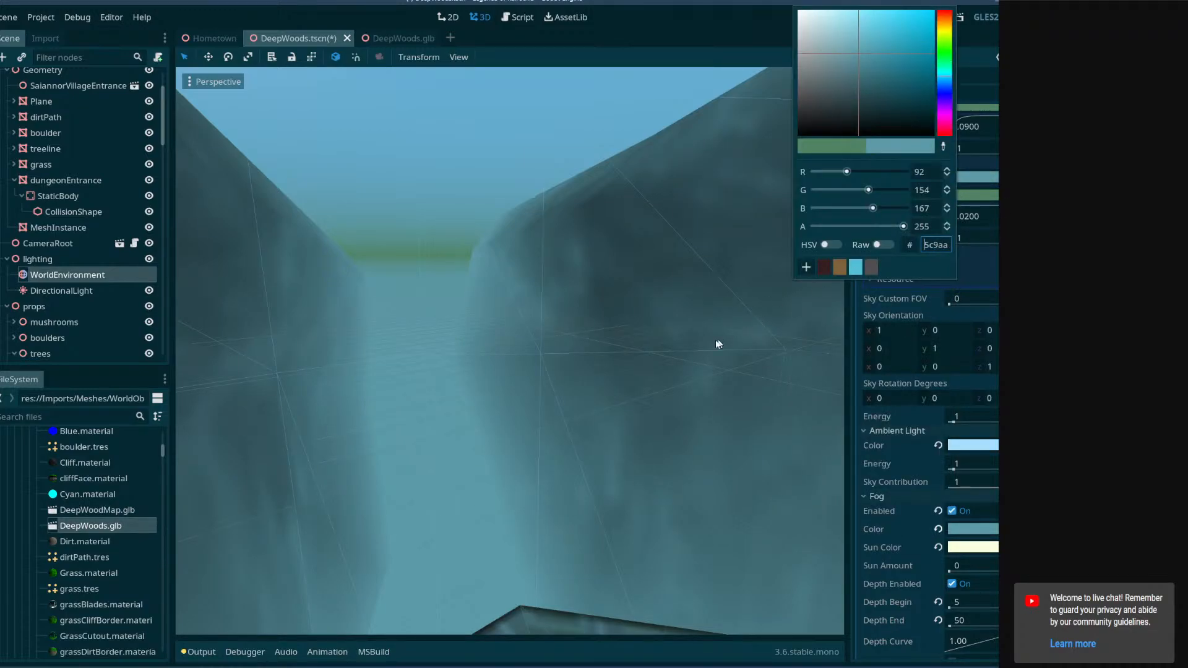
Fly through the entrance passage to check the new ground color and save the DeepWoods.tscn scene.
{"action": "right_click_drag", "start_coordinate": [718, 344], "coordinate": [656, 358]}
{"action": "key", "text": "s"}
{"action": "key", "text": "w"}
{"action": "key", "text": "a"}
{"action": "key", "text": "s"}
{"action": "key", "text": "s"}
{"action": "key", "text": "w"}
{"action": "key", "text": "w"}
{"action": "key", "text": "s"}
{"action": "key", "text": "w"}
{"action": "key", "text": "w"}
{"action": "key", "text": "w"}
{"action": "key", "text": "ctrl+s"}
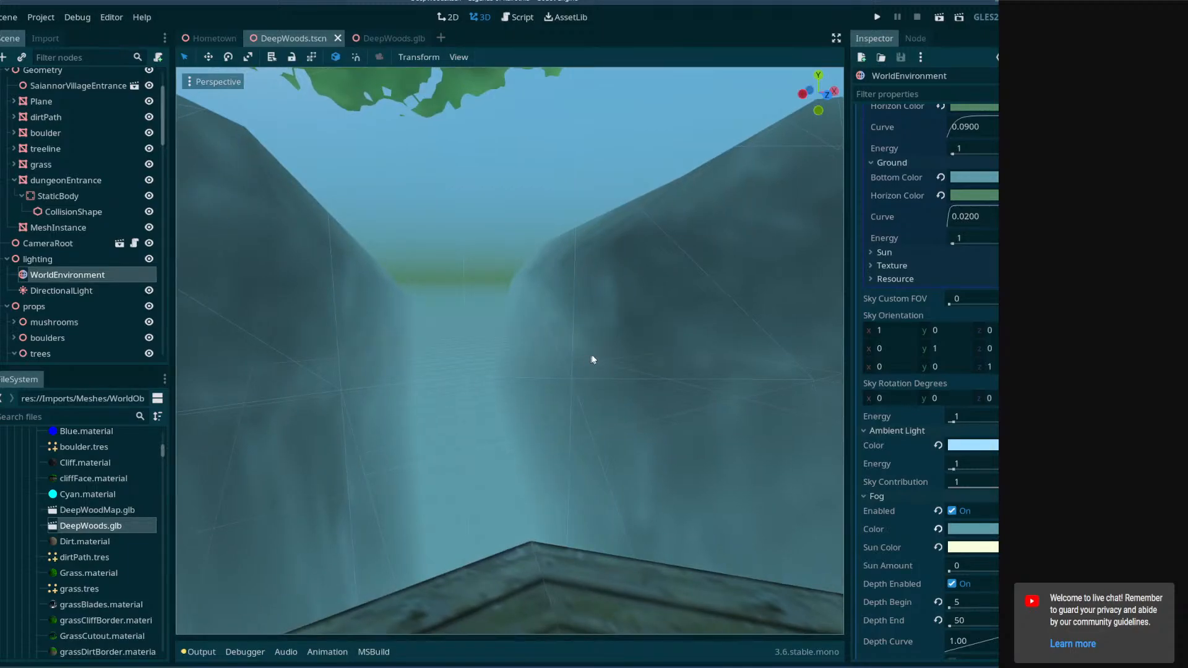
Fly the camera across the rope bridge up to the dungeon entrance and save the scene.
{"action": "scroll", "coordinate": [956, 323], "scroll_direction": "up", "scroll_amount": 3}
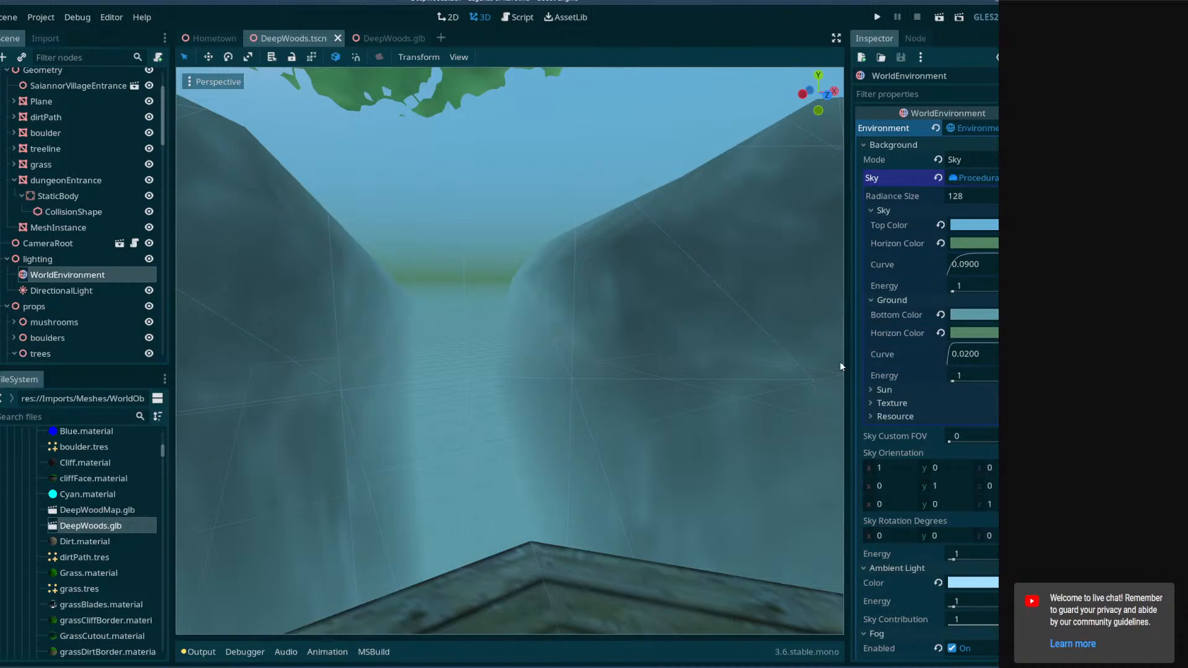
{"action": "right_click_drag", "start_coordinate": [612, 380], "coordinate": [635, 365]}
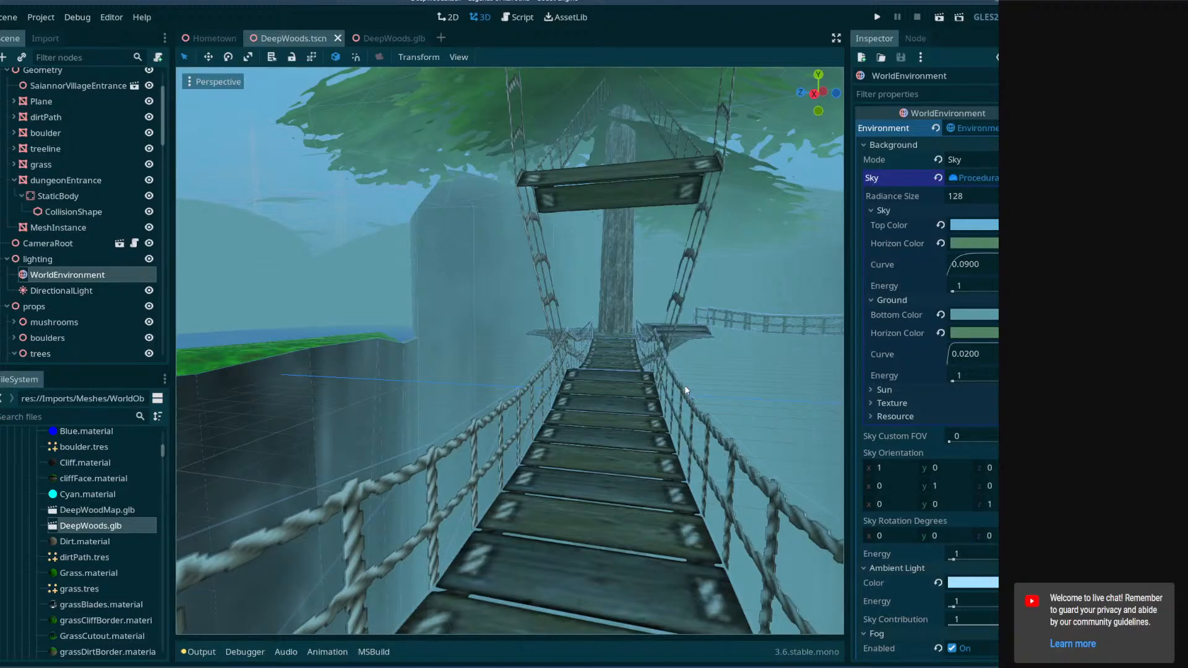
{"action": "right_click_drag", "start_coordinate": [703, 407], "coordinate": [799, 385]}
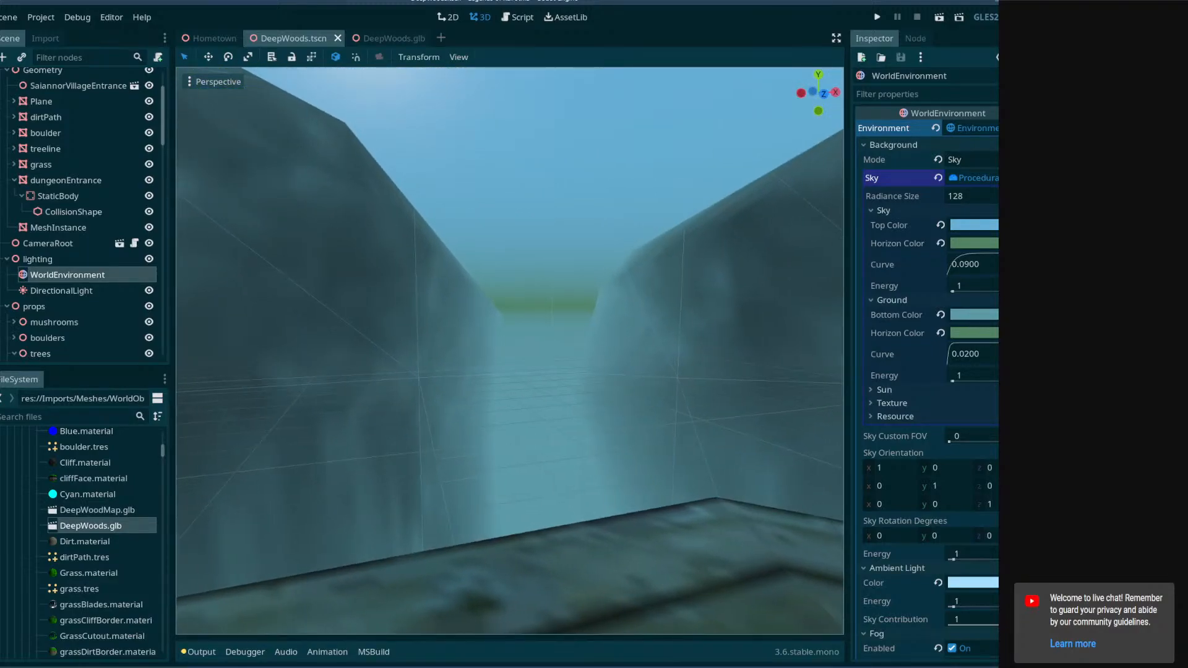
{"action": "mouse_move", "coordinate": [799, 385]}
{"action": "right_mouse_down"}
{"action": "mouse_move", "coordinate": [836, 390]}
{"action": "mouse_move", "coordinate": [786, 384]}
{"action": "mouse_move", "coordinate": [801, 391]}
{"action": "mouse_move", "coordinate": [799, 381]}
{"action": "right_mouse_up"}
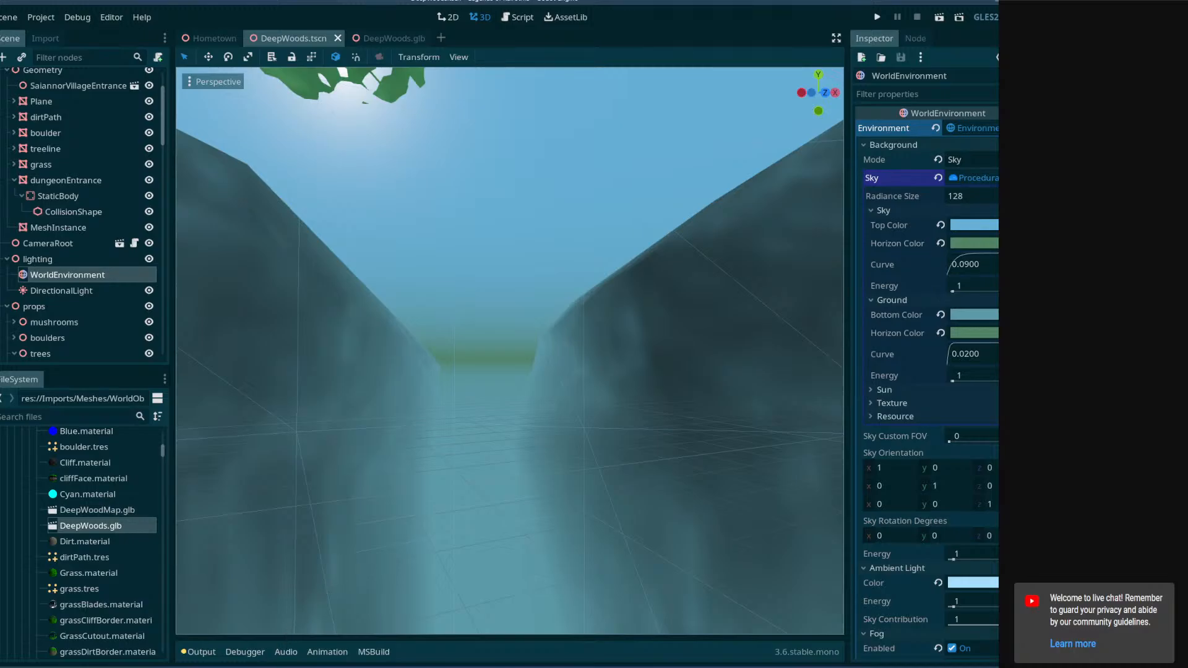
{"action": "key", "text": "w"}
{"action": "mouse_move", "coordinate": [627, 428]}
{"action": "right_mouse_down"}
{"action": "mouse_move", "coordinate": [799, 436]}
{"action": "mouse_move", "coordinate": [477, 434]}
{"action": "mouse_move", "coordinate": [585, 412]}
{"action": "mouse_move", "coordinate": [511, 427]}
{"action": "mouse_move", "coordinate": [532, 445]}
{"action": "mouse_move", "coordinate": [504, 430]}
{"action": "mouse_move", "coordinate": [536, 424]}
{"action": "mouse_move", "coordinate": [408, 427]}
{"action": "mouse_move", "coordinate": [579, 427]}
{"action": "mouse_move", "coordinate": [622, 411]}
{"action": "right_mouse_up"}
{"action": "key", "text": "w"}
{"action": "key", "text": "w"}
{"action": "key", "text": "w"}
{"action": "key", "text": "w"}
{"action": "key", "text": "w"}
{"action": "key", "text": "s"}
{"action": "key", "text": "w"}
{"action": "key", "text": "s"}
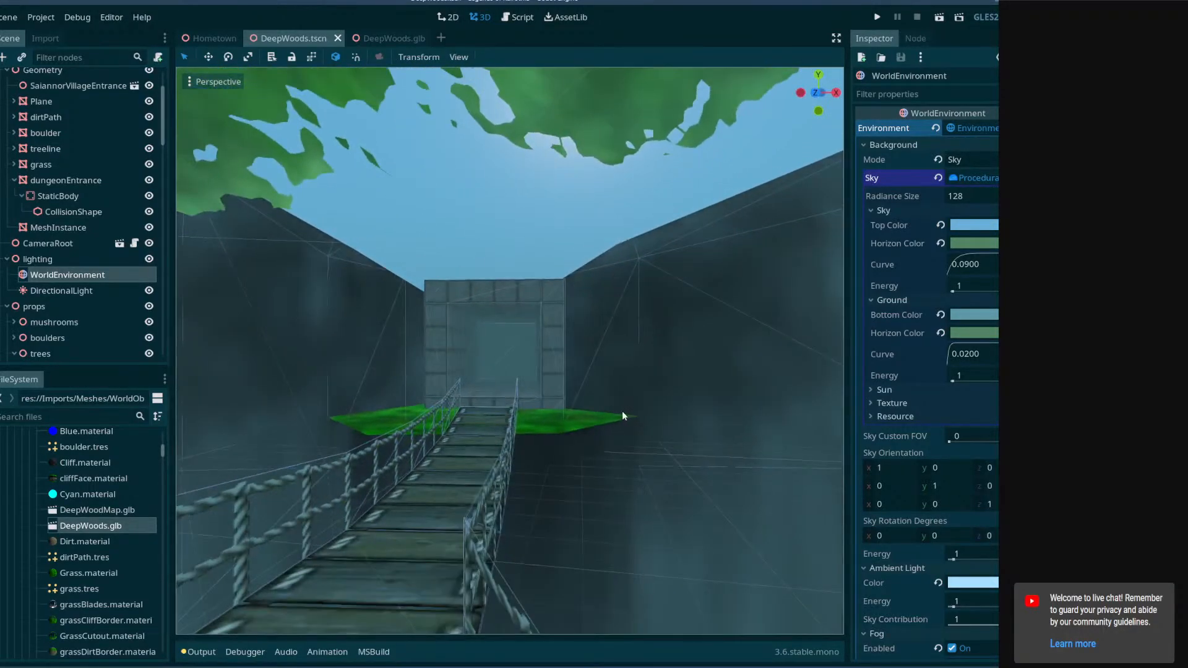
{"action": "key", "text": "ctrl+s"}
{"action": "key", "text": "alt+Tab"}
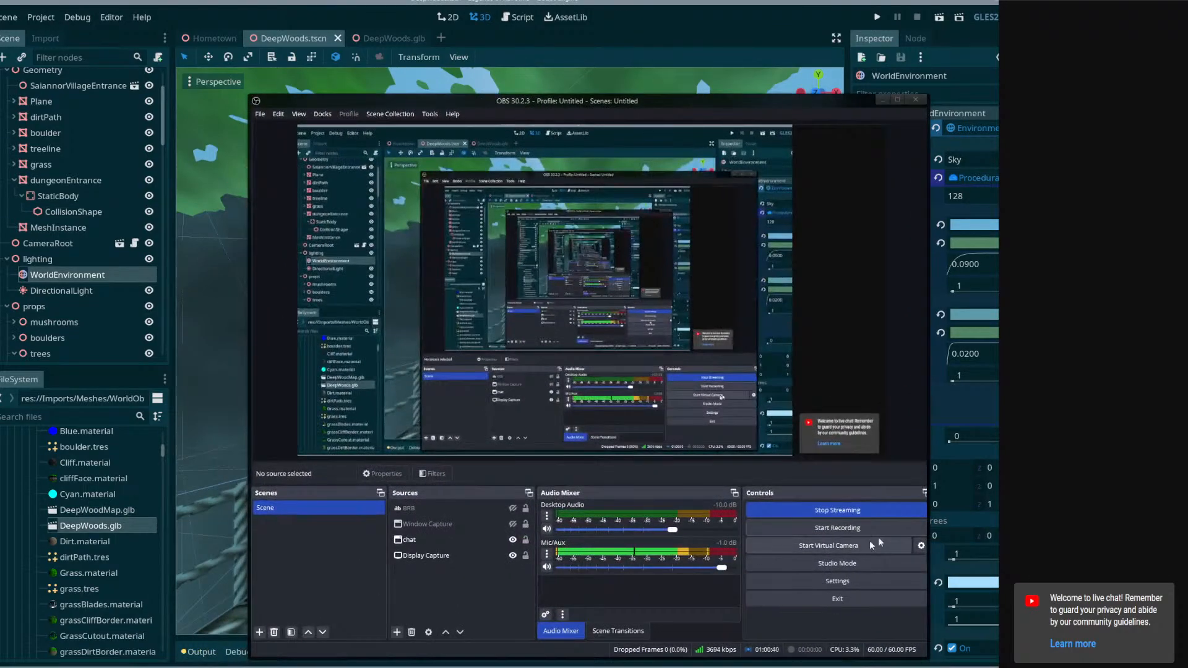